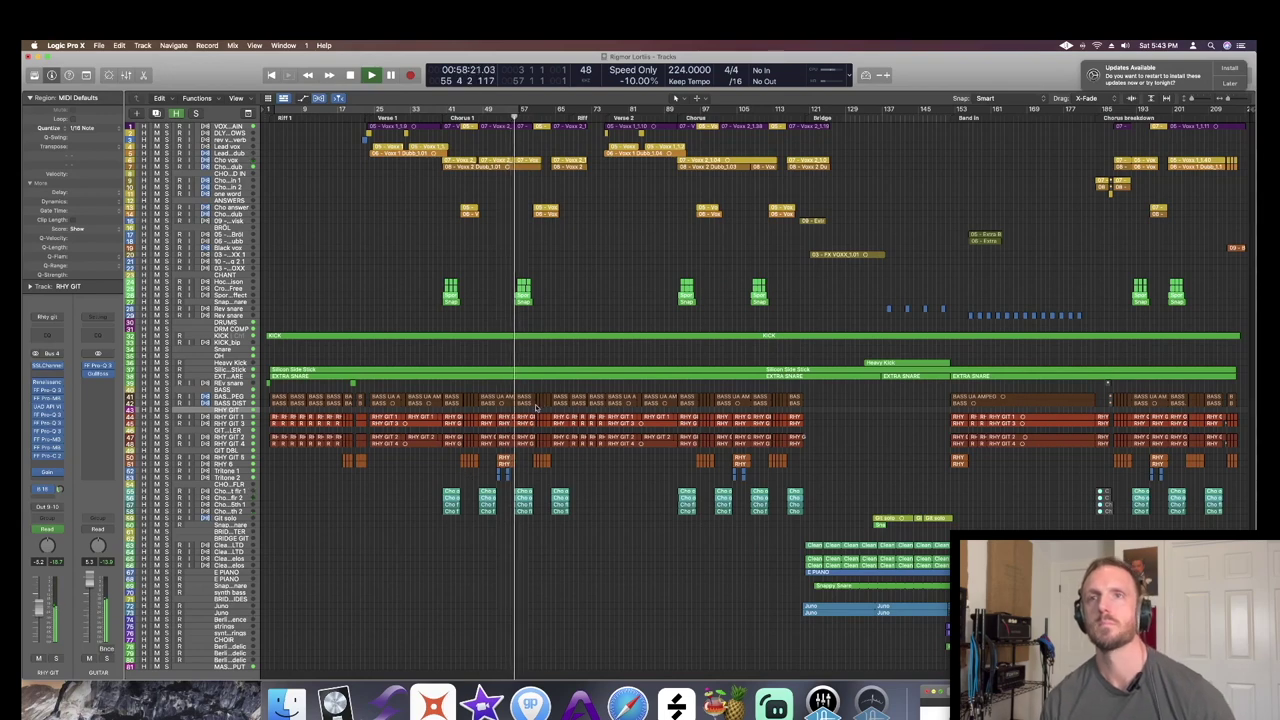
- Stop playback and rewind the playhead to bar 38, just before Chorus 1
key(space)
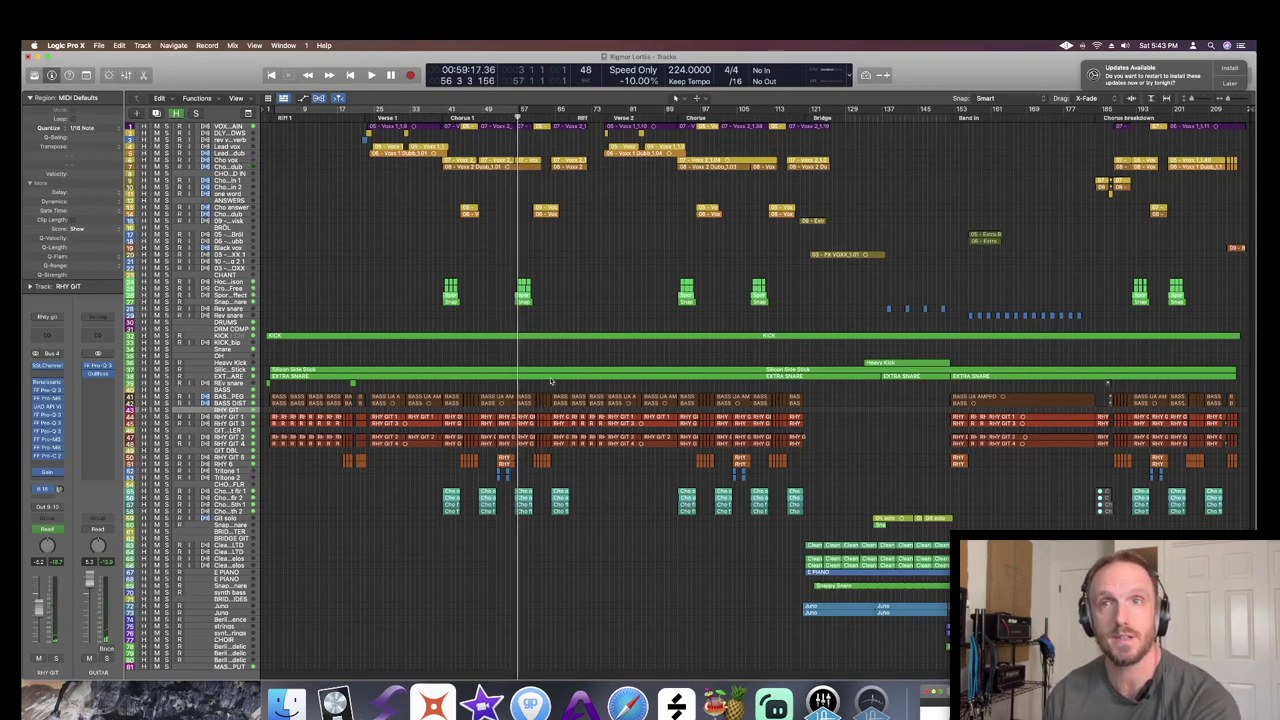
key(comma)
key(comma)
key(comma)
key(comma)
key(comma)
key(comma)
key(comma)
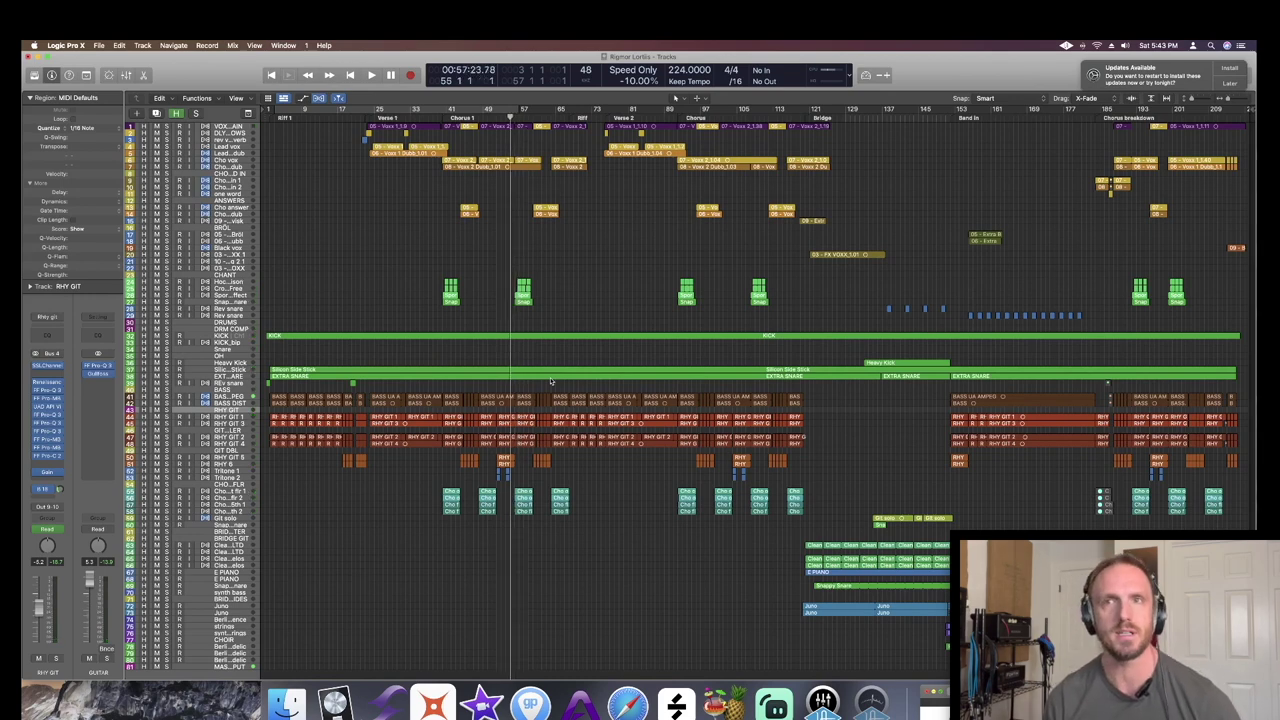
key(comma)
key(comma)
key(comma)
key(comma)
key(comma)
key(comma)
key(comma)
key(comma)
key(comma)
key(comma)
key(comma)
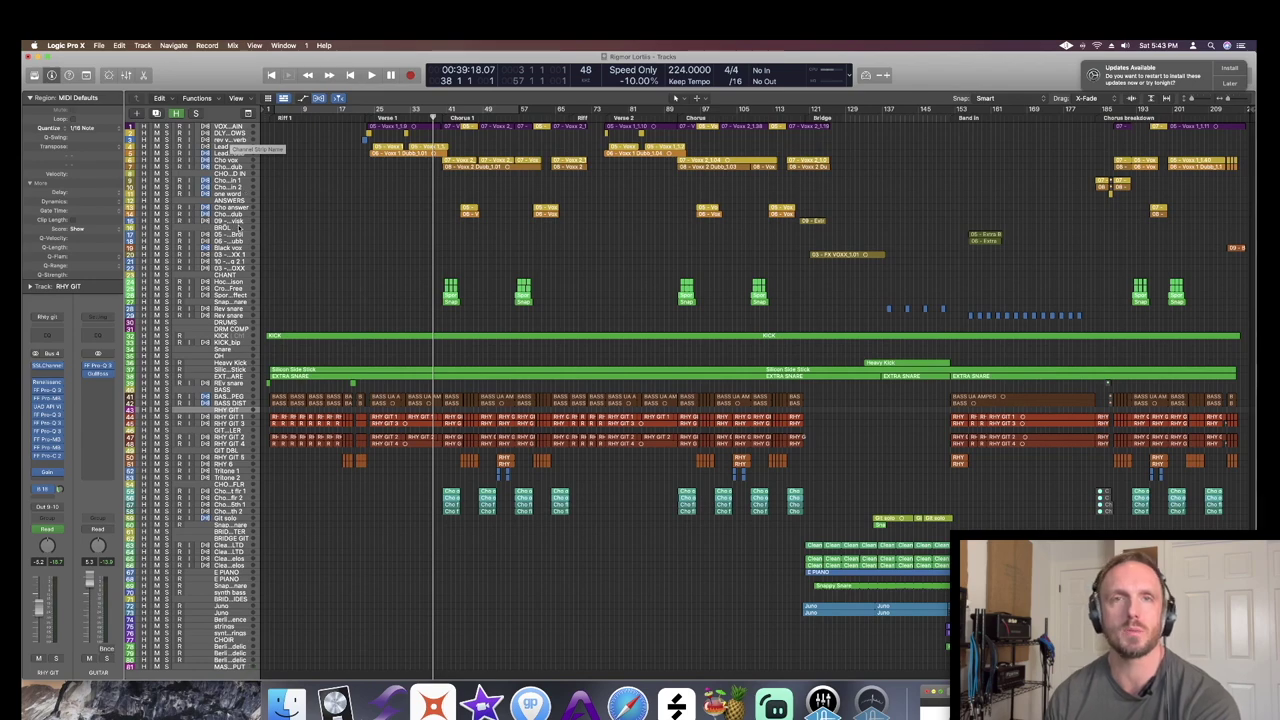
- Look through the session's vocal, drum, bass and guitar tracks, selecting the KICK region along the way
scroll(245, 220, down, 2)
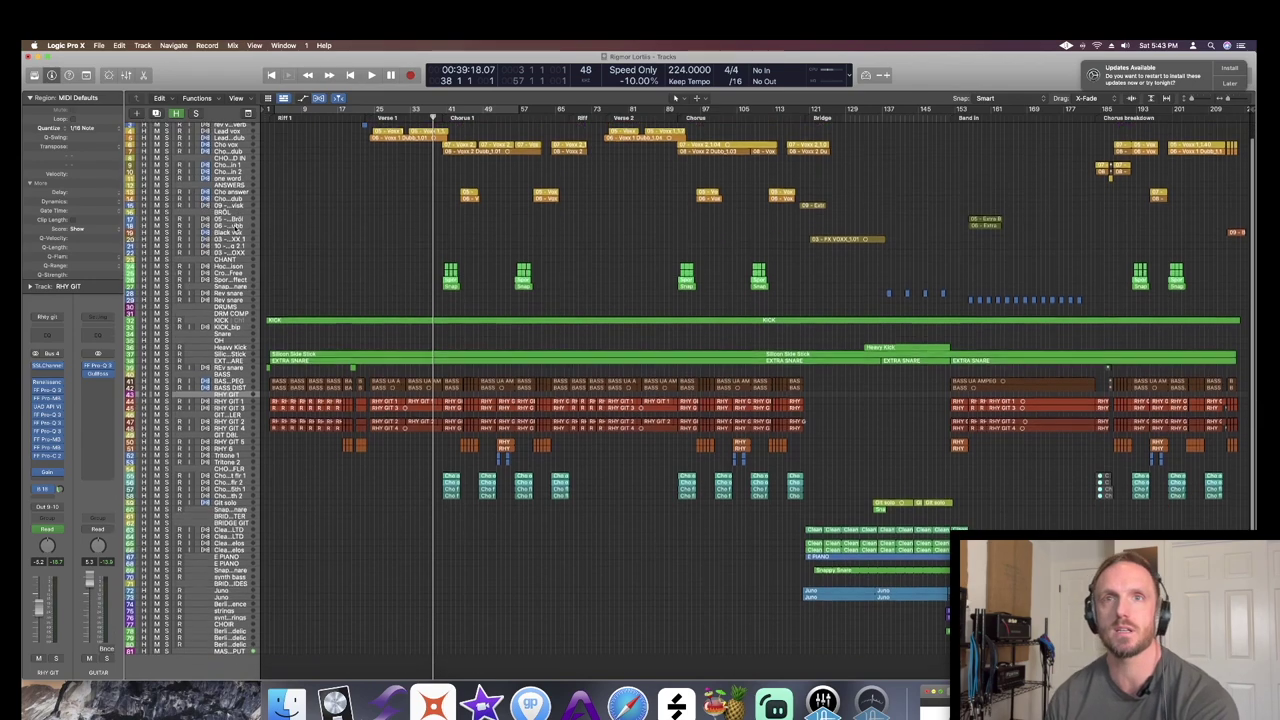
scroll(265, 195, up, 2)
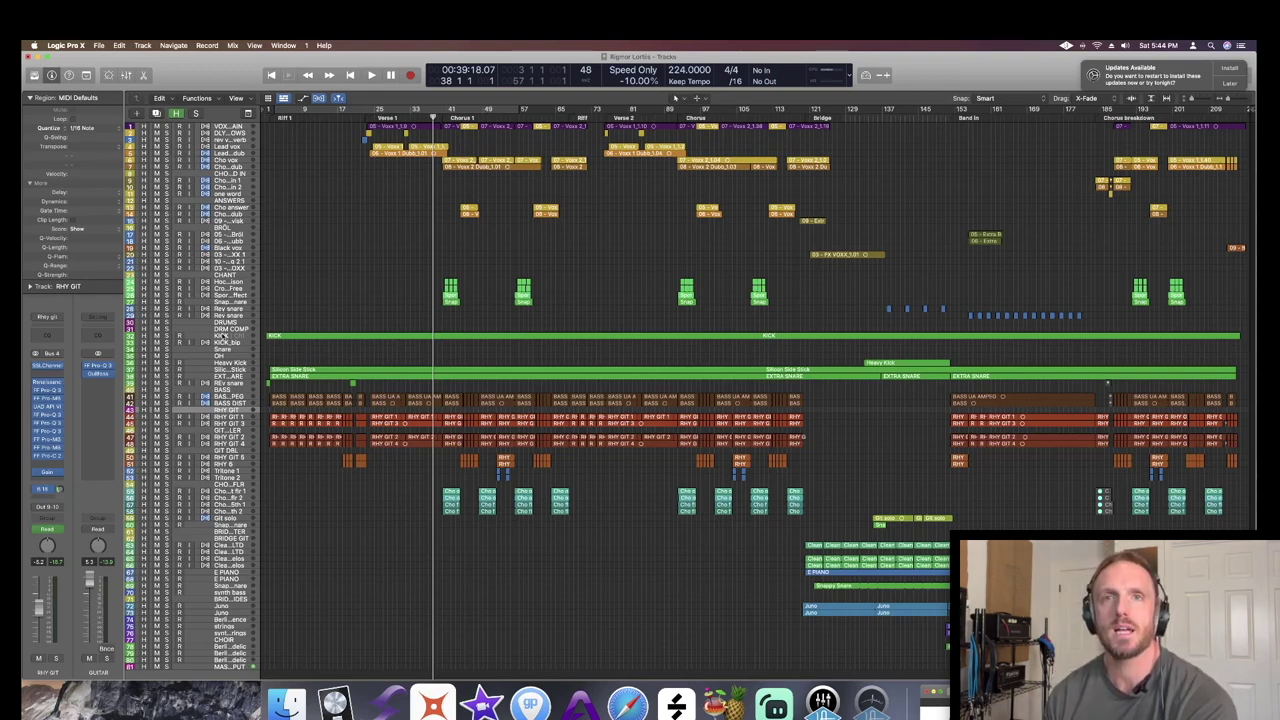
click(374, 337)
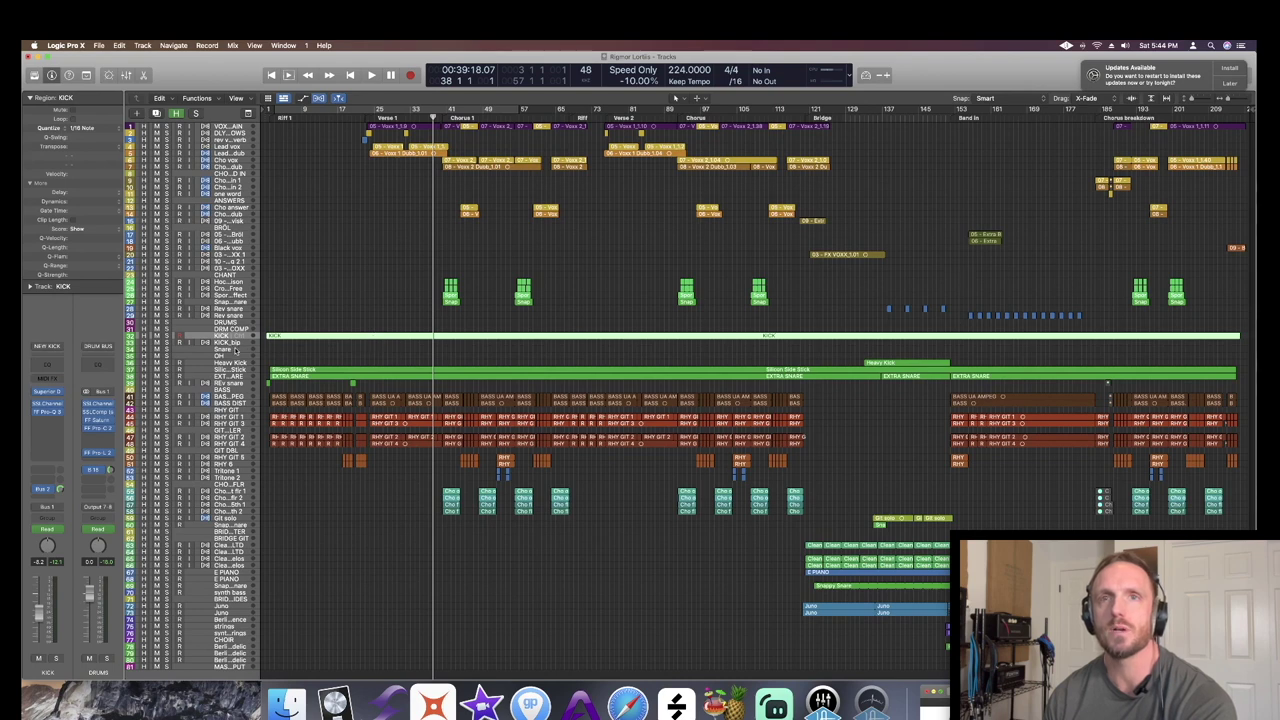
scroll(237, 362, down, 1)
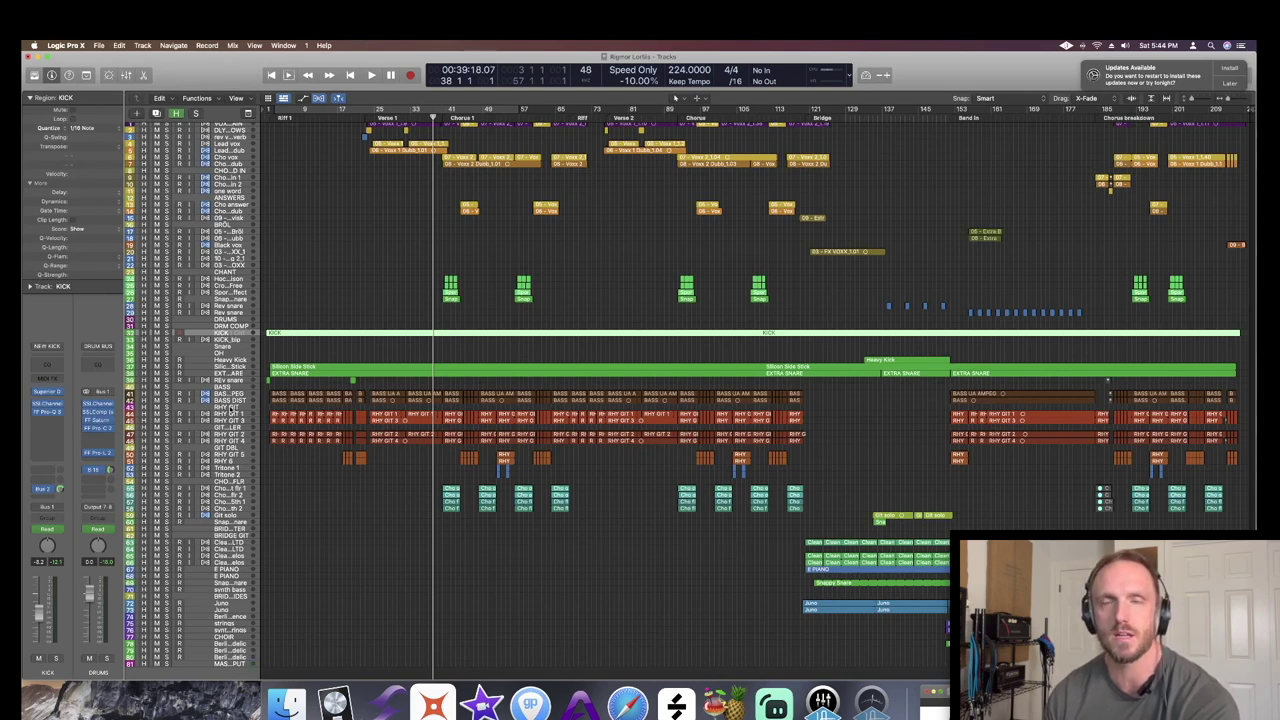
scroll(232, 411, down, 1)
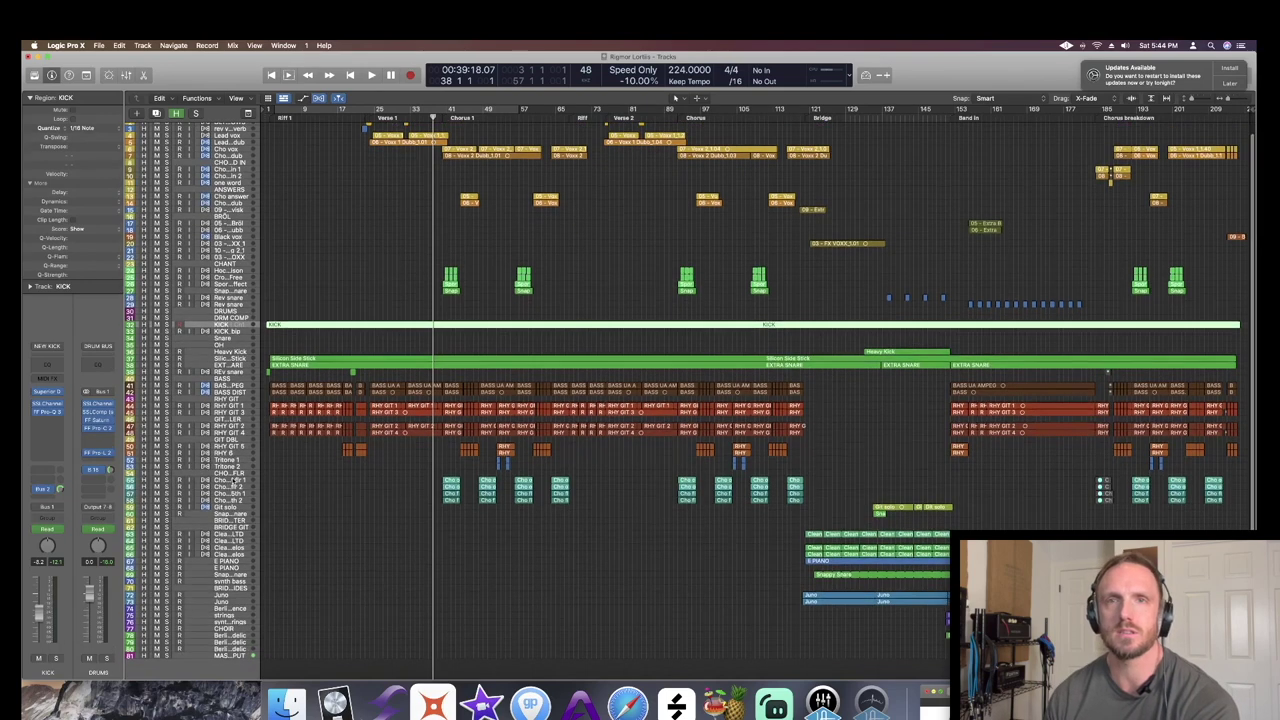
scroll(232, 411, down, 1)
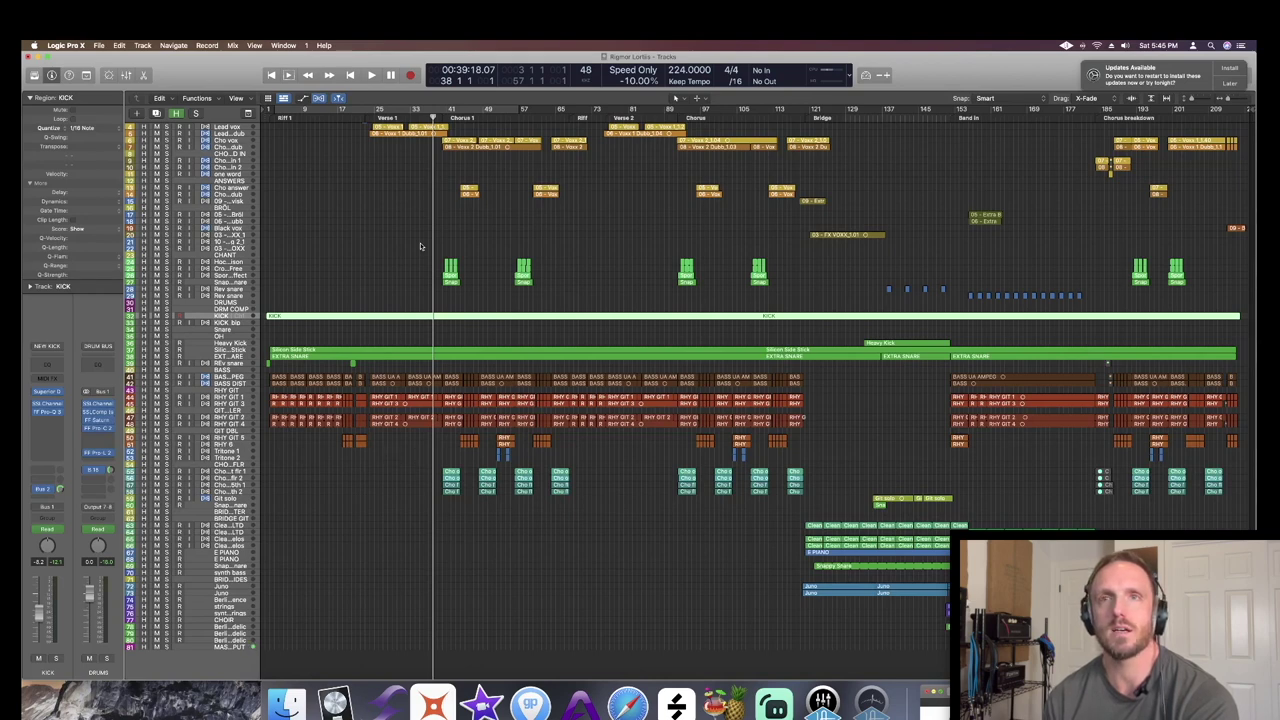
- Show the mixer and listen to the soloed DRUMS bus in Verse 1 and Chorus 1
key(x)
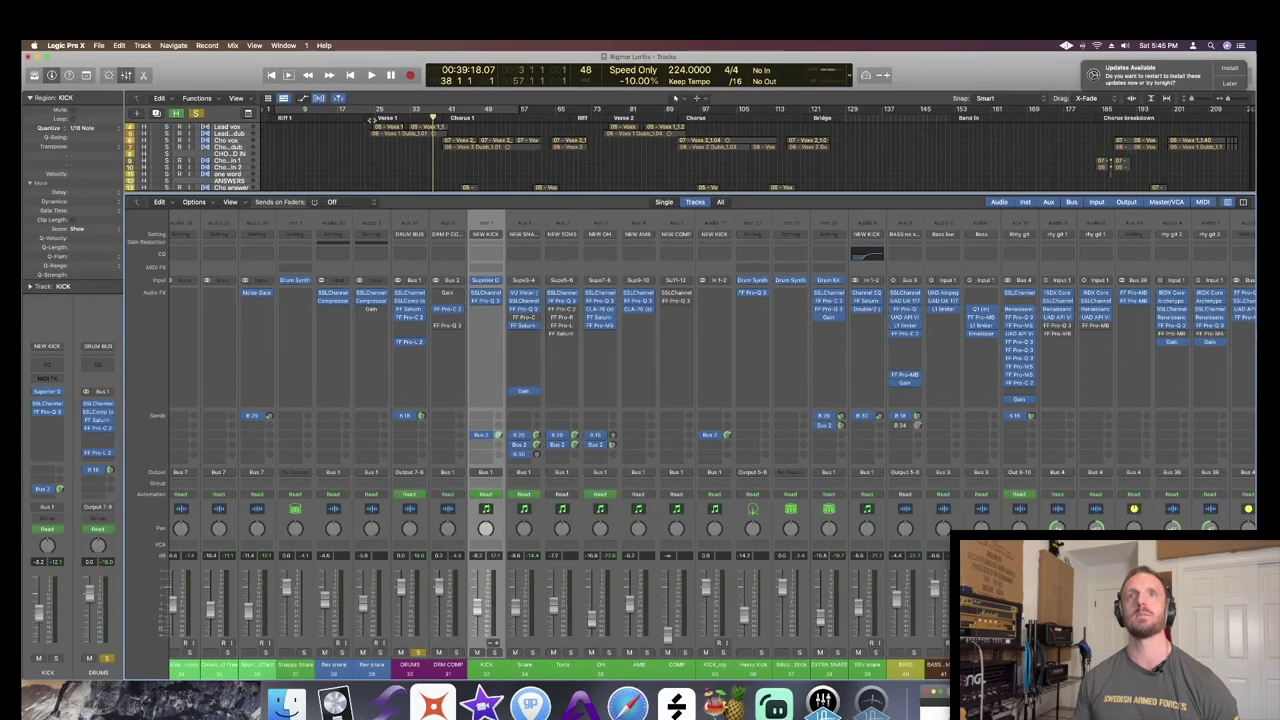
key(space)
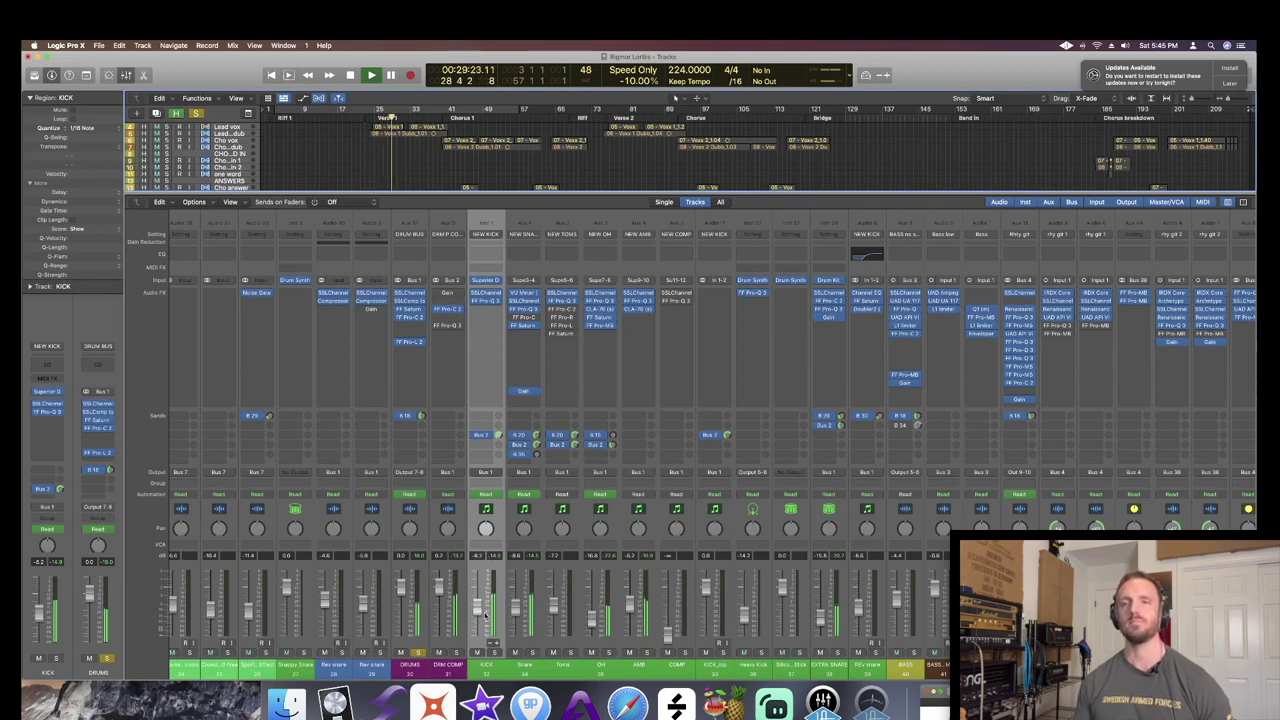
key(alt+period)
key(space)
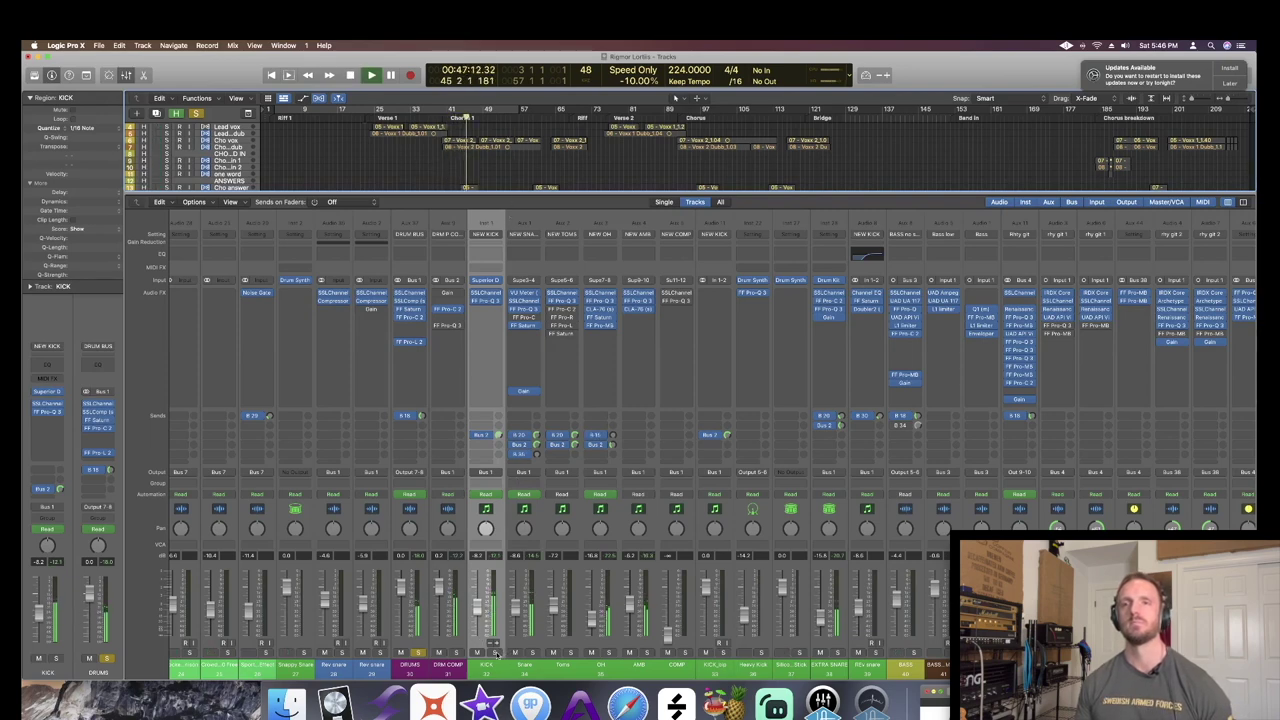
key(space)
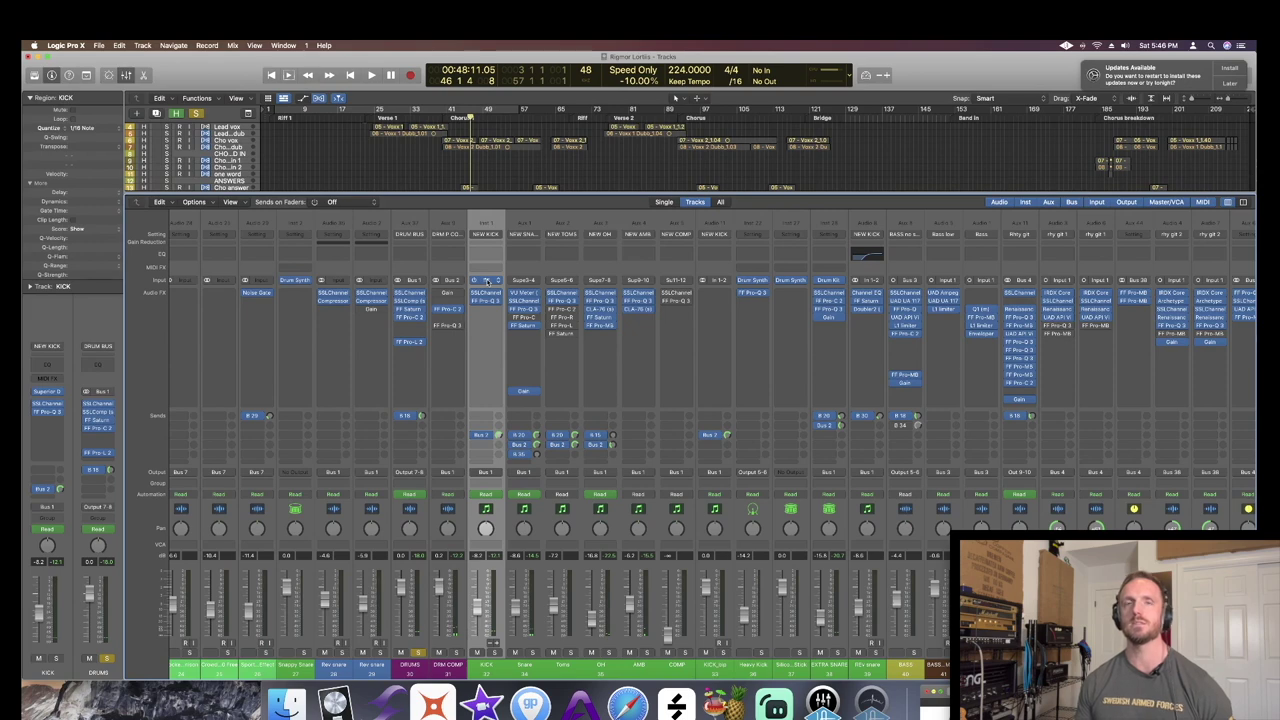
- View the Superior Drummer 3 instrument on the KICK channel, close it and solo only the kick
click(486, 280)
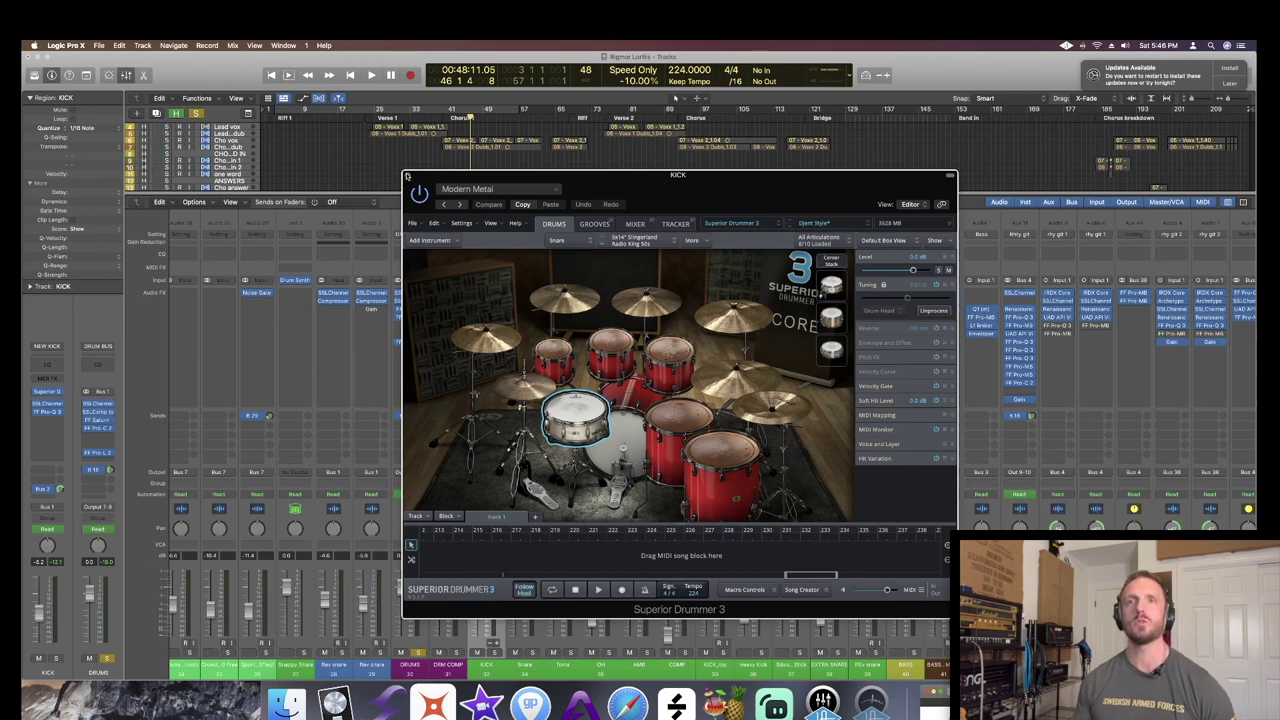
click(407, 176)
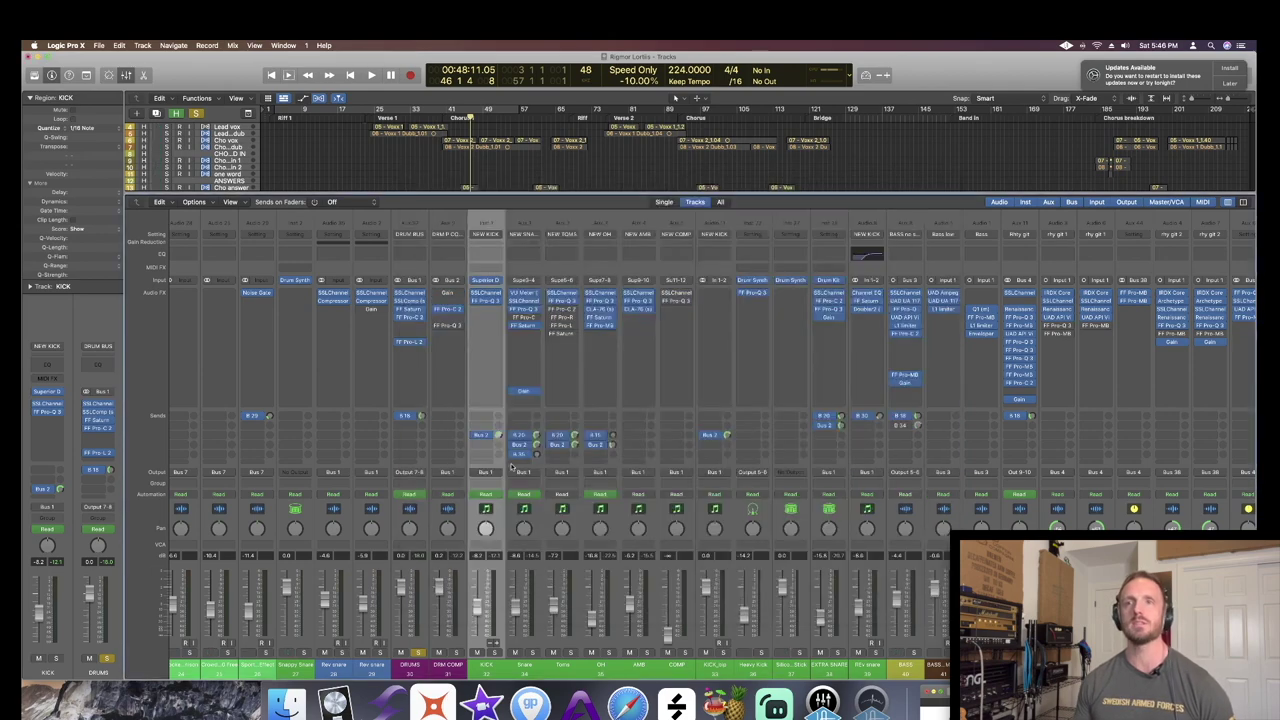
click(495, 652)
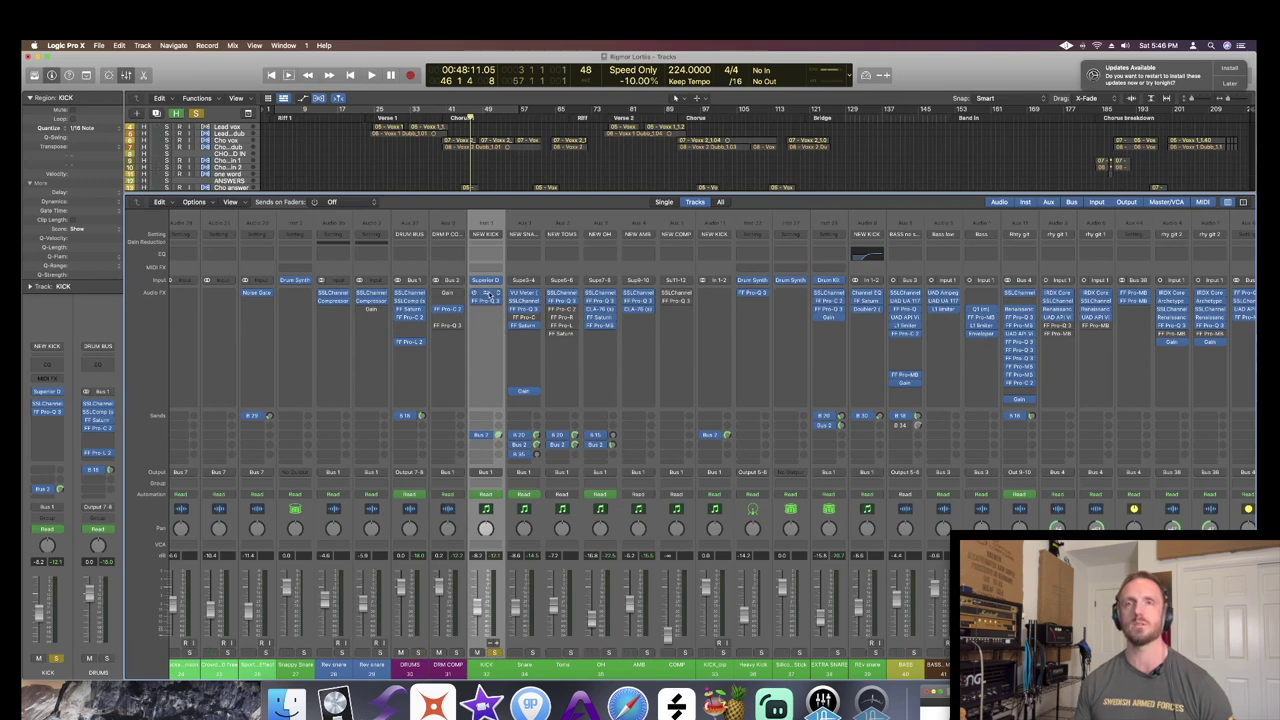
- Examine the kick's SSLChannel plugin while playing the soloed kick, and close the plugin
click(486, 293)
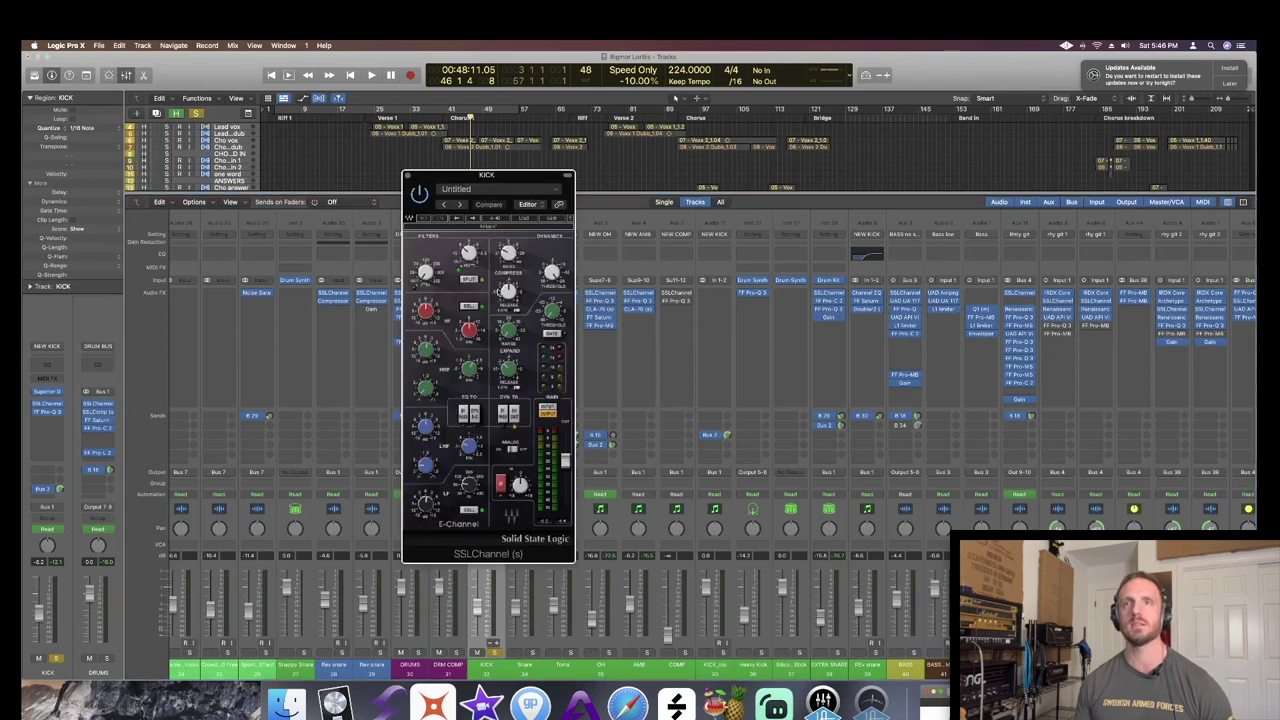
drag(489, 178, 700, 150)
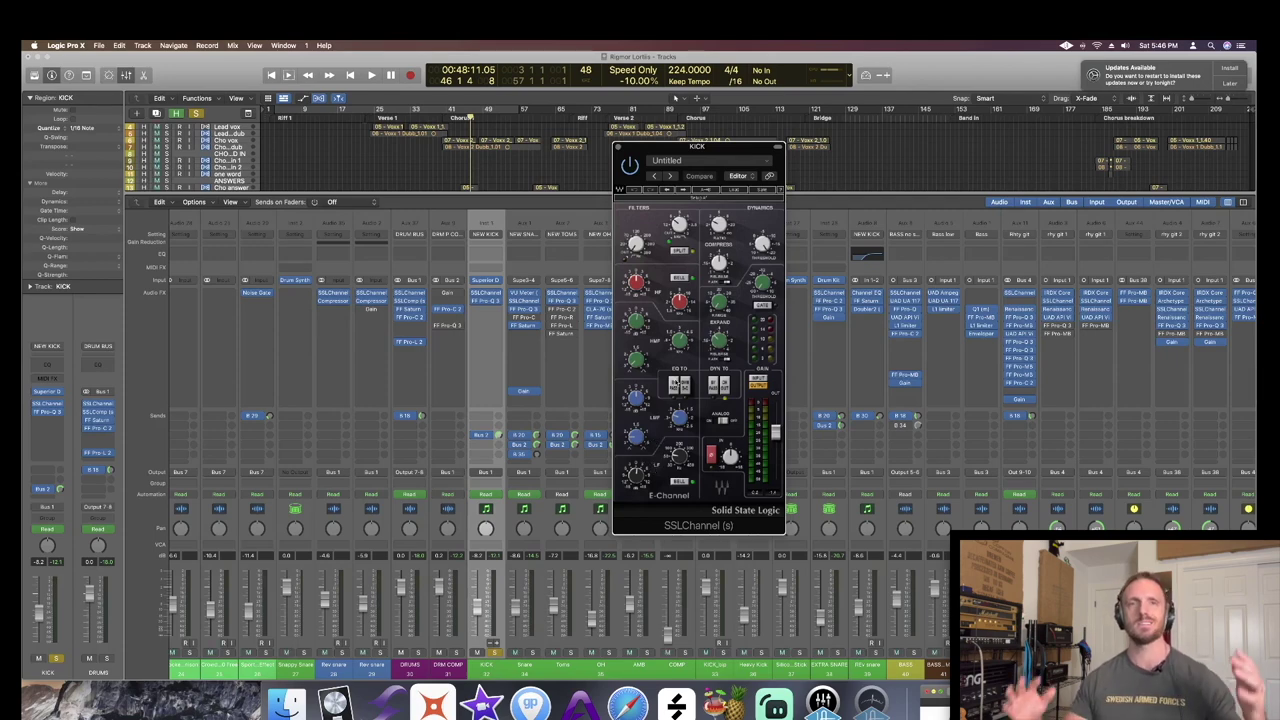
key(space)
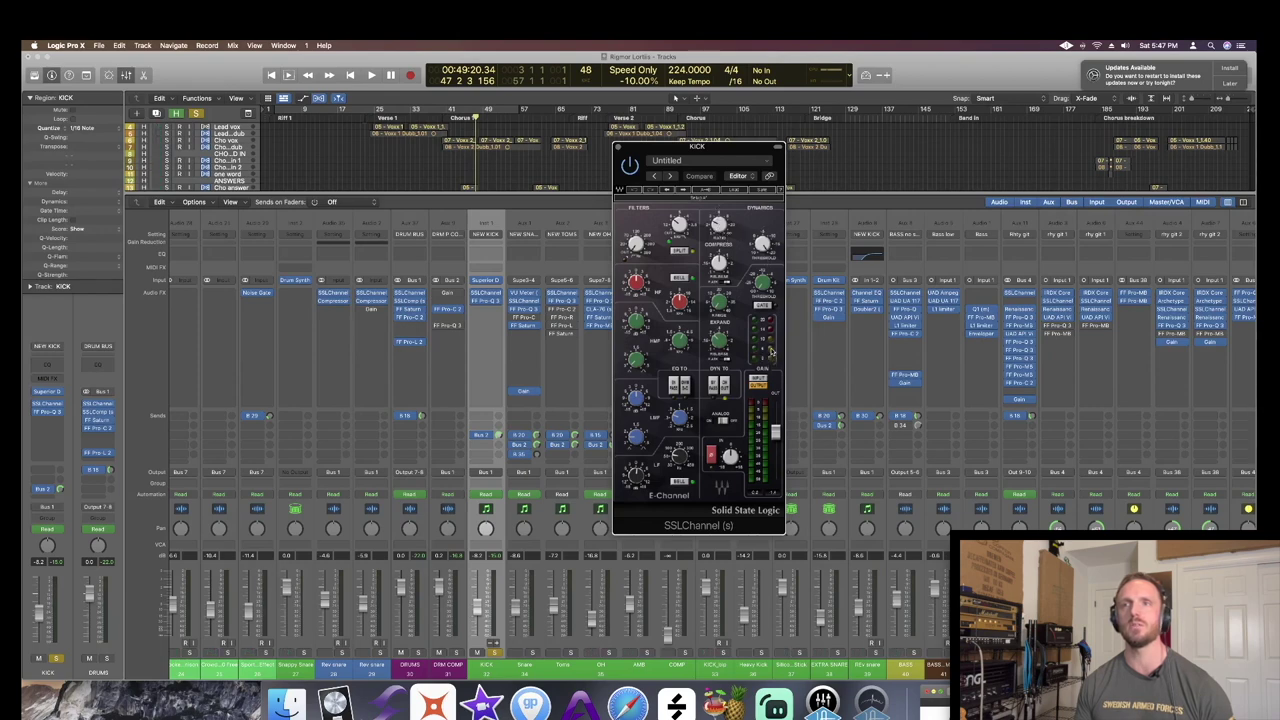
key(space)
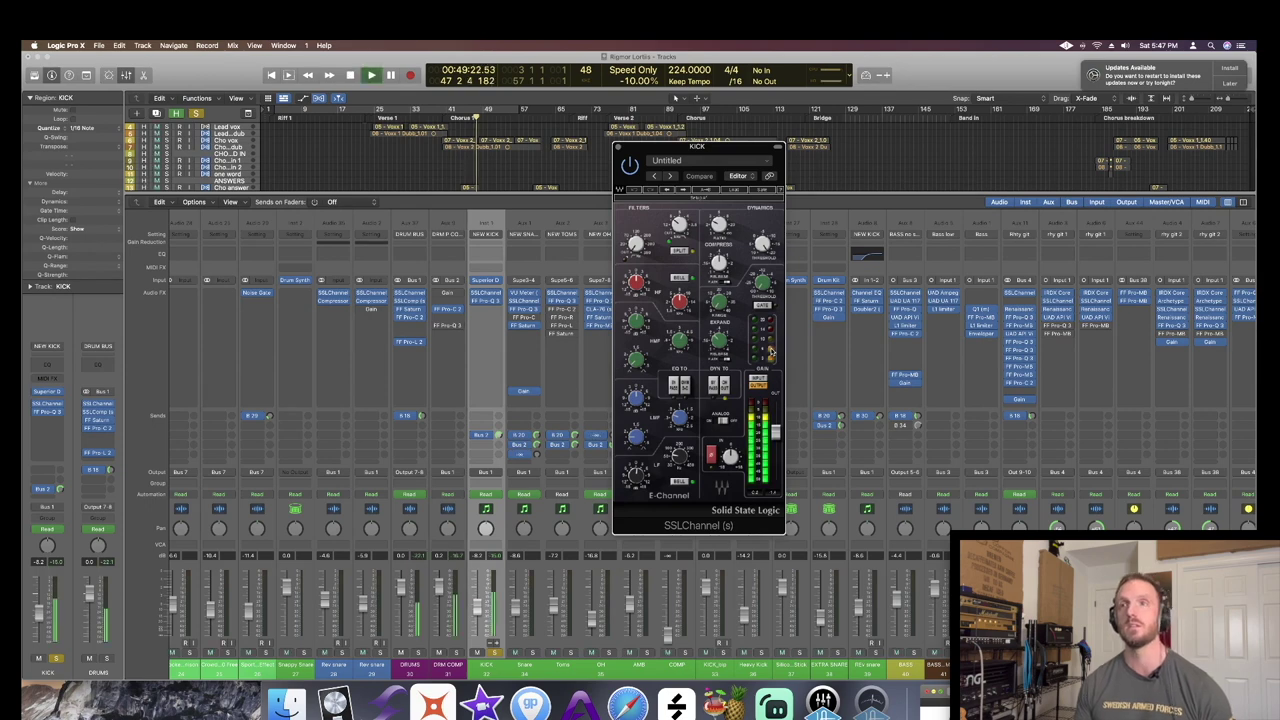
key(space)
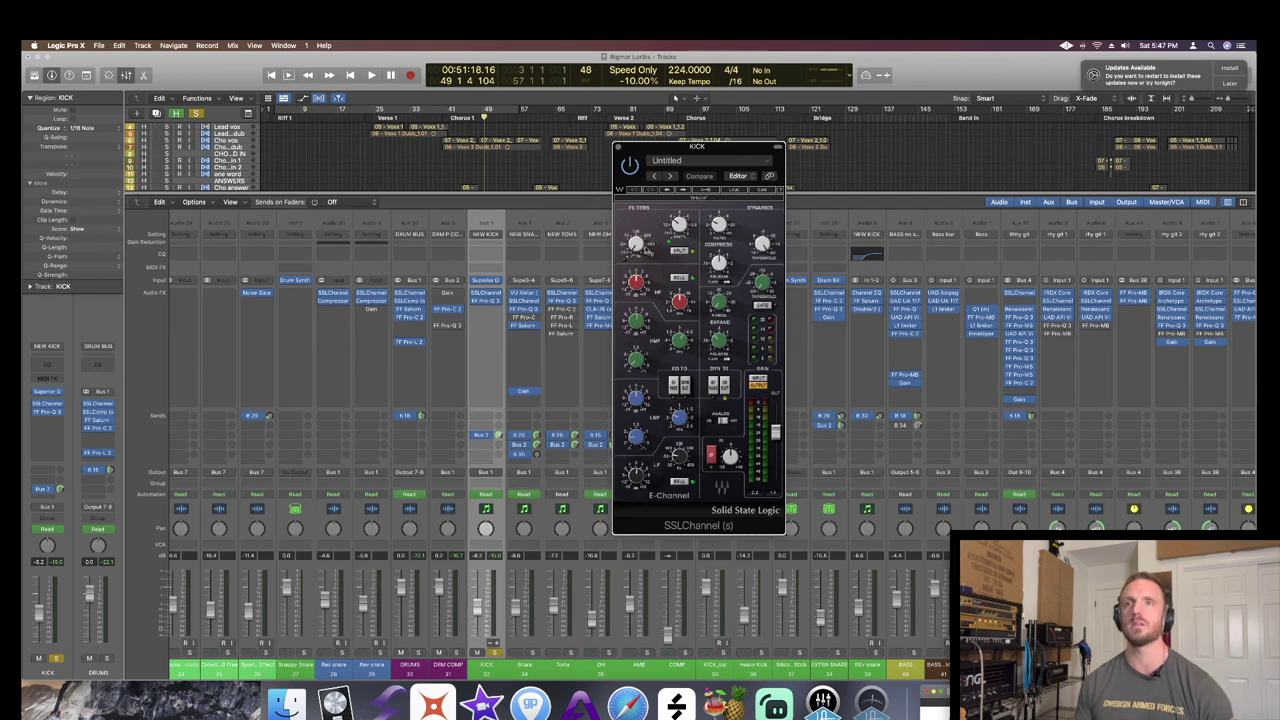
click(617, 149)
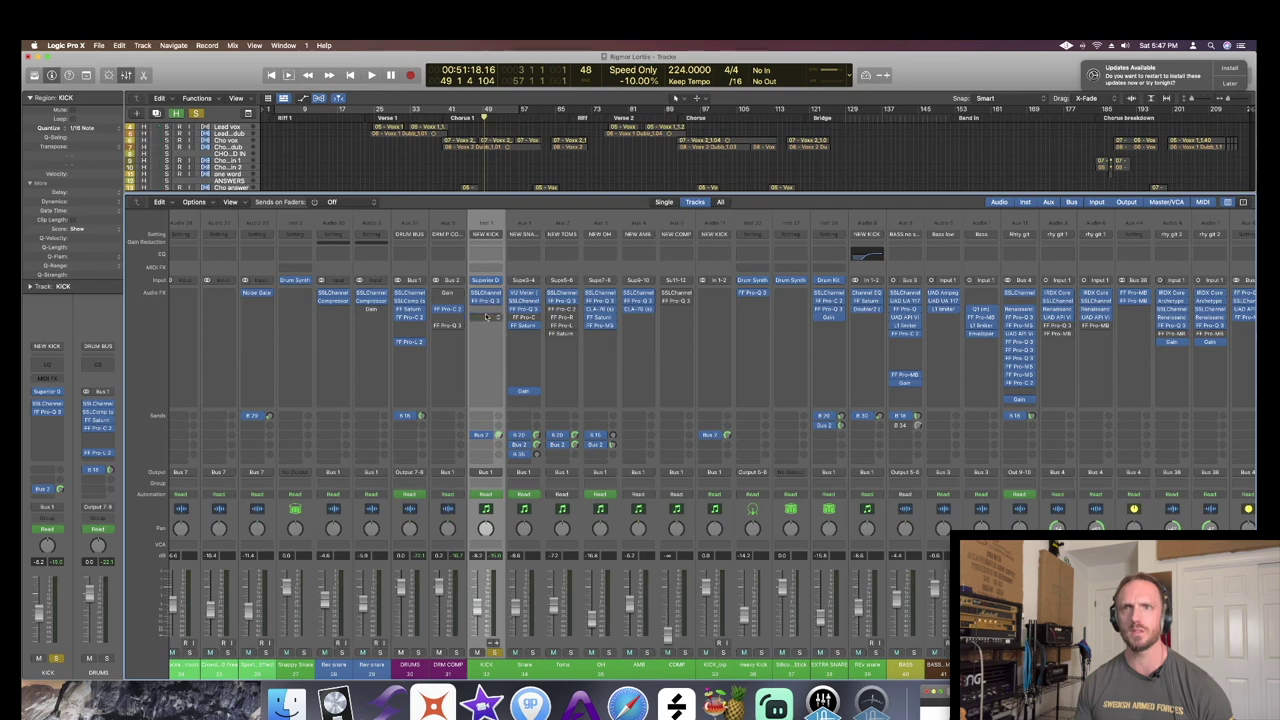
- Examine the bands of the kick's FF Pro-Q 3 equalizer and close the plugin
click(486, 303)
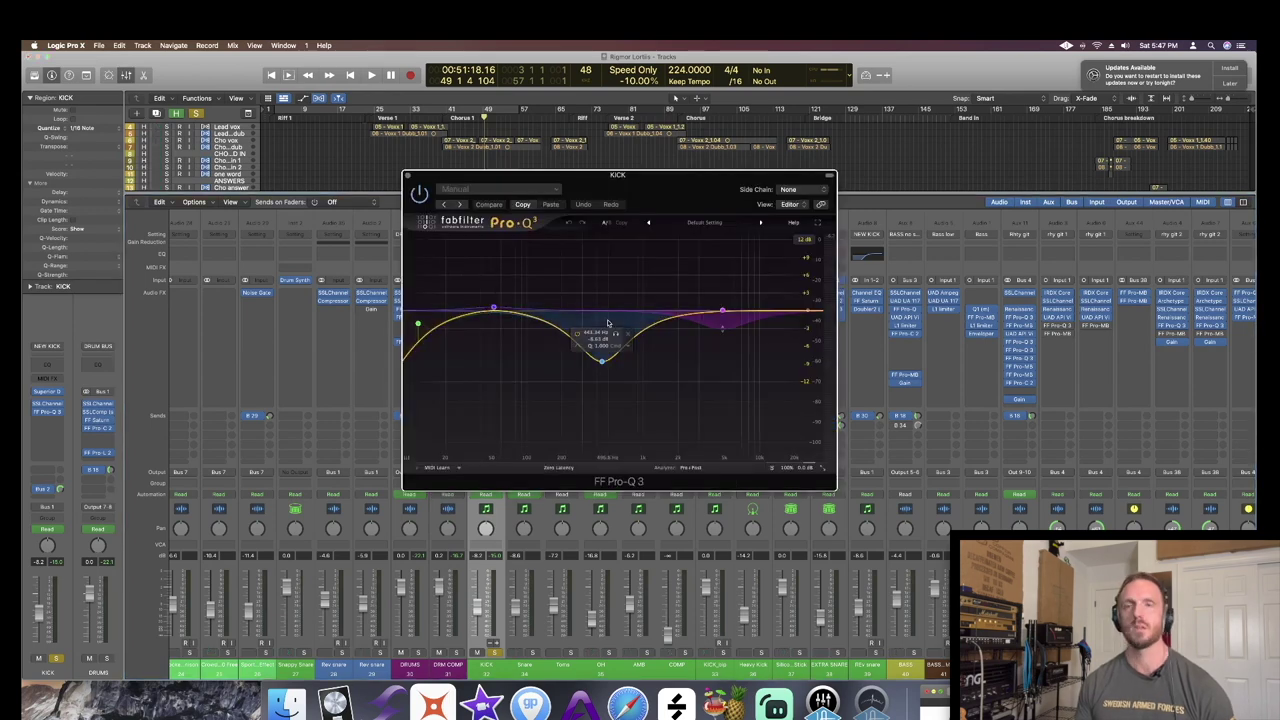
mouse_move(721, 314)
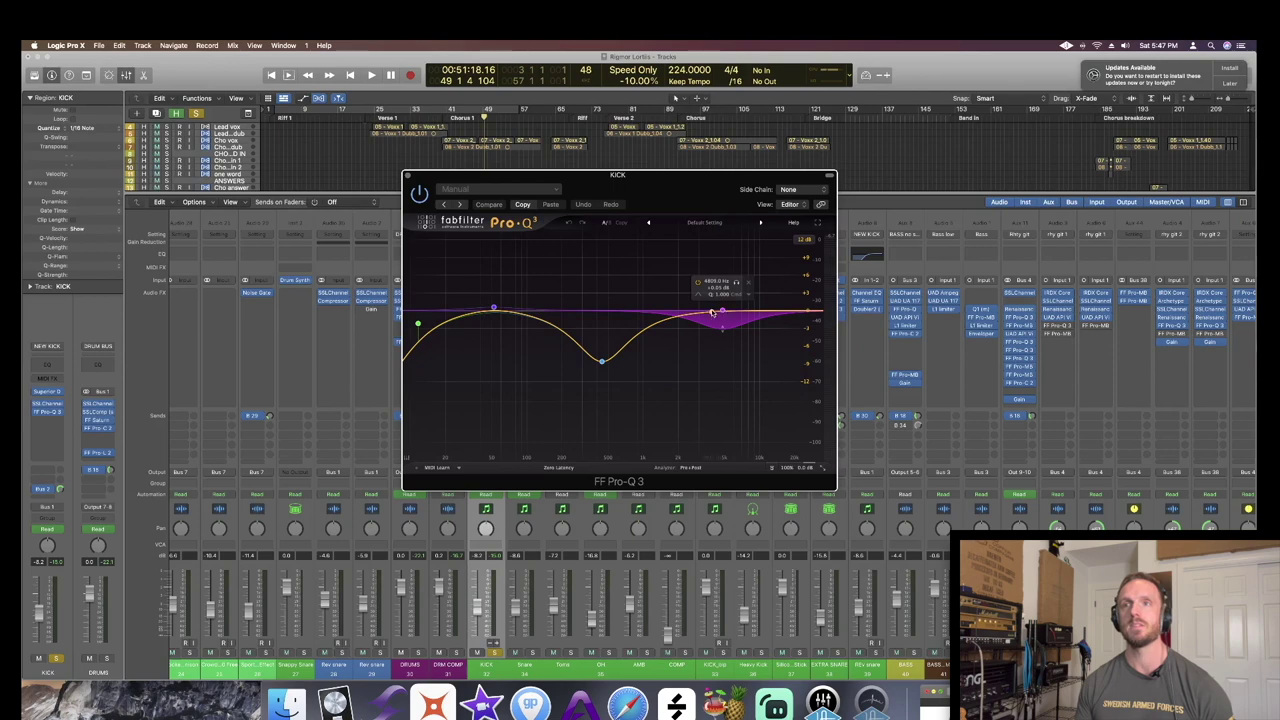
mouse_move(492, 306)
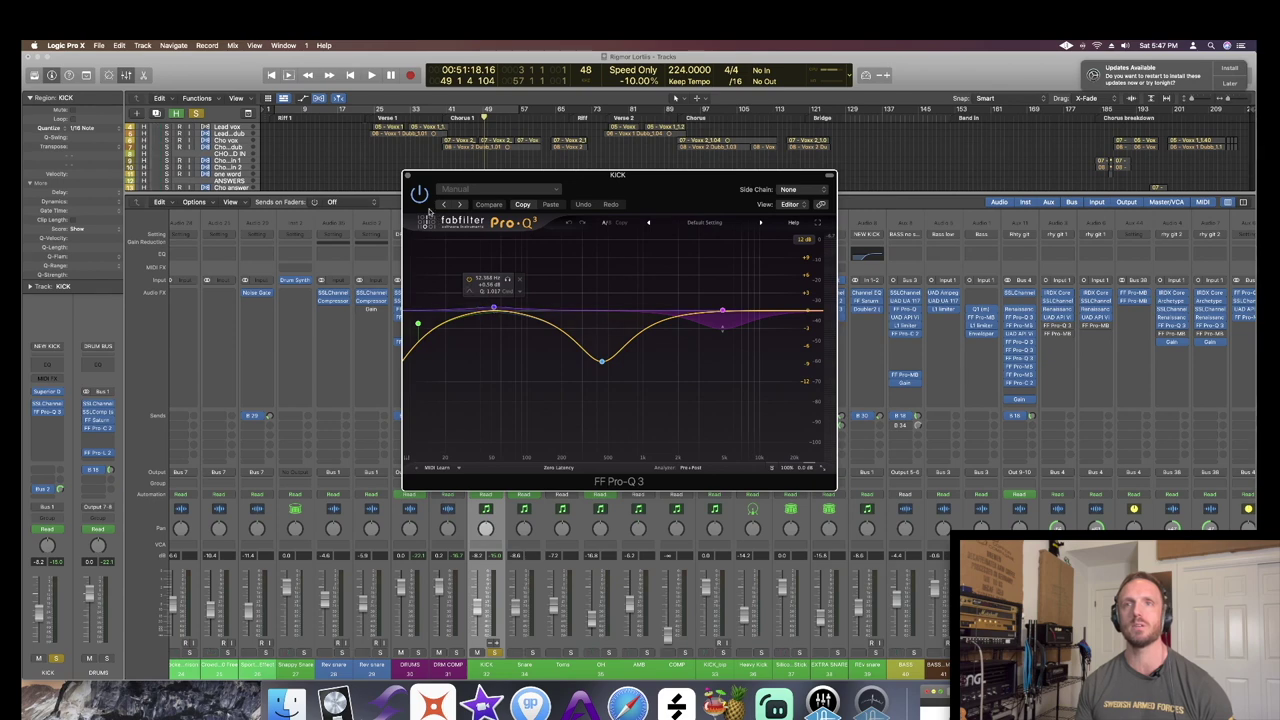
click(407, 177)
- Play the kick briefly and switch the solo exclusively to the Snare channel
key(space)
alt+click(532, 652)
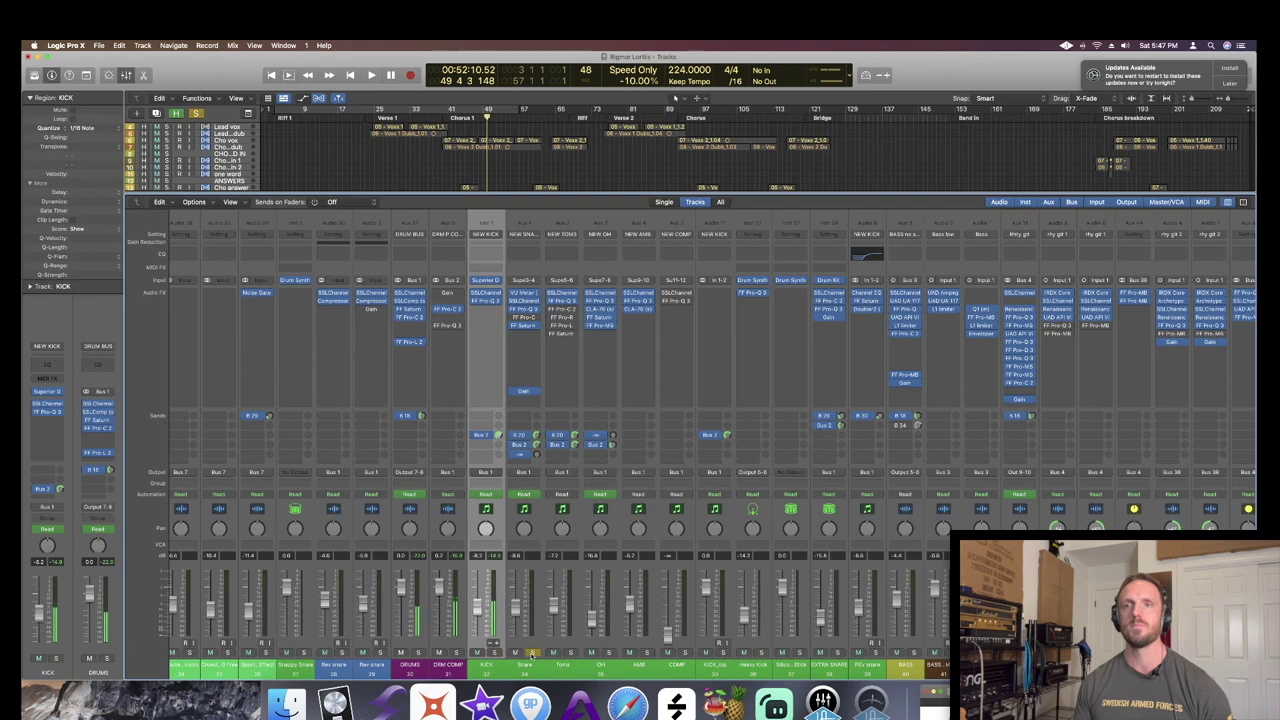
scroll(493, 460, right, 1)
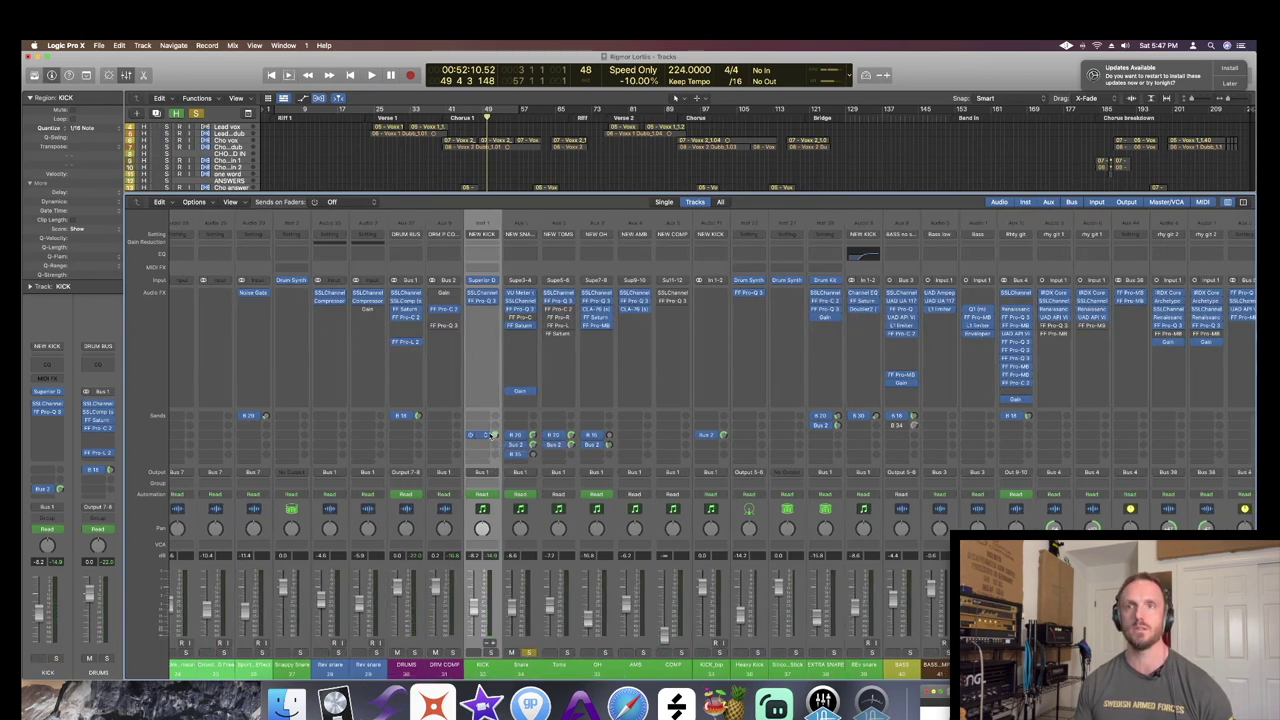
scroll(442, 480, left, 1)
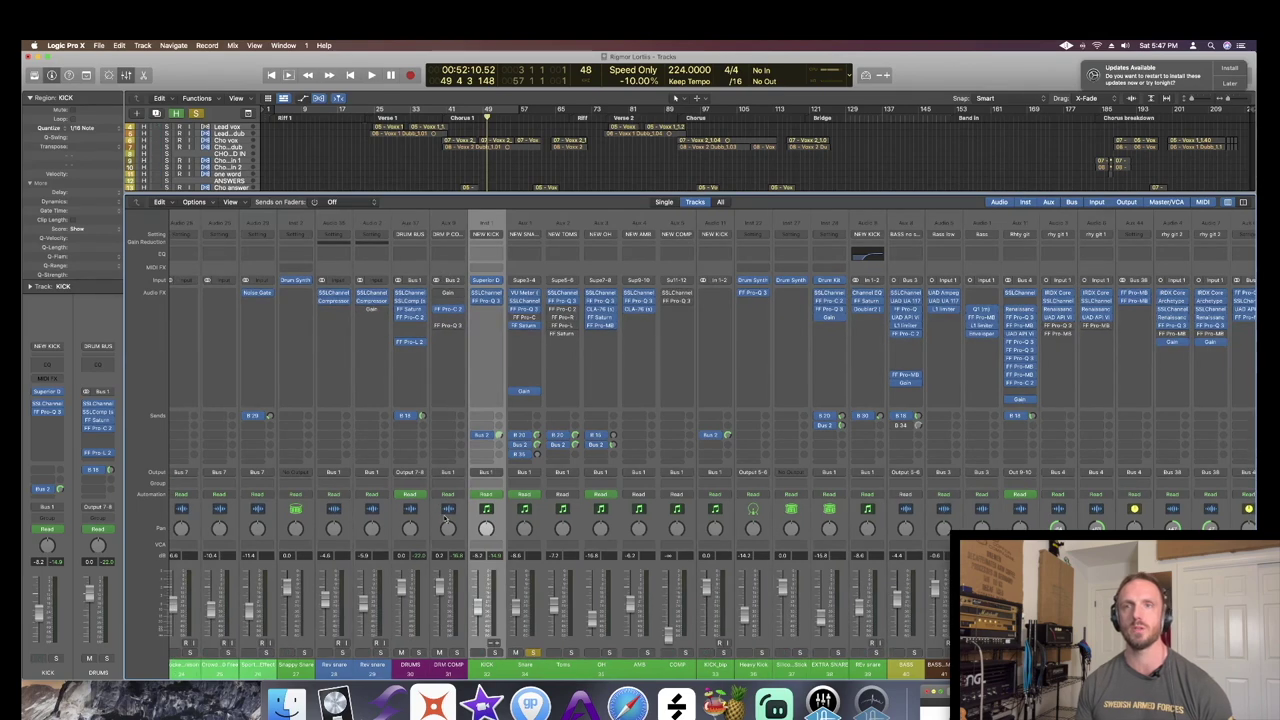
- Examine the snare's SSLChannel plugin while playing the soloed snare, and close the plugin
click(527, 300)
key(space)
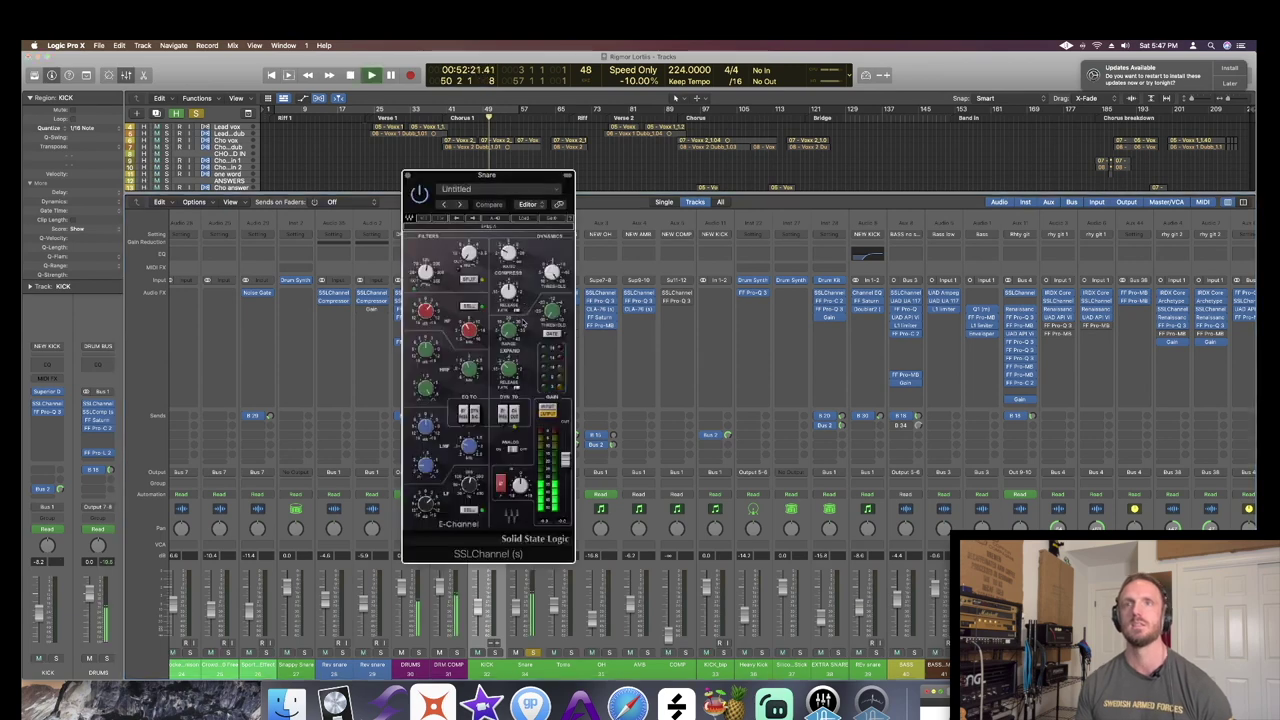
key(space)
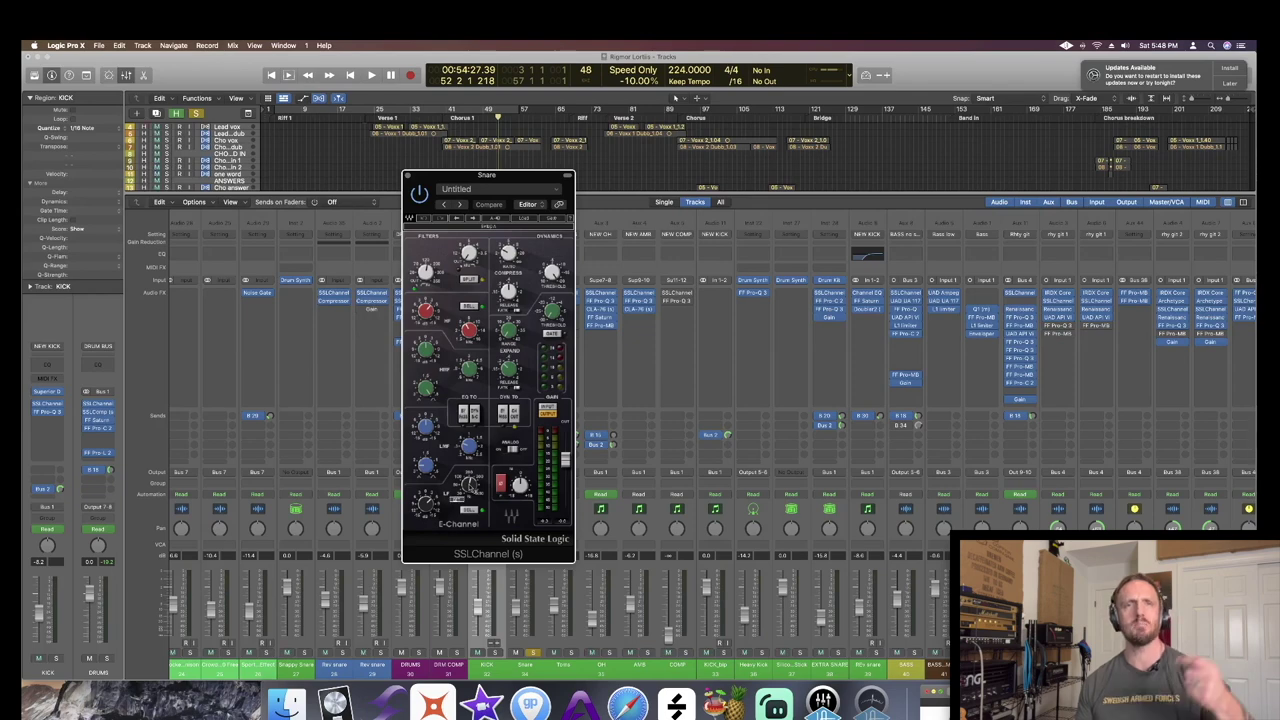
click(406, 176)
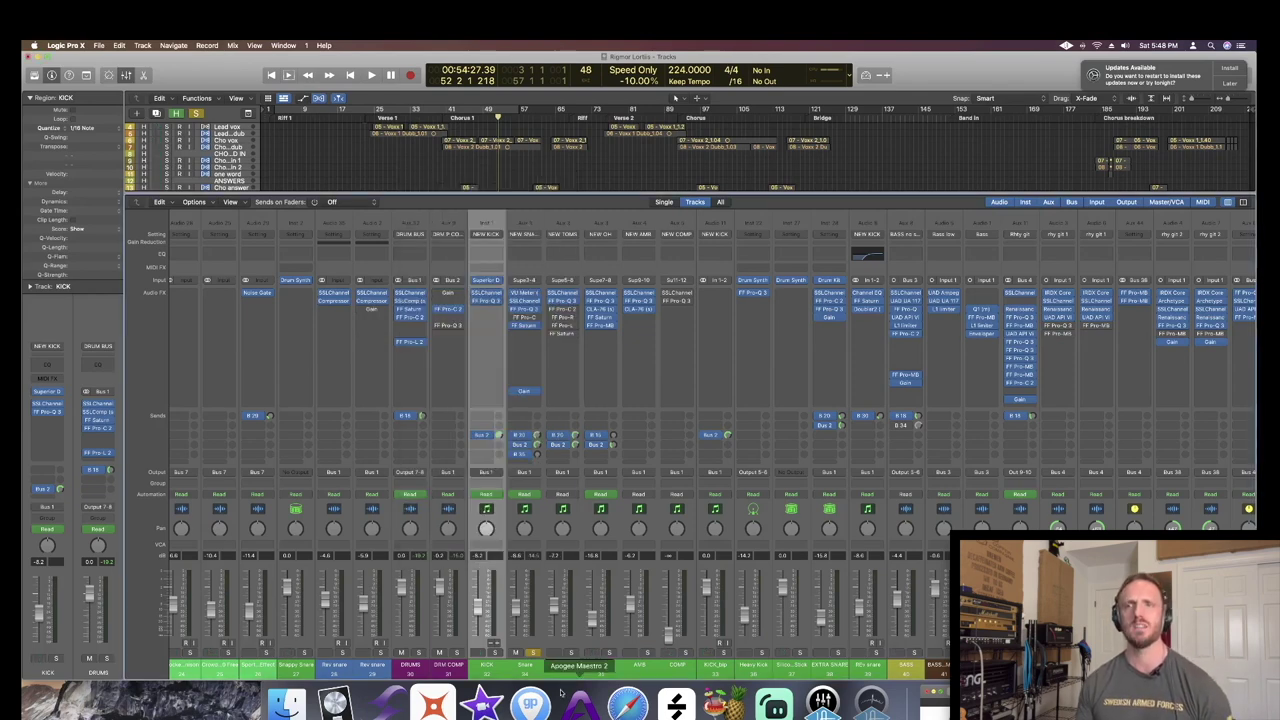
- Examine the snare's FF Pro-Q 3 curve and its Gain plugin setting, closing each plugin
click(525, 301)
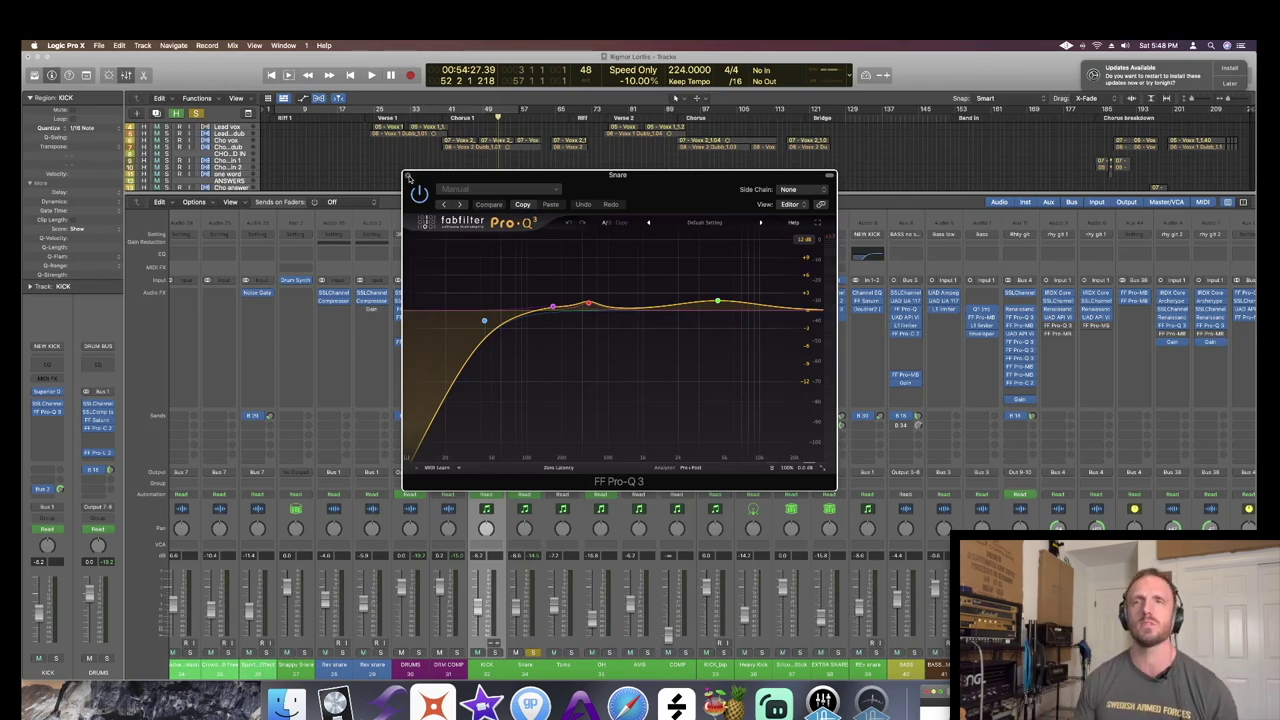
click(407, 176)
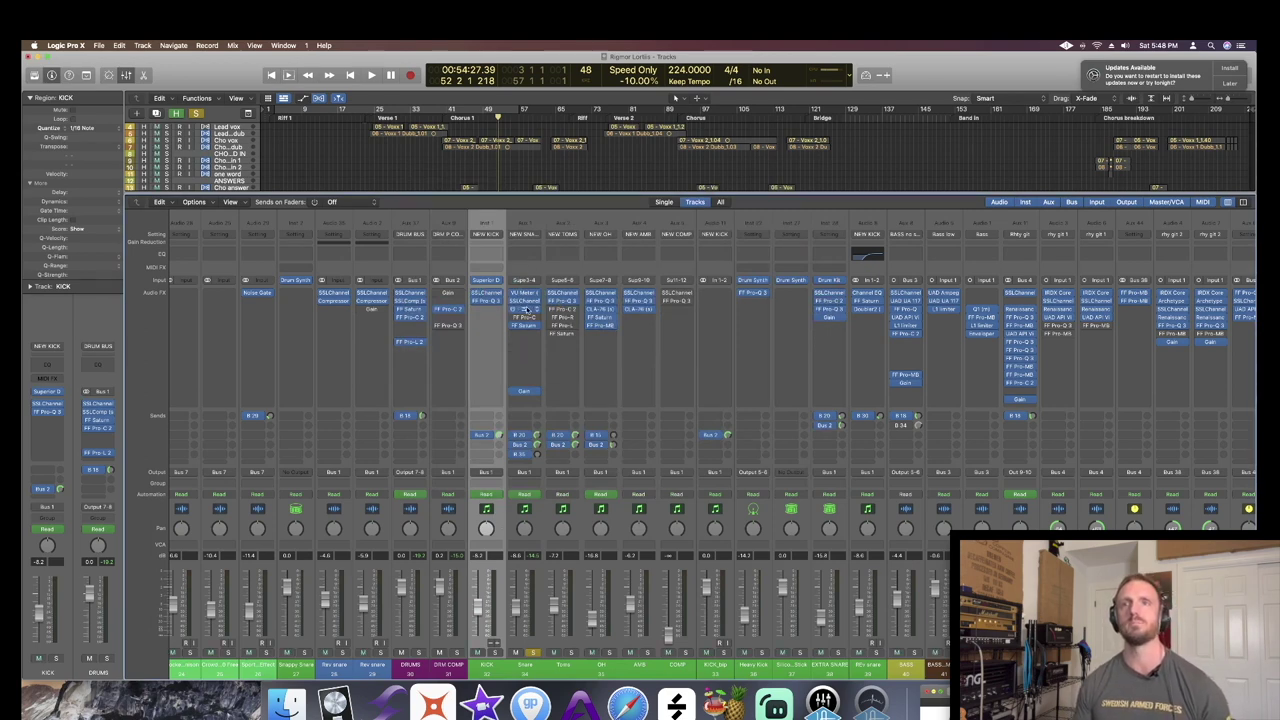
click(526, 391)
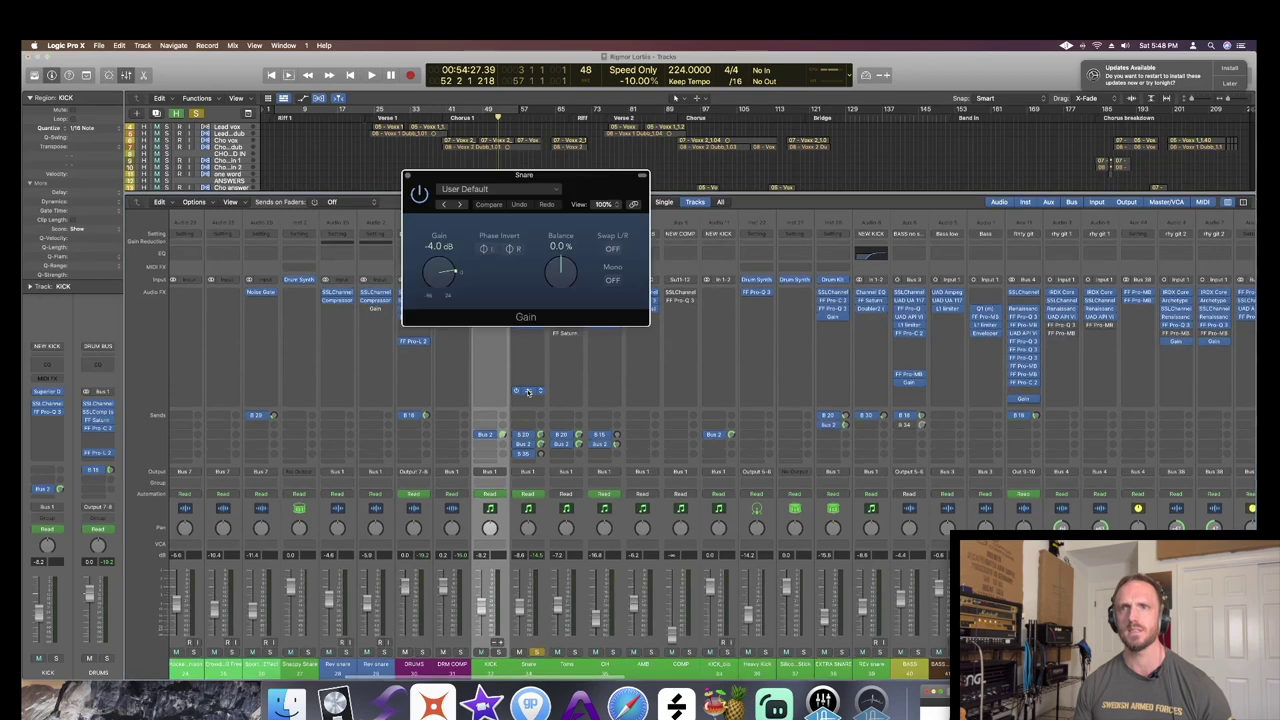
click(406, 176)
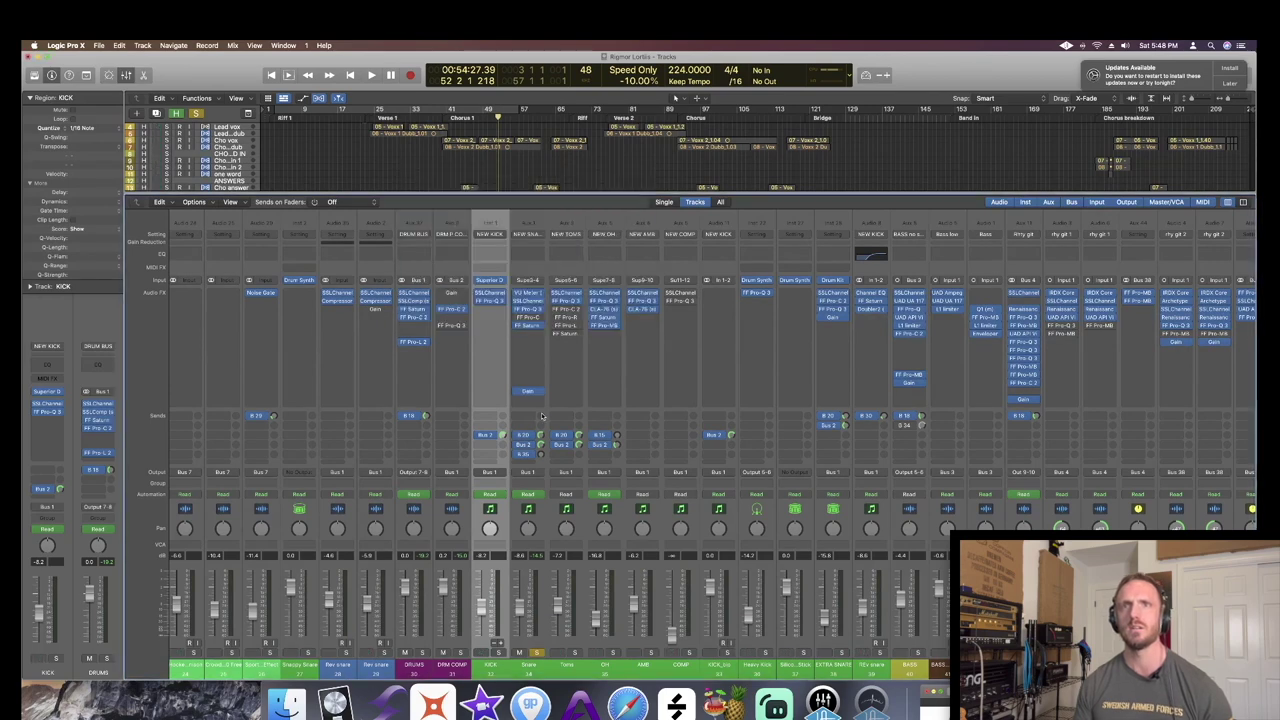
- Examine the snare's FF Saturn 2 bands, drive and crossover settings with brief playback, and close the plugin
click(528, 326)
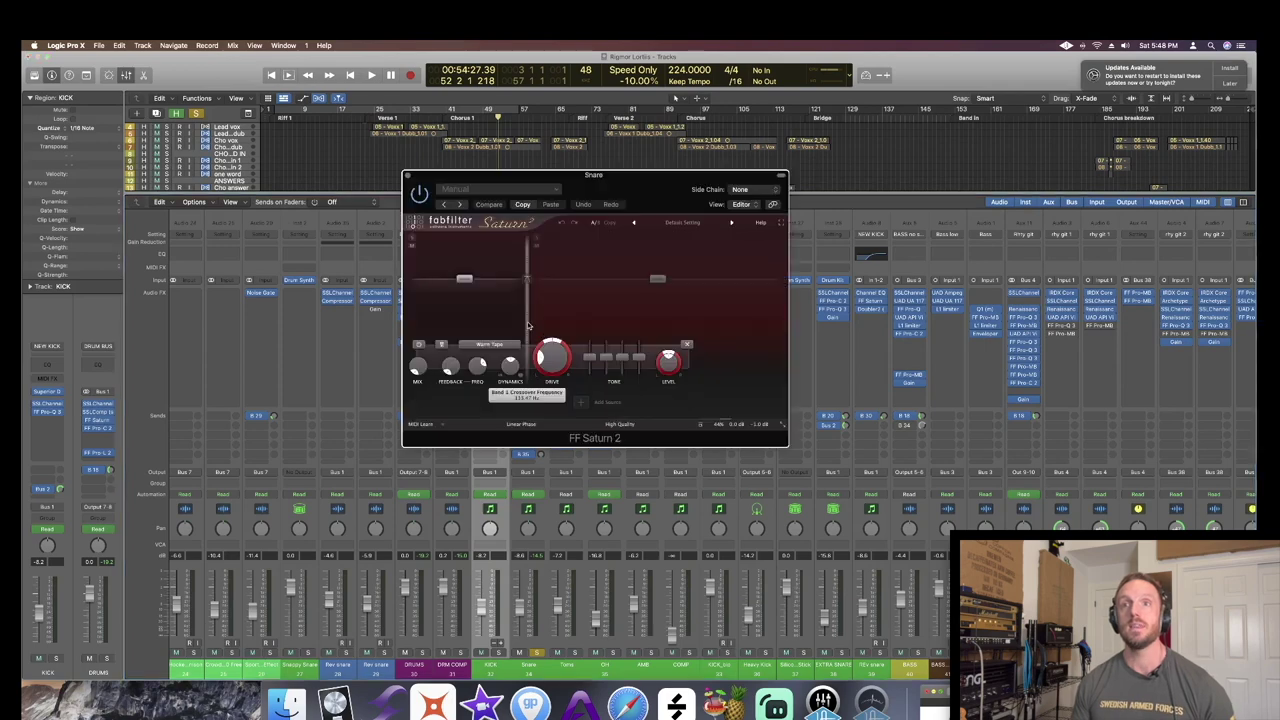
mouse_move(764, 426)
mouse_move(659, 354)
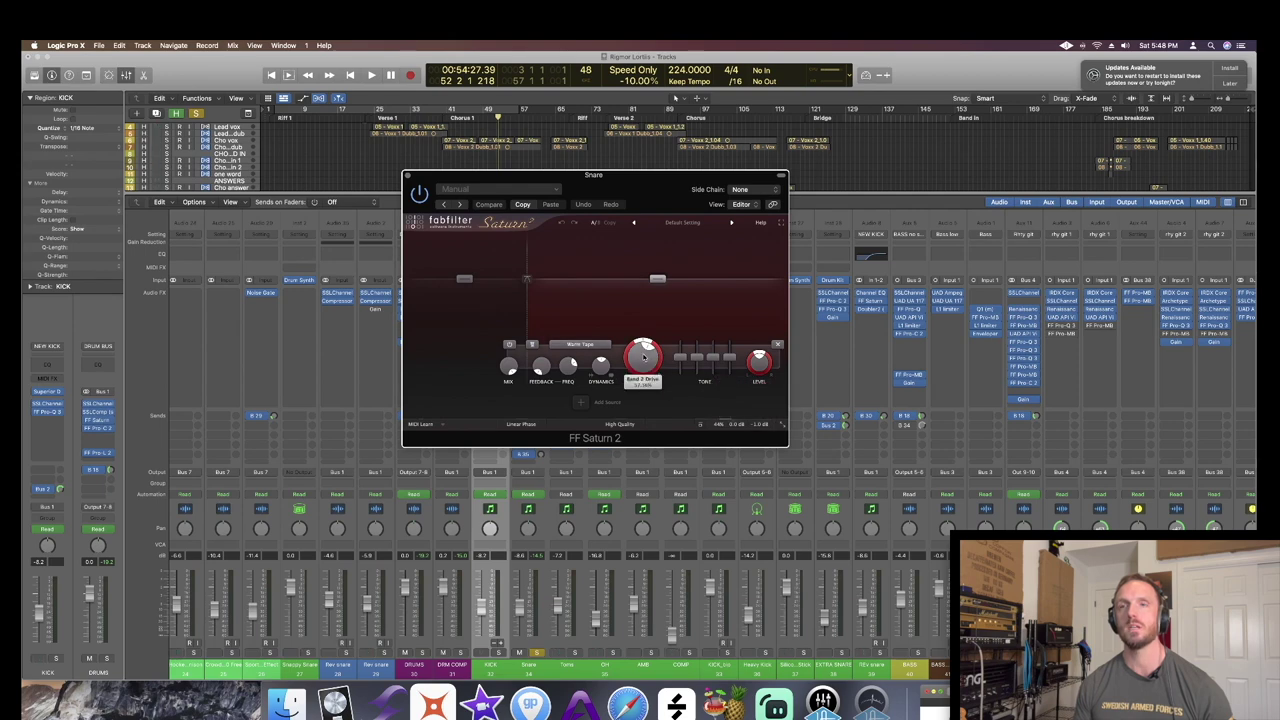
mouse_move(457, 284)
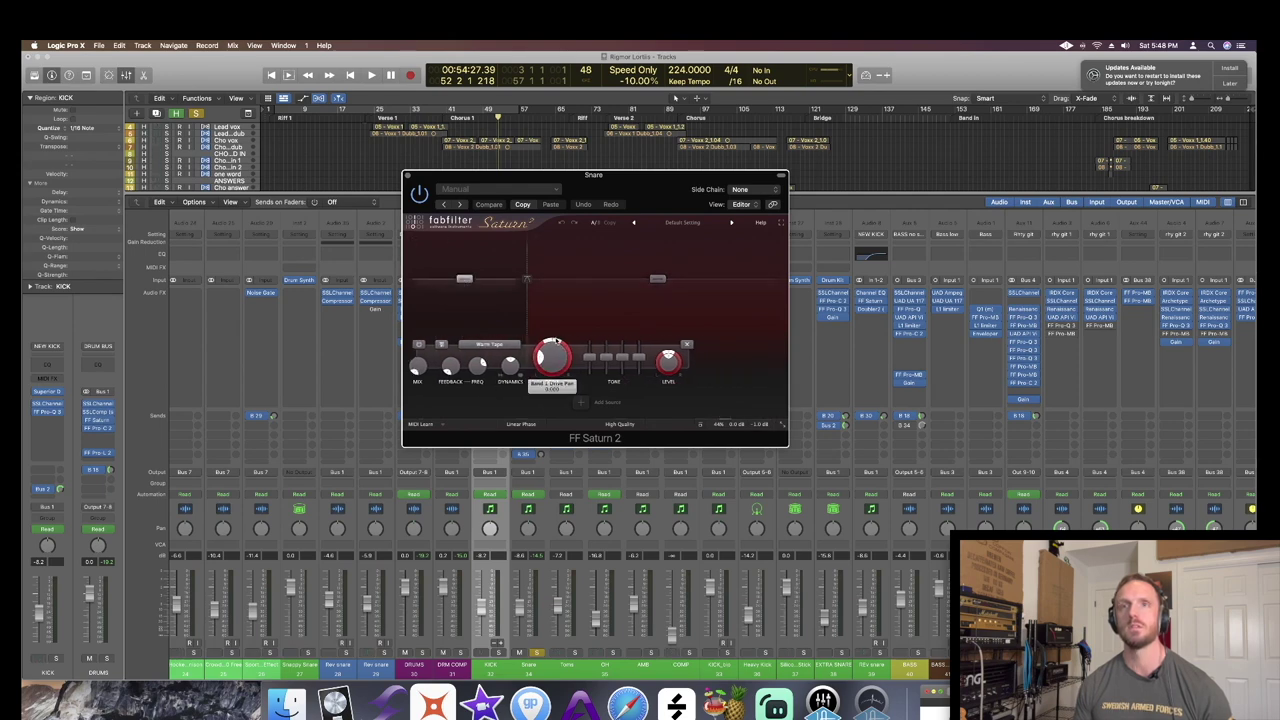
mouse_move(540, 256)
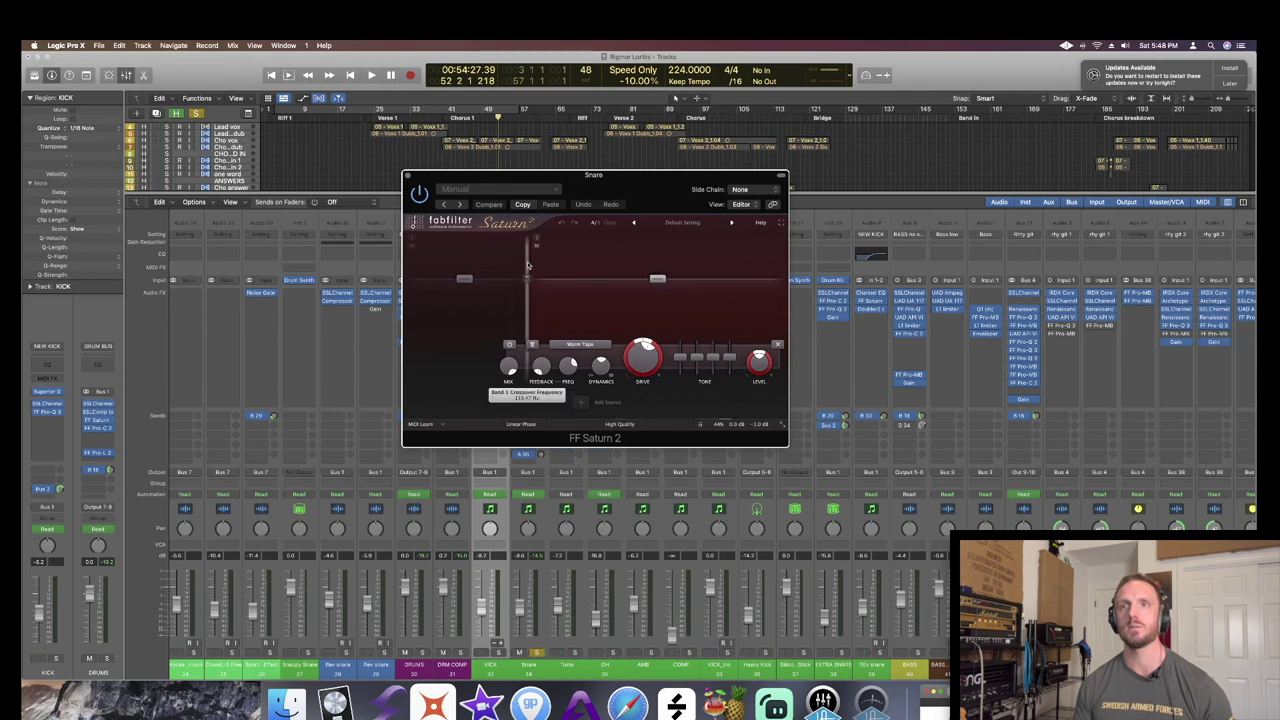
key(space)
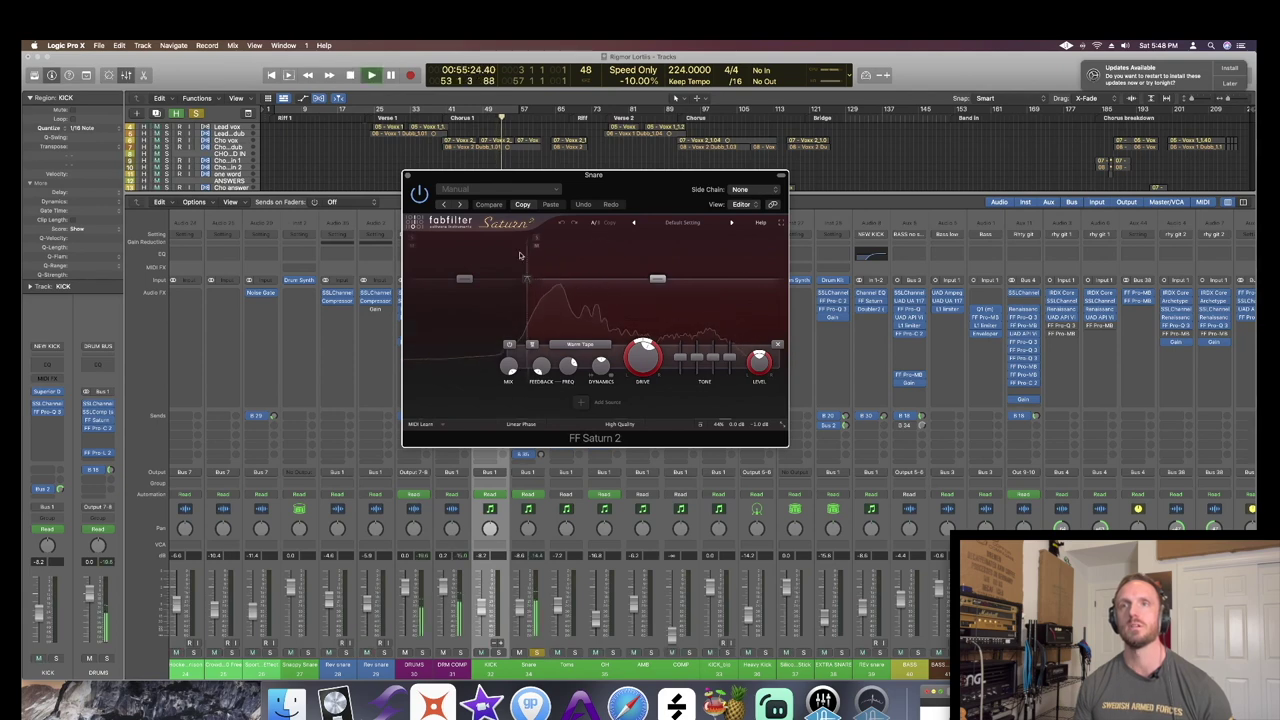
key(super+w)
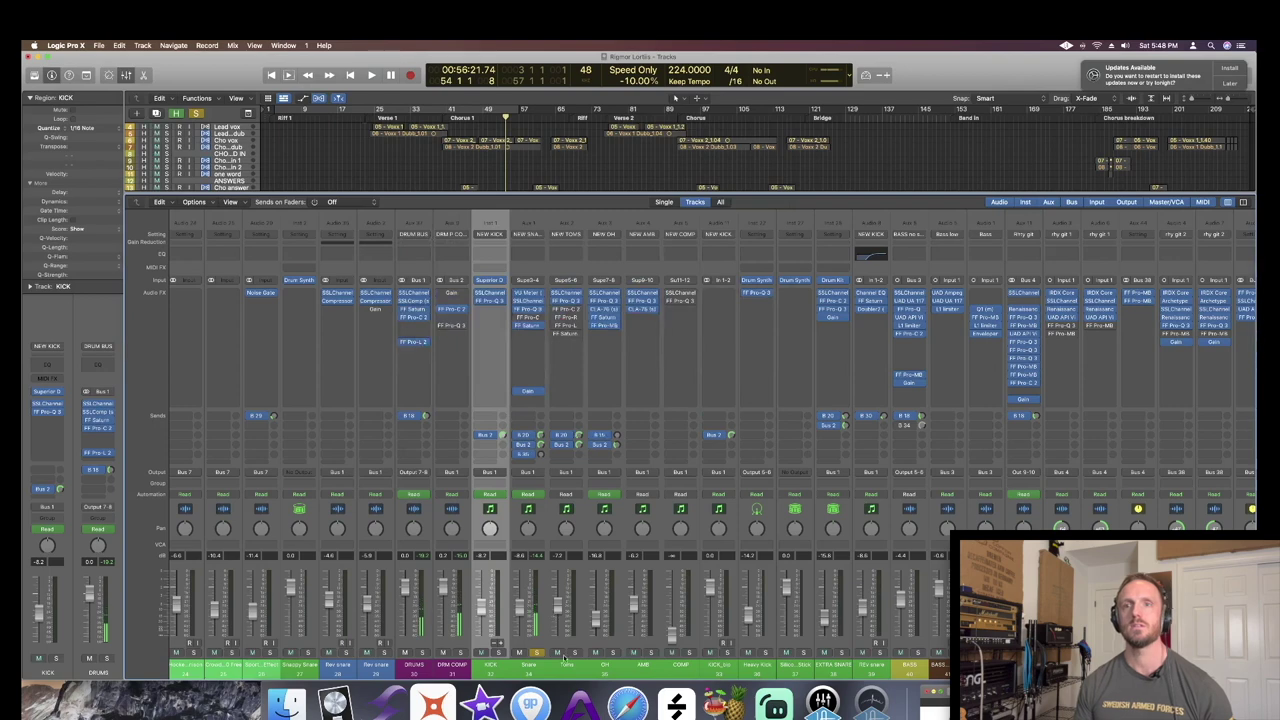
- Switch the solo from the Snare to the Toms channel, examine the toms' SSLChannel plugin and close it
click(574, 652)
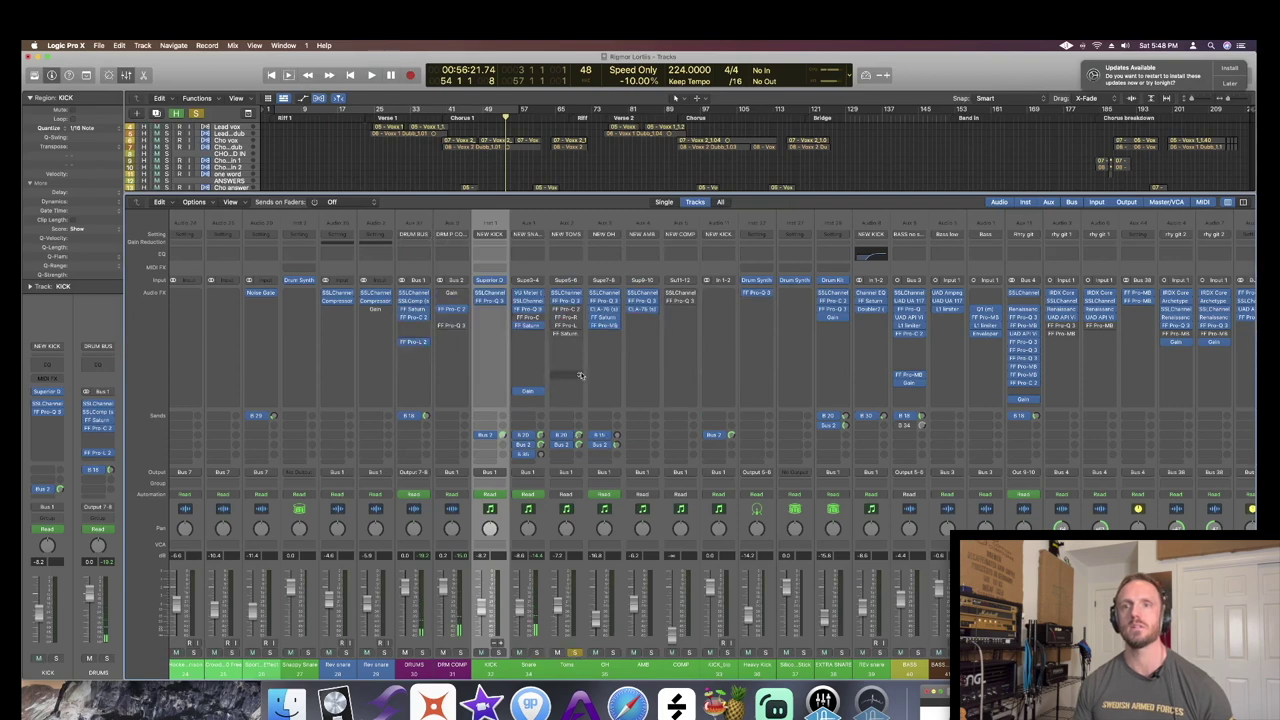
click(565, 293)
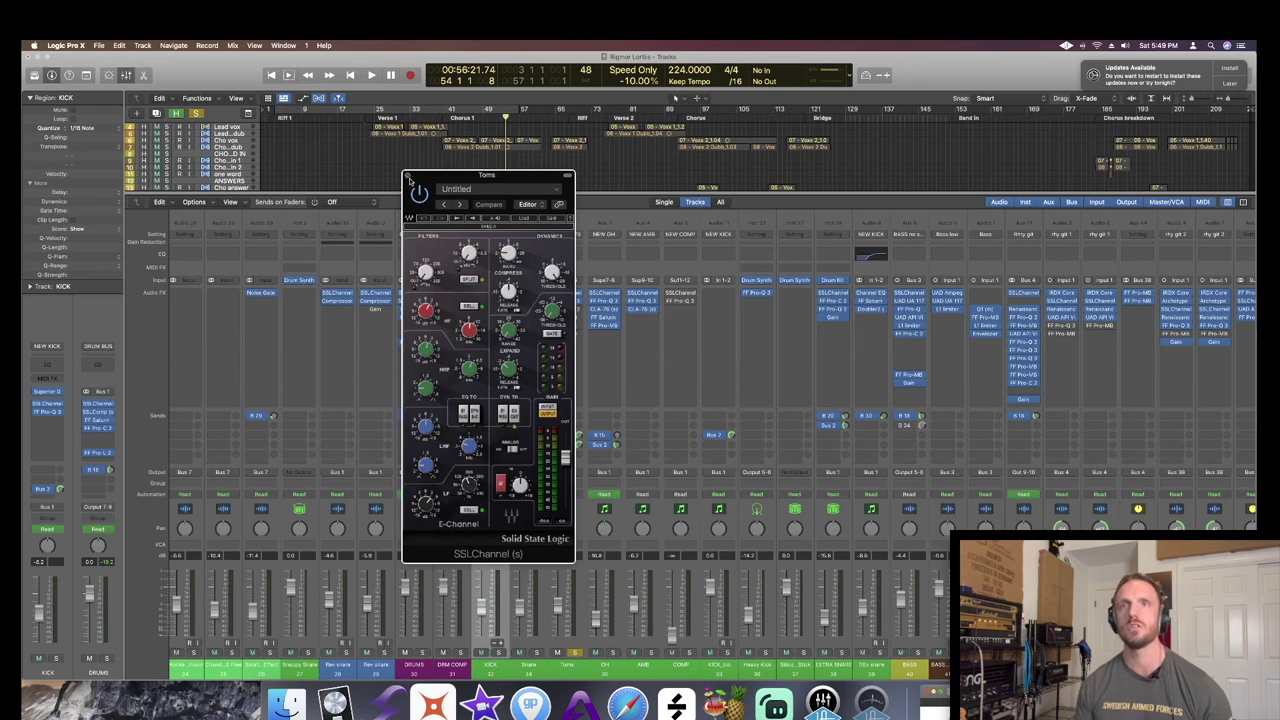
click(408, 178)
- Locate the tom fill in the KICK region's Piano Roll, place the playhead at bar 107 and return to the mixer
key(x)
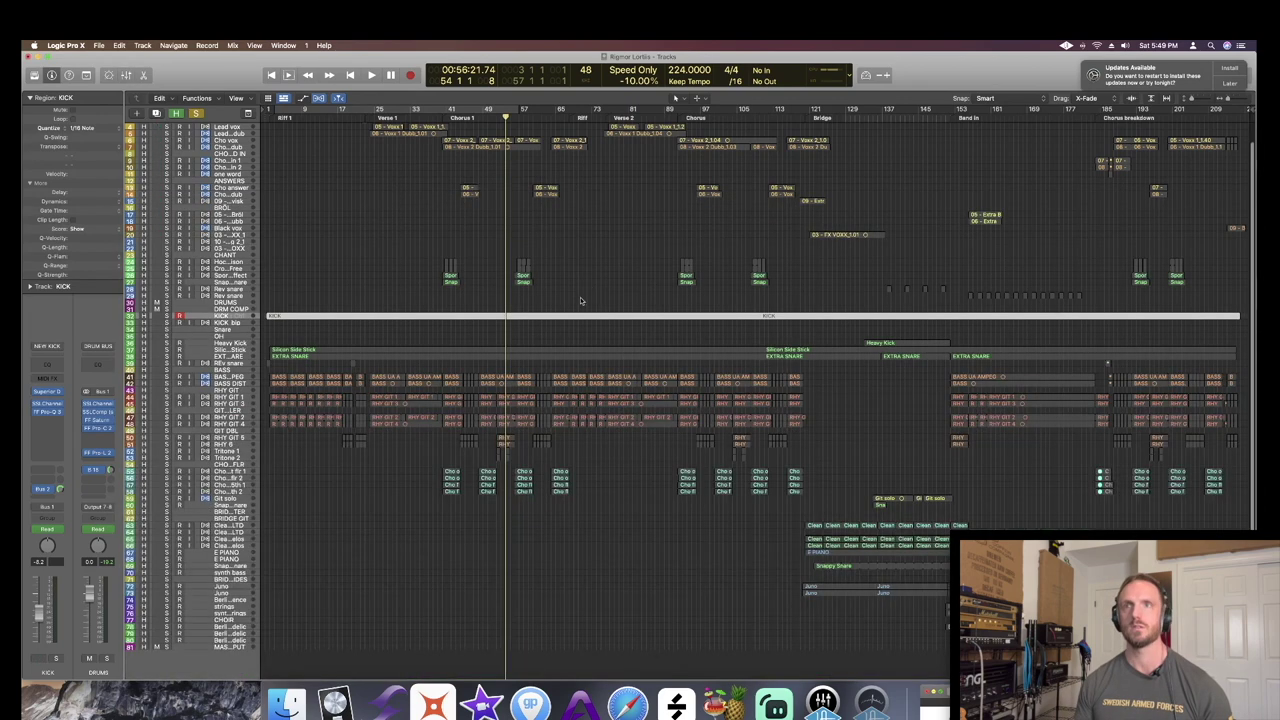
click(455, 275)
key(z)
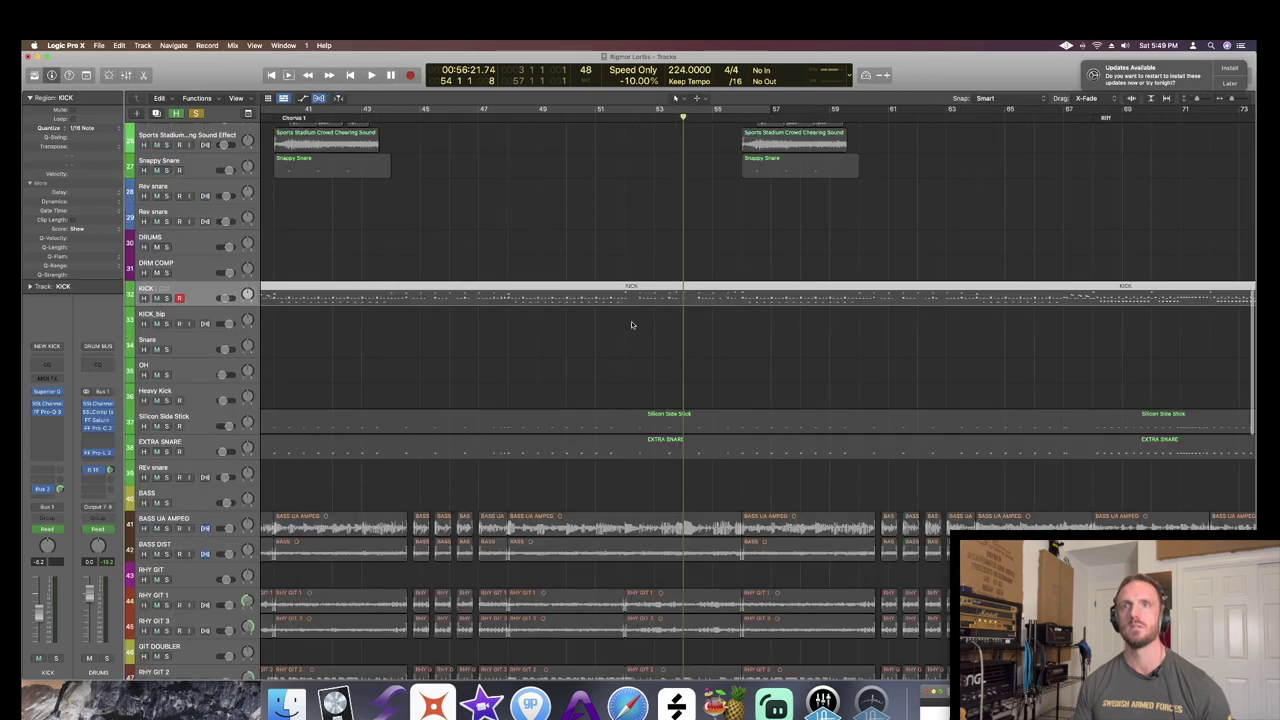
key(p)
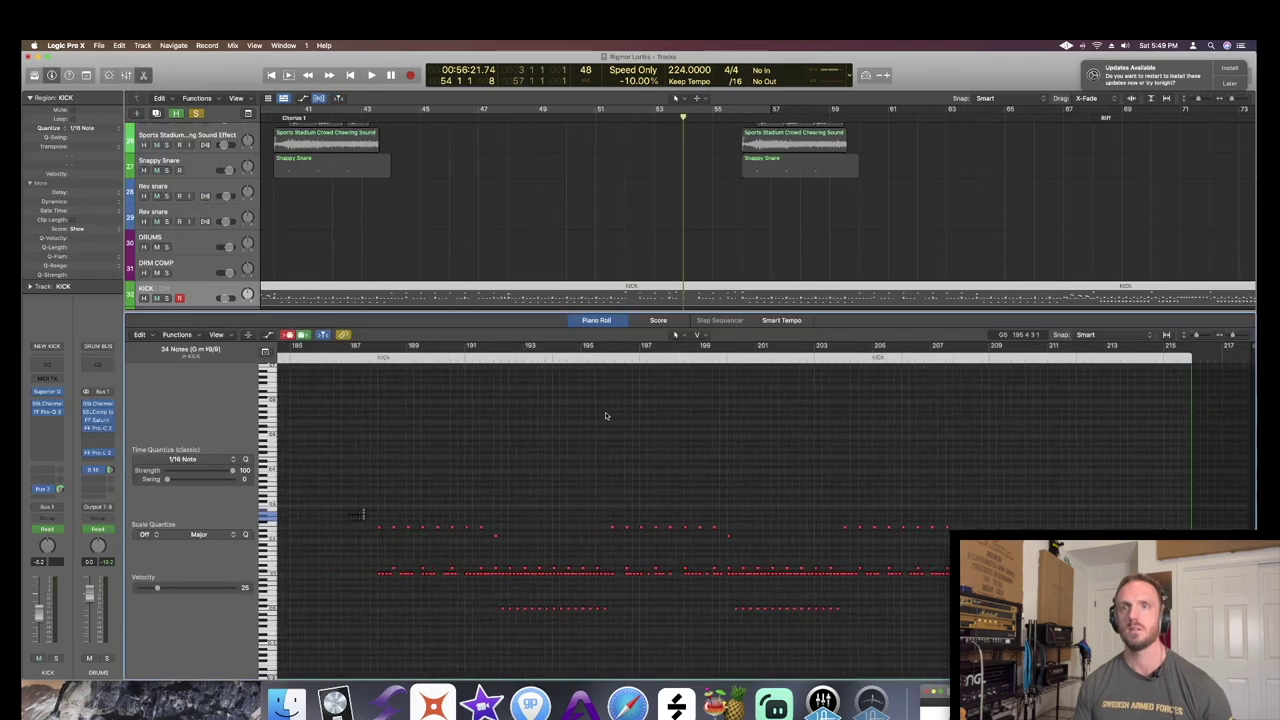
scroll(605, 415, left, 10)
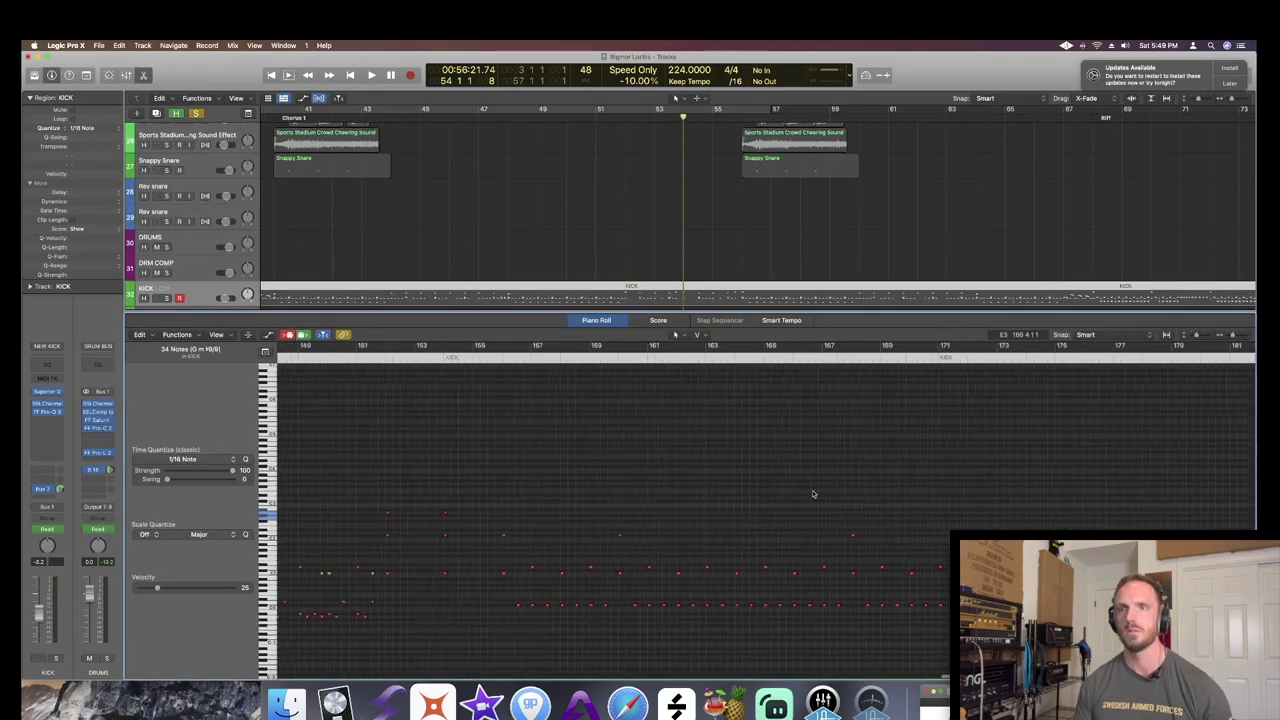
scroll(813, 494, left, 10)
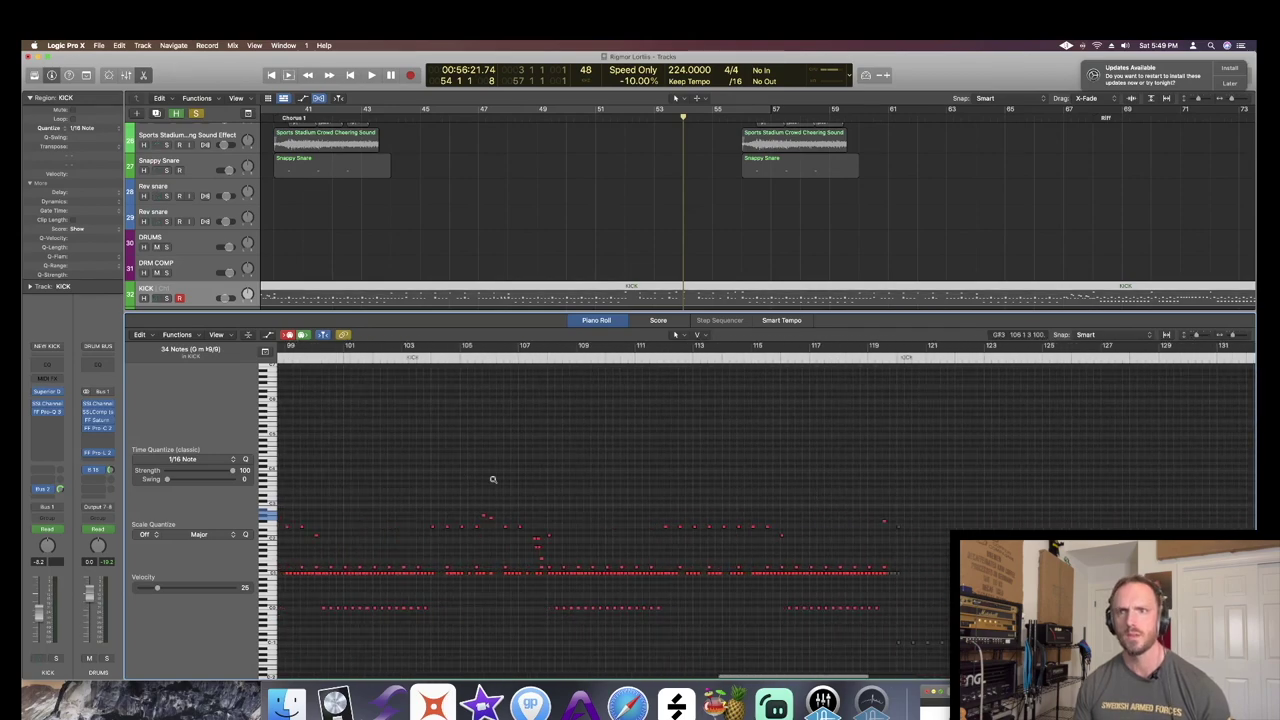
drag(485, 477, 600, 630)
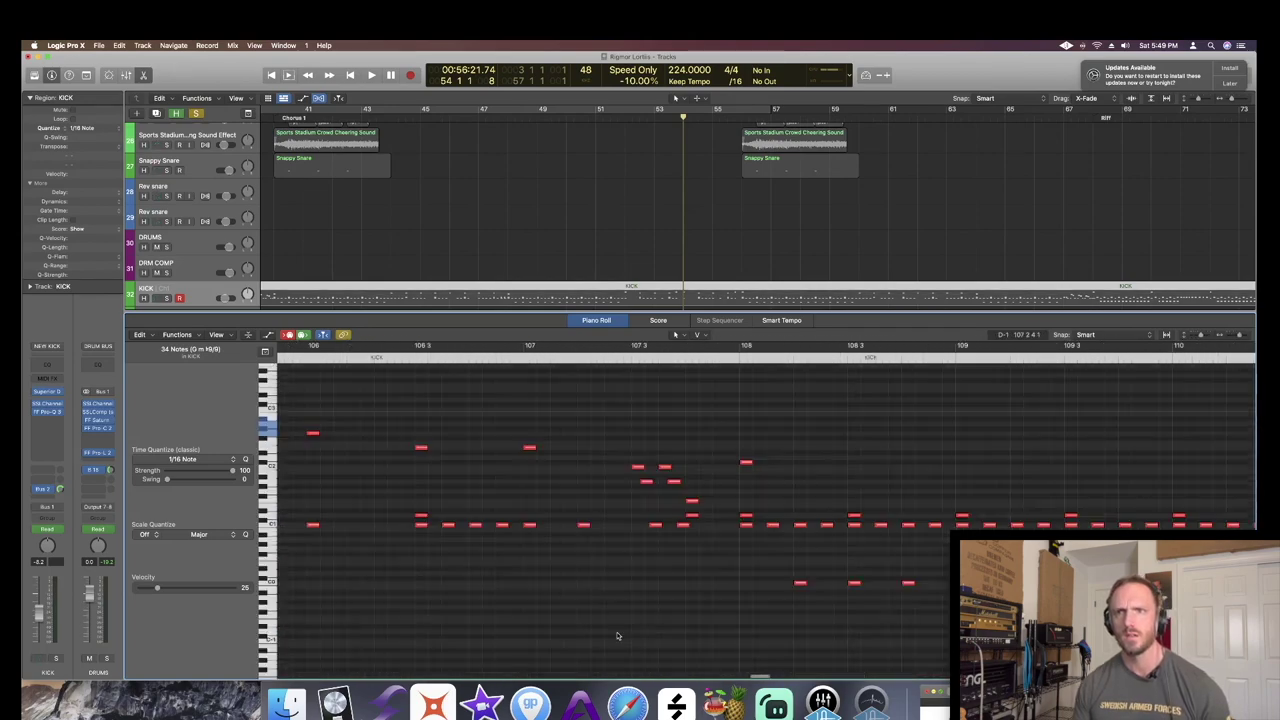
click(527, 360)
key(x)
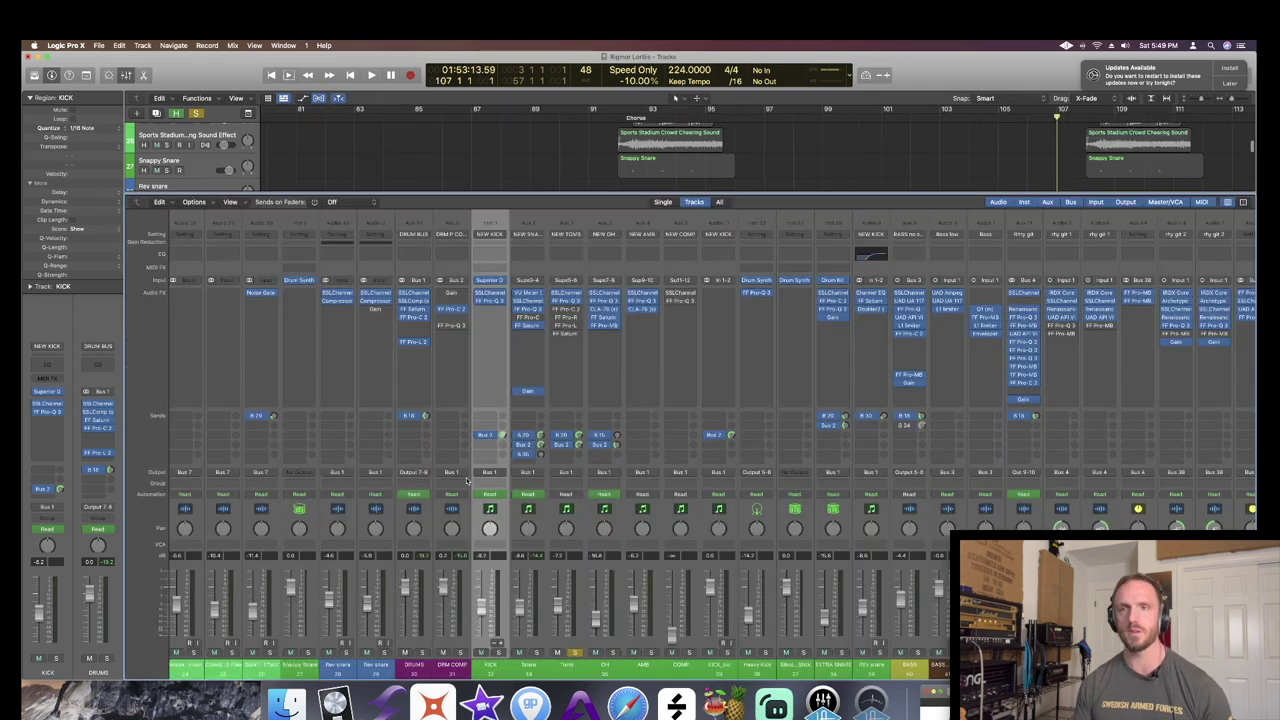
- Audition the fill from bar 107 with the DRUMS bus soloed and with only the Toms channel soloed, and stop playback
key(space)
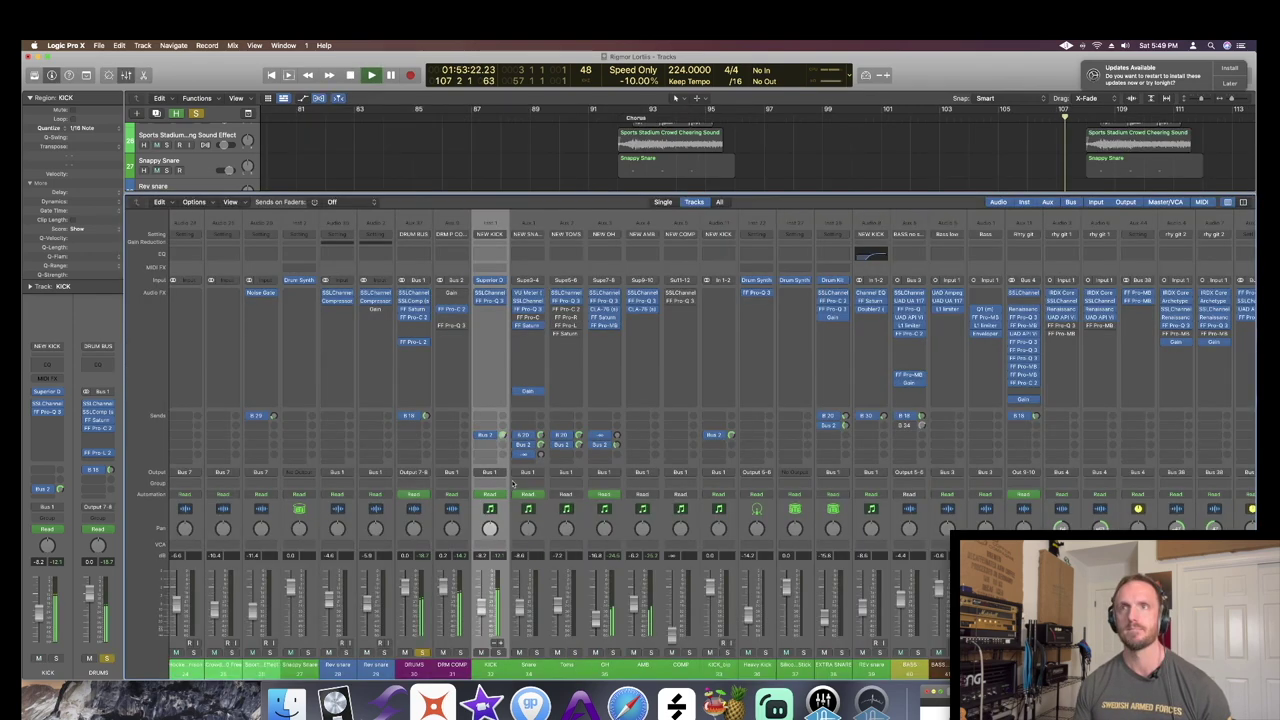
key(space)
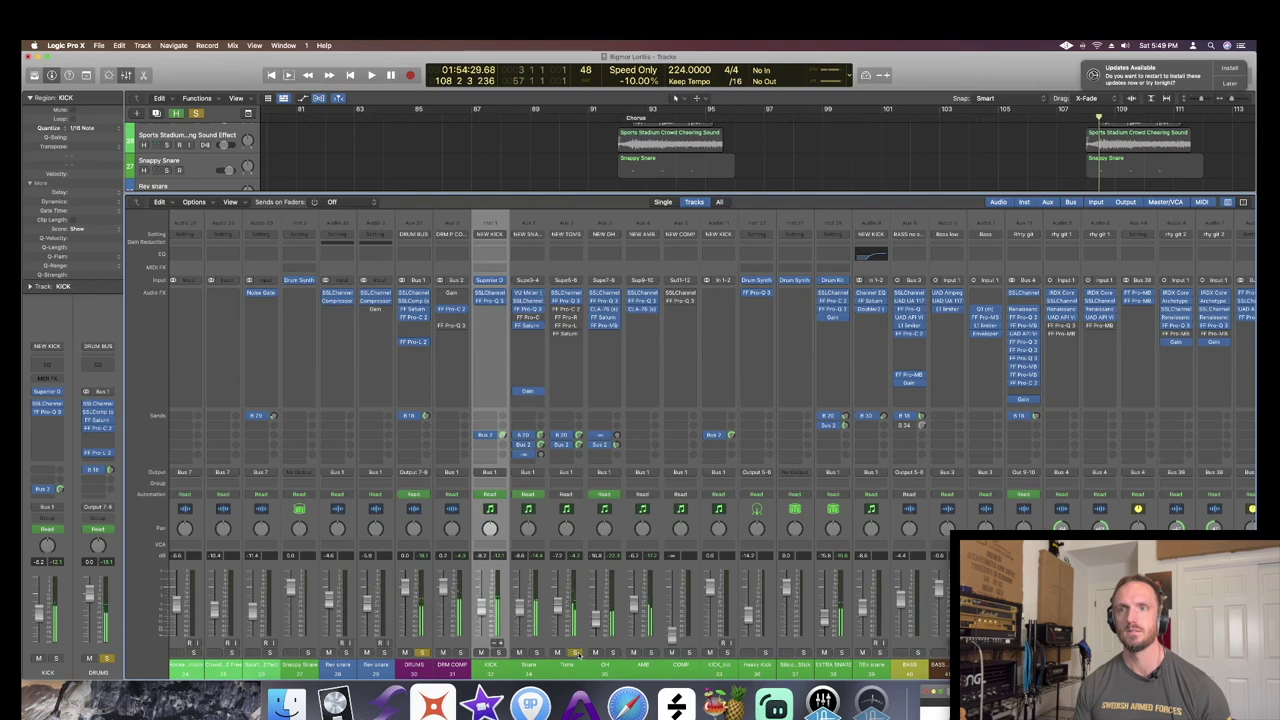
key(space)
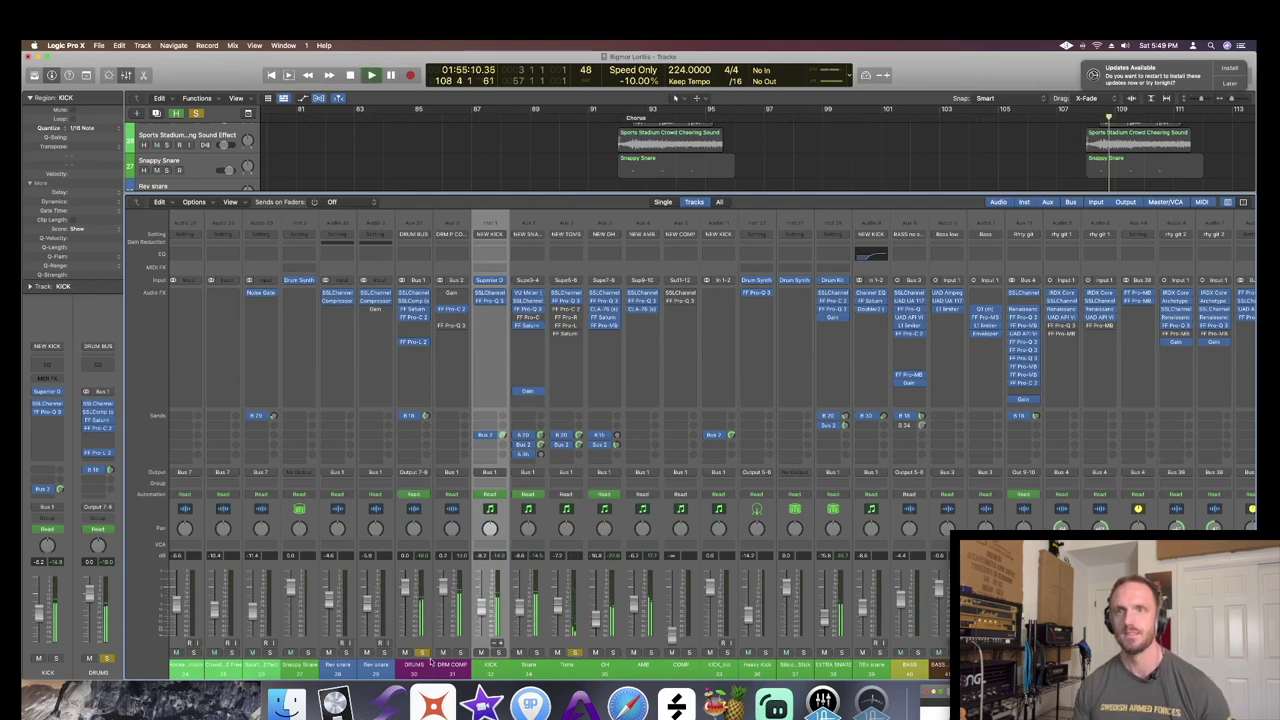
key(comma)
key(comma)
key(comma)
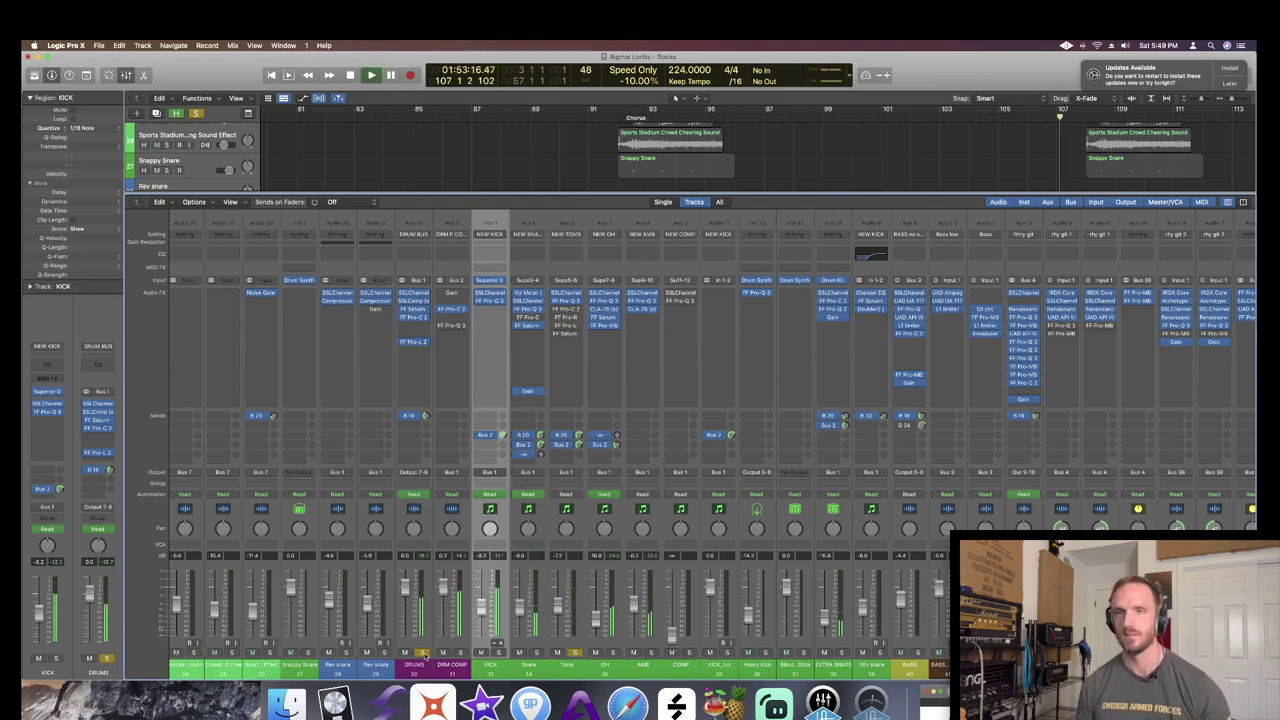
key(space)
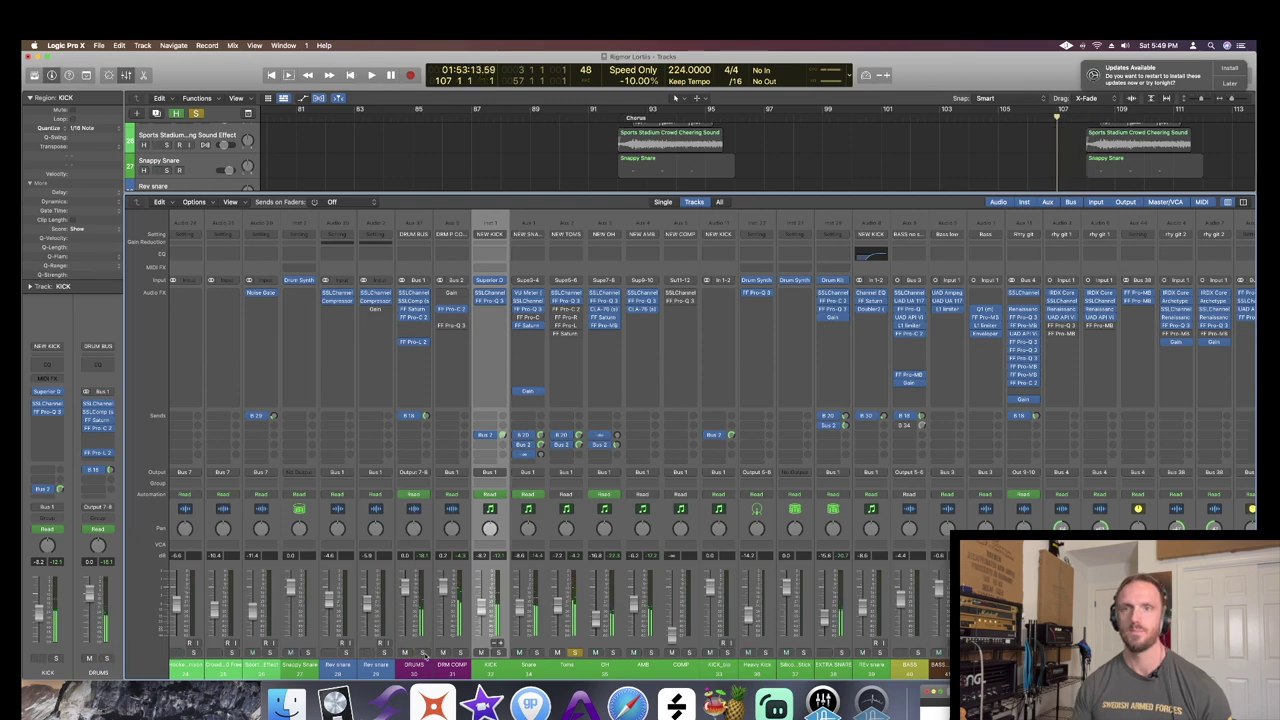
- Examine the toms' FF Pro-Q 3 curve, close the plugin and switch the solo to the OH channel
click(570, 300)
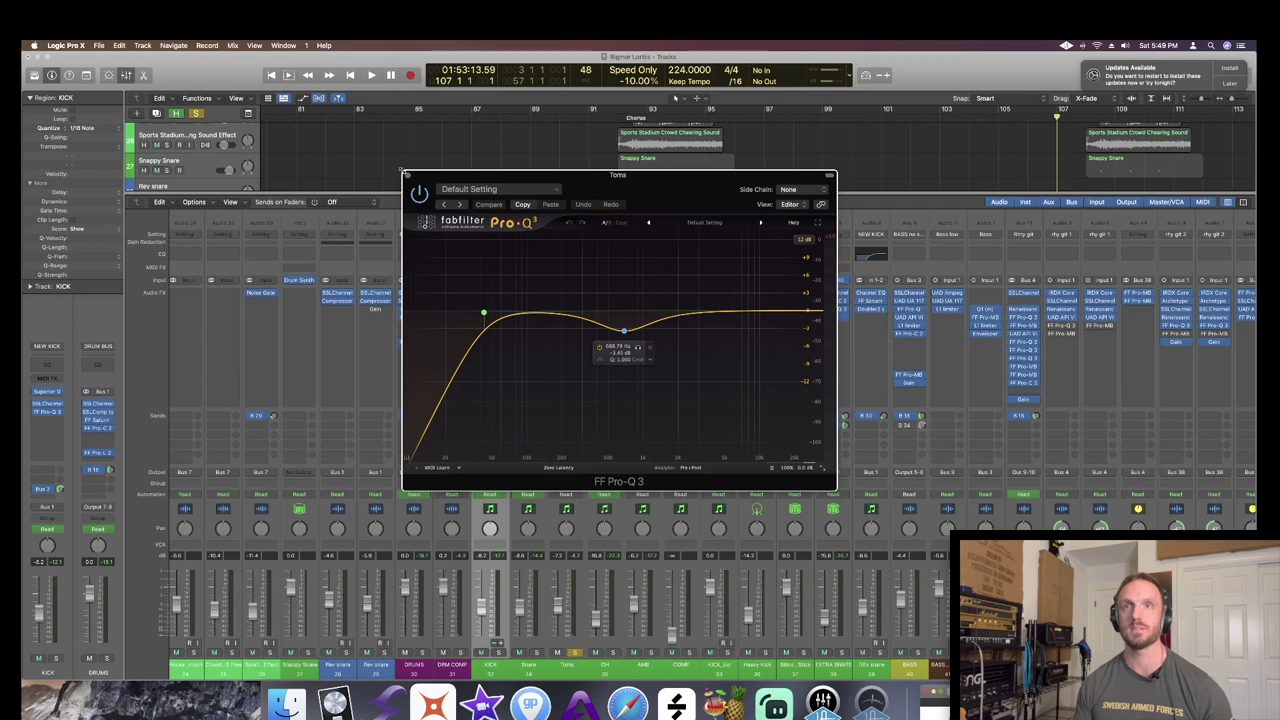
click(408, 176)
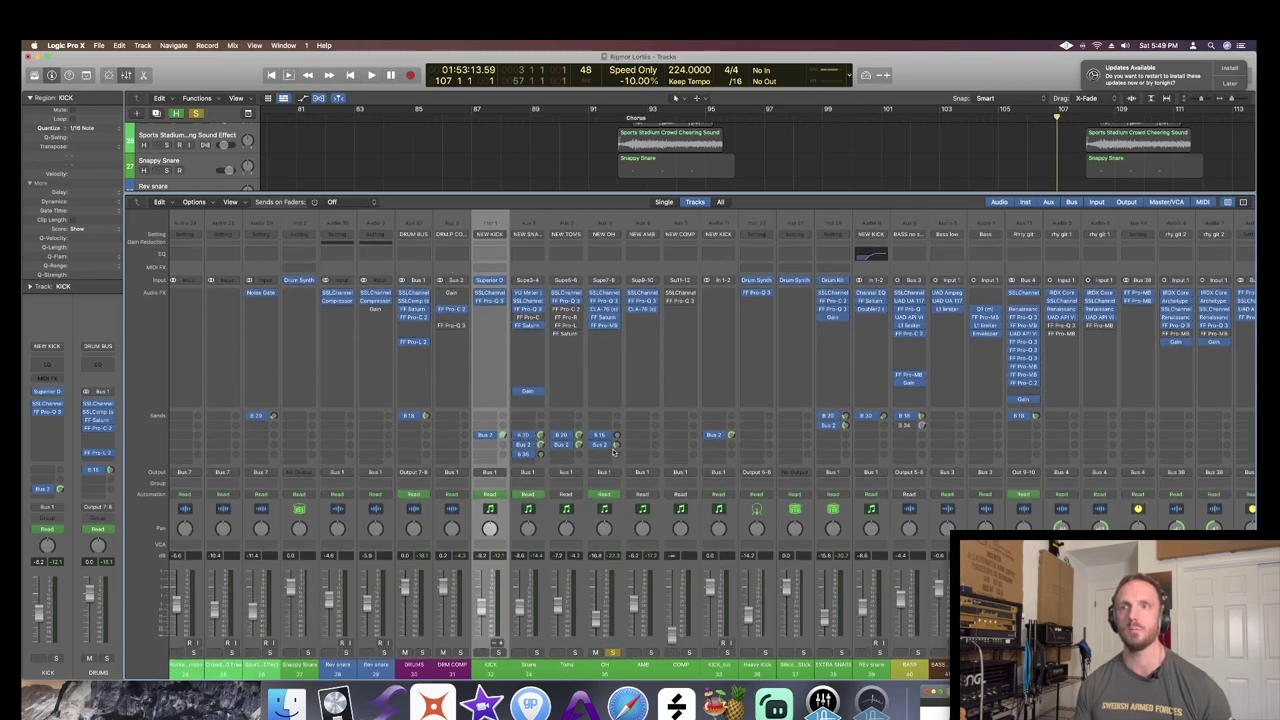
- Examine the OH channel's SSLChannel plugin while playing the soloed overheads, and close the plugin
click(605, 293)
key(space)
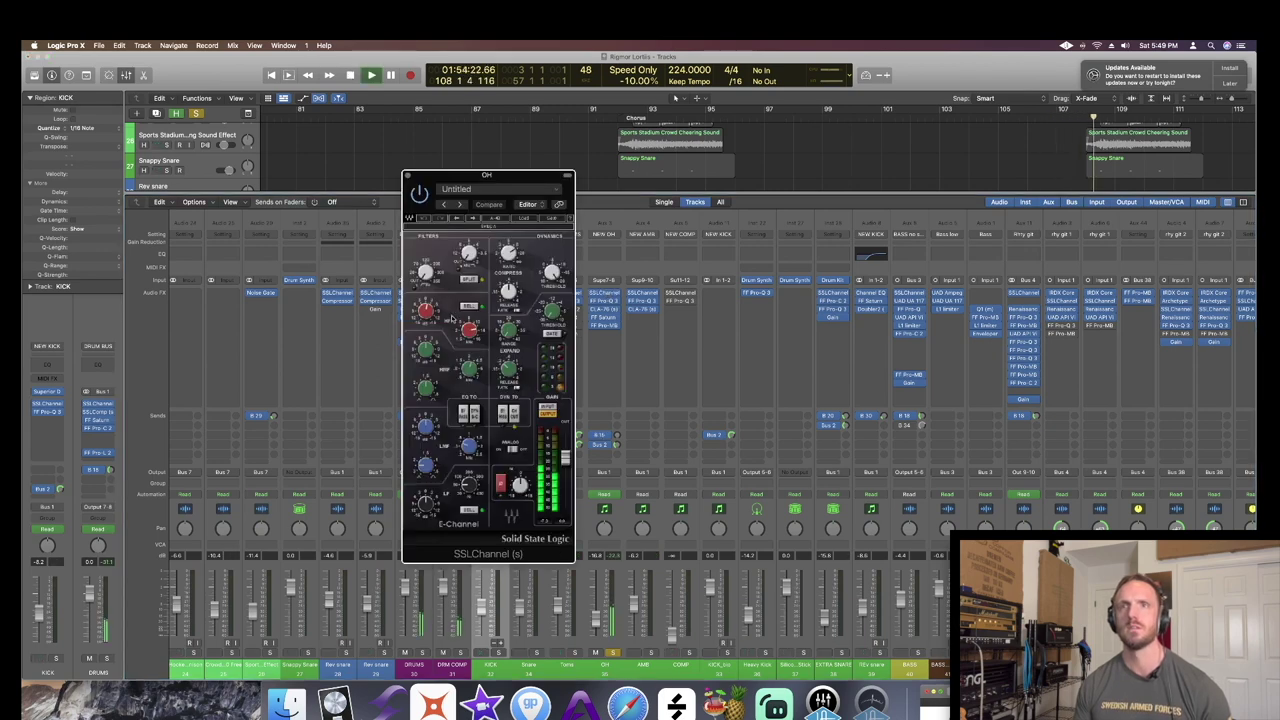
key(space)
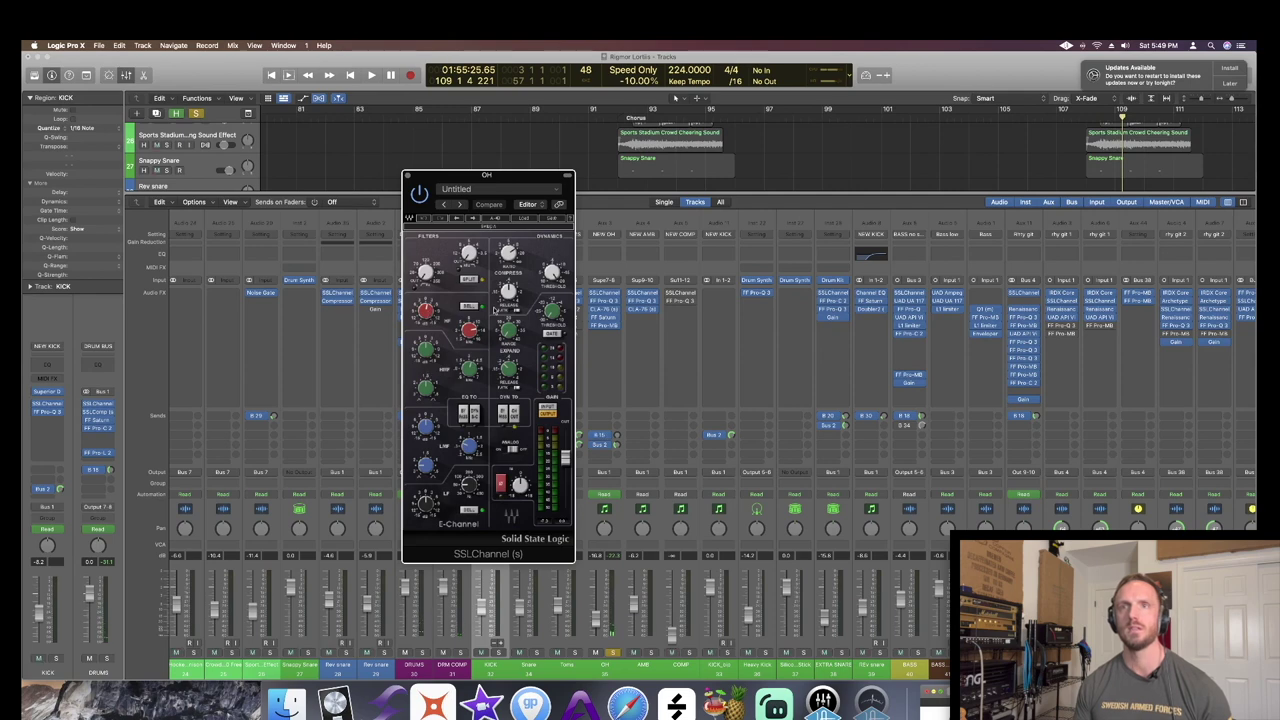
click(408, 177)
- Examine the overheads' FF Pro-Q 3 bands, listen to the narrow high-frequency cuts in isolation during playback, and close the plugin
click(605, 302)
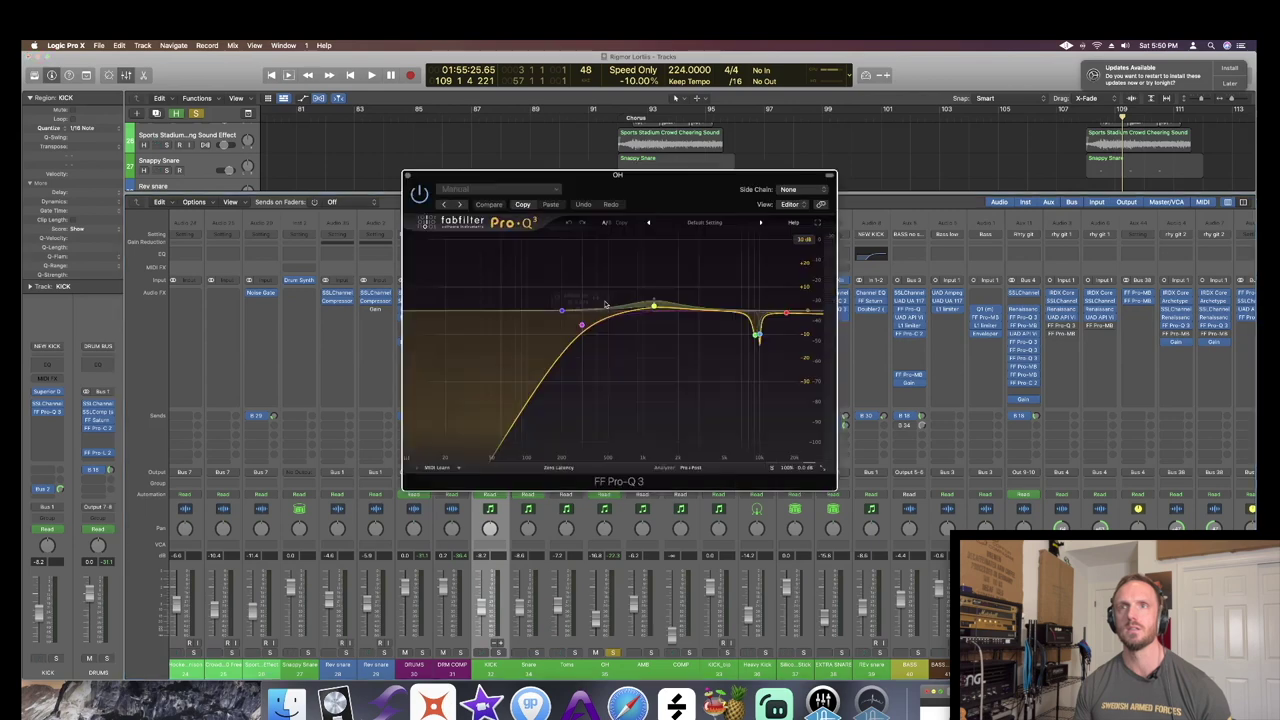
mouse_move(655, 307)
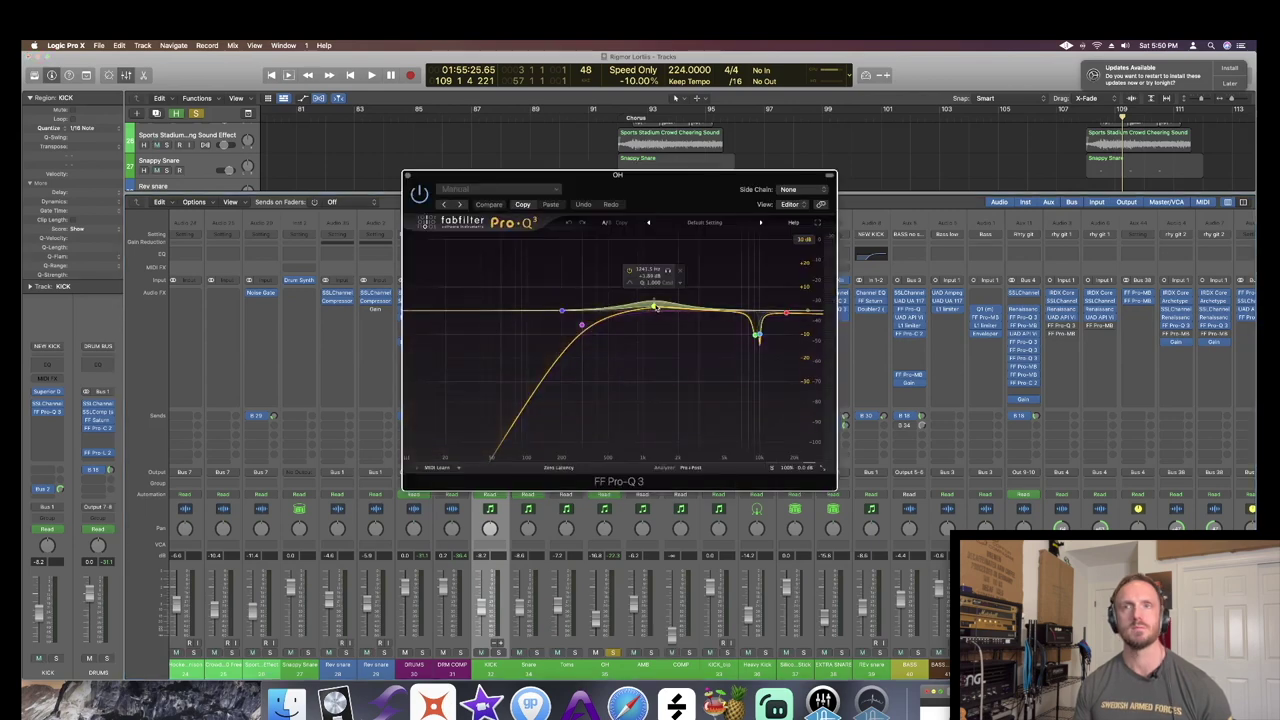
mouse_move(744, 330)
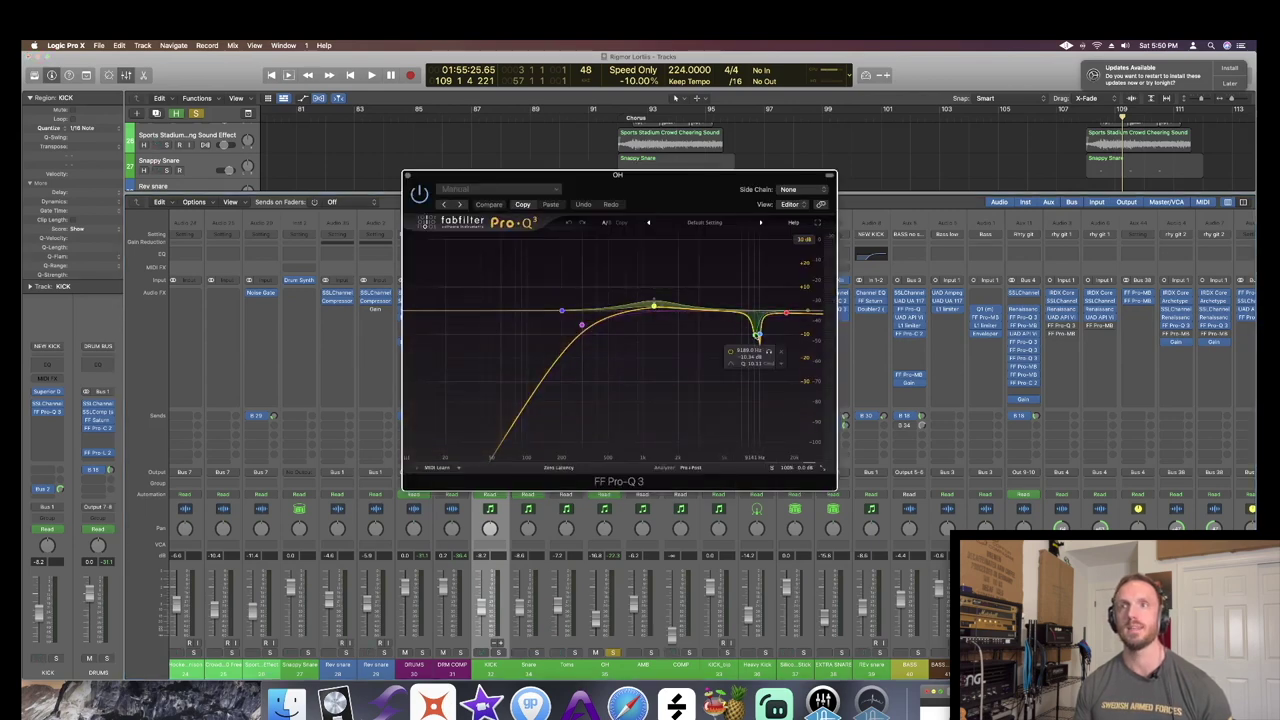
drag(757, 335, 760, 336)
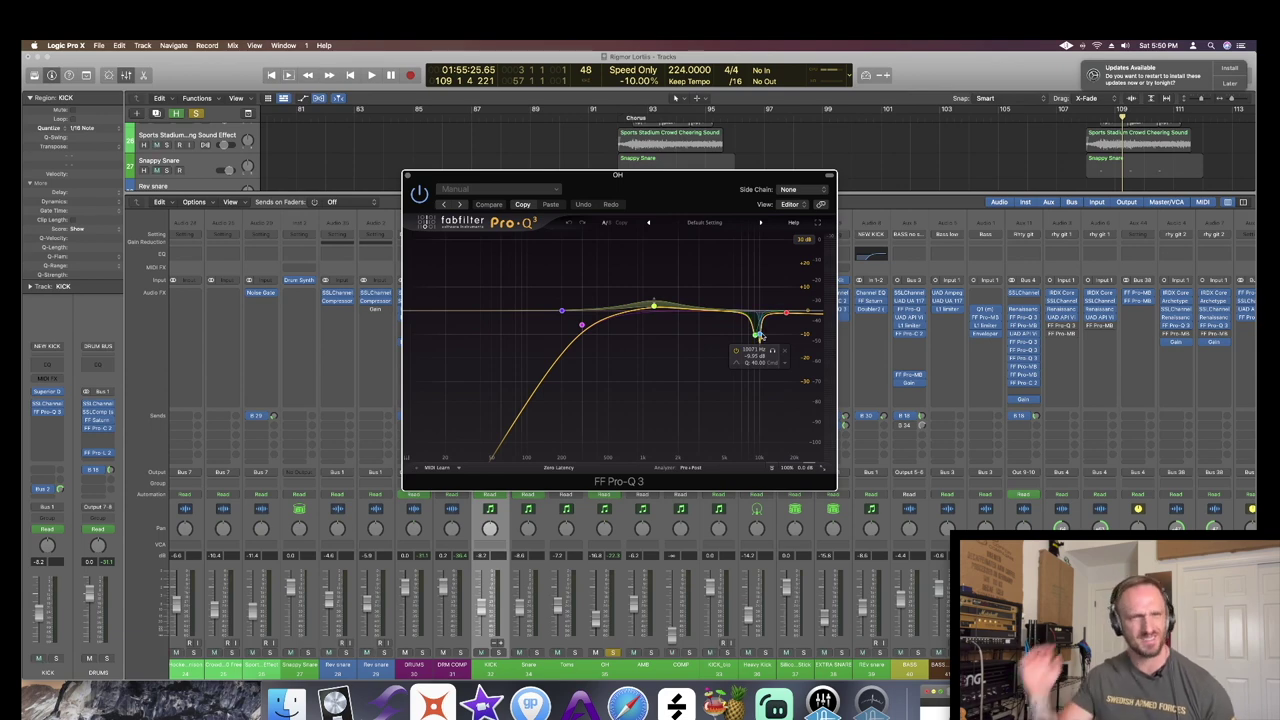
key(space)
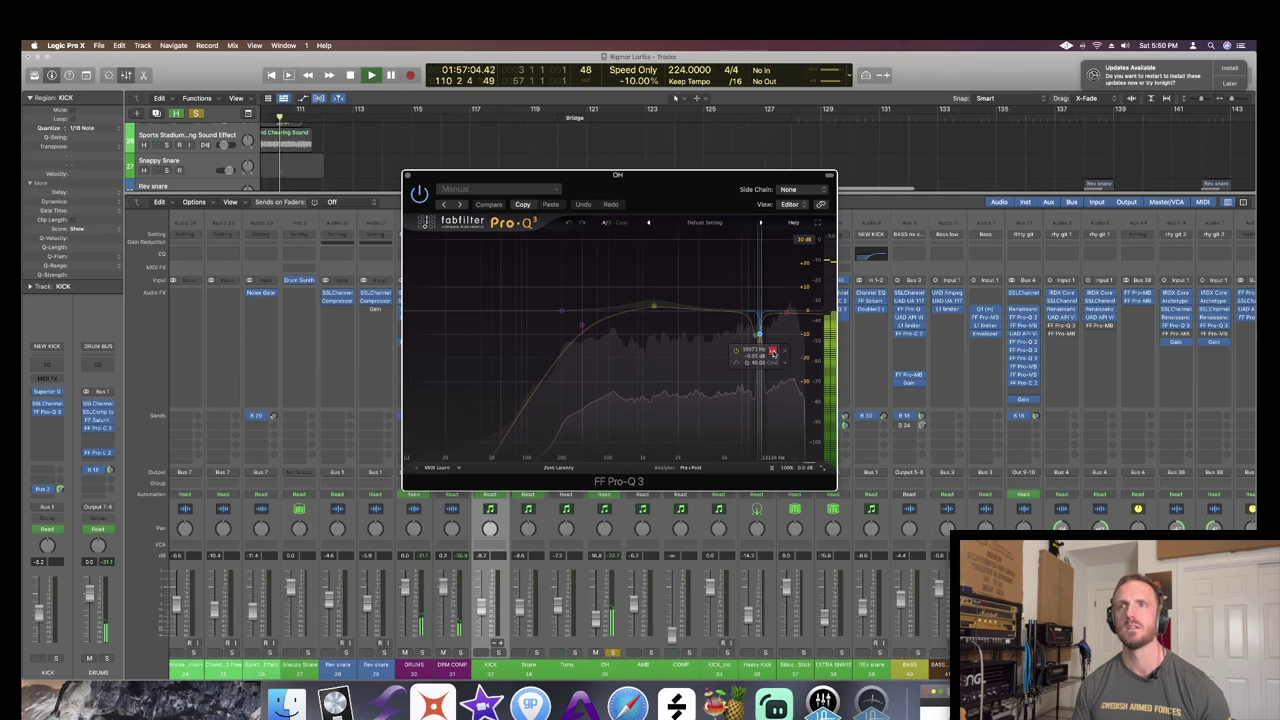
scroll(770, 352, down, 5)
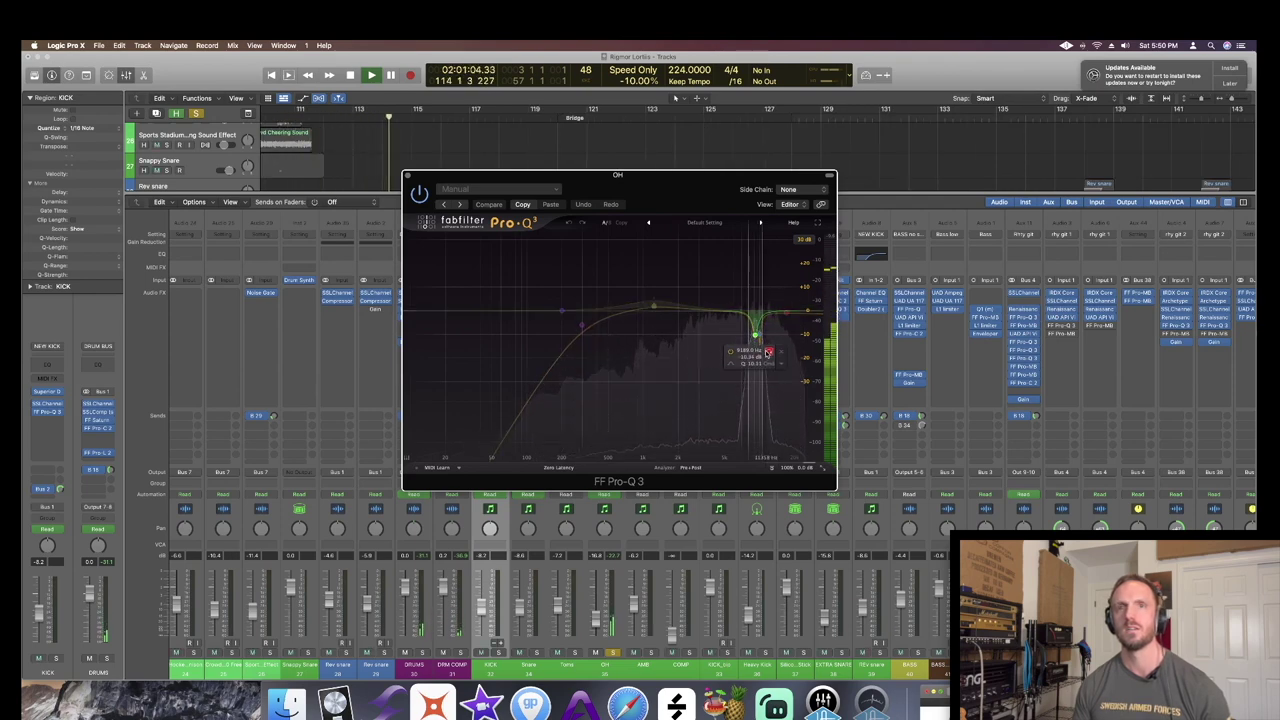
key(space)
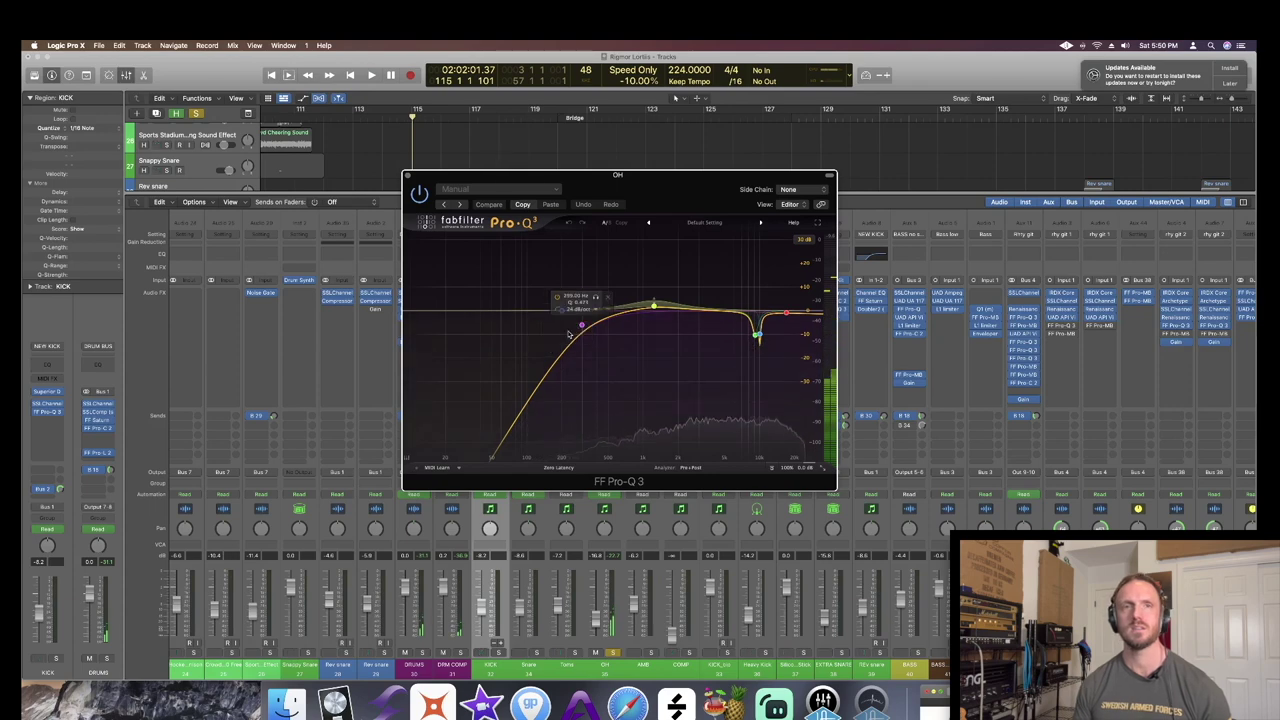
click(407, 177)
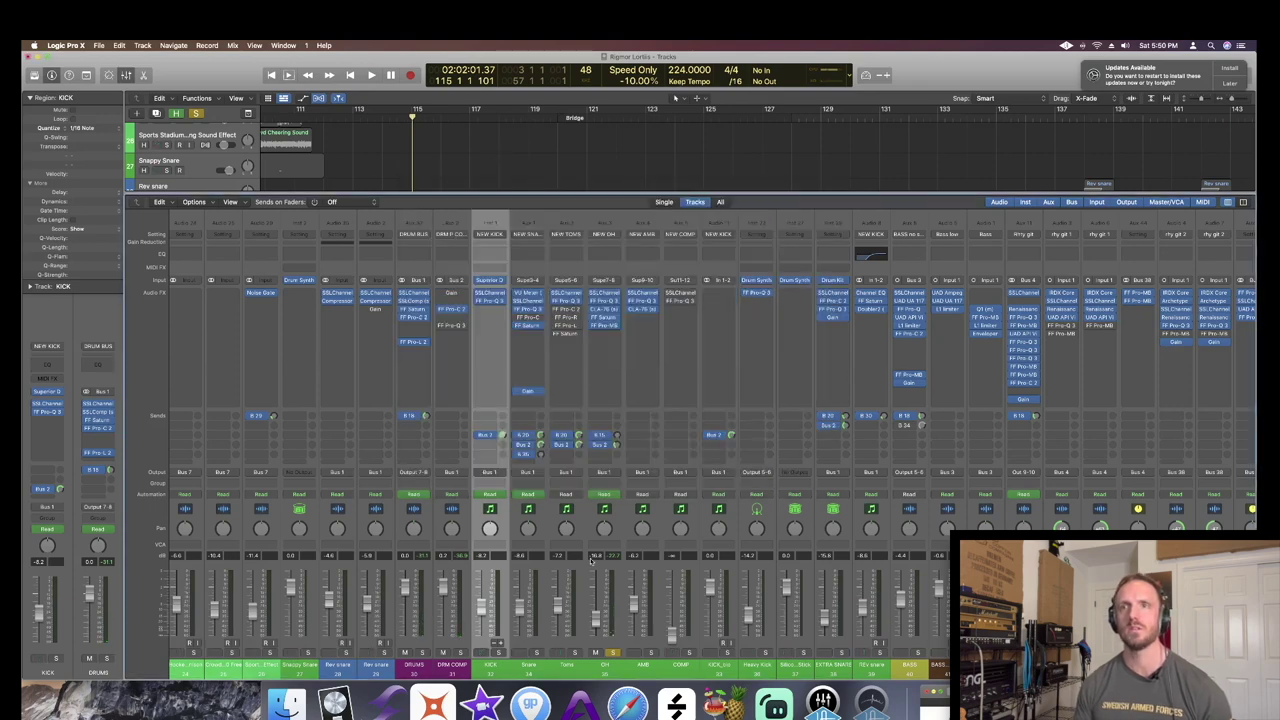
- Open the OH channel's CLA-76 compressor and examine its settings and gain-reduction meter while briefly playing the soloed overheads
click(606, 310)
key(space)
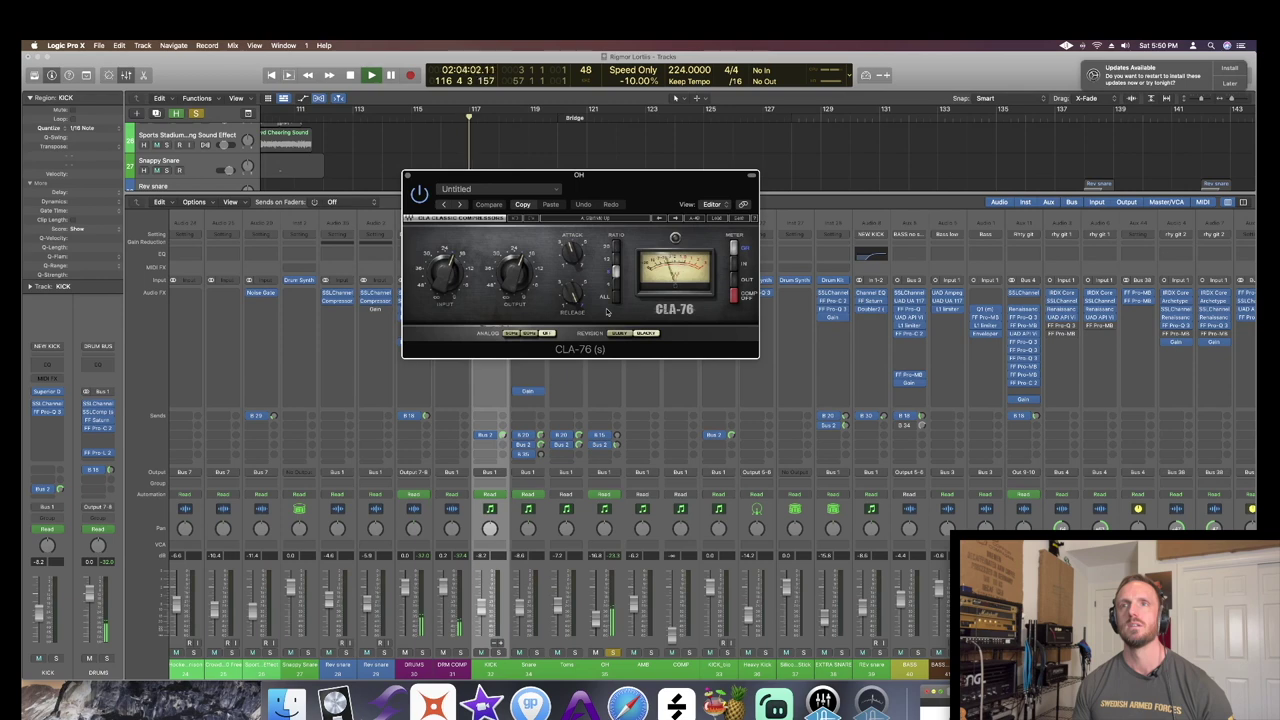
key(space)
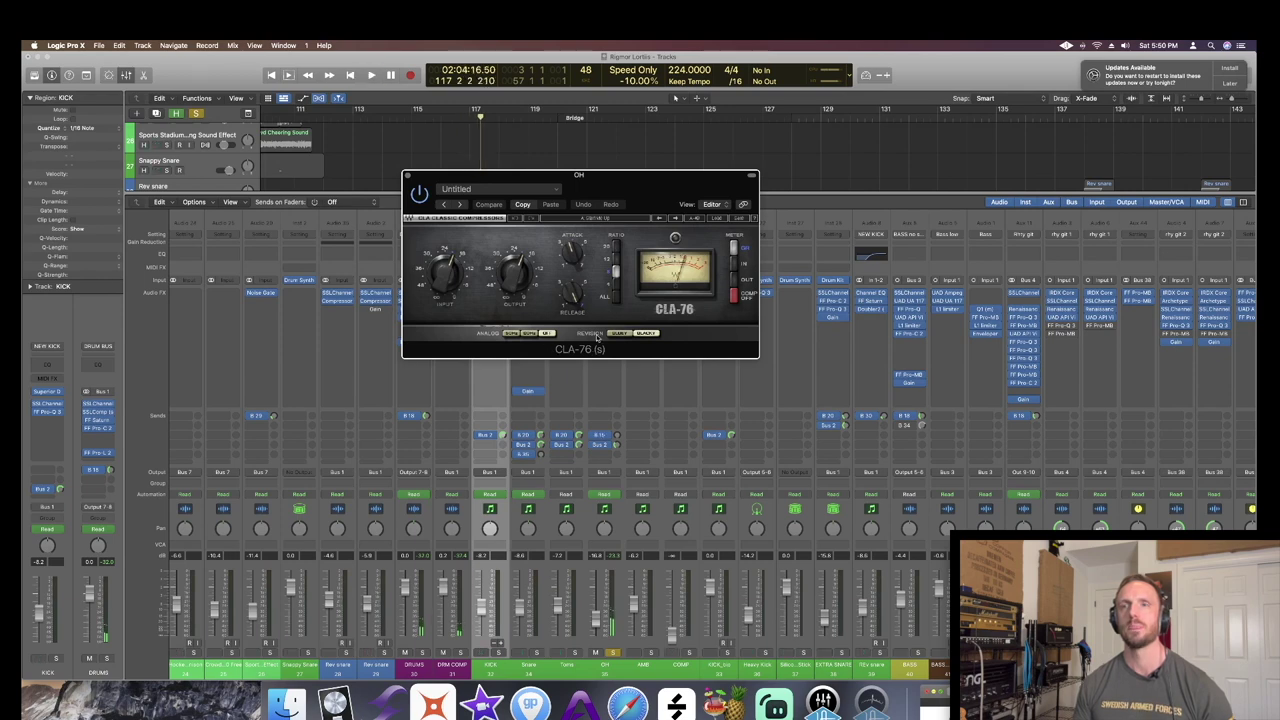
scroll(548, 155, up, 1)
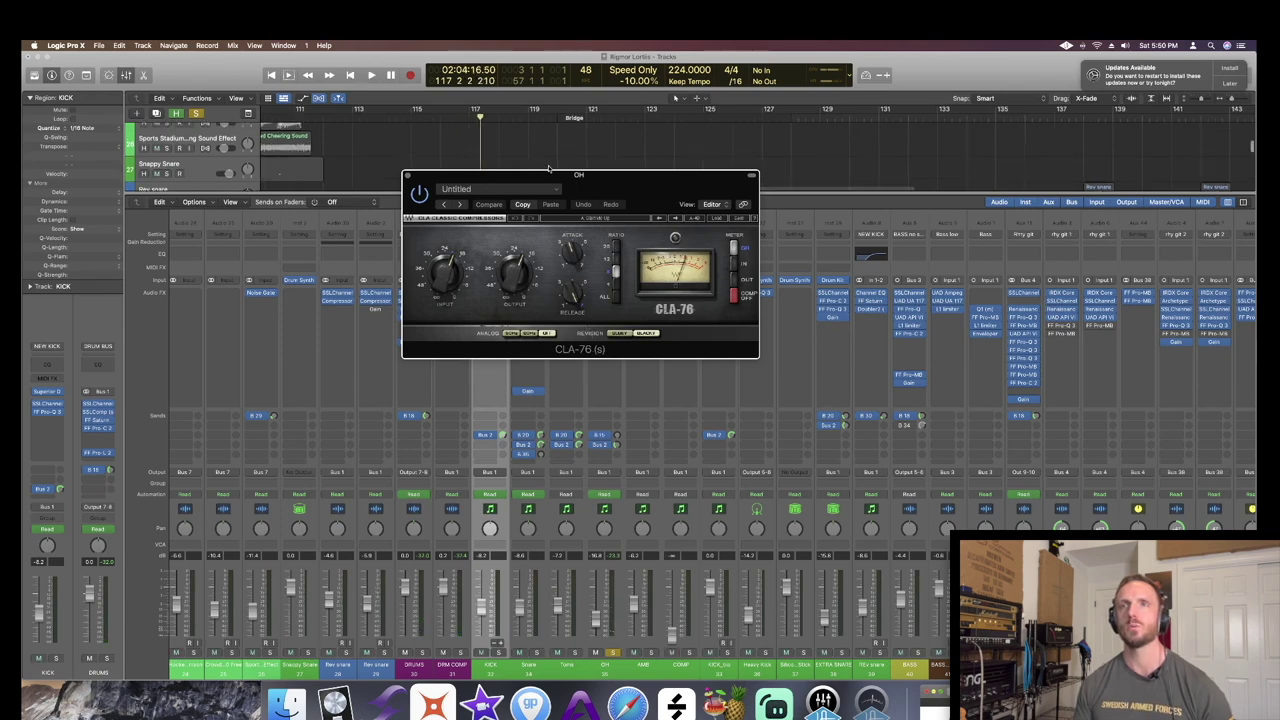
- Play the soloed overheads through the CLA-76 while watching its meter, then stop and close the plugin
key(space)
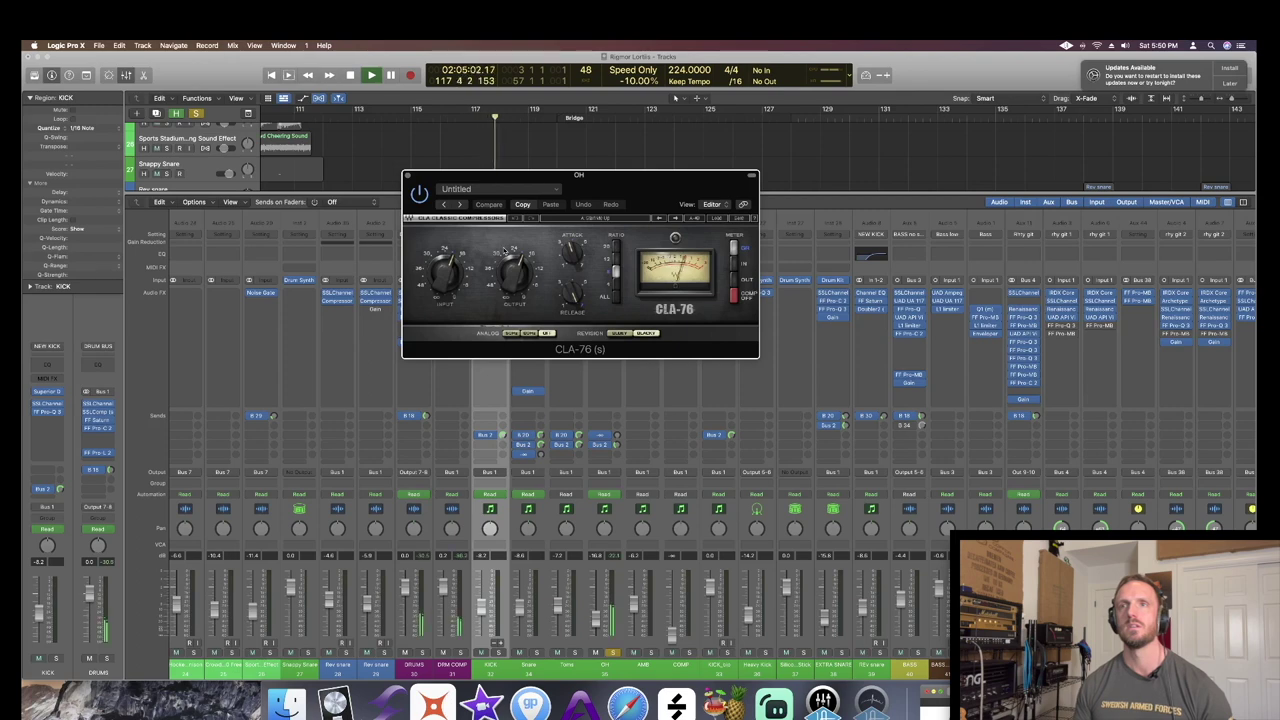
key(space)
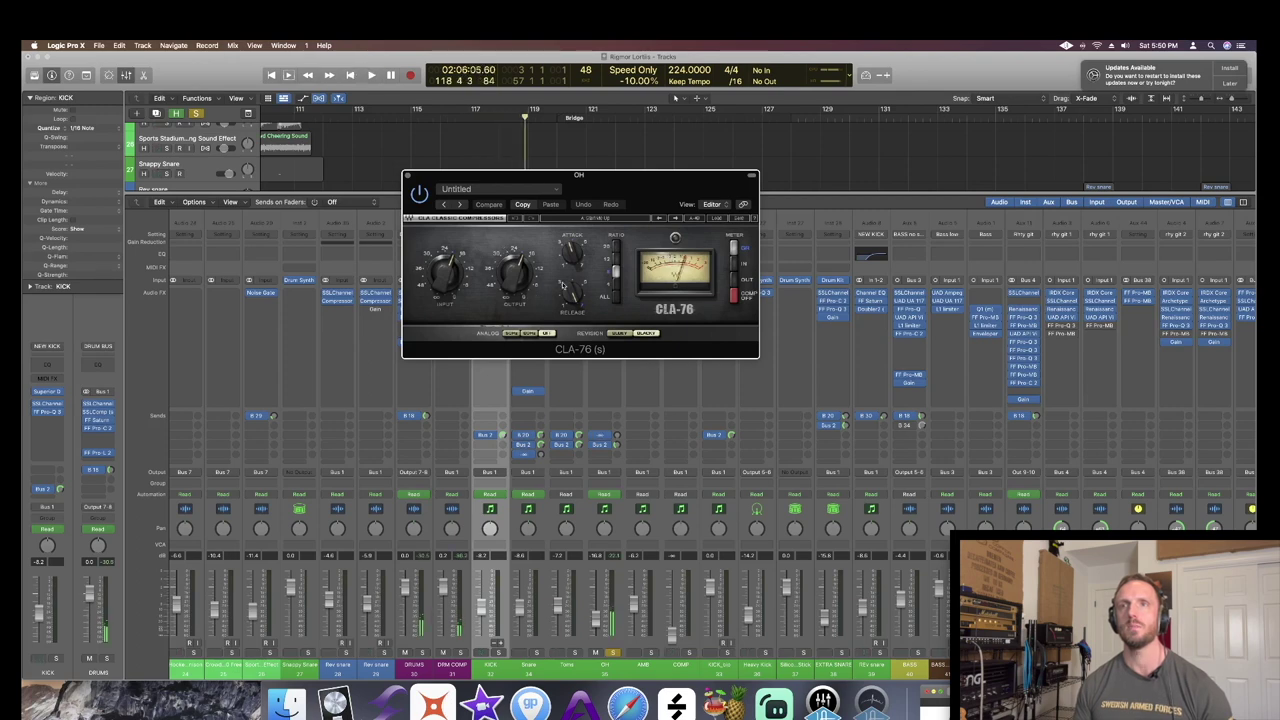
click(408, 175)
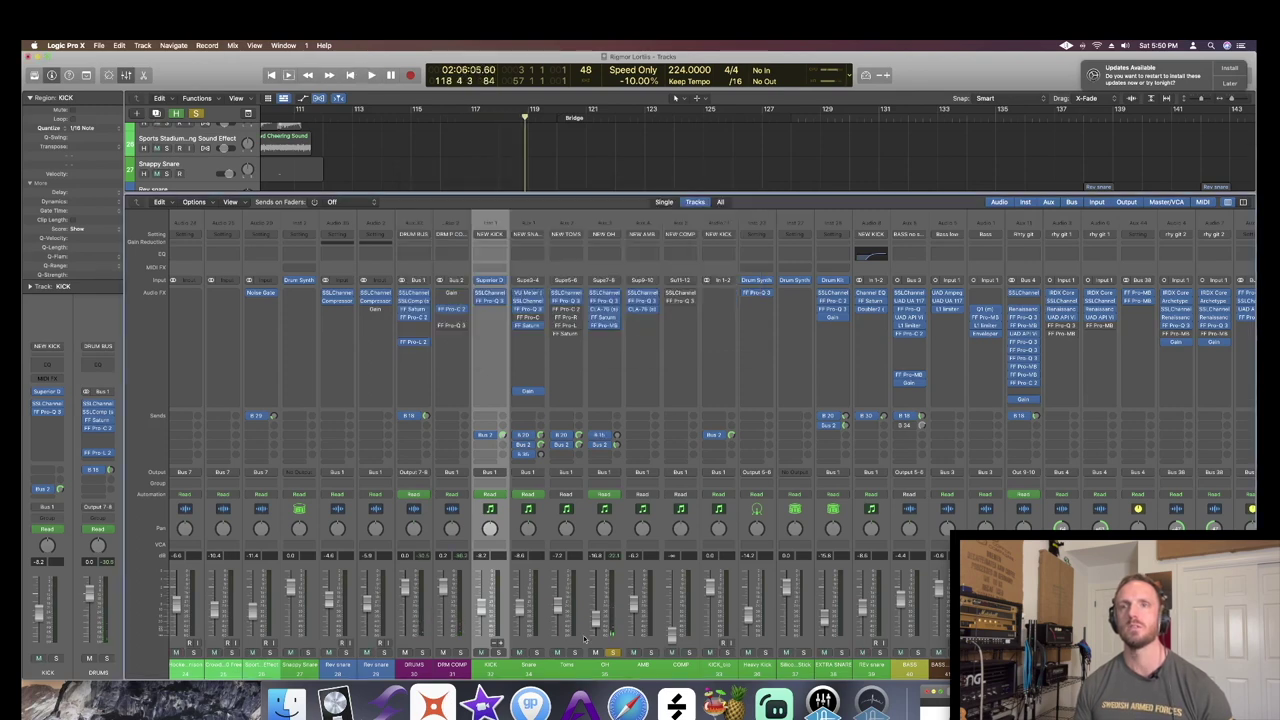
- Open the OH channel's FF Saturn 2, examine the upper band's Warm Tape settings while playing the overheads, and hide the plugin
click(604, 318)
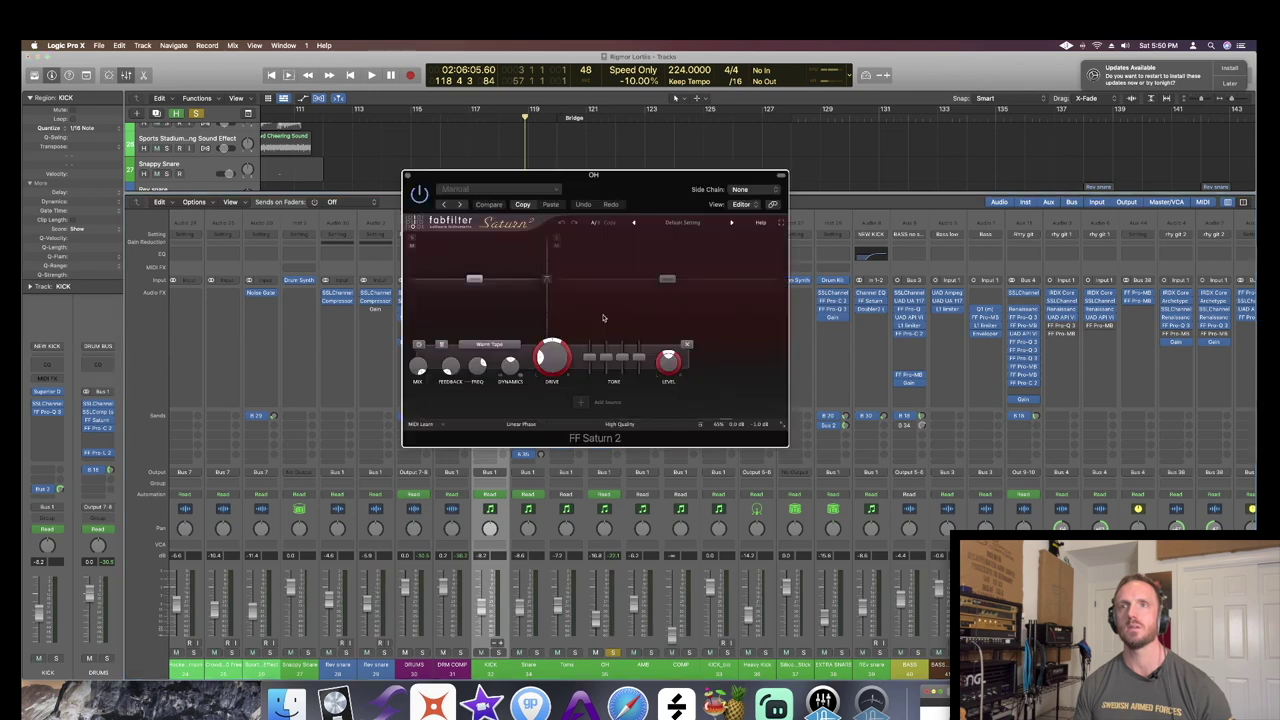
click(667, 280)
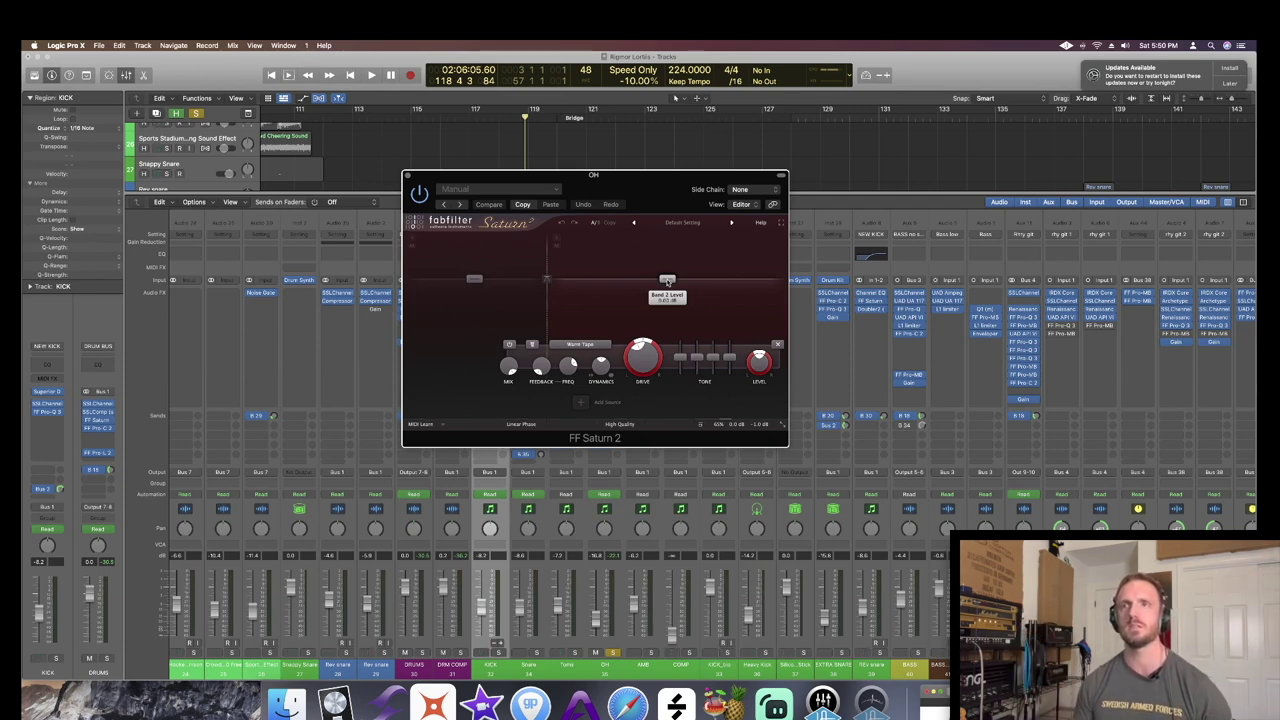
key(space)
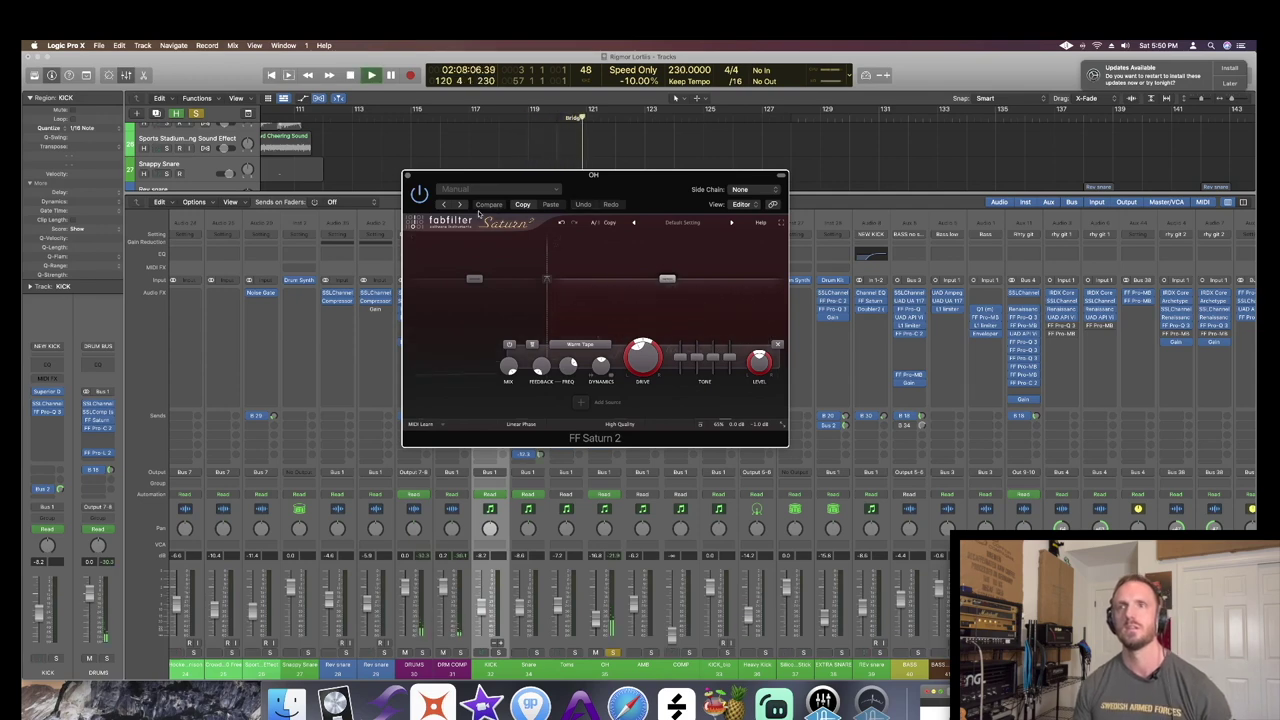
key(v)
key(space)
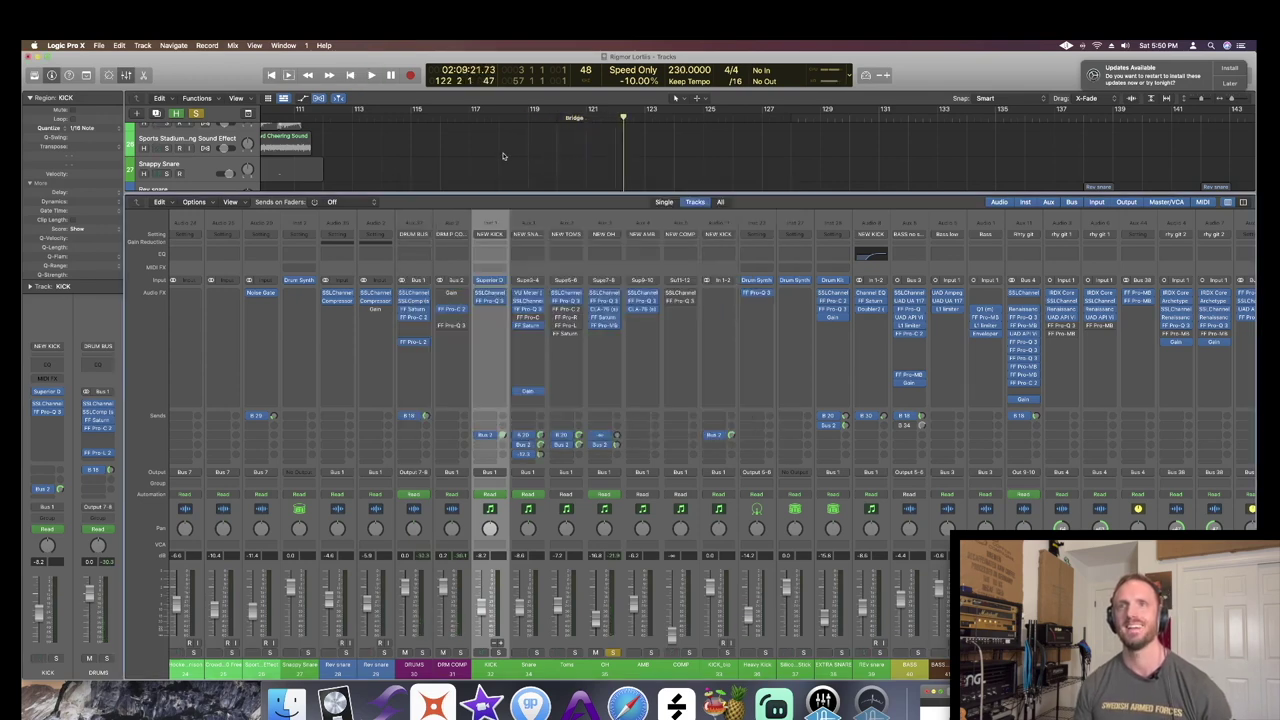
- Play the overheads from around bar 101, open the OH channel's FF Pro-MB and show the settings of its high-frequency band
key(super+Left)
key(shift+space)
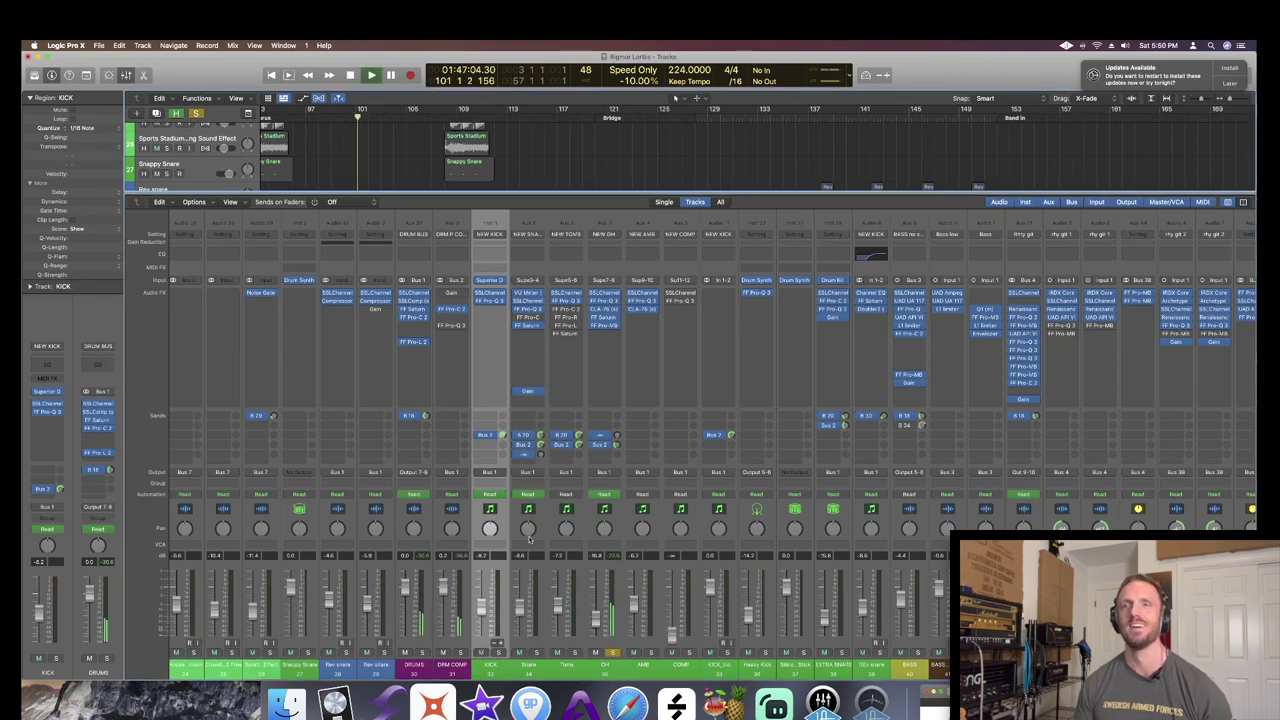
click(598, 326)
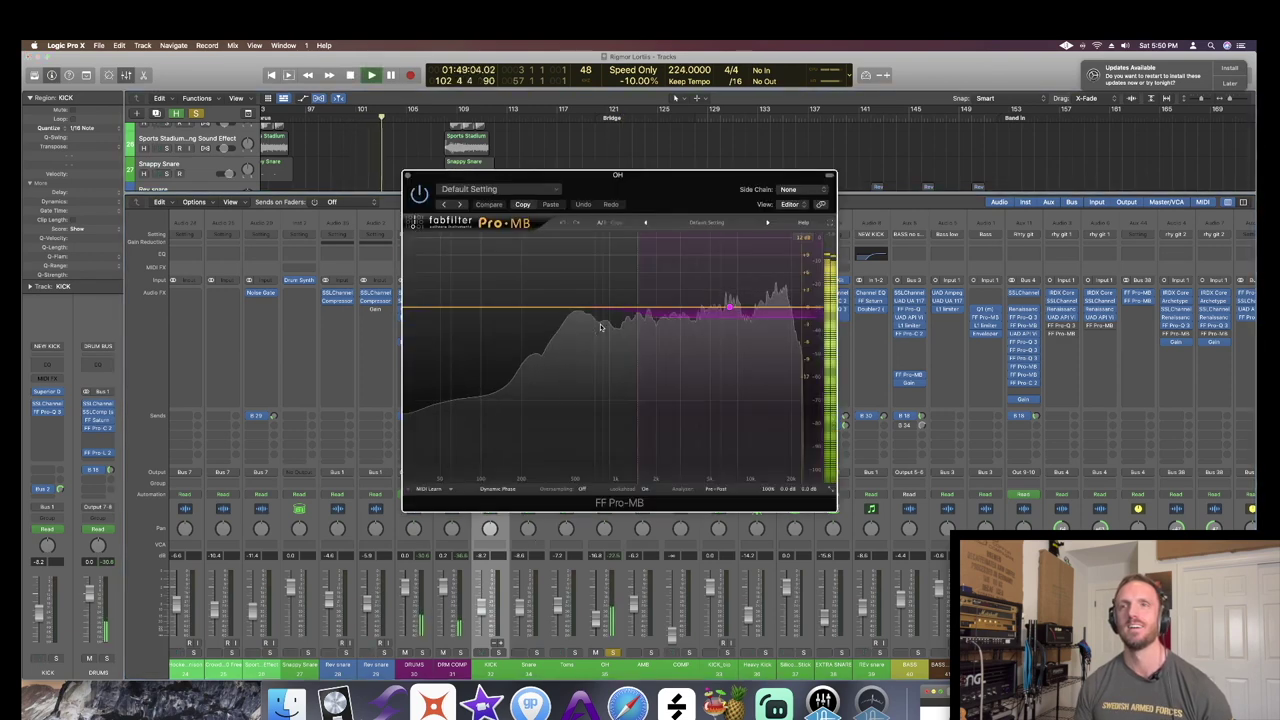
mouse_move(728, 309)
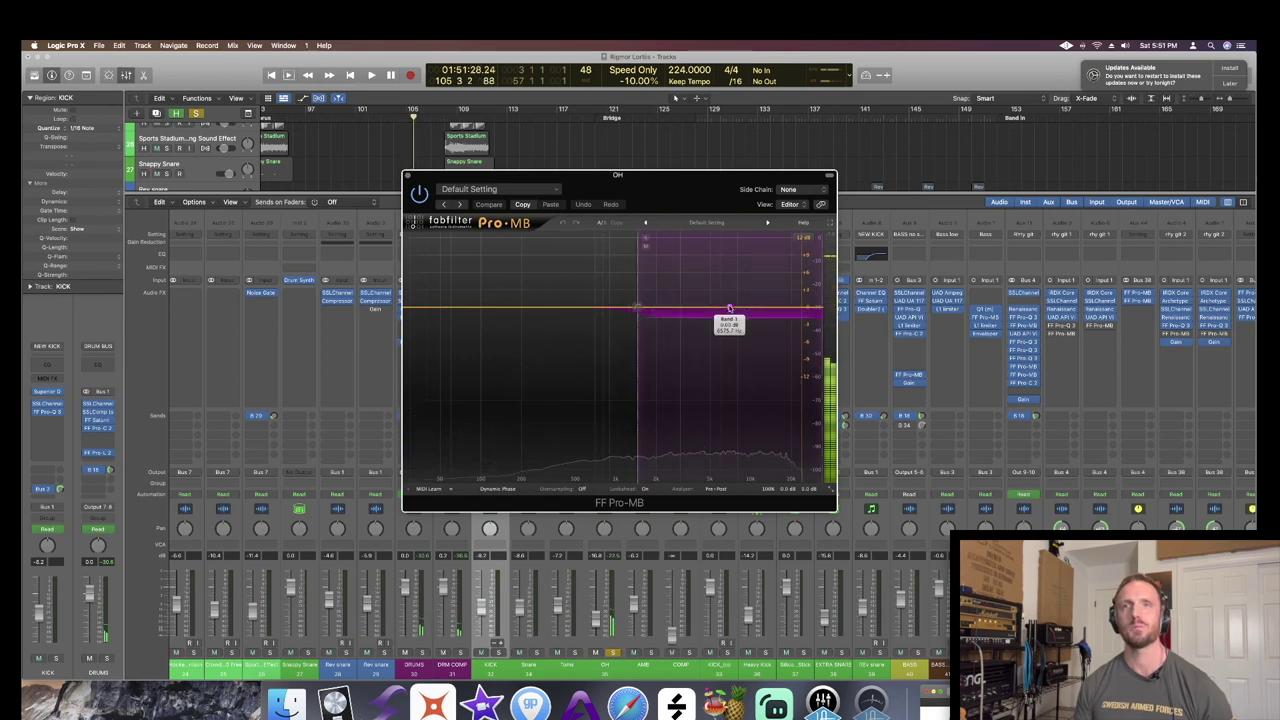
click(728, 309)
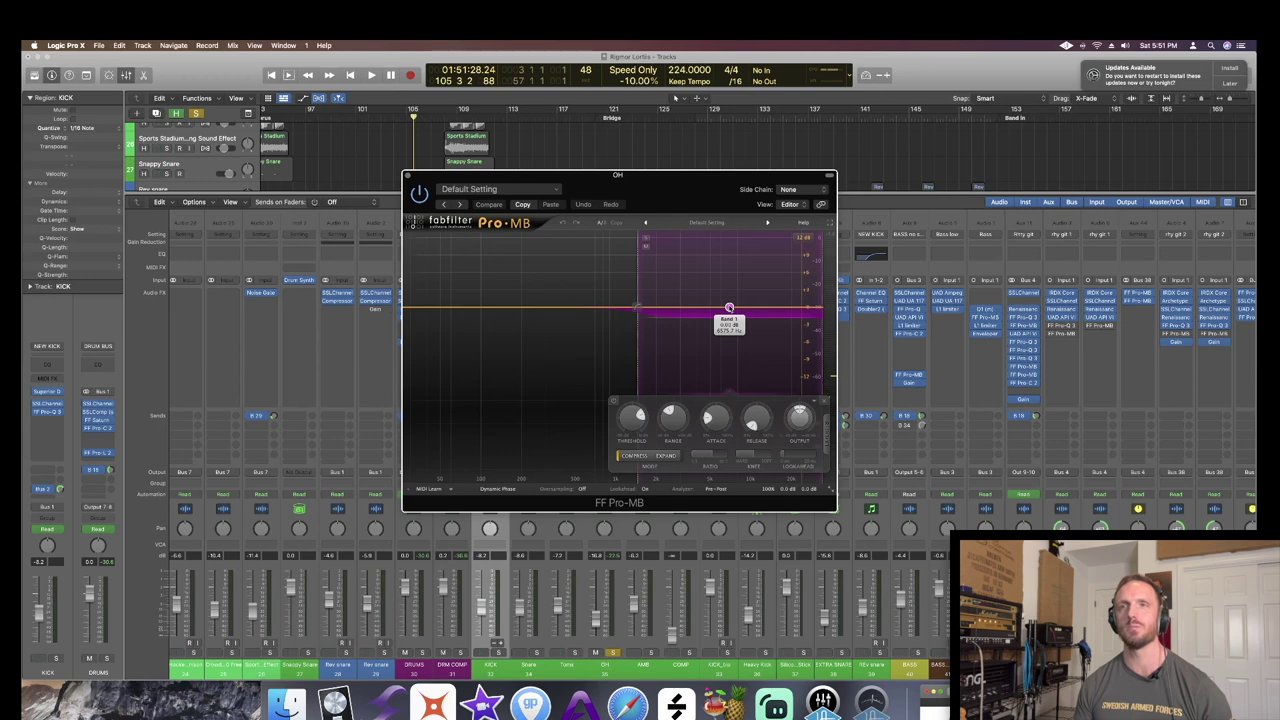
- Listen to the Pro-MB's high-frequency band in isolation during playback, restore the full signal and close the plugin
click(645, 240)
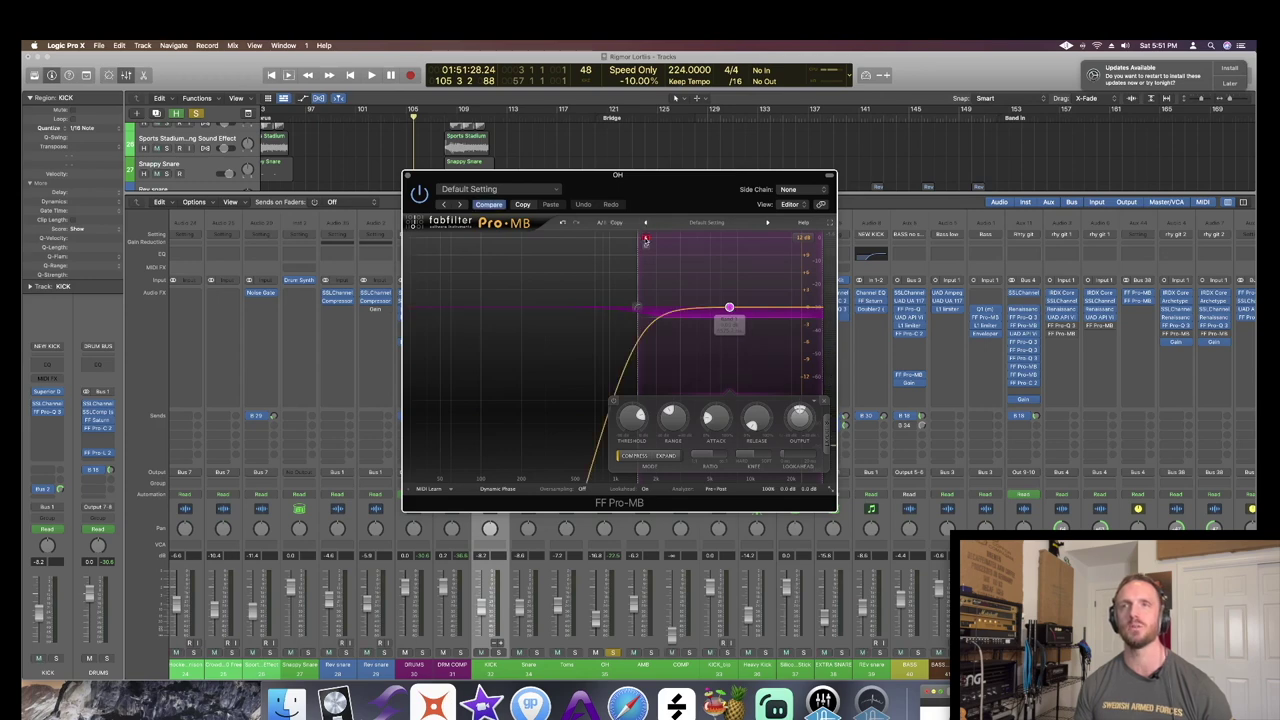
key(space)
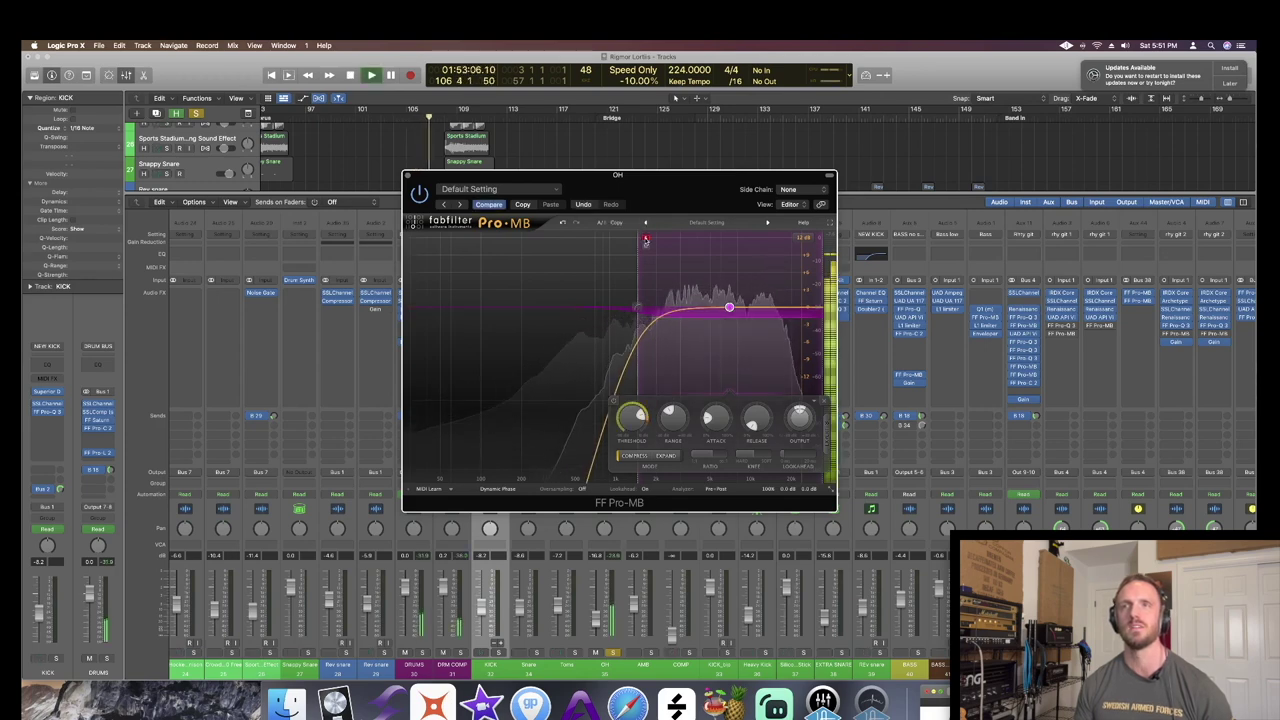
click(645, 240)
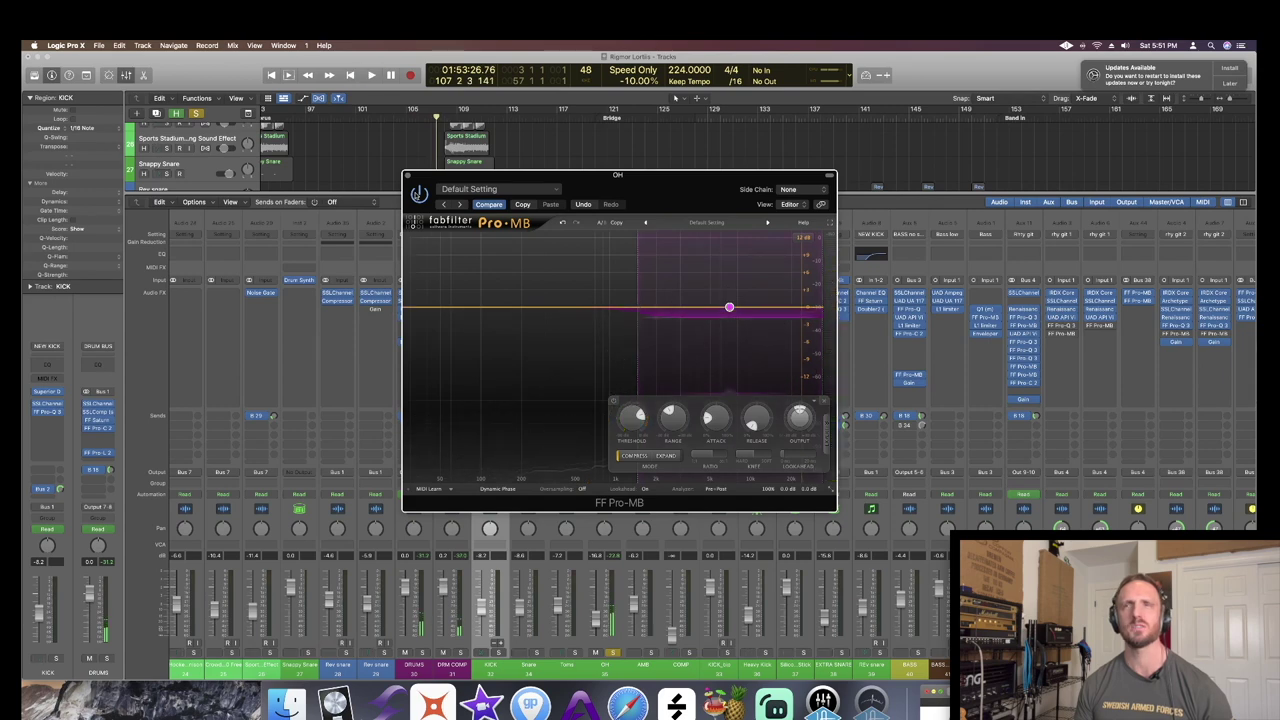
click(408, 177)
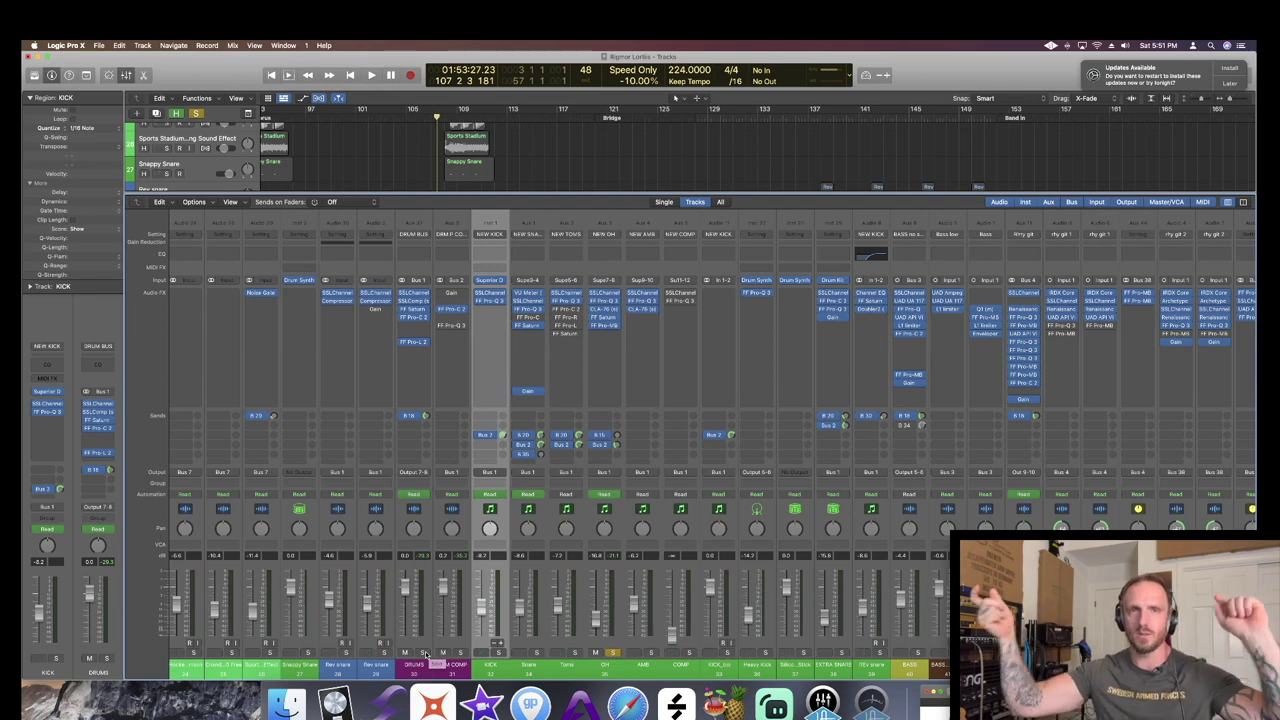
- Switch the solo to the AMB channel, examine its SSLChannel plugin while playing the track, and close the plugin
alt+click(650, 652)
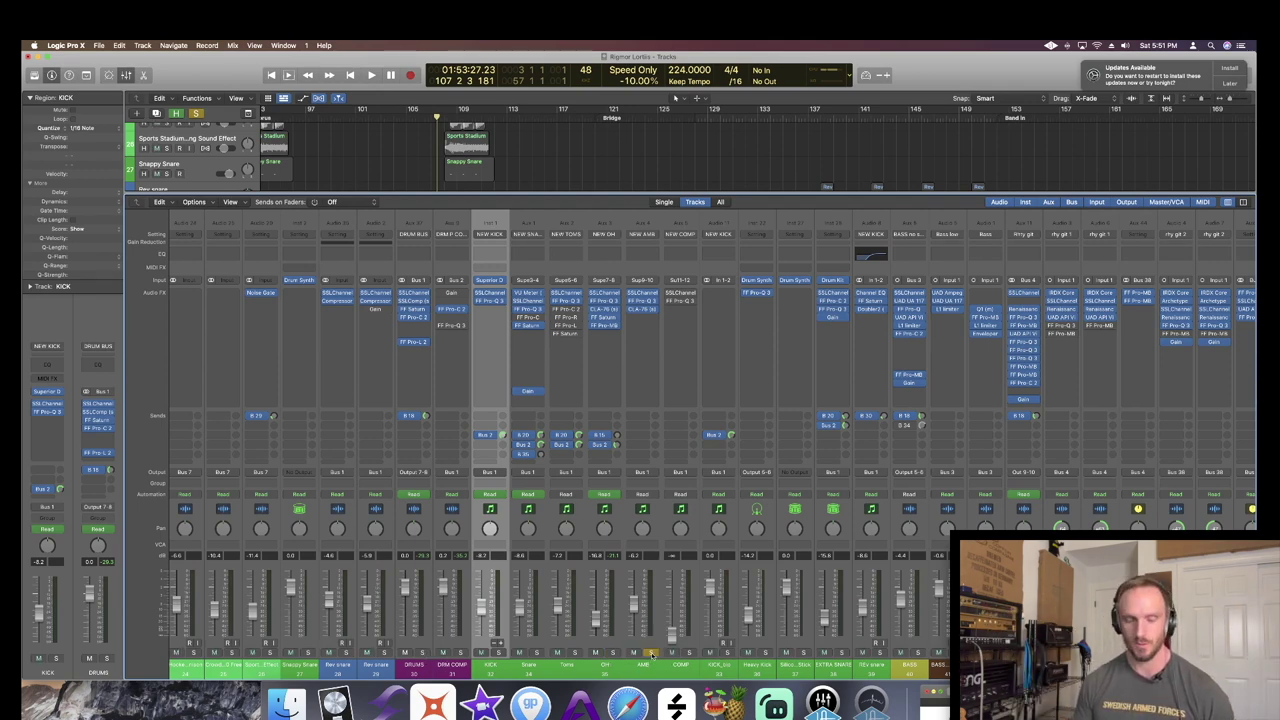
click(645, 296)
key(space)
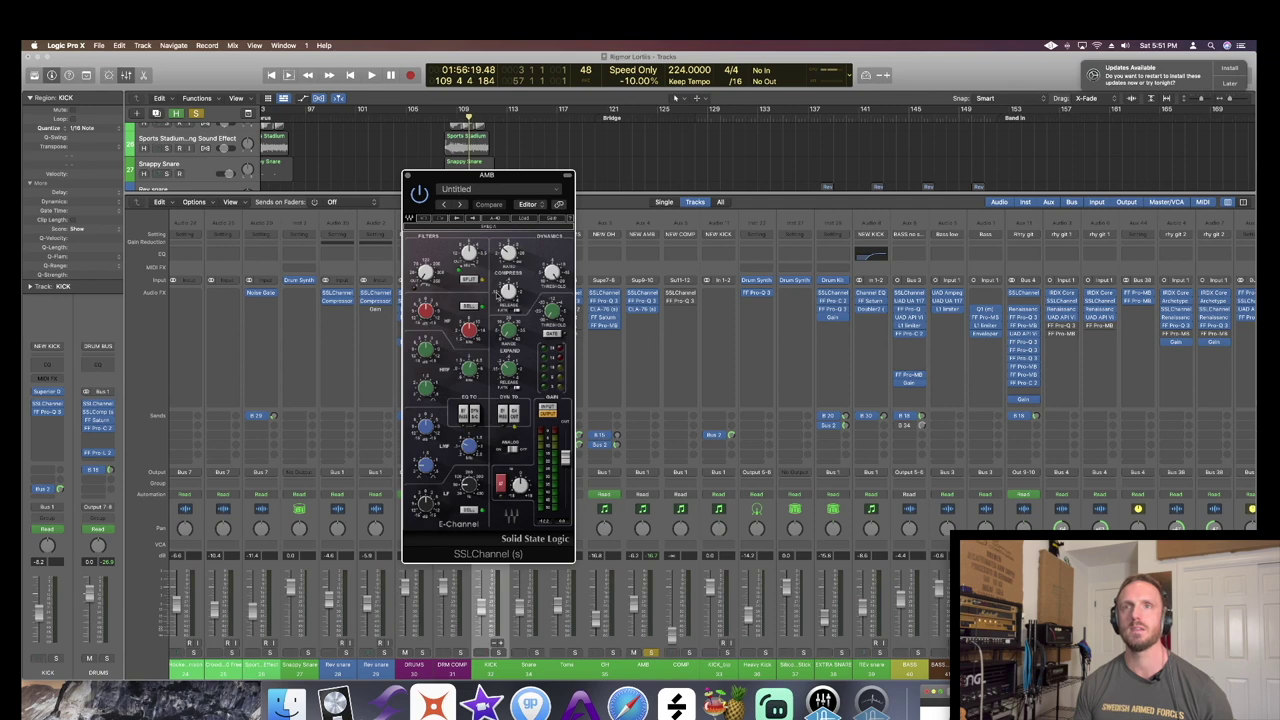
click(408, 177)
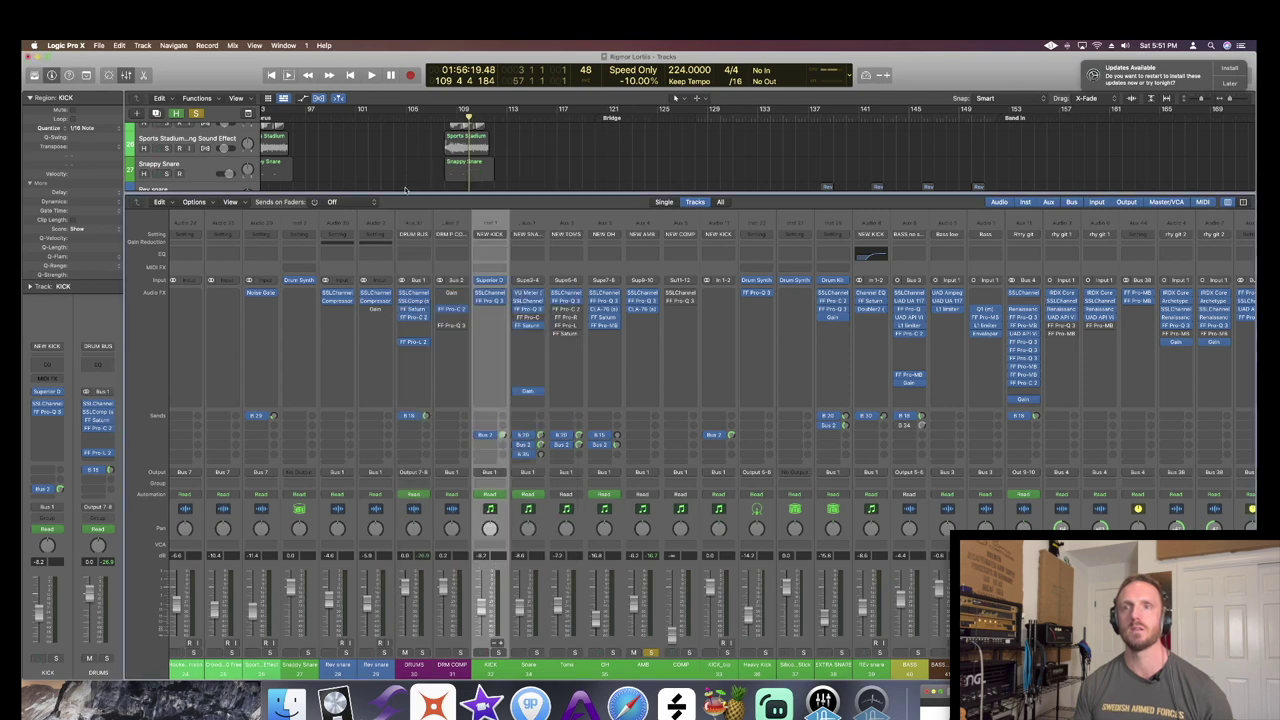
- Open the AMB channel's FF Pro-Q 3, examine its low-cut curve during playback, and close the plugin
click(645, 303)
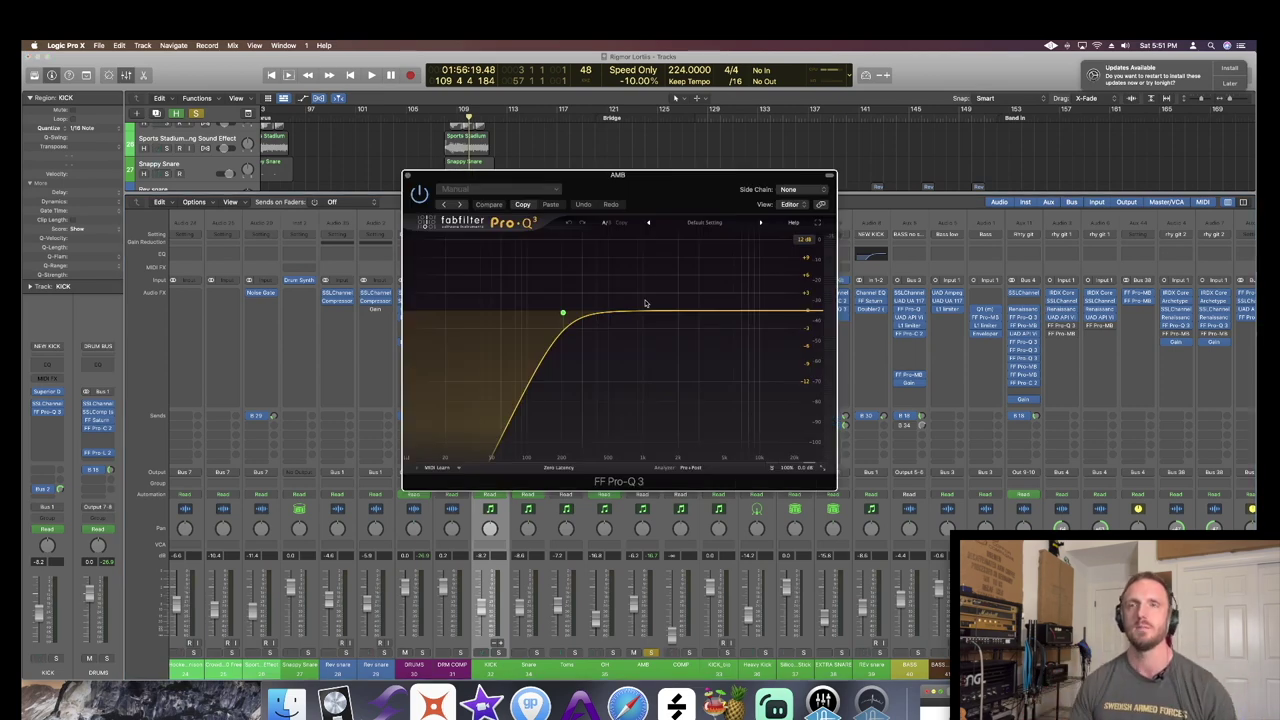
key(space)
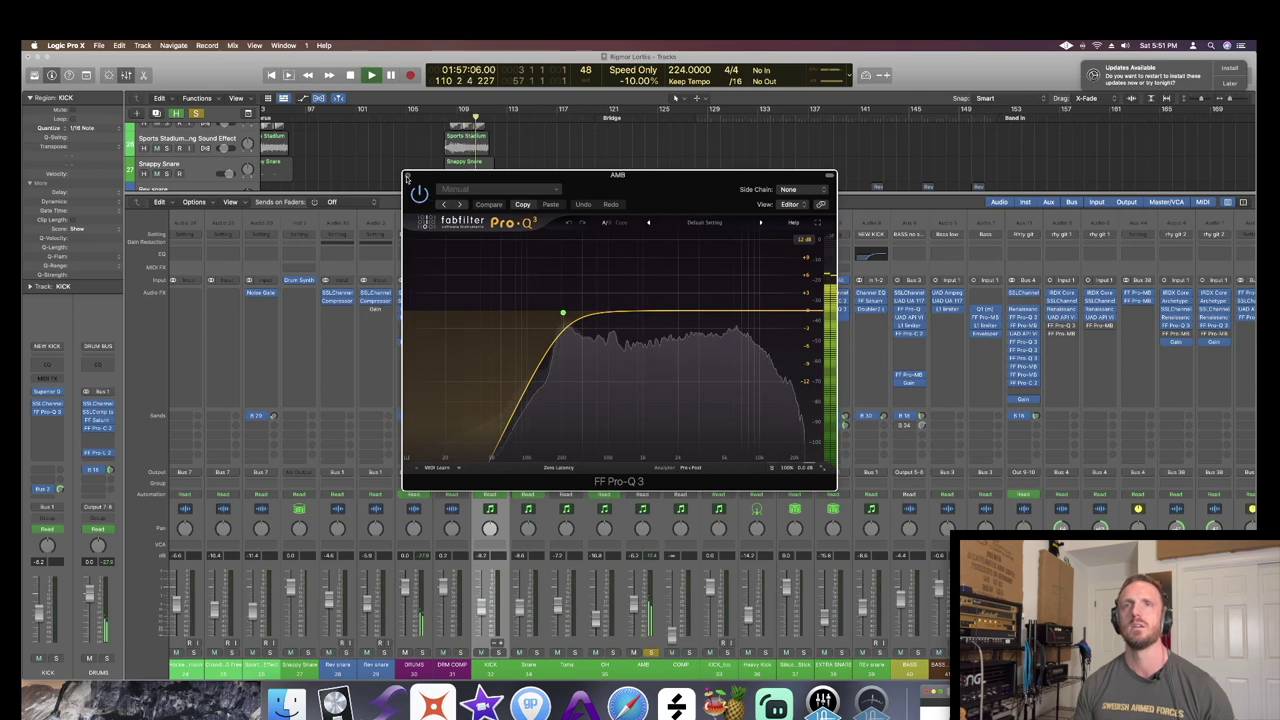
click(407, 176)
key(space)
- Open the AMB channel's CLA-76, examine its settings and meter while playing the soloed ambience, and close the plugin
click(641, 308)
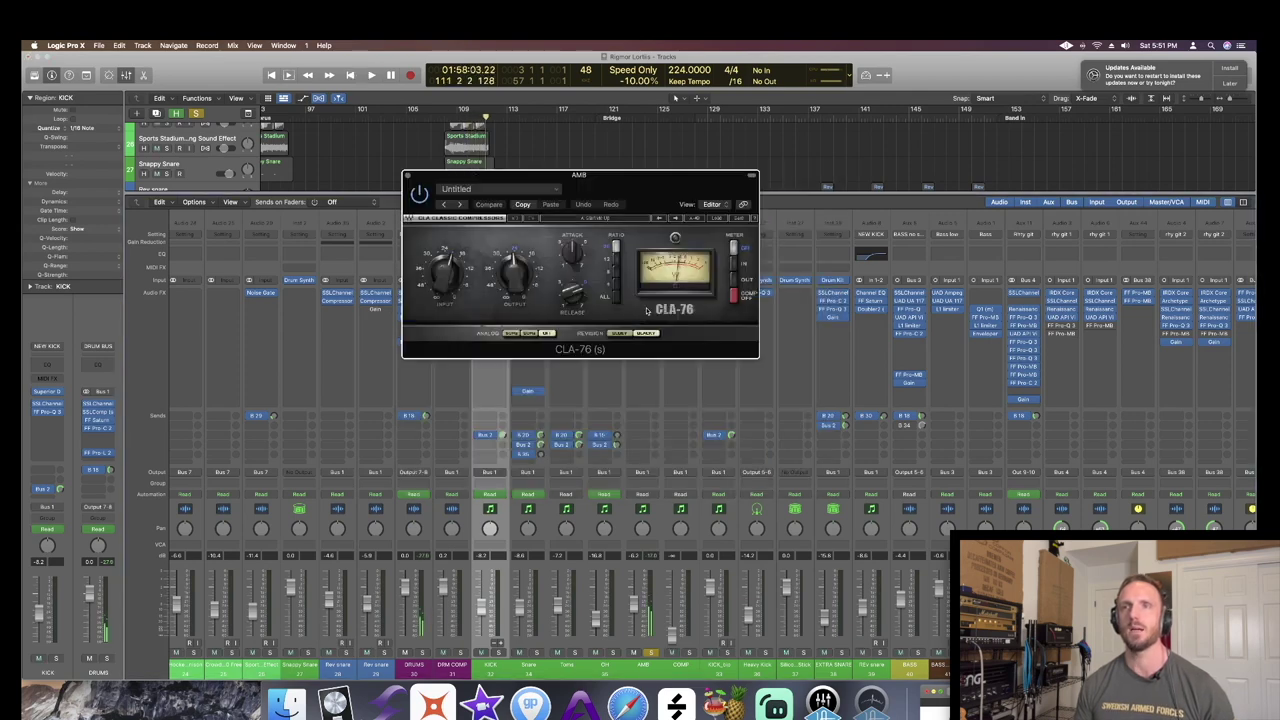
key(space)
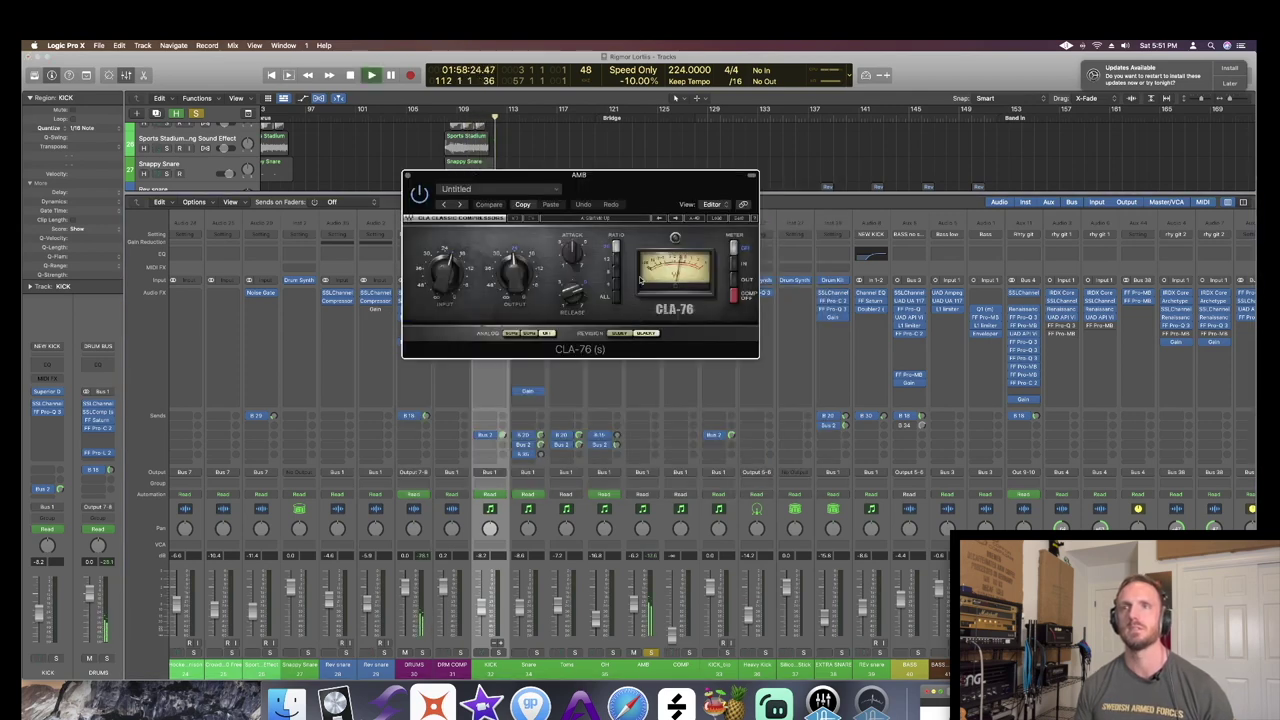
key(space)
click(407, 176)
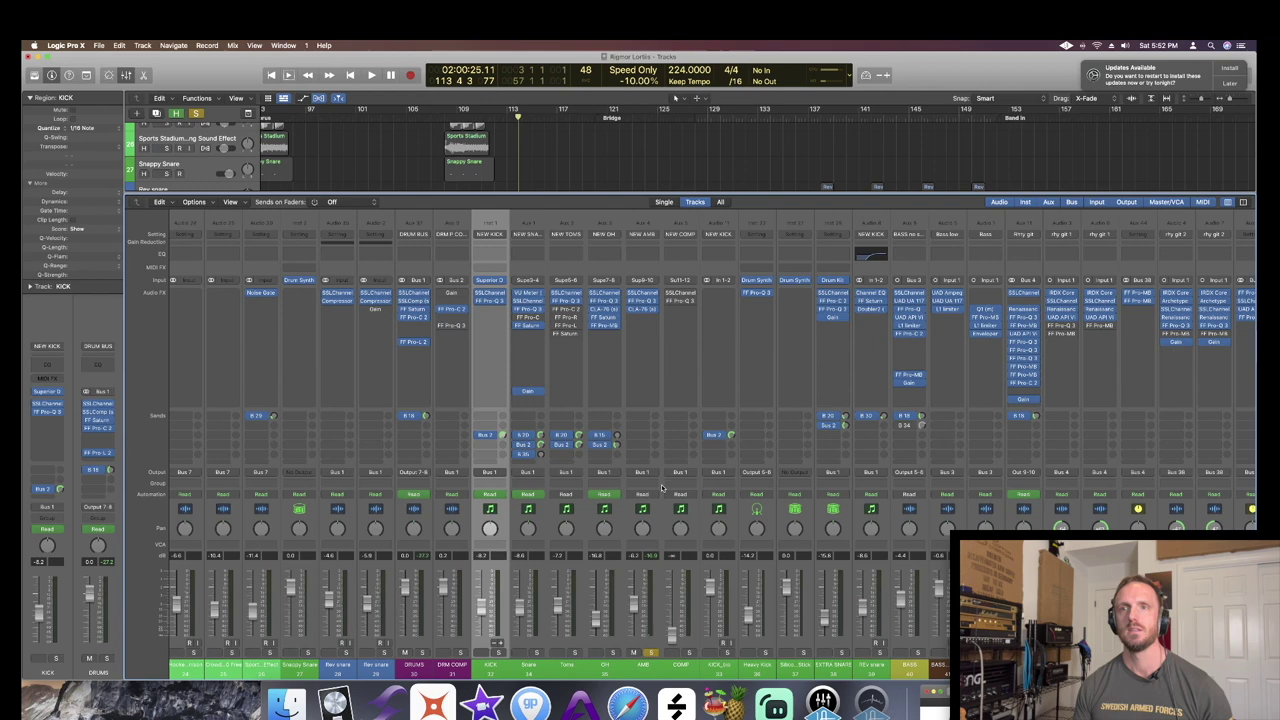
- Select the OH channel and check which bus its first send feeds, leaving the routing list without changing it
click(607, 667)
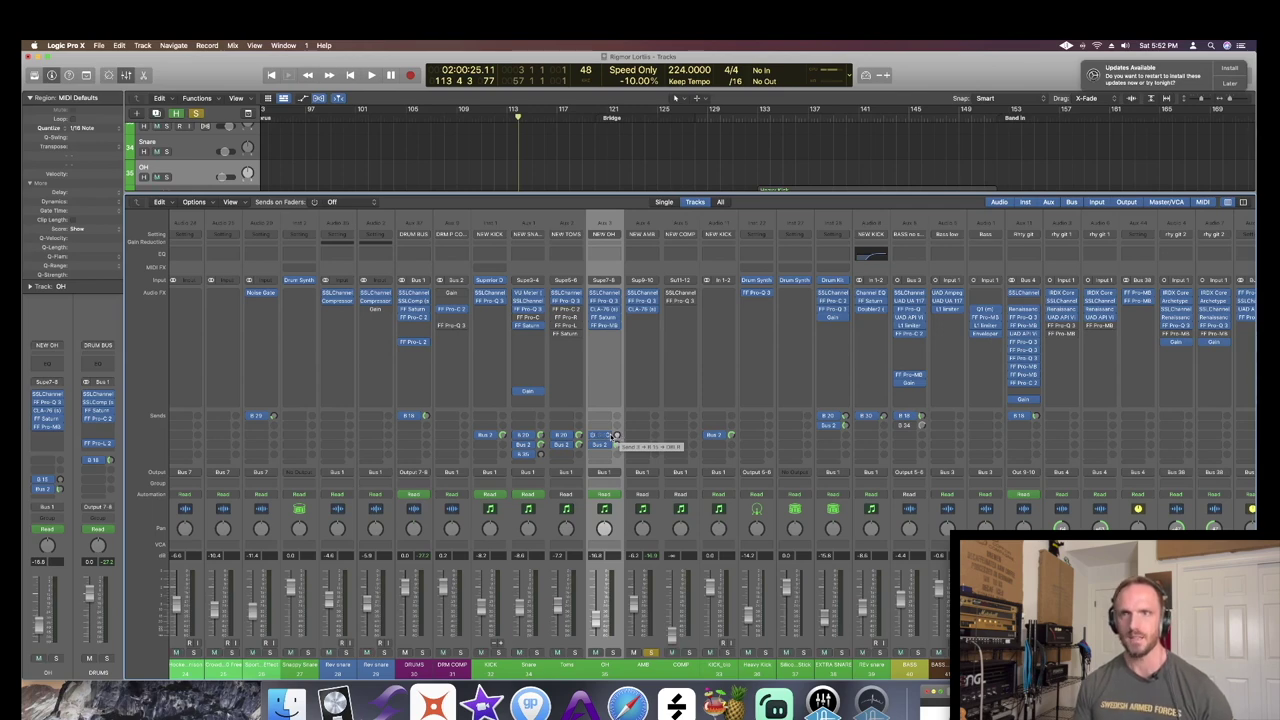
click(614, 436)
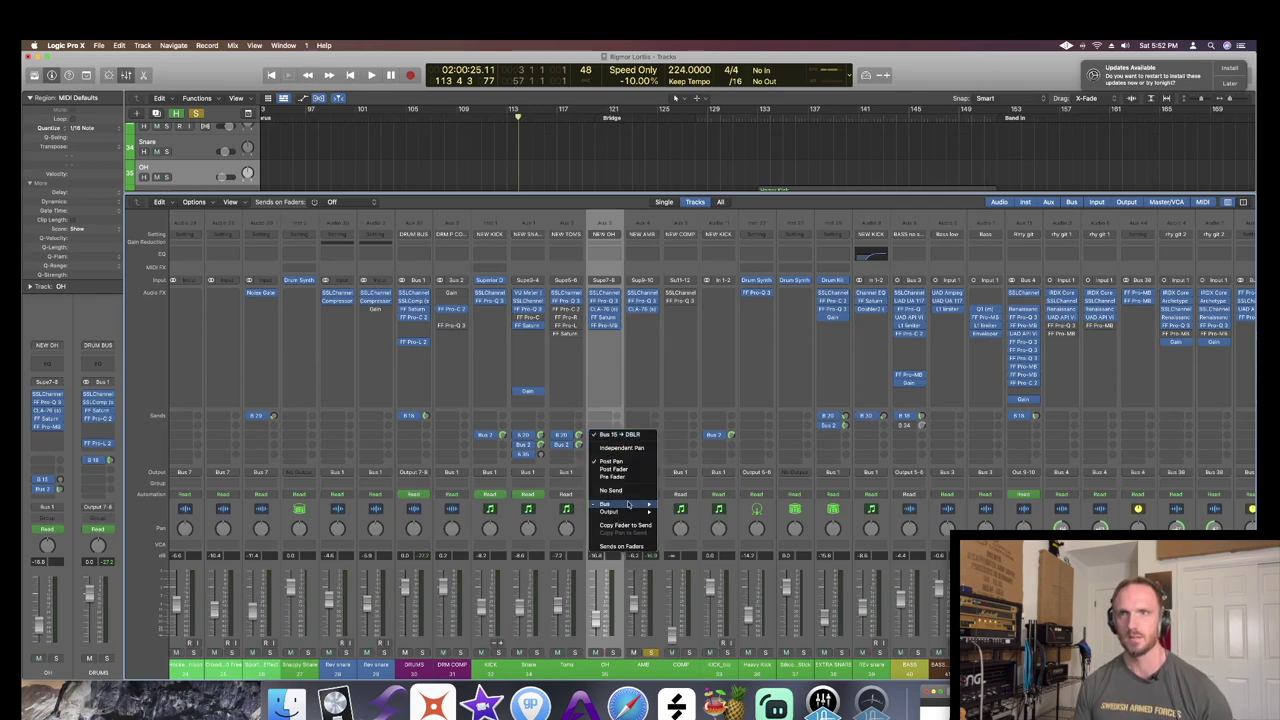
mouse_move(628, 505)
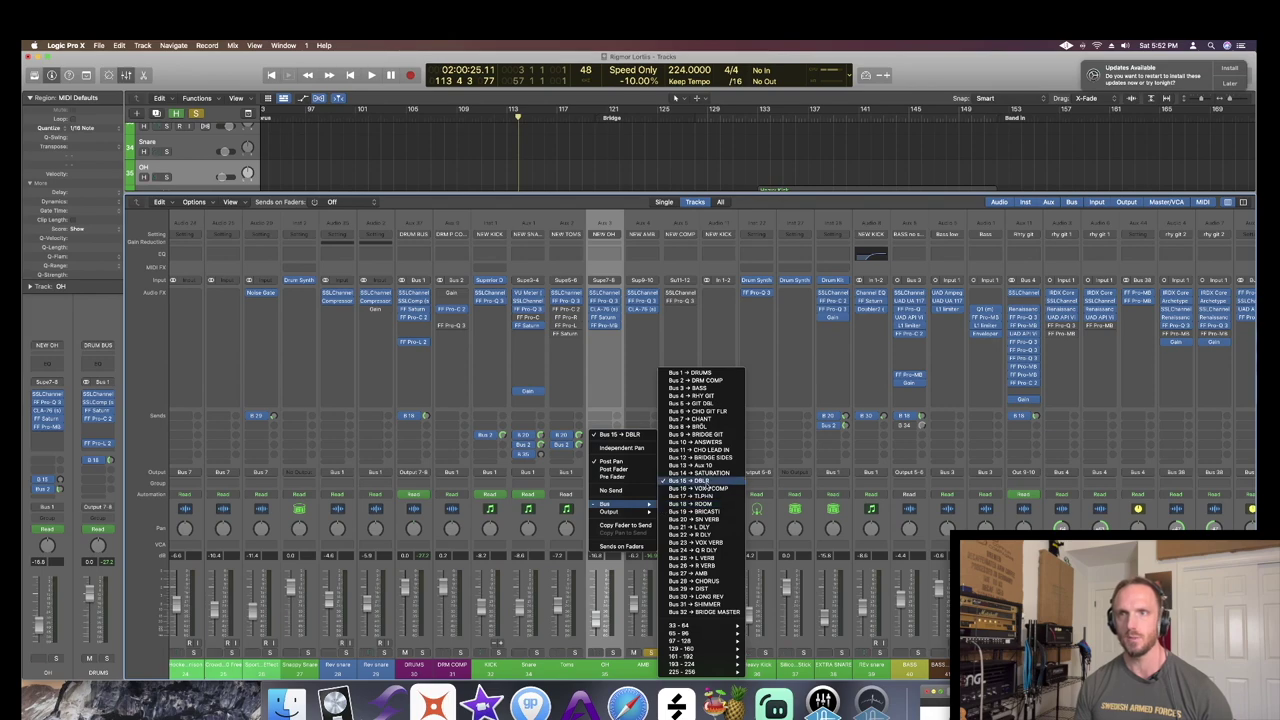
click(582, 570)
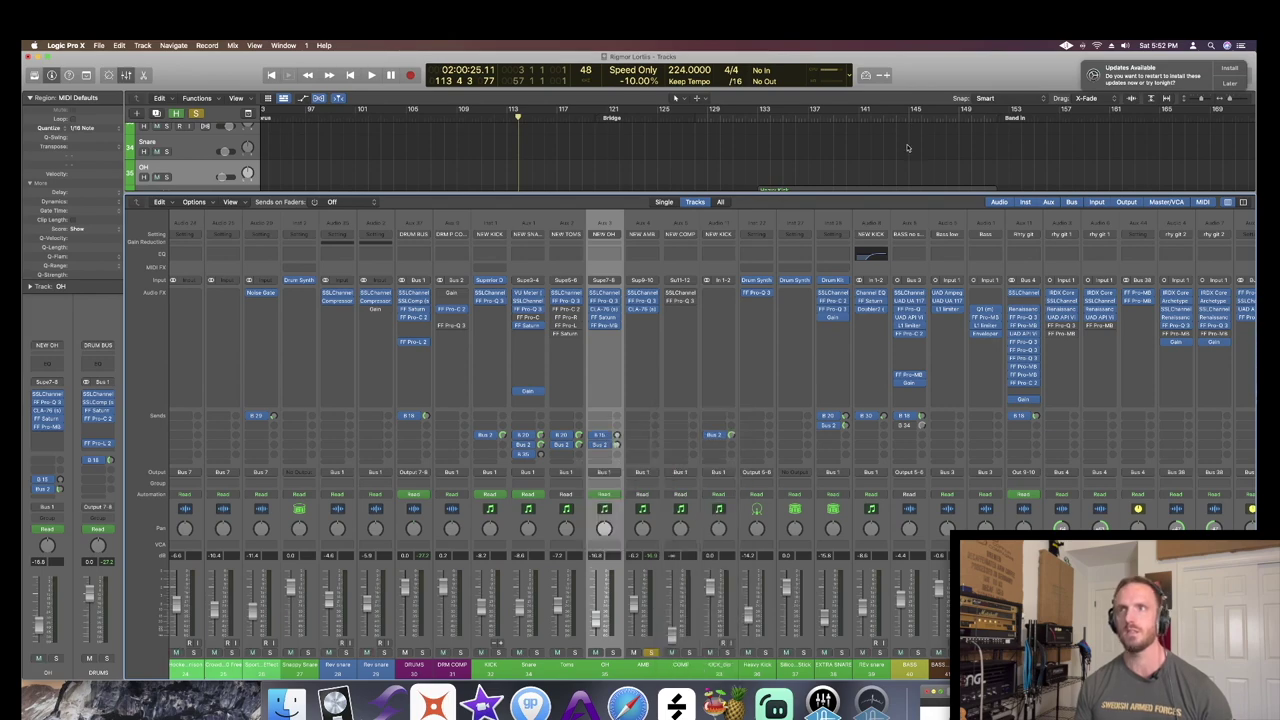
- Hide the mixer, play the full mix from just before the Chorus breakdown marker, and show the track automation around the OH track
key(x)
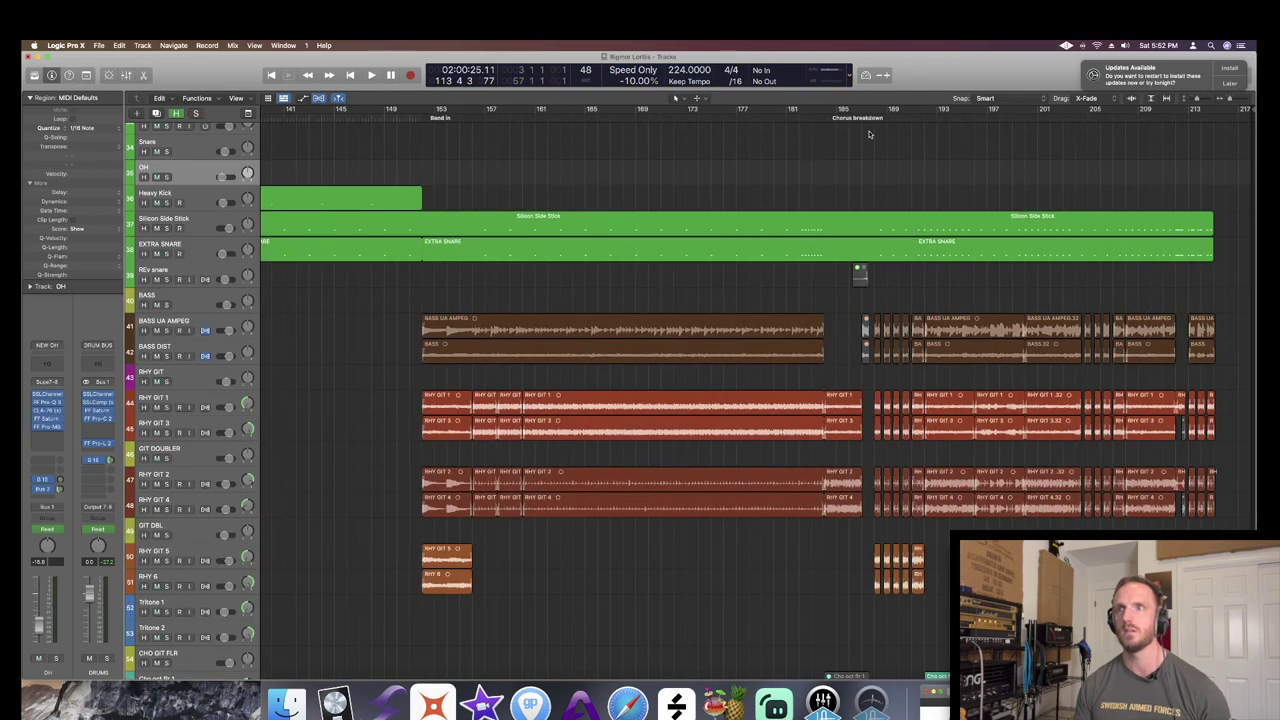
key(space)
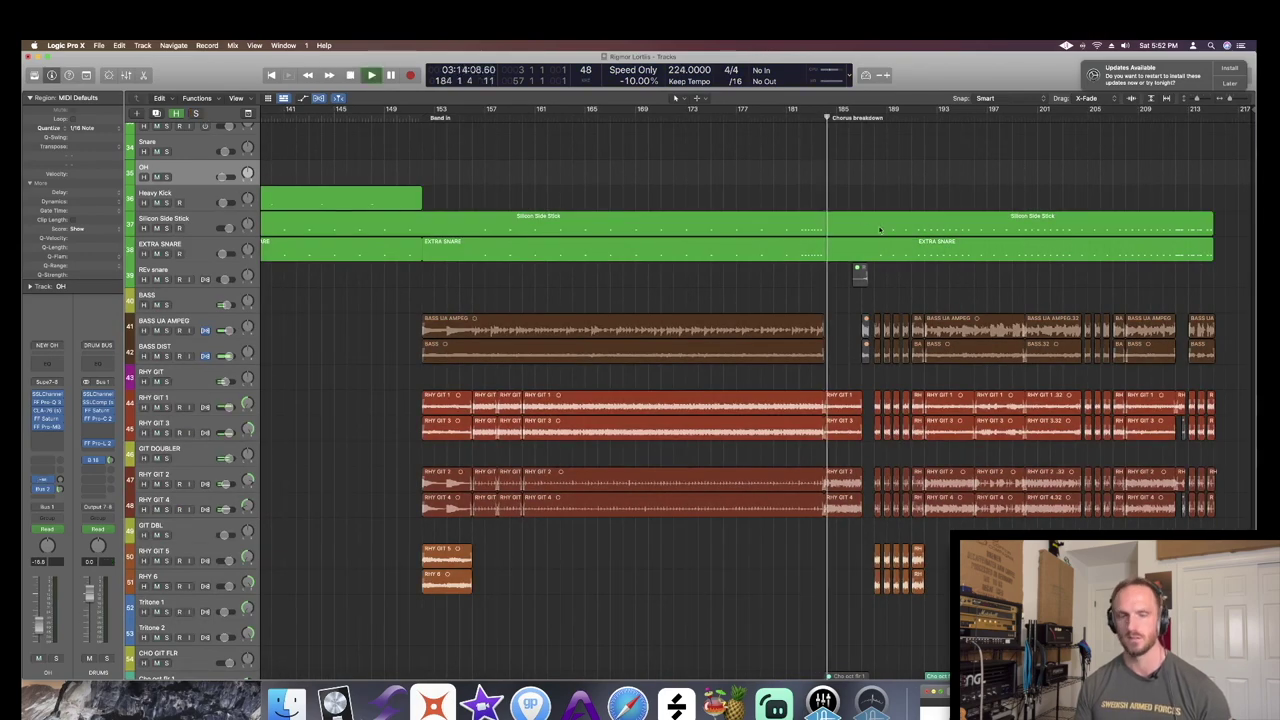
key(a)
scroll(902, 293, up, 3)
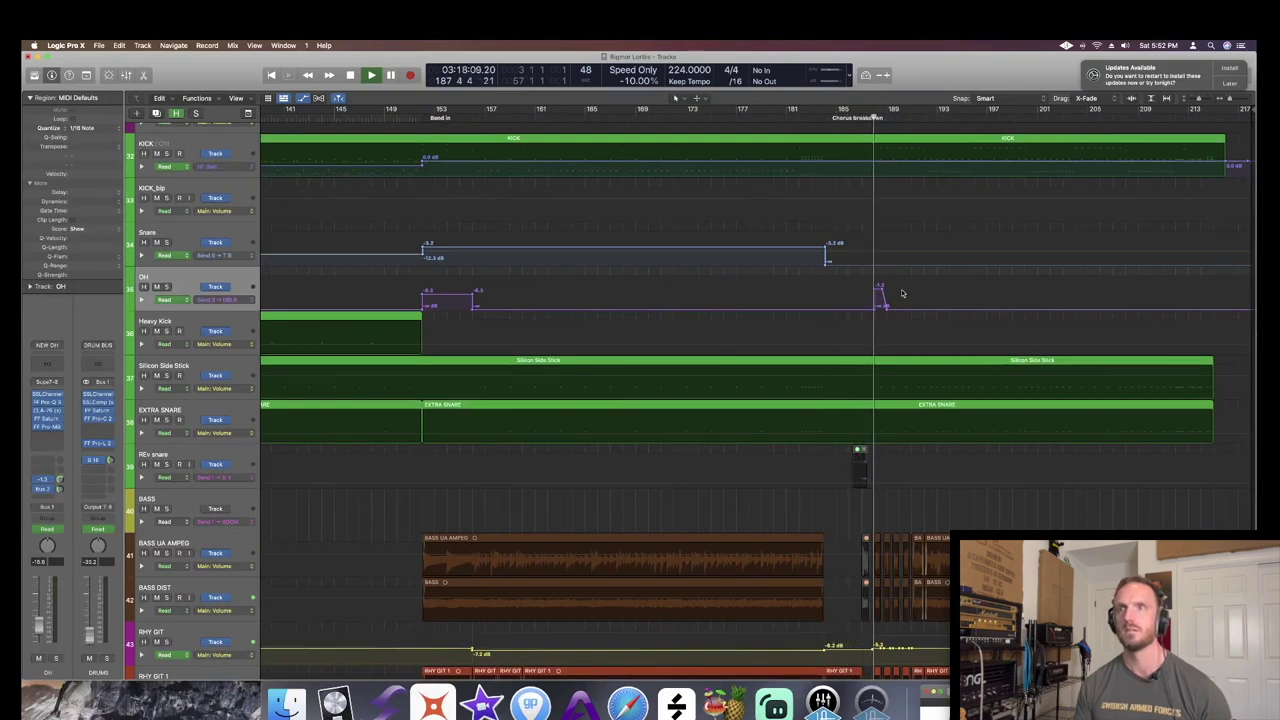
- Solo the OH track, move back to about bar 187, and listen to its automated DBLR send at the start of the Chorus breakdown
click(167, 288)
key(comma)
key(comma)
key(comma)
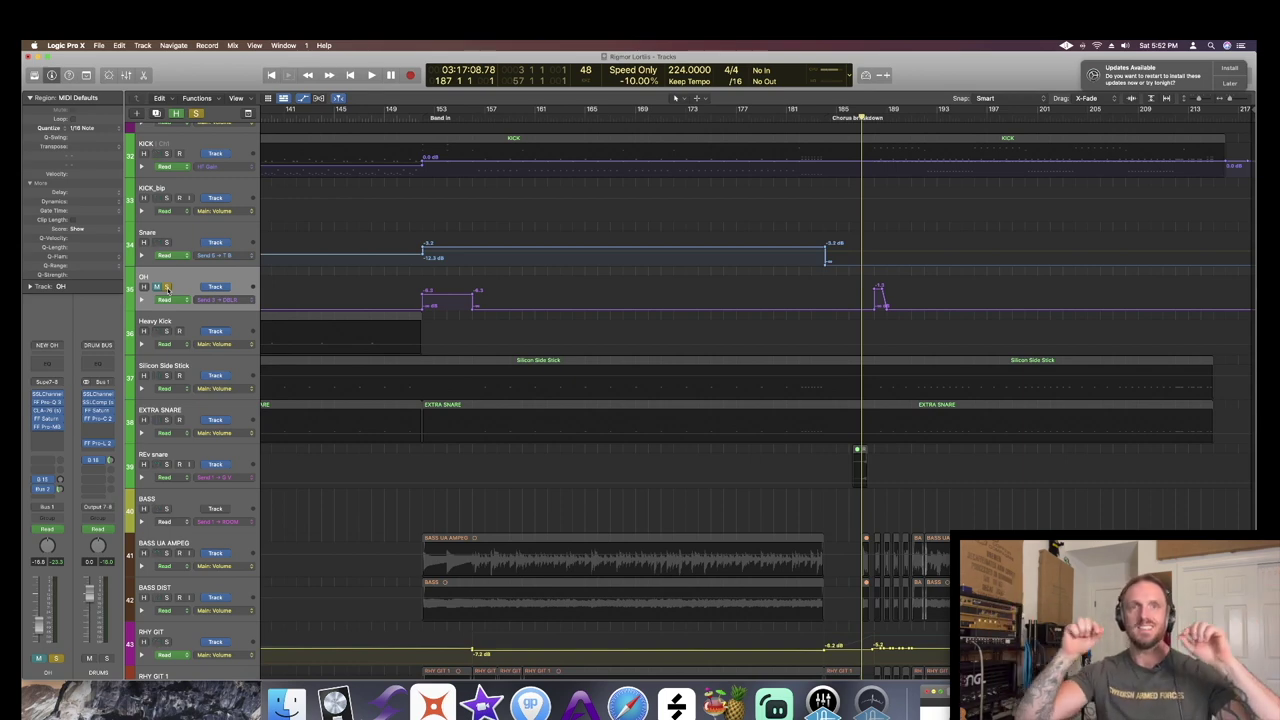
key(space)
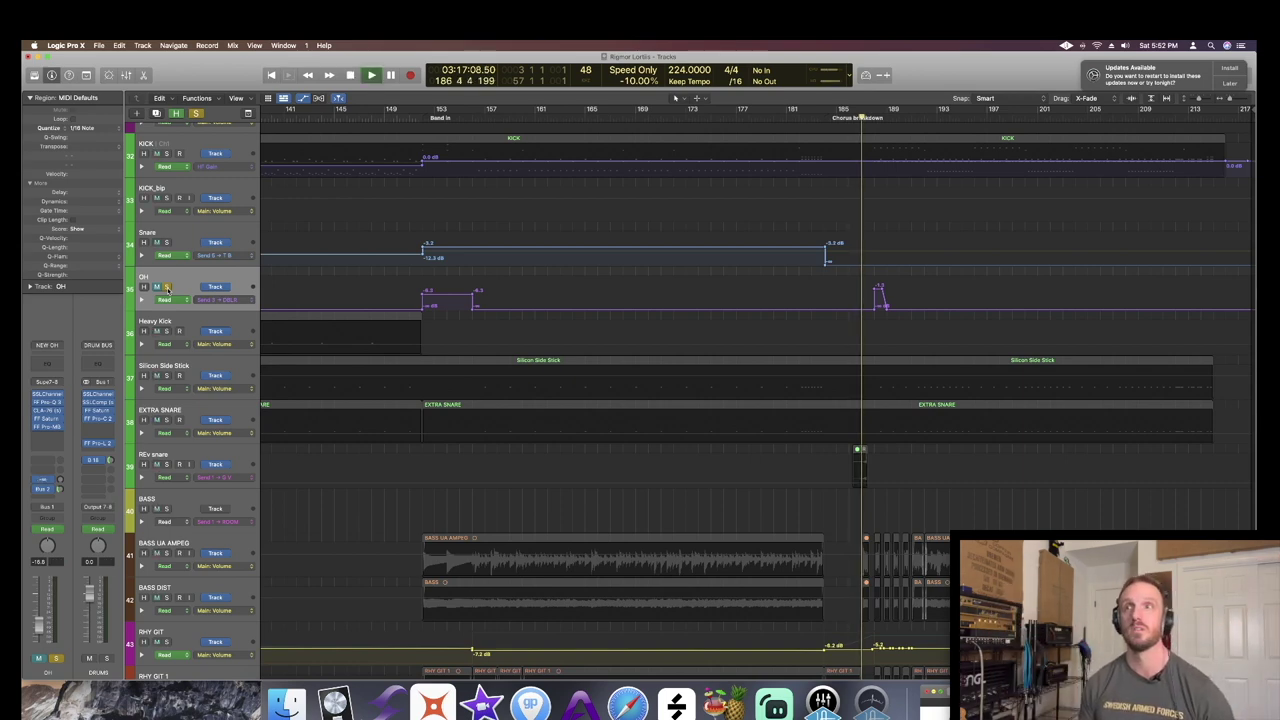
key(space)
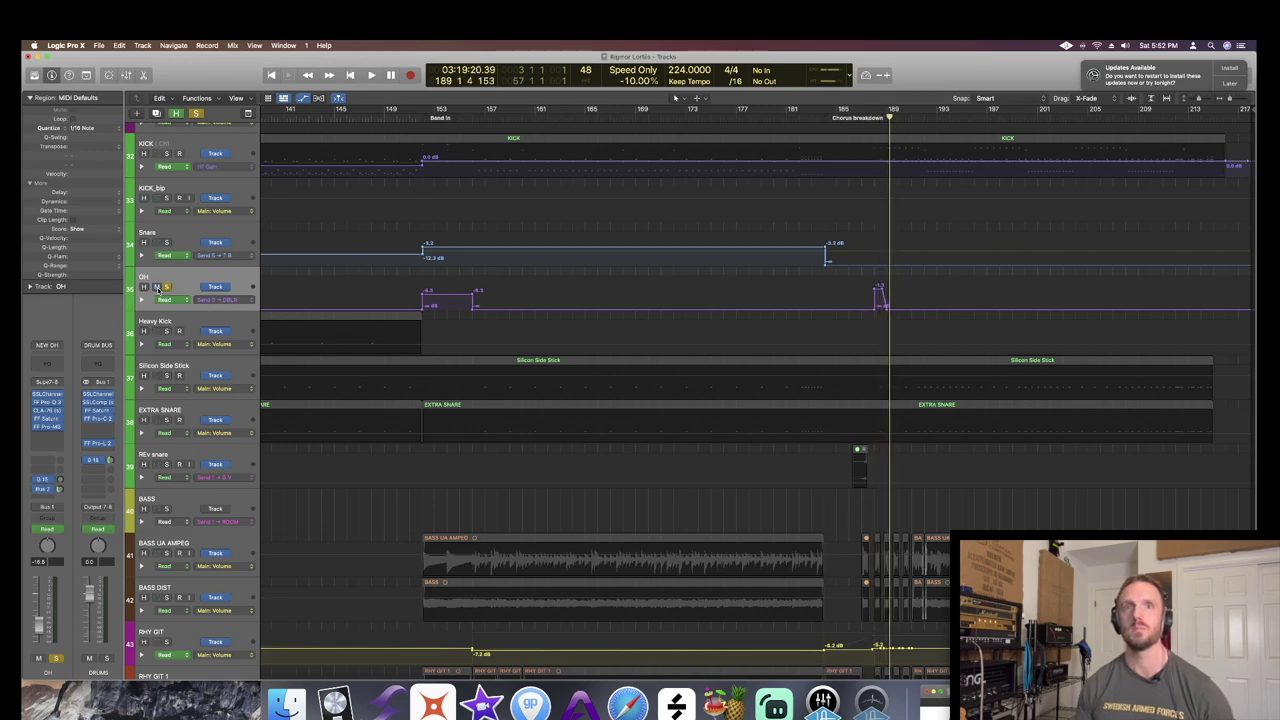
key(space)
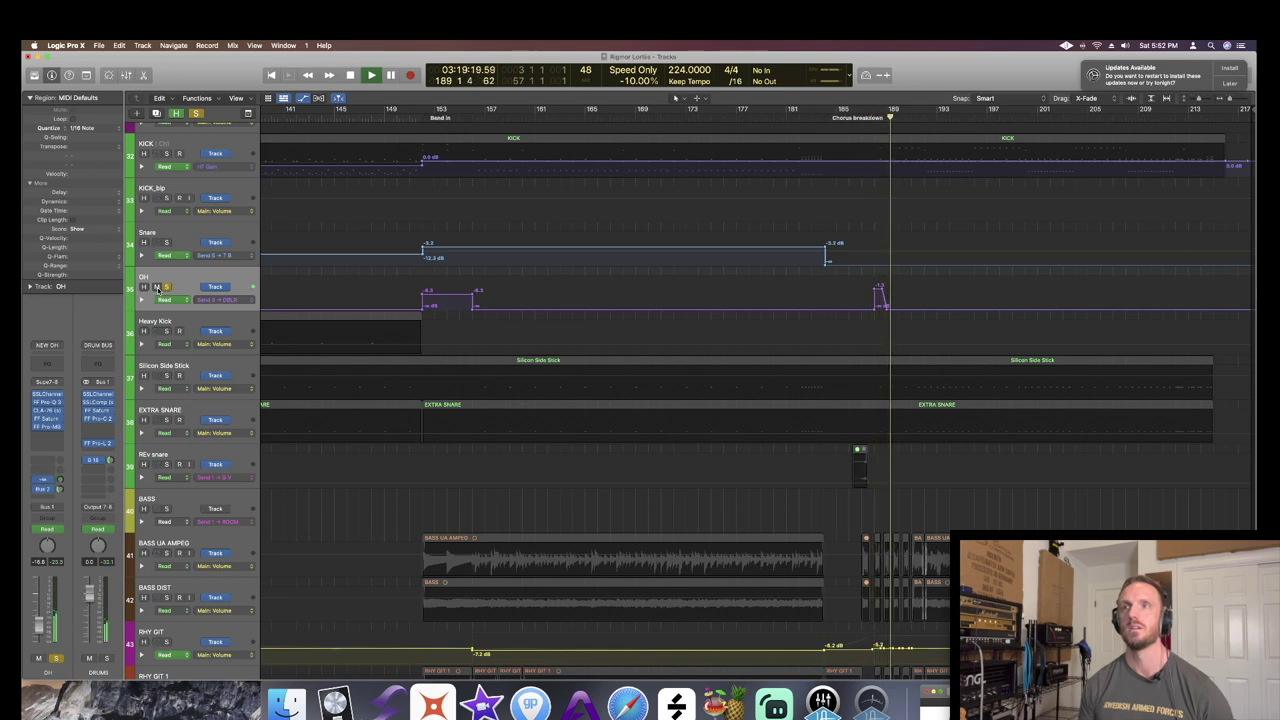
key(space)
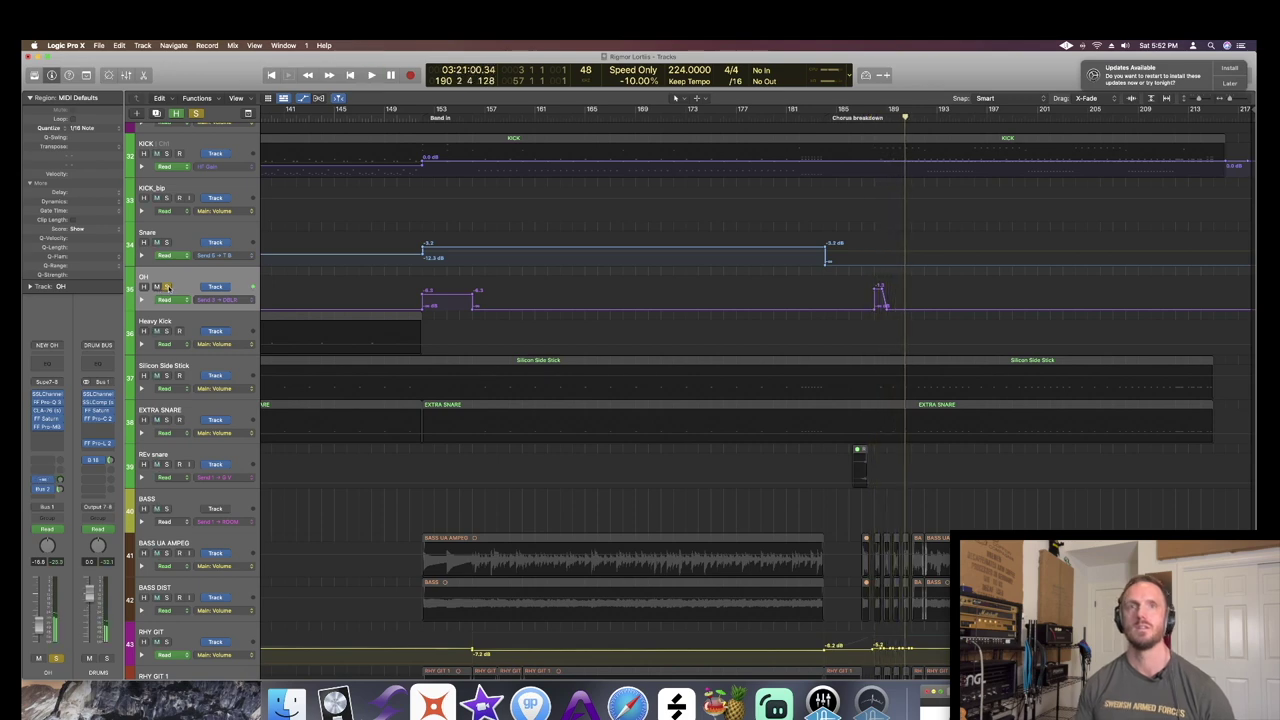
- Hide the track automation with OH unsoloed and play the full mix from about bar 188, at the Chorus breakdown marker
key(a)
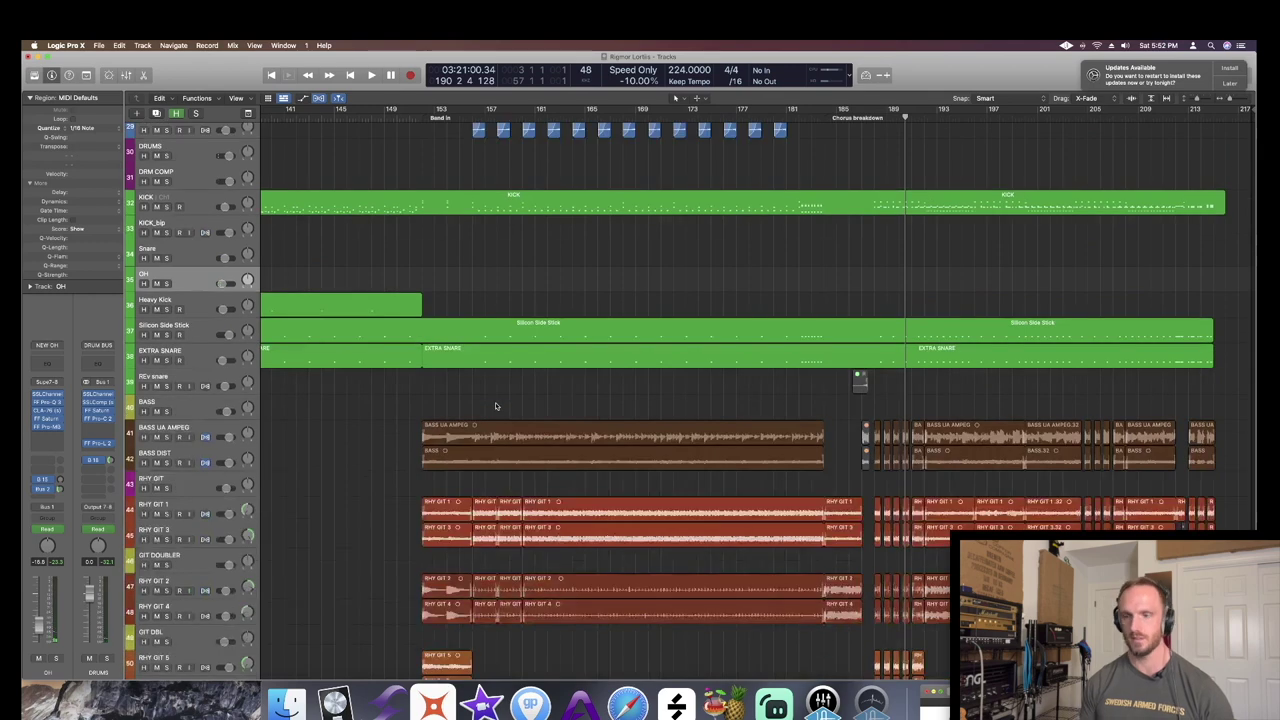
key(comma)
key(comma)
key(space)
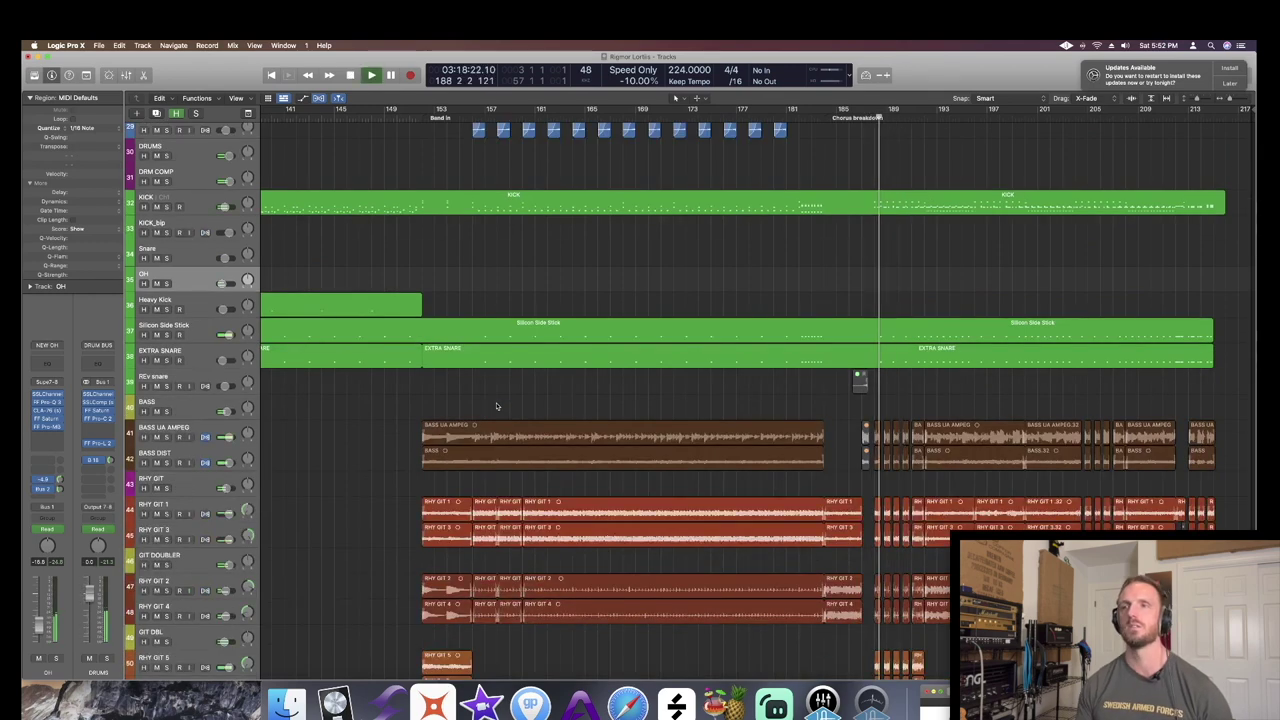
key(comma)
key(comma)
key(comma)
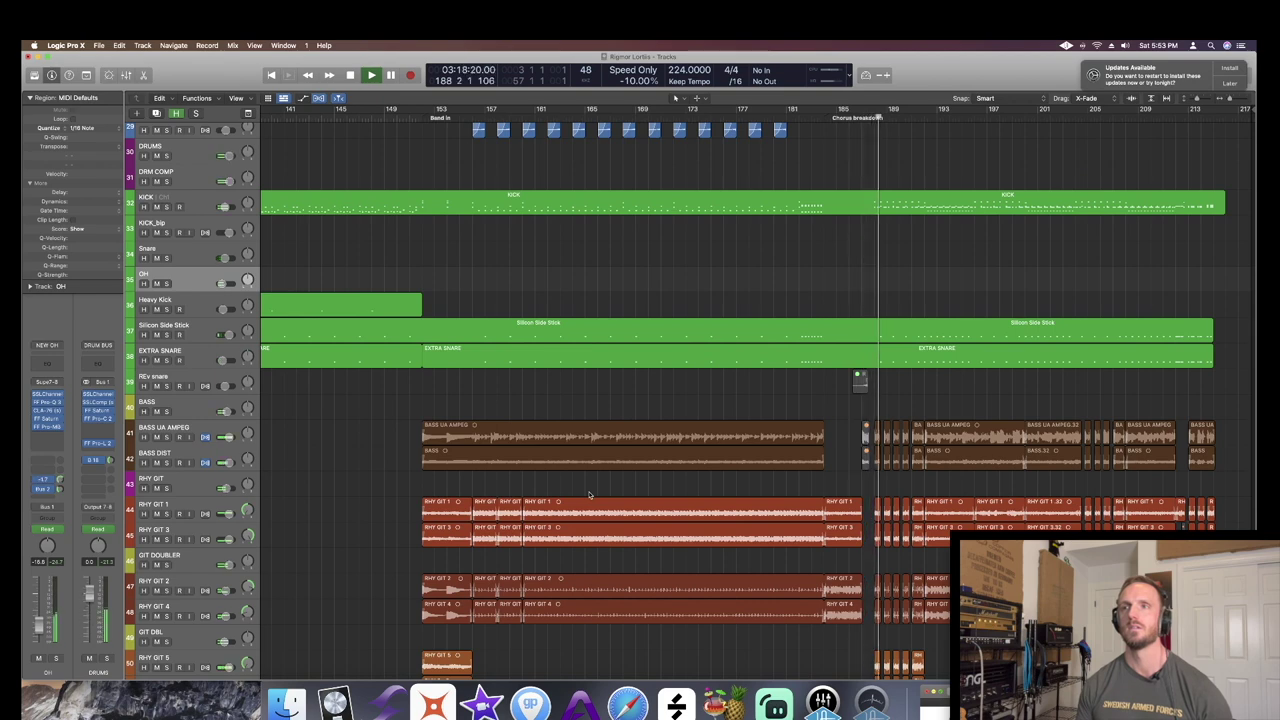
key(space)
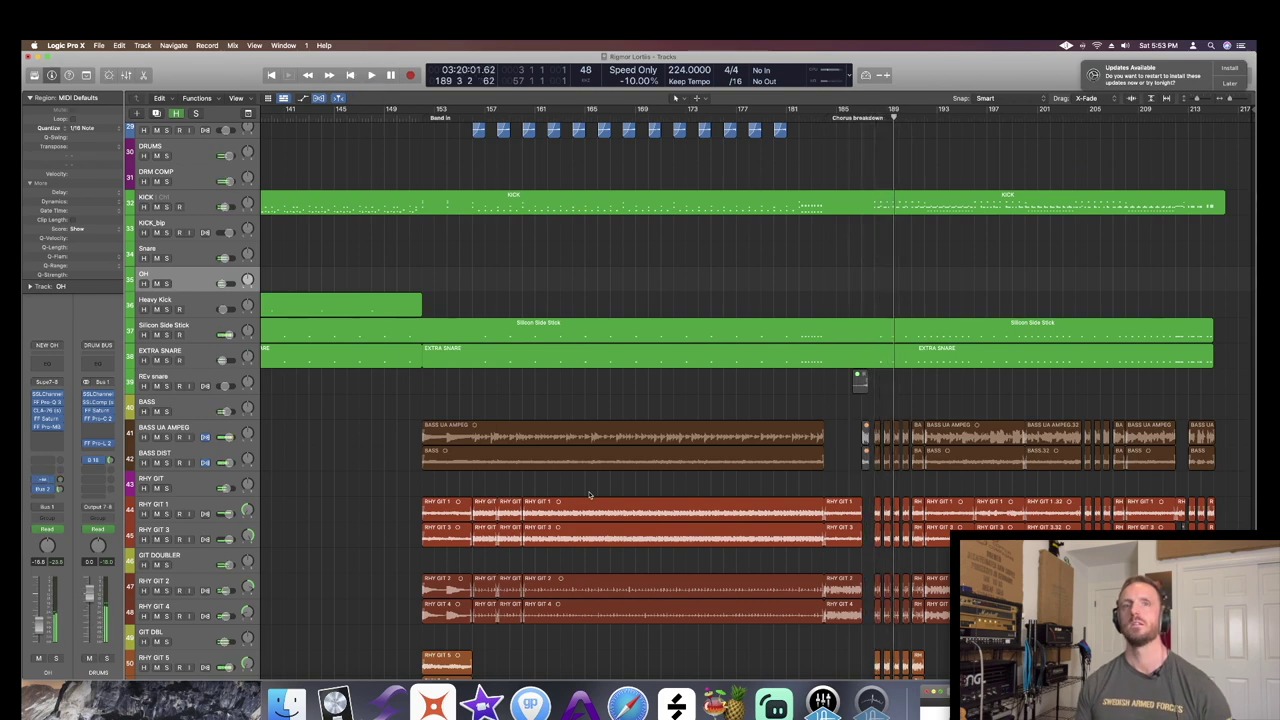
- Show the mixer, open the DRM COMP channel's Pro-C 2, and examine its attack, release, ratio and threshold while auditioning the channel soloed
key(x)
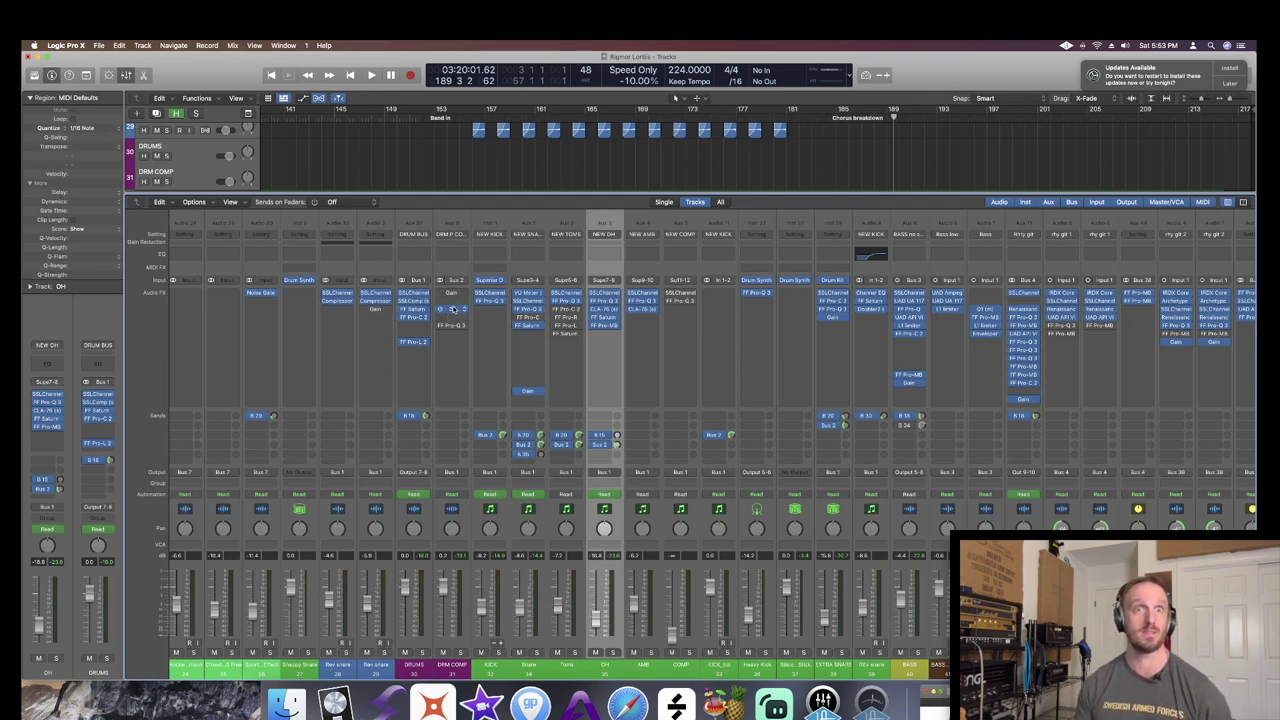
click(452, 310)
drag(596, 175, 778, 112)
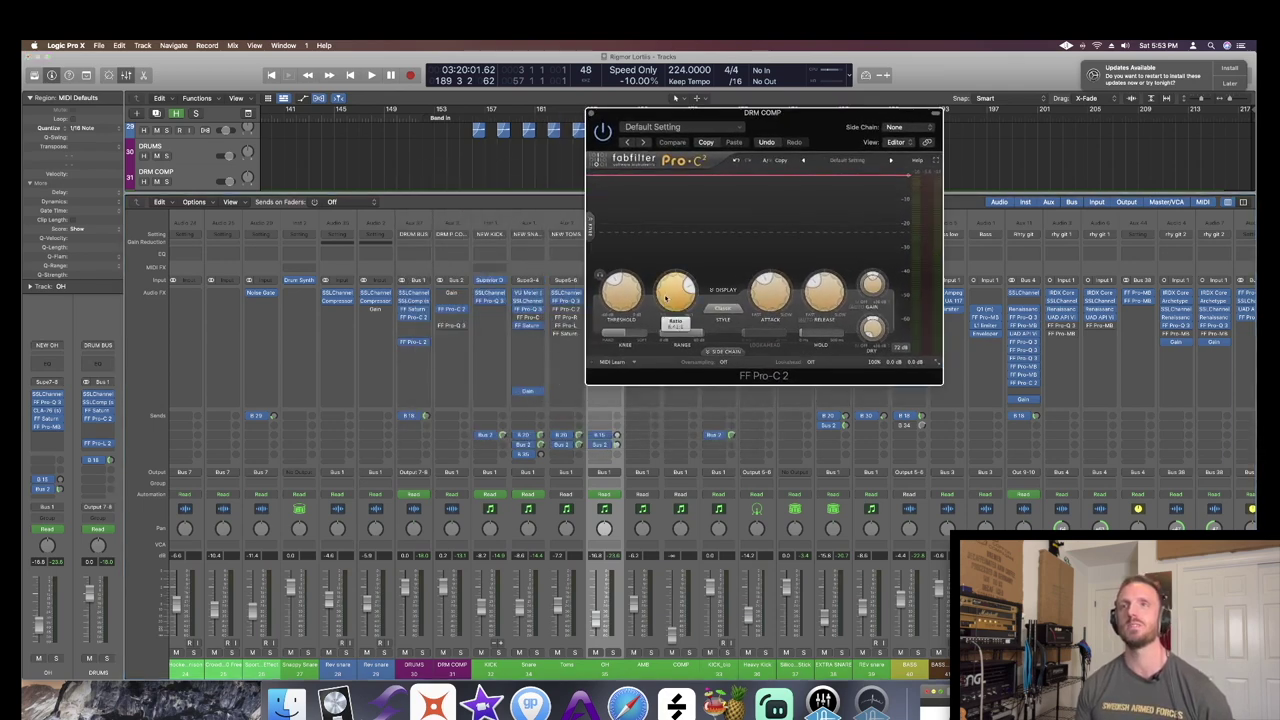
click(459, 652)
key(space)
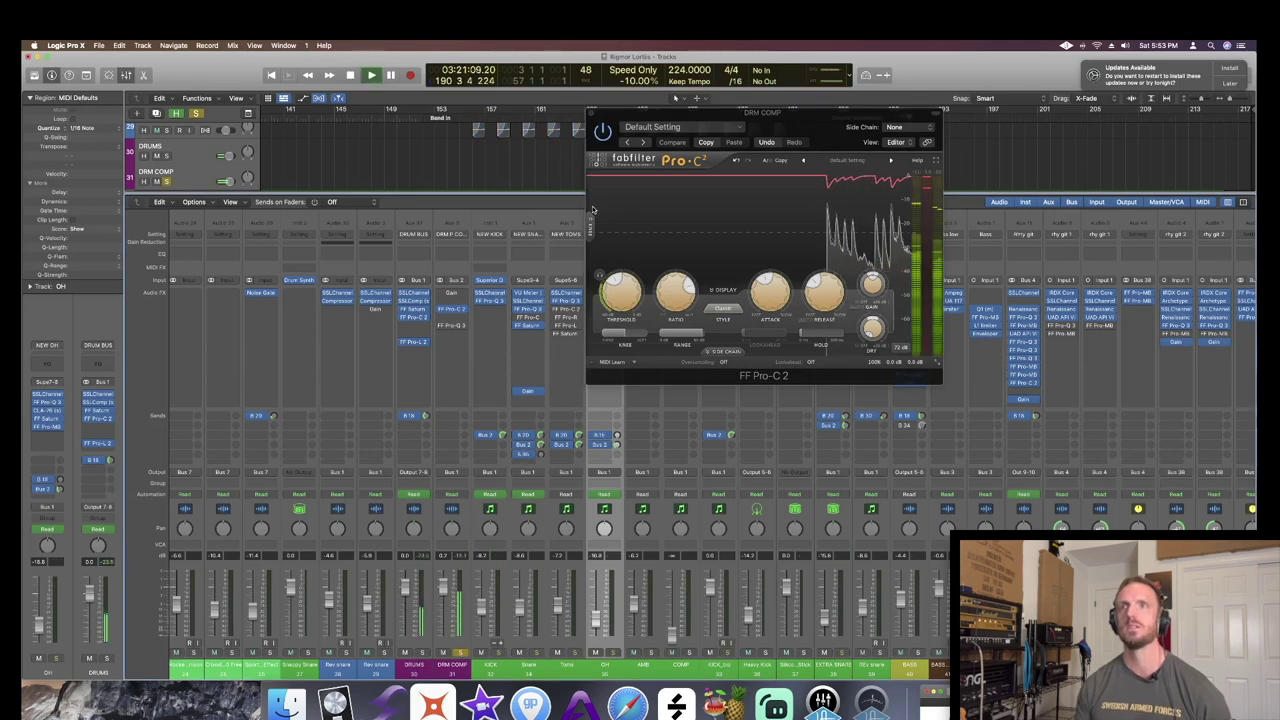
drag(751, 116, 885, 122)
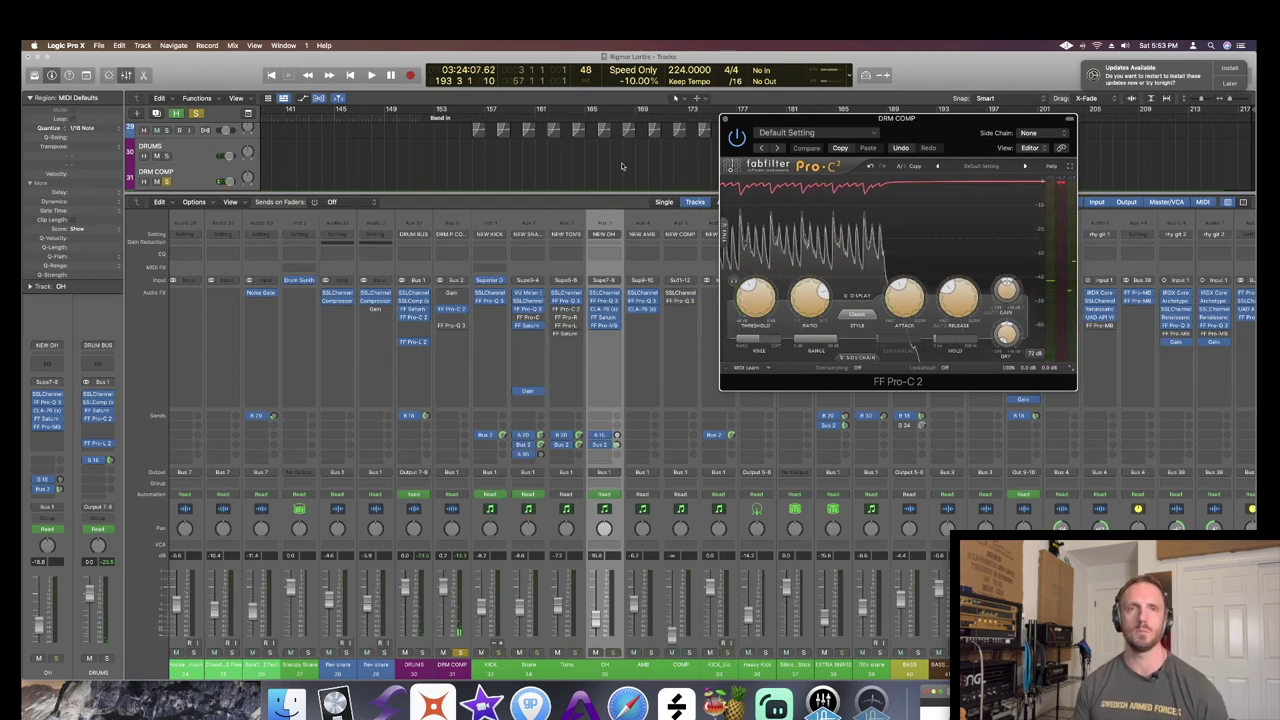
mouse_move(903, 300)
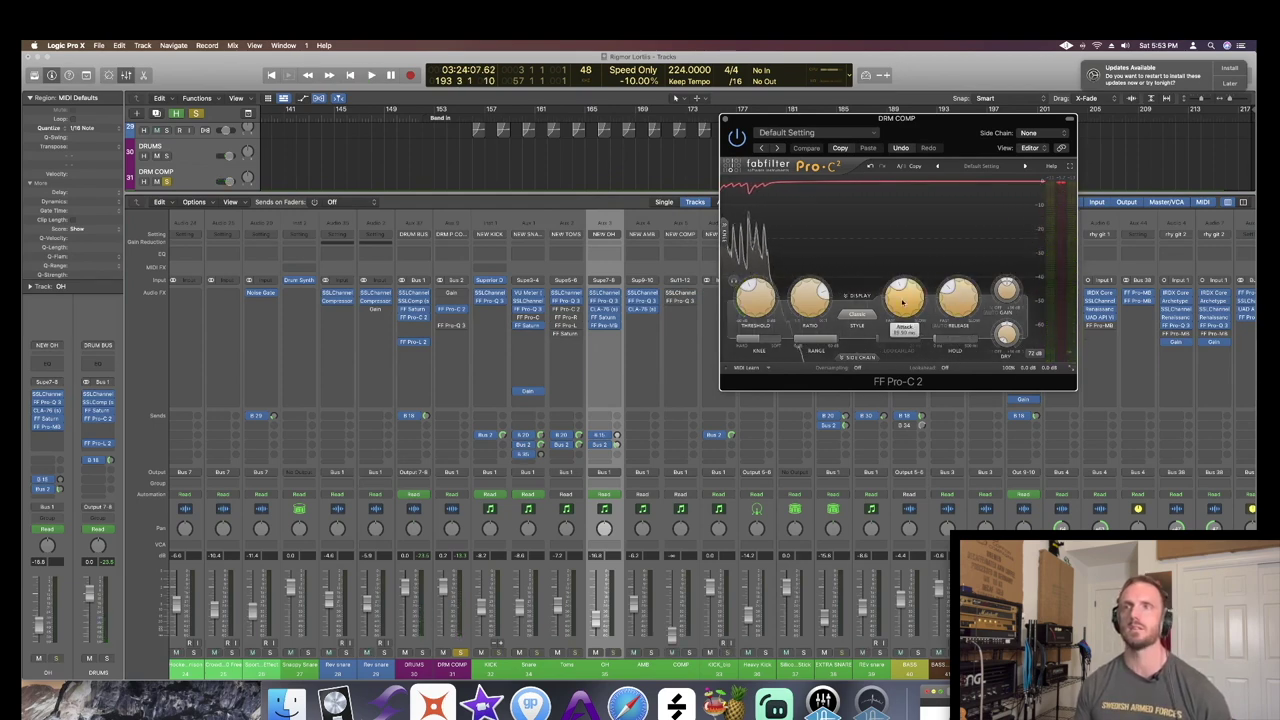
mouse_move(960, 300)
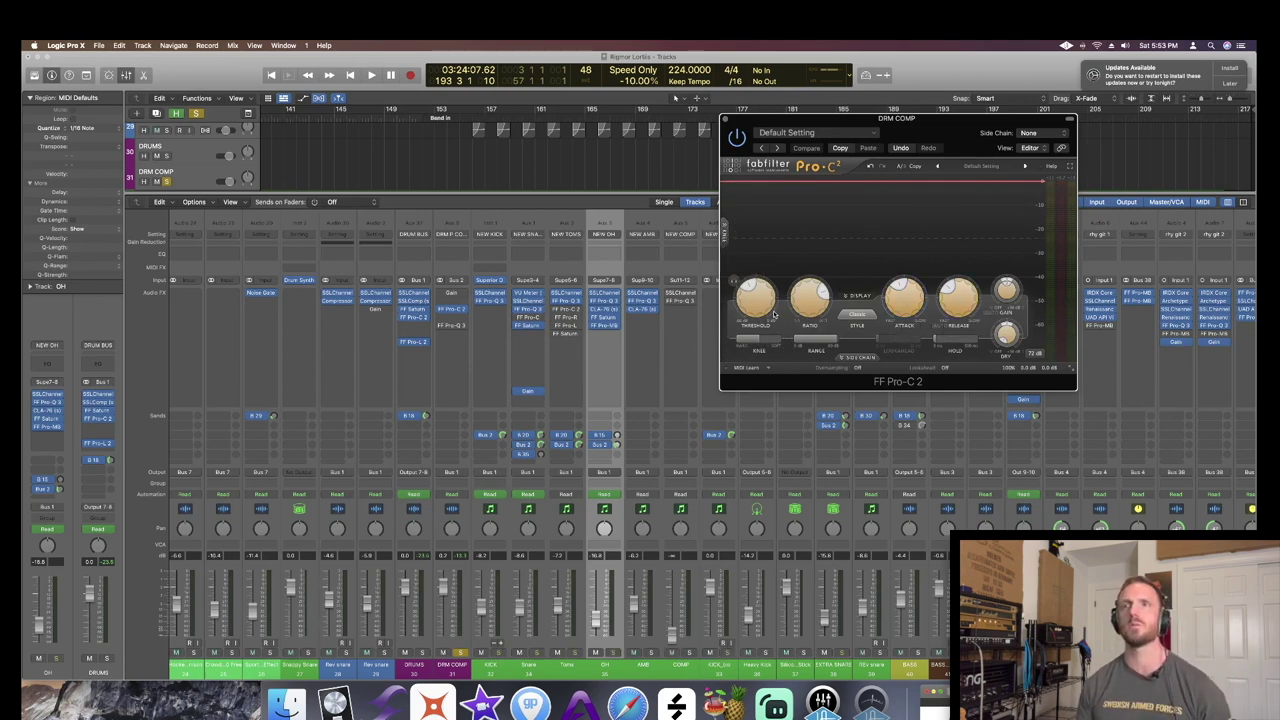
mouse_move(808, 300)
mouse_move(745, 303)
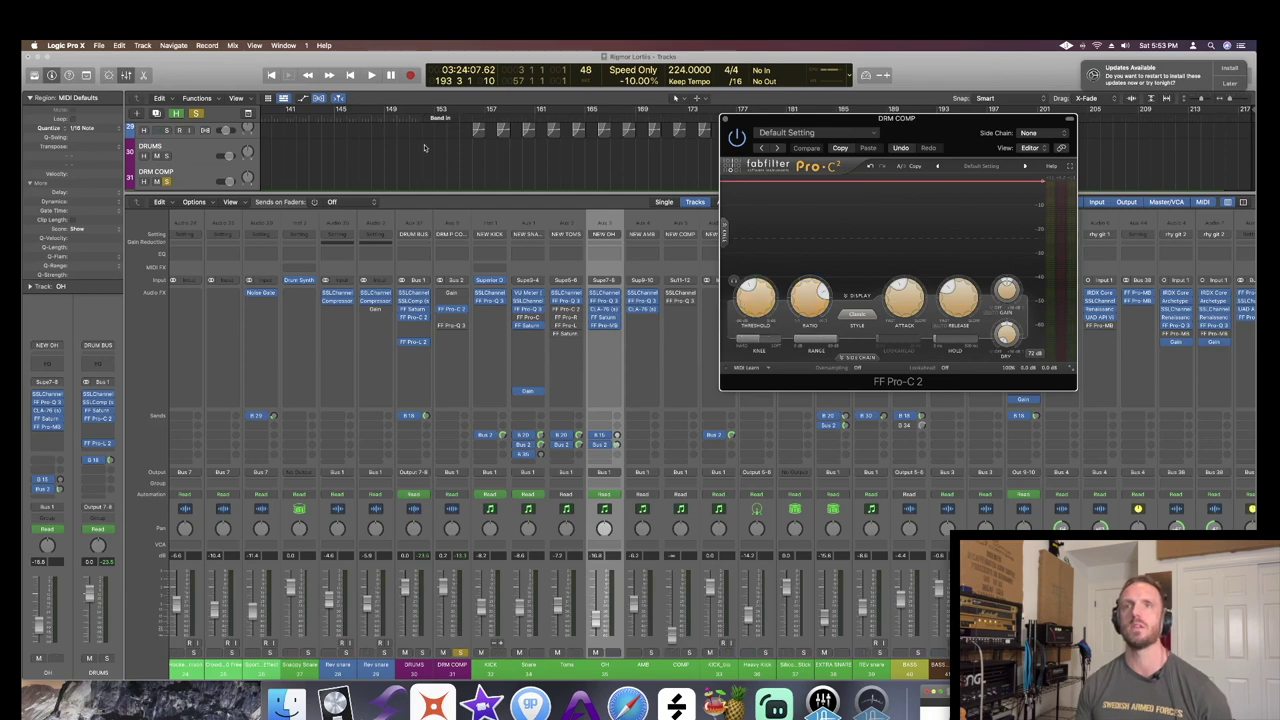
- Zoom the timeline out to the whole song and enable the cycle range from bar 3 to bar 57
key(z)
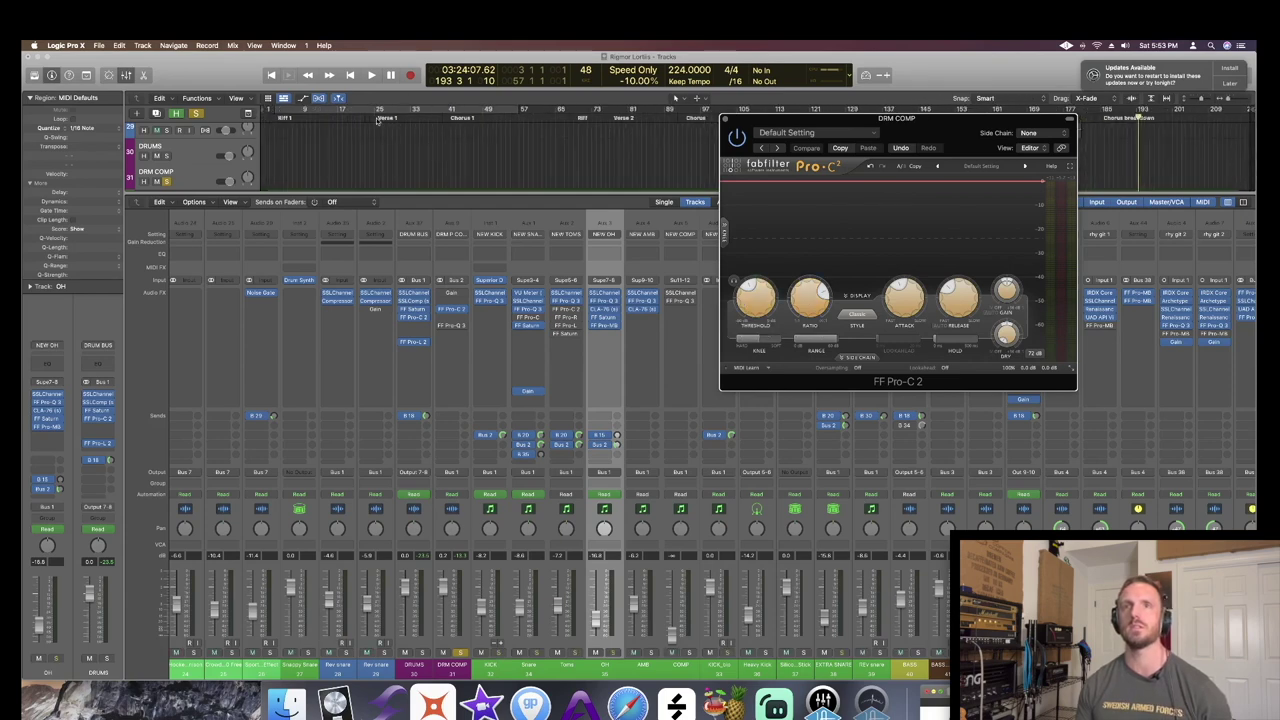
click(381, 112)
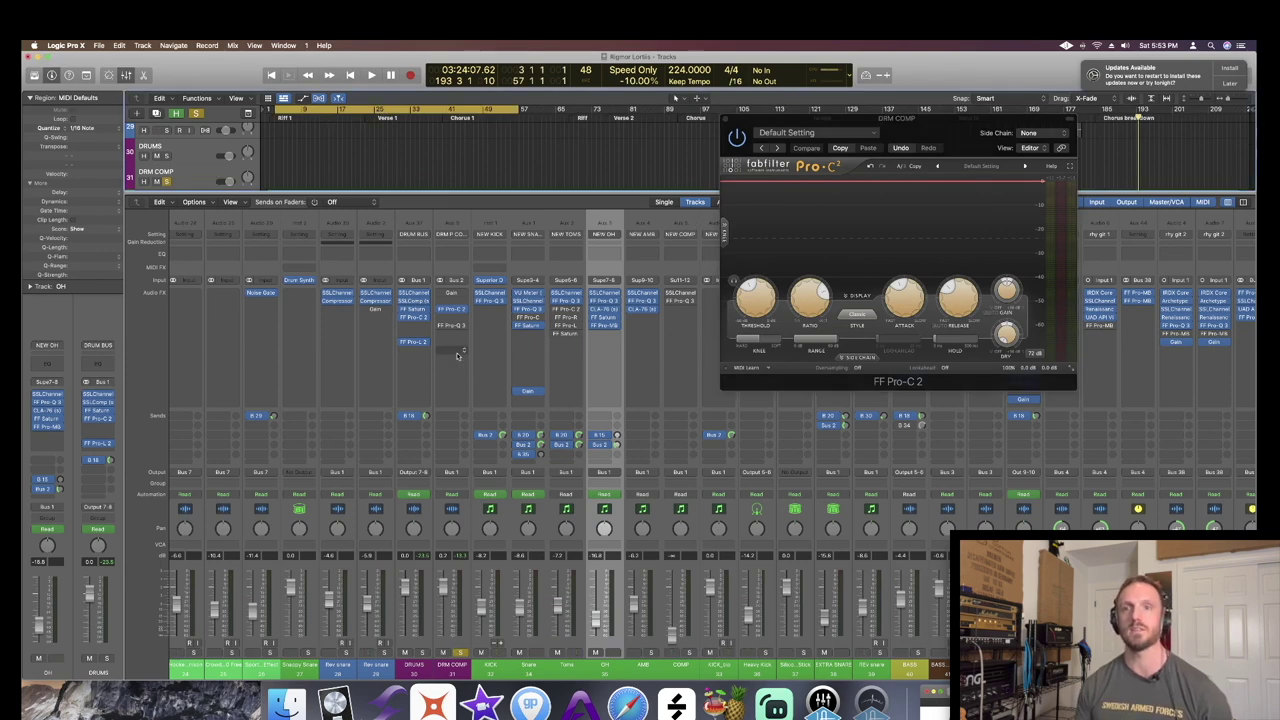
scroll(447, 620, right, 1)
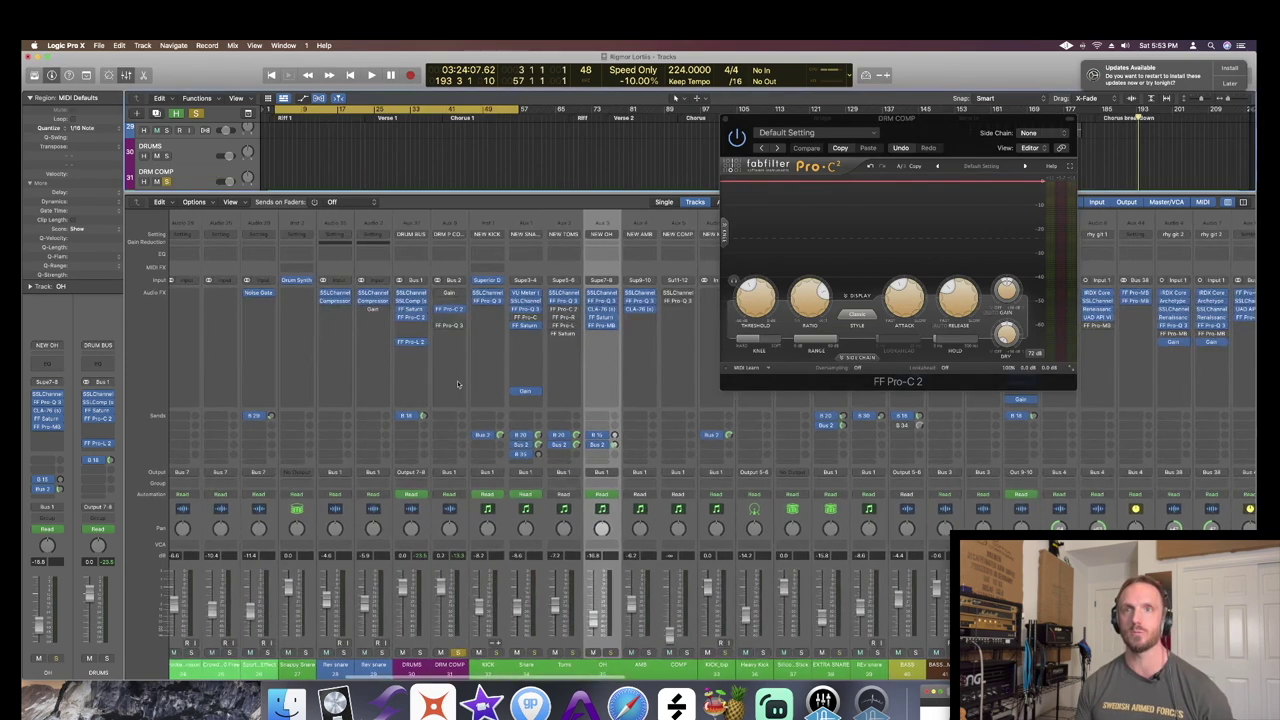
key(r)
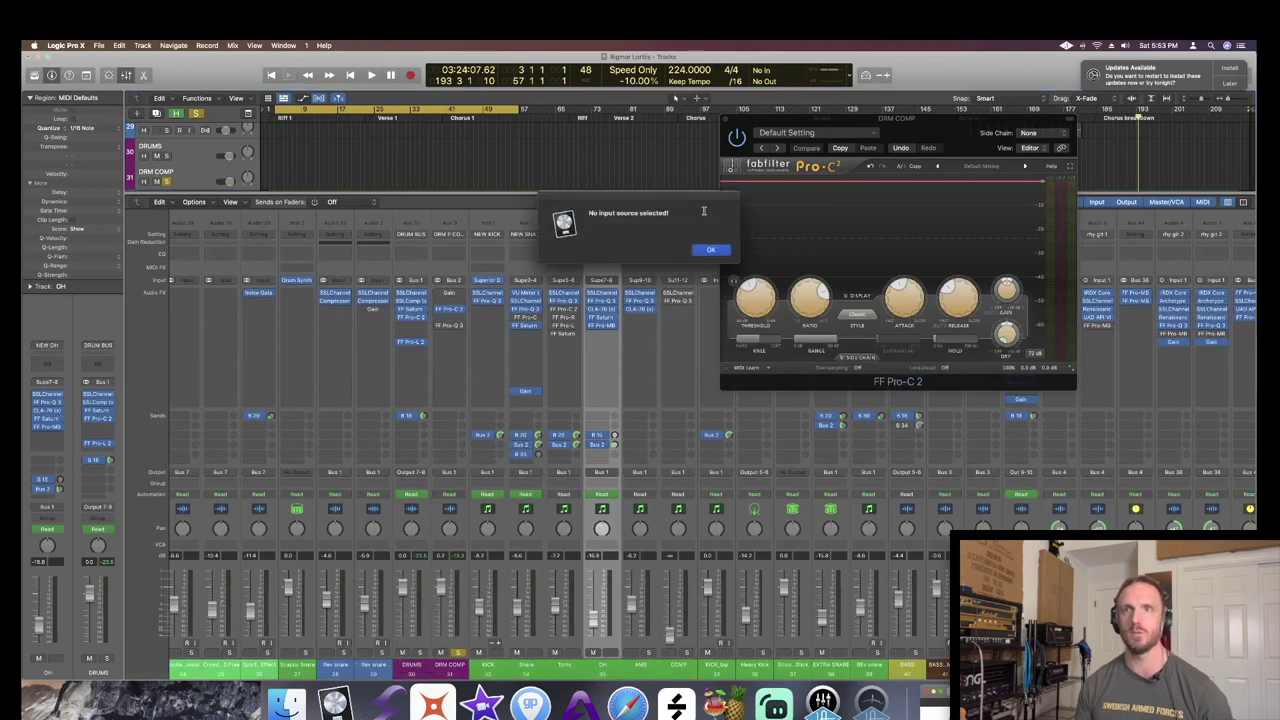
click(709, 250)
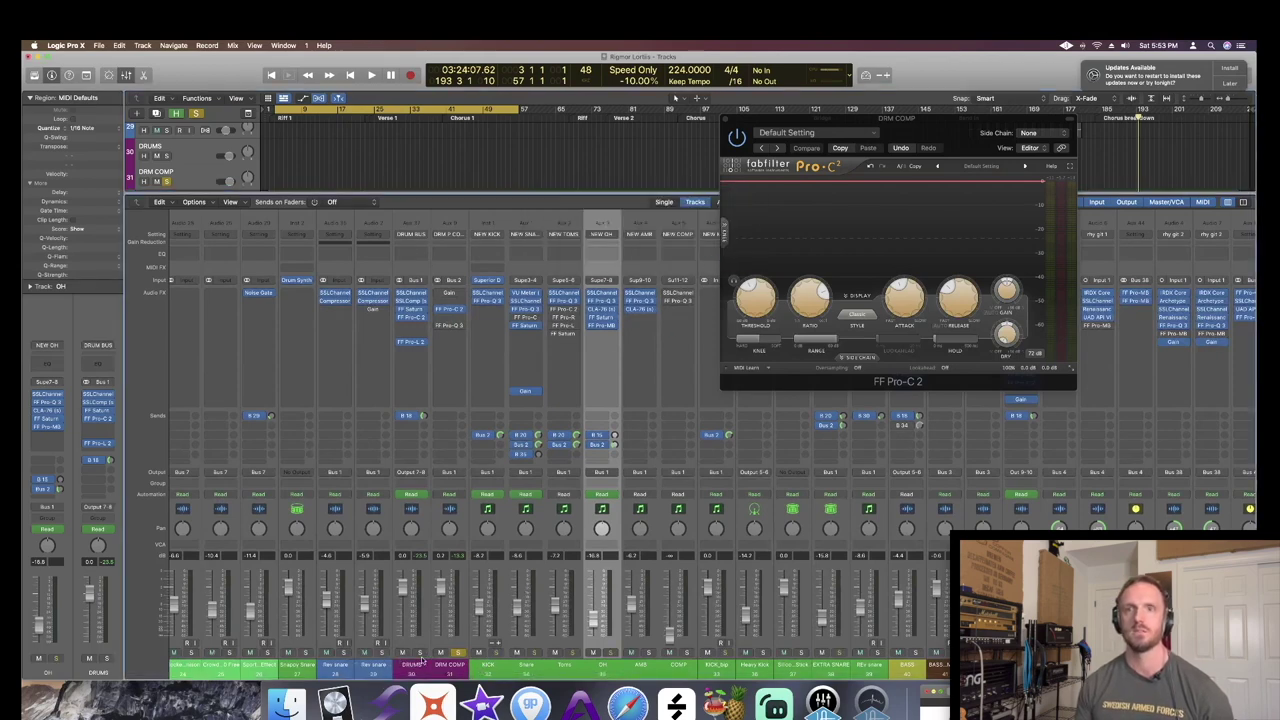
- Solo the DRUMS bus in place of DRM COMP and play the cycled section, comparing it with DRM COMP muted and unmuted
click(420, 652)
click(438, 652)
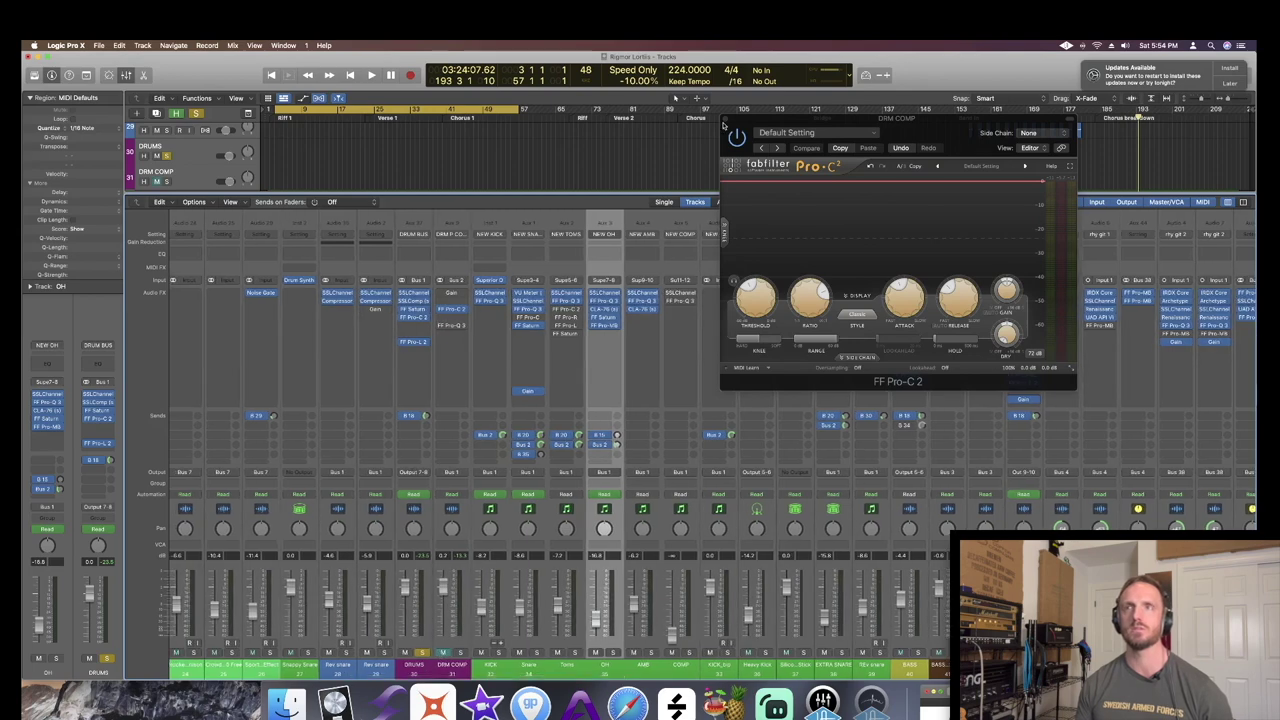
click(727, 117)
key(space)
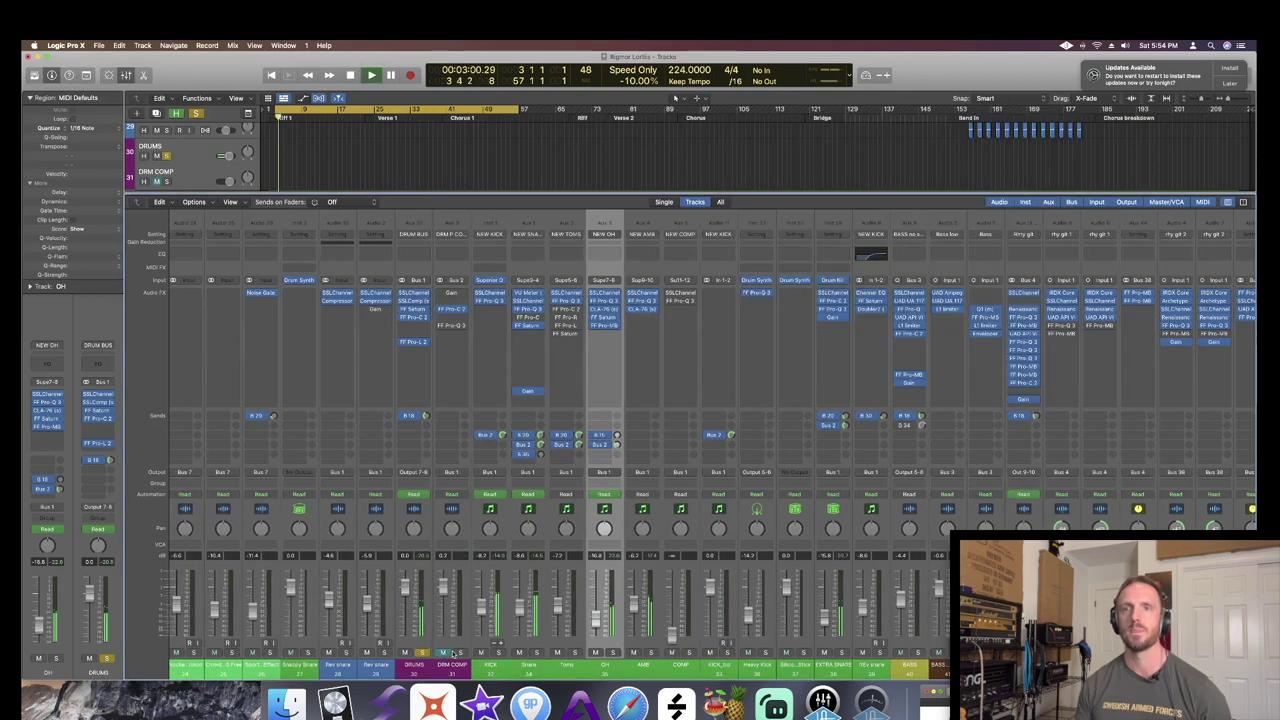
click(443, 652)
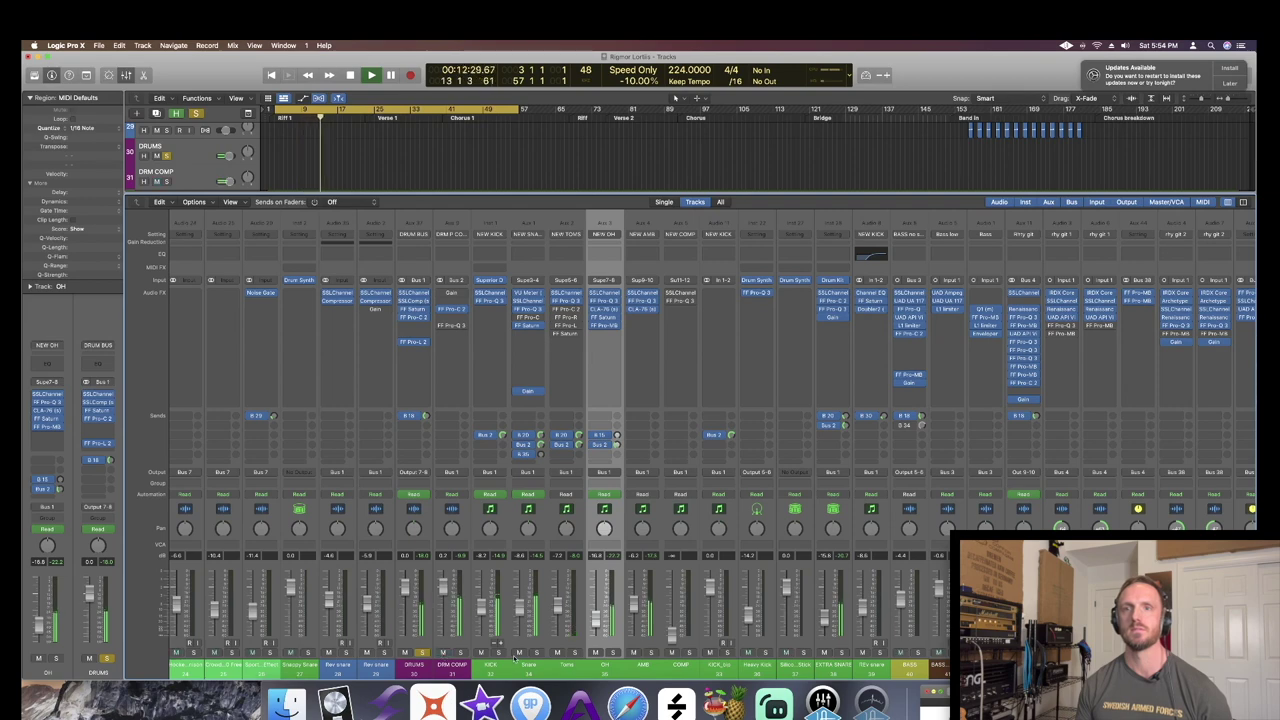
key(space)
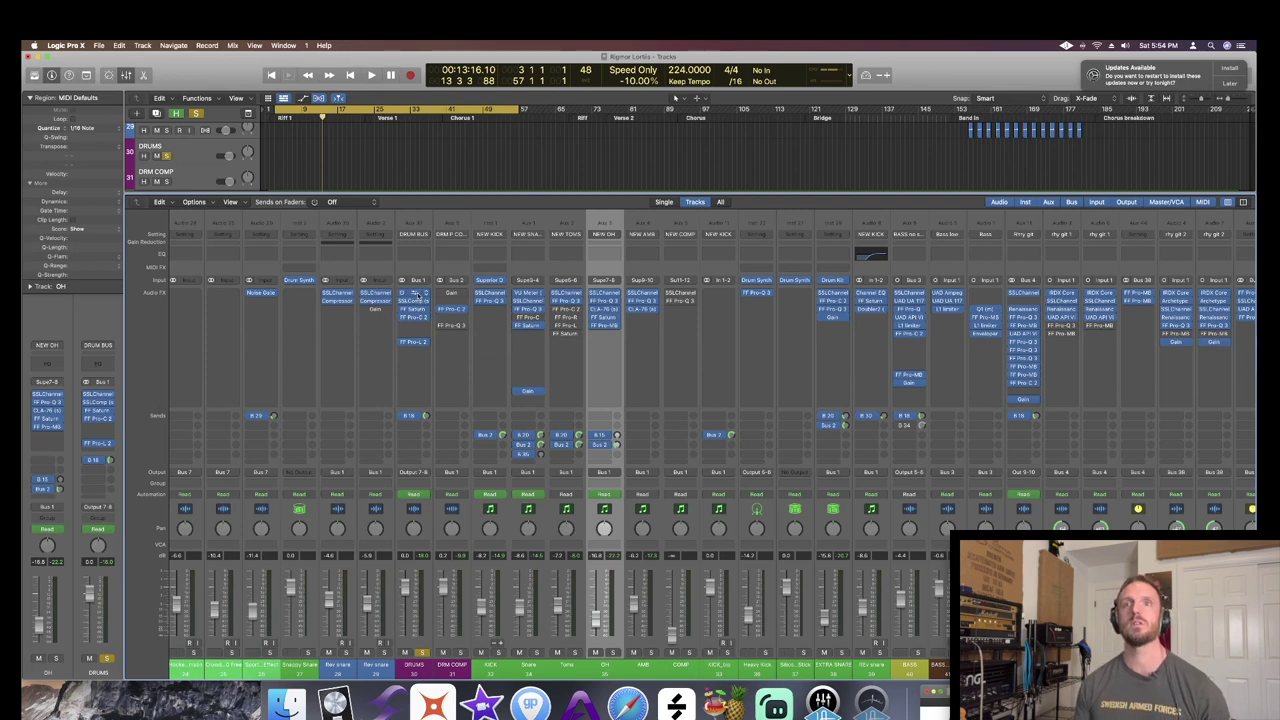
- Open the DRUMS bus's SSLChannel, examine its settings while playing the soloed drums, and close the plugin
click(416, 297)
key(space)
drag(490, 172, 776, 166)
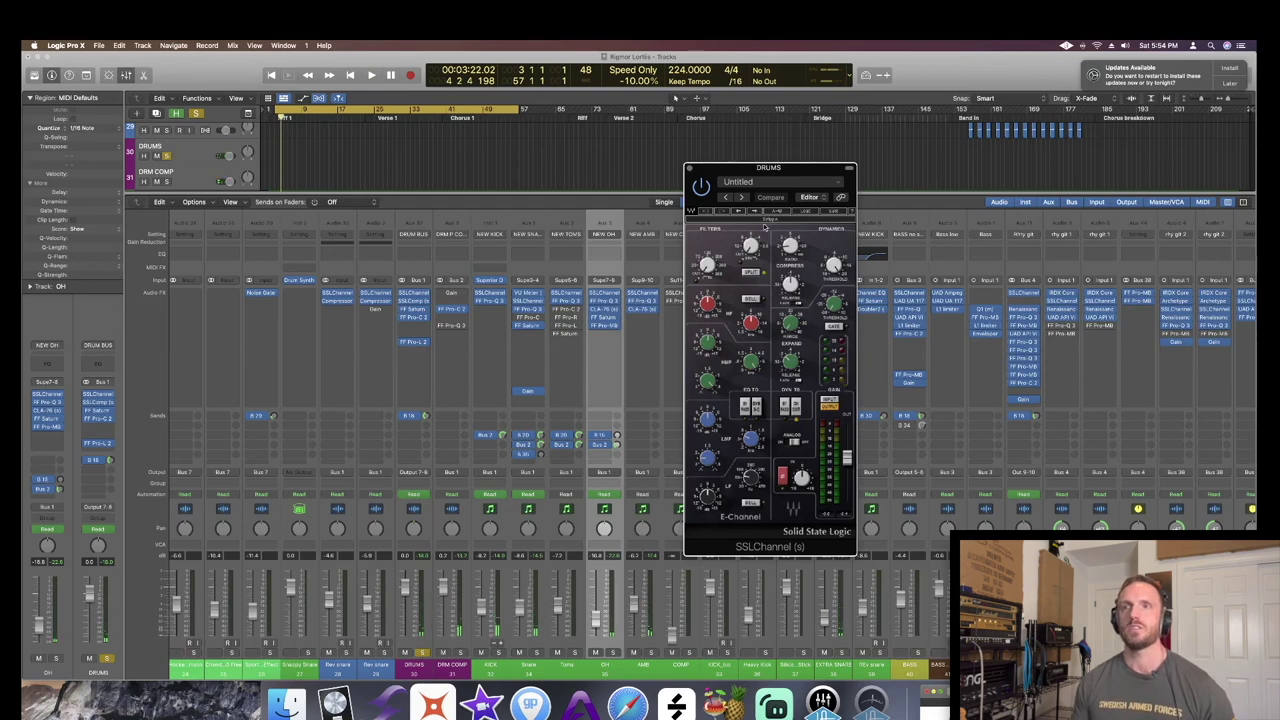
click(690, 169)
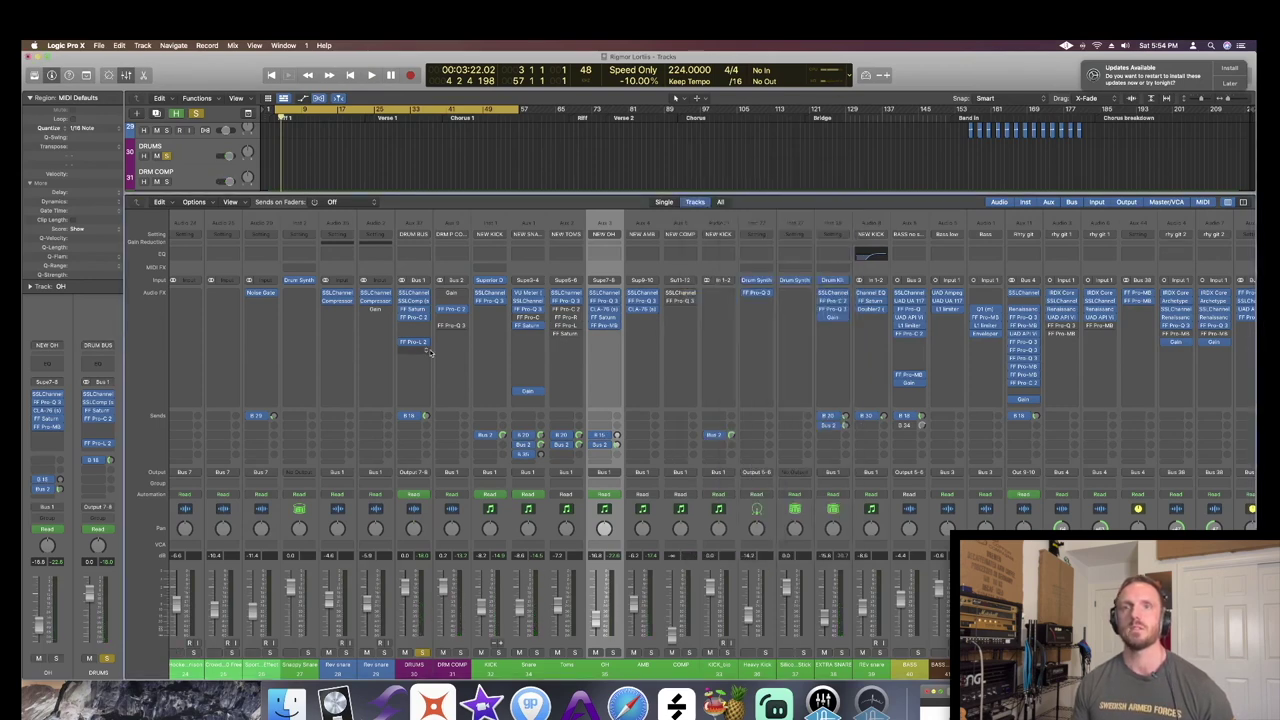
- Open the DRUMS bus's SSLComp, examine its threshold and compression meter while playing the soloed drums, and close the plugin
click(413, 300)
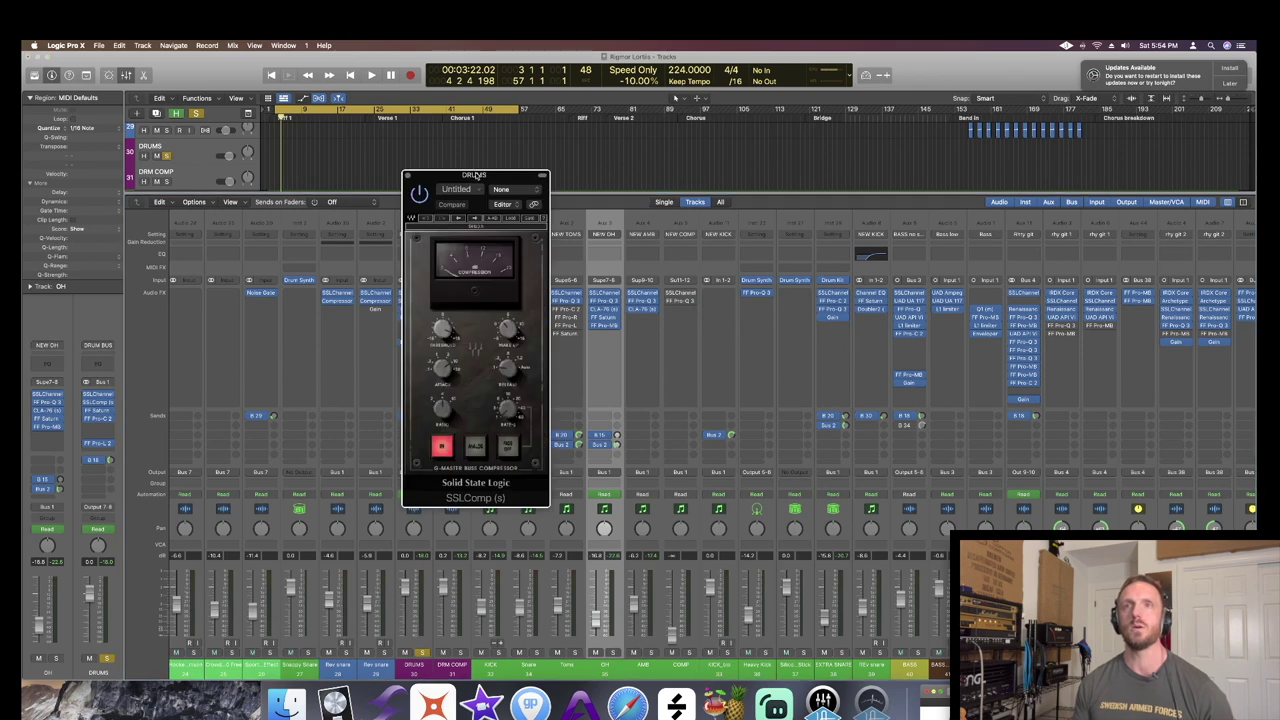
drag(476, 175, 800, 170)
key(space)
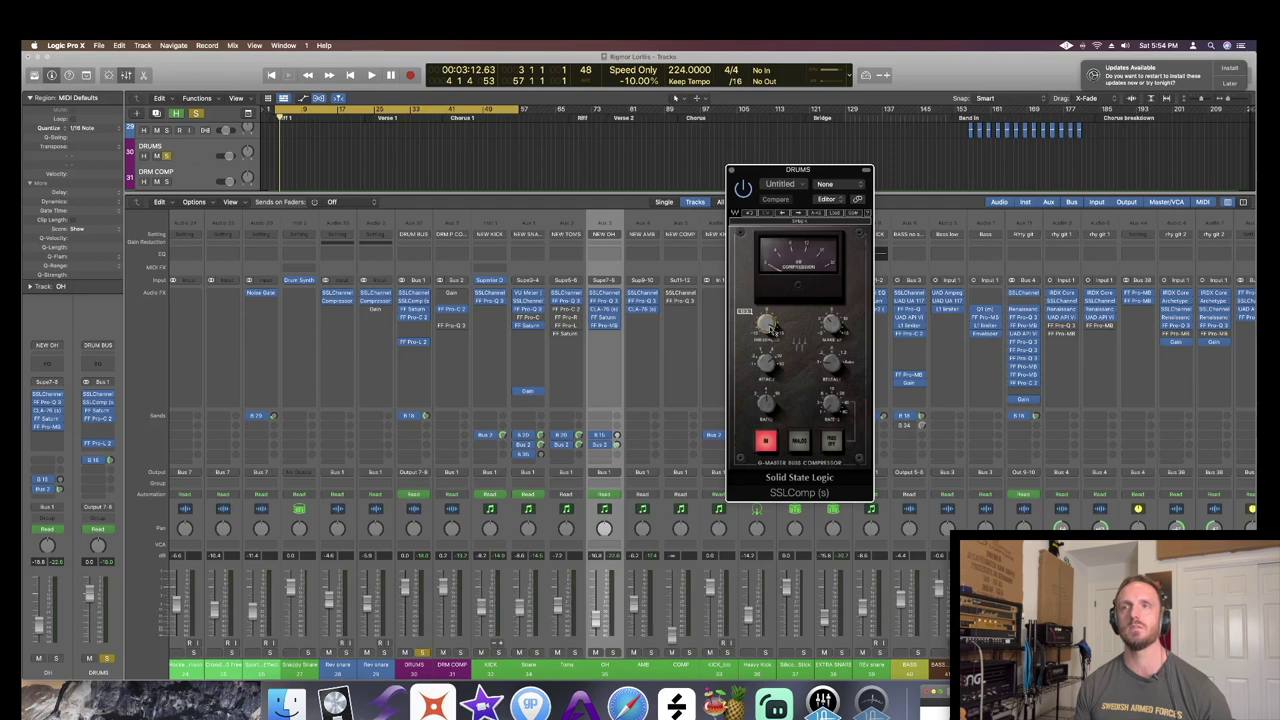
key(space)
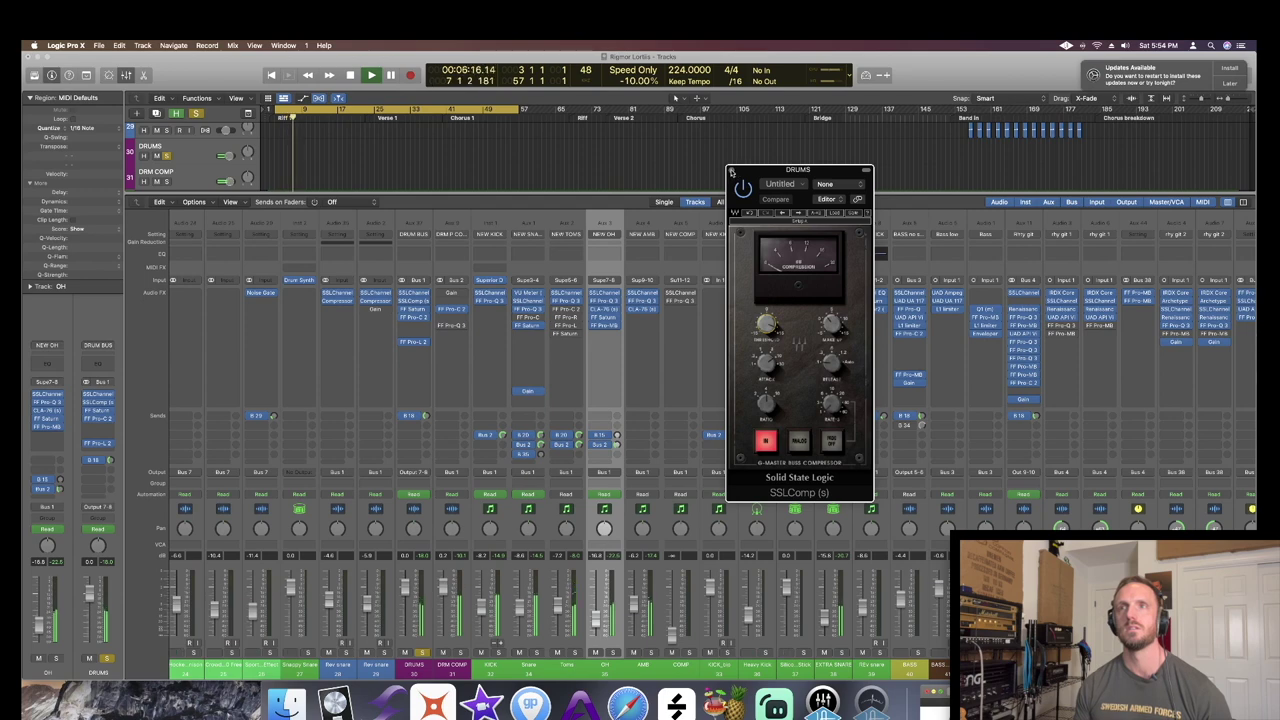
key(space)
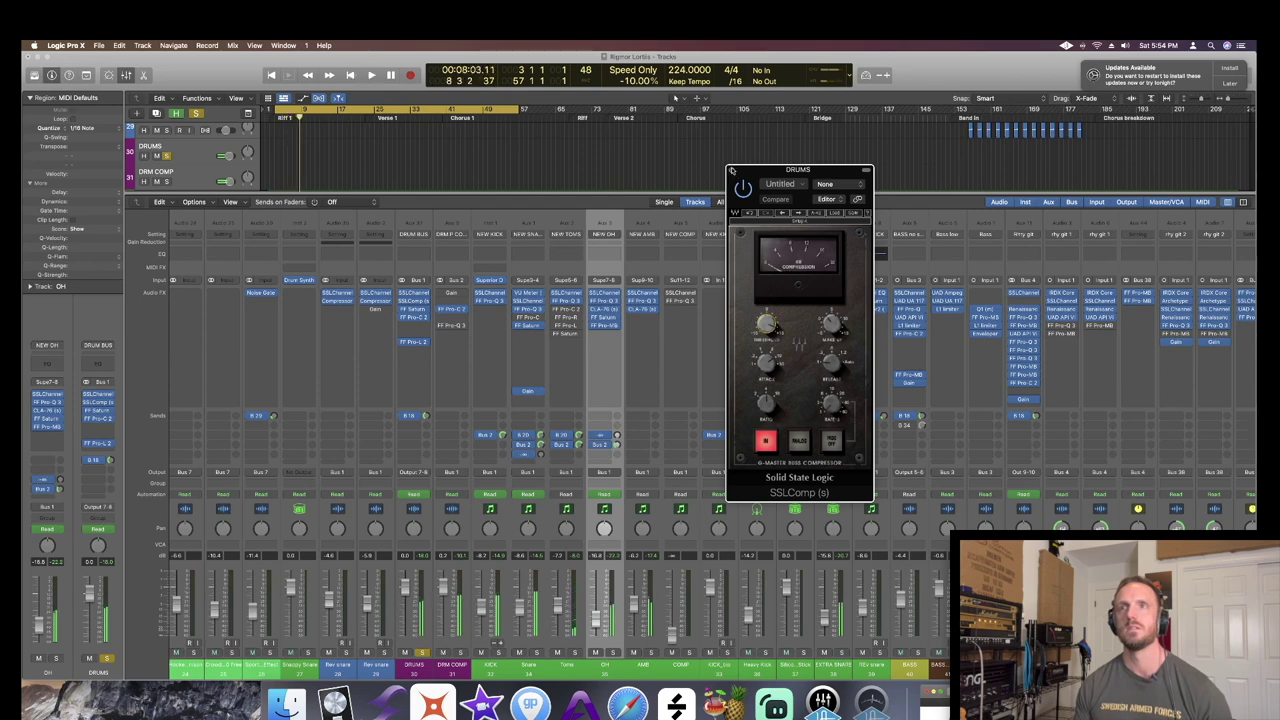
click(731, 170)
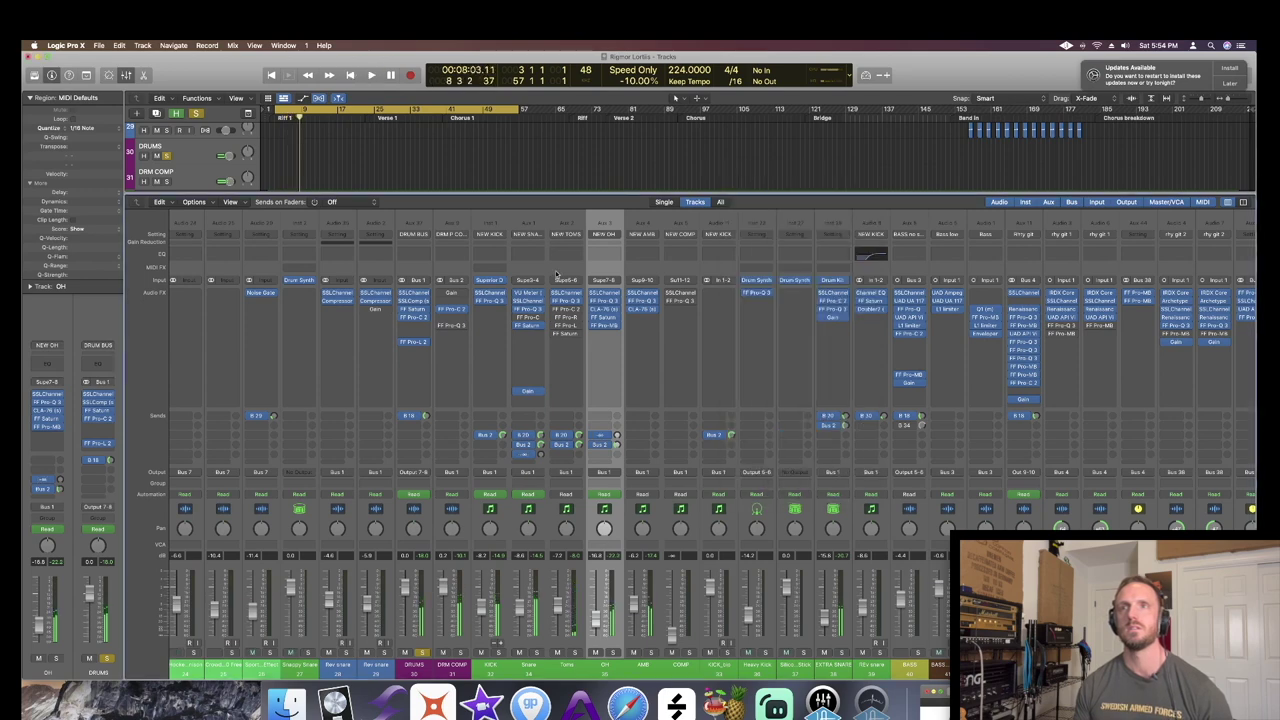
- Open the DRUMS bus's FF Saturn 2, examine its mix and drive settings while auditioning the drums, and close the plugin
click(413, 315)
key(space)
key(space)
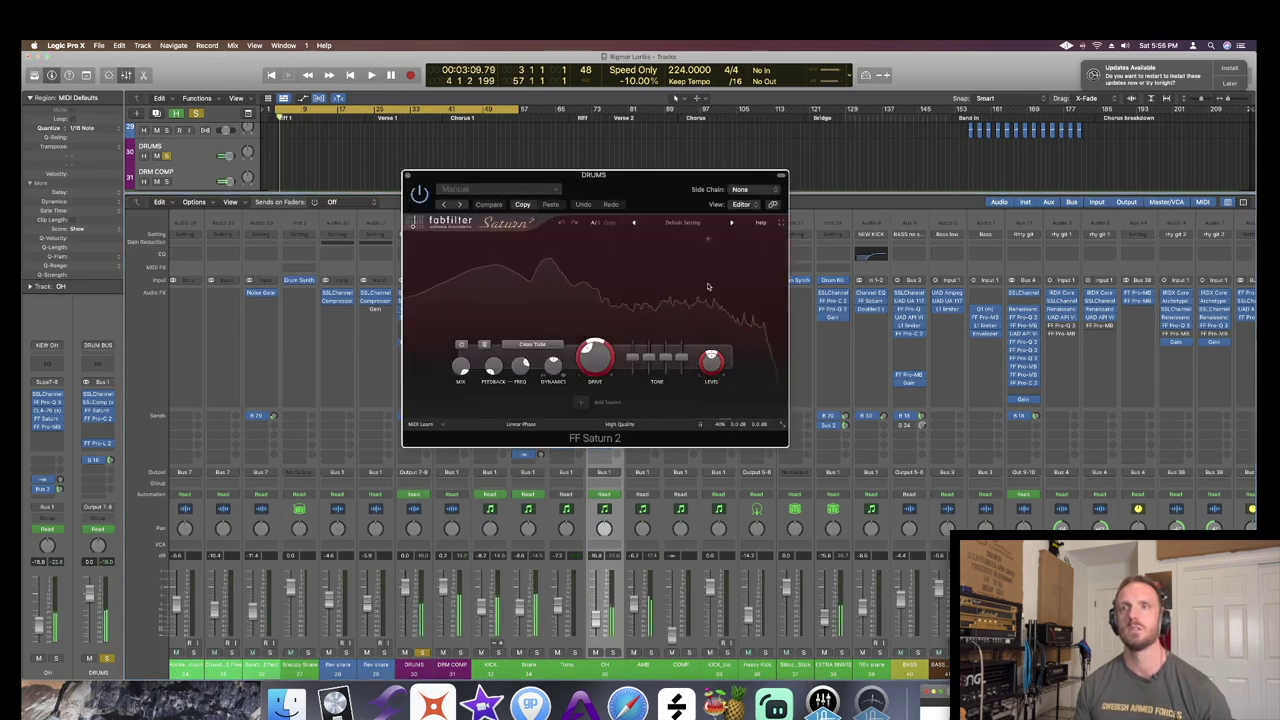
mouse_move(721, 428)
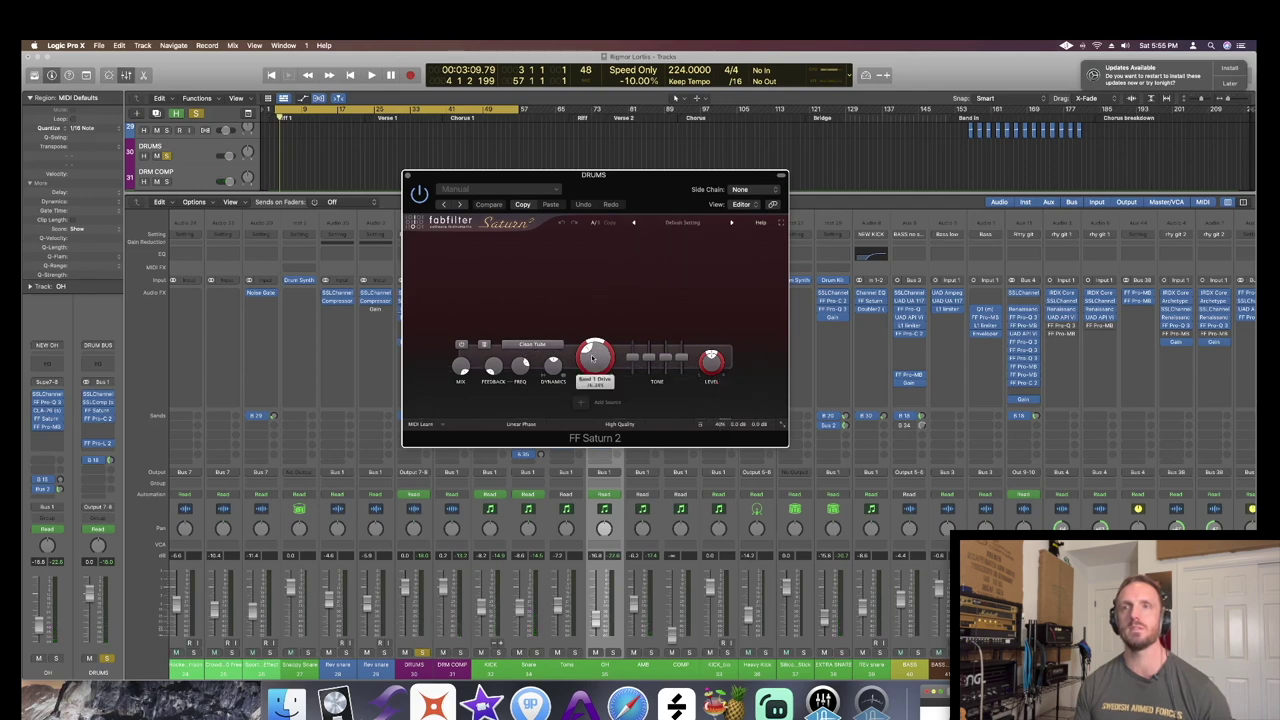
click(407, 176)
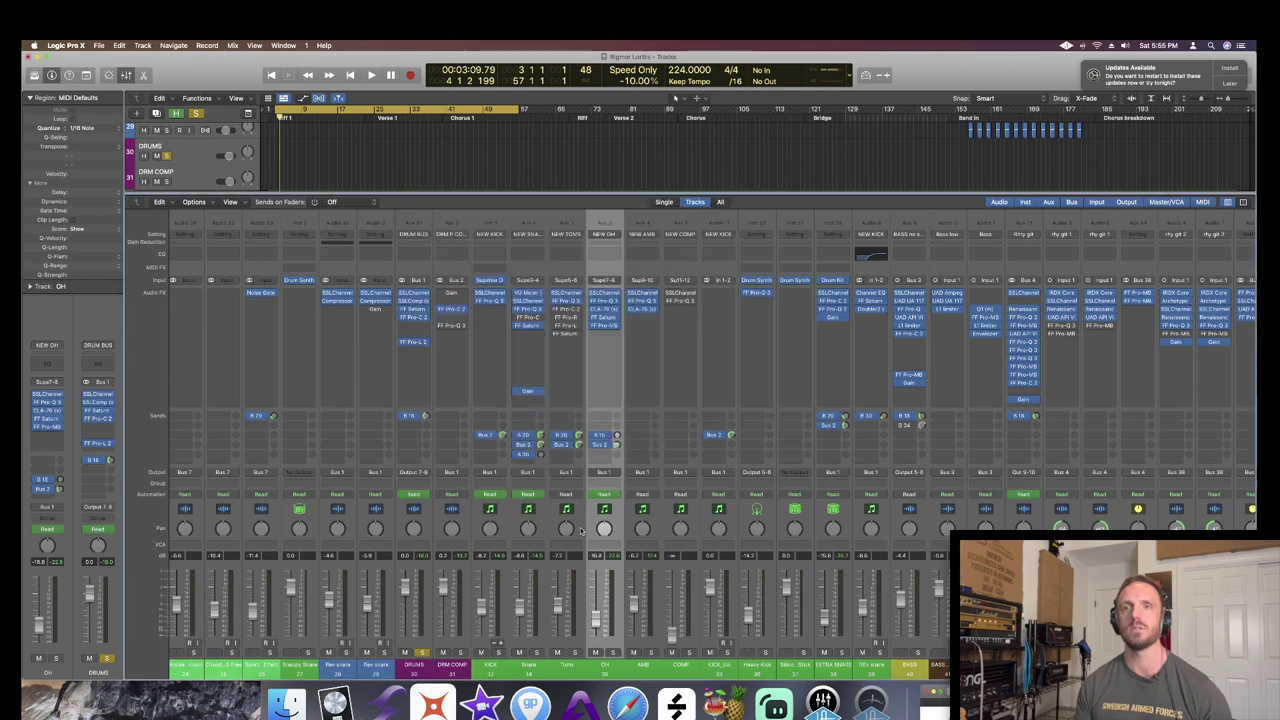
- Open the DRUMS bus's FF Pro-C 2, play the soloed drums, and examine its threshold, ratio, attack, release and dry gain settings
click(413, 322)
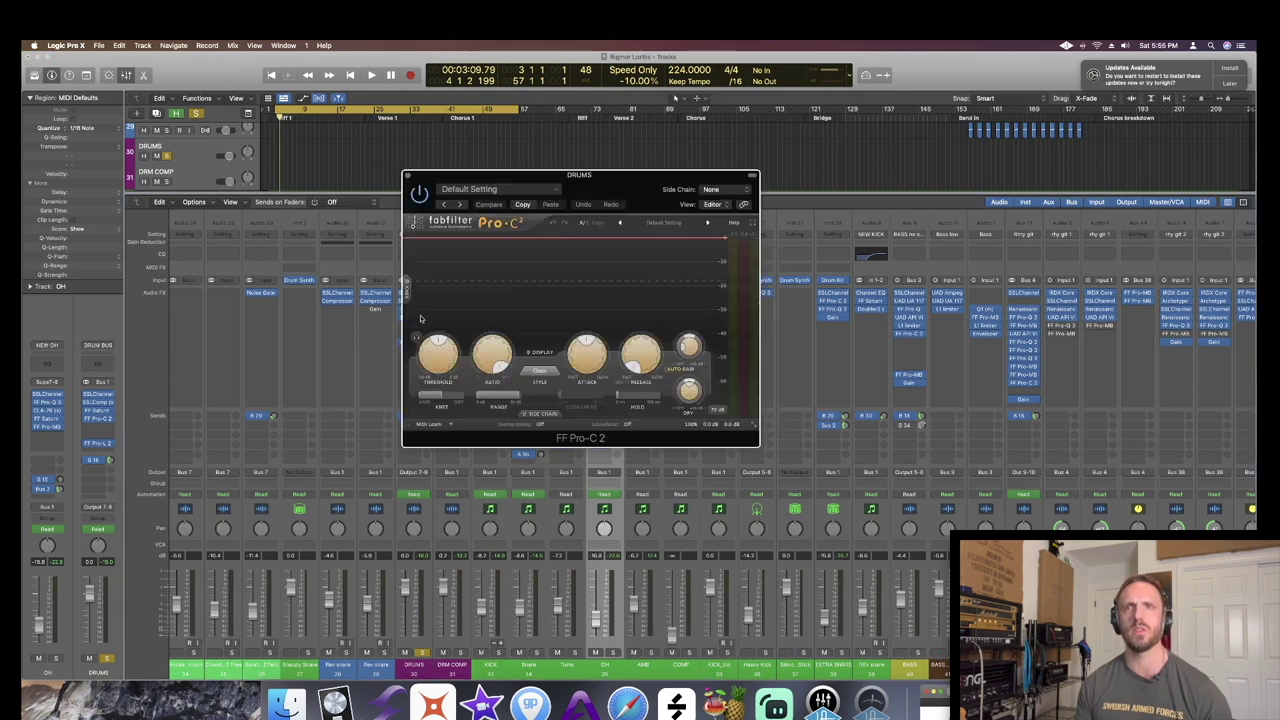
drag(563, 178, 685, 168)
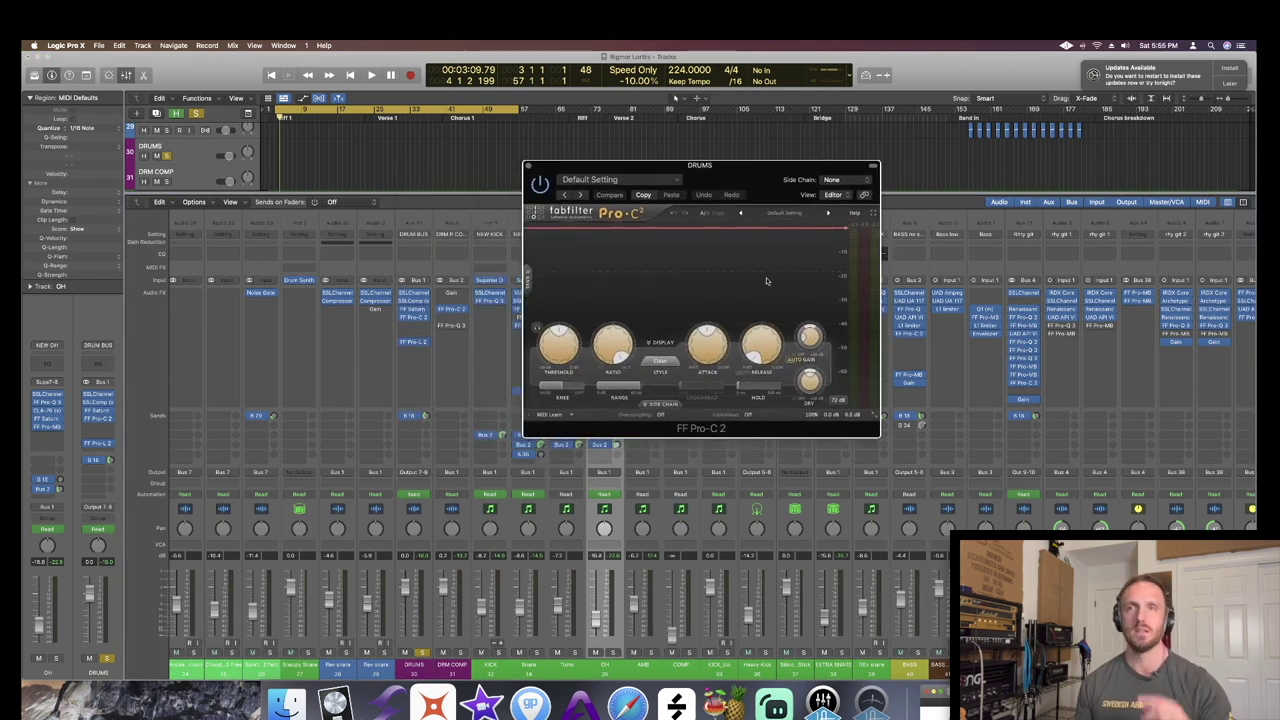
key(space)
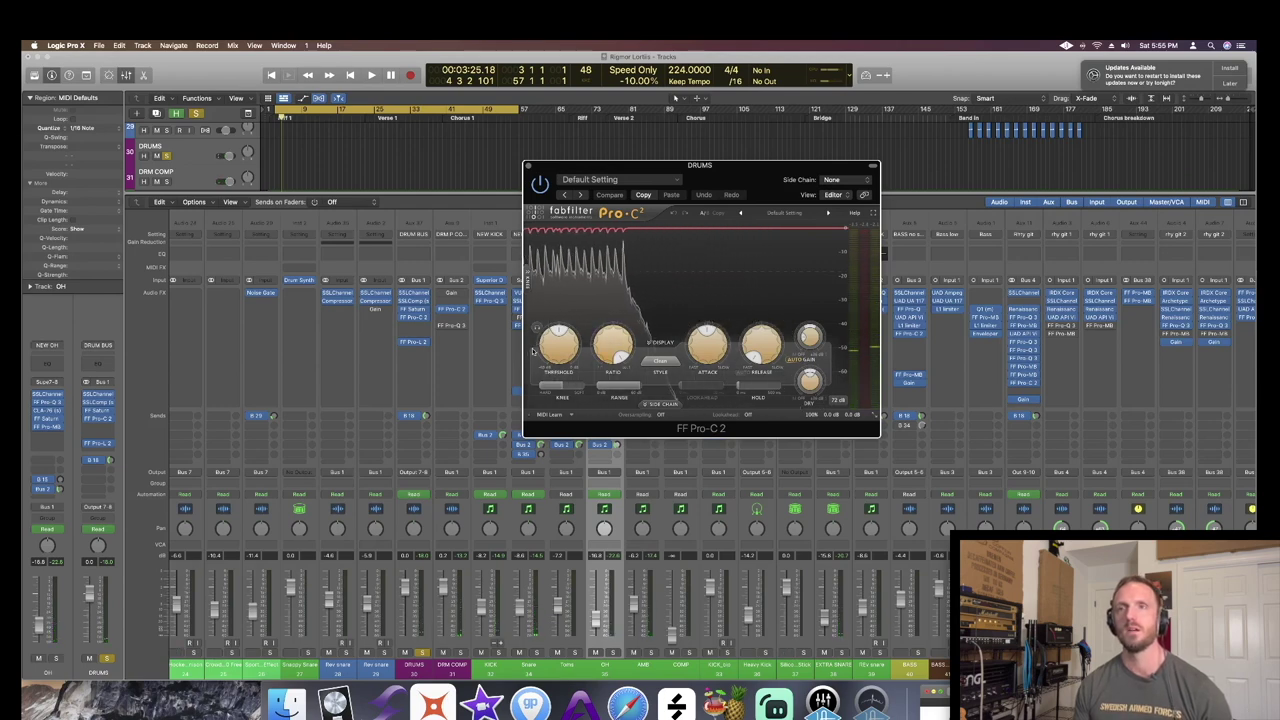
mouse_move(564, 340)
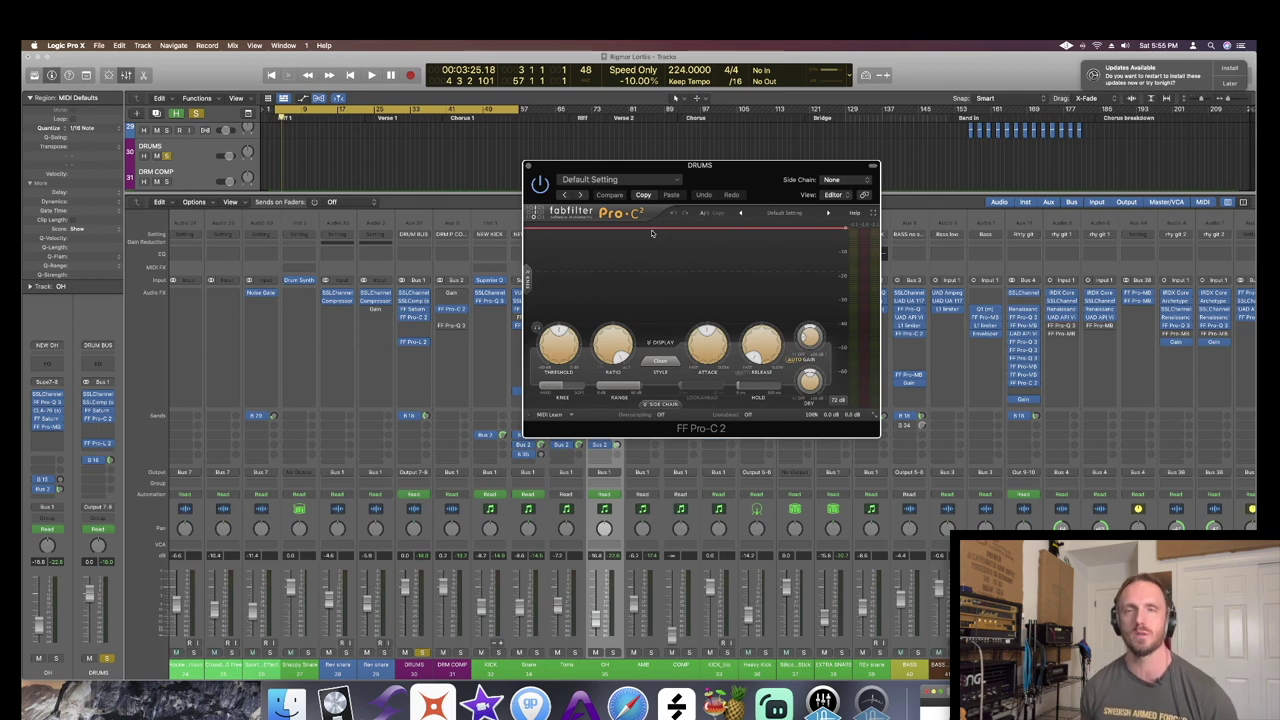
mouse_move(815, 390)
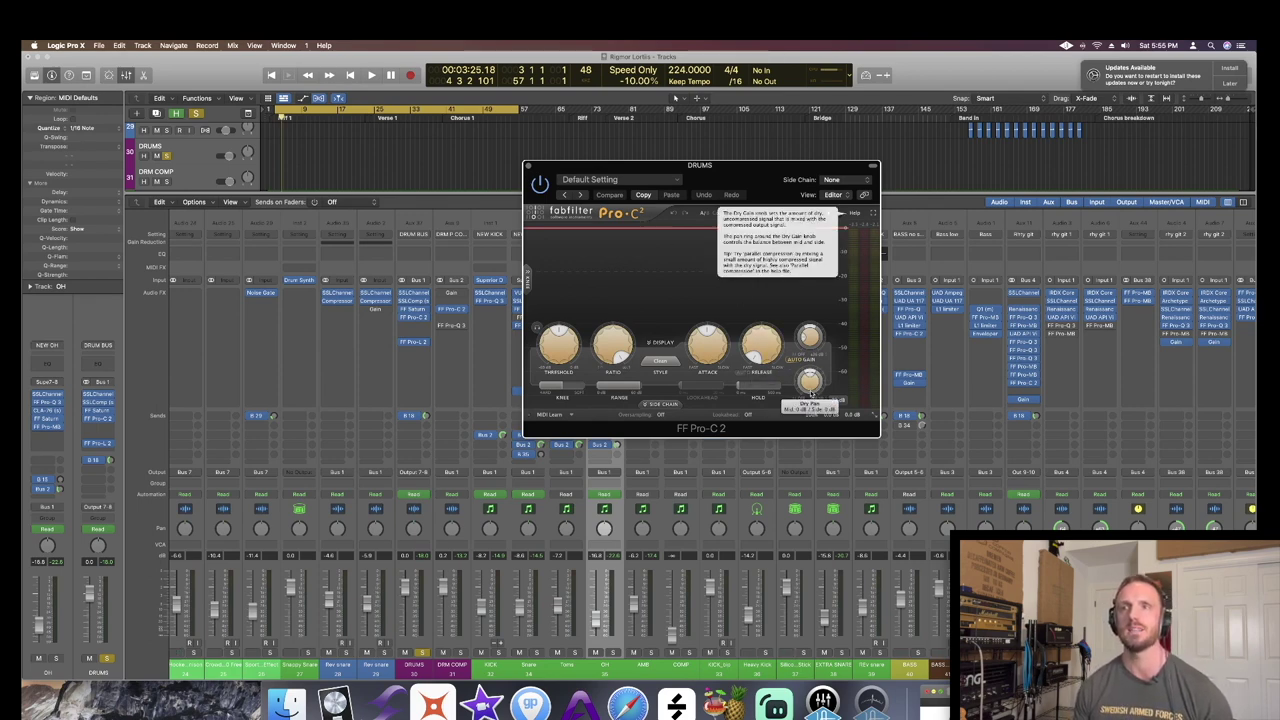
mouse_move(808, 341)
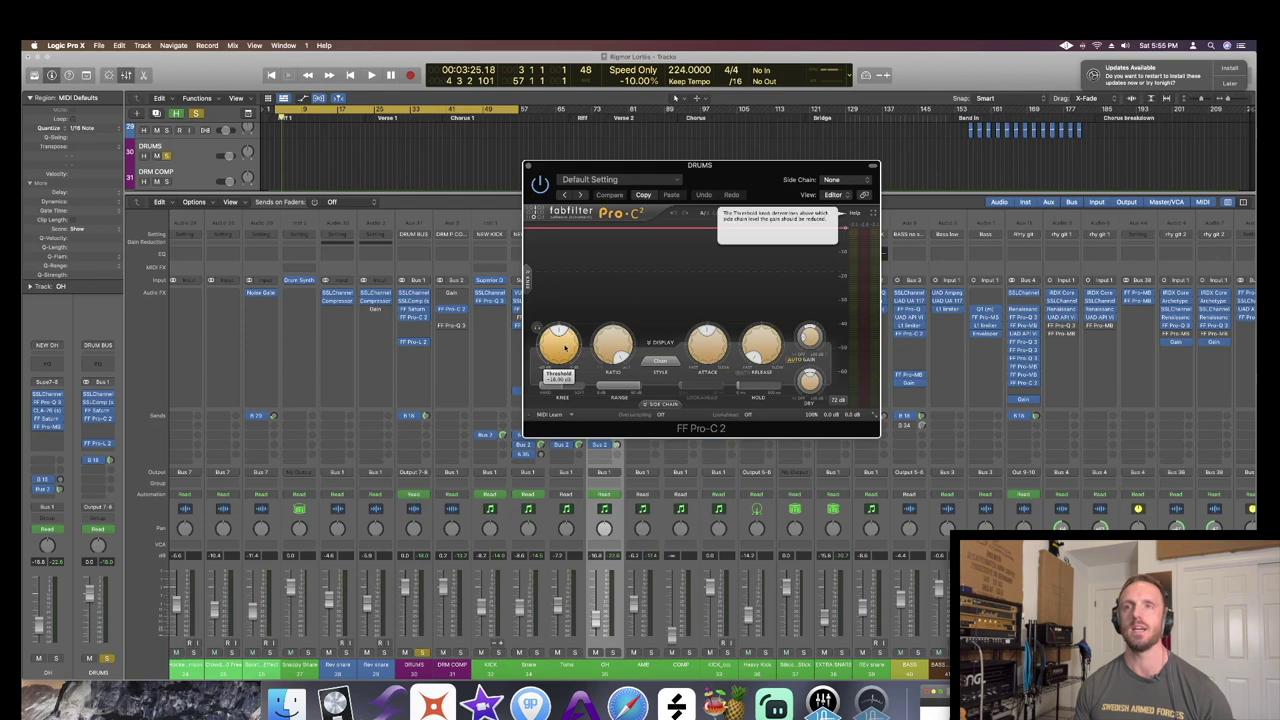
mouse_move(710, 350)
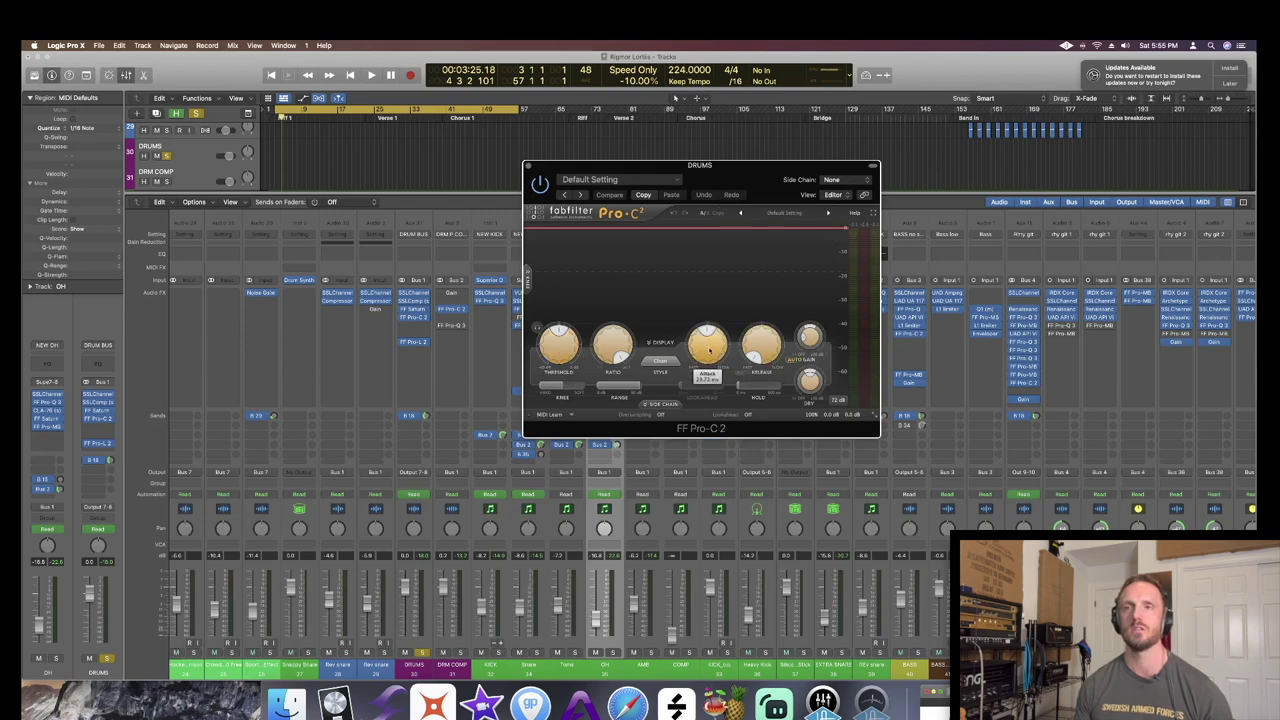
mouse_move(761, 347)
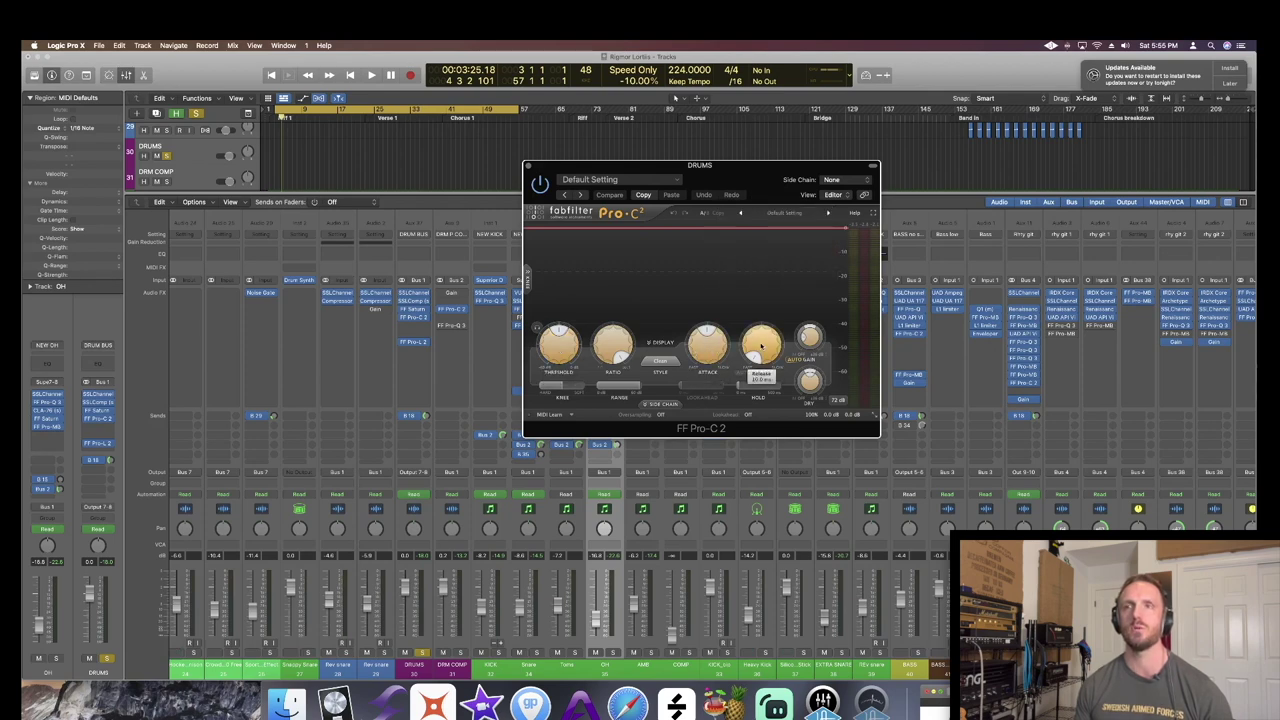
mouse_move(610, 346)
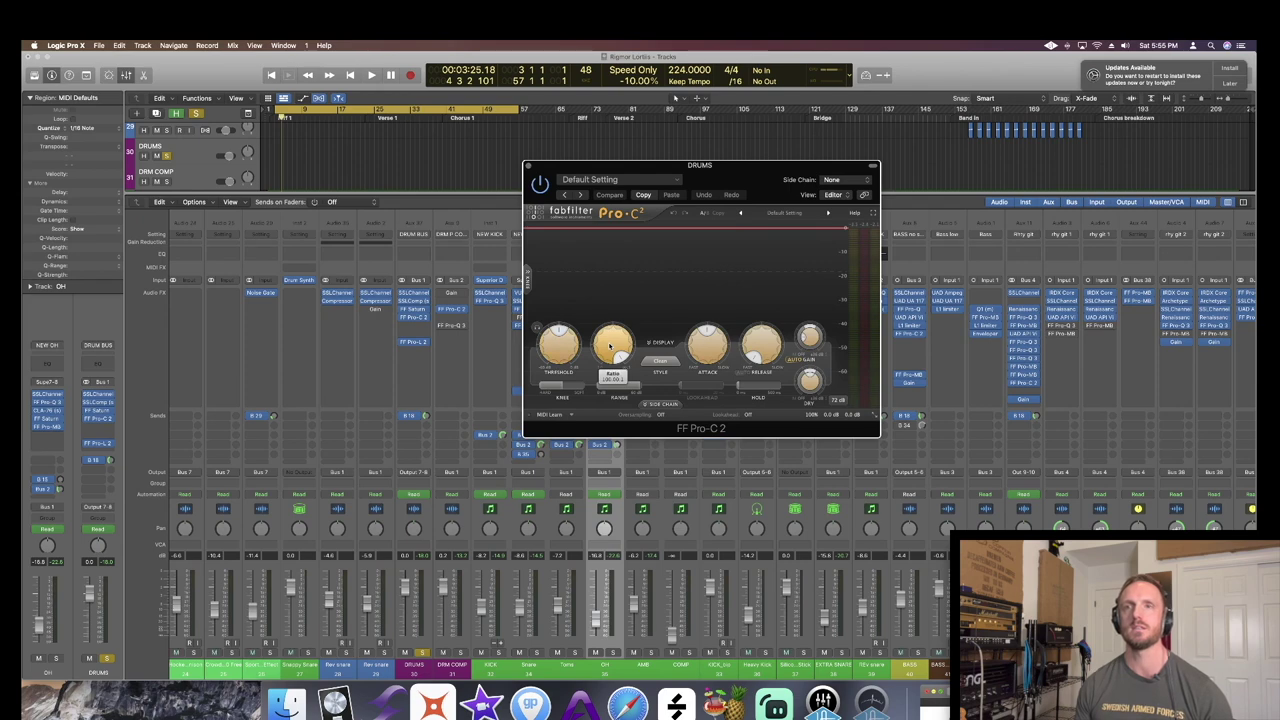
- Replay the soloed drums while watching the Pro-C 2 gain reduction display, and close the plugin
key(space)
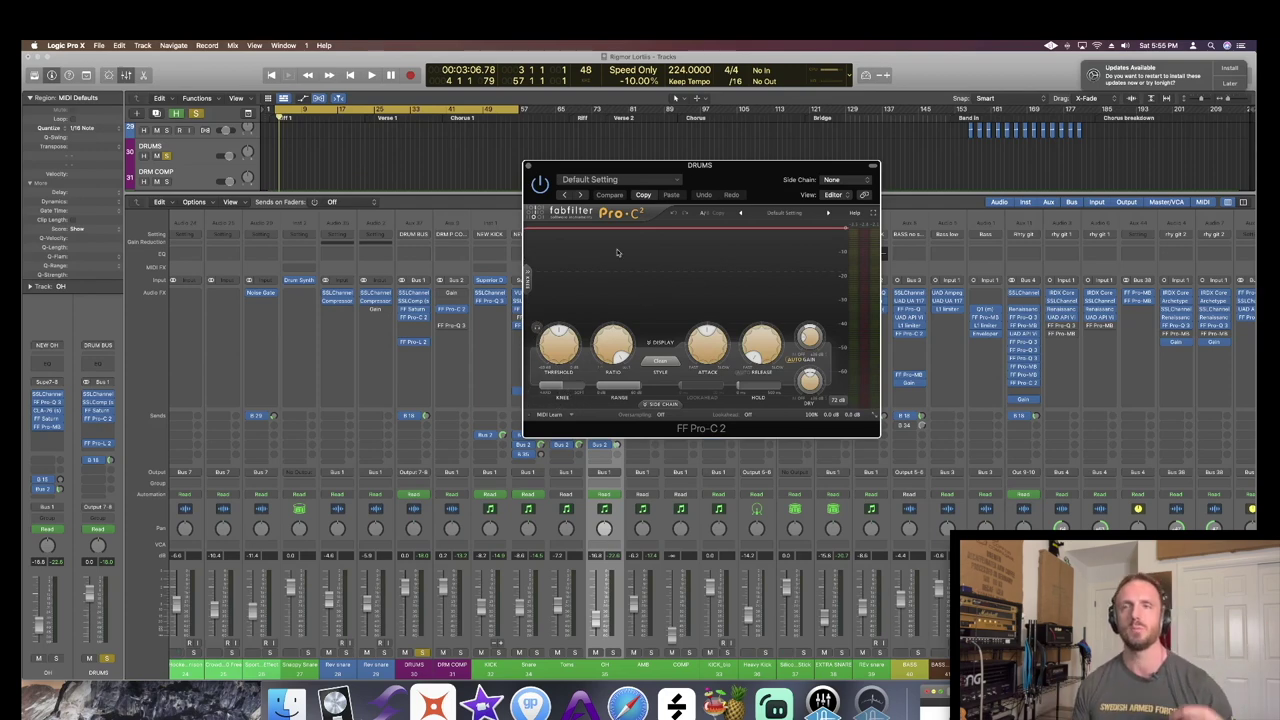
key(space)
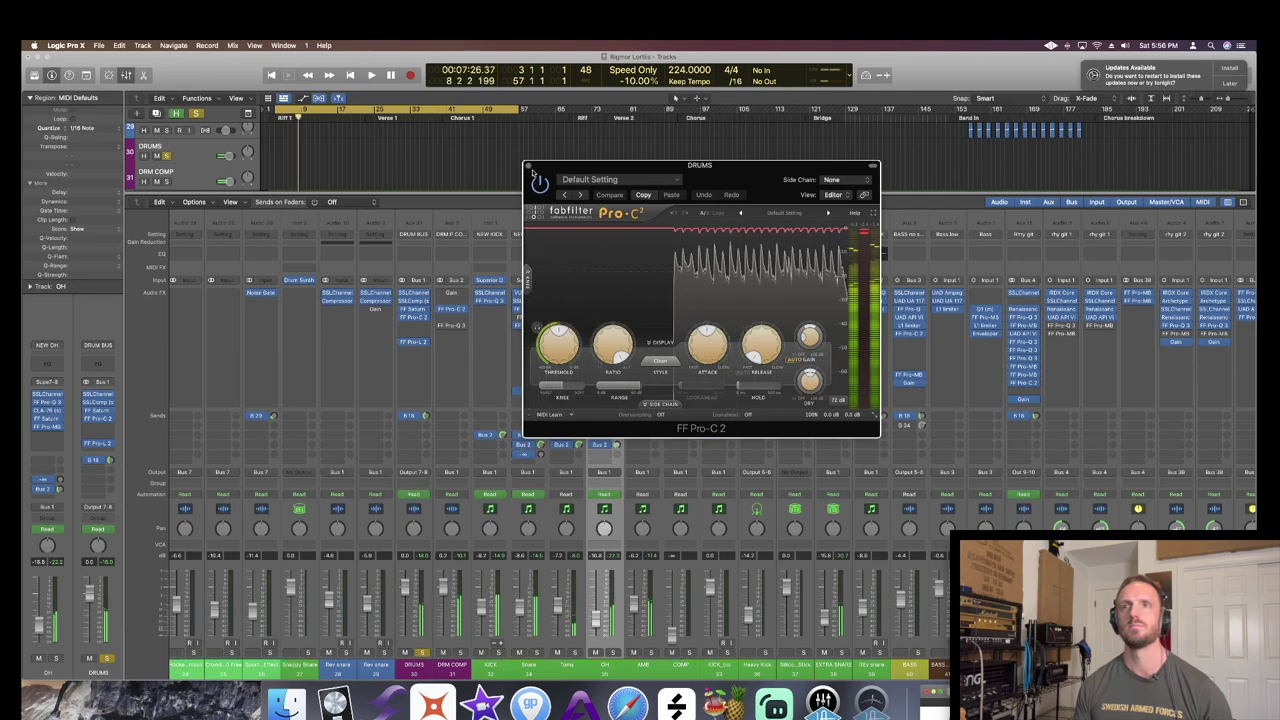
key(space)
click(528, 166)
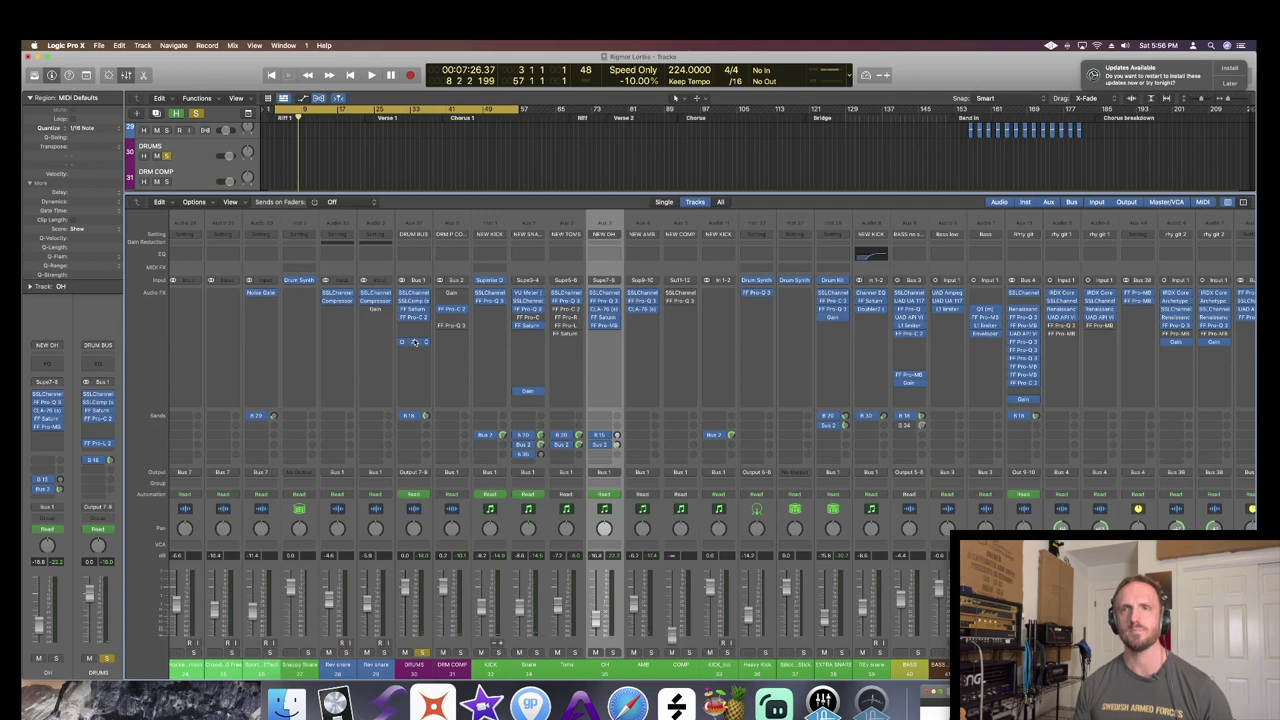
- Open the FF Pro-L 2 limiter on the DRUMS bus and audition the soloed drums through it
click(415, 342)
key(space)
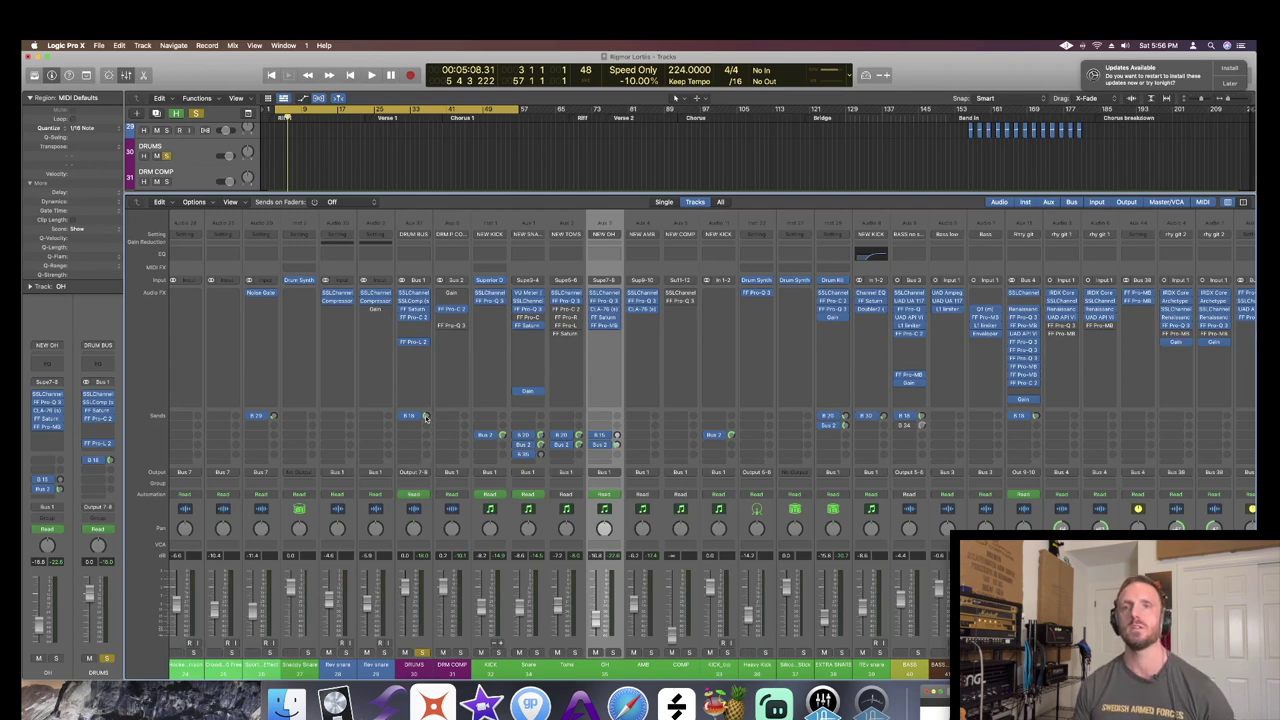
- Open the Channel EQ and ValhallaRoom on the ROOM bus fed by DRUMS, examine them side by side, and close both
click(434, 518)
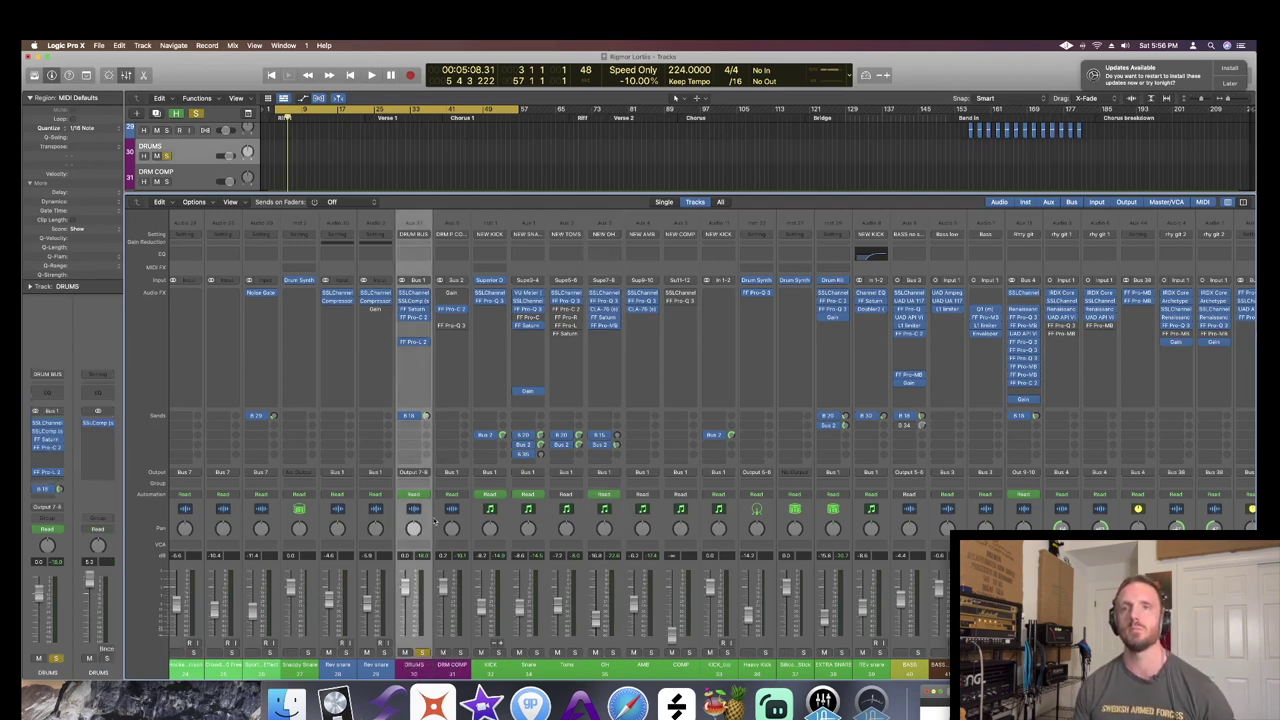
click(424, 416)
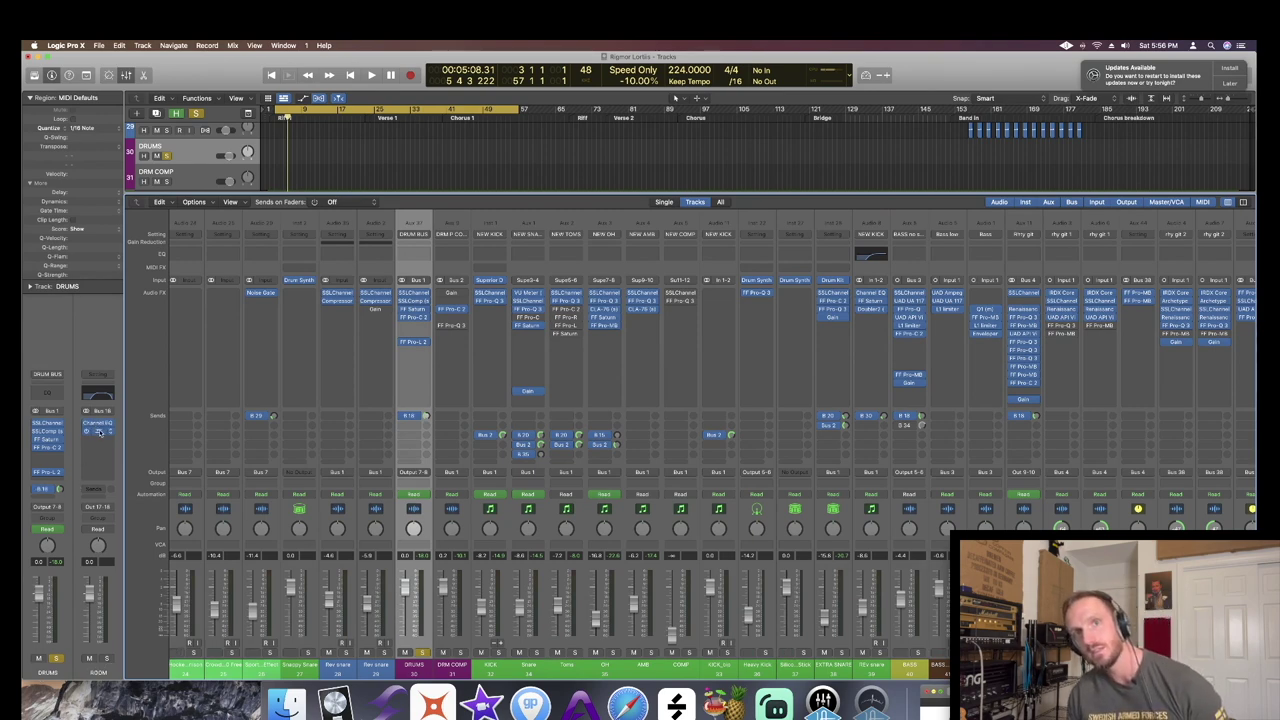
click(98, 423)
click(98, 430)
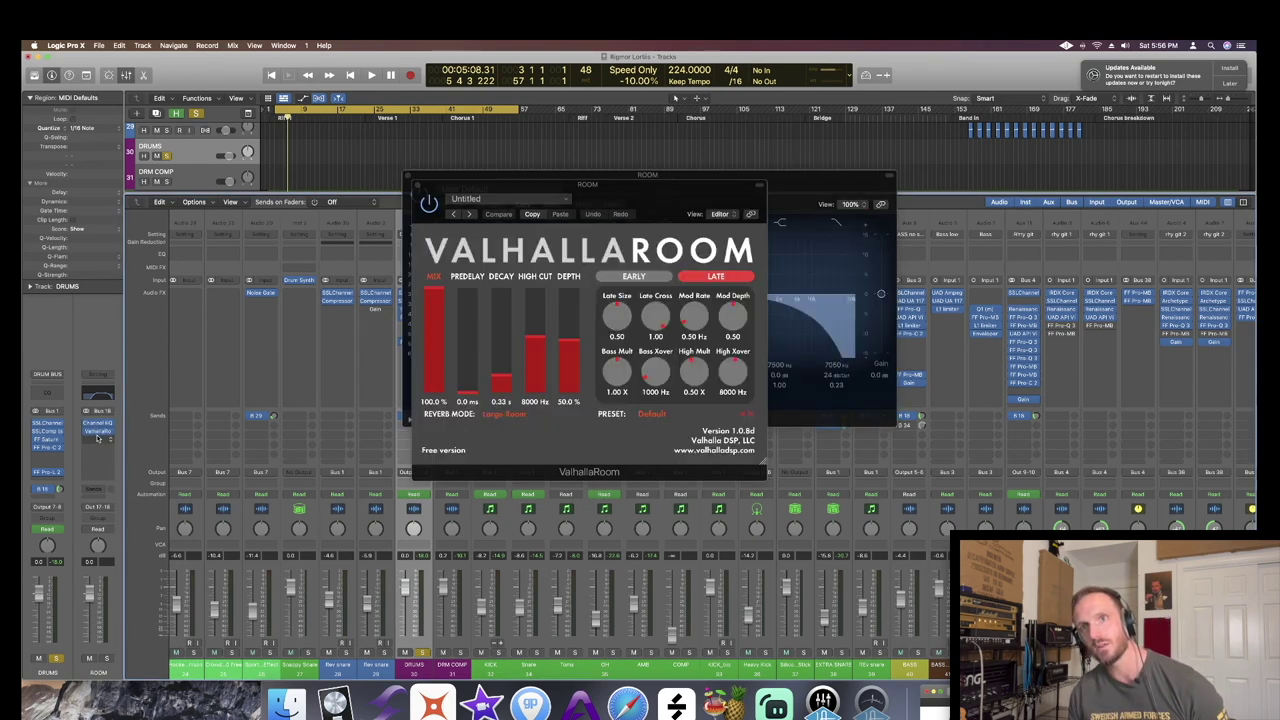
drag(640, 179, 1065, 155)
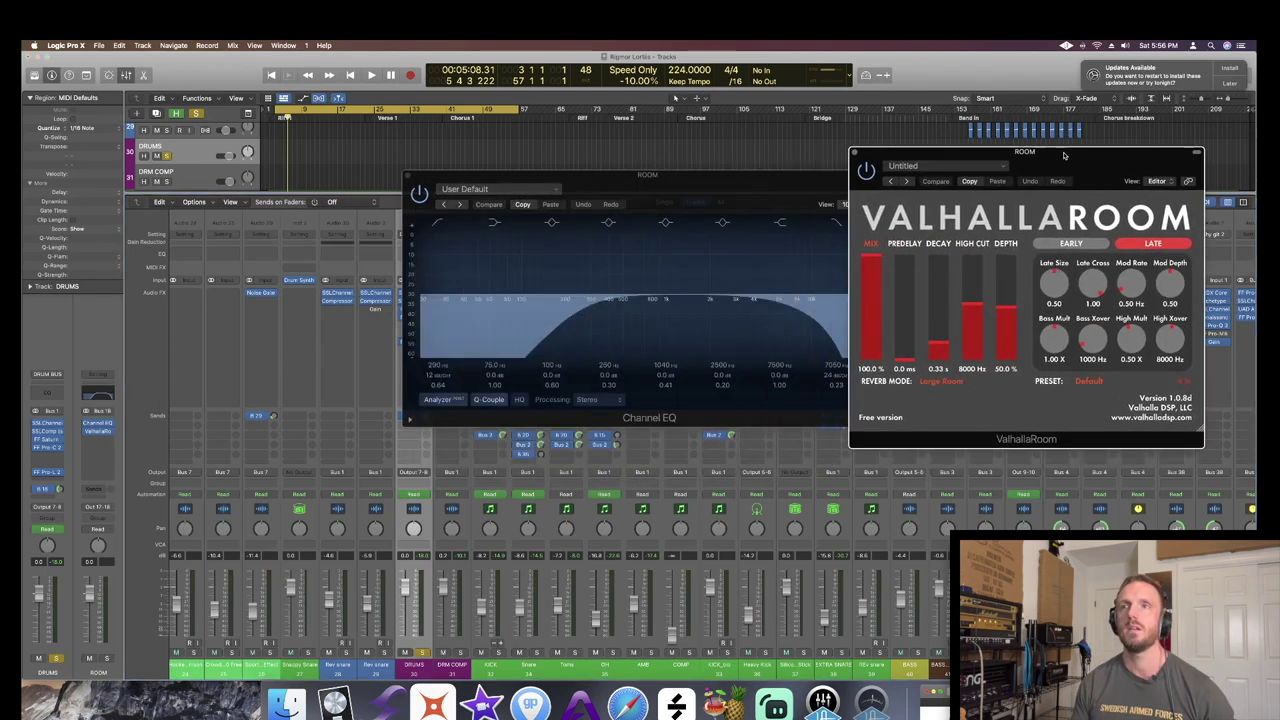
drag(745, 176, 554, 105)
drag(1024, 153, 883, 106)
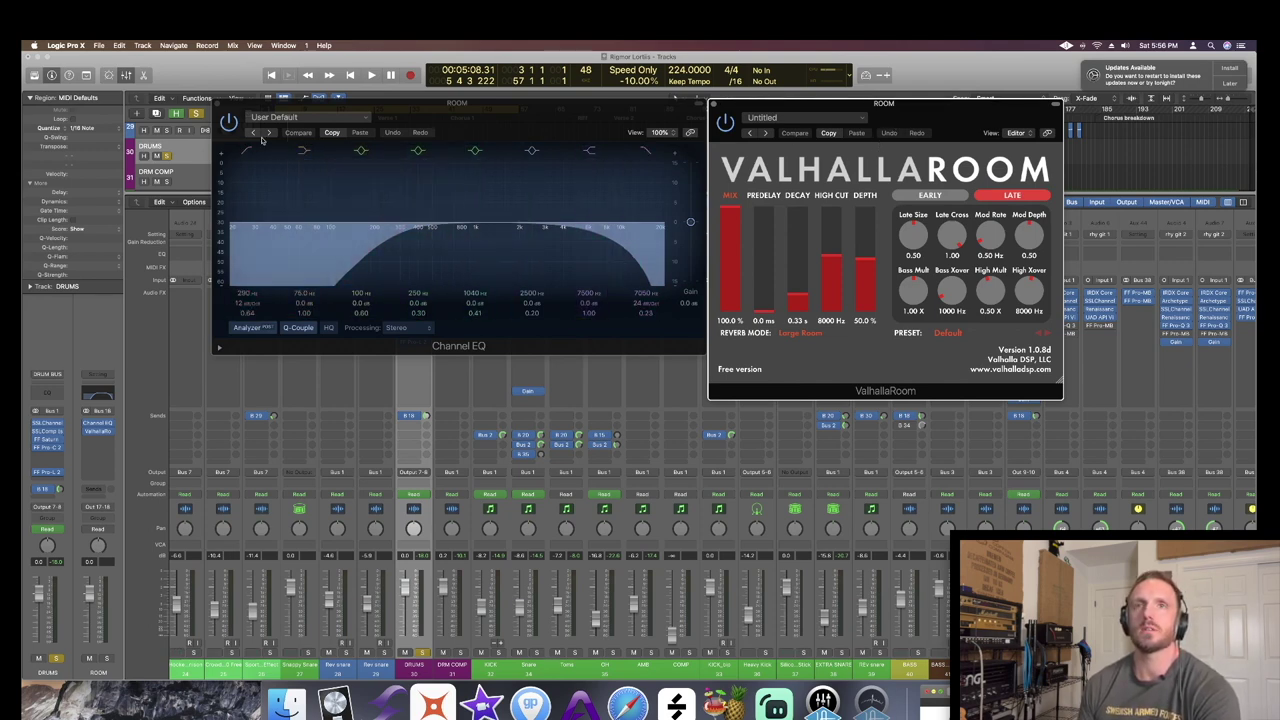
click(219, 106)
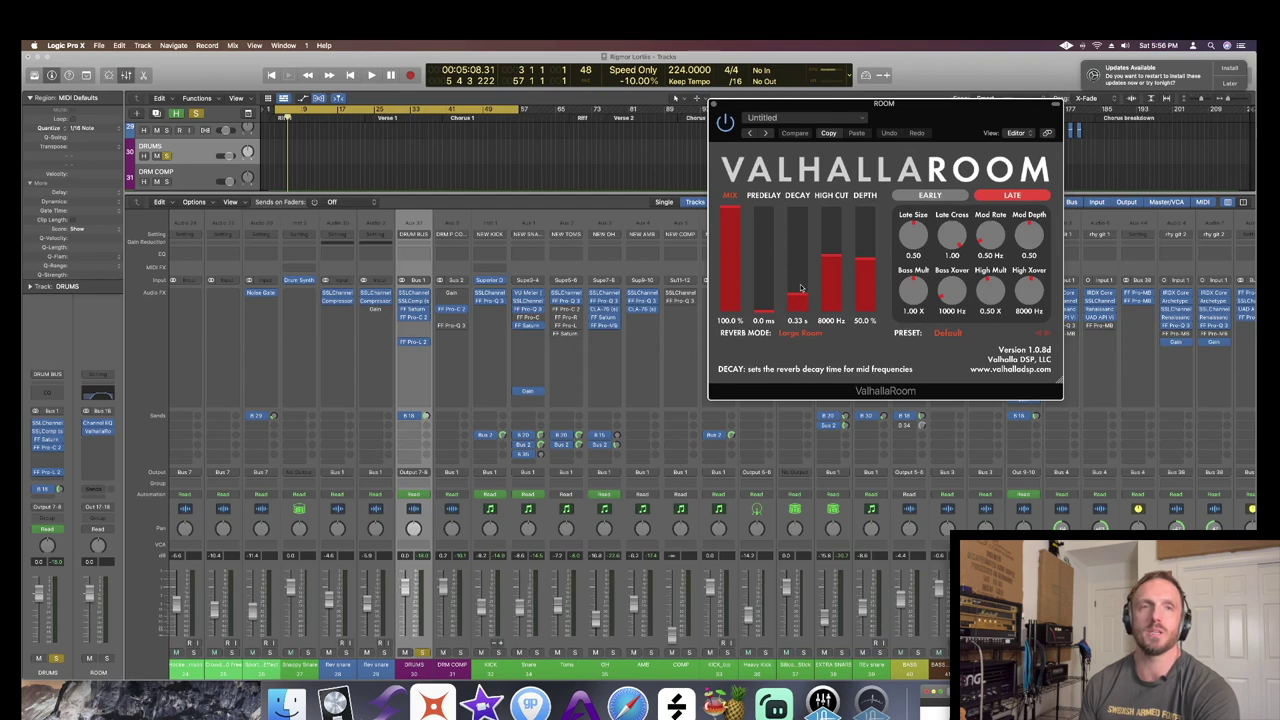
click(716, 107)
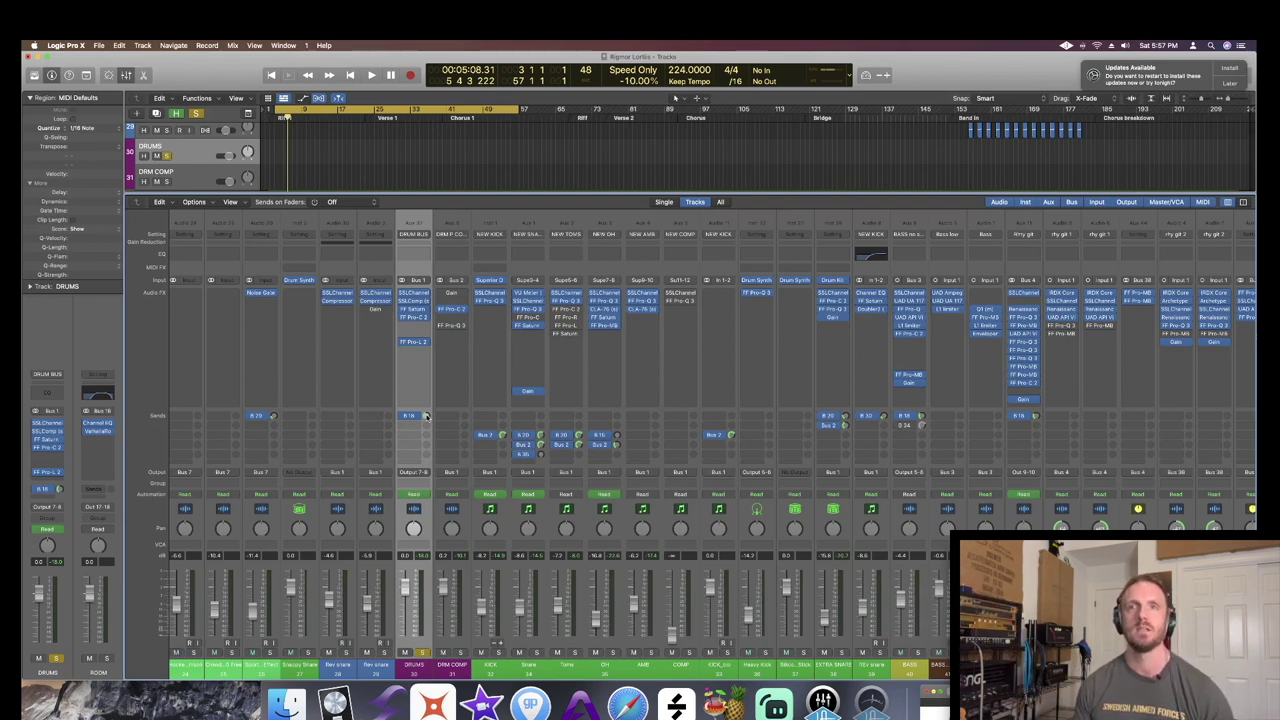
- Solo the ROOM reverb bus in place of DRUMS, play the cycled section, and clear the solo
click(107, 658)
key(space)
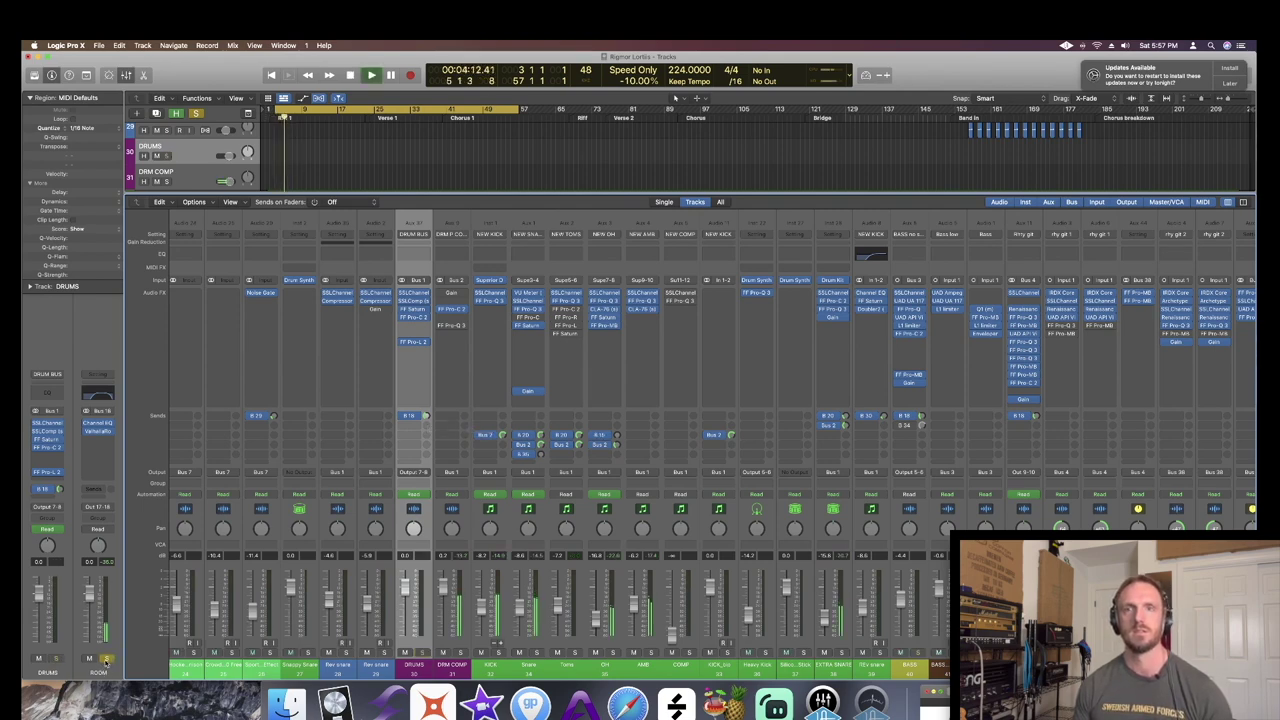
key(space)
click(107, 660)
- Hide the mixer and play the arrangement around the Bridge without cycling, bringing the extra drum tracks into view
scroll(425, 550, right, 8)
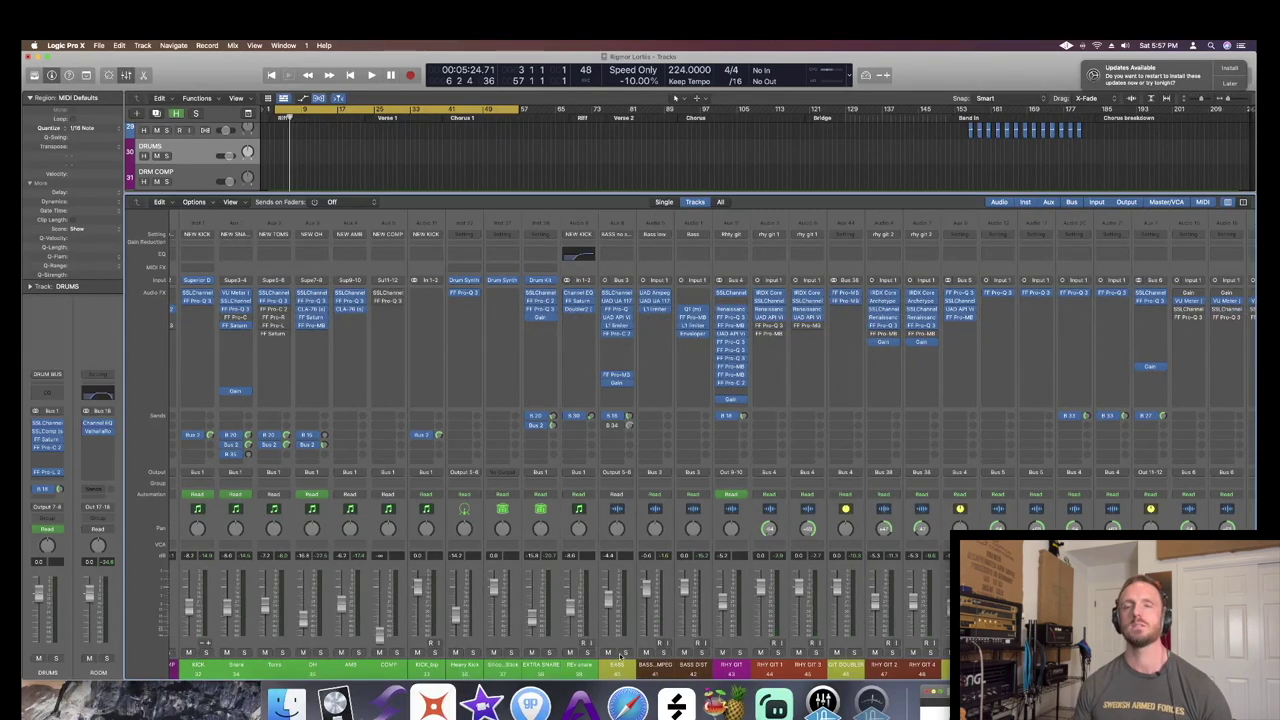
key(x)
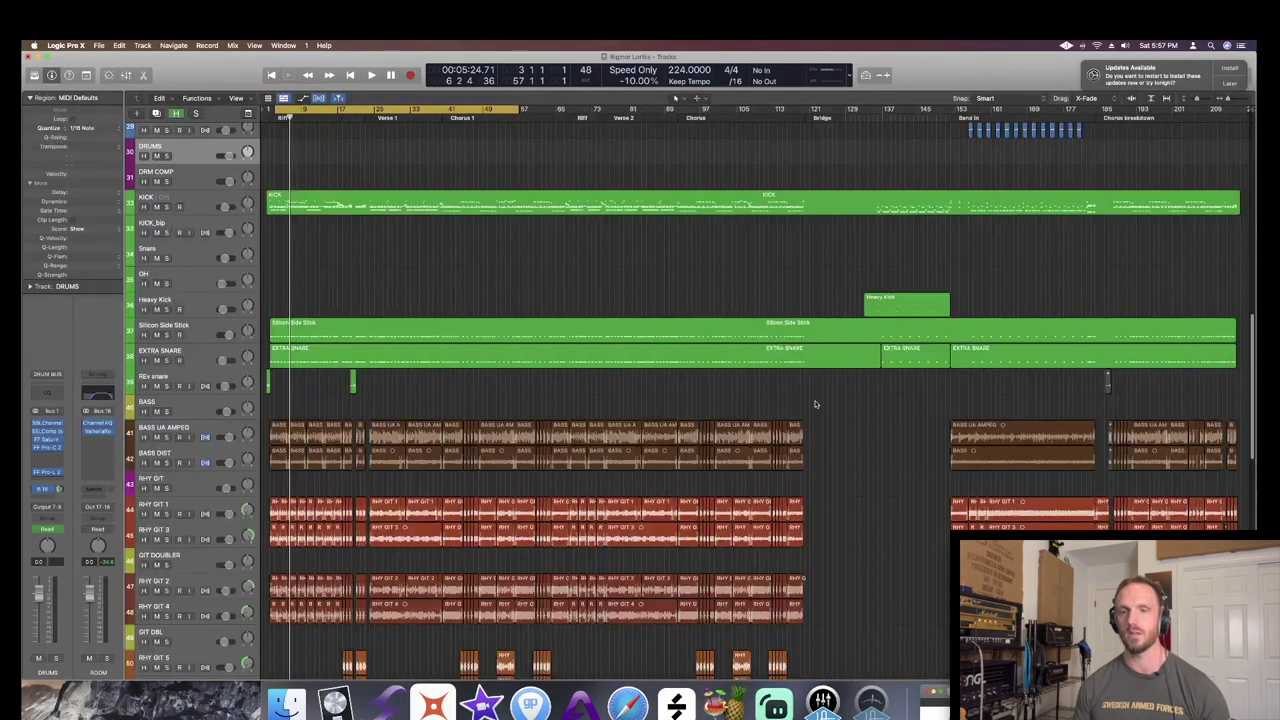
click(806, 117)
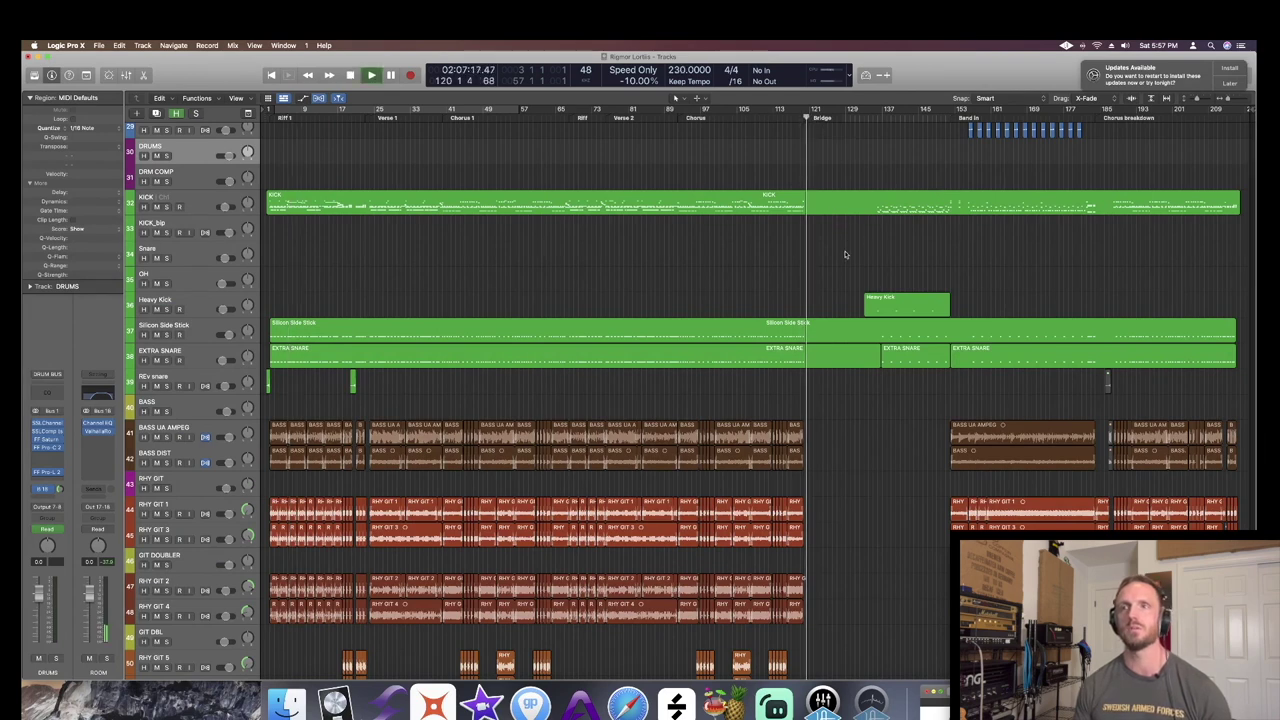
click(872, 117)
key(space)
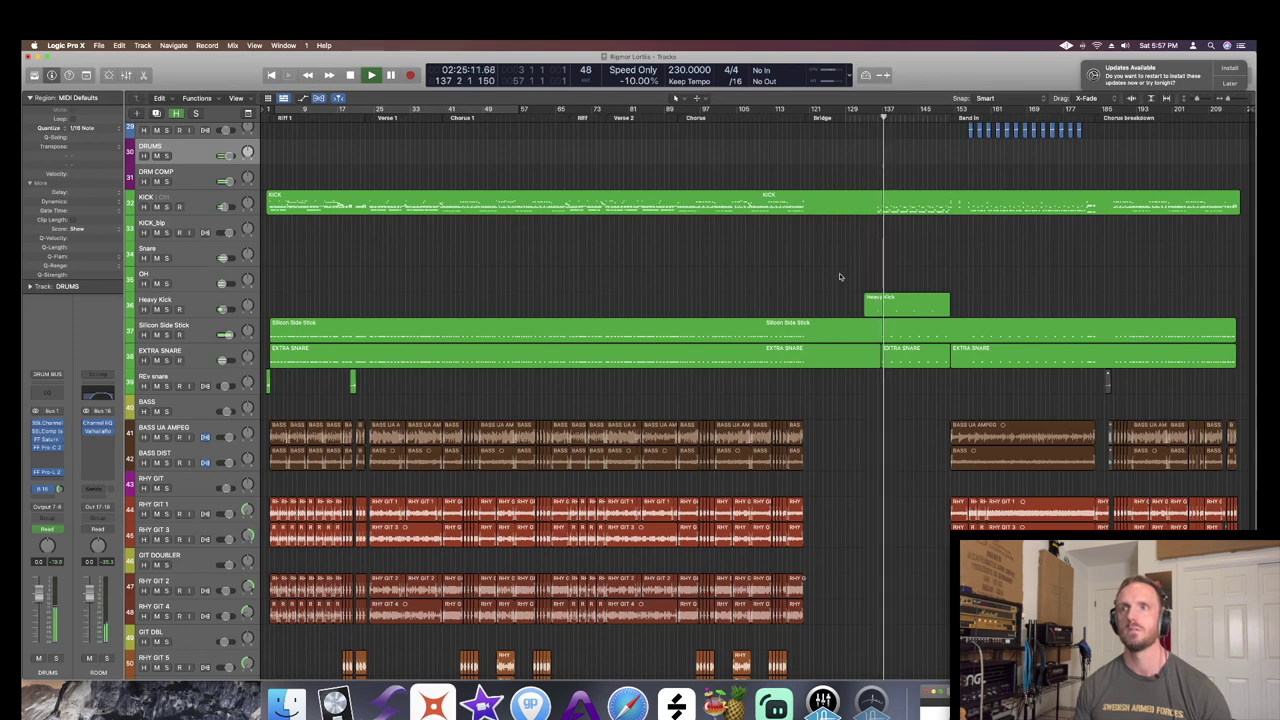
scroll(765, 294, up, 2)
scroll(765, 294, down, 1)
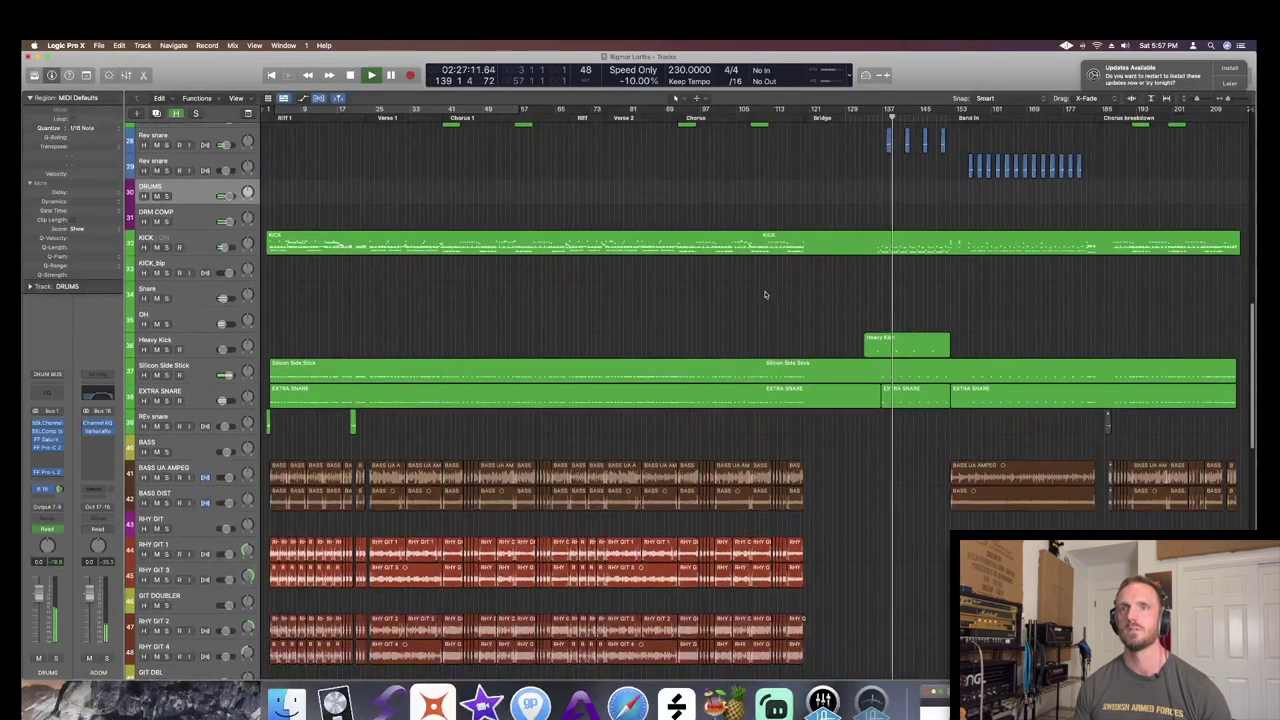
- Solo the EXTRA SNARE track, audition it in the bridge and at Verse 1, and show the mixer
click(166, 400)
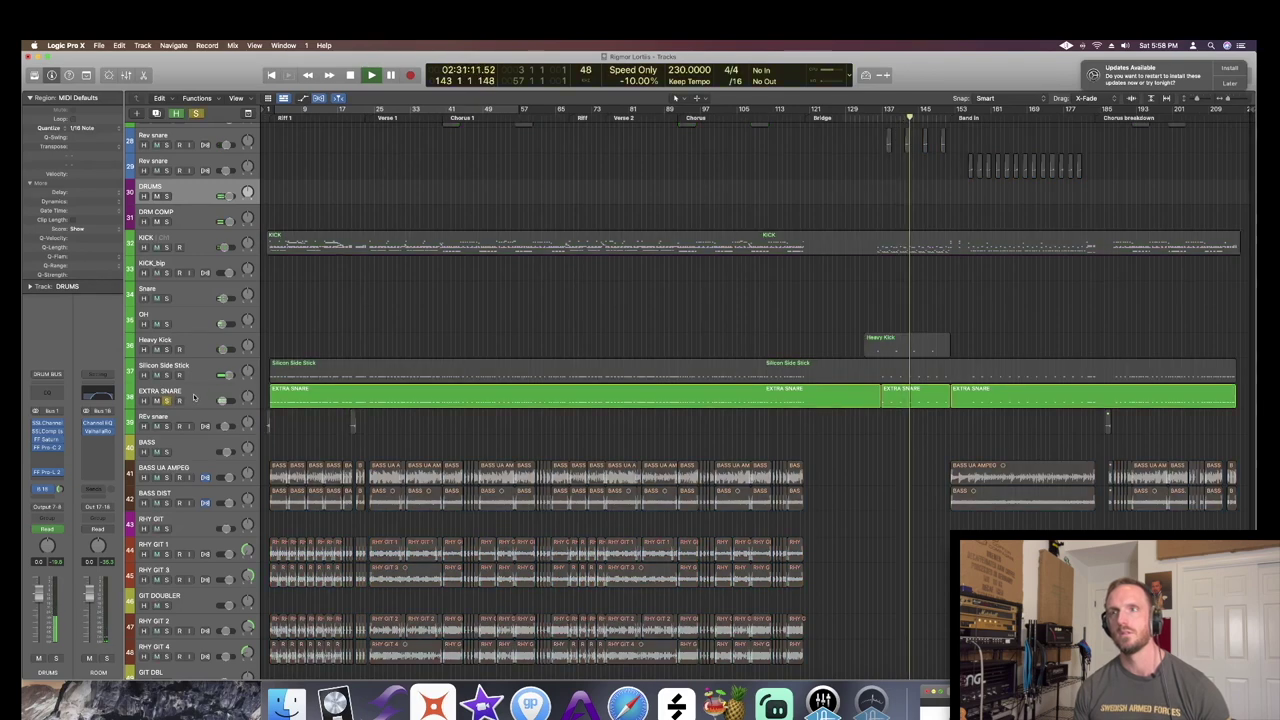
key(space)
click(376, 110)
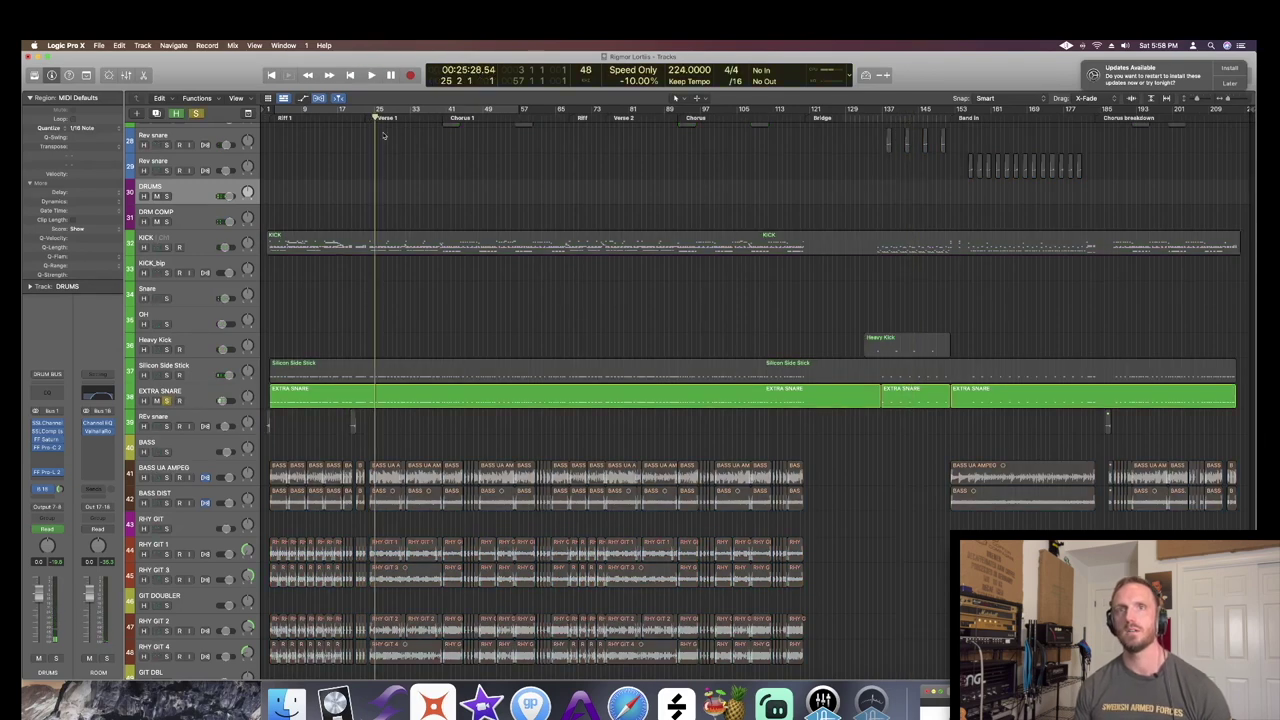
key(space)
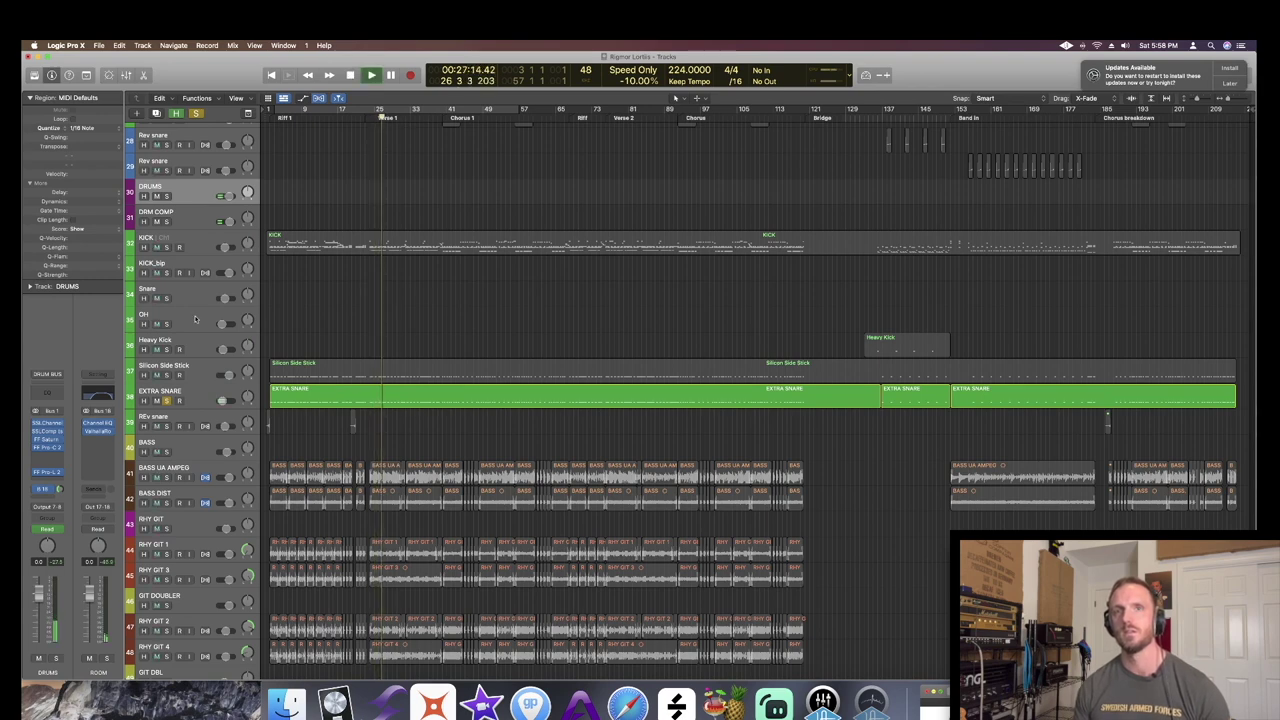
key(x)
key(space)
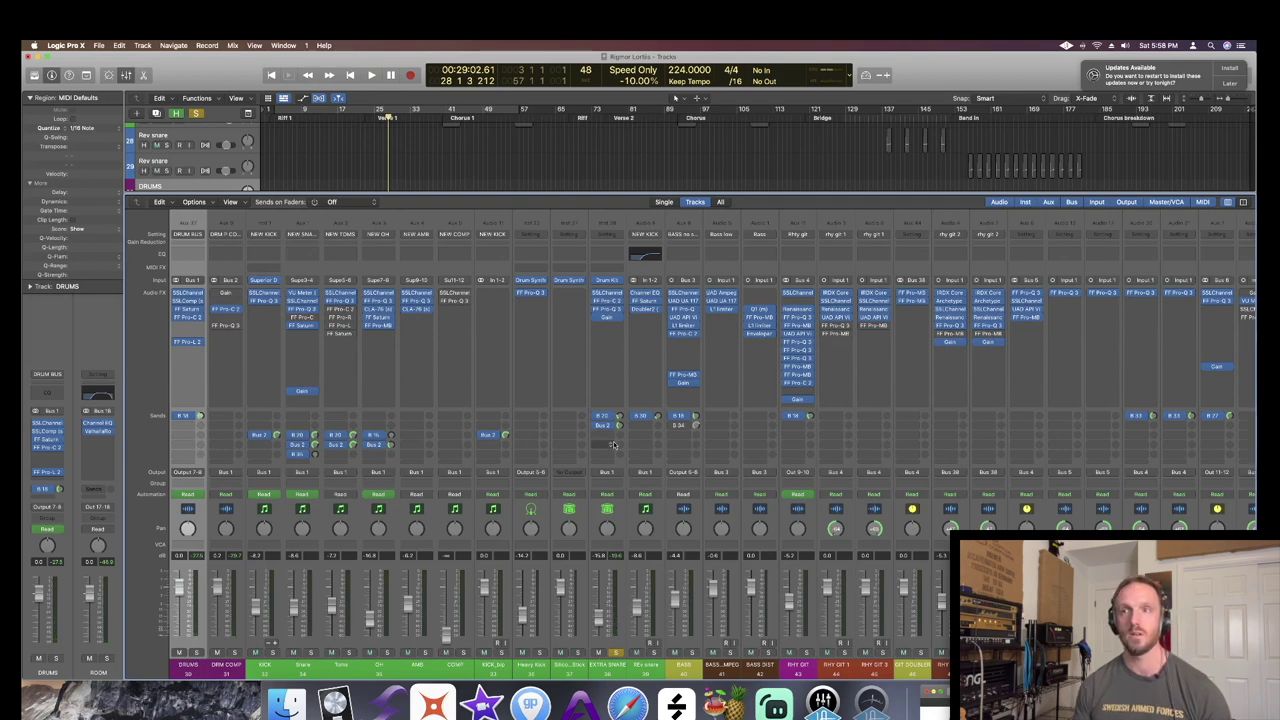
- Solo the DRUMS bus in place of EXTRA SNARE and play the full drum mix through Verse 1
click(197, 653)
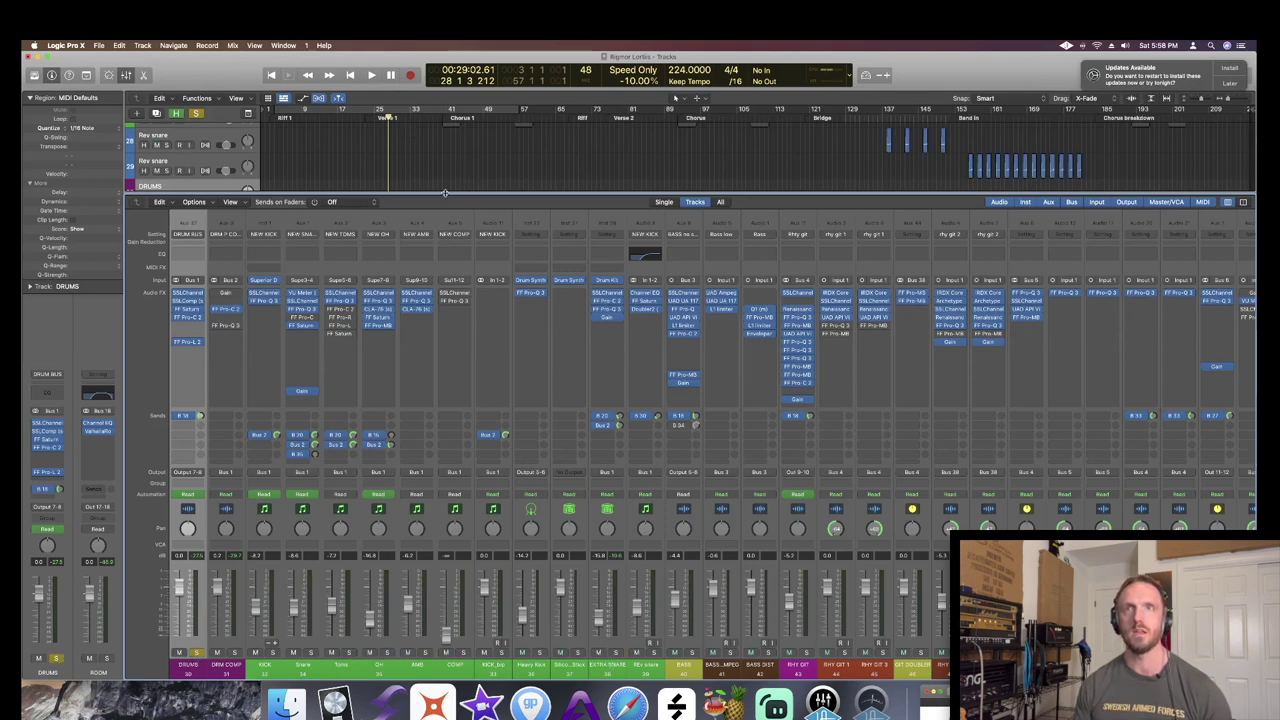
key(space)
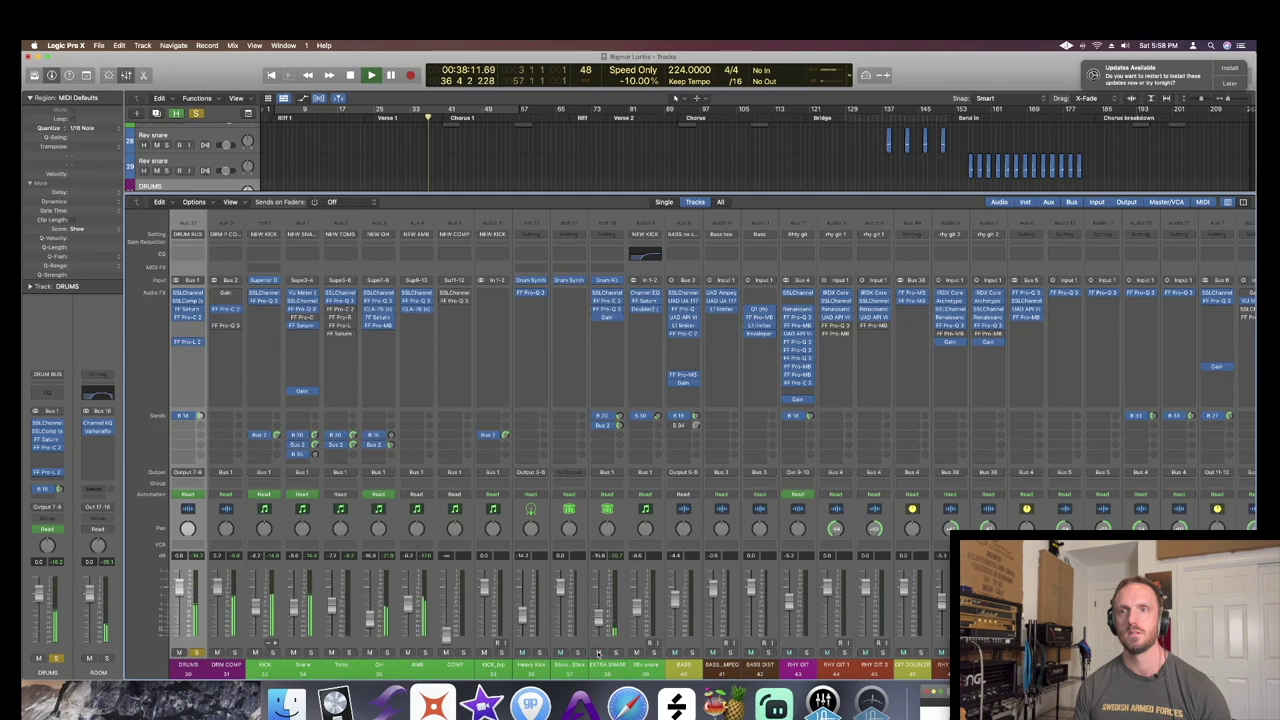
key(space)
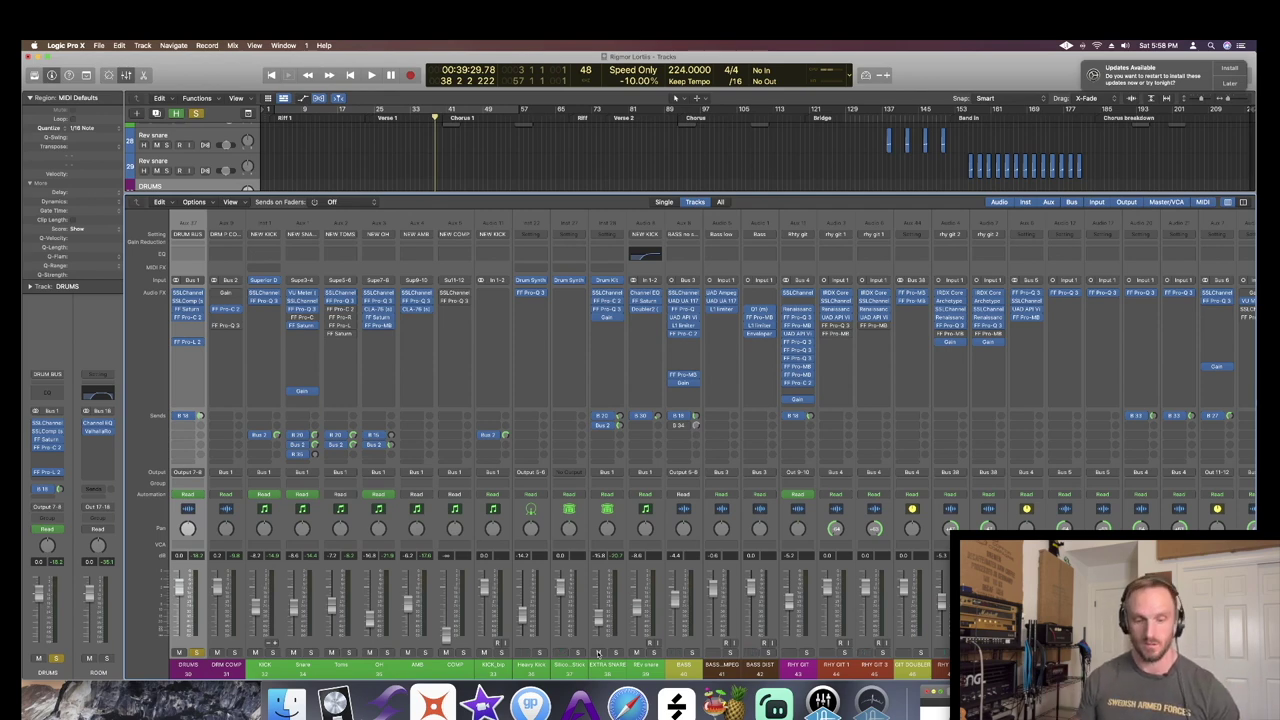
- Hide the mixer, solo the upper Rev snare track in place of DRUMS, and play it from bar 138 in the bridge
key(x)
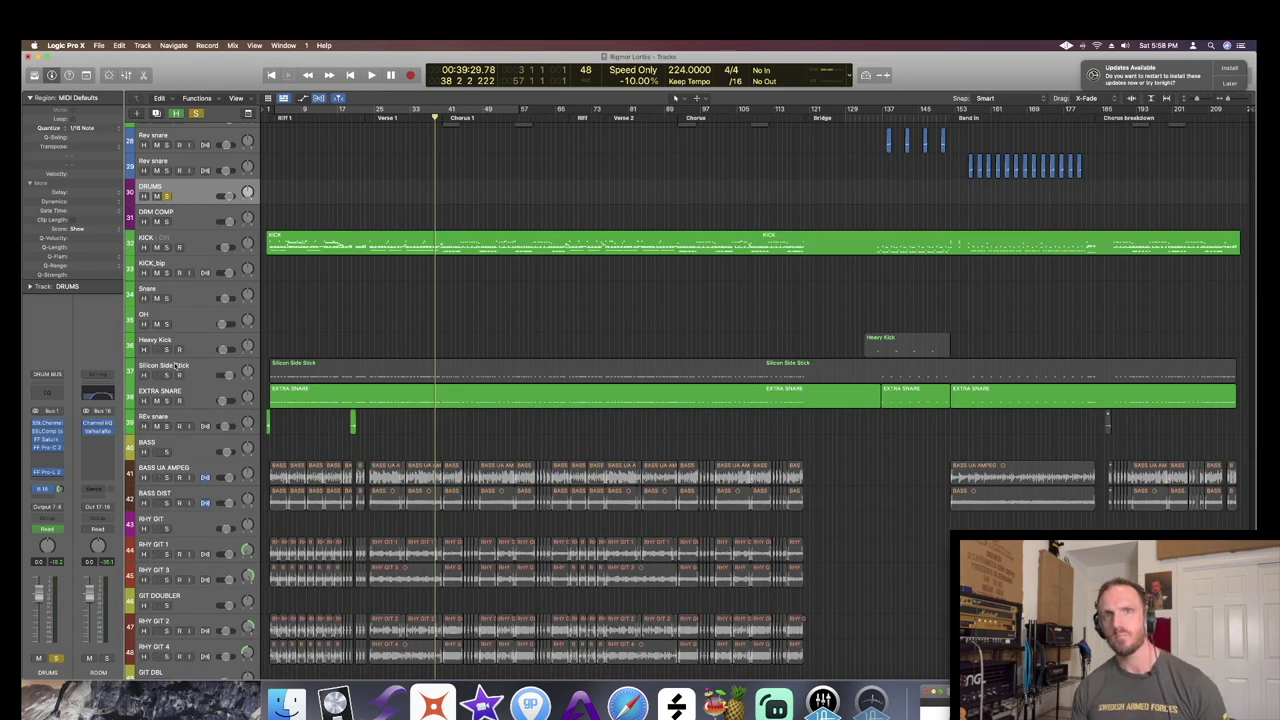
click(180, 367)
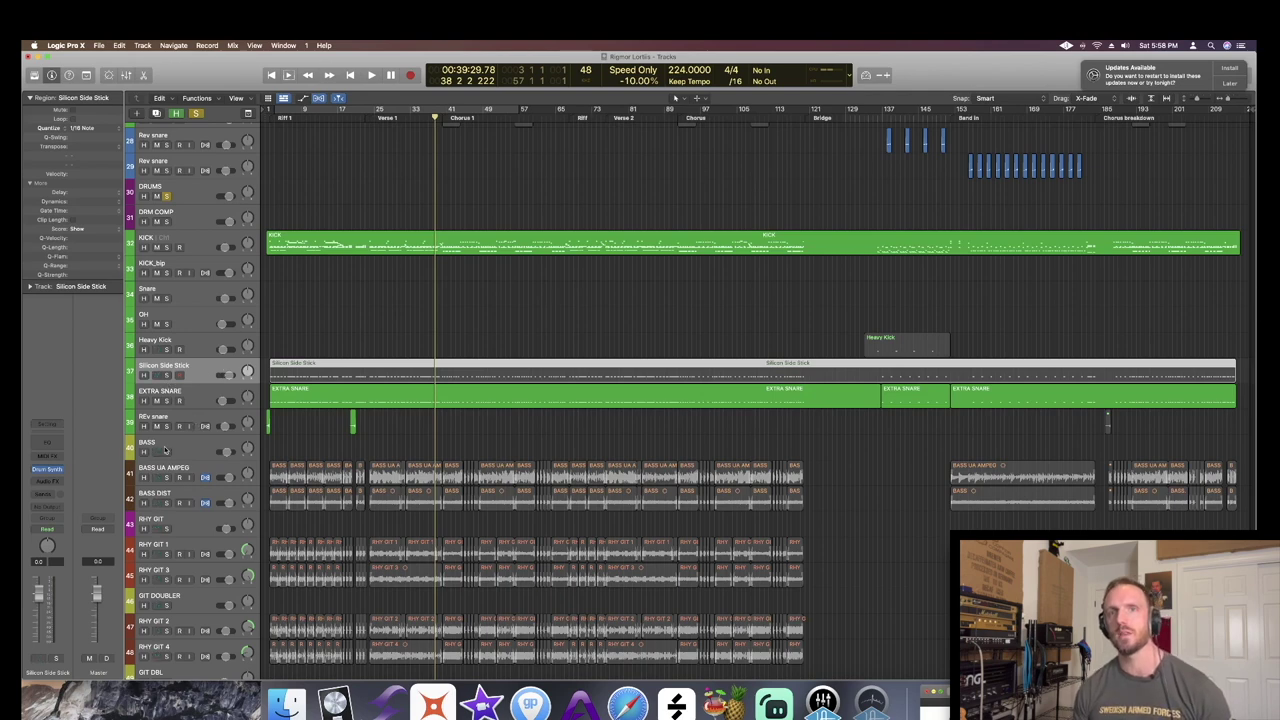
click(886, 116)
key(super+Right)
key(super+Right)
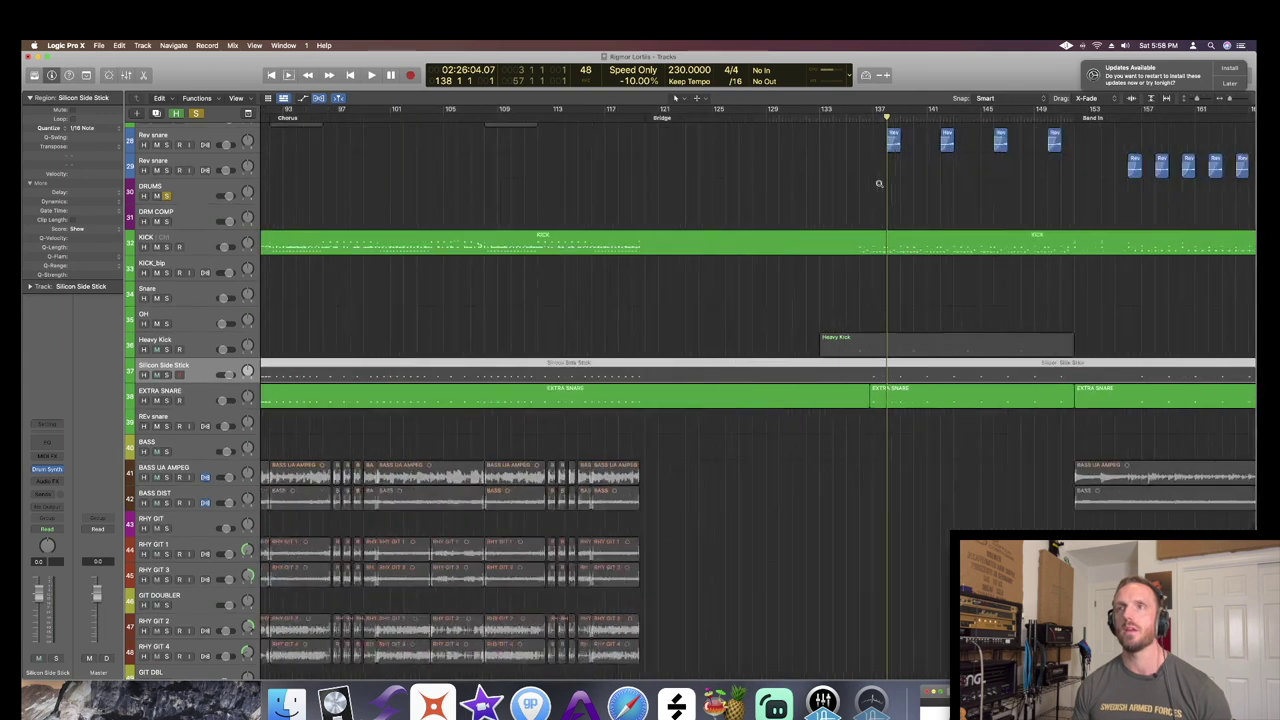
click(167, 145)
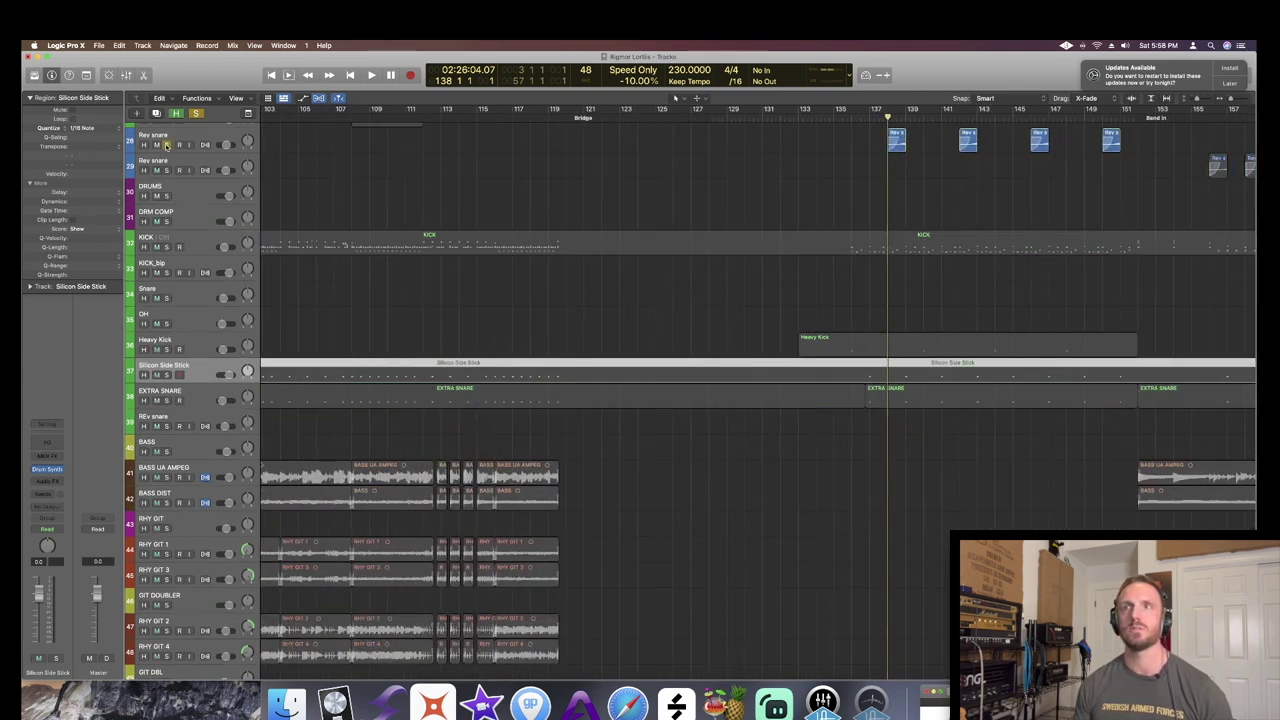
key(space)
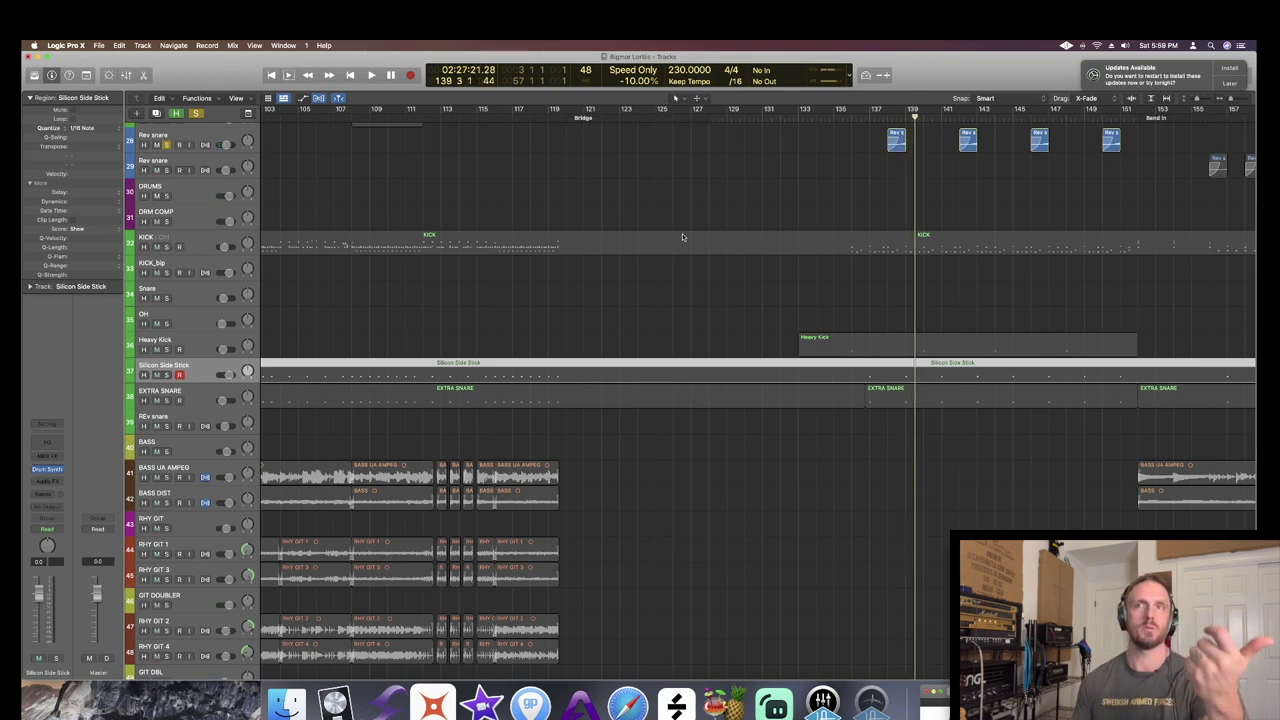
- Solo the DRUMS bus alongside Rev snare, play on through the bridge, and look over the drum tracks' automation around the Snare track
click(166, 197)
key(space)
key(a)
scroll(822, 340, up, 1)
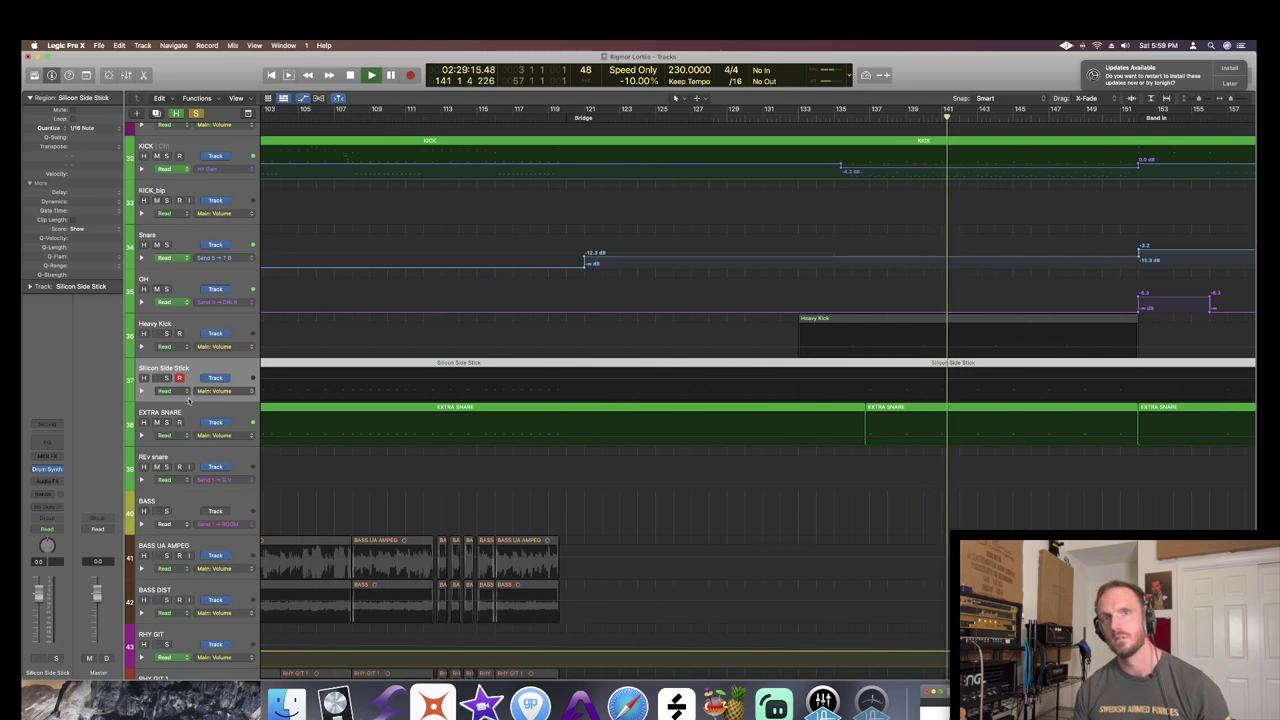
scroll(191, 289, up, 3)
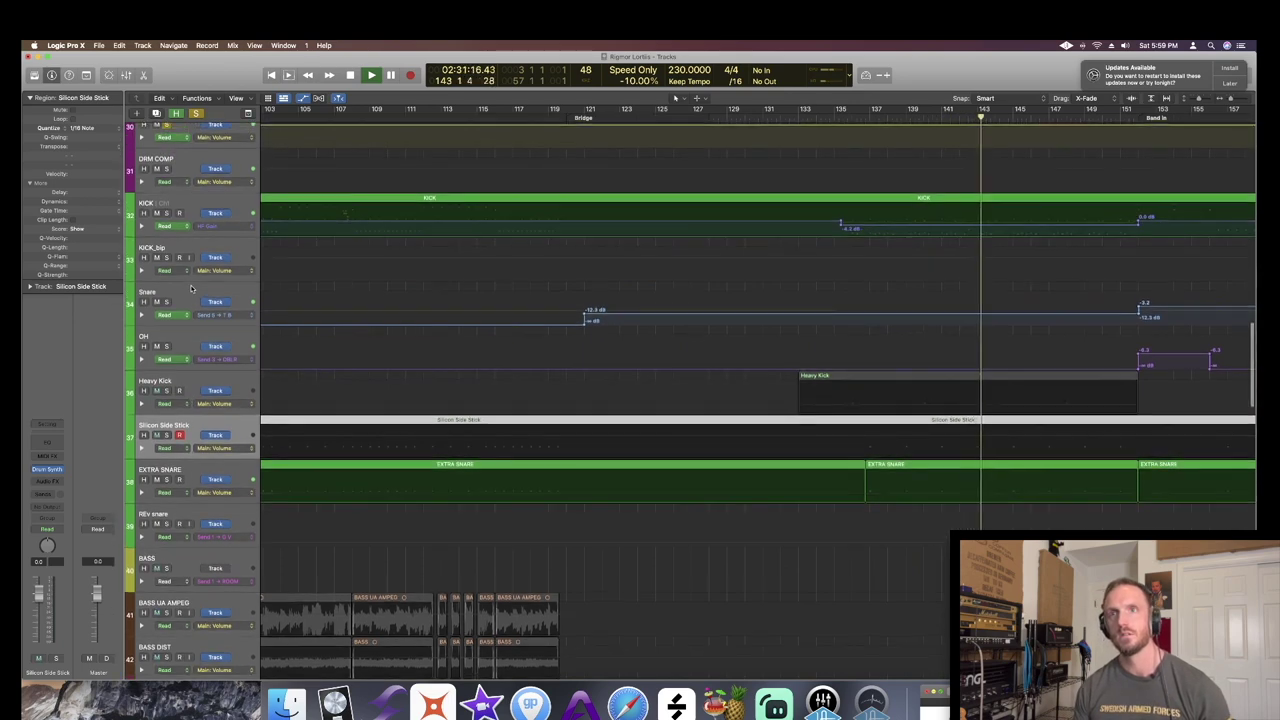
click(187, 296)
key(space)
key(a)
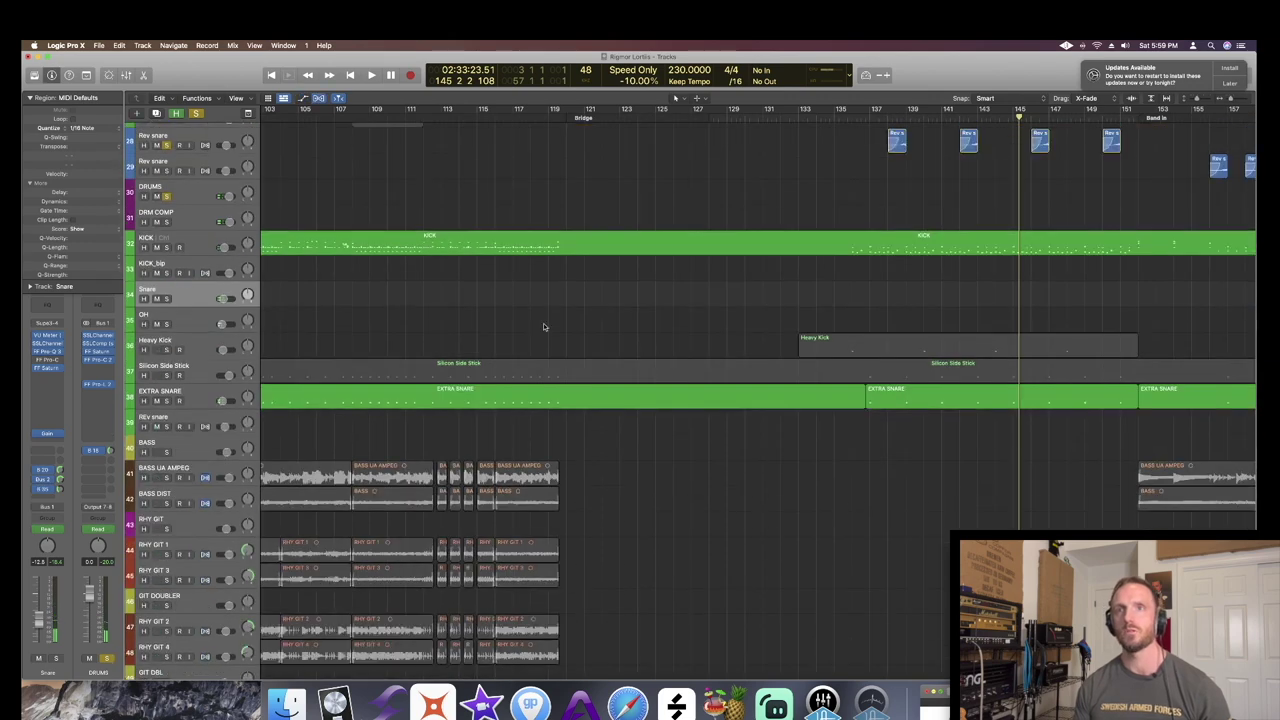
- Show the mixer, find the SN VERB bus, and look at its ValhallaRoom and Compressor settings
key(x)
key(x)
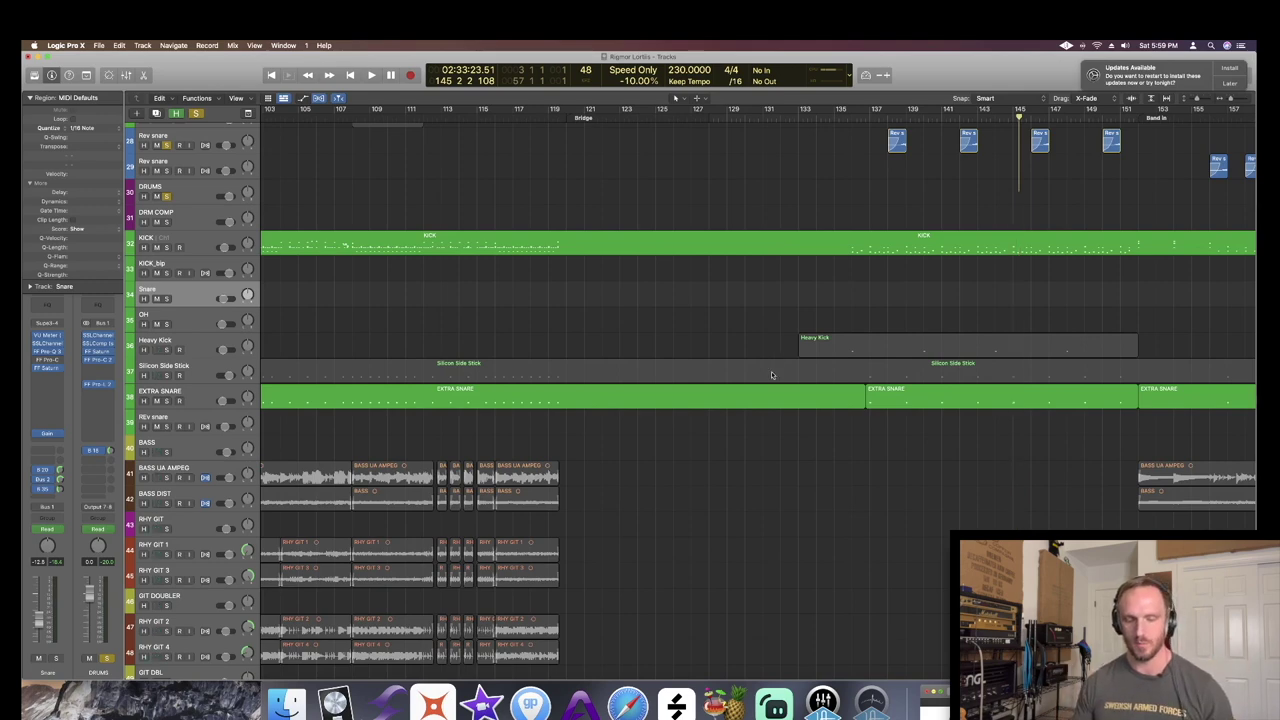
key(x)
scroll(470, 597, left, 5)
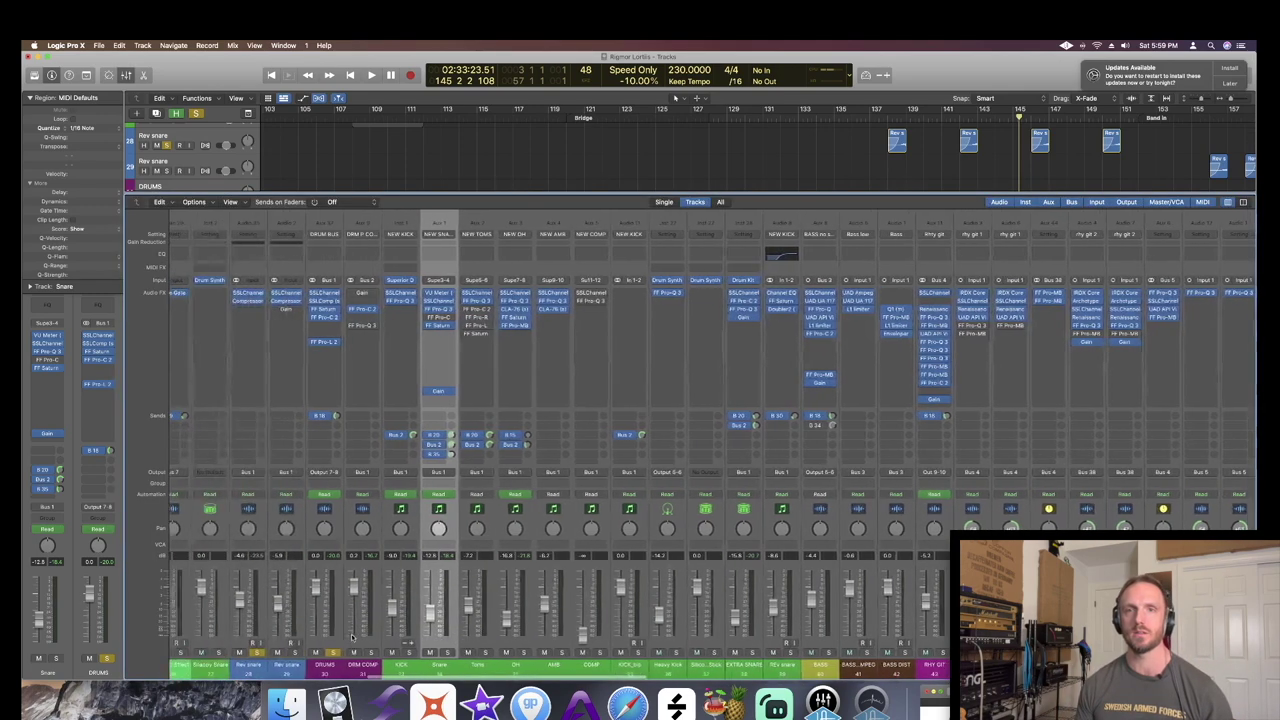
scroll(370, 621, right, 5)
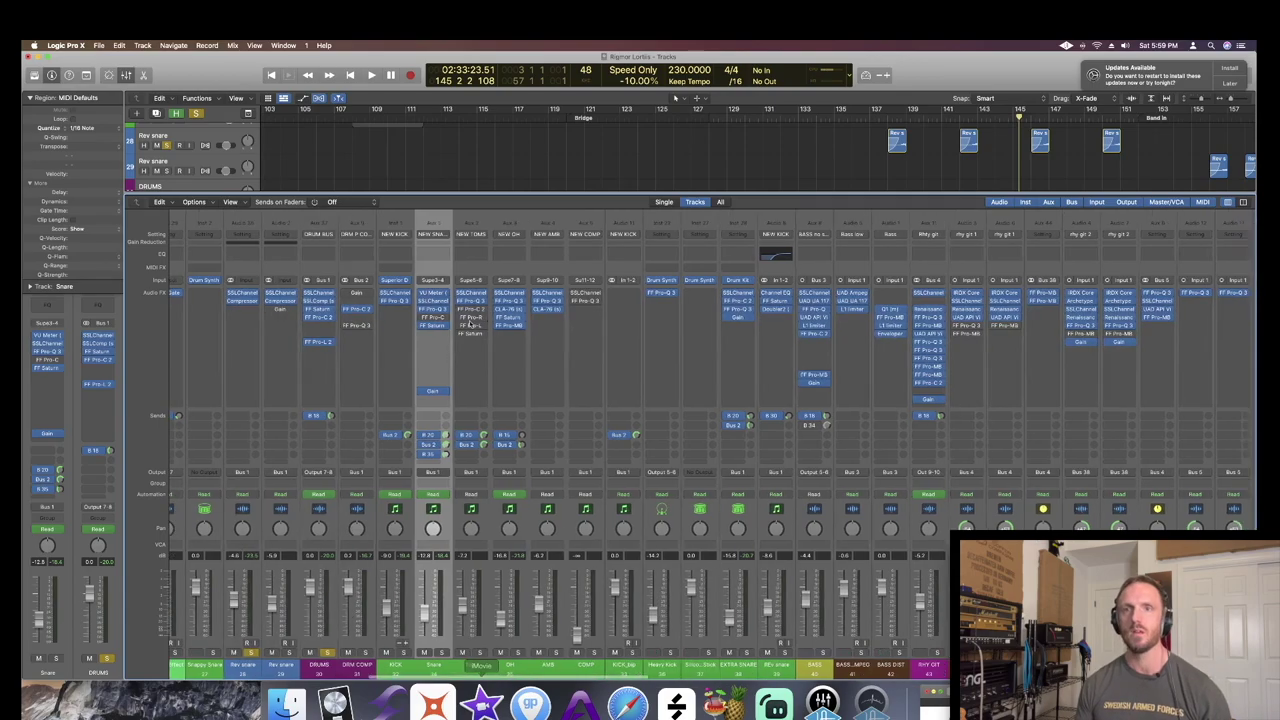
scroll(451, 487, right, 5)
scroll(451, 487, right, 10)
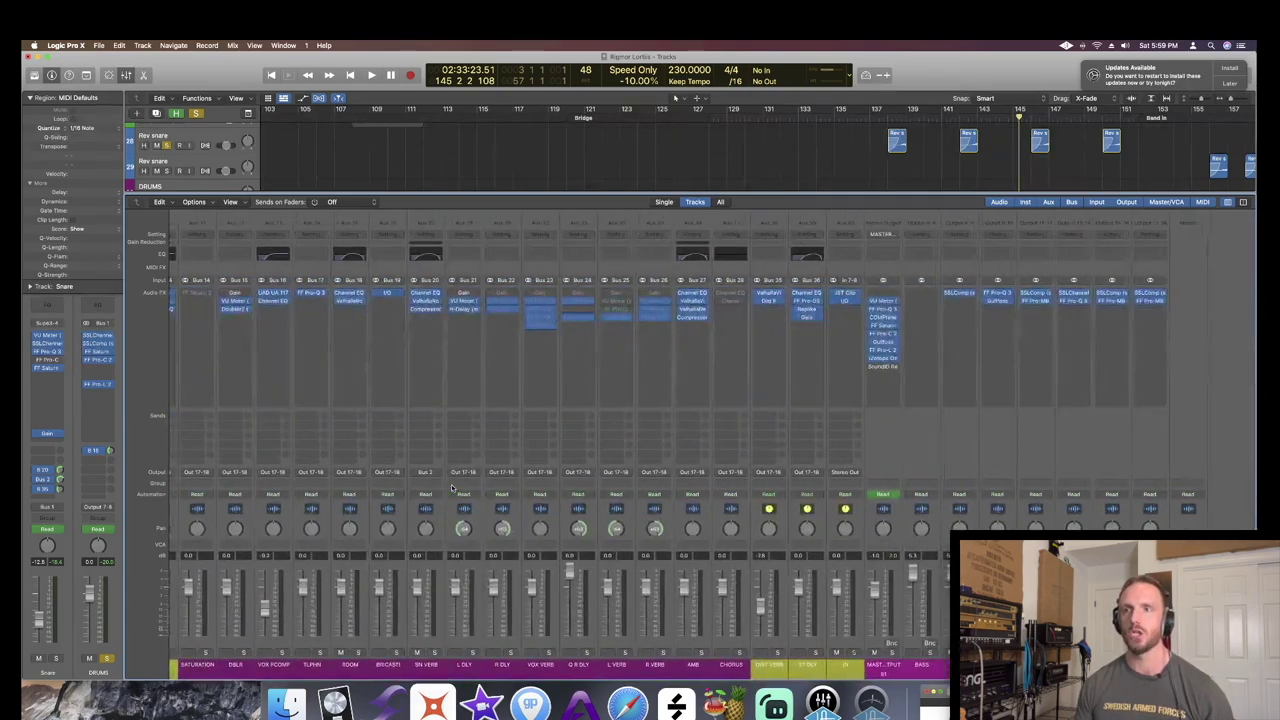
scroll(575, 672, left, 2)
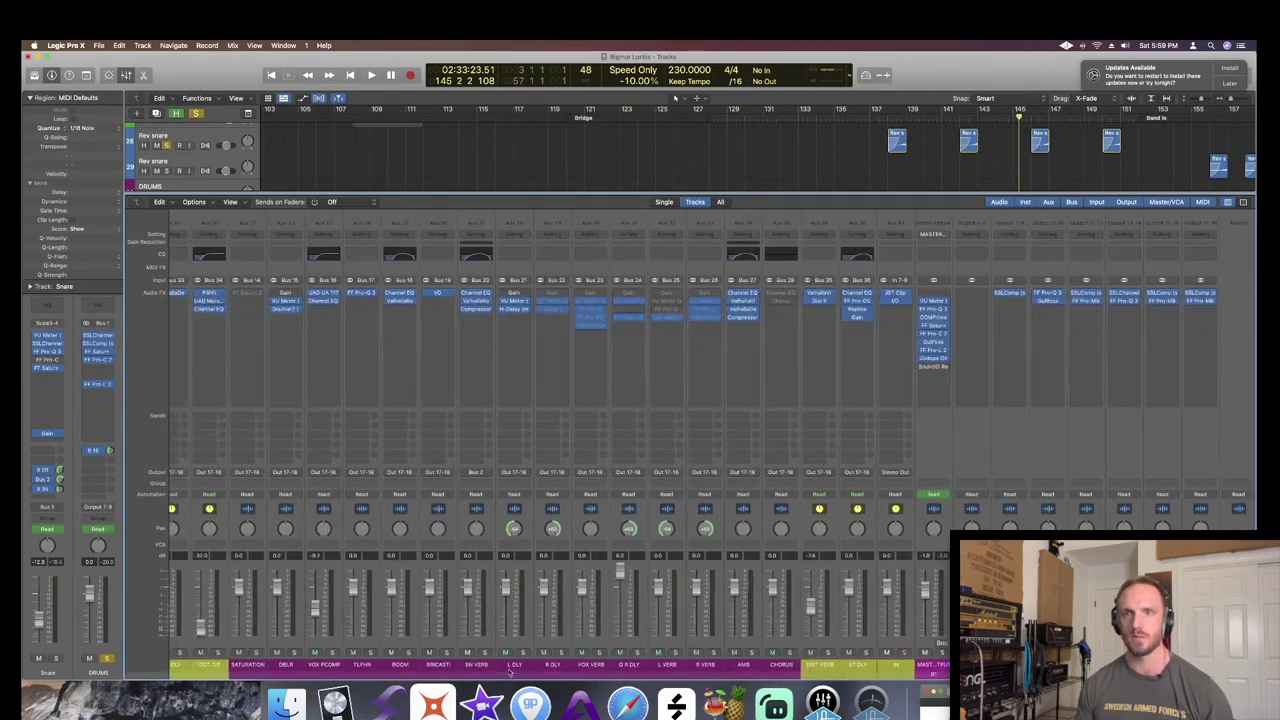
click(483, 668)
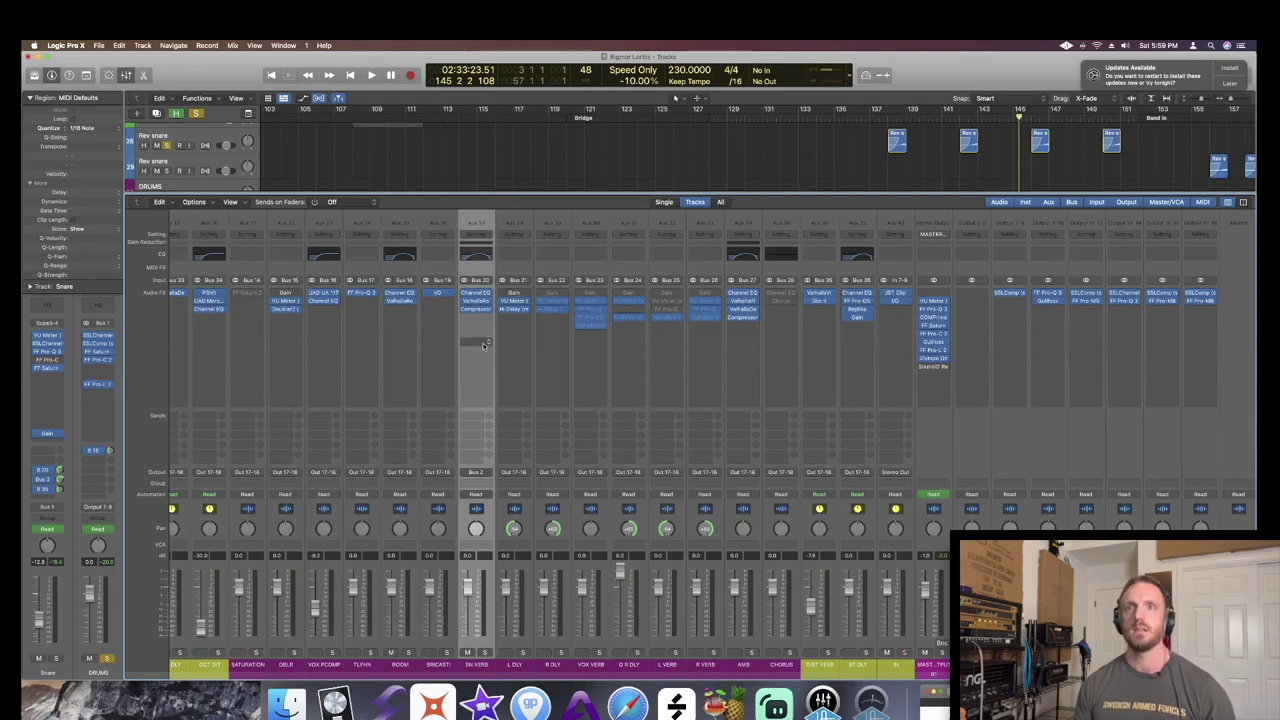
click(477, 303)
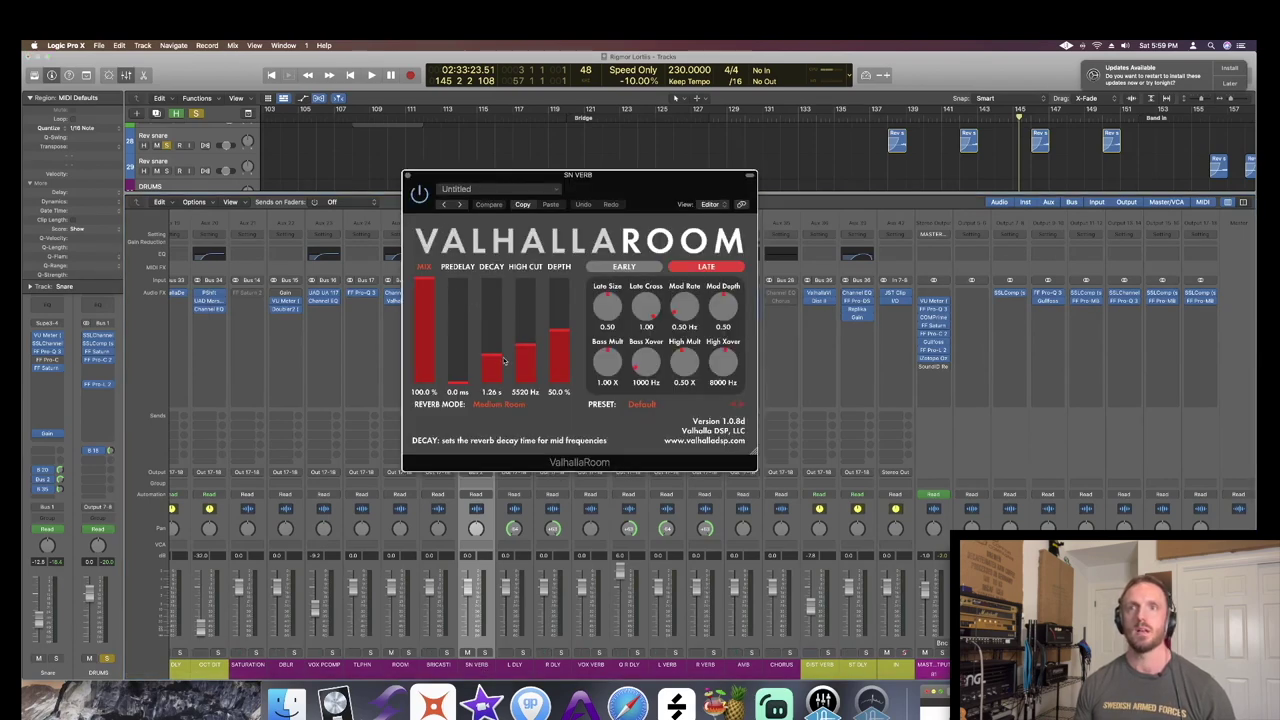
click(408, 176)
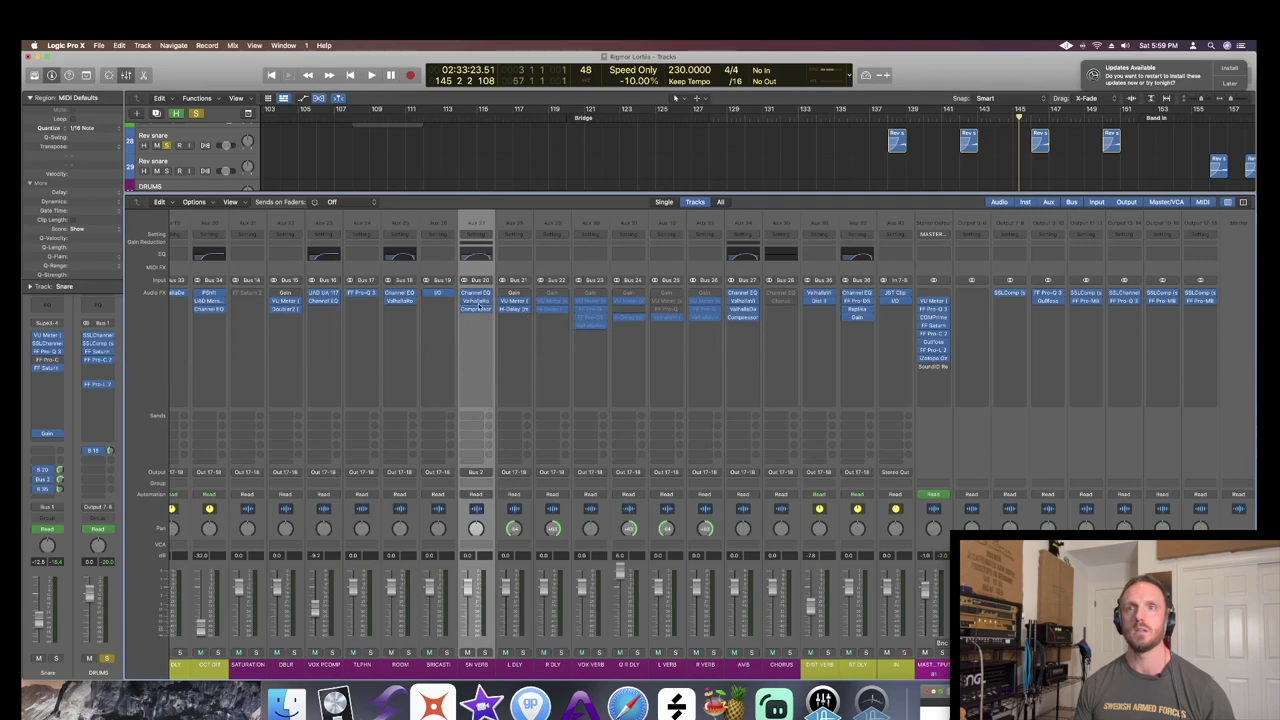
click(476, 309)
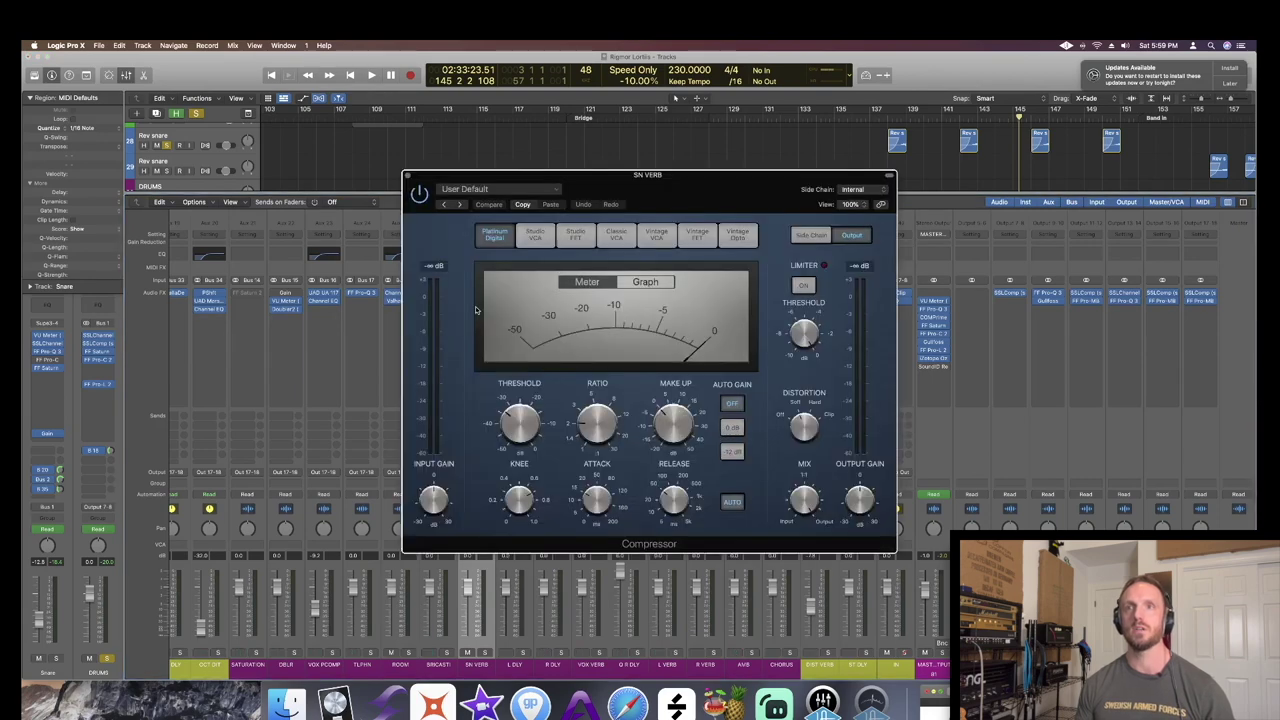
click(408, 176)
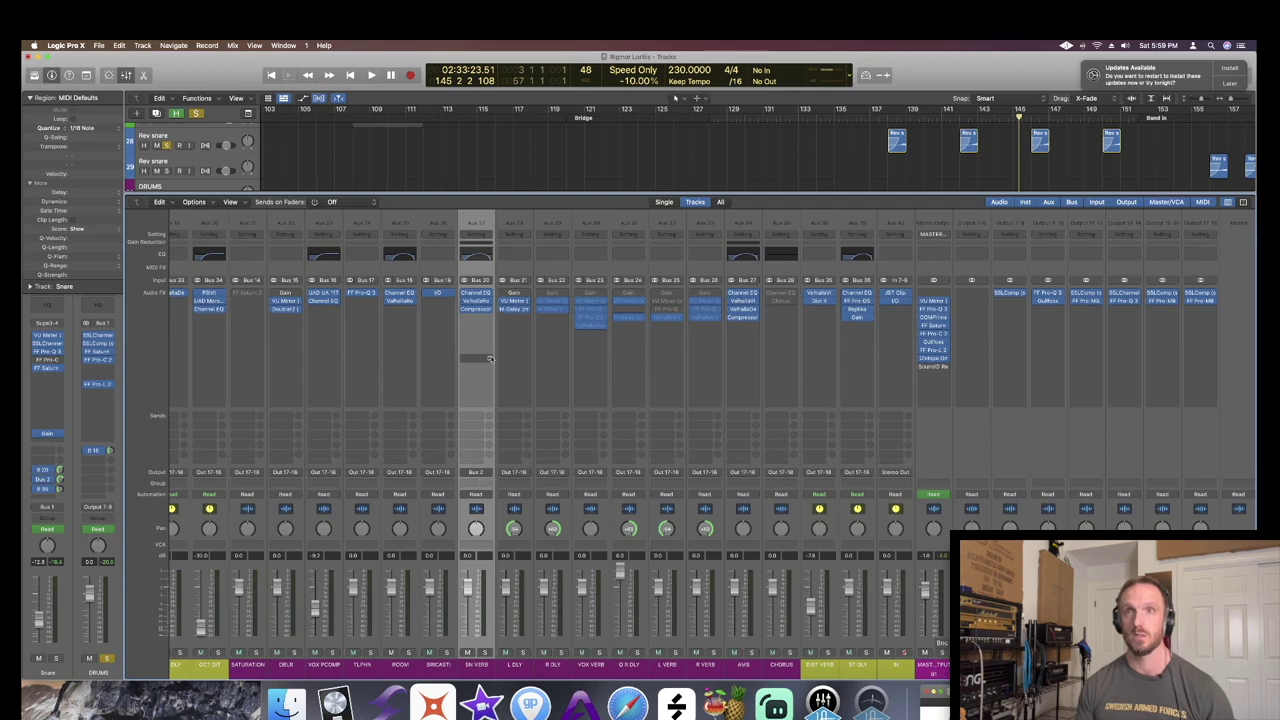
- Return to the drum channels and examine the DRM COMP bus and the Snare channel with its sends
scroll(479, 472, left, 10)
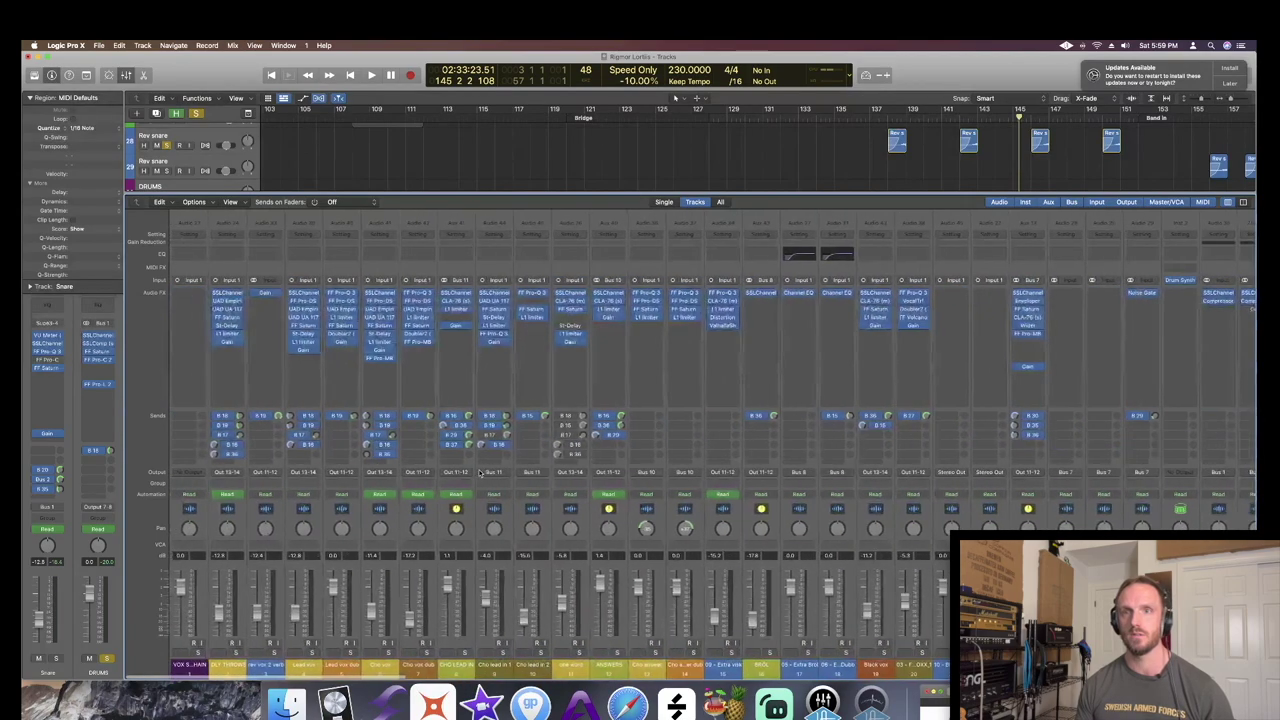
scroll(479, 472, left, 2)
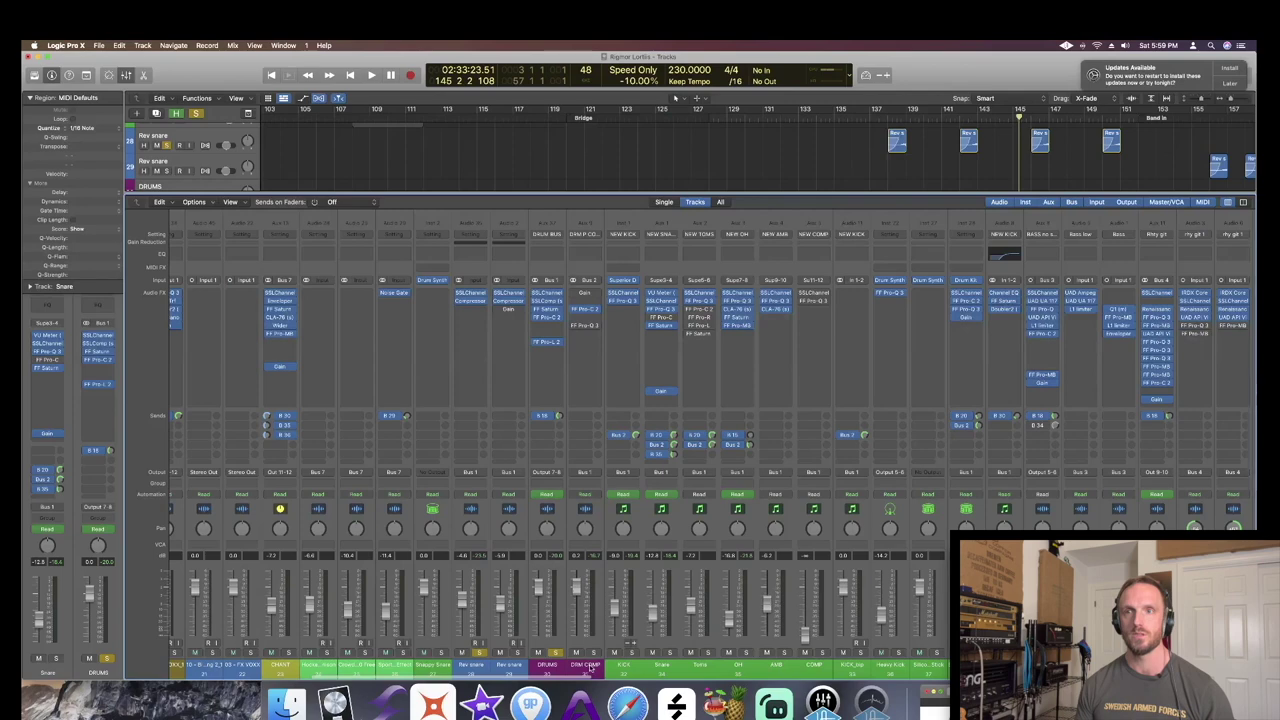
click(571, 434)
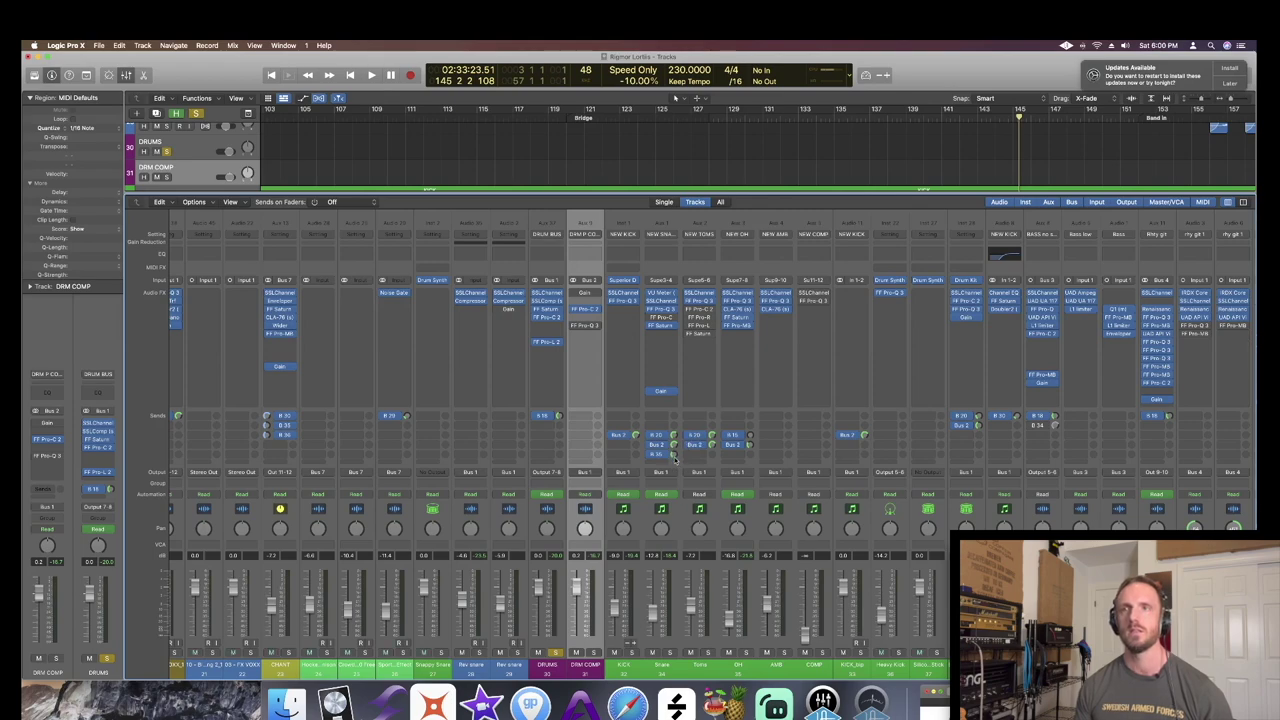
click(663, 668)
- Solo an effect return in place of the drums, play it up to the Band in marker, and clear the solo
scroll(800, 600, right, 10)
scroll(916, 607, right, 2)
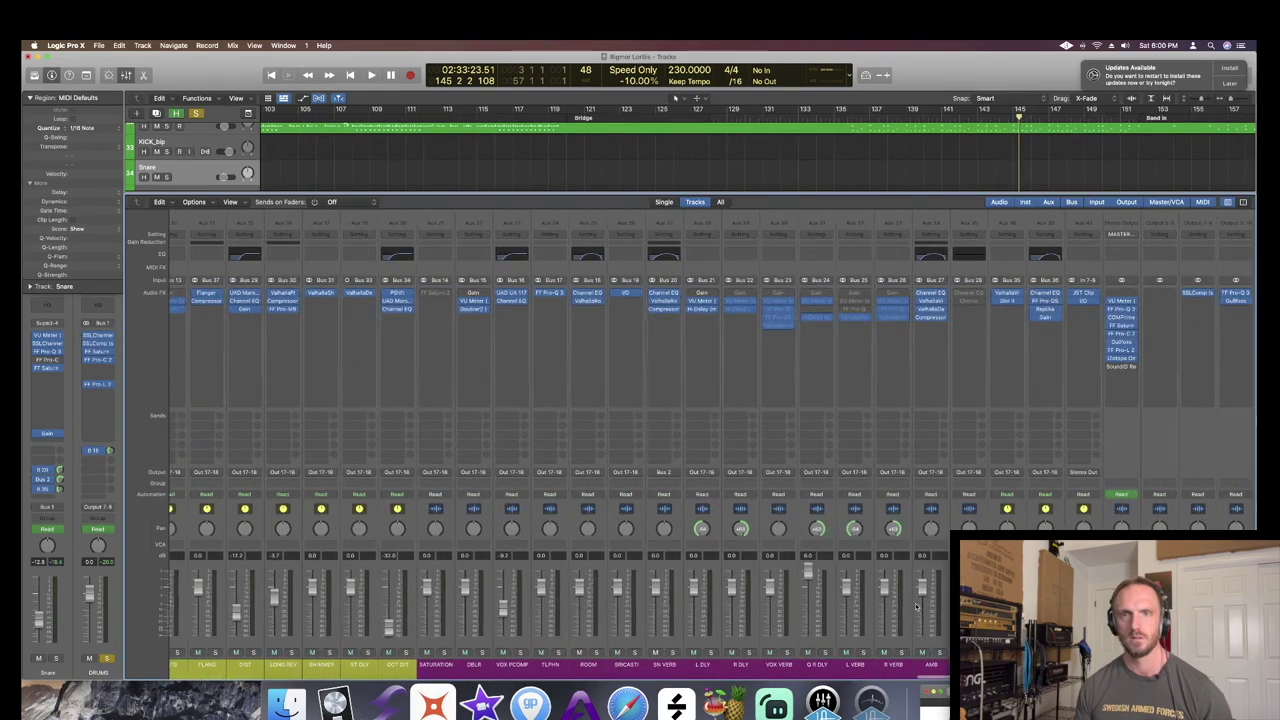
scroll(916, 607, left, 3)
scroll(916, 607, right, 1)
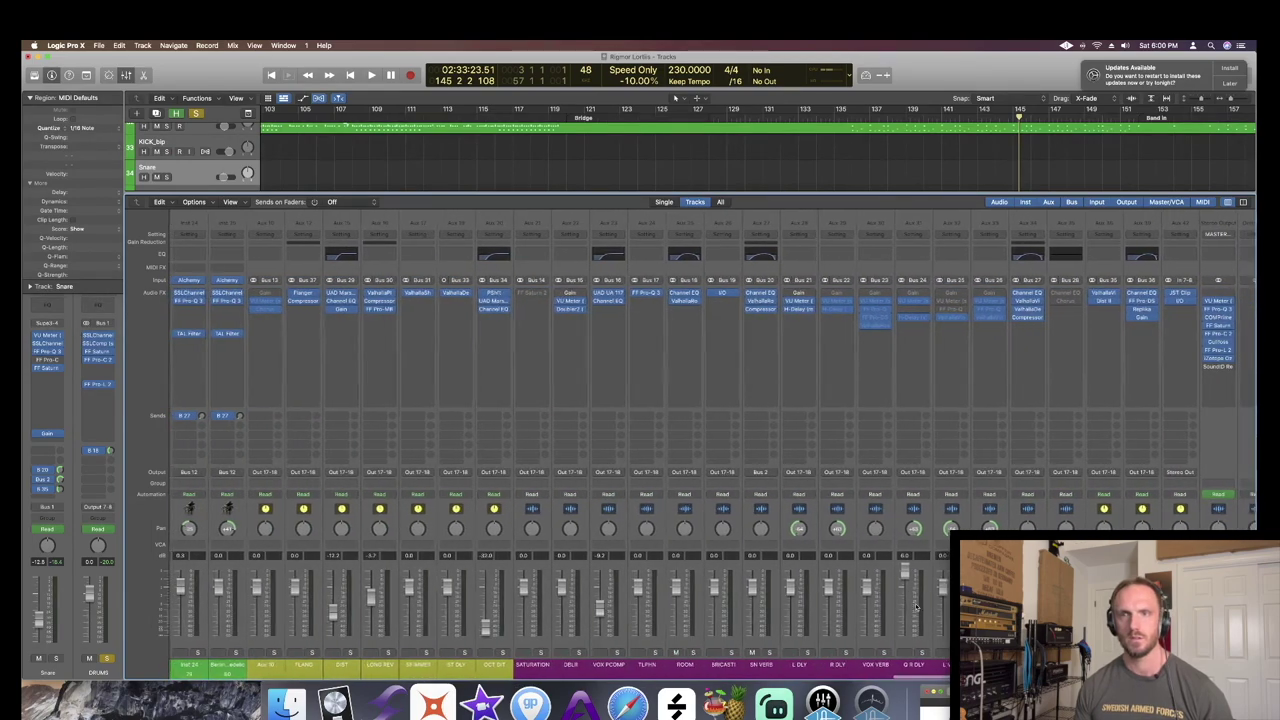
key(ctrl+s)
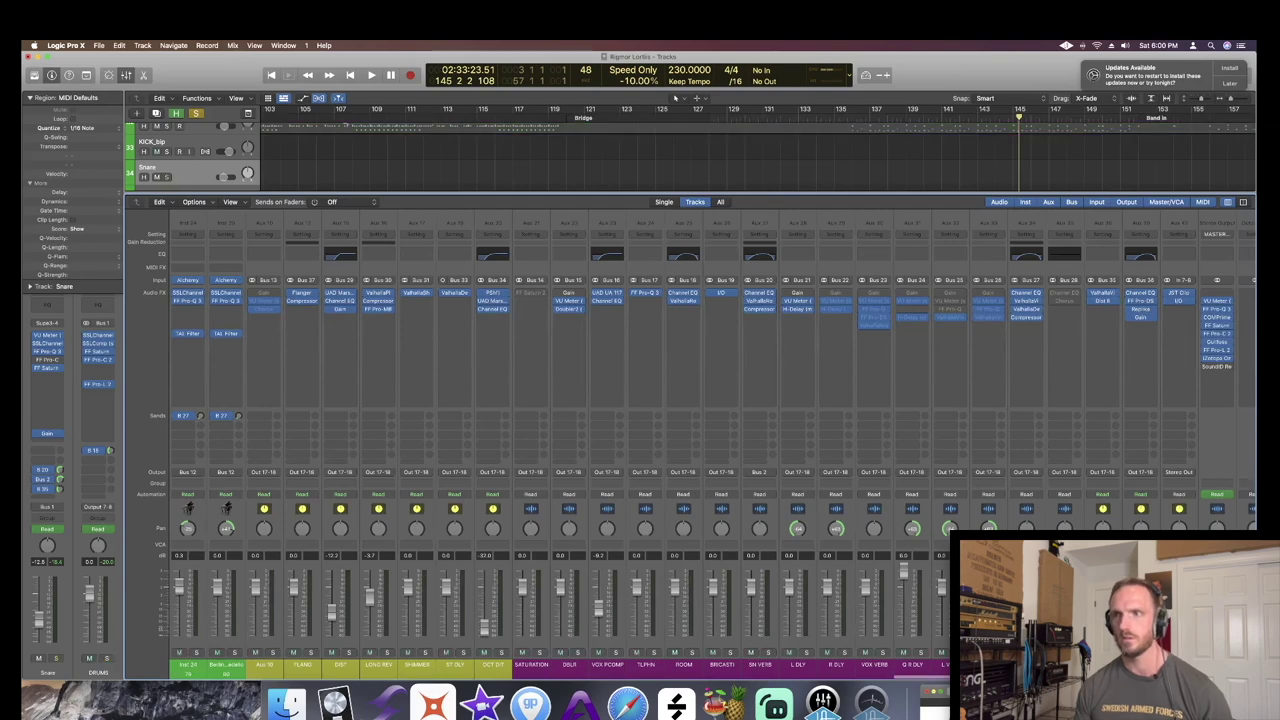
key(space)
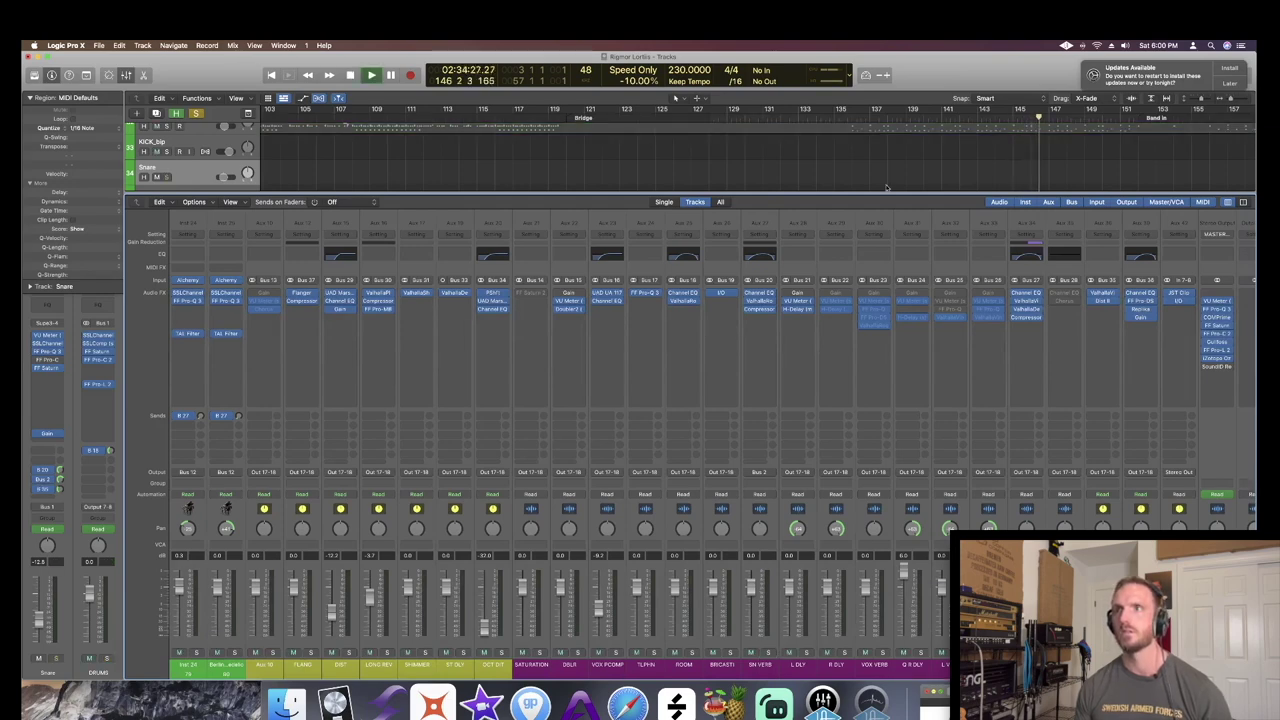
scroll(884, 185, down, 2)
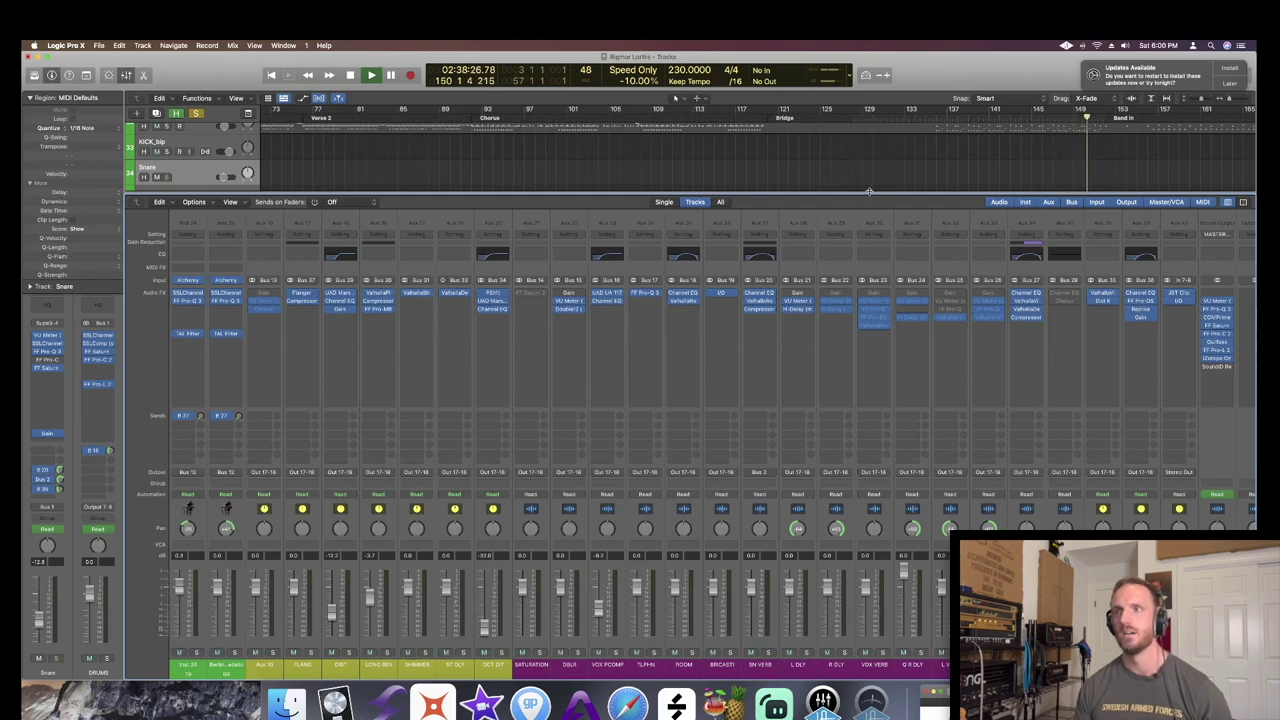
key(space)
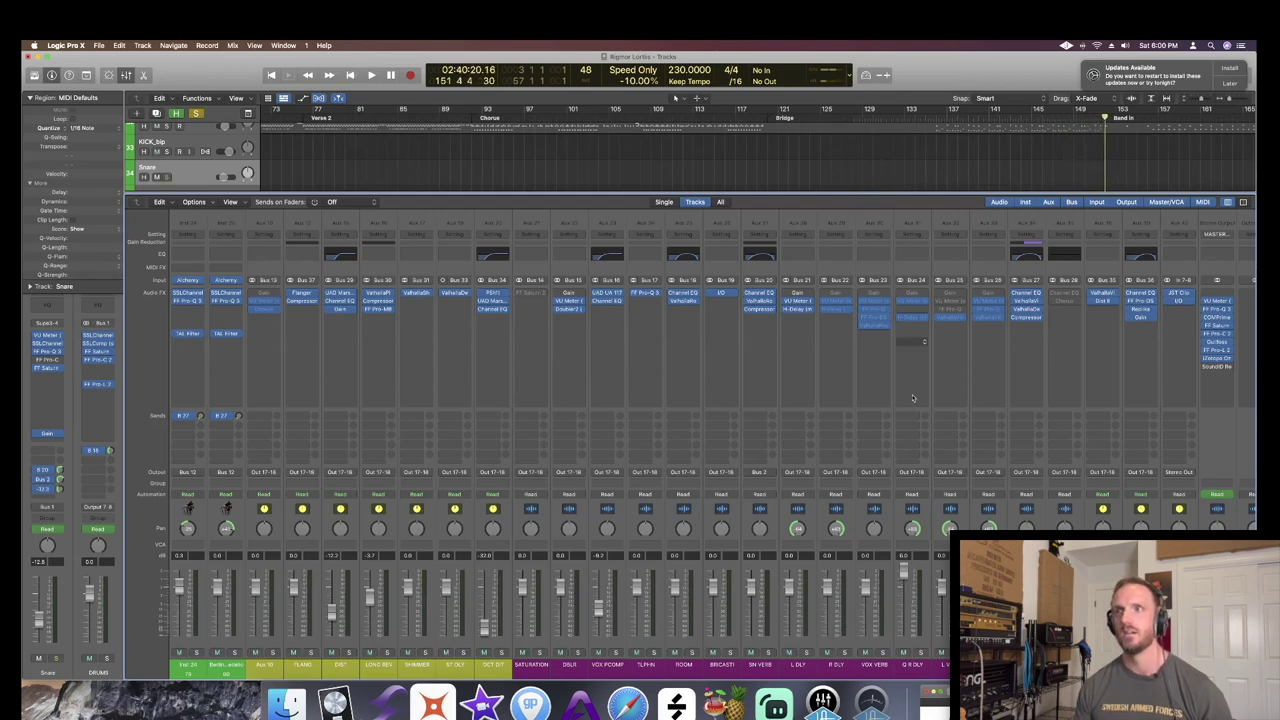
key(super+a)
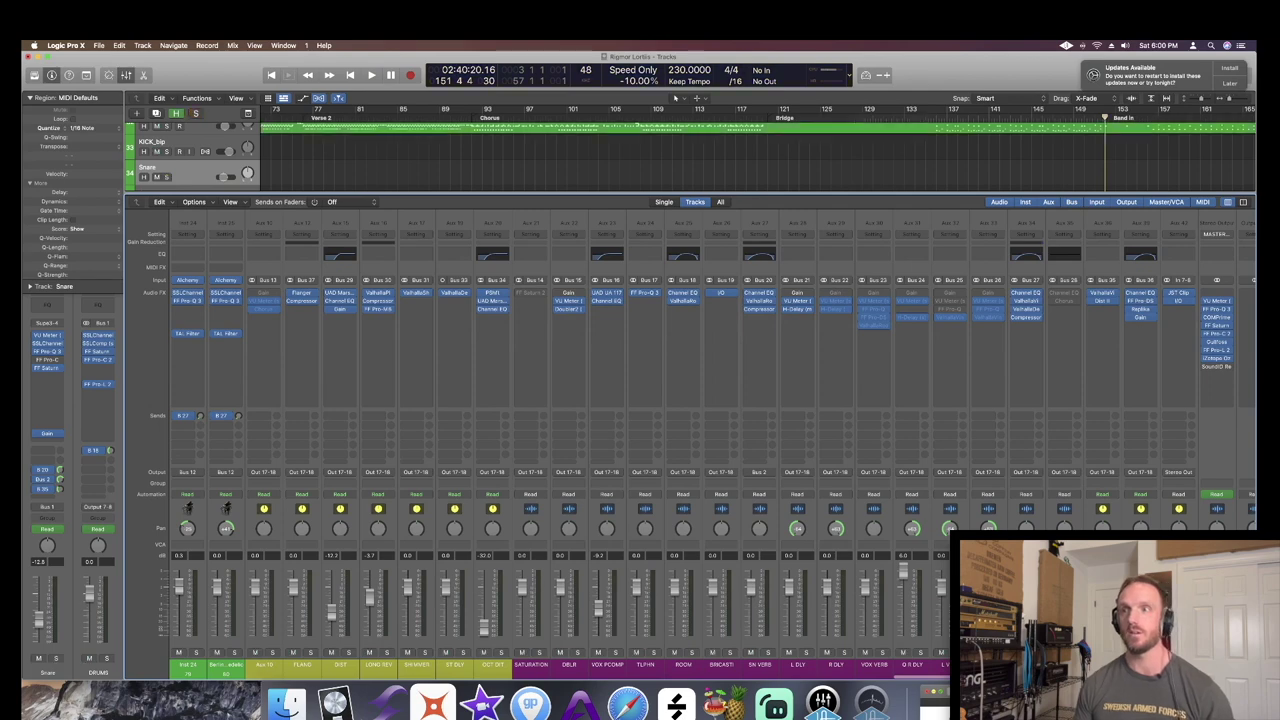
- Move the playhead back to bar 136, play the bridge with nothing soloed, and hide the mixer
key(comma)
key(comma)
key(comma)
key(comma)
key(comma)
key(comma)
key(comma)
key(comma)
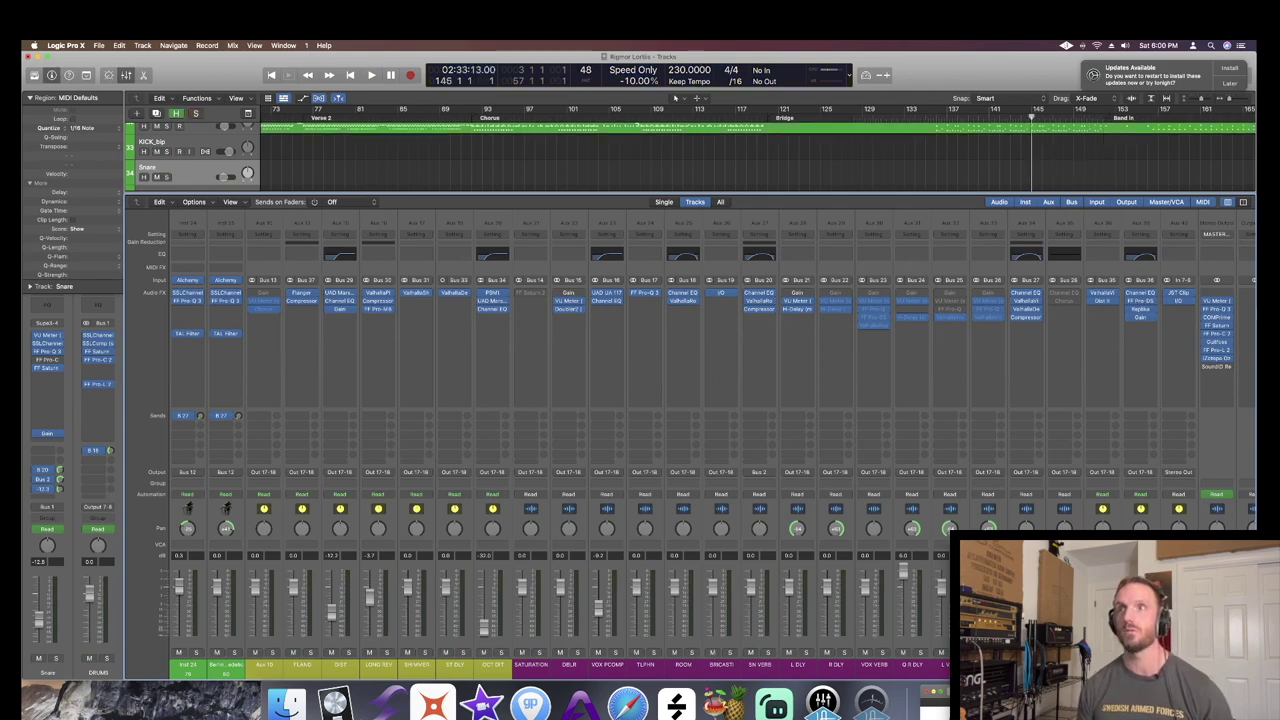
key(comma)
key(comma)
key(comma)
key(comma)
key(comma)
key(comma)
key(comma)
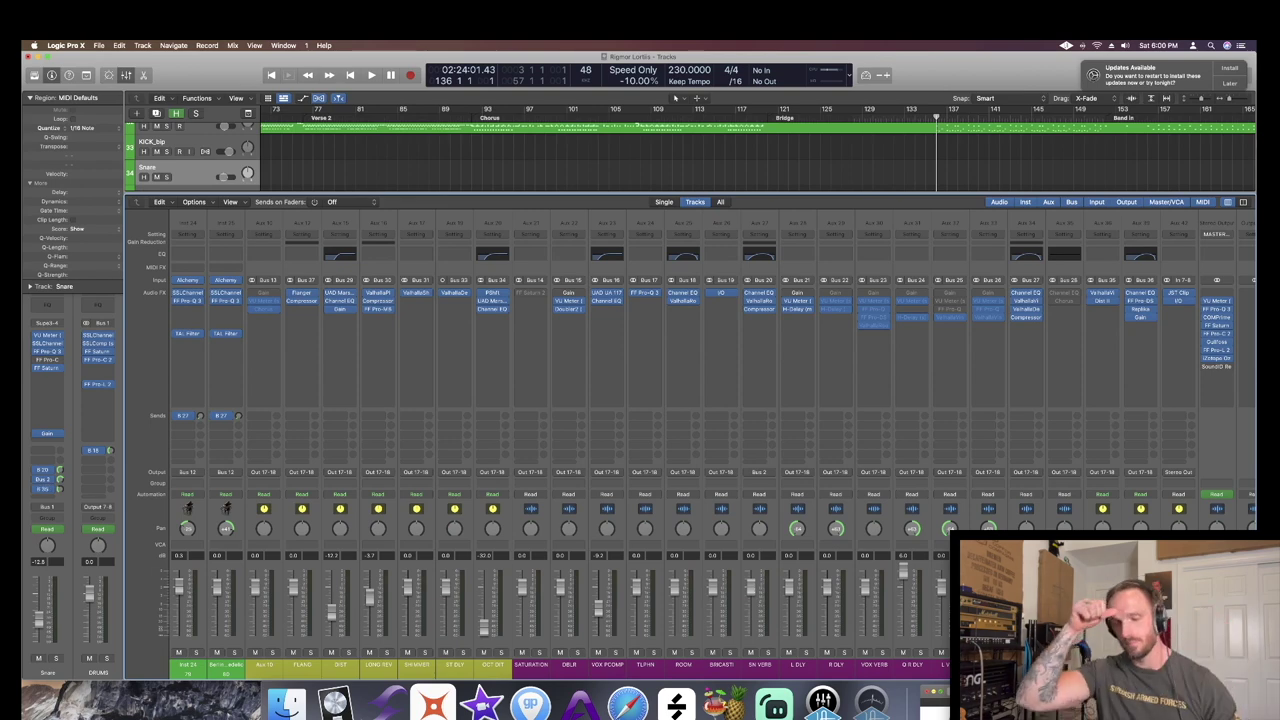
key(space)
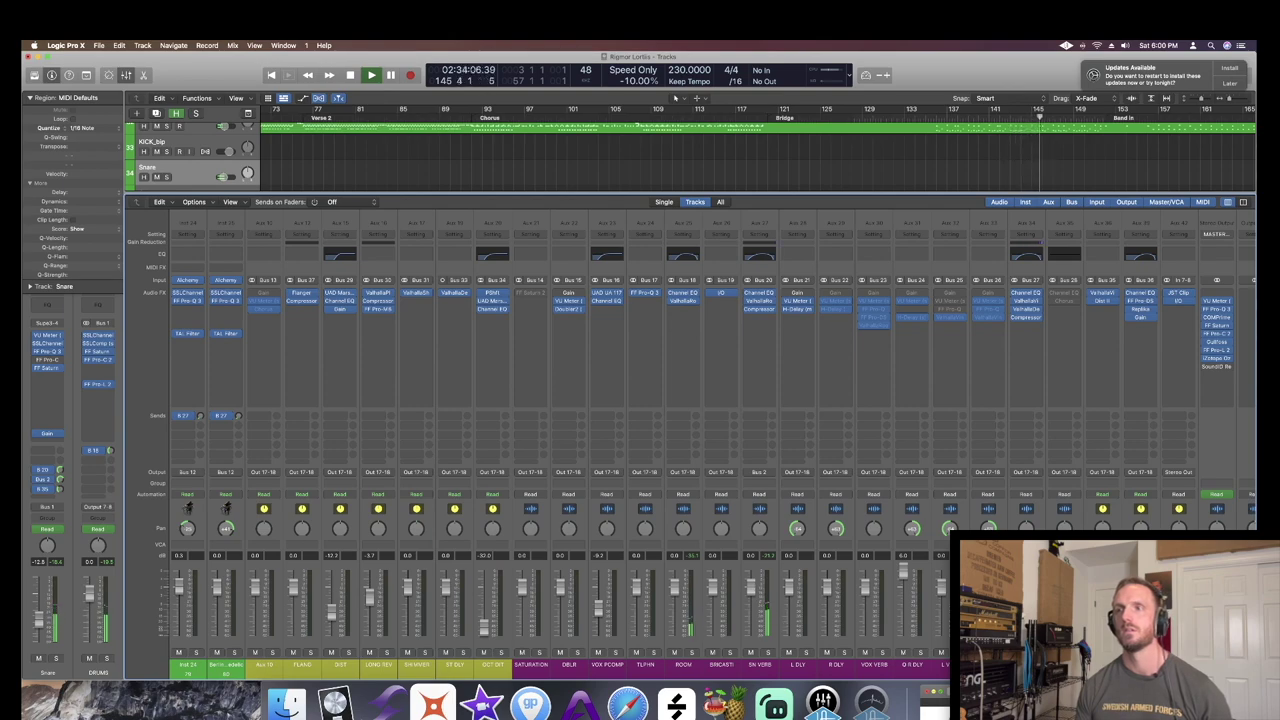
key(x)
key(space)
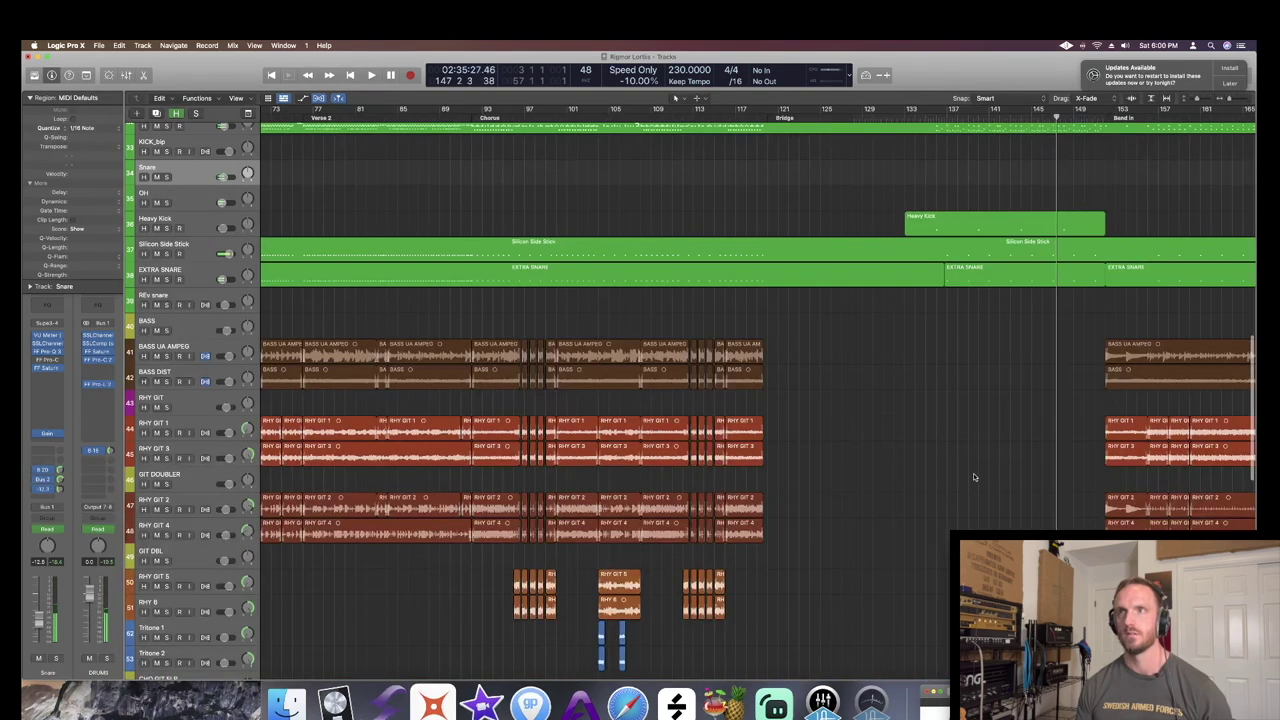
- Solo the BASS bus and turn on cycling over the range from Riff 1 through Chorus 1
scroll(513, 535, down, 5)
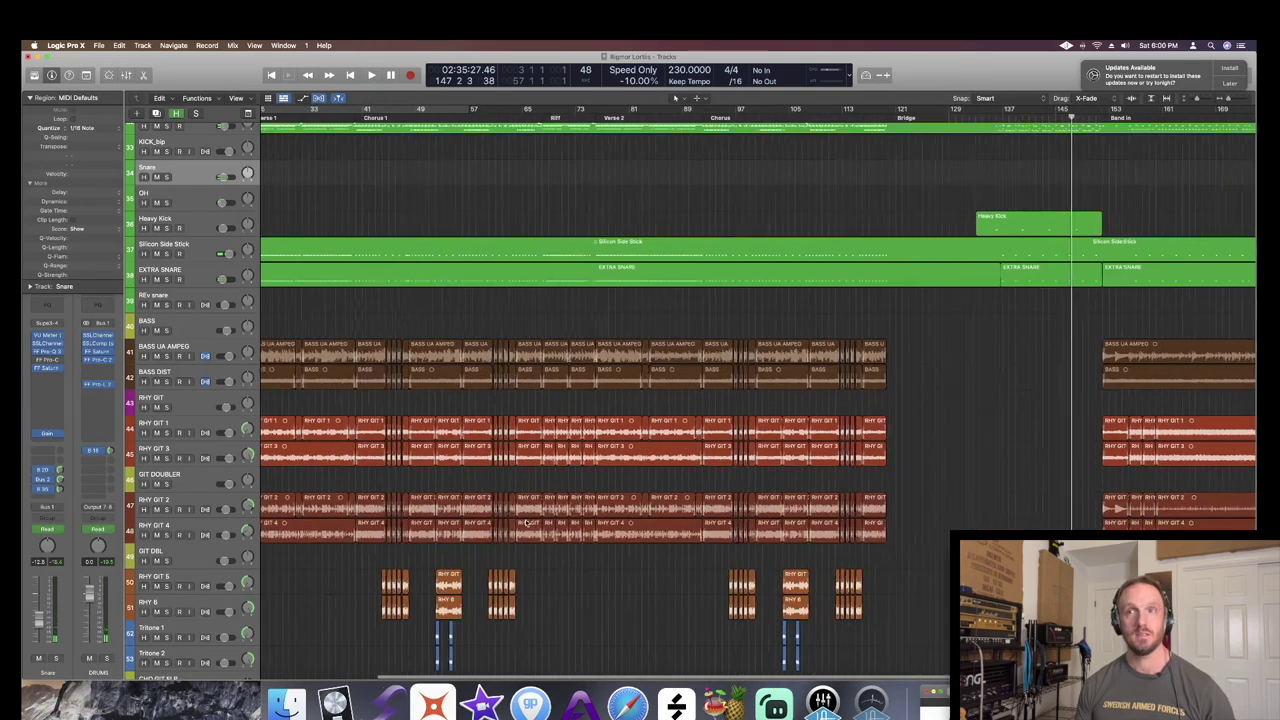
click(170, 333)
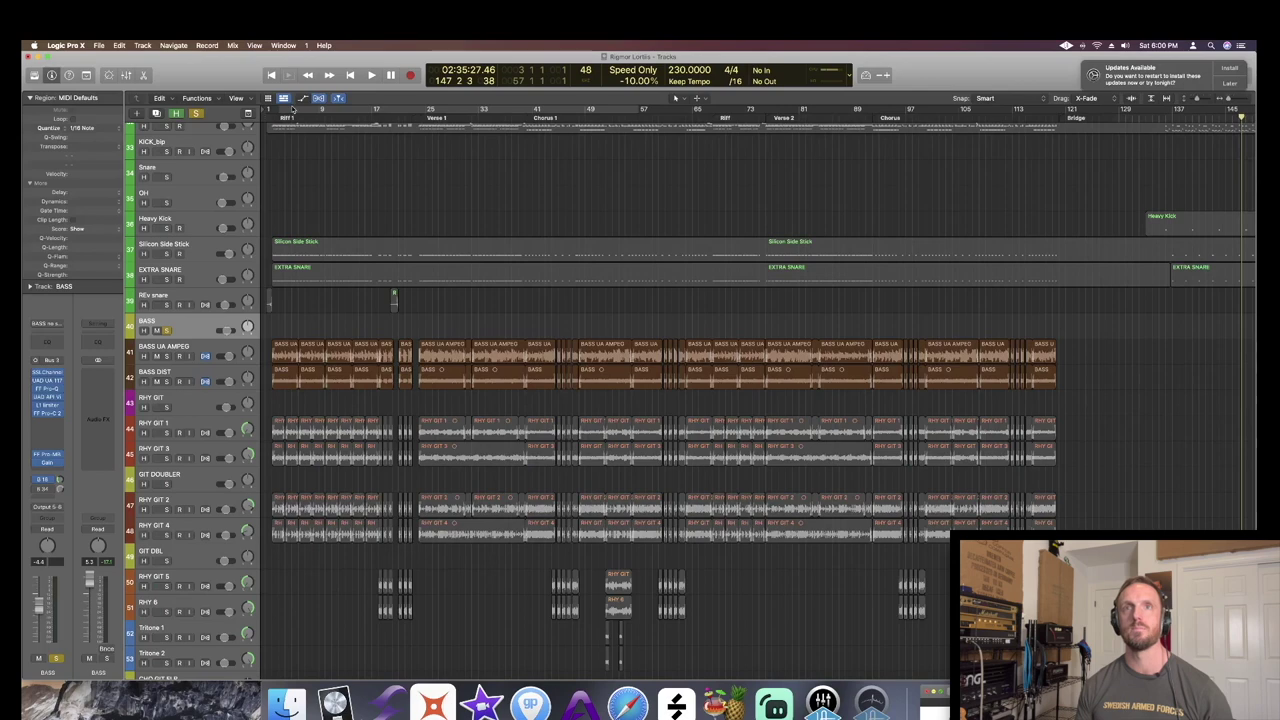
click(290, 113)
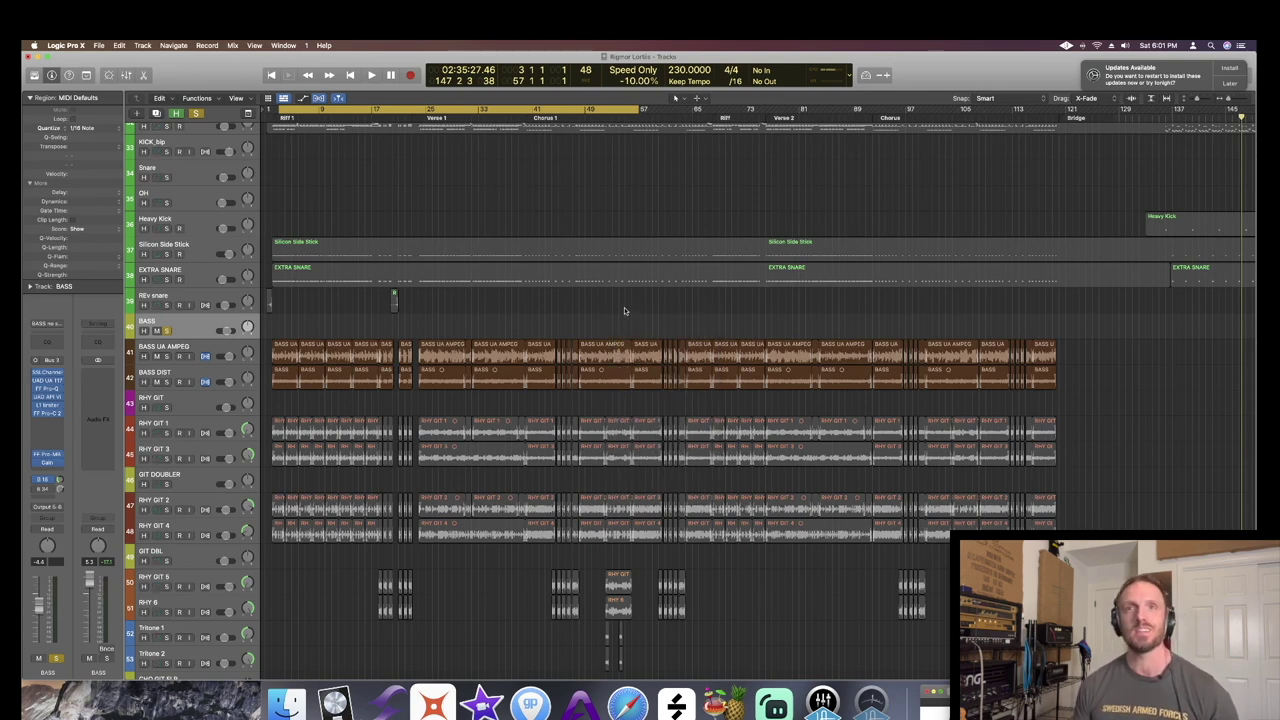
- Show the mixer and play the soloed BASS bus from the start of Riff 1
key(x)
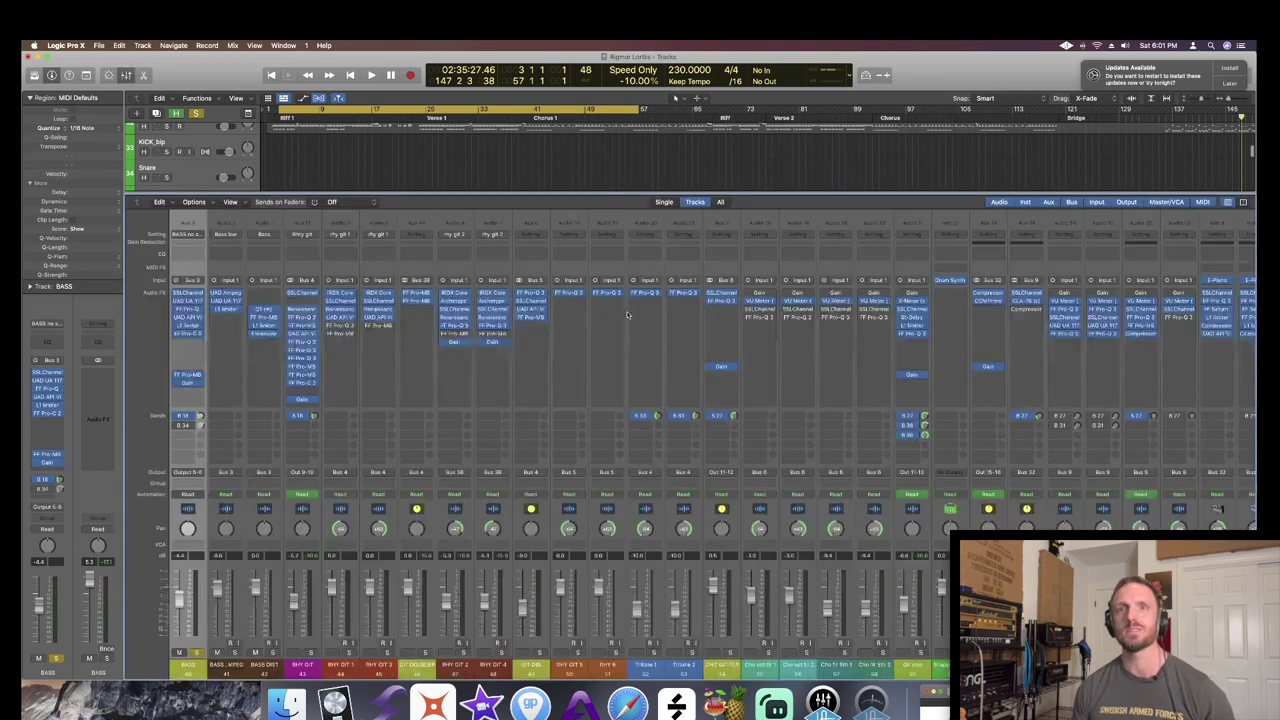
key(Return)
key(space)
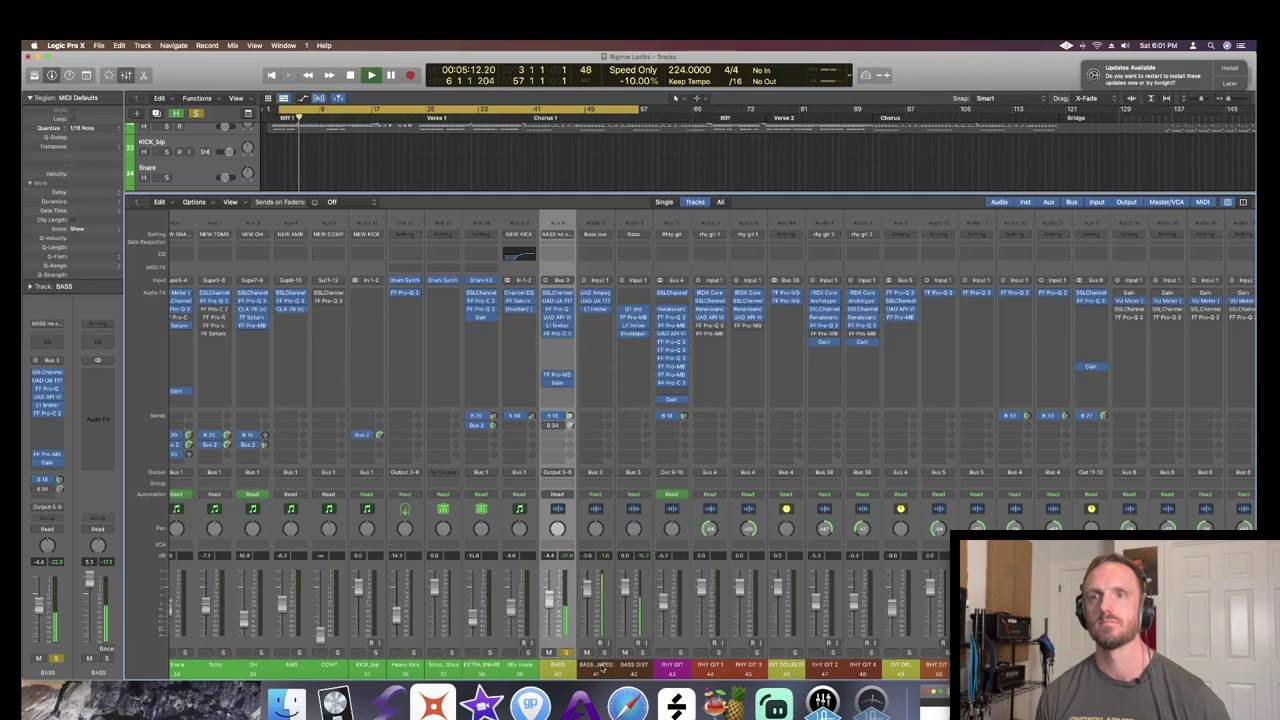
key(space)
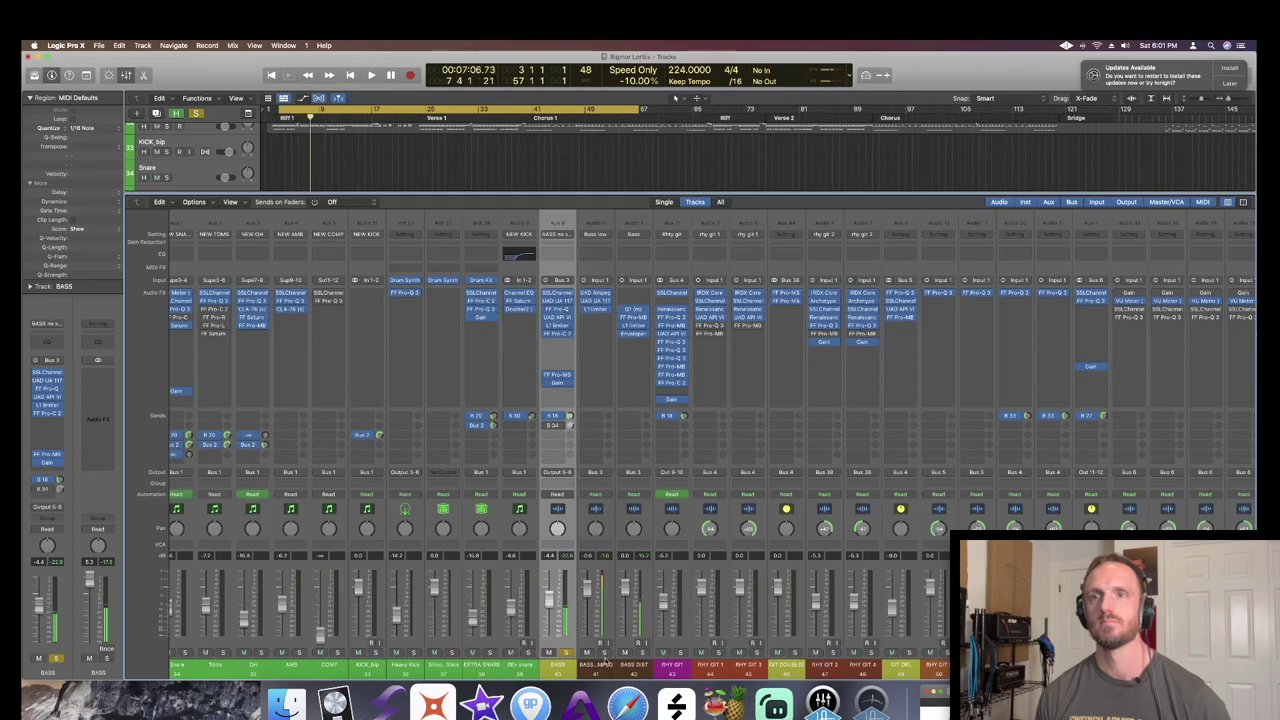
- Solo the BASS UA AMPEG channel, view its UAD Ampeg SVTVR Classic amp settings, close them and play the riff
click(605, 662)
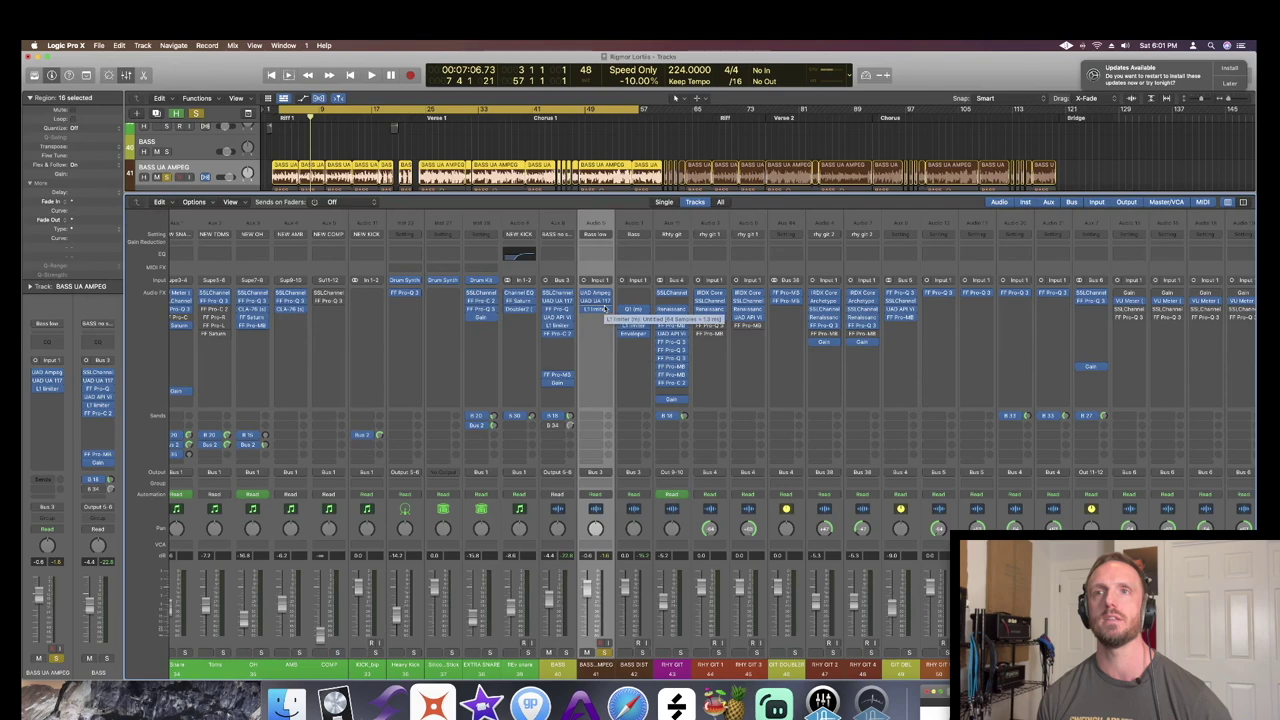
click(597, 305)
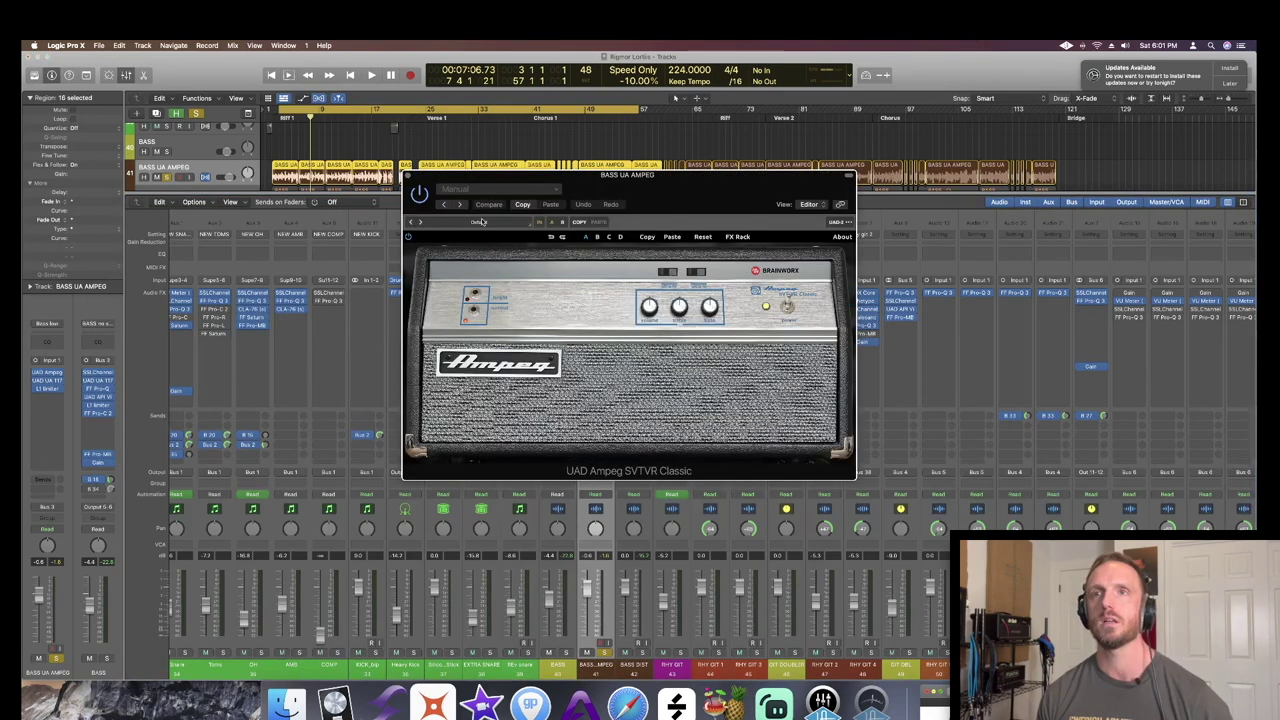
drag(594, 175, 774, 166)
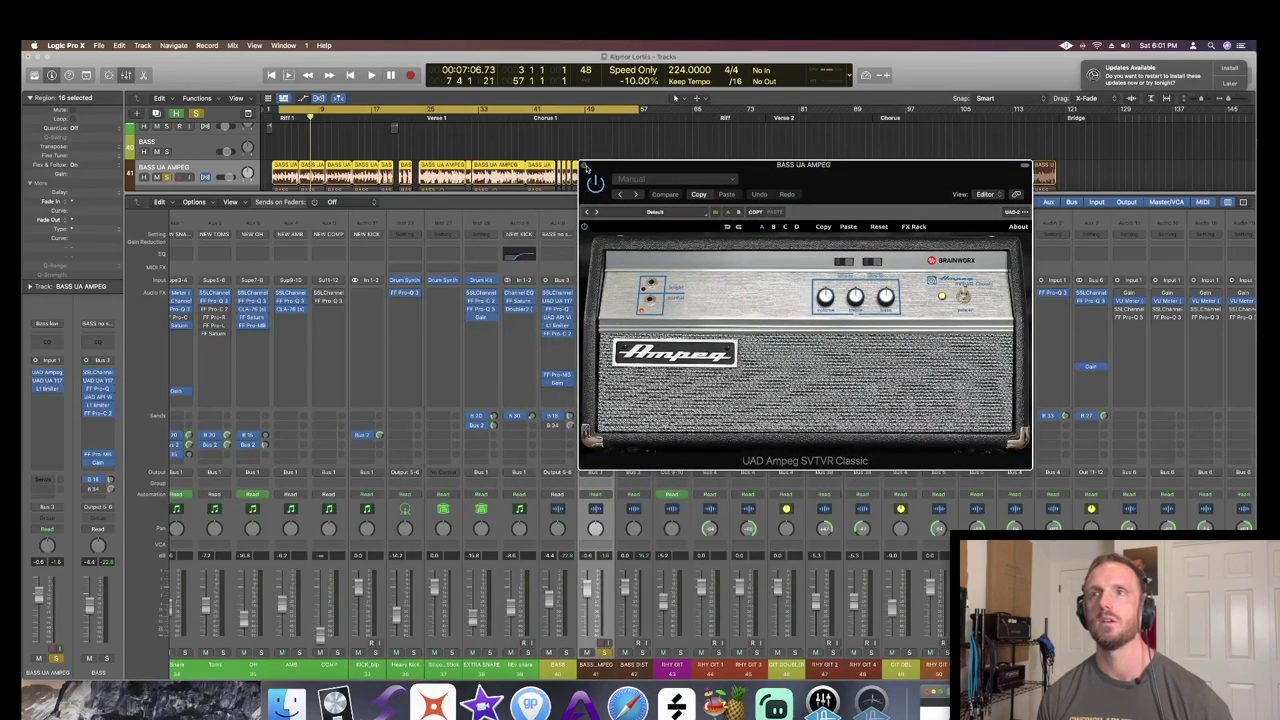
click(586, 167)
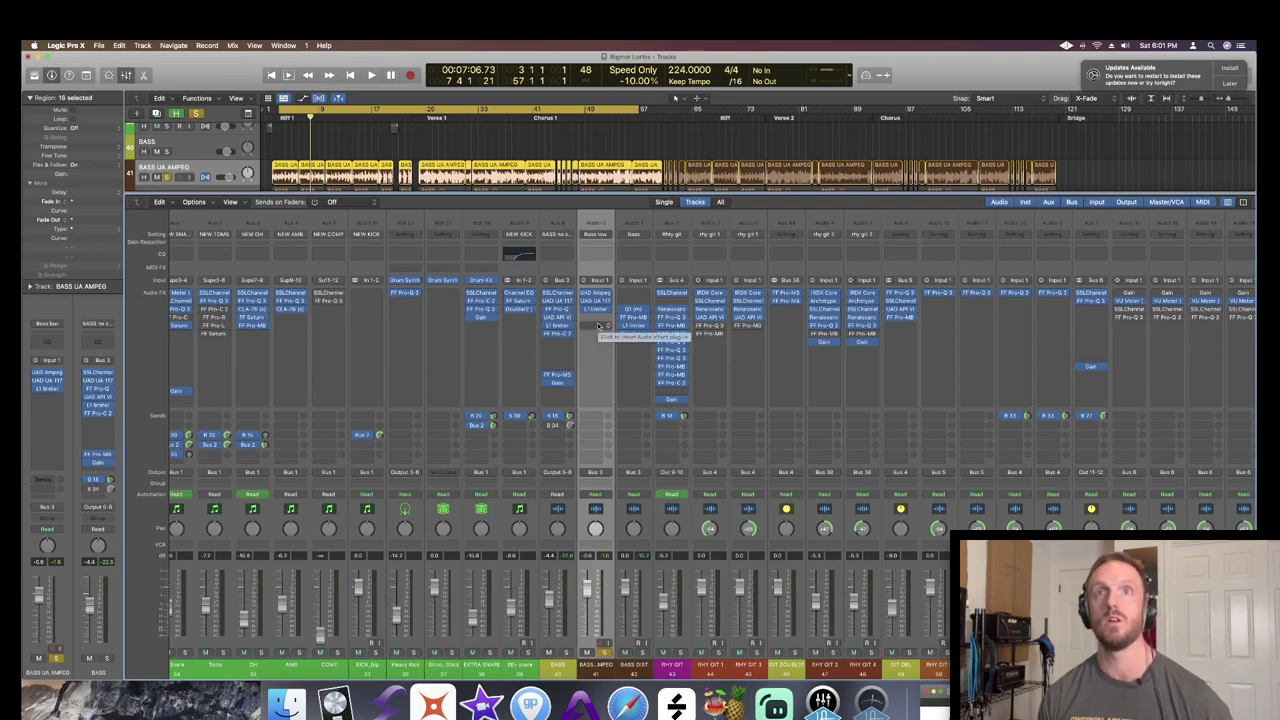
key(space)
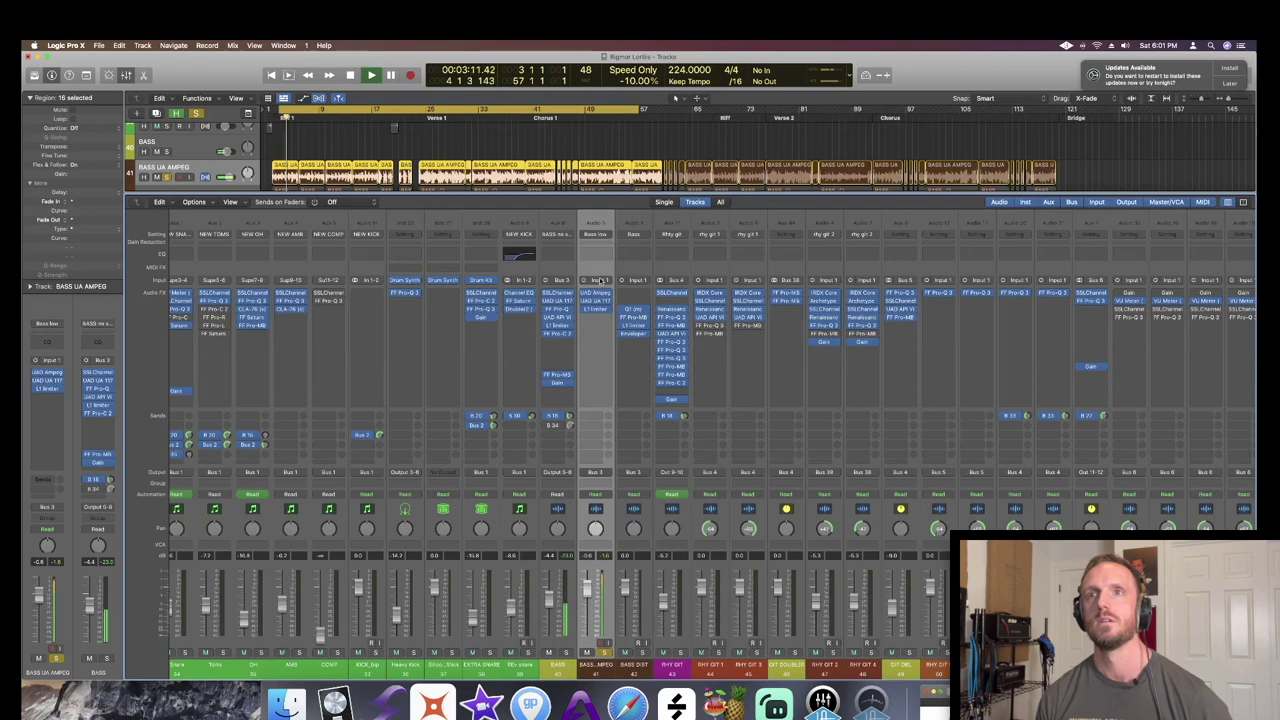
key(space)
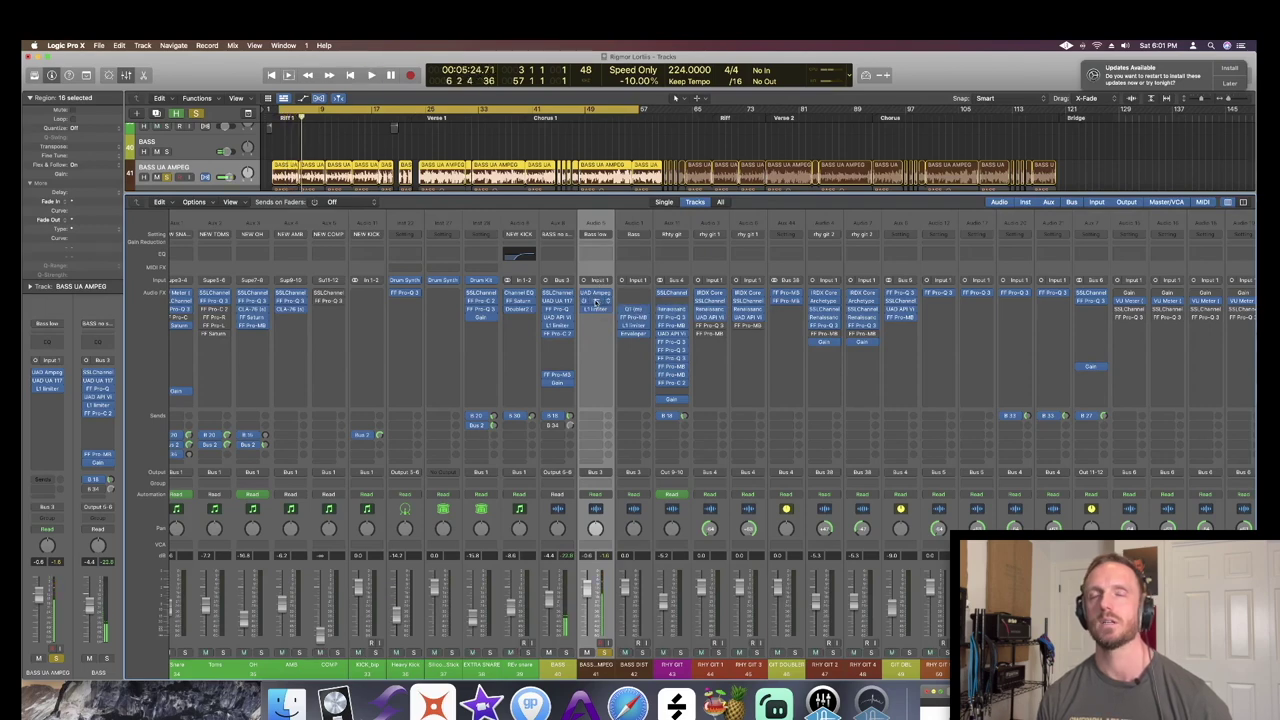
- Examine the UAD UA 1176LN Legacy compressor on BASS UA AMPEG while the riff plays, and close it
click(596, 301)
drag(605, 181, 828, 204)
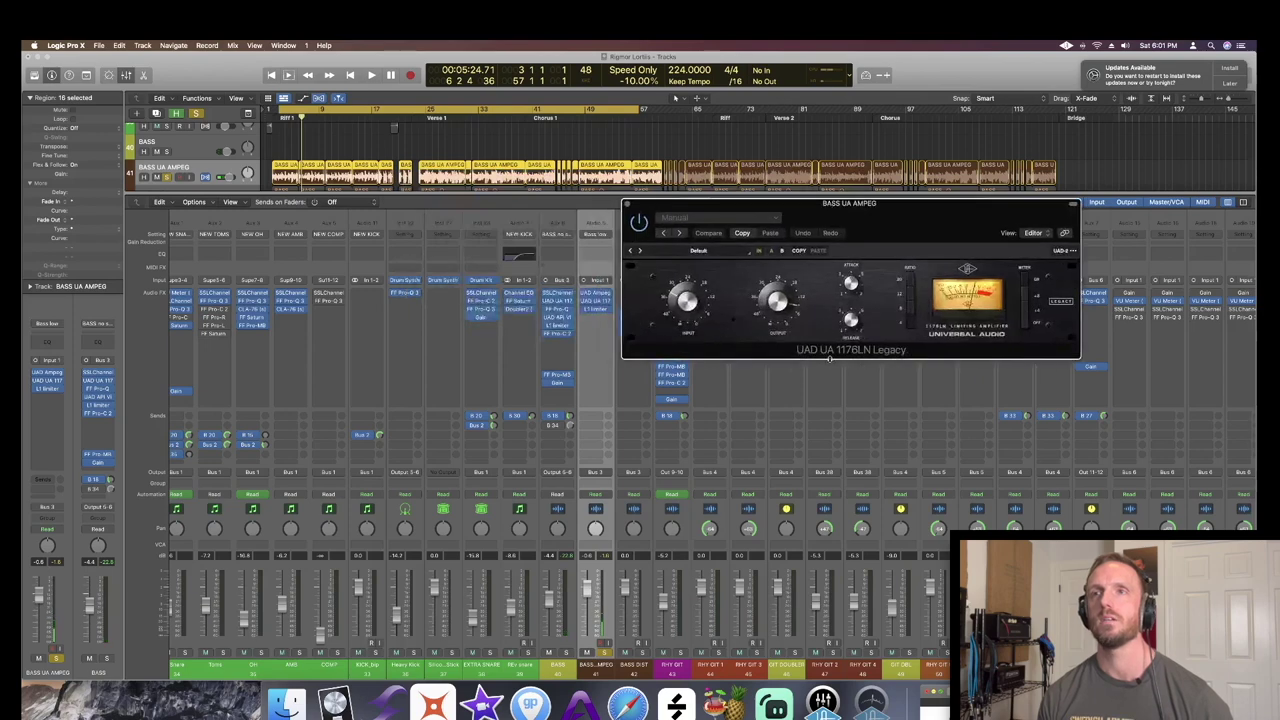
key(space)
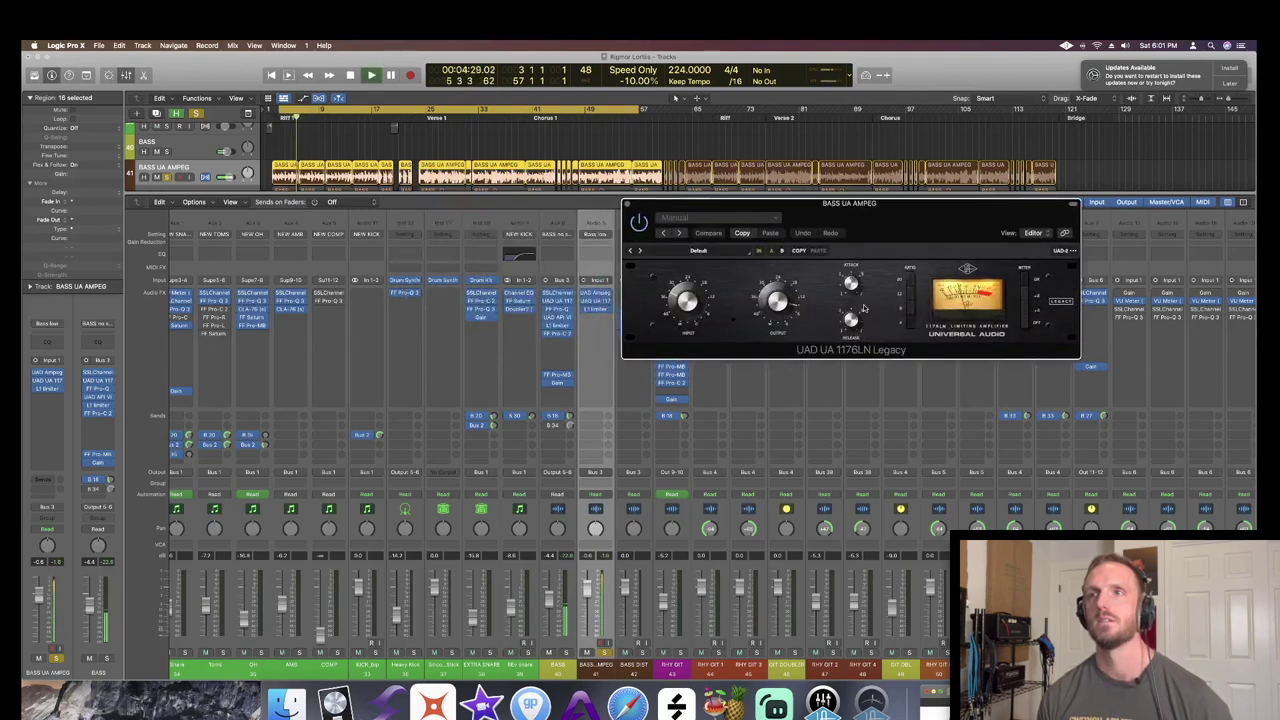
key(space)
click(627, 204)
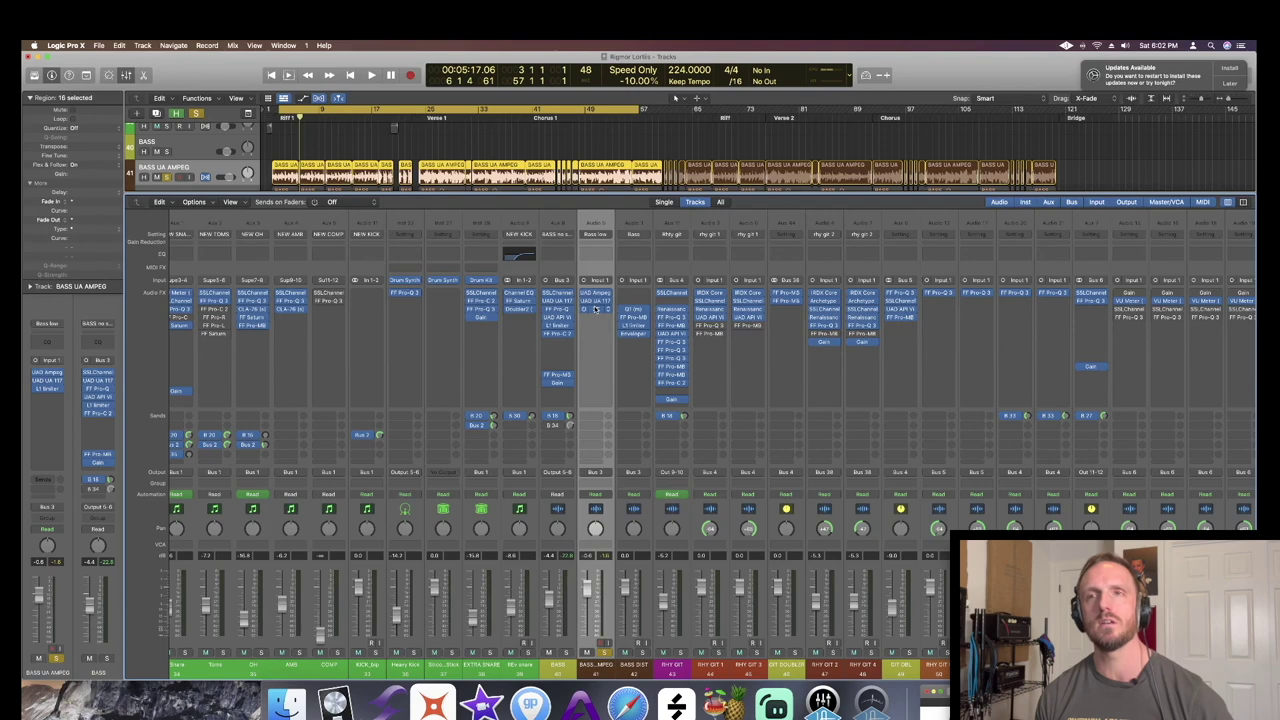
- Check the L1 limiter on BASS UA AMPEG during a short playback of the riff and close it
click(596, 308)
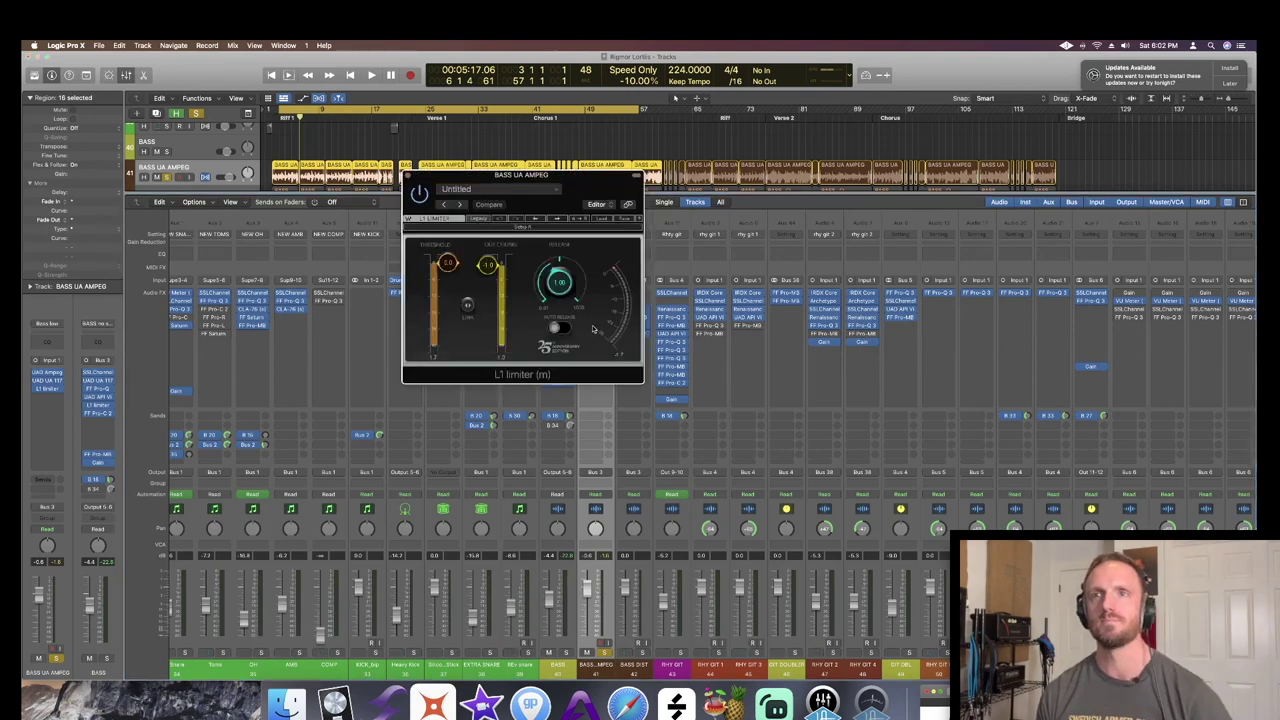
key(space)
key(space)
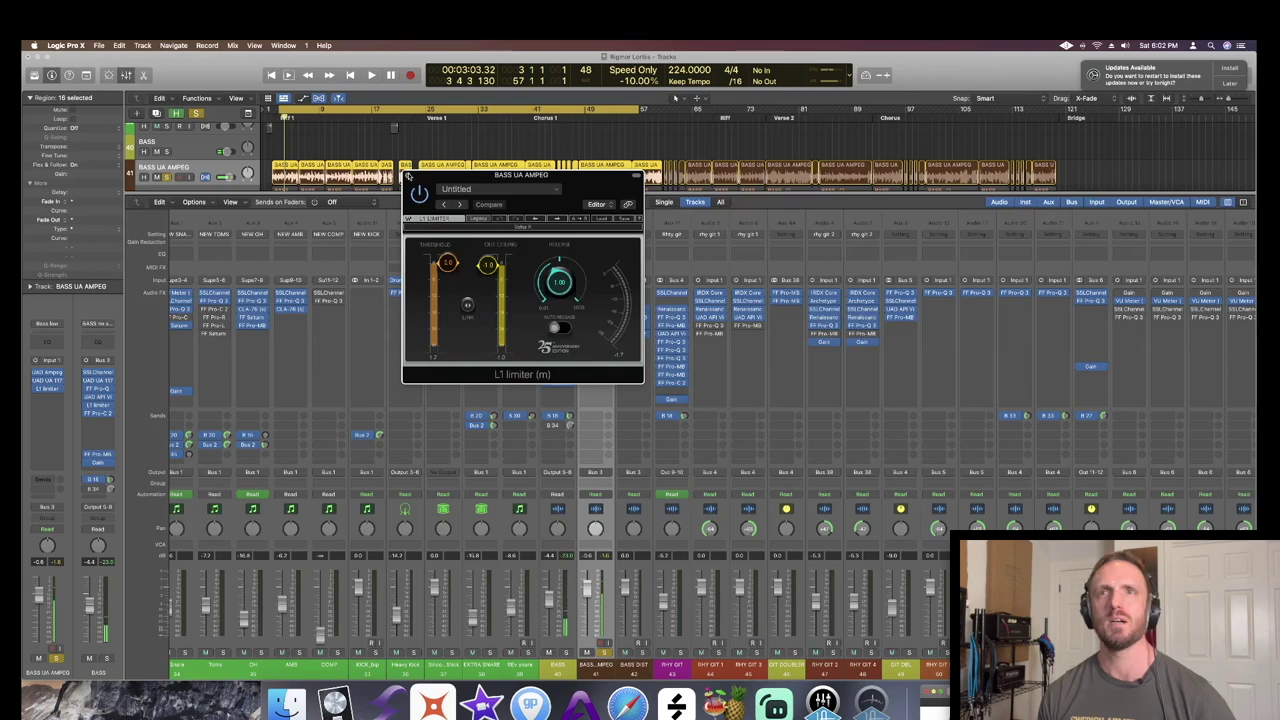
click(408, 177)
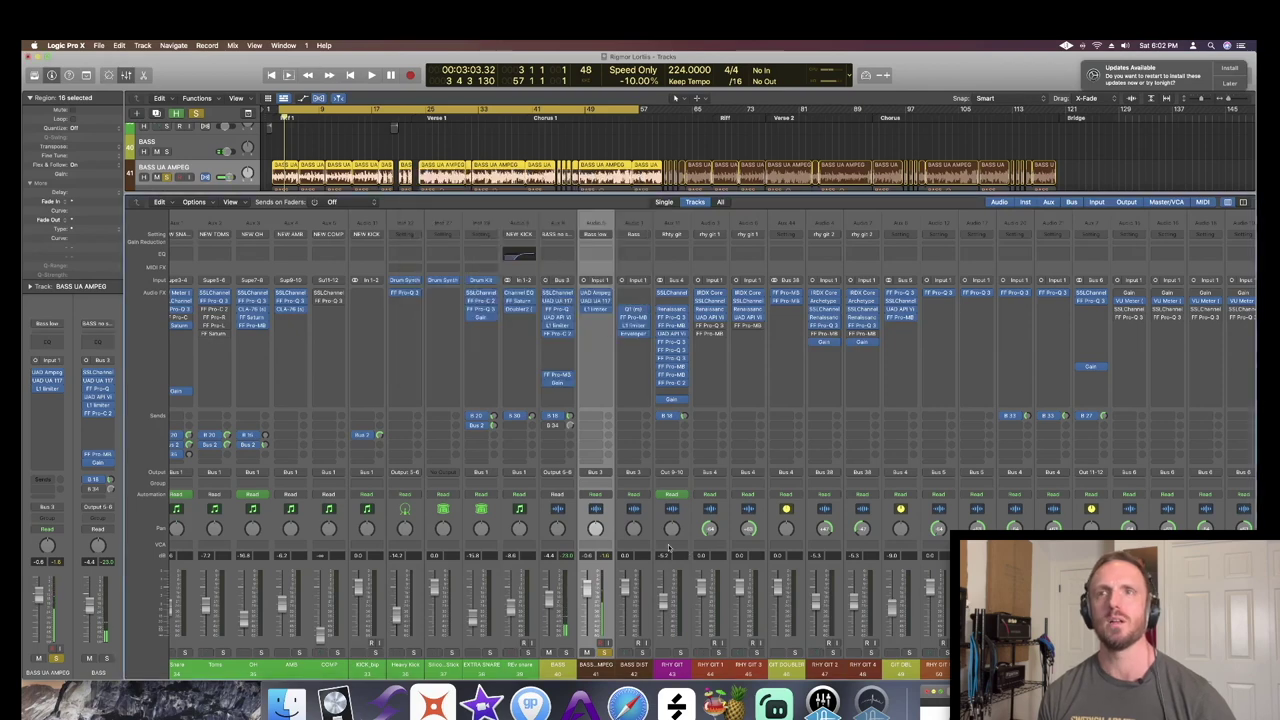
- Solo the BASS DIST channel and view its Q1 filter and FF Pro-MB settings one after the other
click(645, 653)
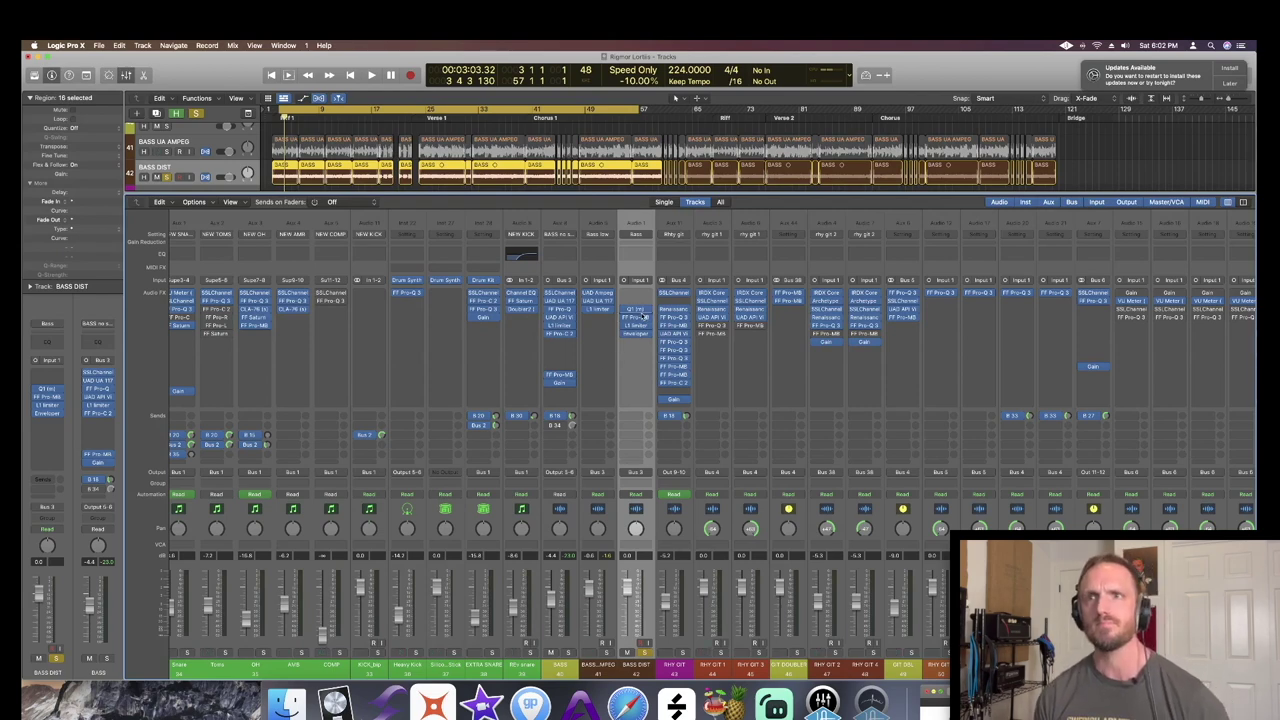
click(637, 313)
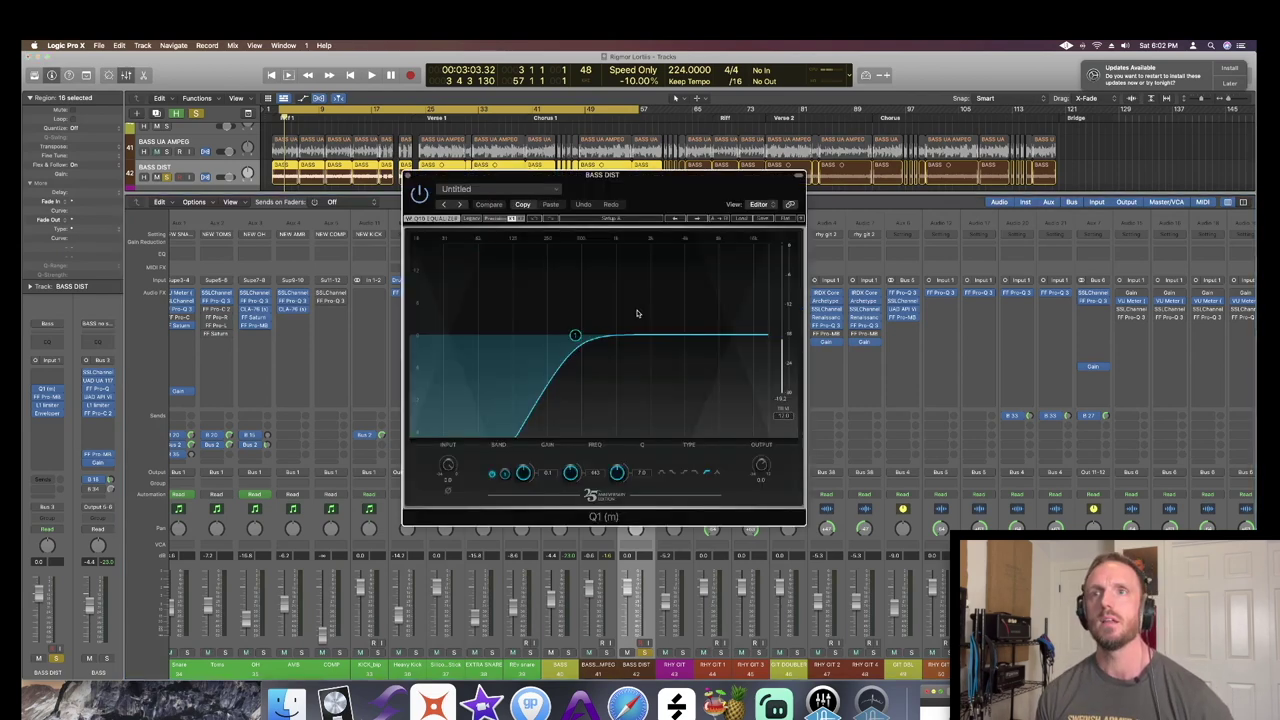
click(408, 175)
click(638, 320)
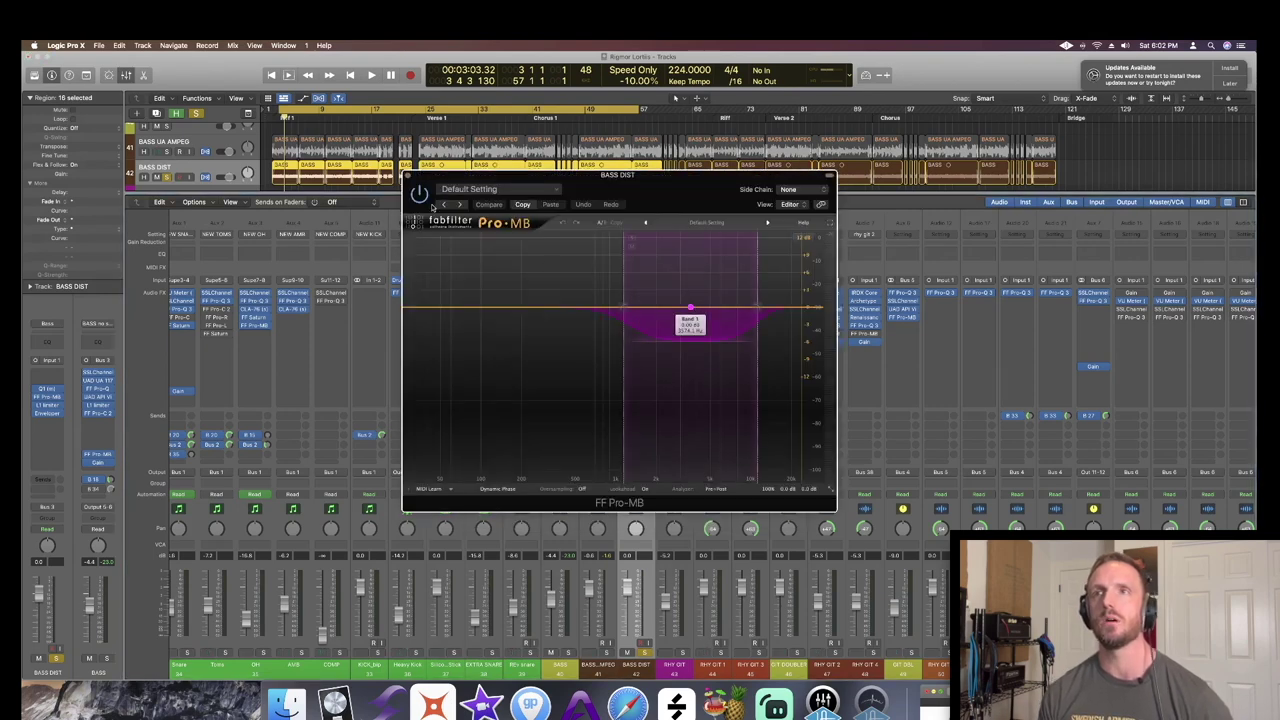
click(408, 176)
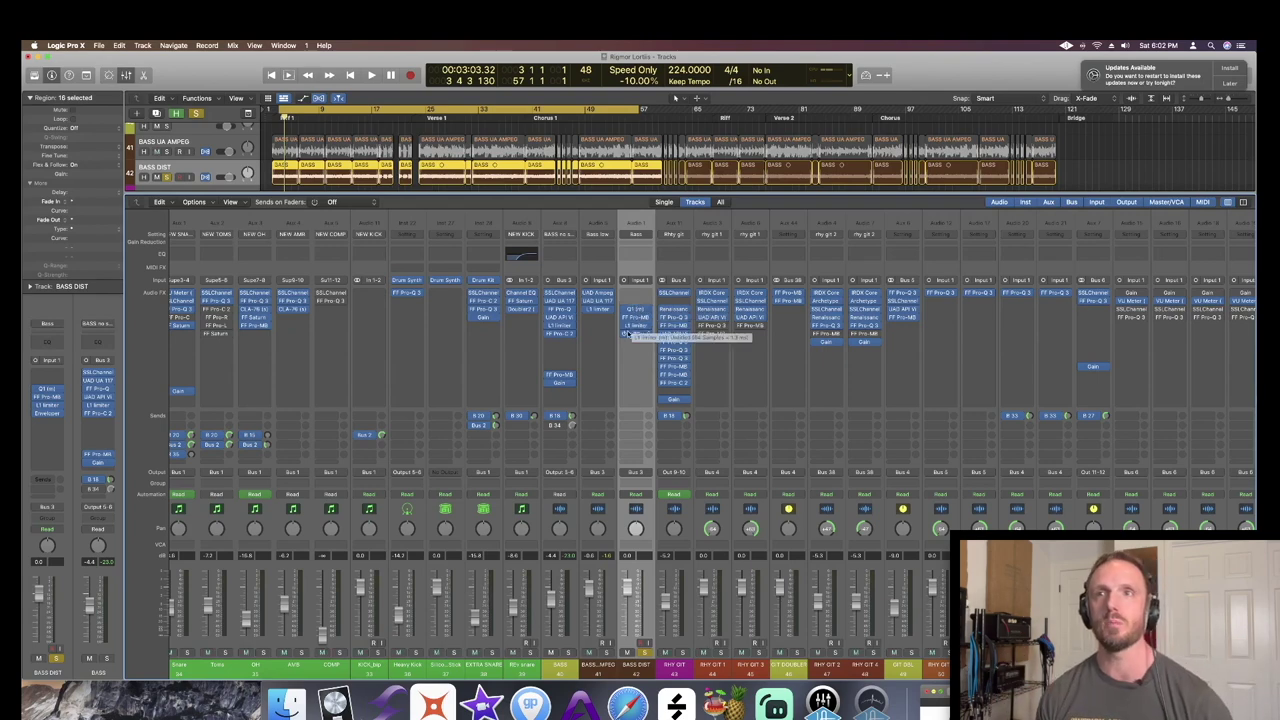
- View the L1 limiter on BASS DIST, and leave the channel's Enveloper settings open in its place
click(632, 326)
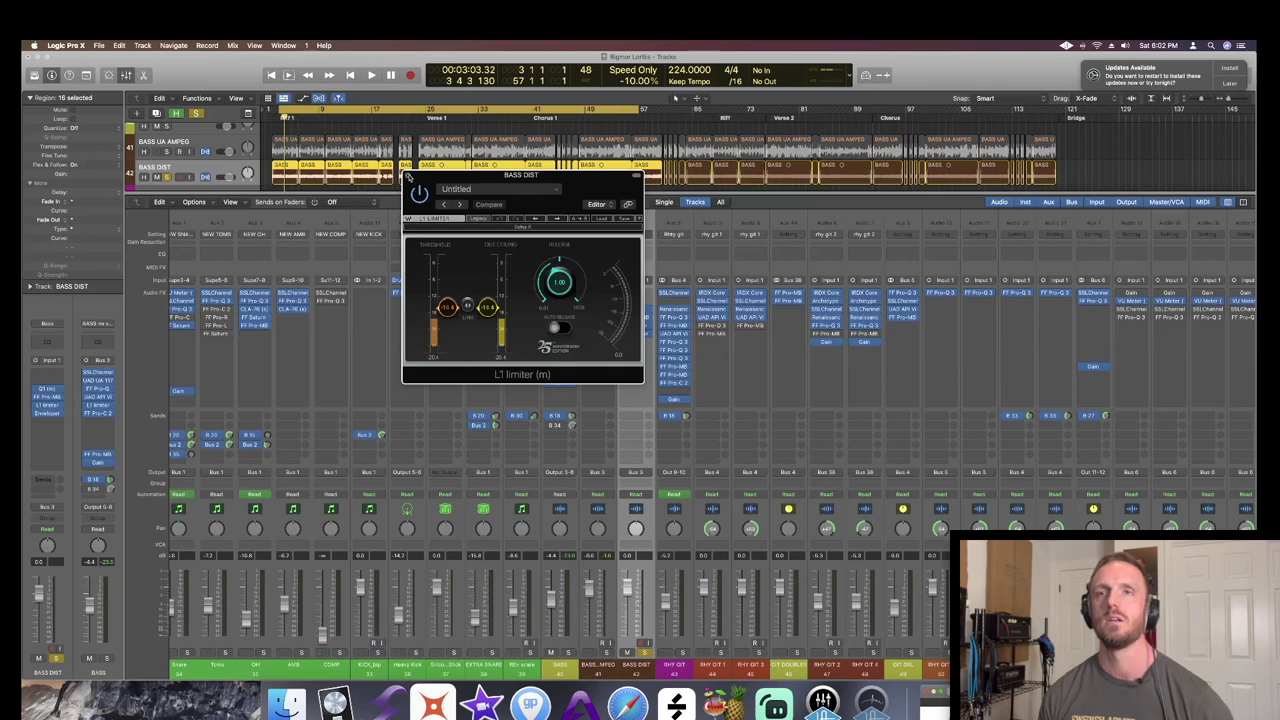
click(408, 177)
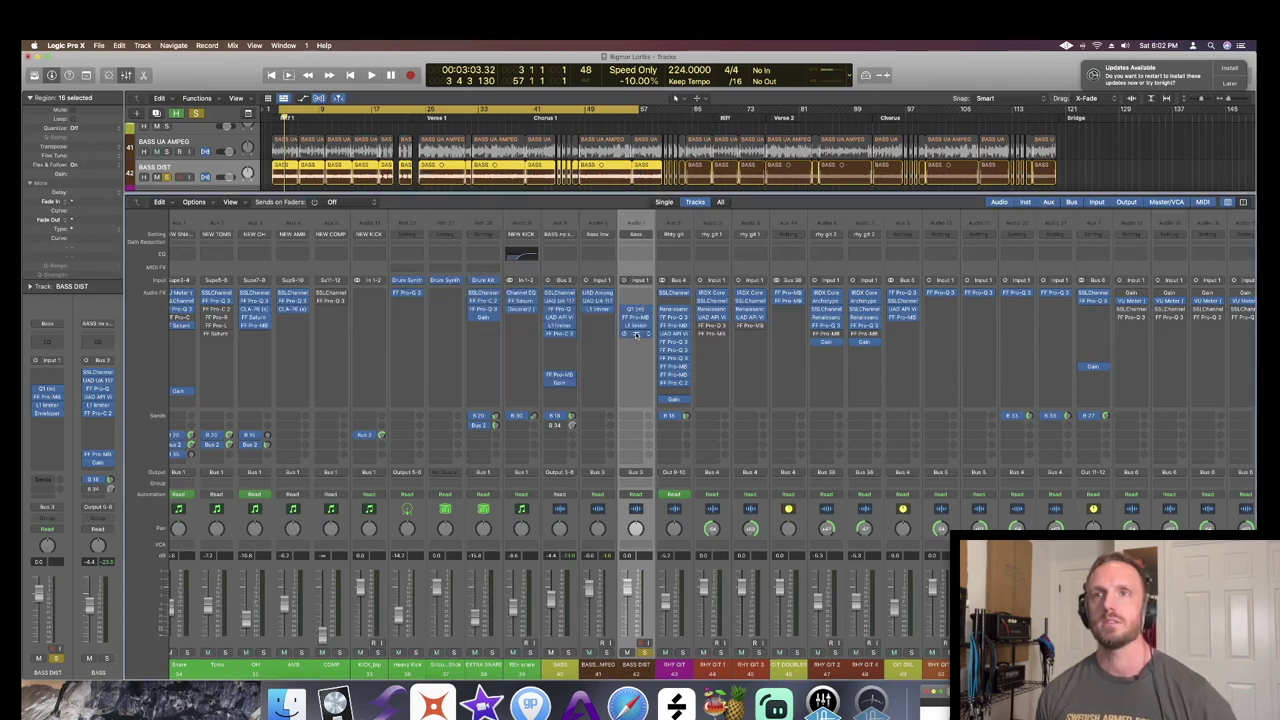
click(636, 334)
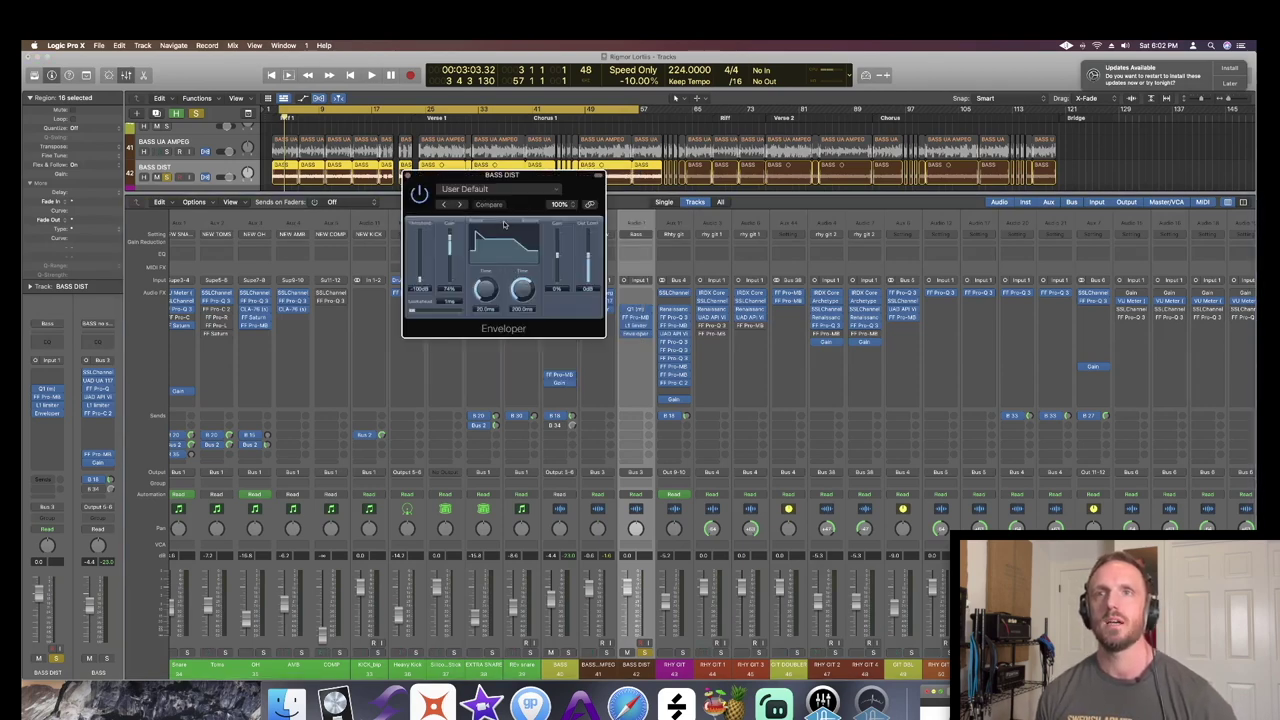
mouse_move(495, 178)
mouse_down()
mouse_move(903, 166)
mouse_move(499, 161)
mouse_up()
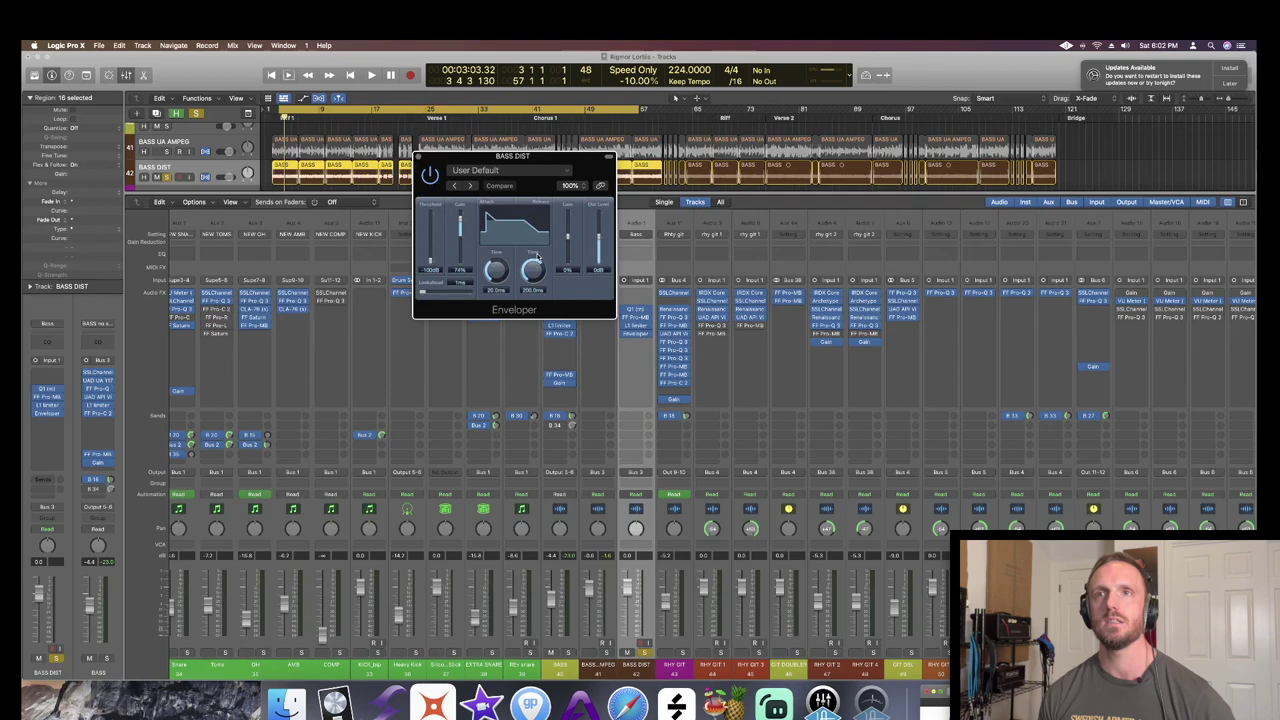
- Open the FF Pro-MB of BASS DIST beside the Enveloper and watch its band react while the riff plays
click(636, 320)
drag(617, 177, 877, 131)
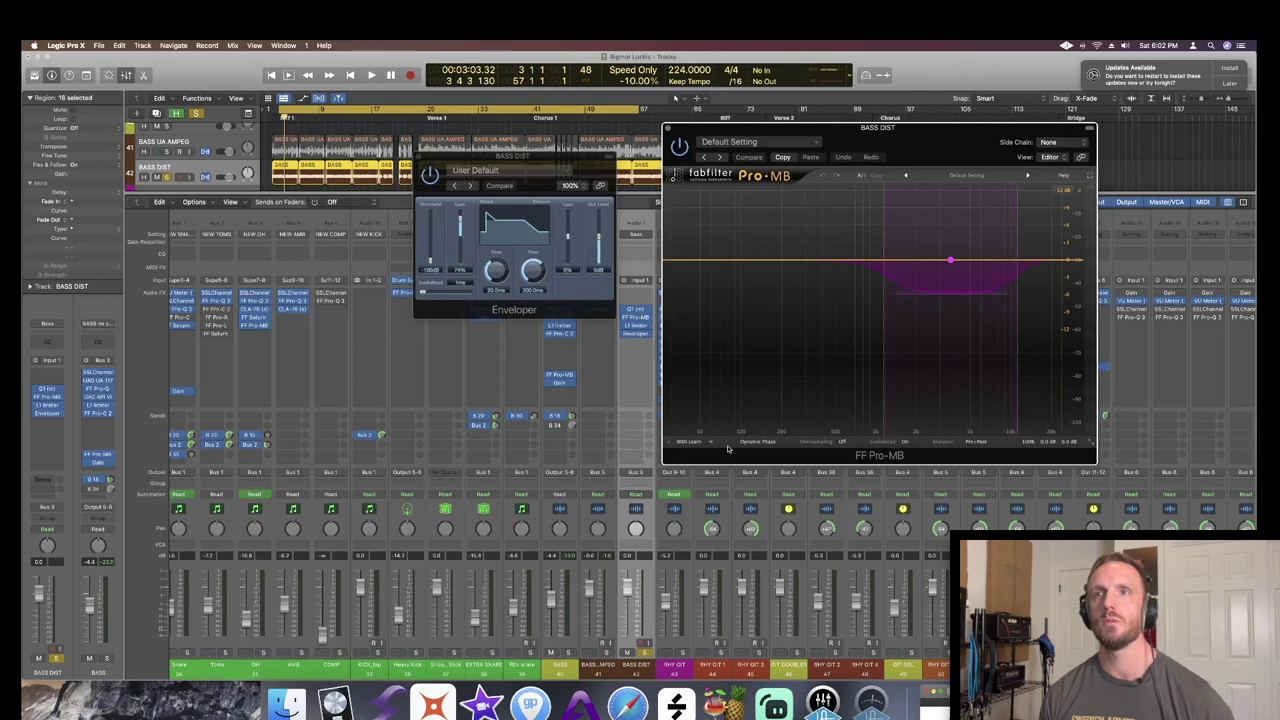
key(space)
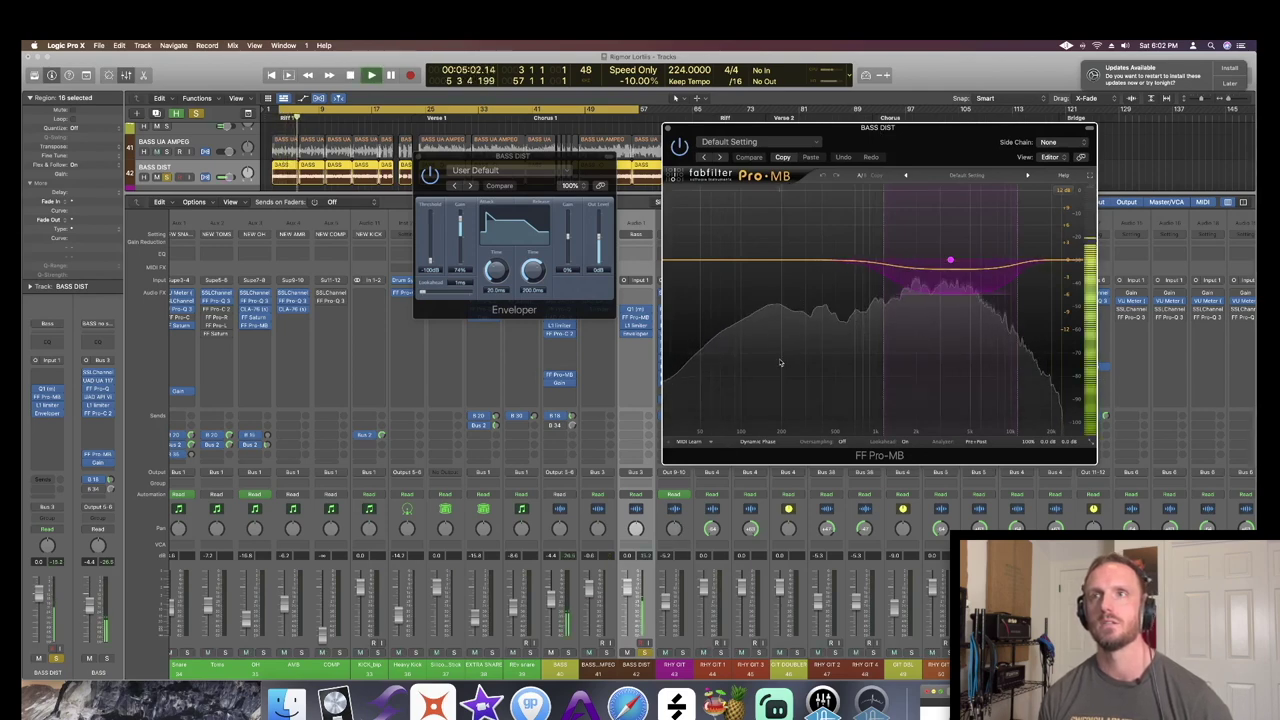
key(space)
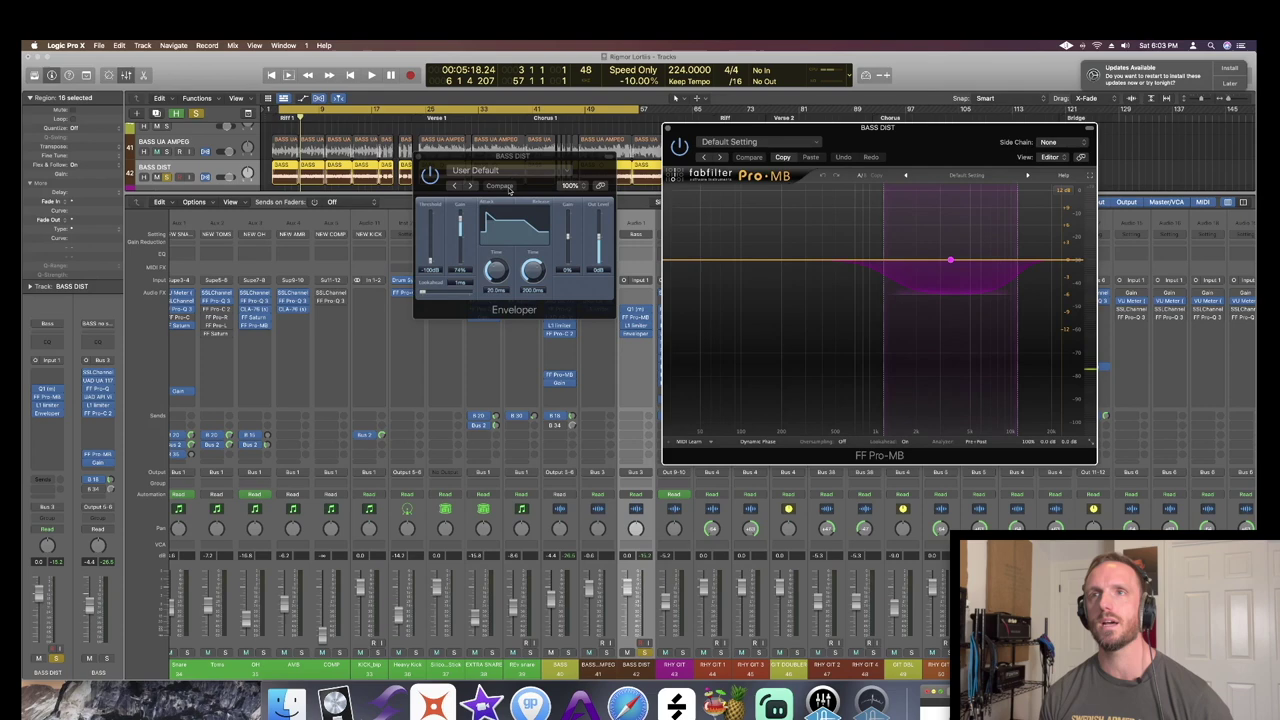
- Solo the BASS bus in place of BASS DIST and play the riff with both bass layers together
click(520, 157)
key(space)
click(568, 655)
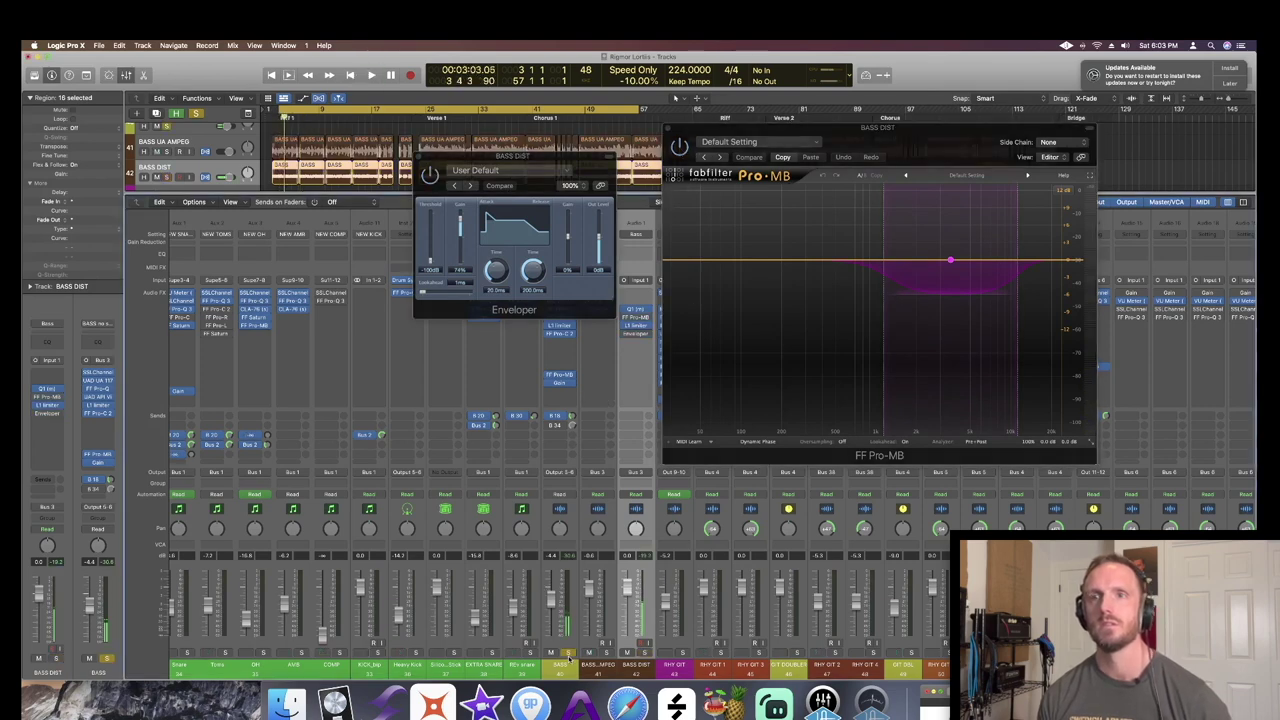
key(space)
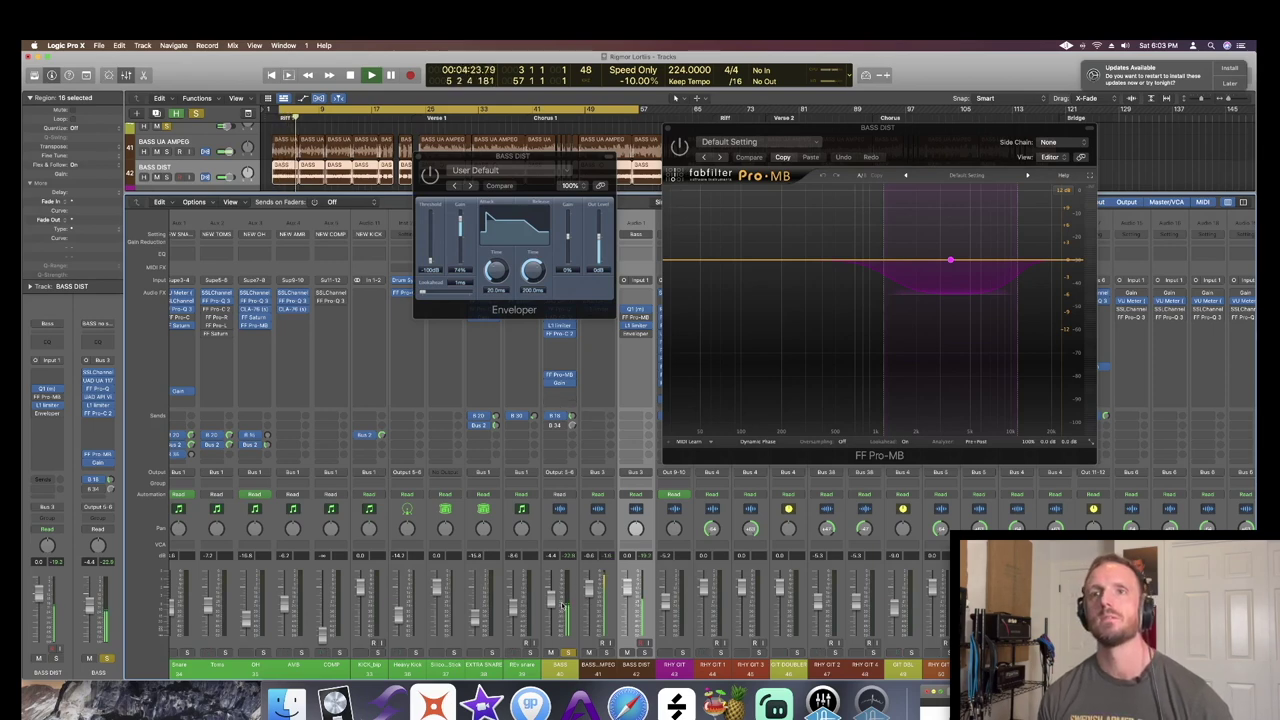
key(space)
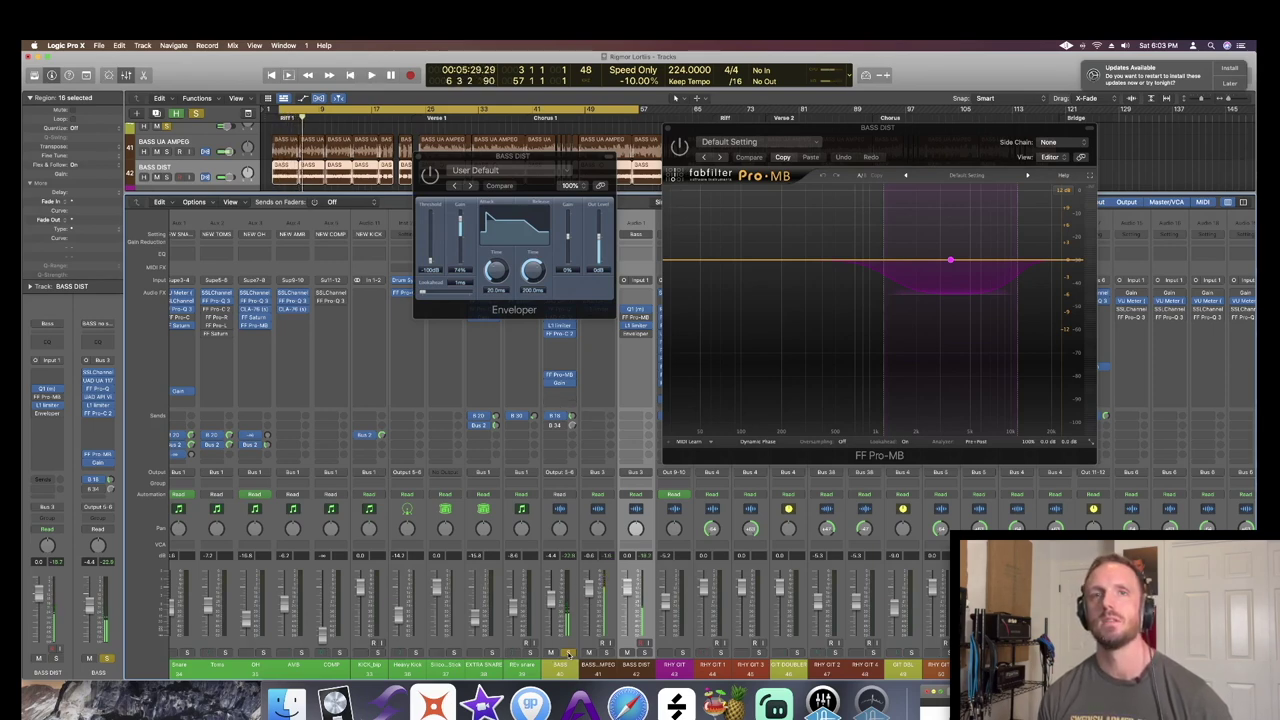
- Play the riff in the full mix with nothing soloed, and solo the BASS bus again
key(space)
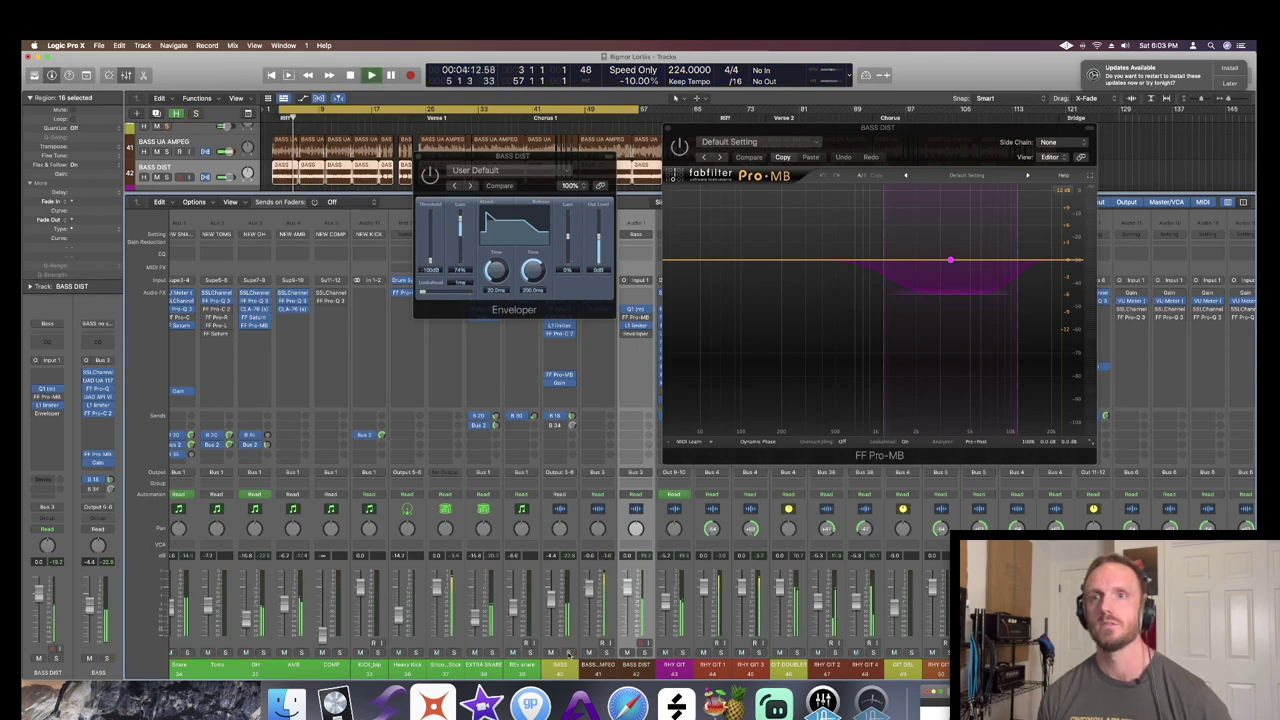
key(s)
key(space)
- Audition the FF Pro-MB band of BASS DIST on its own during playback, and return the solo to the BASS bus
click(951, 261)
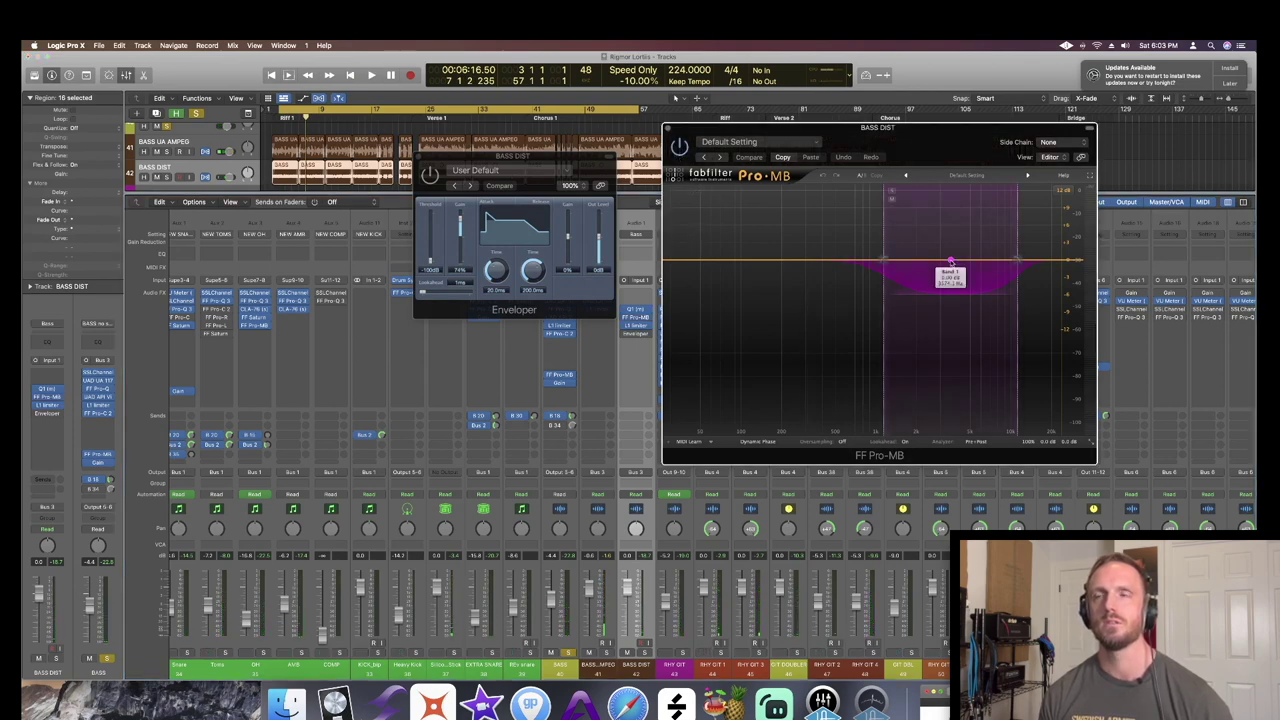
key(space)
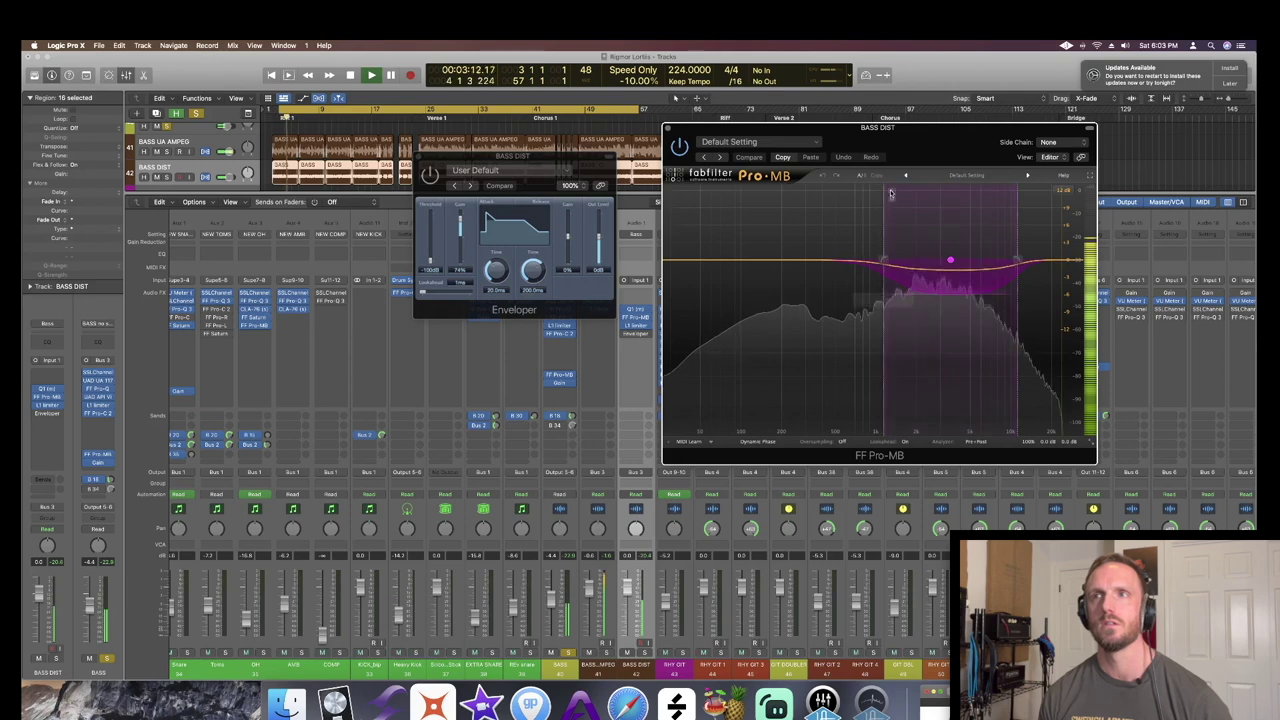
click(891, 190)
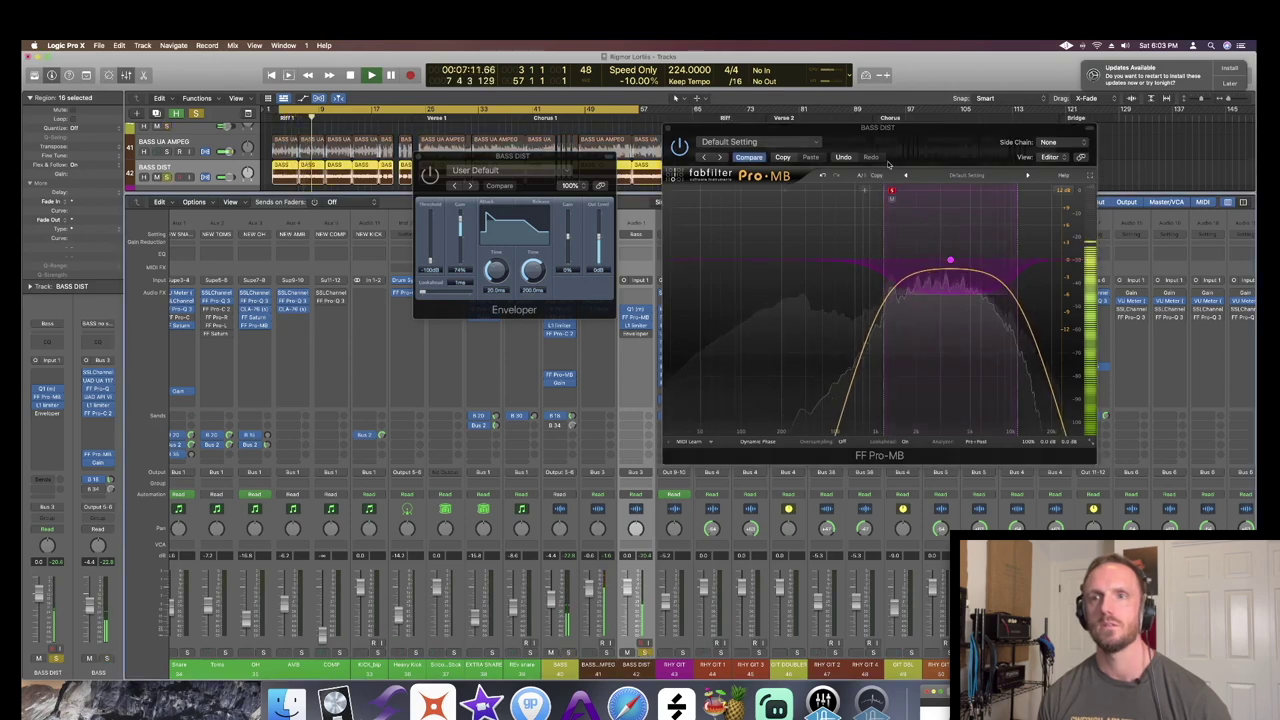
click(891, 191)
key(space)
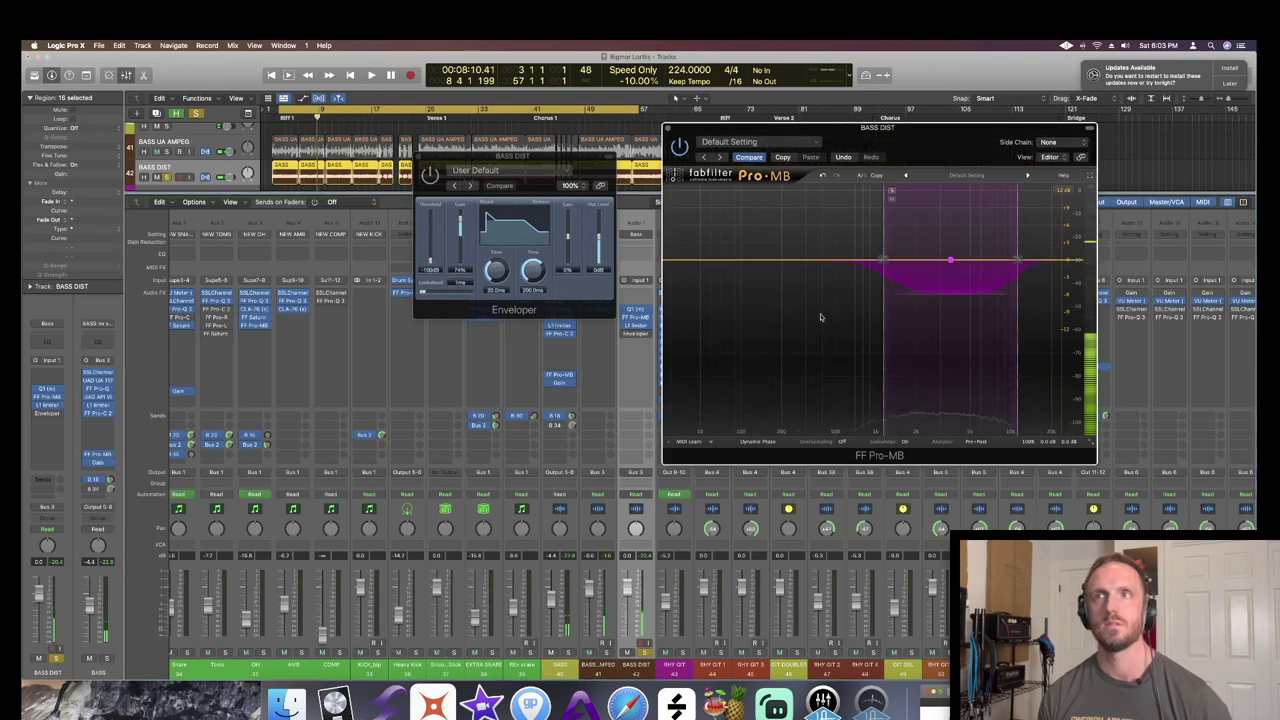
click(561, 665)
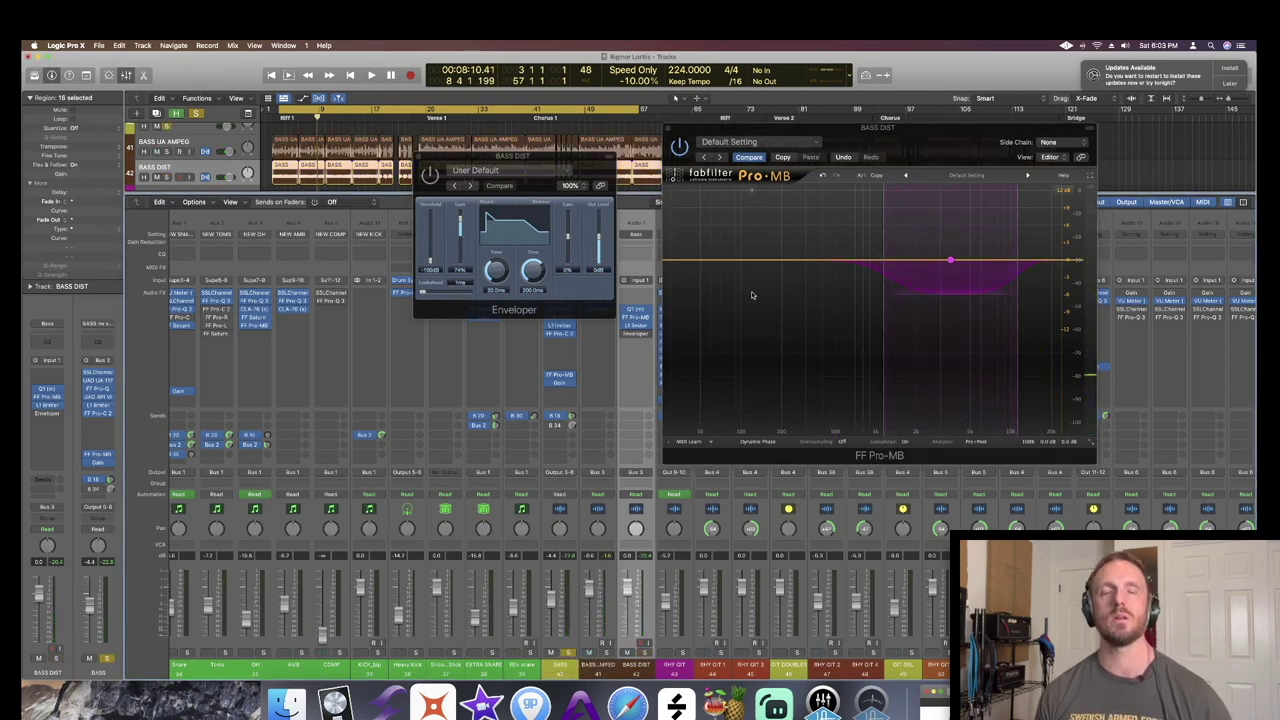
- Play the riff with both BASS DIST plugins open, and close the Enveloper and FF Pro-MB windows
key(space)
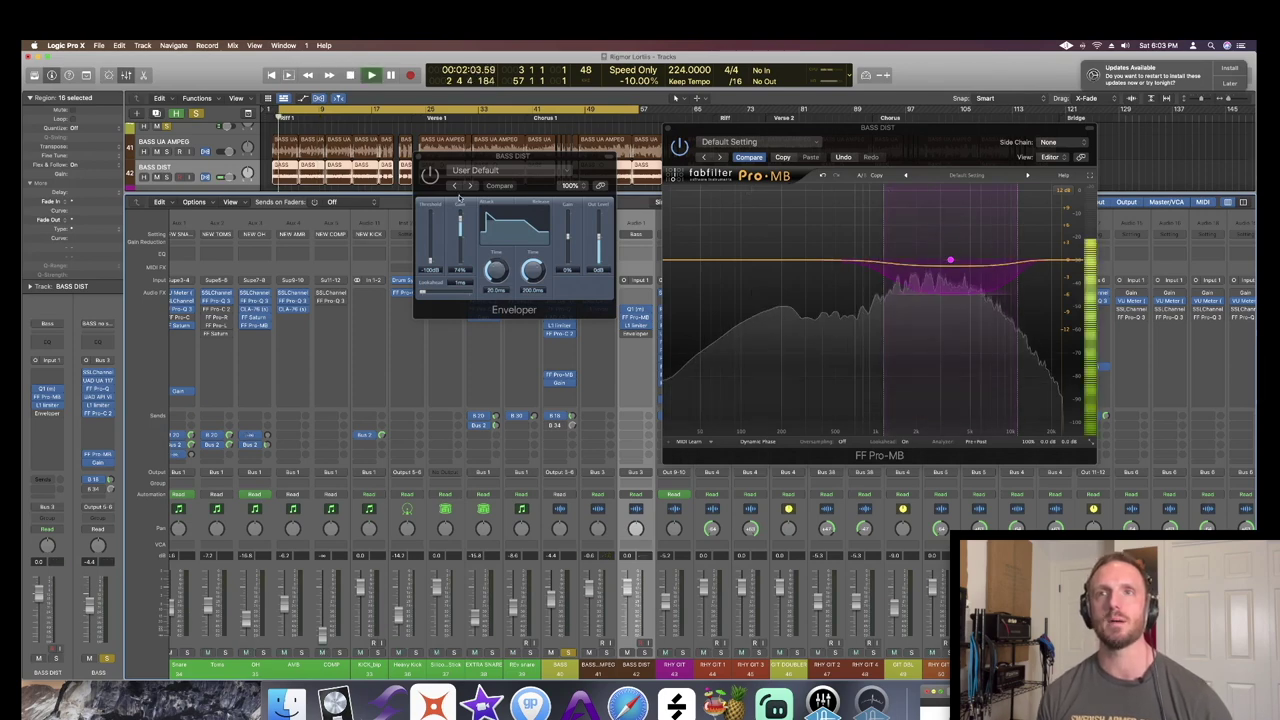
click(436, 178)
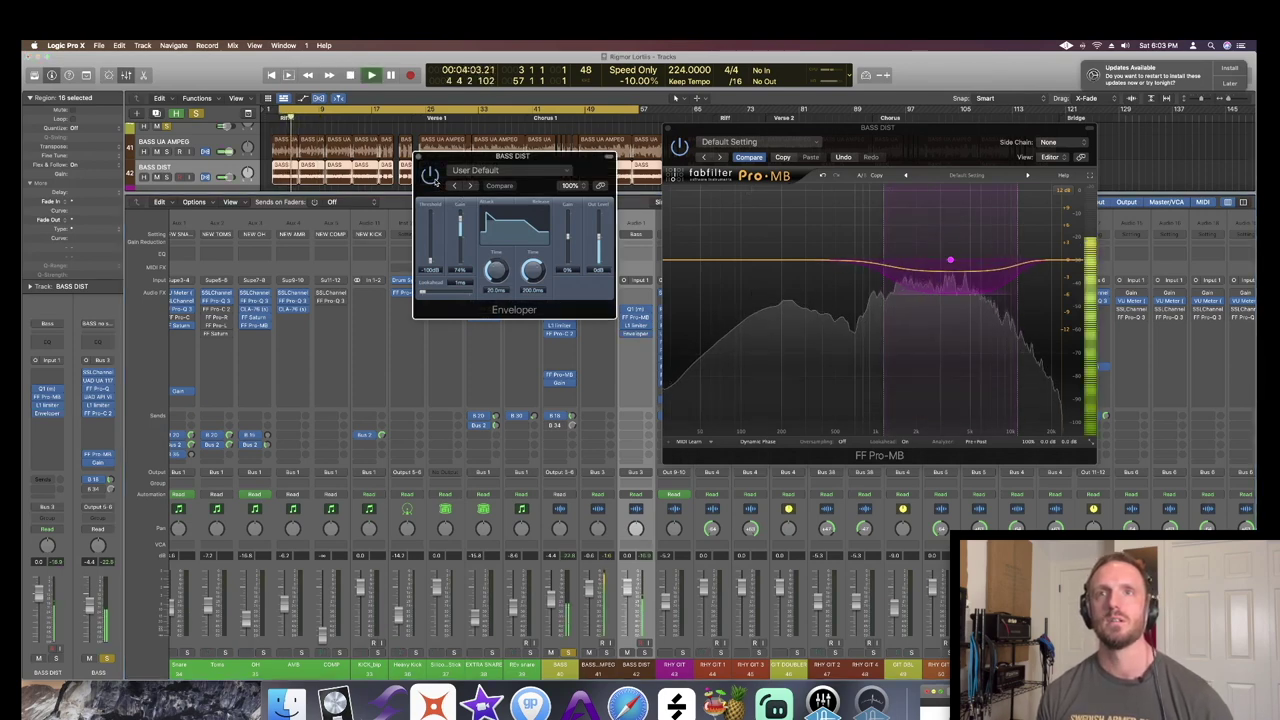
key(super+w)
click(670, 131)
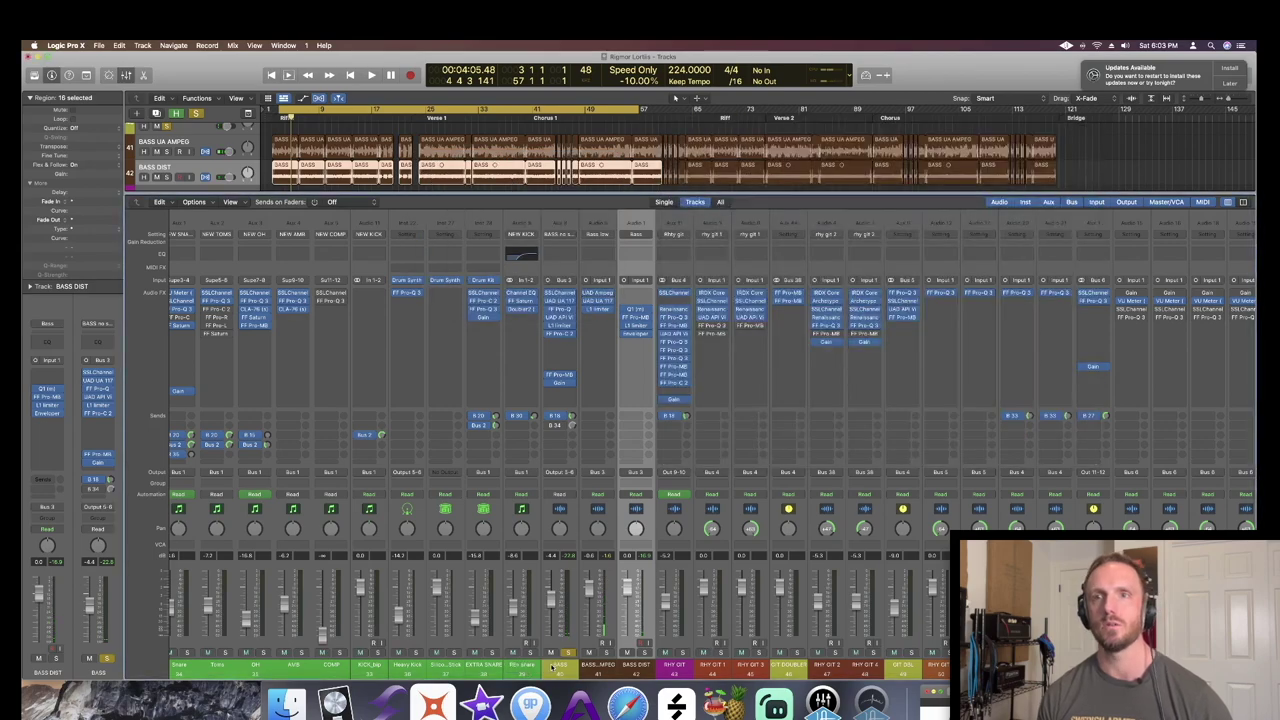
- Select the BASS bus, hide the mixer and view the automation lanes of the bass and guitar tracks
click(556, 666)
key(x)
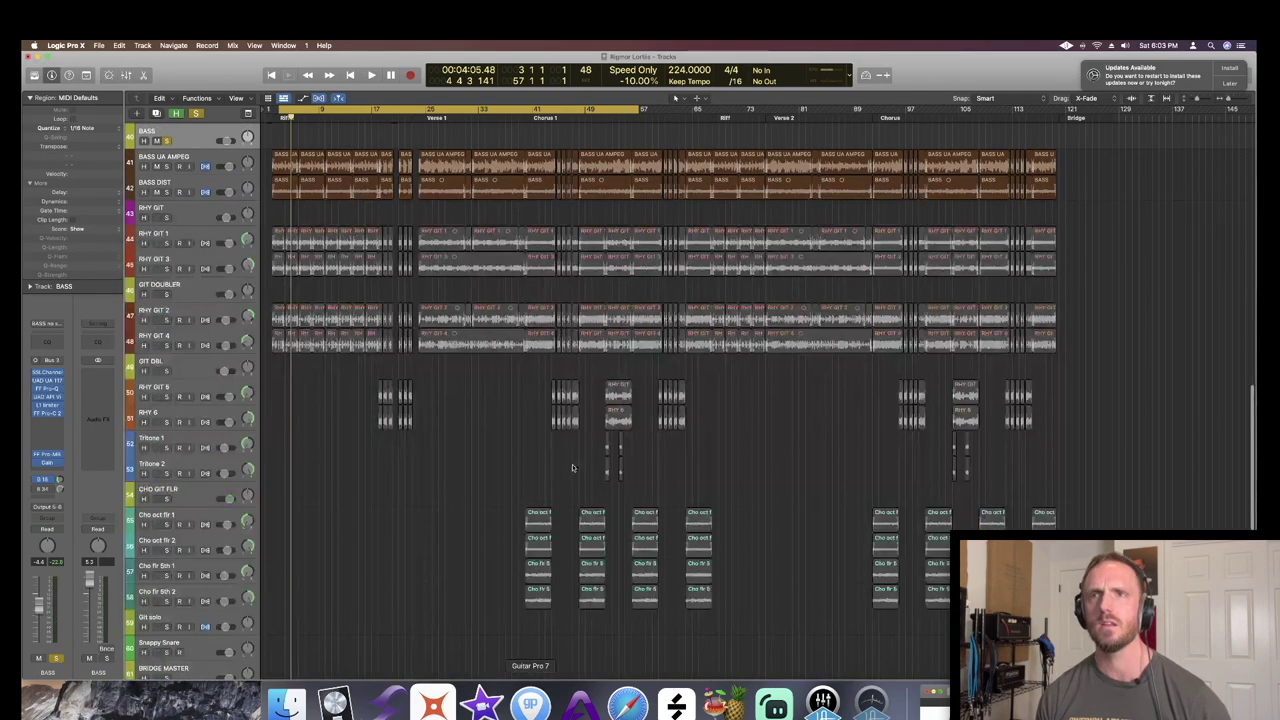
key(super+Down)
key(super+Down)
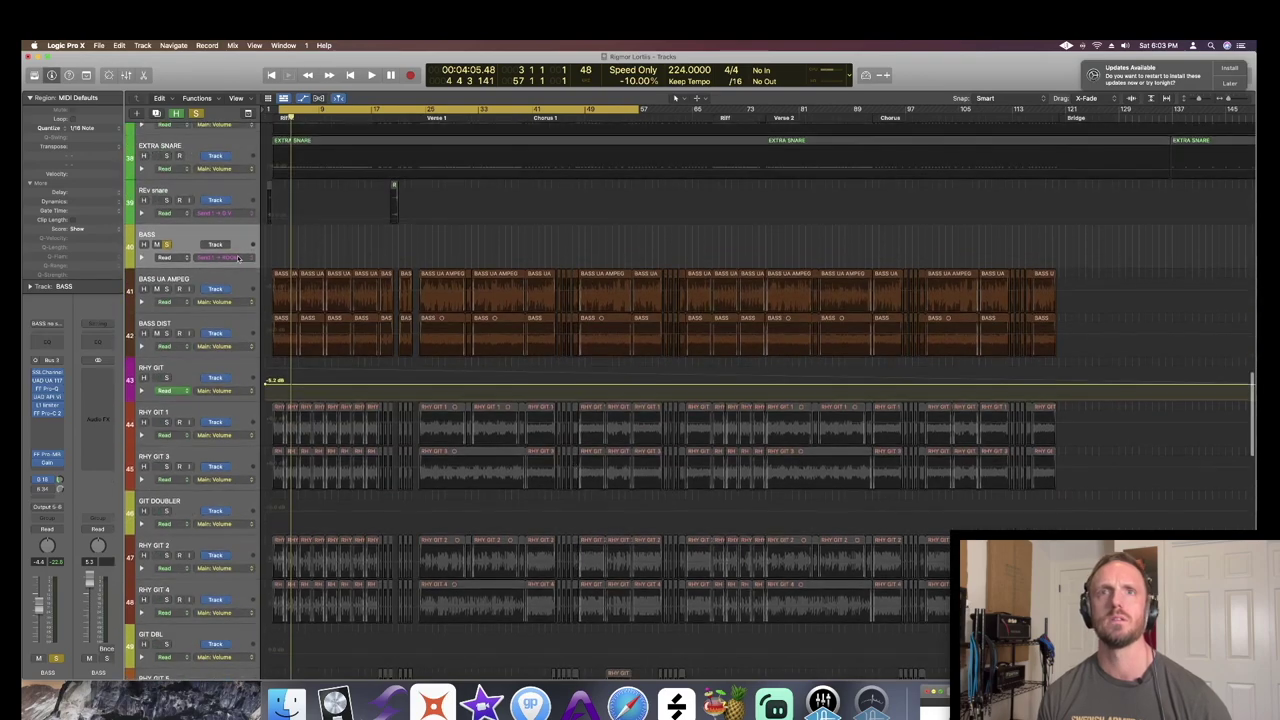
key(super+Up)
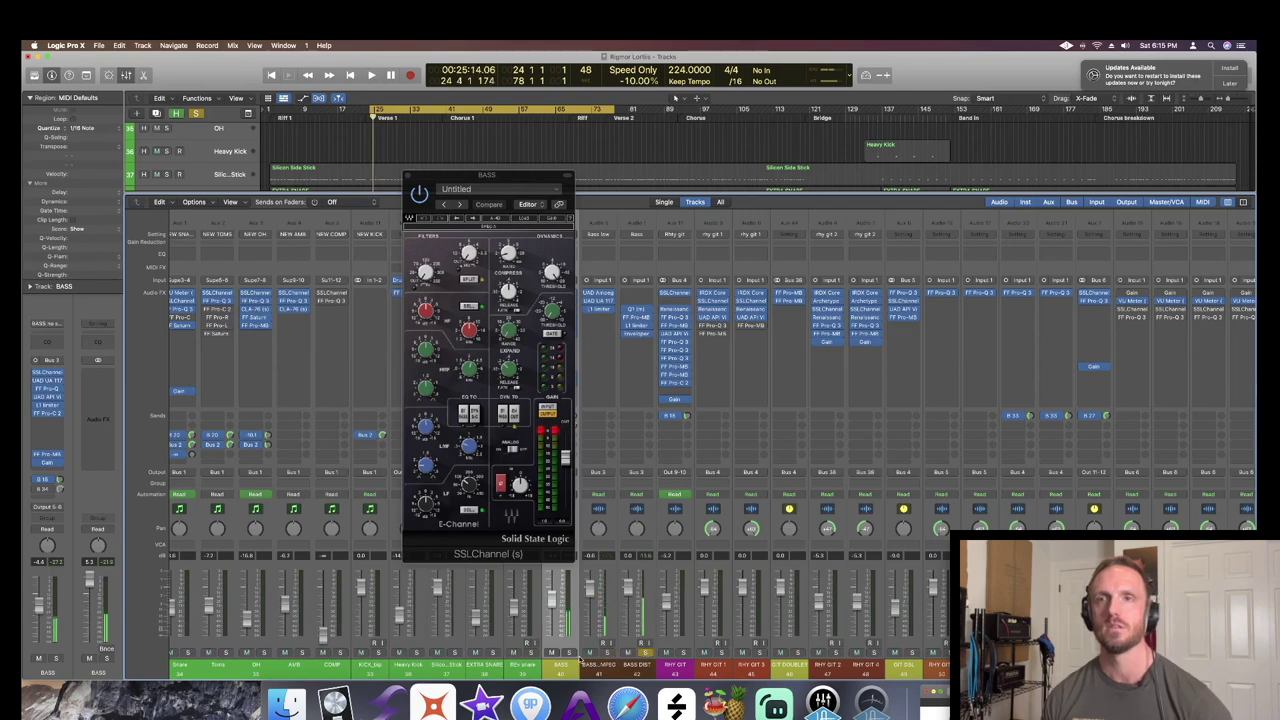
- Solo the BASS bus, play Verse 1 while watching its SSLChannel meters, and close the plugin
click(569, 652)
key(space)
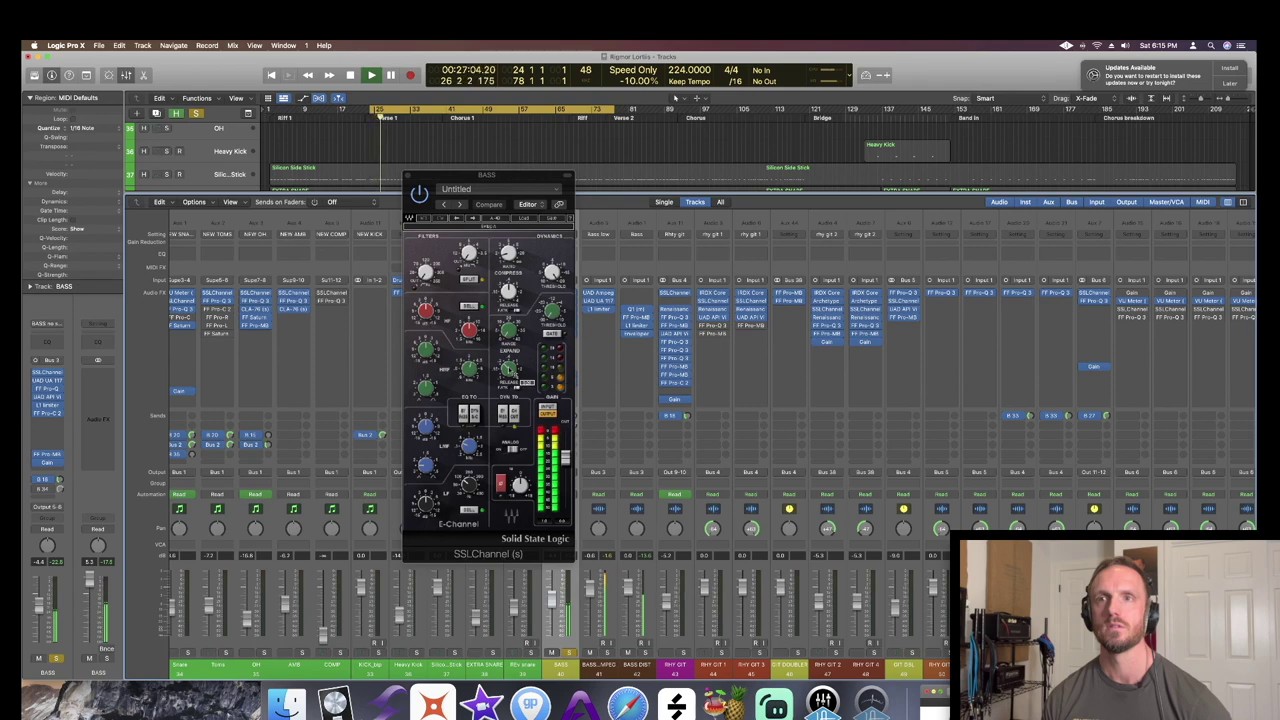
key(space)
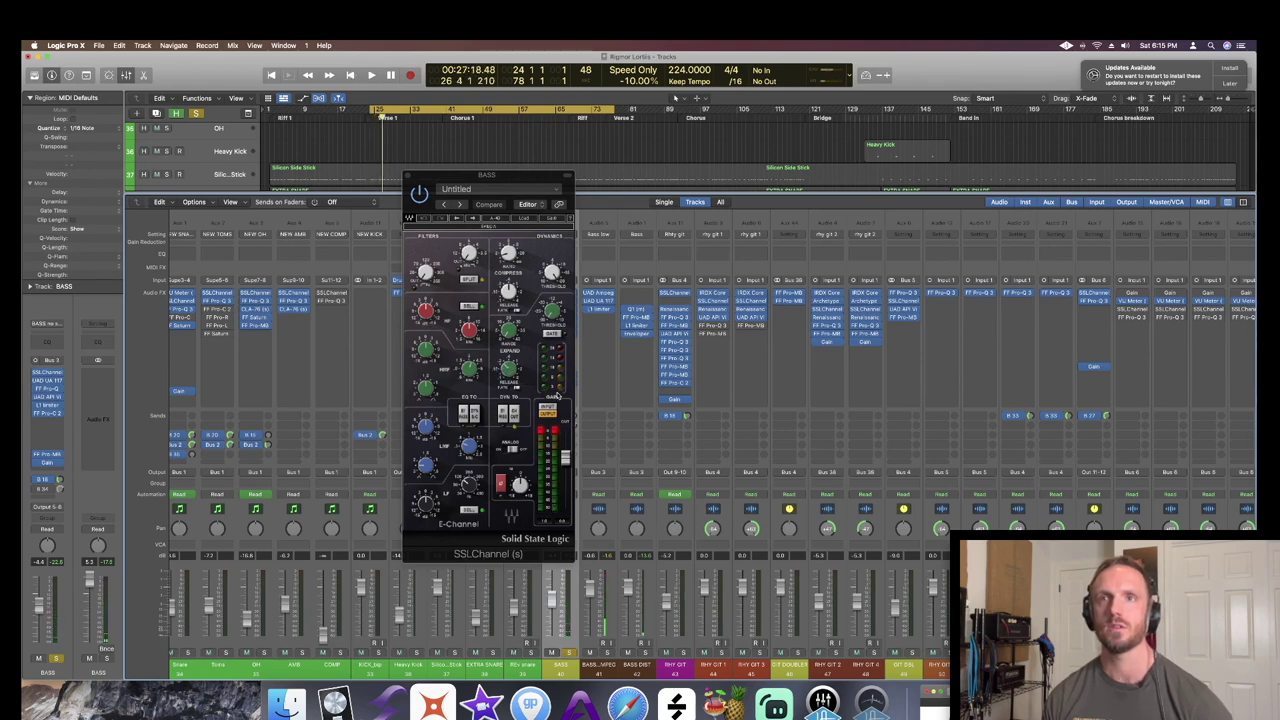
click(408, 178)
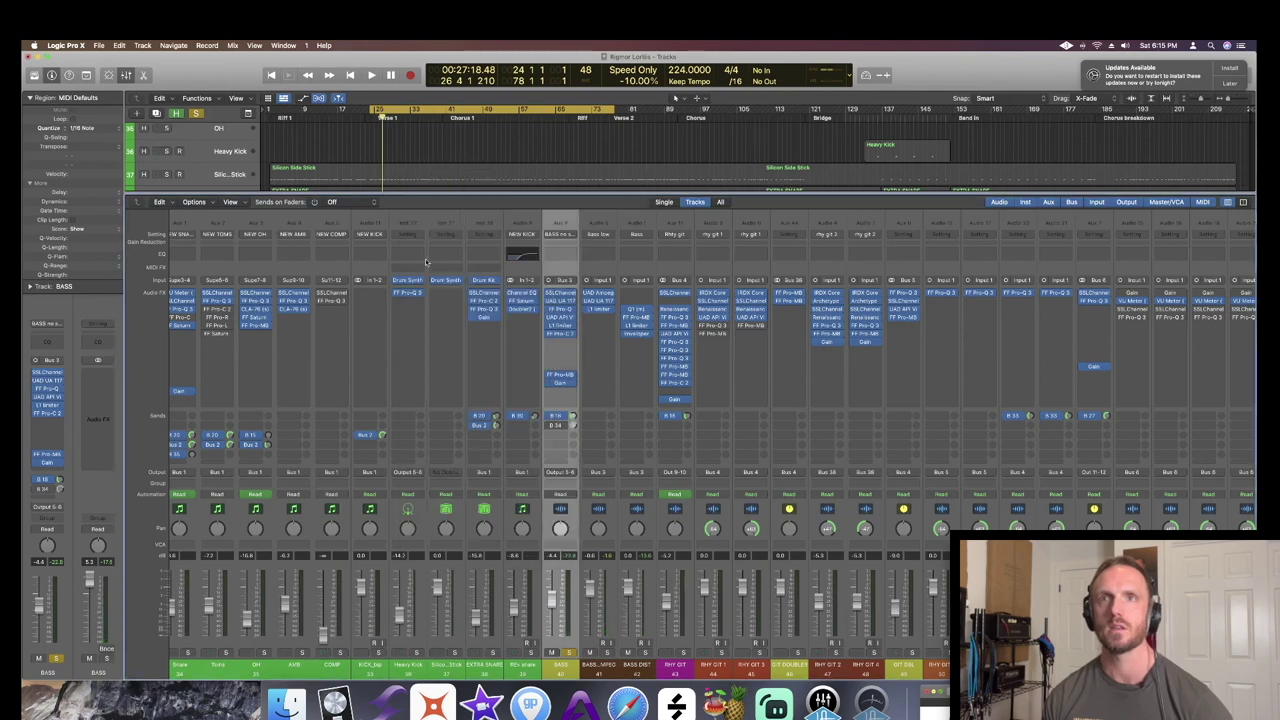
- Open the UAD UA 1176LN Legacy of the BASS bus, watch its meter during playback, and close it
click(562, 301)
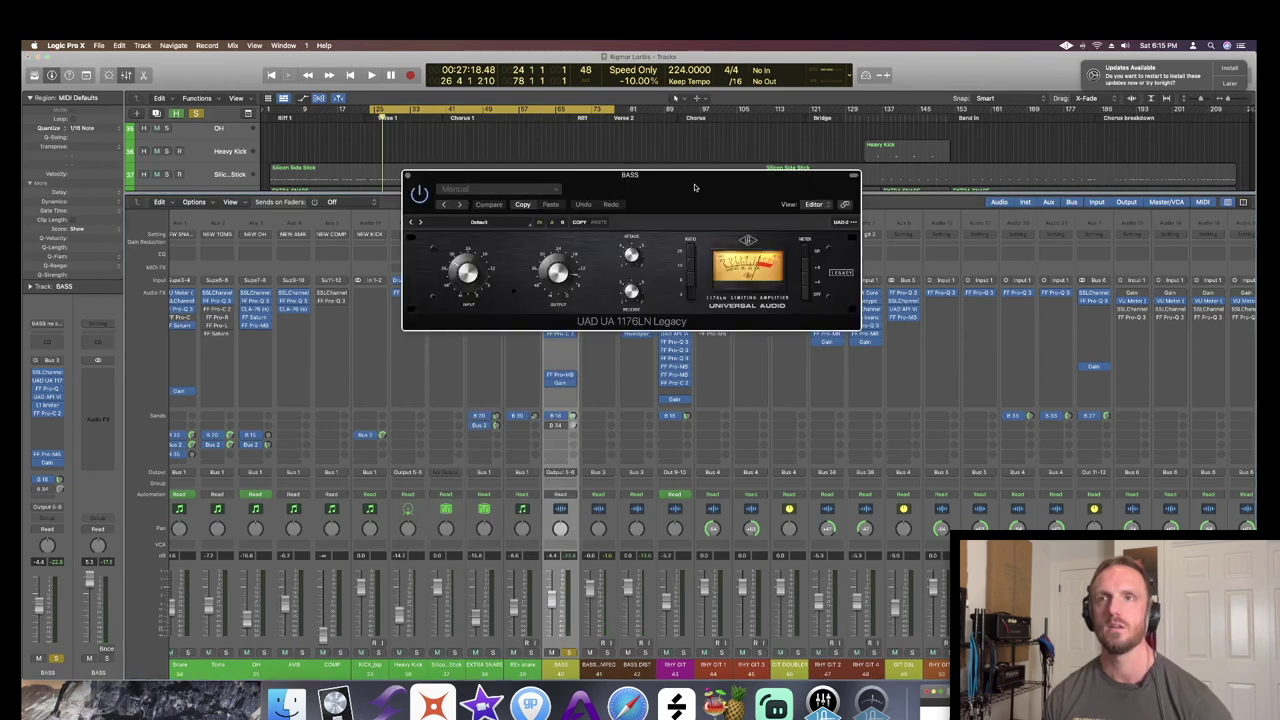
drag(651, 183, 825, 164)
key(space)
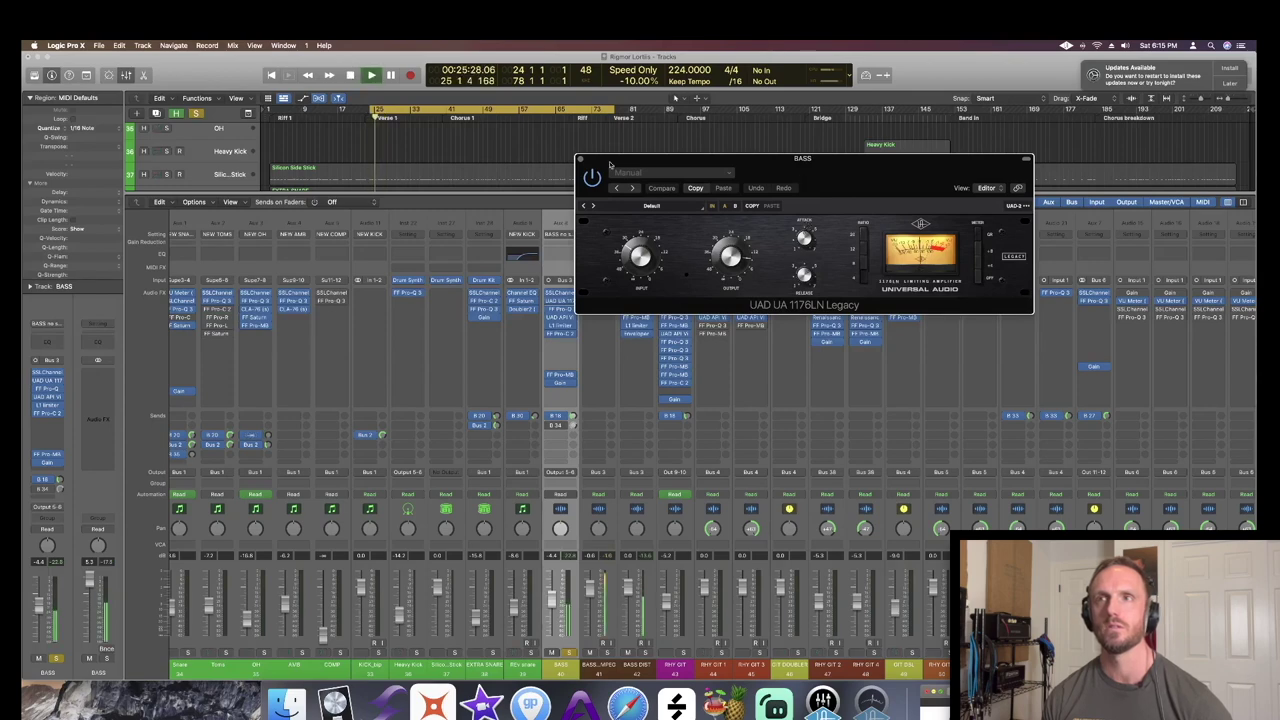
click(581, 160)
key(space)
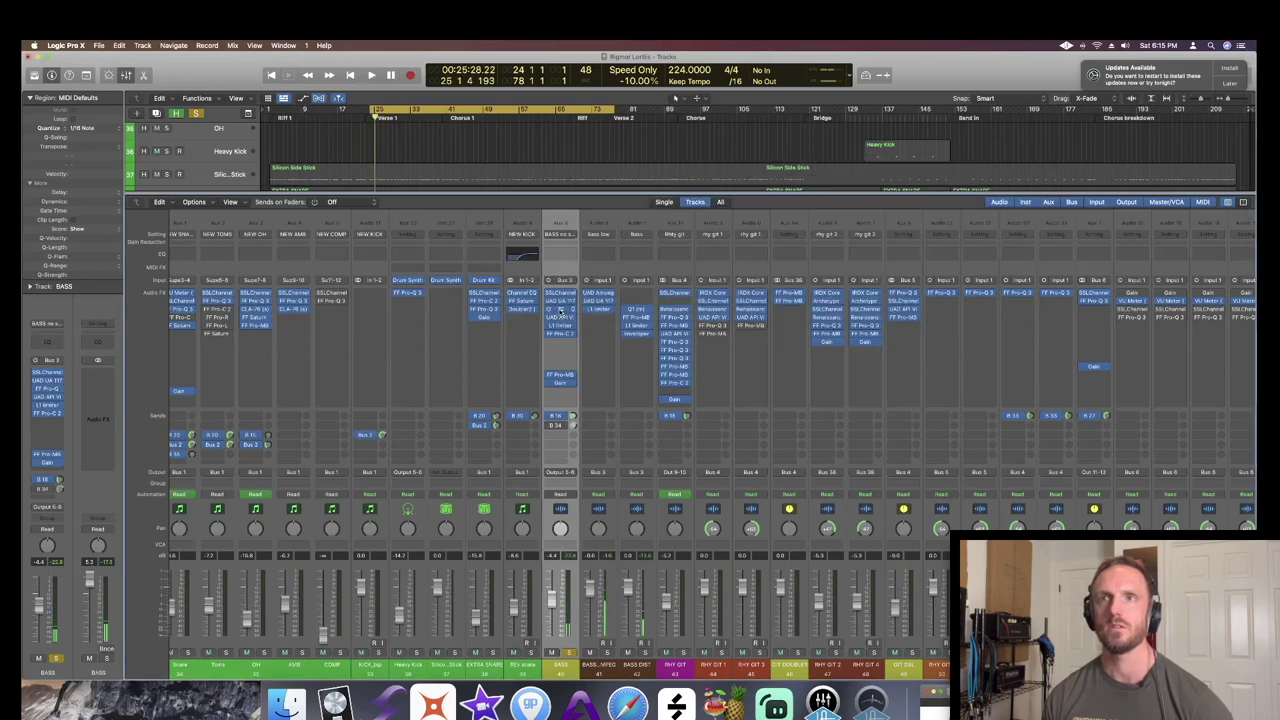
- Open the FF Pro-Q of the BASS bus, audition its midrange boost band on its own during playback, and close it
click(561, 312)
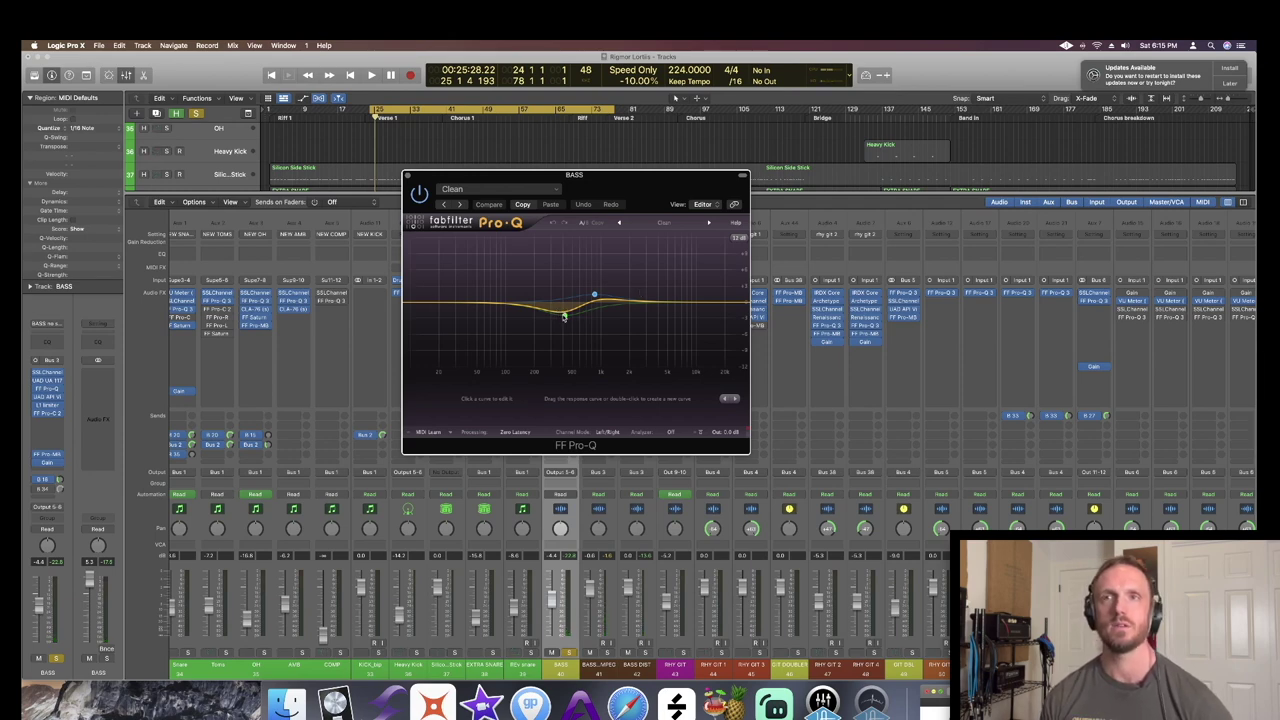
key(space)
click(564, 317)
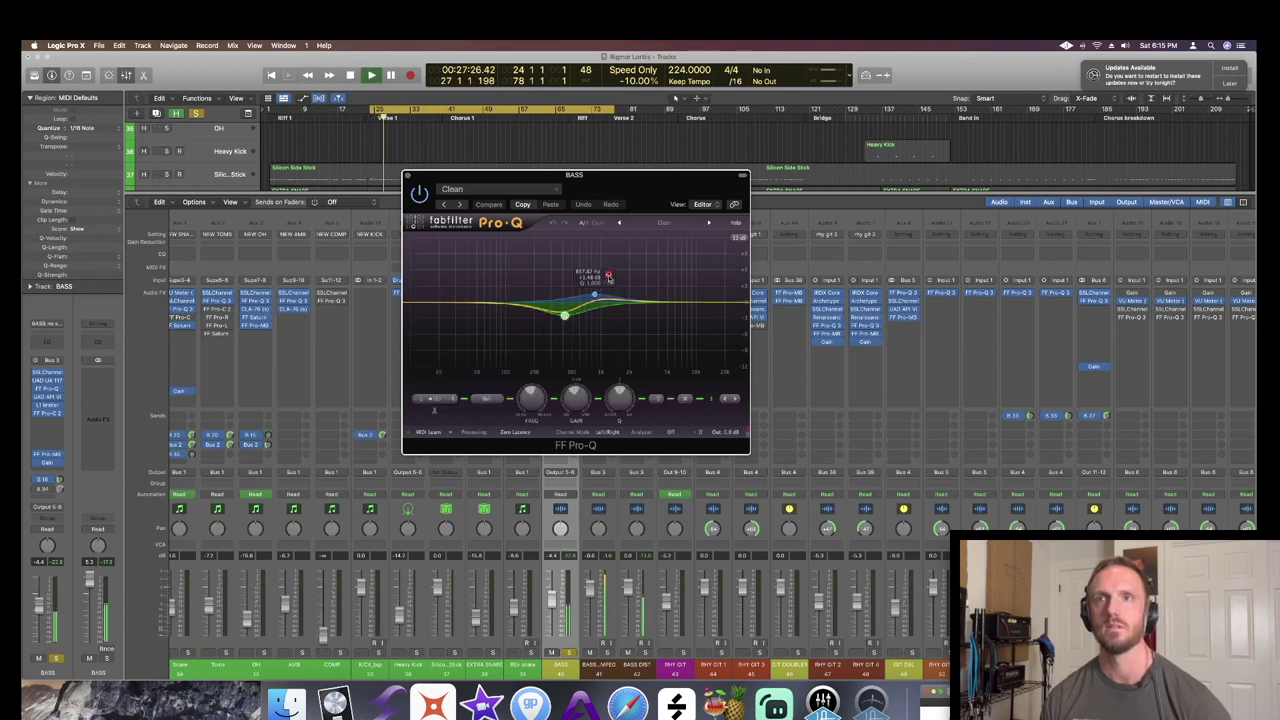
click(608, 276)
click(608, 276)
key(space)
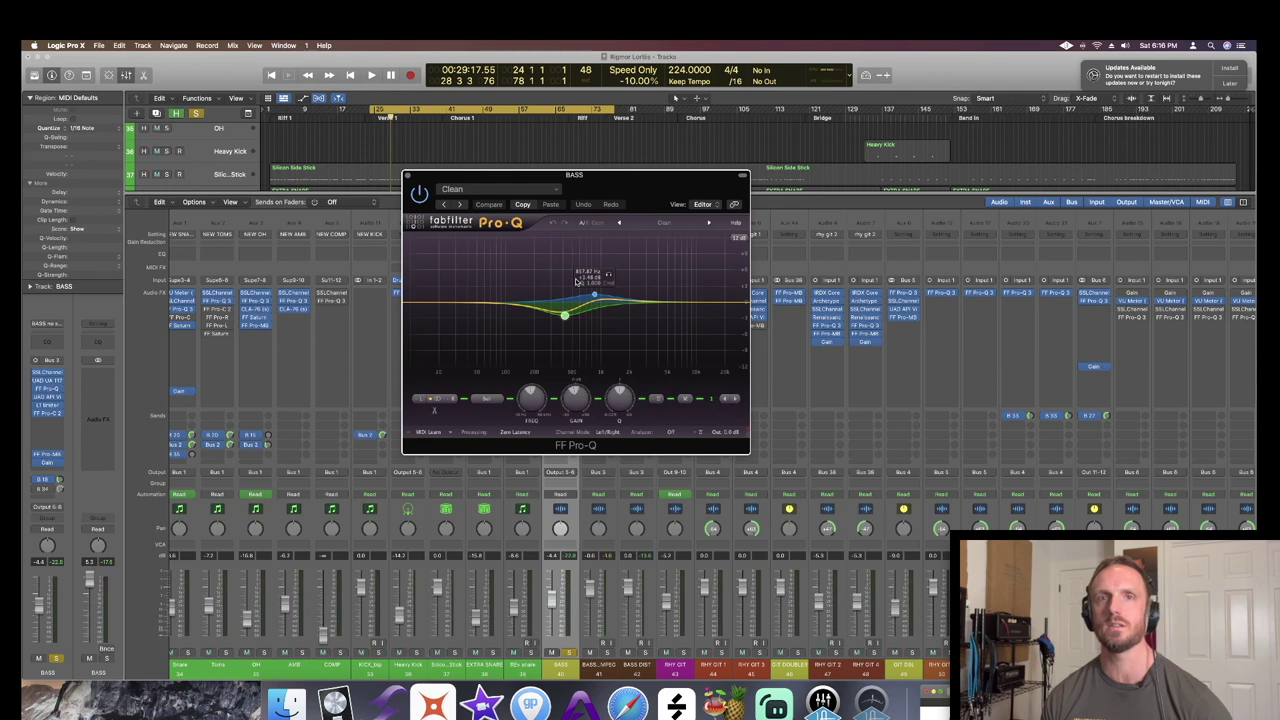
click(565, 316)
click(407, 176)
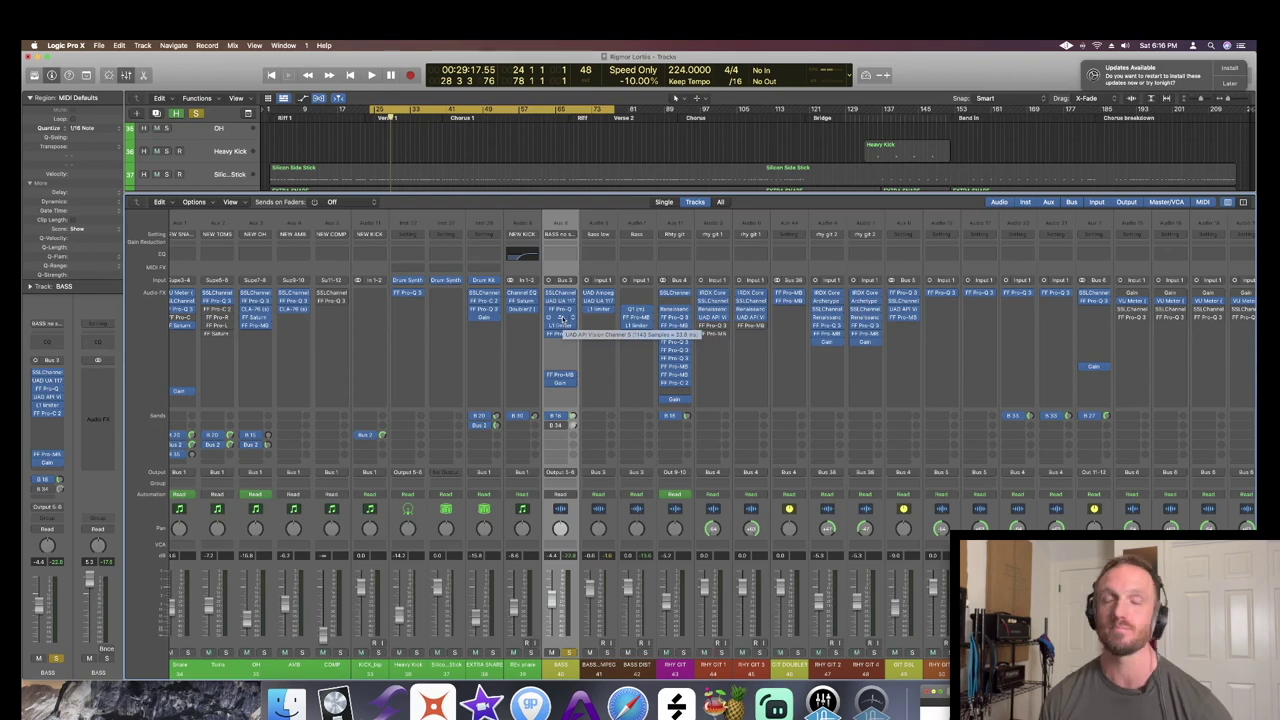
- Open the UAD API Vision Channel Strip of the BASS bus, play the bass through it, and close it
click(562, 318)
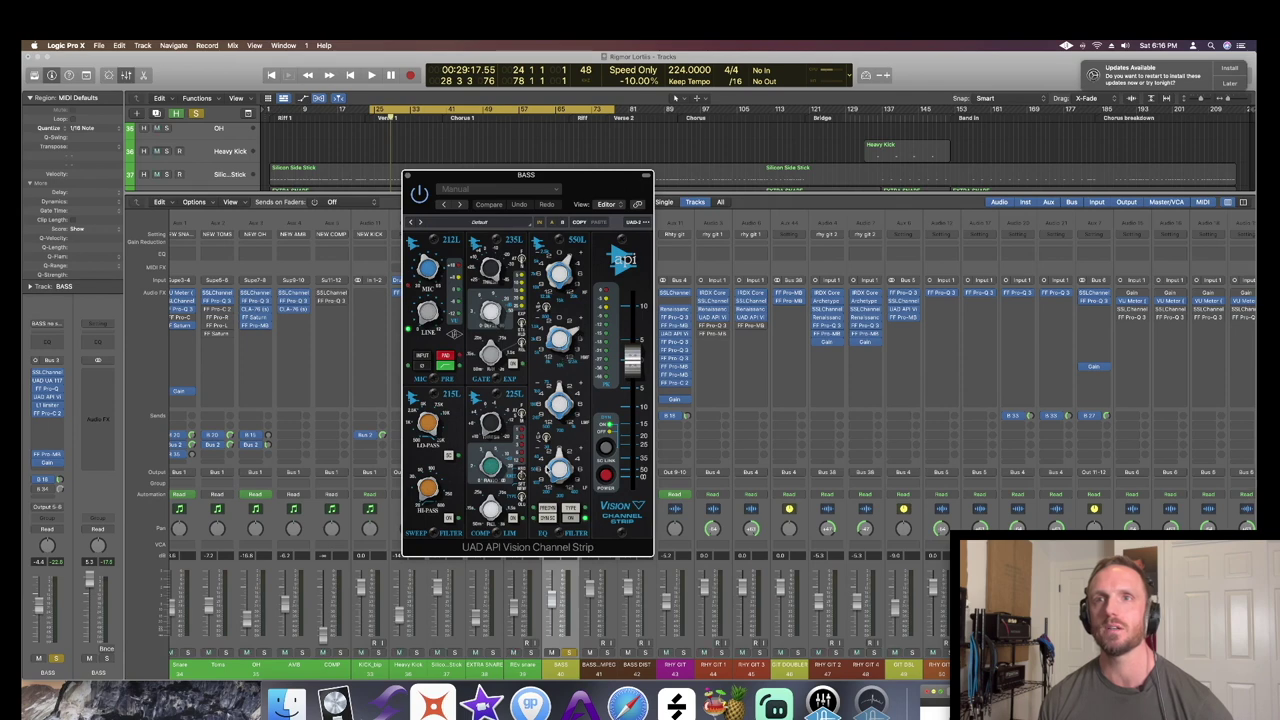
key(space)
key(space)
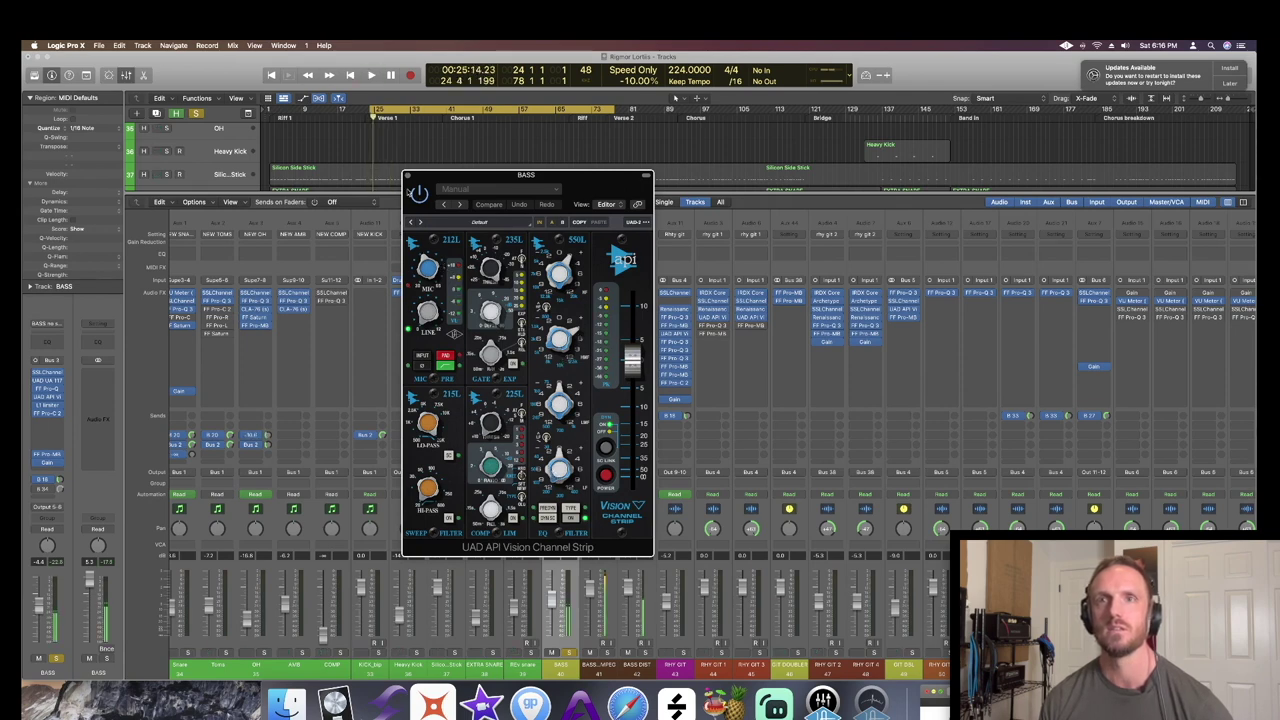
click(407, 176)
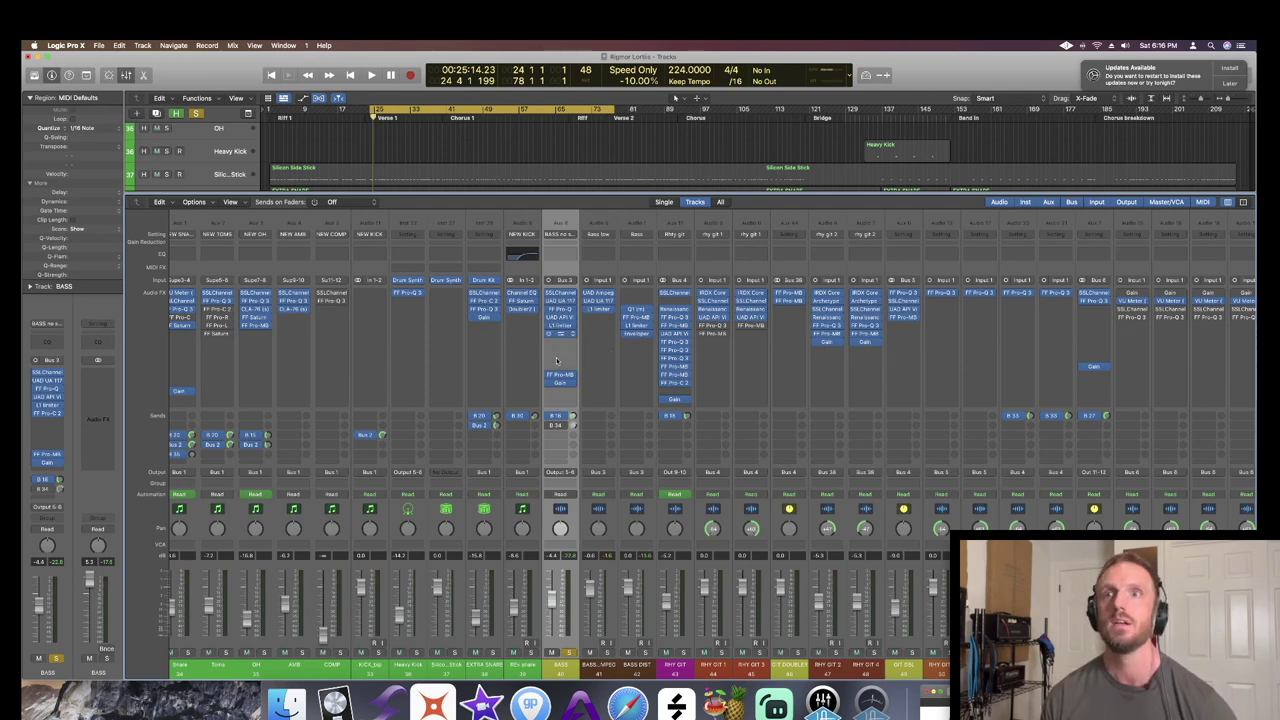
- Open the FF Pro-C 2 of the BASS bus, watch its gain reduction during playback, and close it
click(557, 361)
key(space)
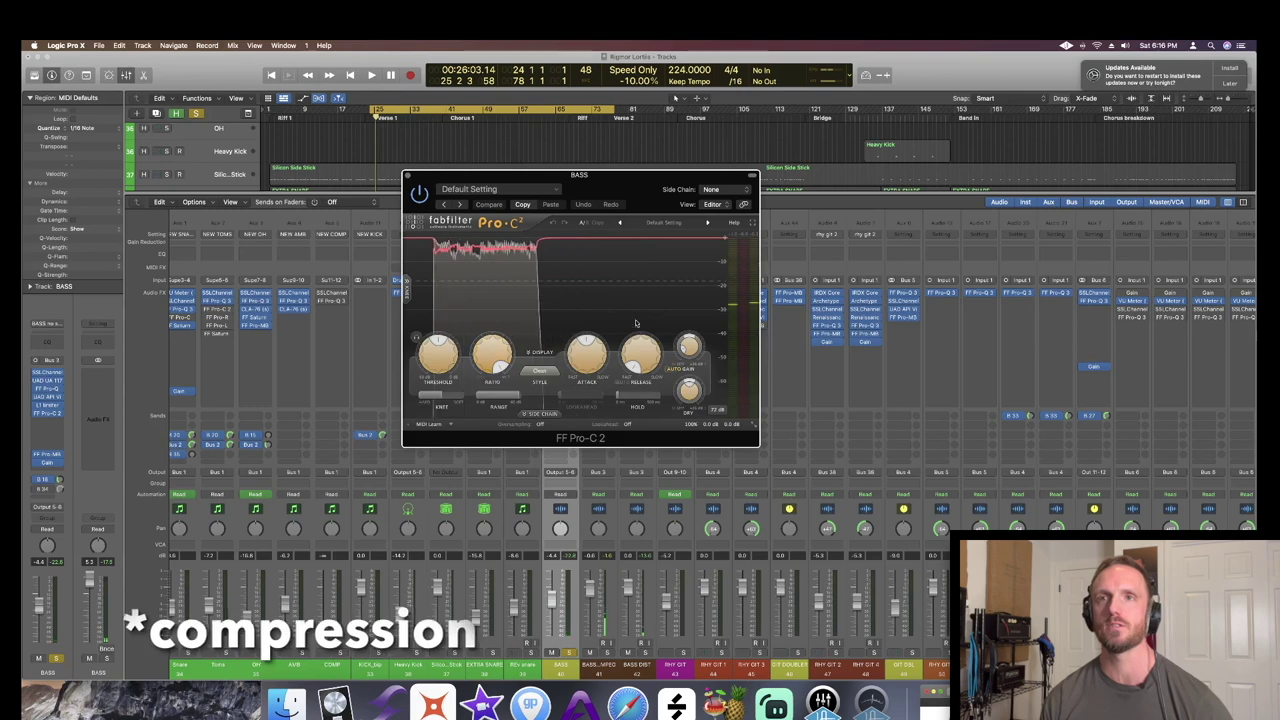
key(super+w)
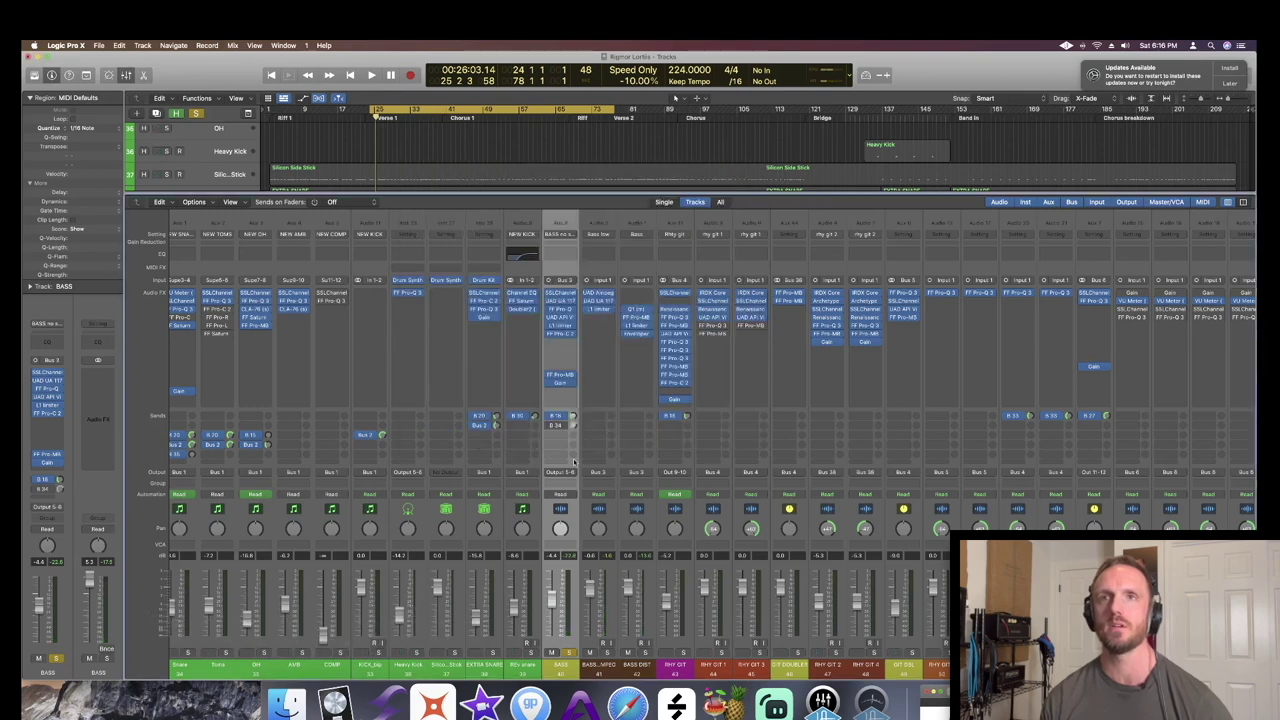
- Watch the low band of the BASS bus's FF Pro-MB during playback, close it, and show the ROOM send's channel
mouse_move(560, 380)
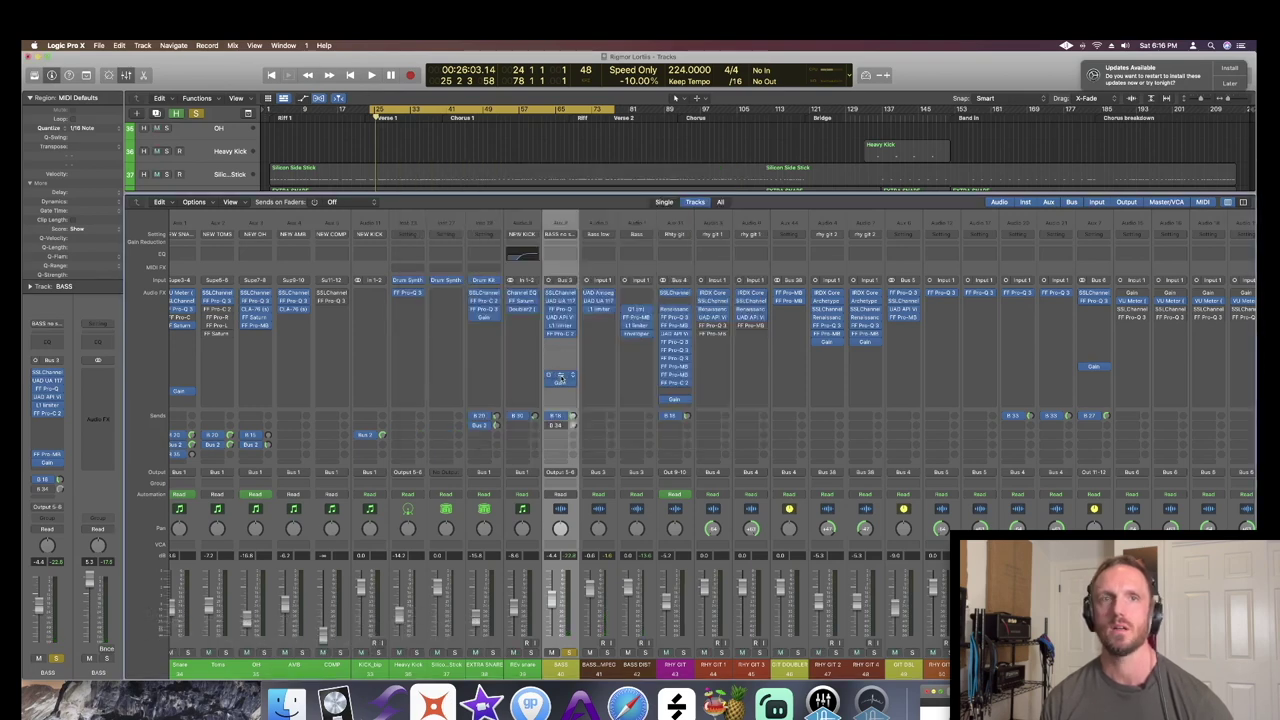
click(560, 378)
key(space)
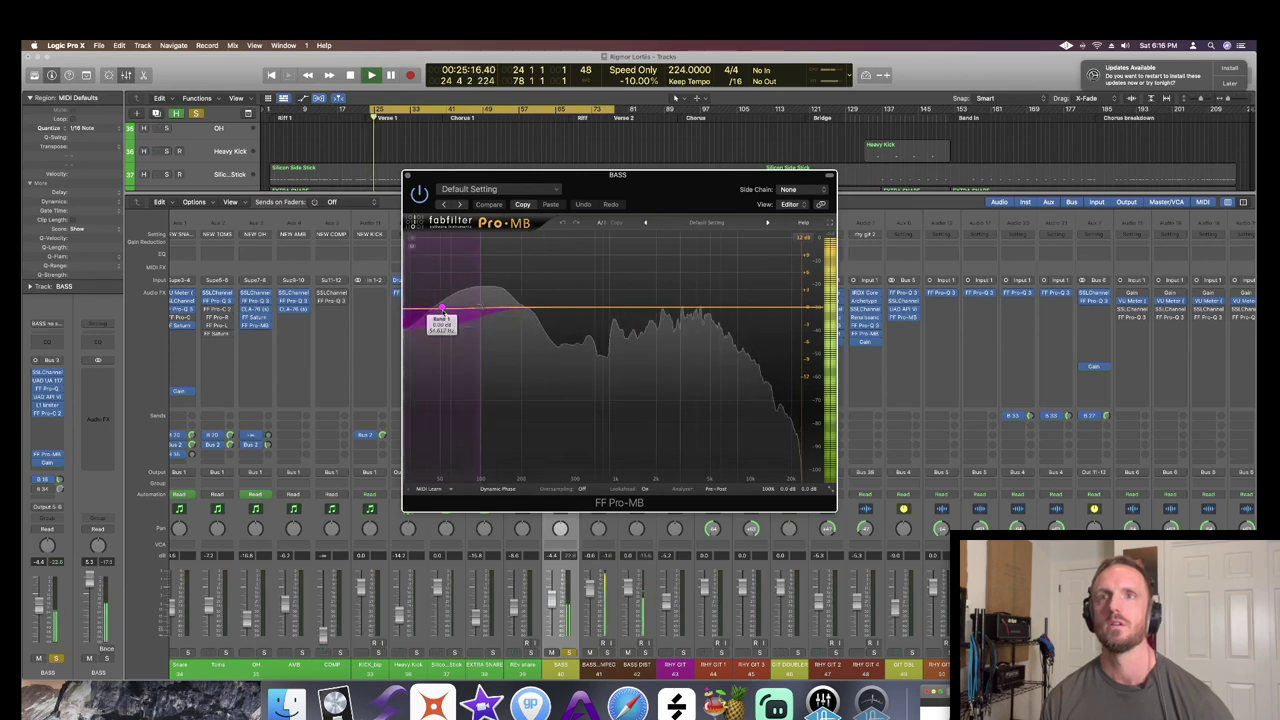
click(419, 194)
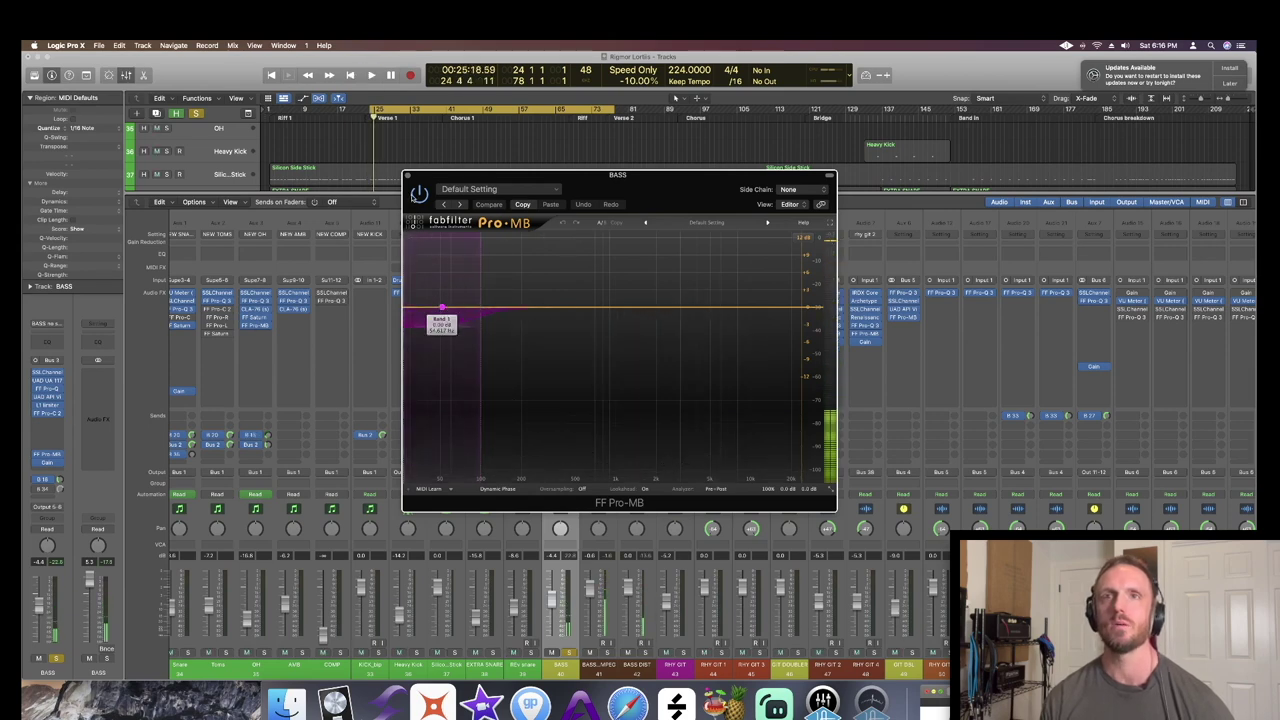
click(409, 177)
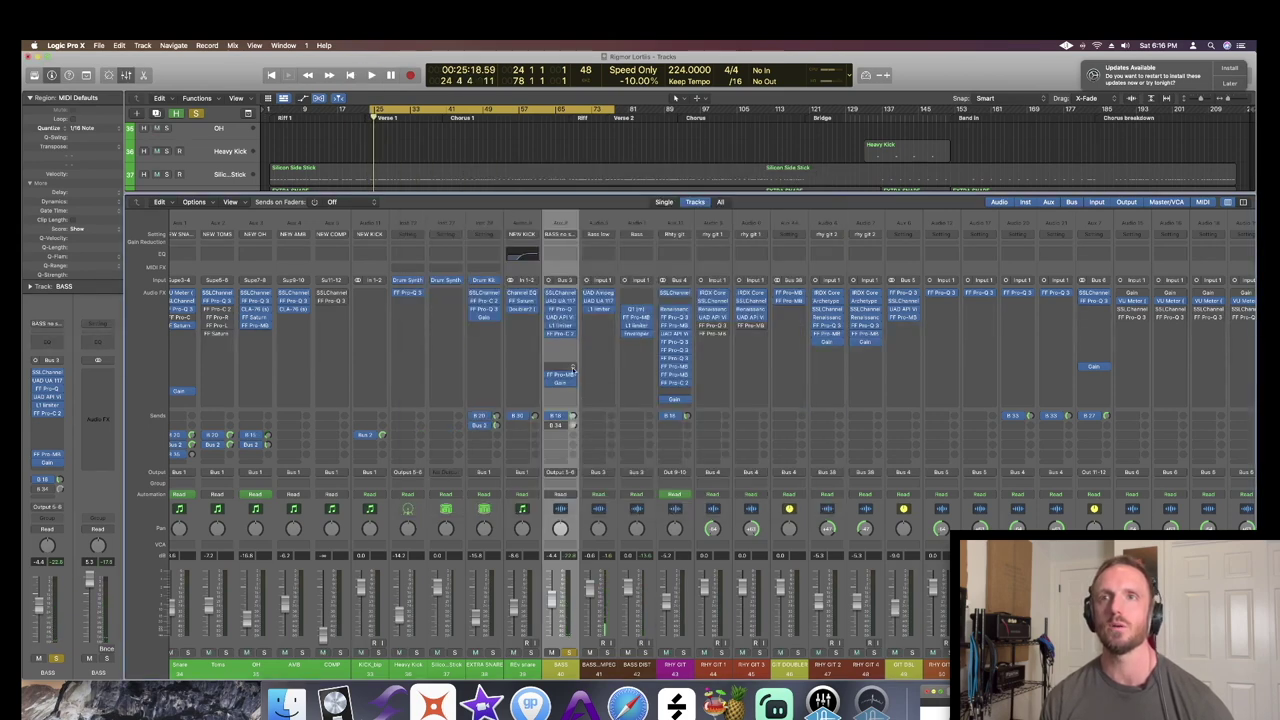
click(572, 416)
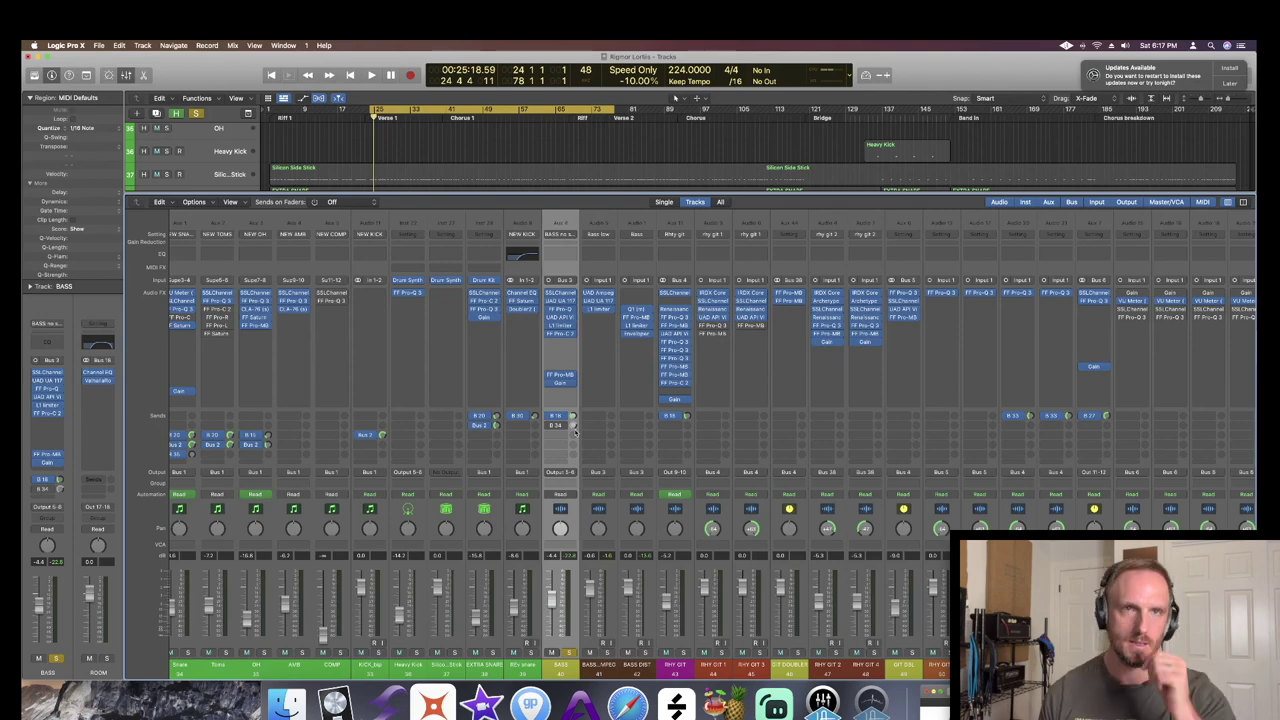
- Select the RHY GIT bus in the track list and turn off its solo
click(675, 668)
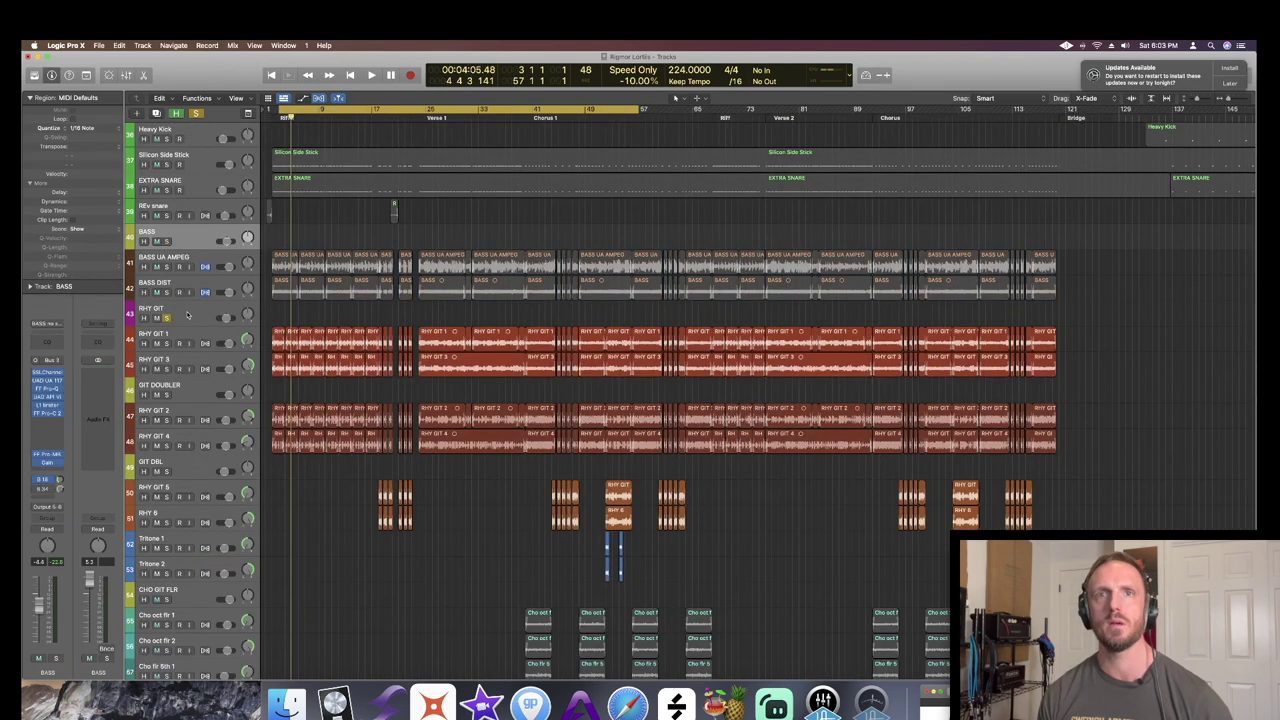
click(190, 317)
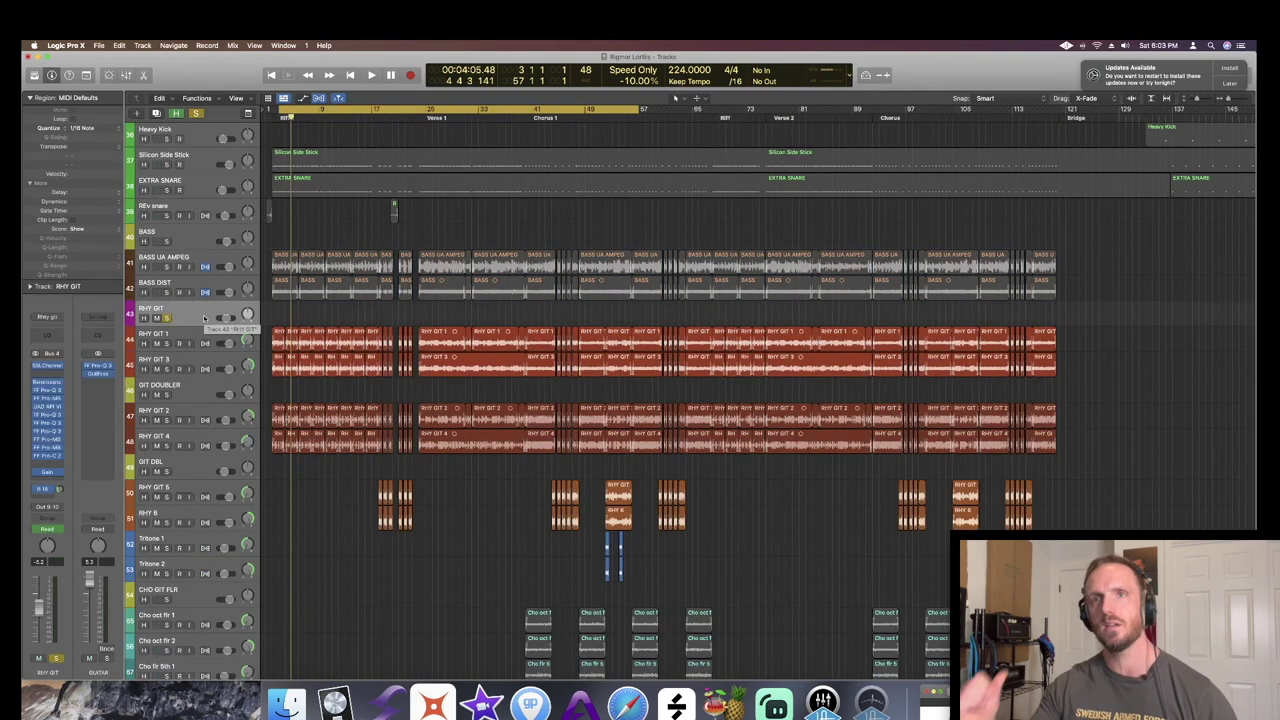
click(166, 318)
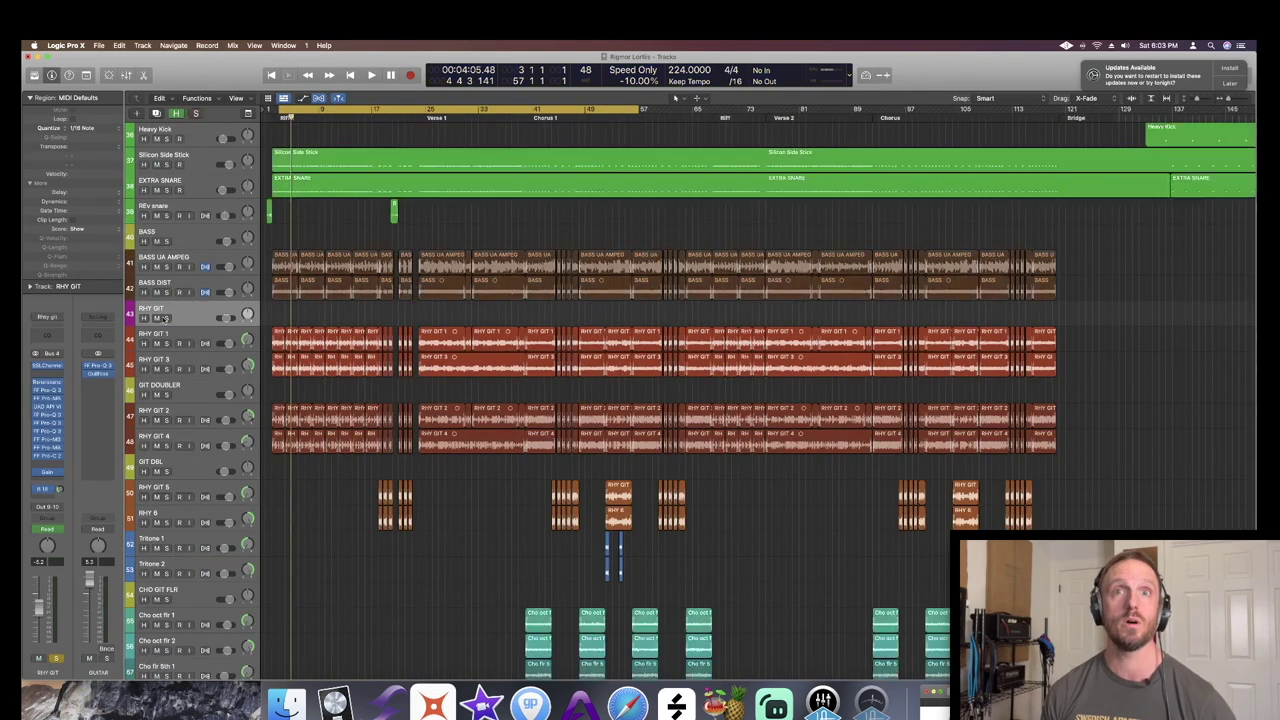
- Solo the DRUMS bus and play the opening riff with only the drums
scroll(166, 157, up, 2)
scroll(166, 157, up, 4)
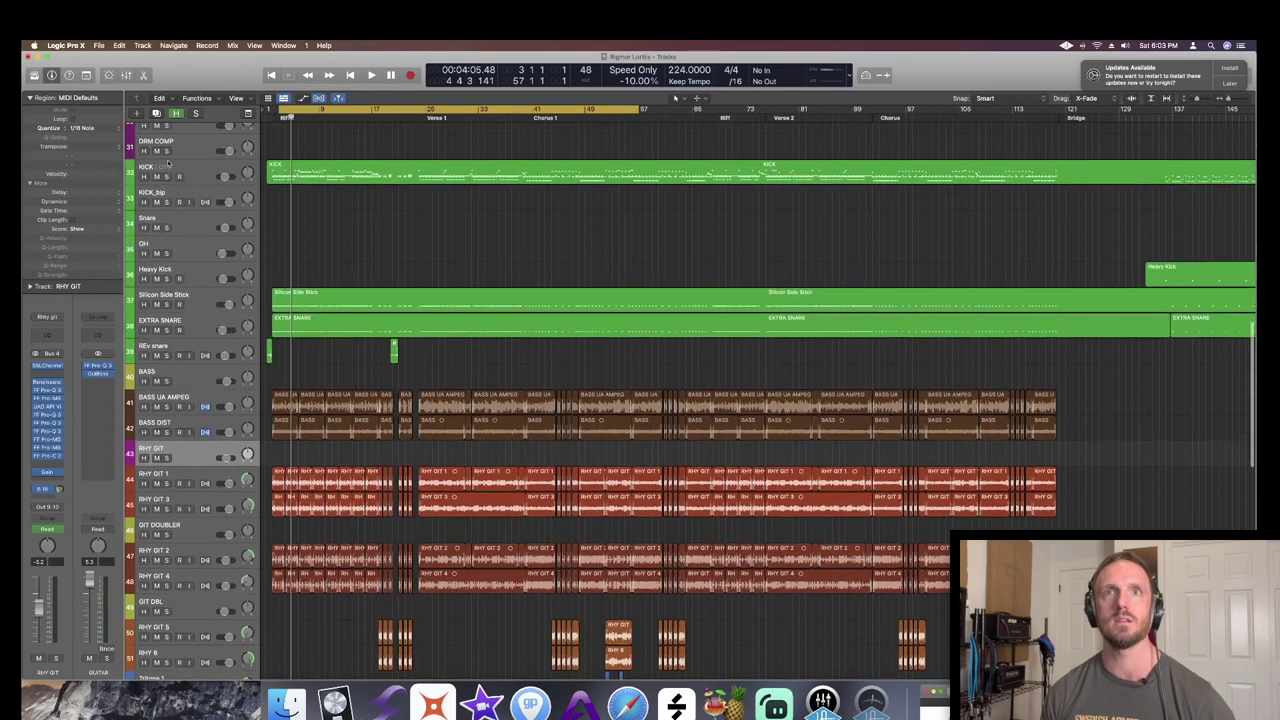
scroll(167, 158, up, 1)
click(166, 153)
key(space)
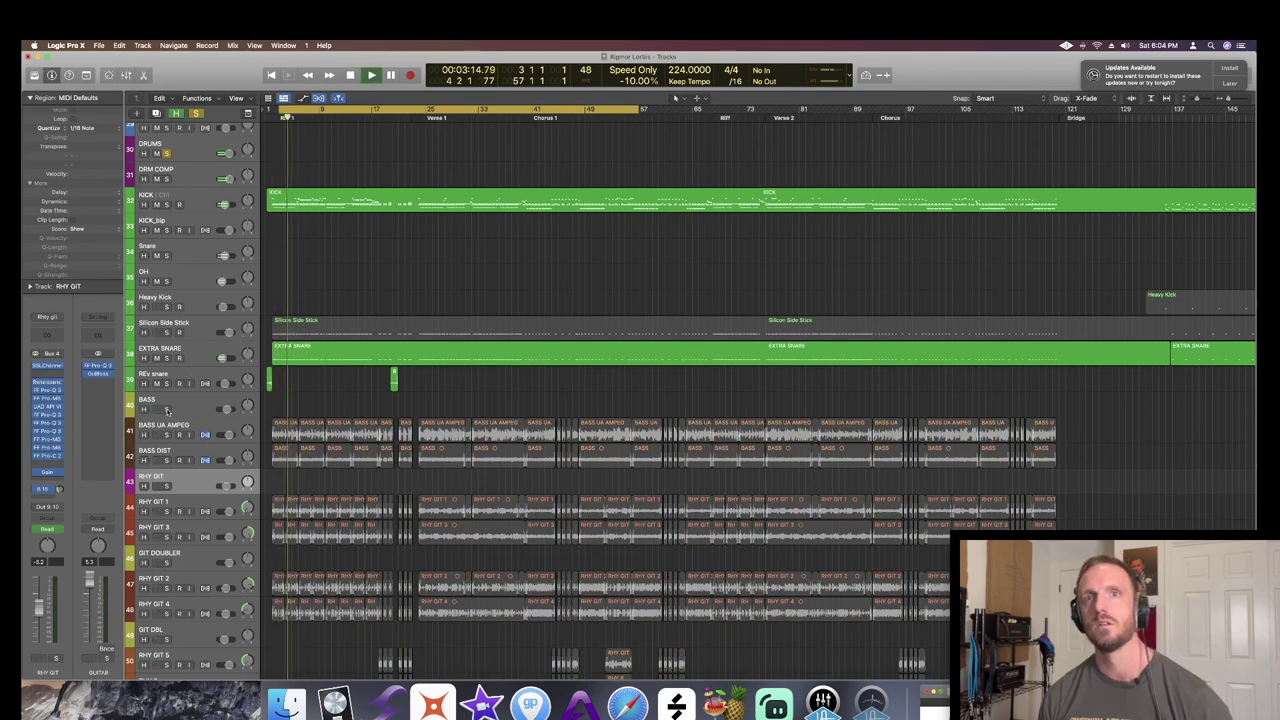
- Solo the BASS track along with the drums and play back a short passage of the two together
key(space)
click(166, 409)
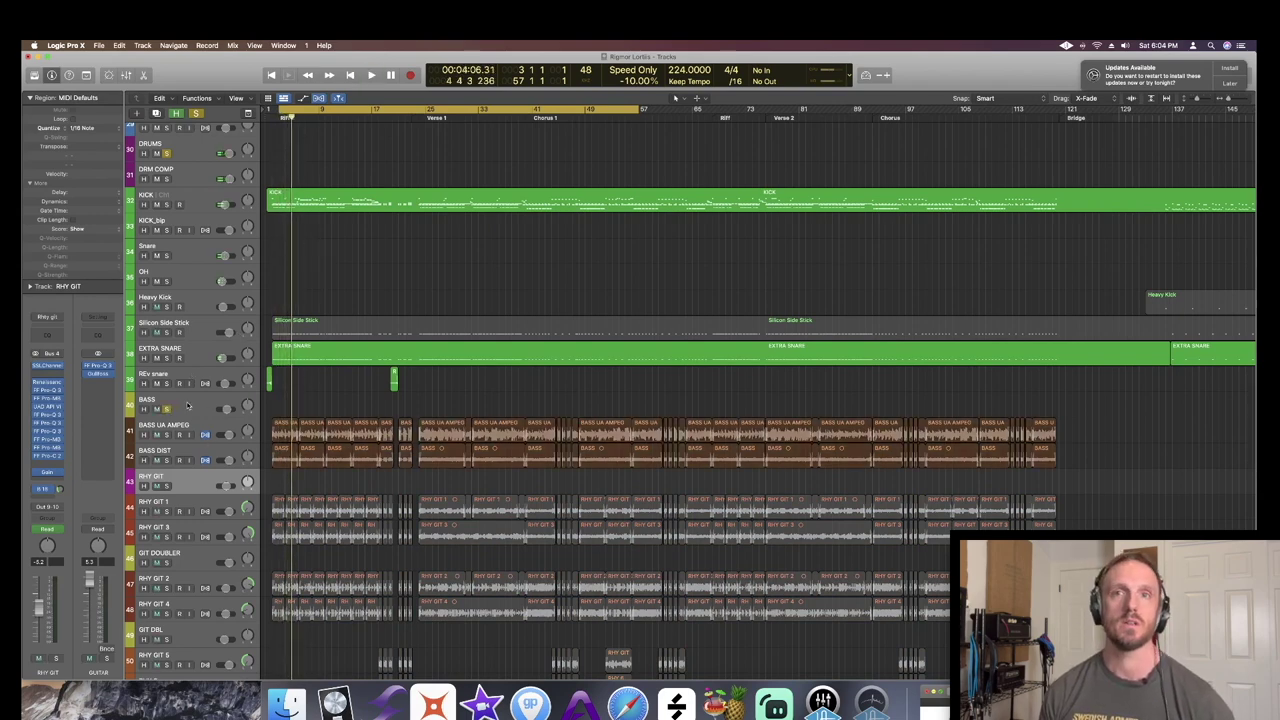
key(space)
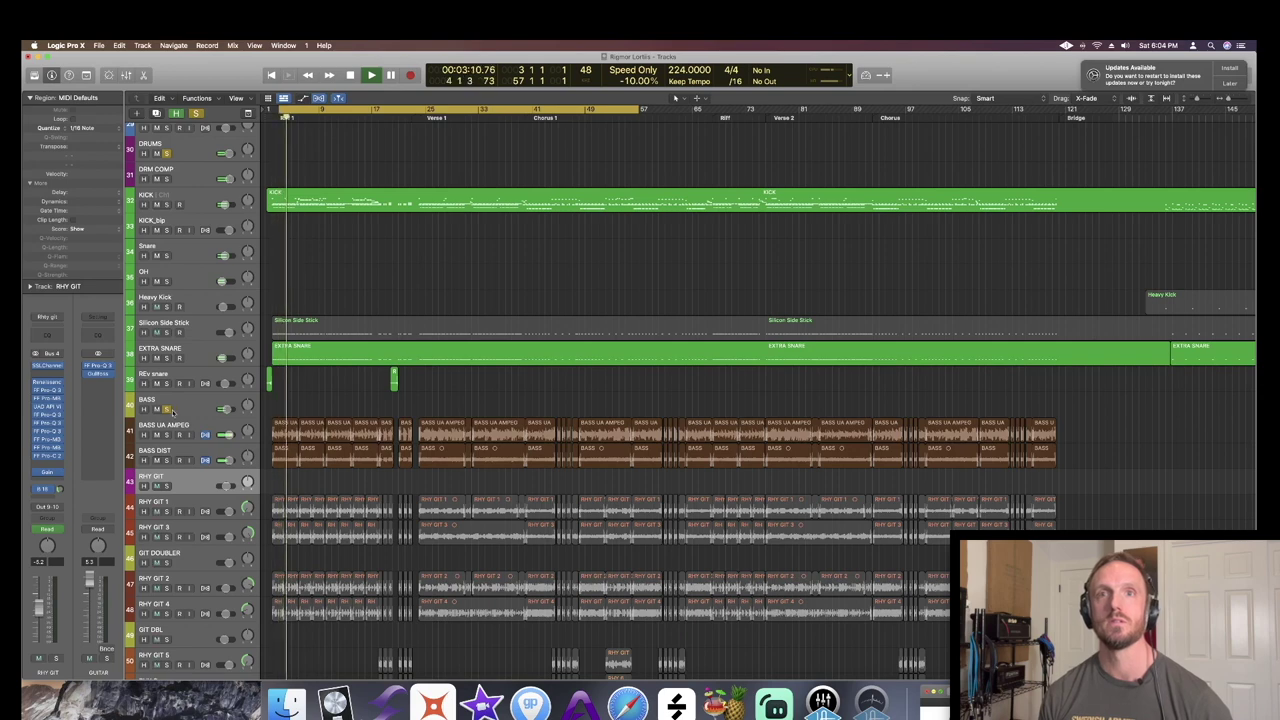
key(space)
- Clear the drum and bass solos, solo the RHY GIT track instead, and select the RHY GIT 1 track
click(167, 409)
click(167, 486)
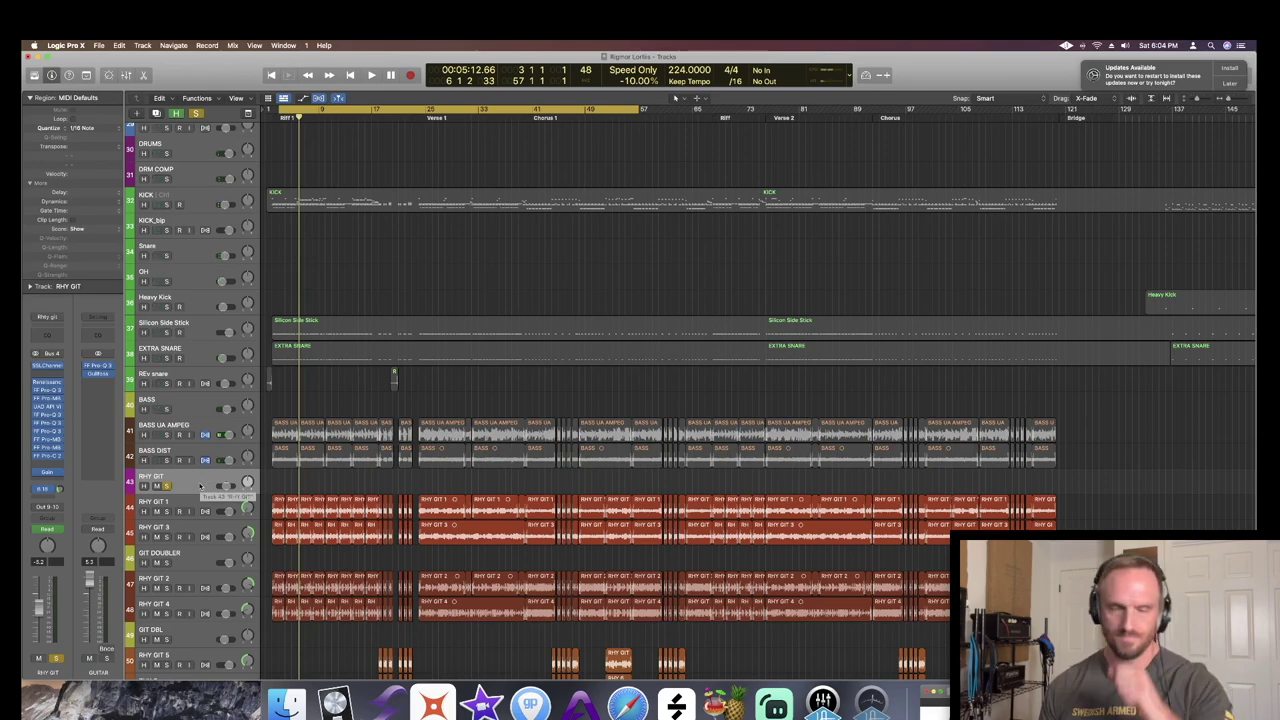
scroll(190, 420, down, 5)
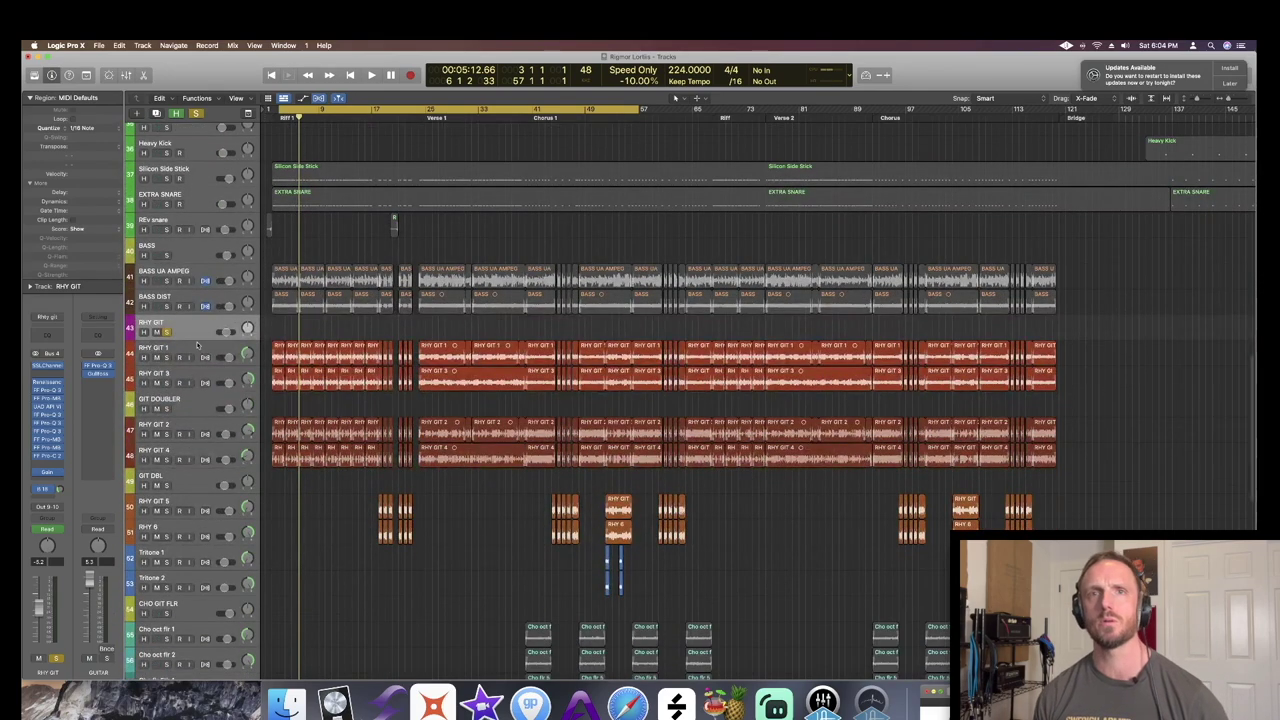
click(197, 346)
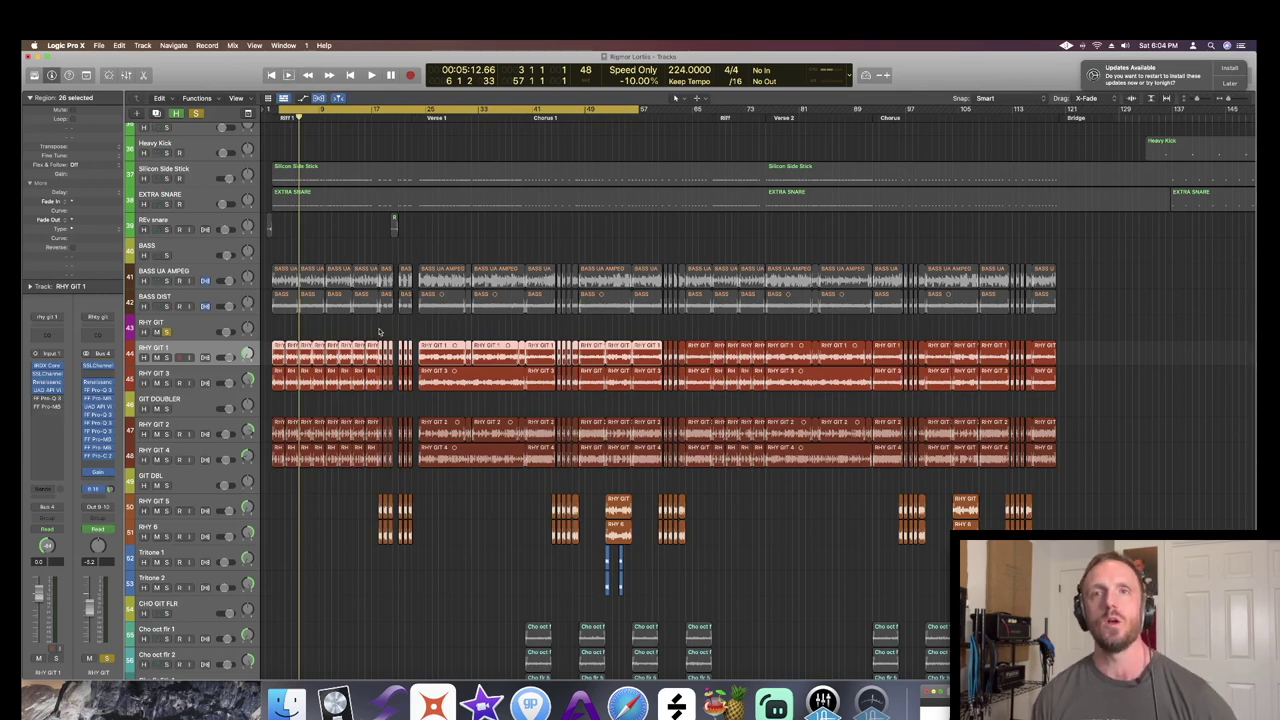
scroll(371, 340, up, 5)
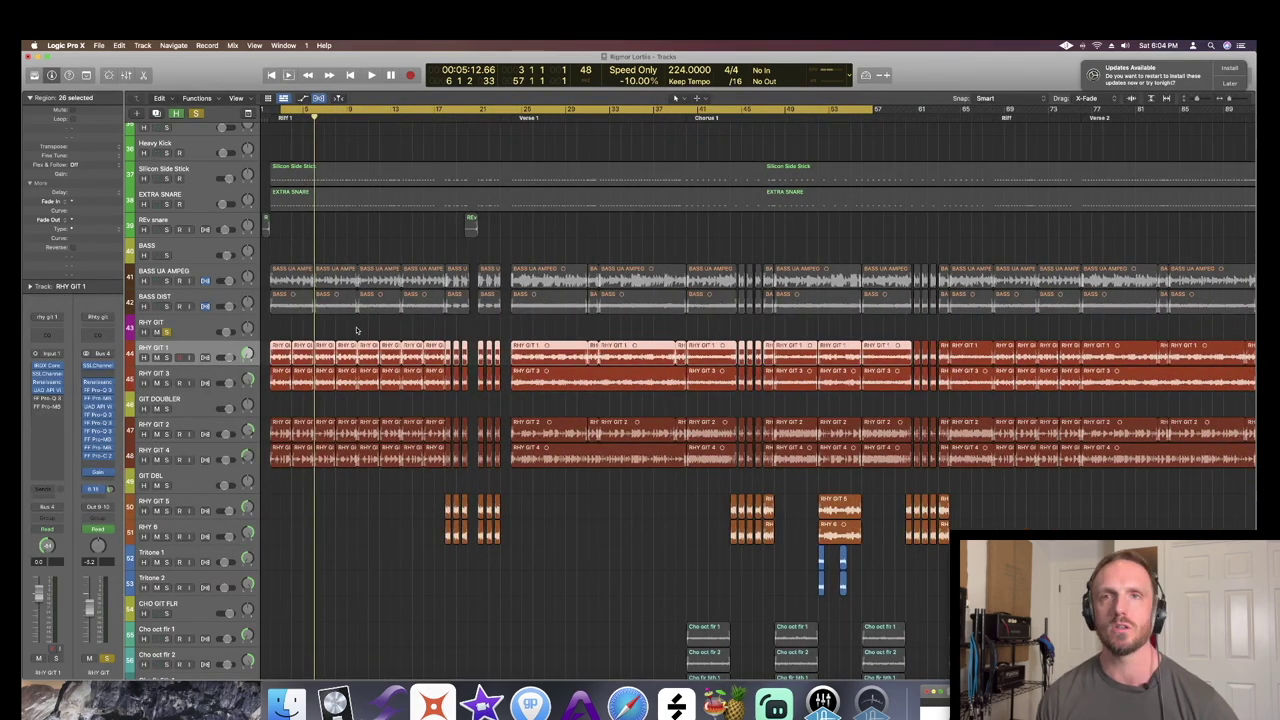
scroll(356, 330, up, 1)
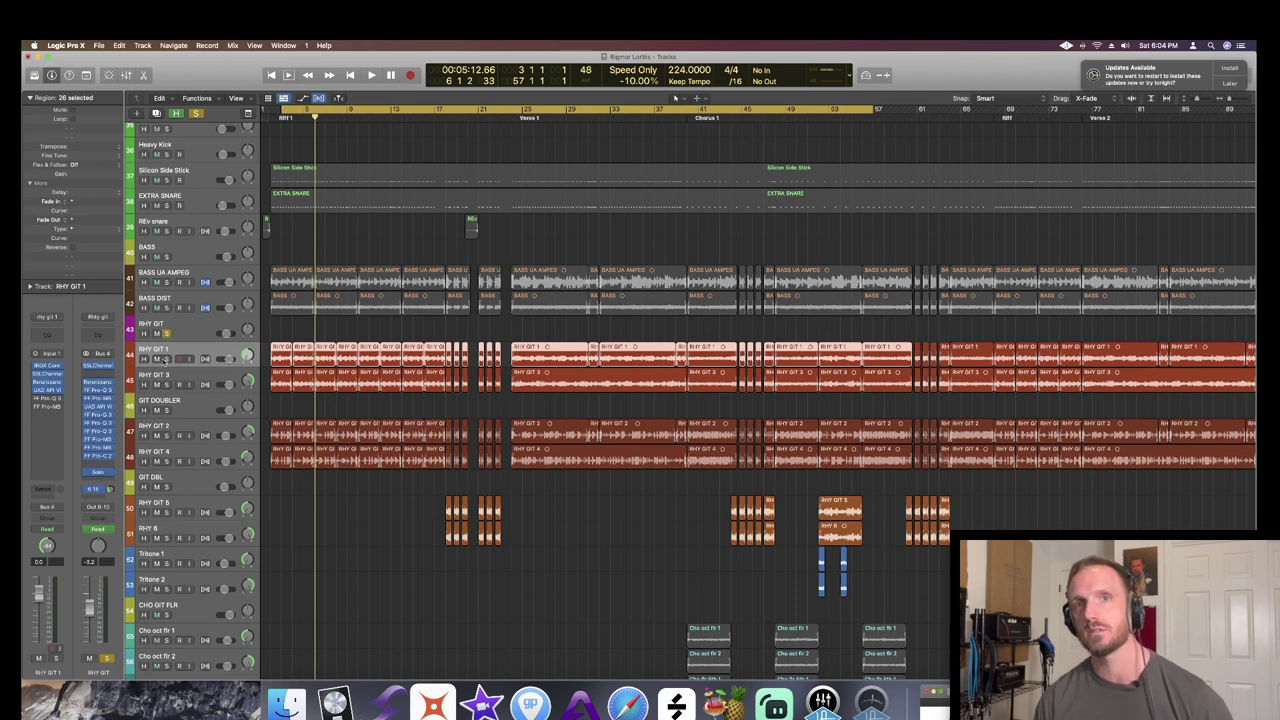
- Solo RHY GIT 1 and RHY GIT 3 in place of the RHY GIT bus and play back the pair
click(156, 384)
click(168, 334)
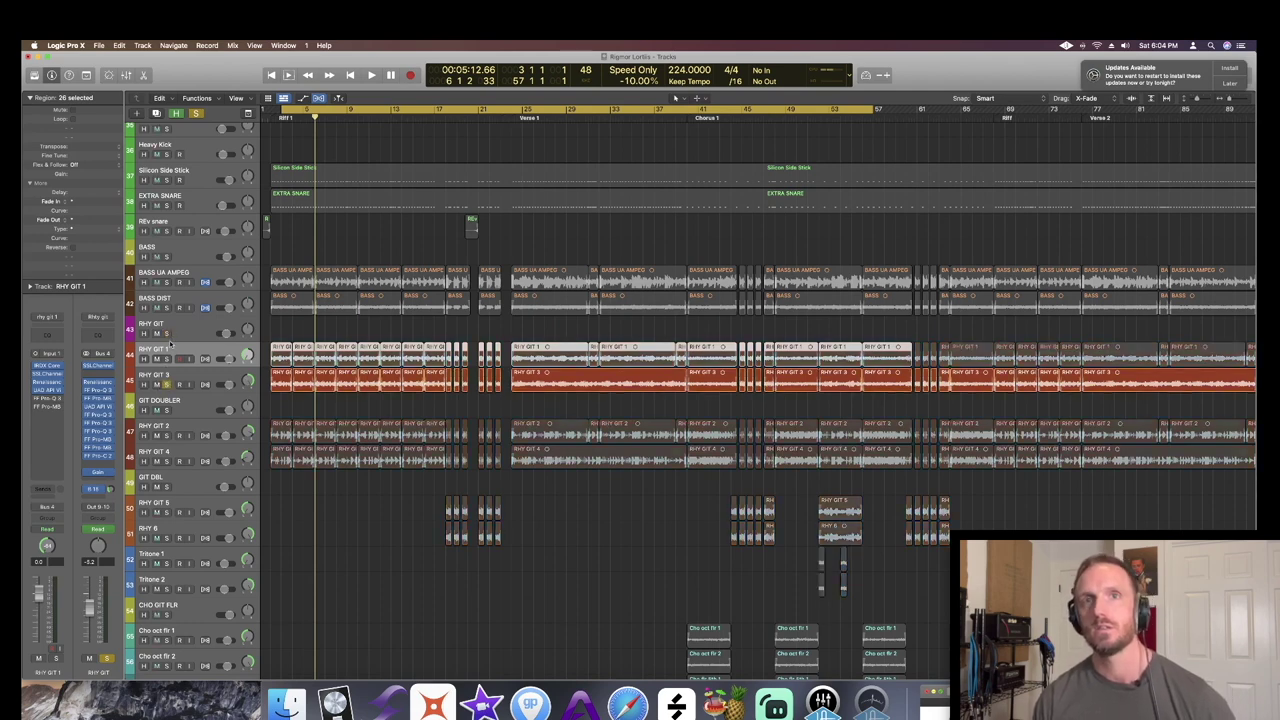
click(168, 358)
key(shift+space)
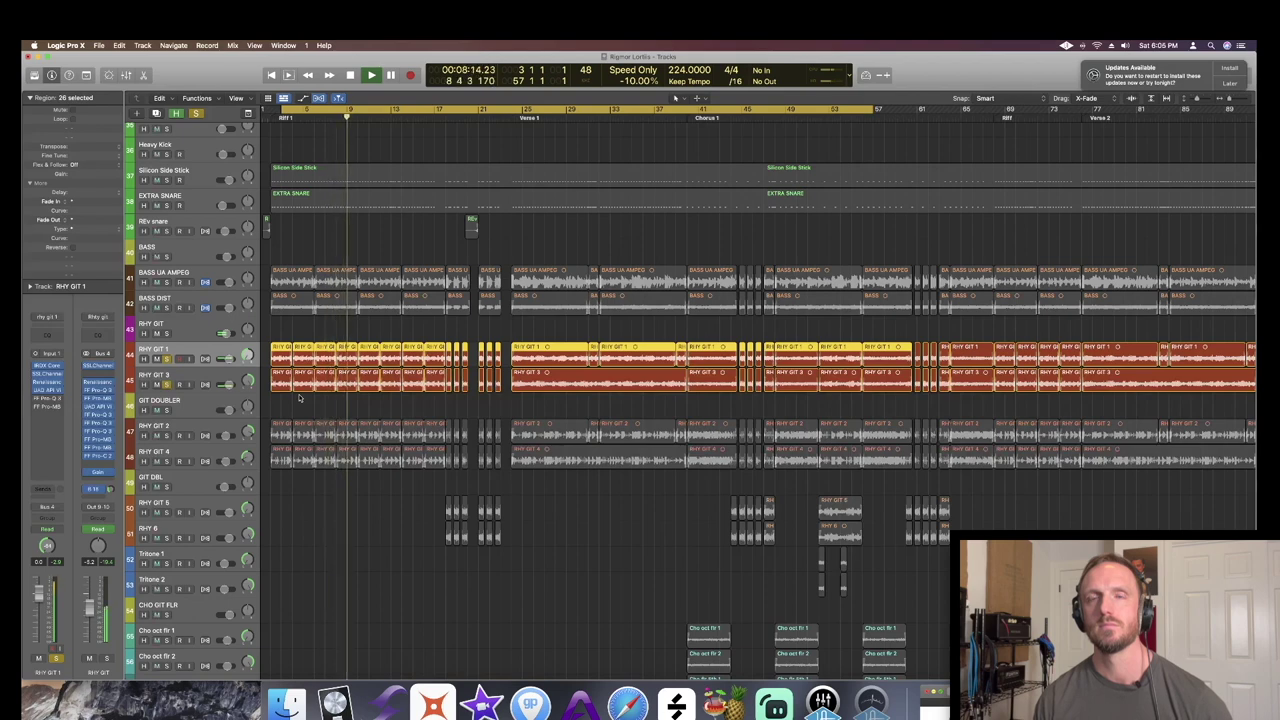
key(space)
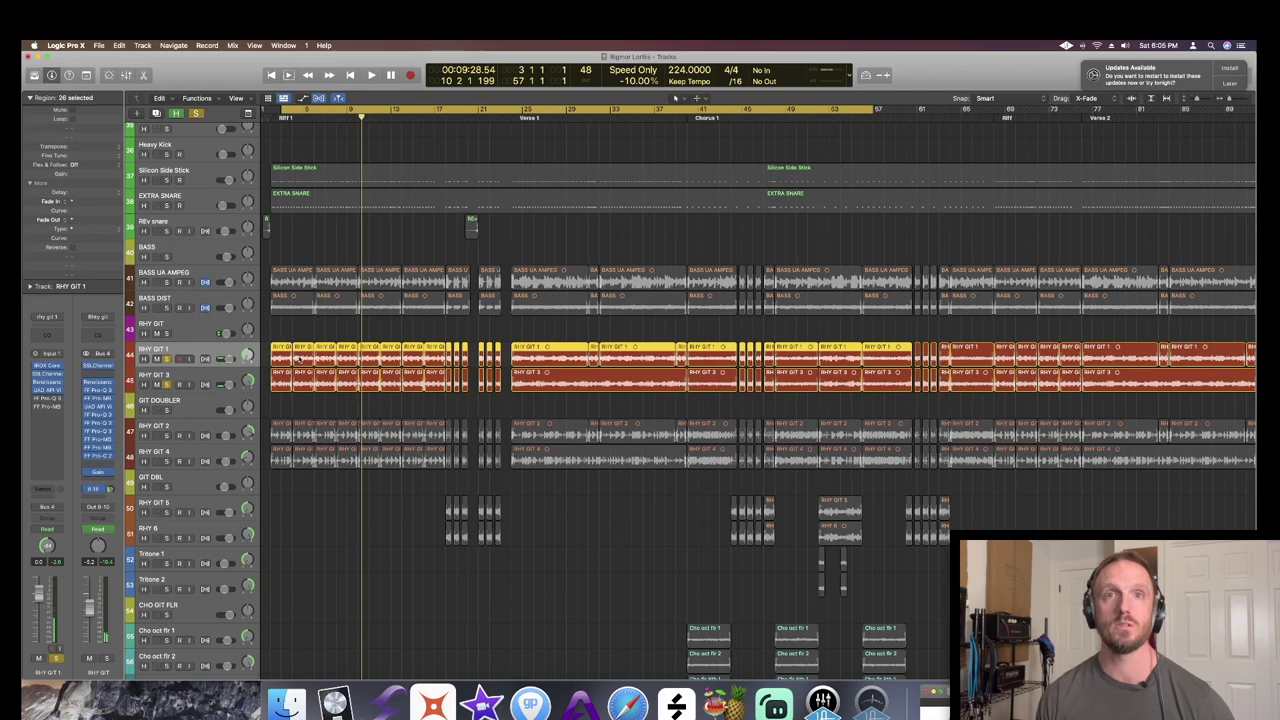
- Shrink the track heights for an overview of the session and select the GIT DOUBLER track
key(super+Up)
key(super+Up)
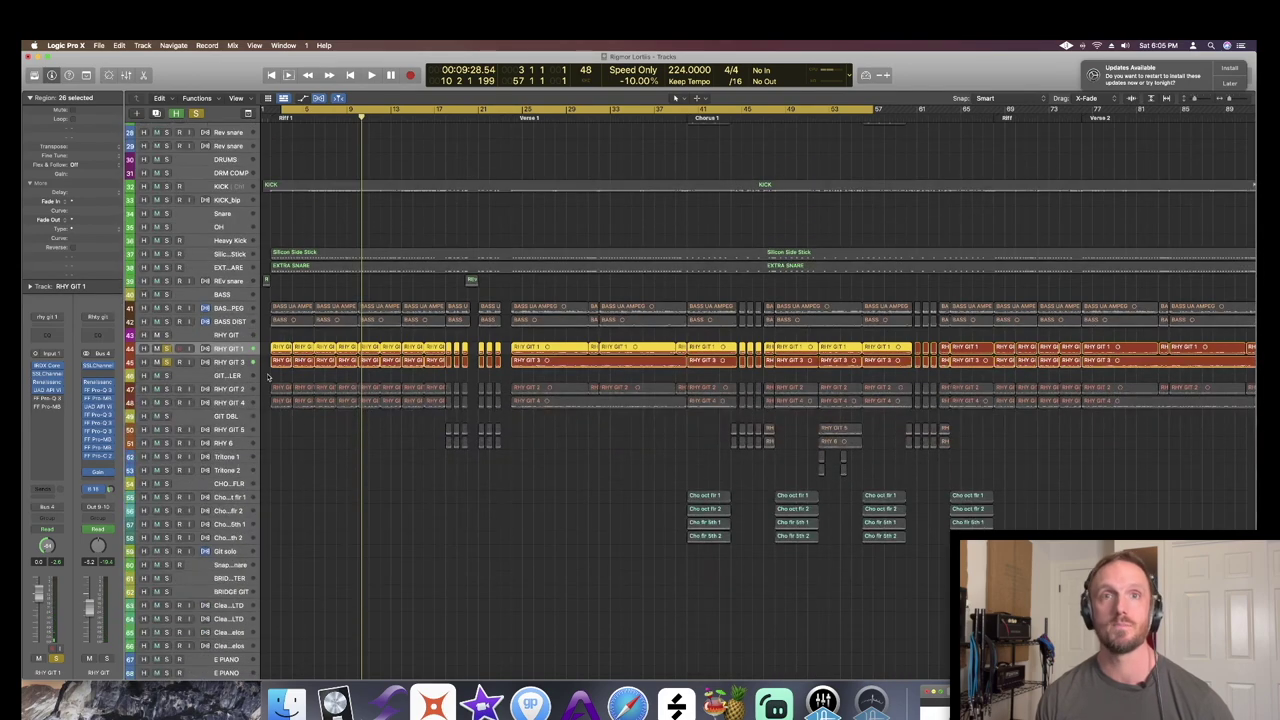
click(236, 375)
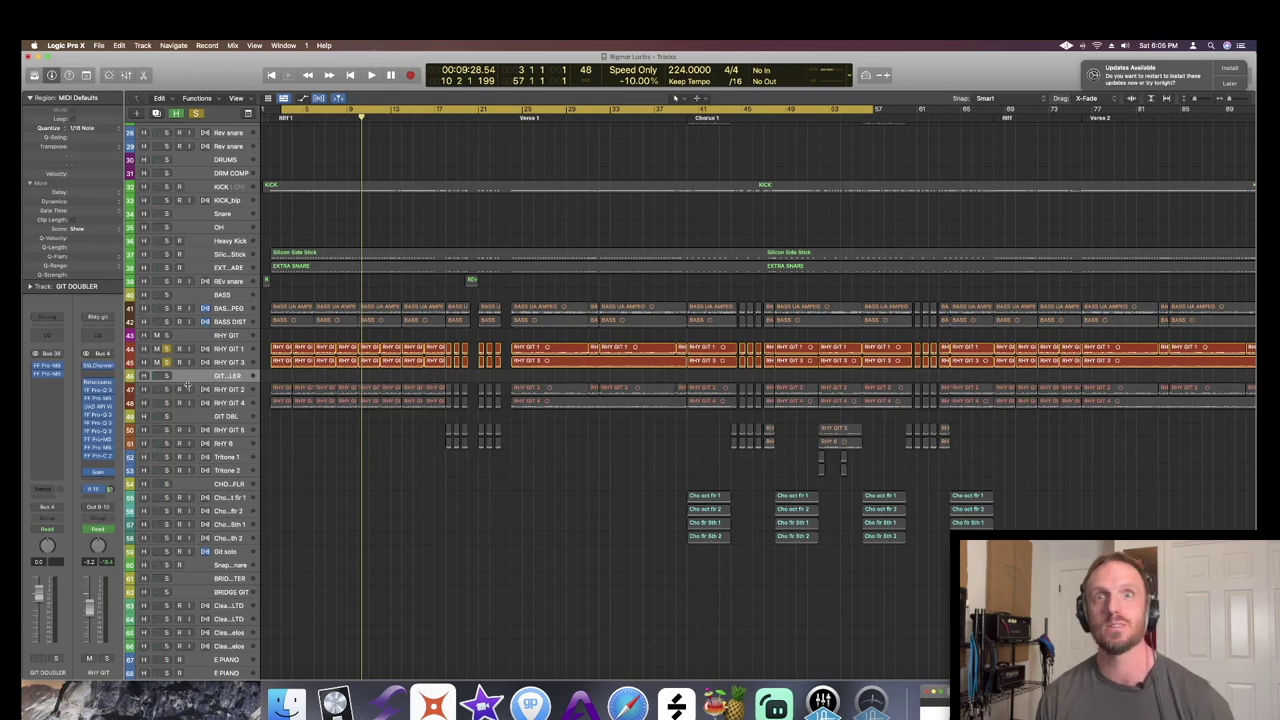
scroll(170, 376, up, 1)
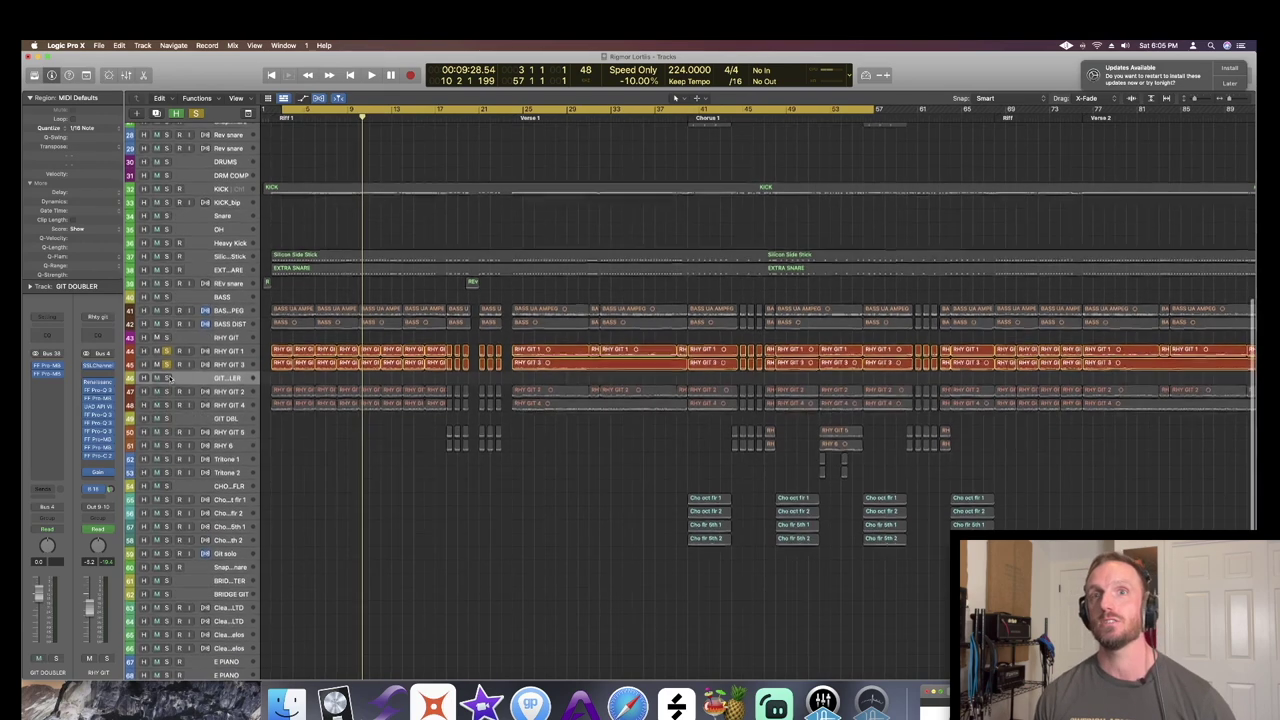
click(156, 379)
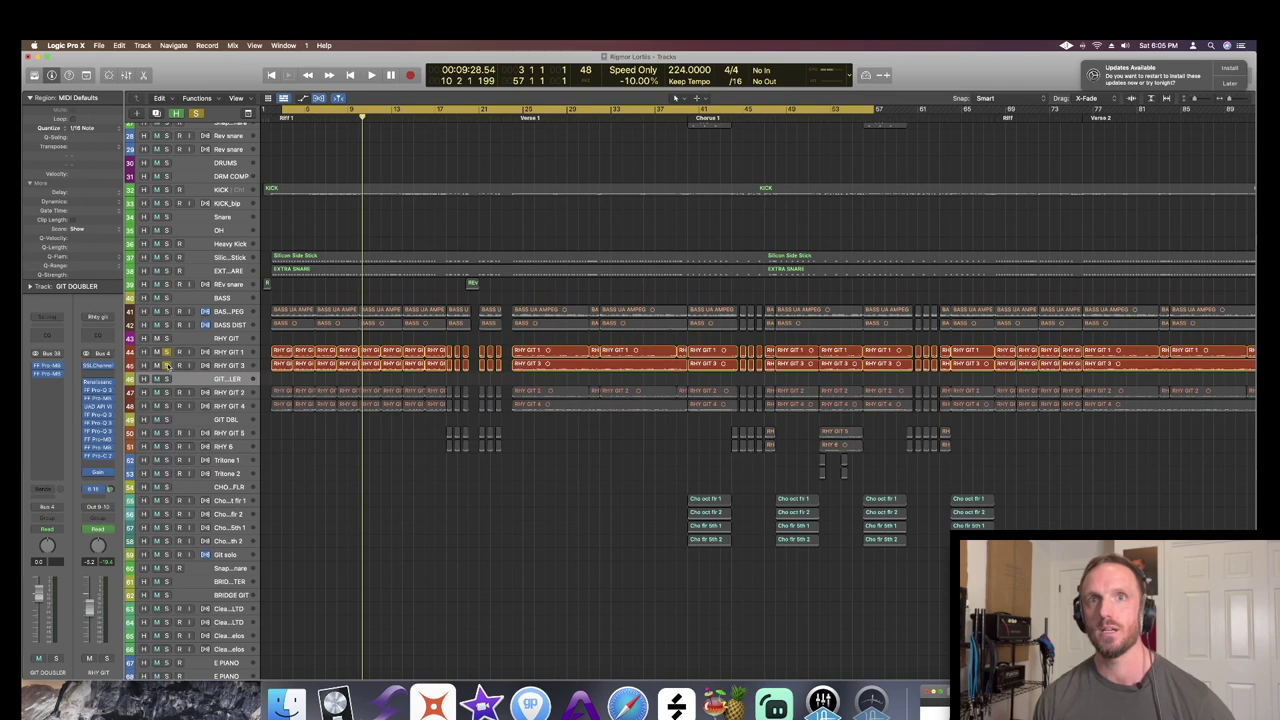
- Solo only RHY GIT 2 in place of RHY GIT 1 and 3, and play it back
click(168, 354)
click(236, 393)
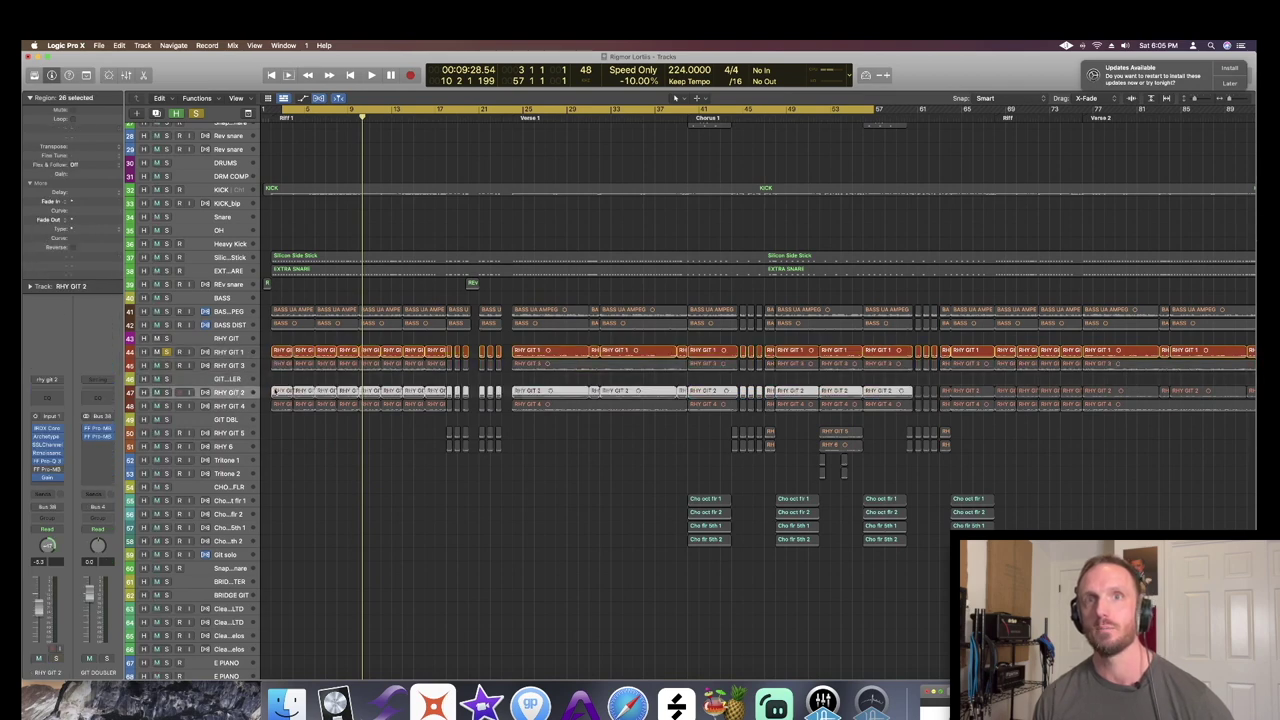
drag(270, 374, 365, 438)
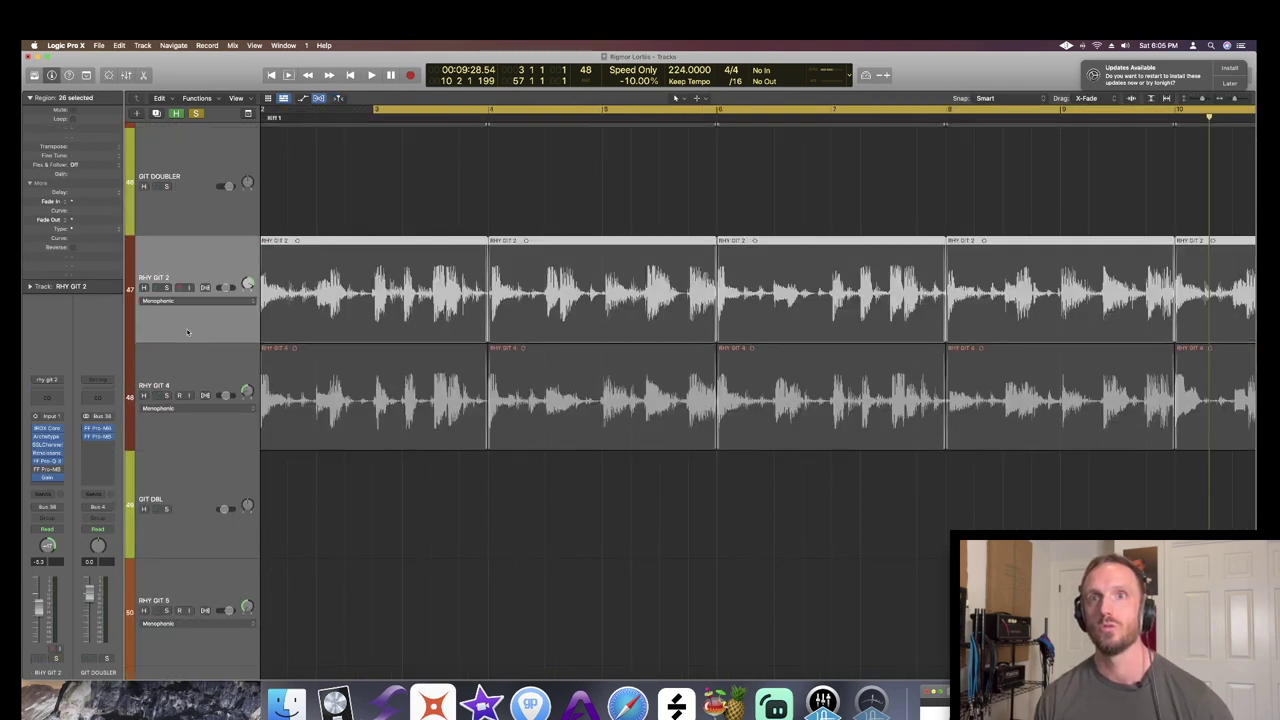
key(z)
click(187, 291)
scroll(273, 329, down, 5)
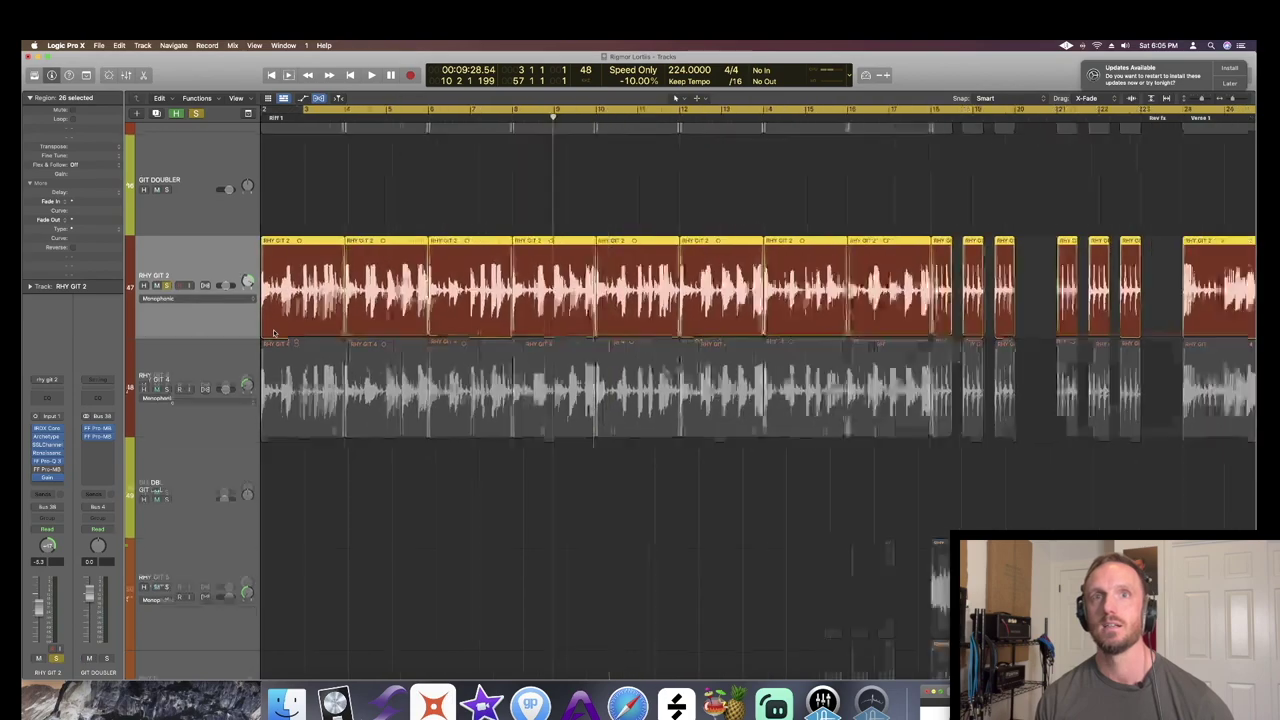
scroll(268, 317, up, 3)
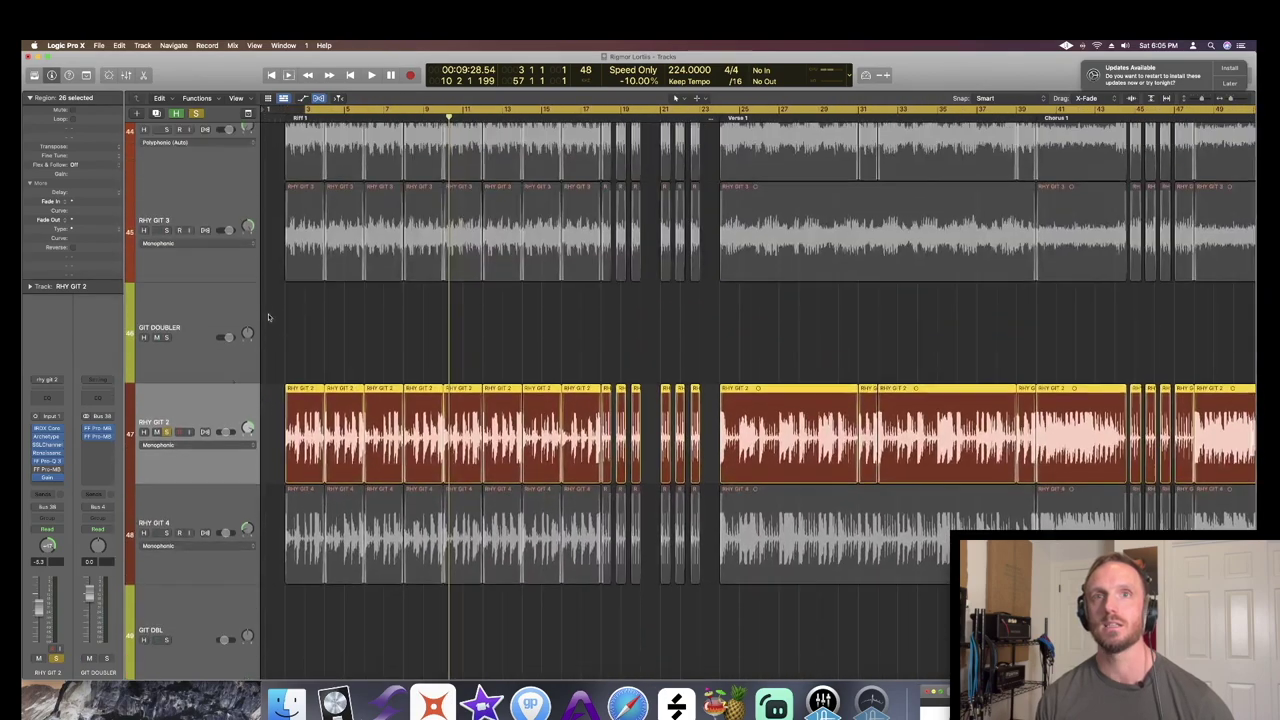
scroll(211, 194, up, 1)
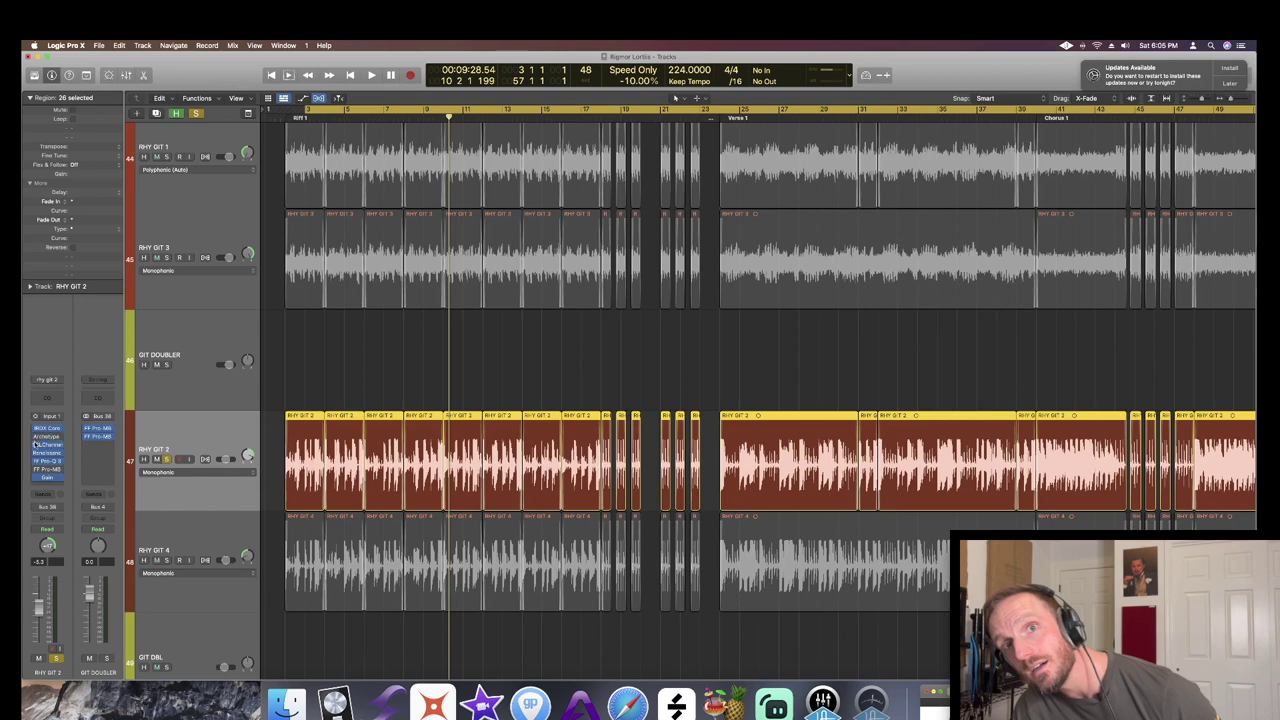
key(space)
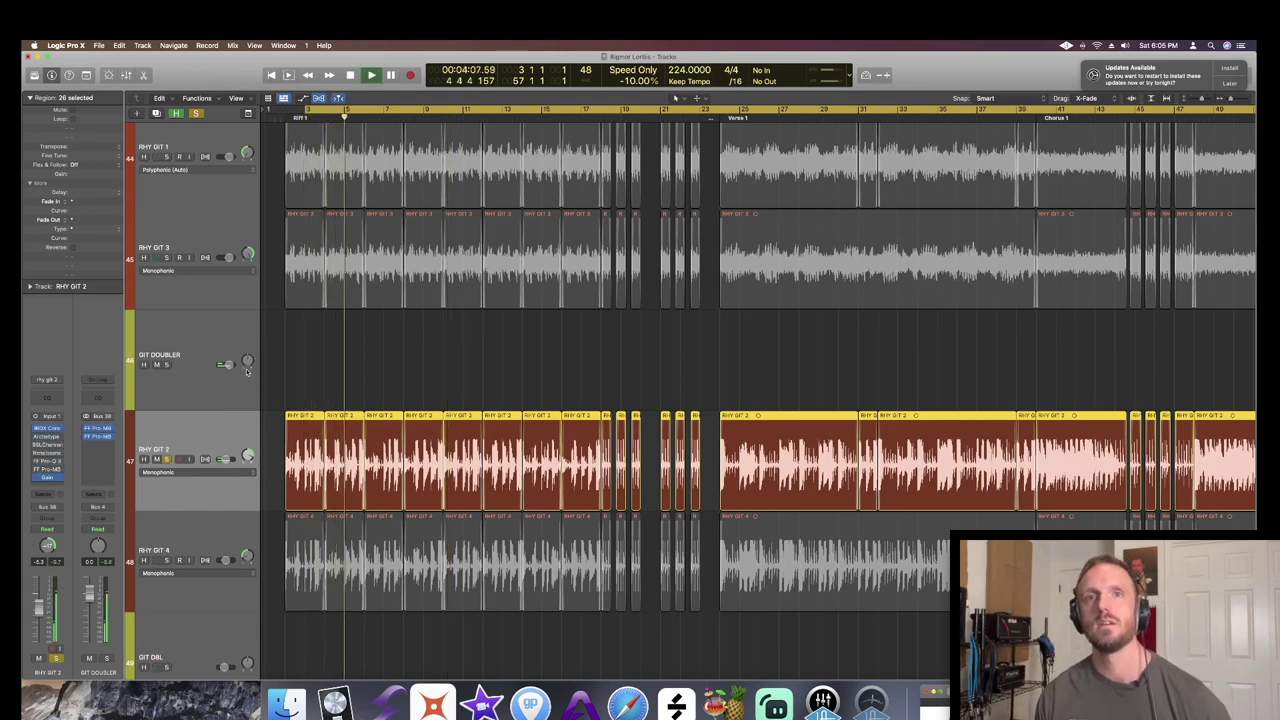
key(space)
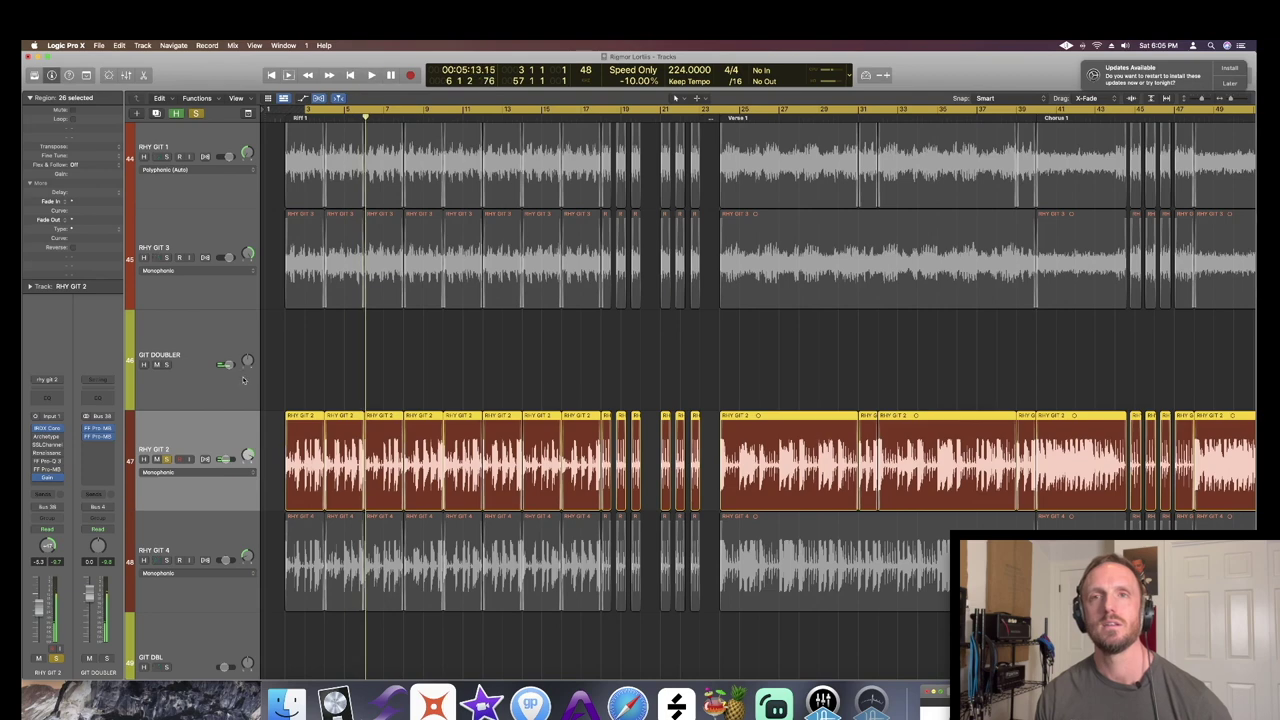
- Open the Archetype Petrucci amp plug-in on RHY GIT 2, move its window off the regions, and play the track
click(47, 437)
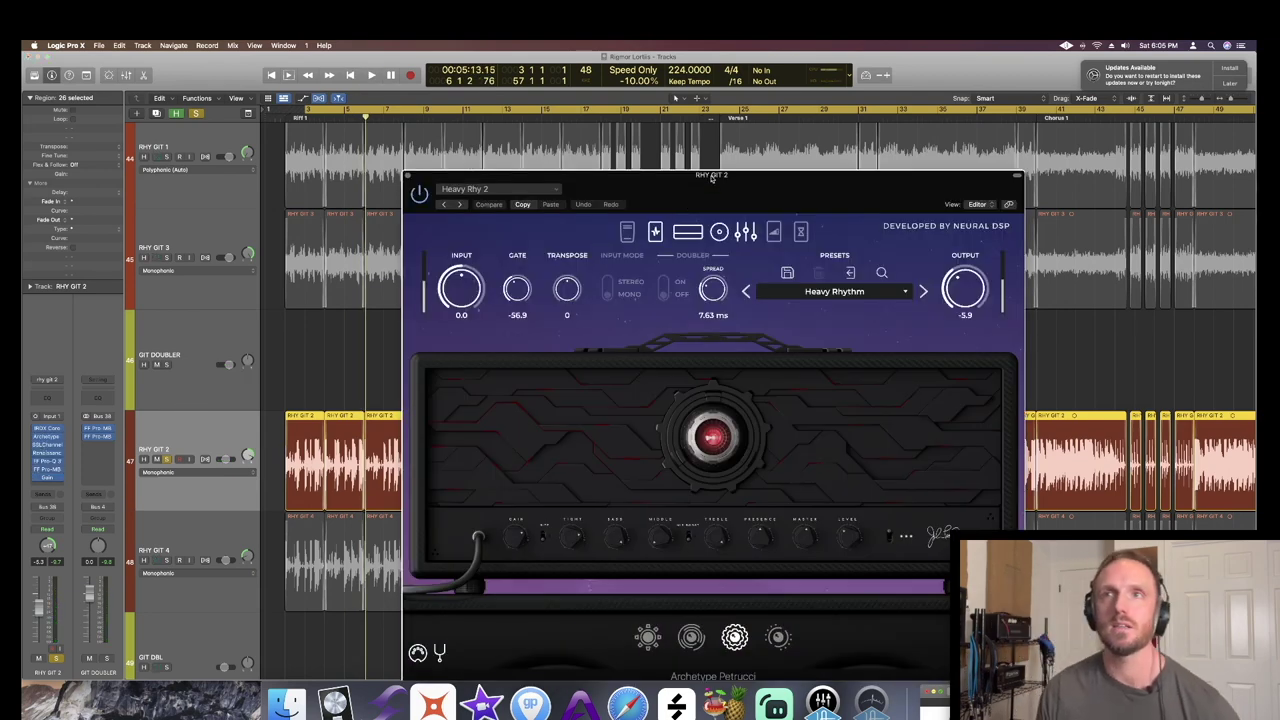
drag(710, 179, 924, 65)
key(space)
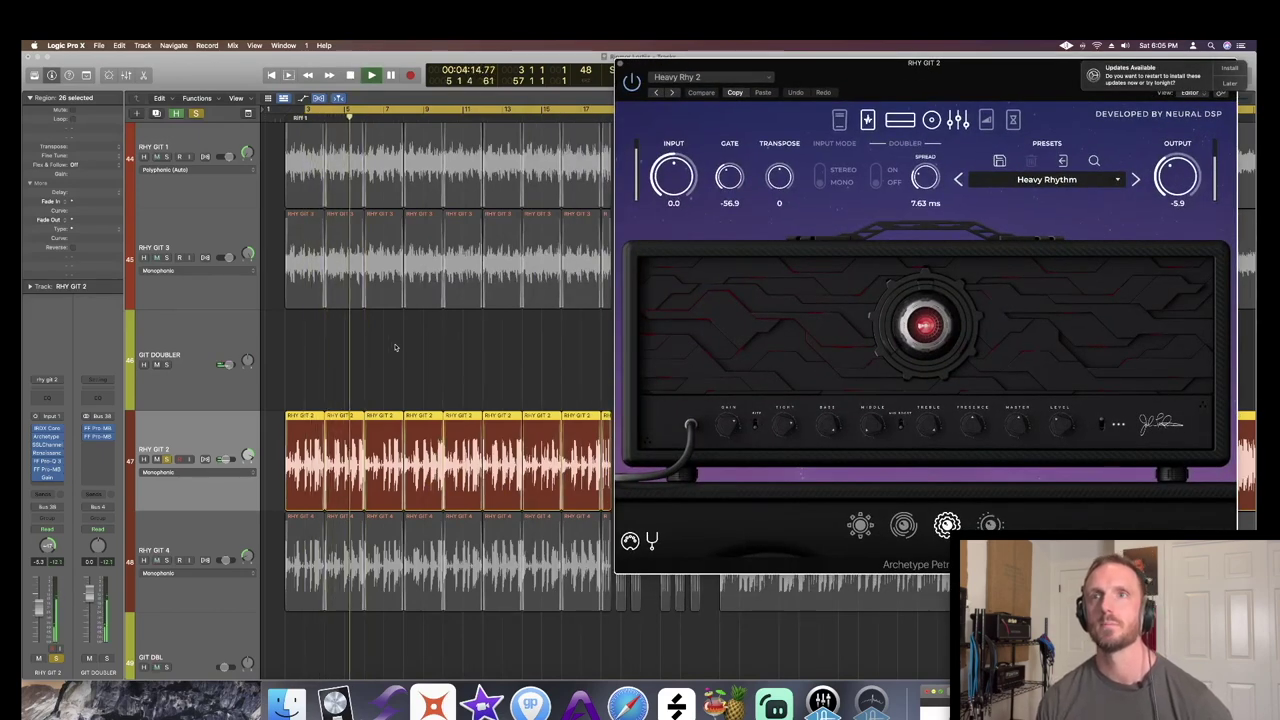
key(space)
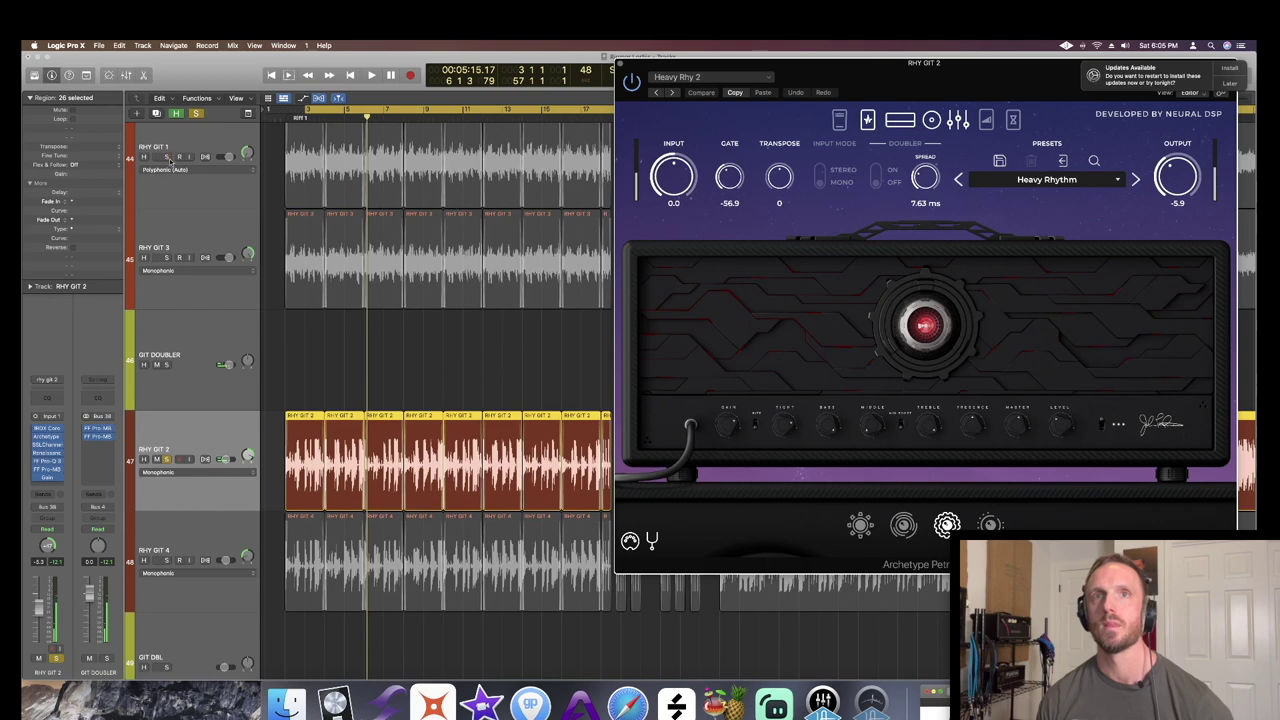
- Add RHY GIT 1 to the solo, play it together with RHY GIT 2, and reselect the RHY GIT 2 track
click(183, 191)
click(183, 191)
scroll(183, 191, up, 1)
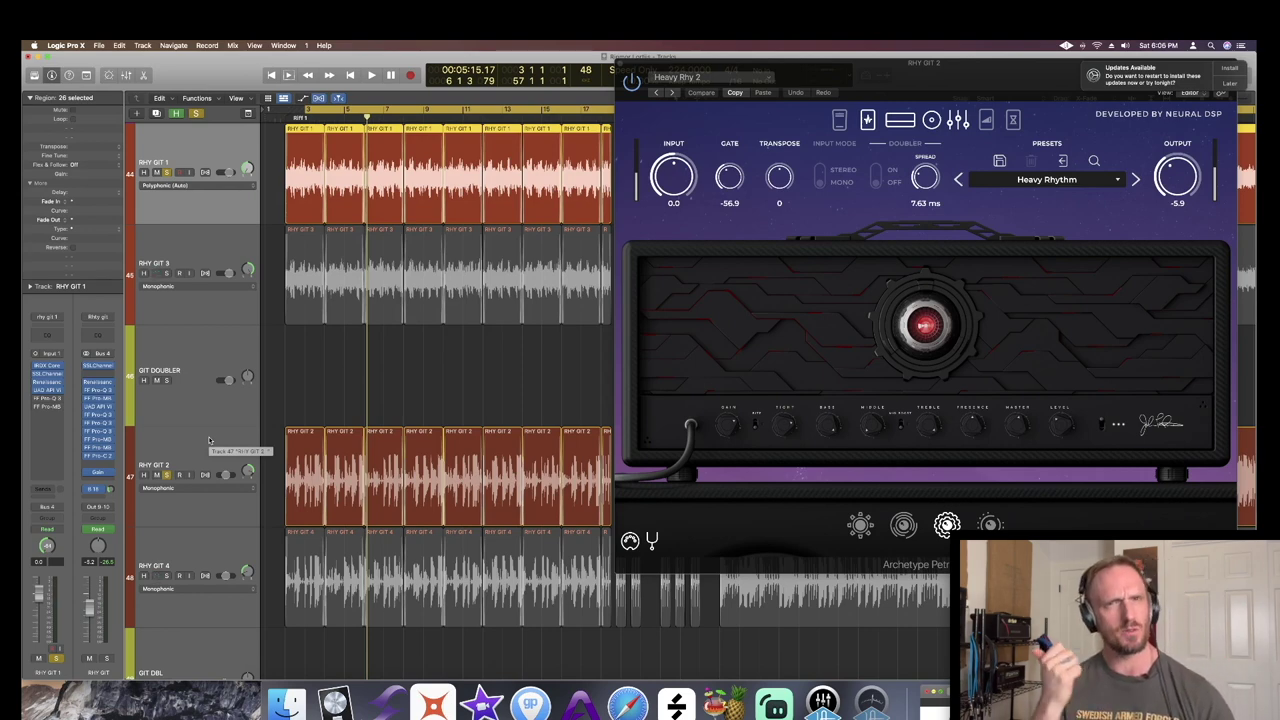
key(space)
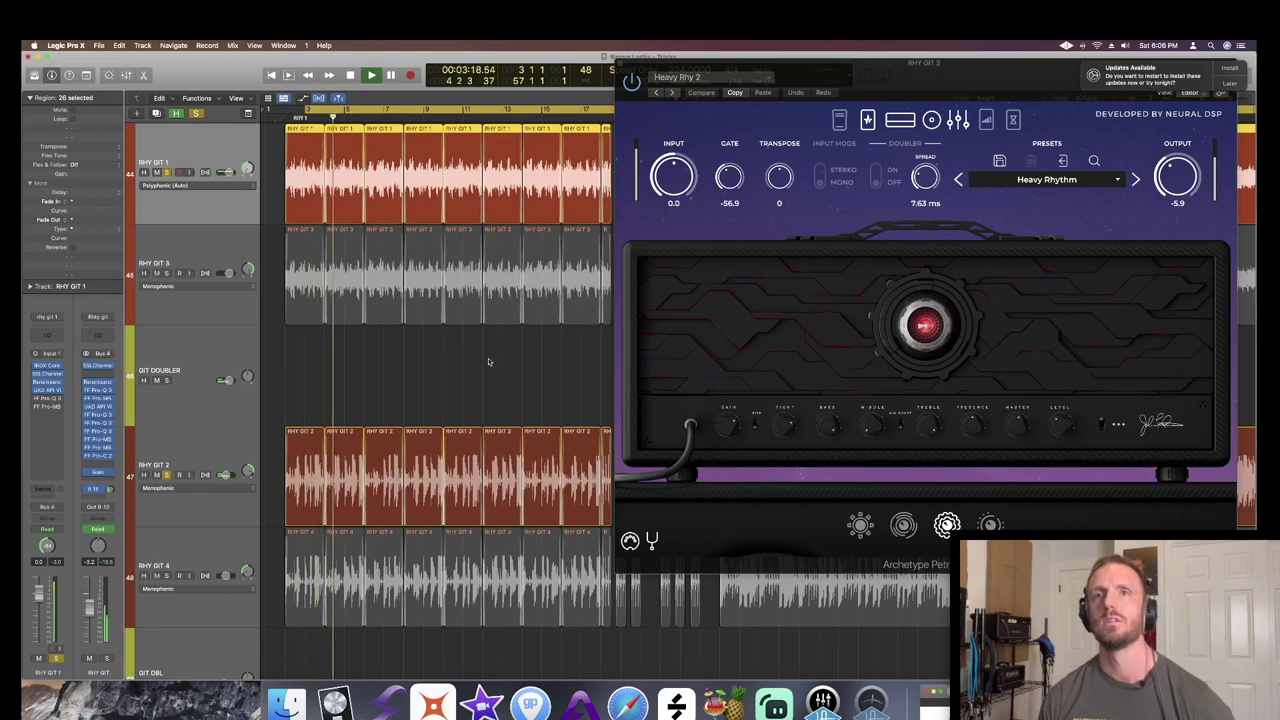
click(185, 449)
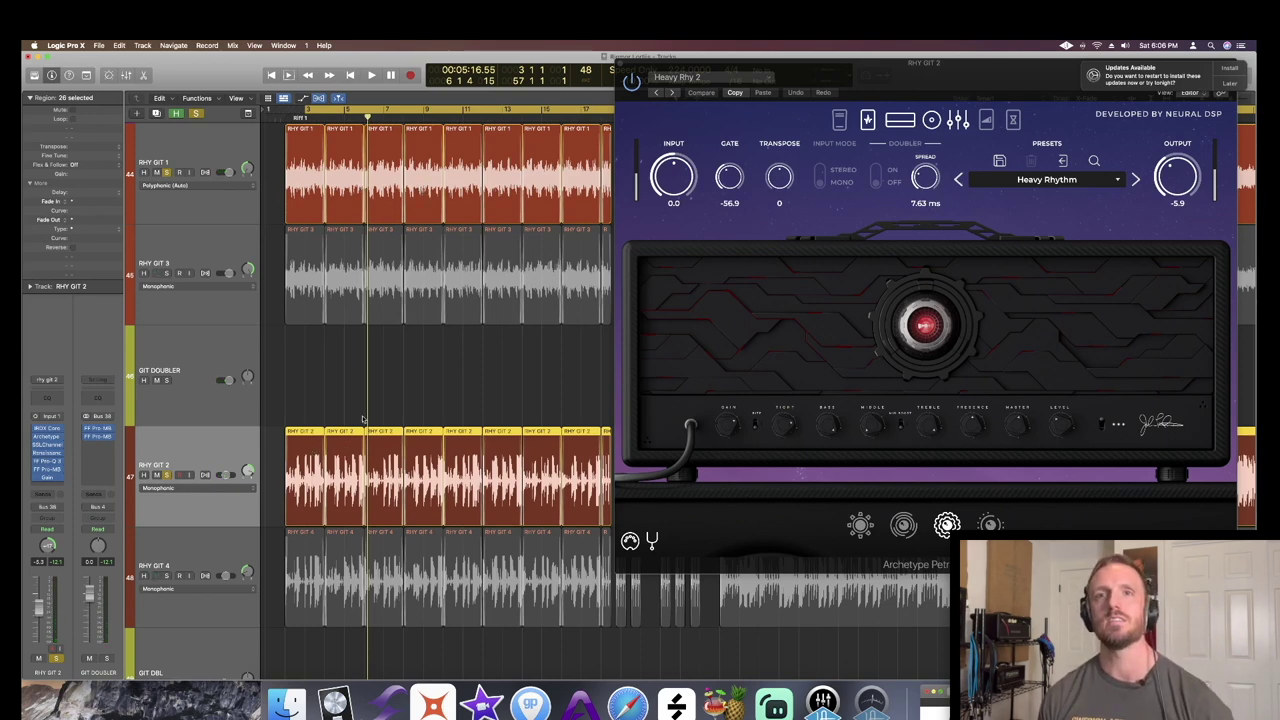
- Solo RHY GIT 3 and RHY GIT 4 in place of RHY GIT 1 and 2, and play back the pair
ctrl+alt+click(418, 390)
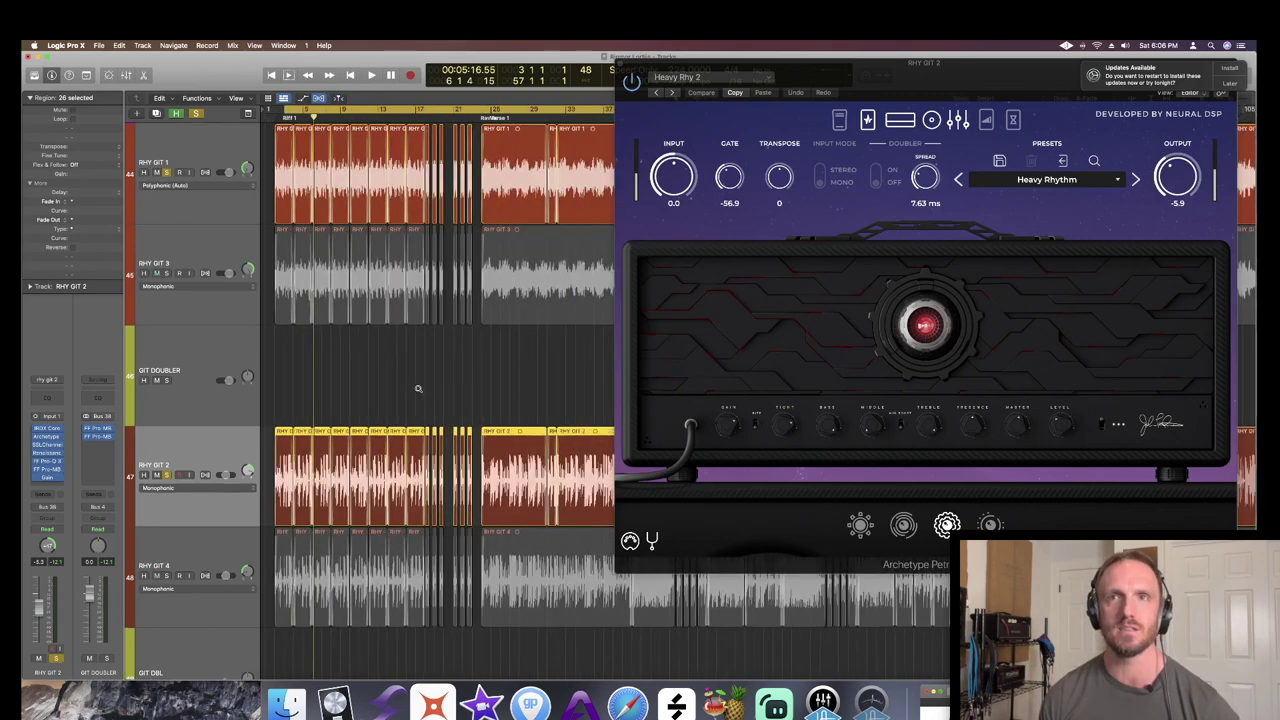
ctrl+alt+click(417, 387)
ctrl+alt+click(417, 387)
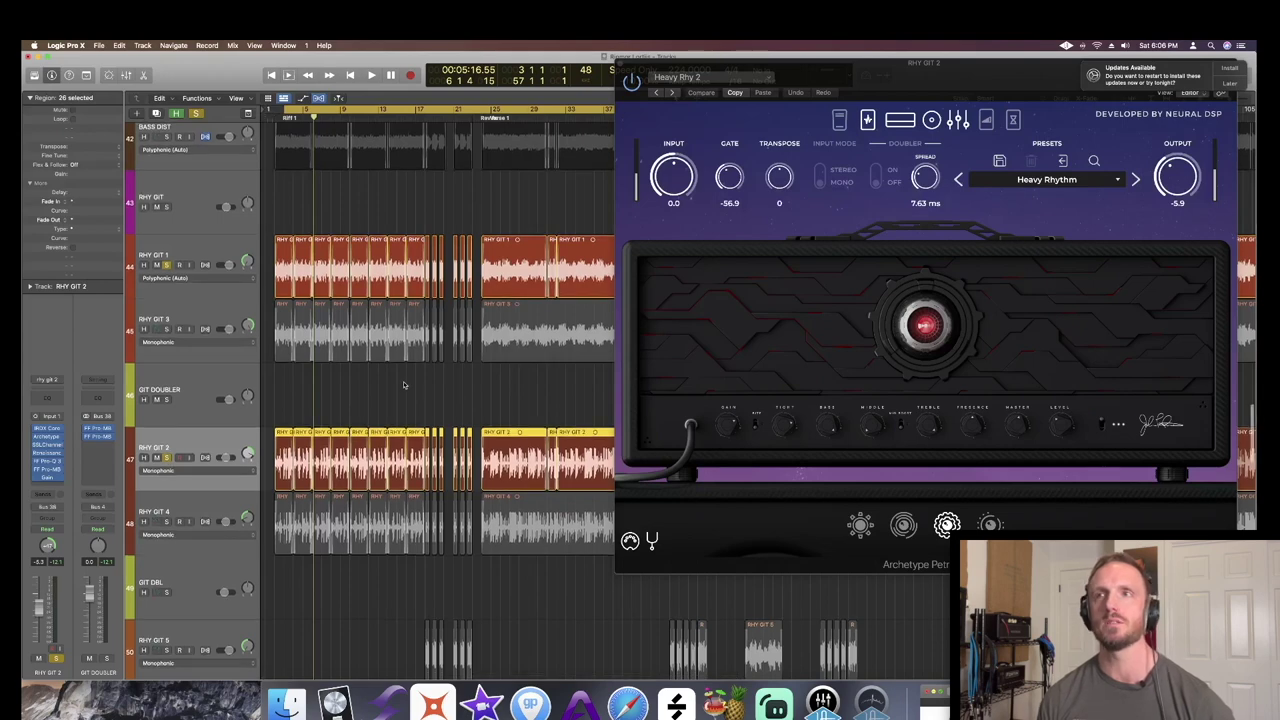
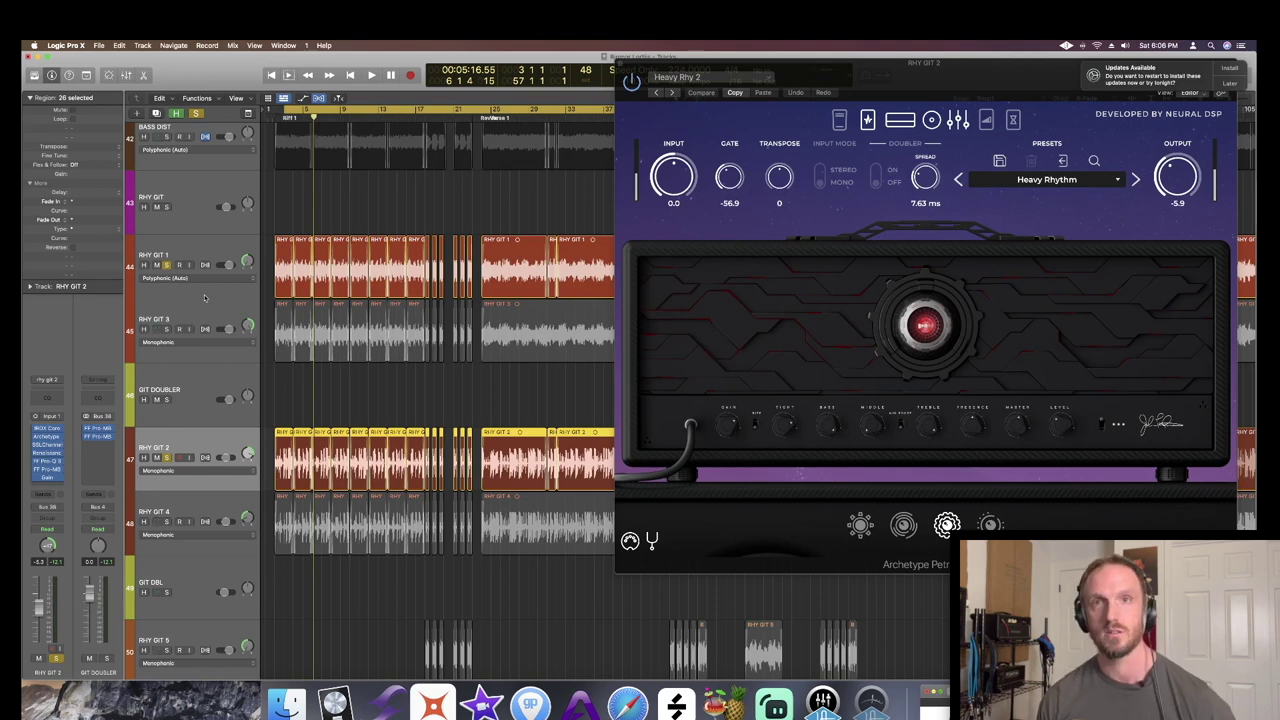
click(150, 320)
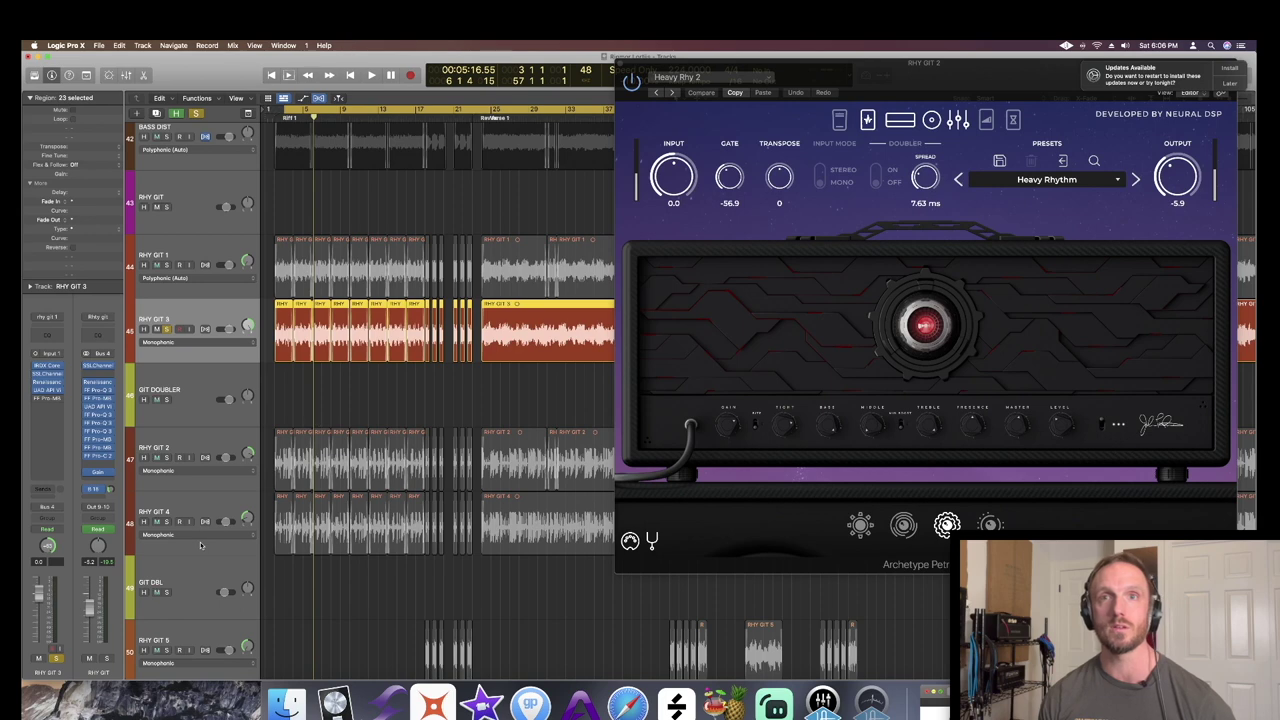
click(167, 521)
key(space)
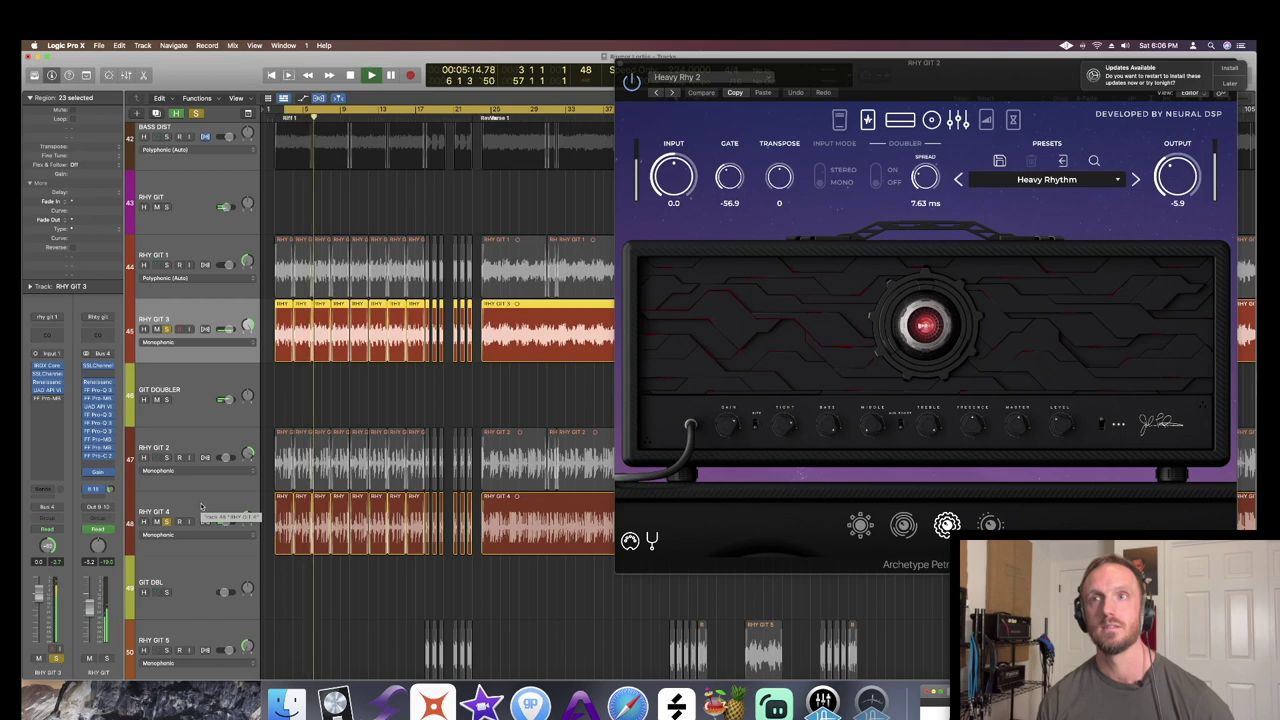
key(space)
- Solo the whole RHY GIT bus for playback, close the amp plug-in window, and select the GIT DOUBLER track
click(170, 523)
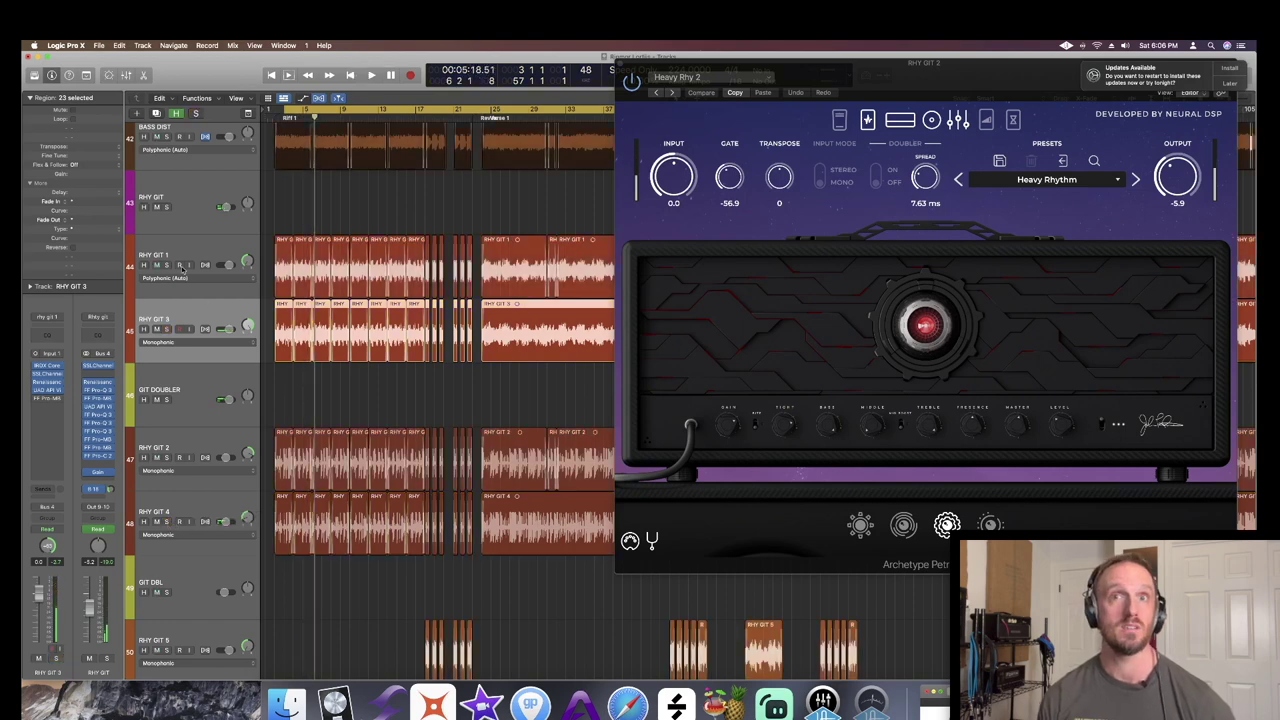
key(space)
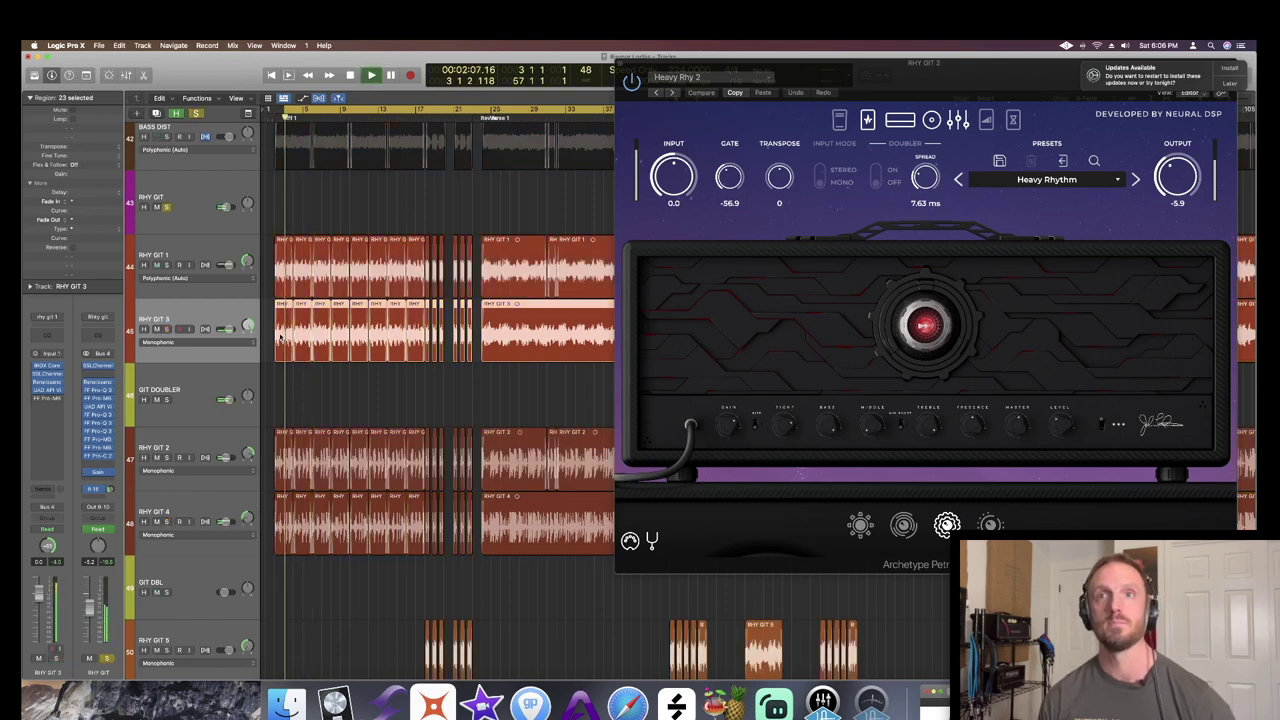
click(617, 58)
click(184, 400)
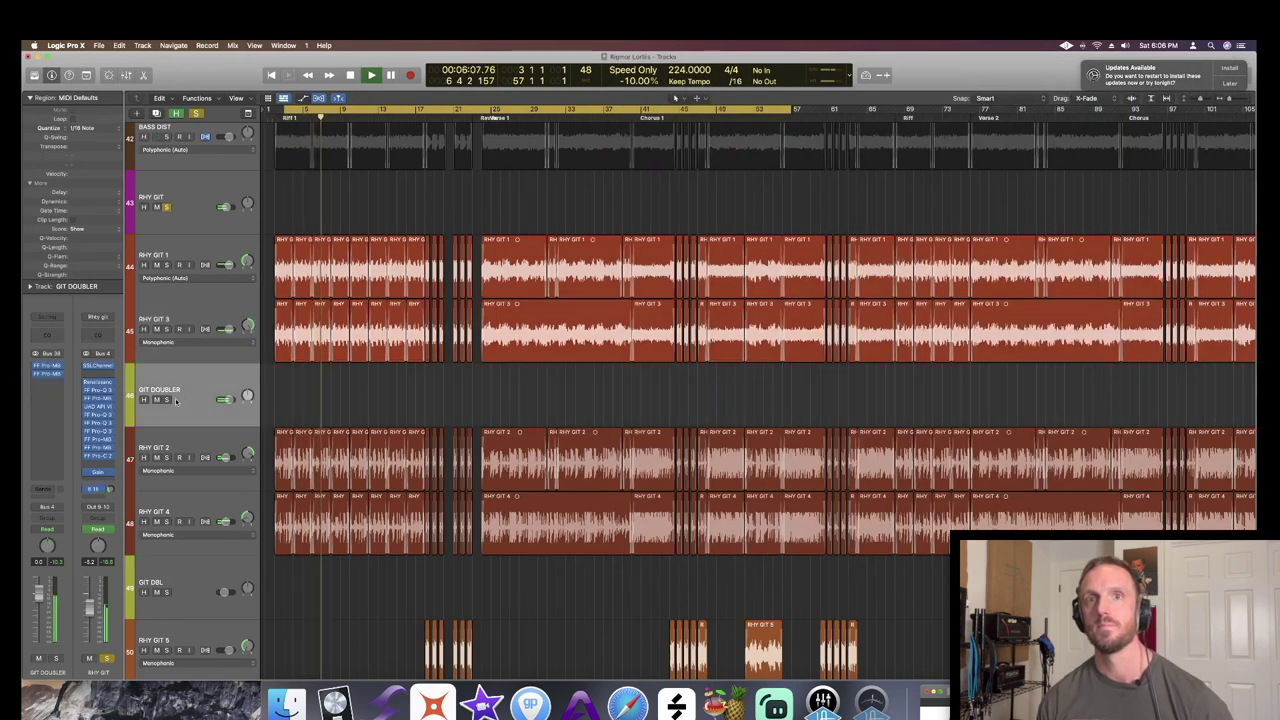
- Select the RHY GIT bus, show the mixer, and play soloed RHY GIT 1 with its SSLChannel plug-in open
click(200, 215)
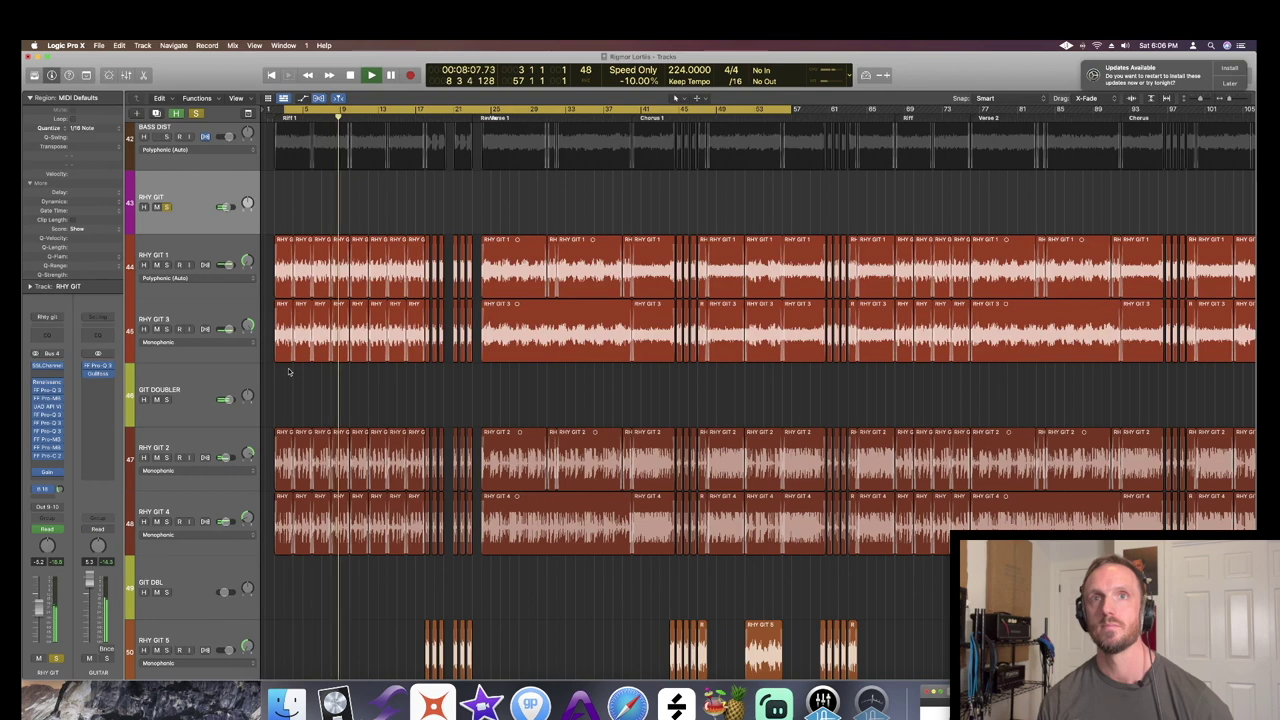
key(x)
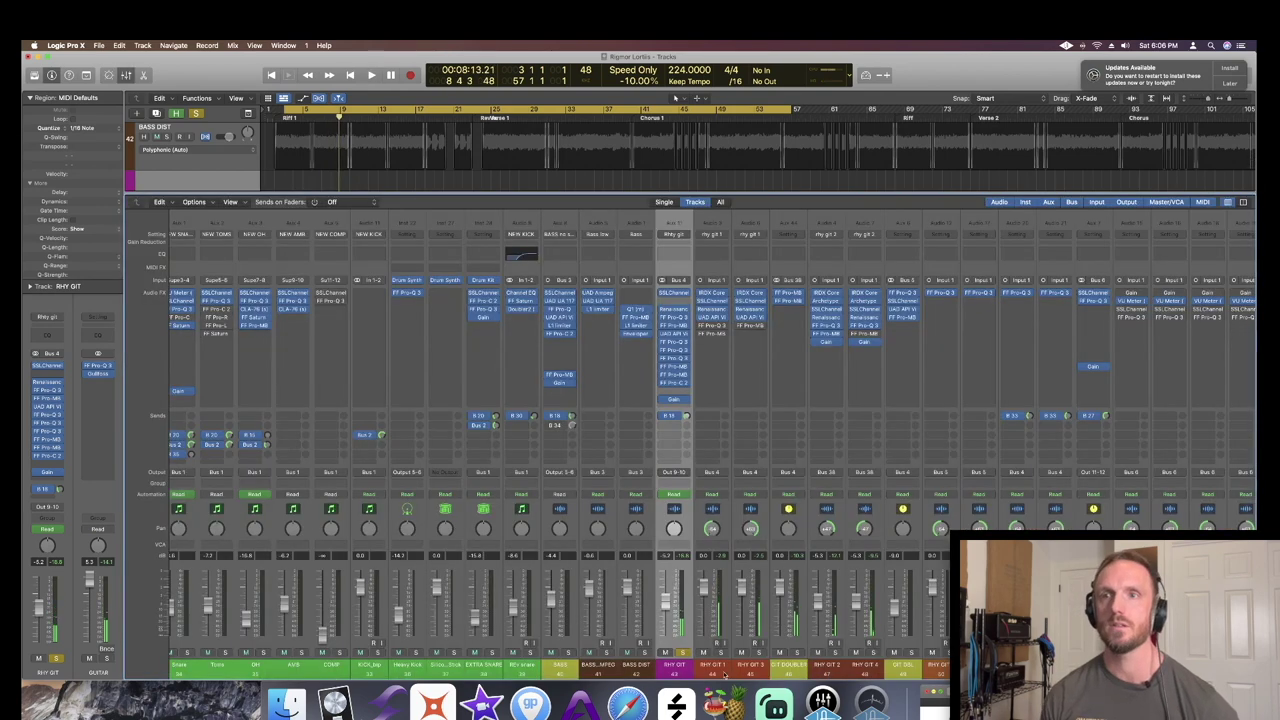
click(712, 300)
key(space)
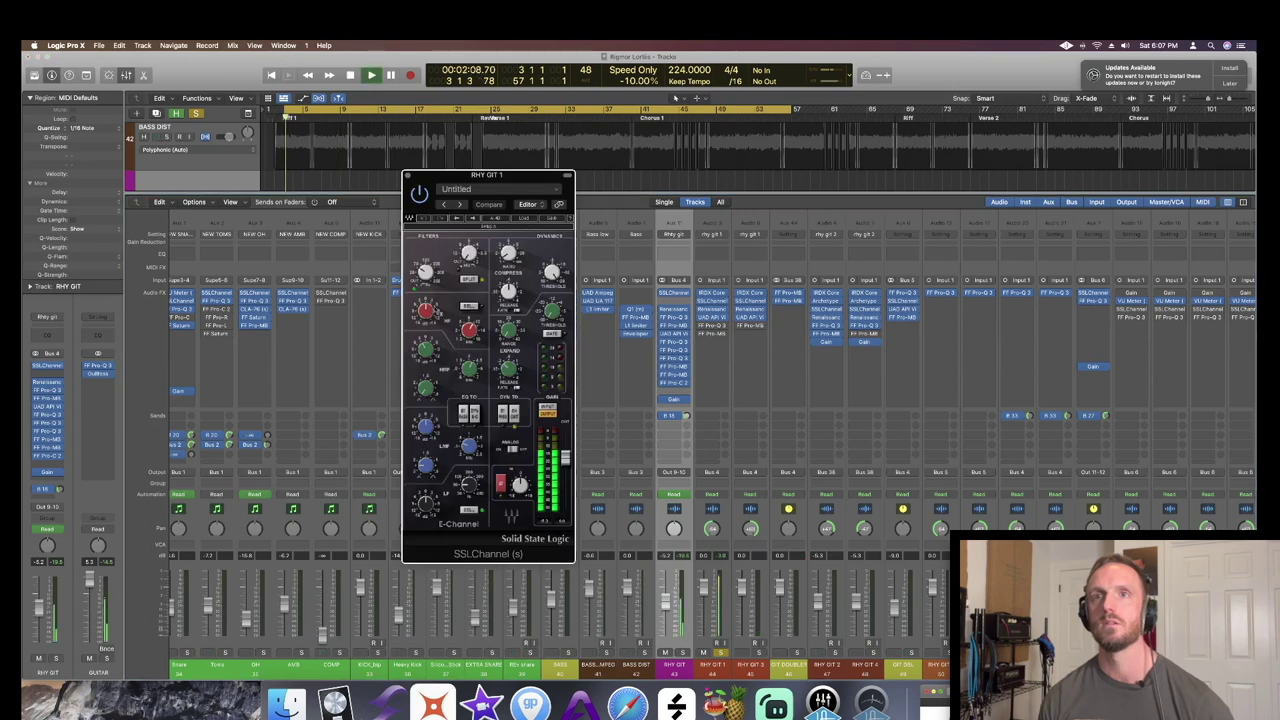
click(407, 175)
key(space)
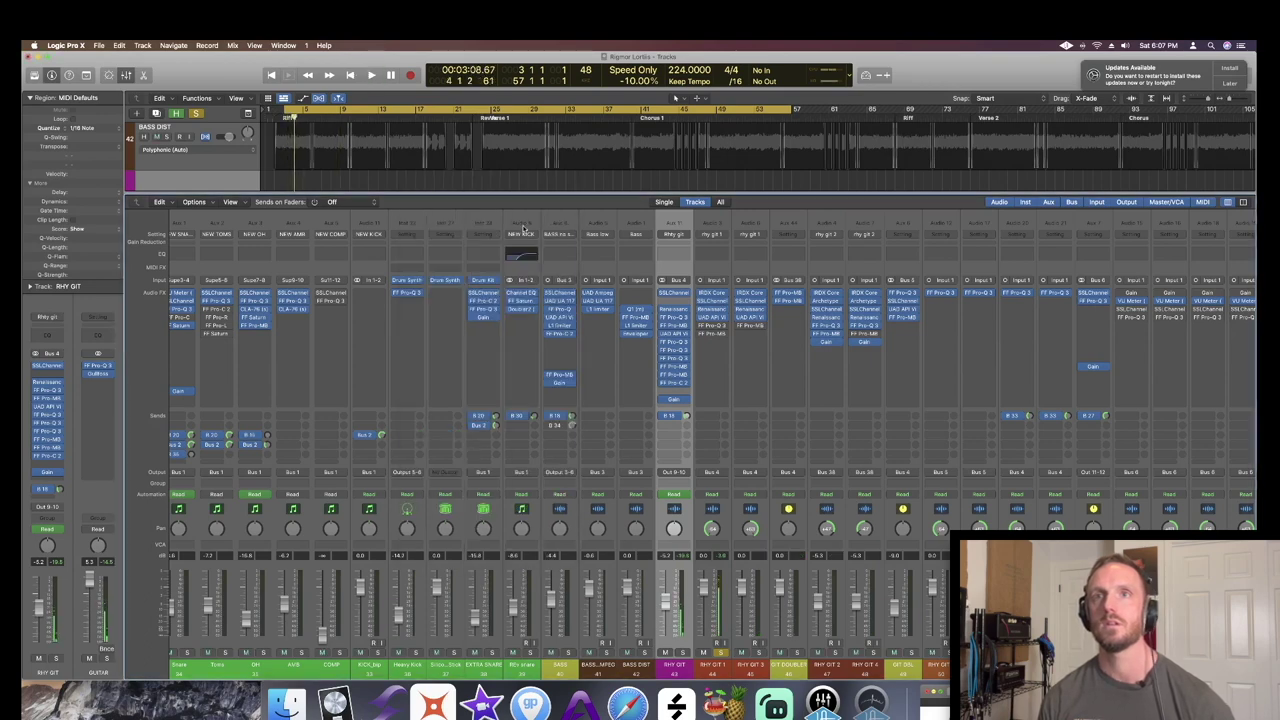
- Inspect the IRDX Core plug-in on RHY GIT 1, and play the track with its SSLChannel settings open
click(713, 295)
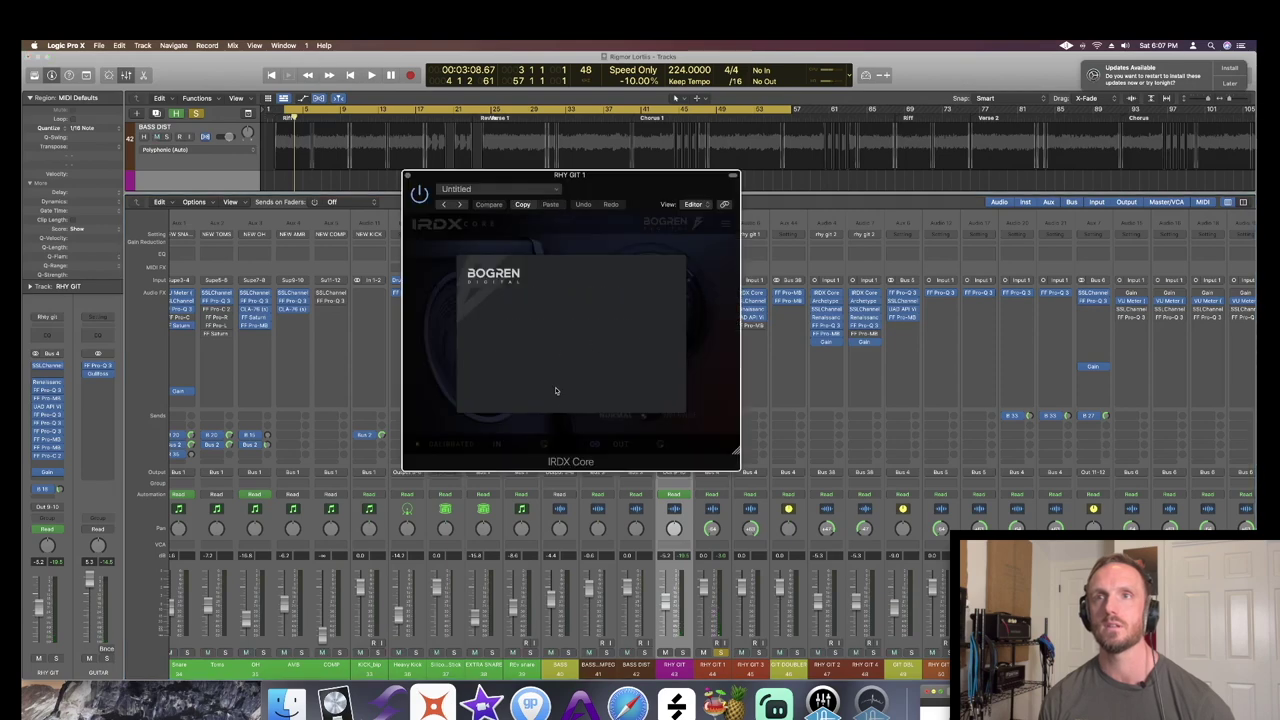
click(407, 175)
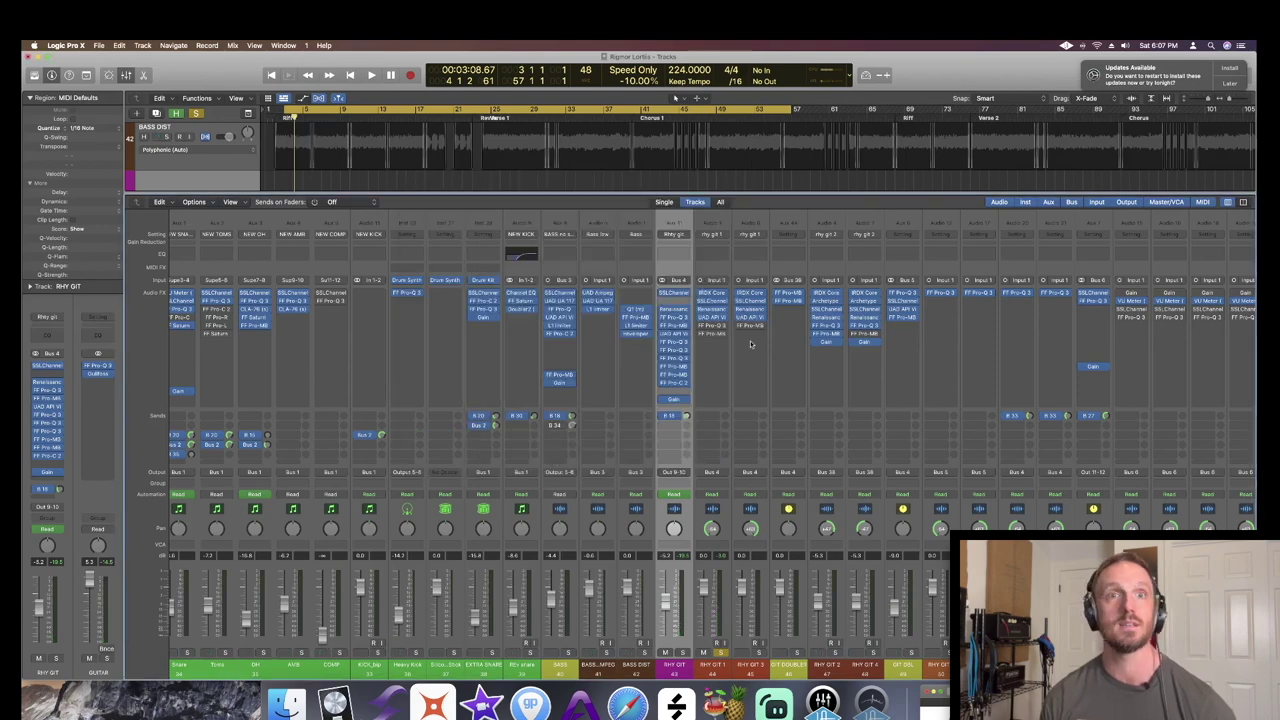
click(713, 300)
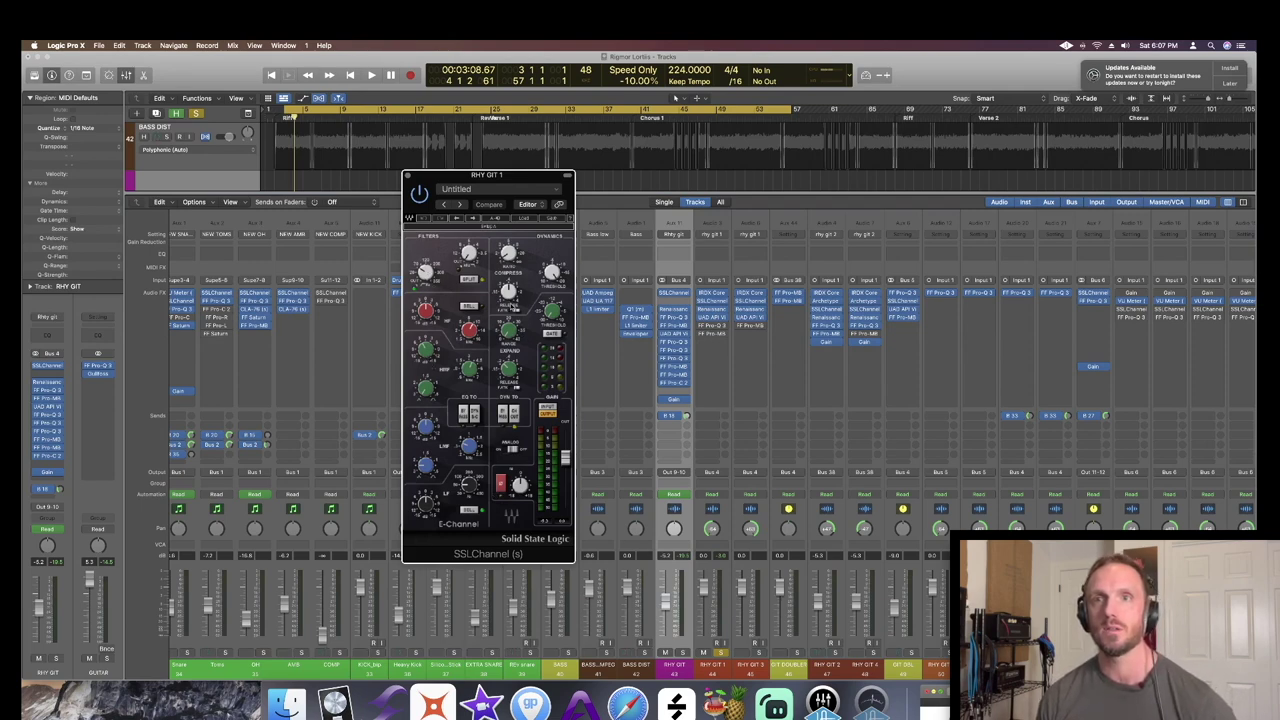
key(space)
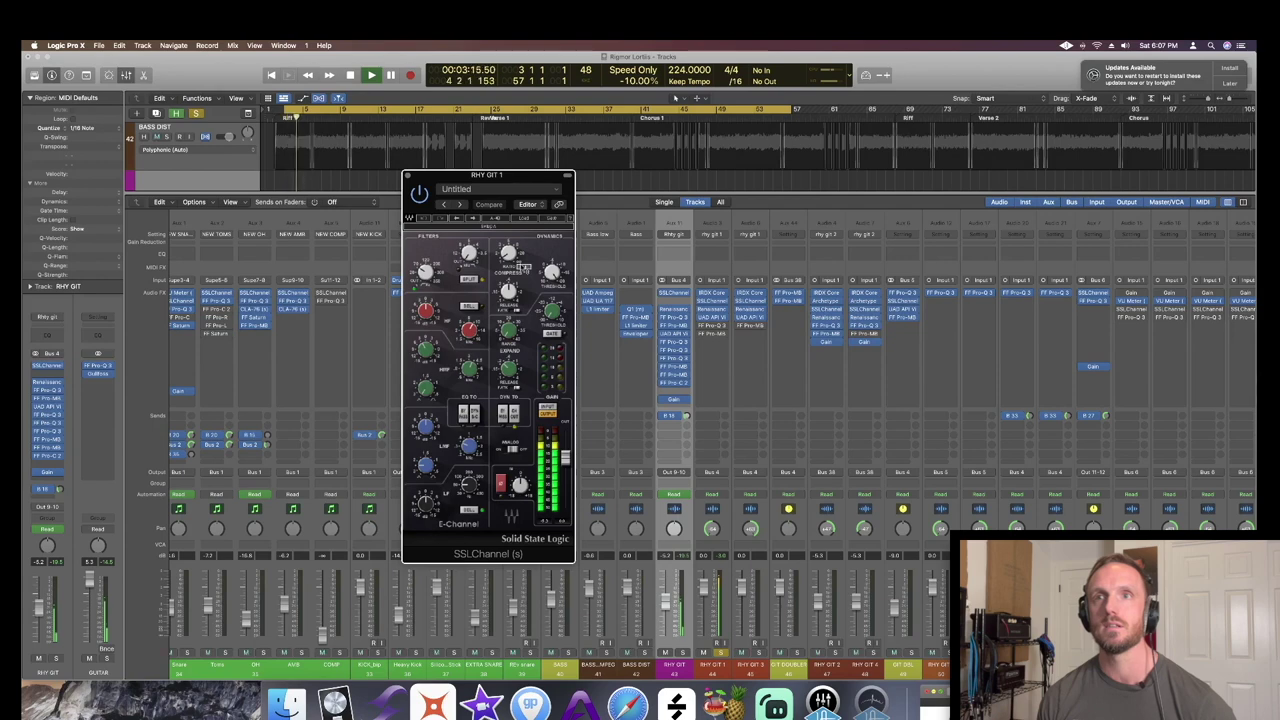
key(space)
click(408, 176)
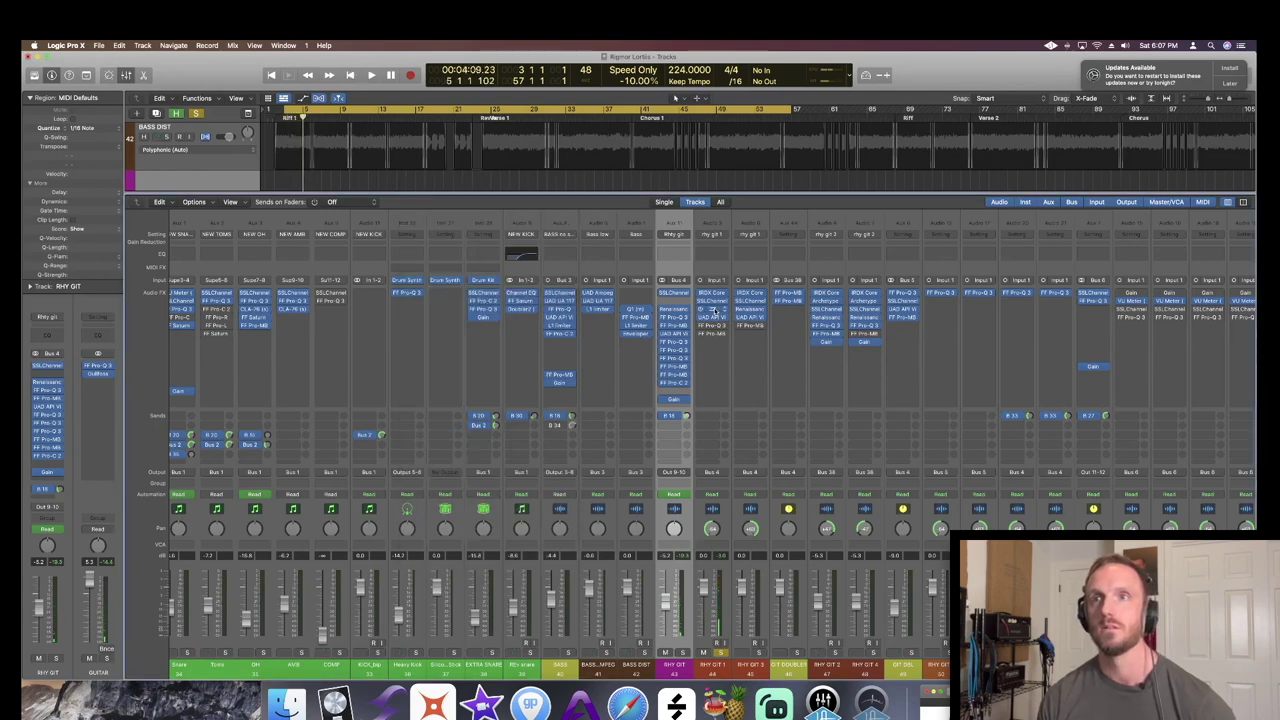
- Open the Renaissance Axx compressor on RHY GIT 1, play the track through it, and close the plug-in
click(713, 310)
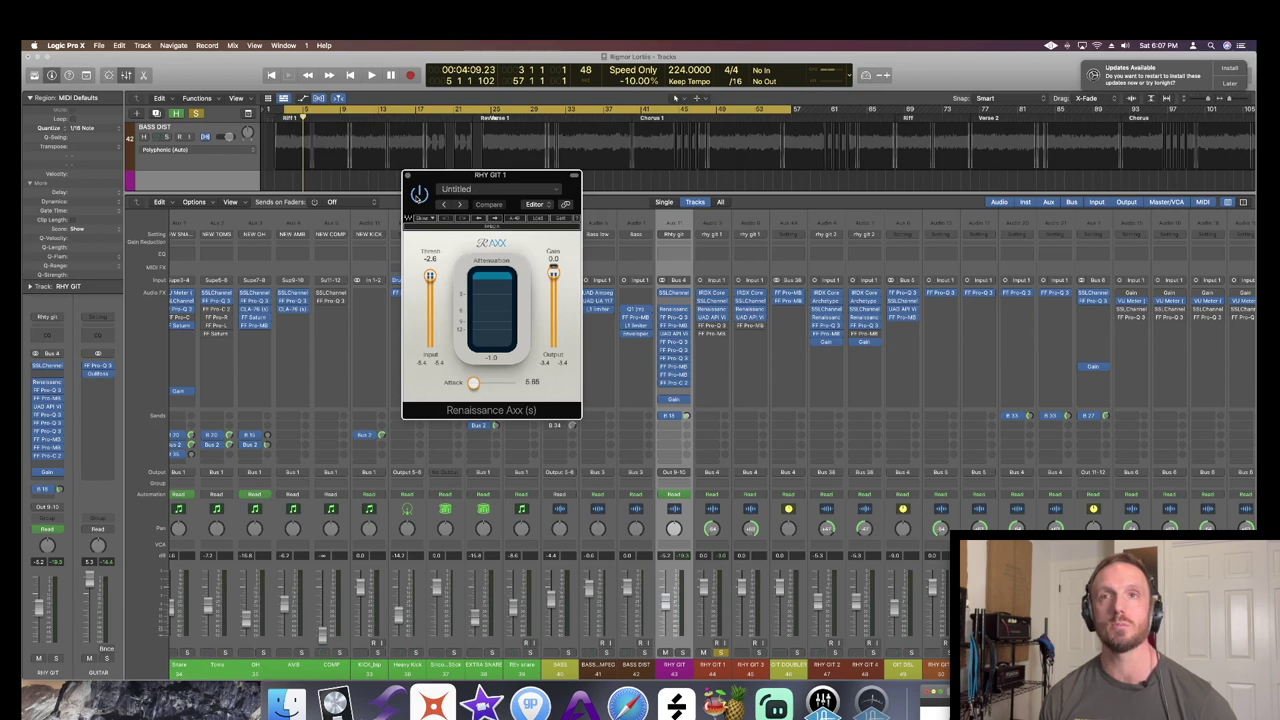
key(space)
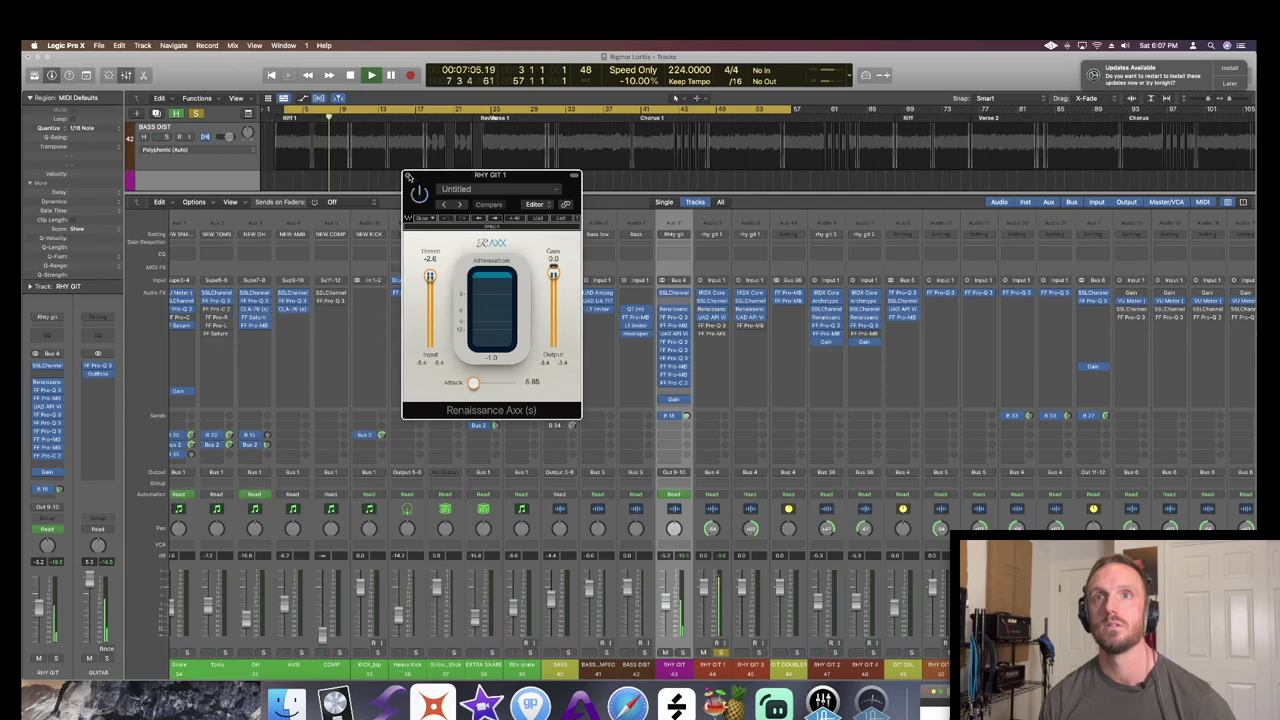
key(space)
key(super+w)
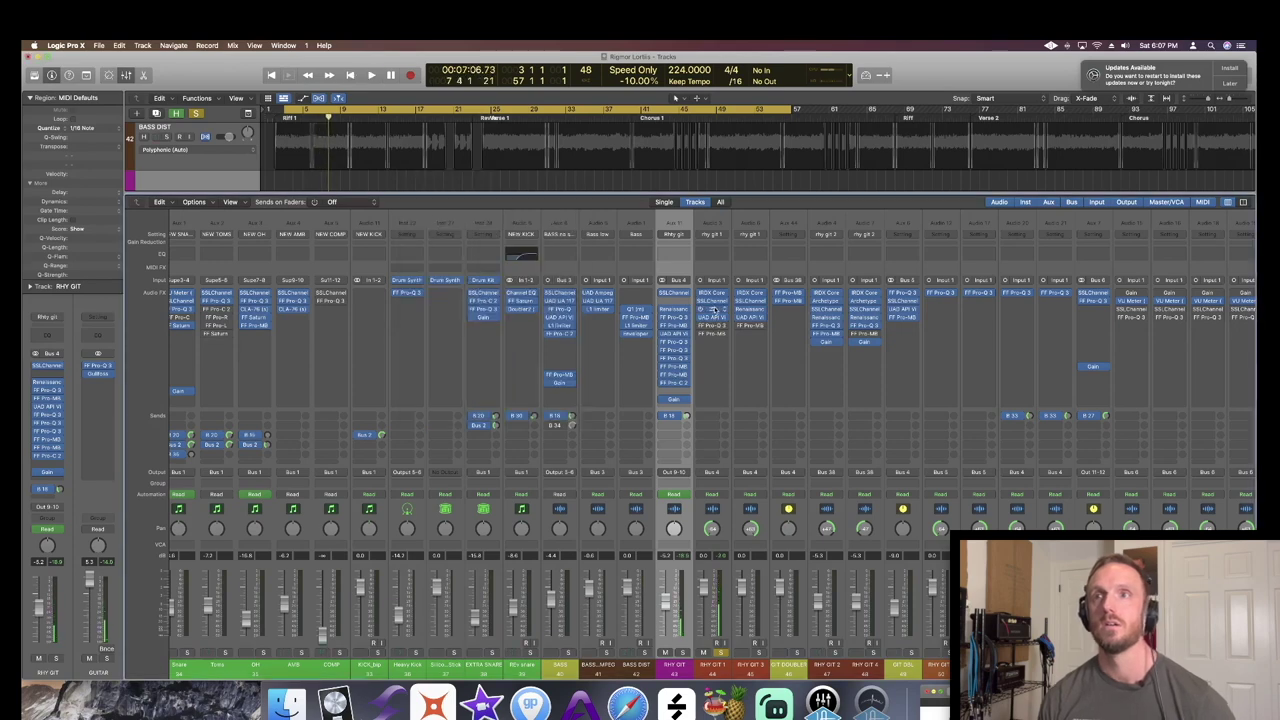
- Review the UAD API Vision Channel Strip on RHY GIT 1 while playing the track, and close the plug-in
click(712, 317)
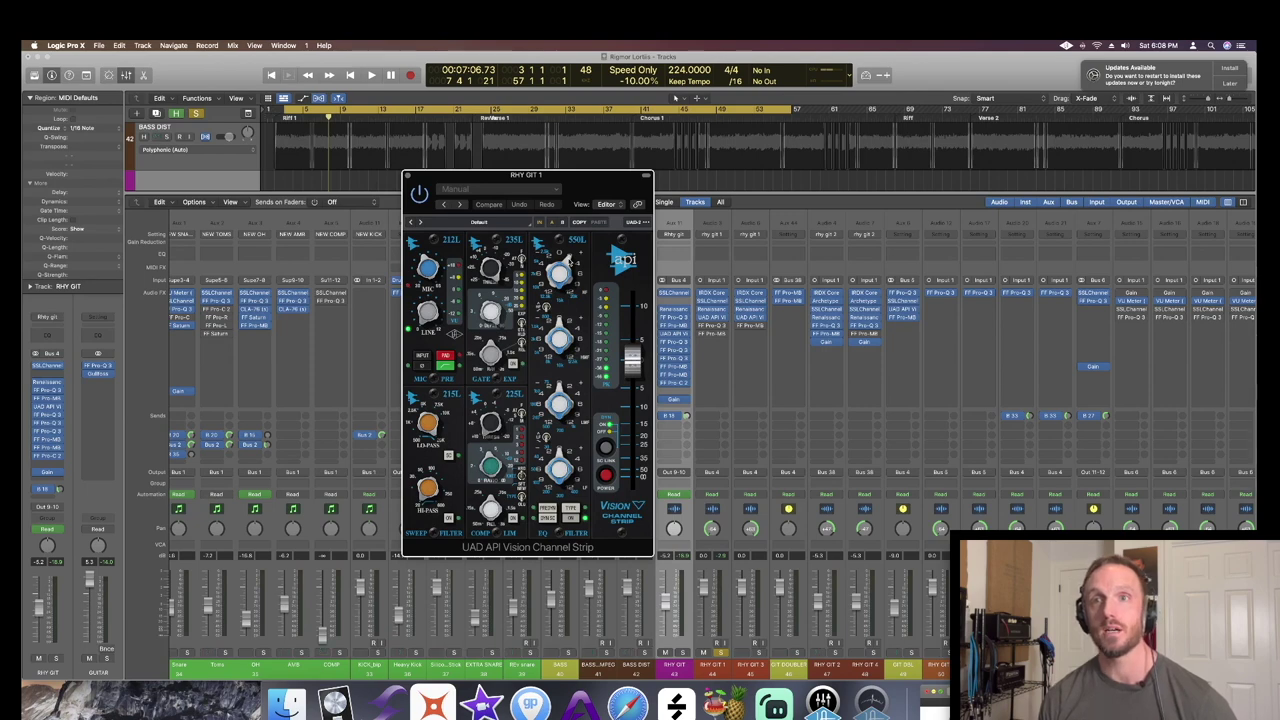
key(space)
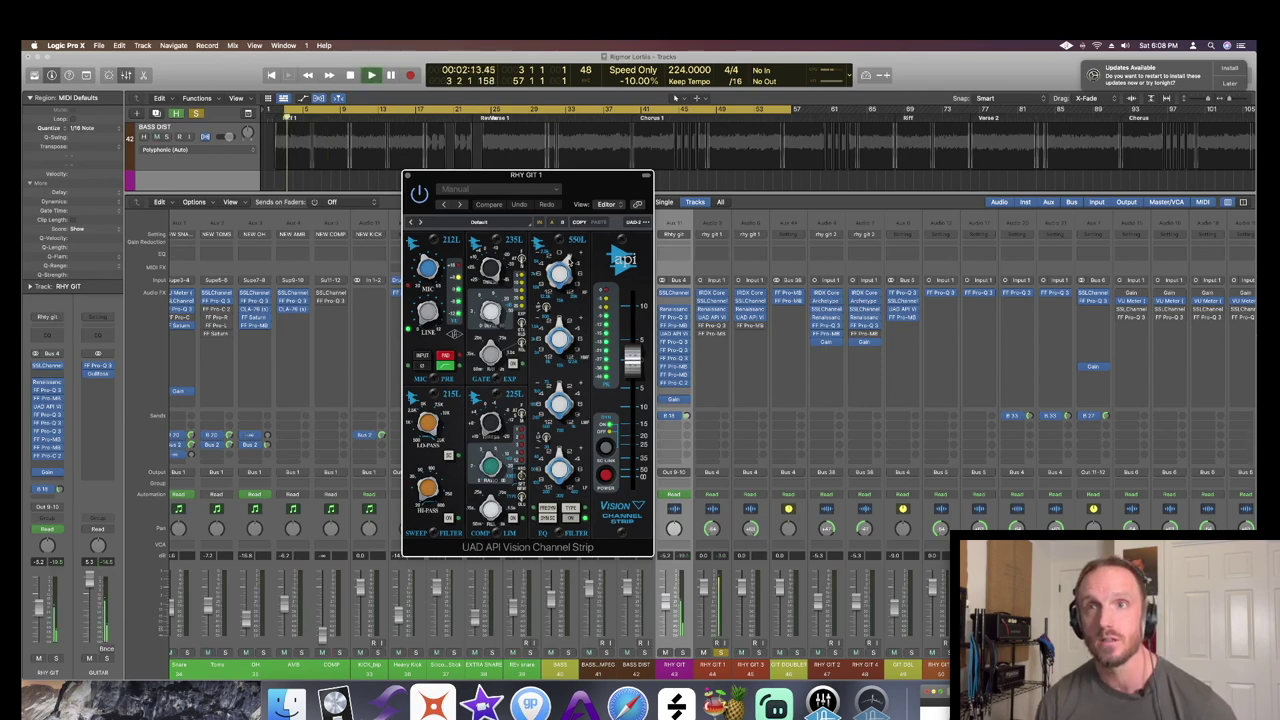
key(space)
click(407, 177)
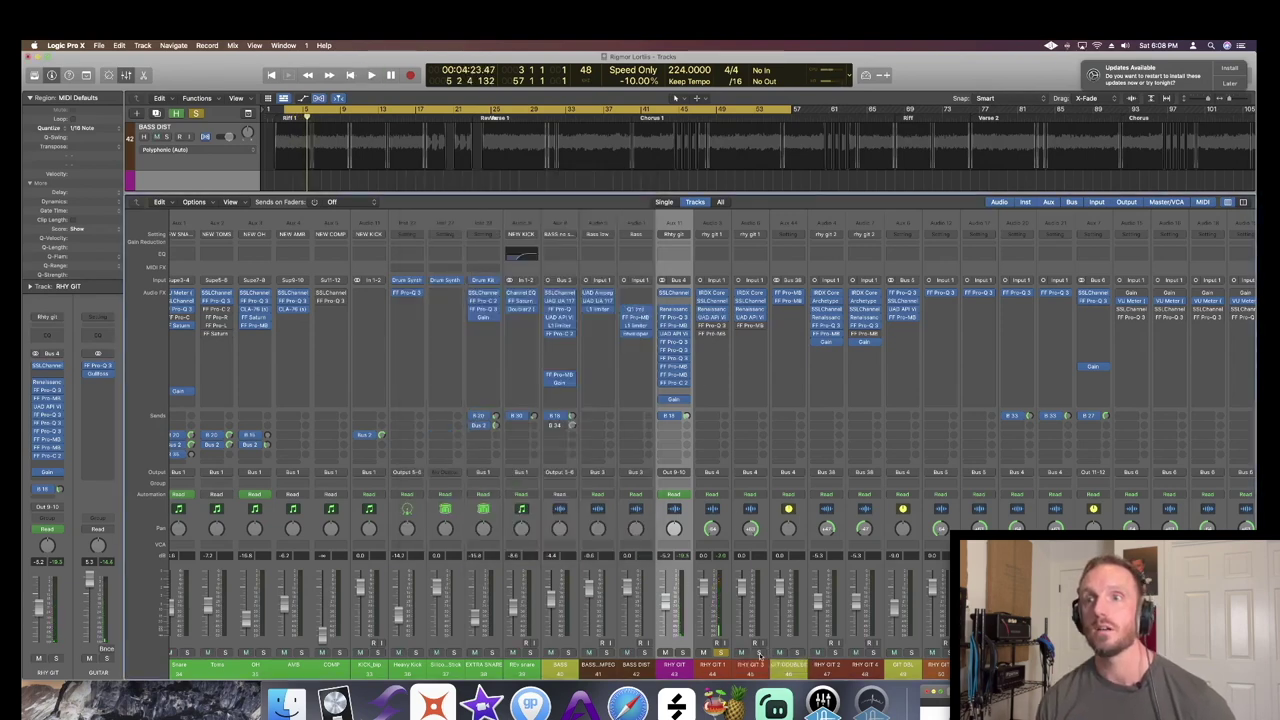
- Play RHY GIT 1 and RHY GIT 3 soloed together, and solo the GIT DOUBLER bus in their place
key(space)
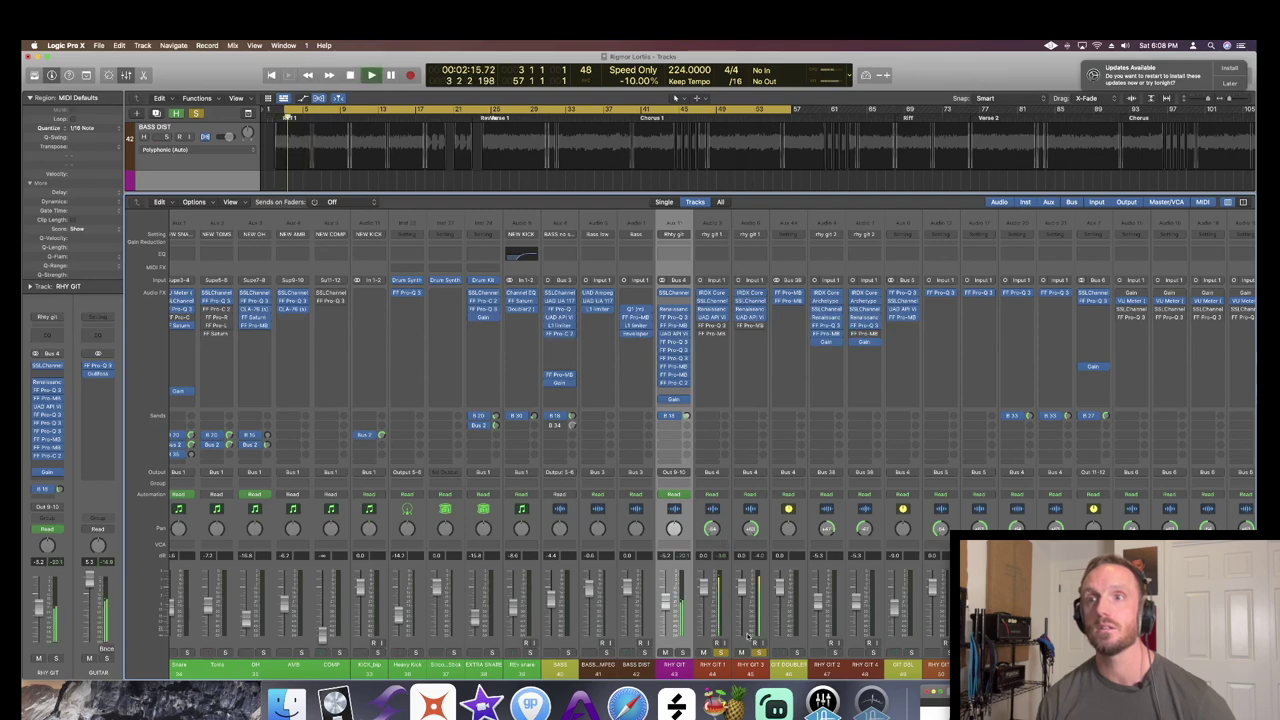
key(space)
click(682, 652)
click(797, 652)
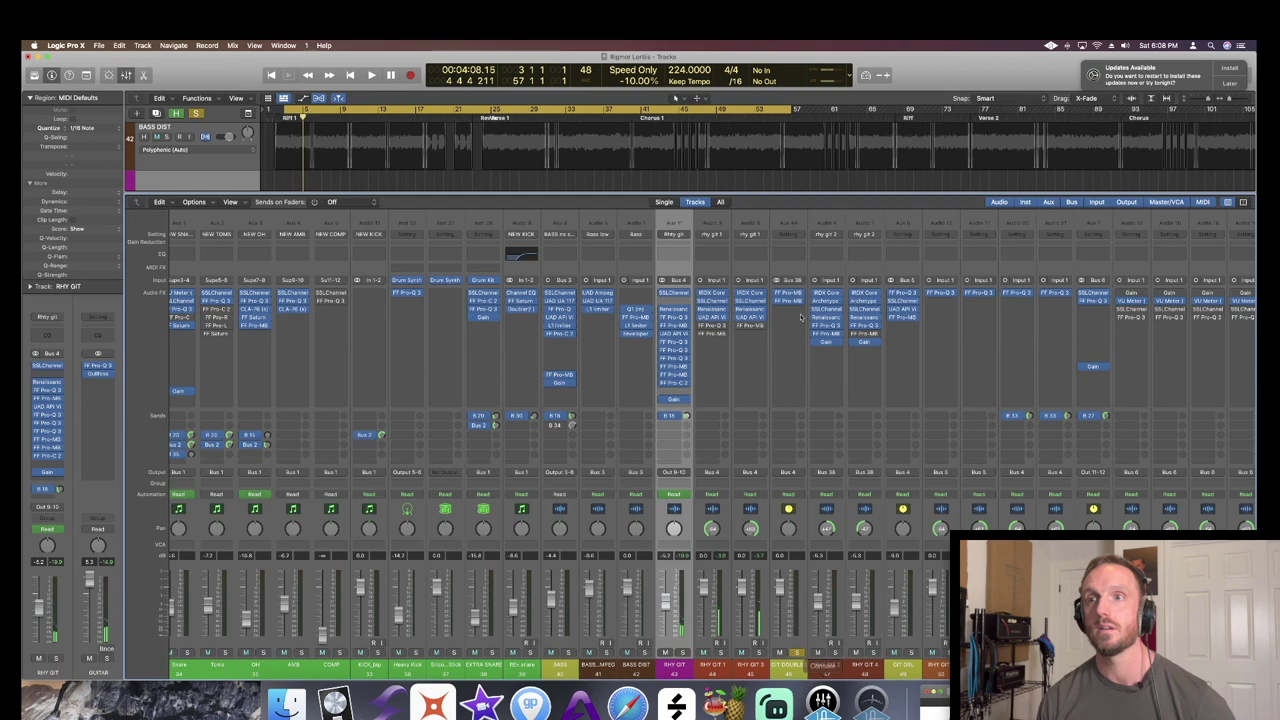
- Inspect the Archetype Petrucci amp and SSLChannel plug-ins on RHY GIT 2, closing each one after viewing
click(824, 302)
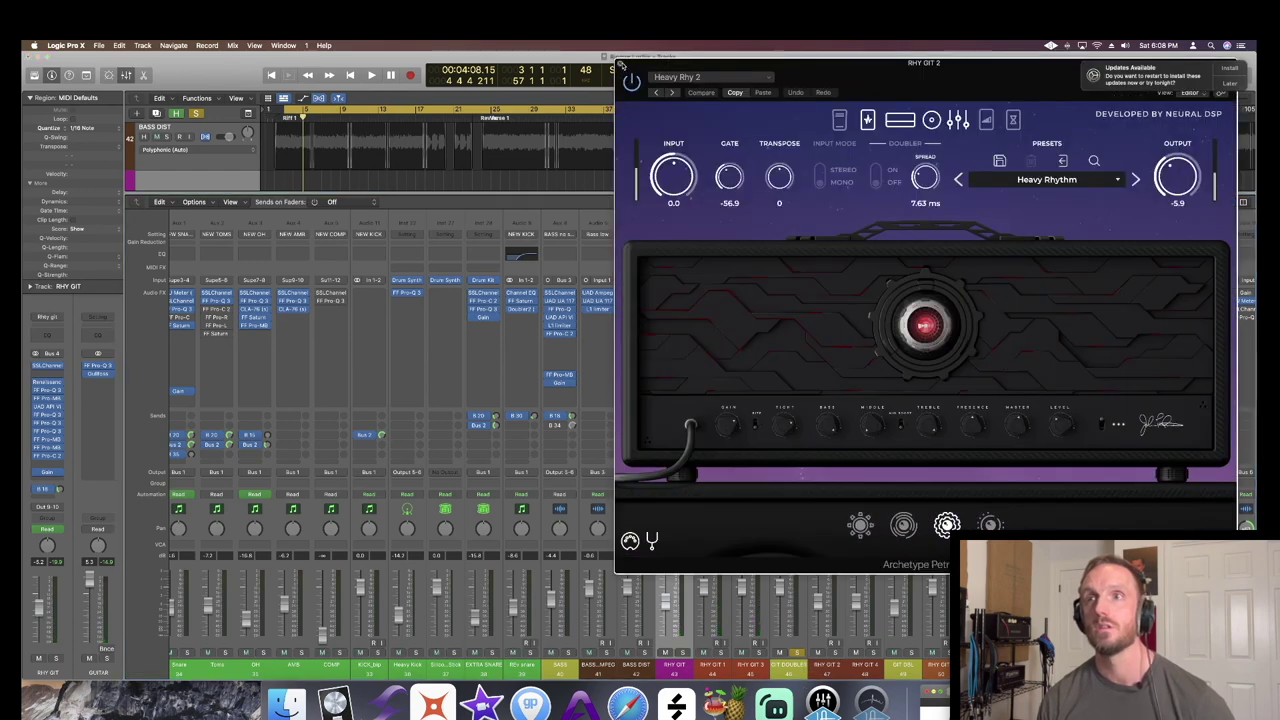
click(621, 65)
click(830, 310)
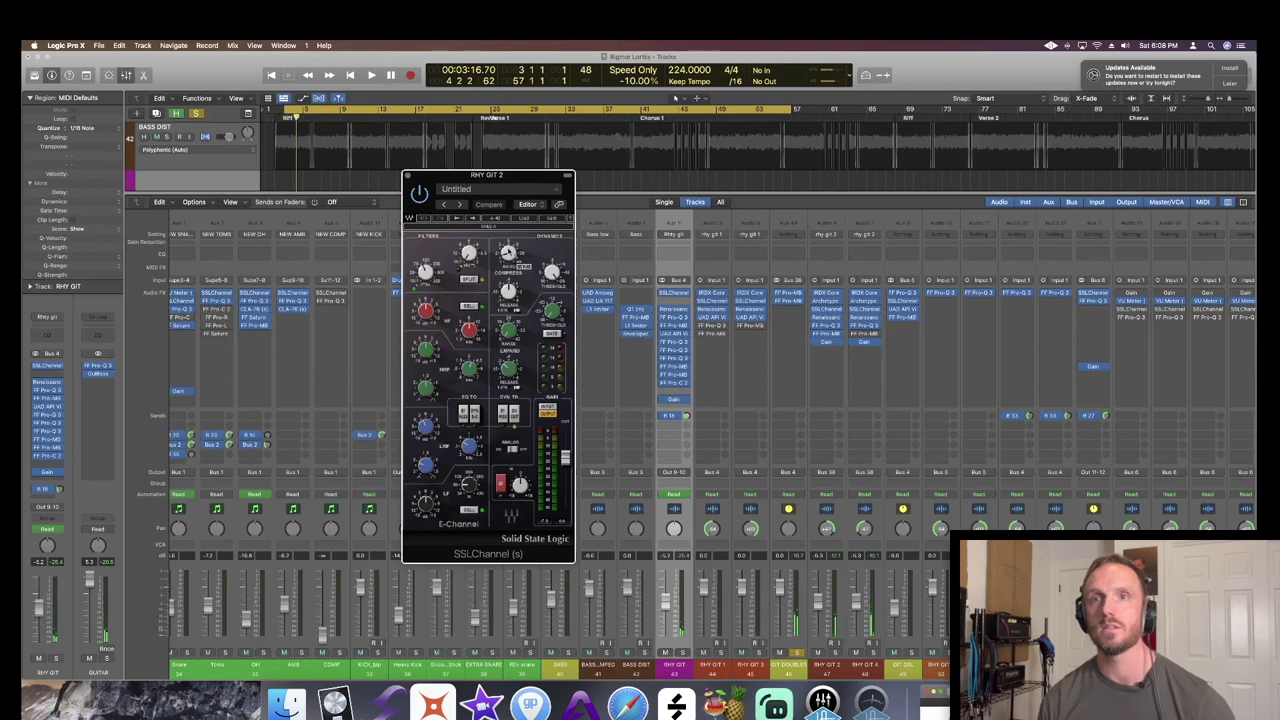
click(409, 177)
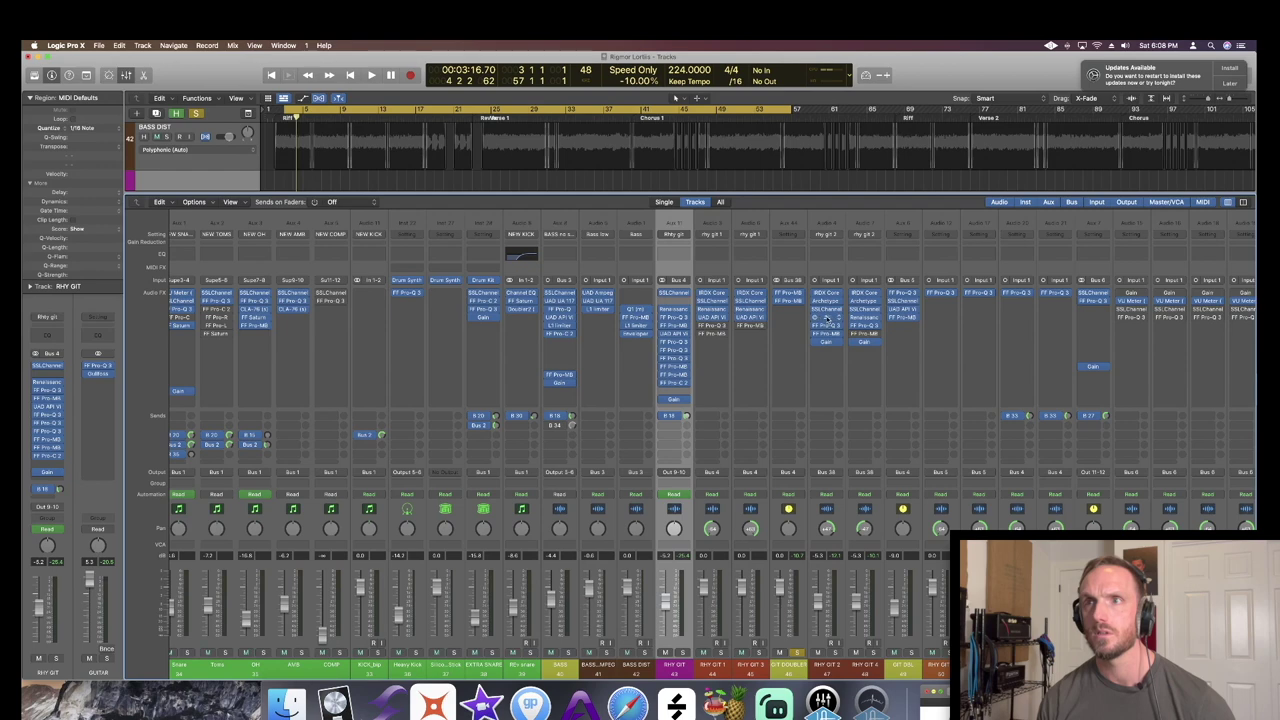
- Open FabFilter Pro-Q 3 on RHY GIT 2, audition the narrow cut's band in solo during playback, and close the EQ
click(826, 326)
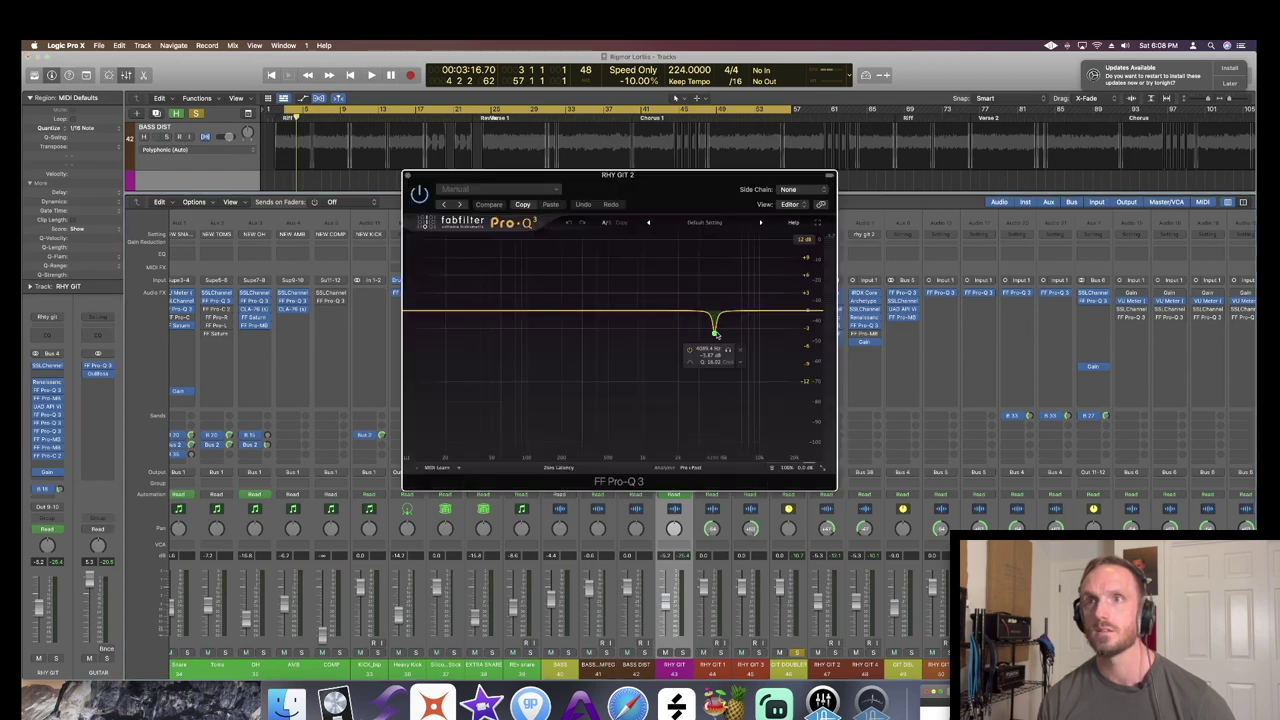
key(space)
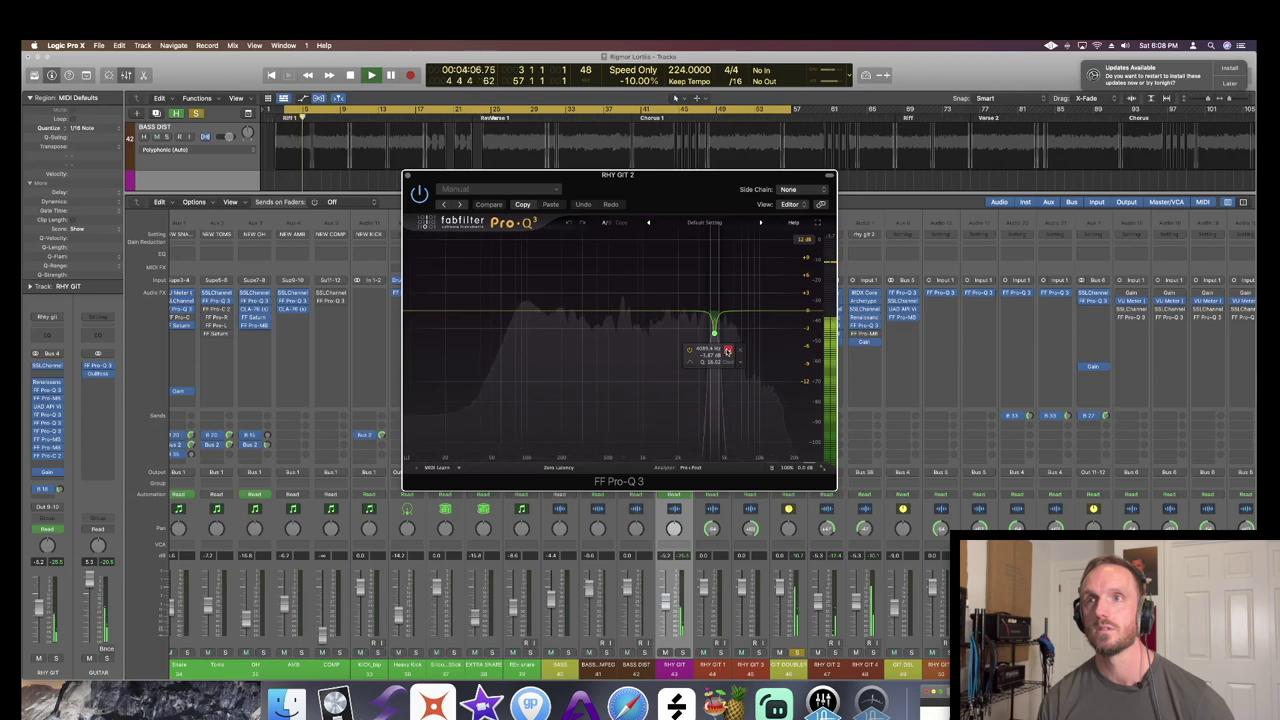
key(space)
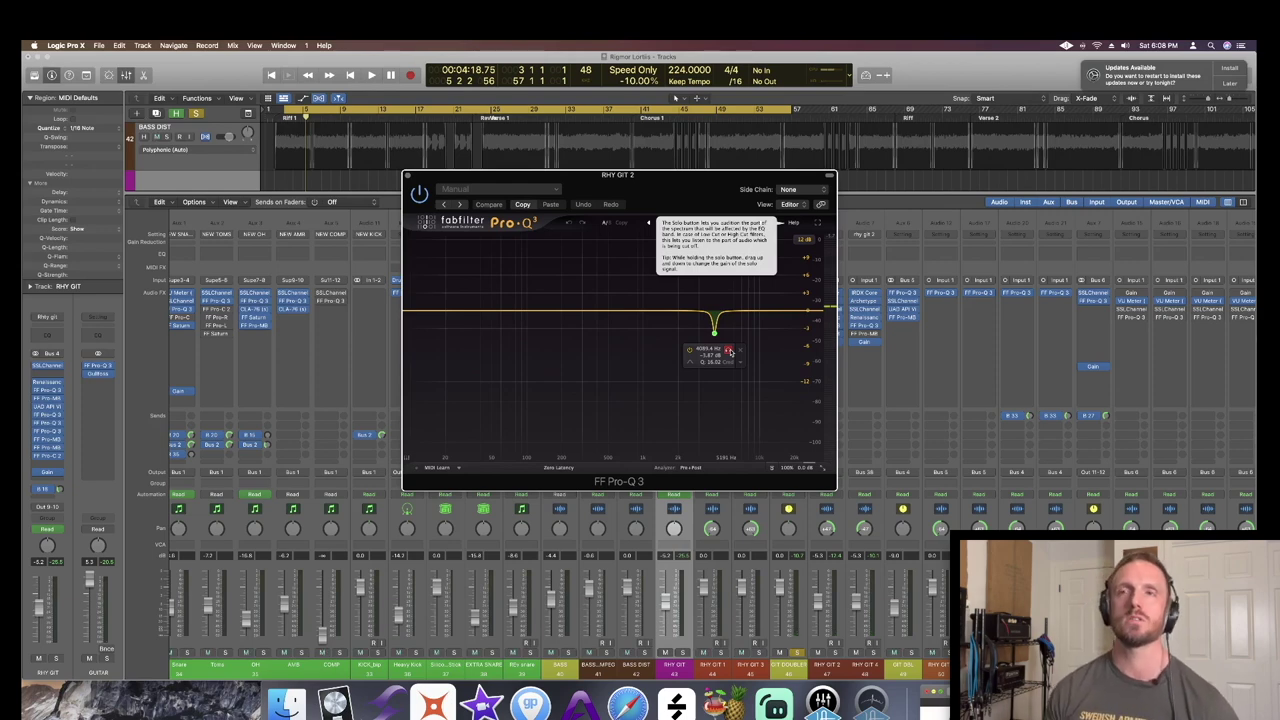
key(space)
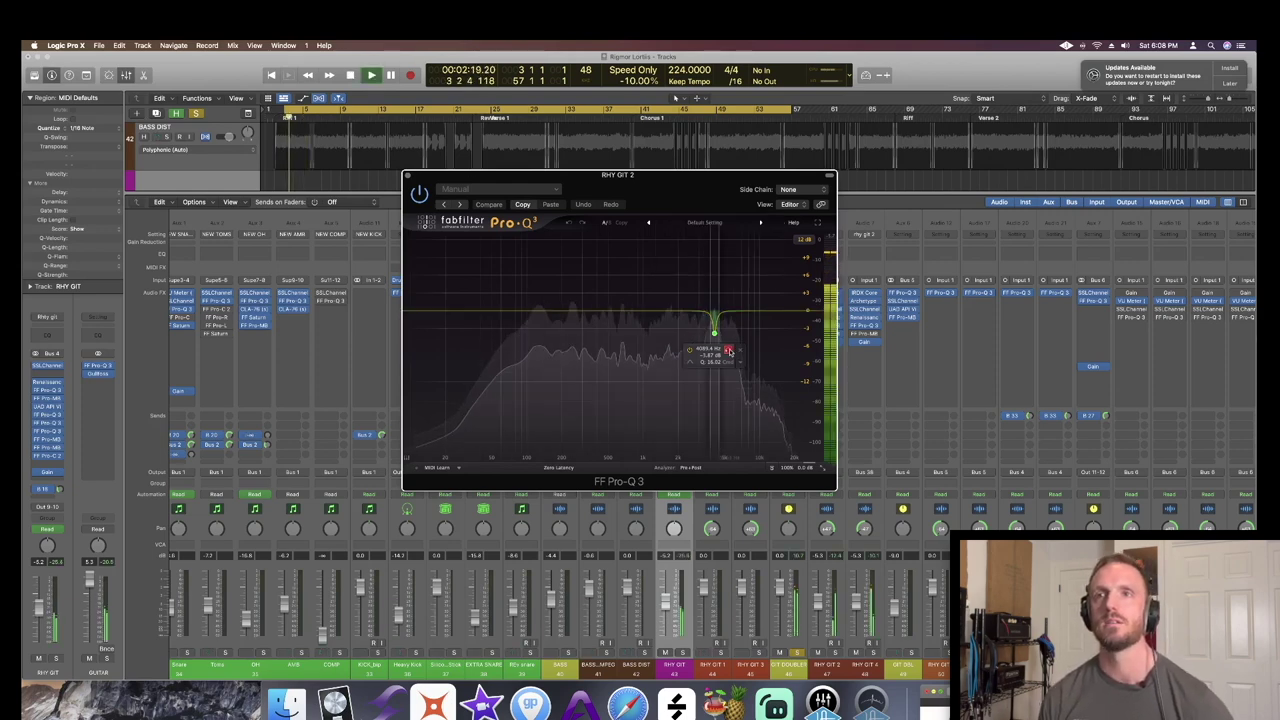
key(space)
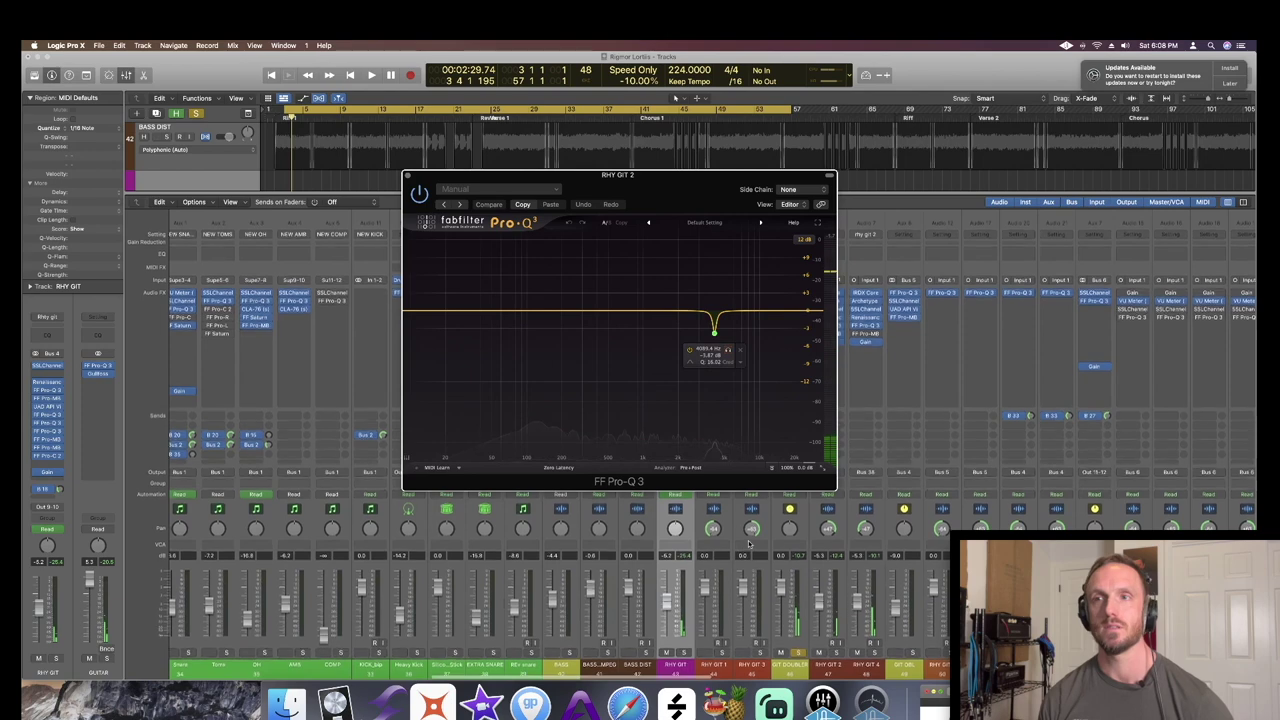
click(406, 175)
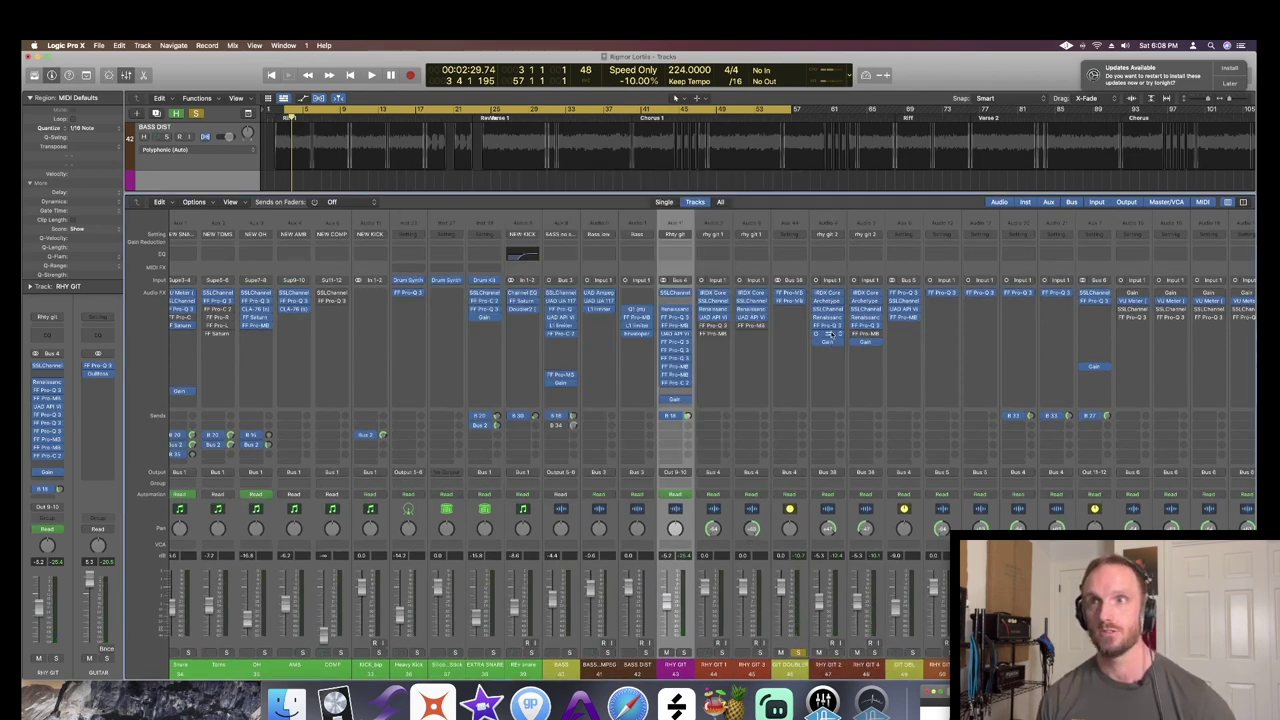
- Examine the low-frequency band of FabFilter Pro-MB on RHY GIT 2 during playback and while stopped, and close the plug-in
click(829, 328)
key(space)
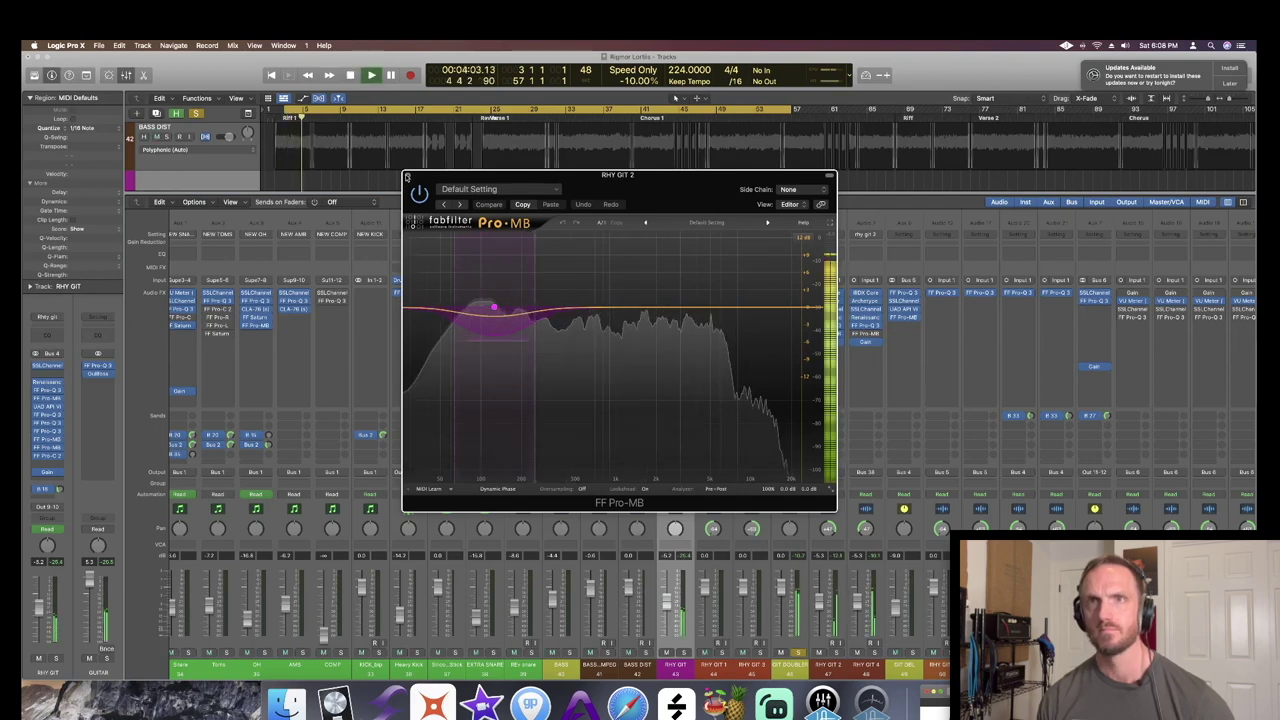
key(space)
key(super+w)
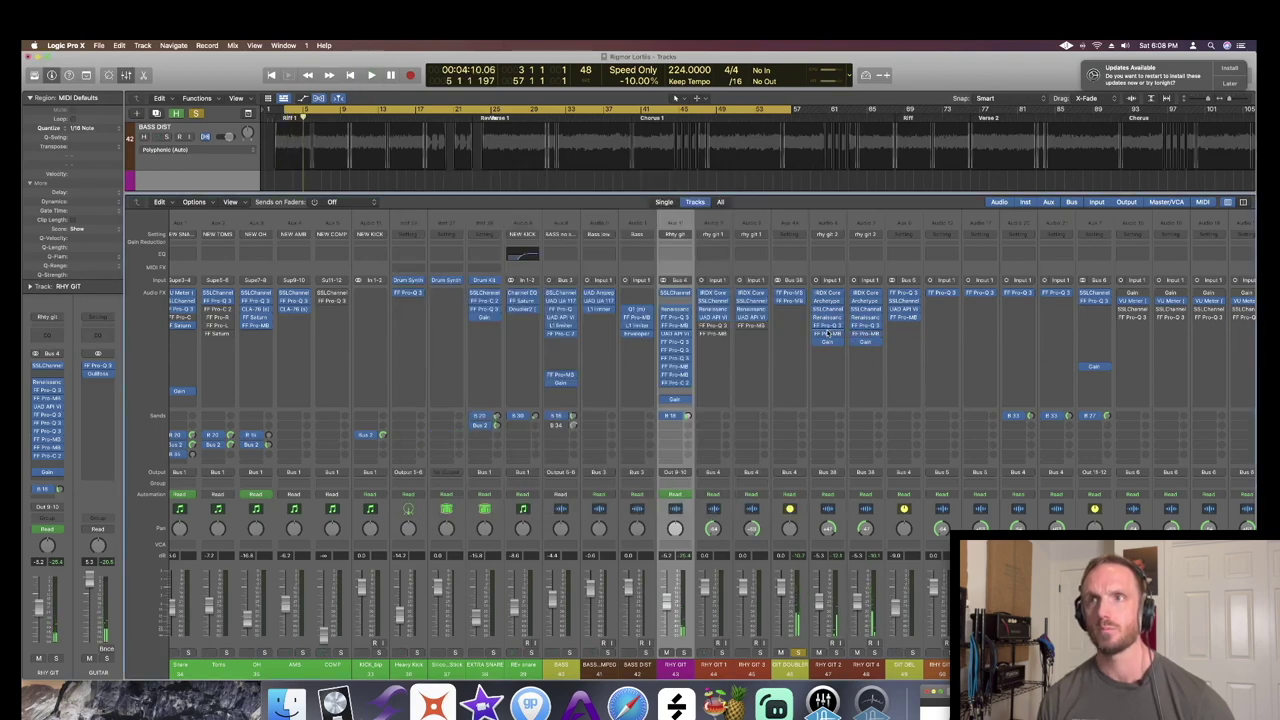
click(826, 337)
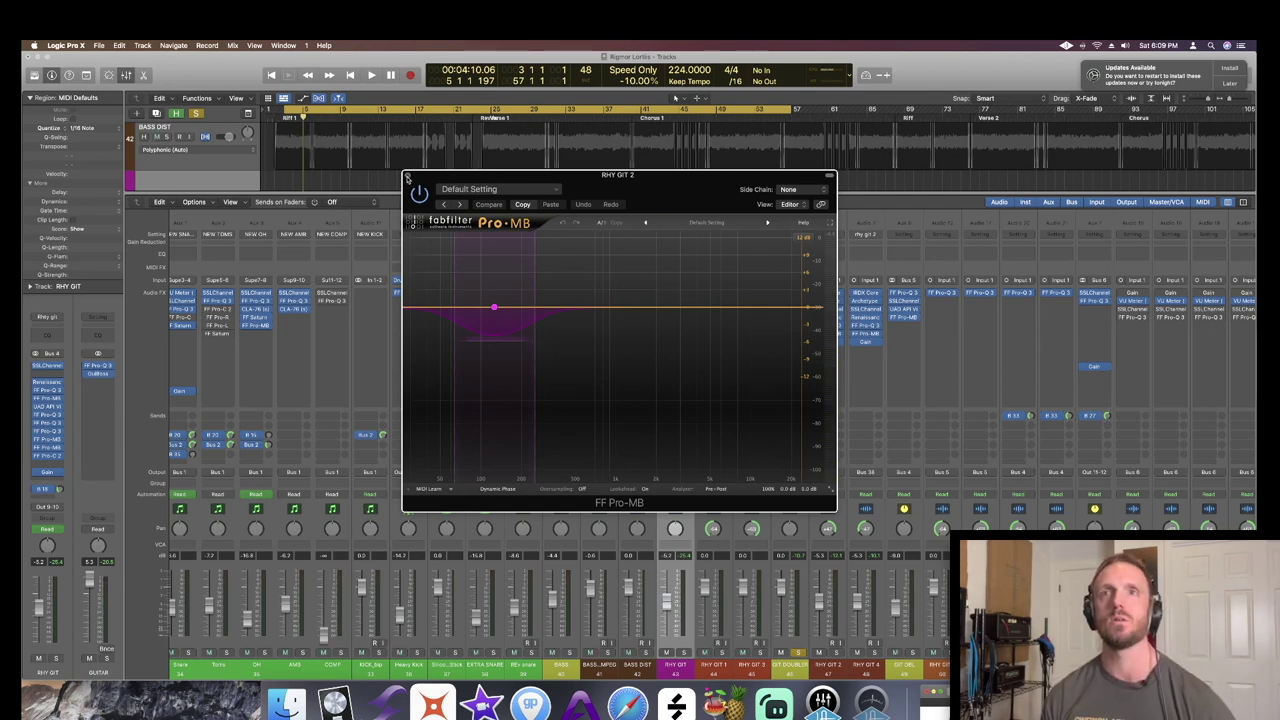
click(408, 177)
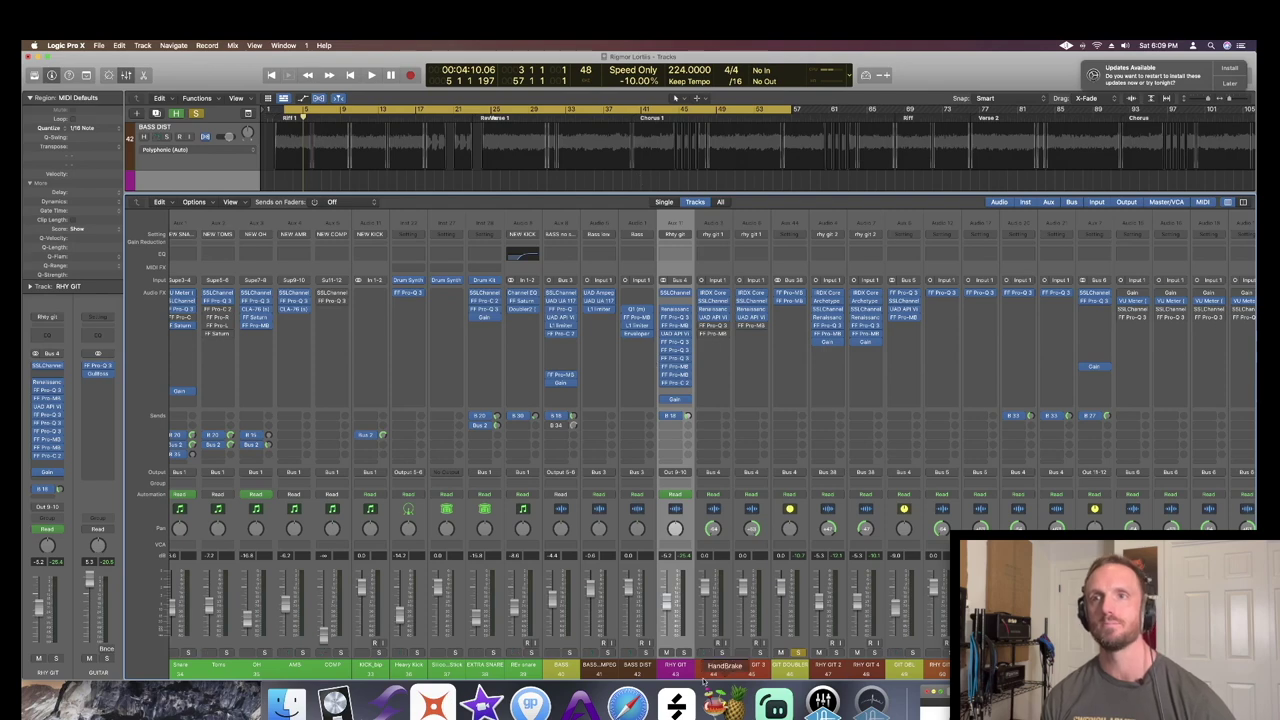
- Select the GIT DOUBLER bus and open both of its FabFilter Pro-MB plug-ins, placing their windows side by side
click(796, 664)
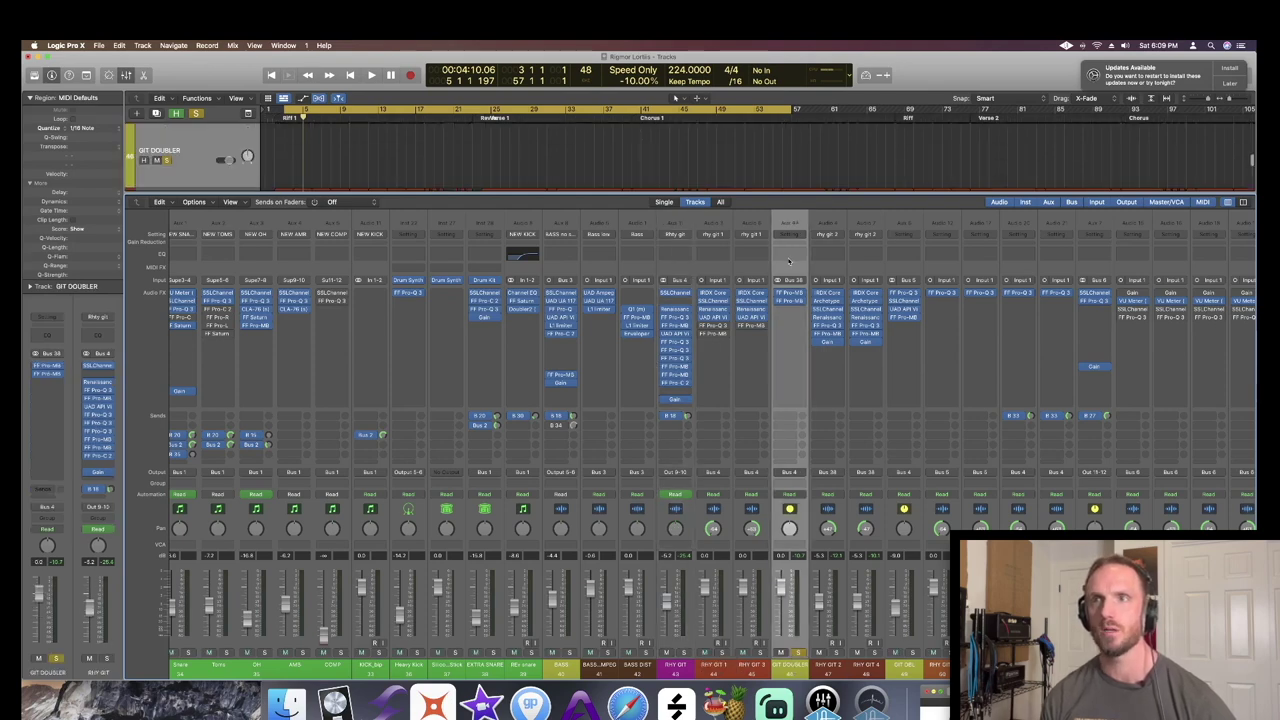
click(790, 298)
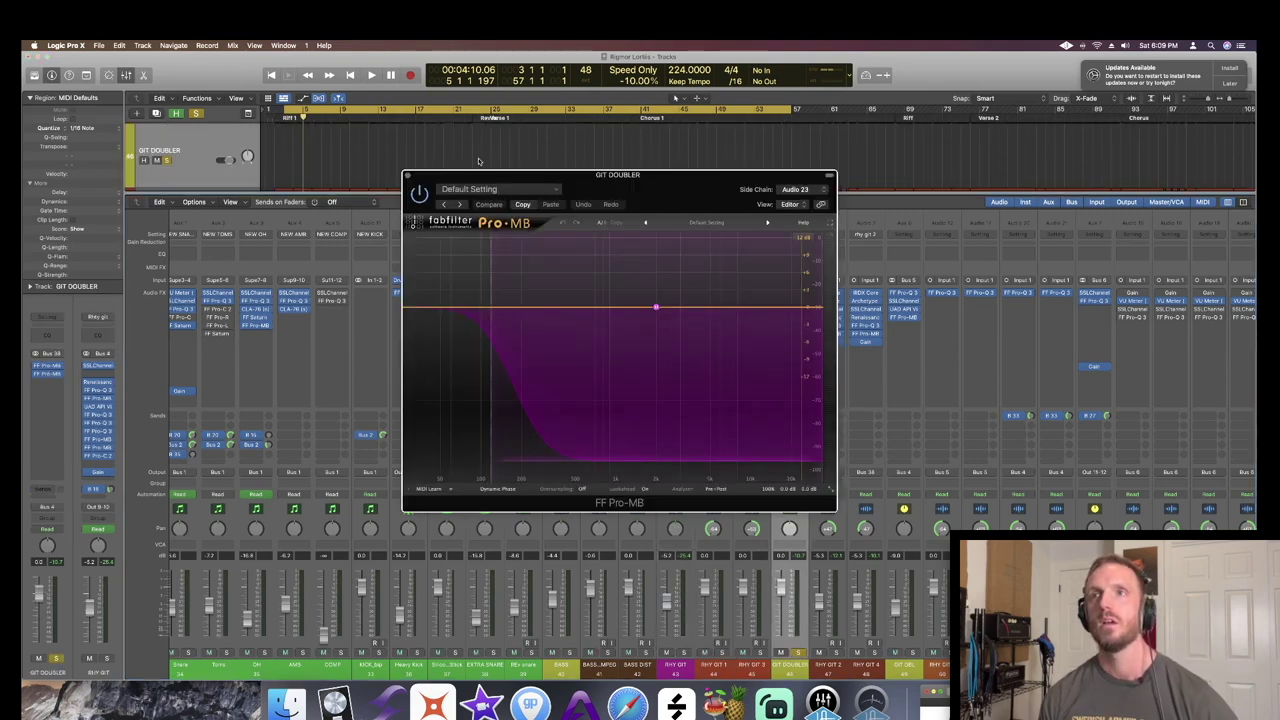
drag(438, 183, 264, 64)
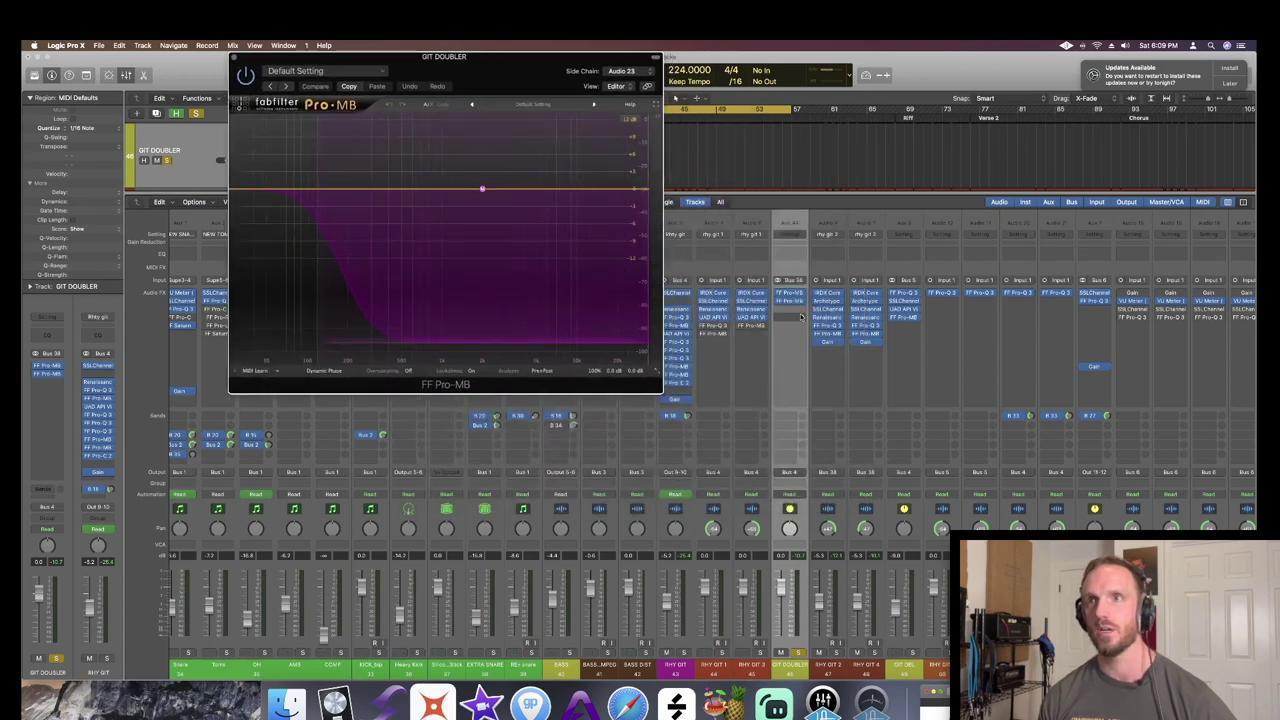
click(790, 303)
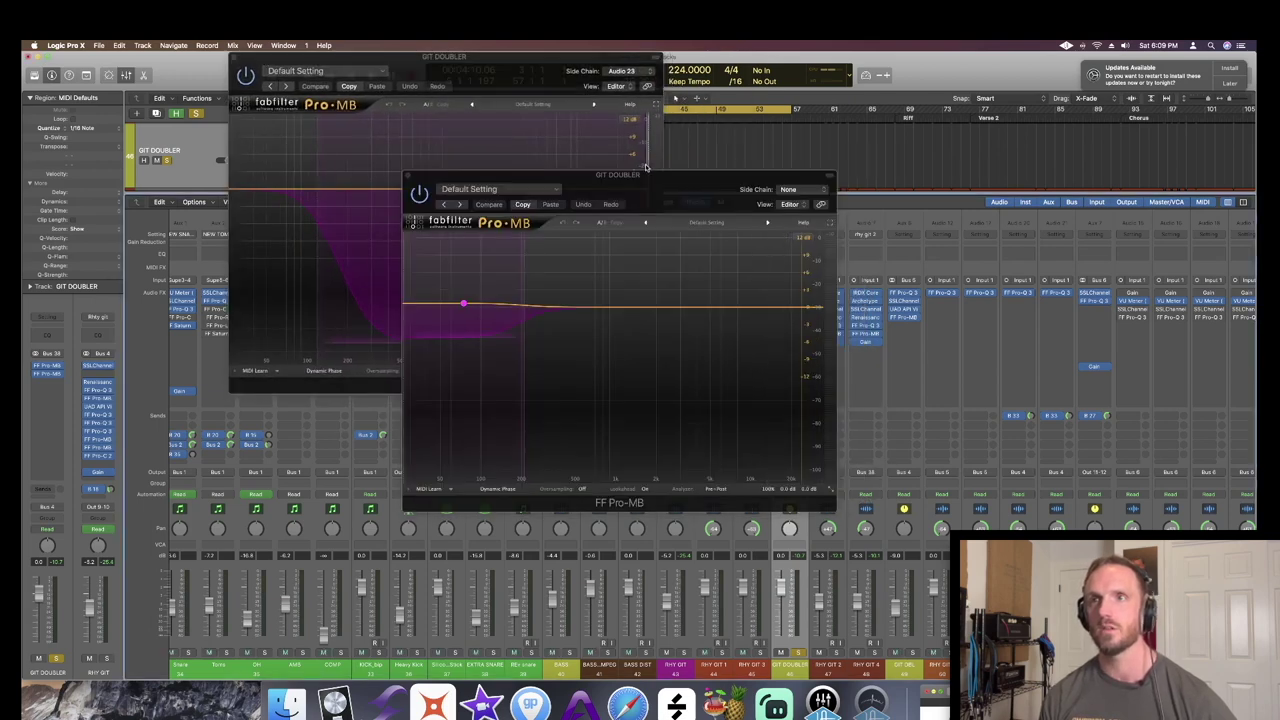
drag(647, 173, 997, 225)
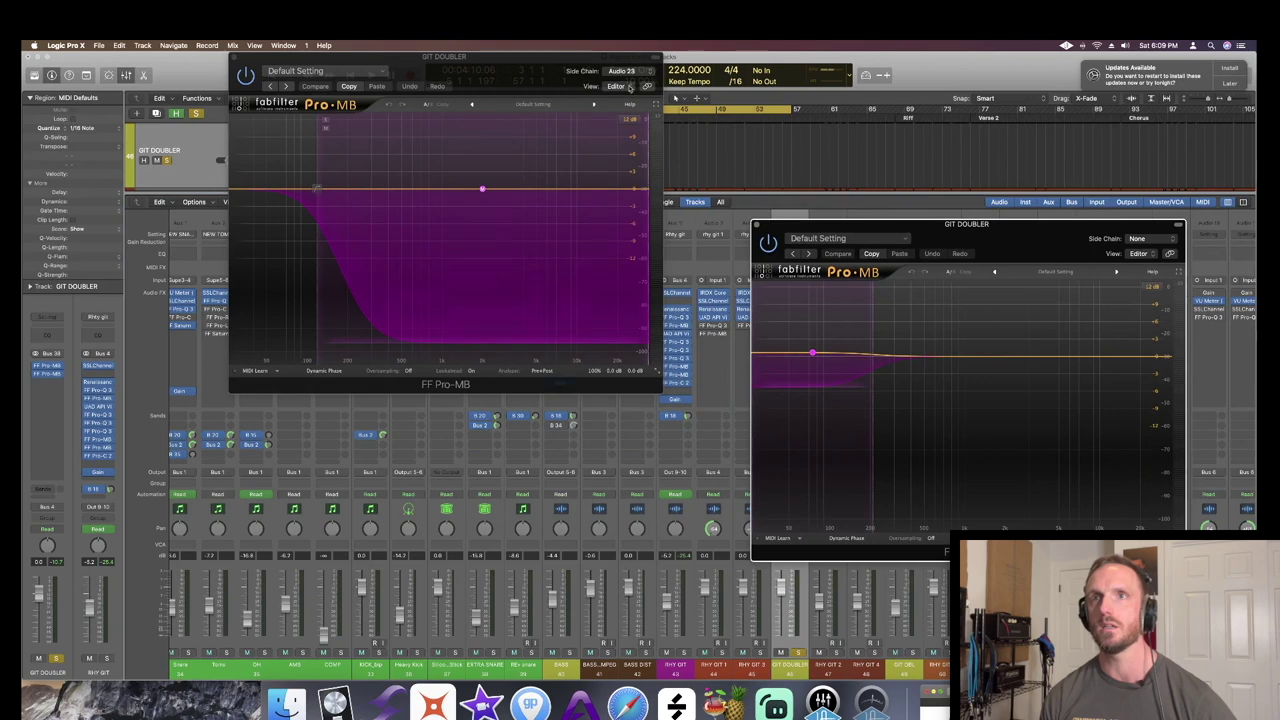
- Set the side chain of the GIT DOUBLER Pro-MB with the wide band to VOX SIDECHAIN and align the other Pro-MB window beside it
click(630, 72)
click(640, 123)
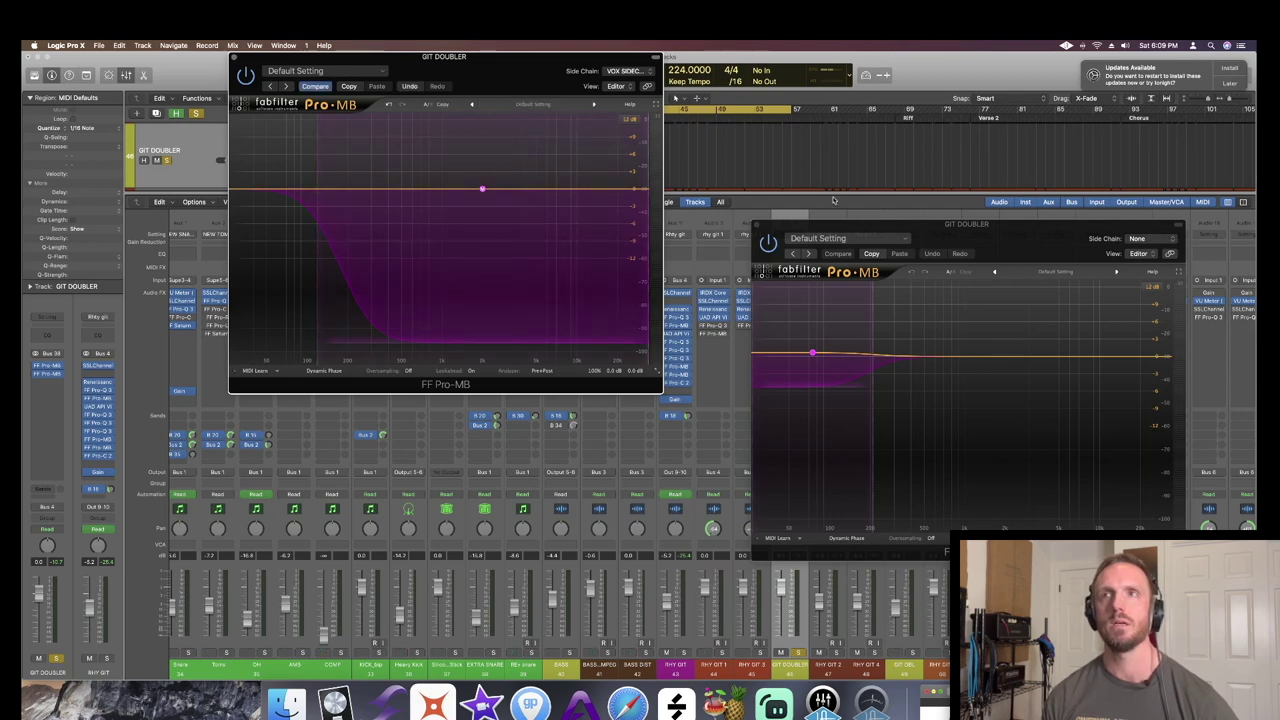
drag(849, 219, 899, 44)
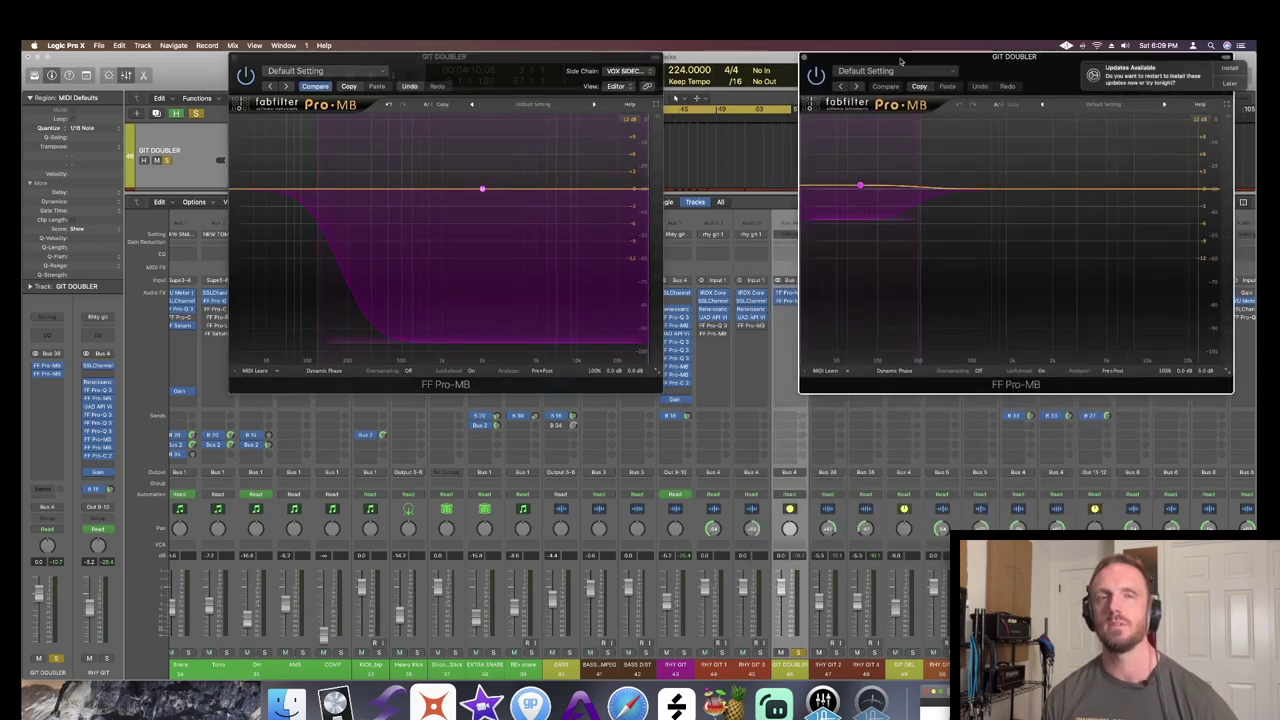
- Show the controls of the side-chained Pro-MB's wide band and examine its compression over the arrangement during verse playback
click(484, 190)
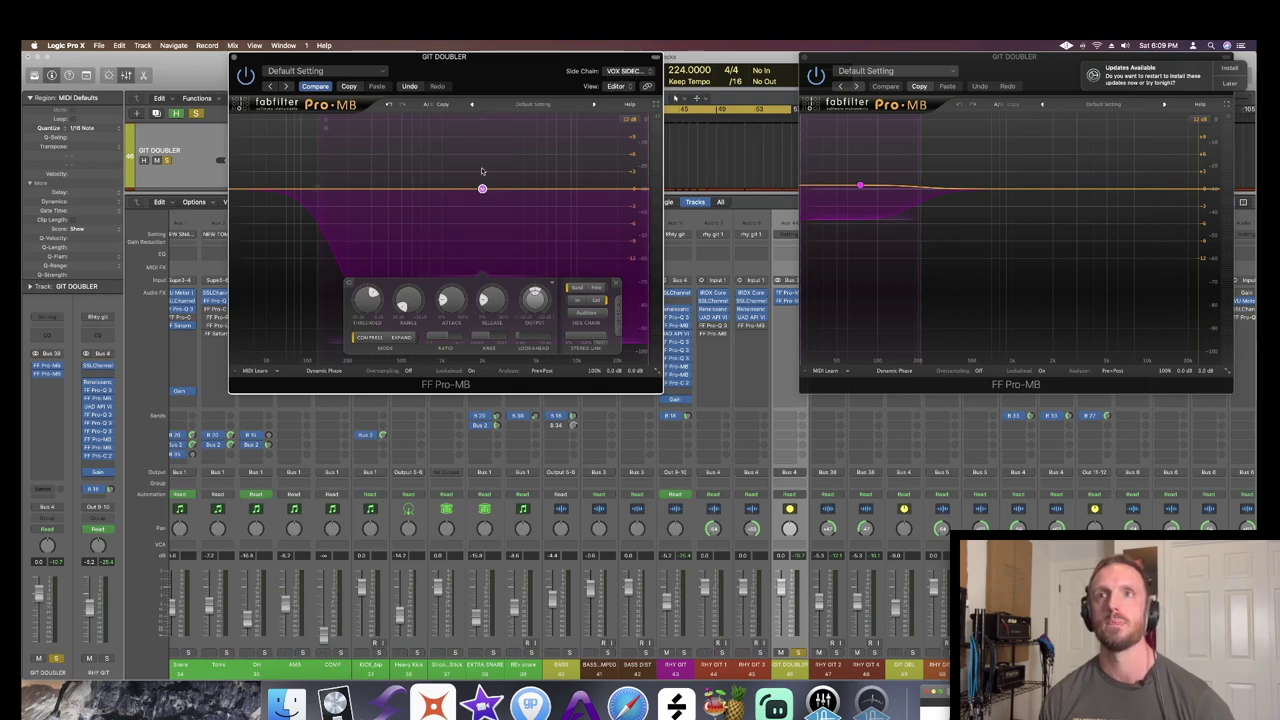
mouse_move(482, 189)
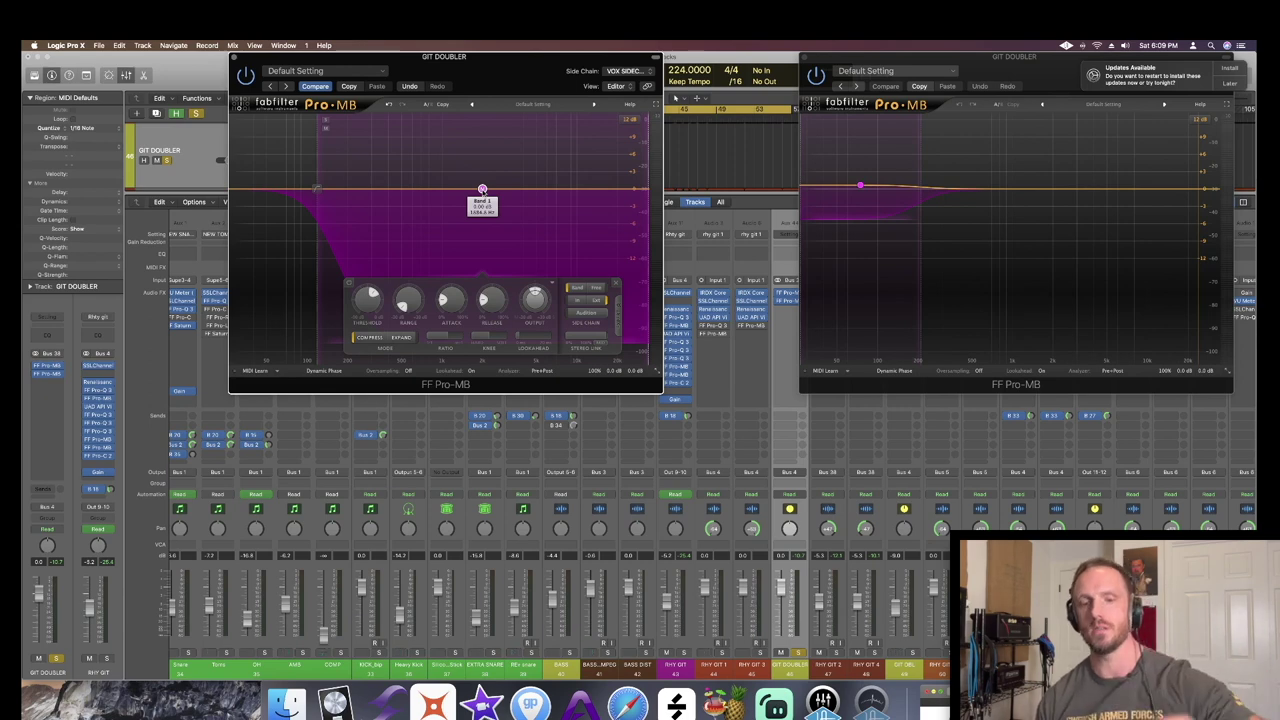
key(x)
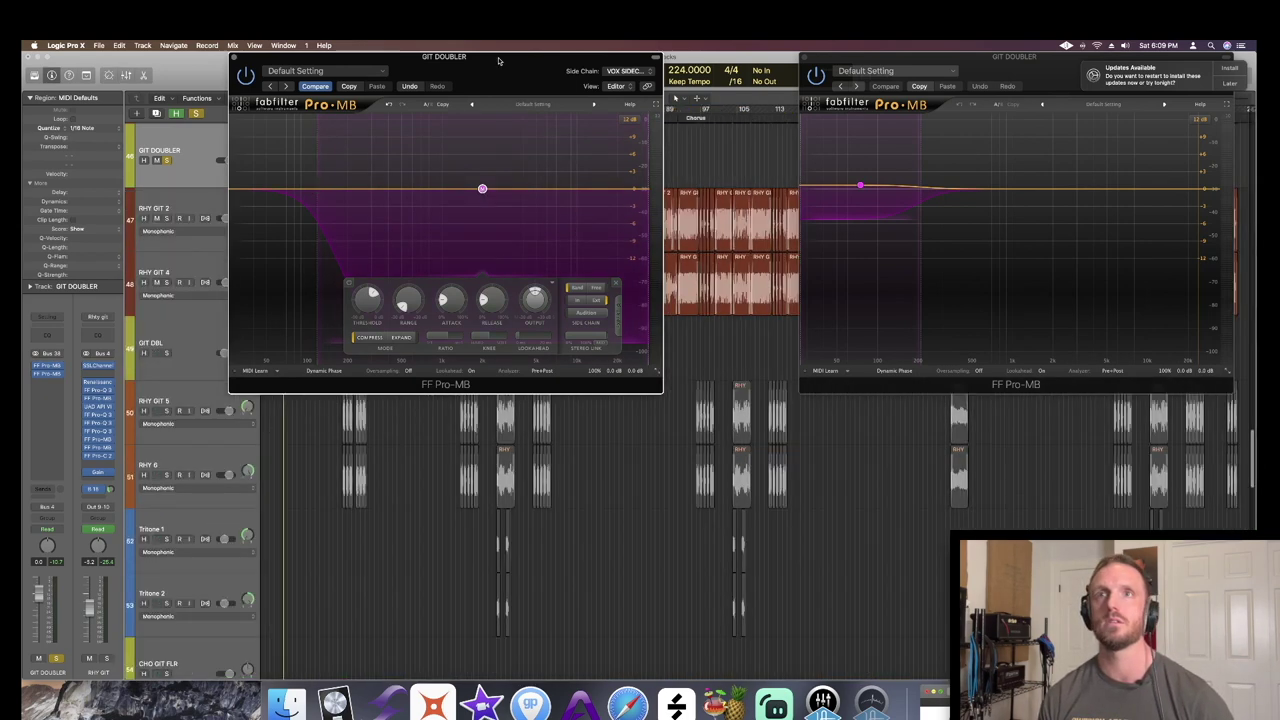
drag(499, 57, 561, 318)
drag(388, 112, 487, 125)
key(space)
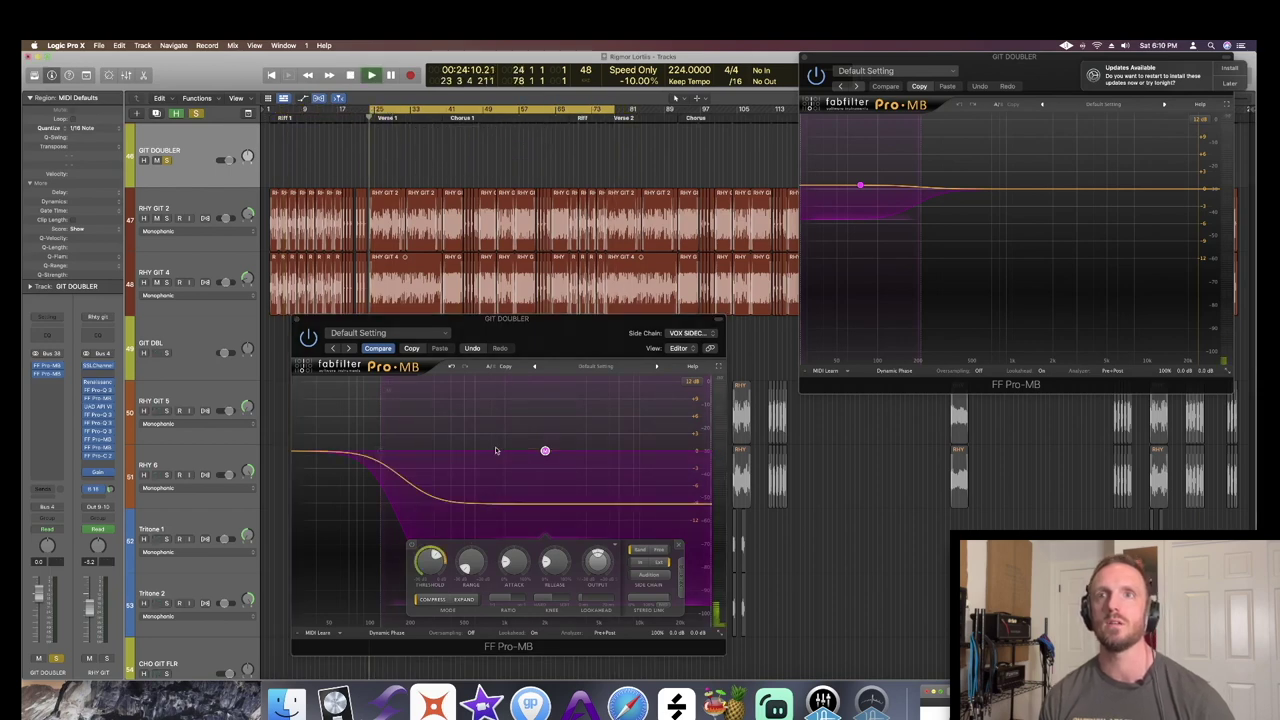
drag(546, 322, 580, 191)
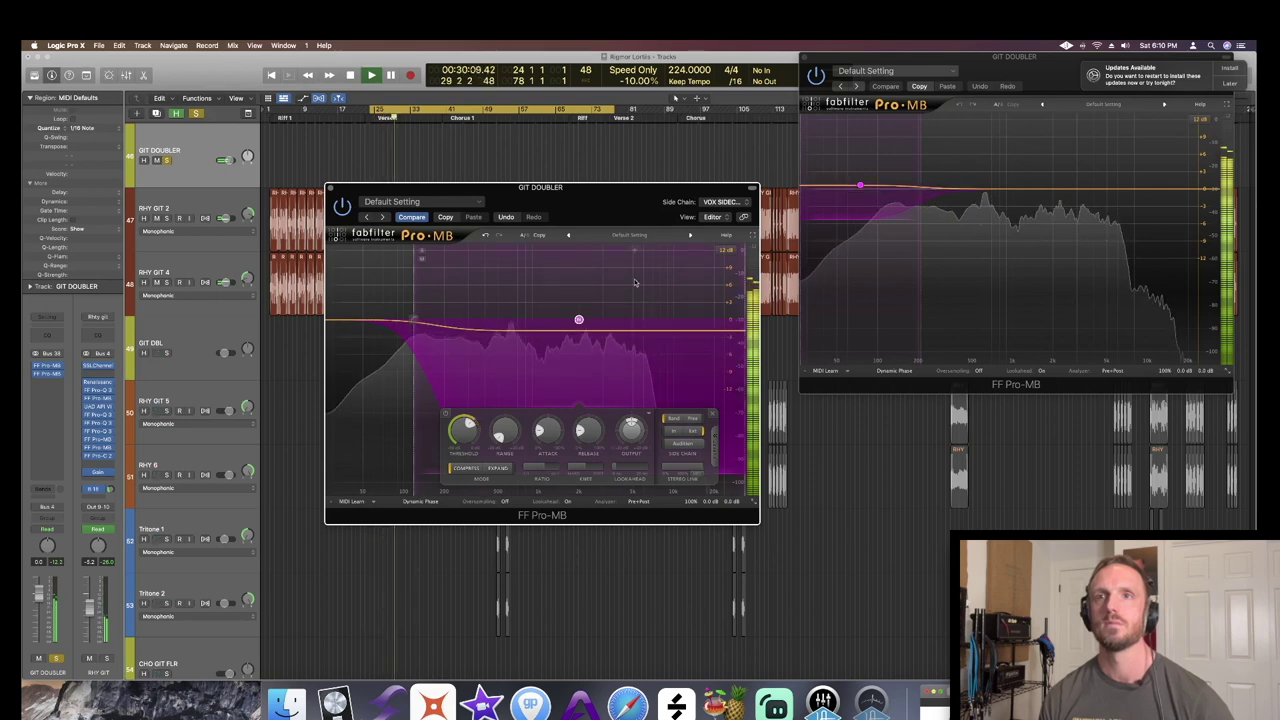
key(space)
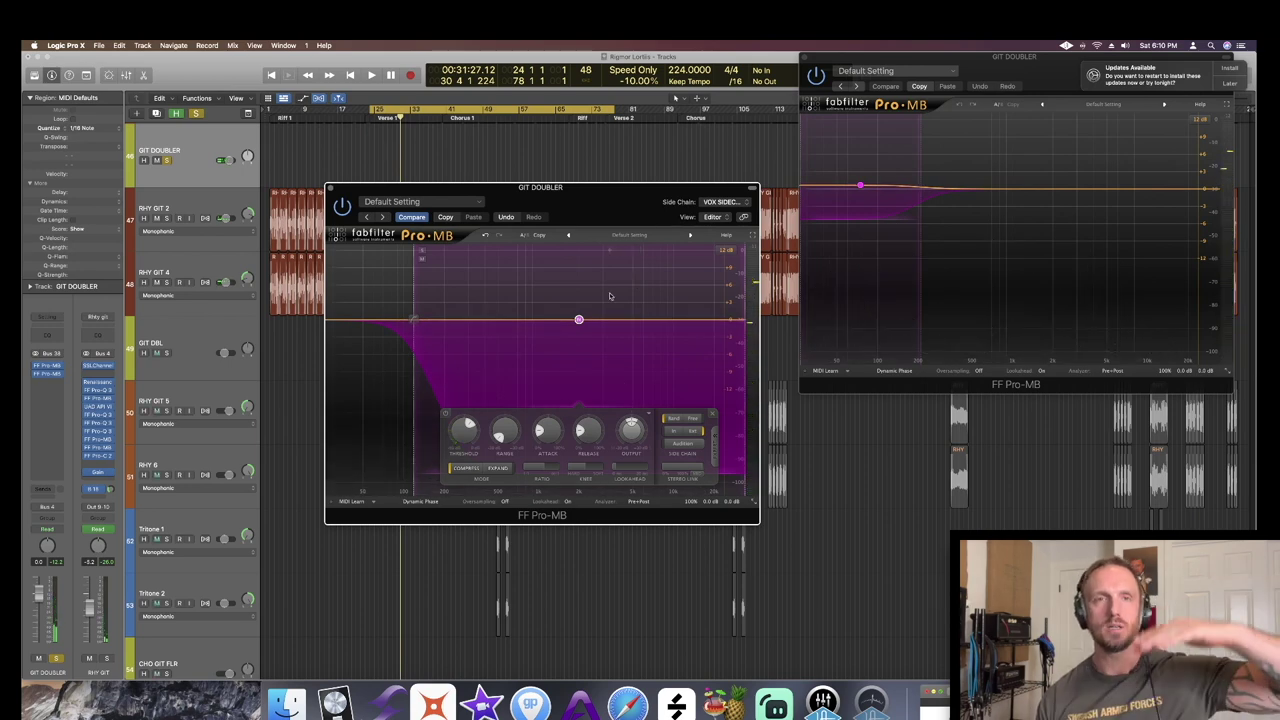
- Close the low-band Pro-MB on GIT DOUBLER and solo the Lead vox track, keeping the side-chained Pro-MB open
click(803, 59)
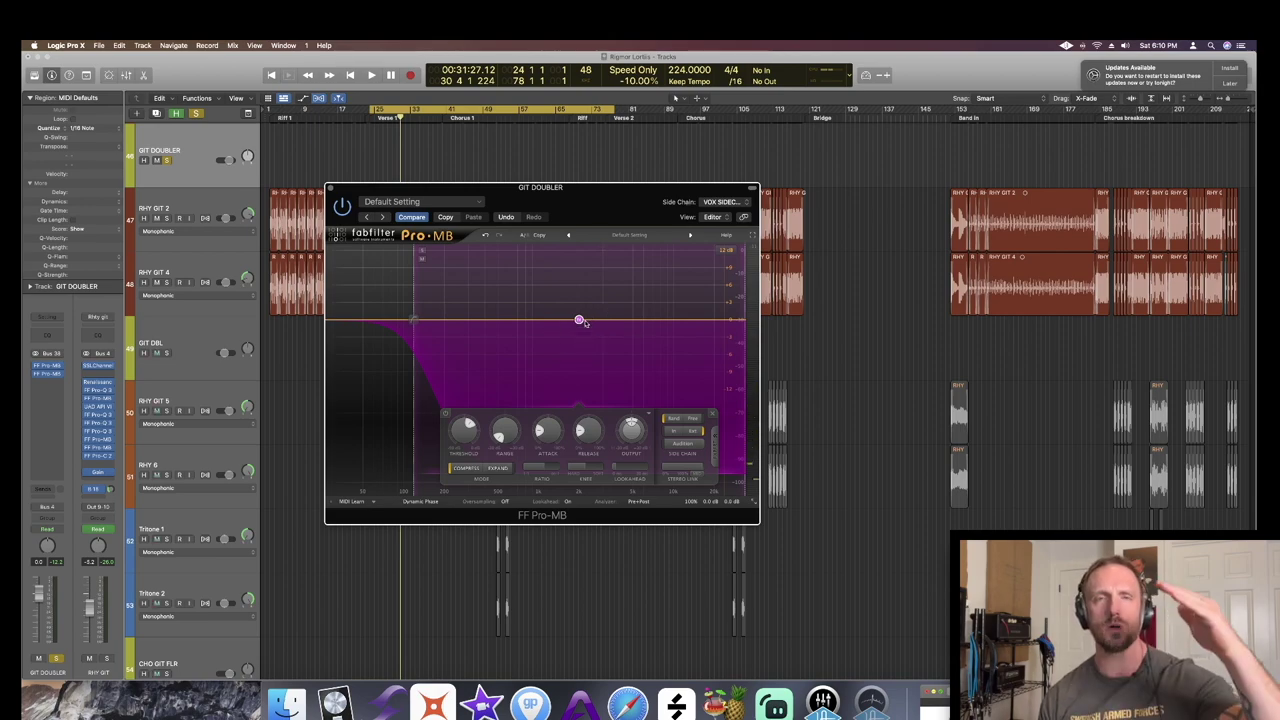
drag(401, 187, 518, 186)
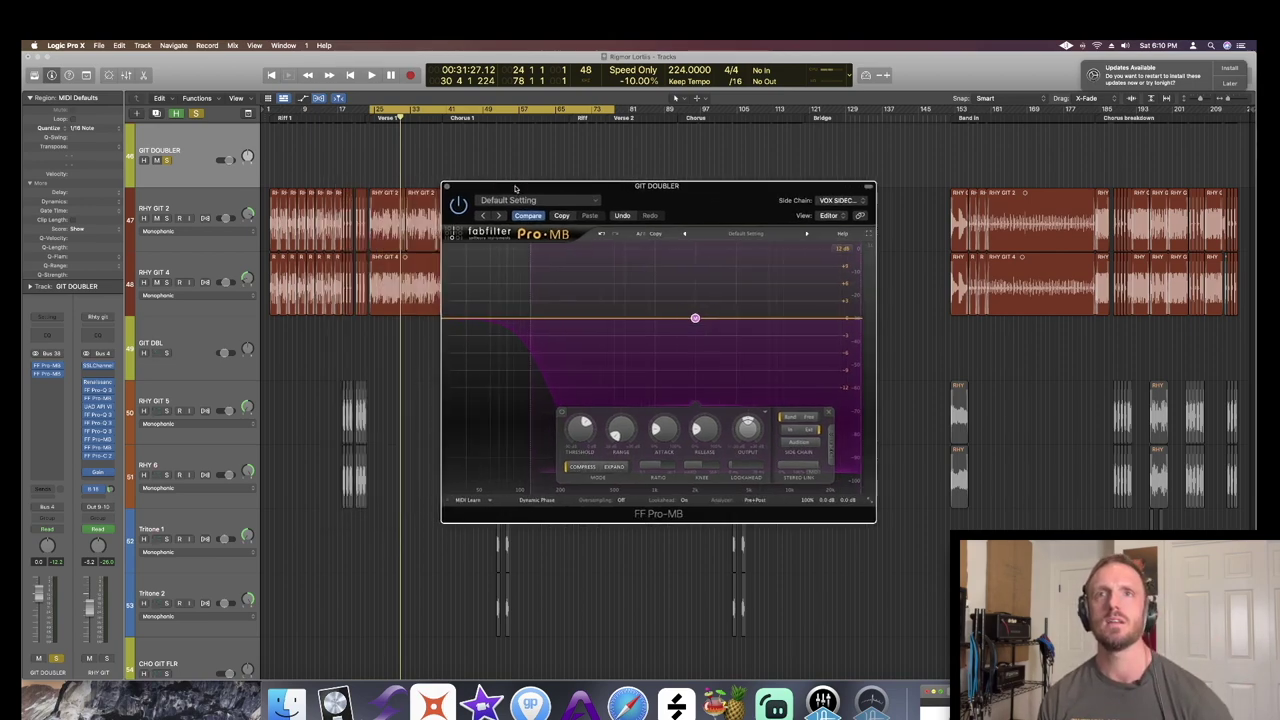
scroll(304, 214, up, 10)
scroll(298, 214, up, 15)
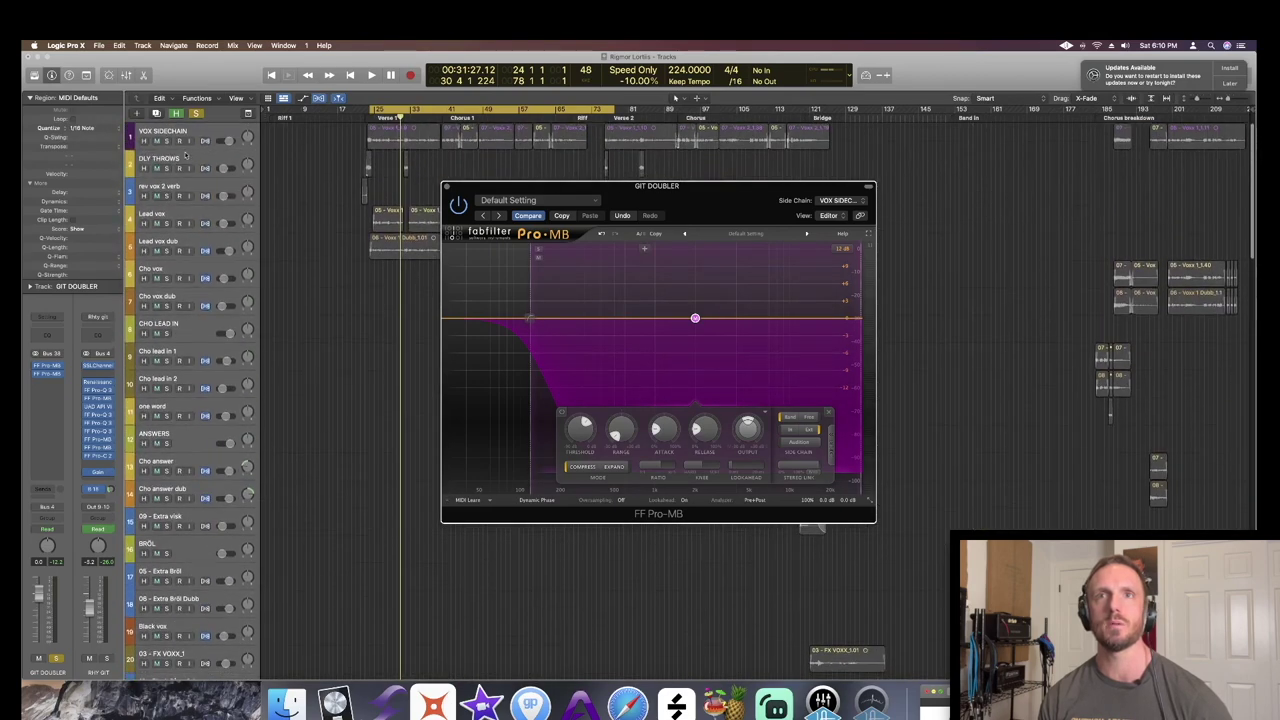
click(168, 224)
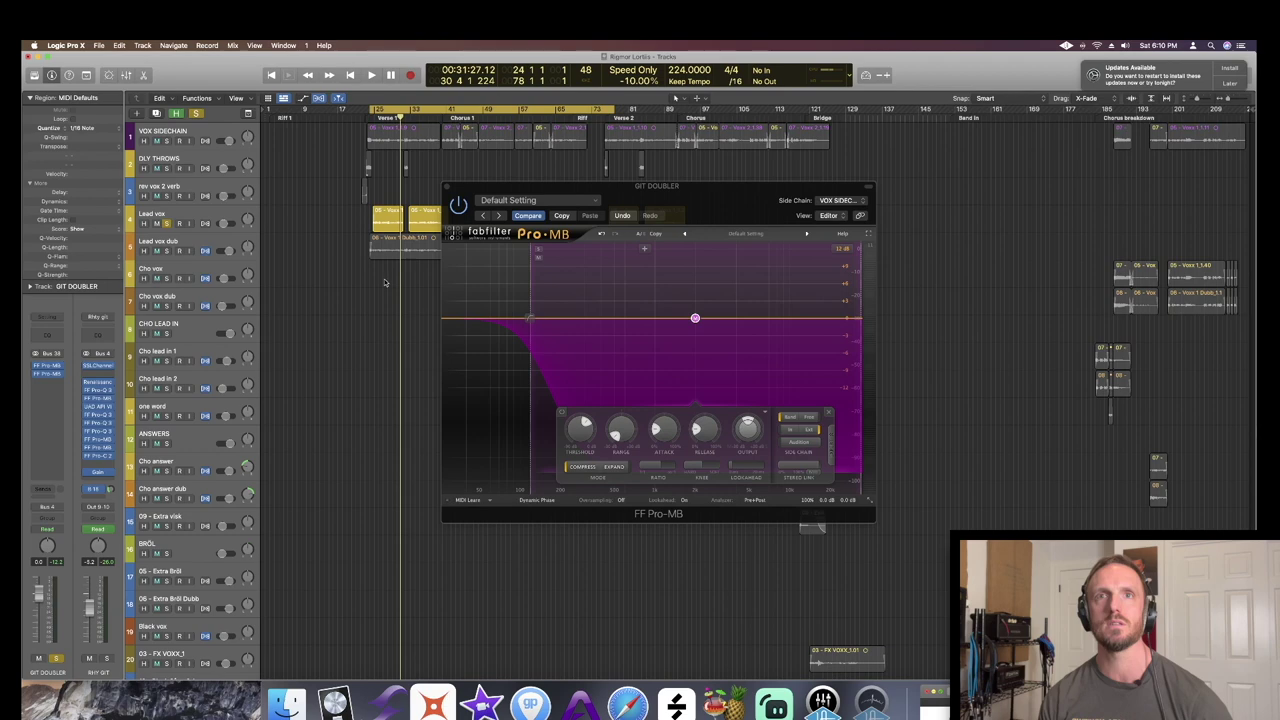
- Play the verse with Lead vox and GIT DOUBLER soloed, watch the vocal-triggered ducking in Pro-MB, and close the plug-in
key(space)
scroll(382, 298, down, 5)
scroll(382, 298, up, 2)
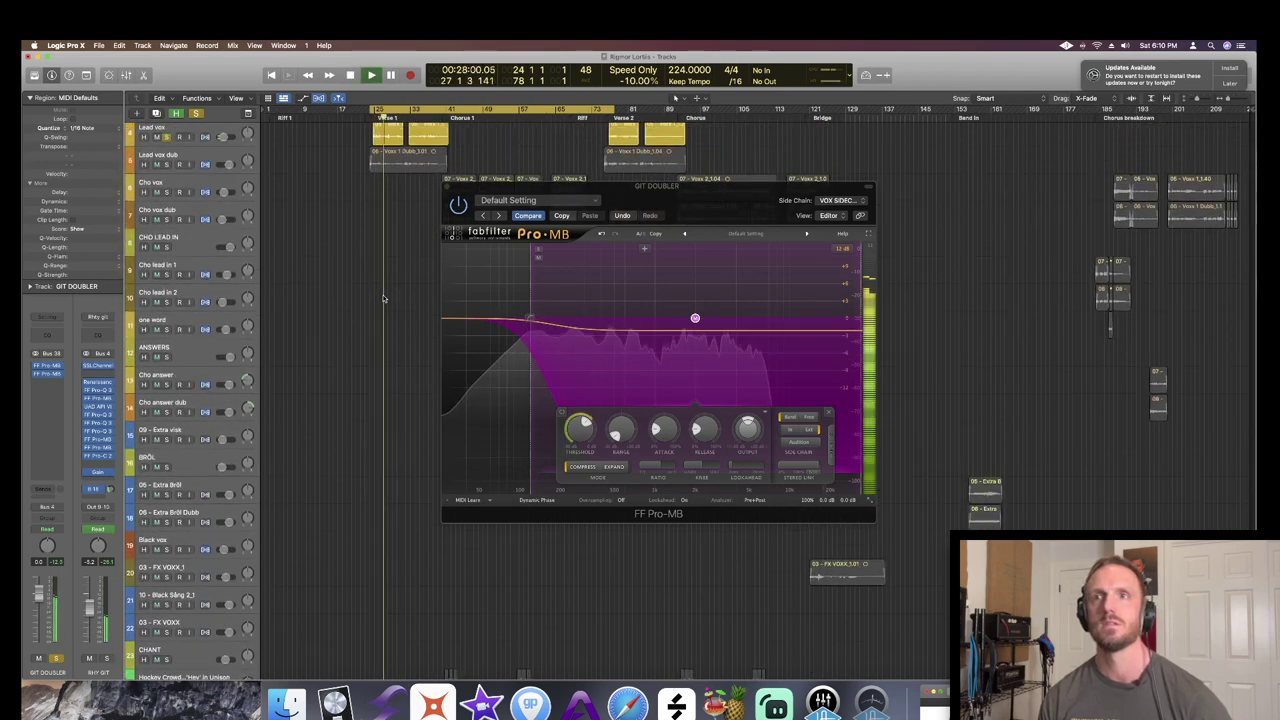
scroll(382, 298, down, 1)
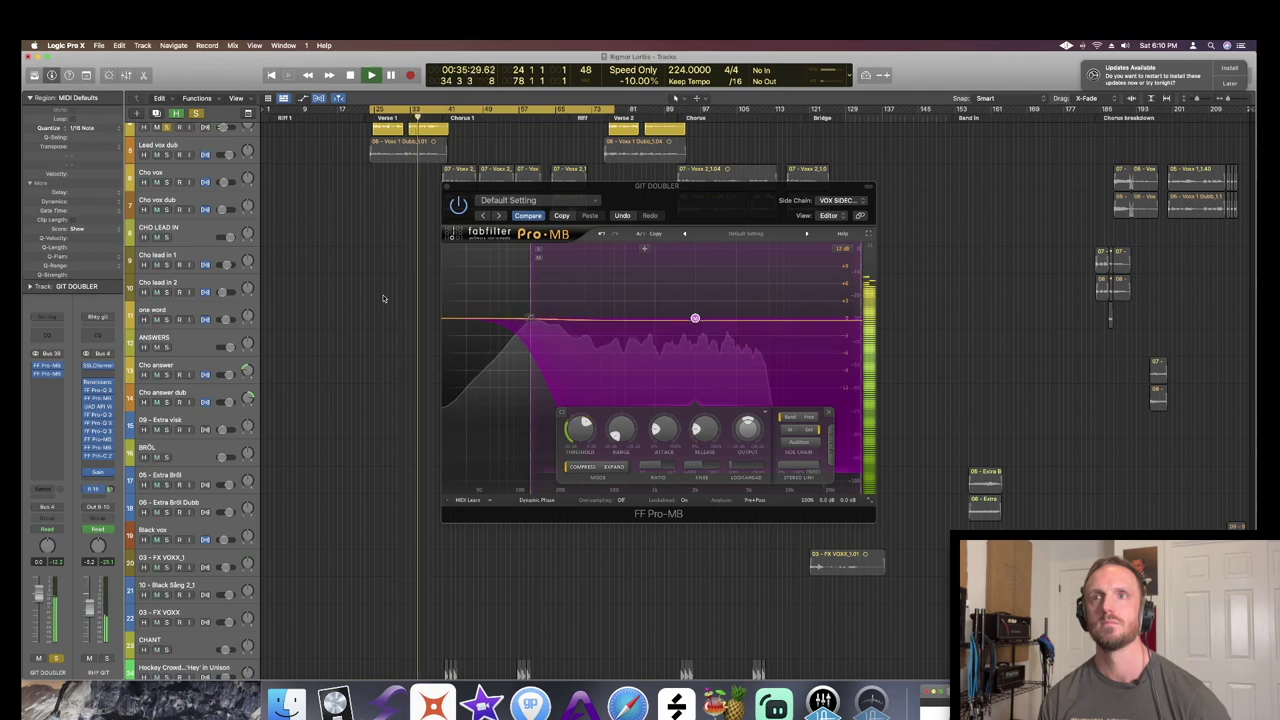
key(space)
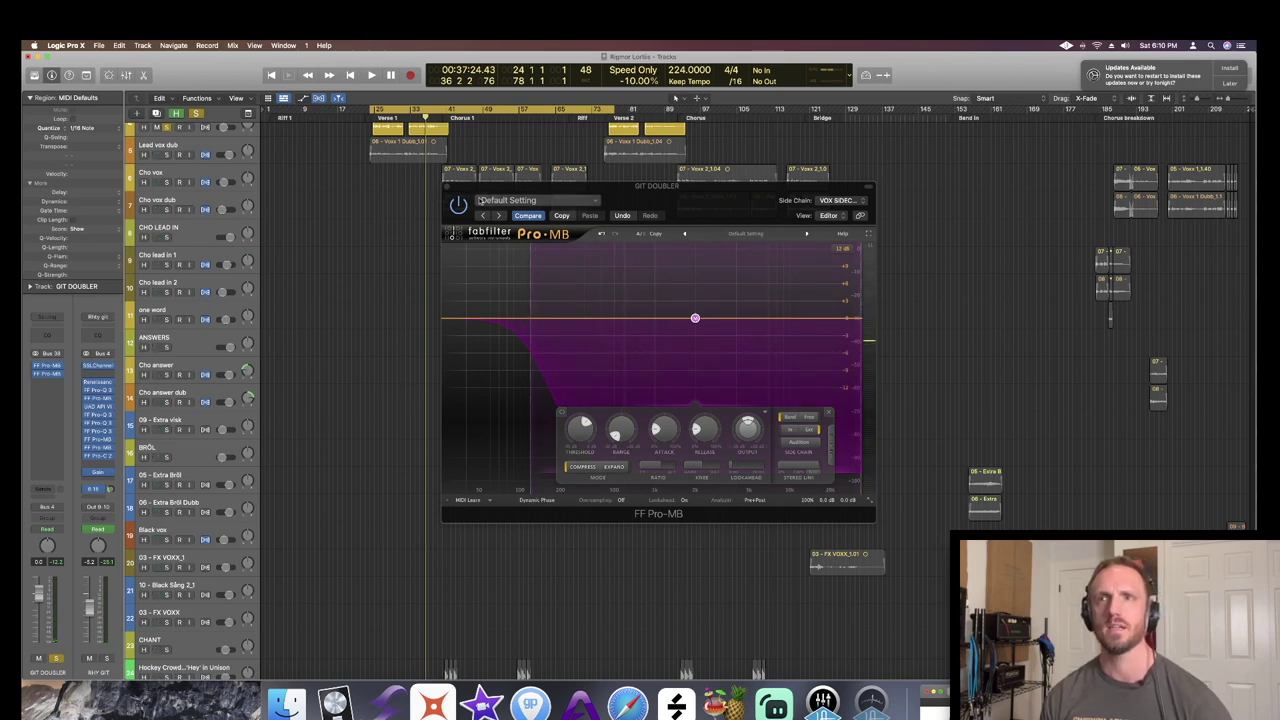
click(448, 188)
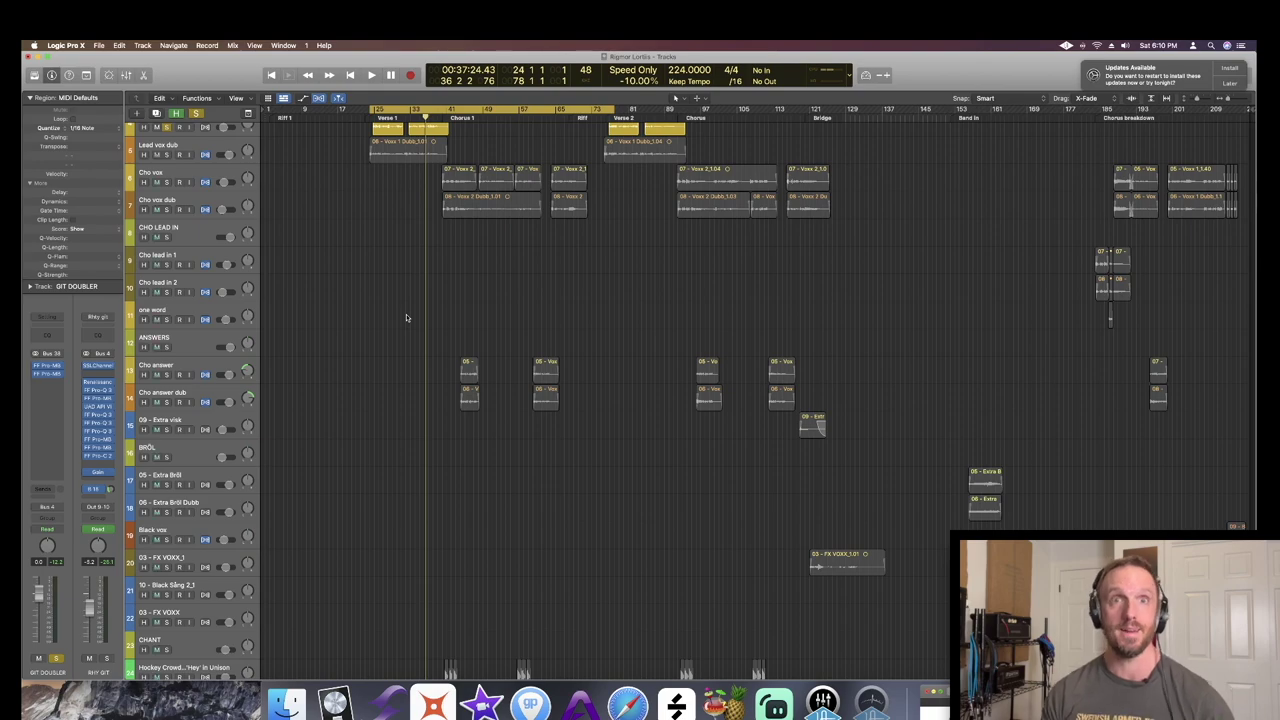
- Solo the RHY GIT bus instead of GIT DOUBLER and select its channel in the mixer
scroll(406, 320, down, 5)
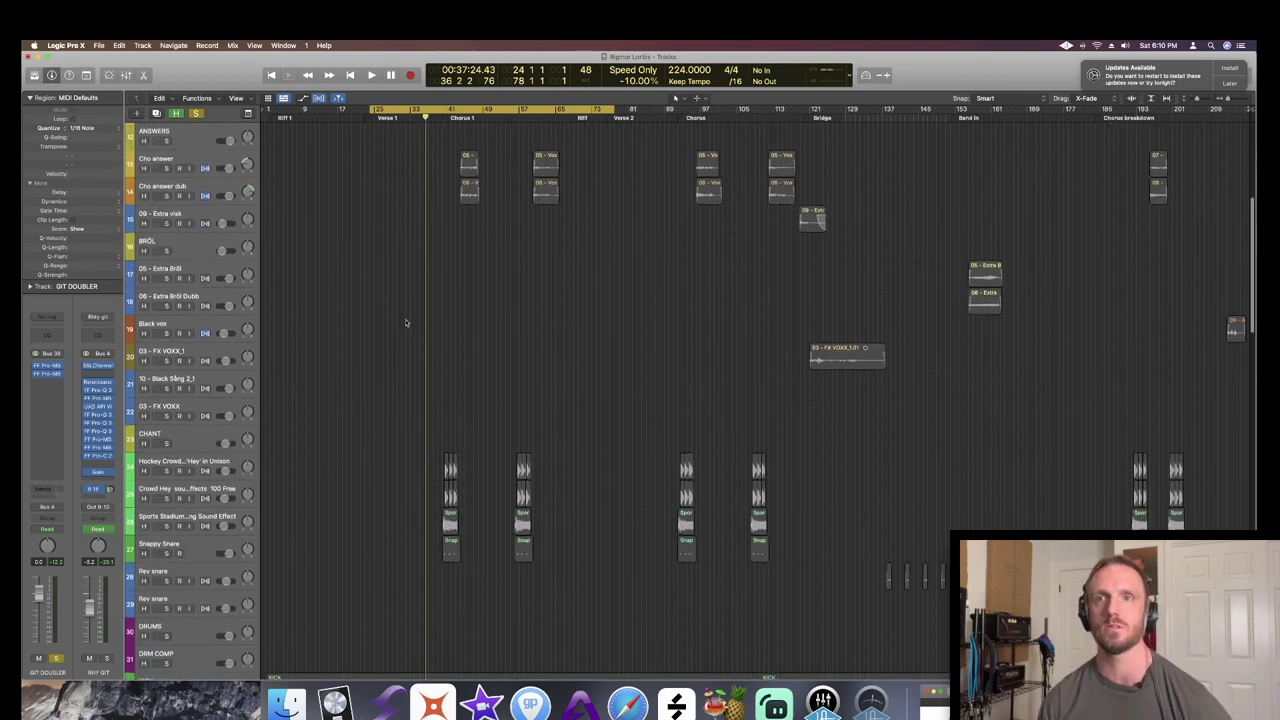
scroll(391, 334, down, 15)
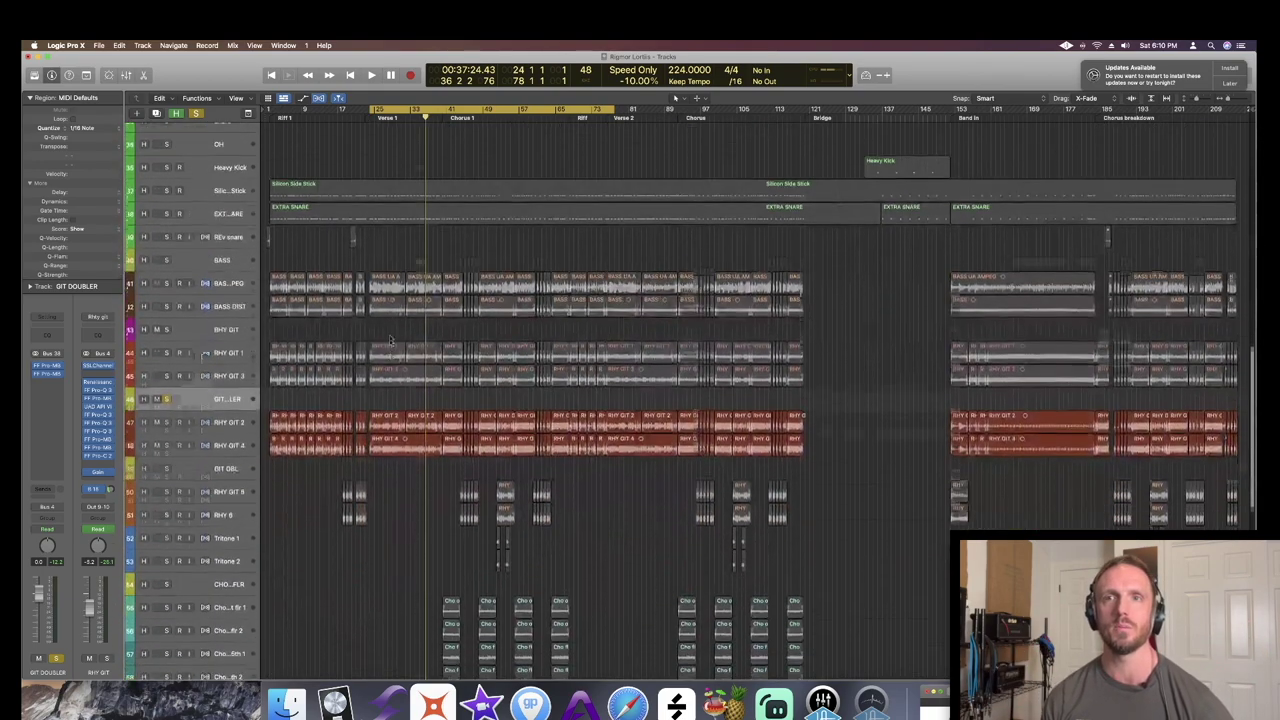
scroll(391, 334, down, 1)
click(166, 294)
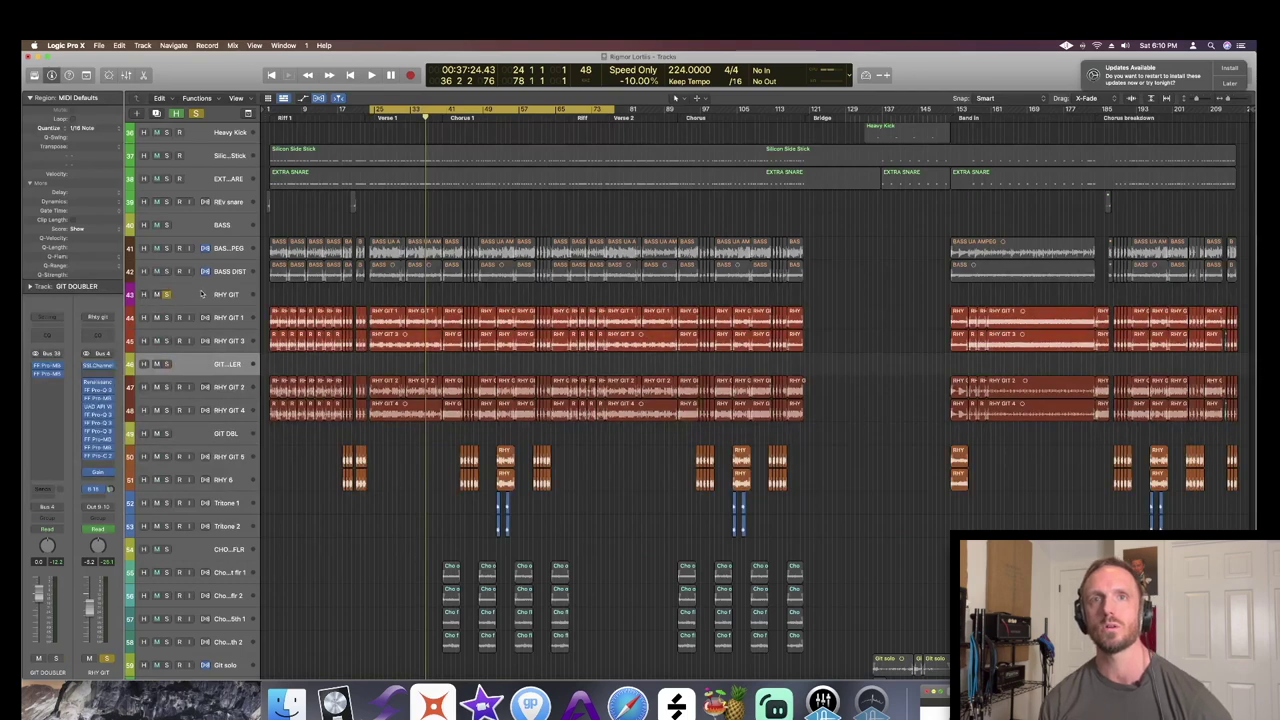
click(201, 294)
key(x)
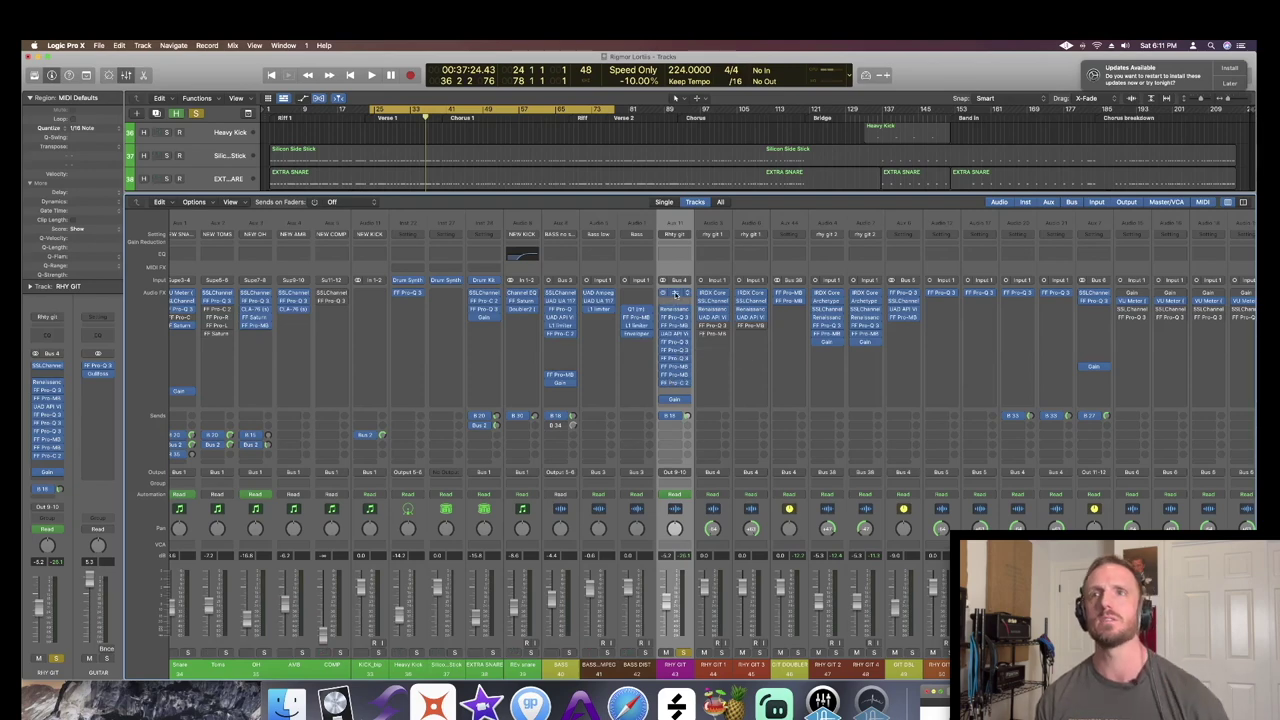
- Inspect the SSLChannel plug-in on the RHY GIT bus during a short playback and close it
click(675, 293)
key(space)
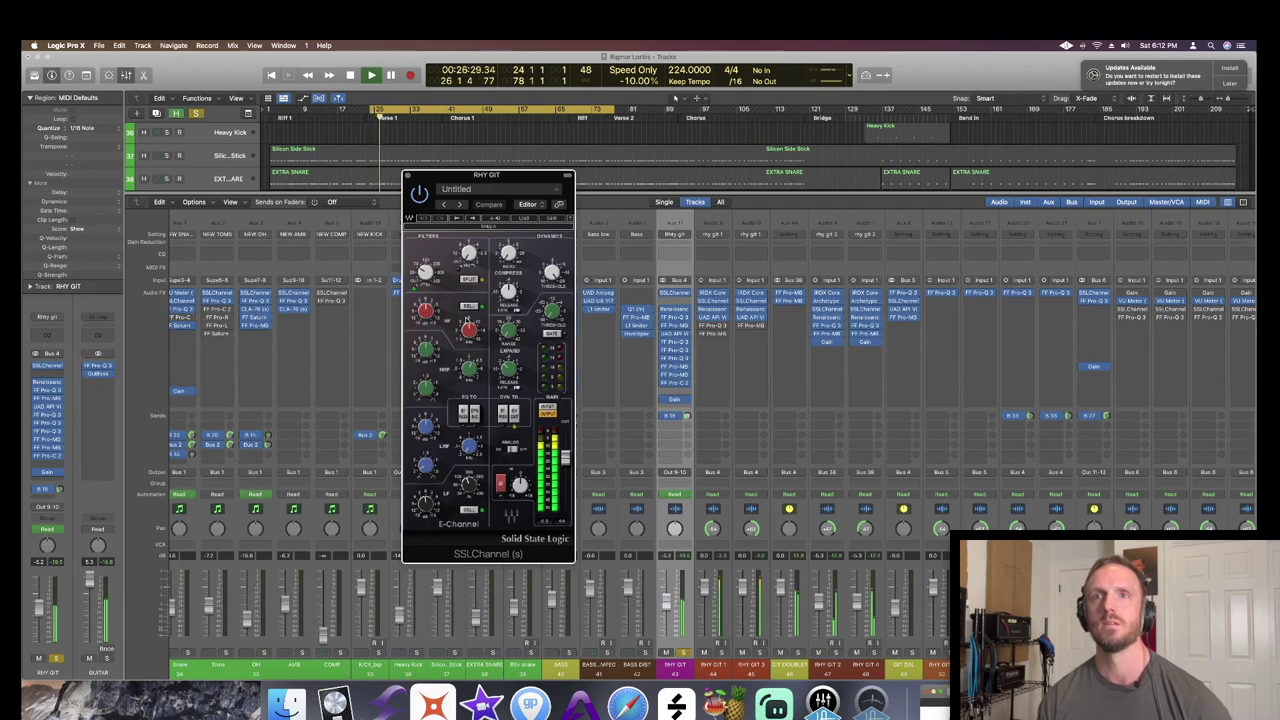
key(space)
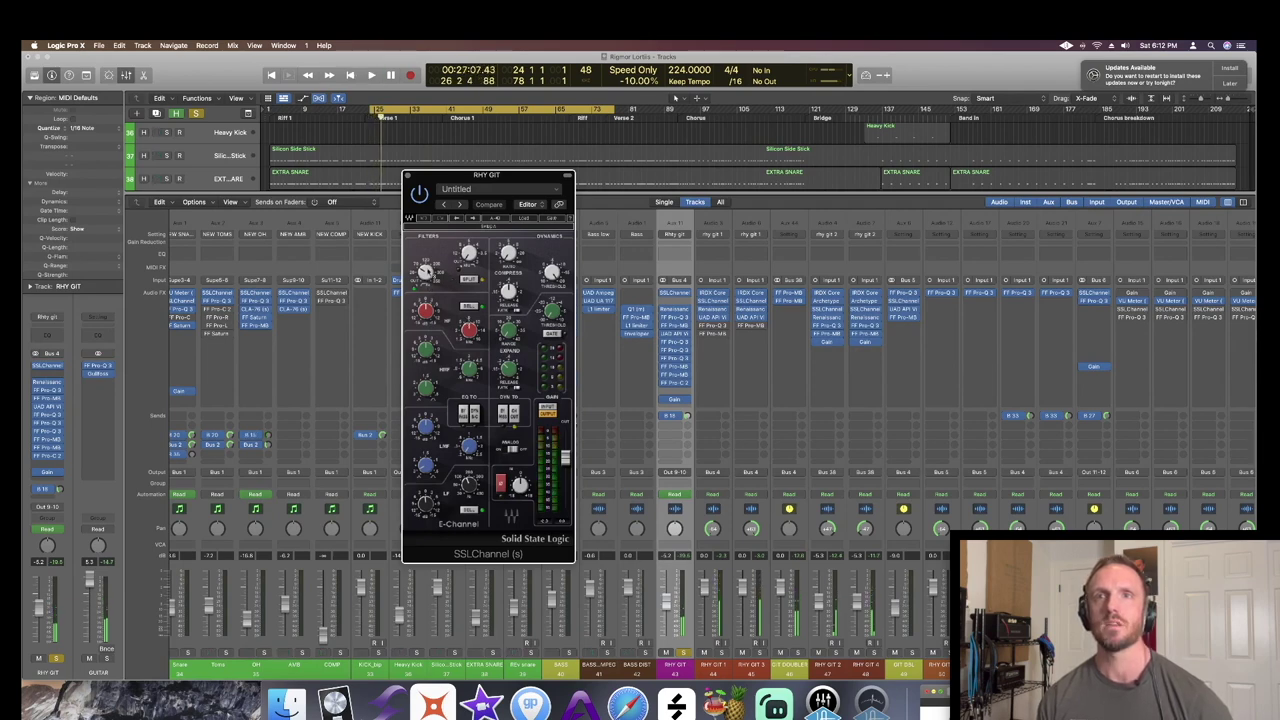
click(408, 175)
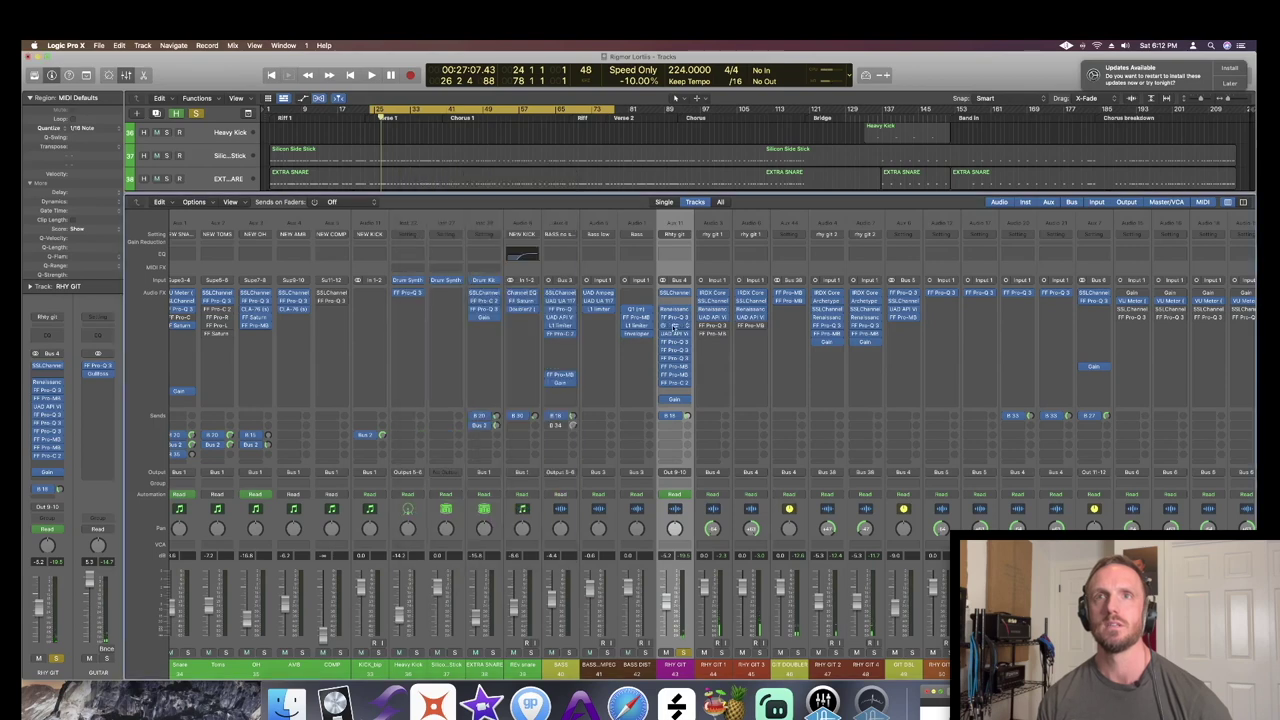
- Open Renaissance Axx on the RHY GIT bus, compare it bypassed and active during playback, and close it
click(674, 310)
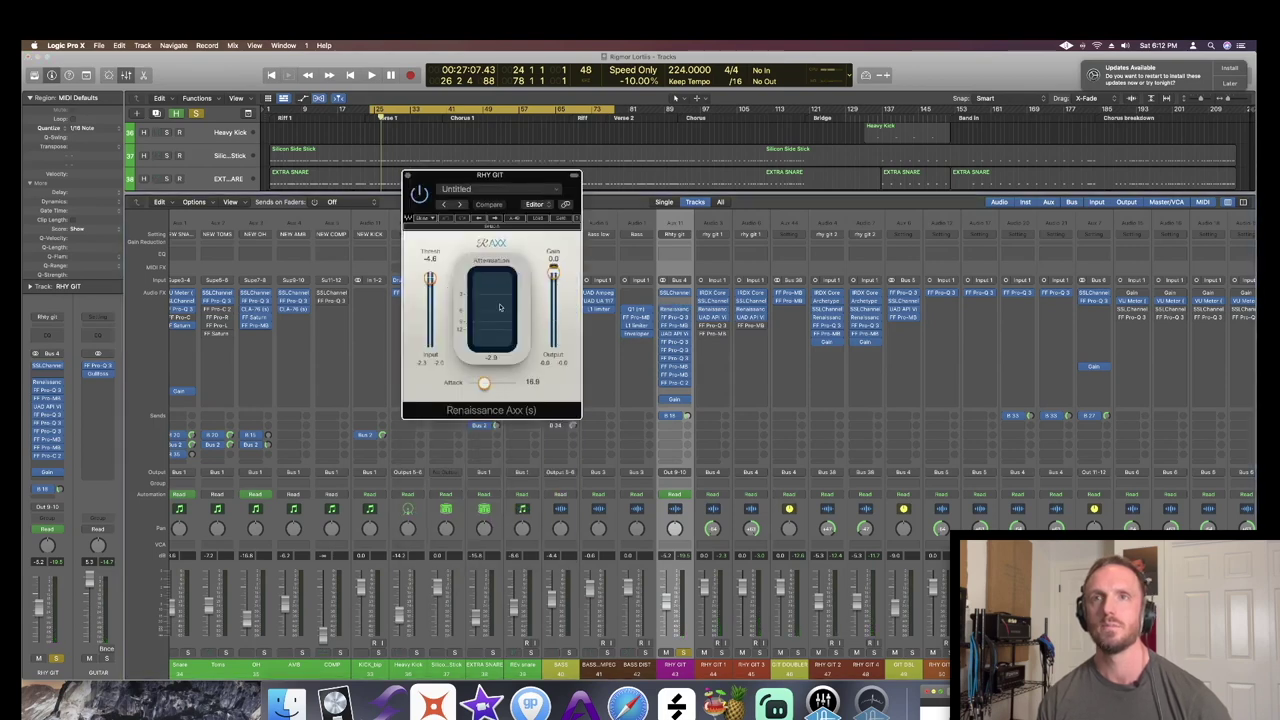
key(space)
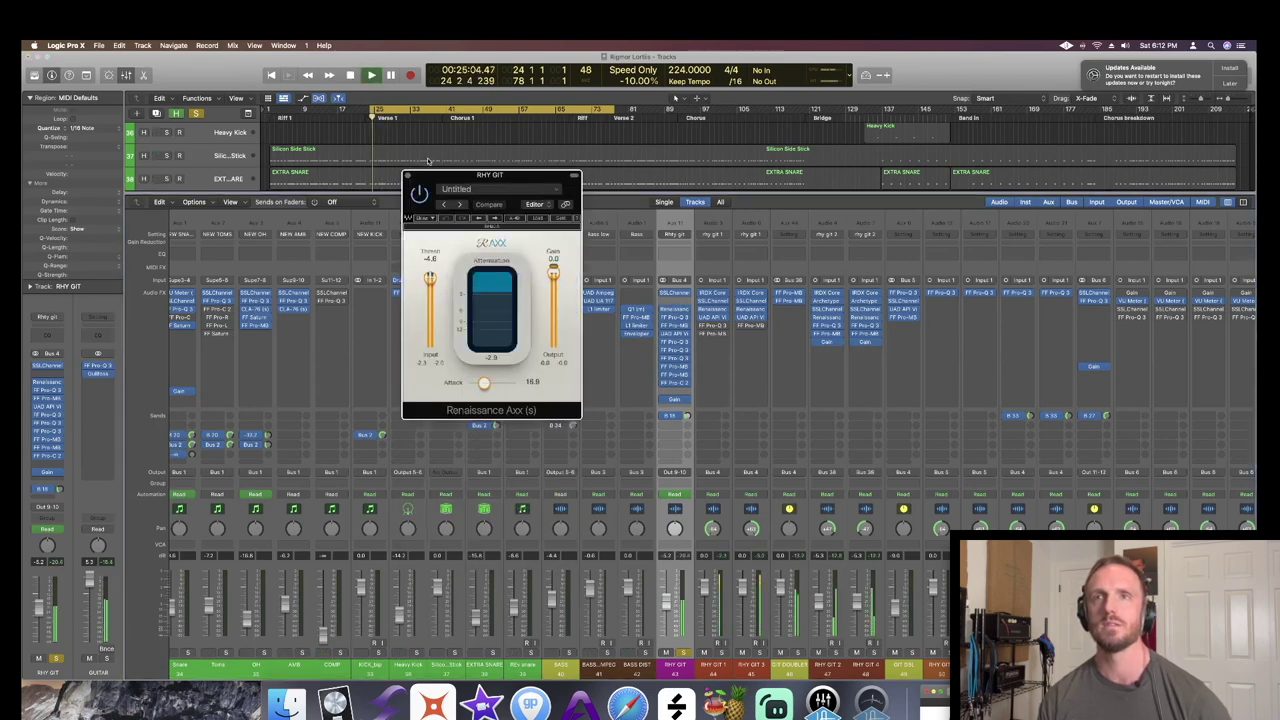
click(420, 194)
click(420, 194)
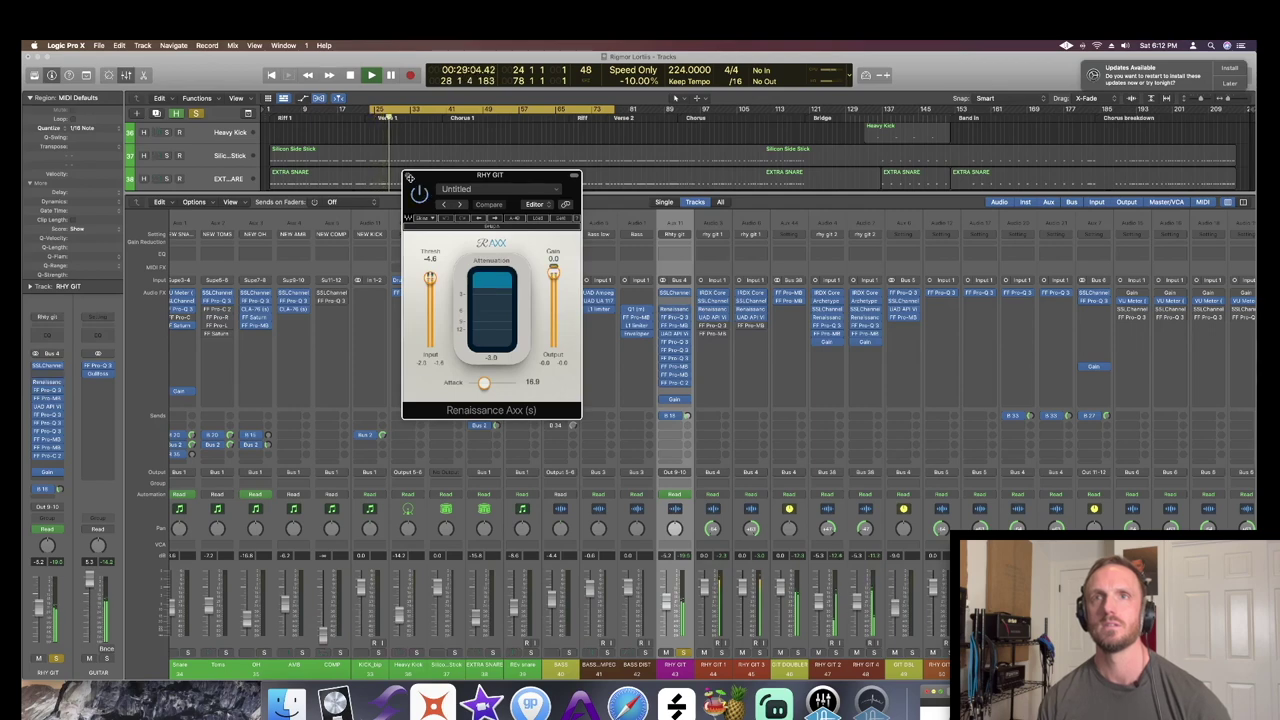
key(space)
click(408, 175)
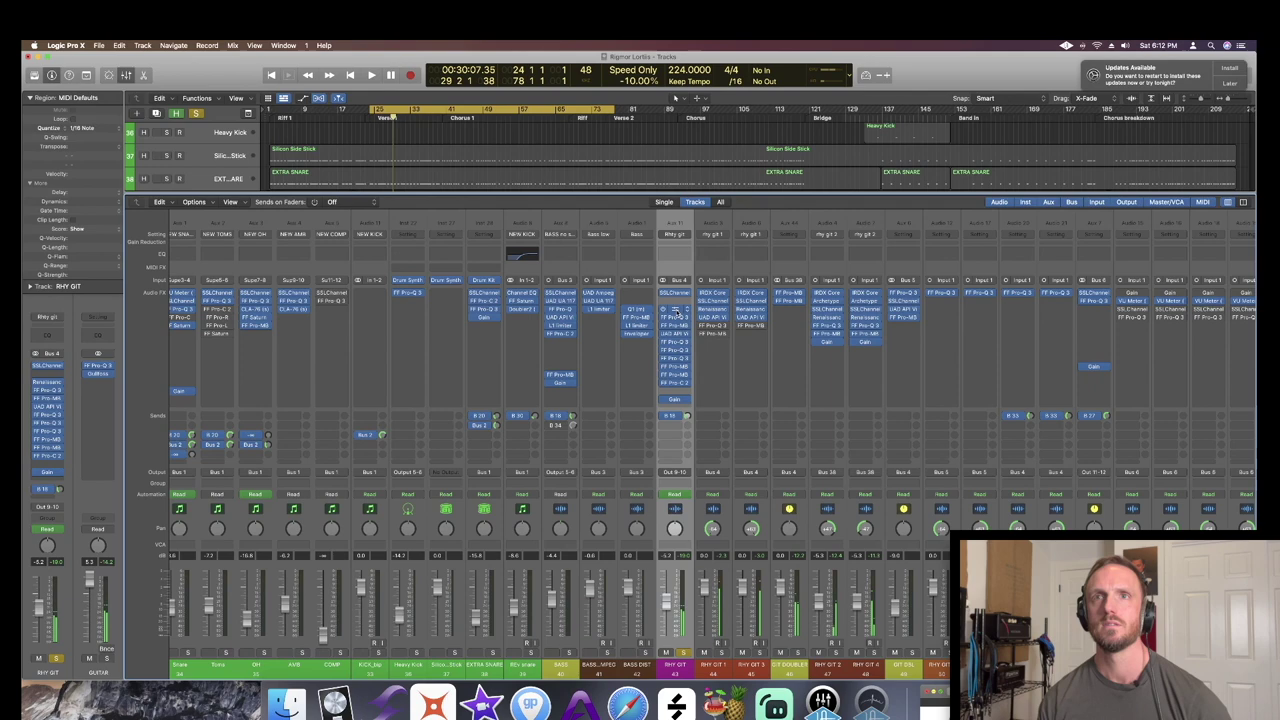
- Examine the first FabFilter Pro-MB on the RHY GIT bus, auditioning its low-frequency band in solo during playback, and close the plug-in
click(677, 327)
key(space)
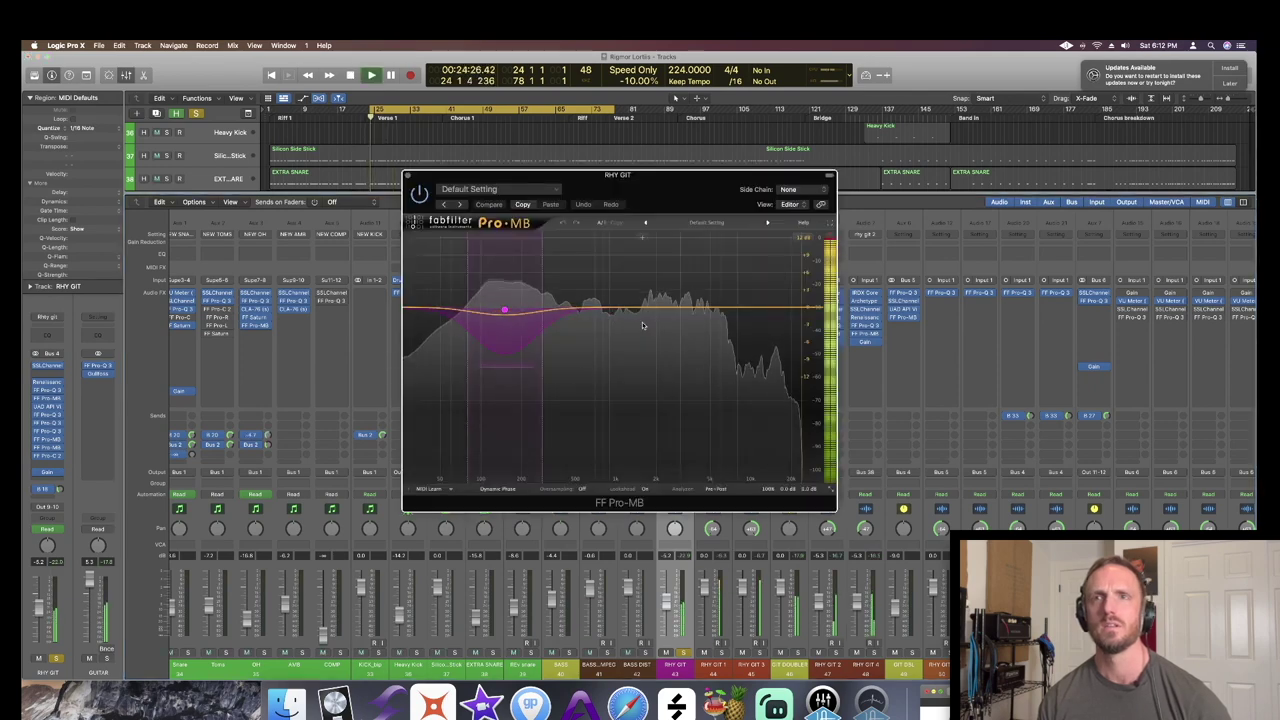
click(476, 241)
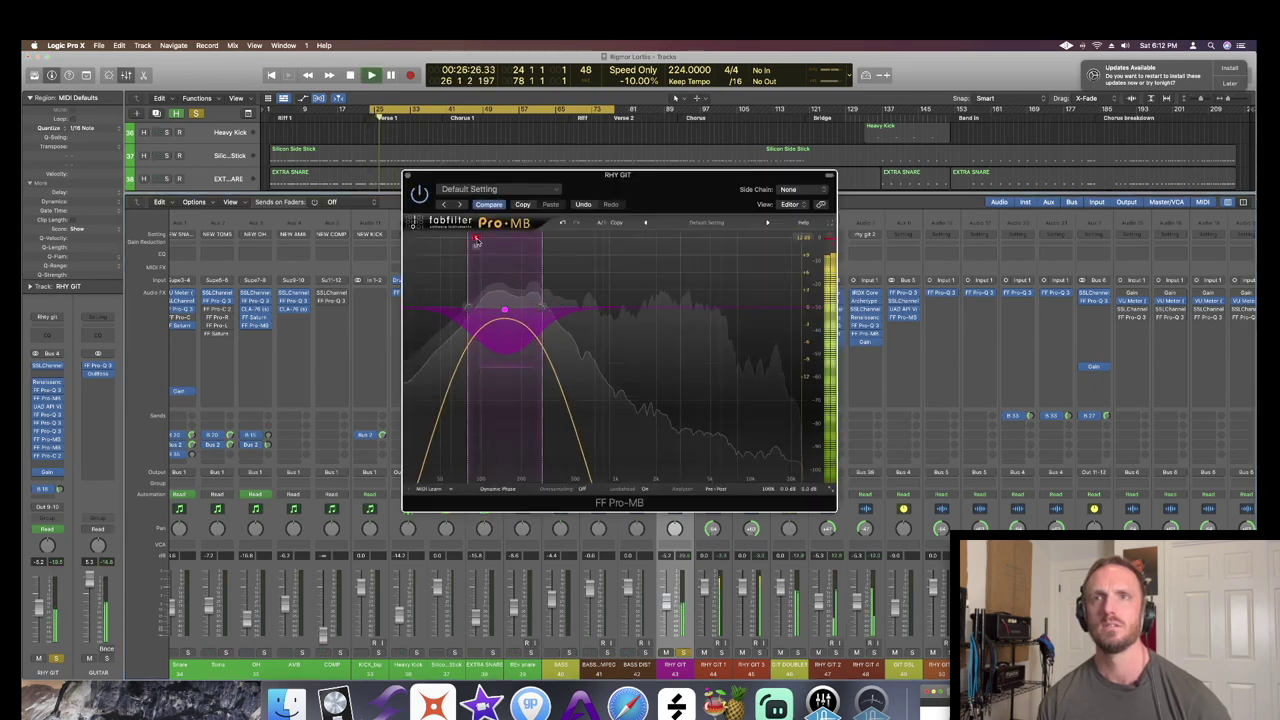
click(476, 241)
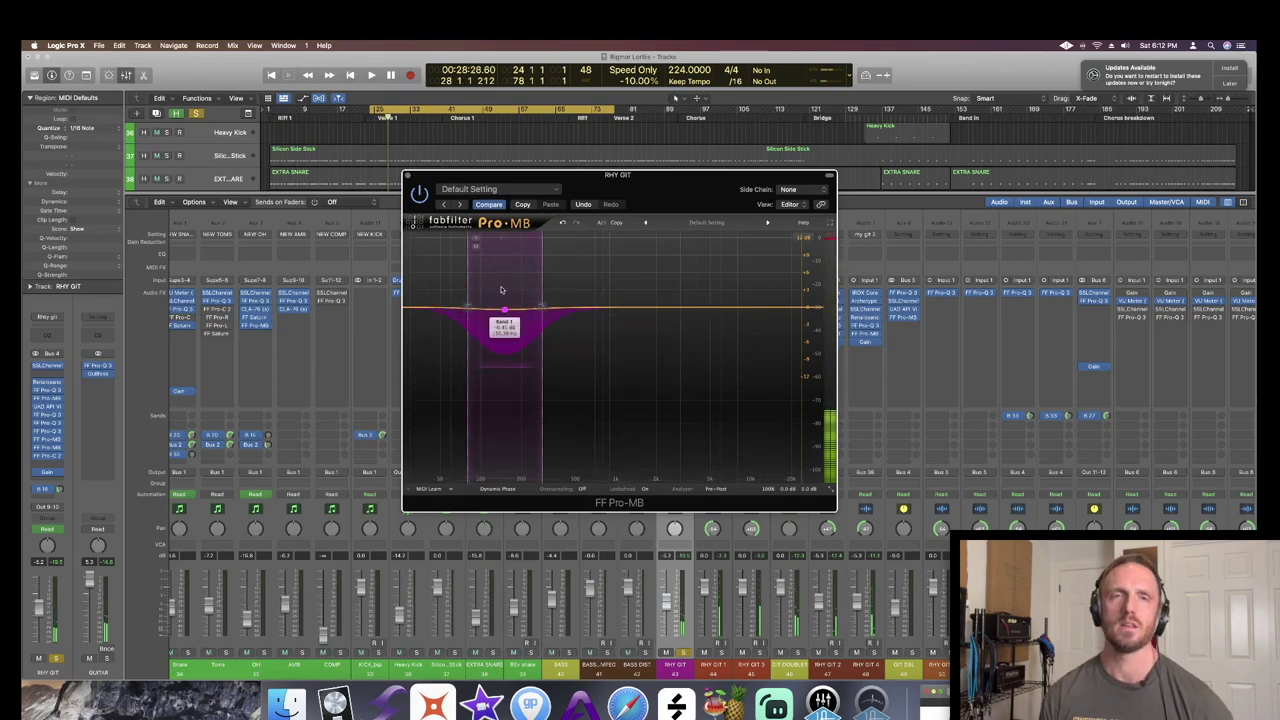
mouse_move(505, 312)
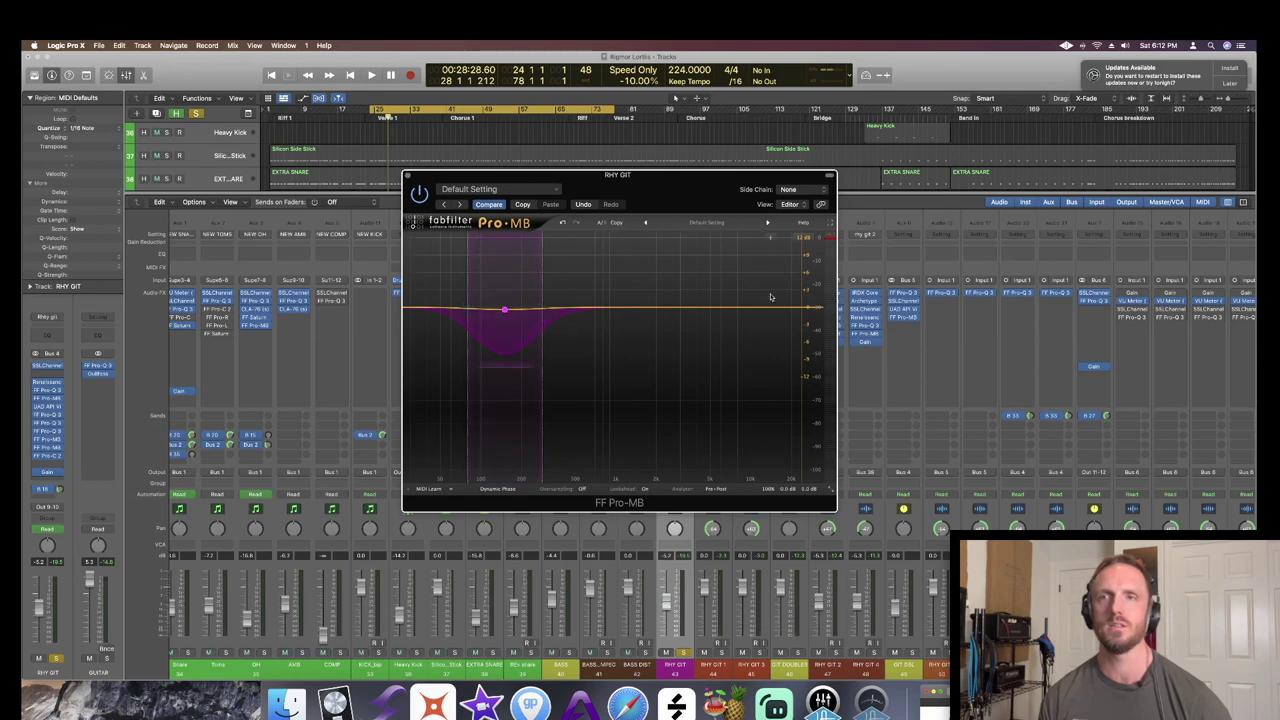
key(space)
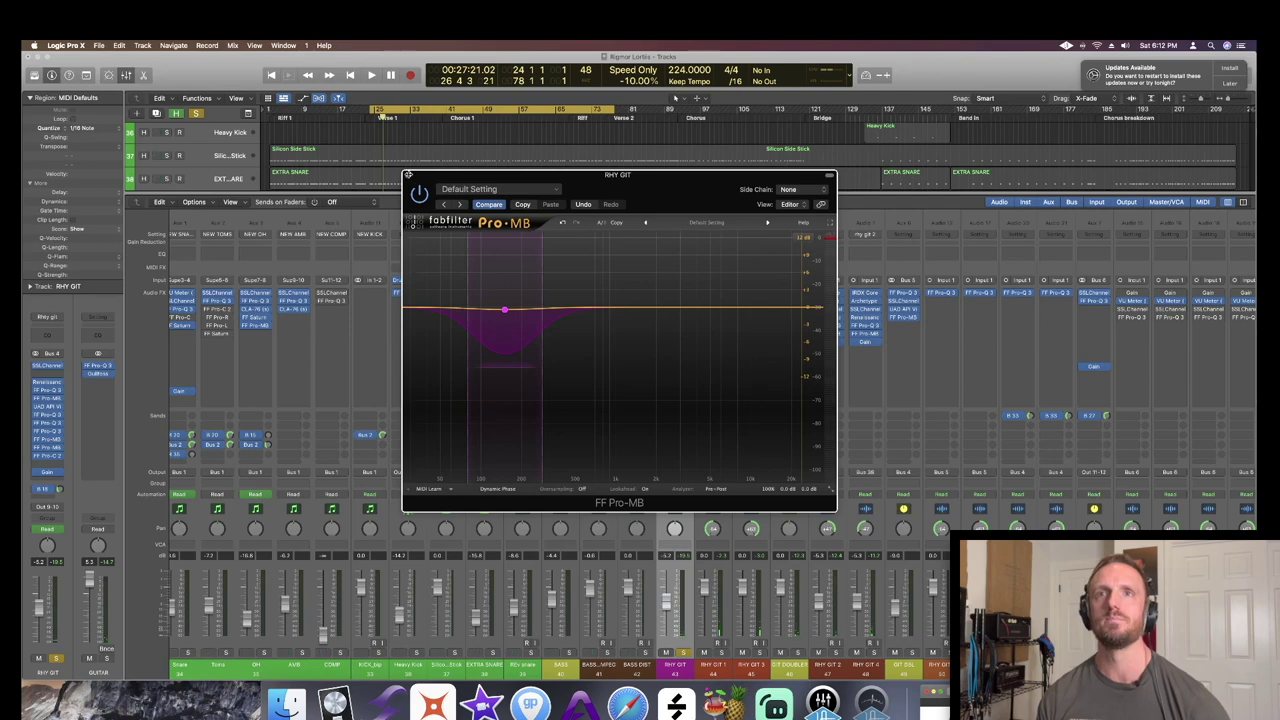
click(408, 174)
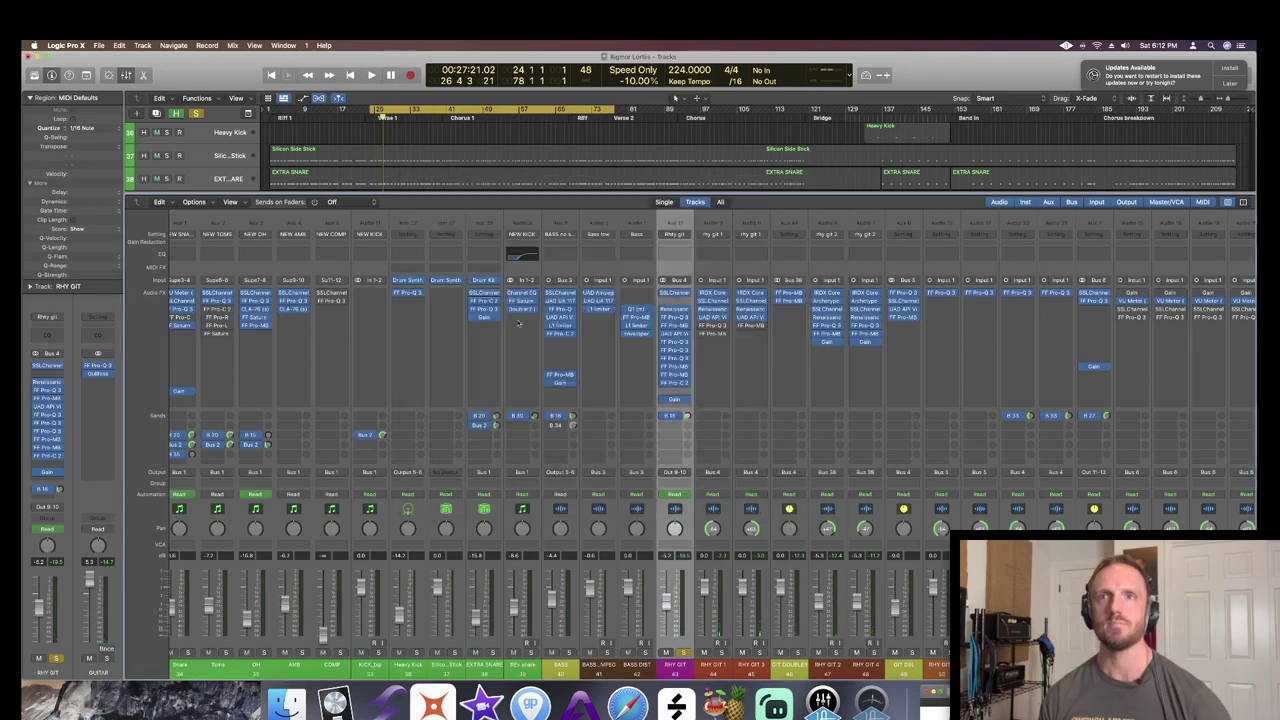
click(677, 328)
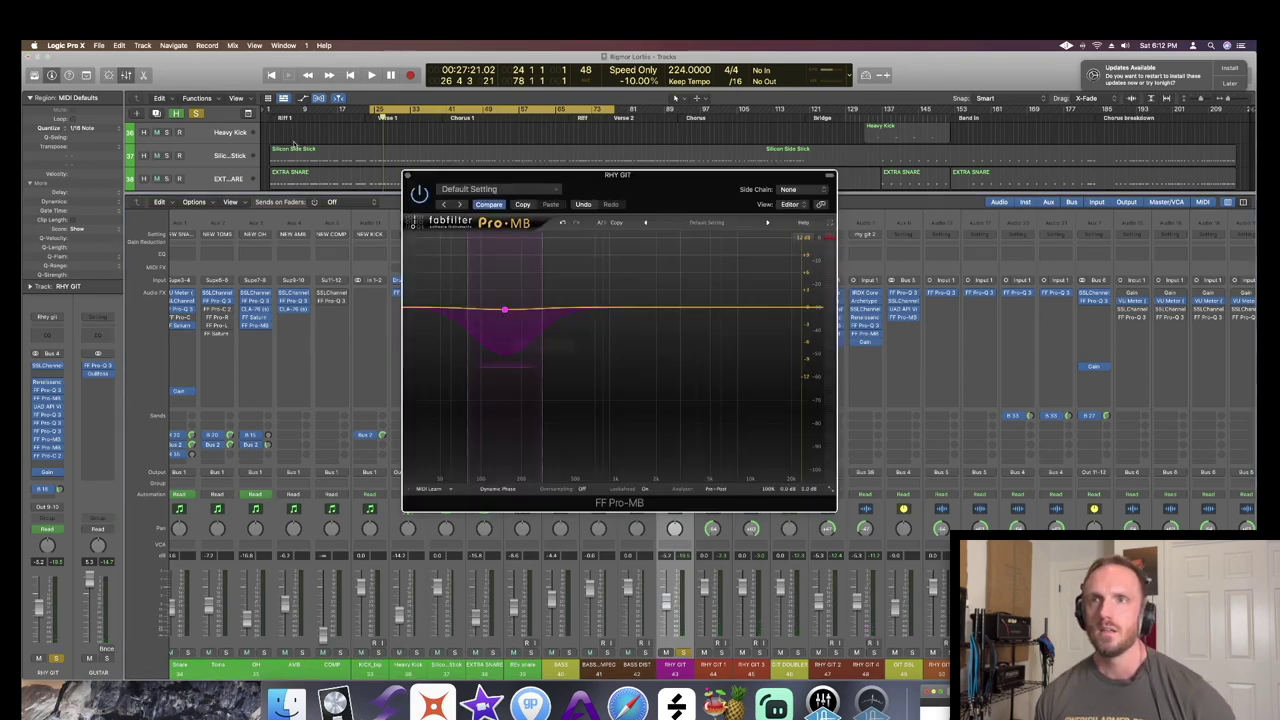
click(409, 176)
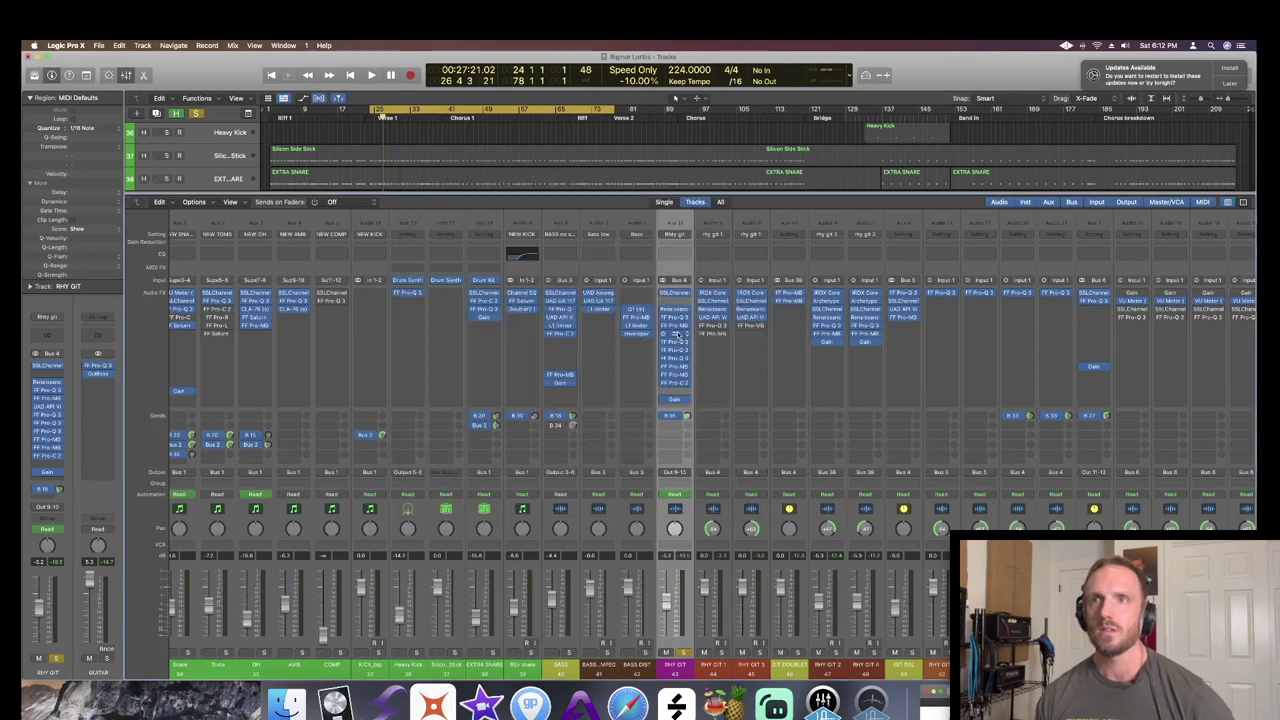
- View the UAD API Vision Channel Strip on the RHY GIT bus, close it, and open the Pro-Q 3 below it
click(677, 334)
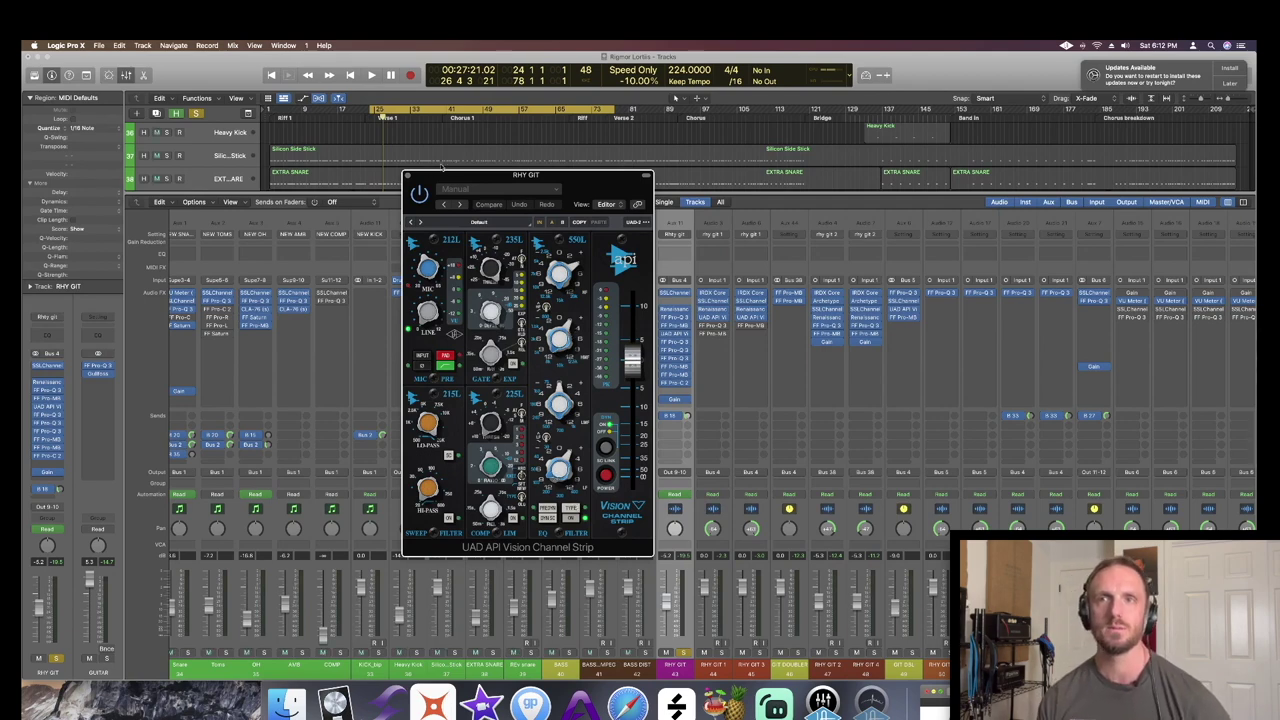
click(408, 177)
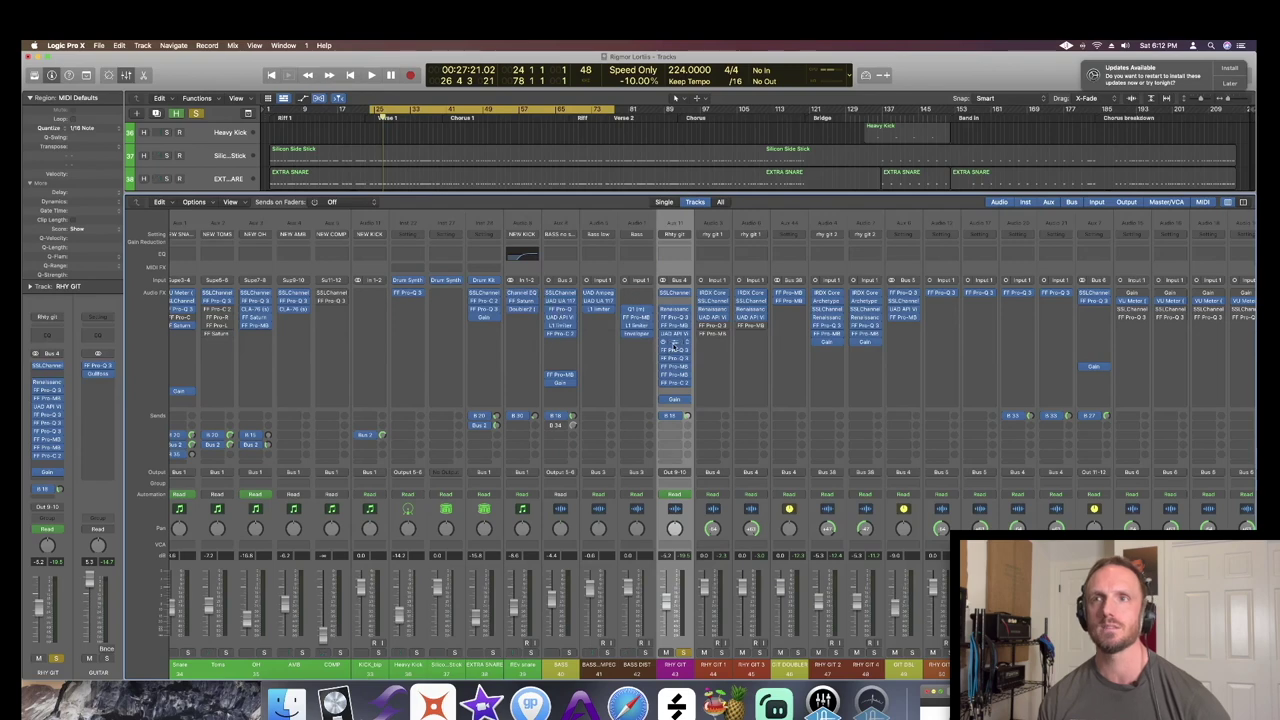
click(675, 344)
mouse_move(665, 333)
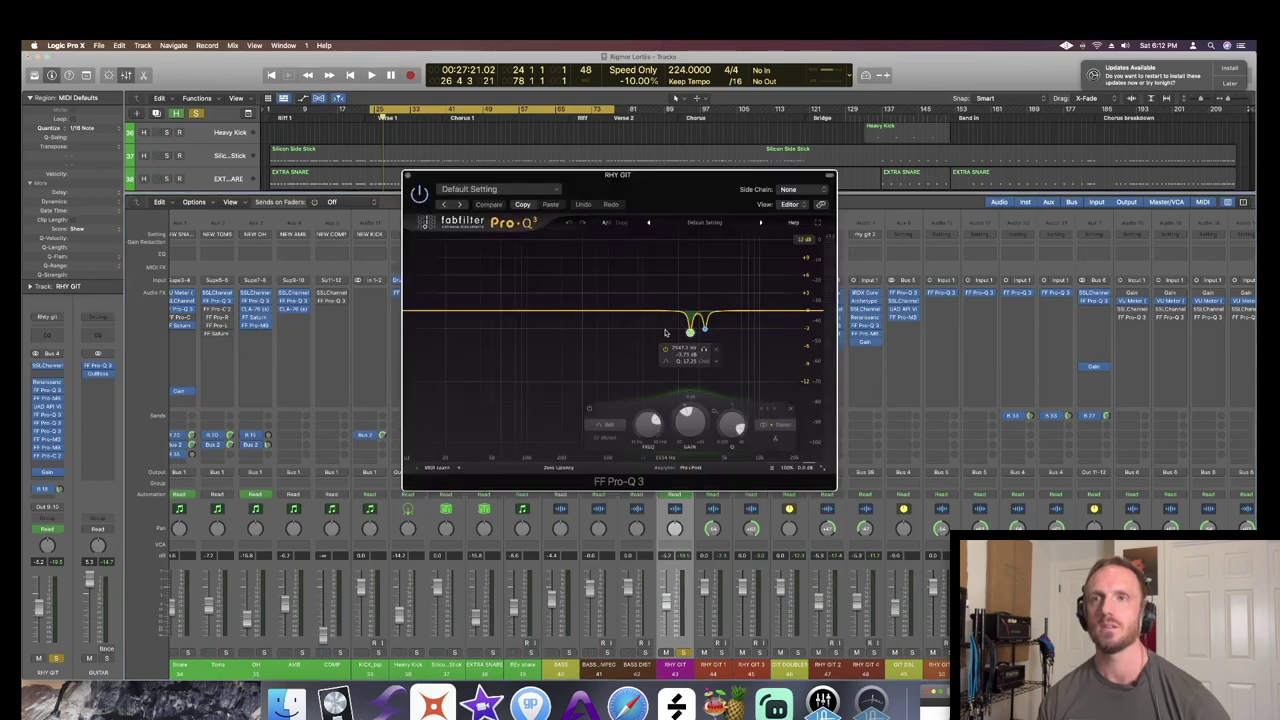
- Play the soloed RHY GIT bus and audition the upper of the two narrow Pro-Q 3 cuts in isolation
key(space)
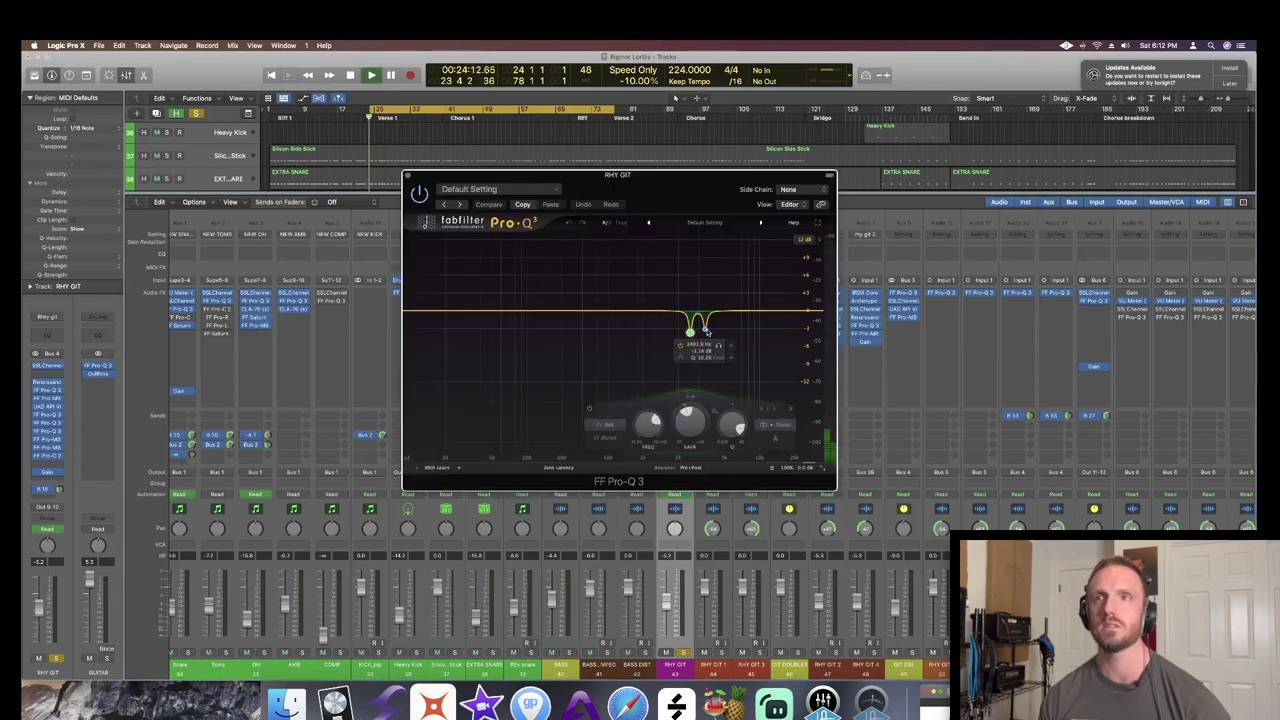
click(717, 345)
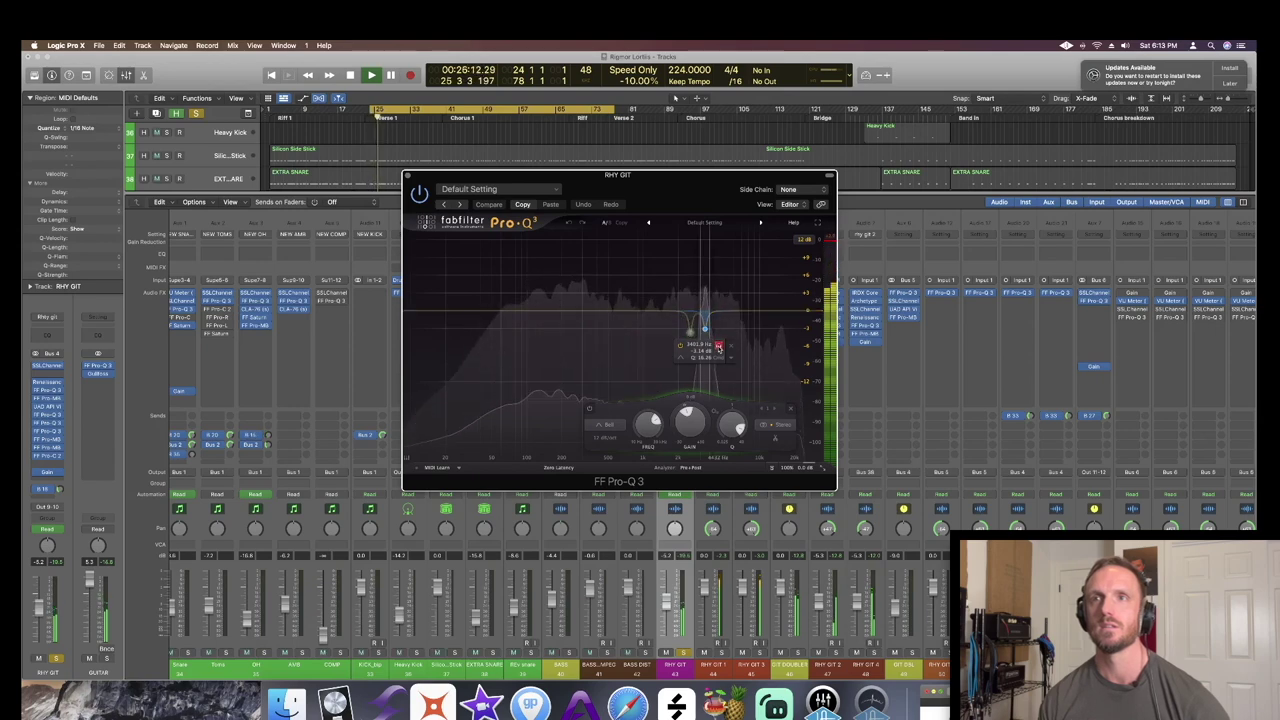
drag(717, 345, 703, 348)
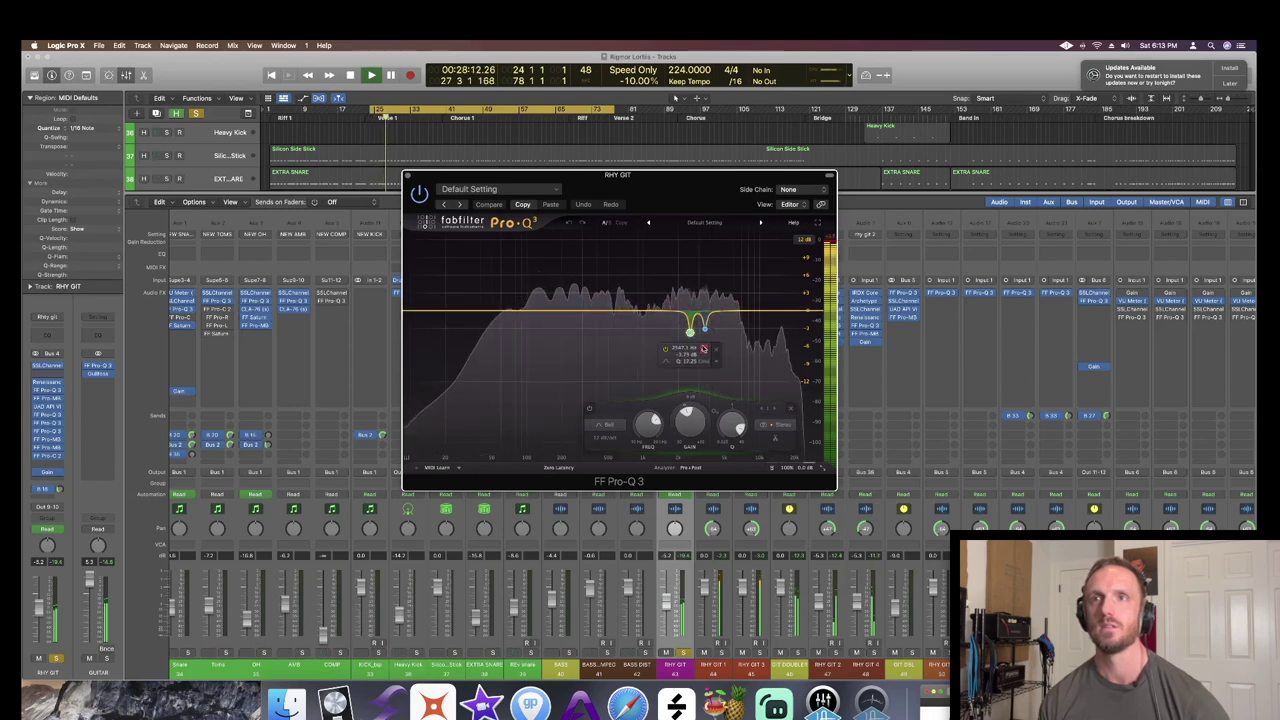
key(space)
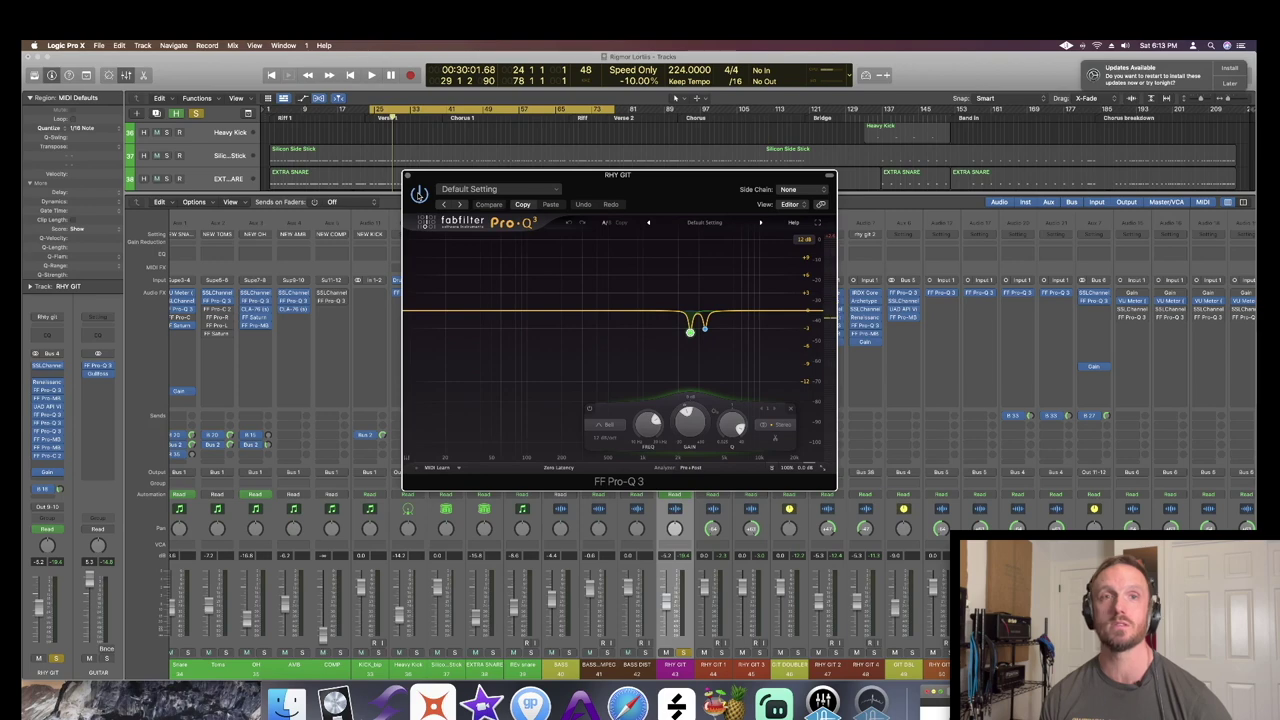
- Replay the verse passage to compare the Pro-Q 3 narrow cuts isolated, bypassed and active, and close the plug-in
mouse_move(690, 333)
key(space)
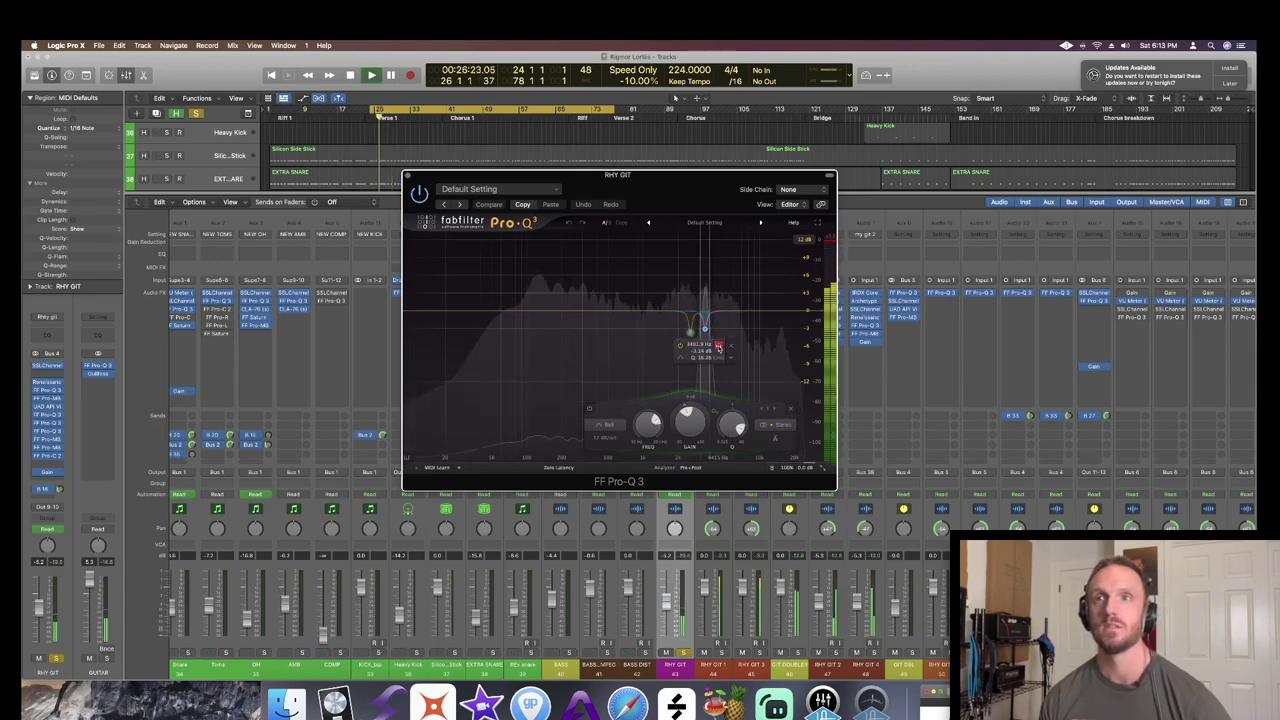
click(703, 349)
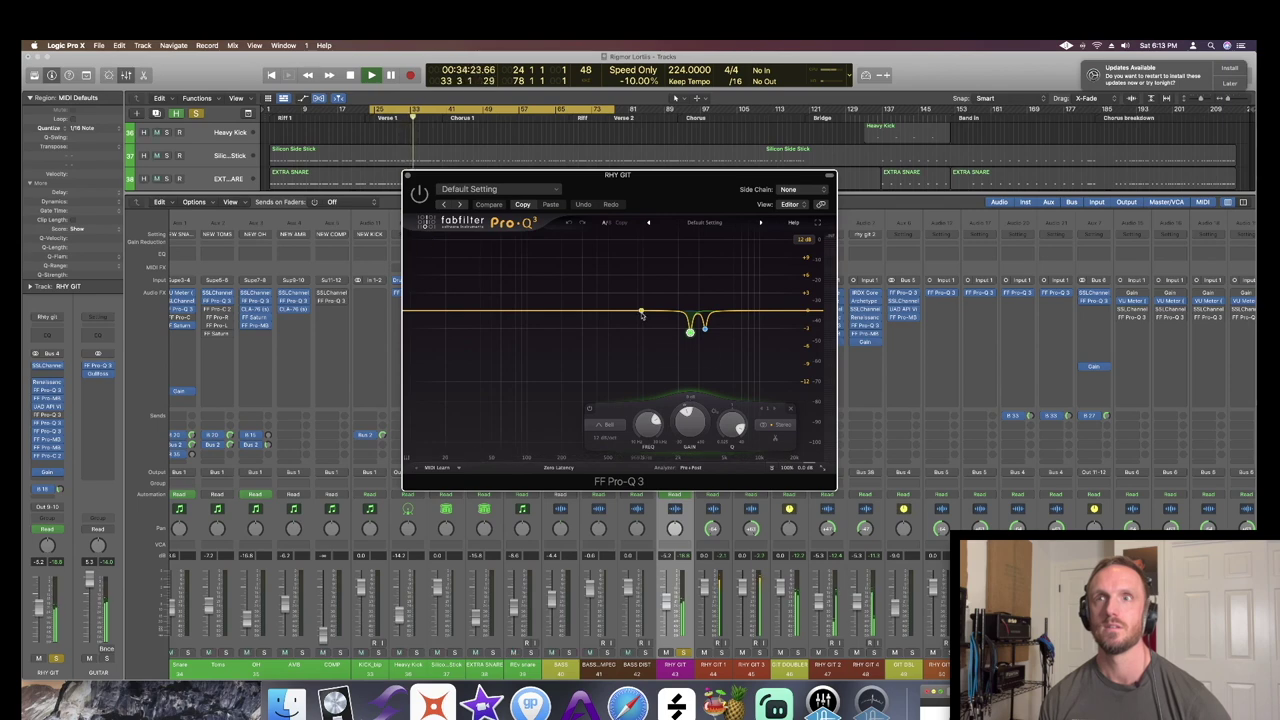
mouse_move(703, 331)
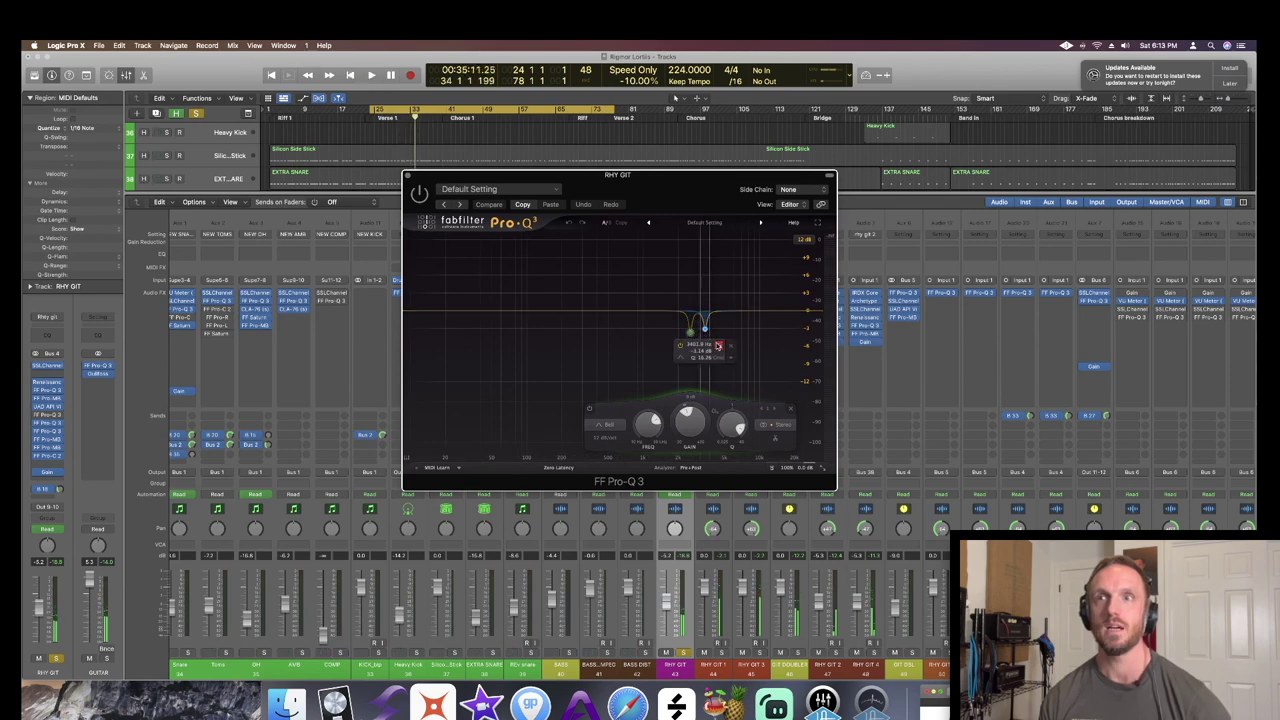
key(space)
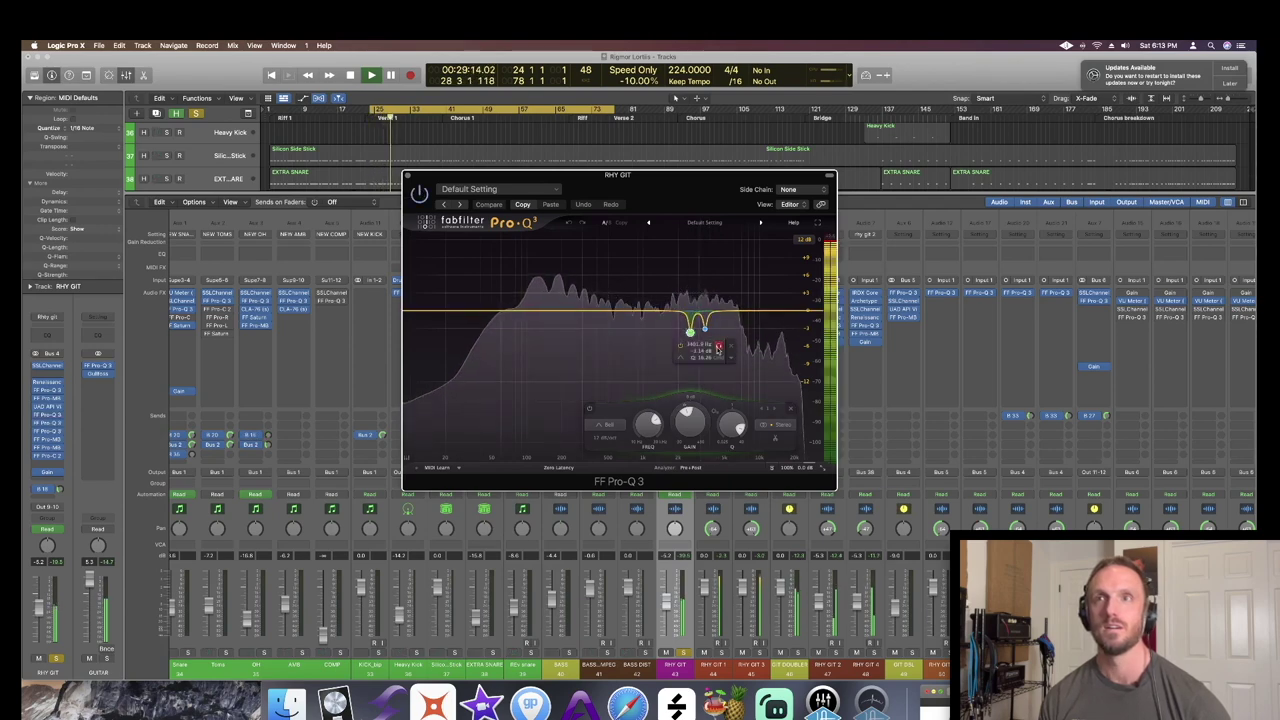
key(space)
key(super+w)
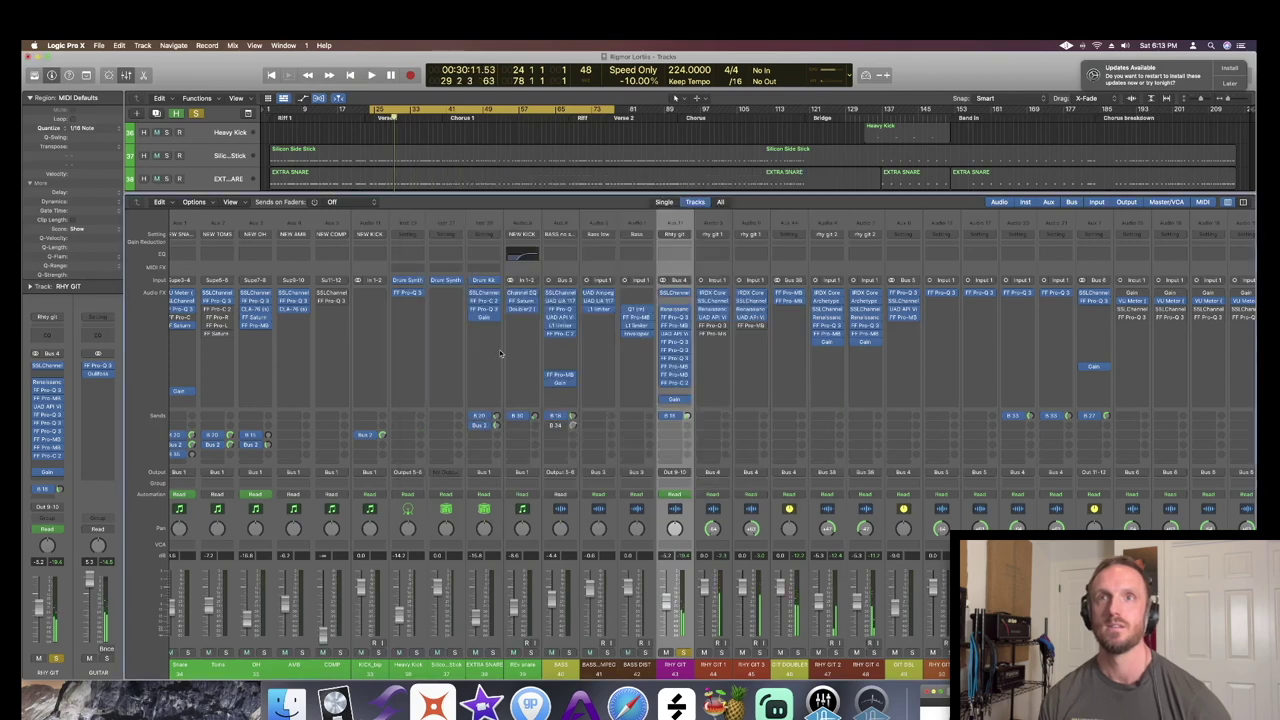
- Open the next Pro-Q 3 on RHY GIT and check its Band 1 automation lanes on the track, hiding the automation again
click(677, 352)
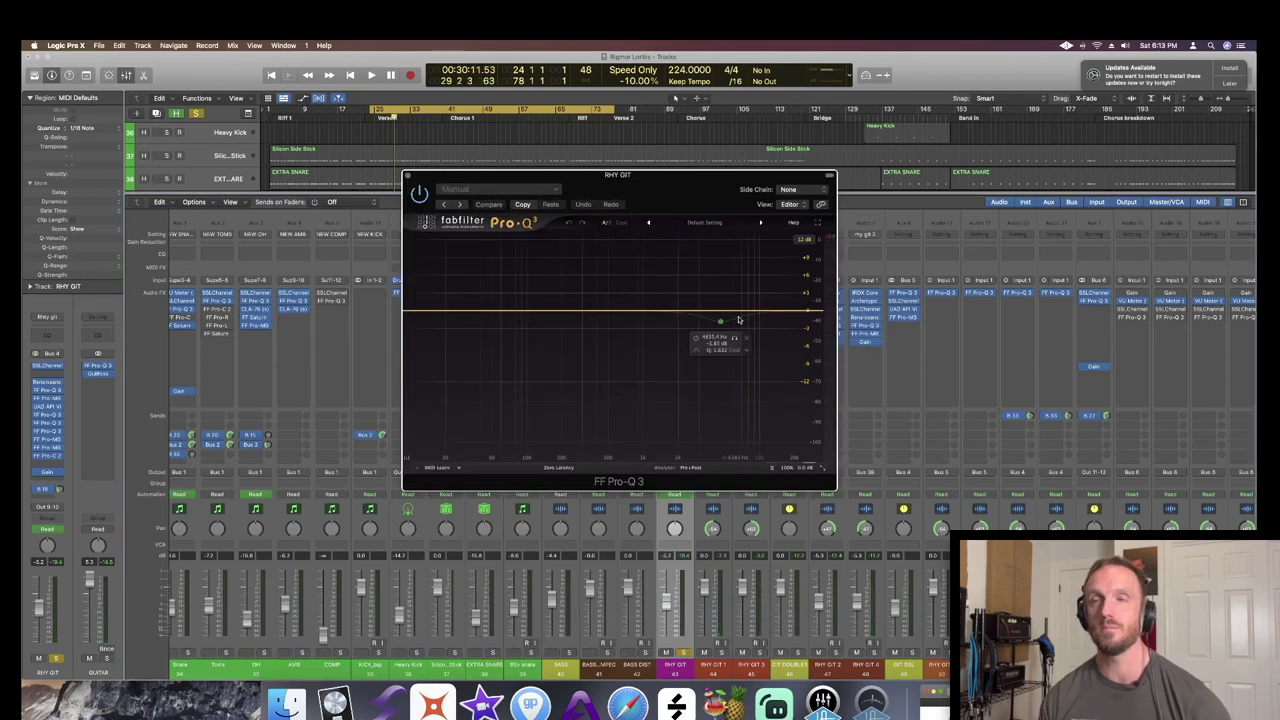
key(x)
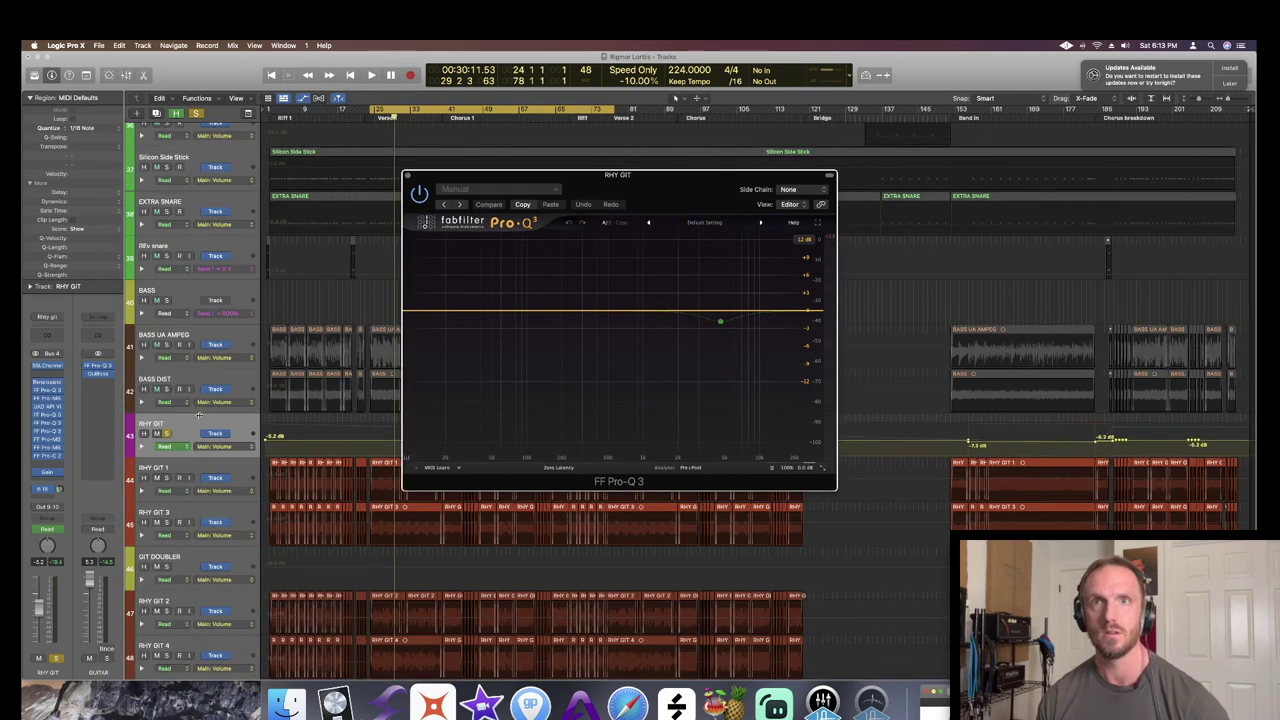
click(142, 446)
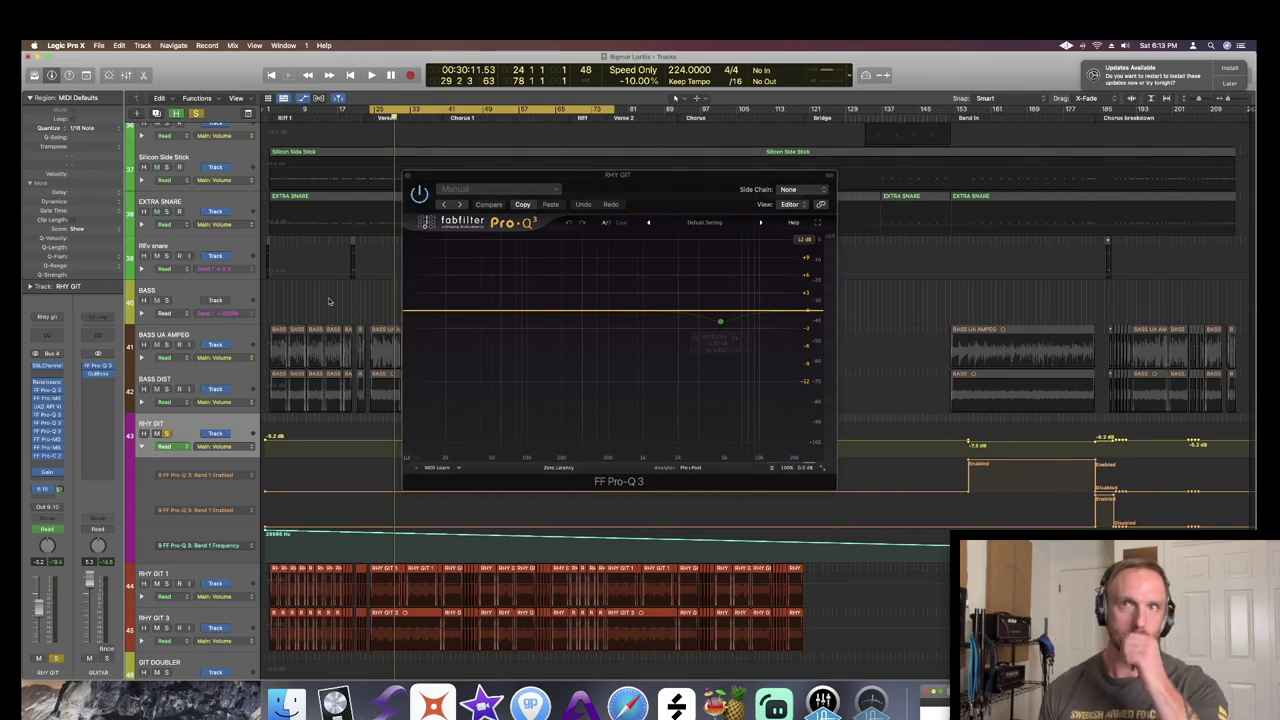
key(a)
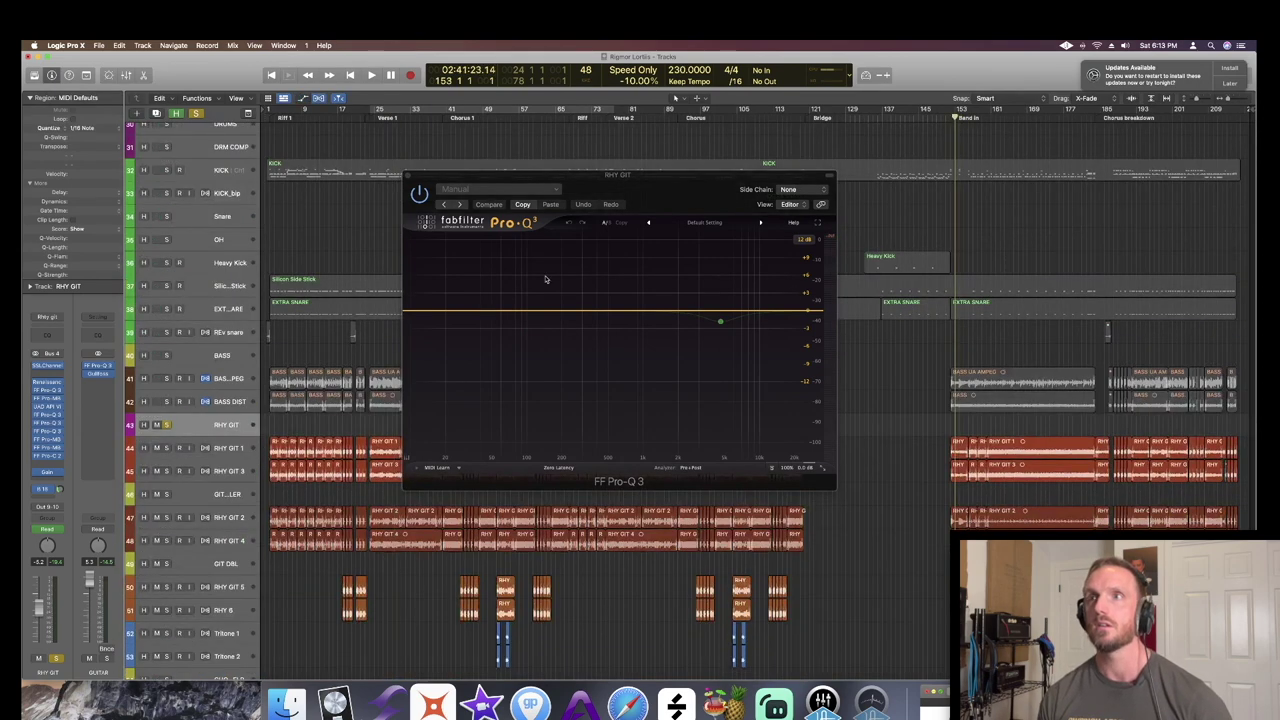
- Play the Band in section, audition the Pro-Q 3's automated wide cut in isolation, and clear the RHY GIT track solo
key(space)
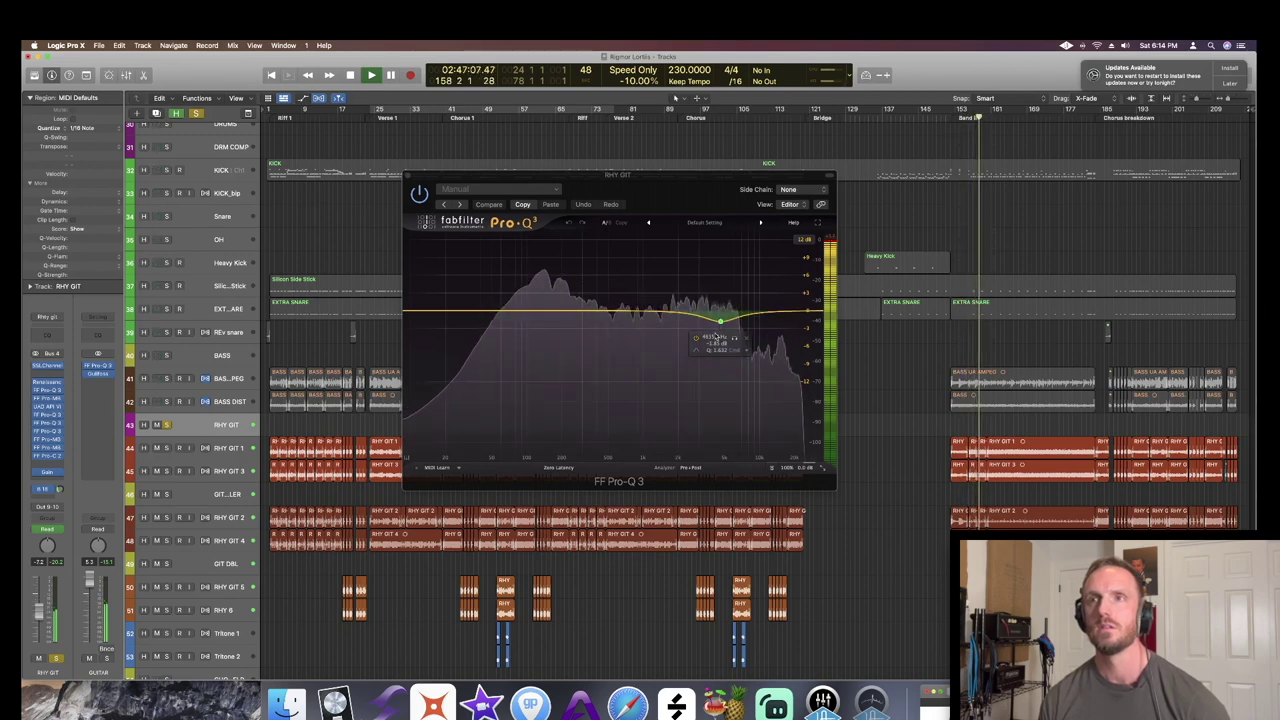
click(734, 339)
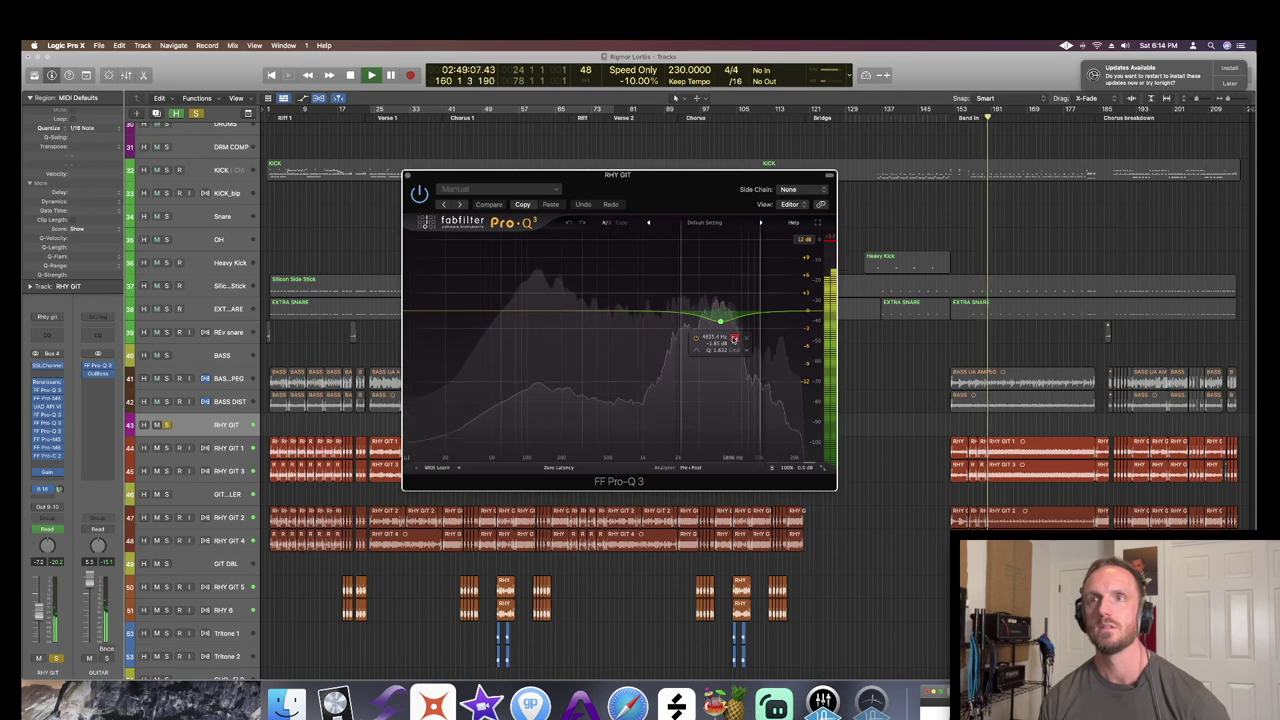
click(734, 339)
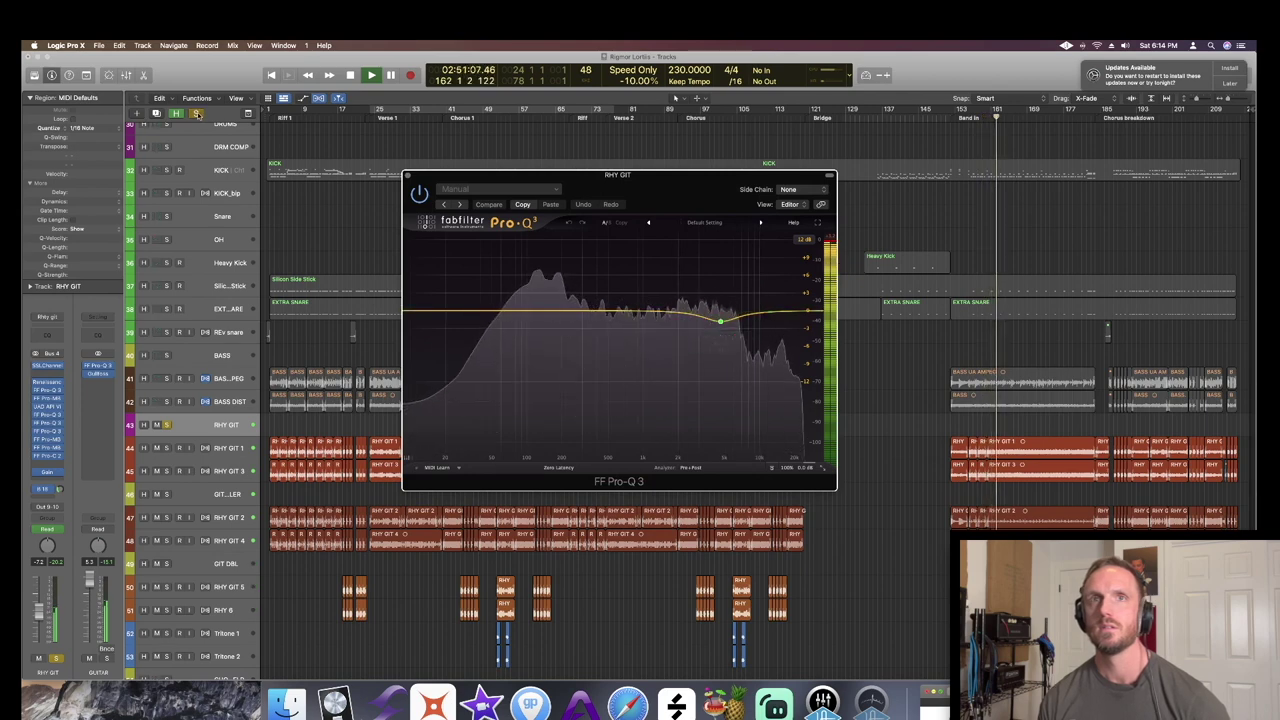
key(s)
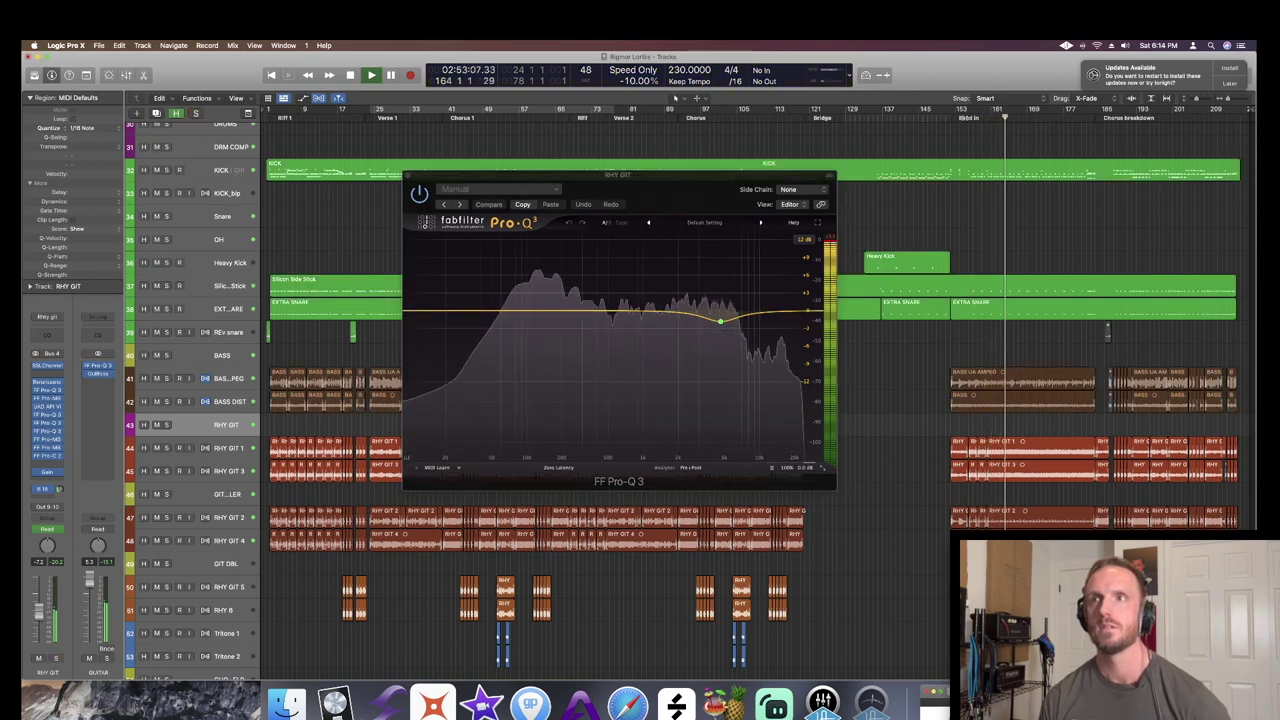
key(space)
- Return to the mixer, close this Pro-Q 3, and briefly view the following Pro-Q 3 with the Clean preset on RHY GIT
mouse_move(727, 362)
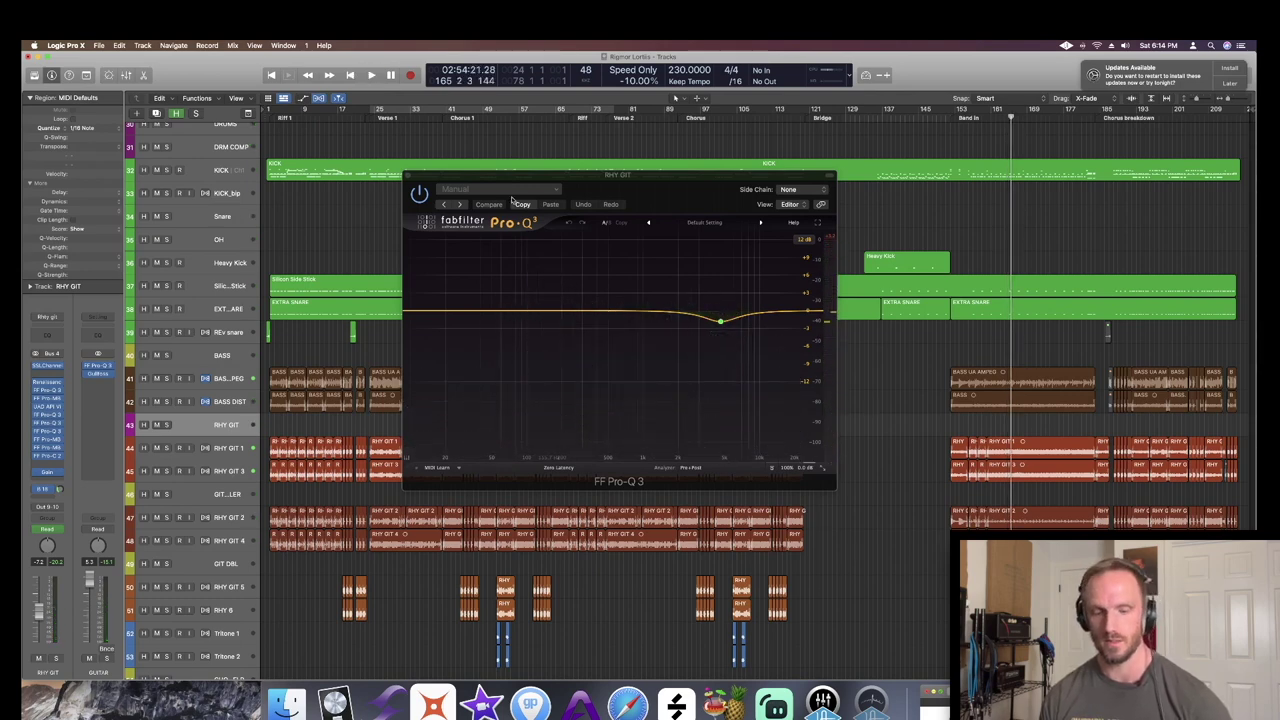
key(x)
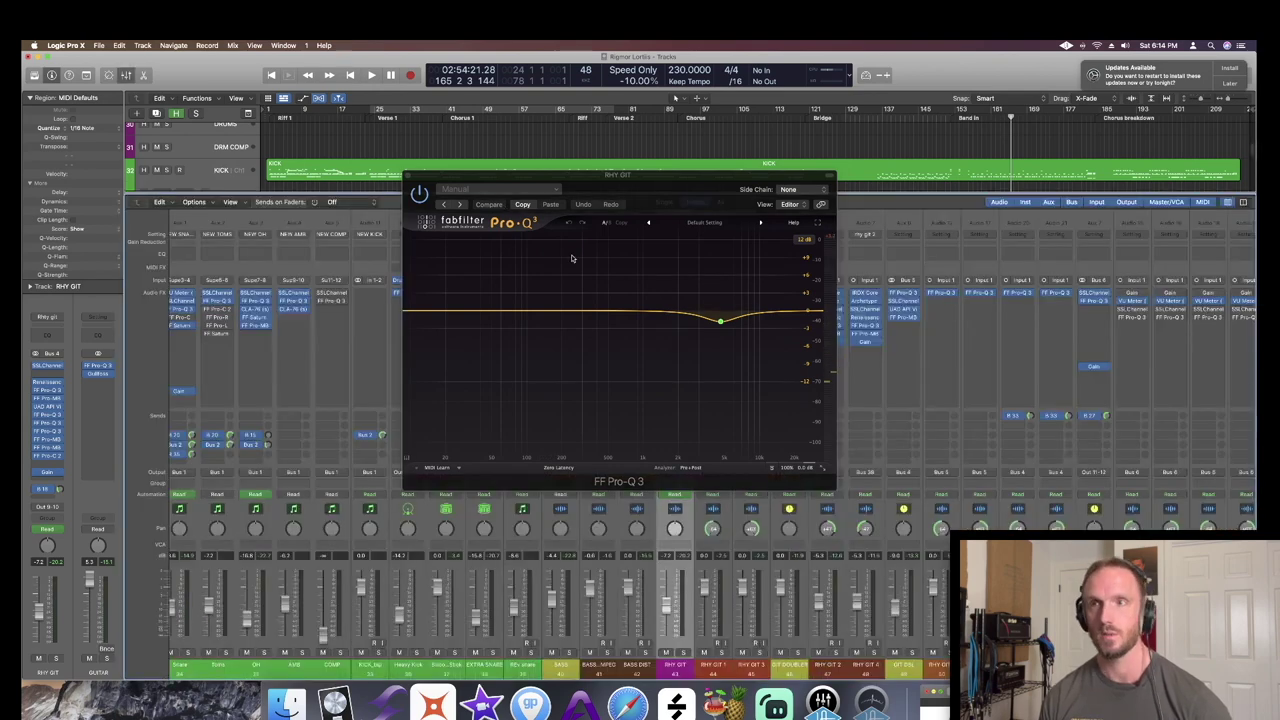
click(409, 176)
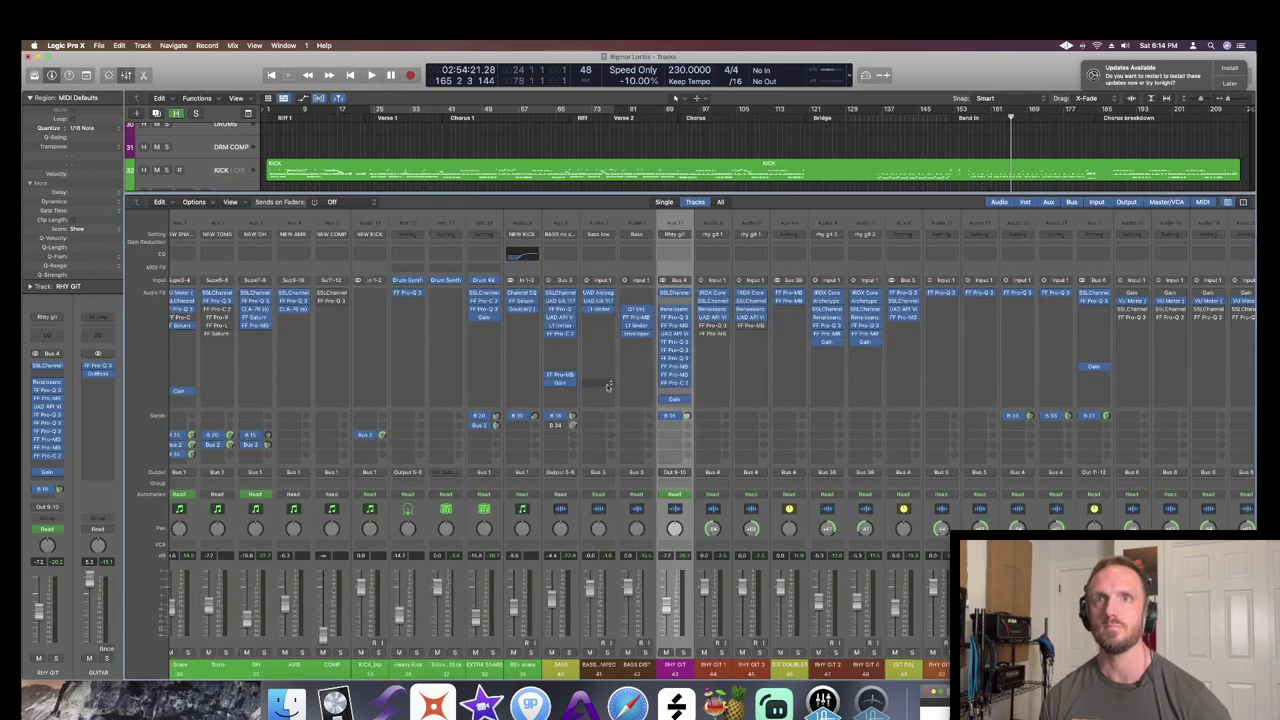
click(673, 359)
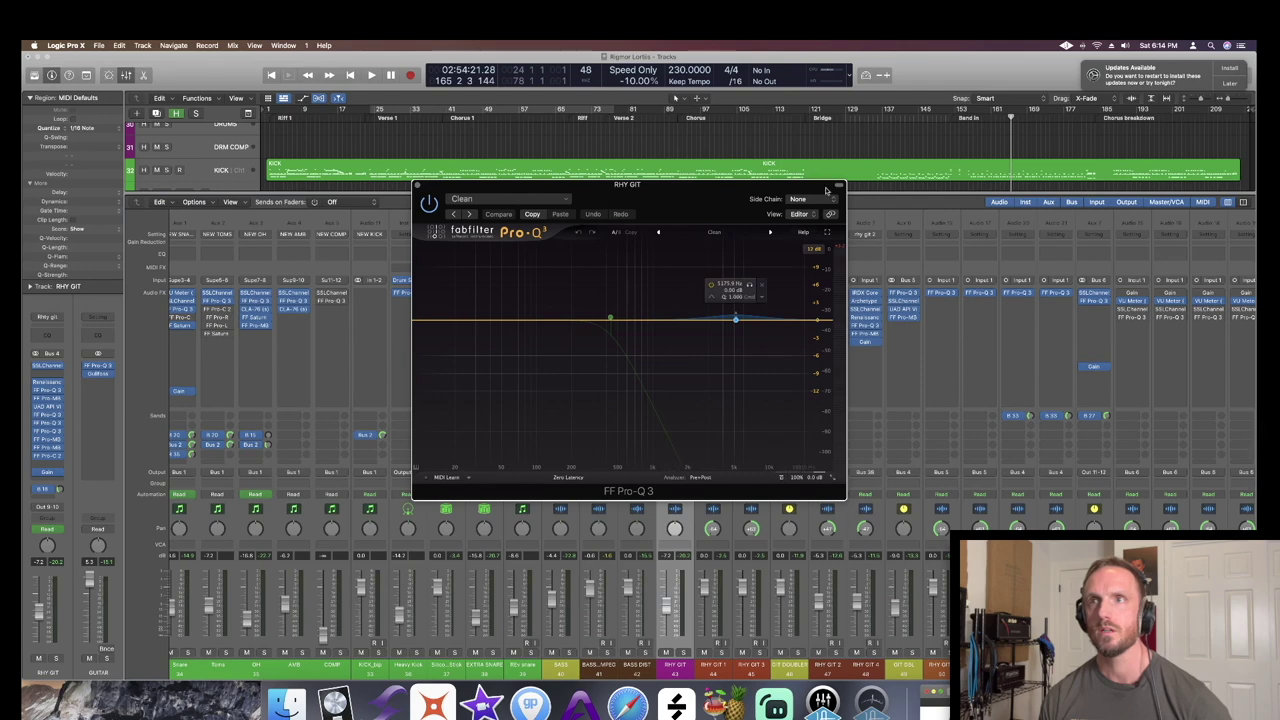
click(418, 186)
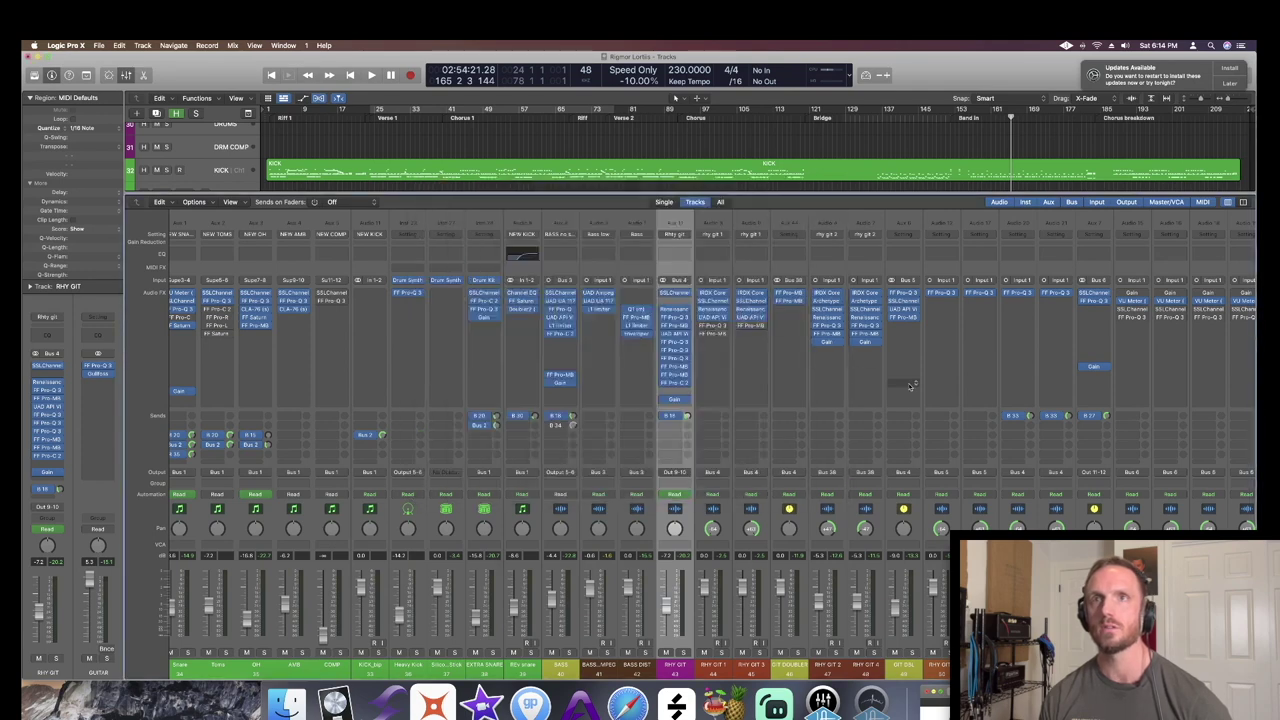
- Position the playhead at bar 183 just before the Chorus breakdown, solo RHY GIT and start playback
key(x)
key(comma)
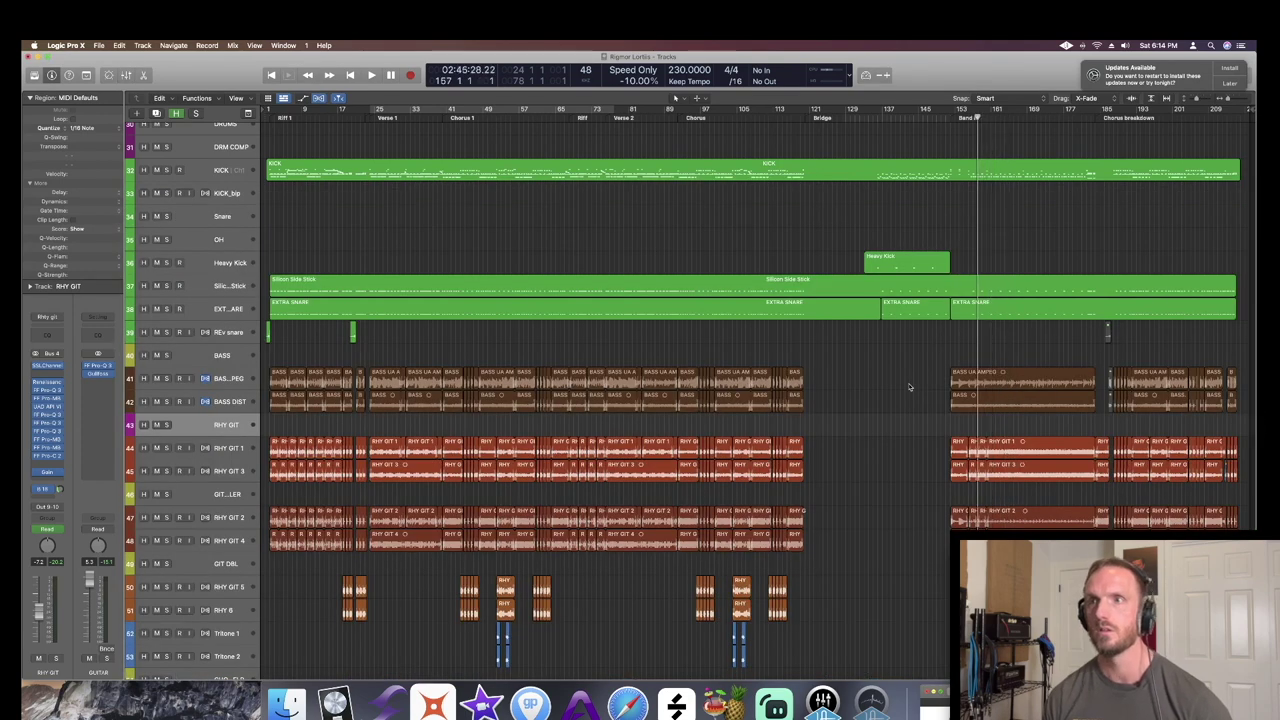
click(1097, 117)
key(comma)
key(comma)
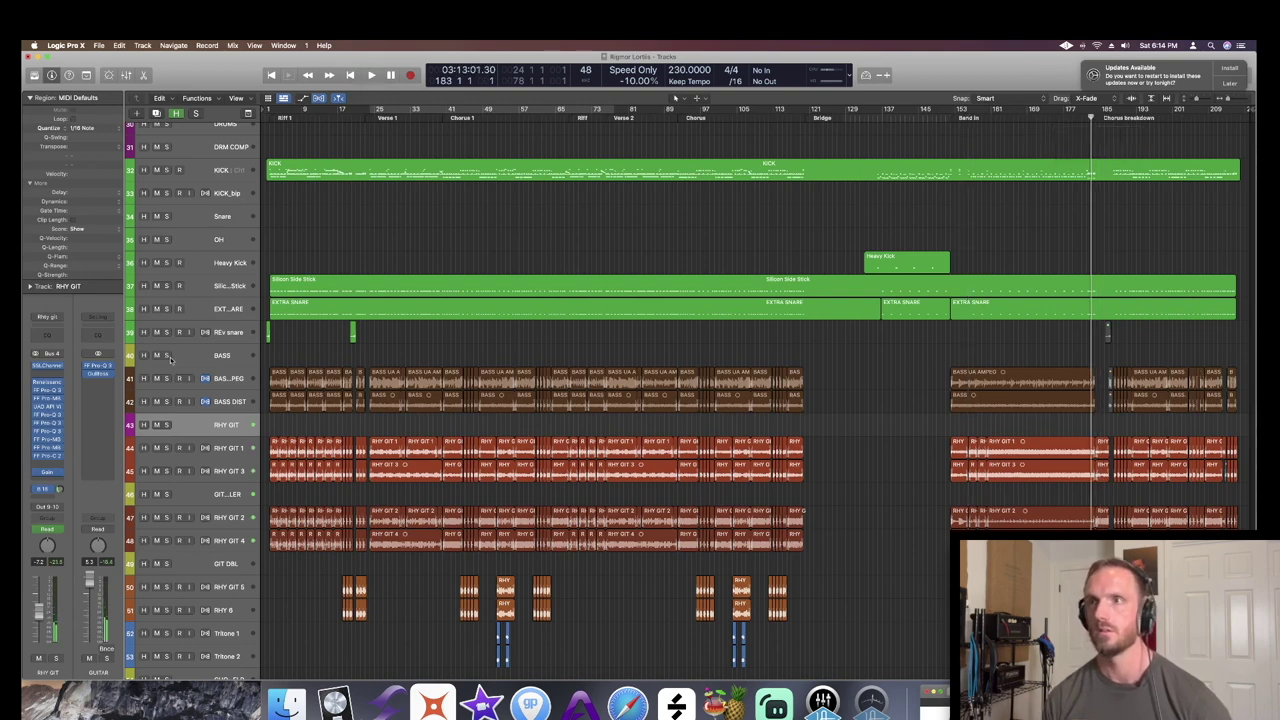
click(168, 425)
key(space)
- Open the Pro-Q 3 with the Clean preset on RHY GIT, examine its automated high-cut sweep during playback, and close it
key(x)
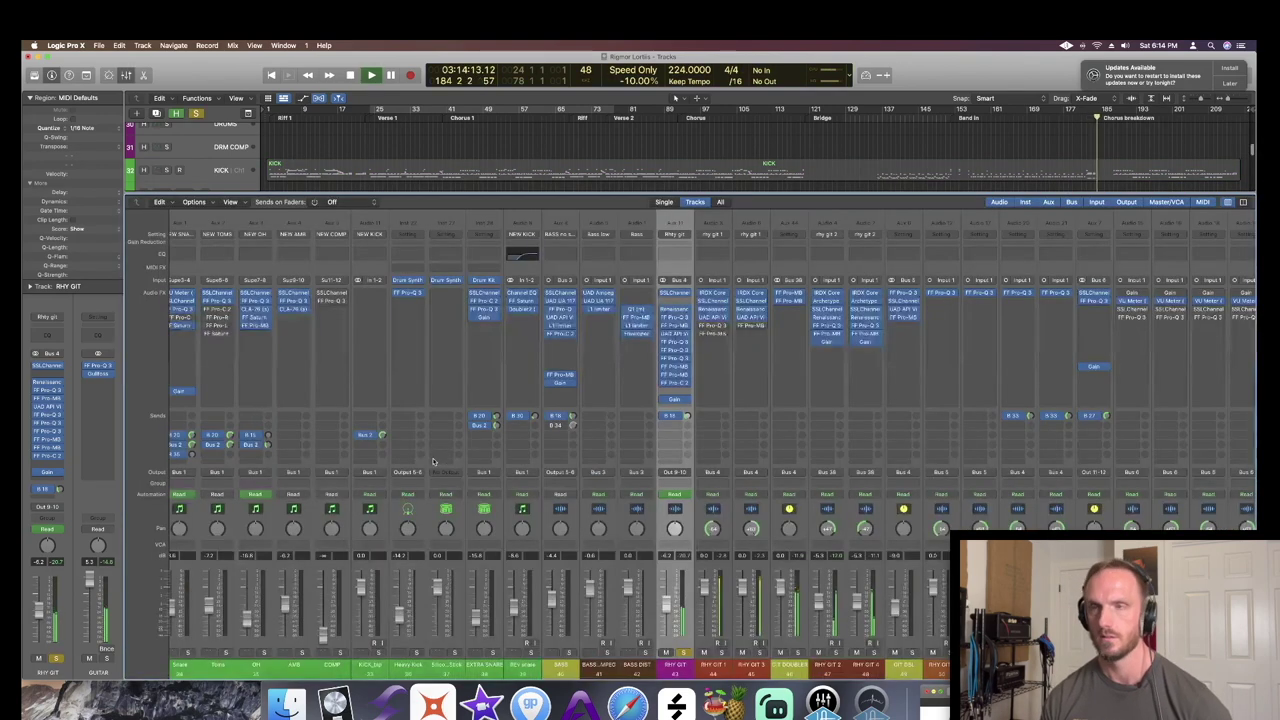
click(675, 350)
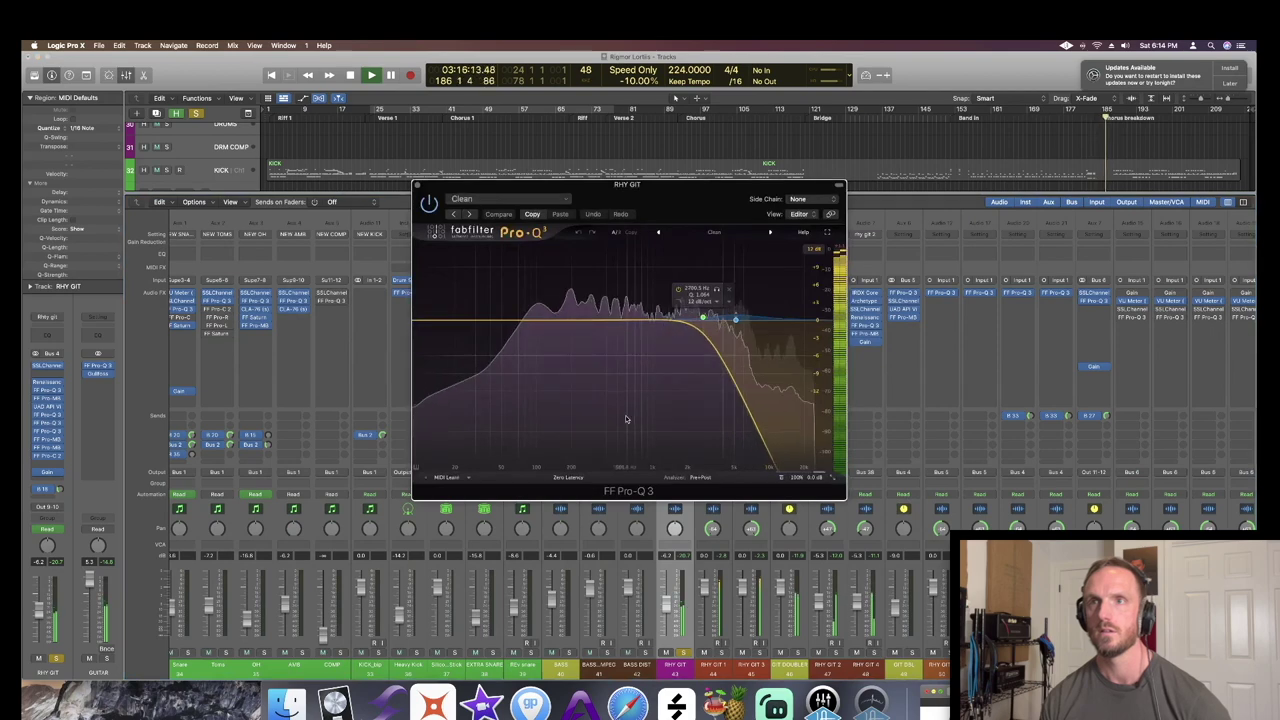
key(space)
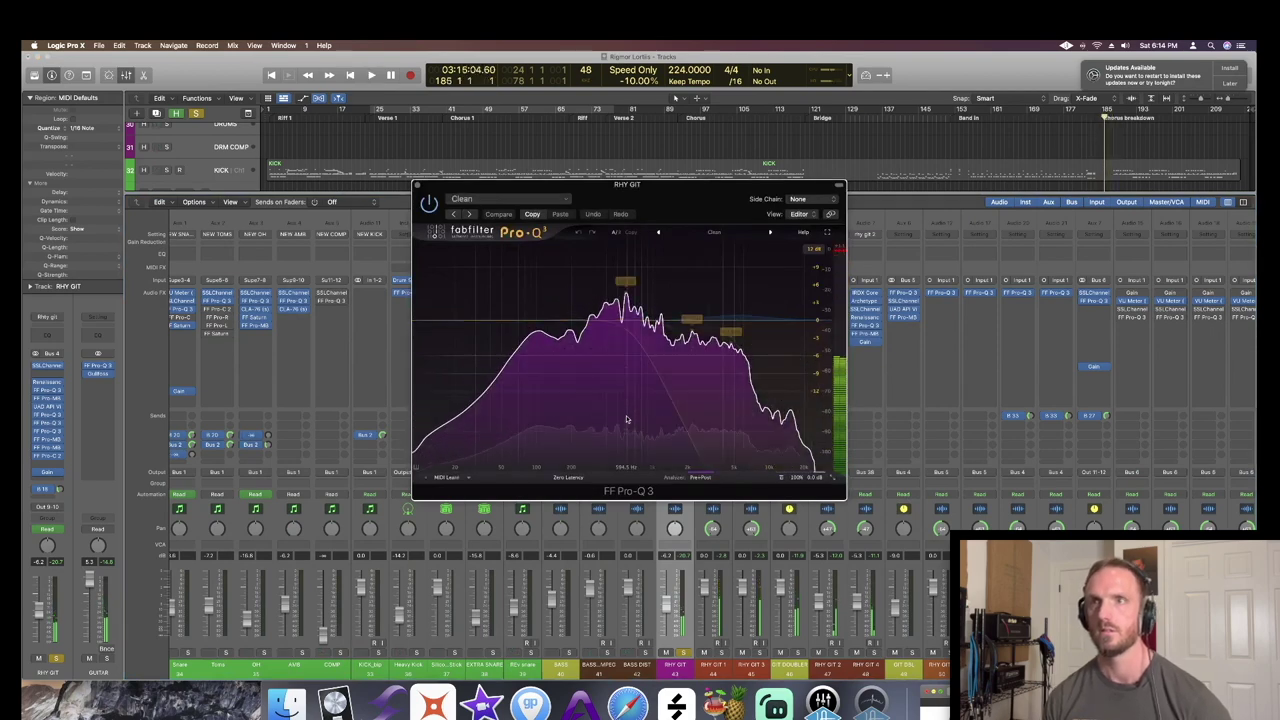
key(space)
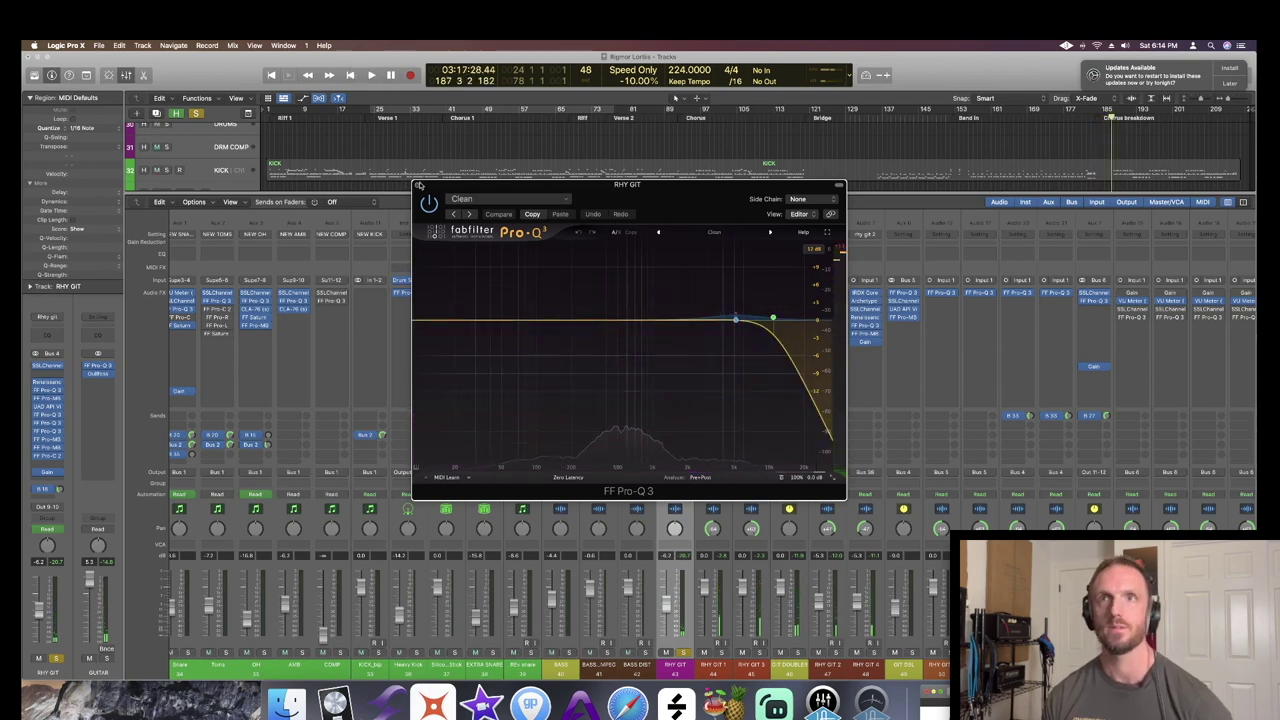
key(super+w)
- Unsolo RHY GIT in the track list and play the Chorus breakdown with the full mix, viewing the guitar tracks further down
key(x)
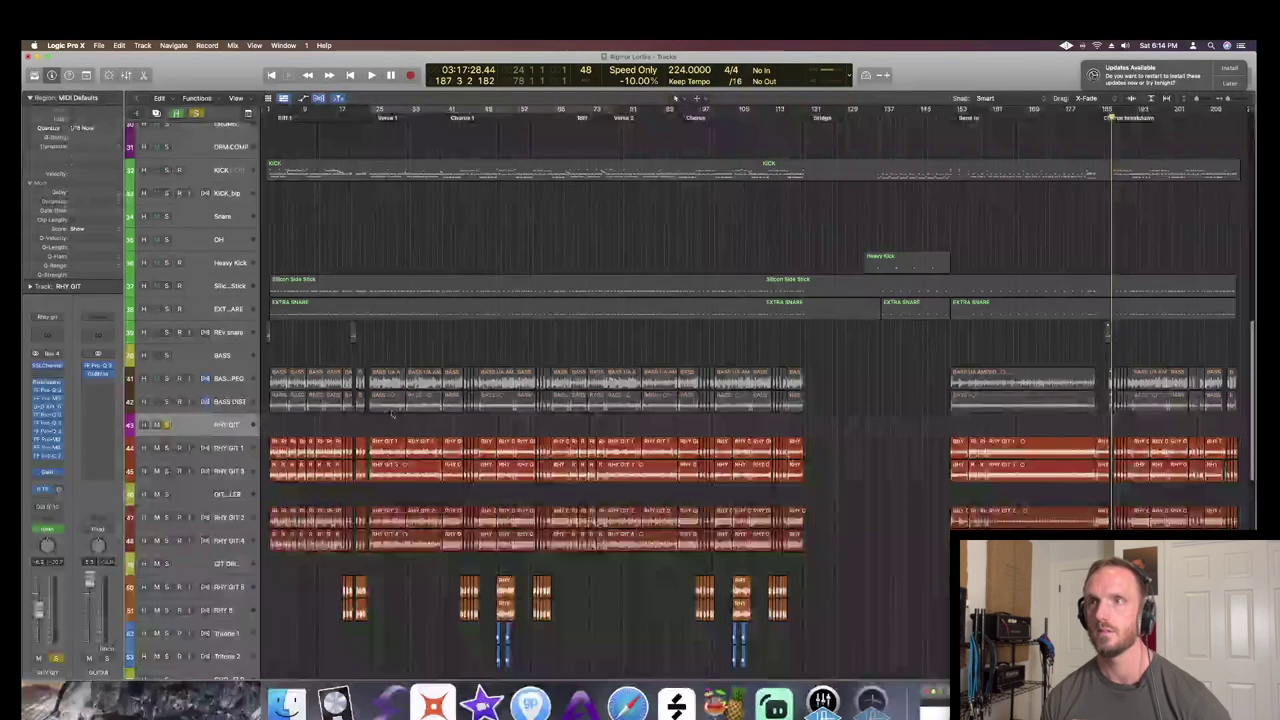
click(166, 424)
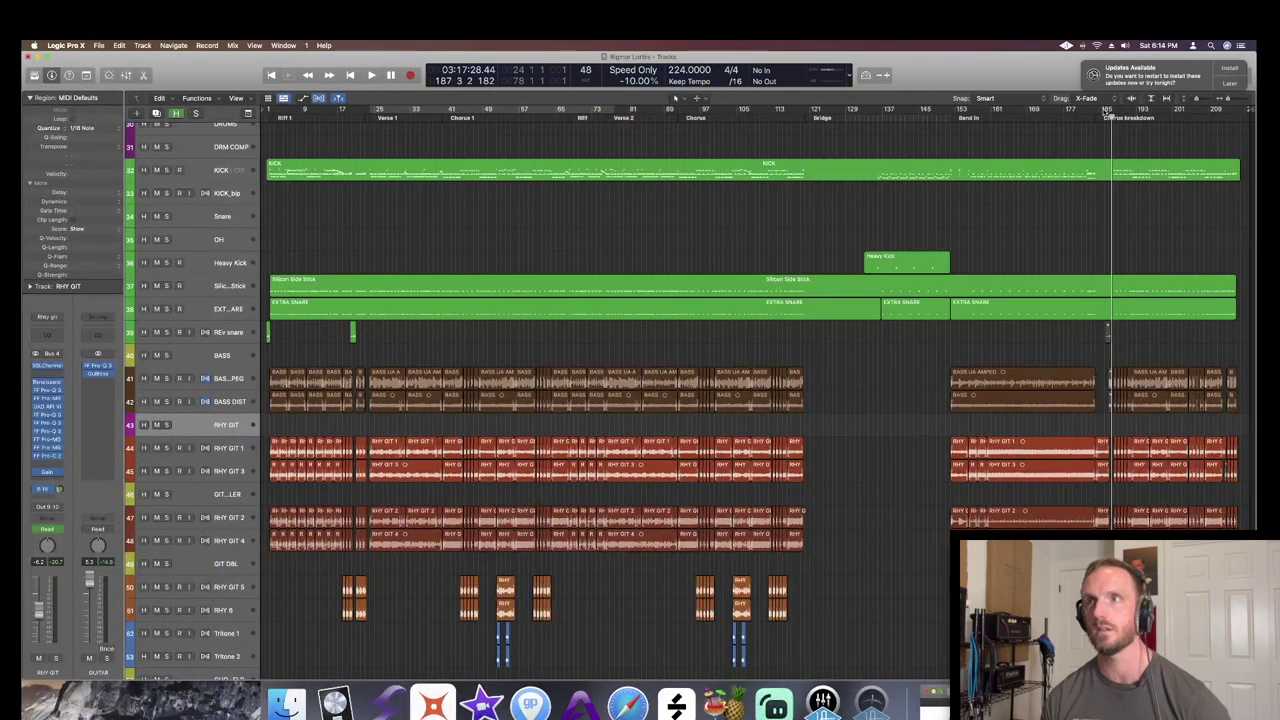
key(space)
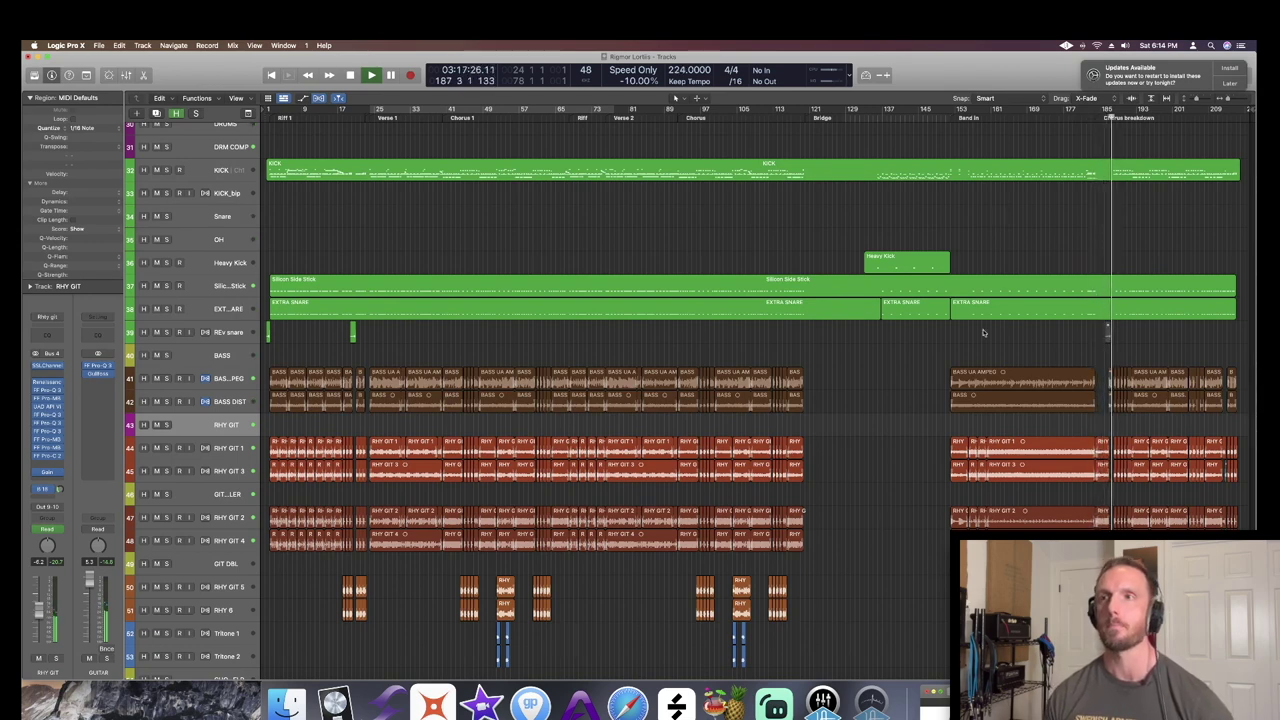
scroll(819, 384, down, 5)
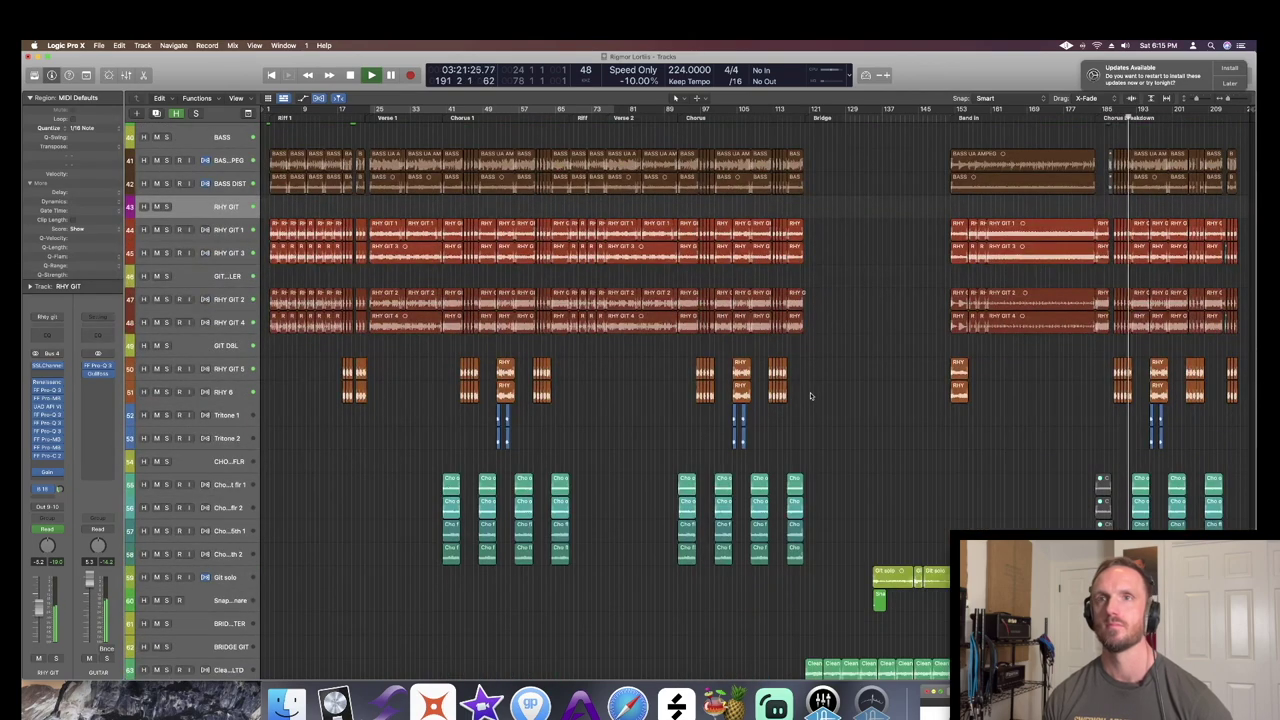
- Solo the CHO GIT FLR bus, play Chorus 1 from bar 40, and bring up its channel in the mixer
scroll(810, 396, down, 10)
scroll(718, 374, up, 12)
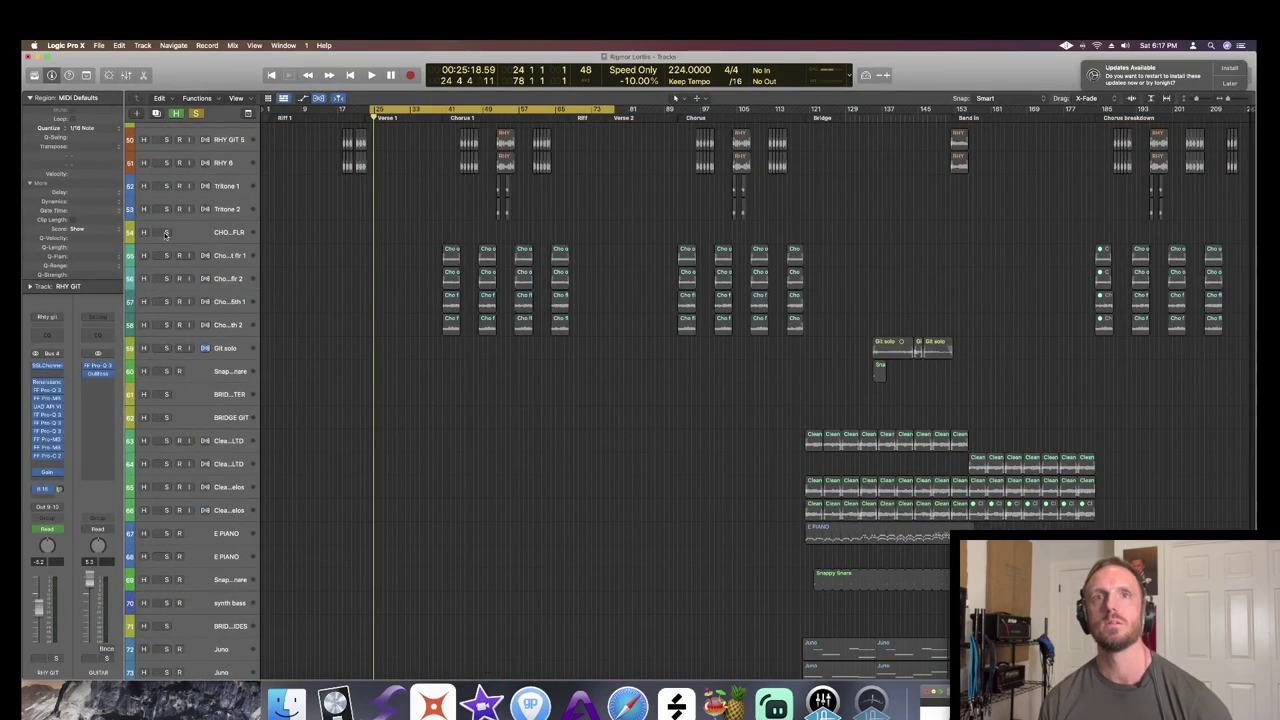
click(166, 234)
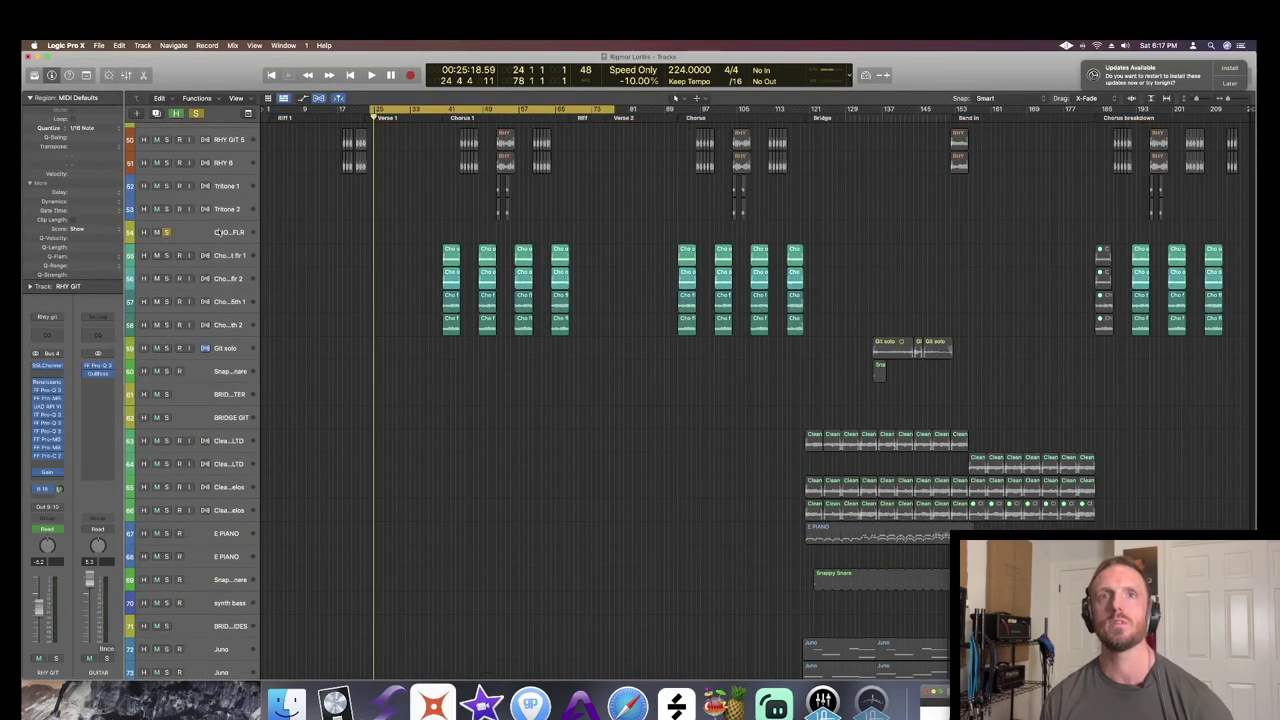
drag(374, 110, 440, 256)
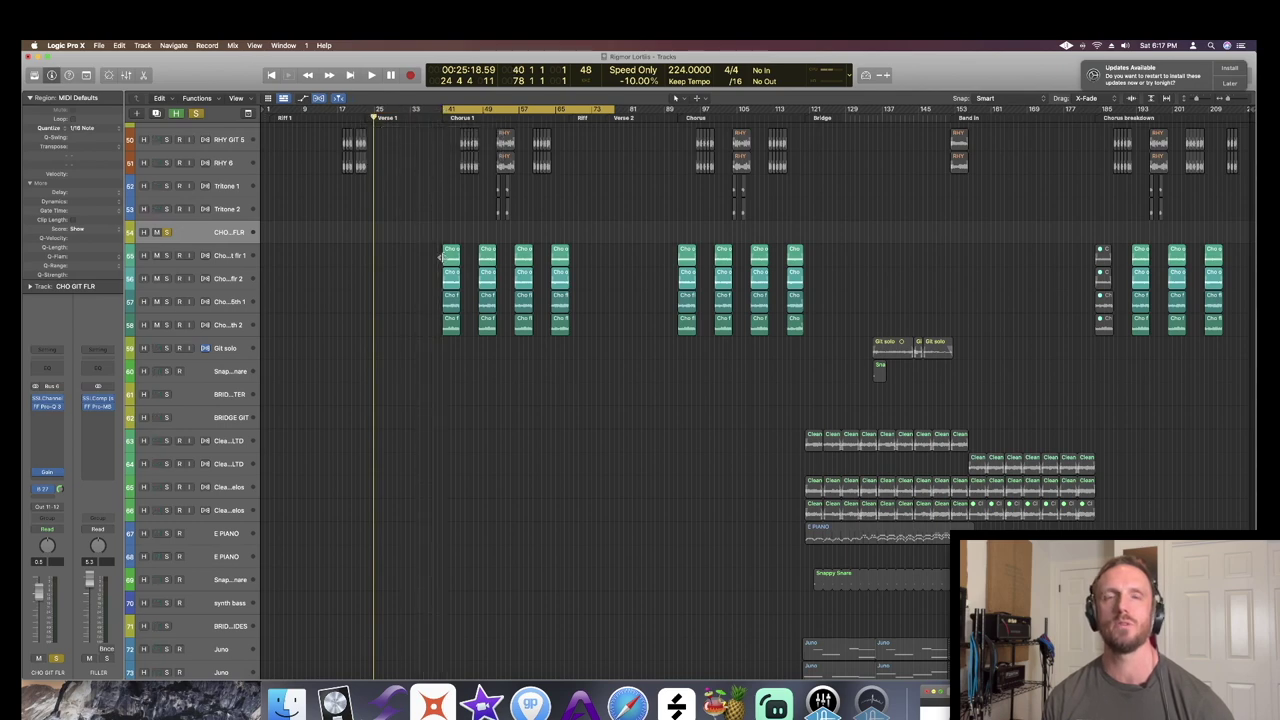
key(space)
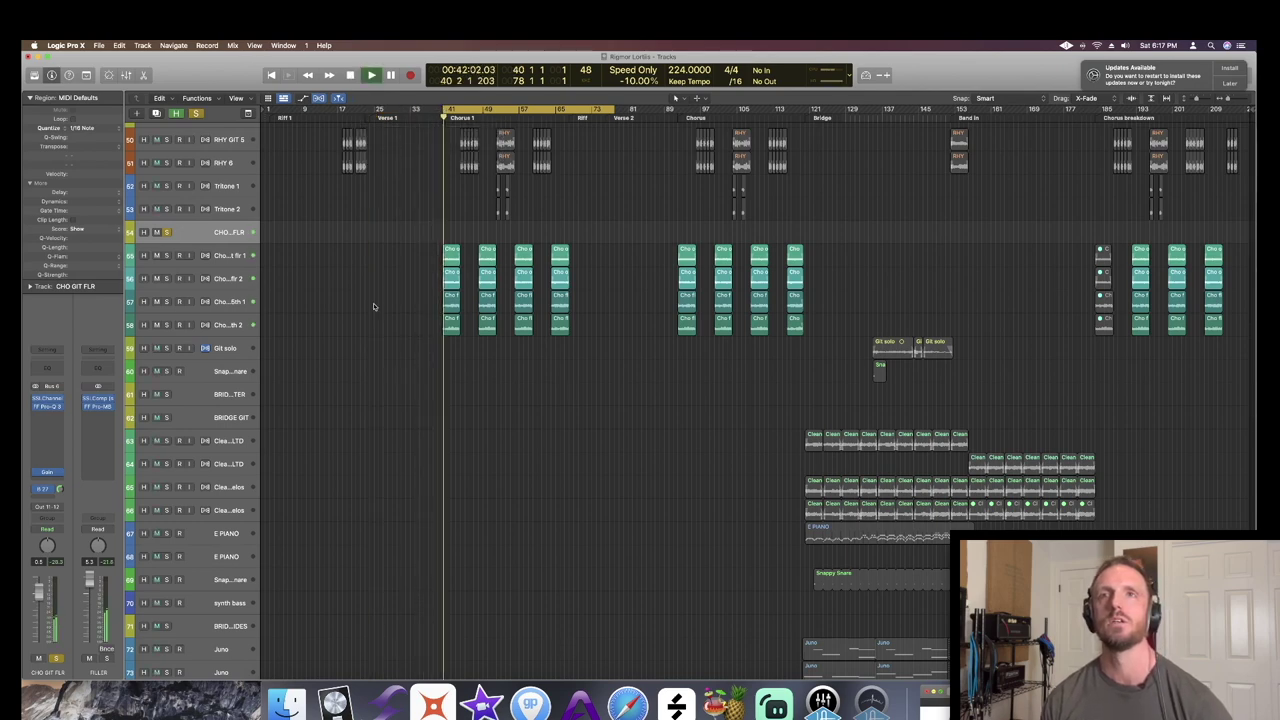
key(x)
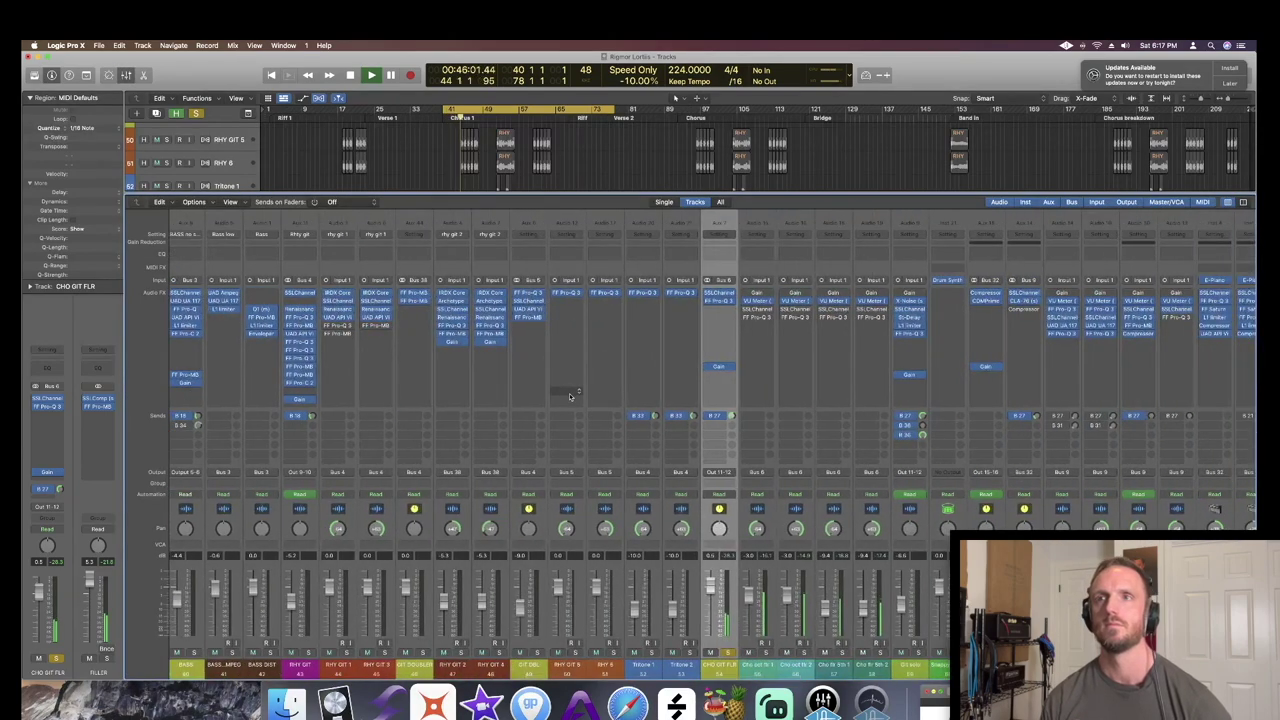
key(space)
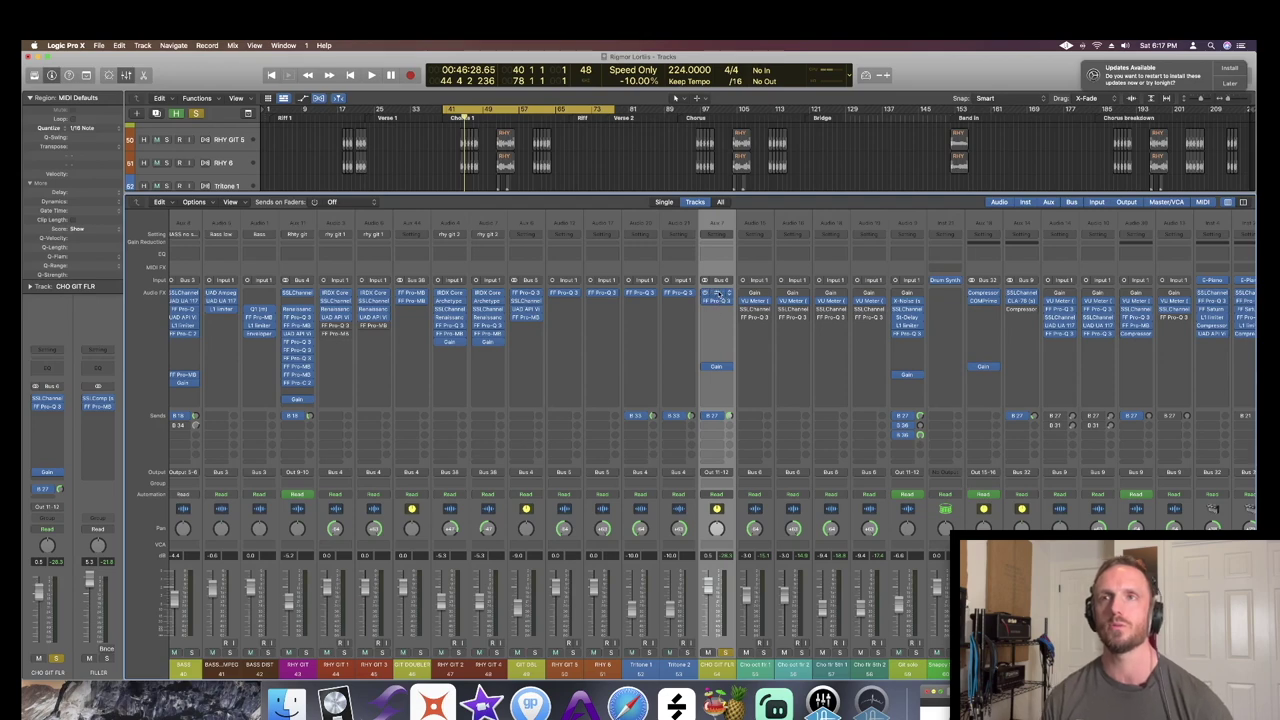
- Audition the individual chorus filler guitar channels with their solos, and return to the CHO GIT FLR bus solo
key(space)
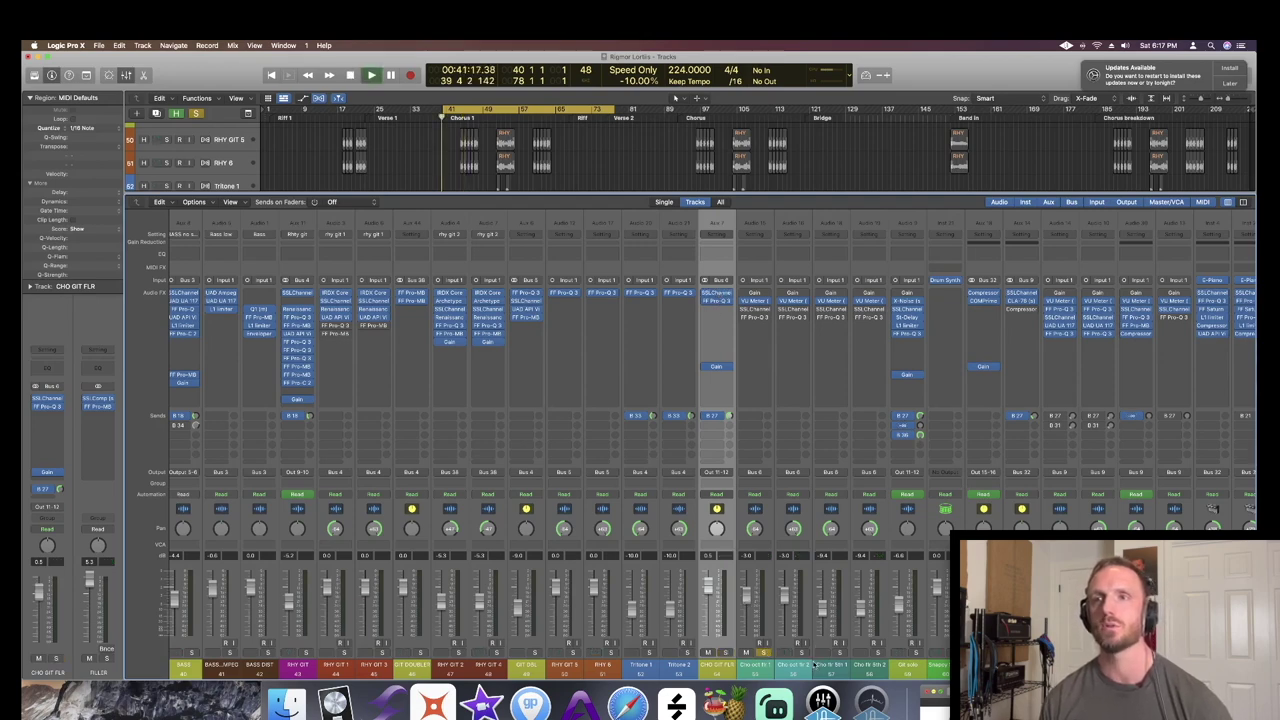
click(839, 652)
key(space)
key(space)
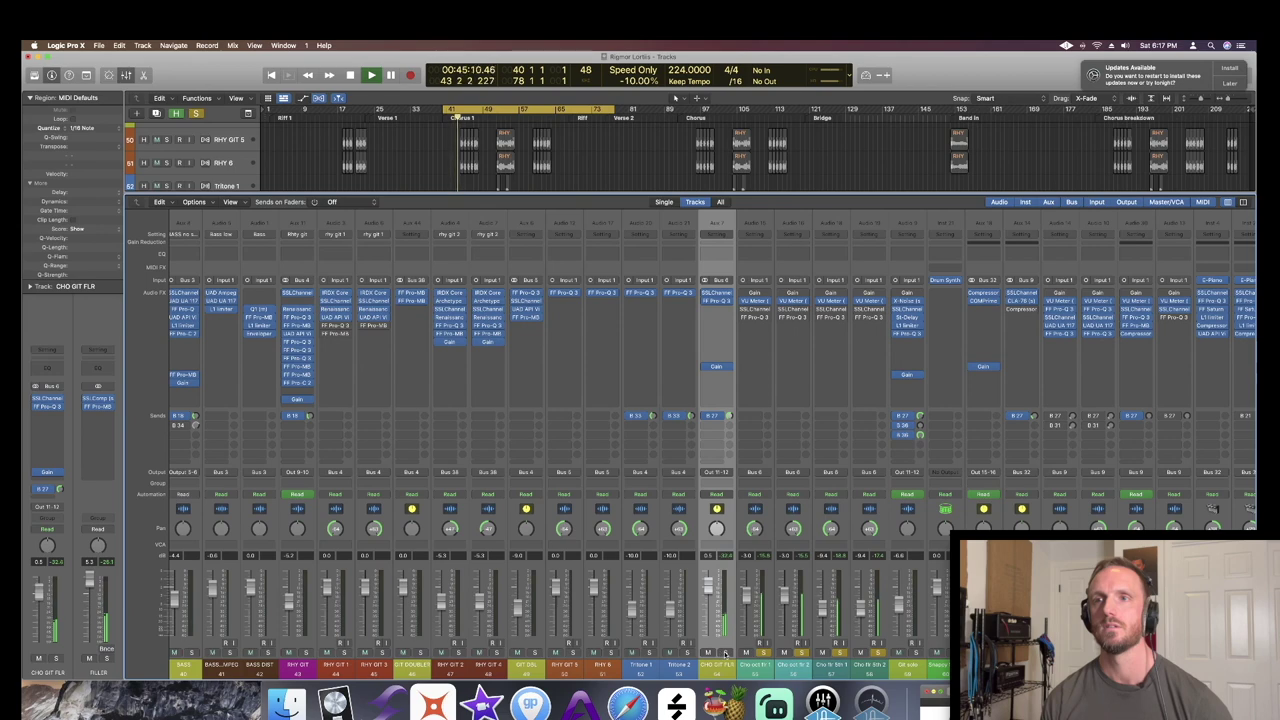
key(space)
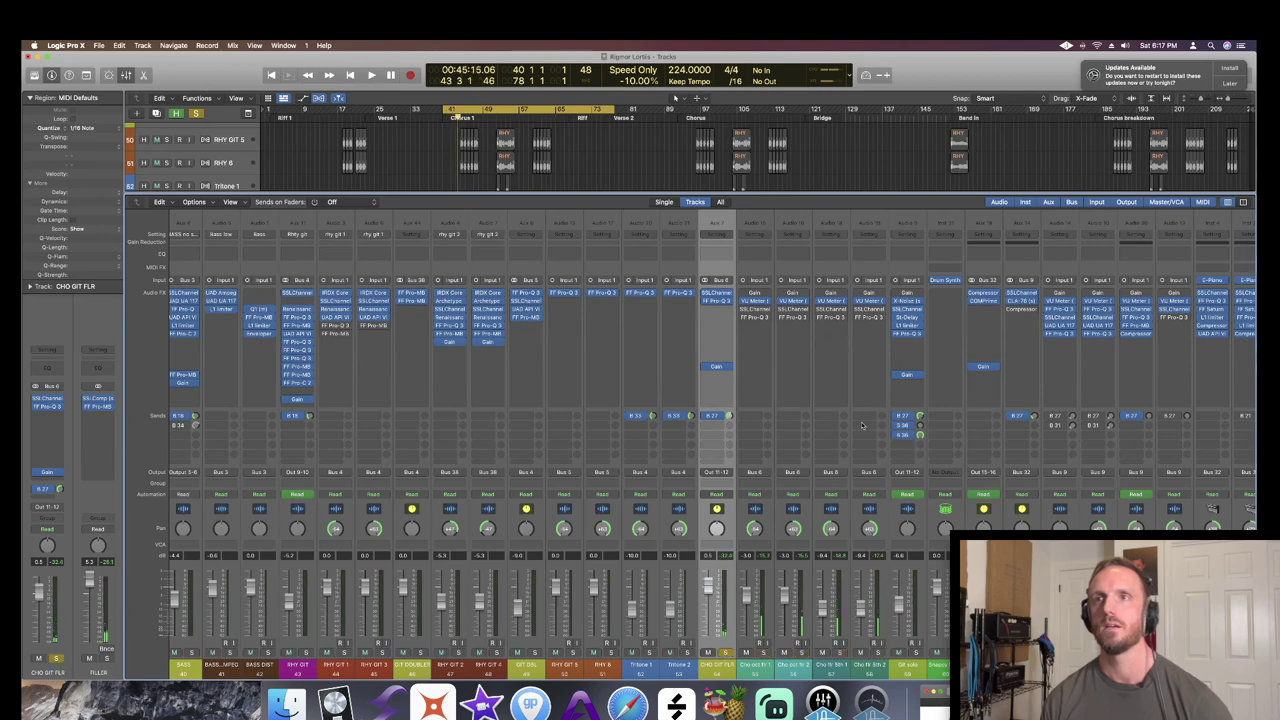
- Review the SSLChannel and Pro-Q 3 on CHO GIT FLR, audition the EQ's narrow upper-mid dip during playback, and close the plug-in
click(718, 296)
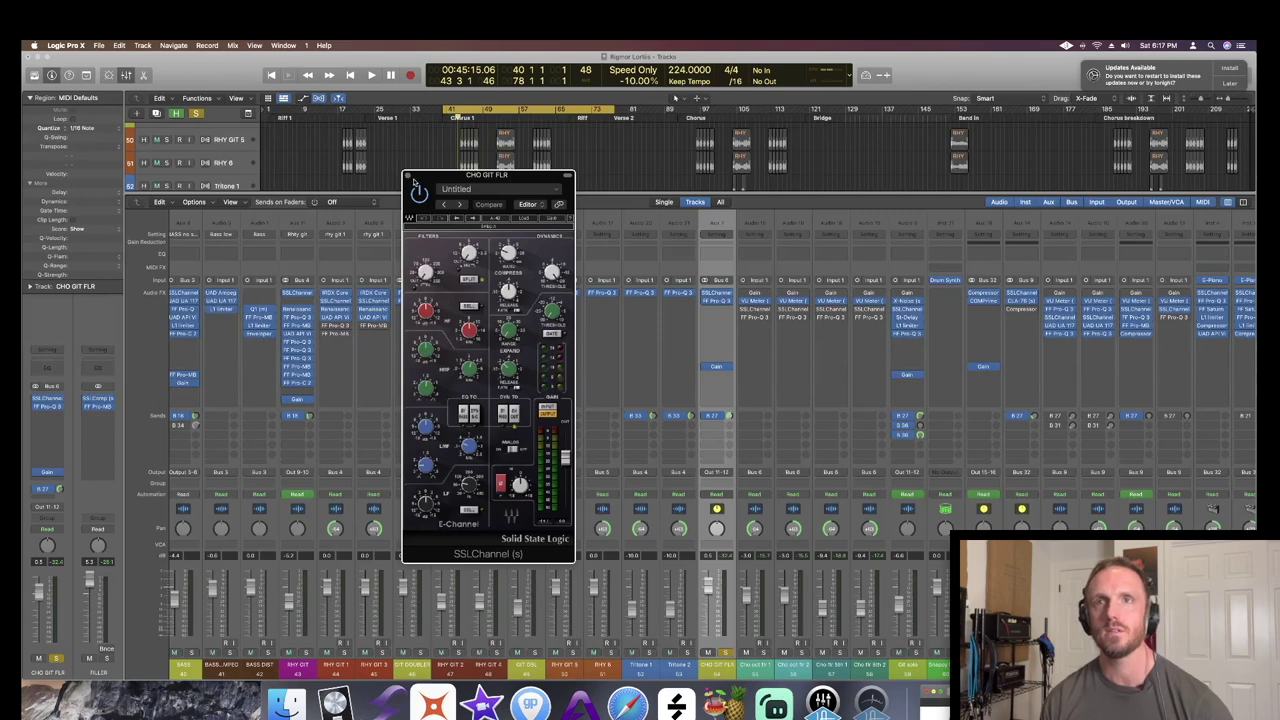
click(408, 176)
click(716, 302)
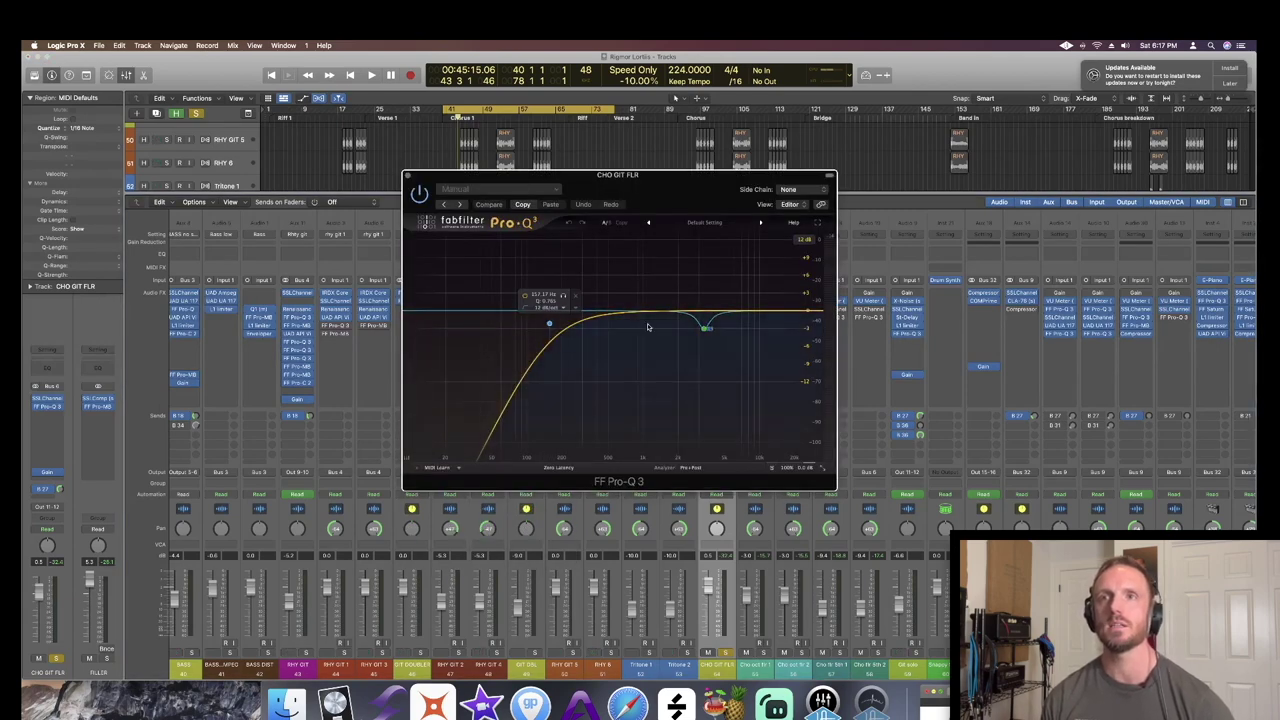
click(704, 326)
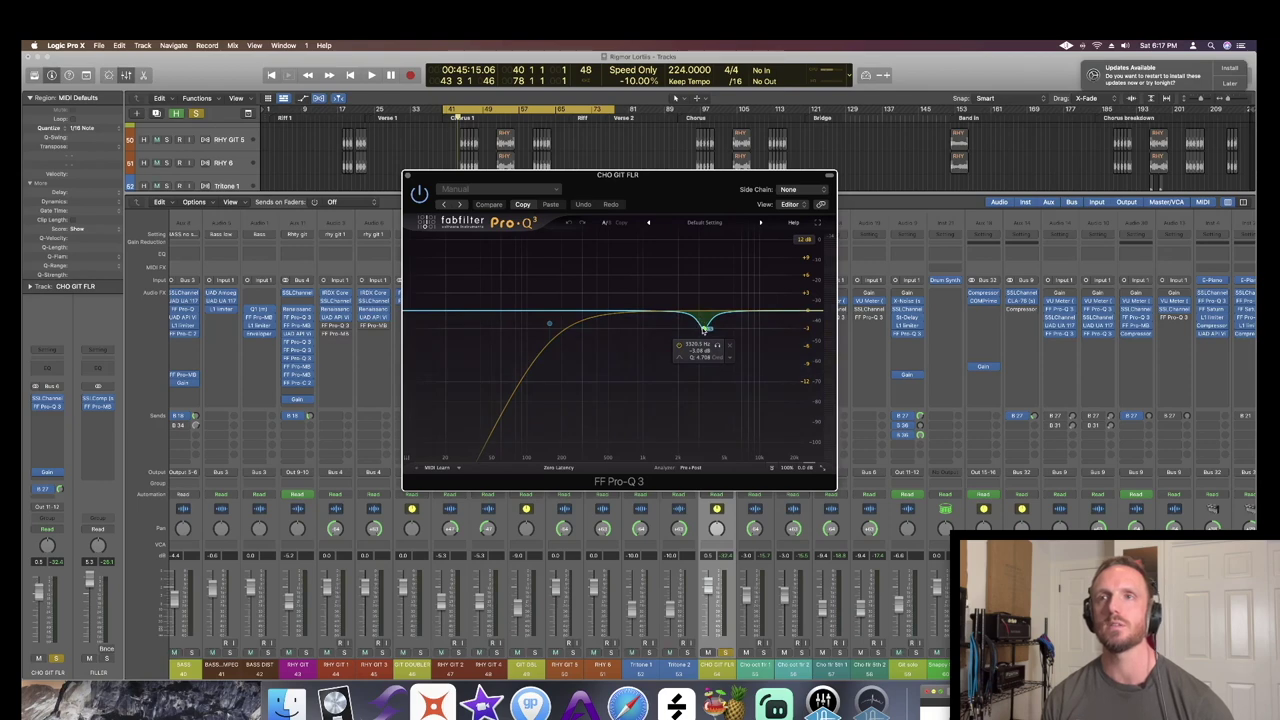
key(space)
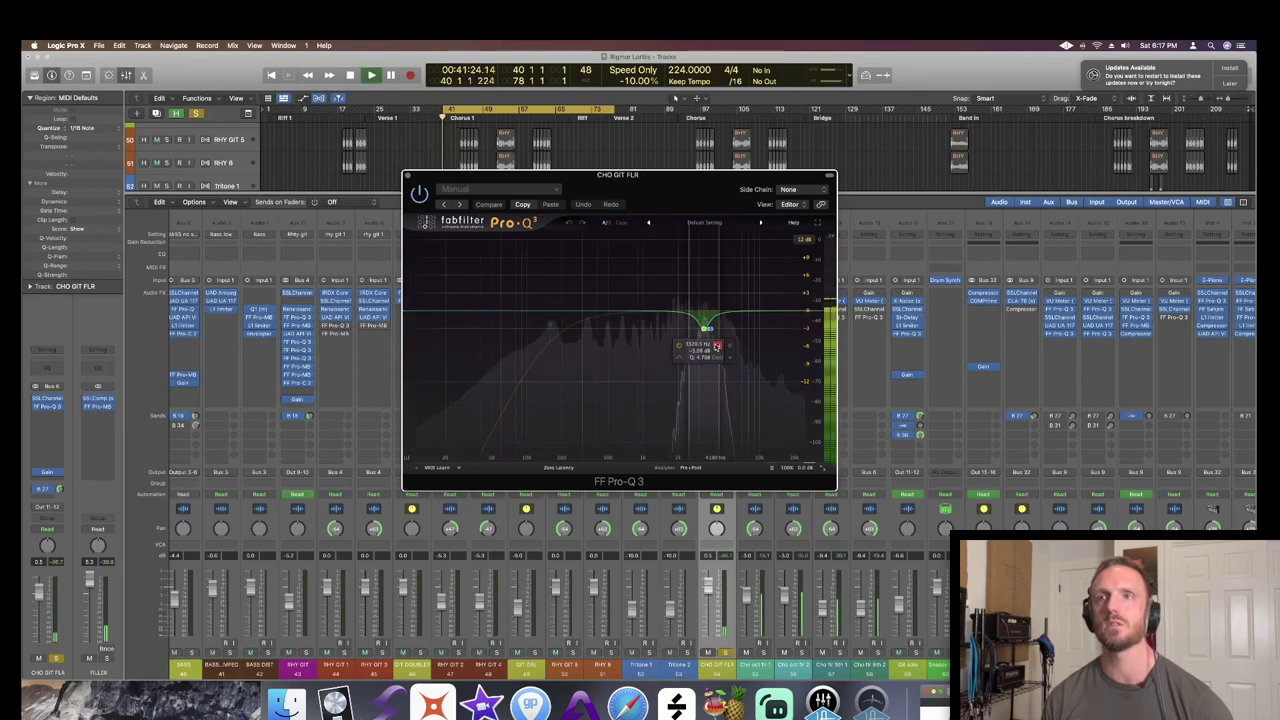
click(716, 346)
key(super+w)
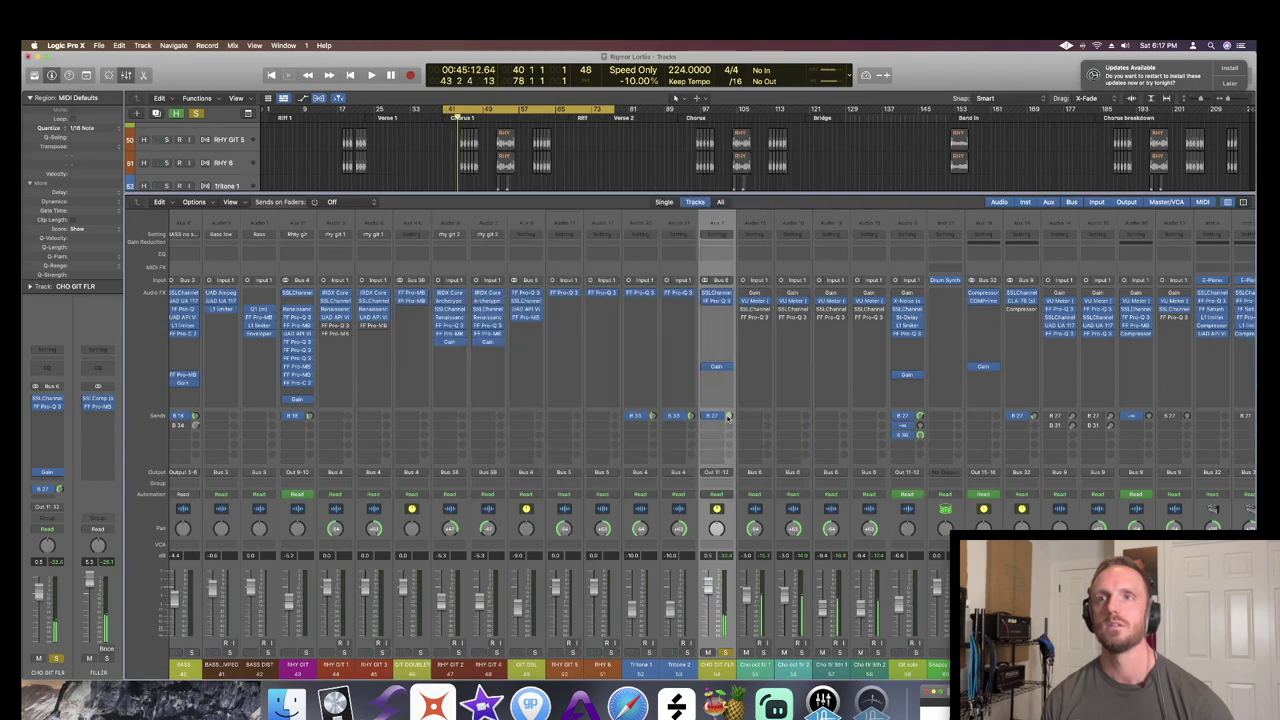
- Locate the AMB aux fed by CHO GIT FLR's bus 27 send and briefly play the chorus to check its signal
scroll(712, 663, right, 15)
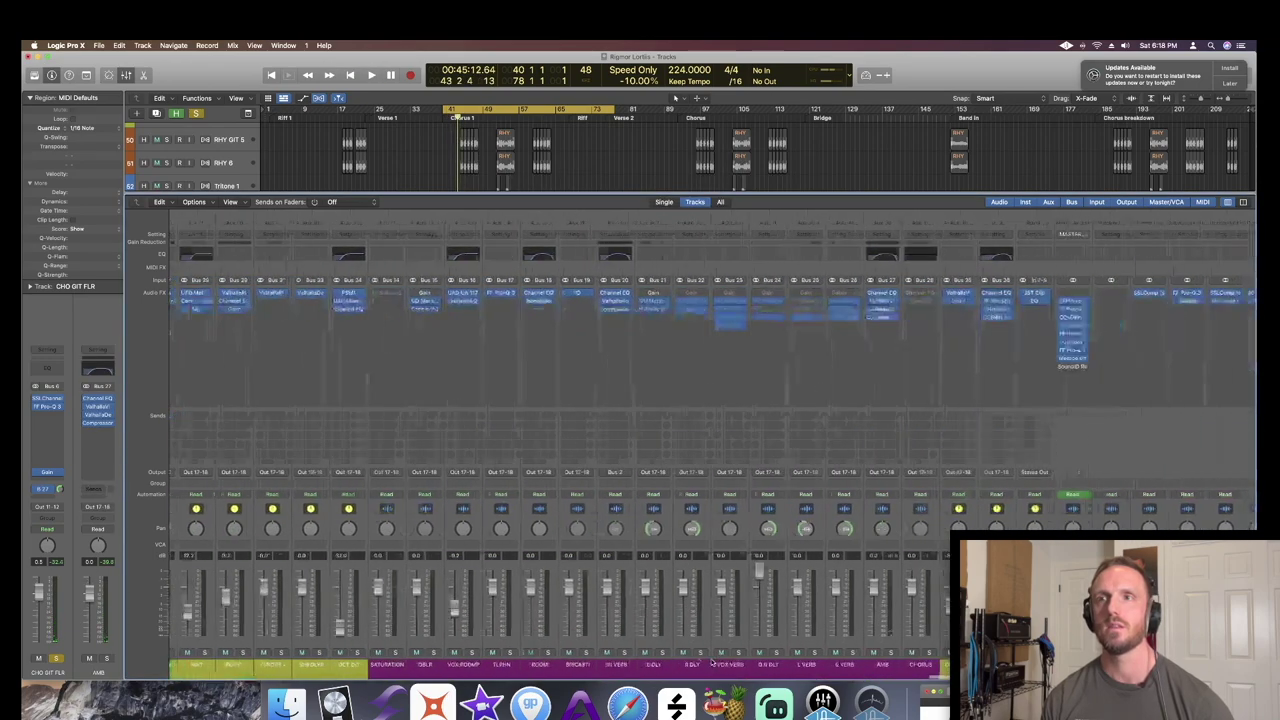
scroll(712, 663, left, 5)
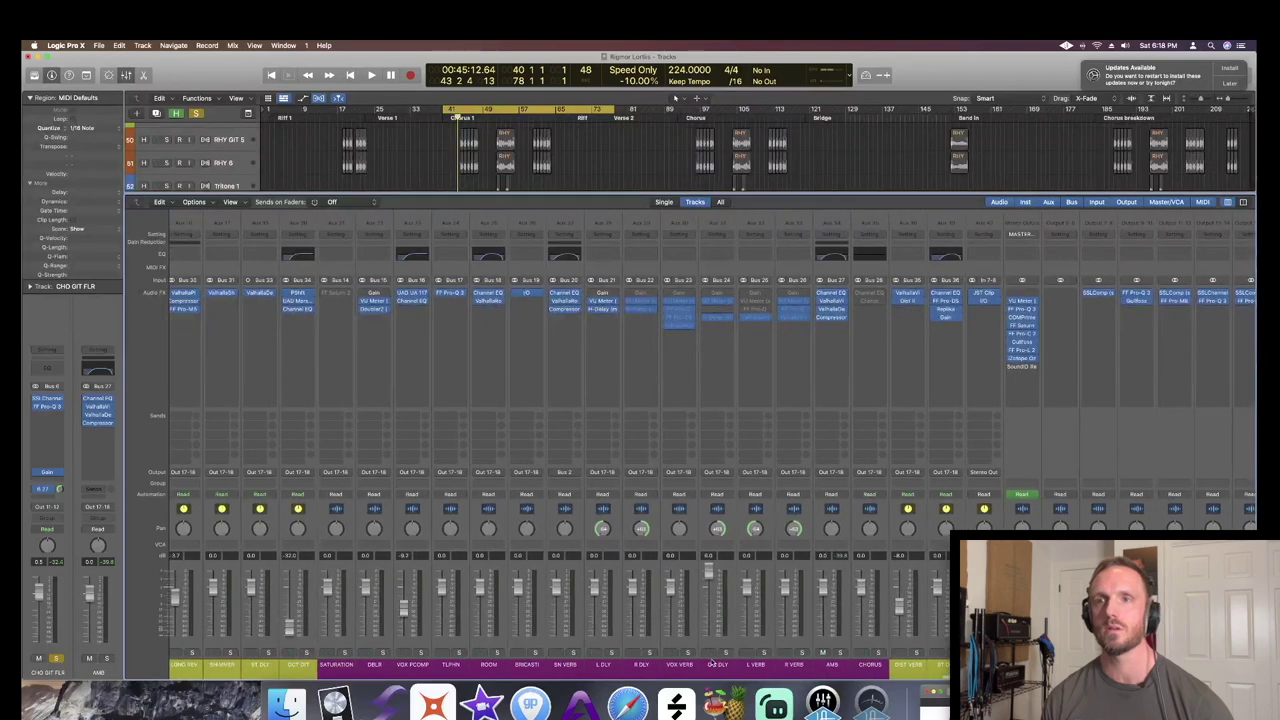
key(space)
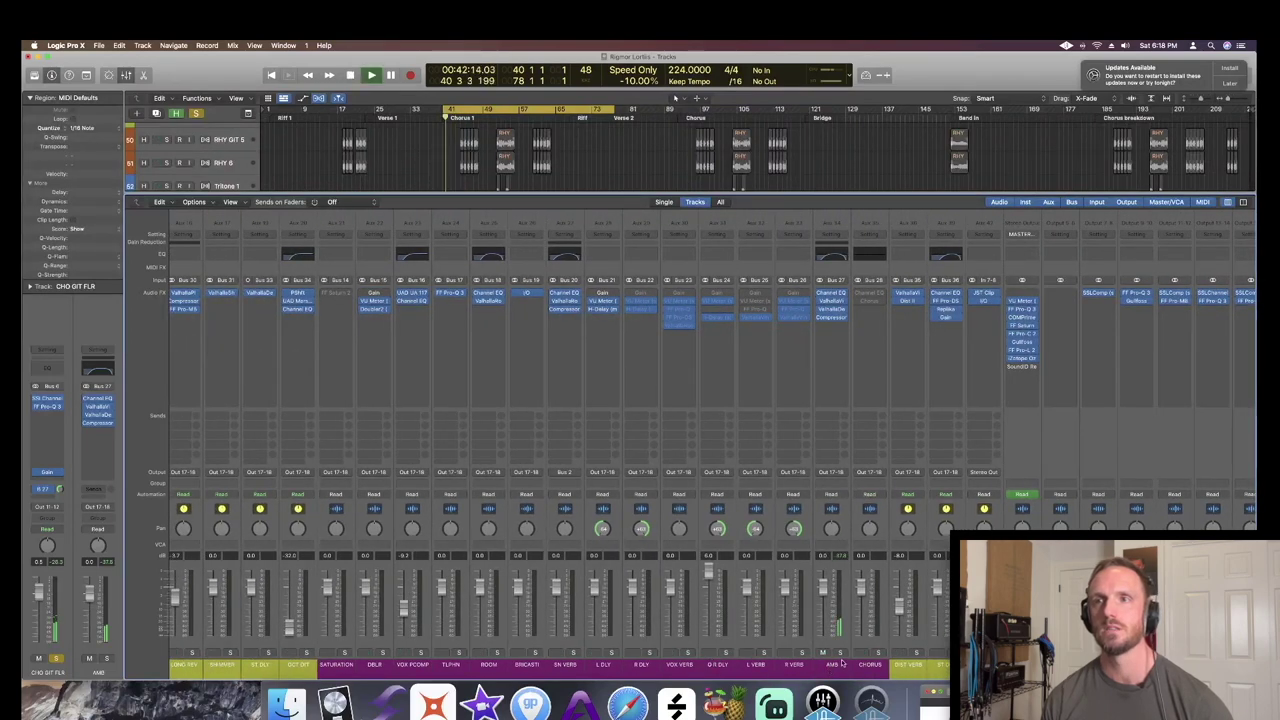
key(space)
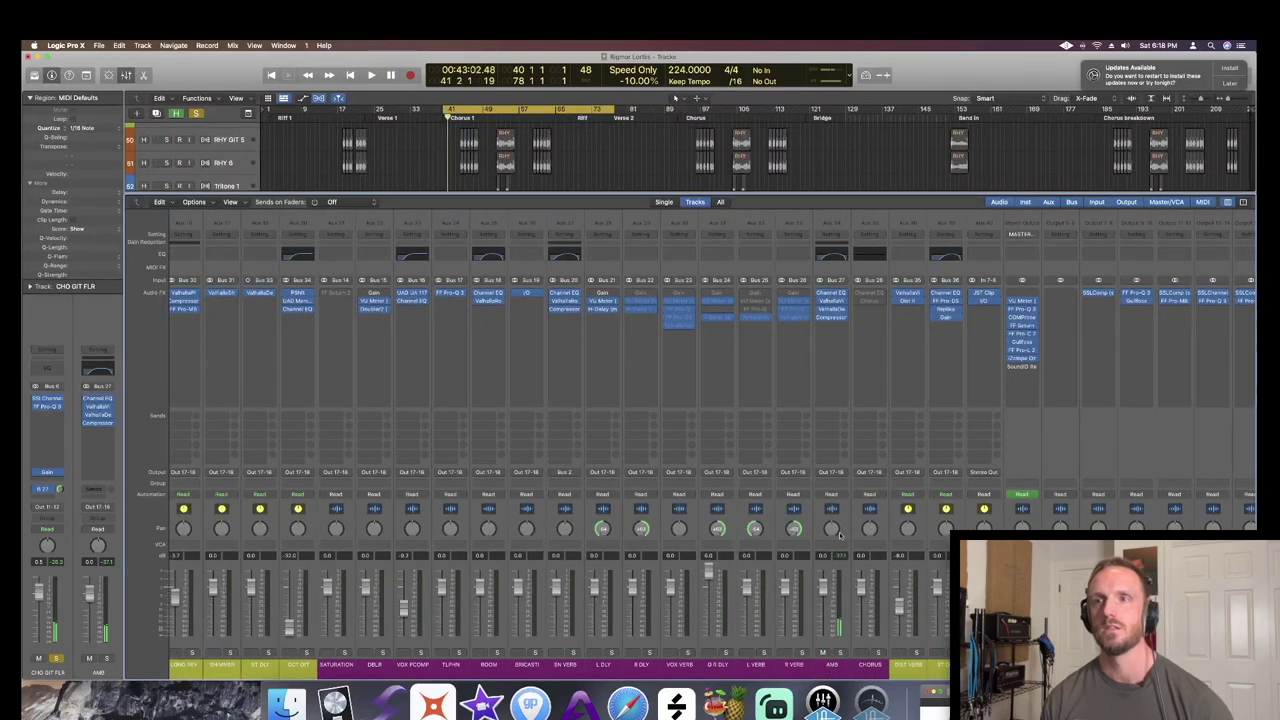
- Examine the Channel EQ, ValhallaVintageVerb and ValhallaDelay settings on the AMB aux, closing each plug-in
click(834, 296)
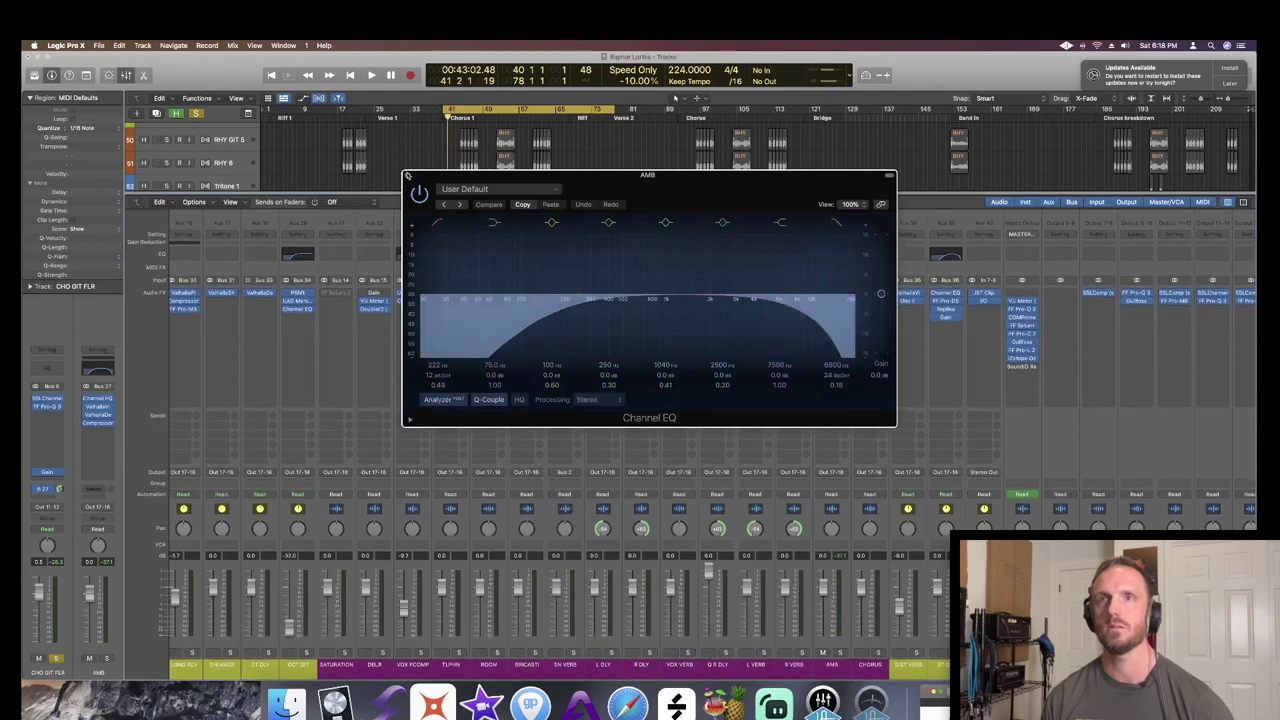
click(408, 177)
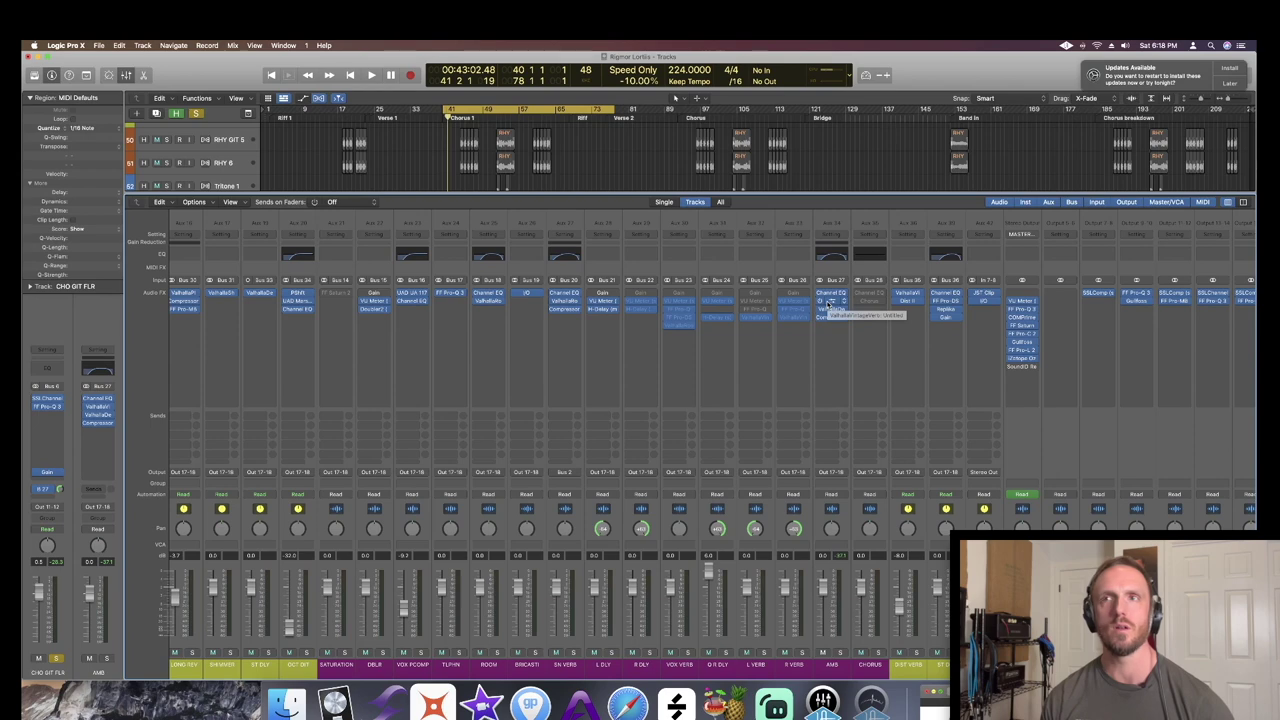
click(830, 305)
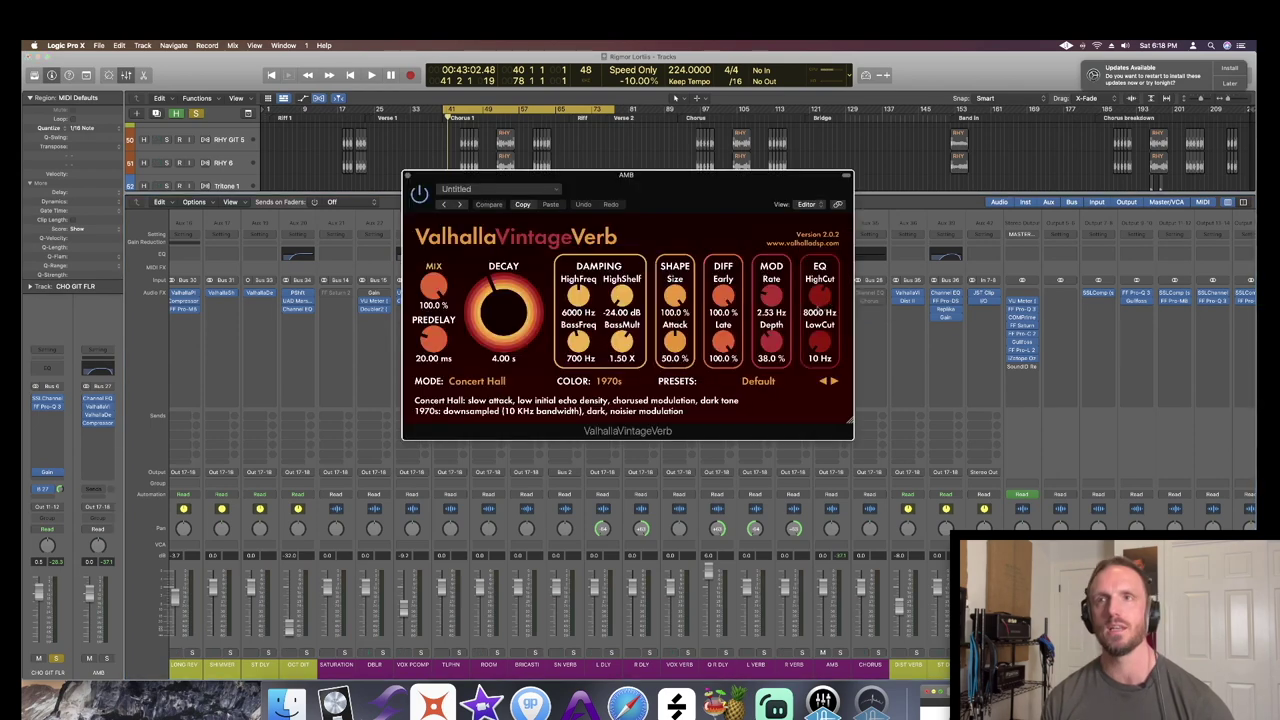
click(409, 181)
click(830, 309)
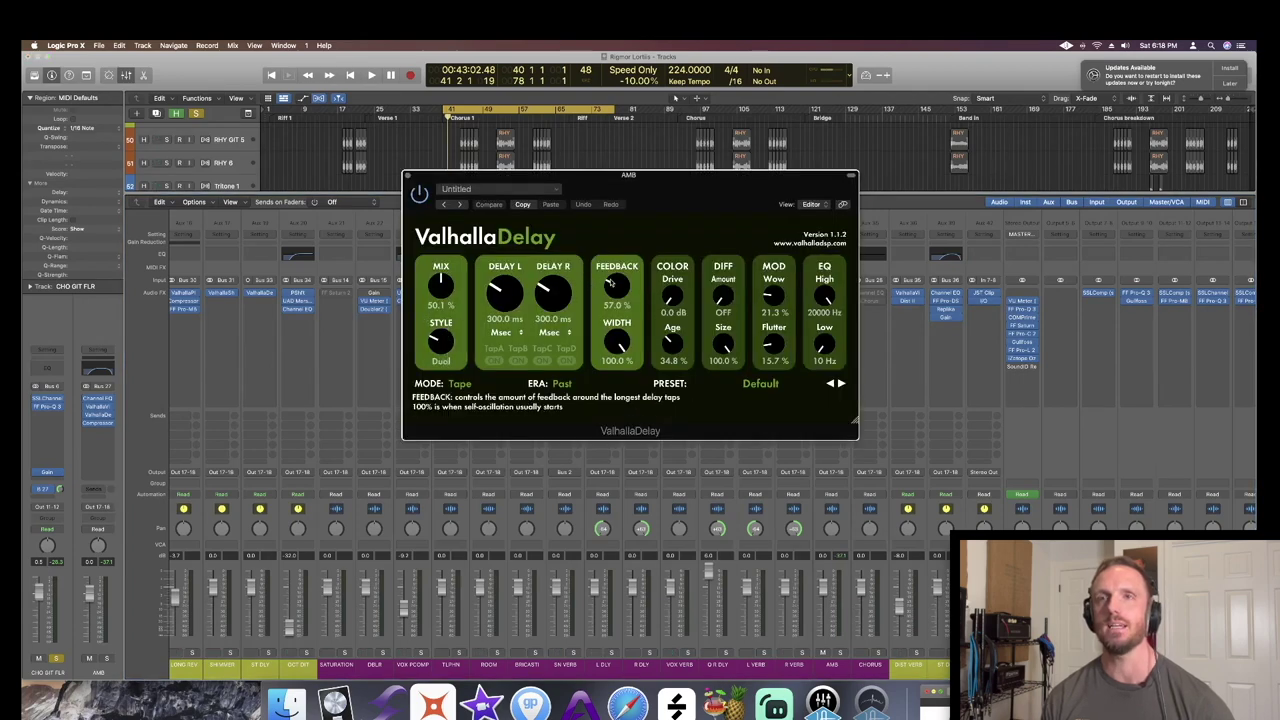
click(407, 177)
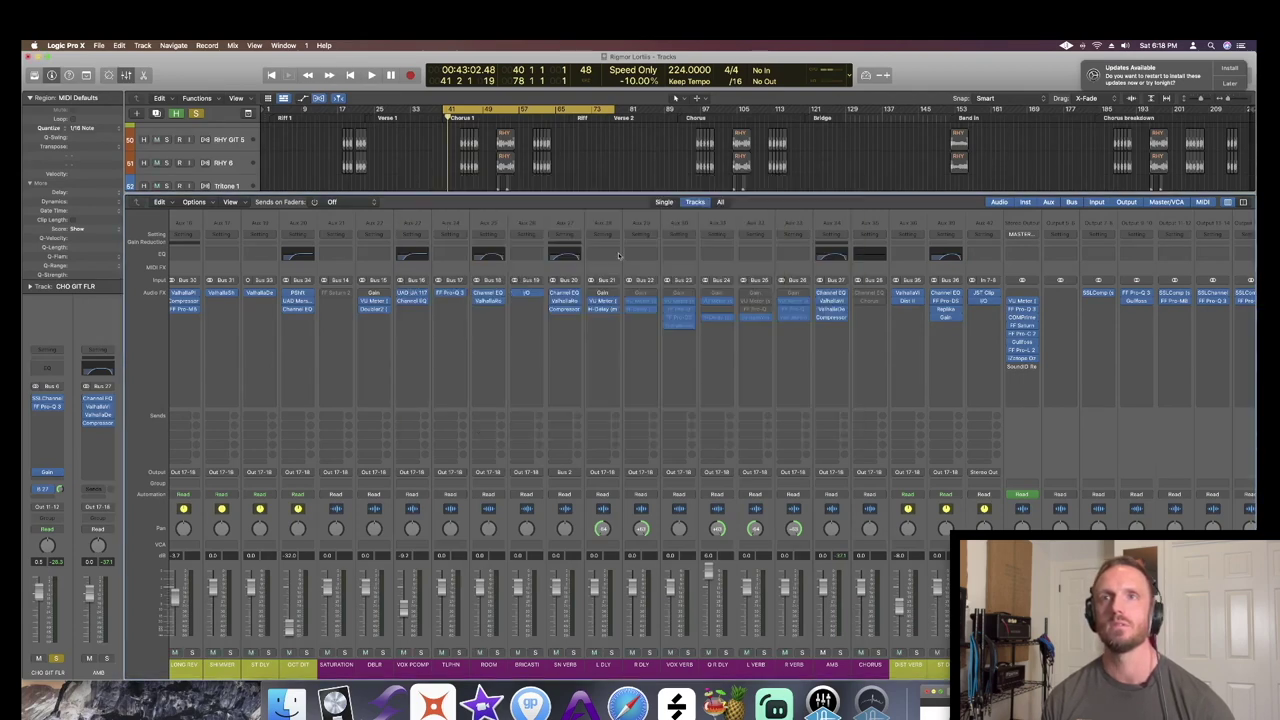
- Open the Compressor on AMB, examine its side chain and metering during playback, and close it
scroll(830, 319, right, 1)
click(821, 319)
click(821, 320)
click(822, 318)
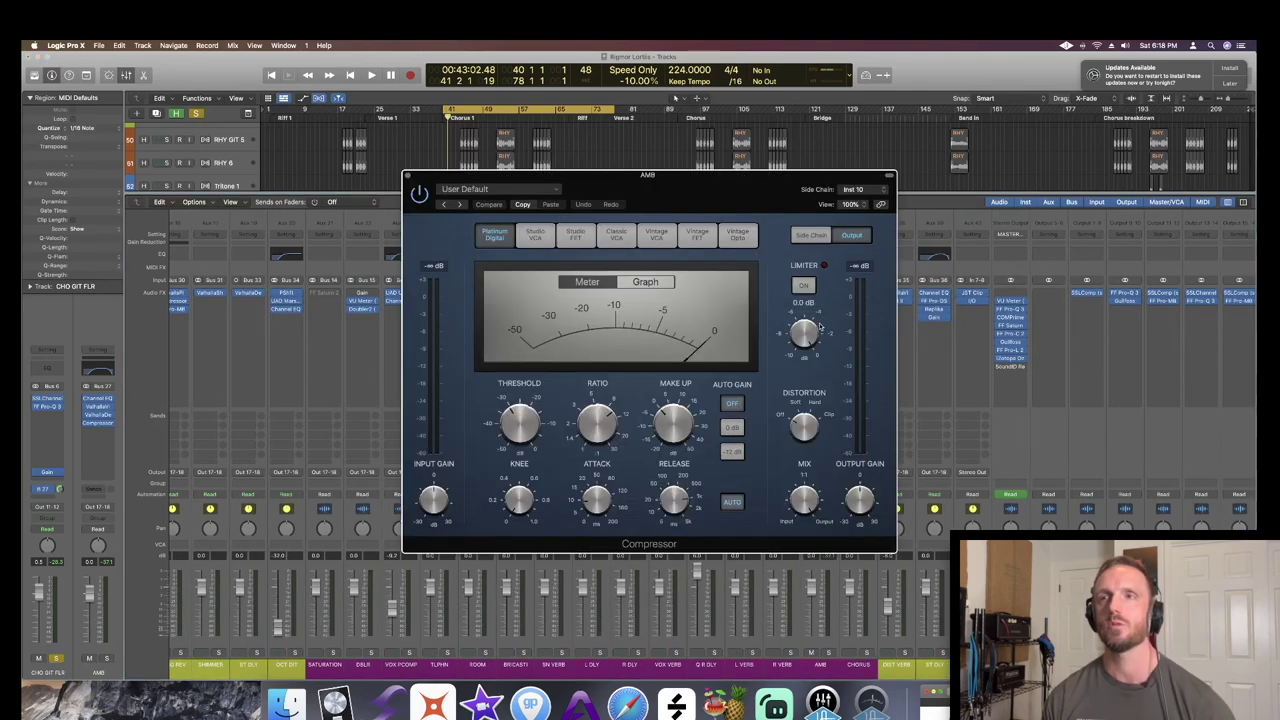
key(space)
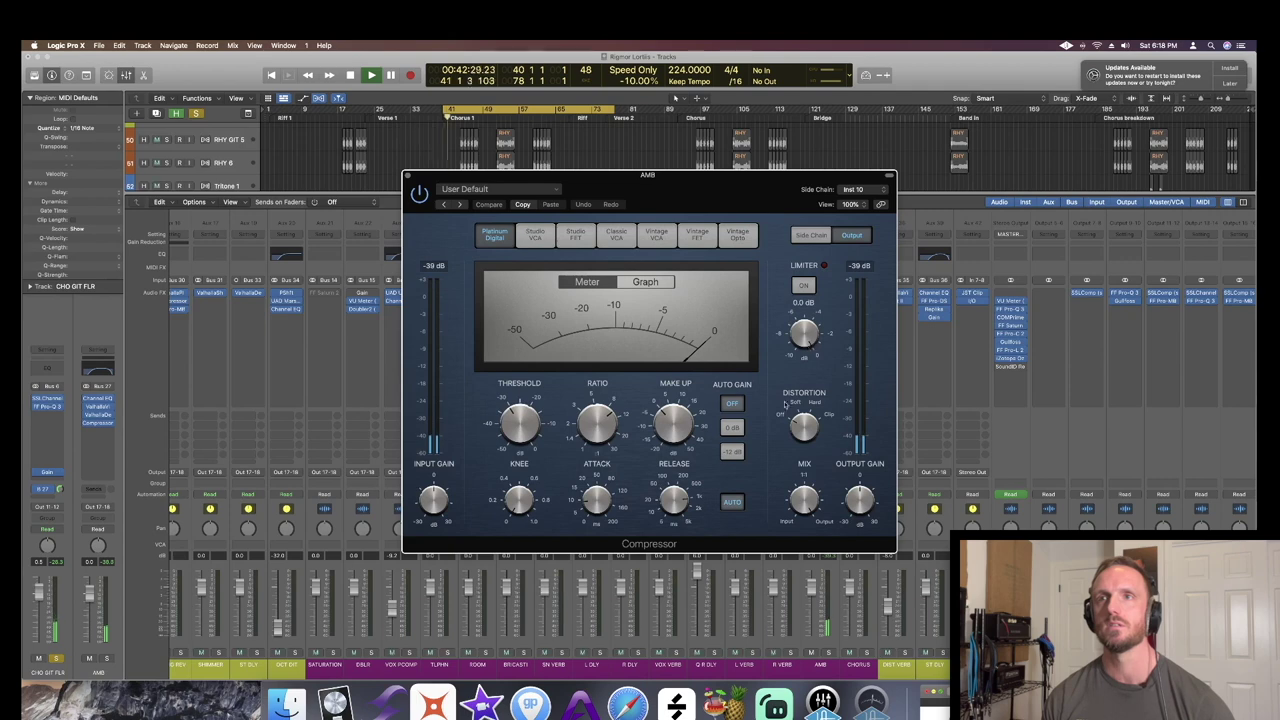
key(space)
mouse_move(588, 440)
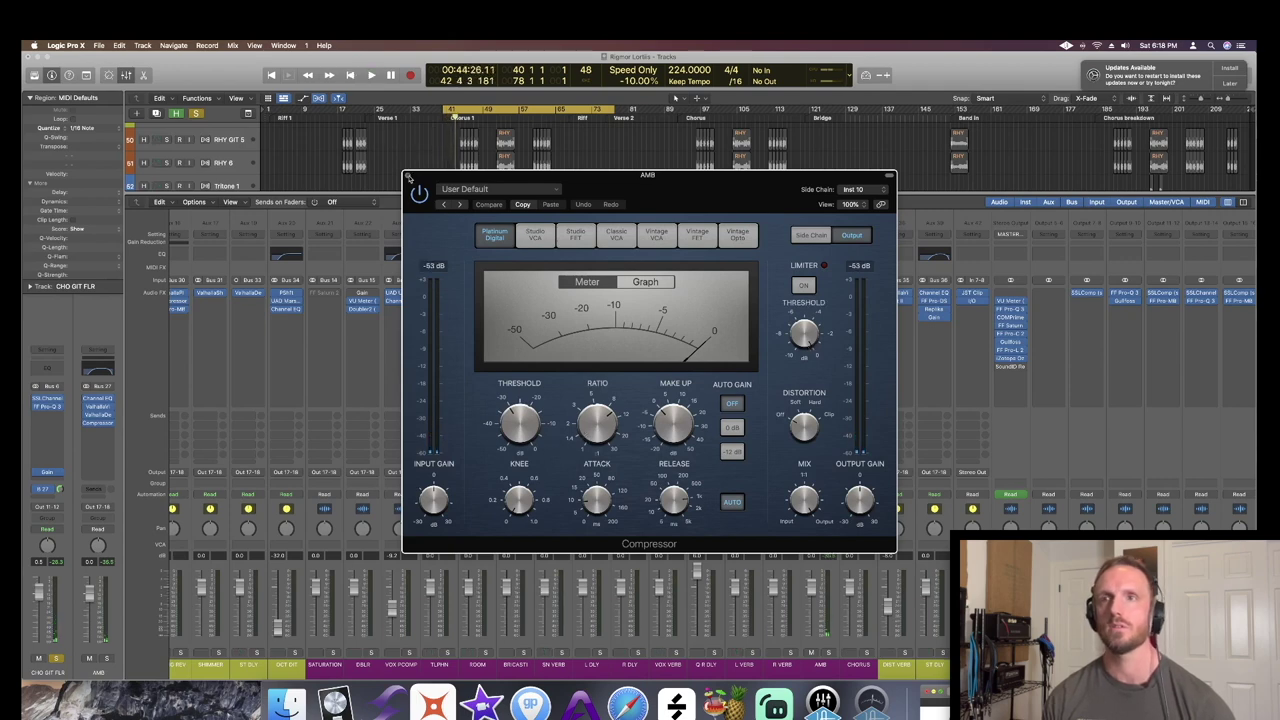
click(408, 178)
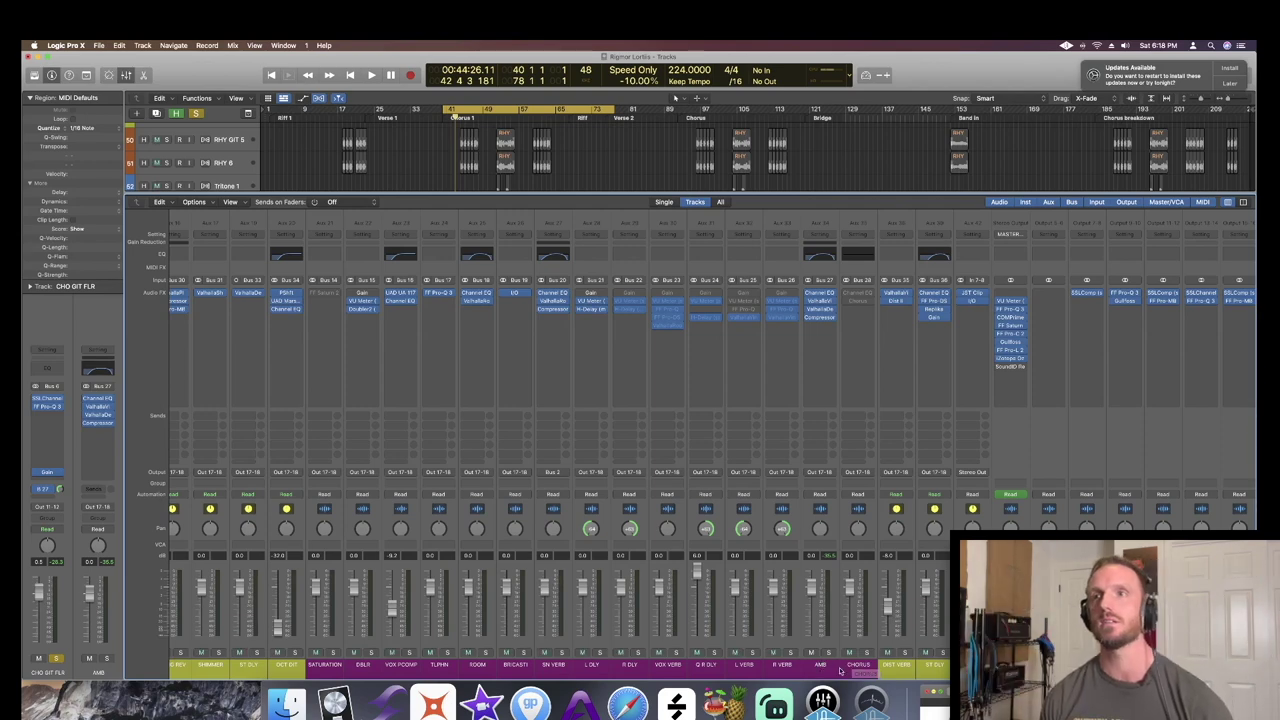
- Trace the CHO GIT FLR routing from its output 11-12 assignment to the corresponding output channel in the mixer
scroll(830, 402, right, 3)
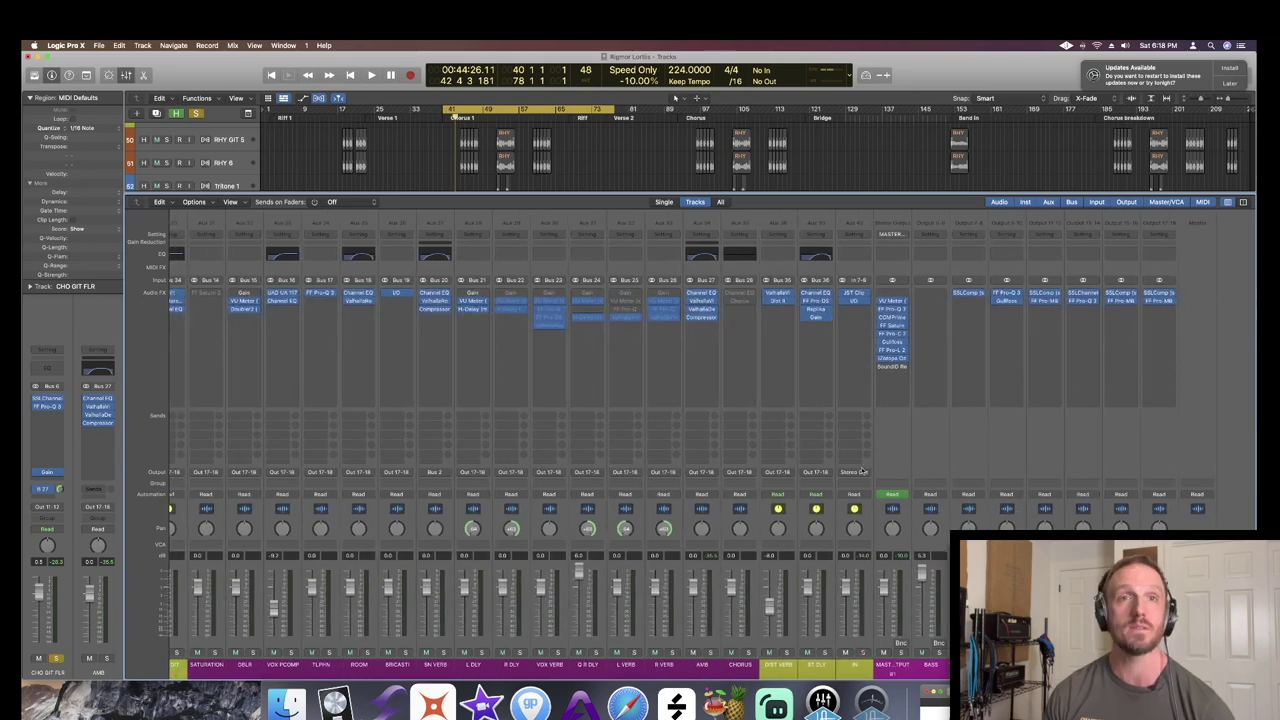
scroll(573, 455, left, 10)
scroll(573, 455, right, 10)
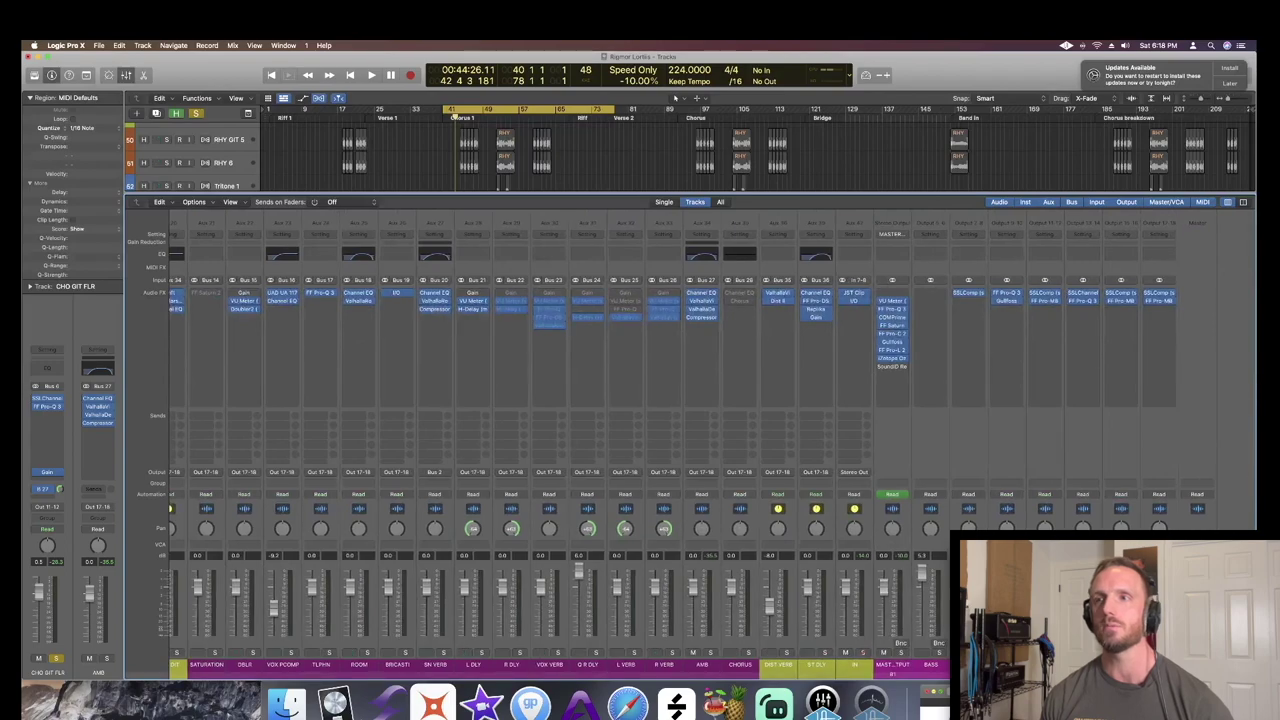
scroll(398, 483, left, 10)
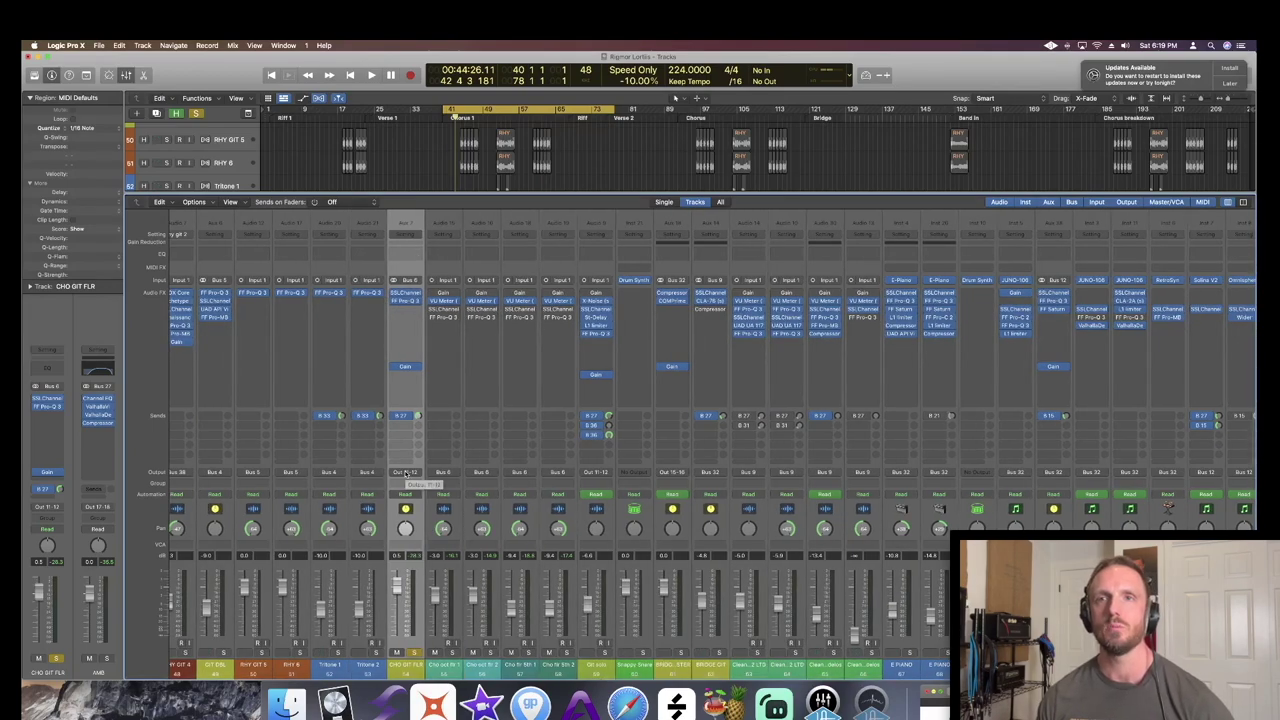
scroll(410, 455, right, 15)
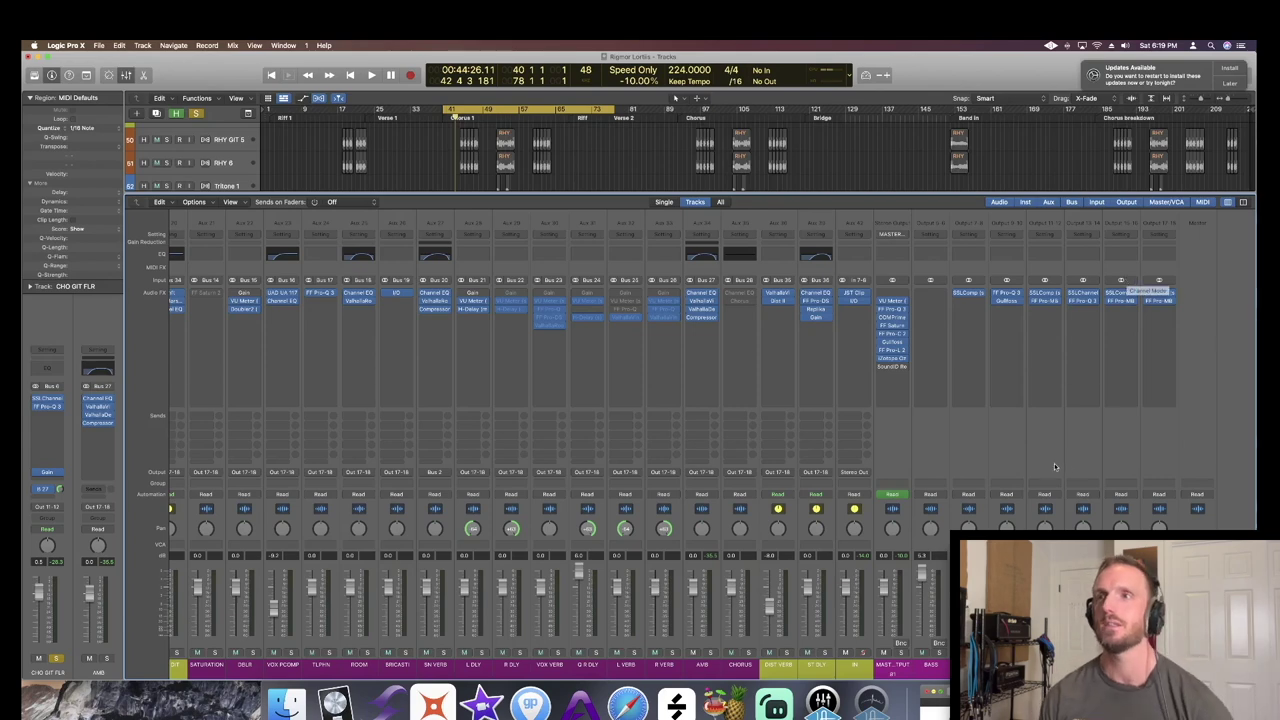
scroll(1085, 268, left, 1)
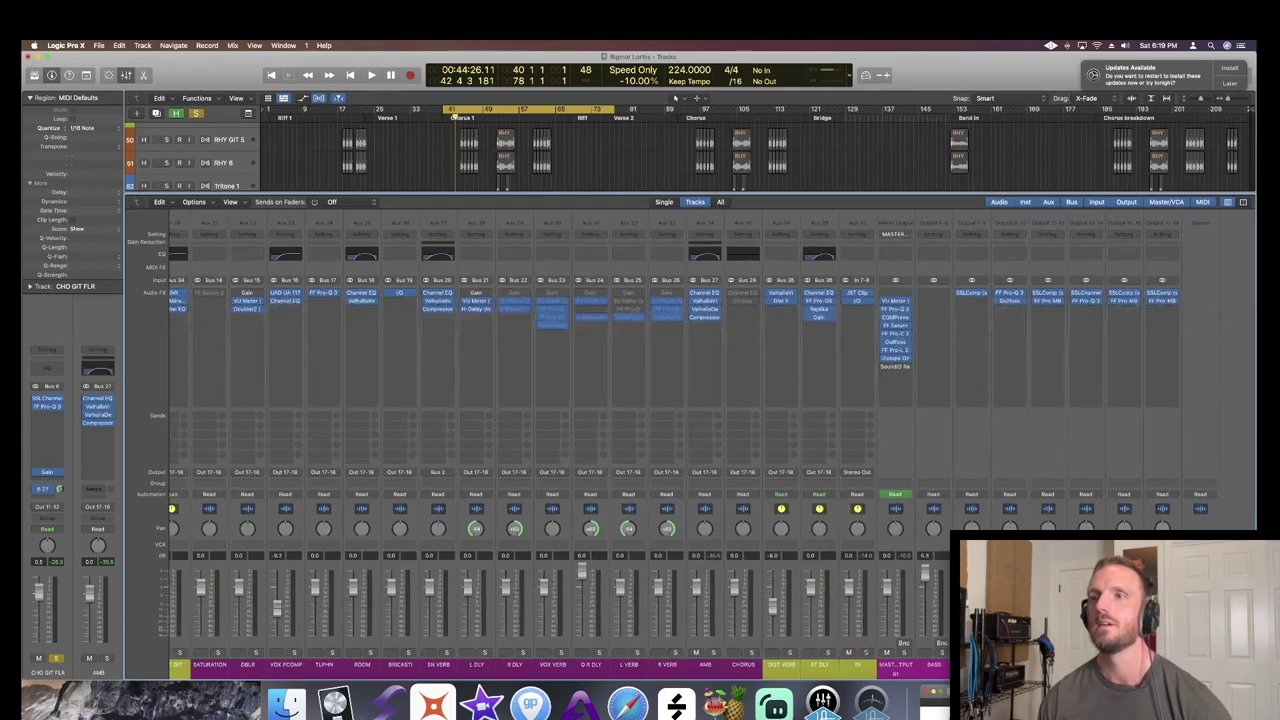
- Open the Pro-MB on the FILLER output and examine its Audio 23 side chain and the band's compression and stereo link settings
click(1049, 302)
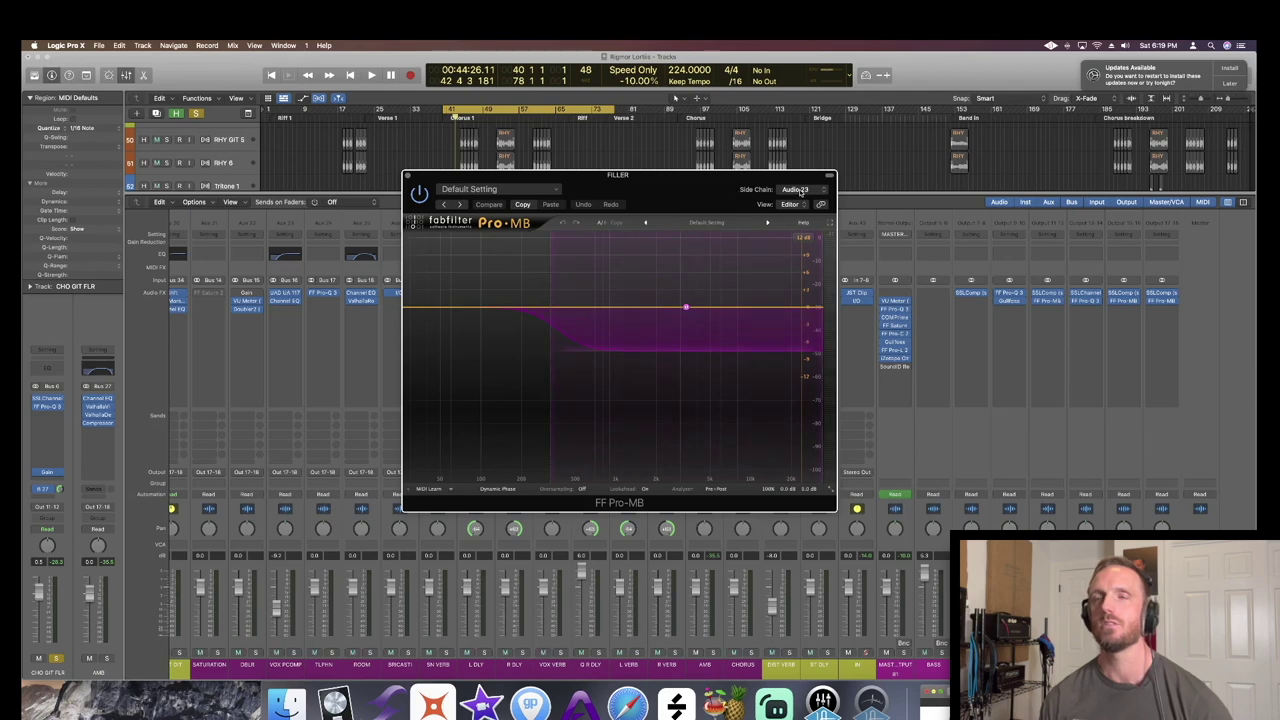
mouse_move(686, 309)
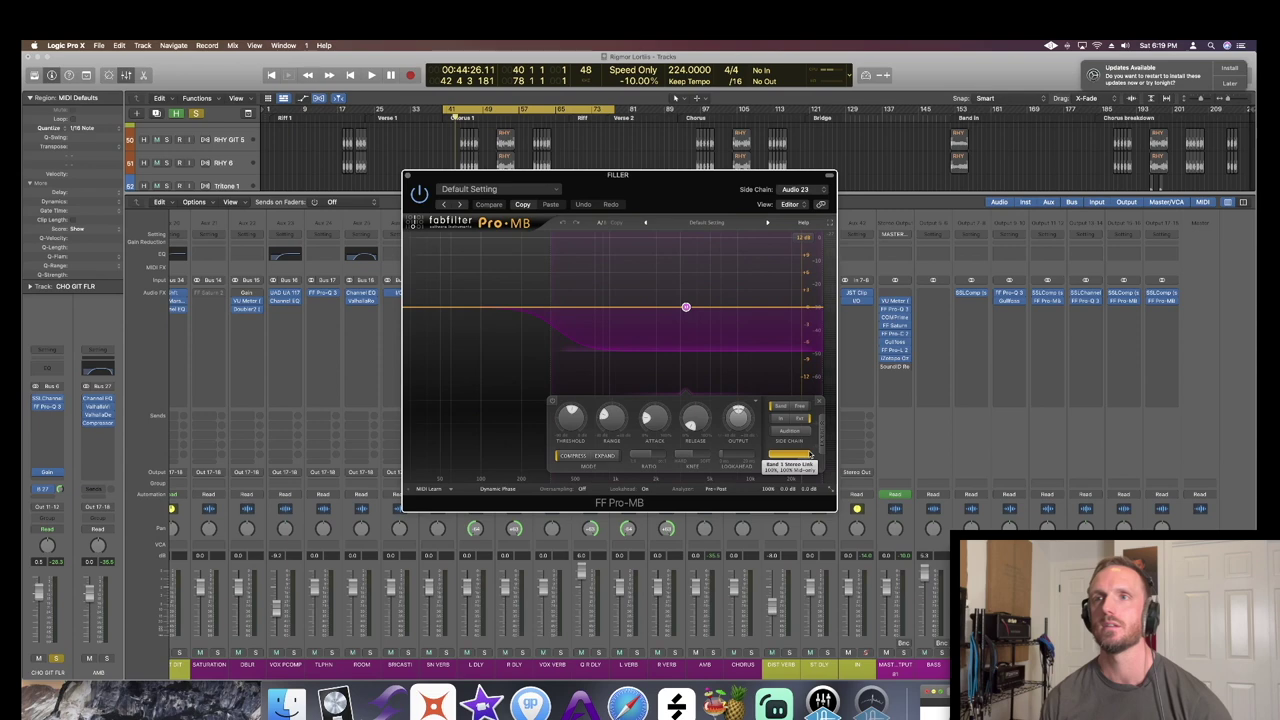
mouse_move(810, 453)
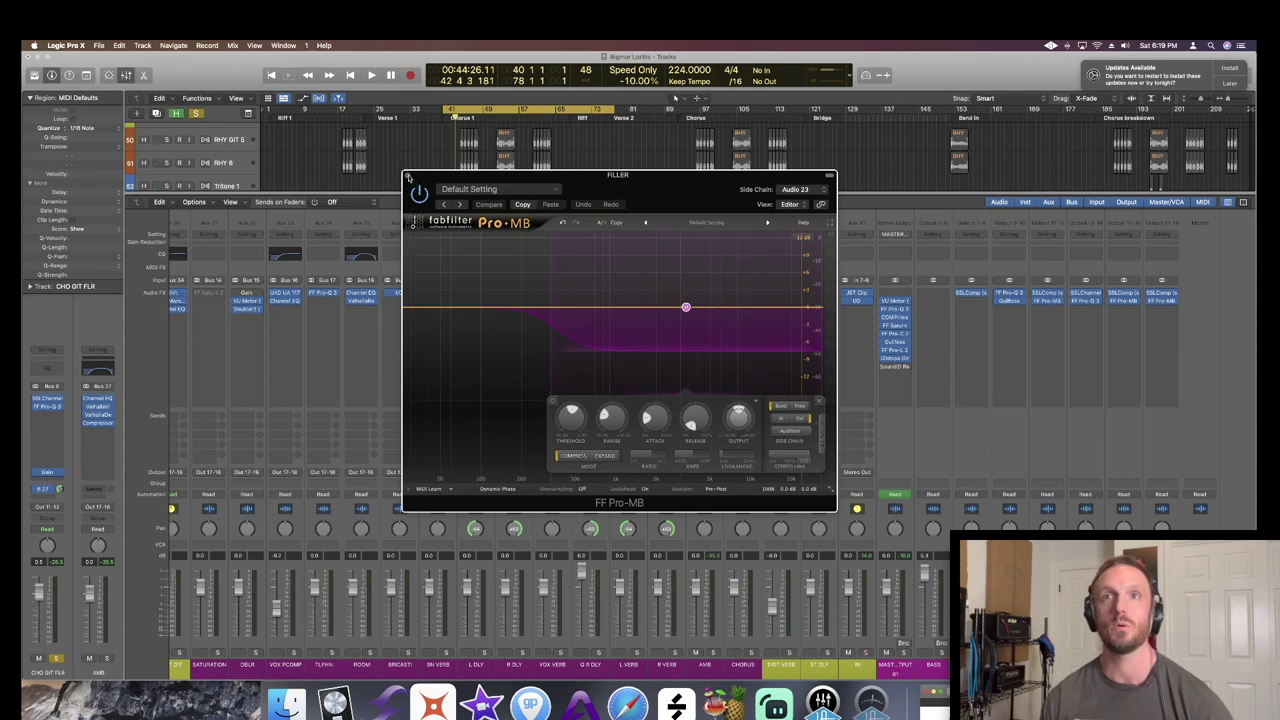
- Play the filler guitars, solo Cho vox alongside them to check how the vocal drives the FILLER Pro-MB, and close the plug-in
key(space)
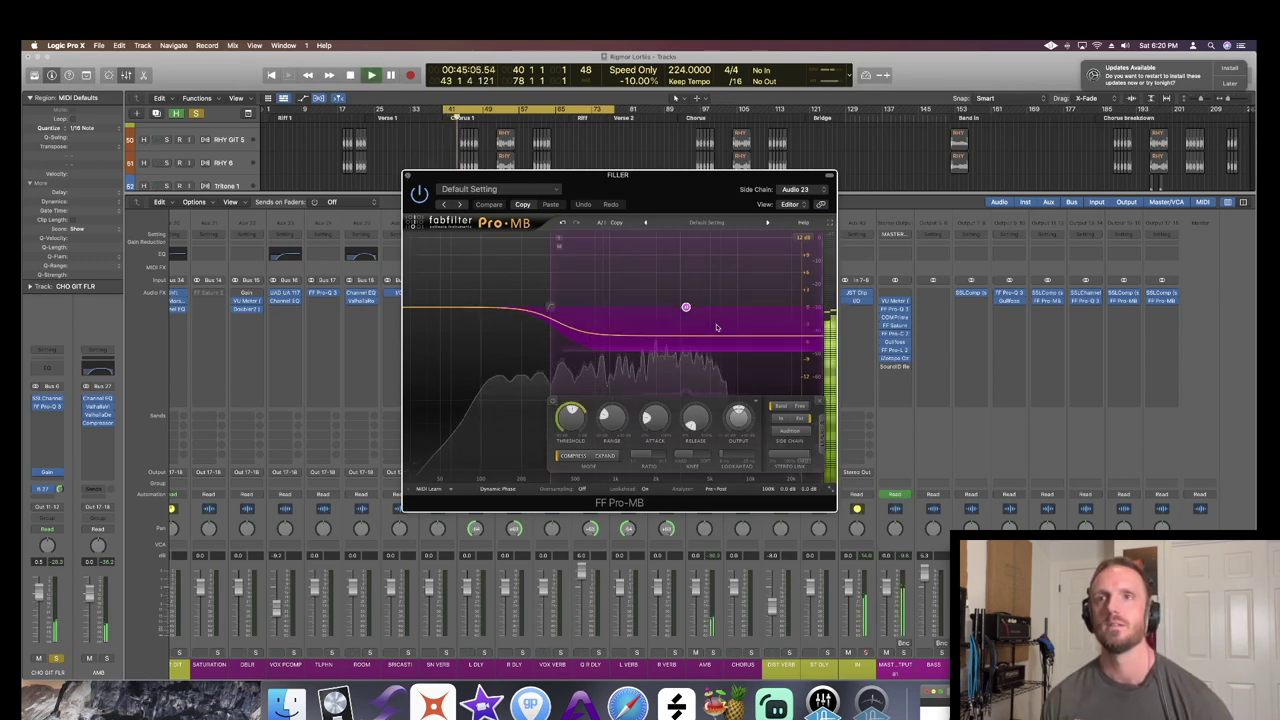
key(space)
scroll(269, 149, down, 3)
scroll(269, 149, down, 4)
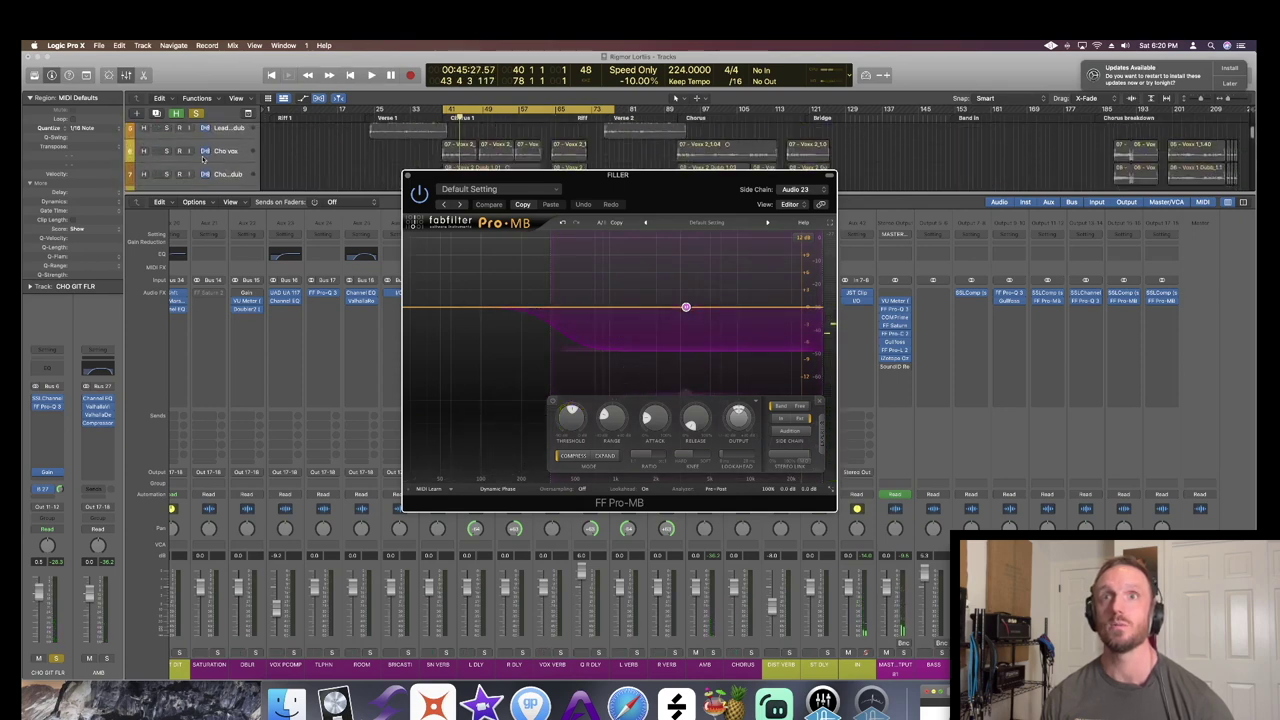
click(167, 154)
key(space)
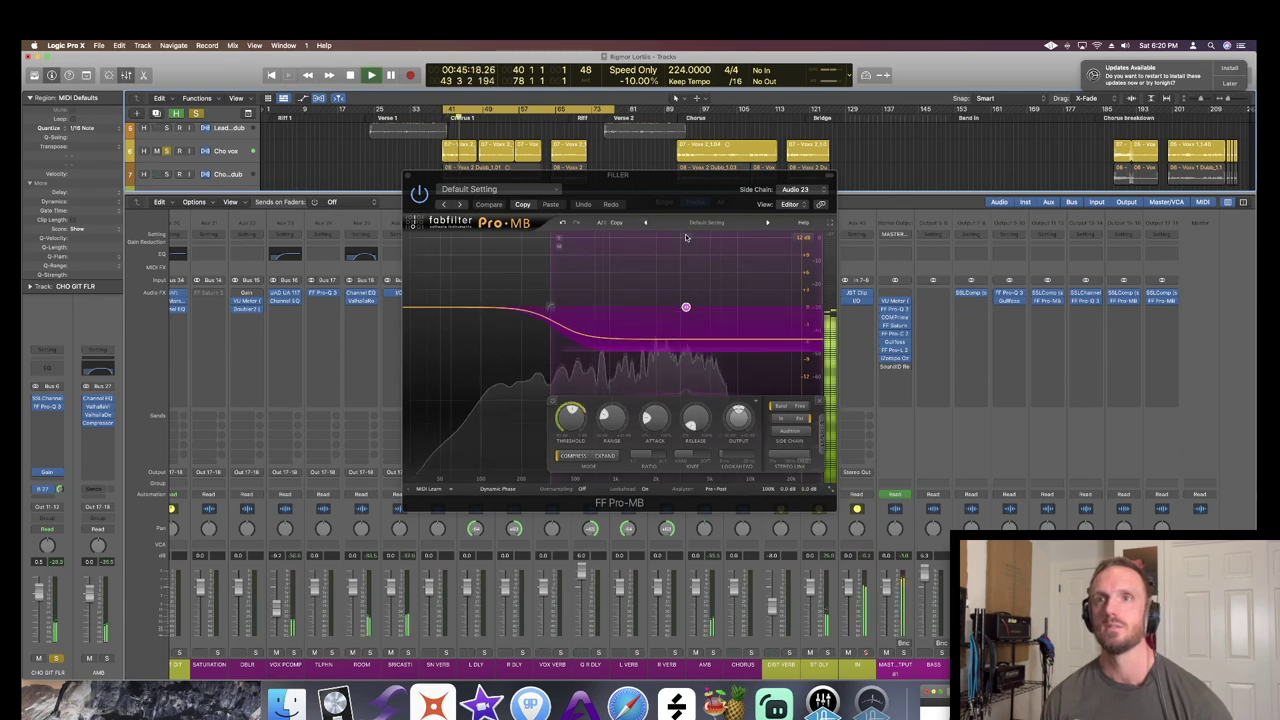
key(space)
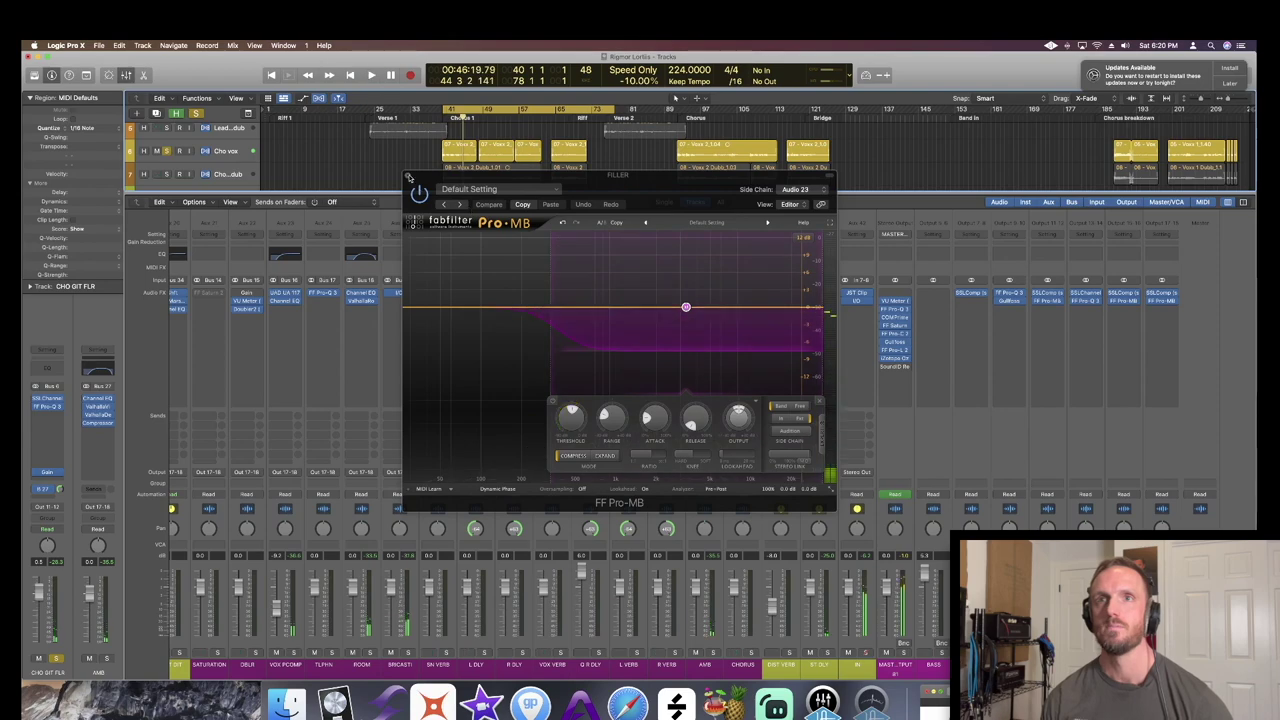
click(411, 175)
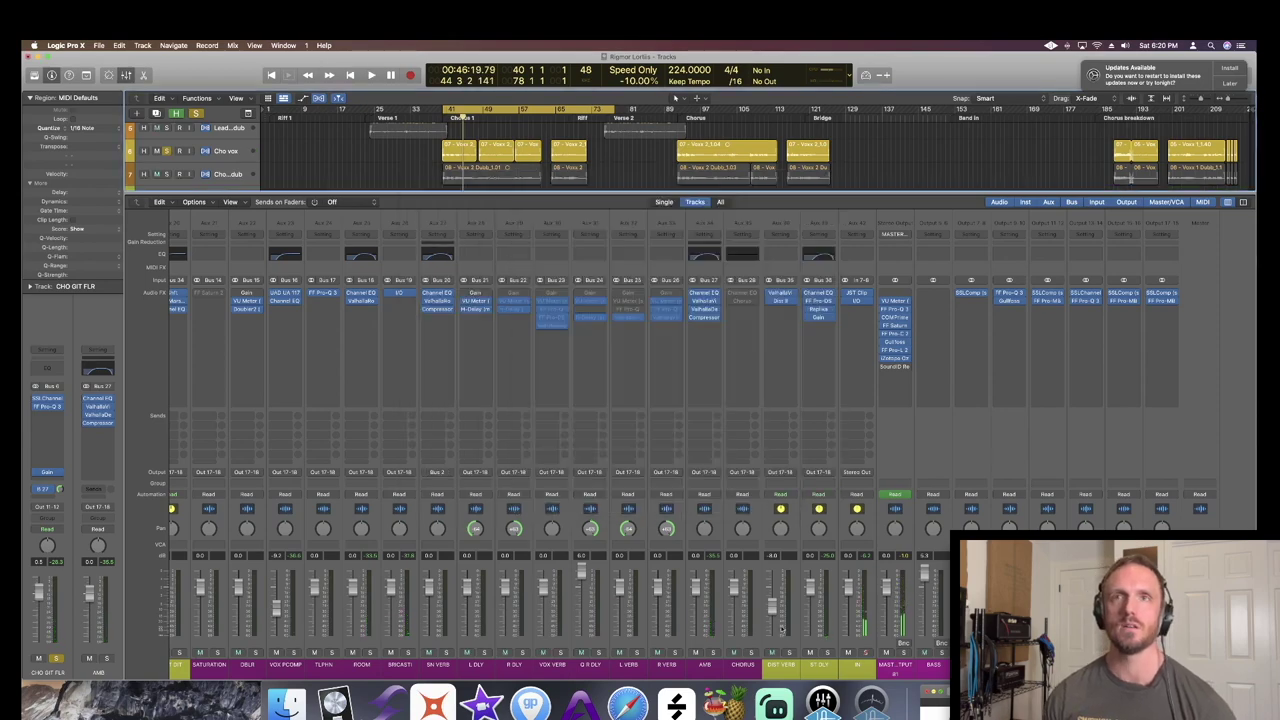
- Turn off the CHO GIT FLR solo in the mixer and play Chorus 1 in the full mix
scroll(470, 607, left, 15)
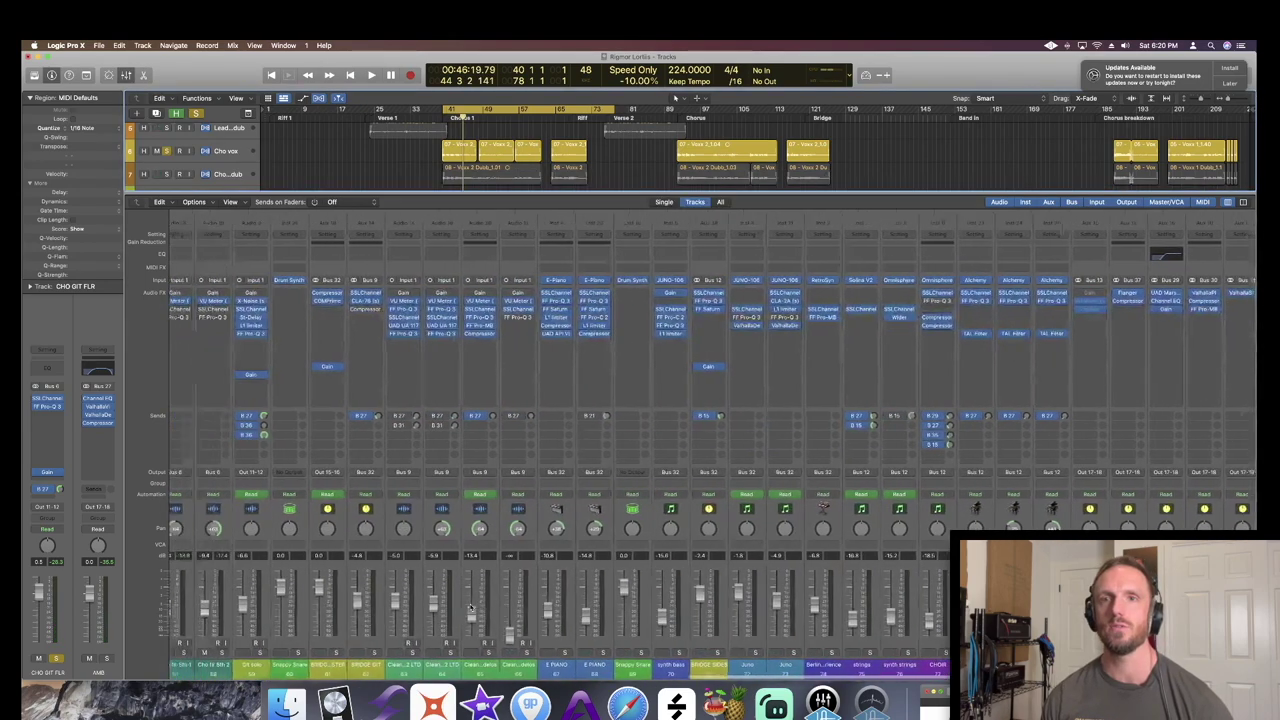
scroll(470, 607, left, 1)
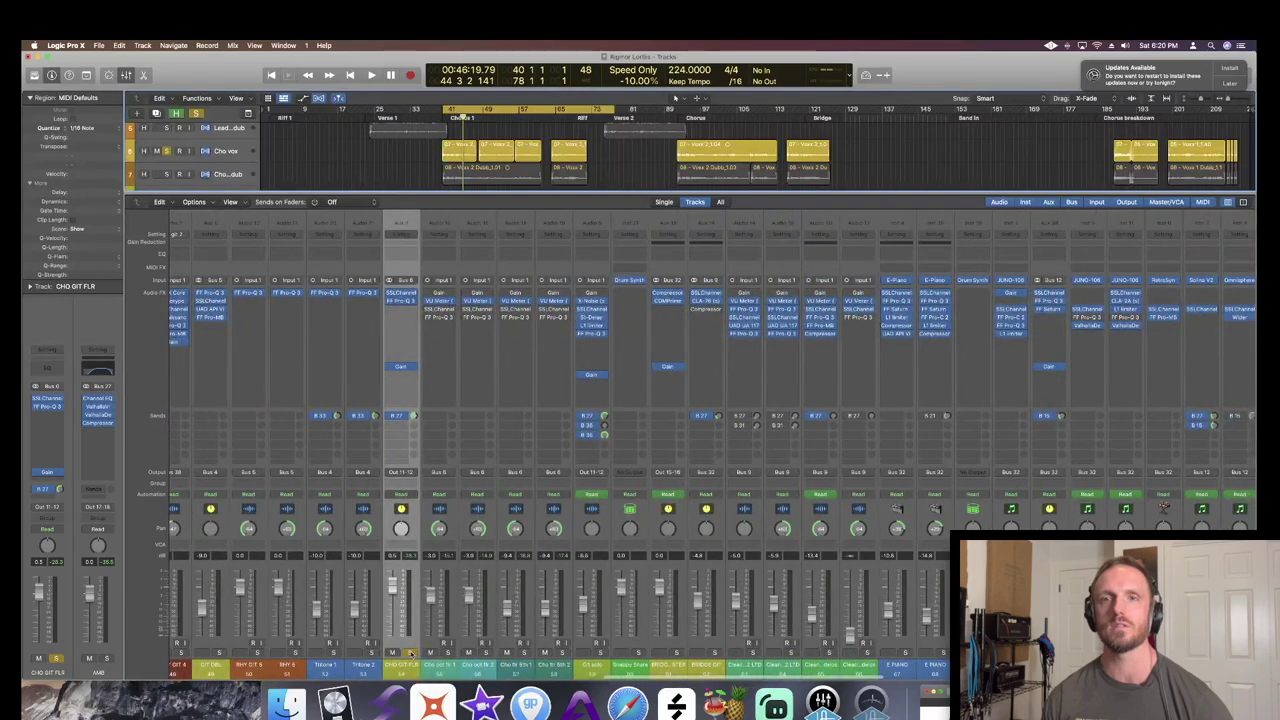
click(409, 652)
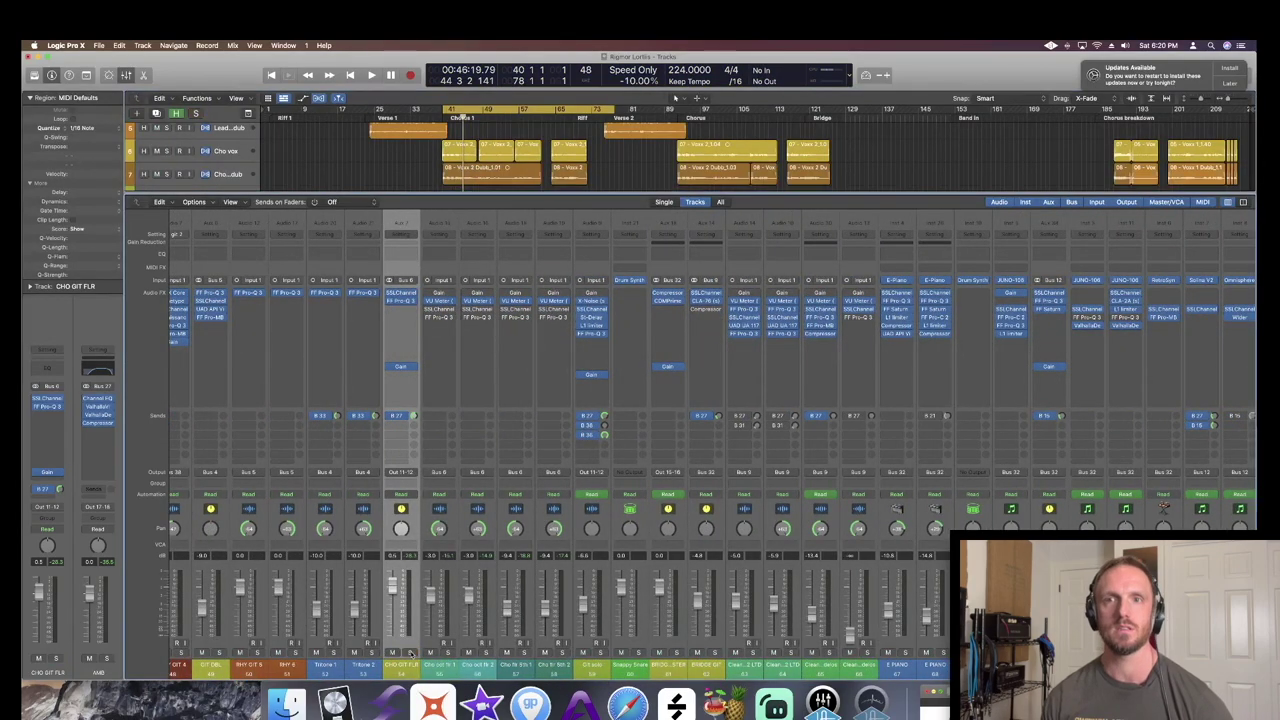
key(space)
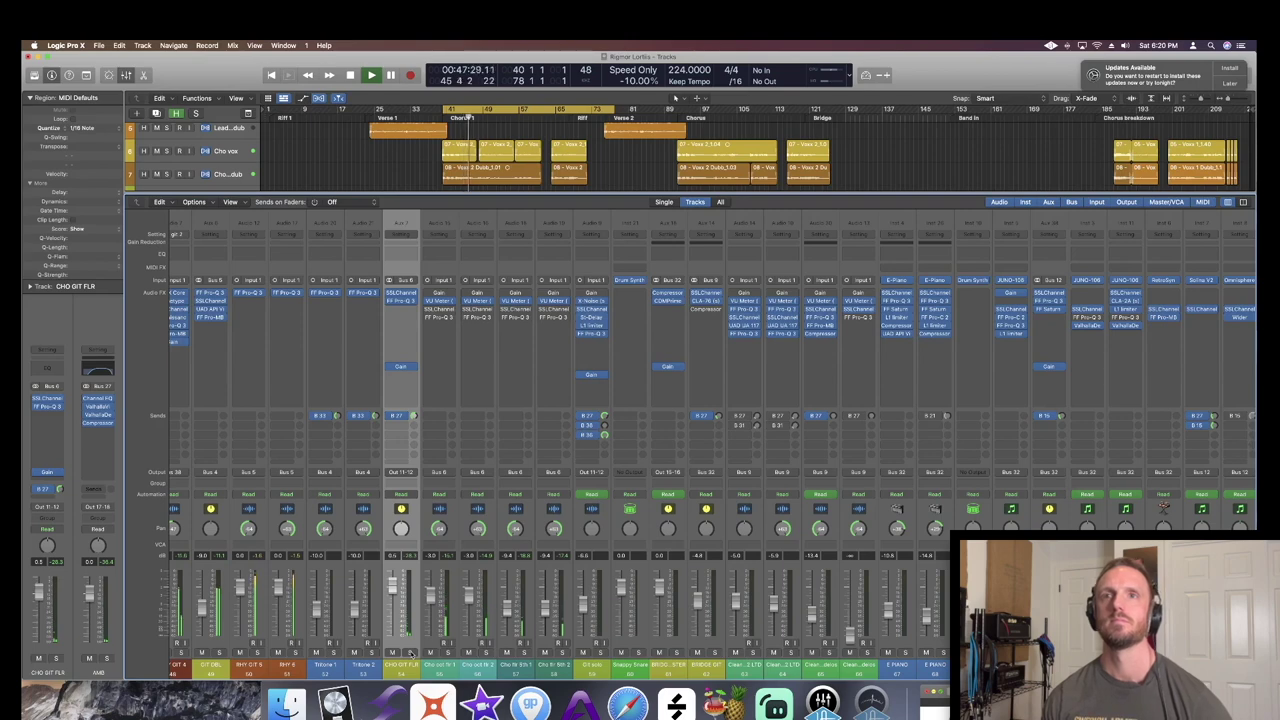
key(space)
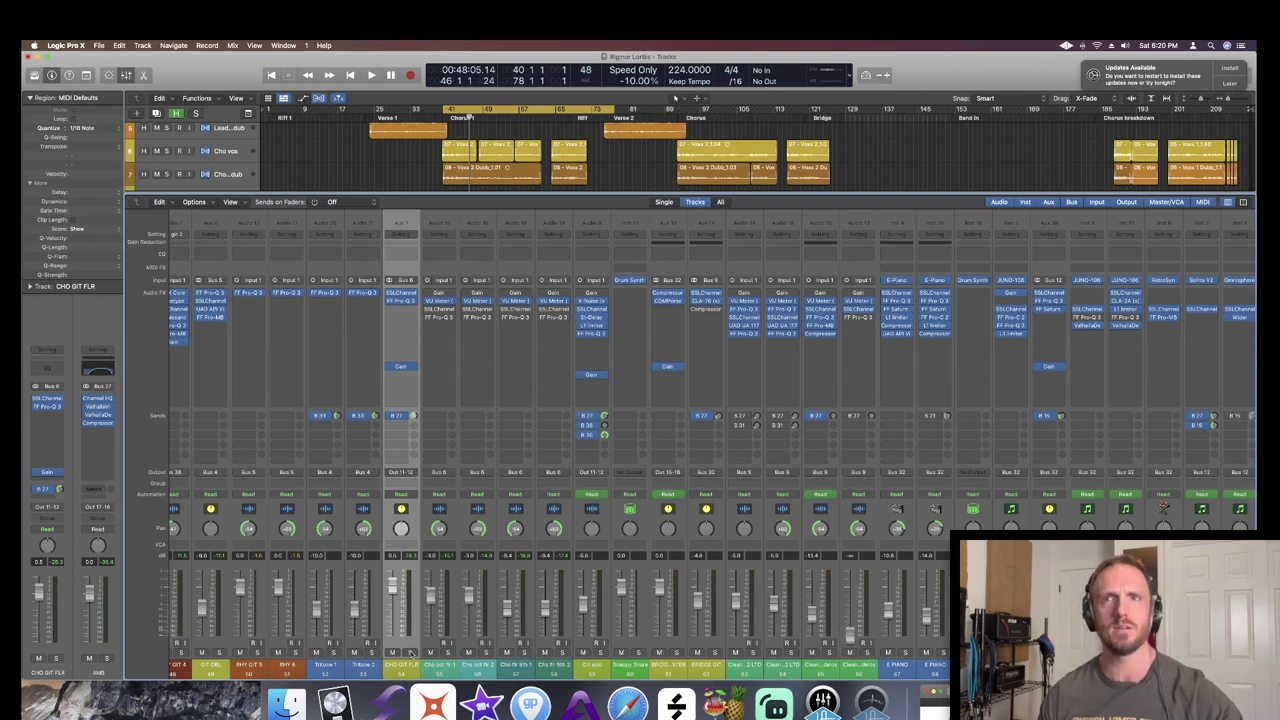
- Hide the mixer and play the Chorus 1 guitars from bar 44, viewing the RHY GIT 5 and RHY 6 regions
key(x)
scroll(277, 336, down, 2)
scroll(275, 337, down, 6)
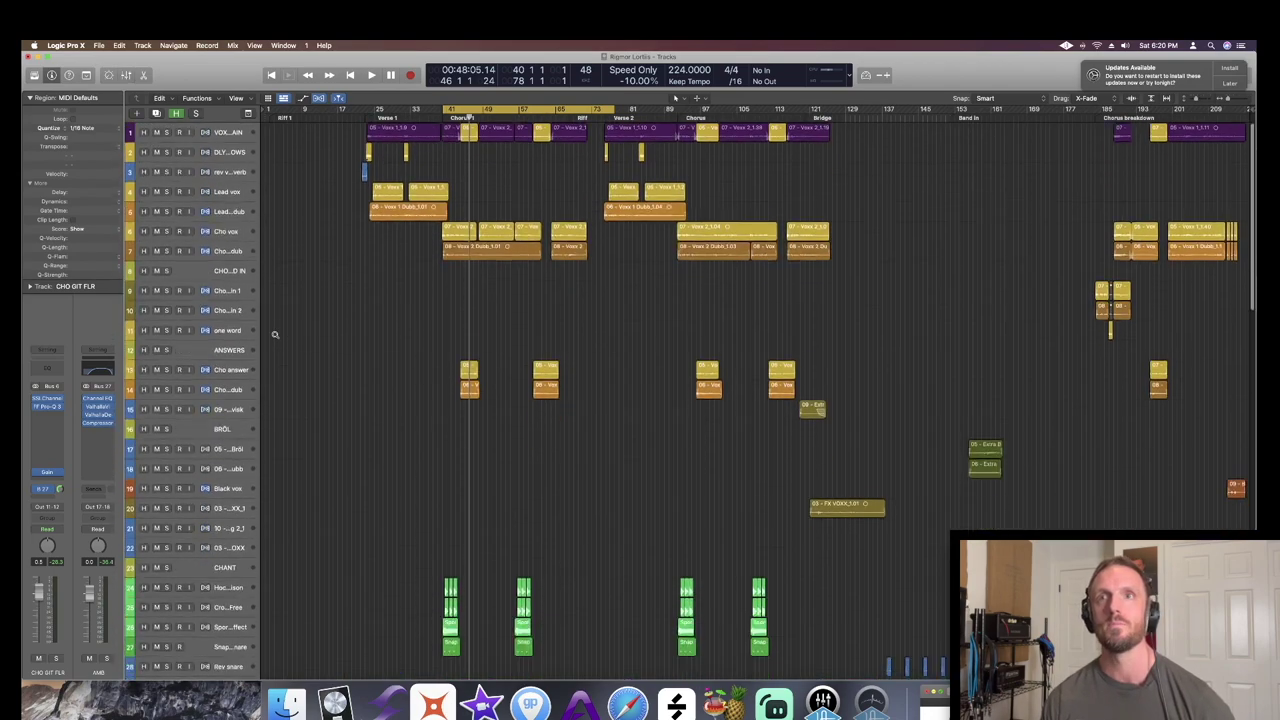
scroll(275, 337, down, 10)
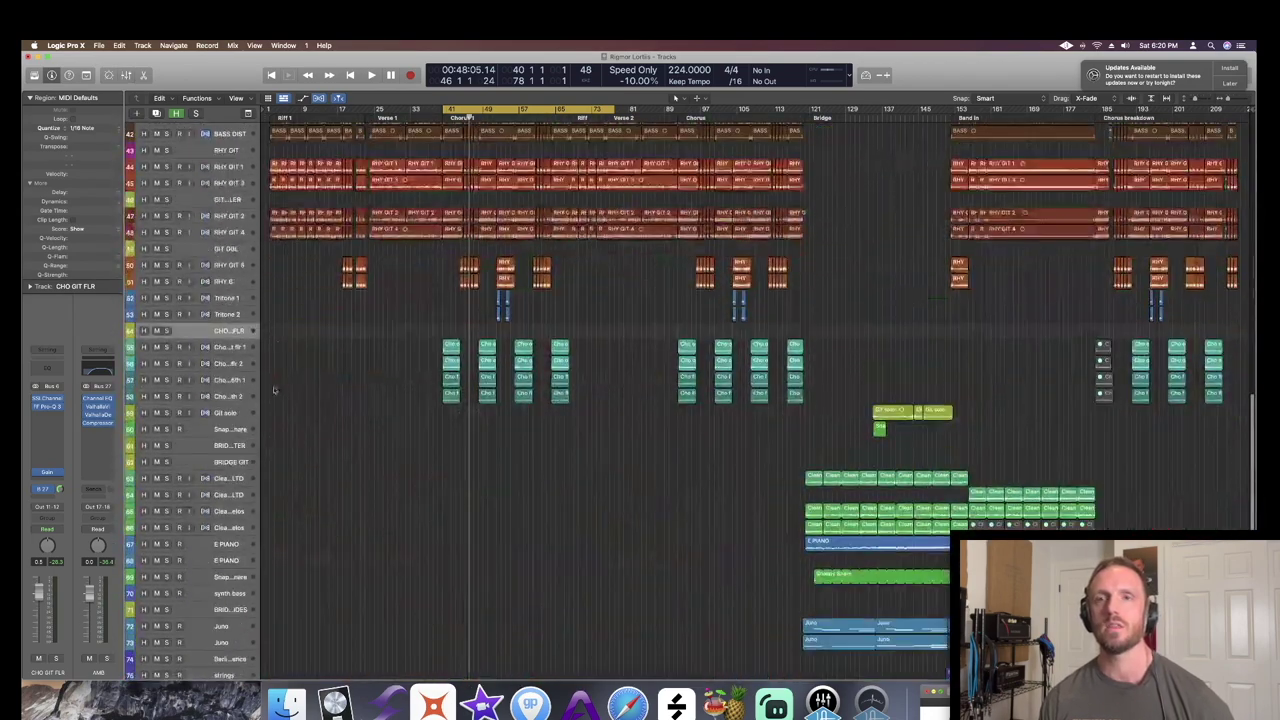
click(481, 110)
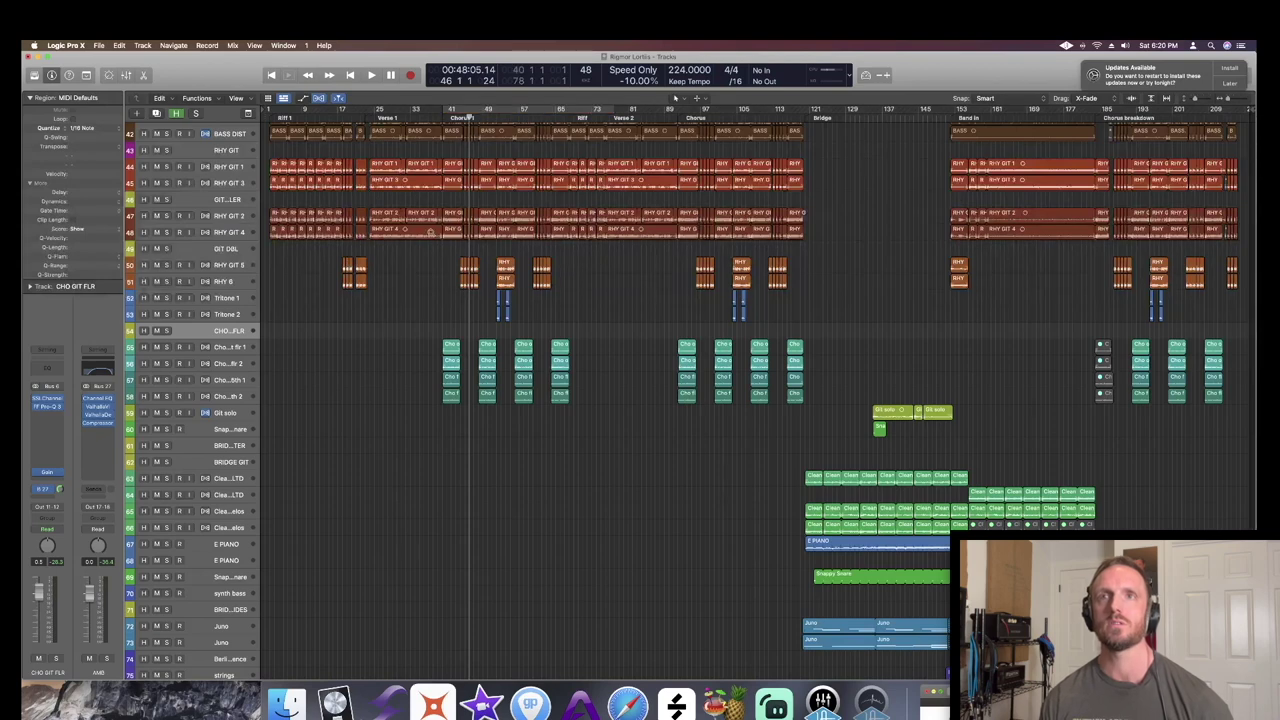
drag(440, 226, 572, 338)
click(472, 116)
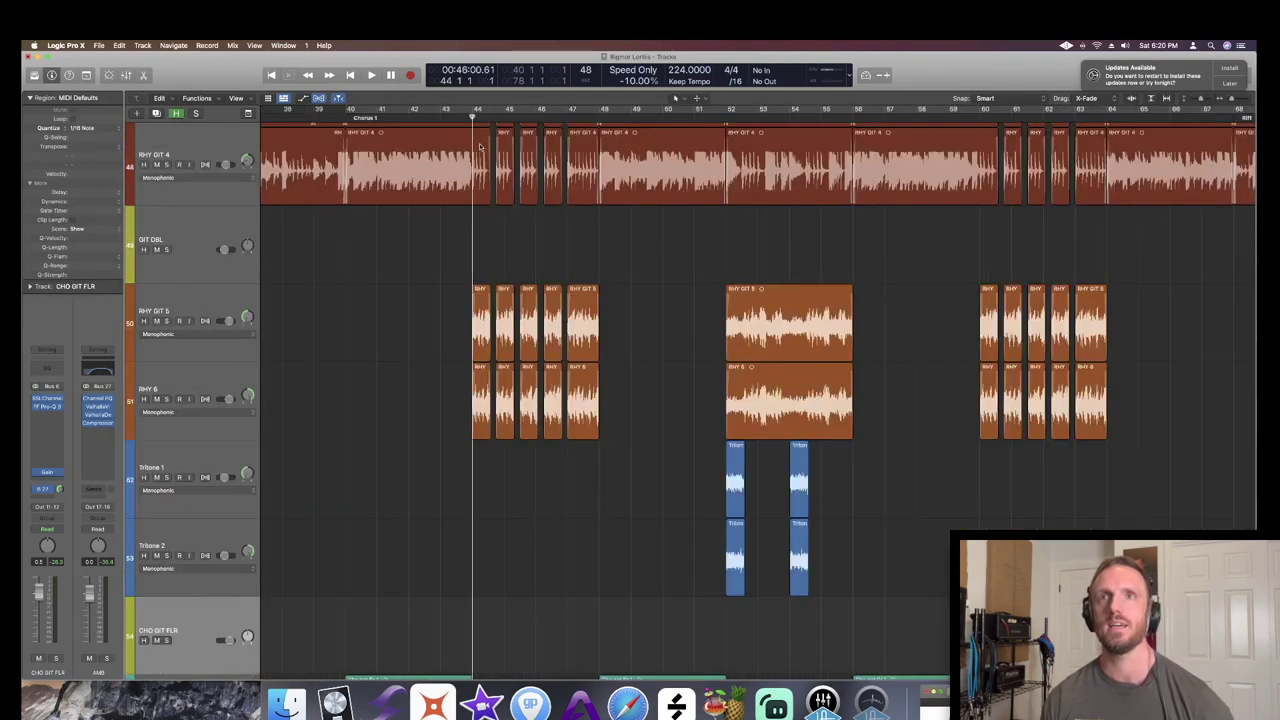
key(space)
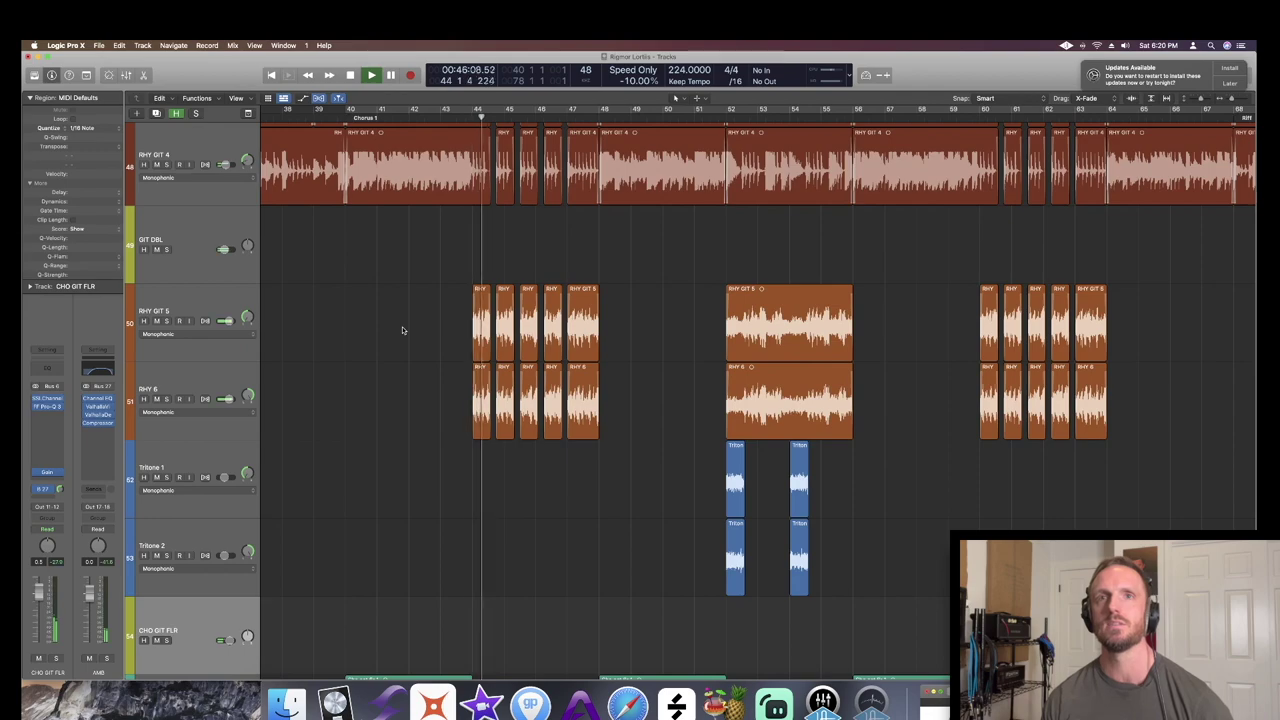
scroll(403, 328, down, 2)
scroll(403, 328, down, 3)
scroll(395, 338, down, 3)
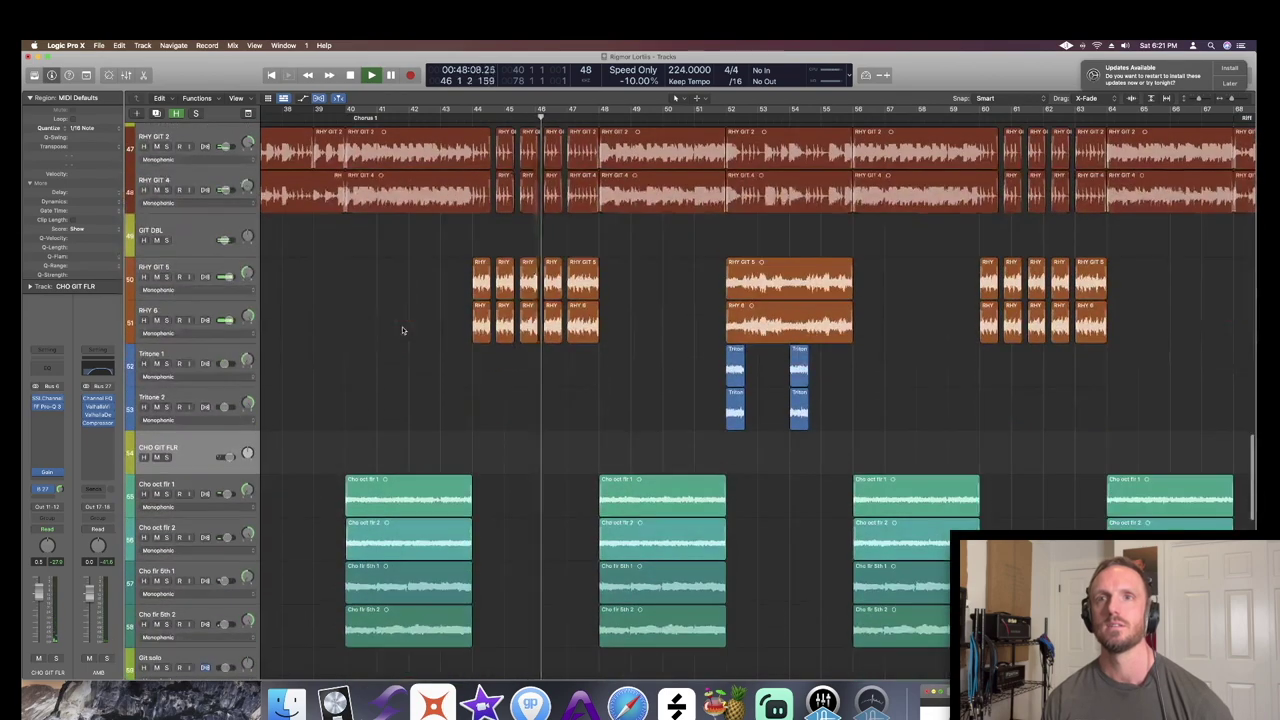
key(space)
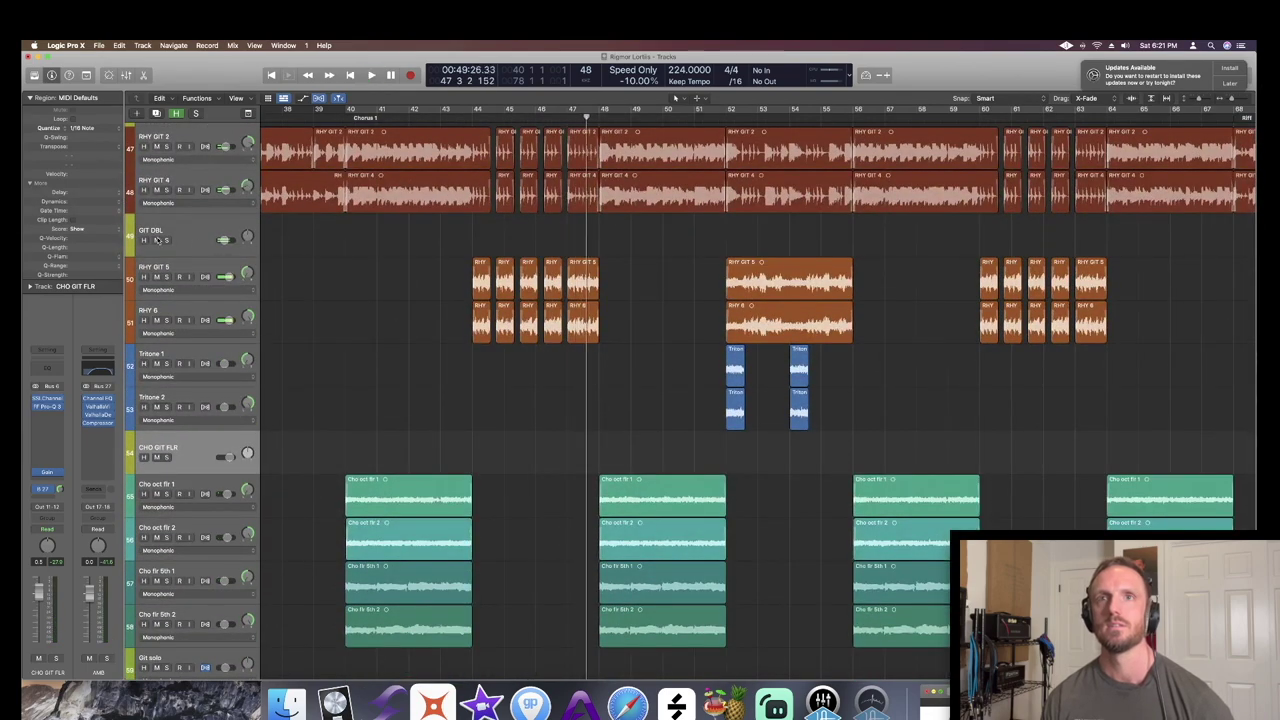
- Solo the GIT DBL track and audition the doubled rhythm guitars from bar 44
click(166, 240)
click(473, 119)
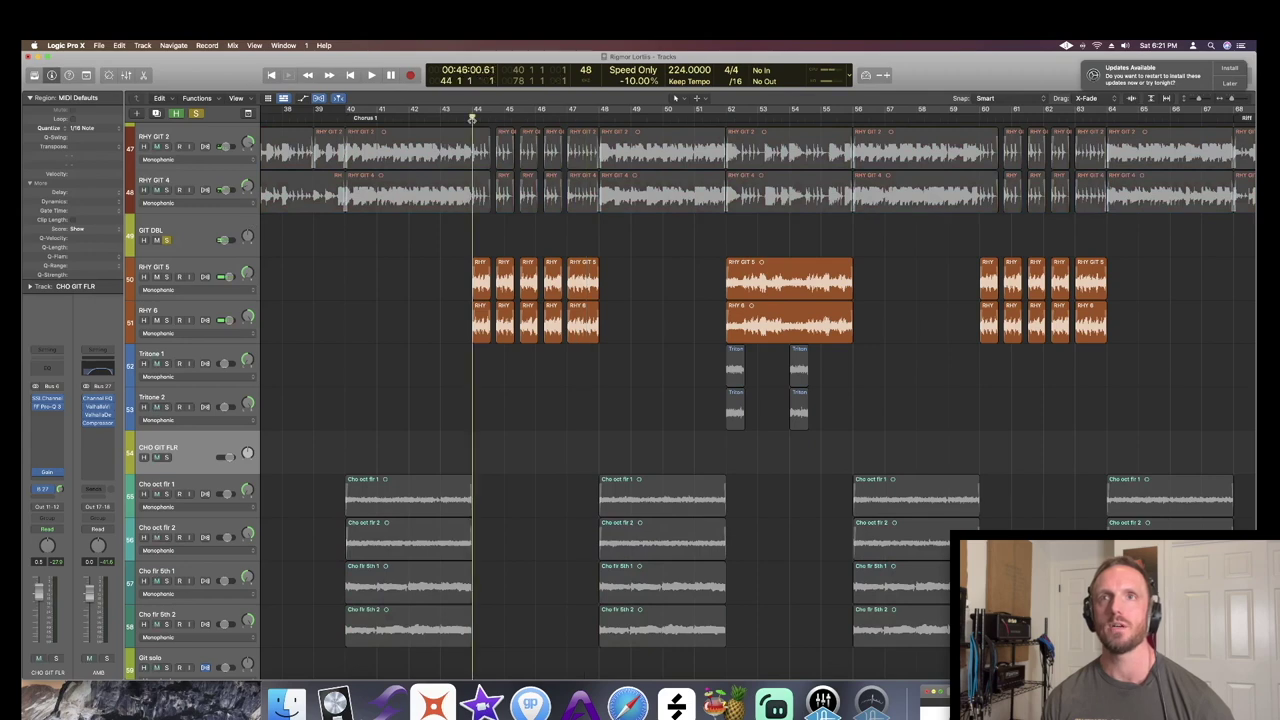
key(space)
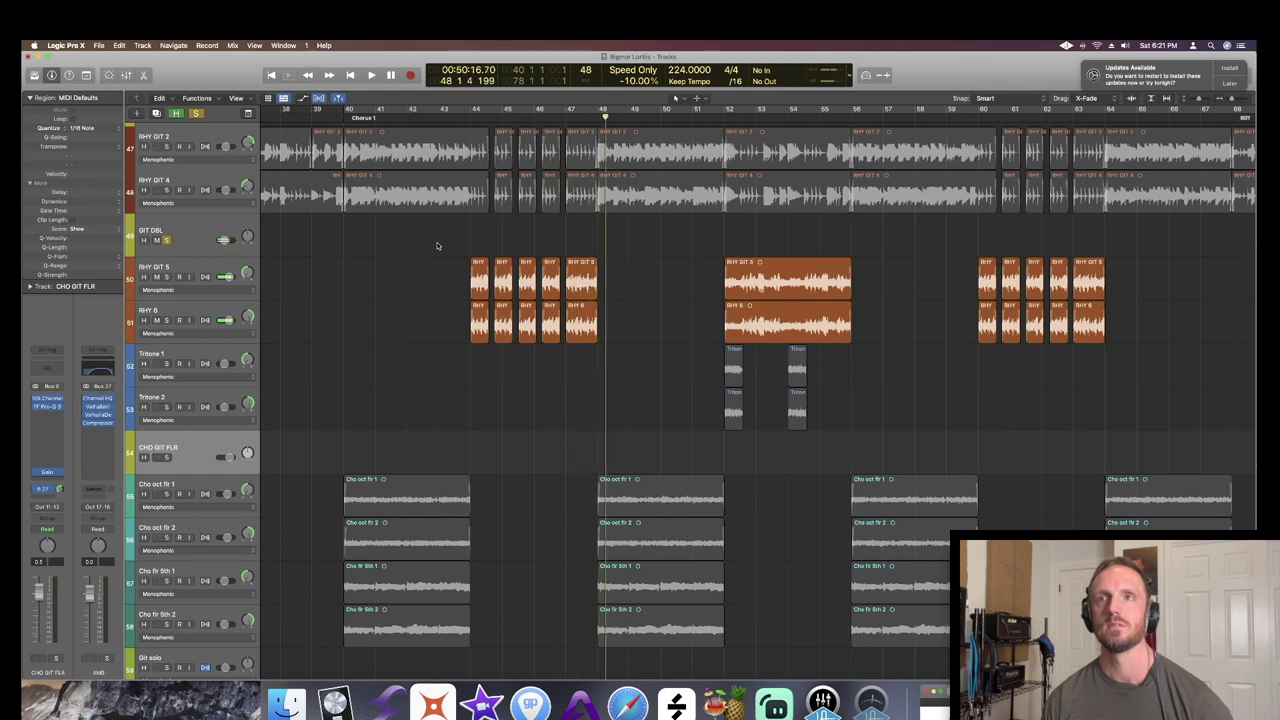
key(super+Up)
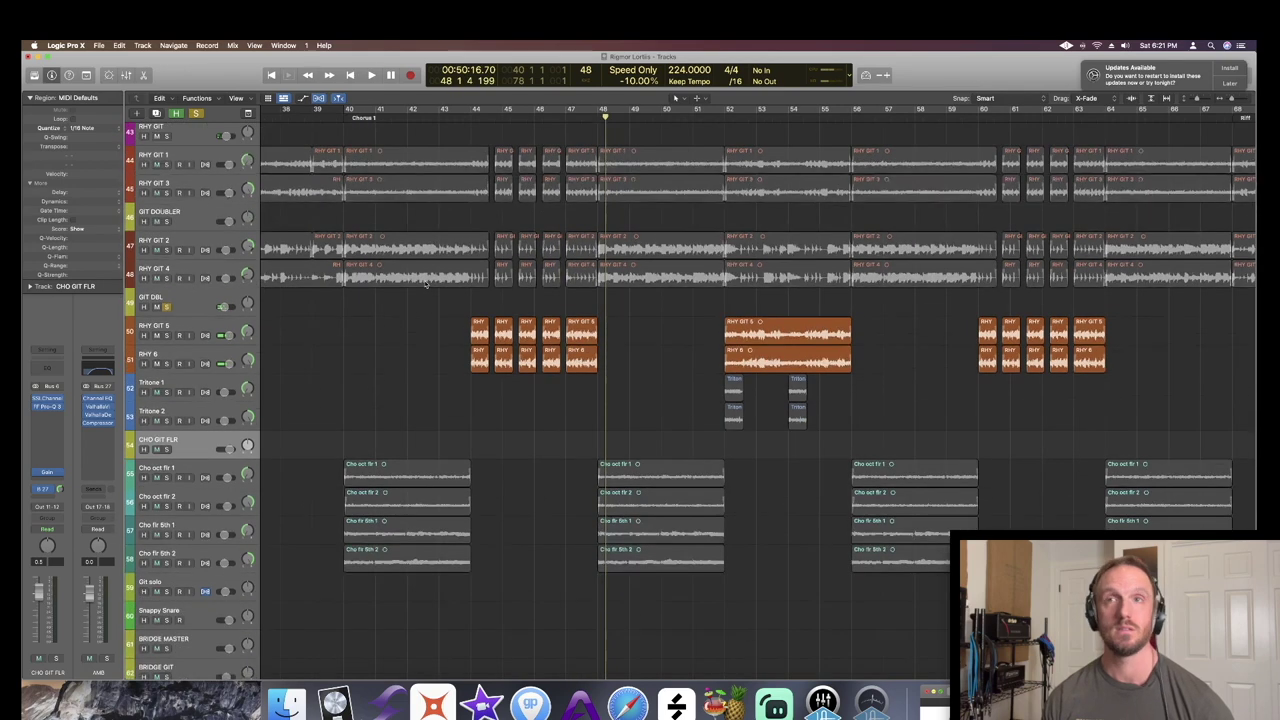
scroll(425, 284, down, 5)
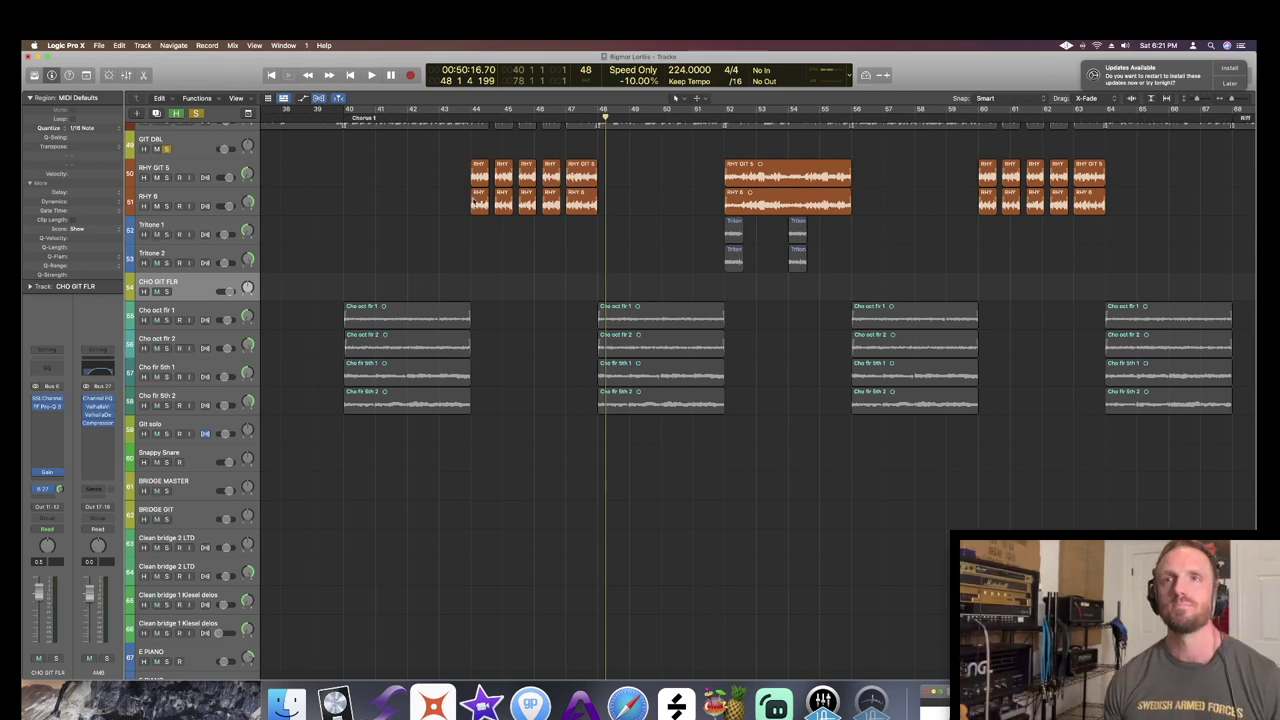
scroll(405, 235, up, 2)
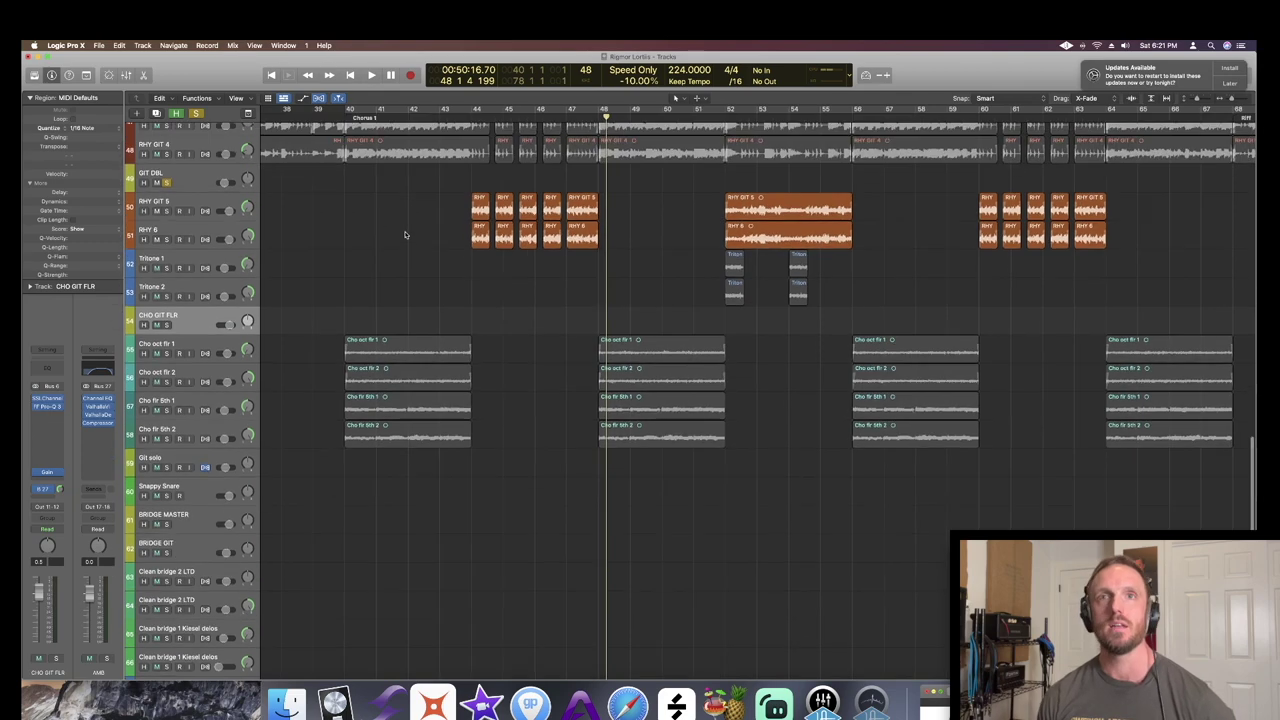
- Remove the GIT DBL solo and play the chorus from bar 48 through the Tritone regions in the full mix
click(167, 183)
key(space)
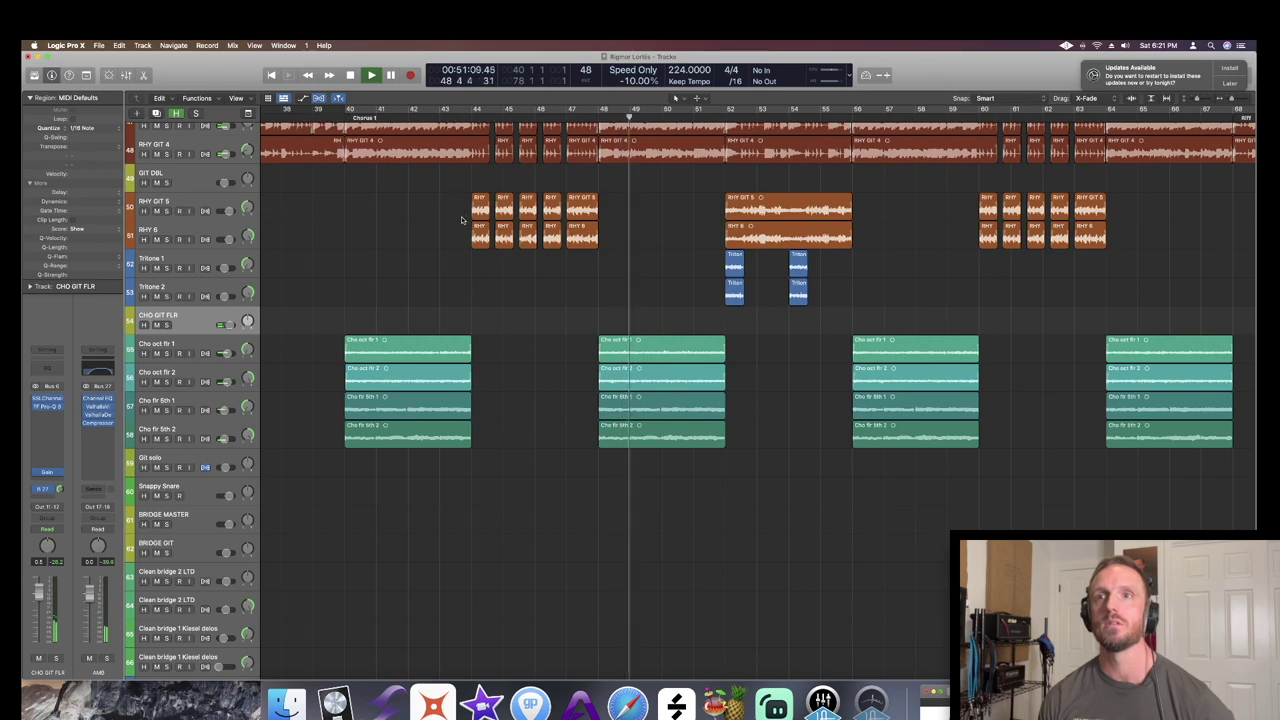
key(ctrl+Up)
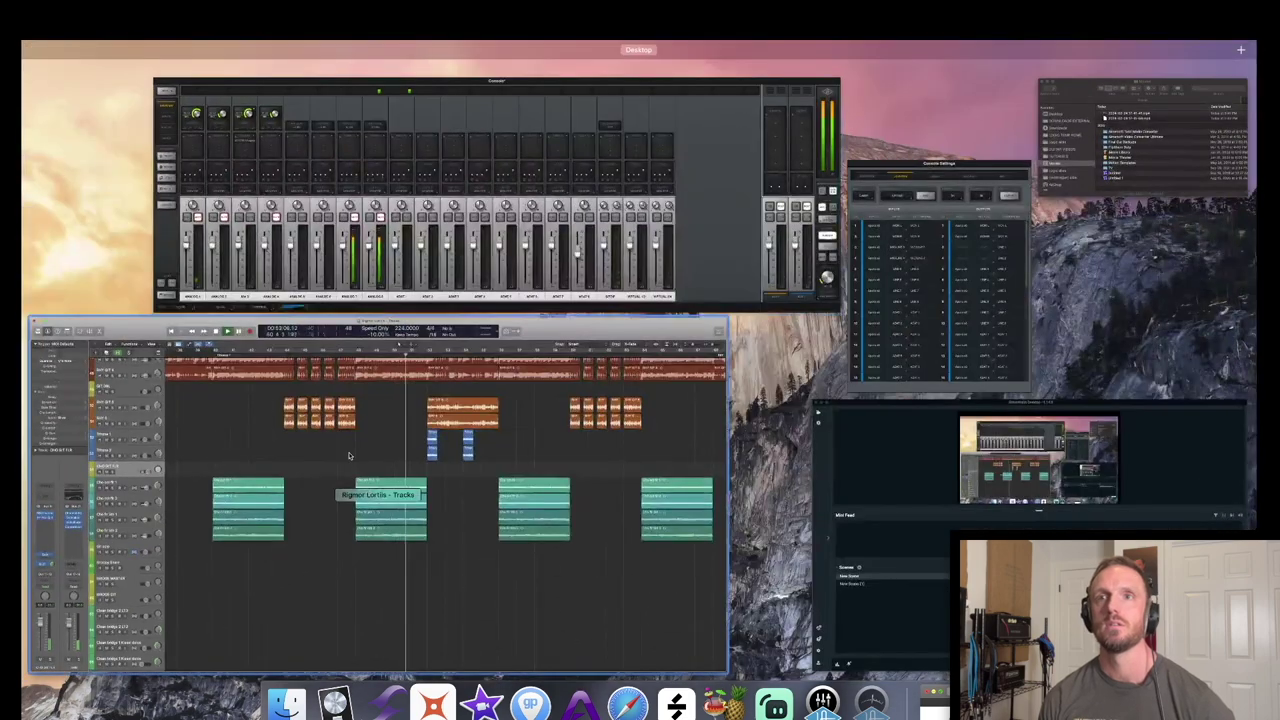
click(349, 456)
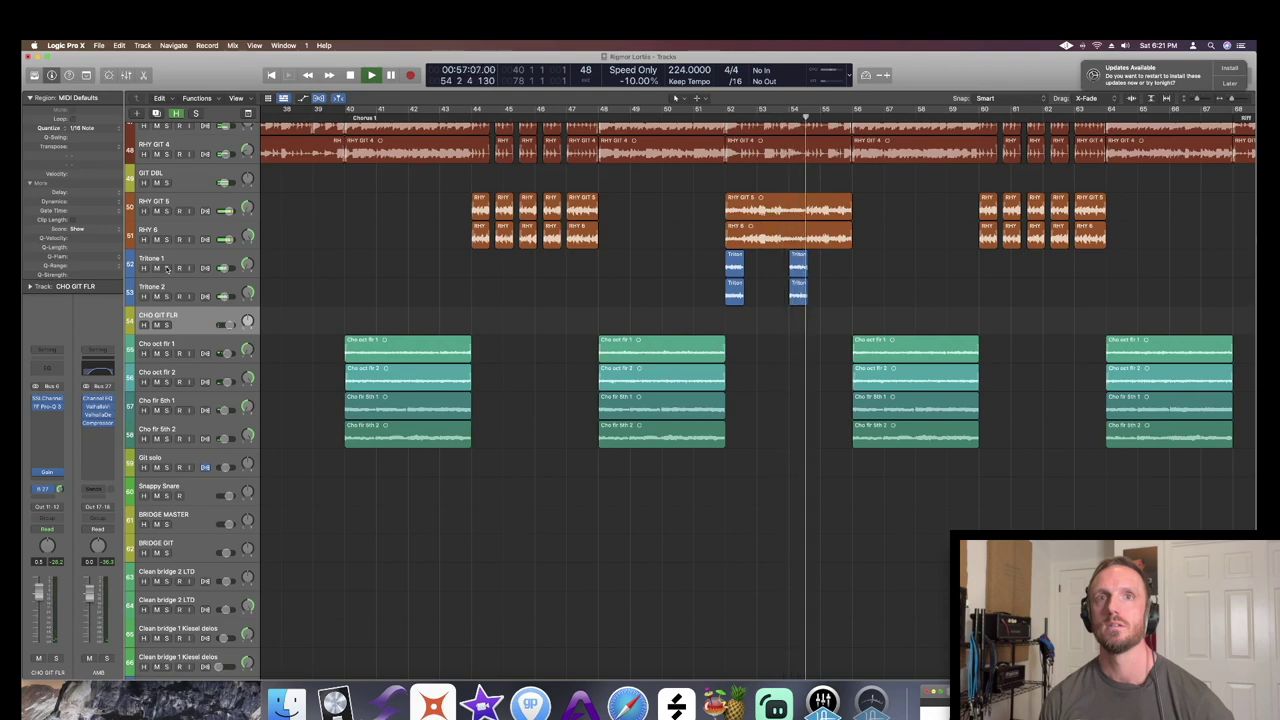
key(space)
- Solo Tritone 1 and Tritone 2, audition them from bar 52, and clear both solos
drag(167, 268, 167, 297)
click(724, 120)
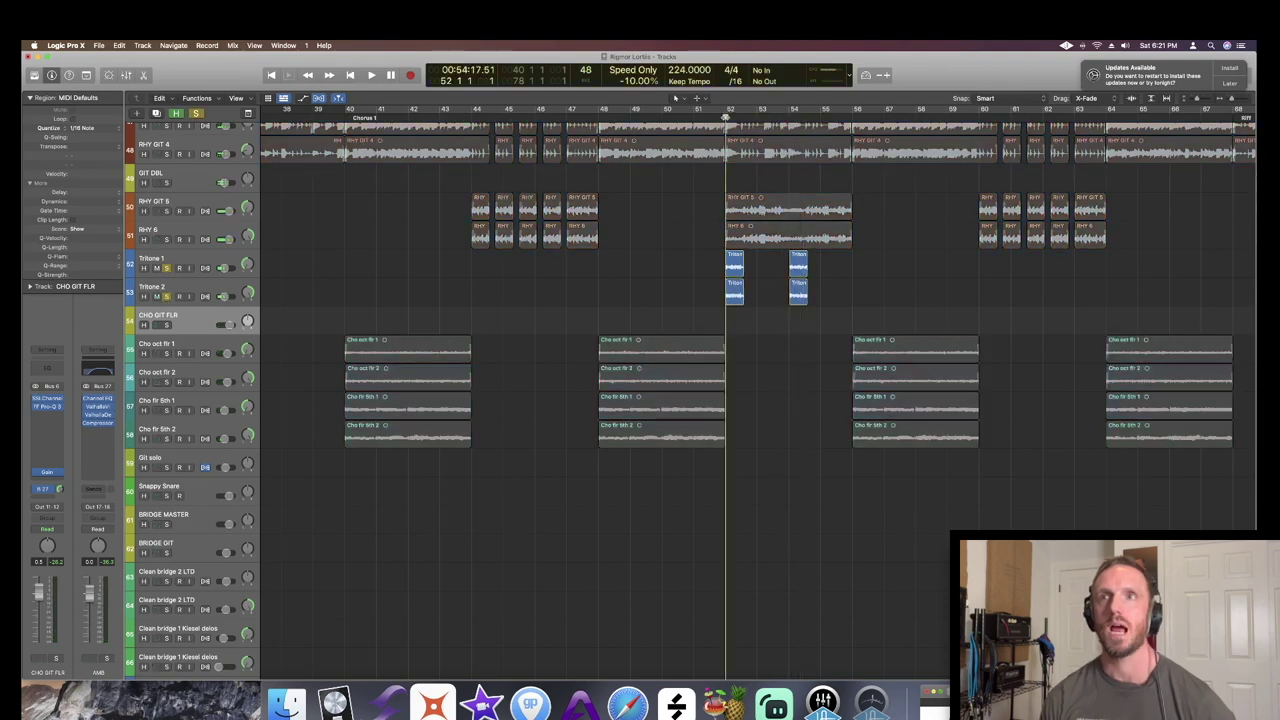
key(space)
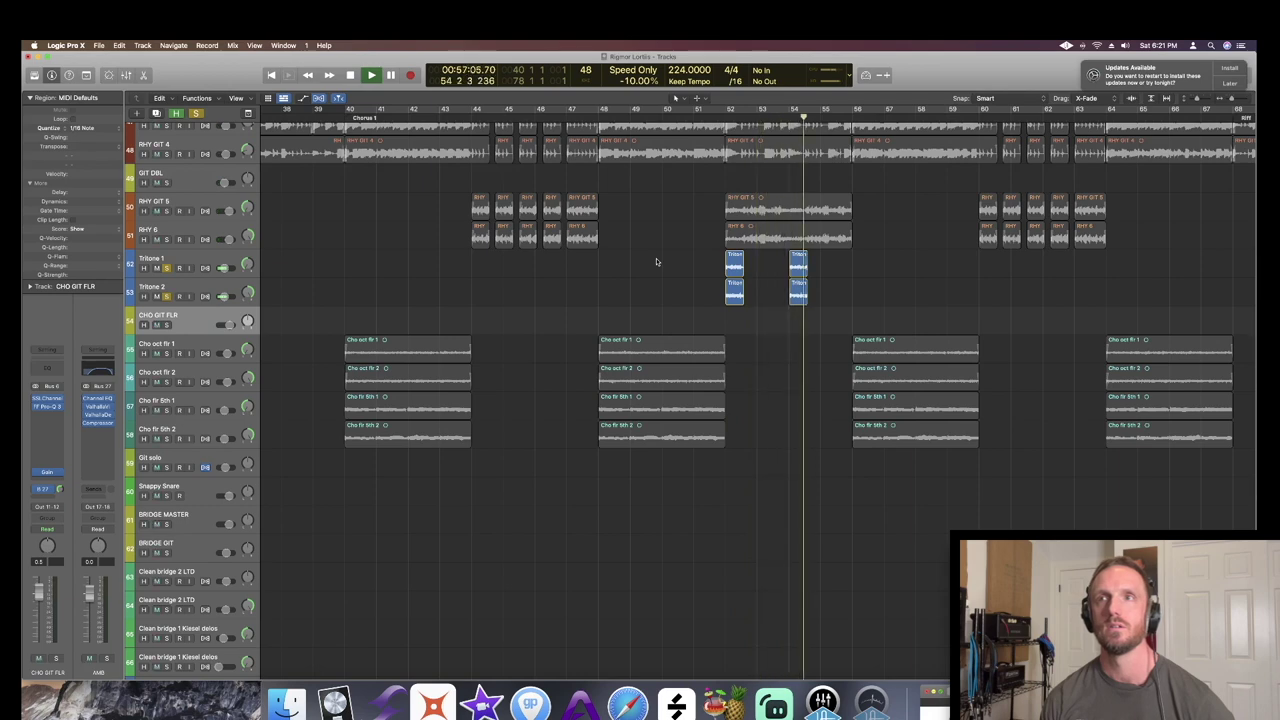
key(space)
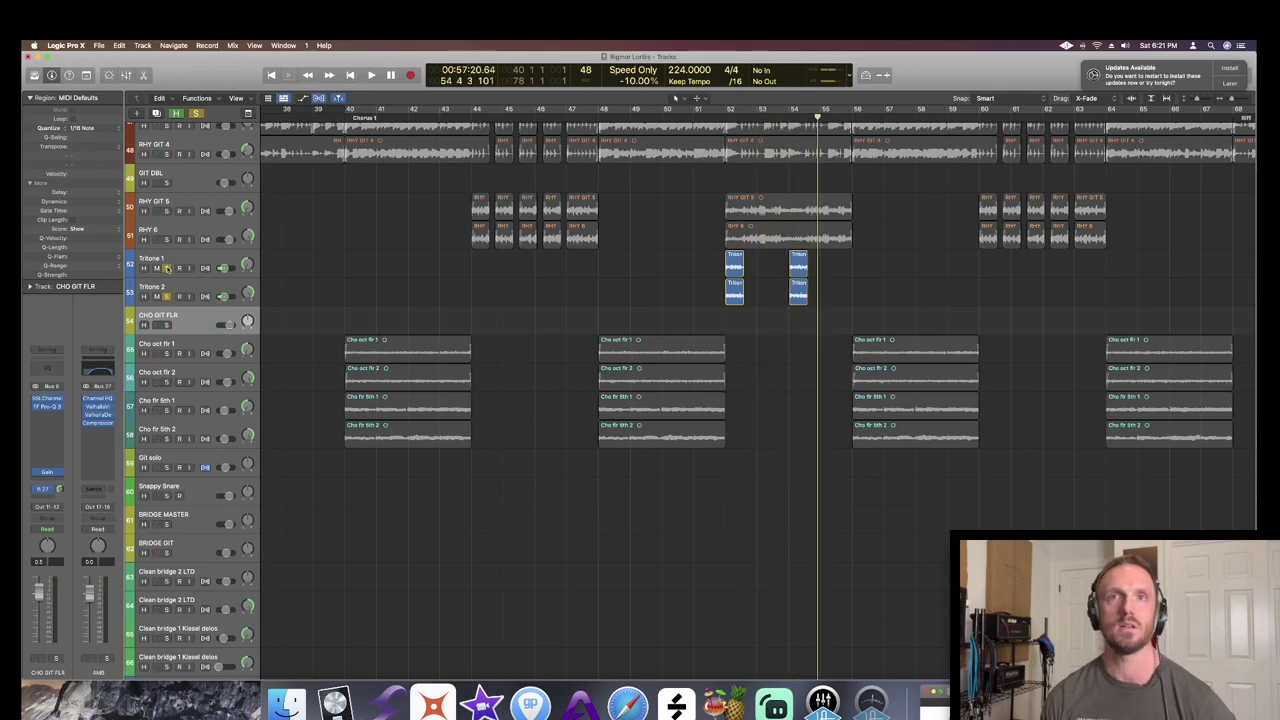
click(167, 268)
click(165, 296)
- Locate the bridge in the arrangement and start full-mix playback just before the Bridge marker
ctrl+alt+click(493, 292)
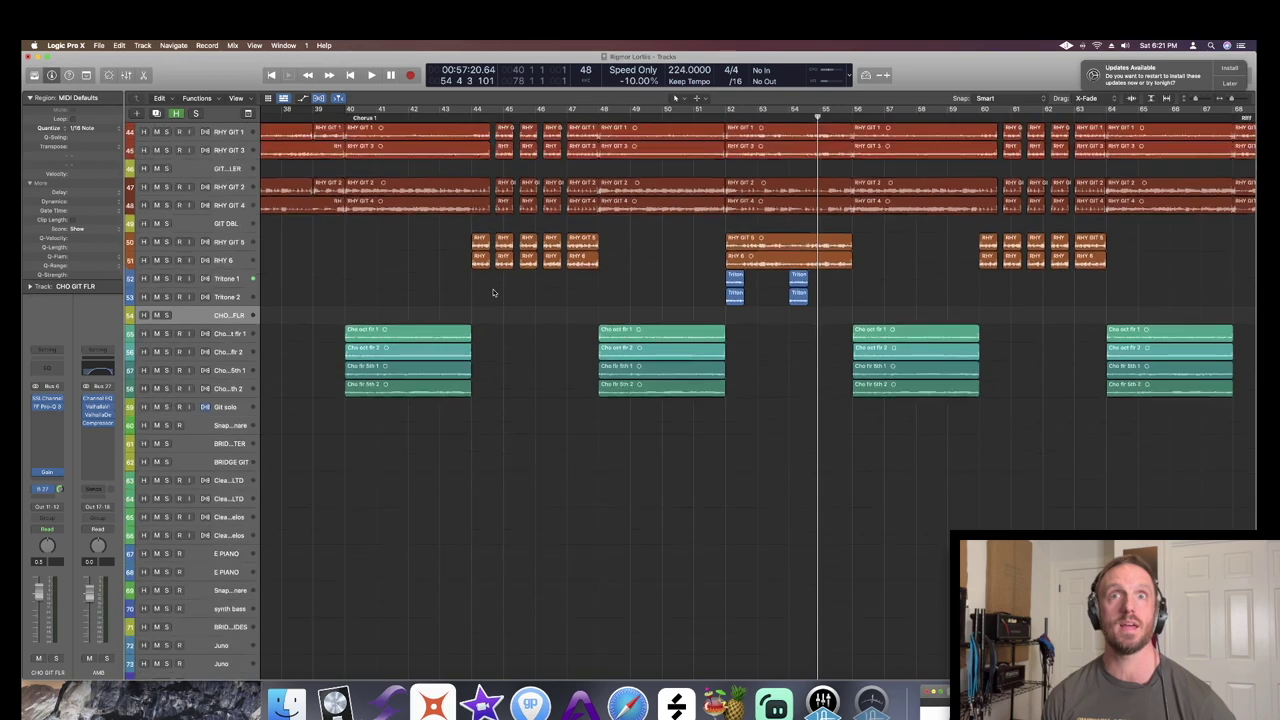
ctrl+alt+click(493, 291)
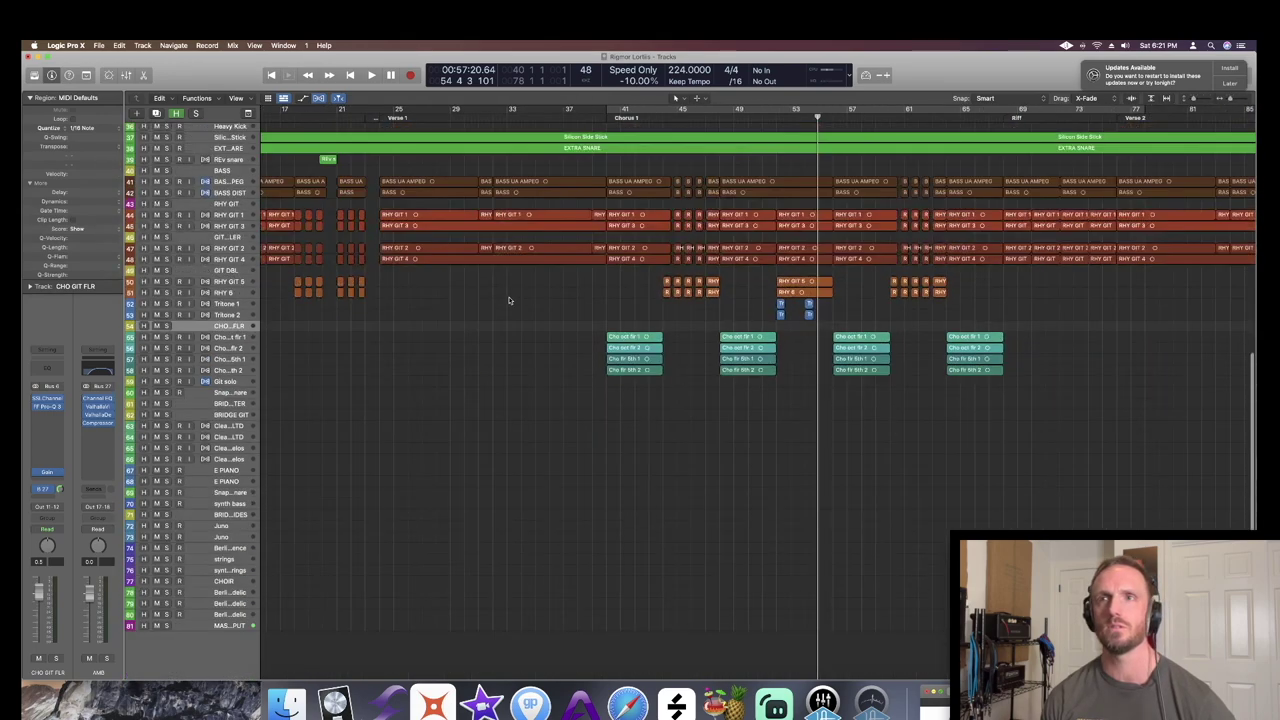
scroll(508, 300, up, 5)
scroll(508, 300, down, 3)
scroll(508, 300, right, 5)
scroll(508, 300, right, 2)
scroll(500, 334, down, 5)
scroll(500, 334, up, 3)
scroll(500, 334, down, 3)
scroll(500, 334, up, 1)
click(735, 125)
key(space)
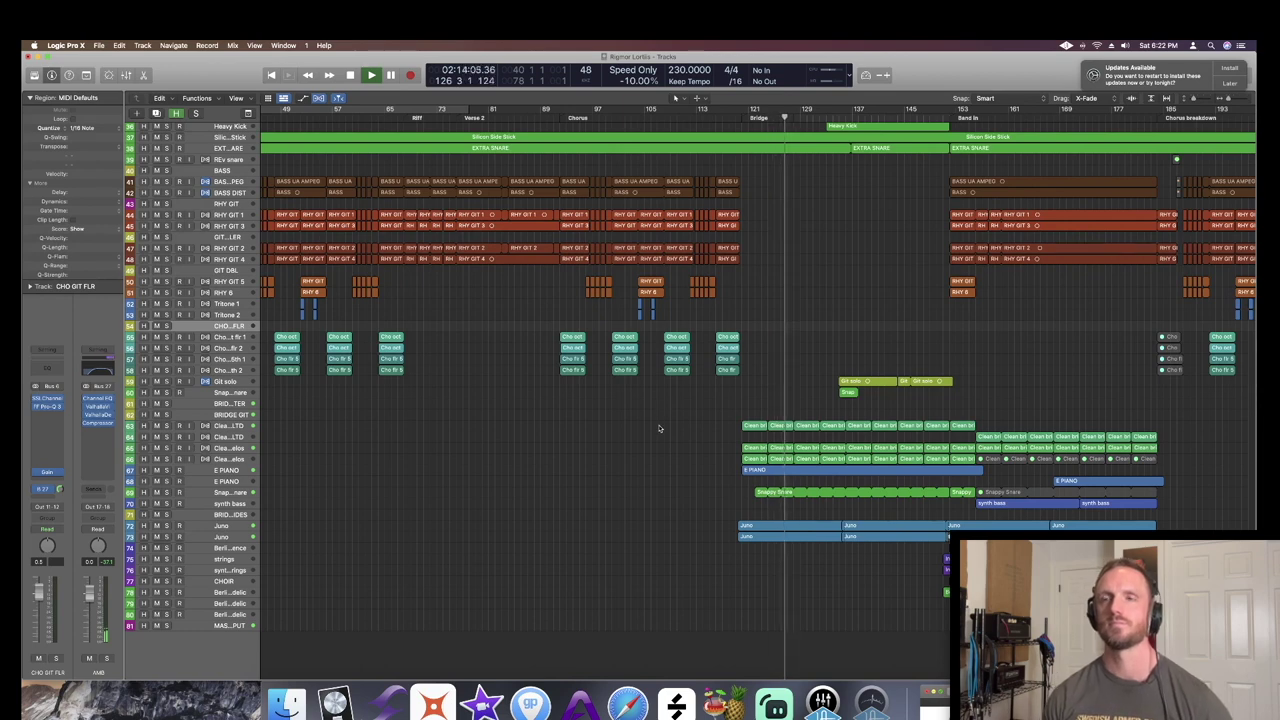
- Play the full mix through the bridge to bar 152, following its guitar, piano, snare and synth regions in the arrangement
drag(694, 390, 893, 592)
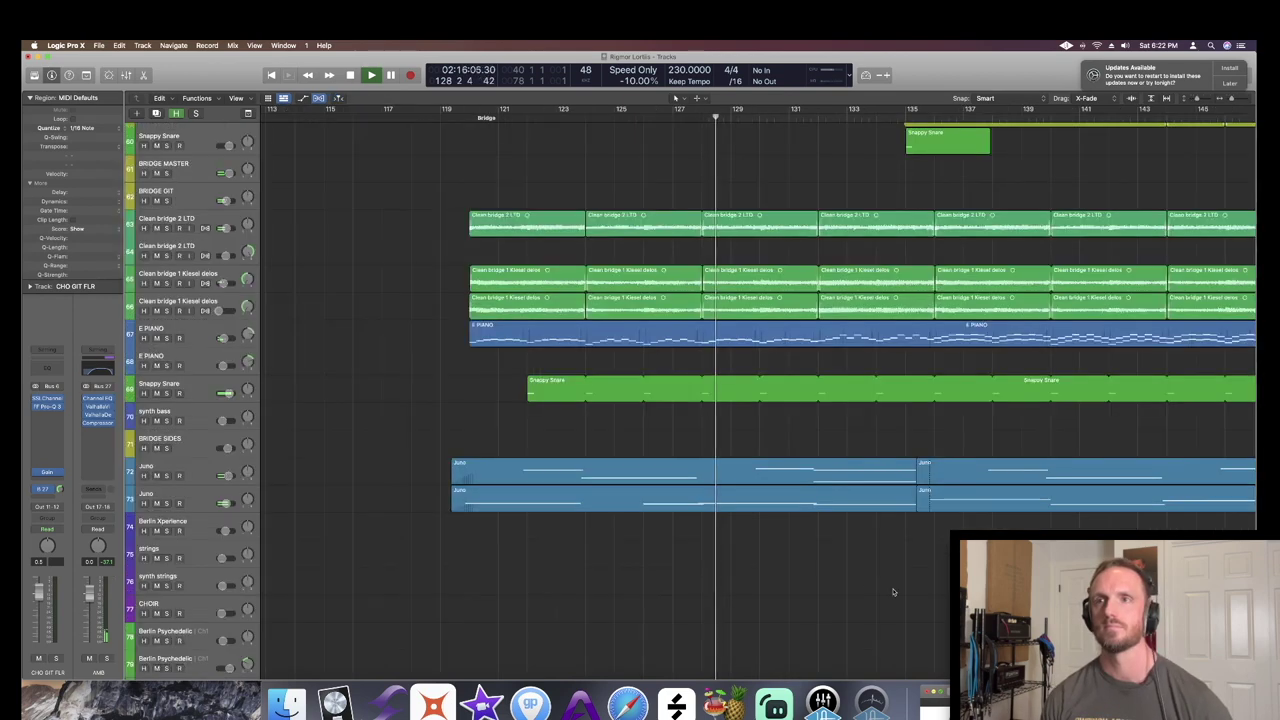
key(super+Left)
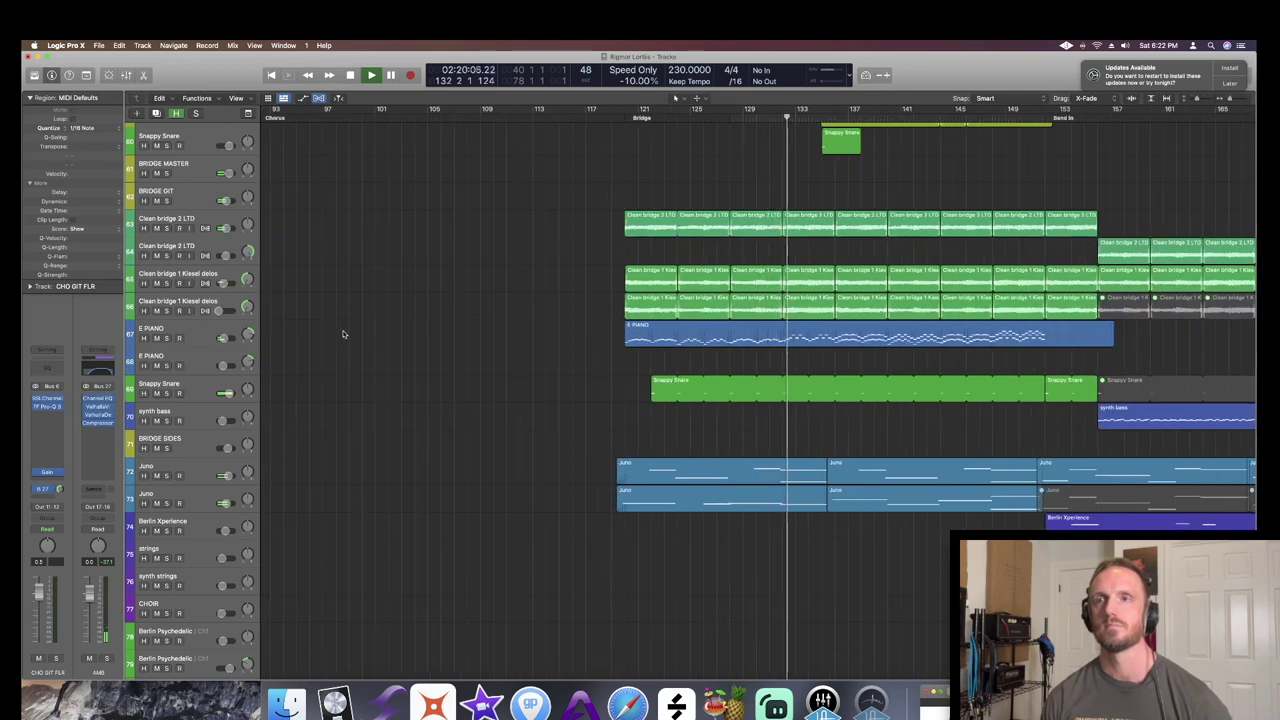
key(super+Up)
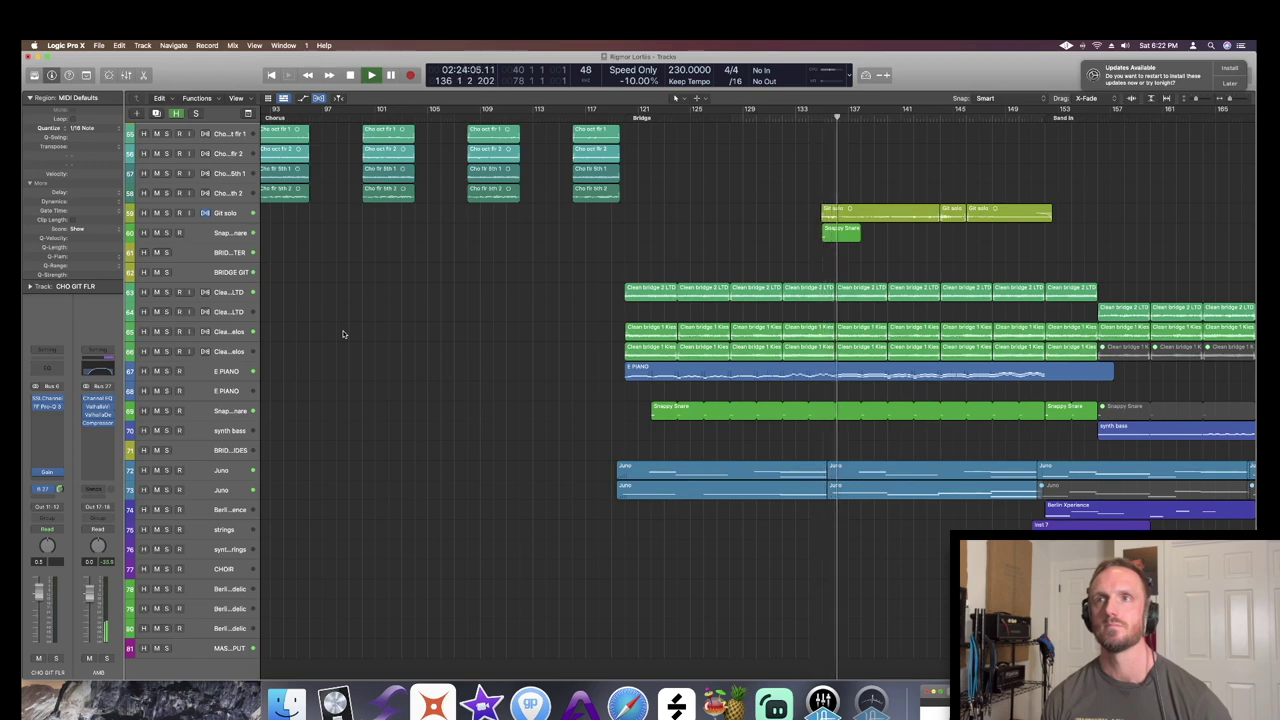
scroll(342, 333, right, 5)
scroll(342, 333, right, 1)
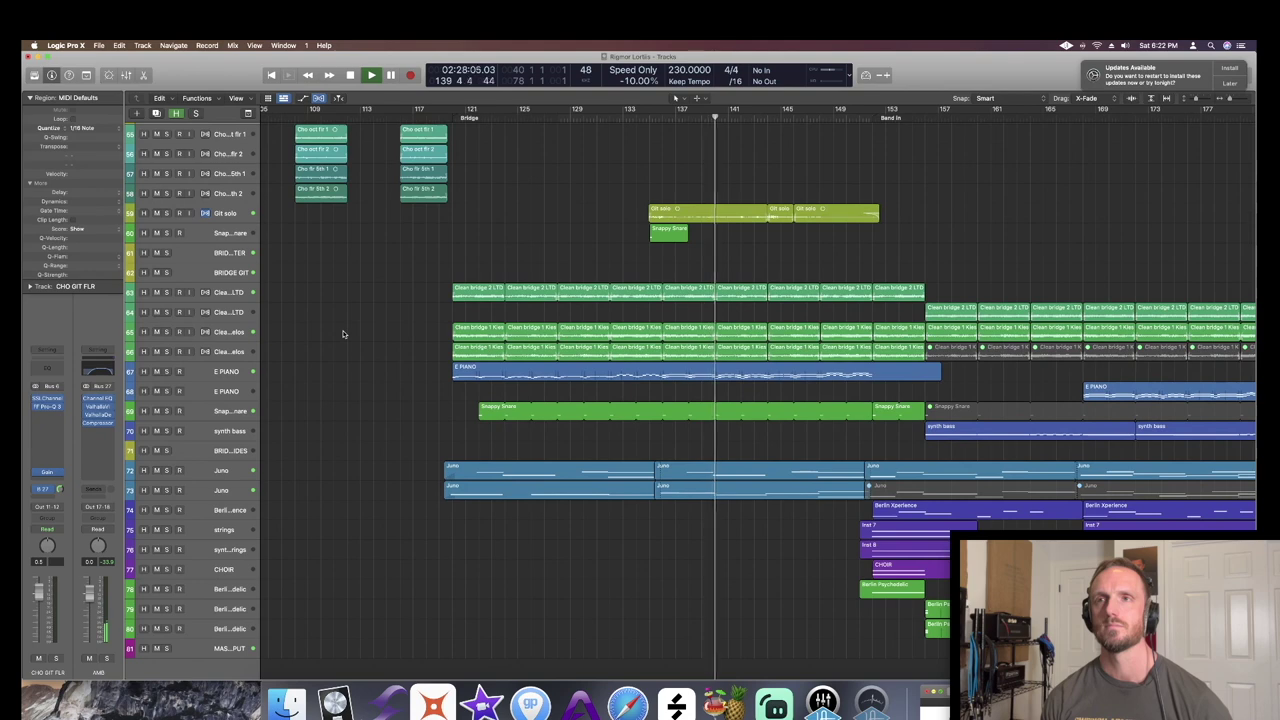
key(super+Left)
key(super+Up)
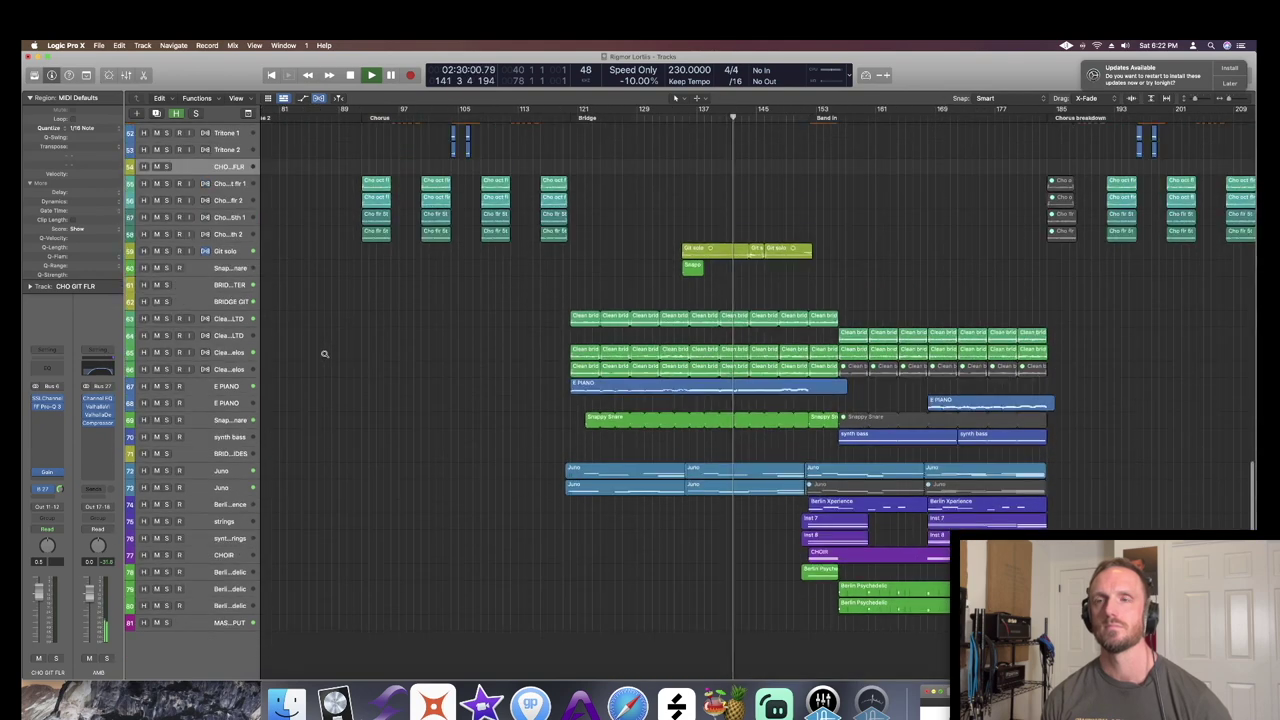
key(super+Up)
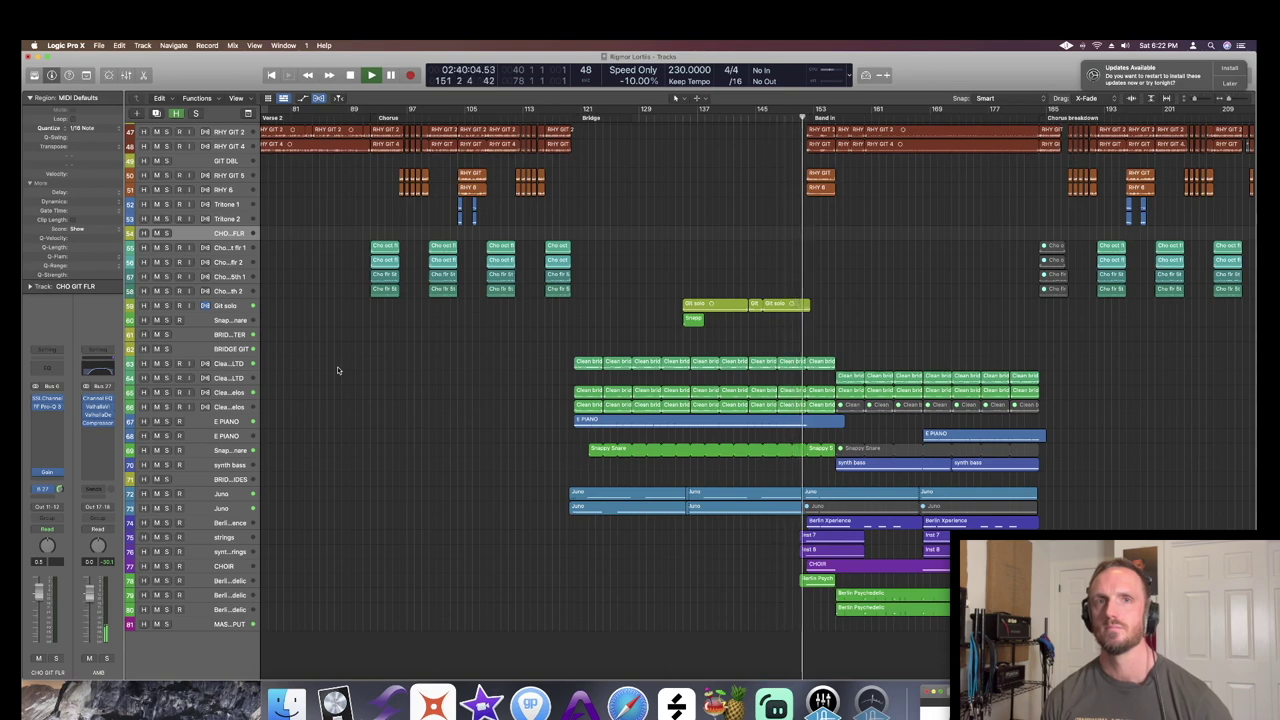
key(space)
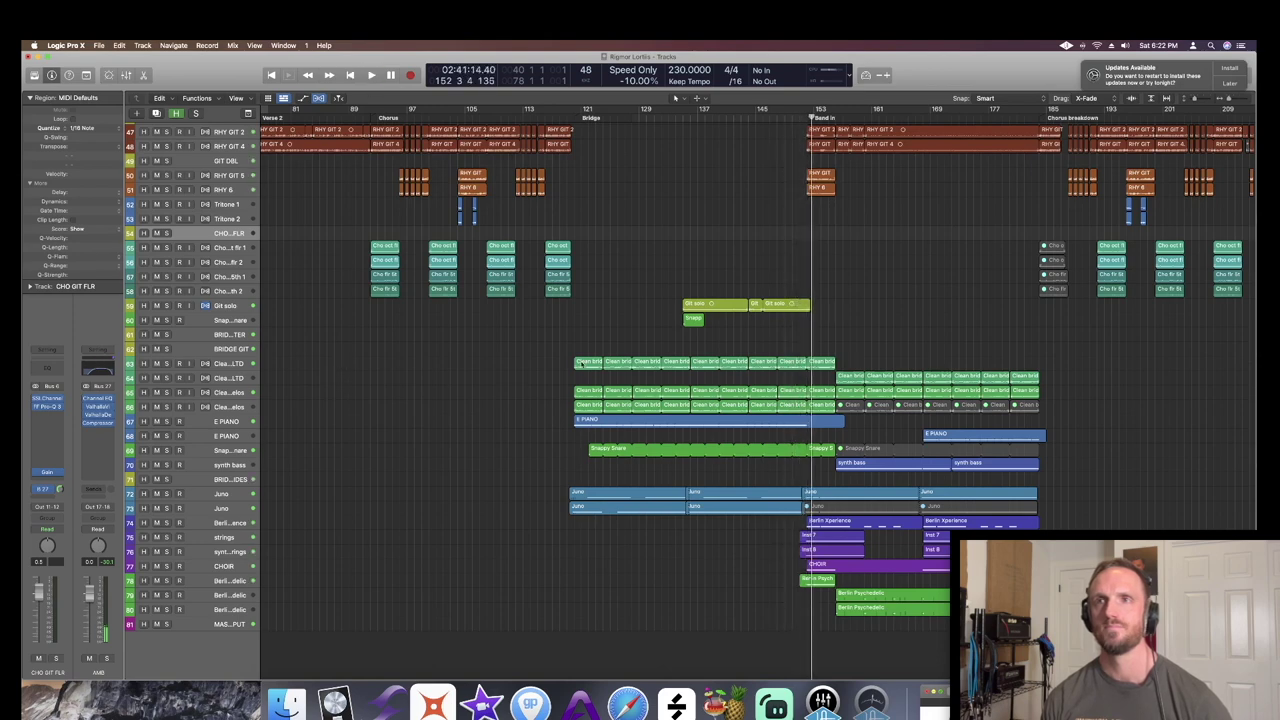
- Set a cycle range from bar 120 to bar 135 and audition the first Clean bridge 2 LTD track in solo
drag(517, 290, 646, 440)
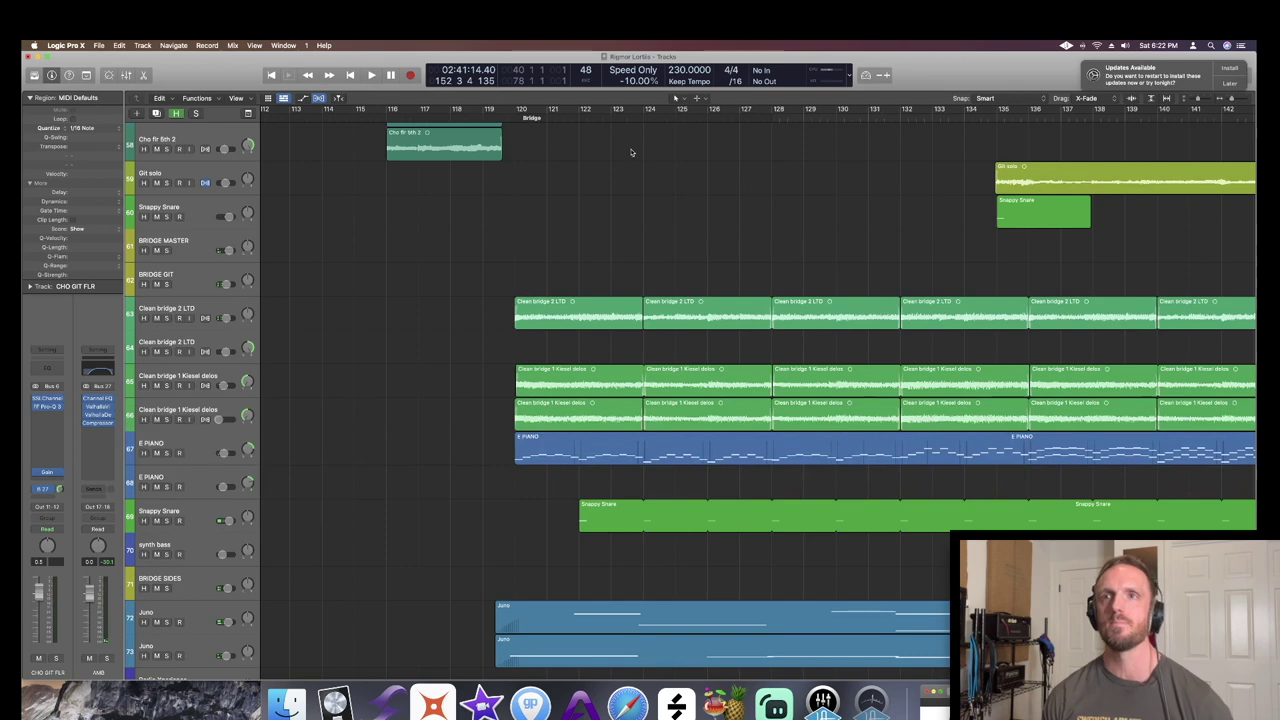
drag(515, 108, 988, 168)
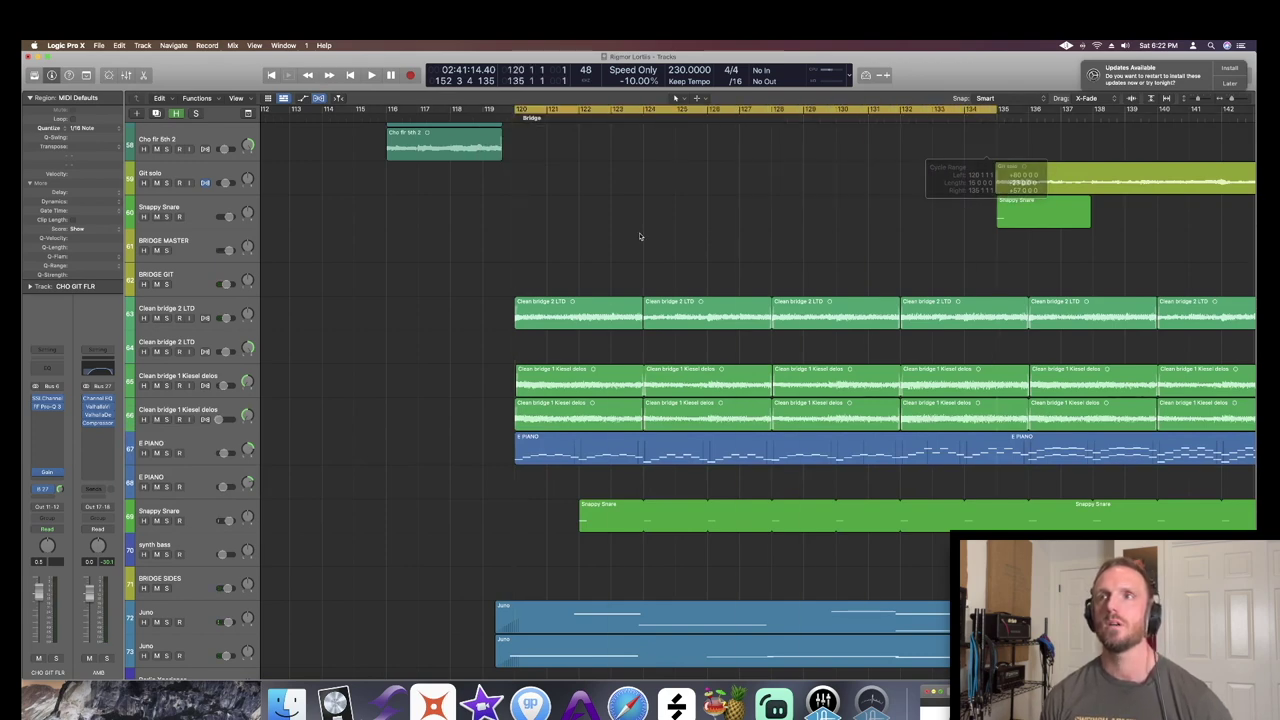
click(167, 318)
click(186, 309)
key(space)
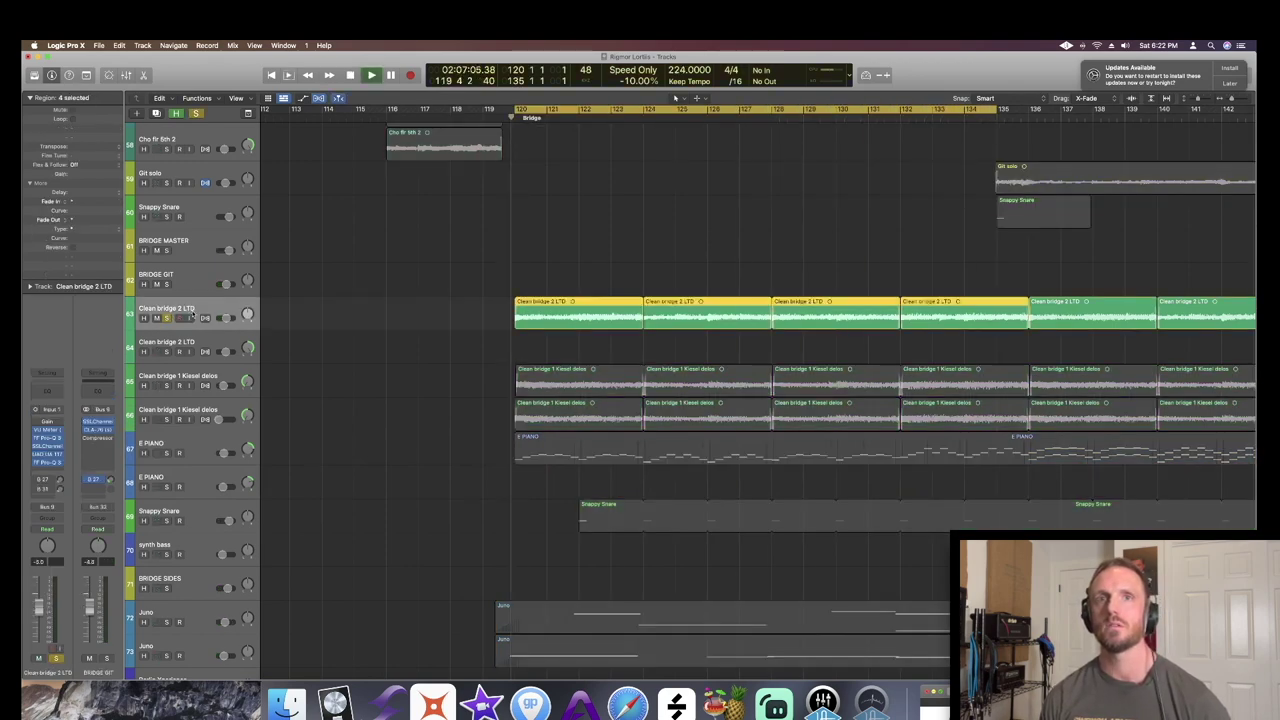
- Add both Clean bridge 1 Kiesel delos tracks to the solo and audition the clean bridge guitars together
scroll(188, 355, down, 3)
click(166, 325)
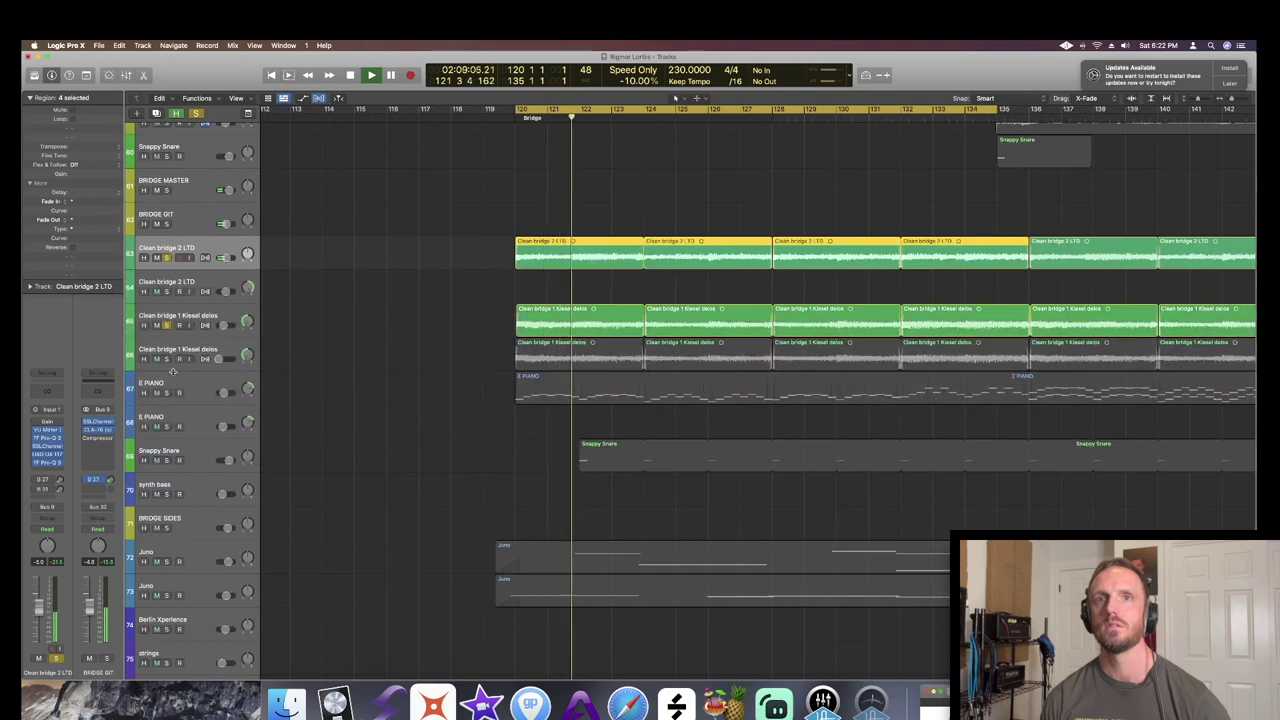
click(166, 359)
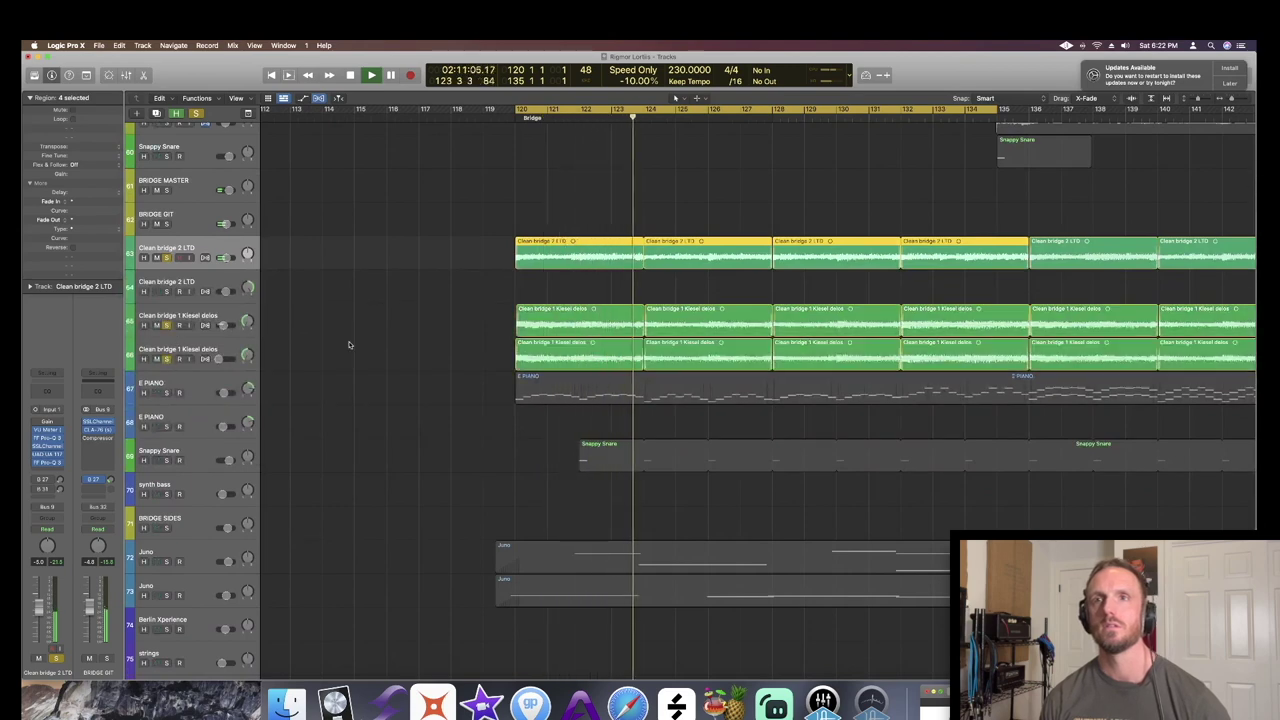
scroll(349, 345, up, 1)
scroll(349, 345, down, 5)
key(space)
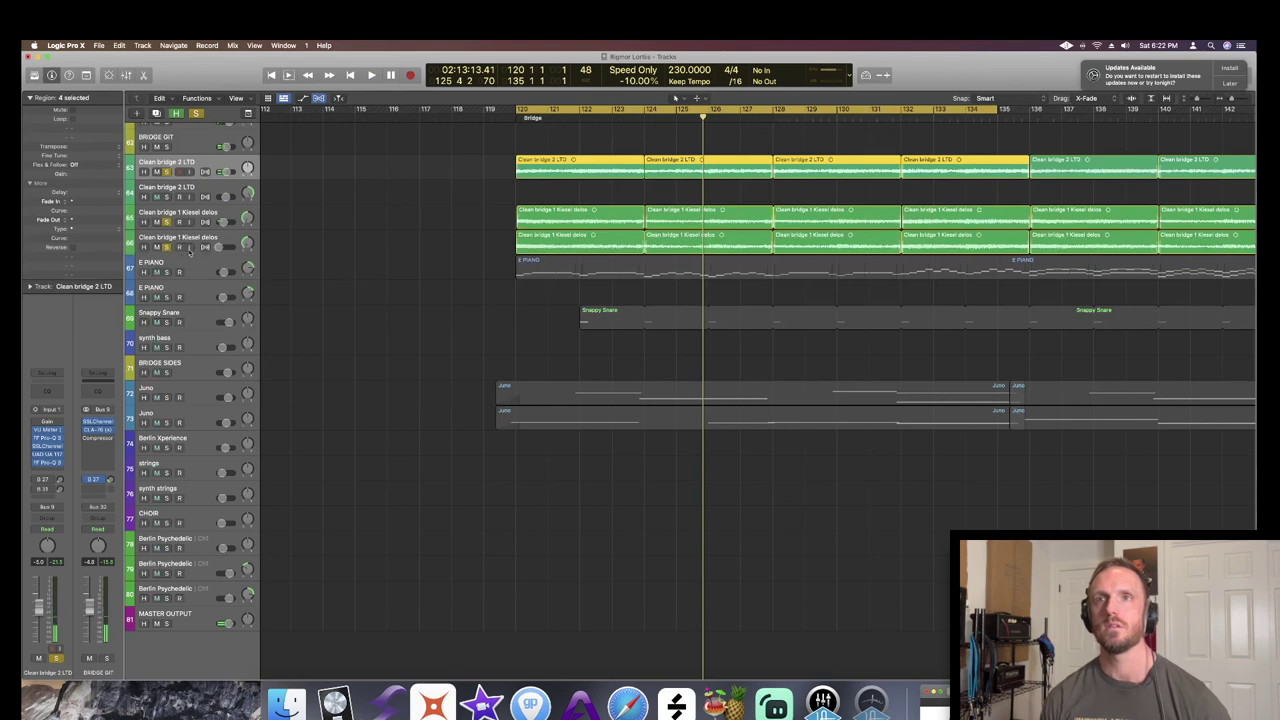
- Solo only the first E PIANO track and audition it from the start of the bridge
alt+click(166, 272)
click(205, 267)
key(shift+space)
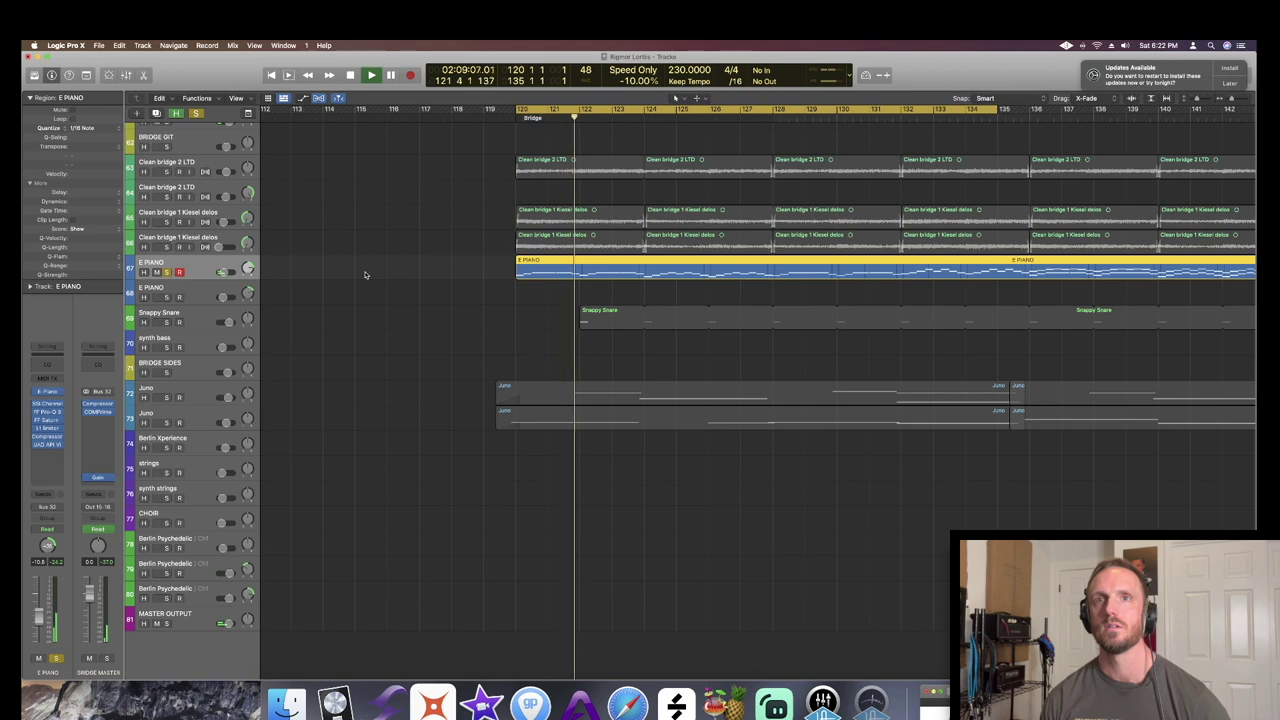
key(space)
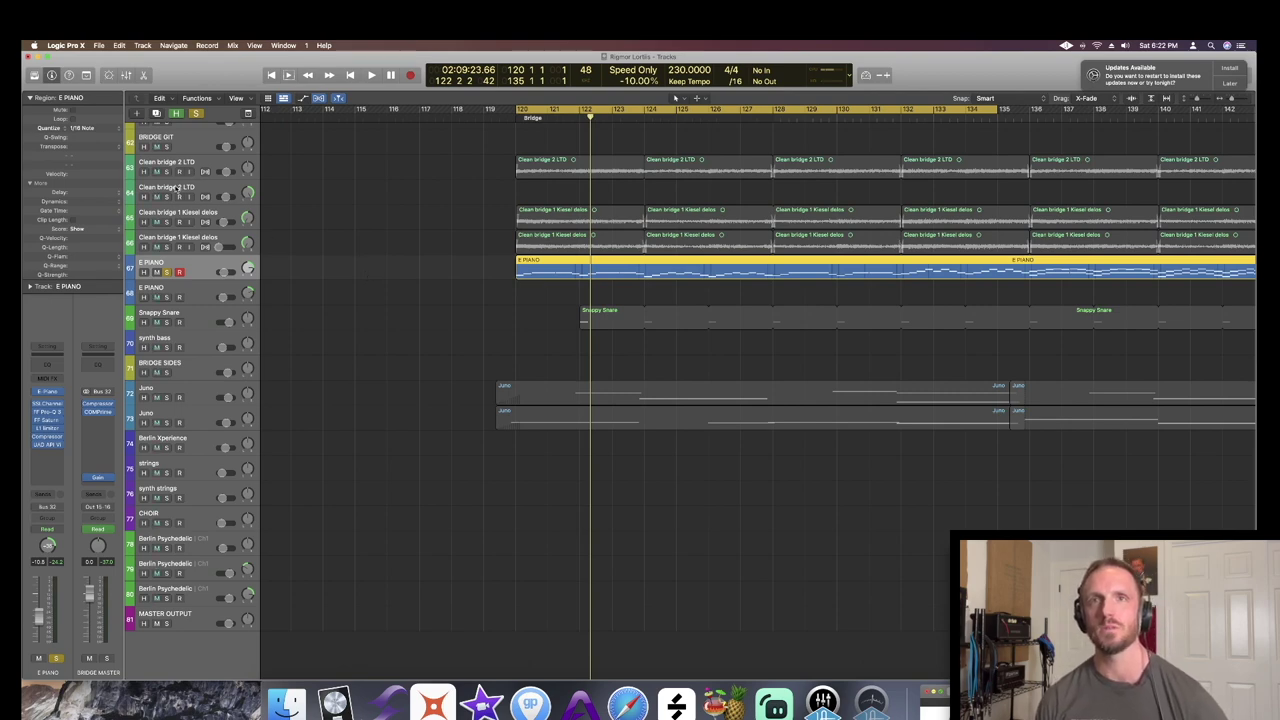
- Add the BRIDGE GIT bus to the solo and audition the clean guitars together with the E PIANO
click(166, 147)
key(space)
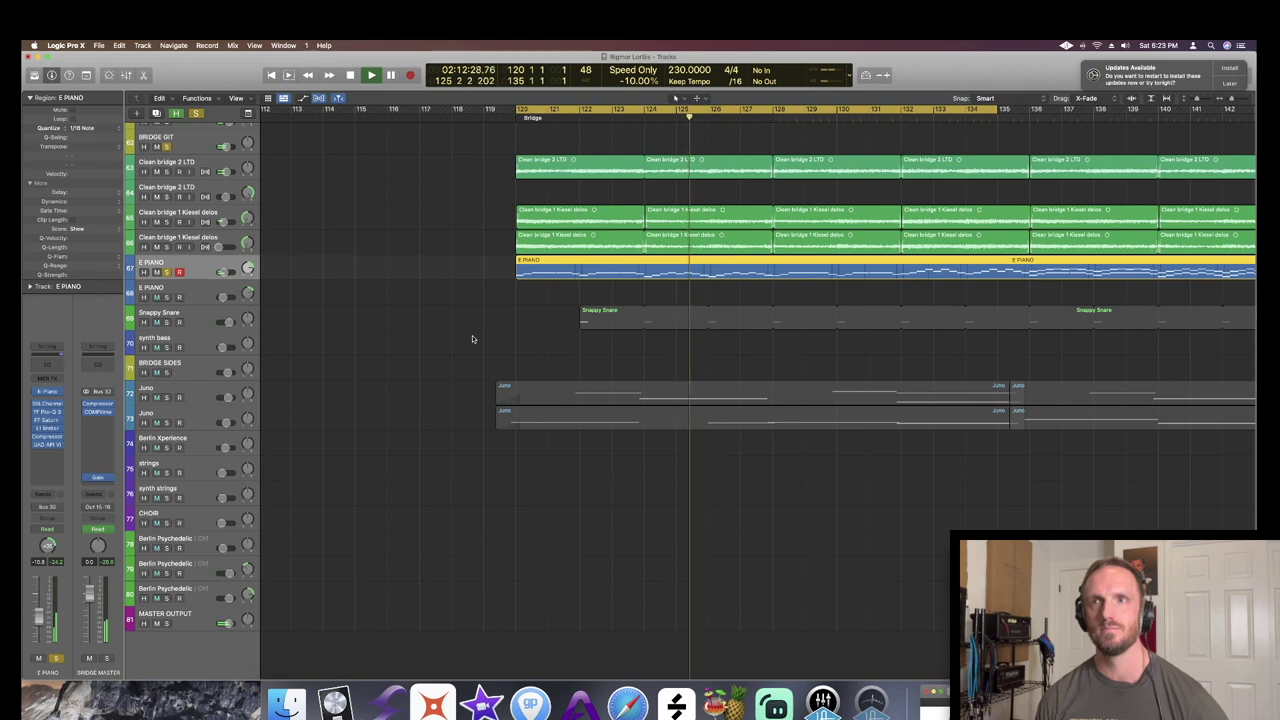
key(space)
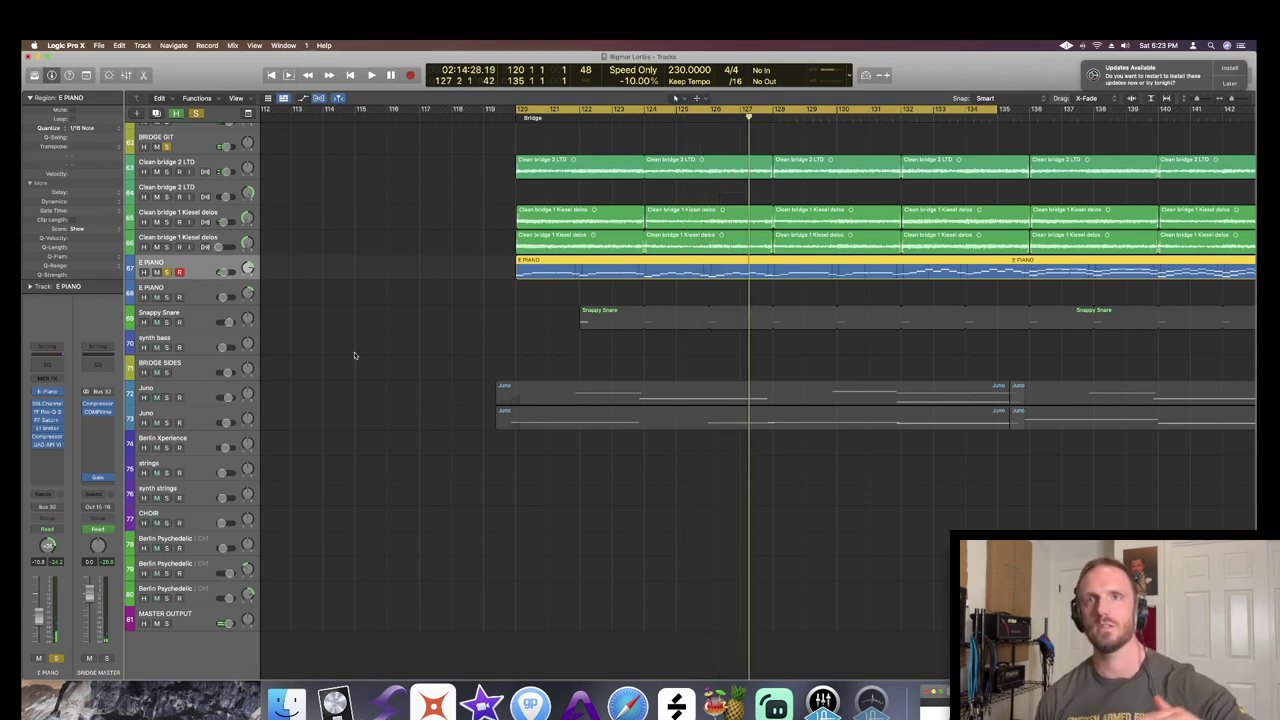
- Open the Compressor on the E PIANO channel and place its window clear of the track list
key(x)
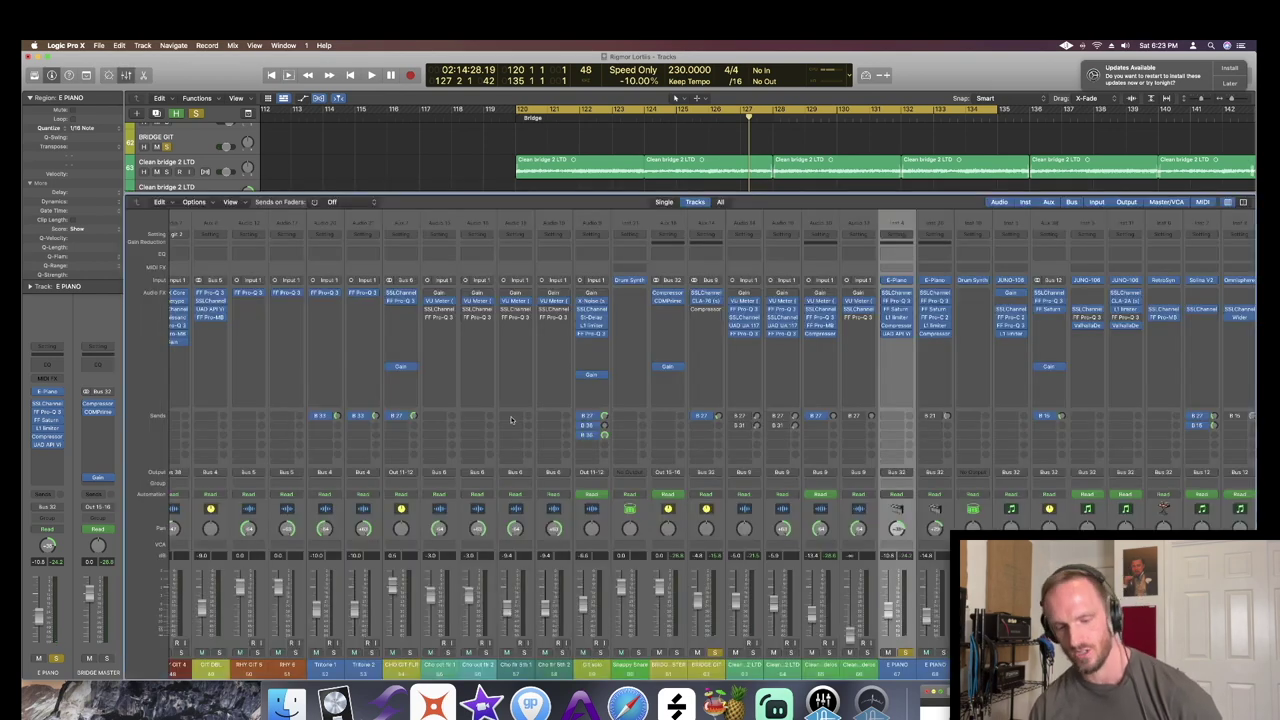
scroll(757, 591, right, 1)
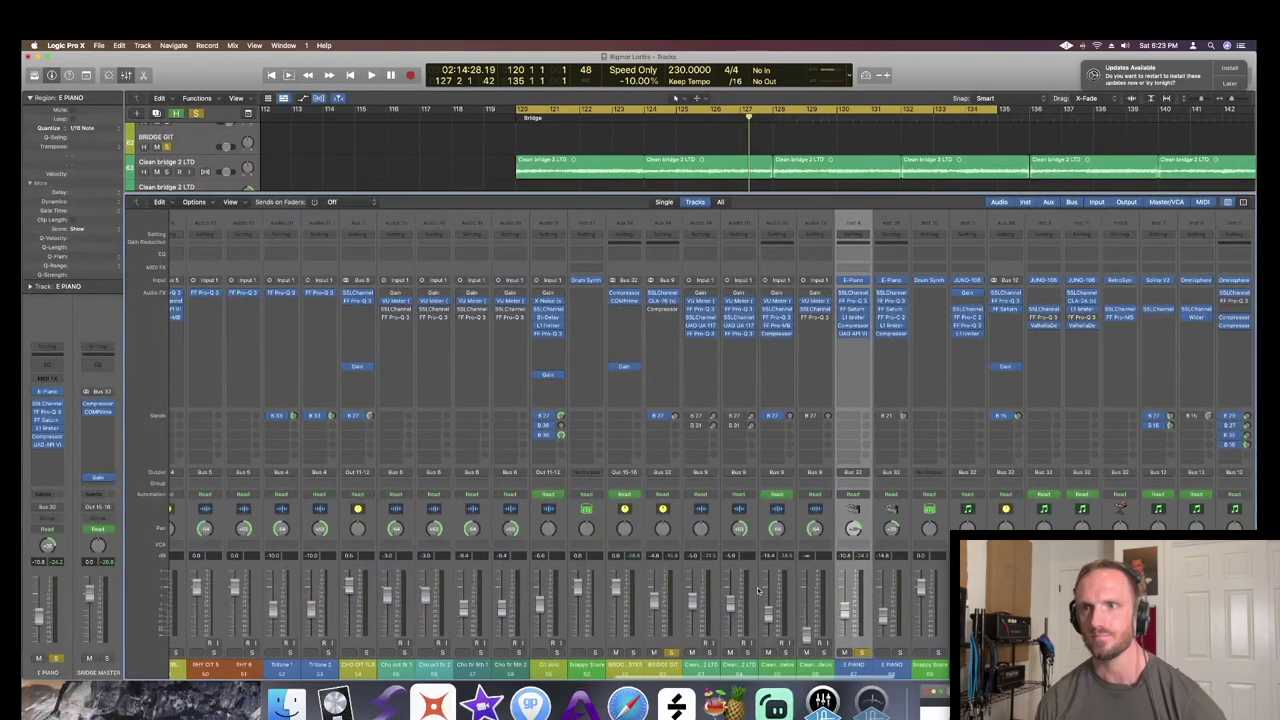
click(855, 327)
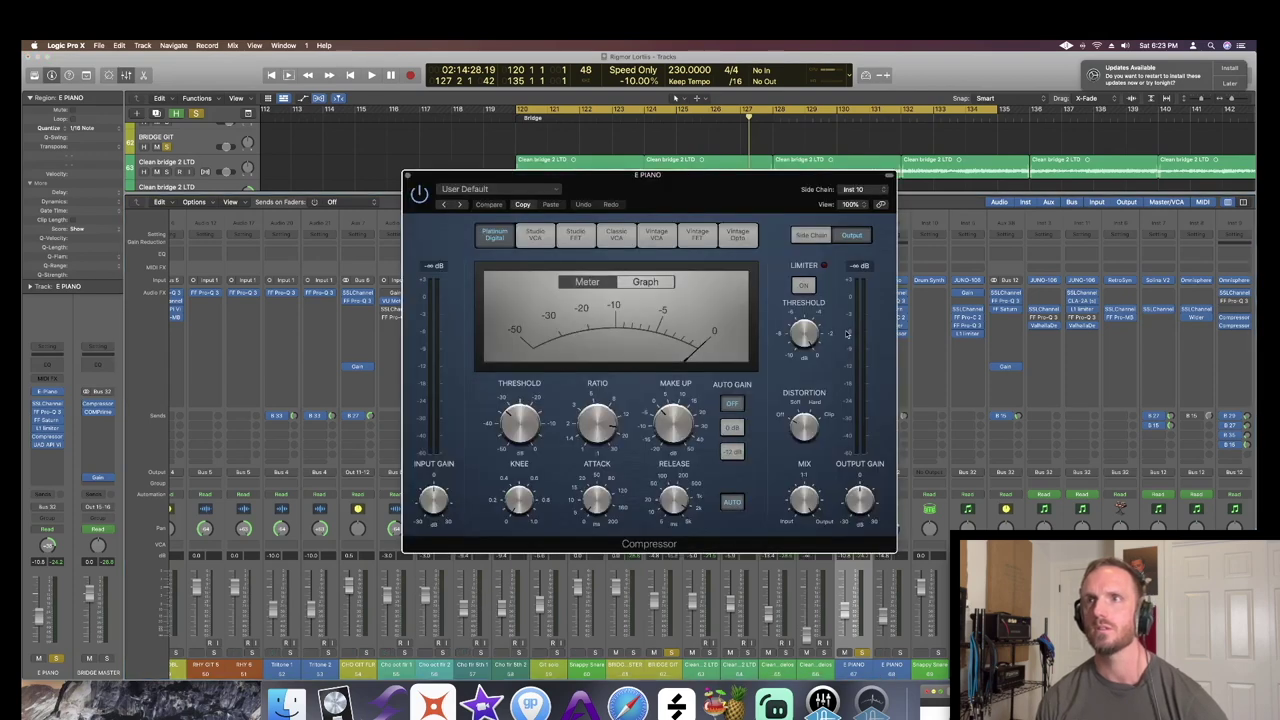
key(x)
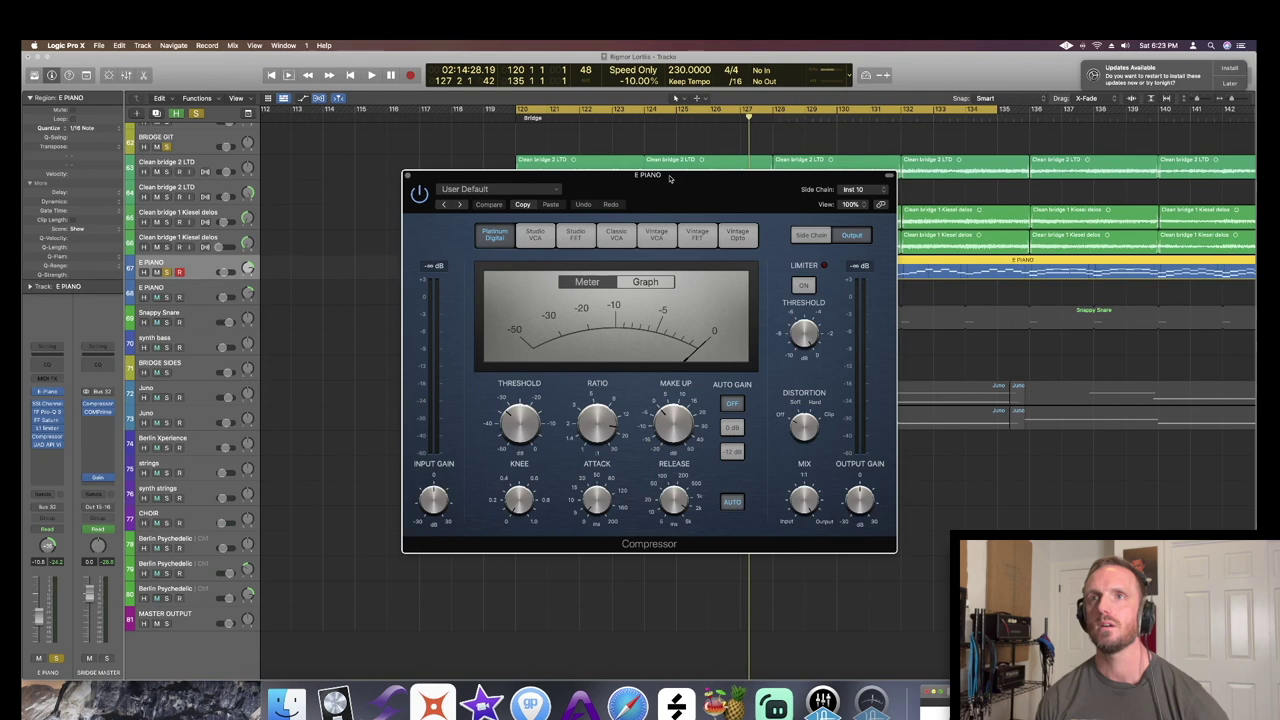
drag(670, 178, 948, 313)
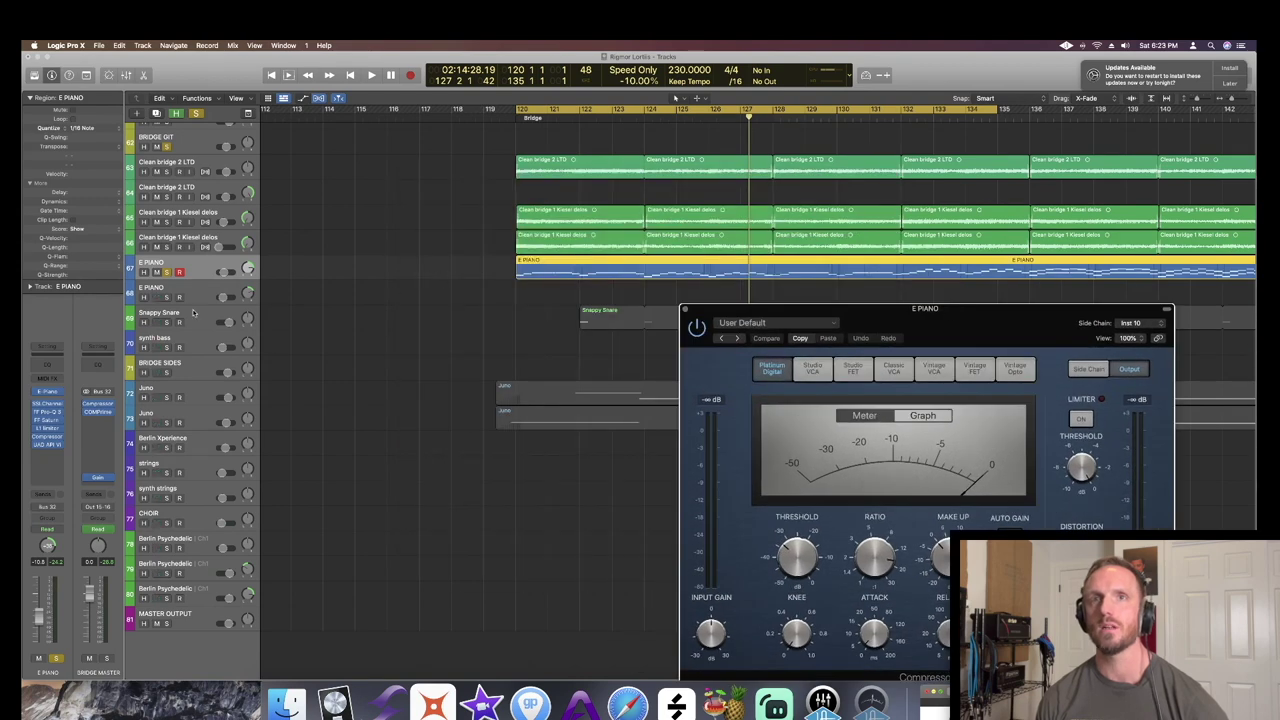
- Select the Snappy Snare track in the bridge, review its Drum Synth instrument, and close the instrument window
click(194, 314)
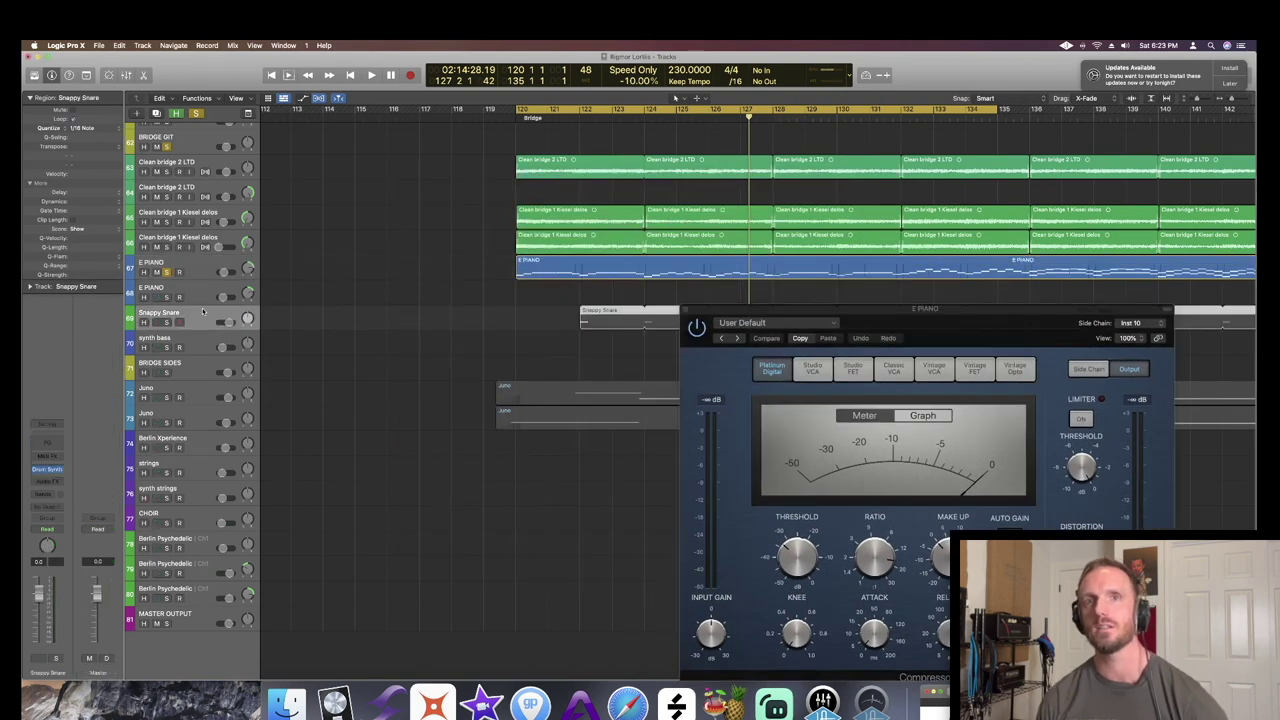
key(x)
drag(957, 309, 320, 67)
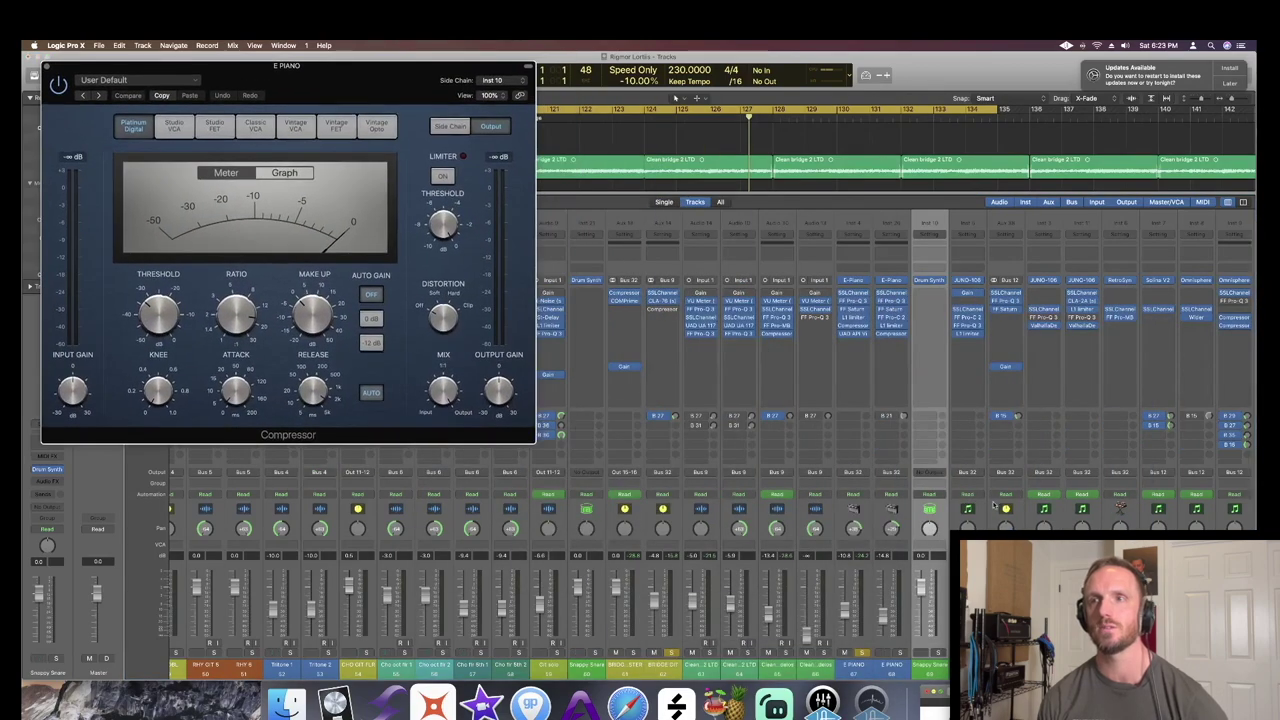
click(930, 281)
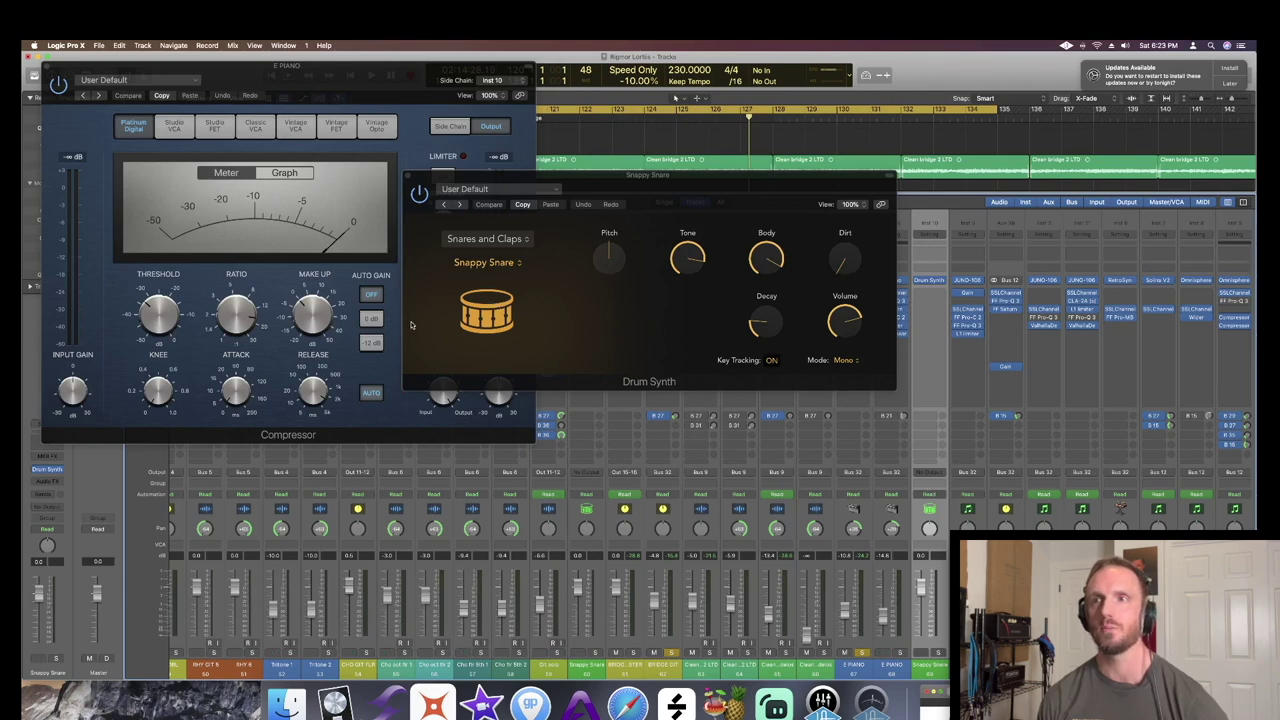
click(407, 178)
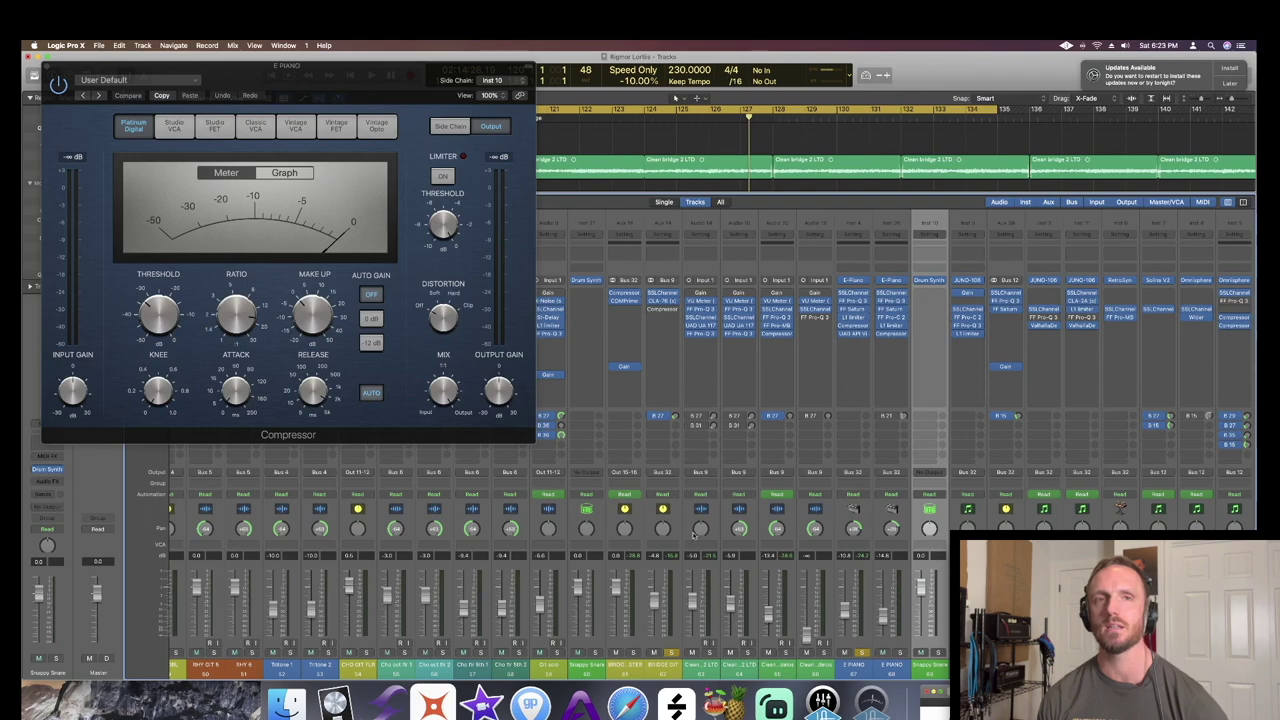
- Play the E PIANO without the bridge guitars while watching its Compressor meter, and return to the full arrangement view
drag(312, 68, 650, 95)
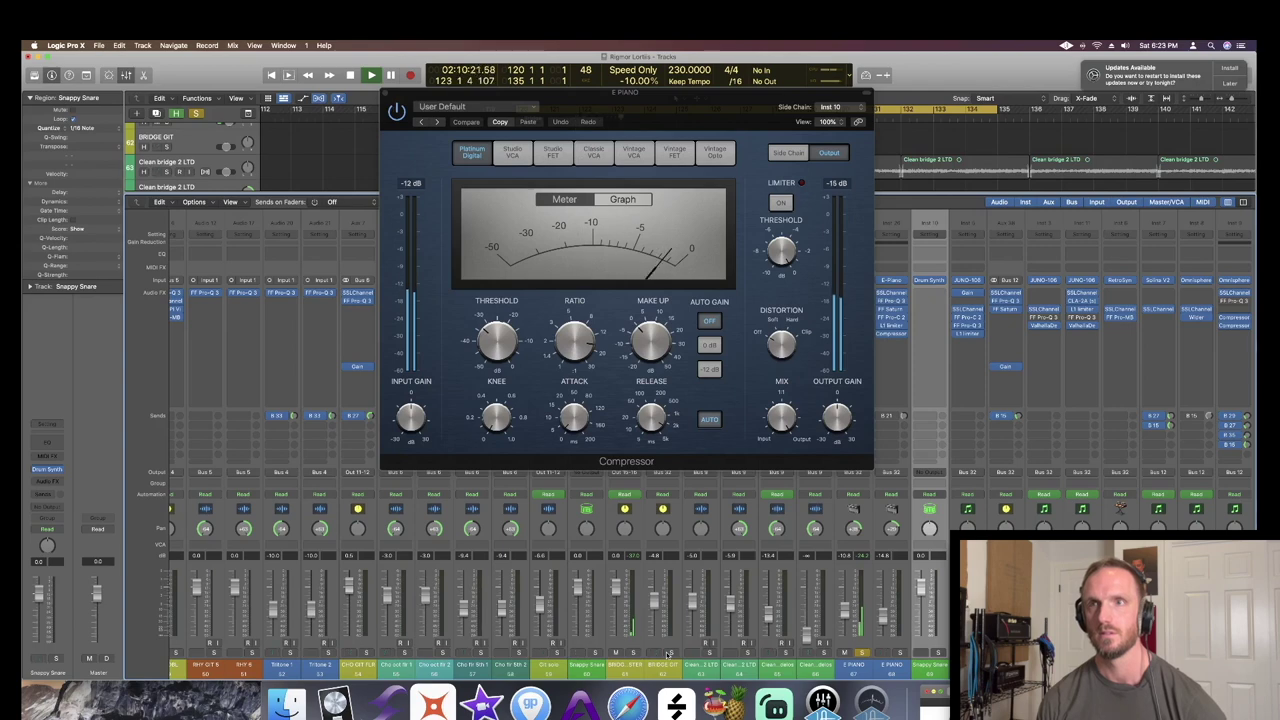
key(space)
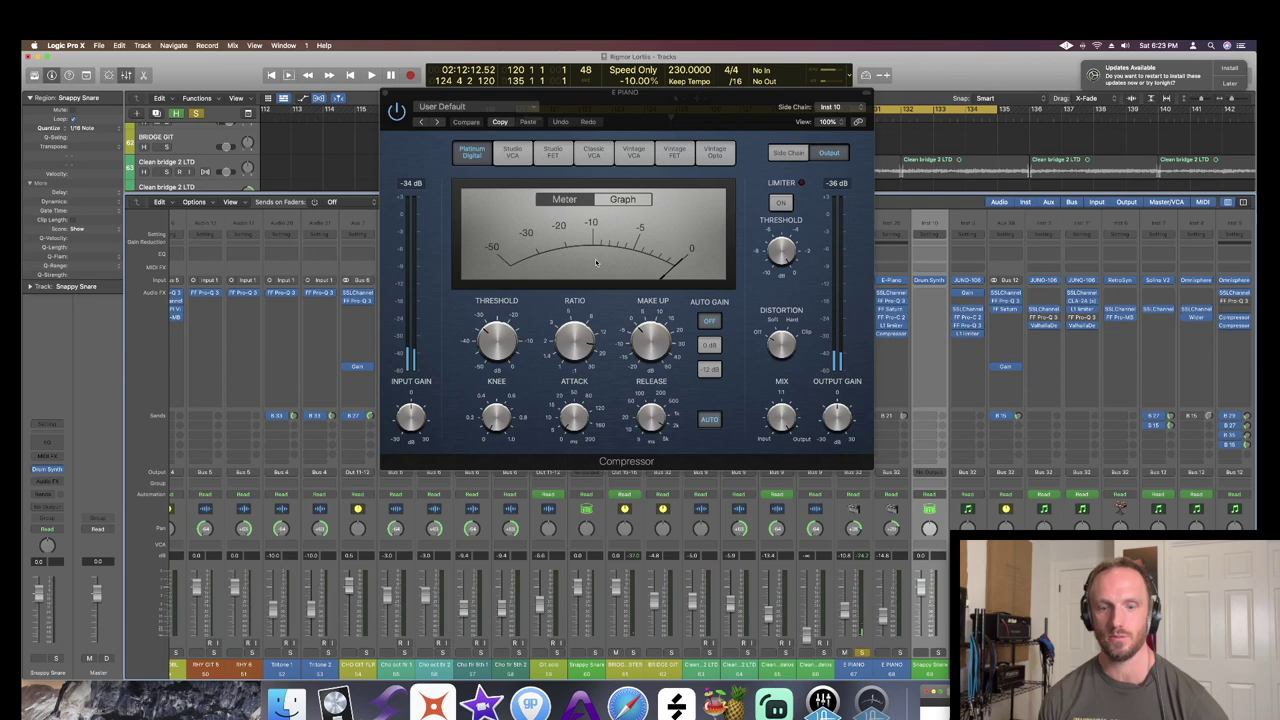
key(x)
drag(604, 94, 958, 205)
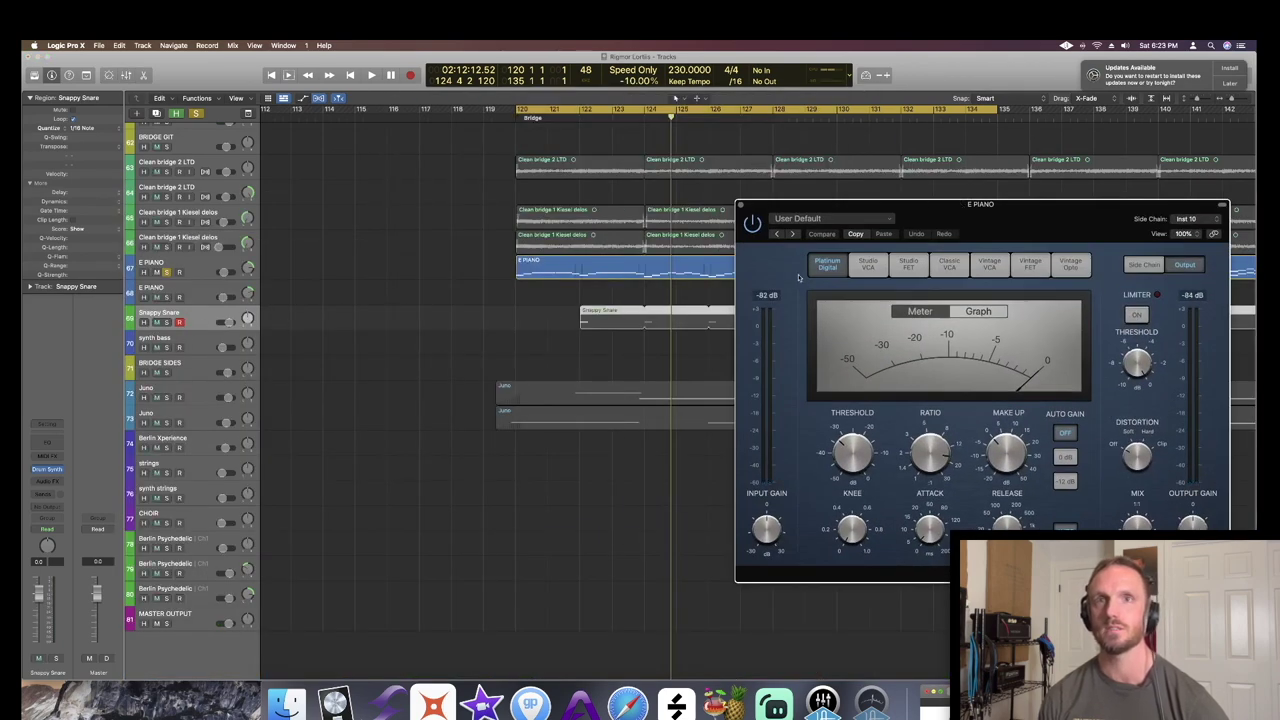
- Inspect the side-chain source options of the E PIANO Compressor, leaving the source on Snappy Snare (Inst 10)
drag(979, 206, 952, 190)
click(1189, 205)
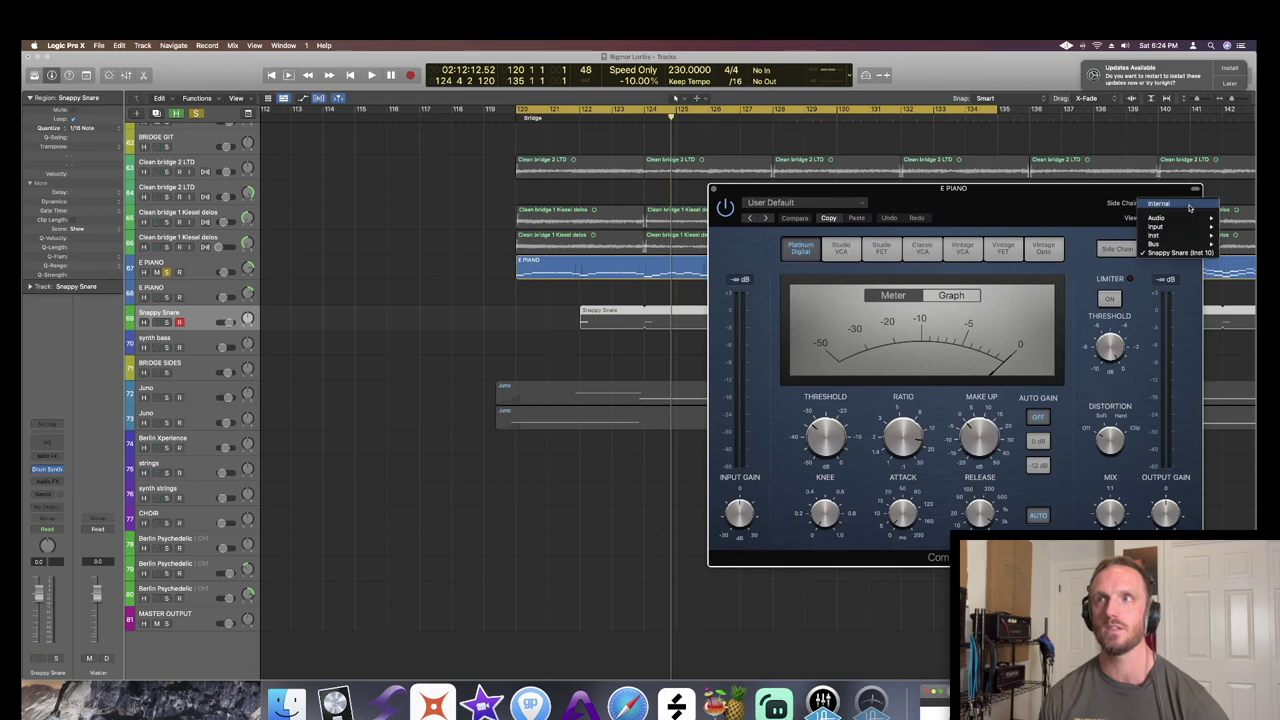
click(989, 212)
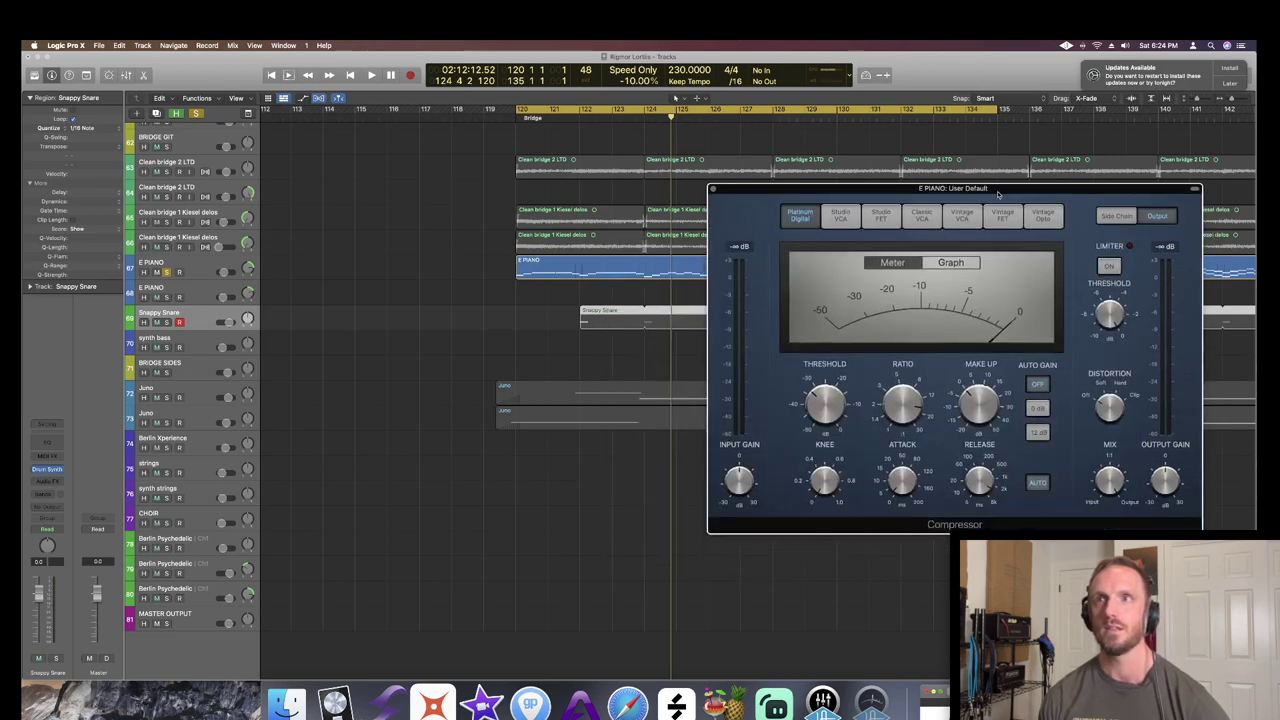
- Audition the soloed E PIANO with its Compressor meter in view, review the compressor settings, and clear the solo
key(space)
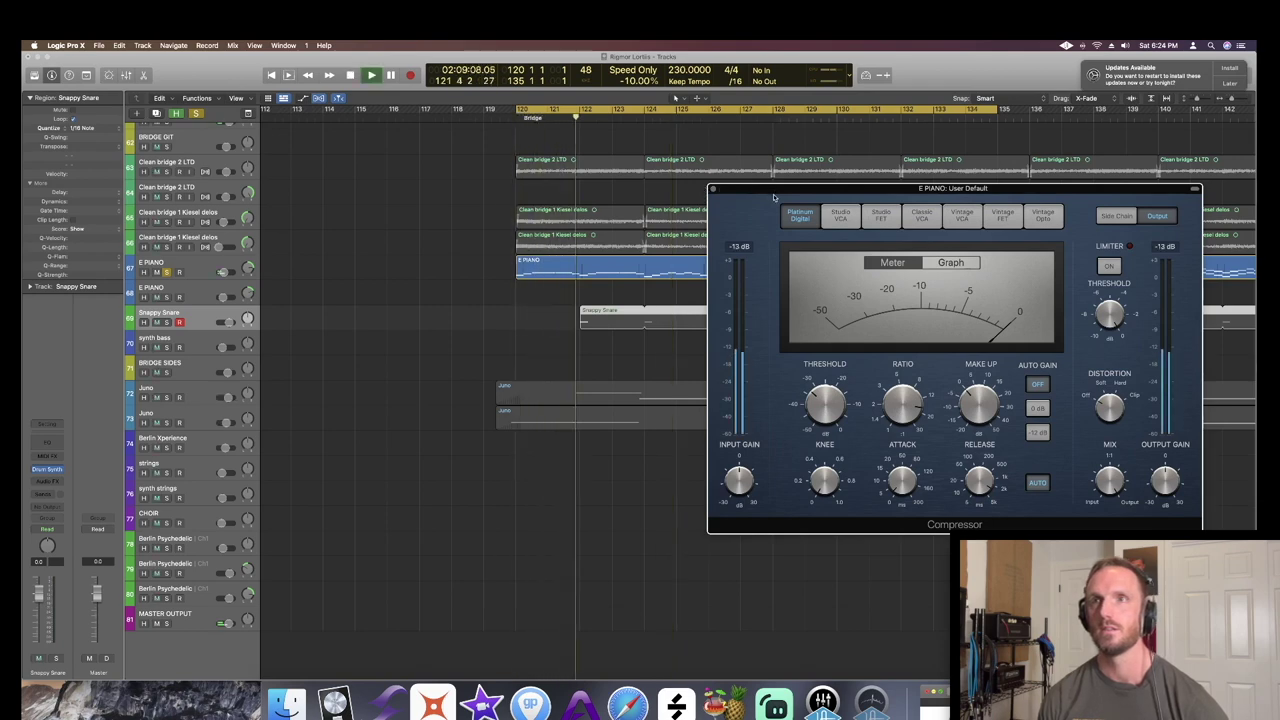
key(space)
drag(773, 197, 662, 153)
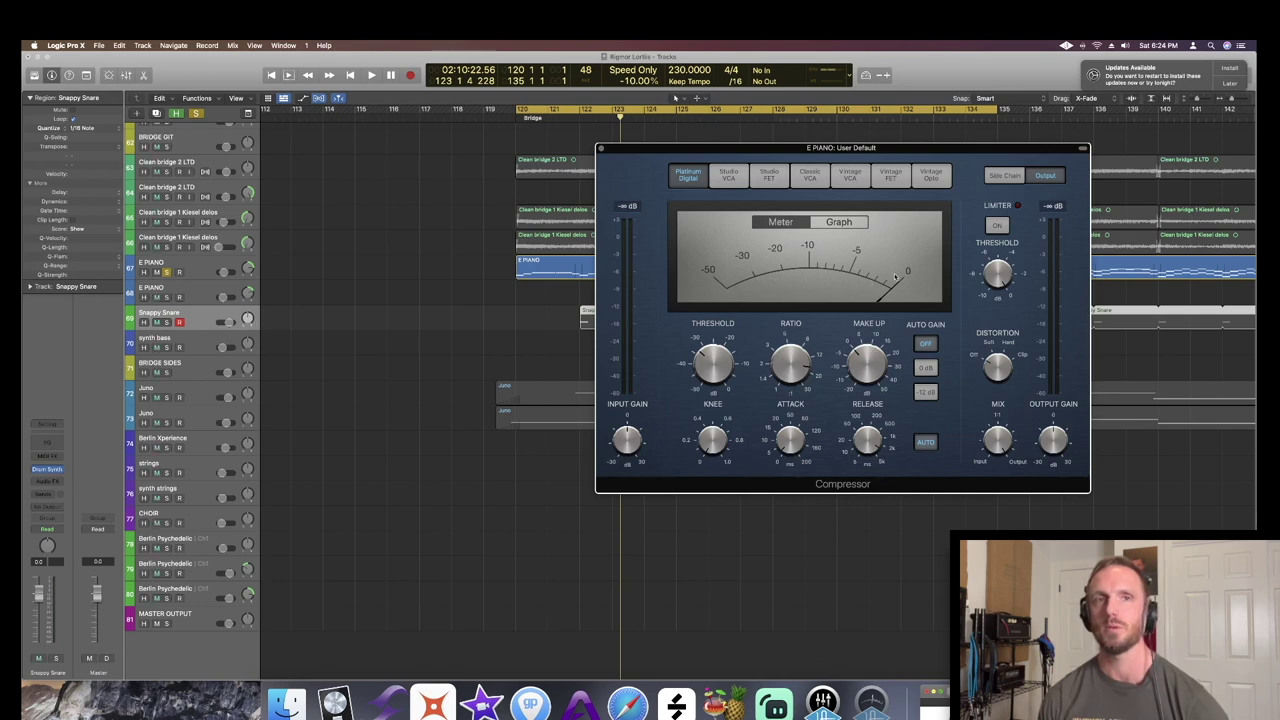
mouse_move(857, 442)
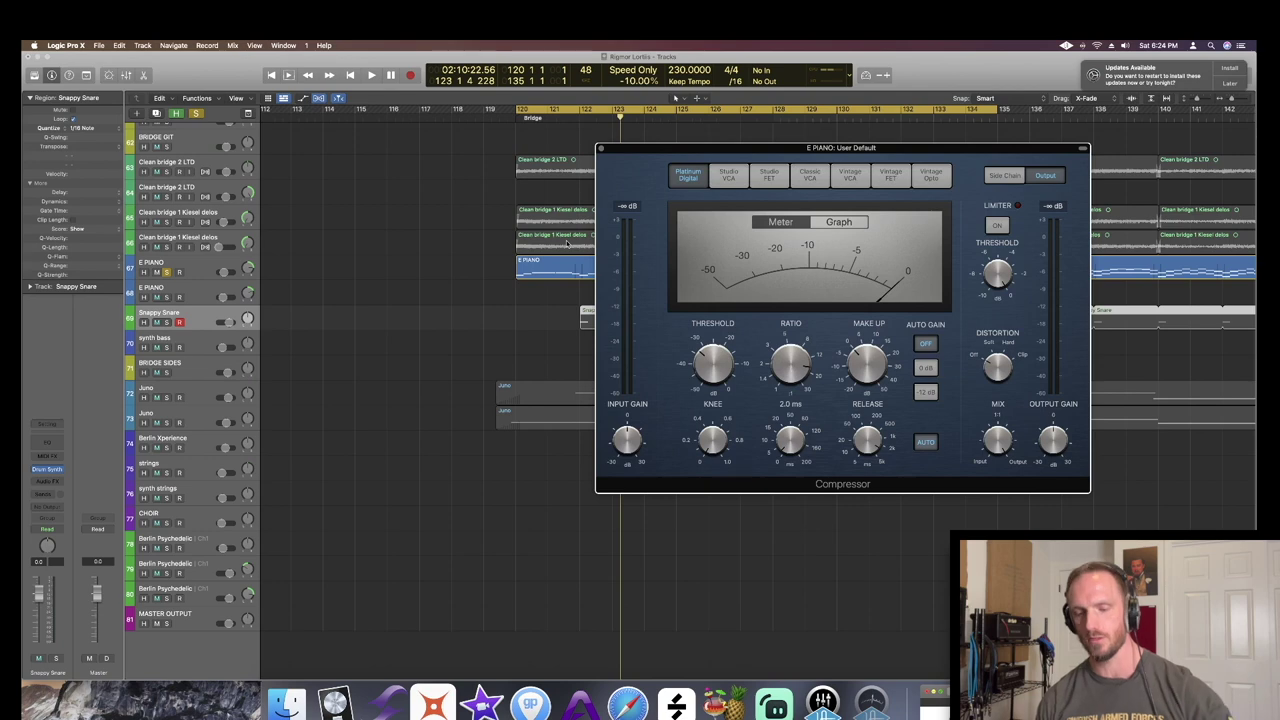
click(167, 272)
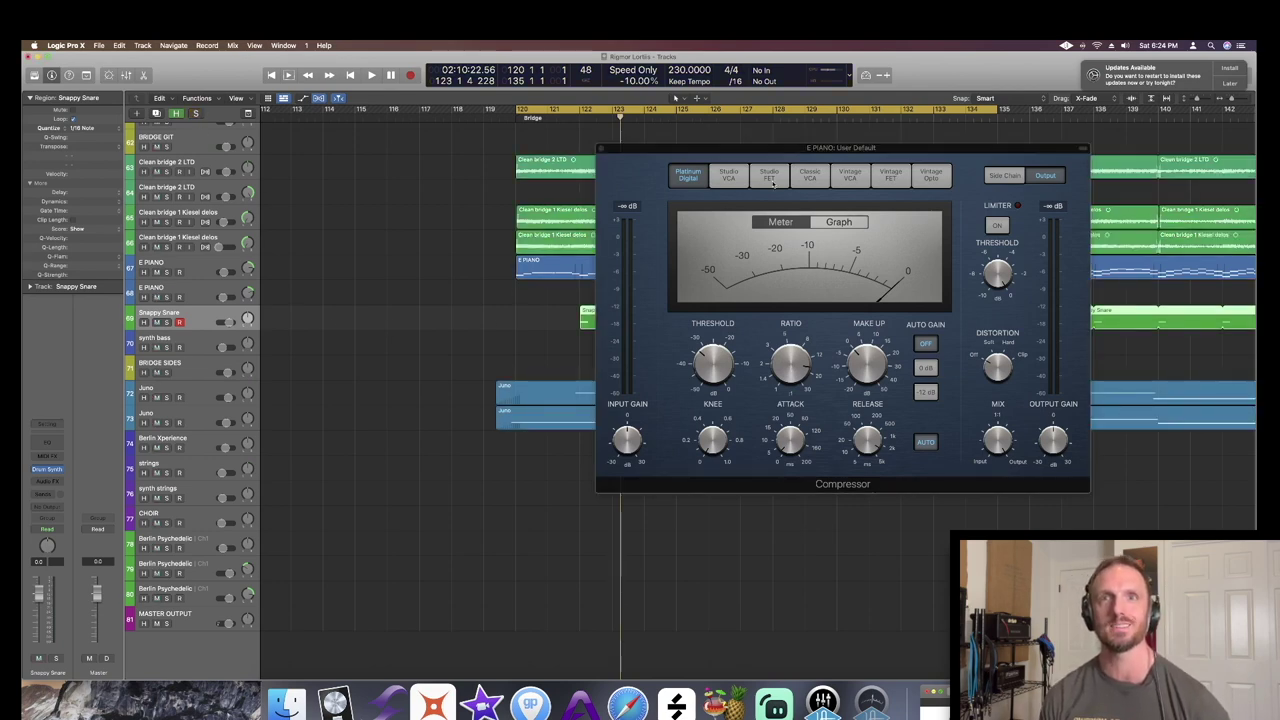
- Play the bridge while watching the E PIANO Compressor meter with the window moved clear of the regions, and close the Compressor
key(space)
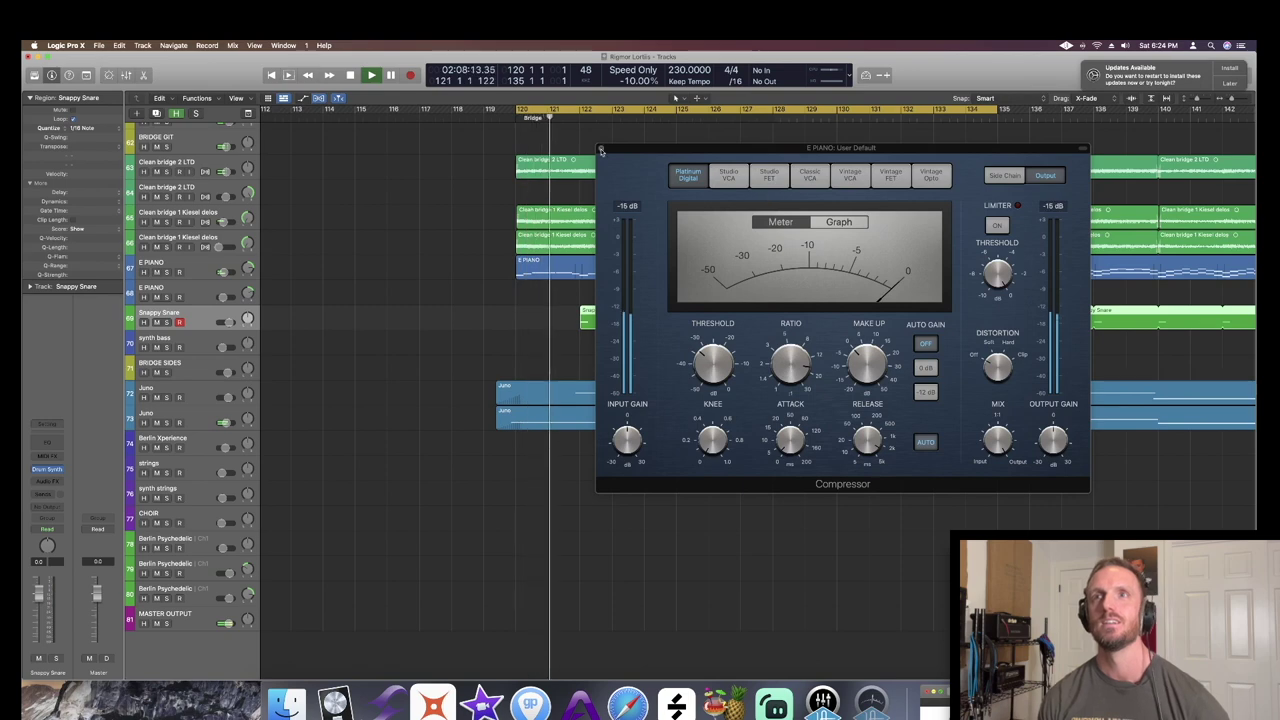
key(super+Left)
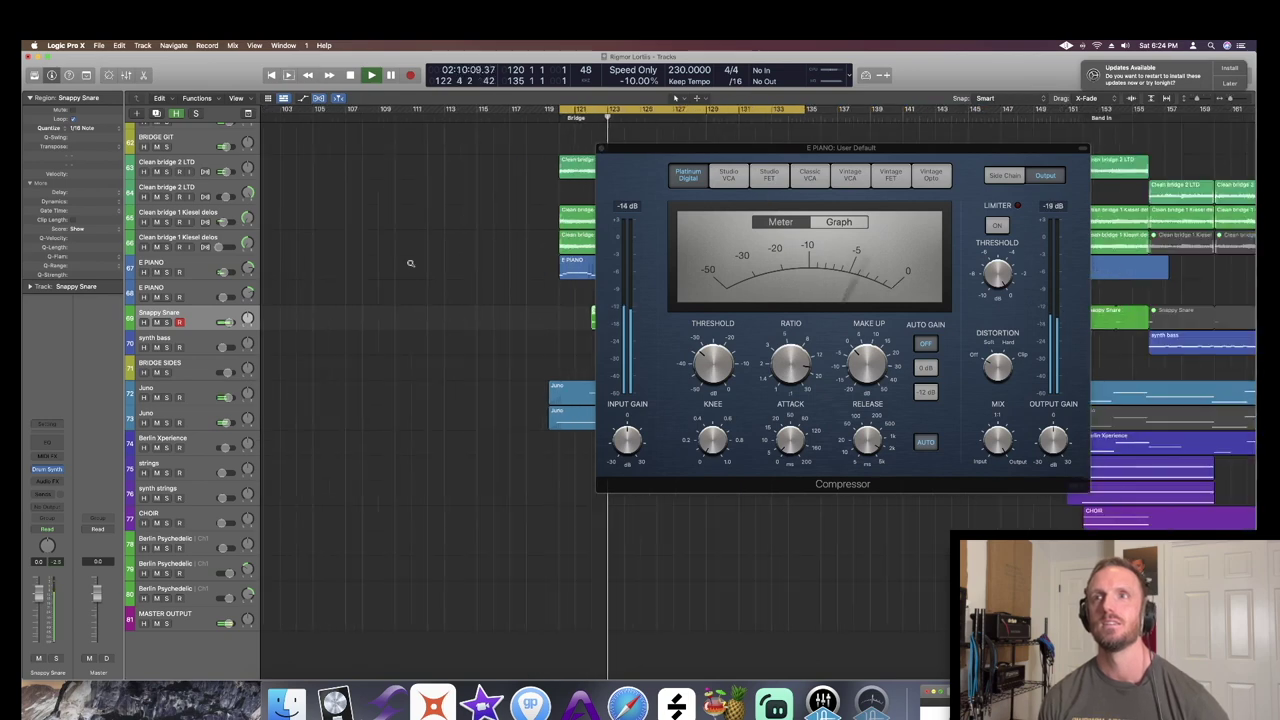
drag(751, 153, 245, 98)
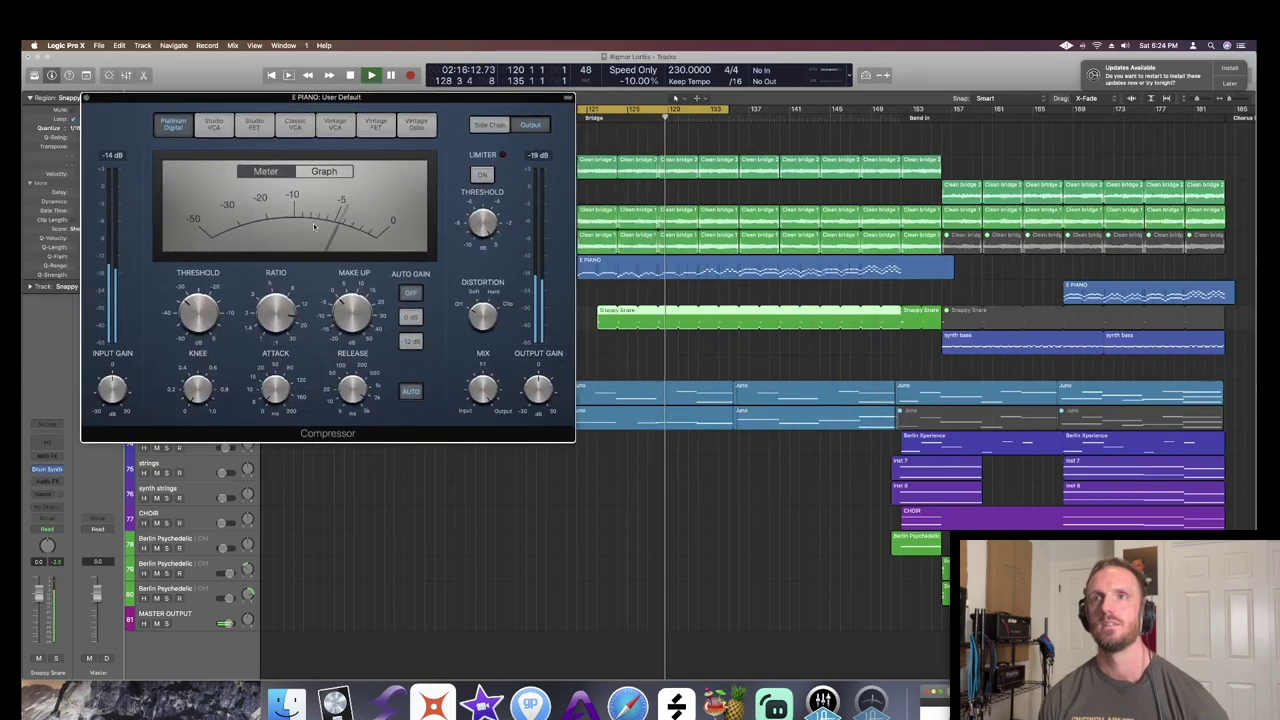
key(space)
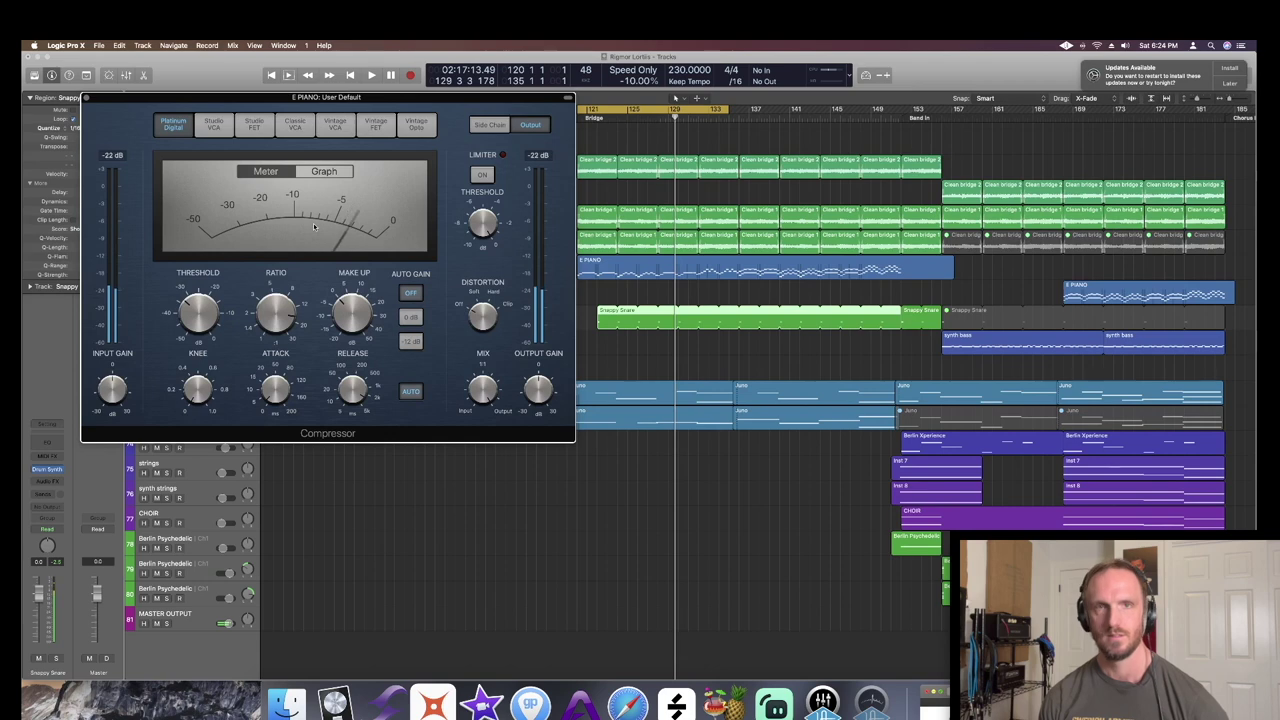
click(86, 98)
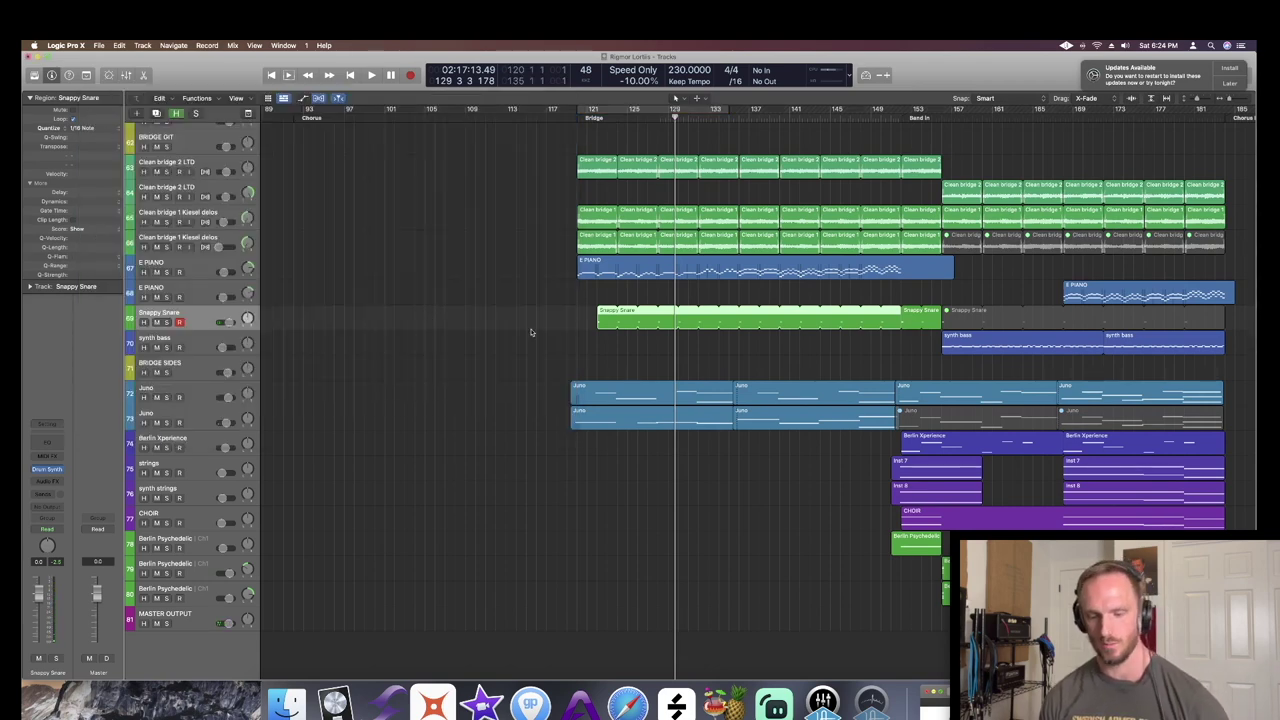
- Audition the opening of the Git solo from bar 133, rewinding during playback, and select the Snappy Snare track beneath it
scroll(540, 335, up, 5)
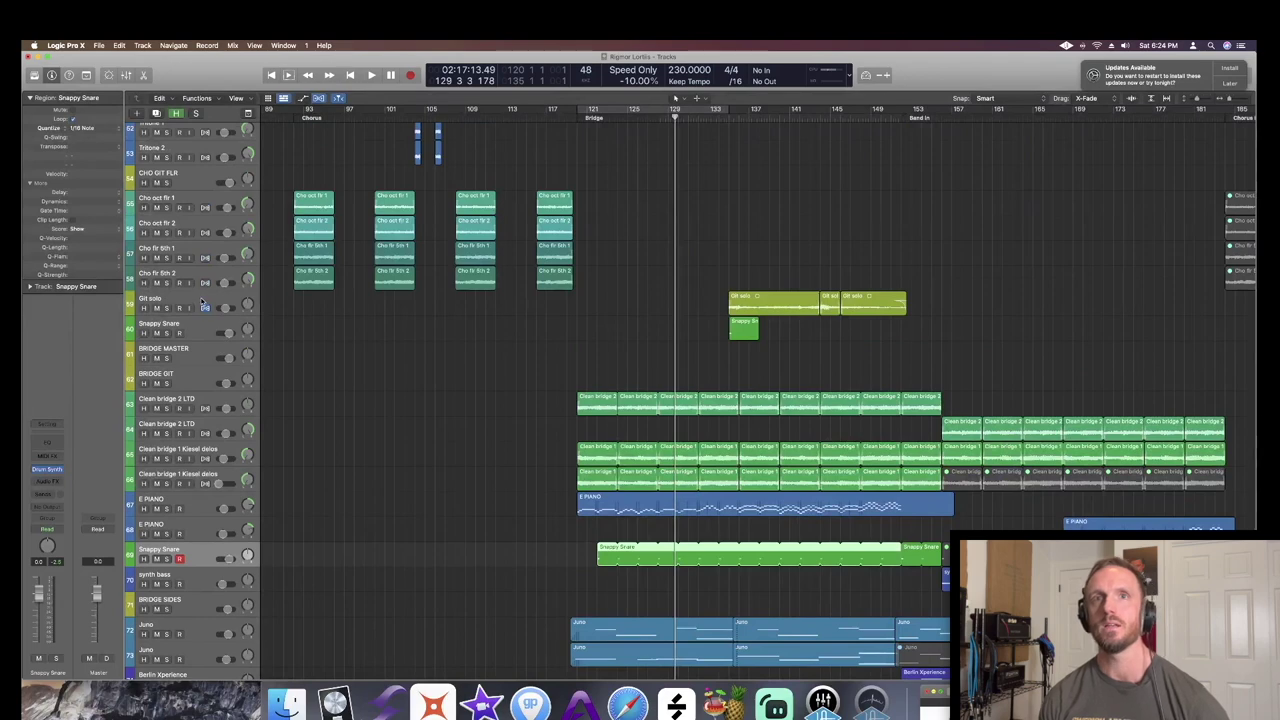
click(203, 304)
click(716, 115)
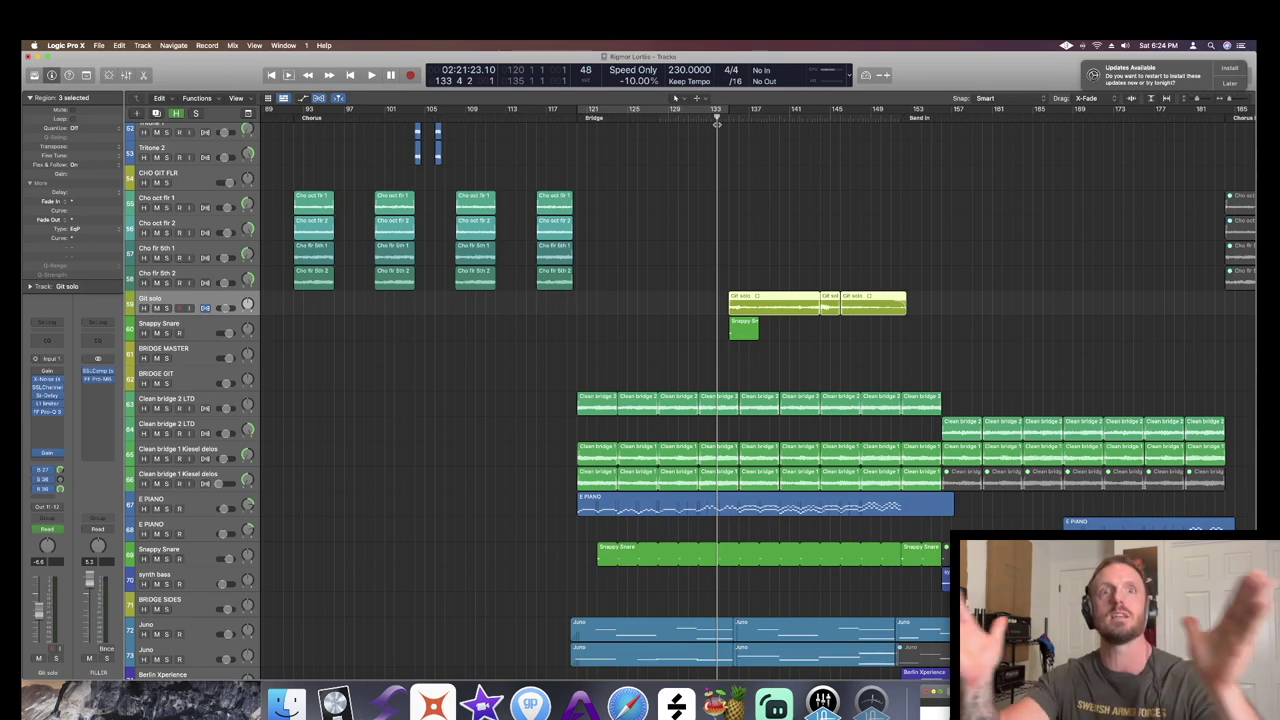
key(space)
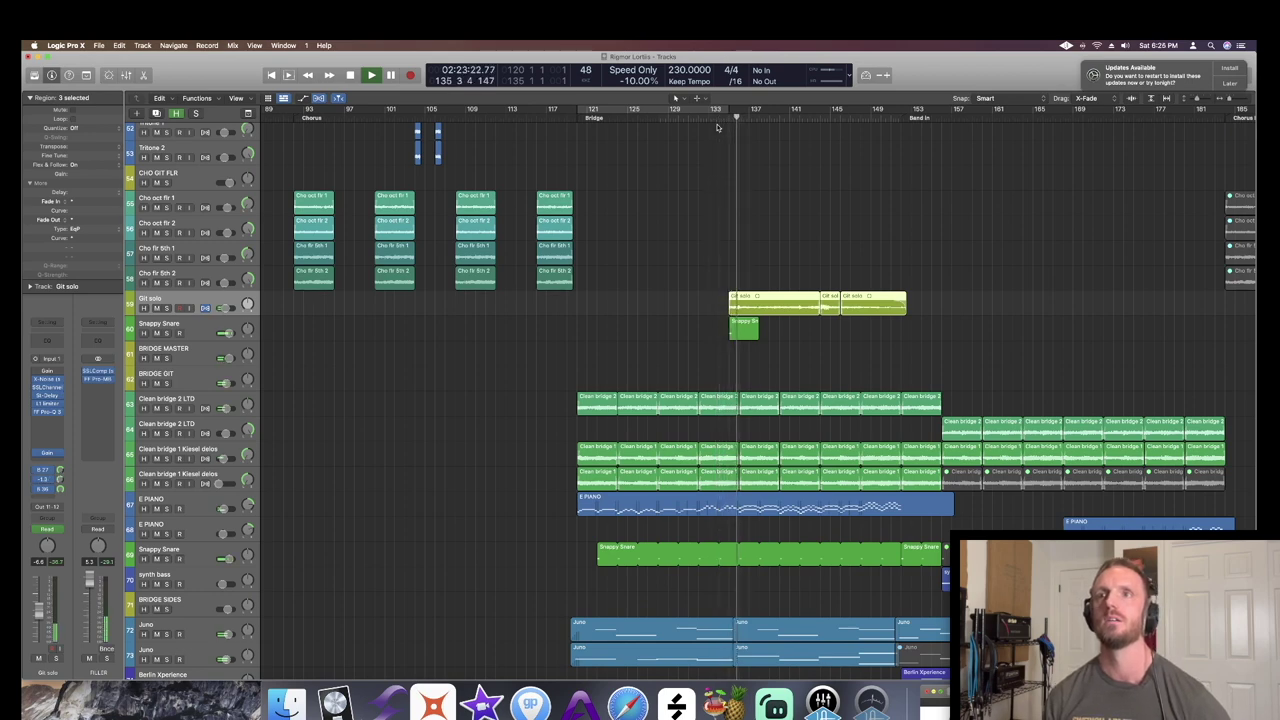
key(comma)
key(comma)
key(comma)
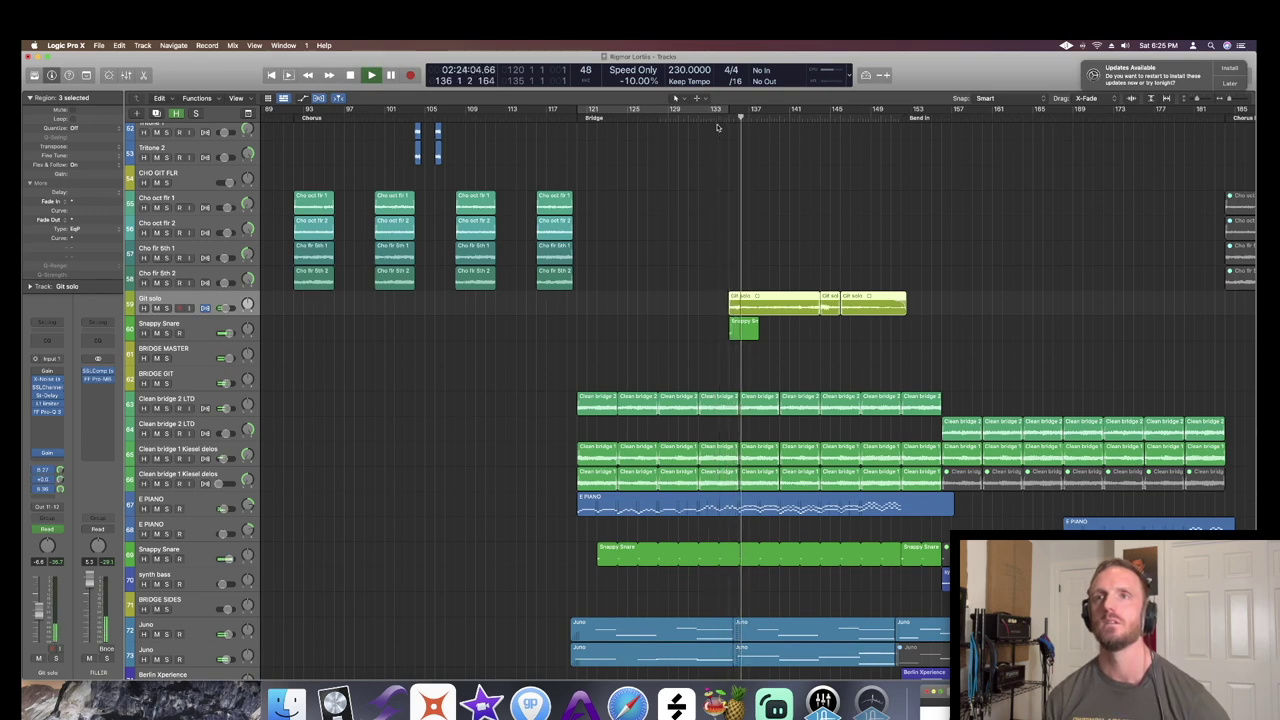
key(space)
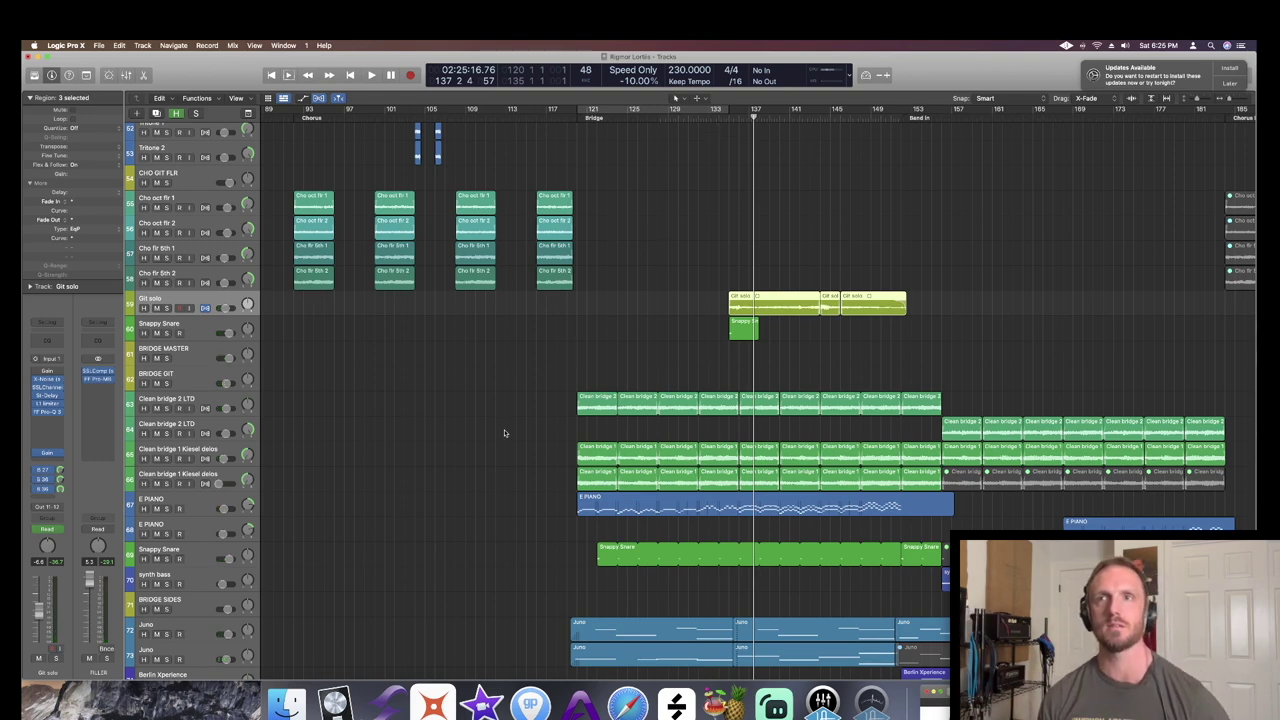
click(203, 328)
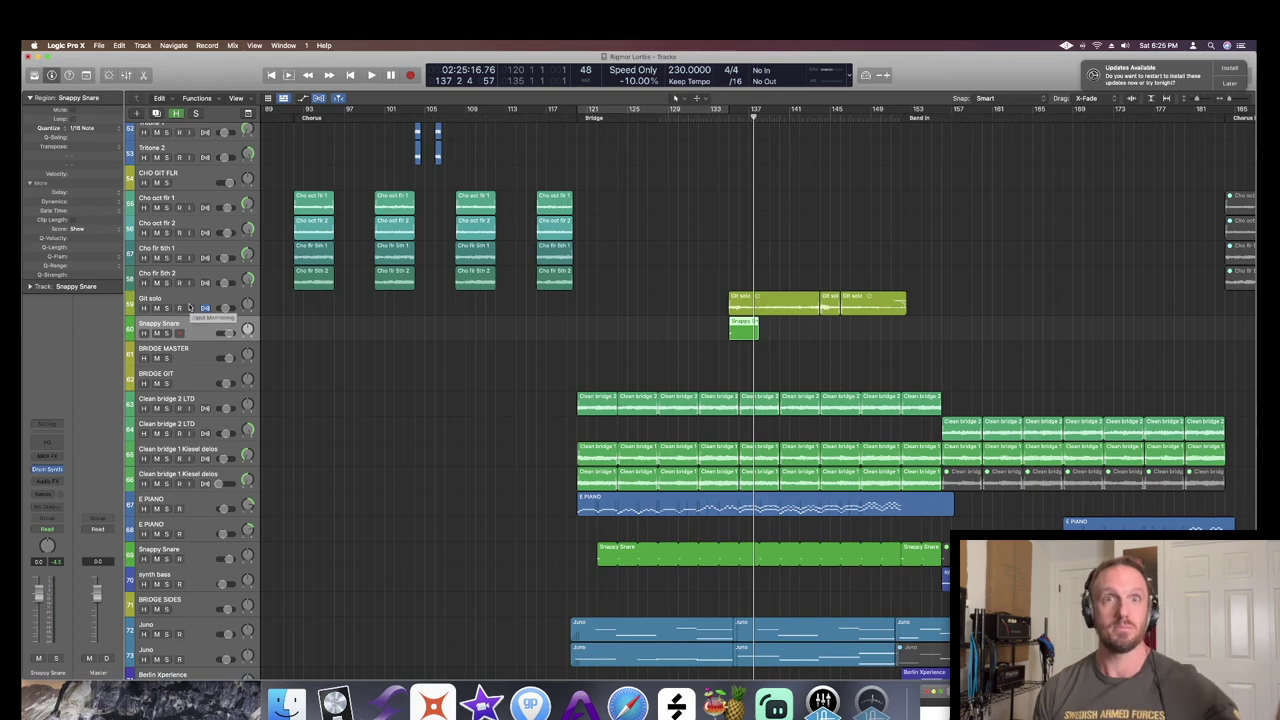
- Play the transition into the Band in section and enlarge the view of its synth, strings and choir regions
click(910, 118)
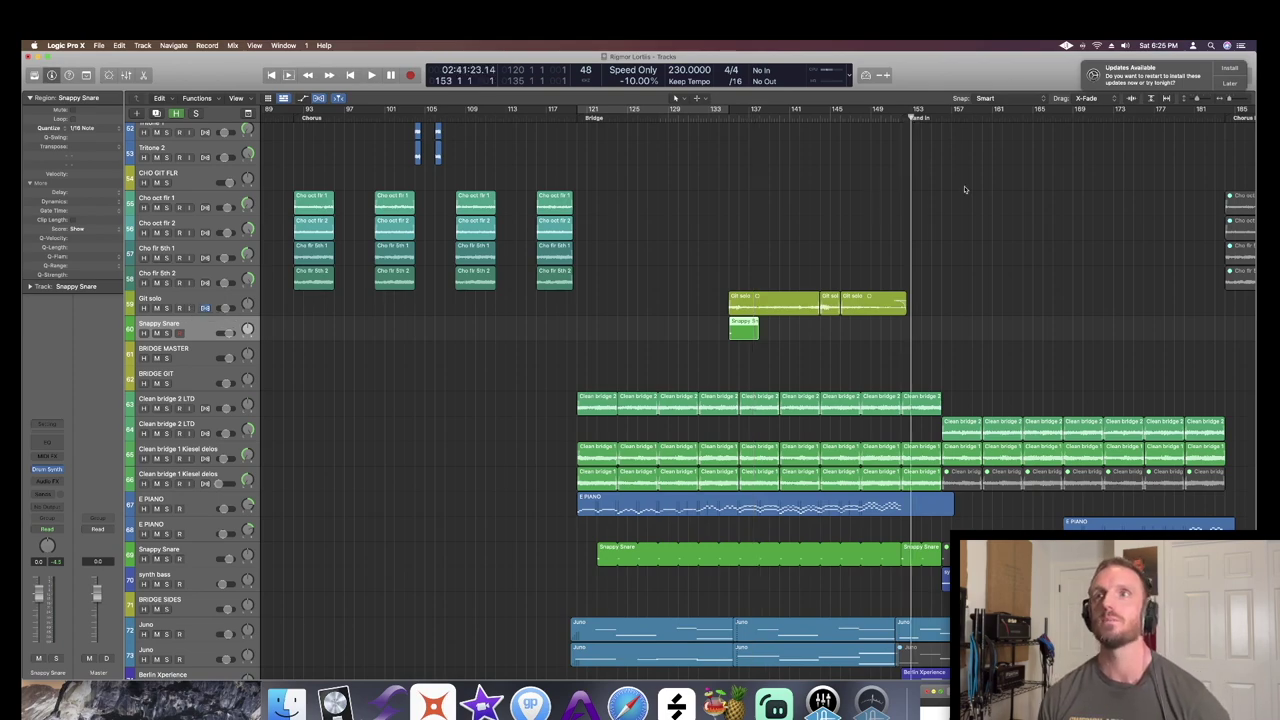
scroll(957, 204, up, 10)
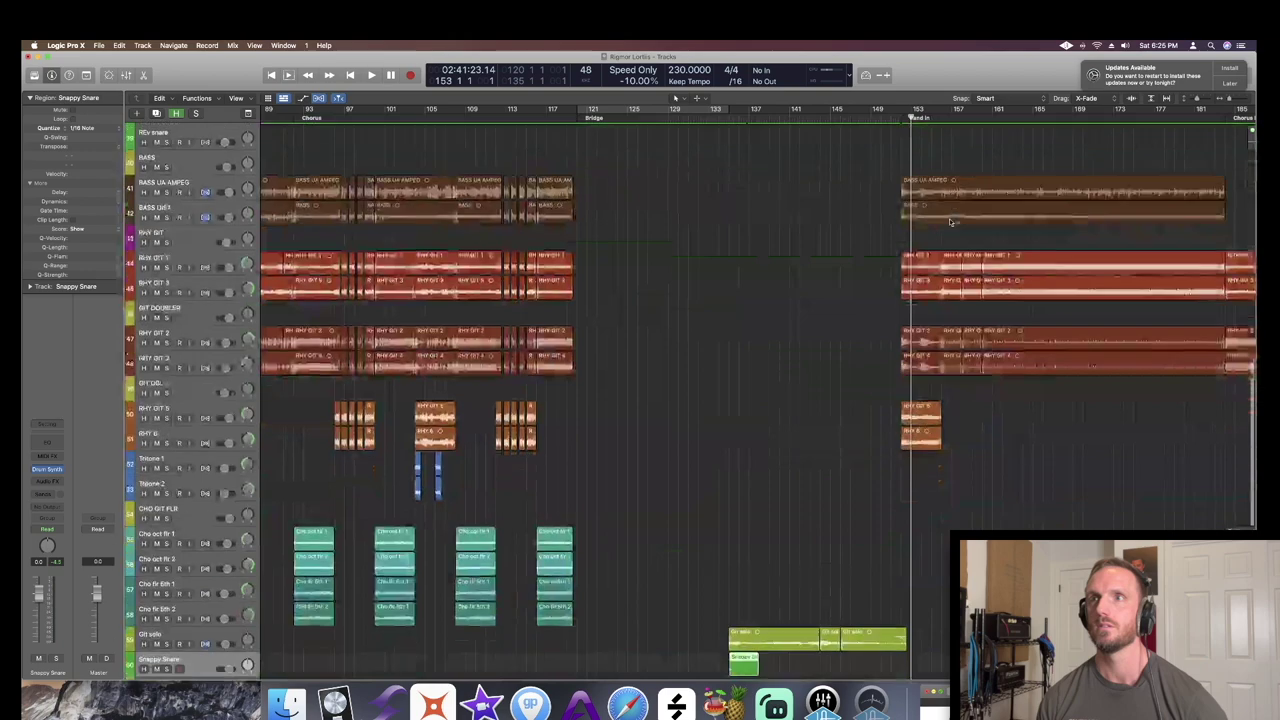
key(space)
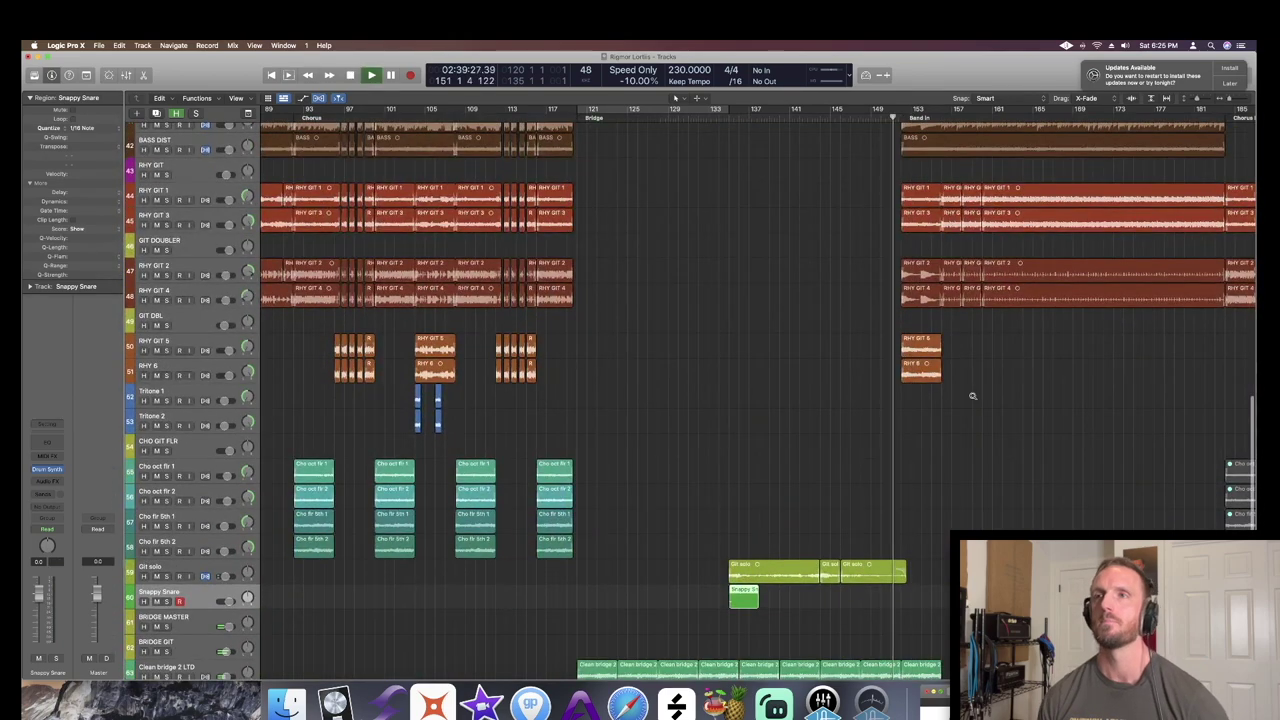
ctrl+alt+click(972, 395)
scroll(972, 395, down, 8)
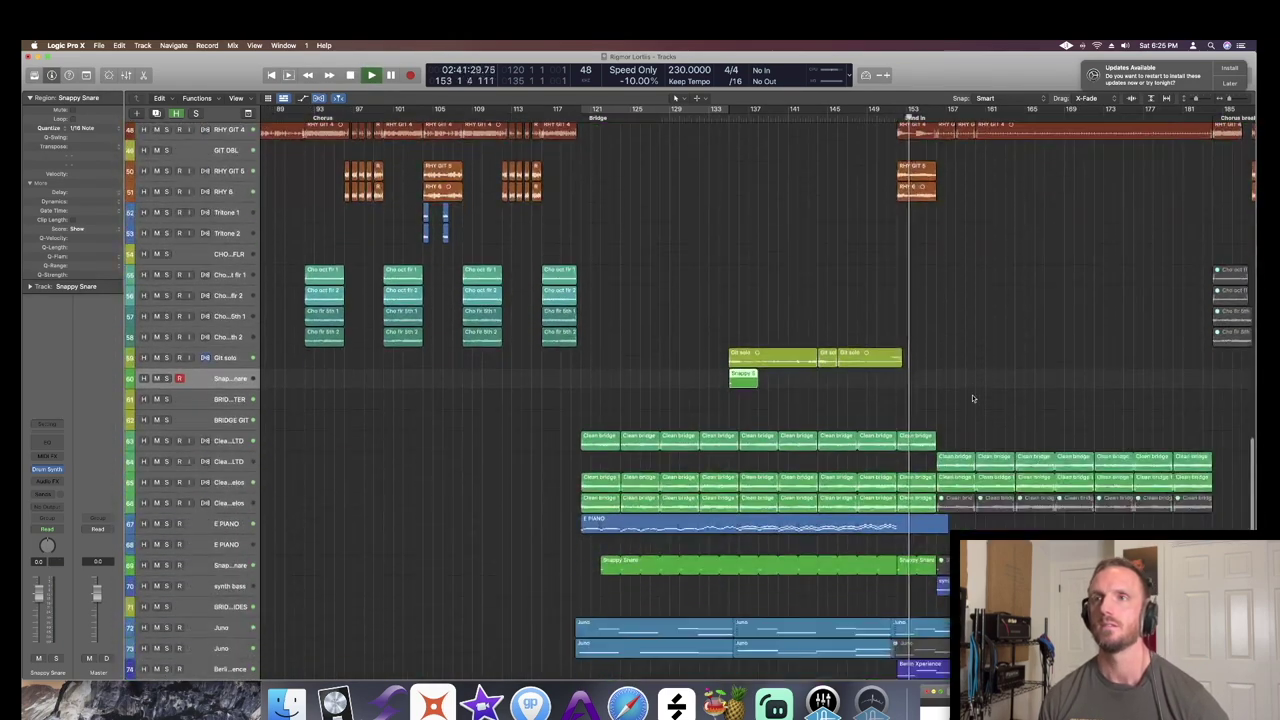
scroll(972, 395, down, 4)
drag(860, 402, 1160, 634)
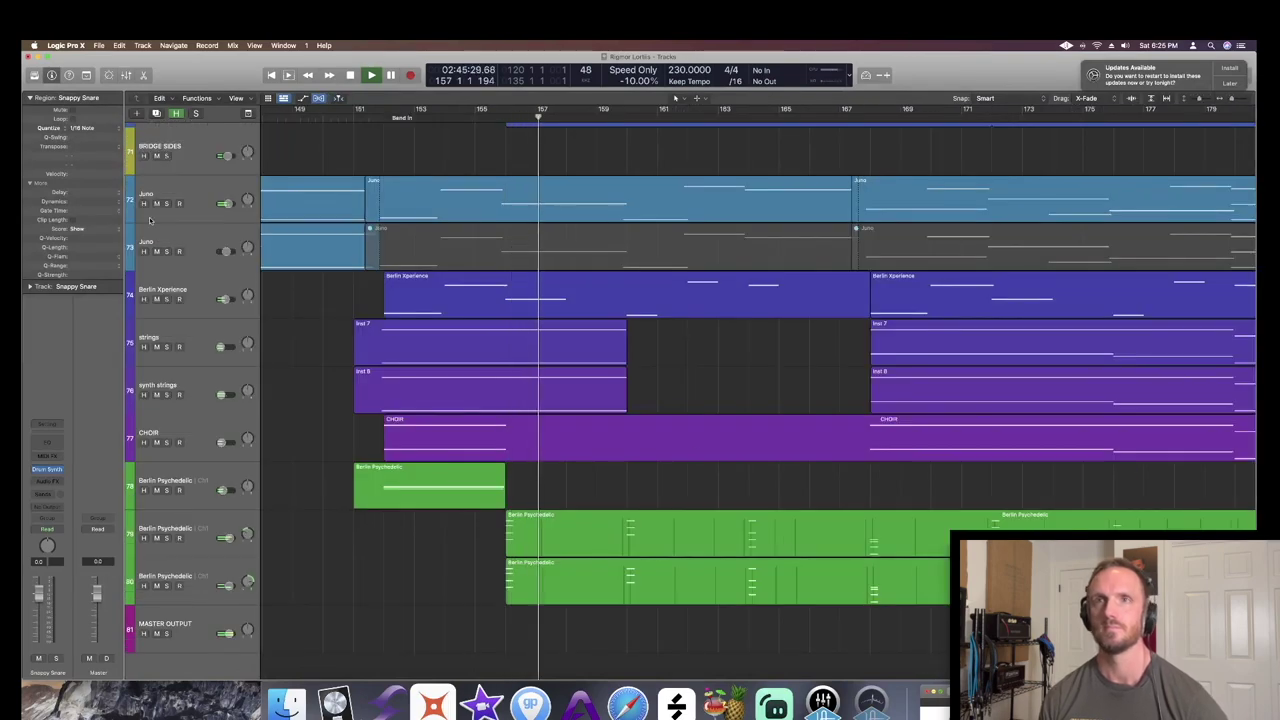
- Set the cycle range to bars 152–170 and audition the two Juno tracks in solo, one after the other
drag(385, 112, 932, 136)
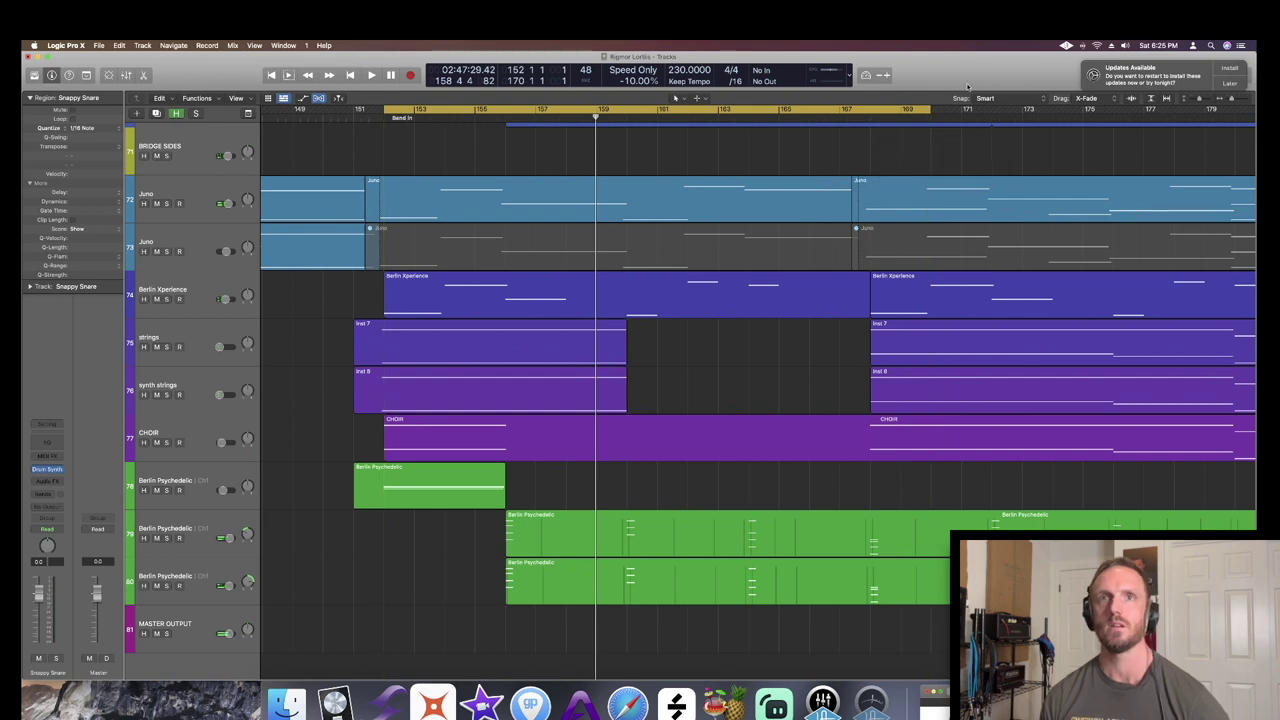
click(166, 204)
key(space)
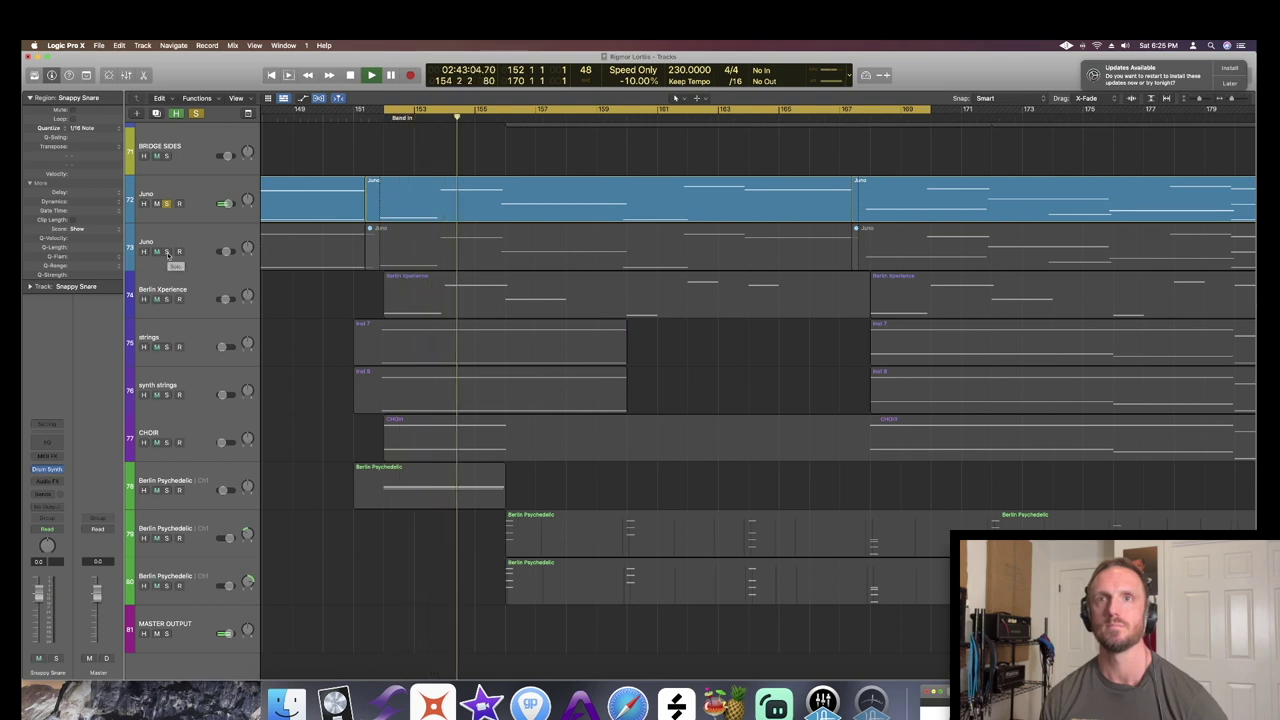
click(166, 251)
key(space)
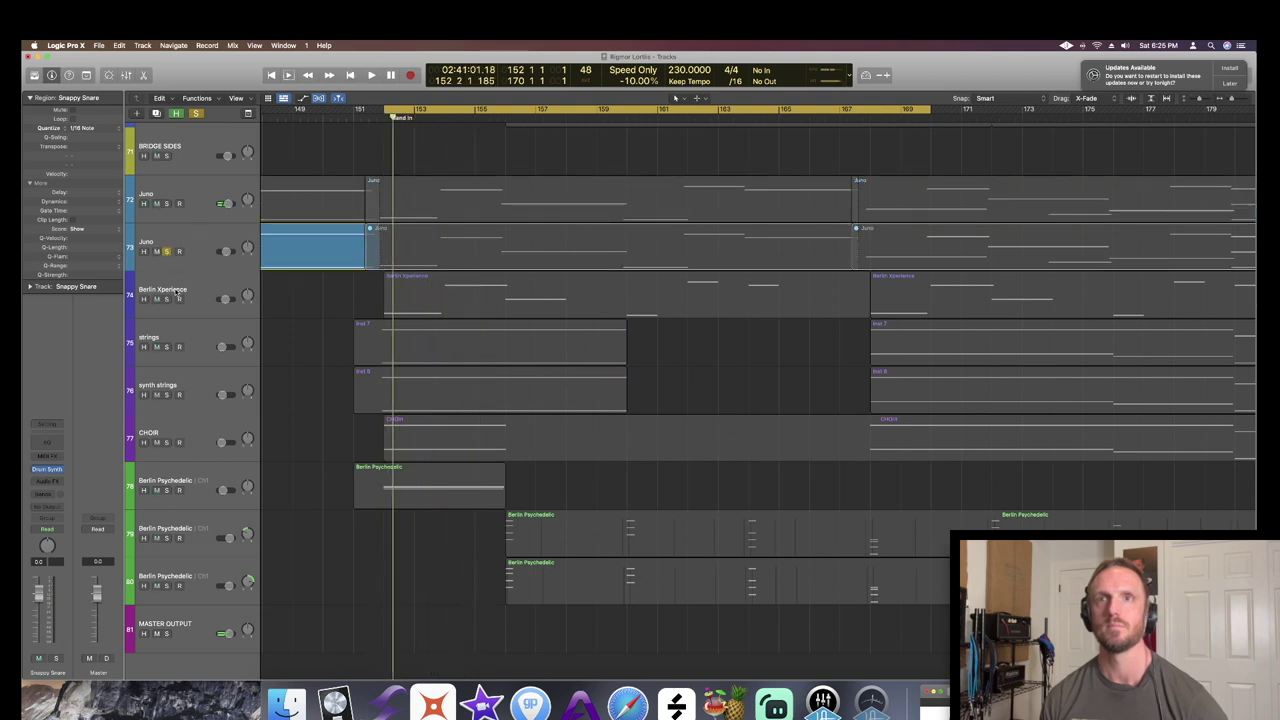
- Audition the Berlin Xperience track in solo from bar 152 and select it to show its channel strip
click(166, 299)
key(space)
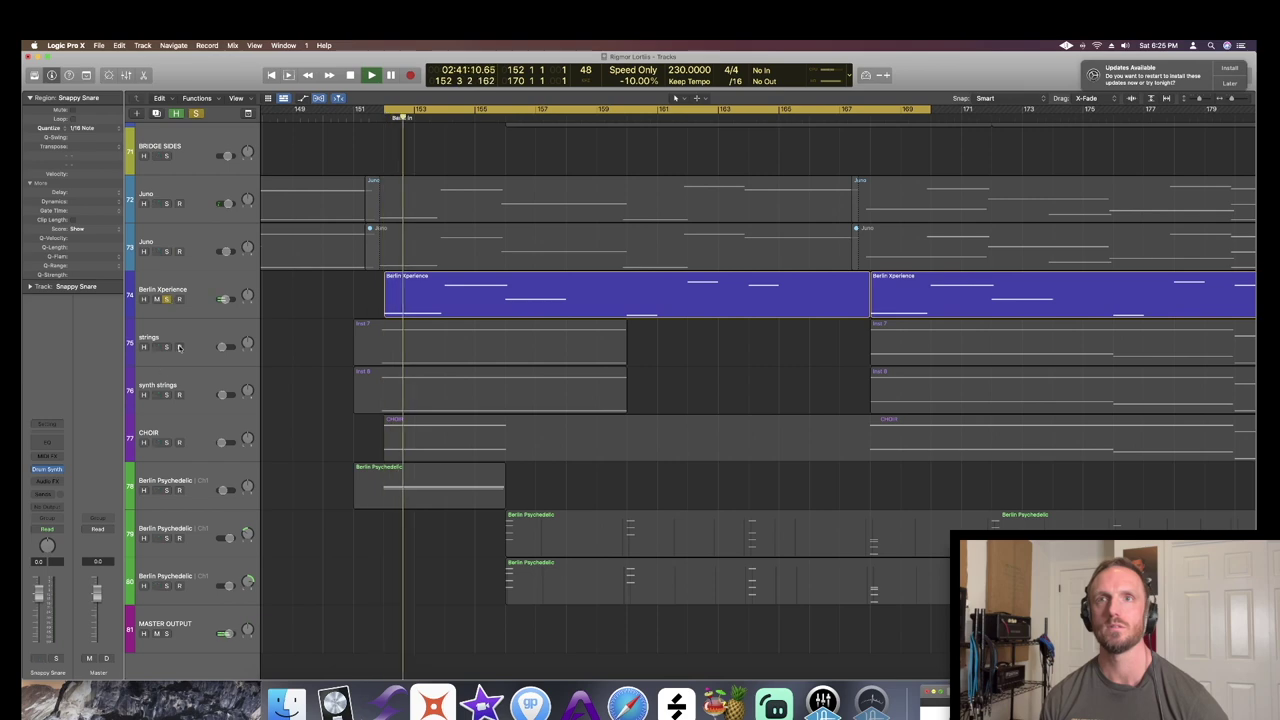
scroll(185, 330, down, 1)
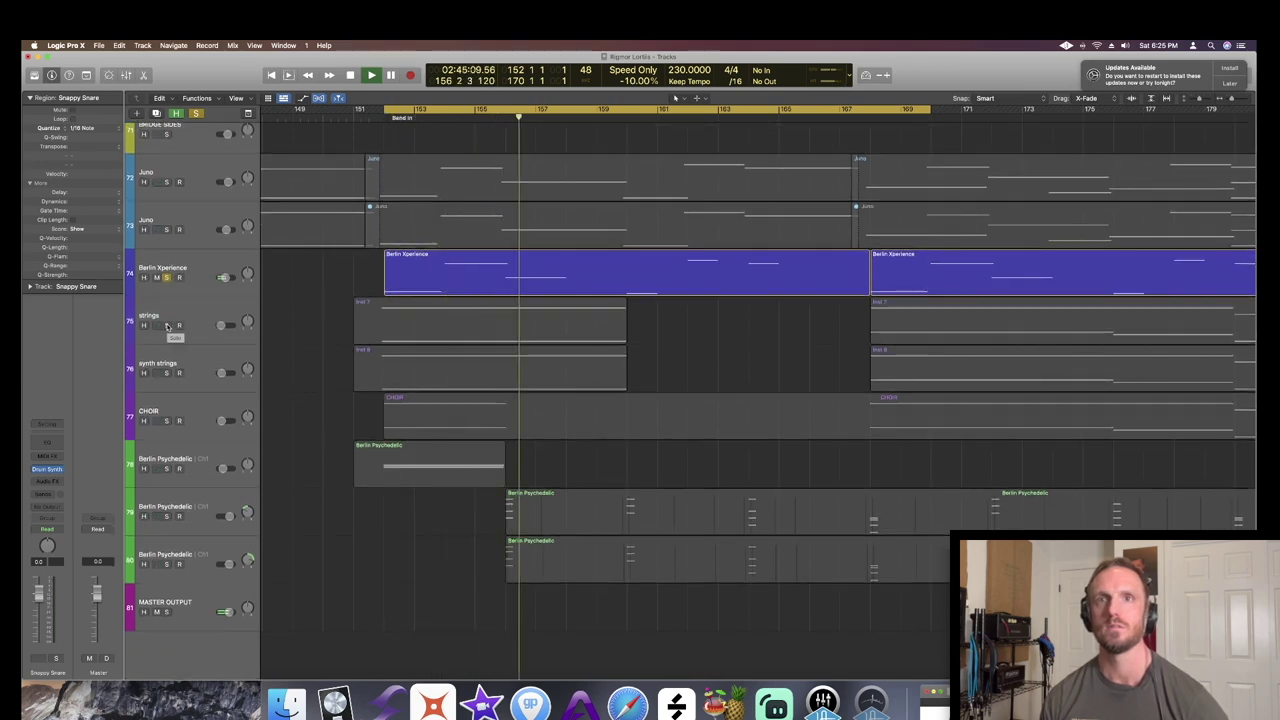
key(space)
click(198, 267)
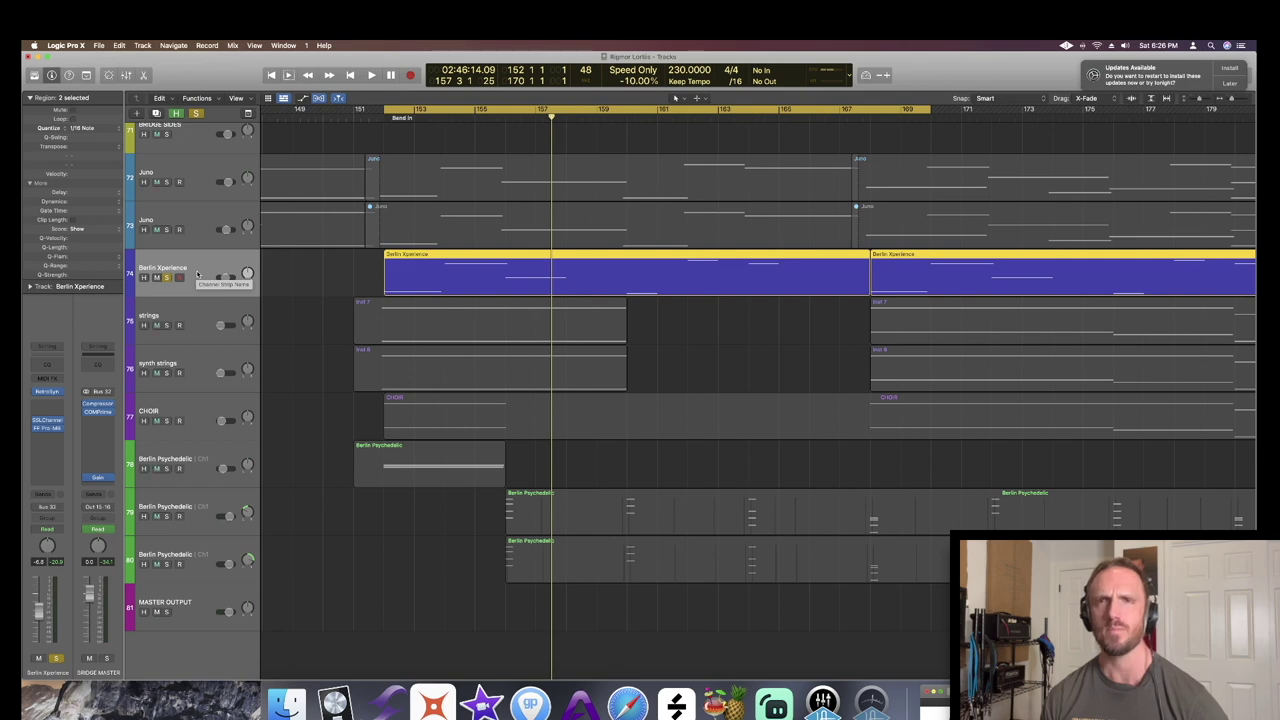
- Audition the strings, synth strings and CHOIR tracks one at a time in solo from bar 152
click(167, 325)
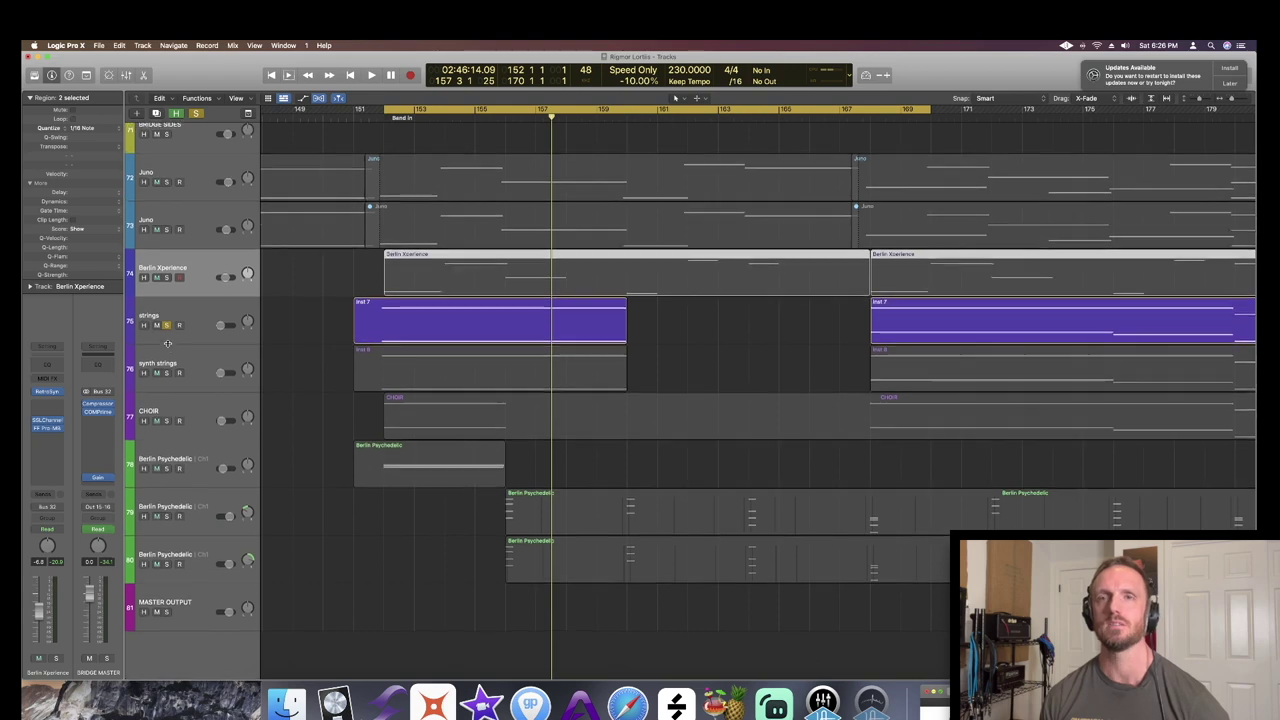
key(space)
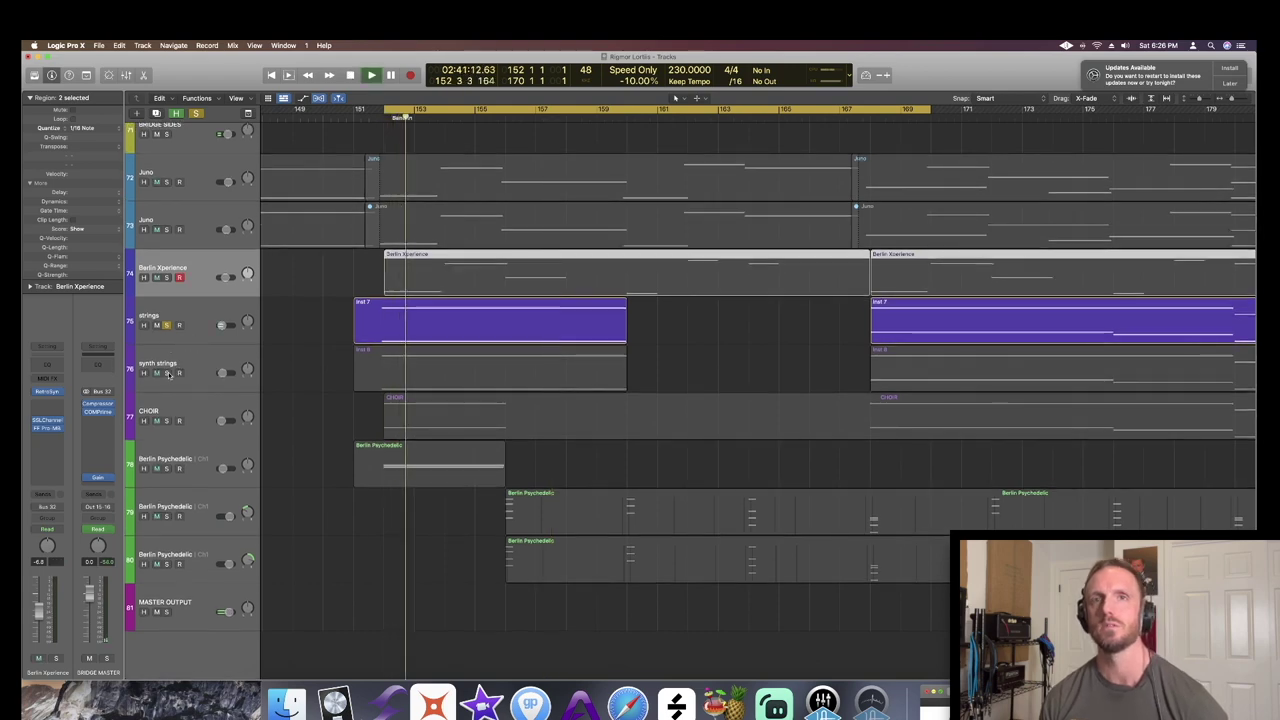
click(167, 372)
click(167, 421)
key(shift+space)
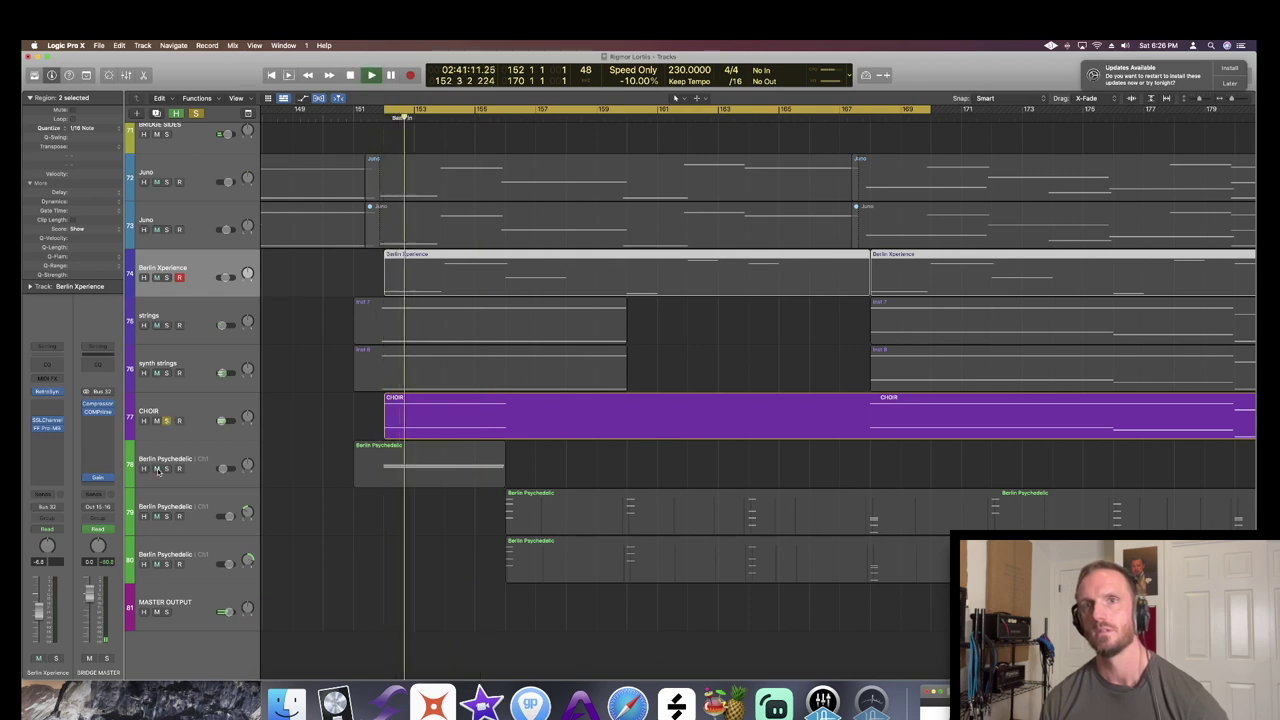
- Audition the three Berlin Psychedelic tracks in solo, moving the cycle range to bars 156–174 for the lower two, and clear the solos
click(167, 468)
key(shift+space)
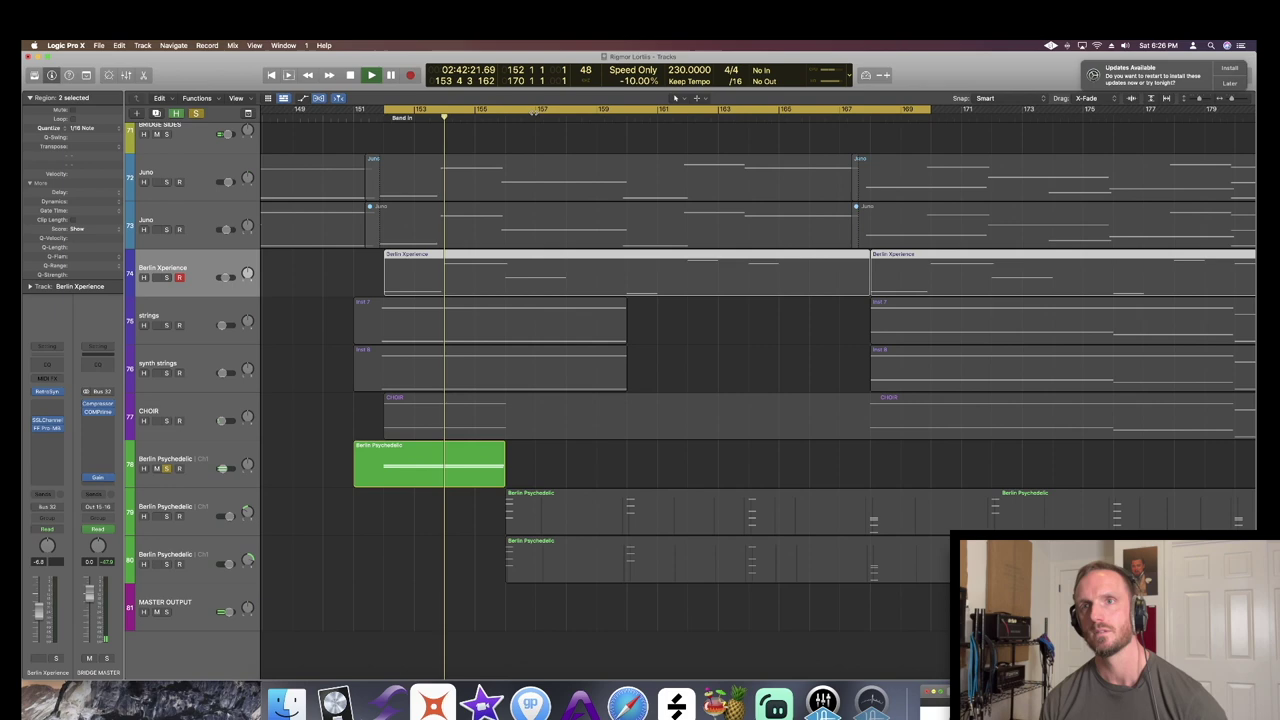
drag(542, 110, 662, 118)
click(167, 516)
key(space)
click(165, 565)
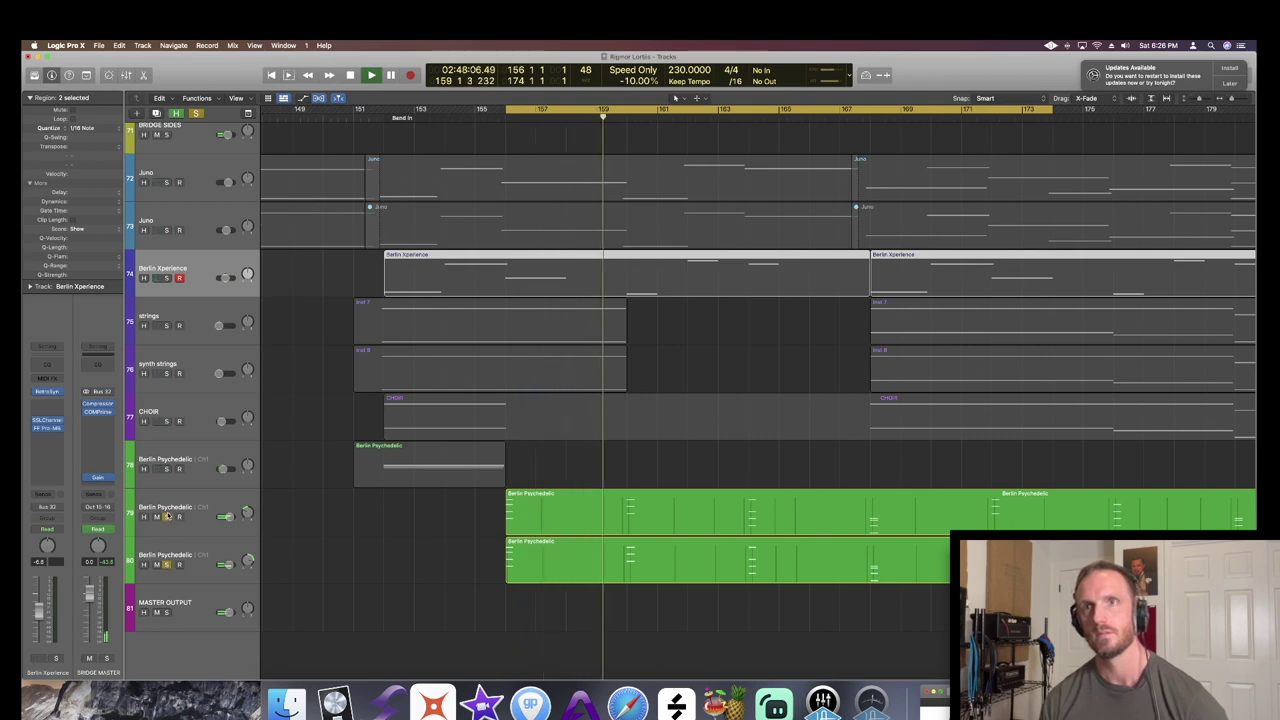
click(196, 113)
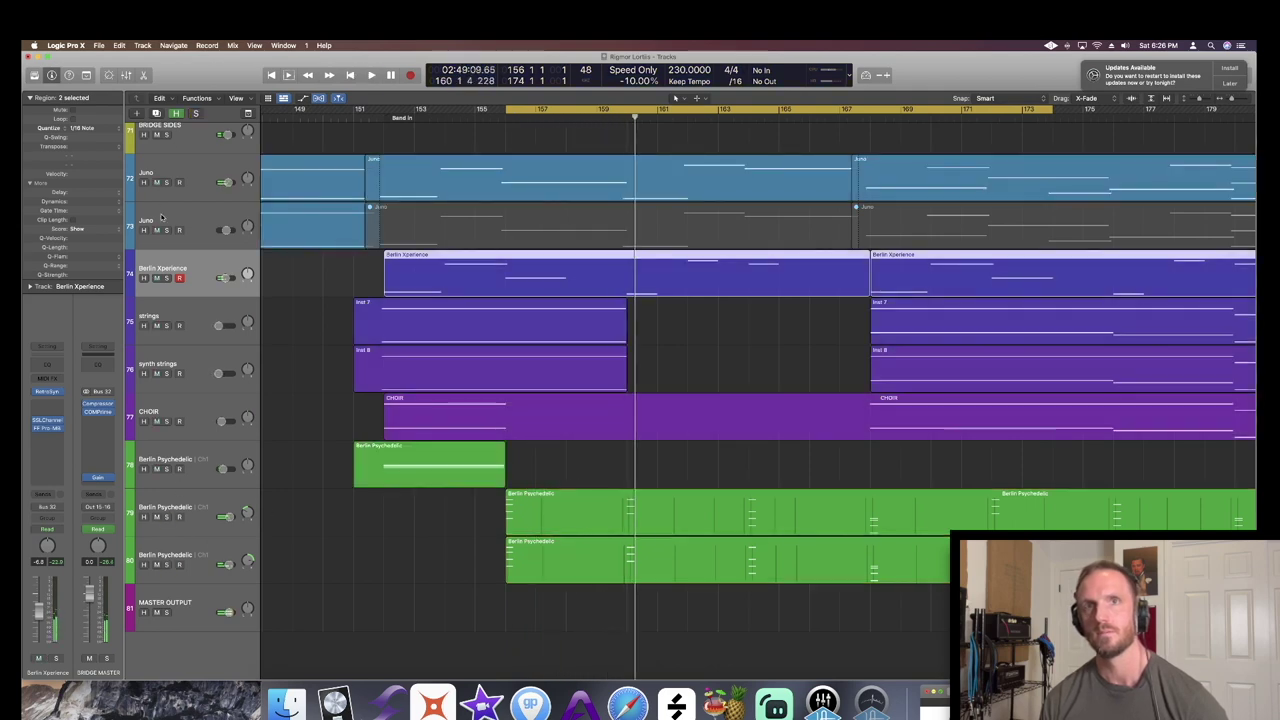
- Solo the clean guitar, E PIANO, snare, synth bass and synth tracks of the bridge and play them from bar 156
drag(167, 182, 167, 565)
scroll(324, 360, up, 1)
scroll(324, 360, up, 8)
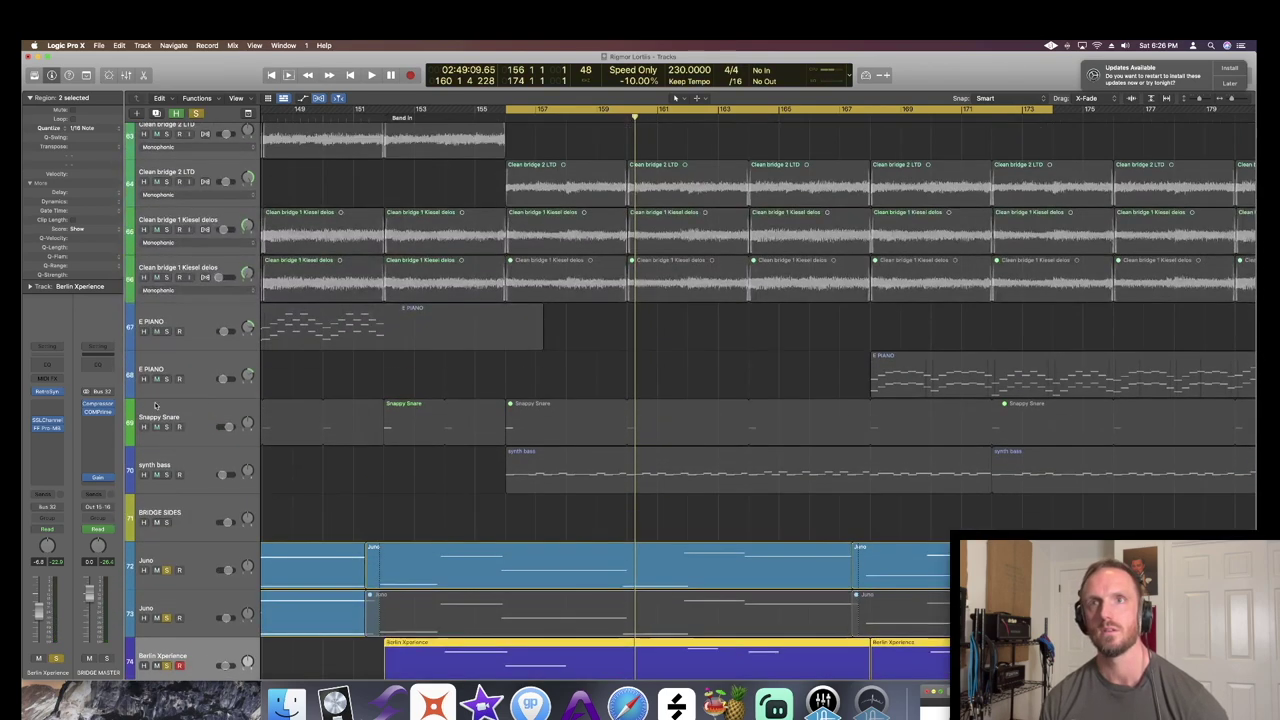
drag(167, 474, 171, 195)
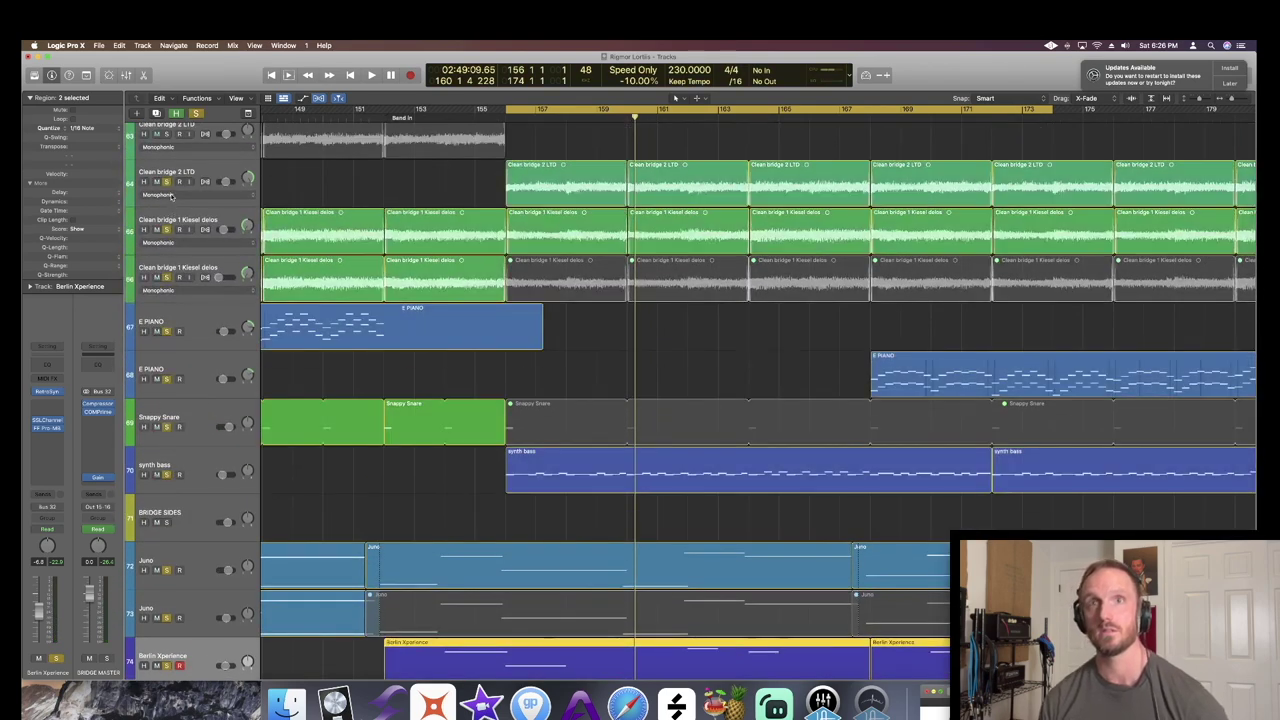
key(z)
key(shift+space)
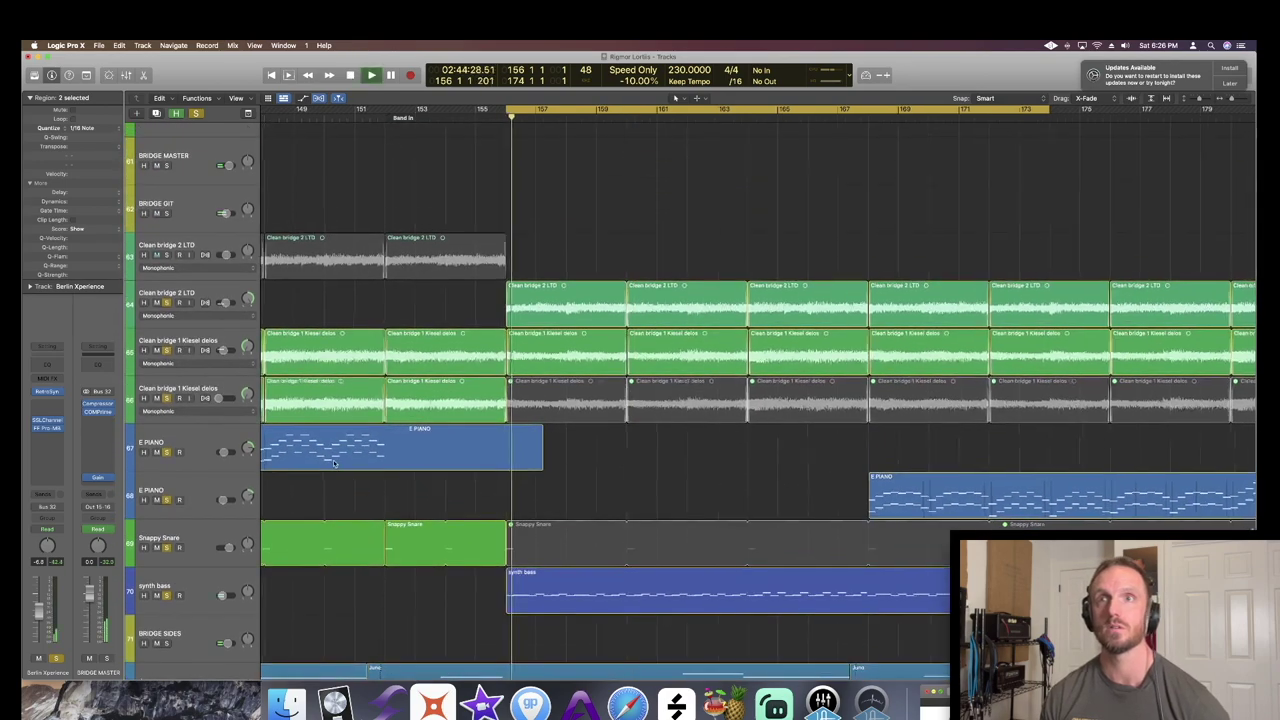
key(super+Down)
key(super+Down)
key(super+Down)
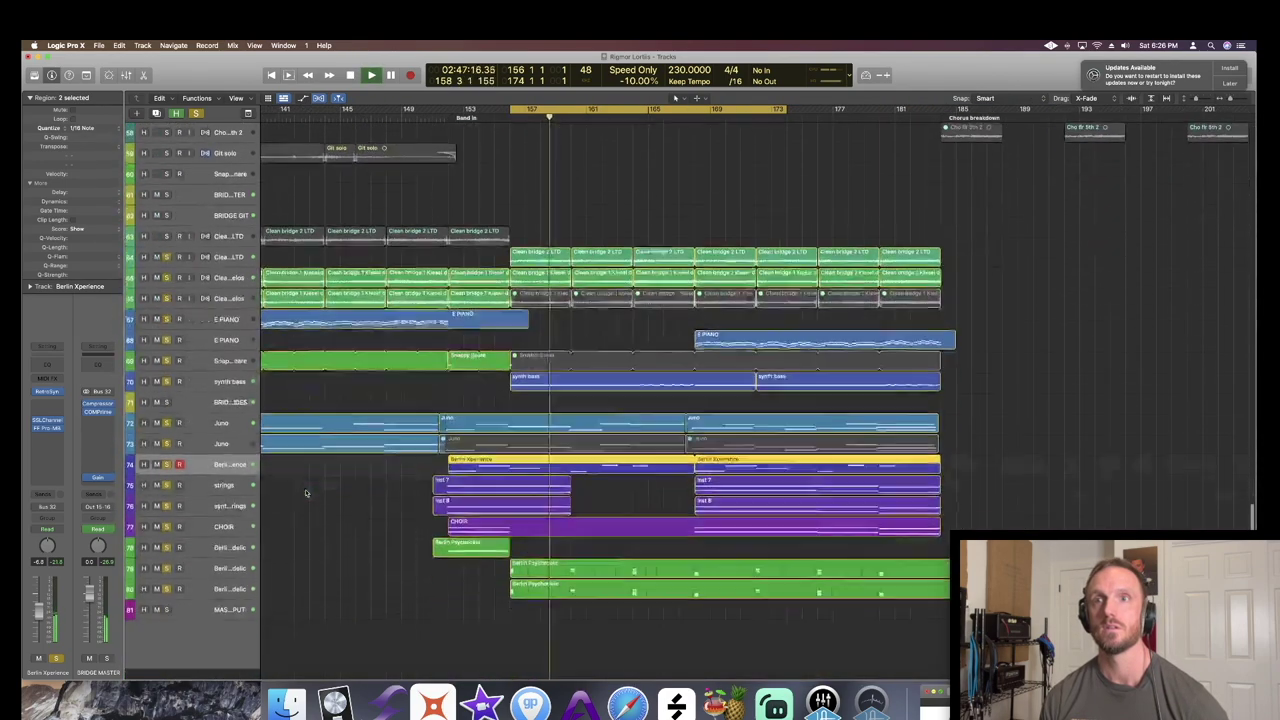
click(340, 405)
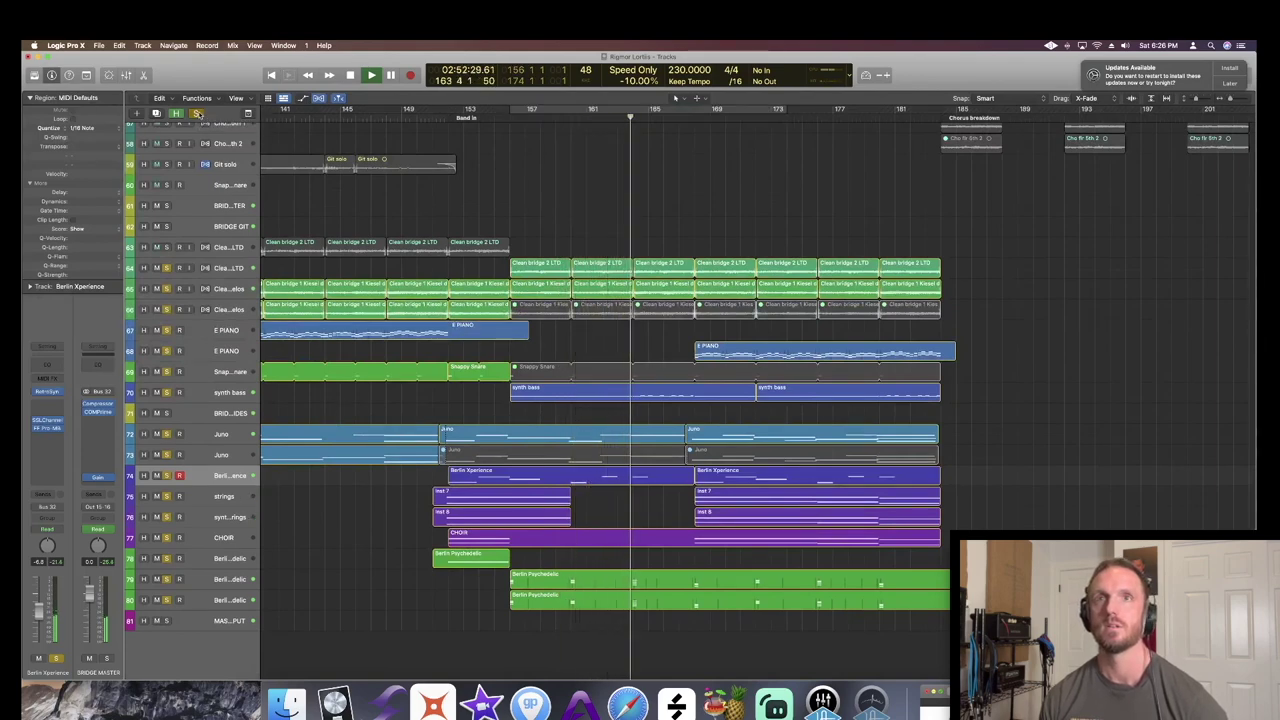
- Clear all track solos and listen to the rest of the bridge with the full mix while looking over all tracks
click(197, 113)
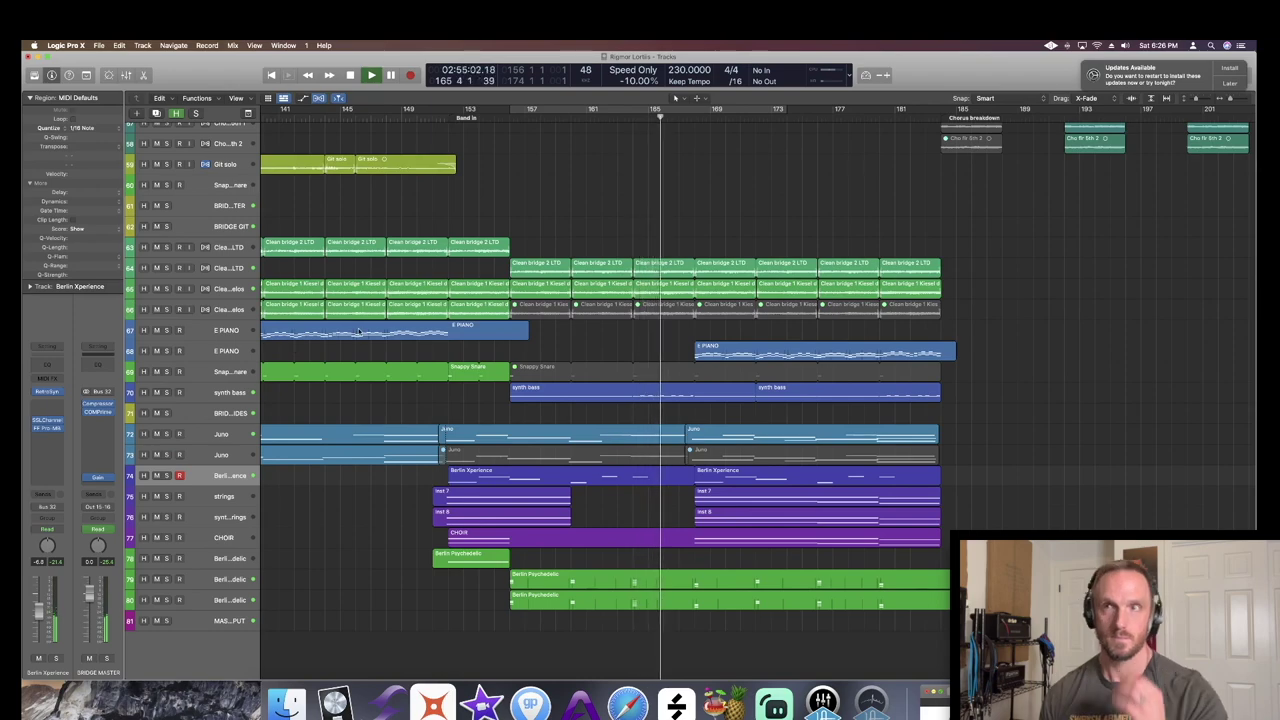
scroll(370, 323, up, 15)
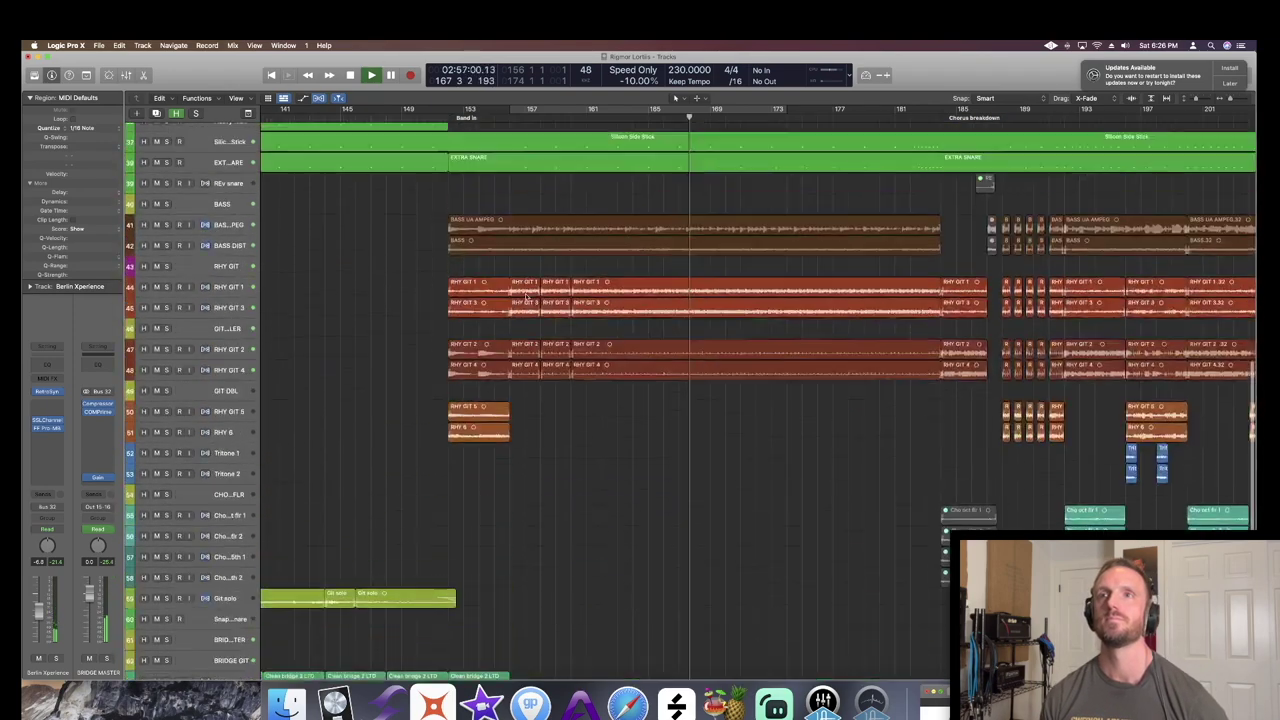
scroll(525, 297, down, 15)
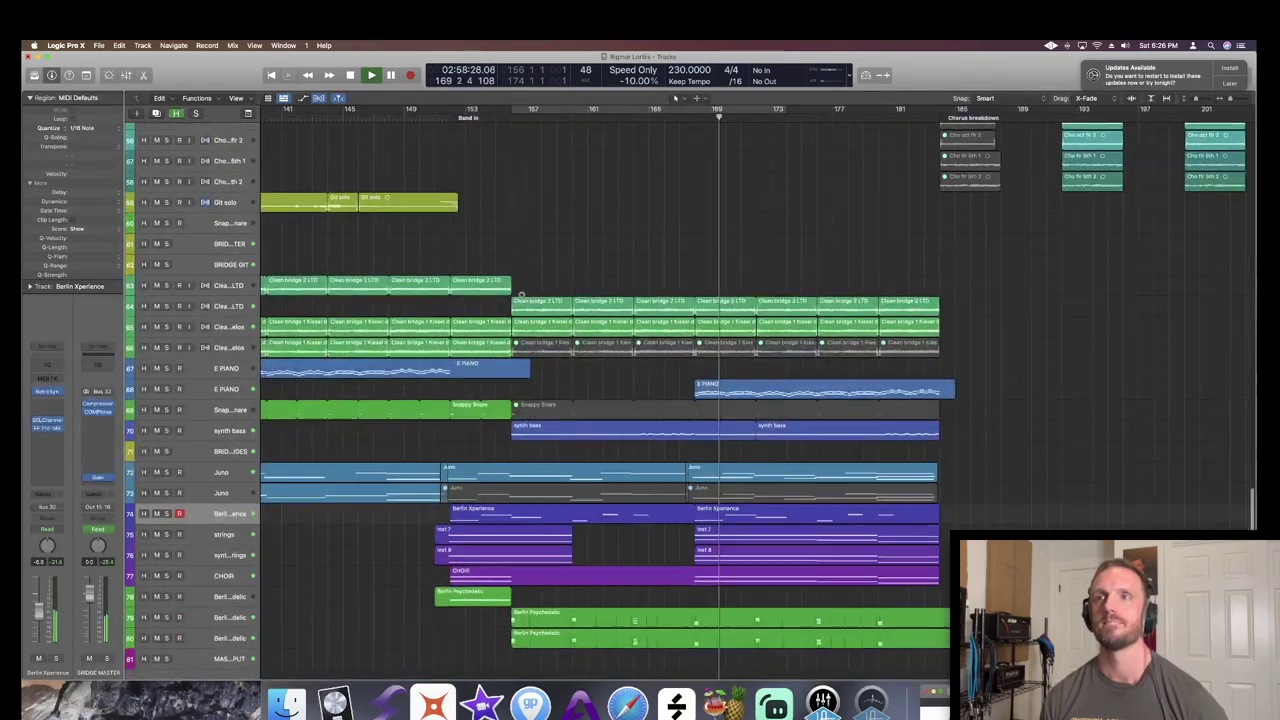
scroll(521, 296, up, 15)
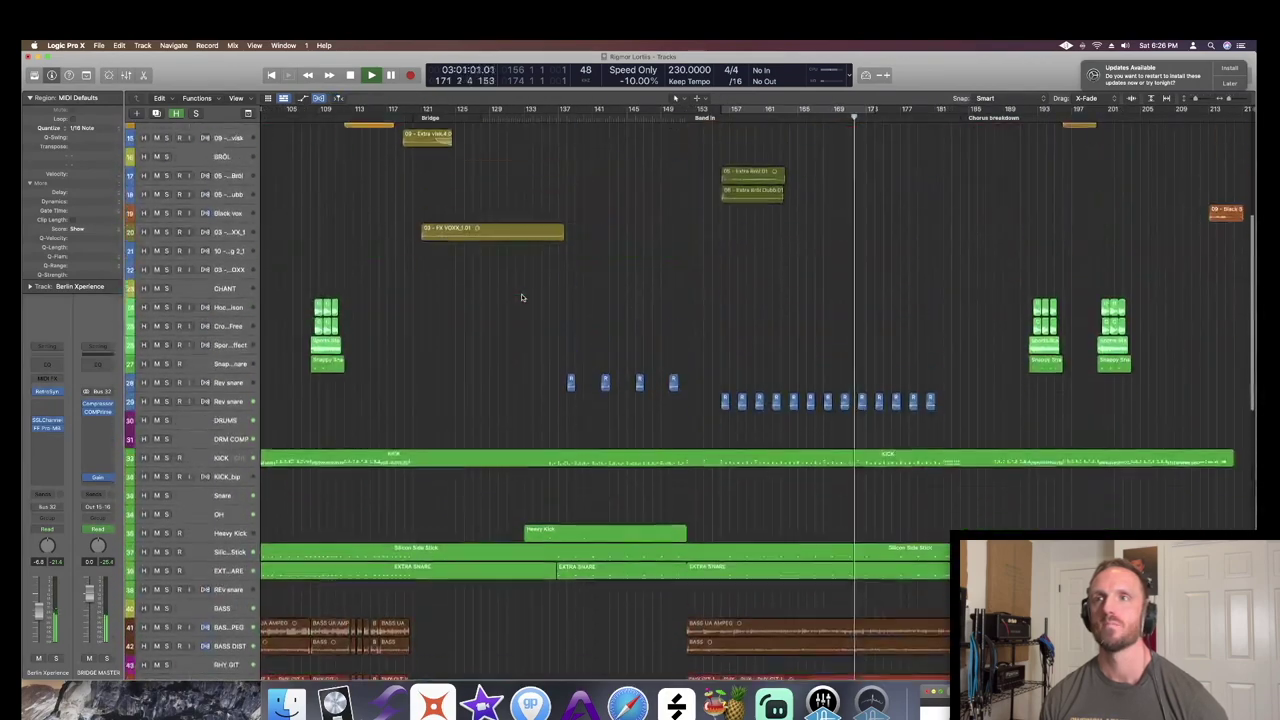
scroll(521, 297, up, 1)
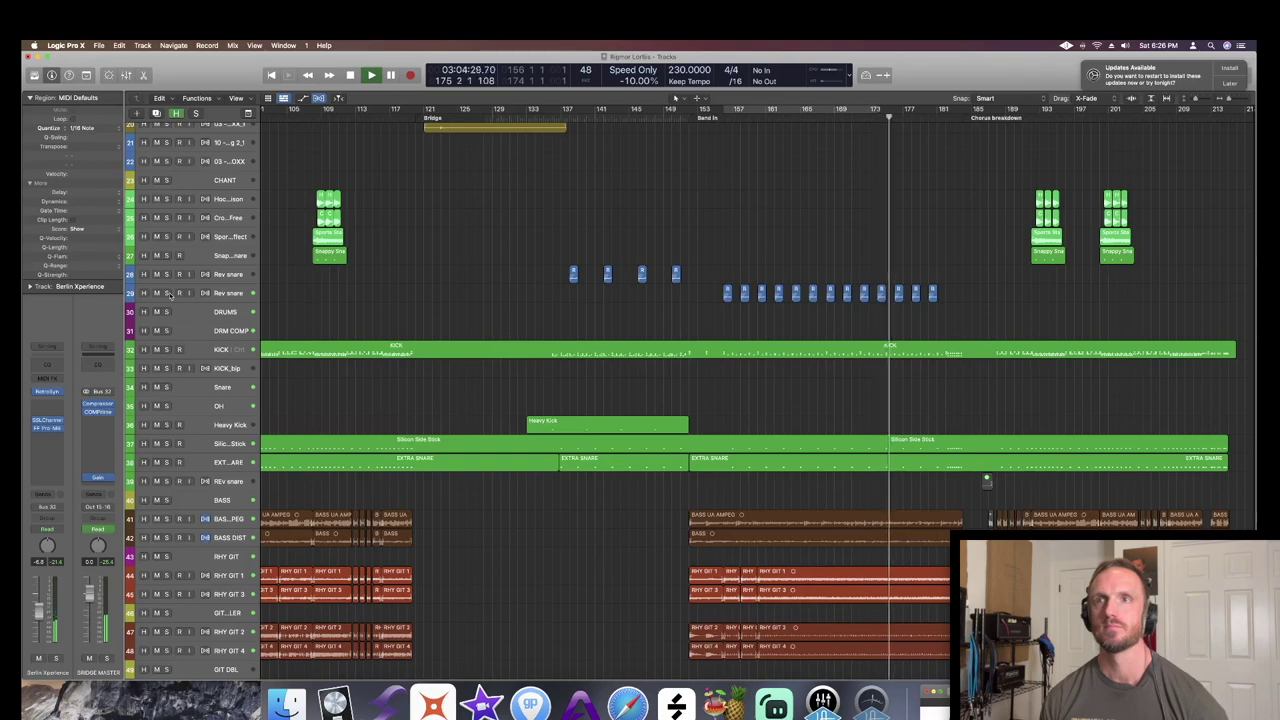
scroll(414, 297, down, 5)
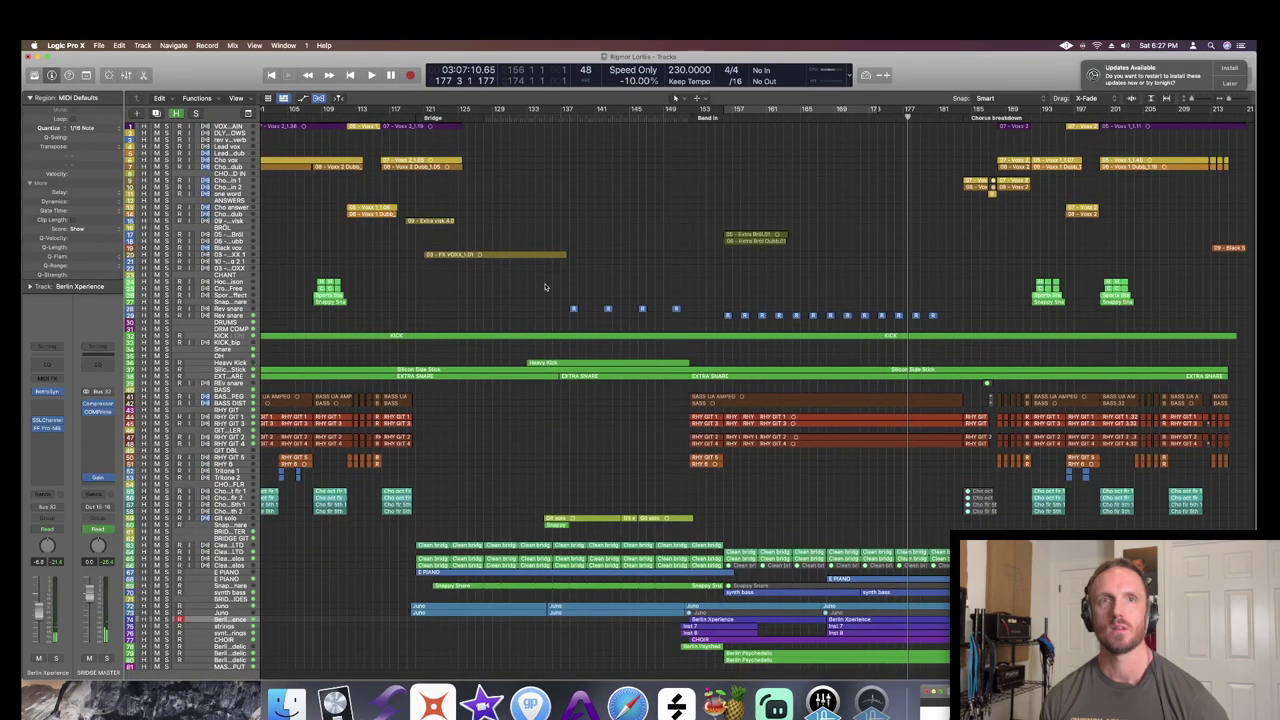
- Place the playhead at bar 24 at the start of Verse 1 and solo the Lead vox track
scroll(545, 287, left, 5)
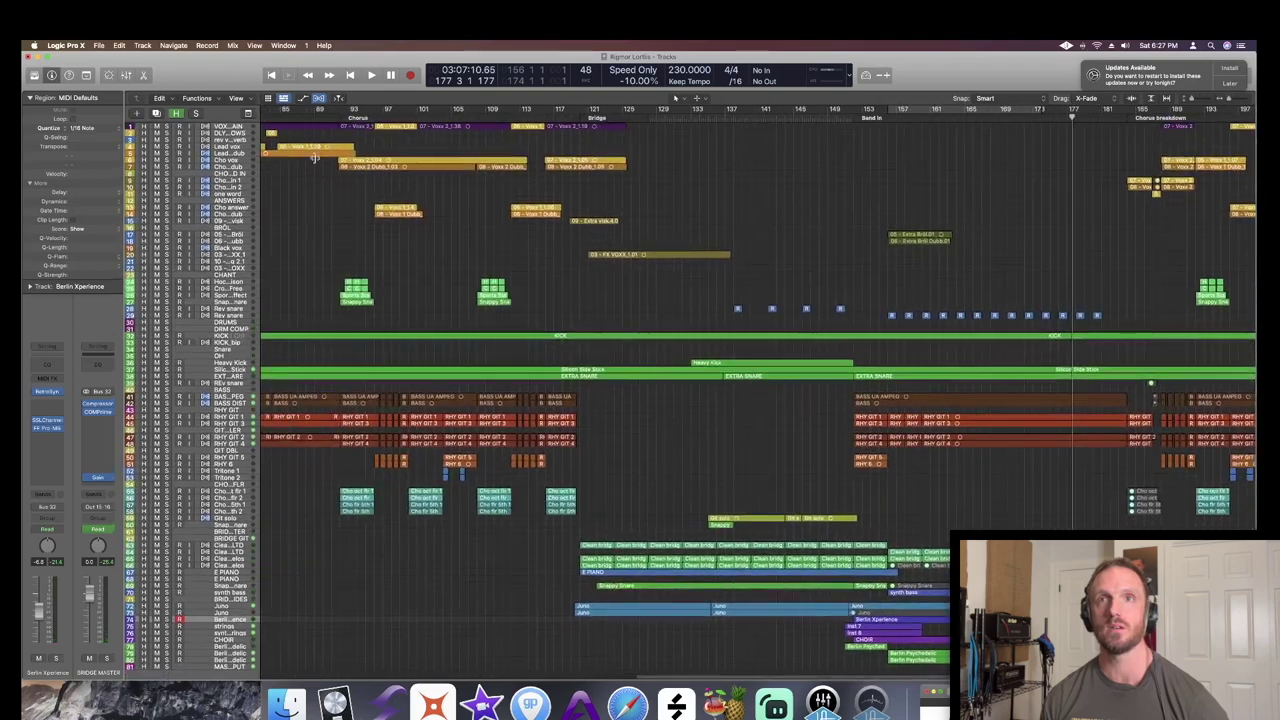
scroll(313, 158, left, 10)
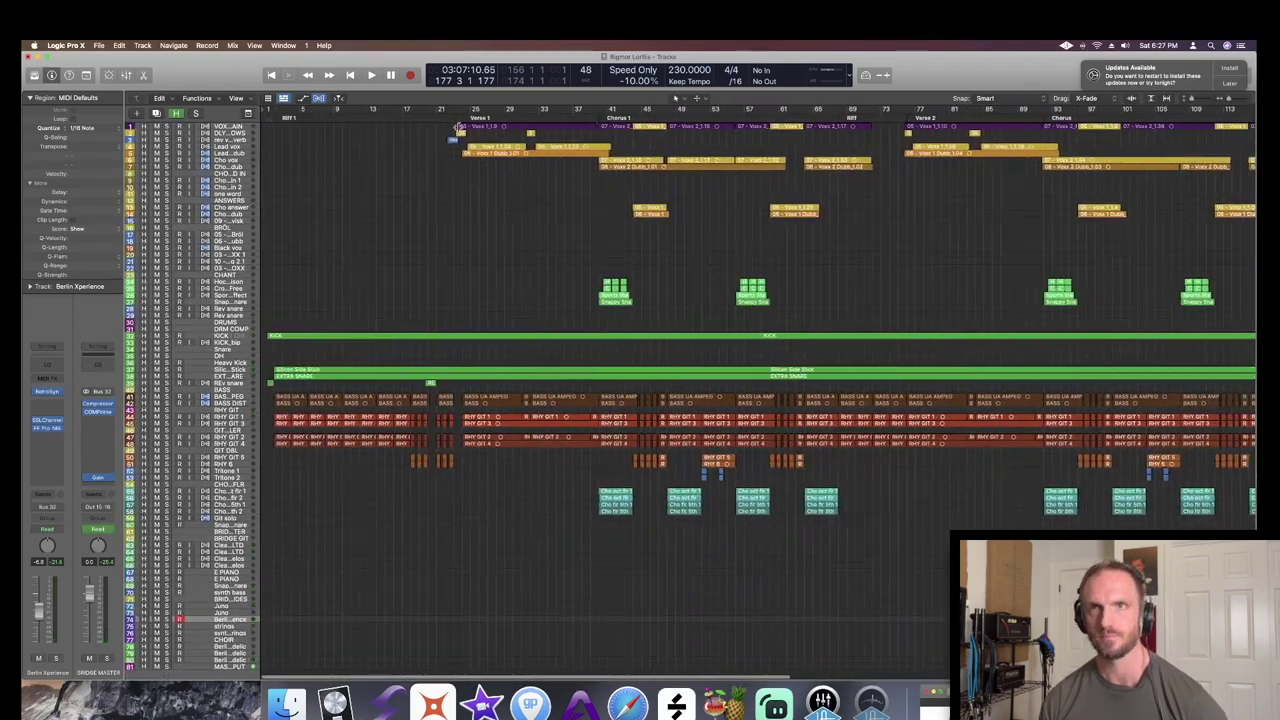
click(460, 118)
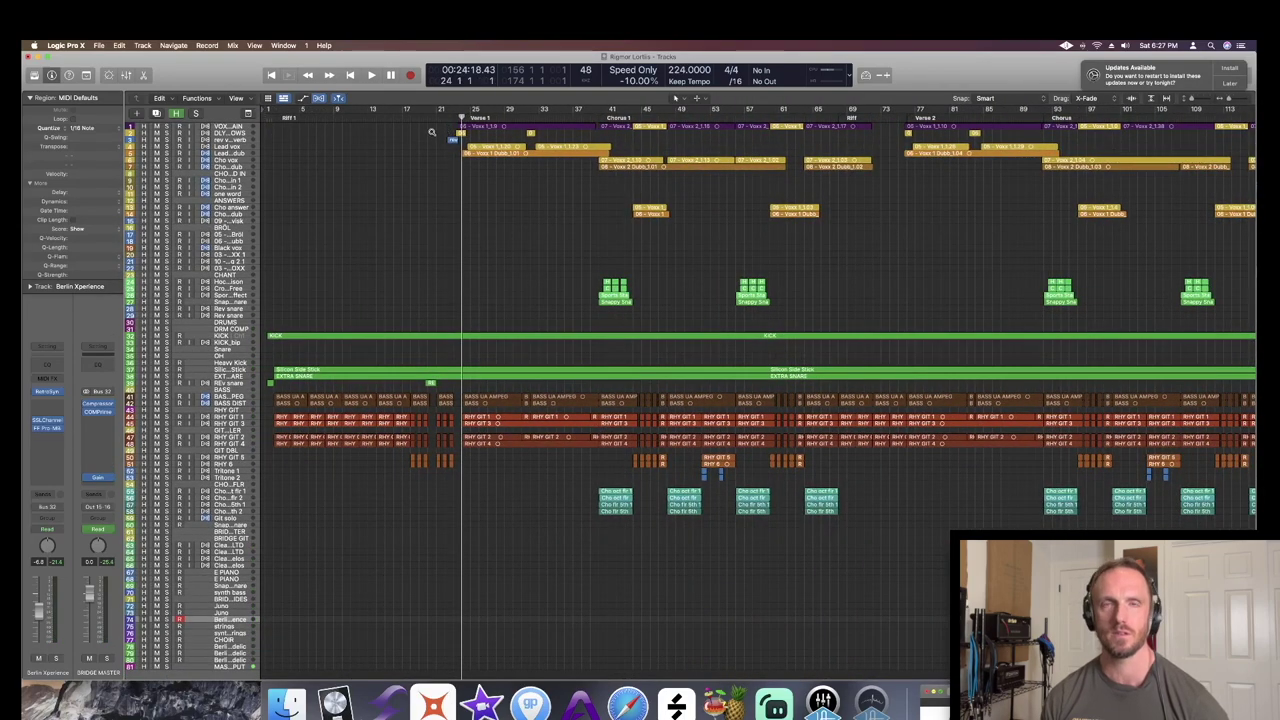
drag(432, 131, 635, 268)
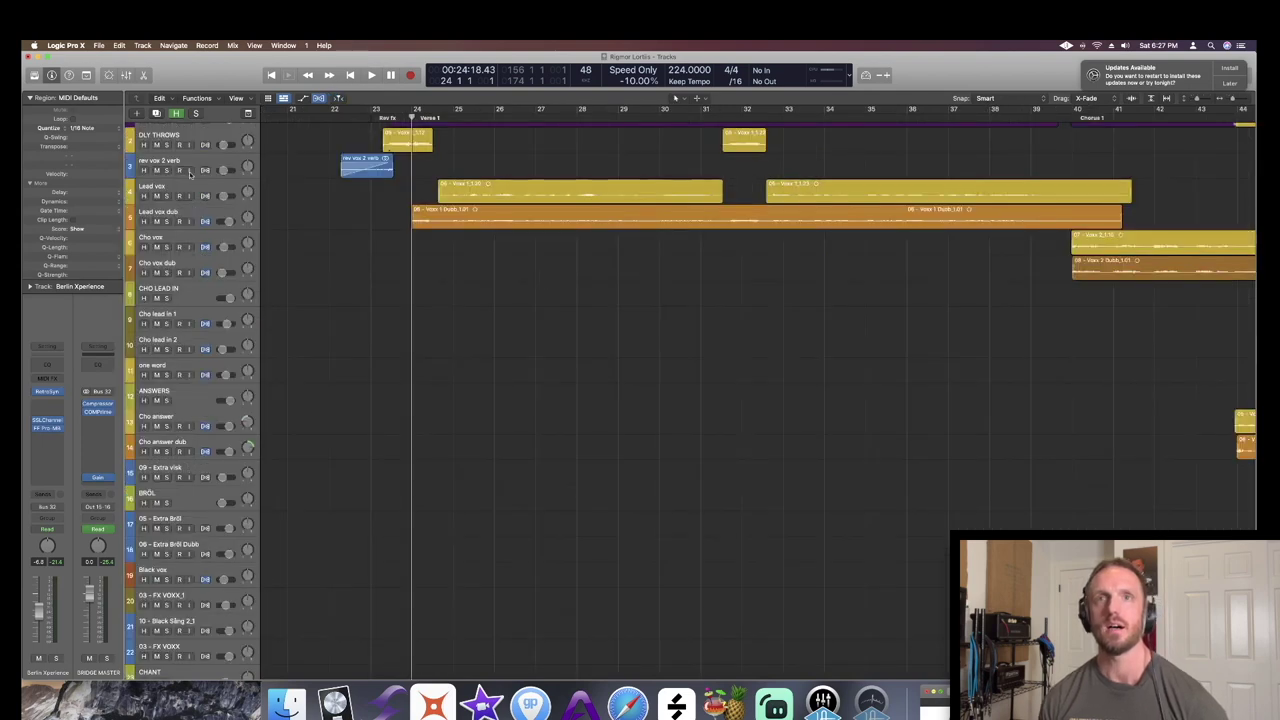
click(168, 195)
click(166, 195)
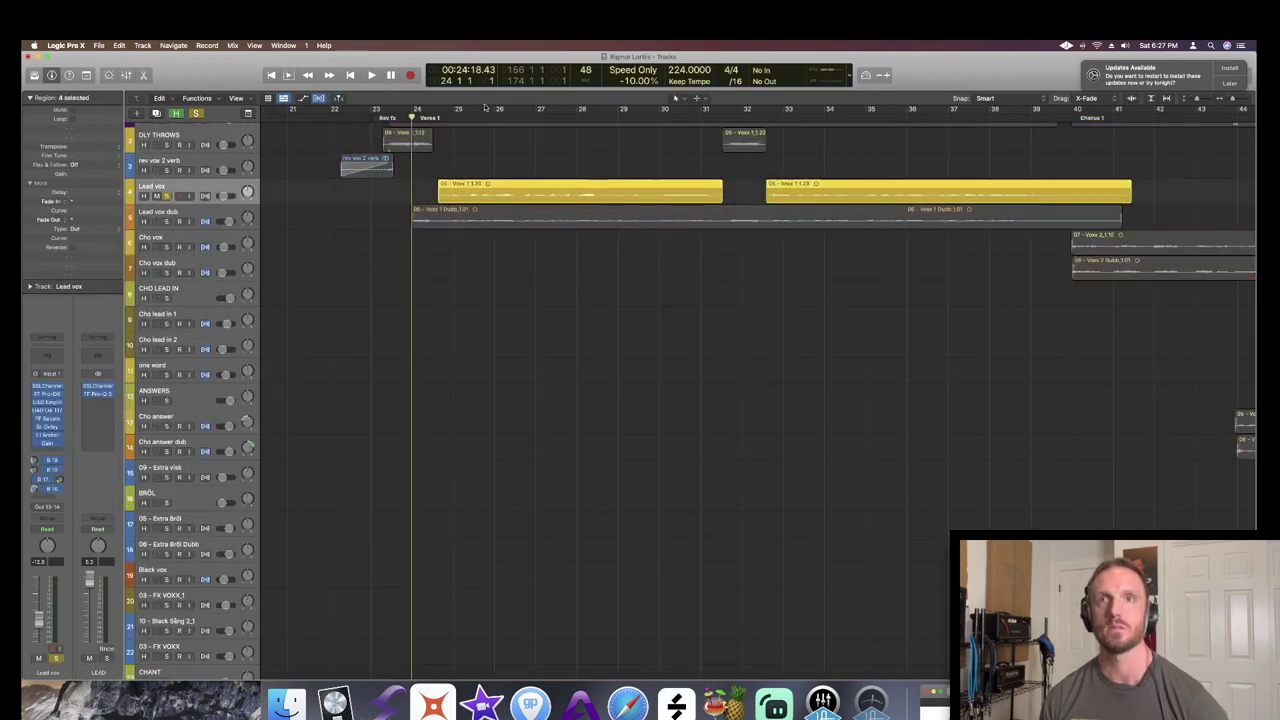
- Set the cycle range over the first lead vocal phrase, from 24 3 3 1 to 32 1 1 1, and select the Lead vox track
drag(455, 113, 752, 124)
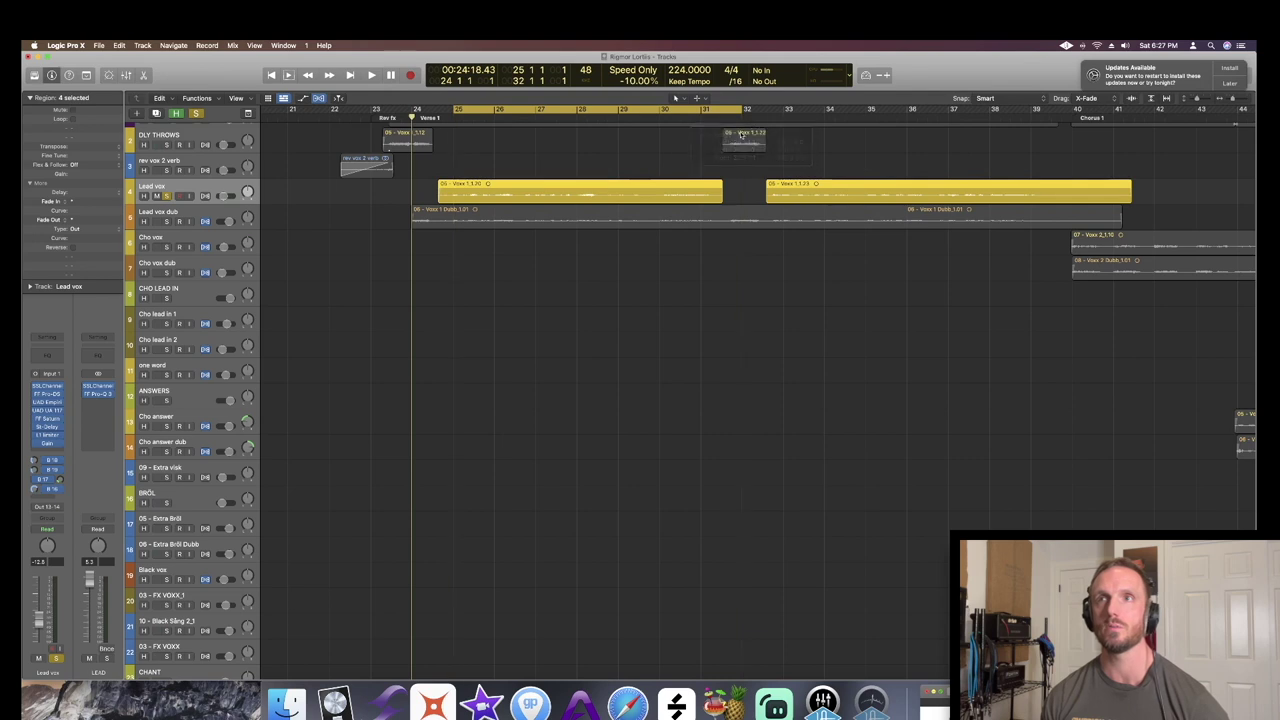
drag(455, 113, 438, 125)
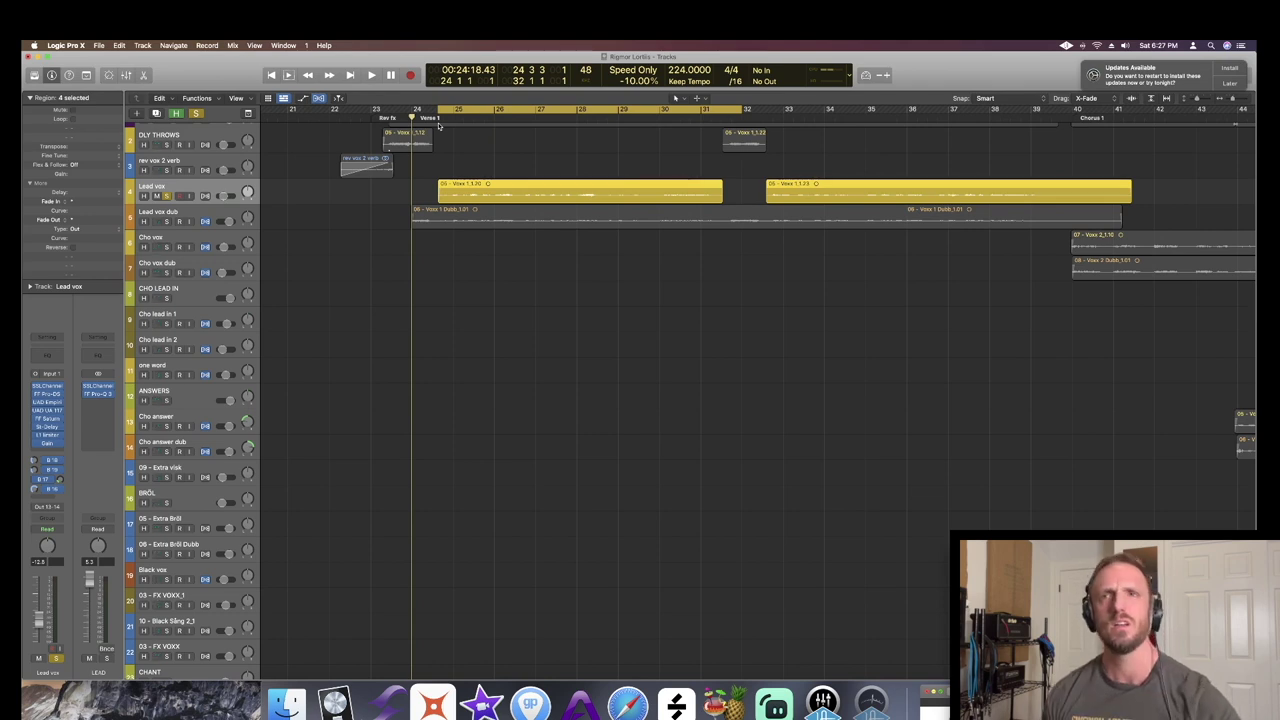
click(172, 213)
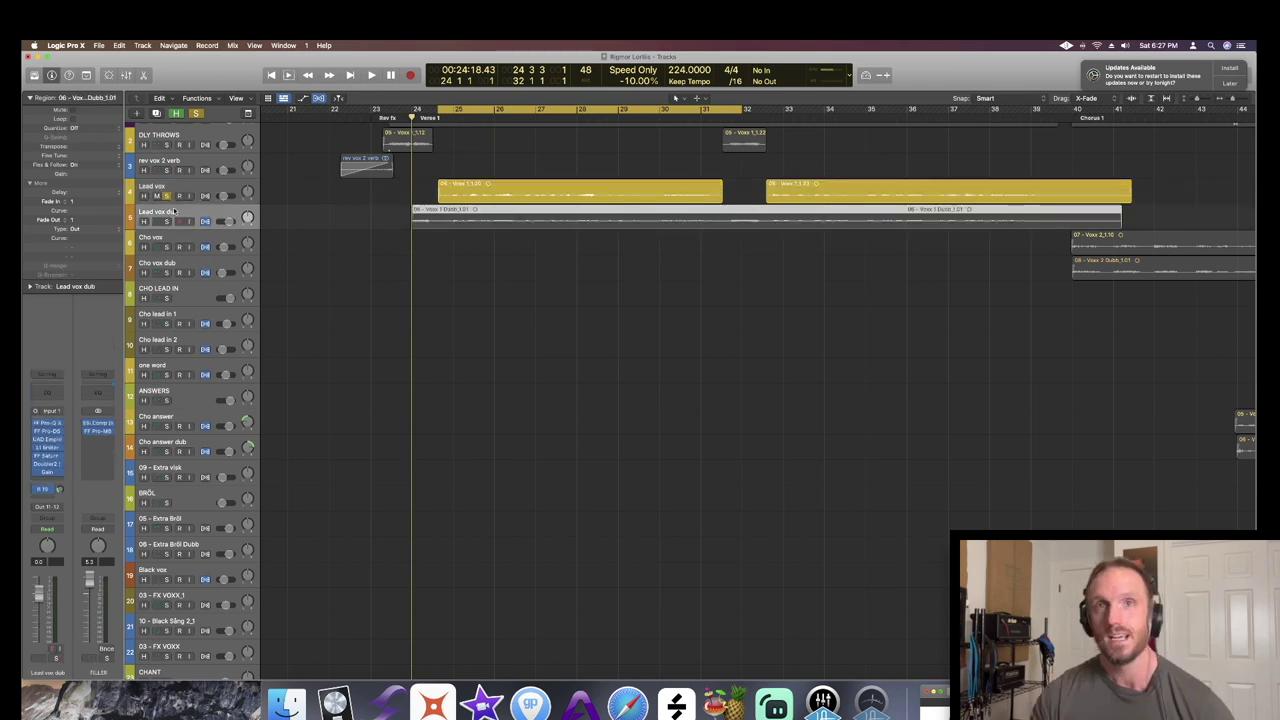
click(190, 185)
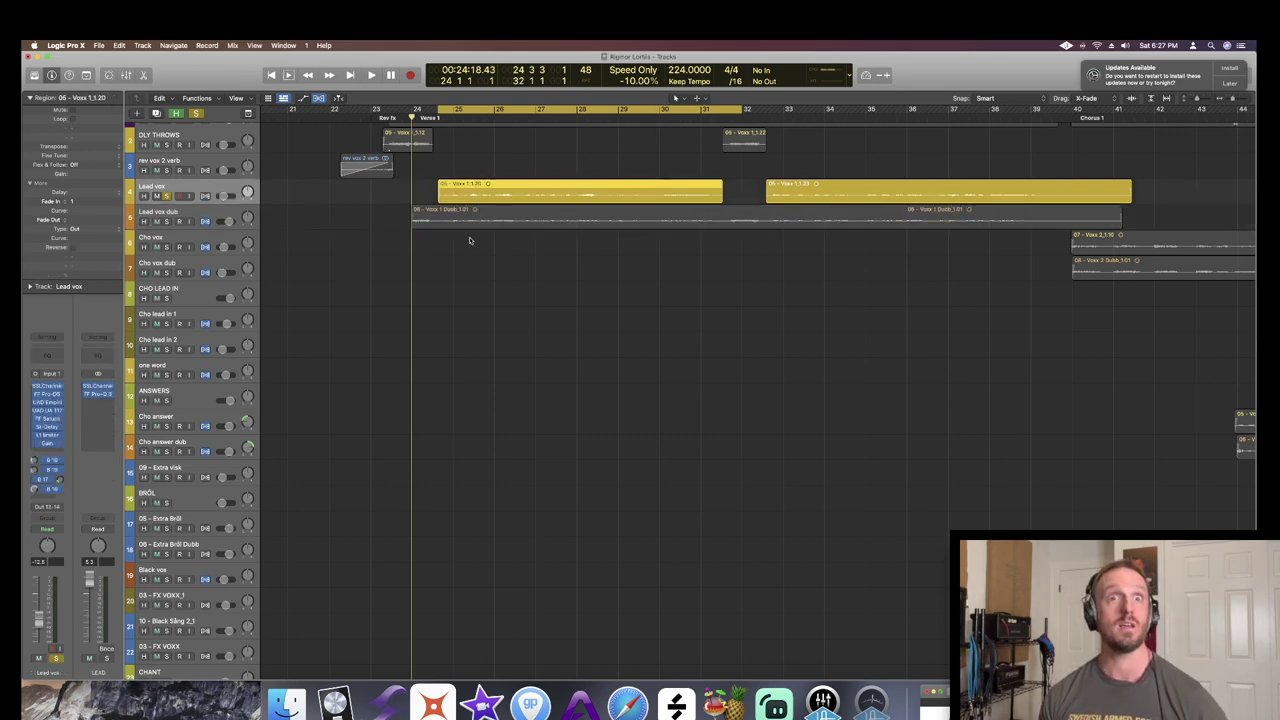
- Play the soloed lead vocal, then show the mixer and open the SSLChannel plug-in on Lead vox
key(space)
key(x)
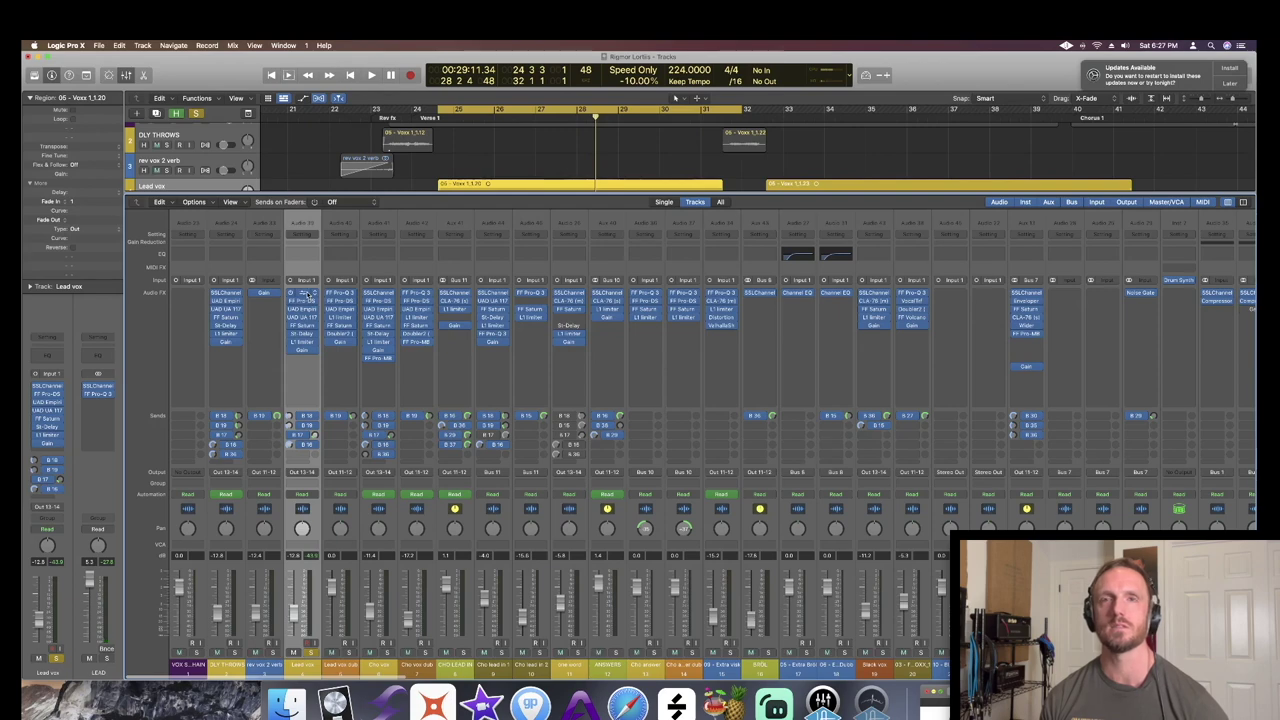
click(305, 294)
drag(488, 178, 718, 168)
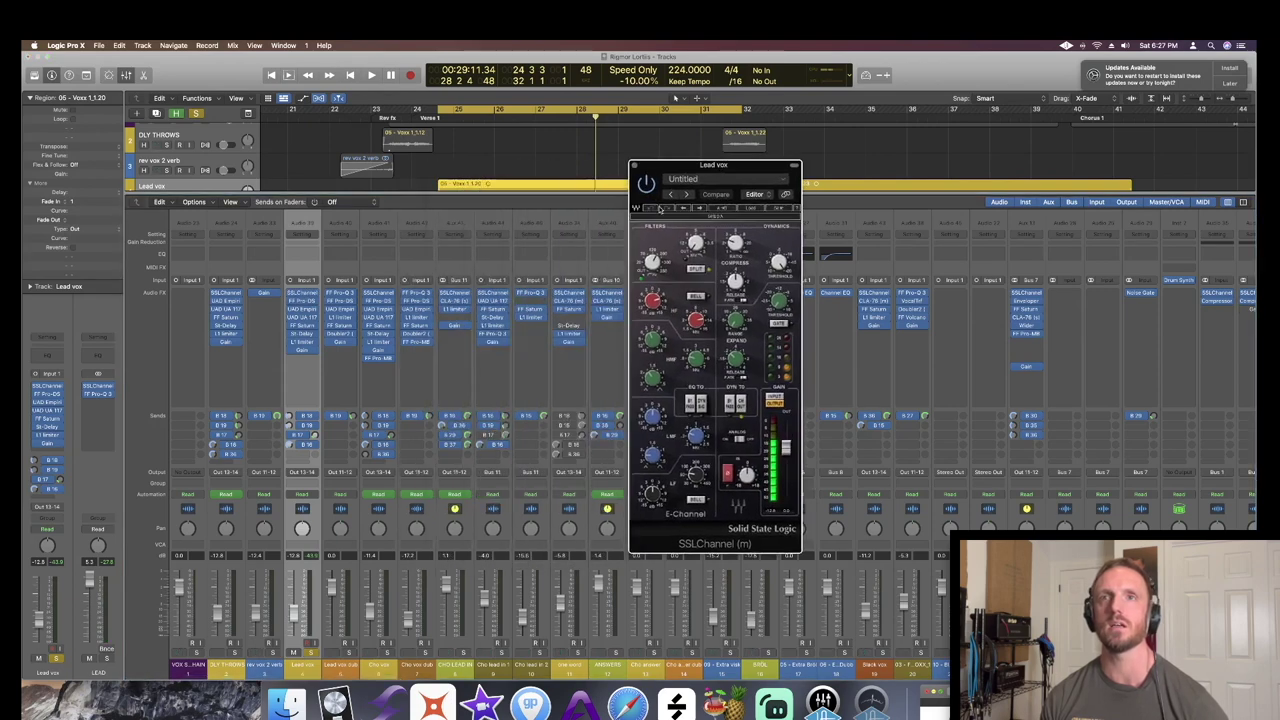
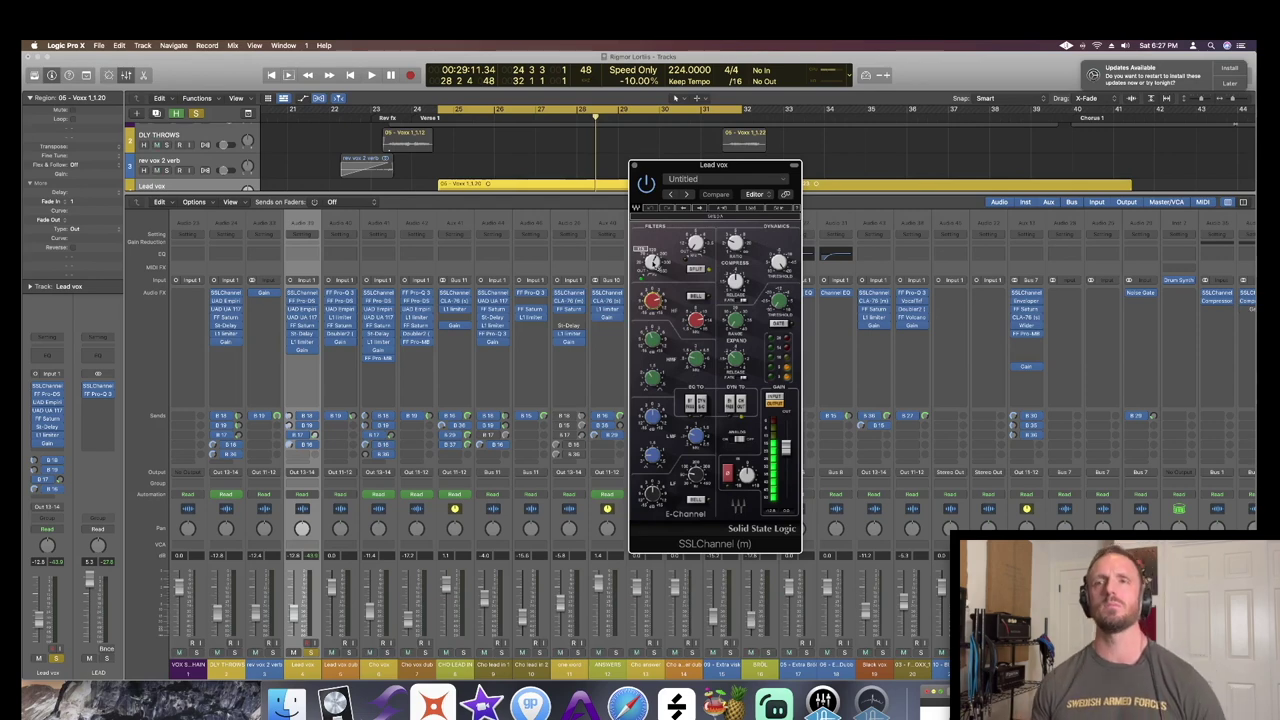
- Audition the soloed Lead vox phrase several times with the SSLChannel plug-in open
key(shift+space)
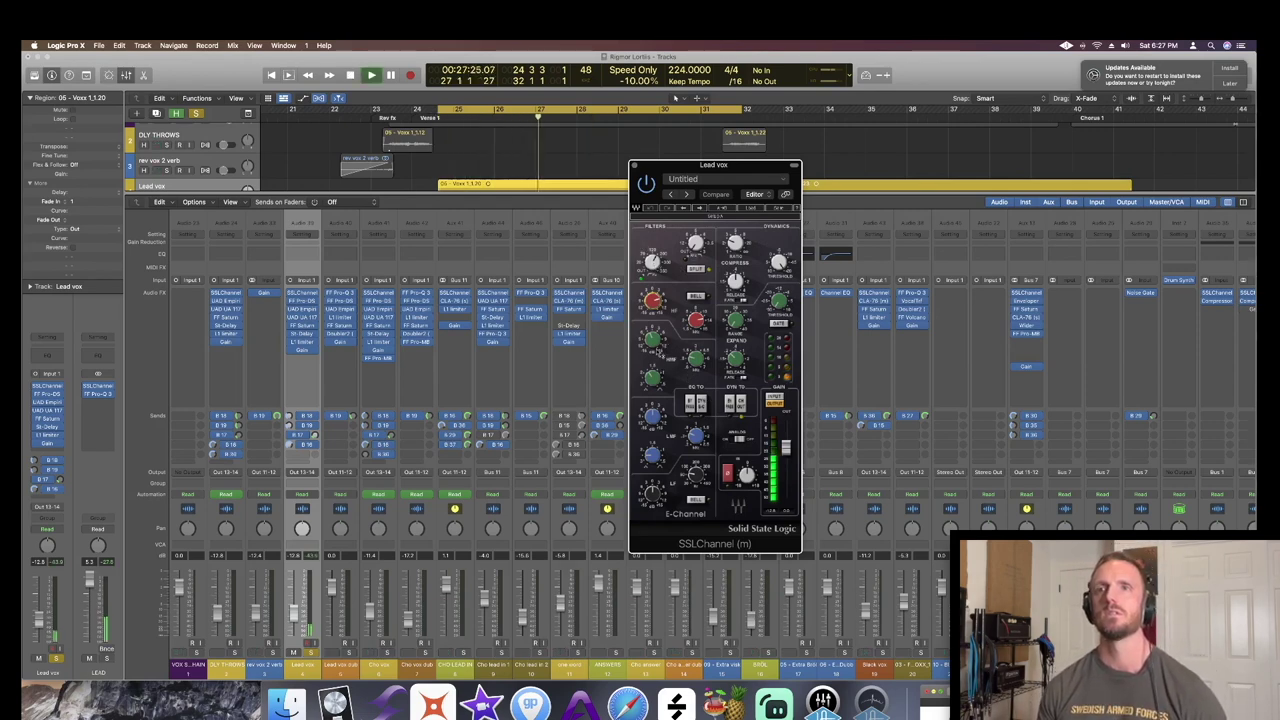
key(space)
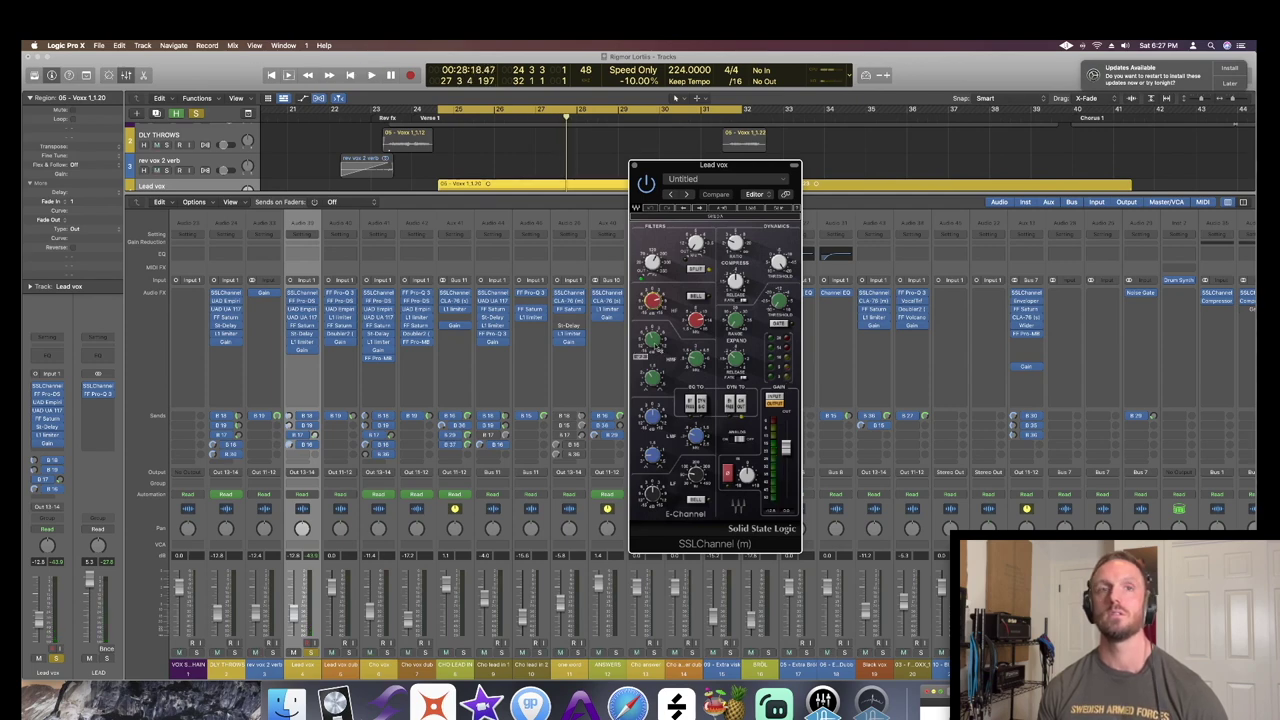
key(shift+space)
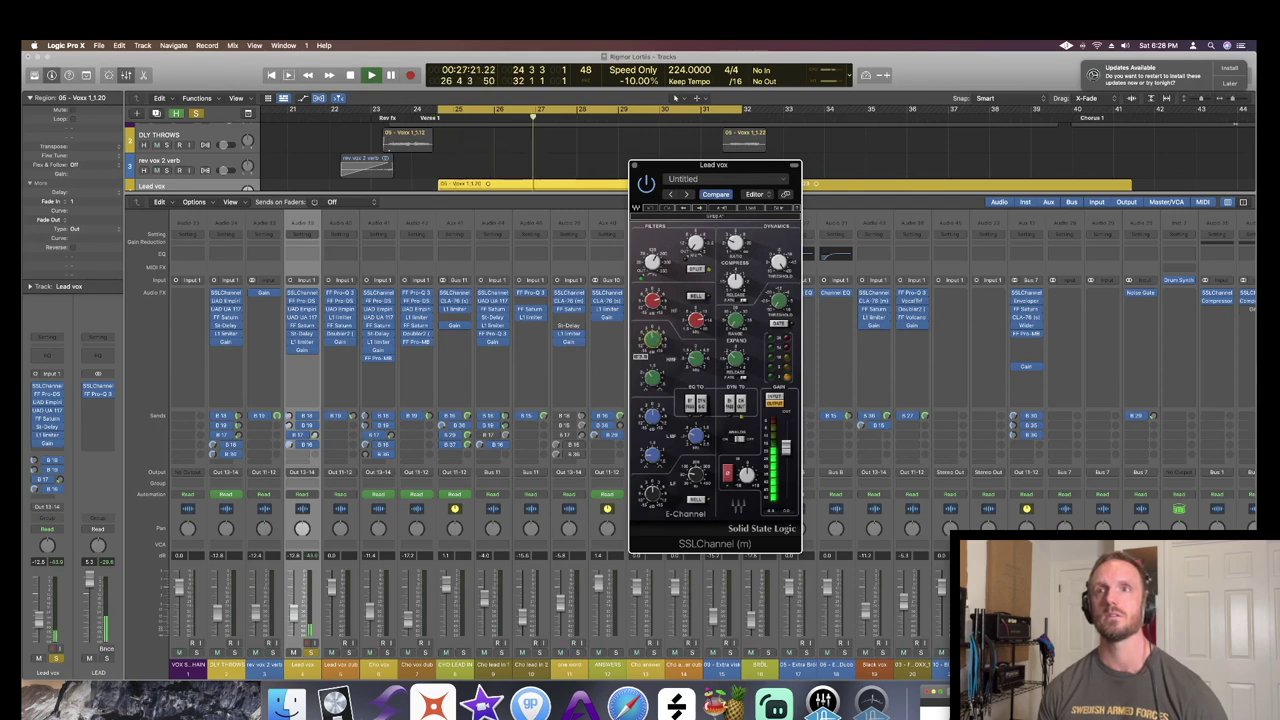
key(space)
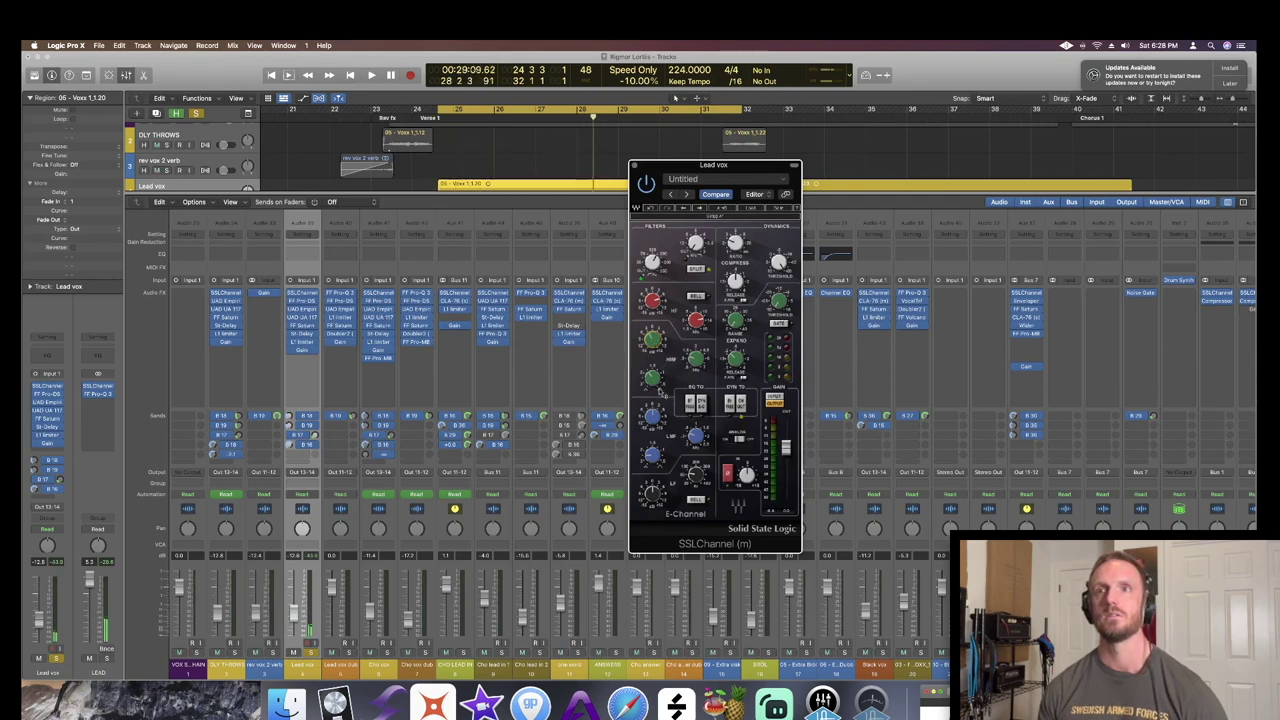
key(shift+space)
key(space)
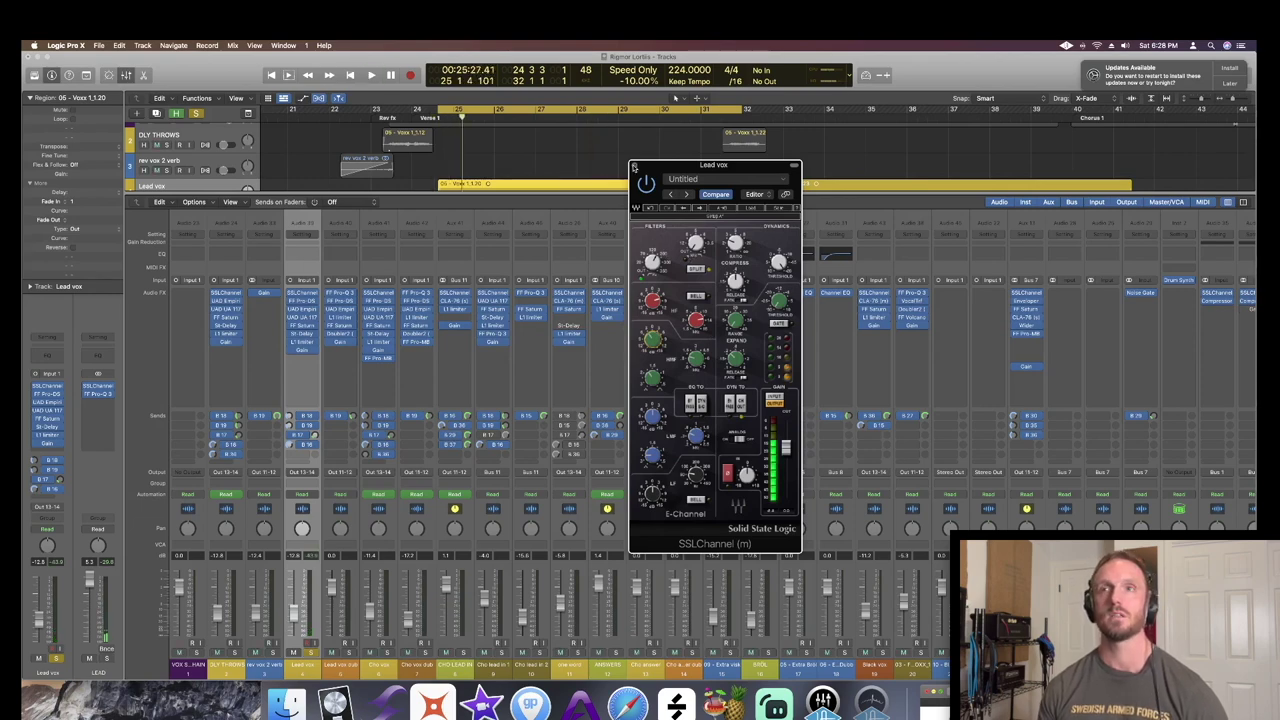
- Close SSLChannel, open the FF Pro-DS de-esser on Lead vox, audition the vocal with it, and close it
click(634, 166)
click(305, 302)
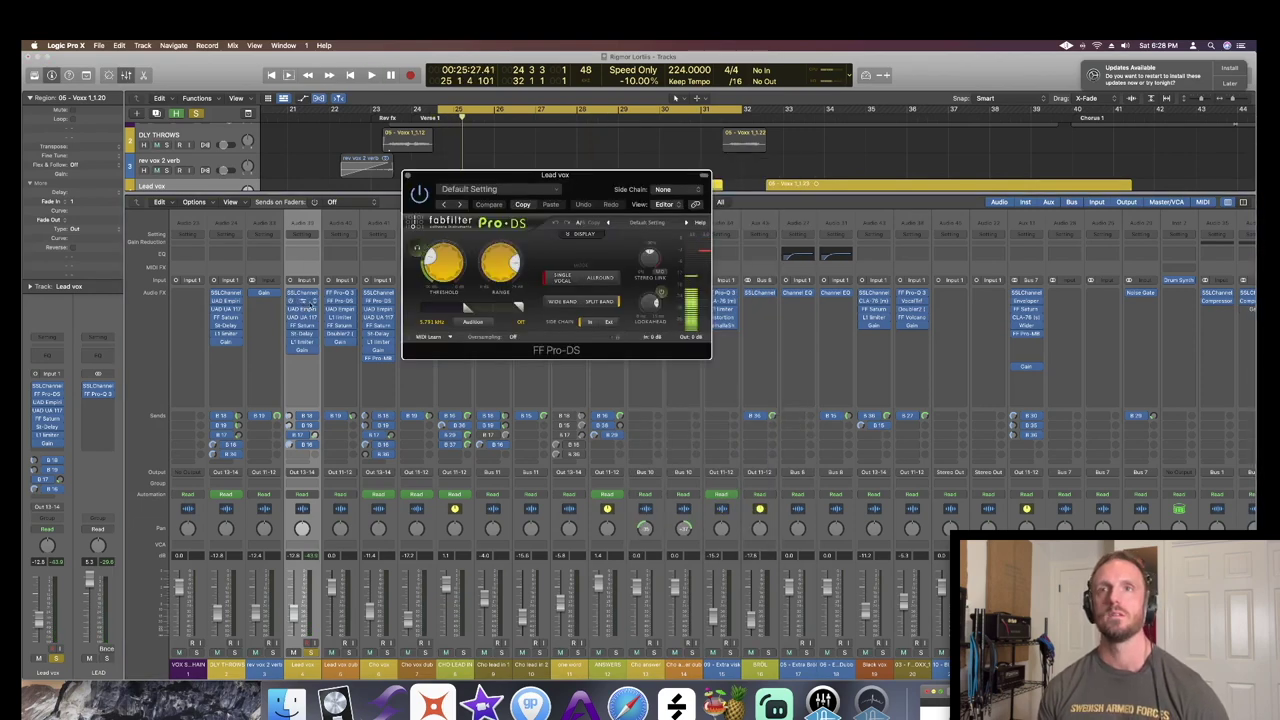
key(space)
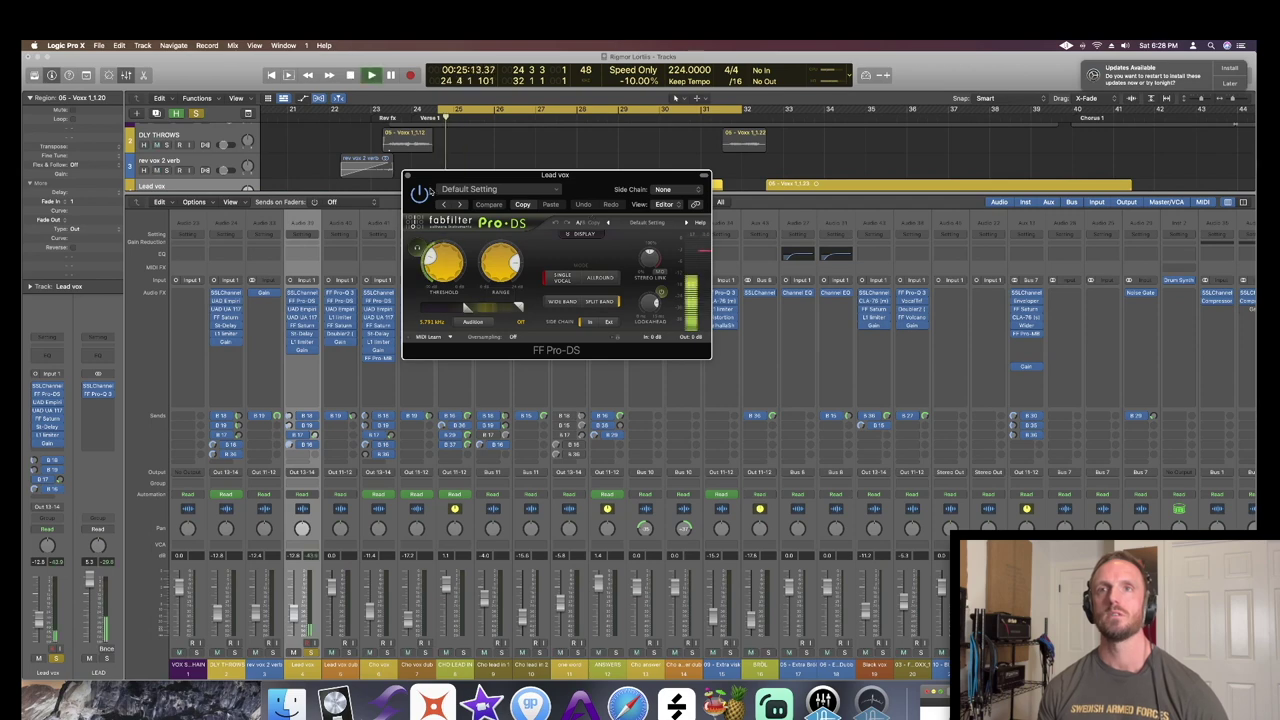
click(407, 175)
key(space)
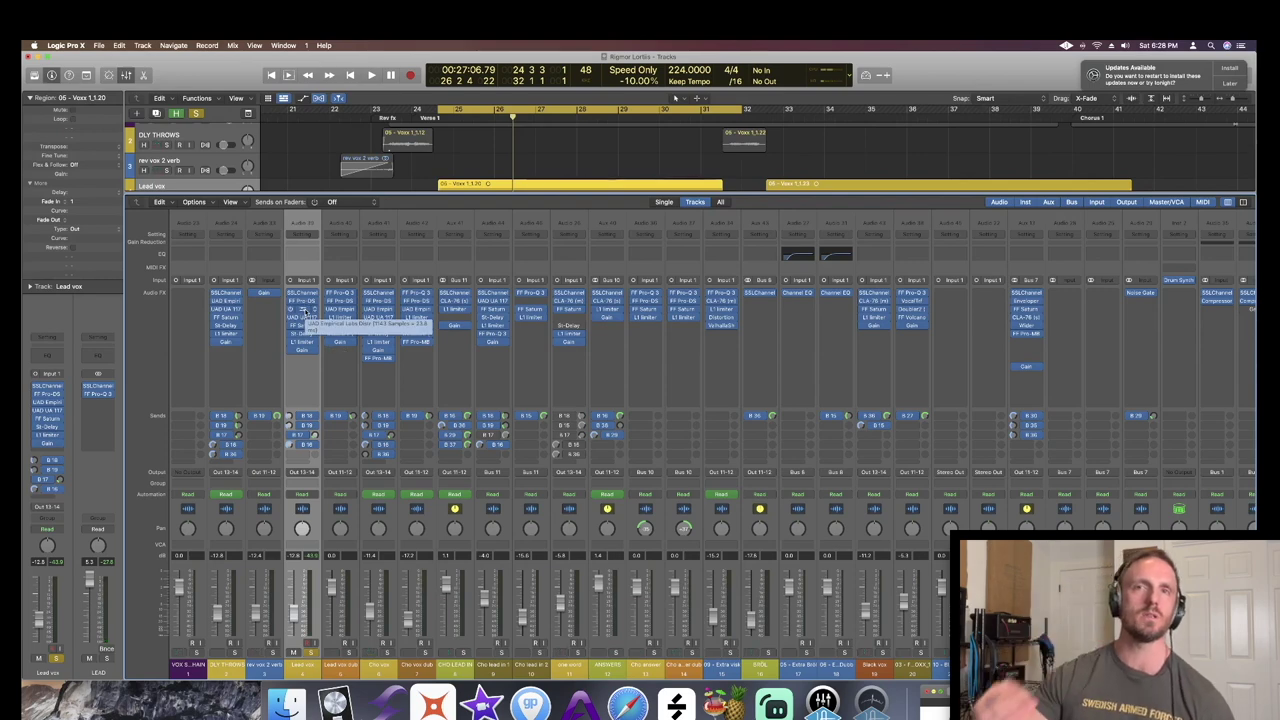
- Open the UAD Empirical Labs Distressor on Lead vox and play the vocal to check its gain reduction
click(304, 311)
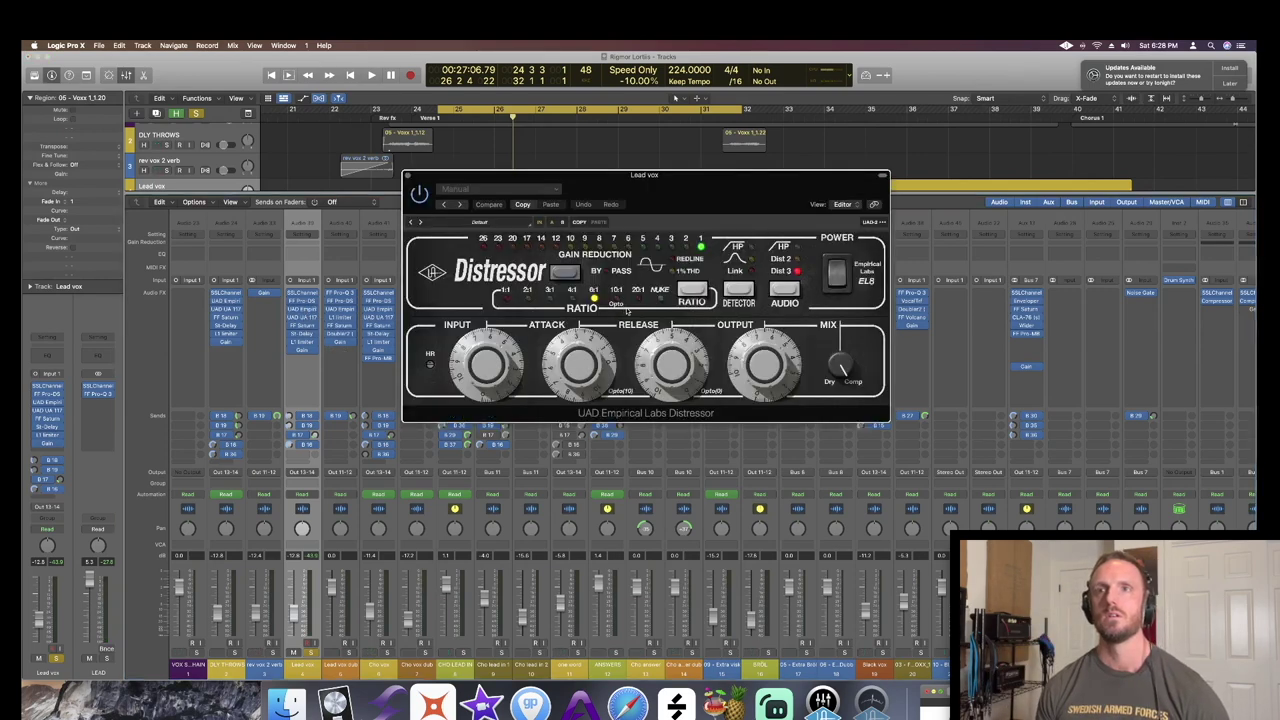
drag(626, 176, 635, 171)
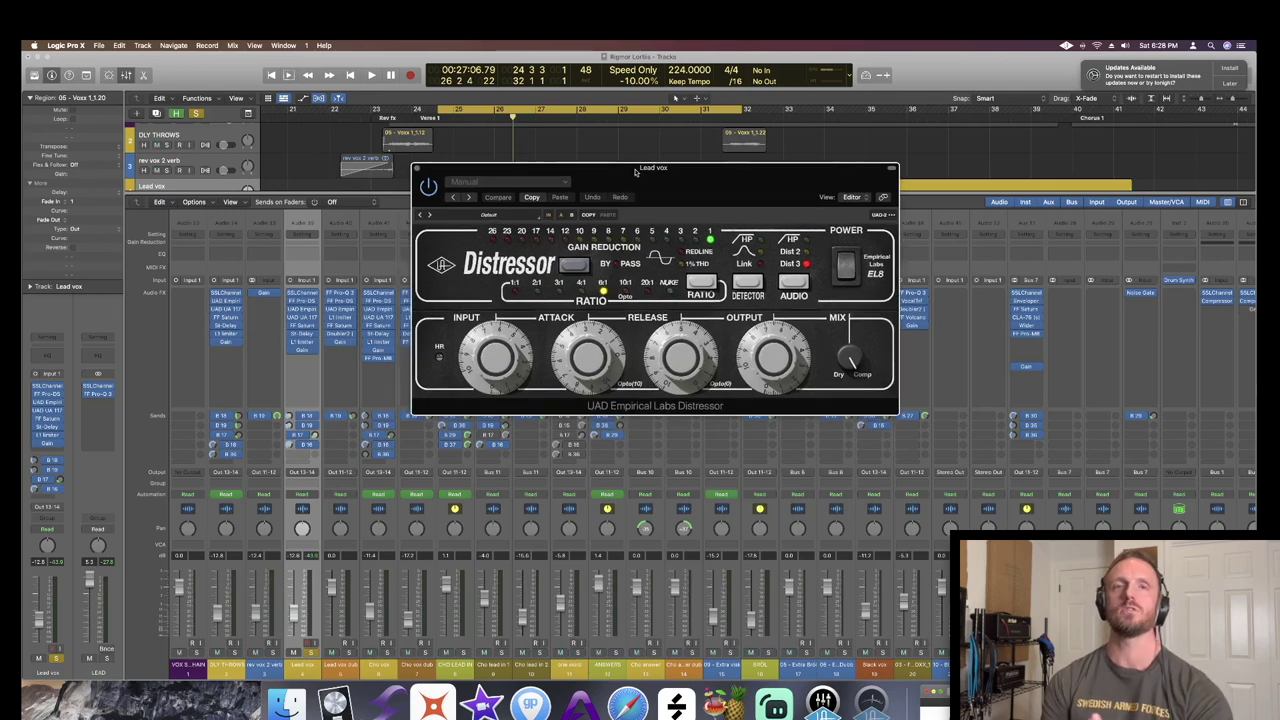
key(space)
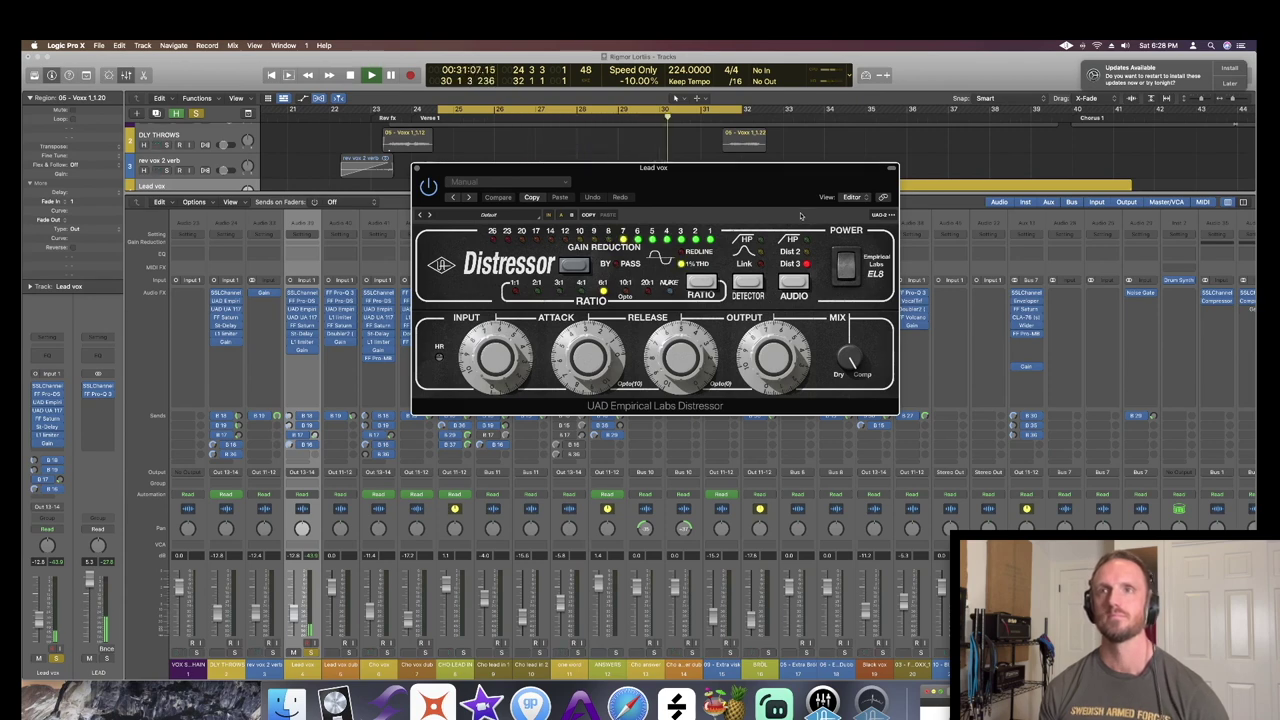
key(space)
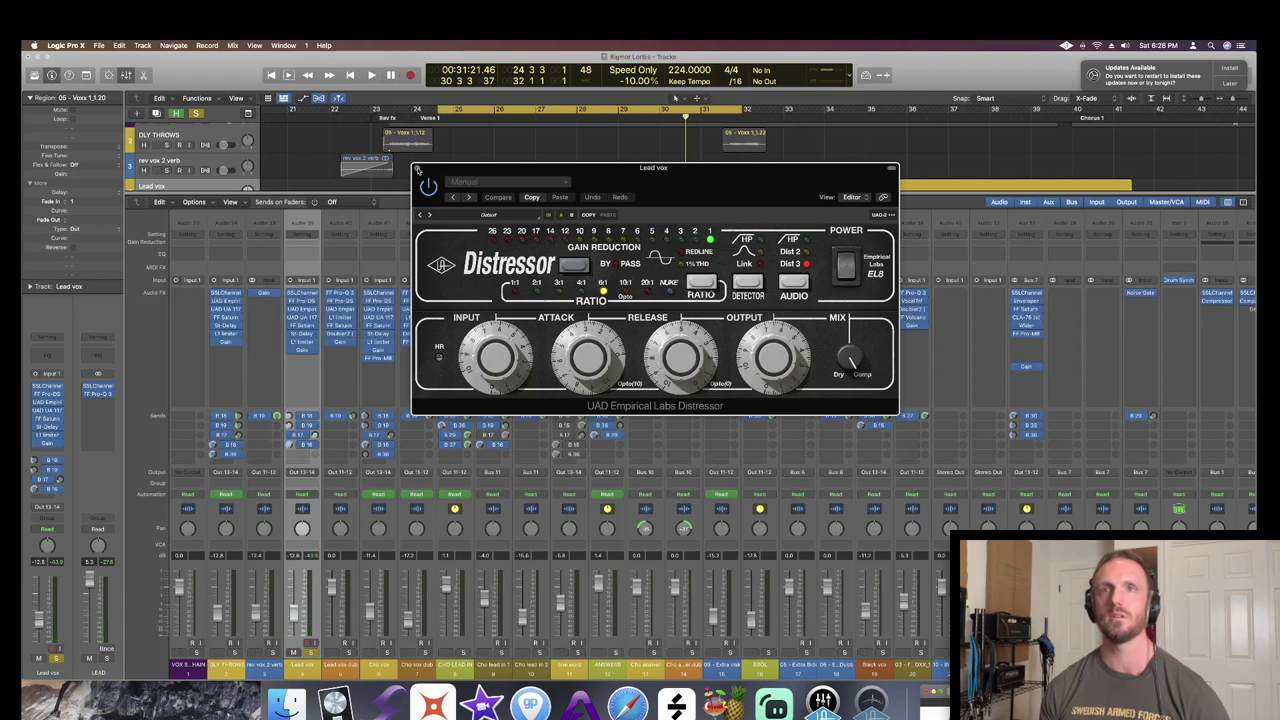
- Close the Distressor, open the UAD UA 1176LN Legacy on Lead vox, play the vocal through it, and close it
click(418, 170)
click(304, 310)
key(space)
key(space)
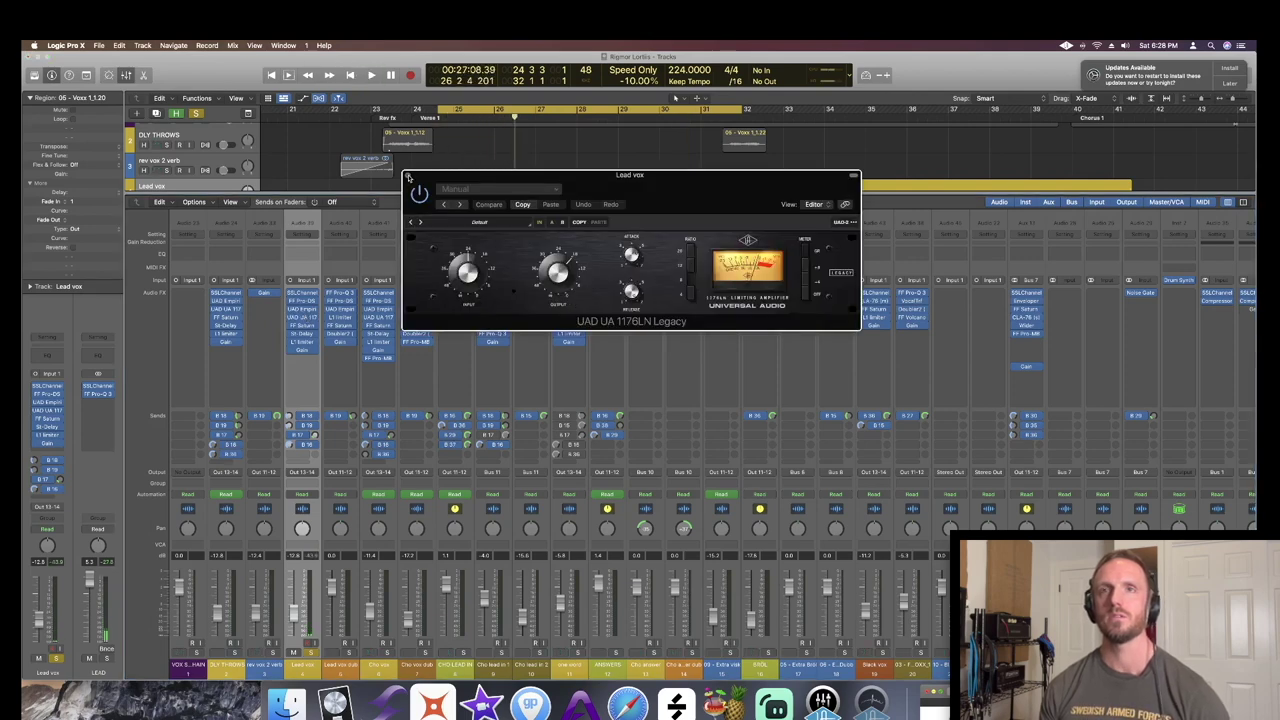
click(407, 176)
- Open FF Saturn on Lead vox, play the vocal while inspecting its saturation bands, and close it
click(301, 327)
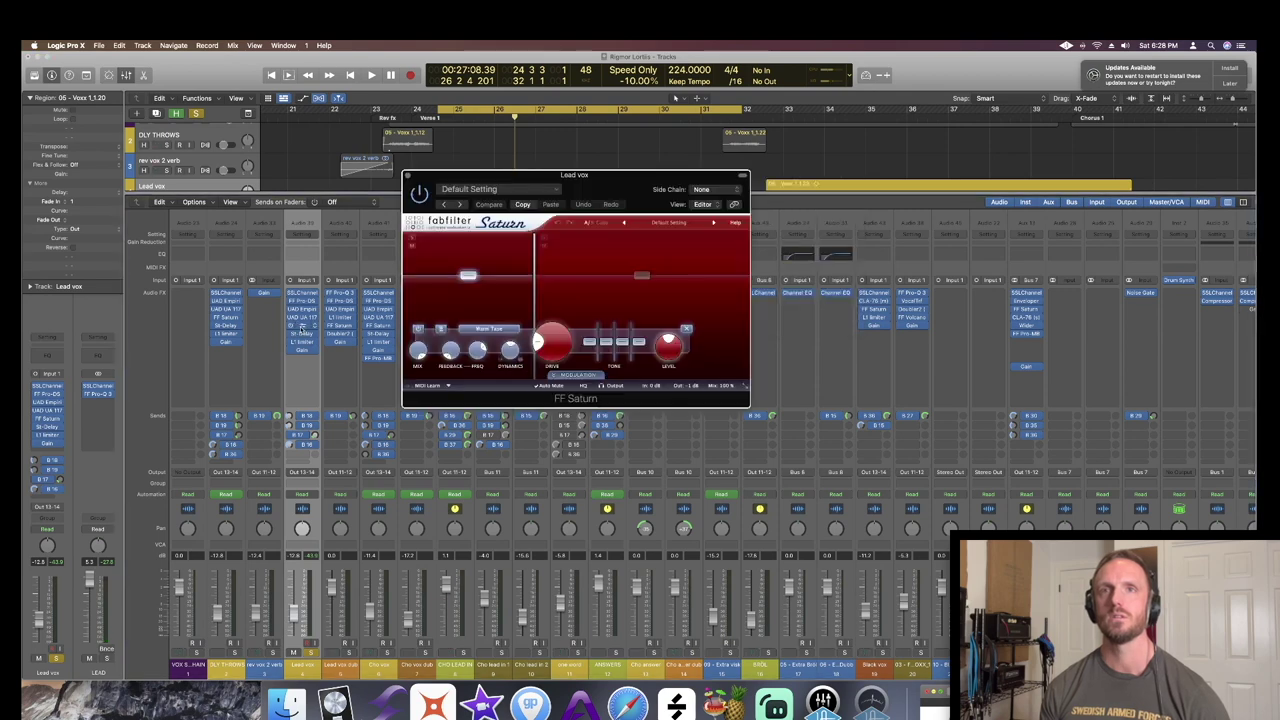
key(space)
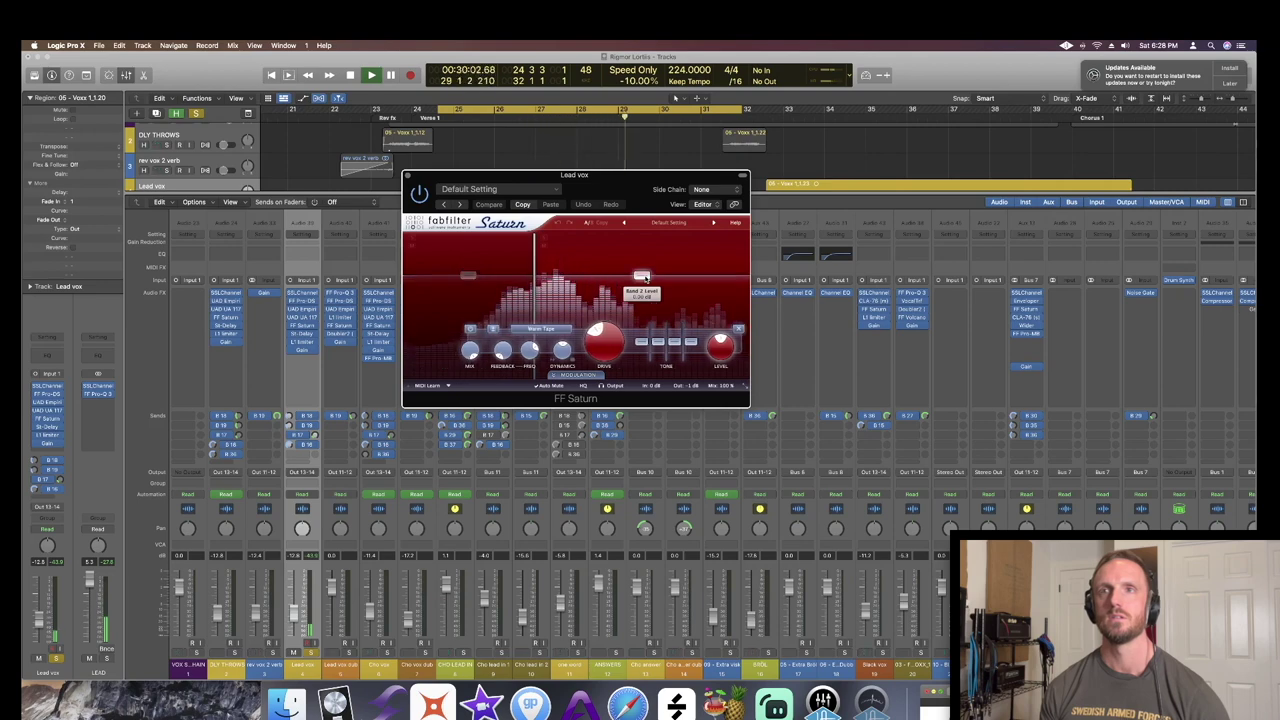
key(space)
click(407, 176)
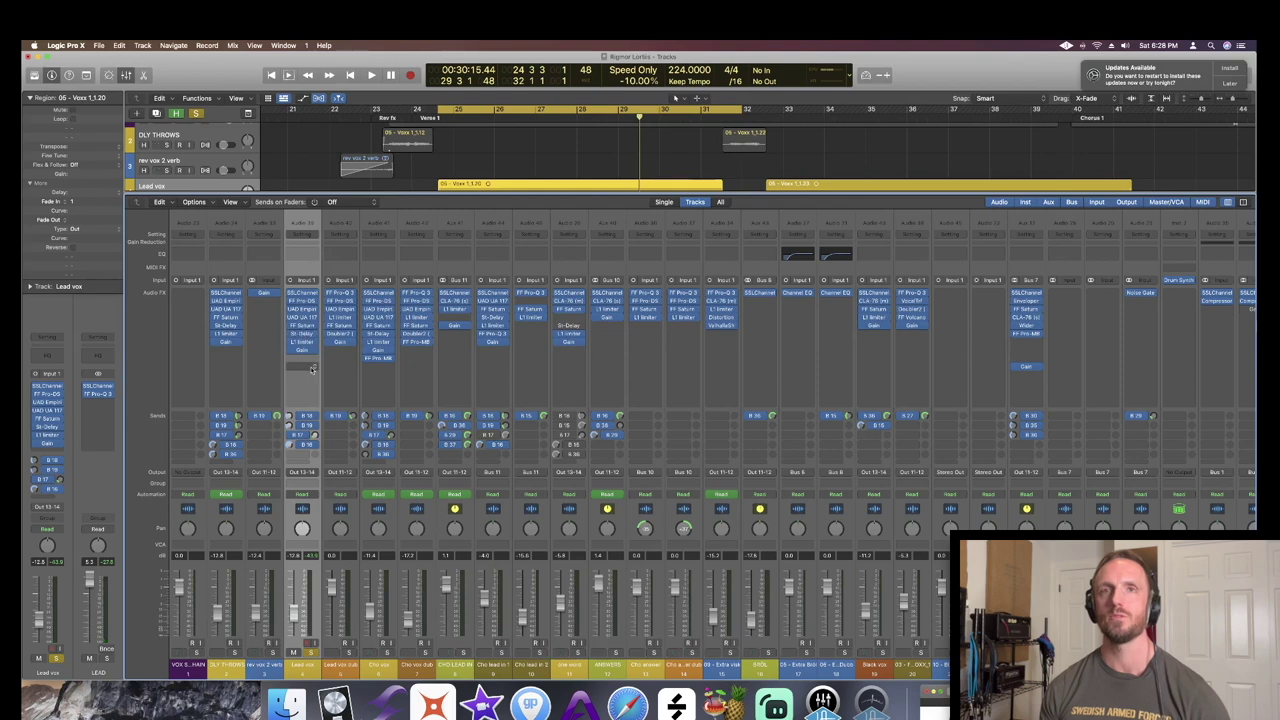
- Inspect the Stereo Delay settings on Lead vox, and audition the vocal with the L1 limiter plug-in open
click(303, 334)
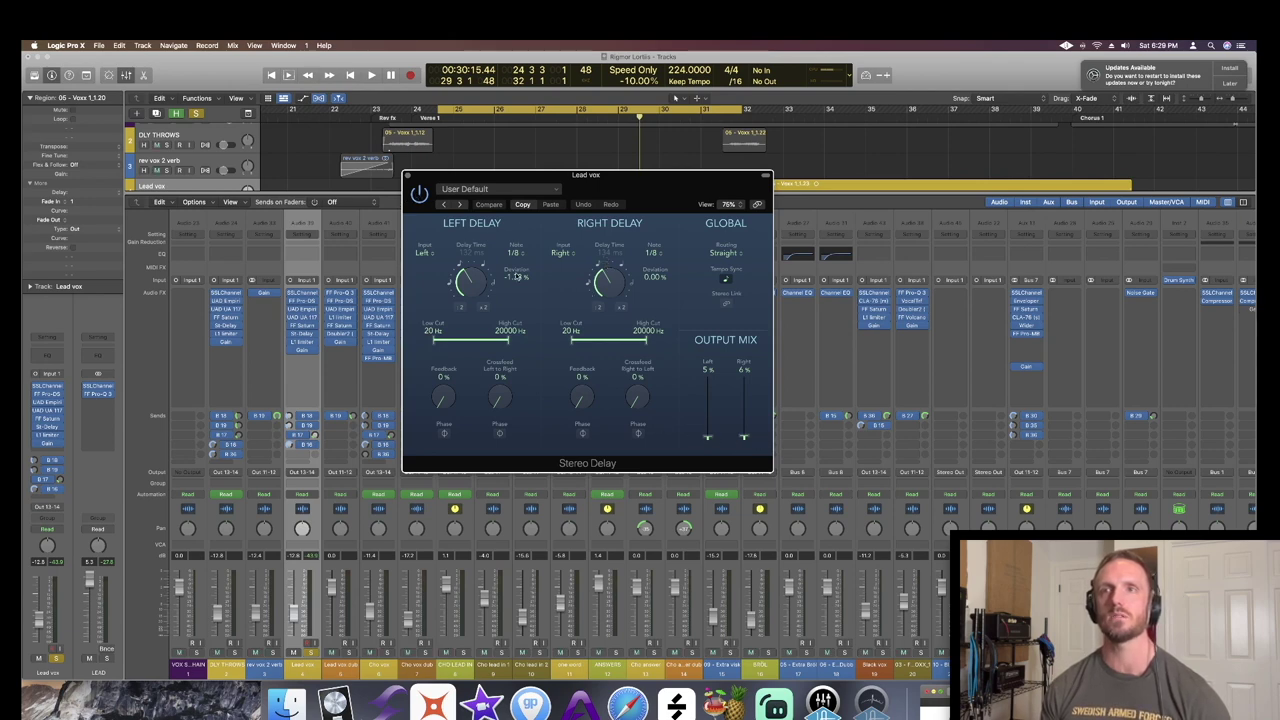
click(407, 177)
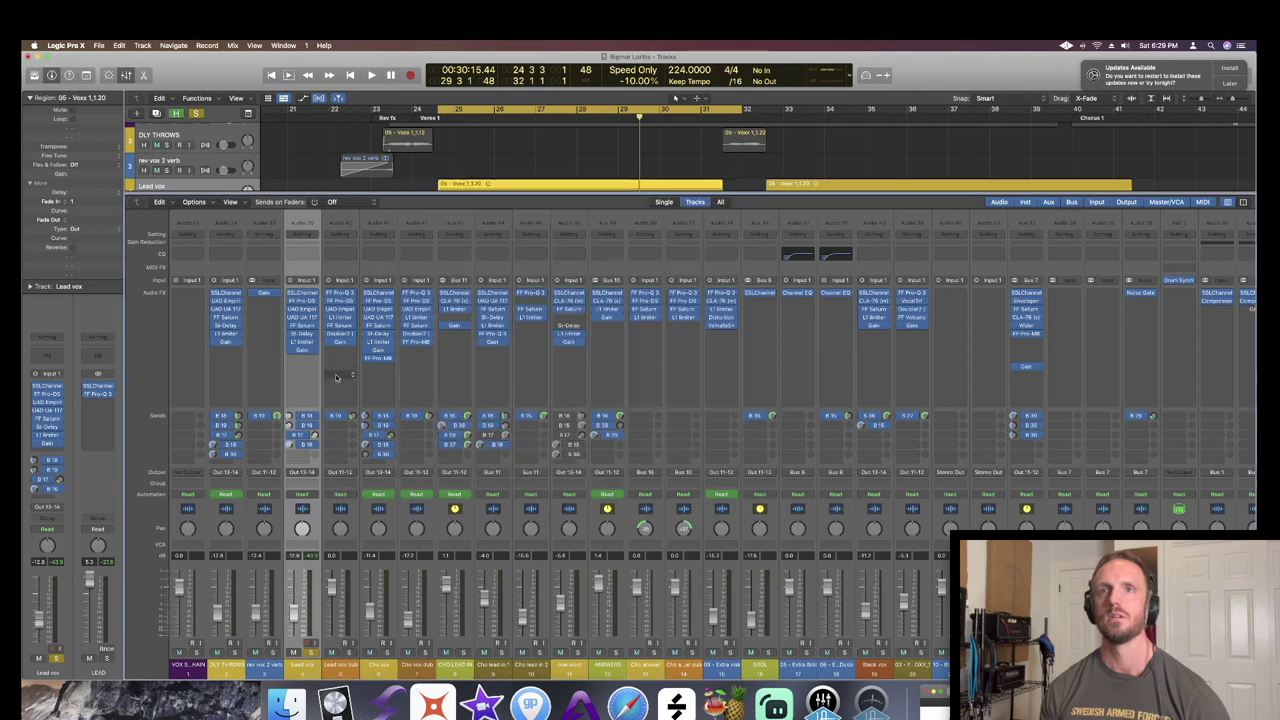
click(302, 341)
key(space)
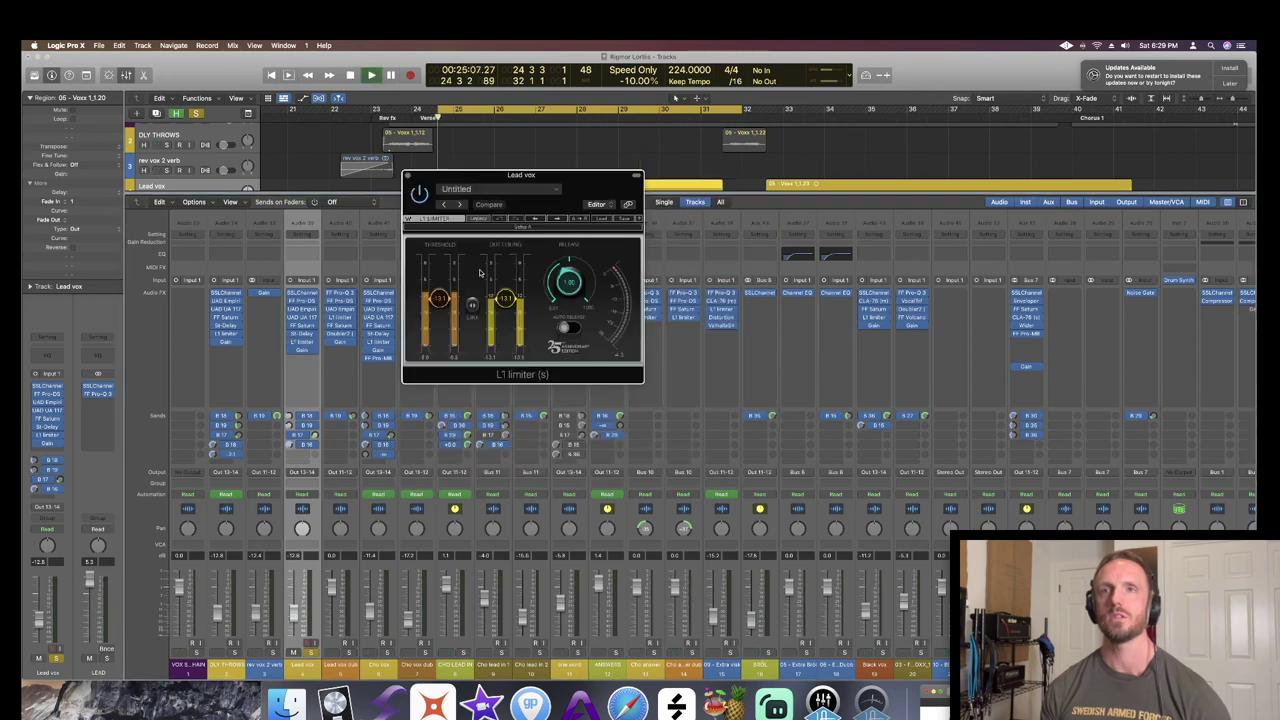
key(space)
click(407, 177)
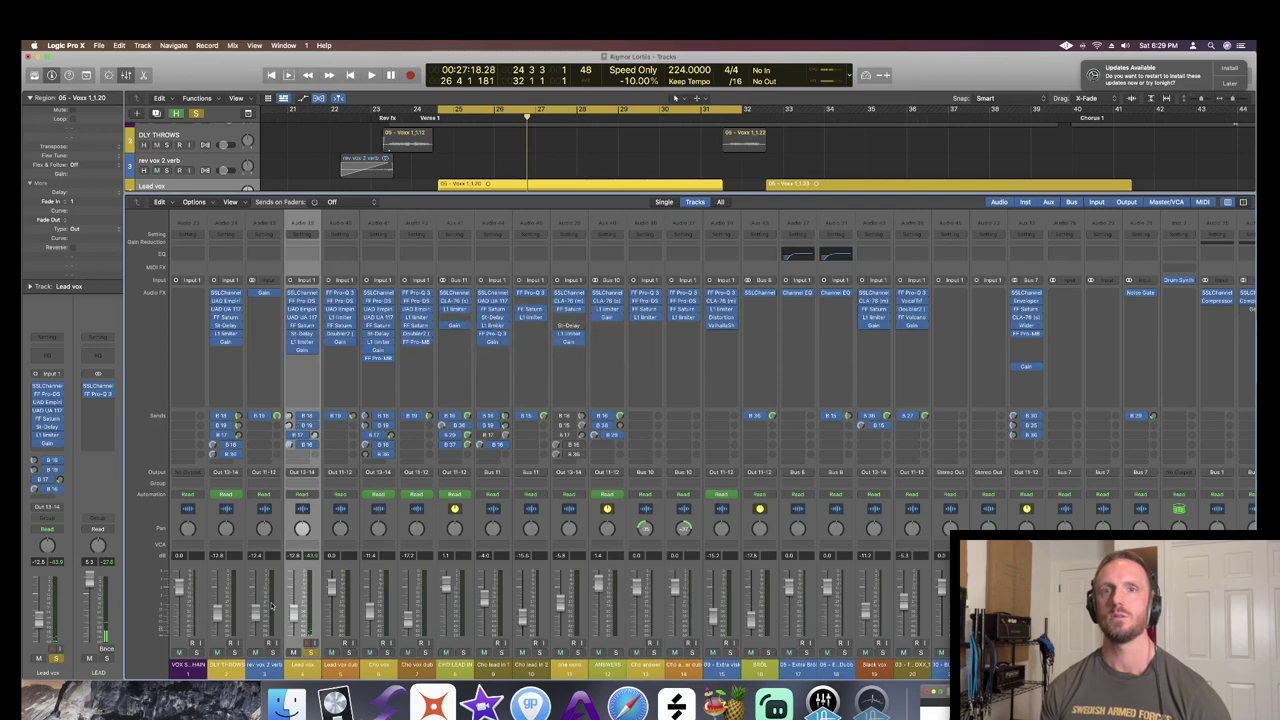
- Show the ROOM bus fed by the first Lead vox send and audition it in solo
click(289, 416)
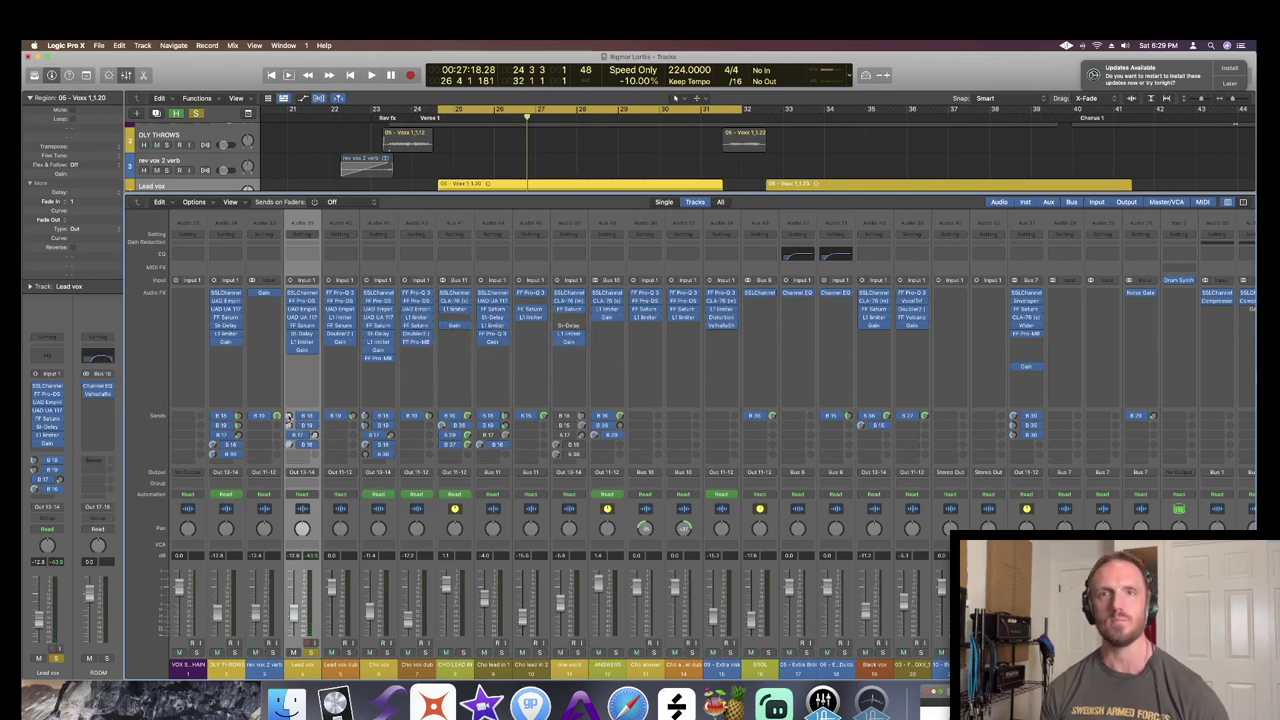
key(space)
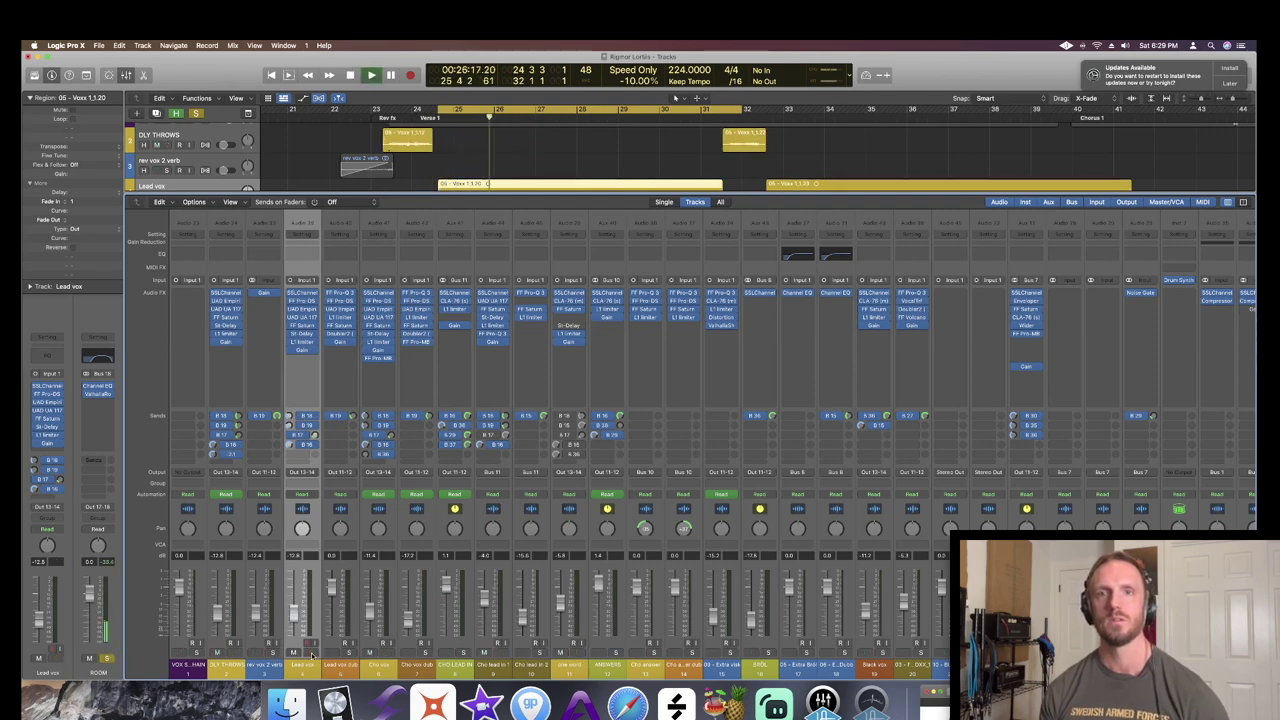
key(space)
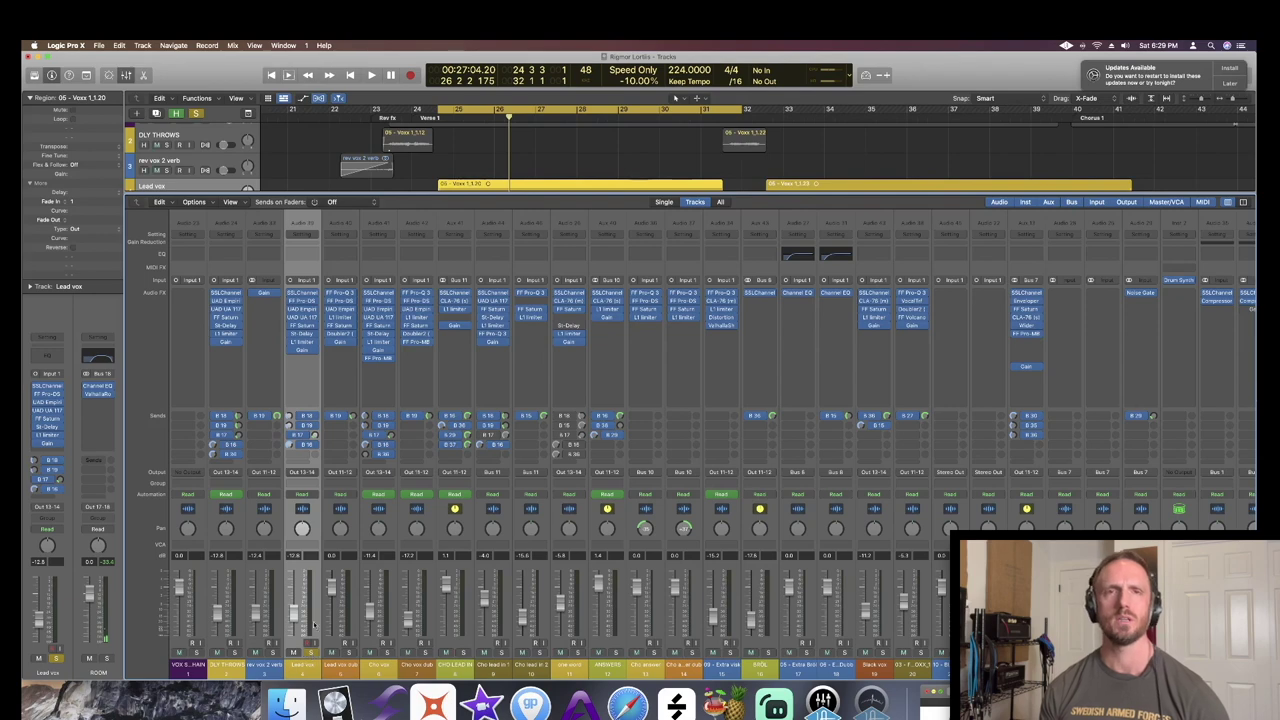
- Show the Bus 19 channel fed by the second Lead vox send and audition it in solo
click(289, 425)
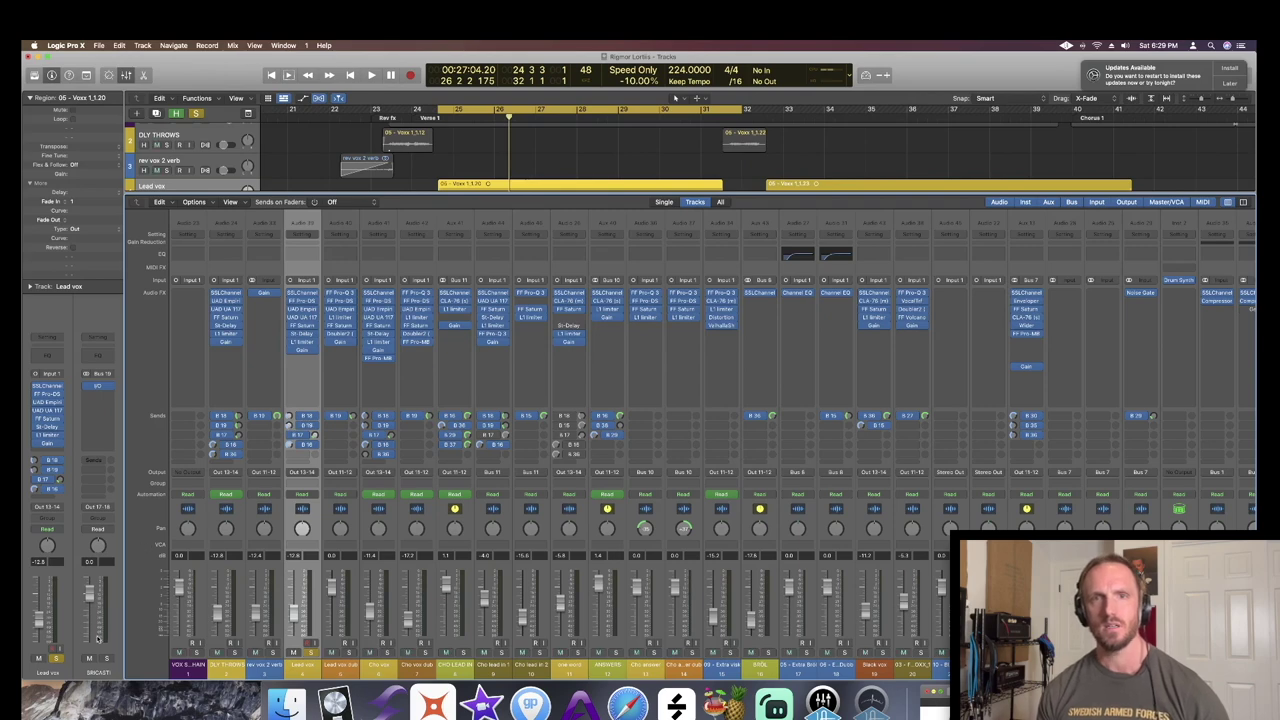
key(space)
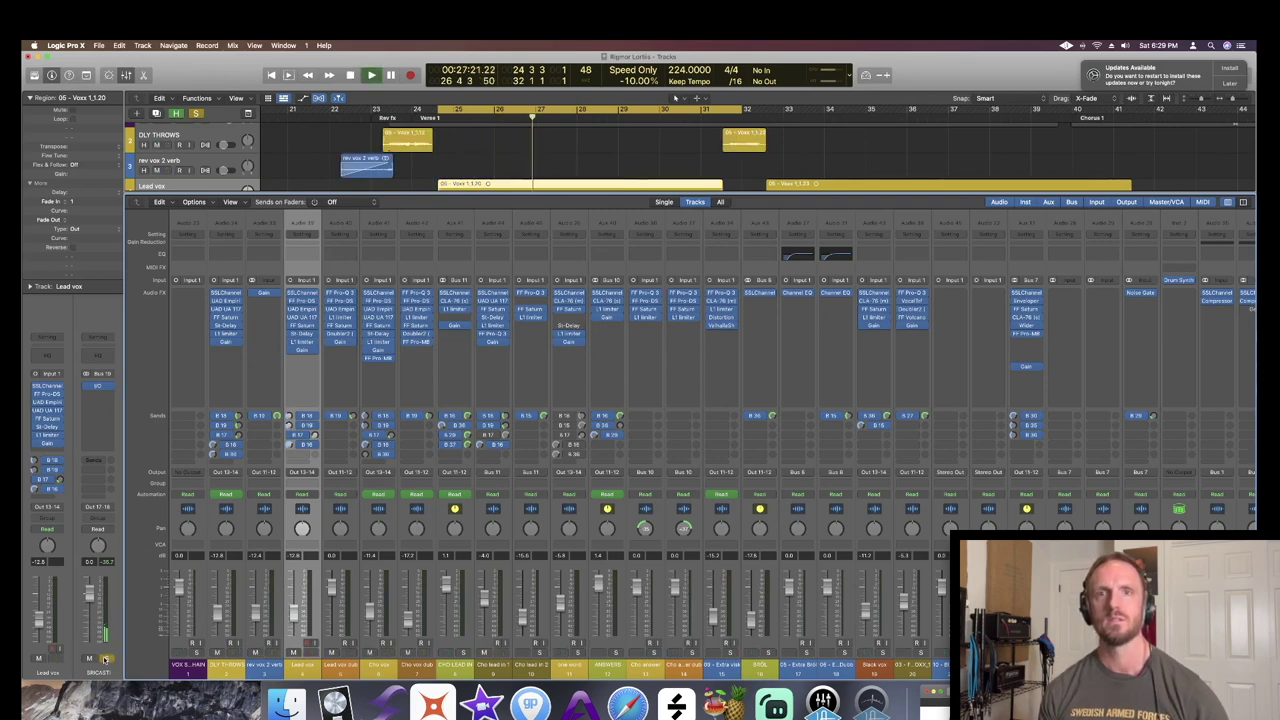
key(space)
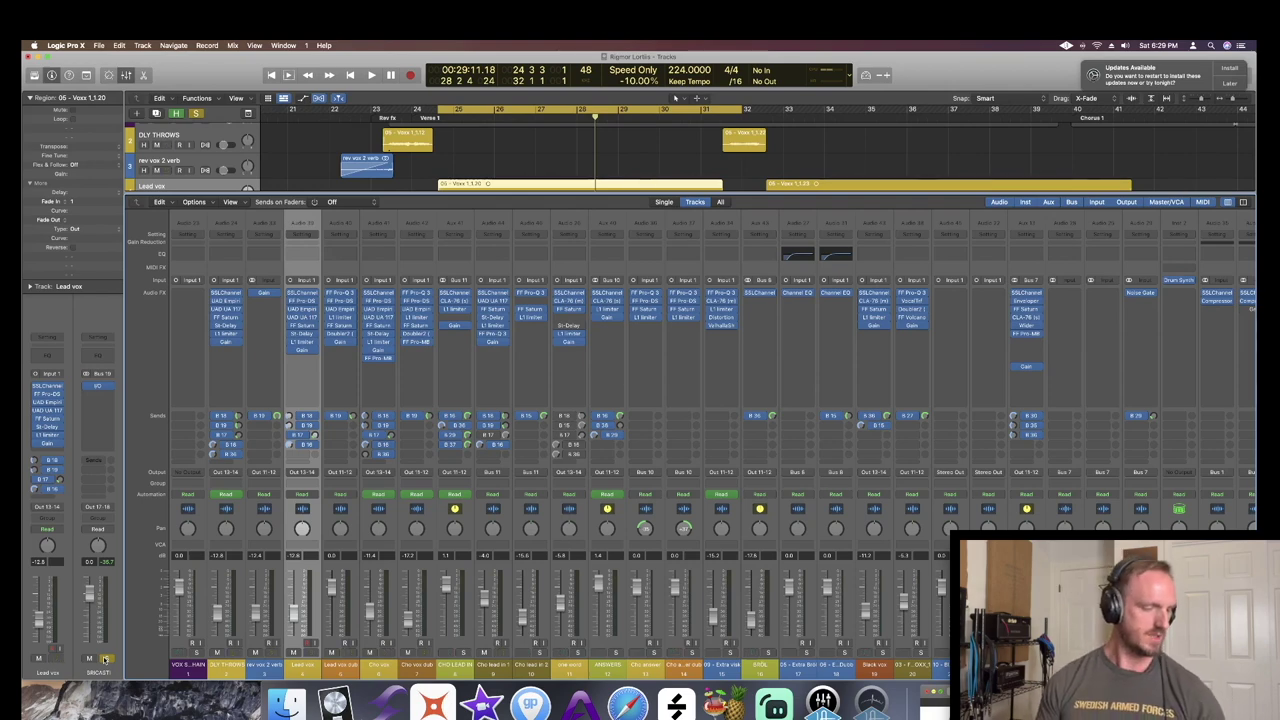
- Solo the TLPHN bus fed by Lead vox, inspect its FF Pro-Q 3 curve, audition the effect, and unsolo it
click(313, 437)
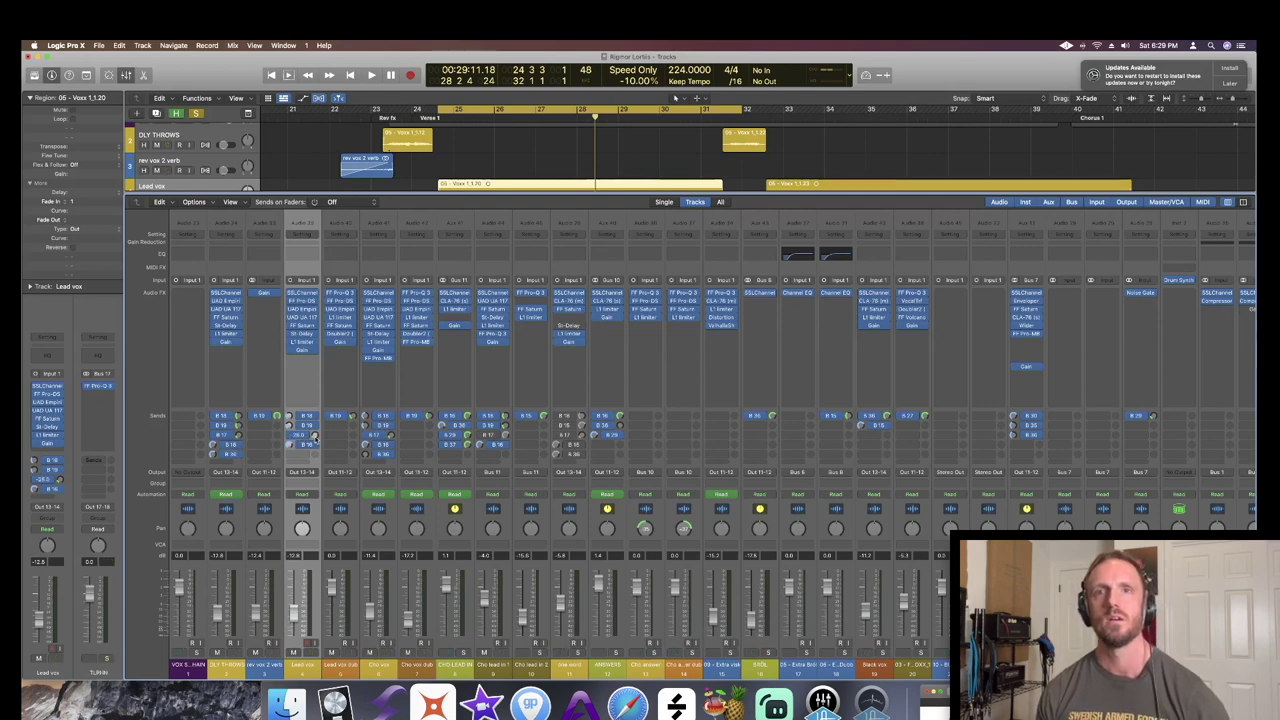
click(107, 659)
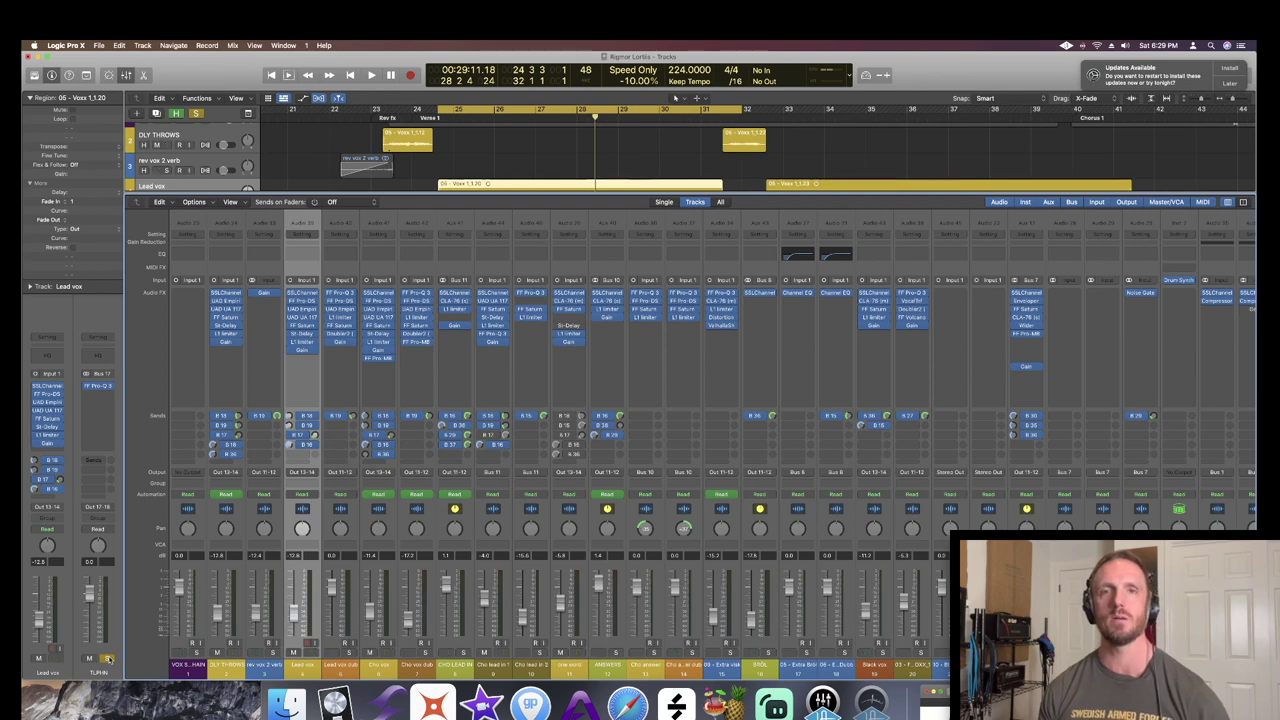
click(97, 385)
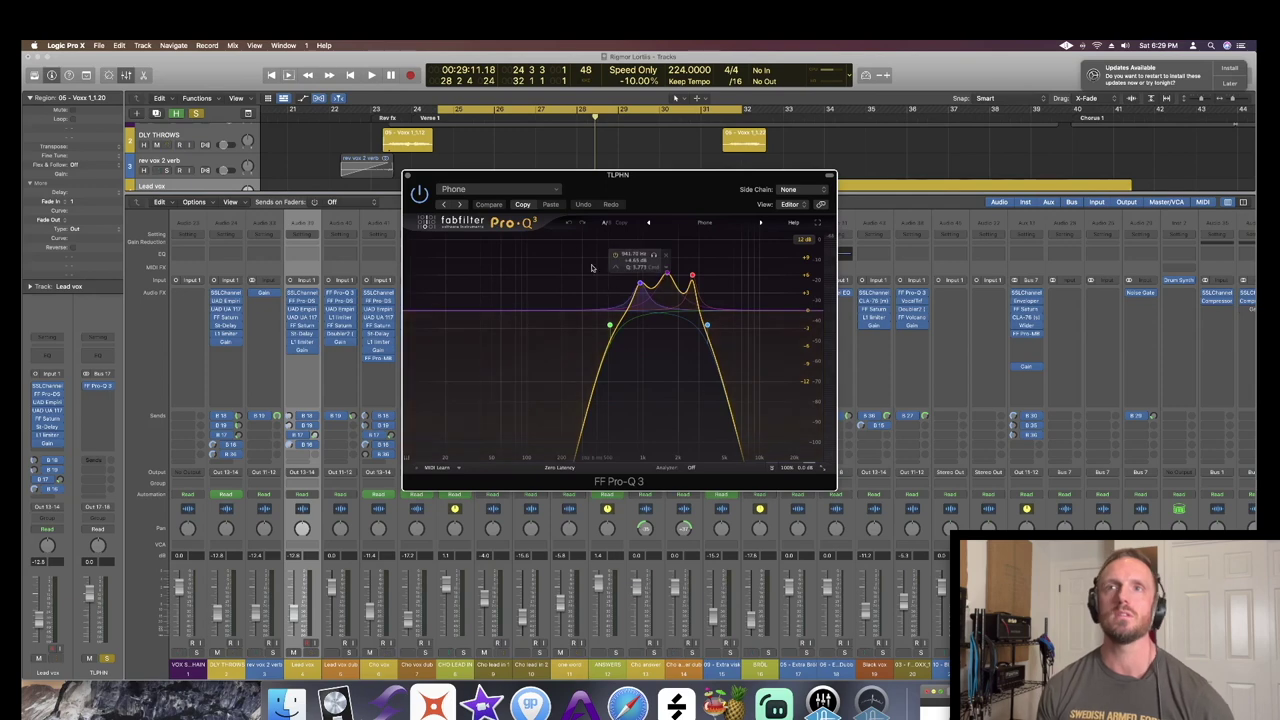
click(408, 177)
key(space)
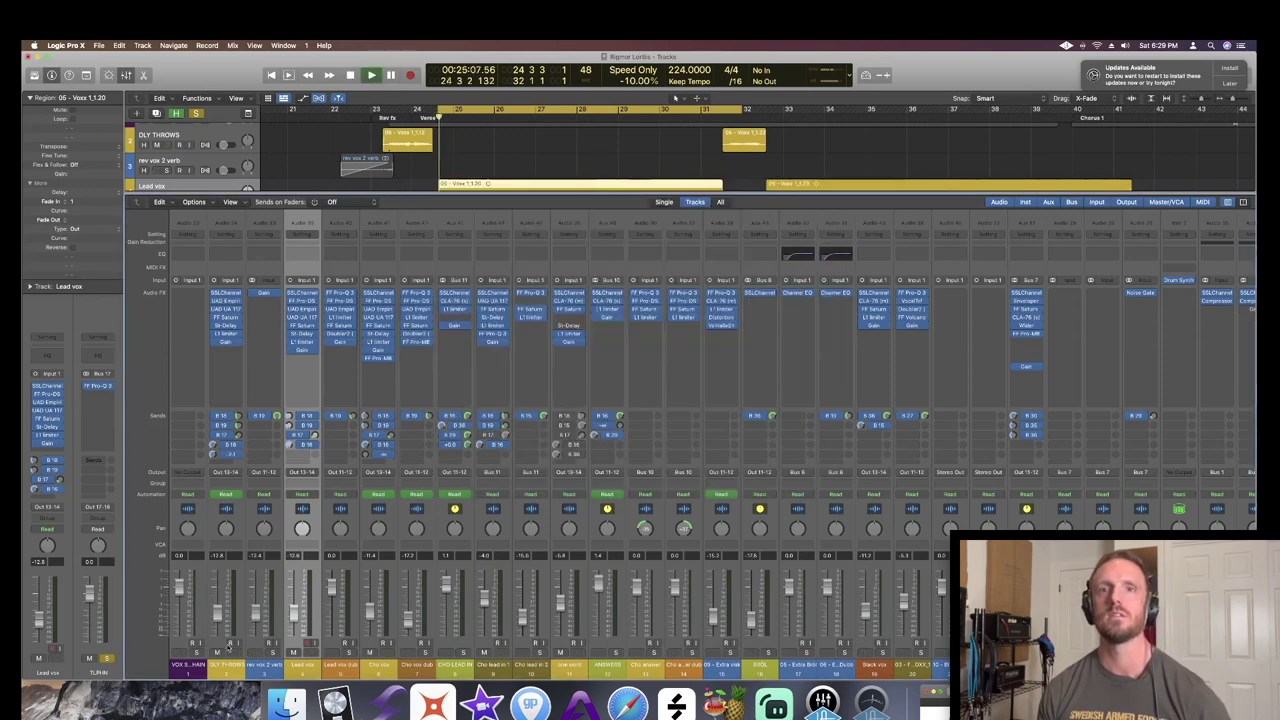
key(space)
click(104, 658)
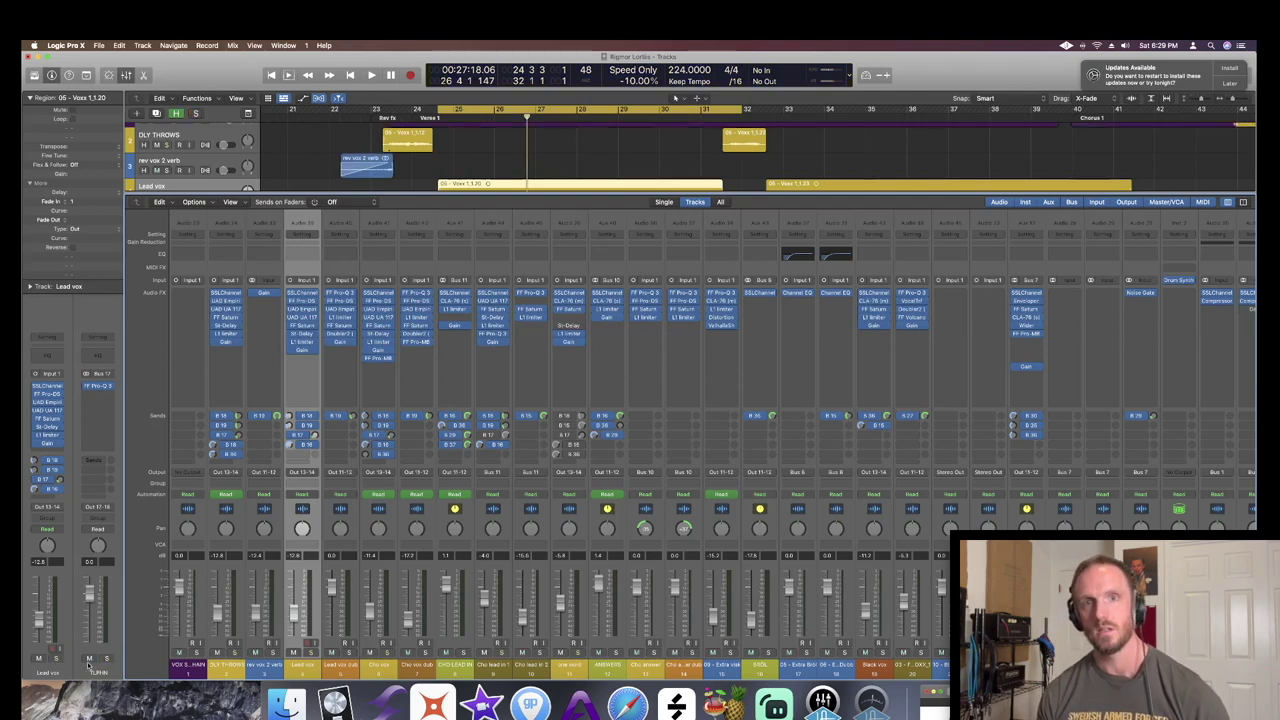
- Audition Lead vox soloed together with the TLPHN bus, and clear the solo
click(58, 658)
key(space)
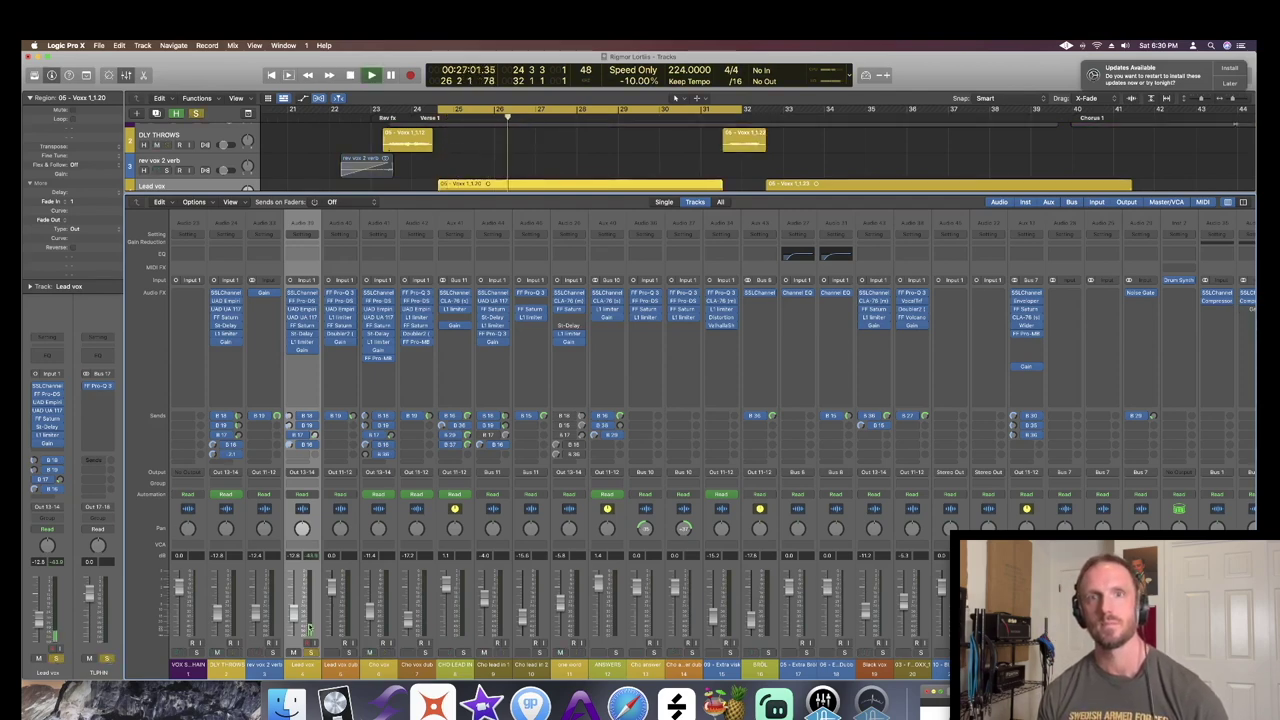
key(space)
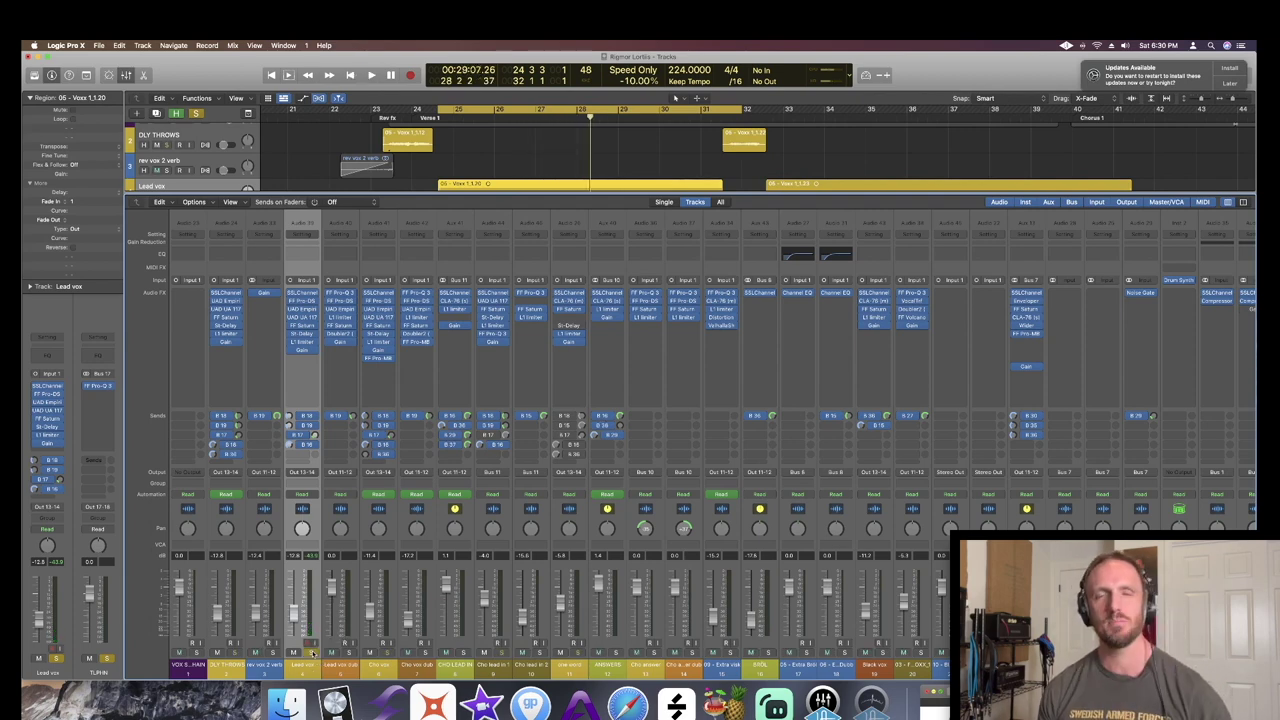
click(313, 652)
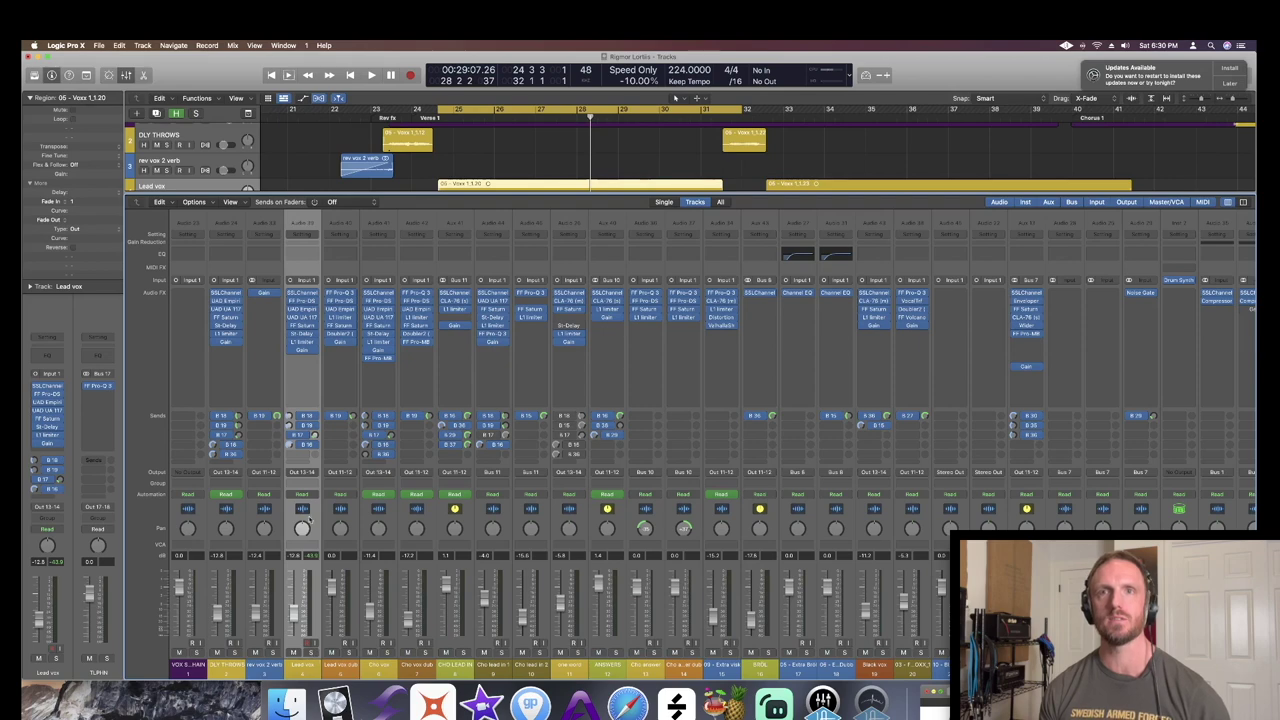
- Solo the VOX PCOMP bus fed by the last Lead vox send and audition it with its UAD UA 1176LN Legacy open
click(290, 445)
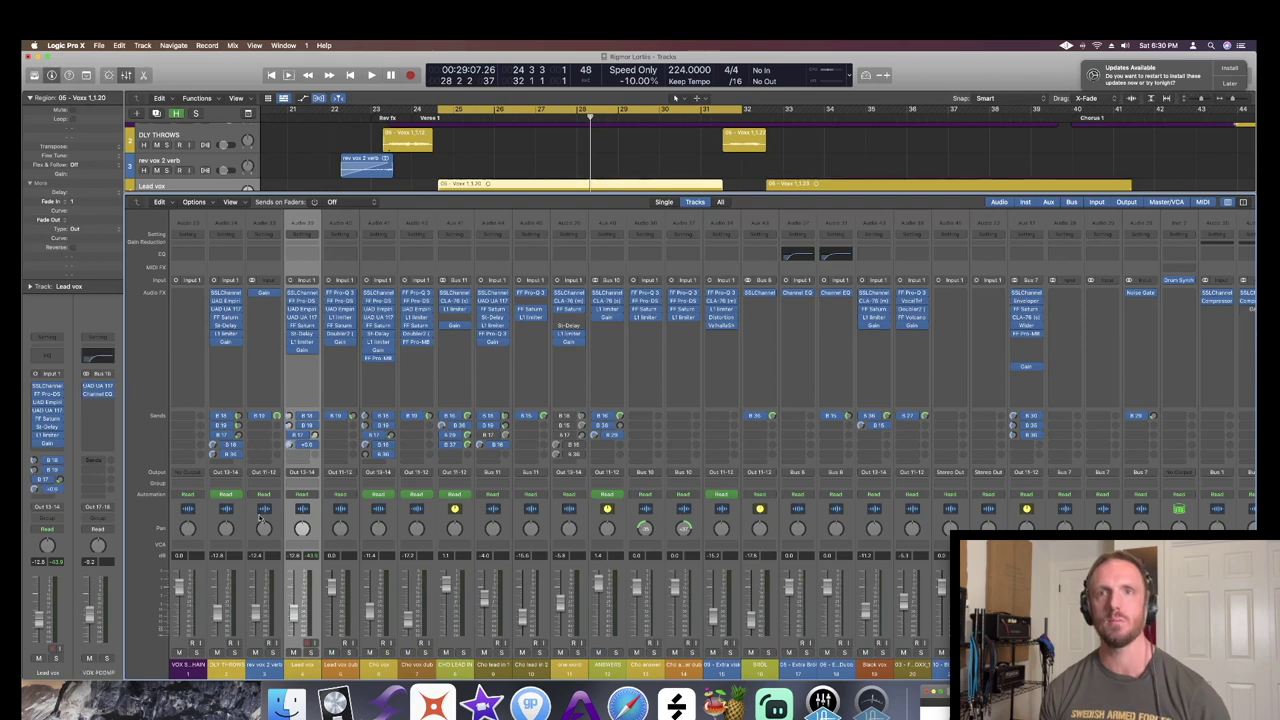
click(108, 658)
key(space)
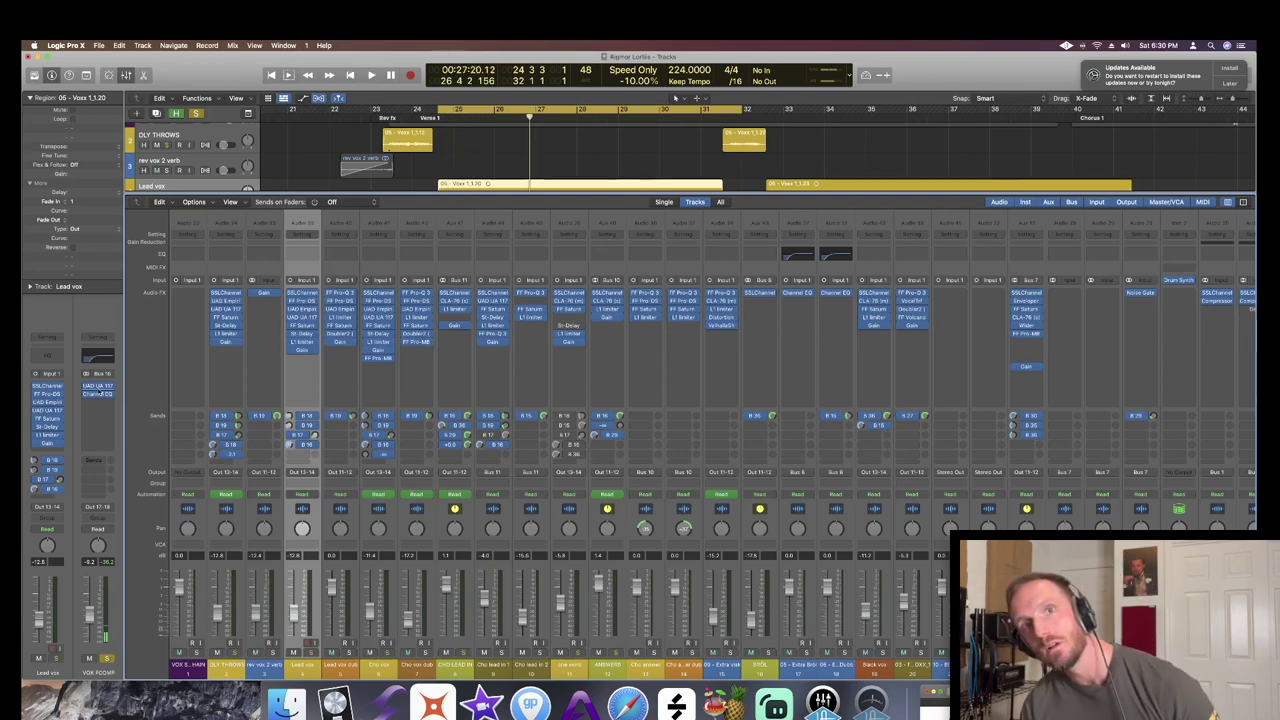
click(97, 386)
key(space)
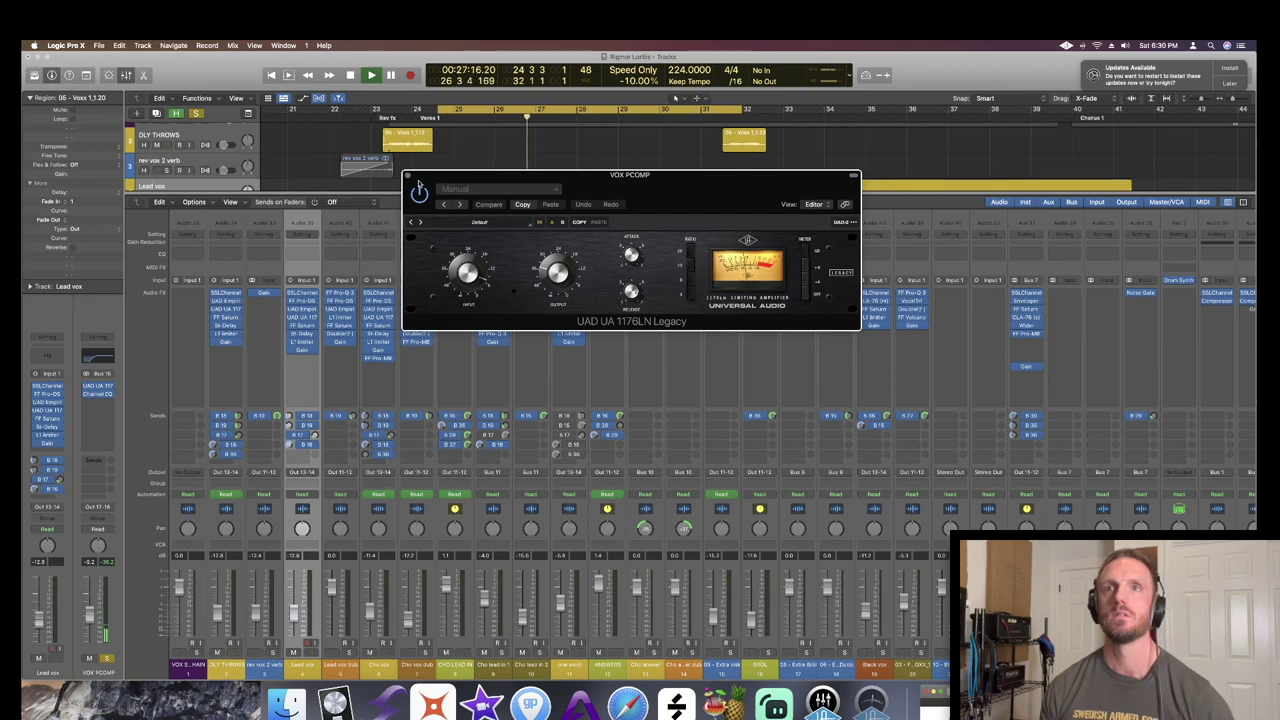
key(super+w)
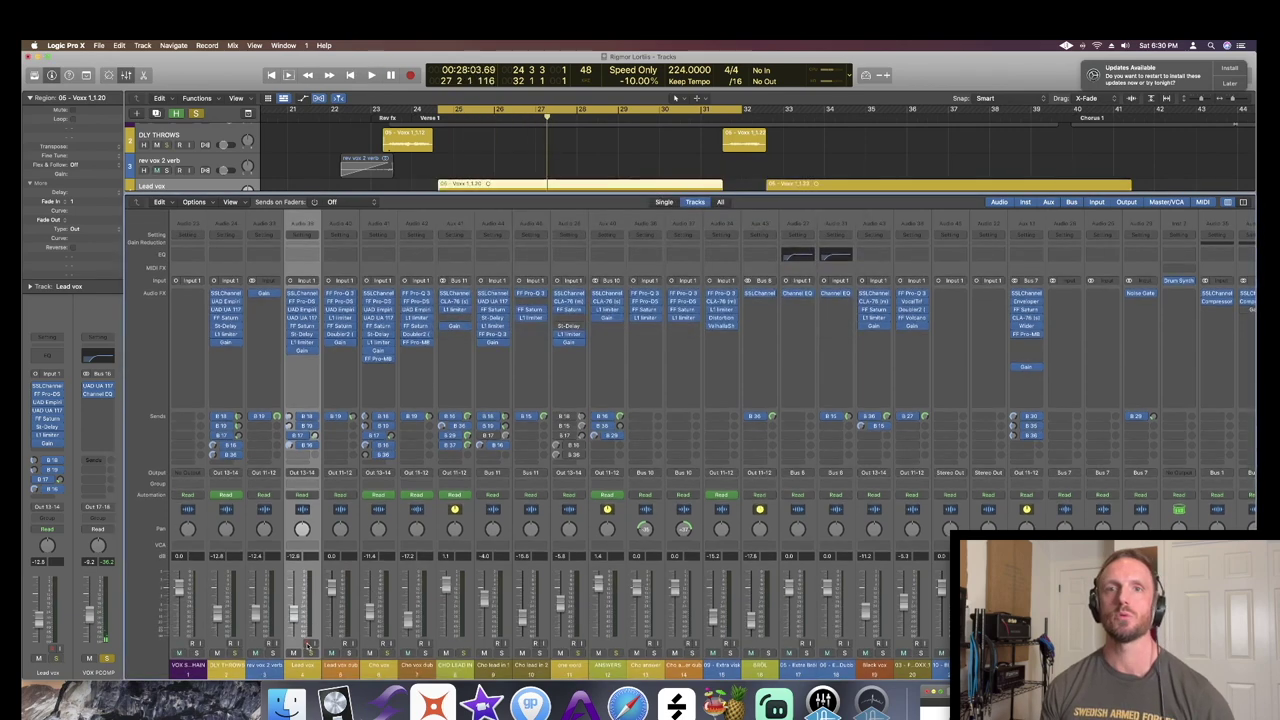
- Solo Lead vox along with its VOX PCOMP bus, play the combined sound, and hide the mixer
click(311, 652)
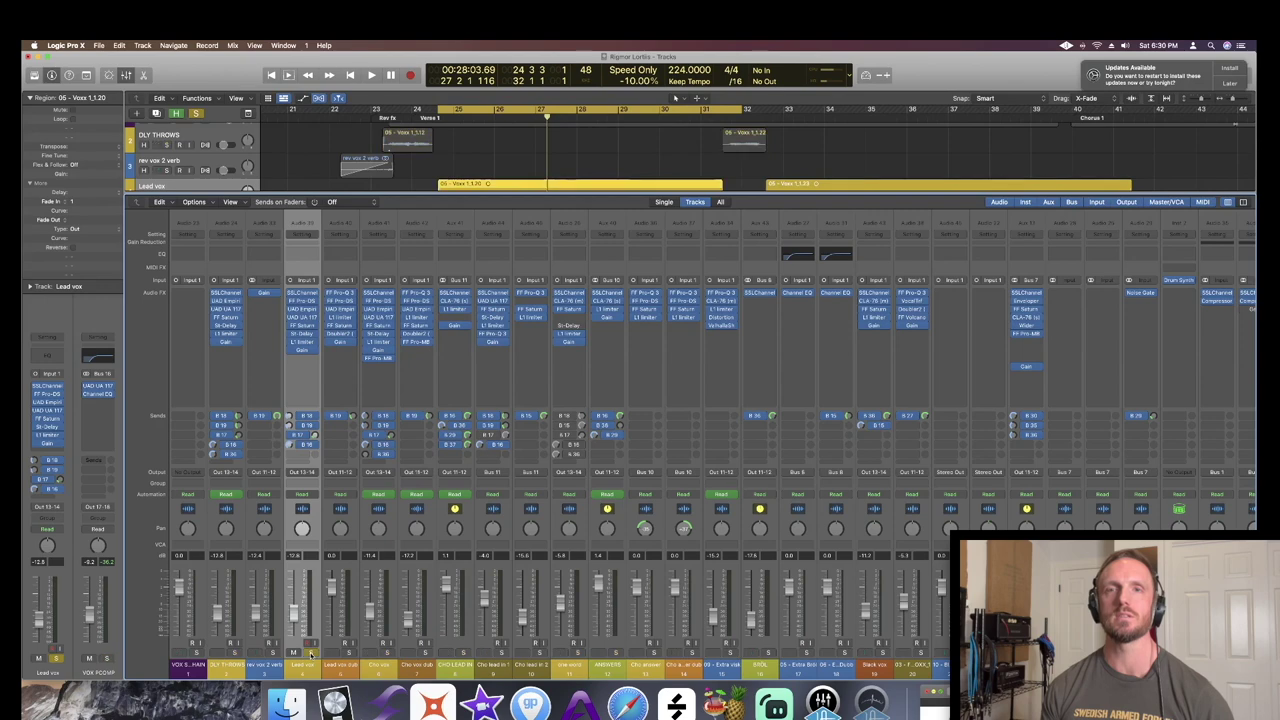
key(space)
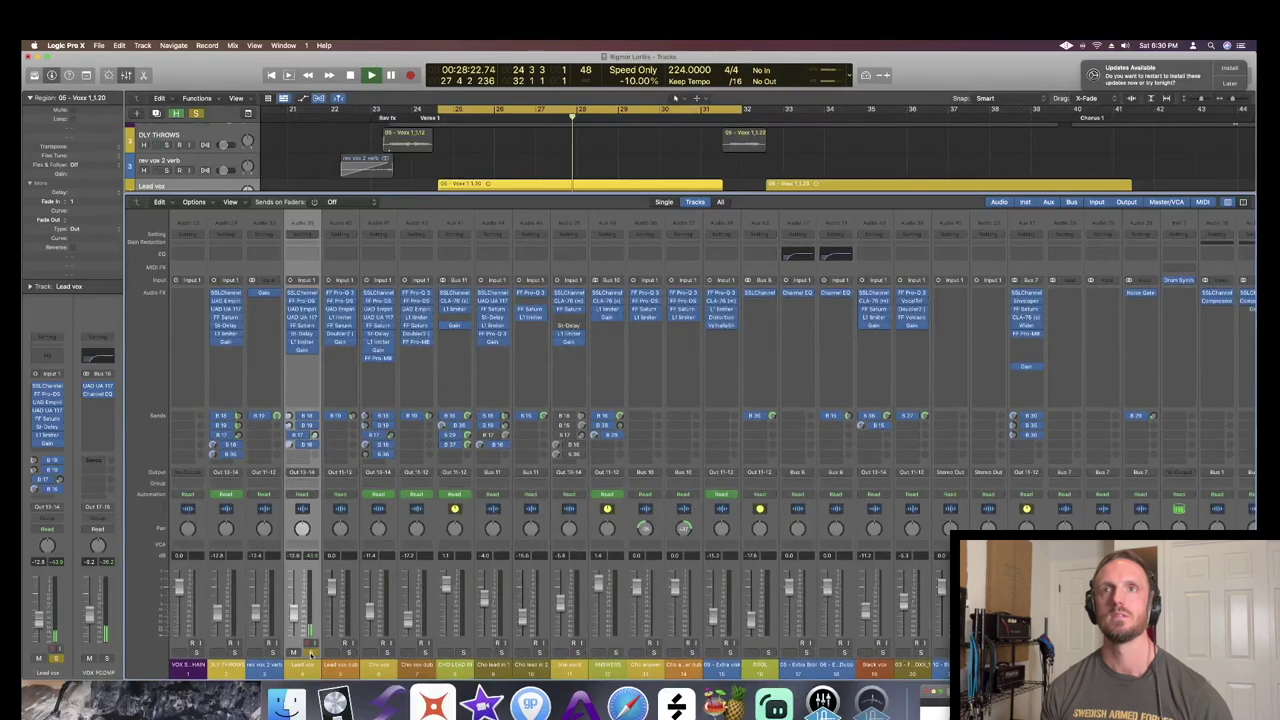
key(space)
key(x)
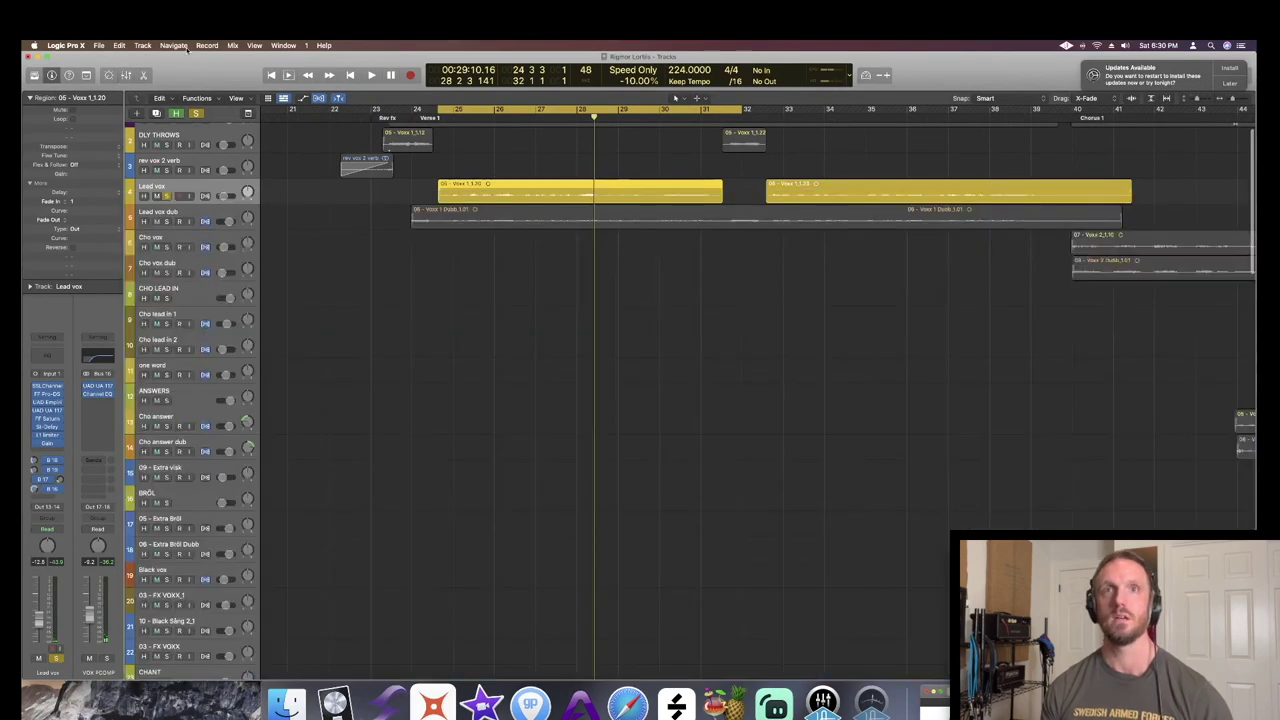
- Unsolo Lead vox, start playback, and solo and select the Lead vox dub track
key(s)
key(space)
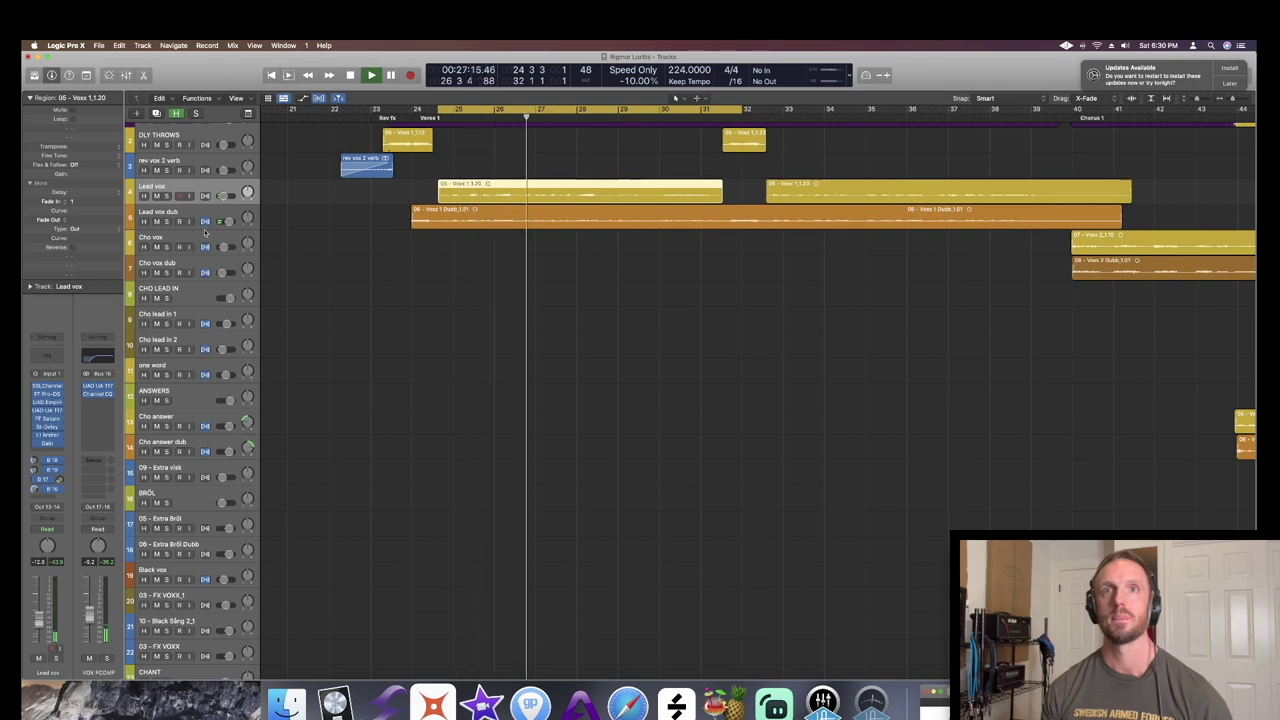
click(167, 222)
click(194, 218)
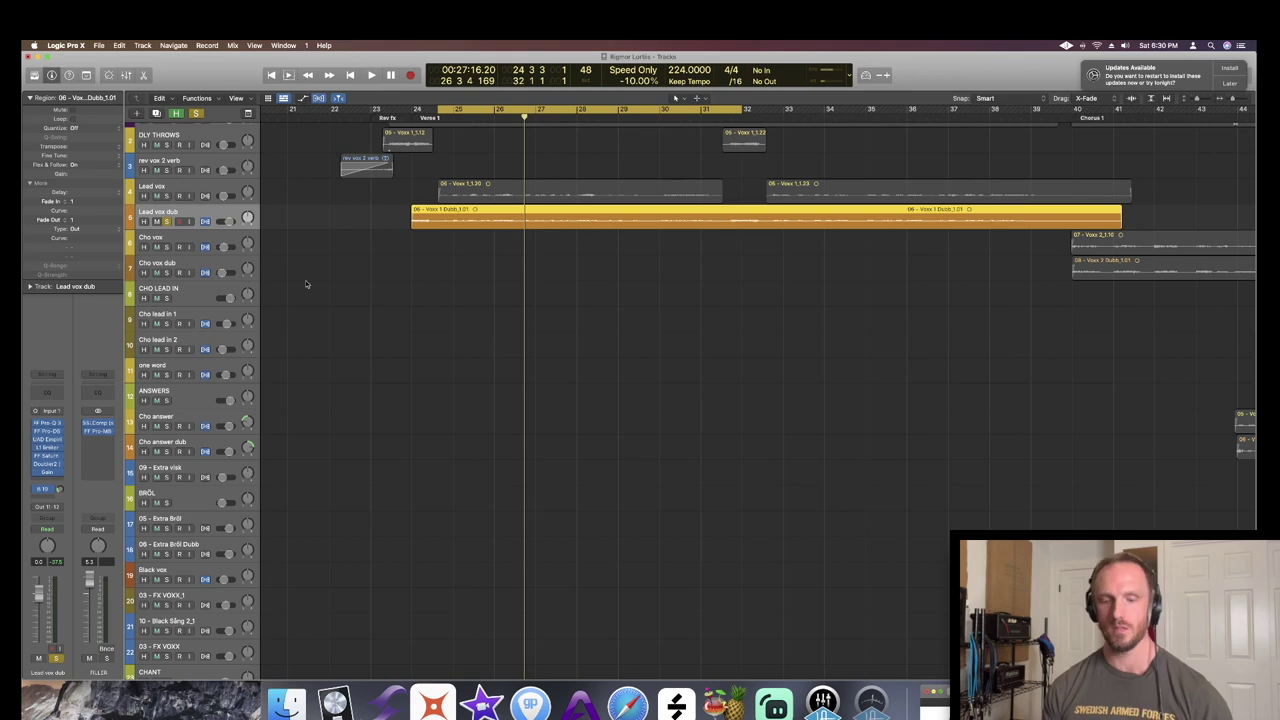
- Show the mixer, audition the soloed Lead vox dub, and inspect its FF Saturn 2 settings before closing the plug-in
key(x)
key(space)
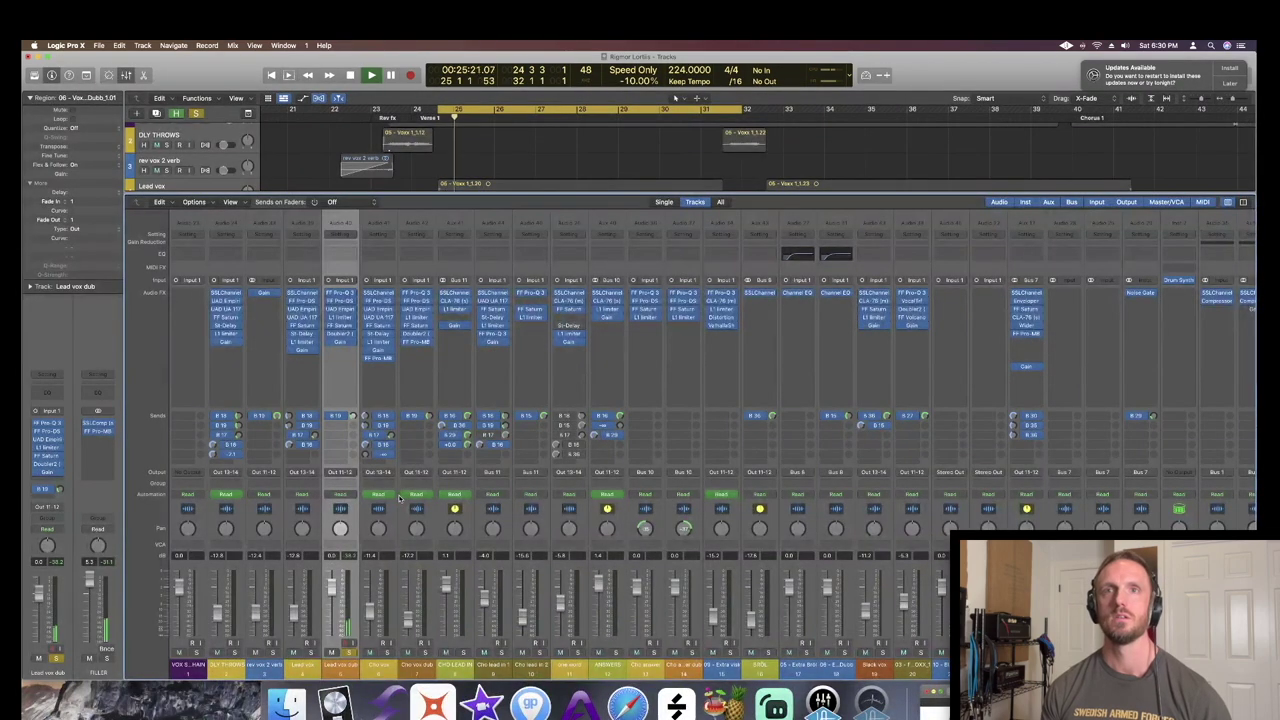
key(space)
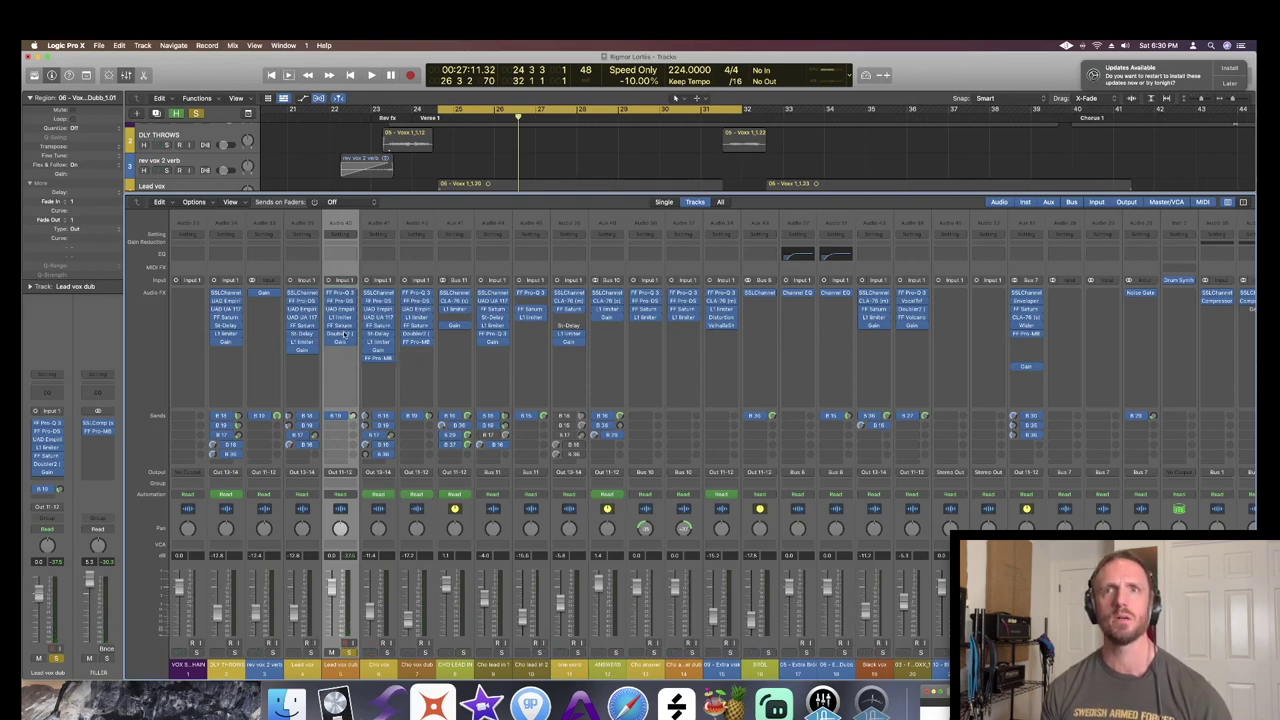
click(341, 328)
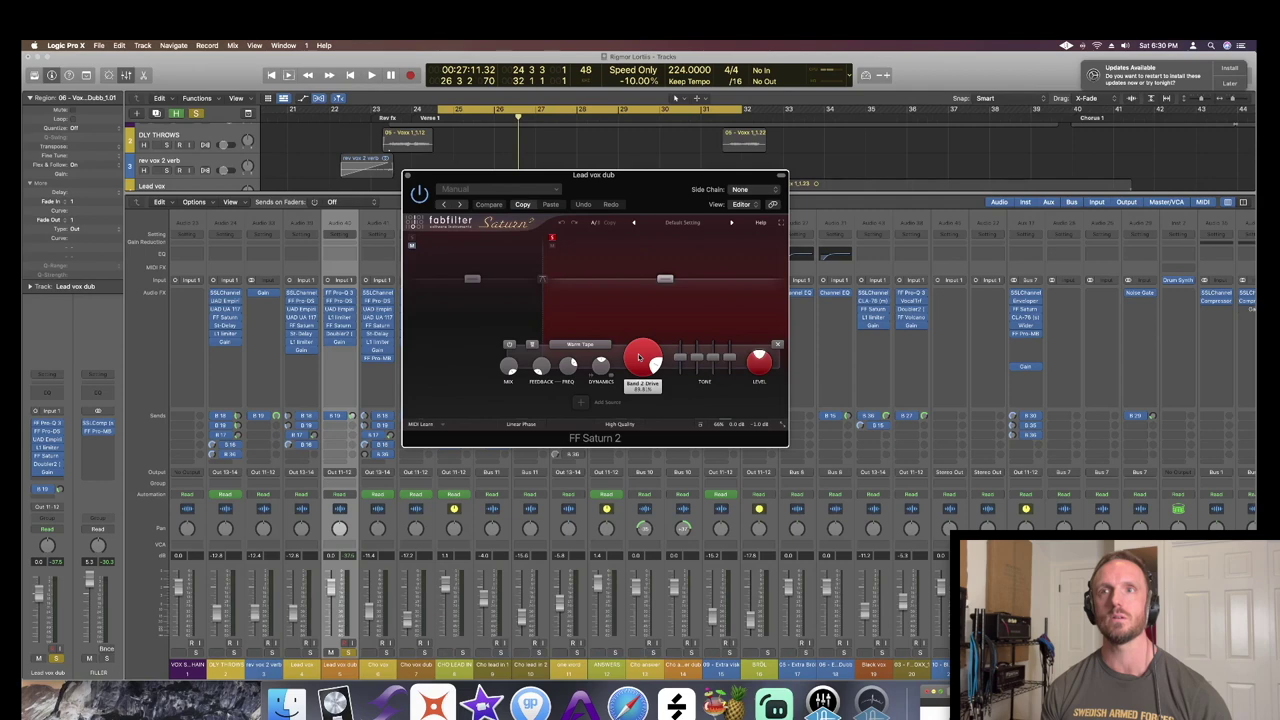
click(407, 177)
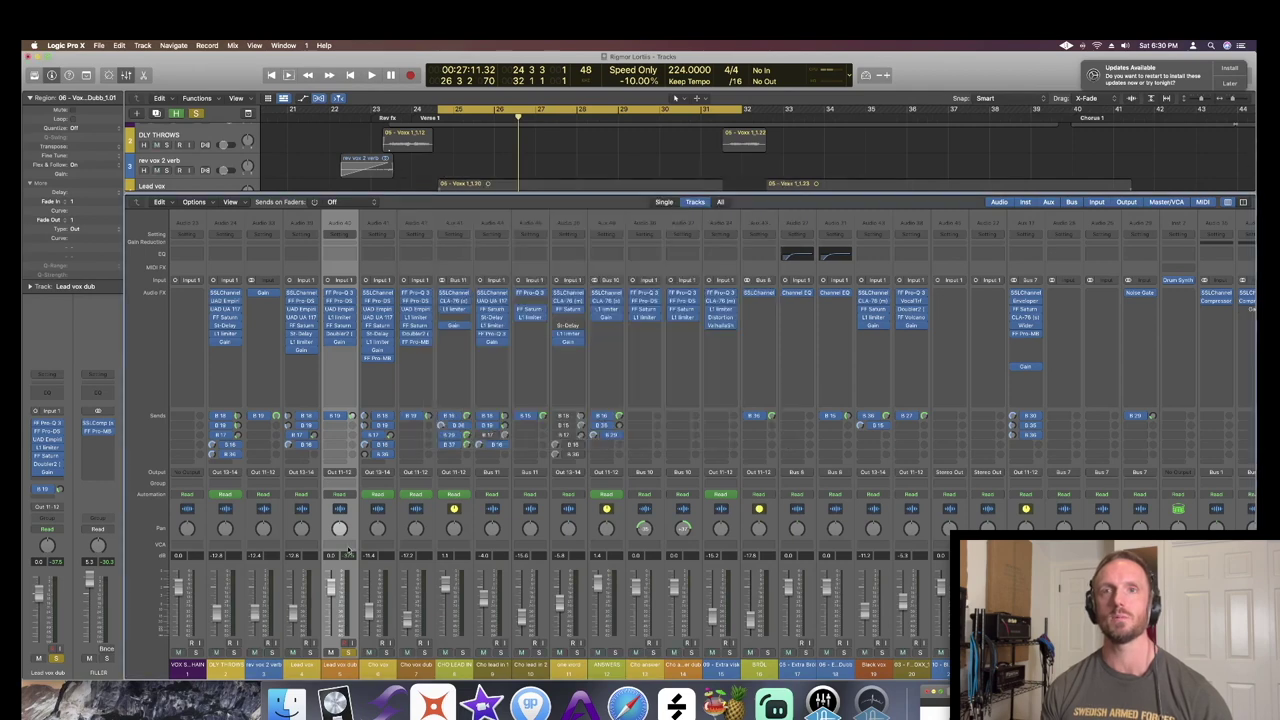
- Audition the soloed Lead vox dub while inspecting its remaining insert plug-ins, including Doubler2, and close their windows
click(342, 320)
key(space)
key(space)
click(407, 176)
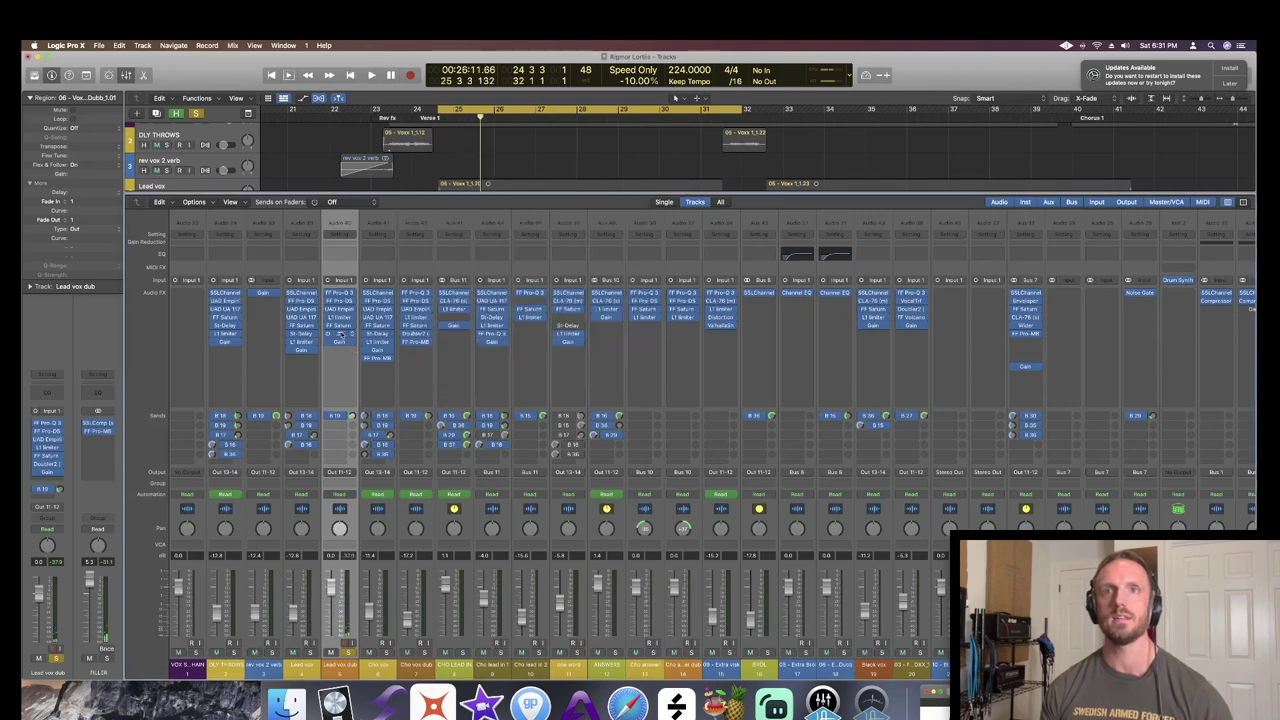
click(338, 336)
key(space)
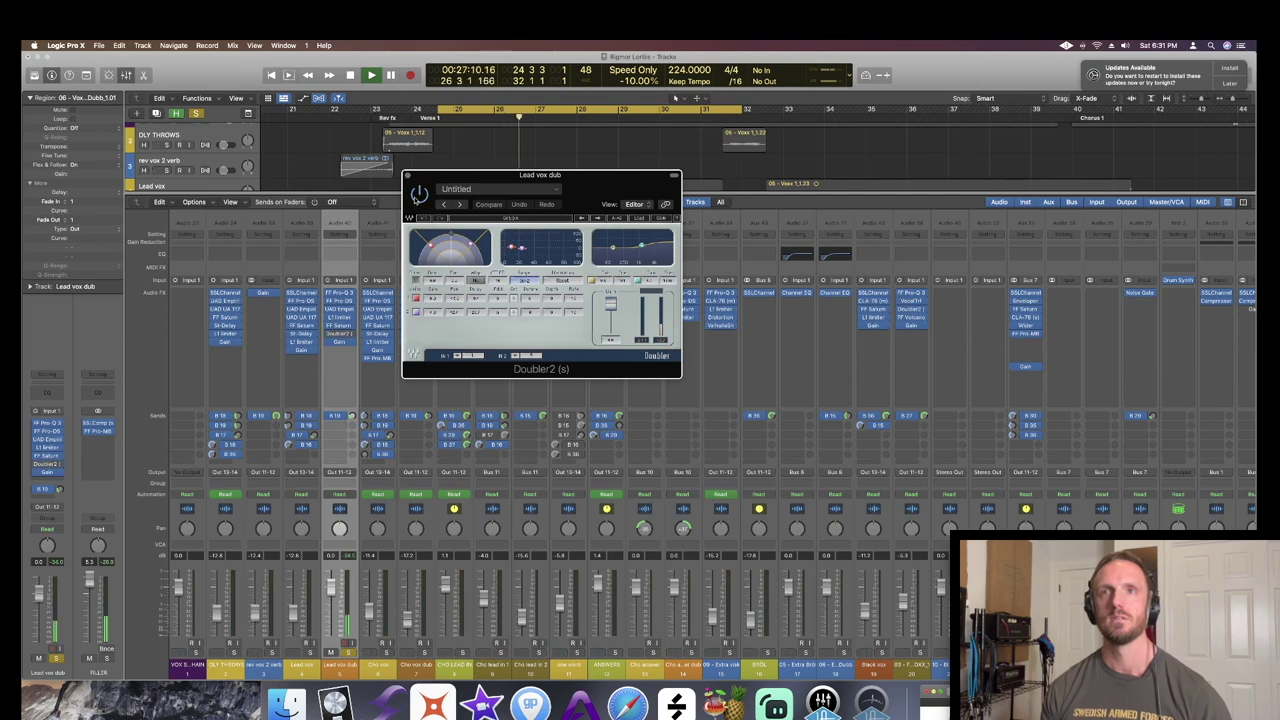
key(space)
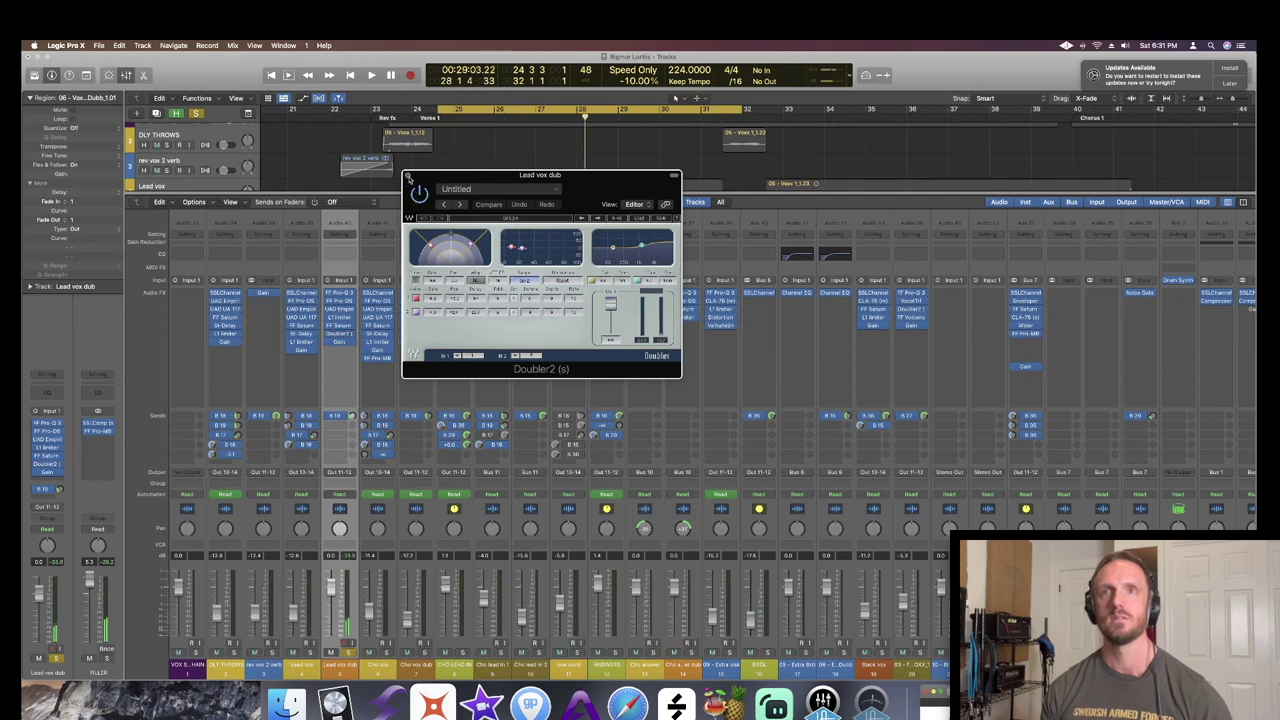
click(407, 177)
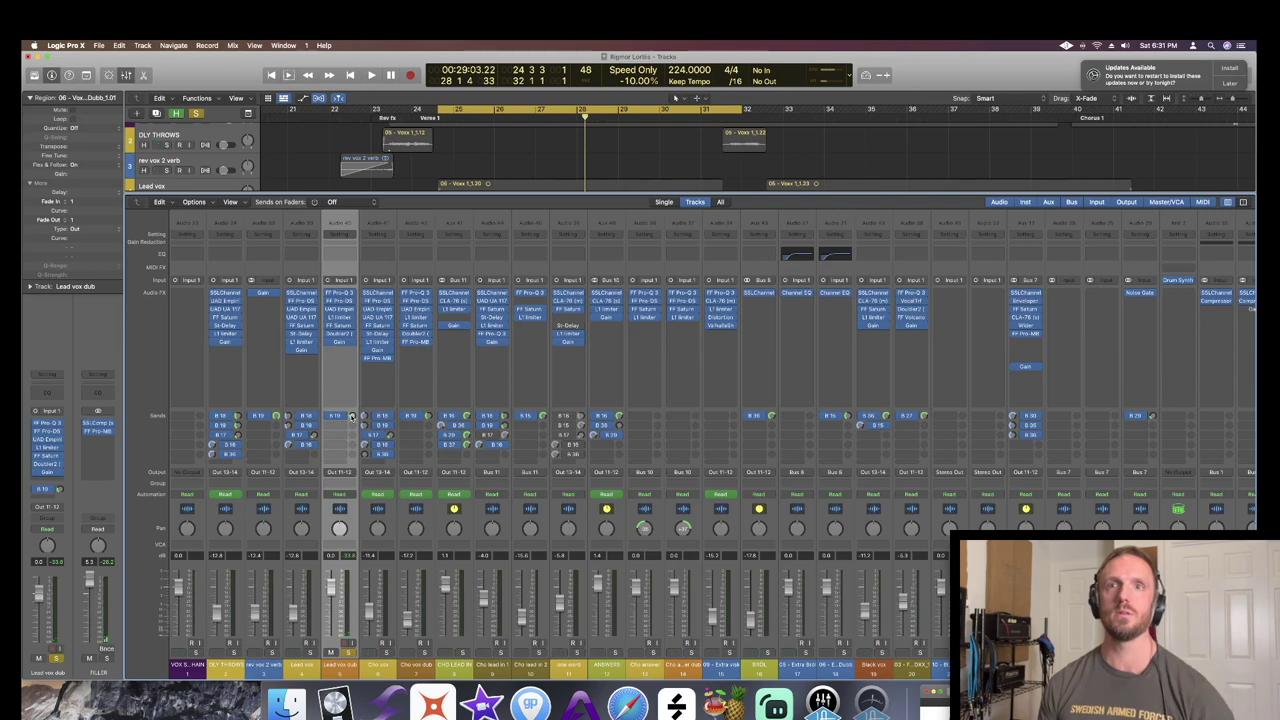
- Inspect the Lead vox dub's send bus, and audition Lead vox soloed alone and together with Lead vox dub
click(351, 416)
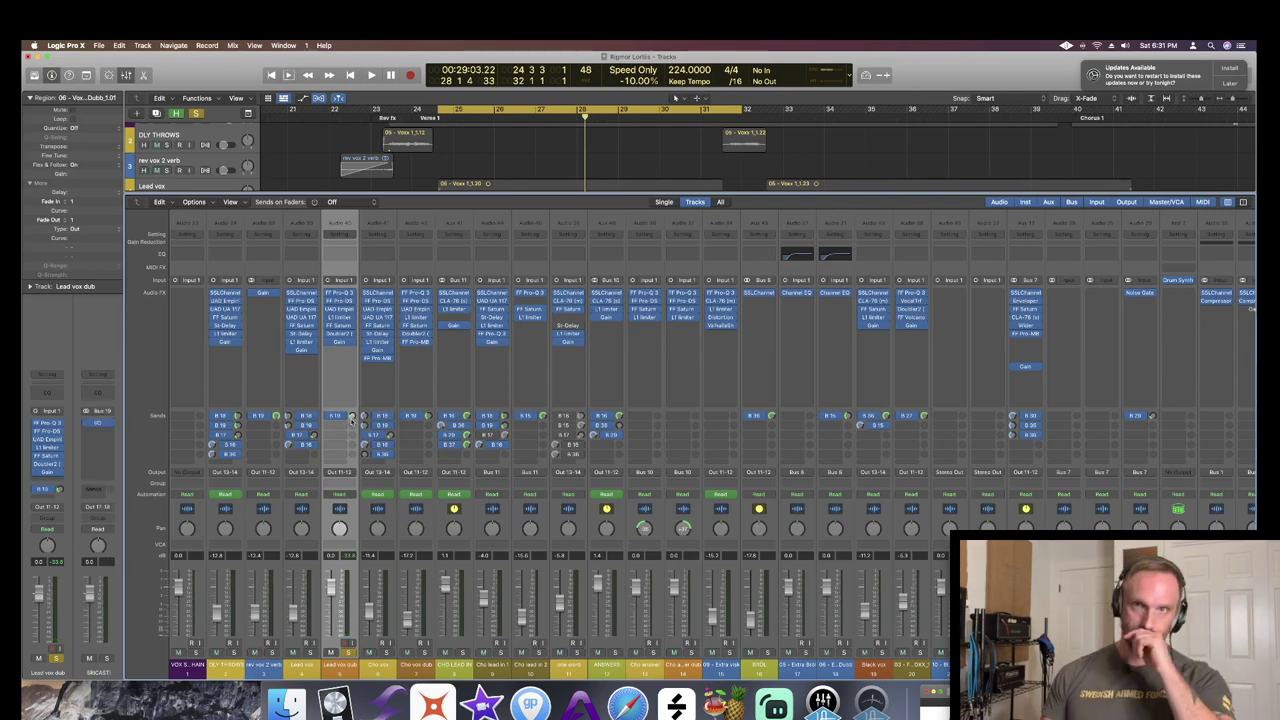
click(318, 666)
key(shift+space)
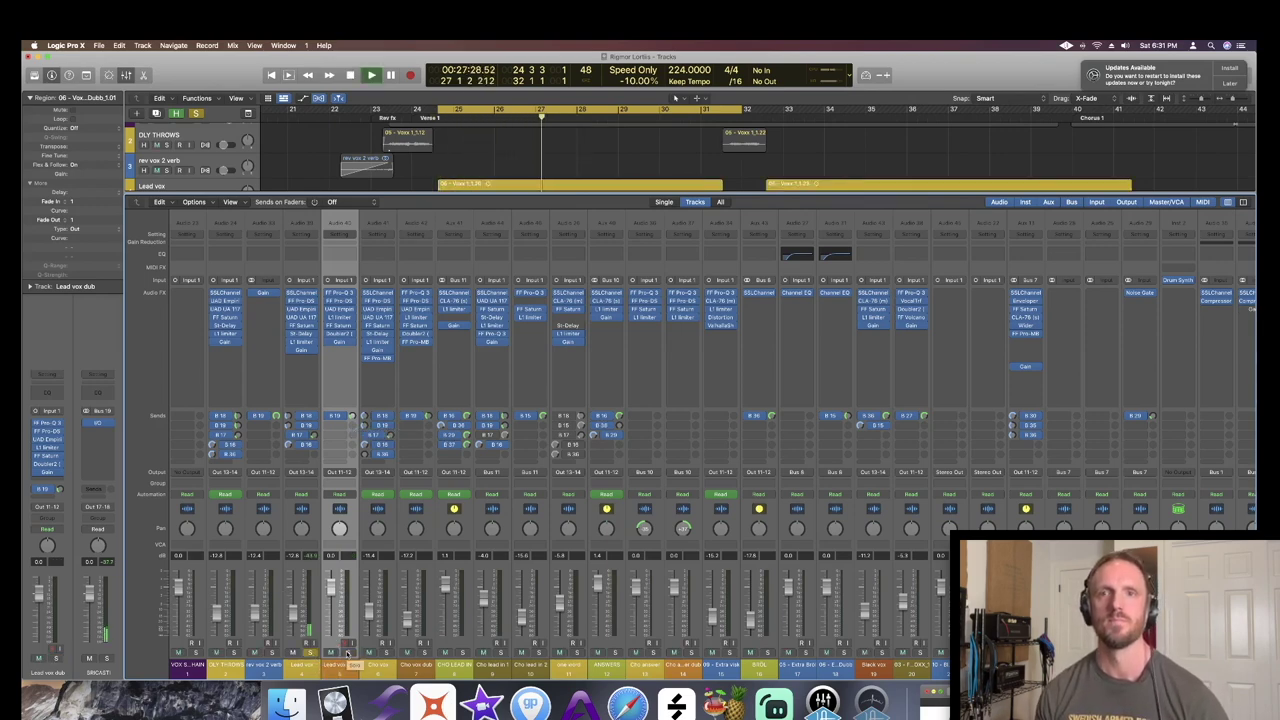
key(space)
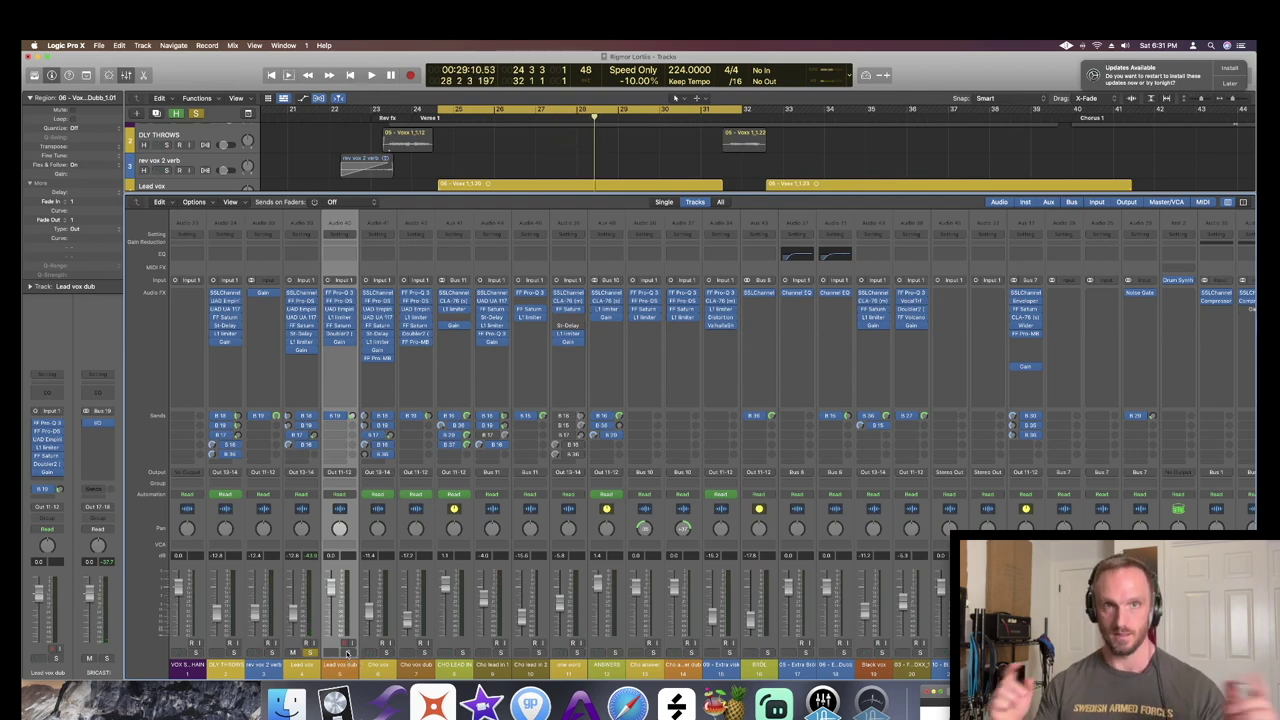
key(shift+space)
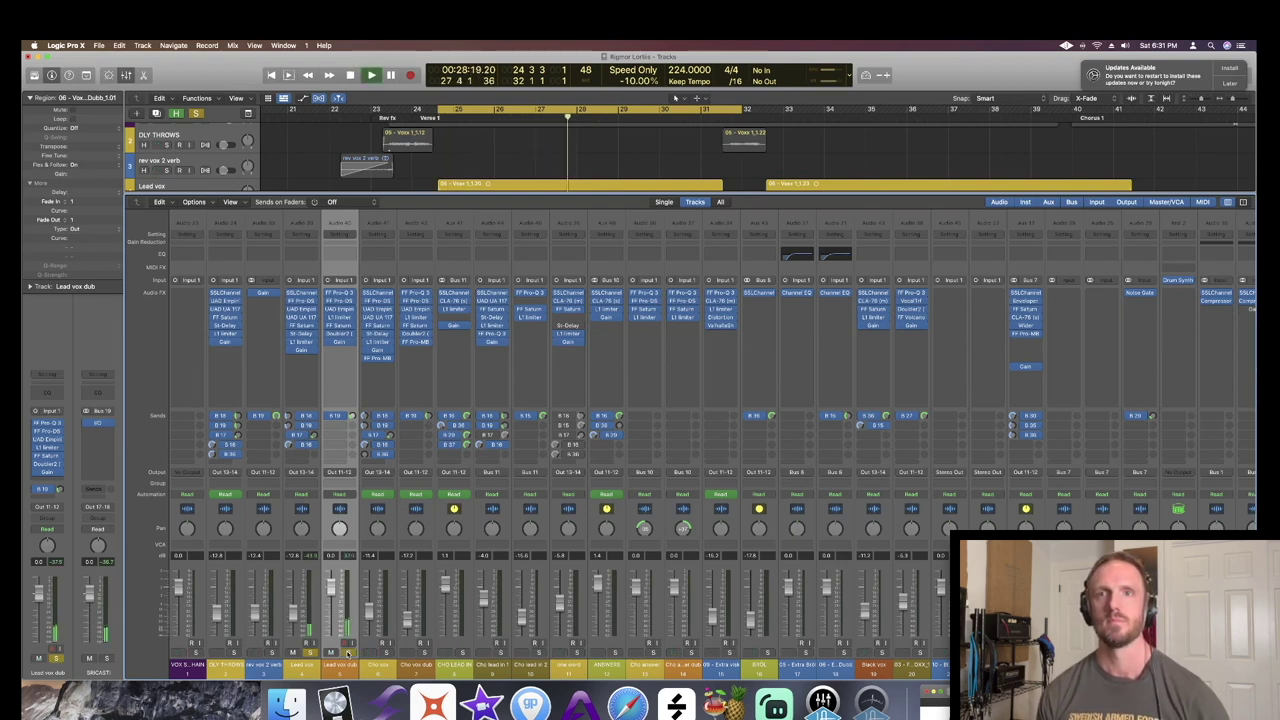
key(space)
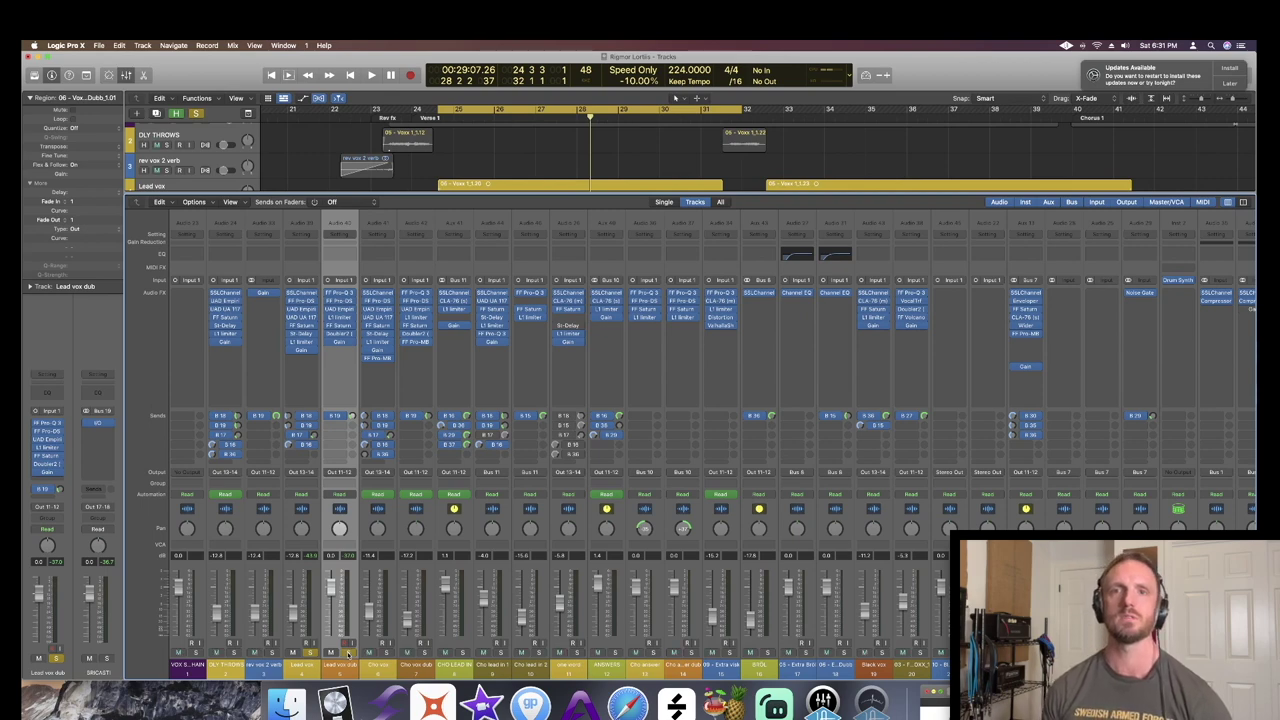
- Clear the vocal solos, play the verse with all tracks to hear the dub in the mix, and hide the mixer
key(super+a)
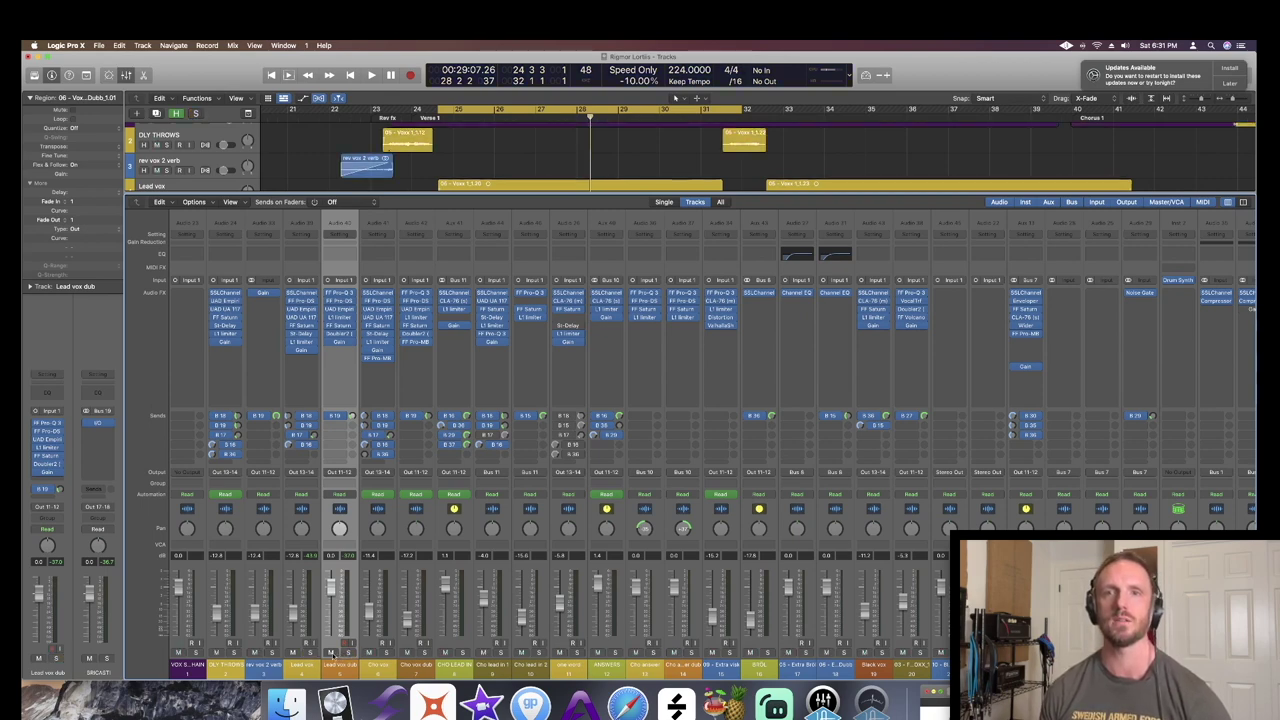
key(space)
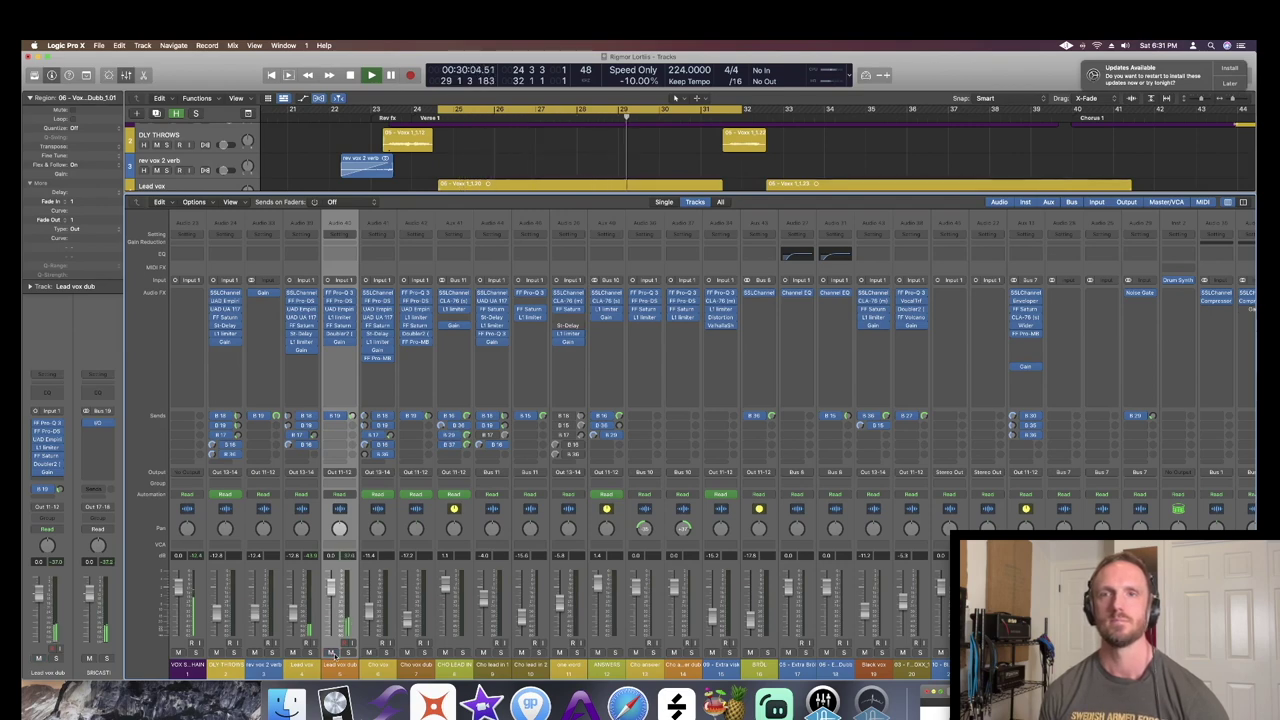
key(space)
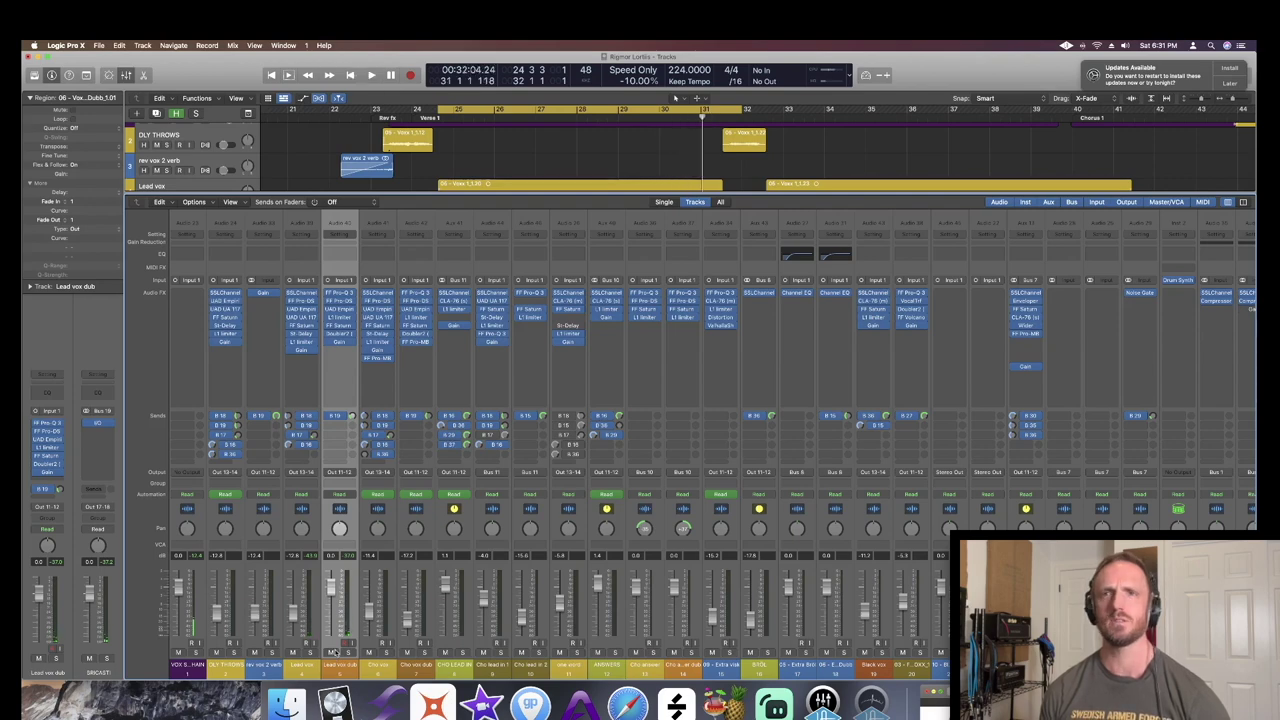
key(x)
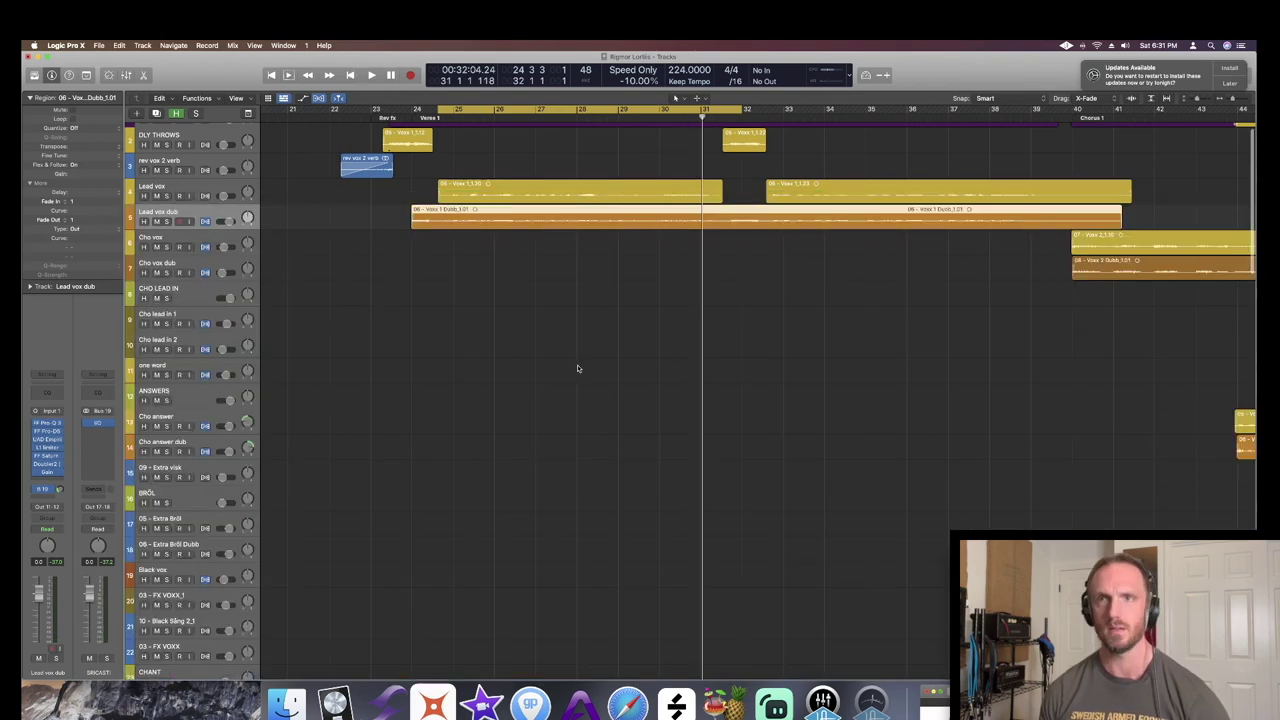
- Select DLY THROWS, extend the cycle range start to bar 23, and solo the track to audition its first delay throw
key(super+Left)
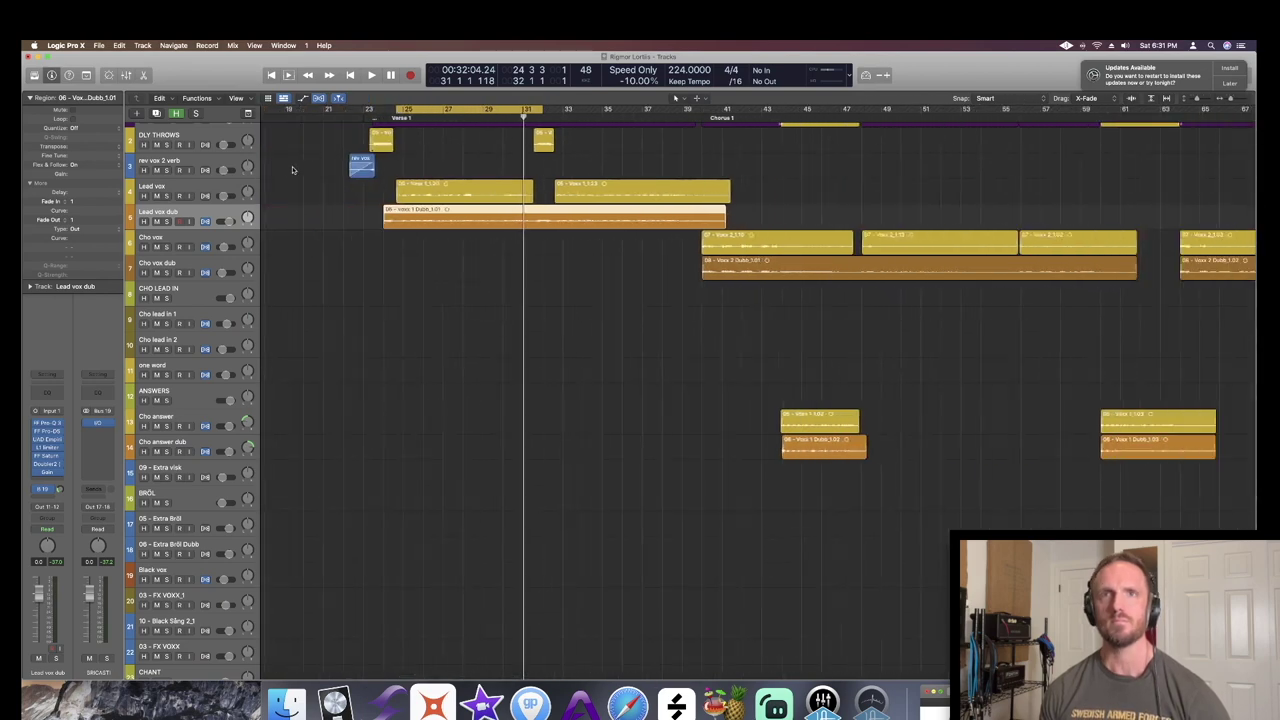
click(208, 137)
drag(393, 109, 368, 109)
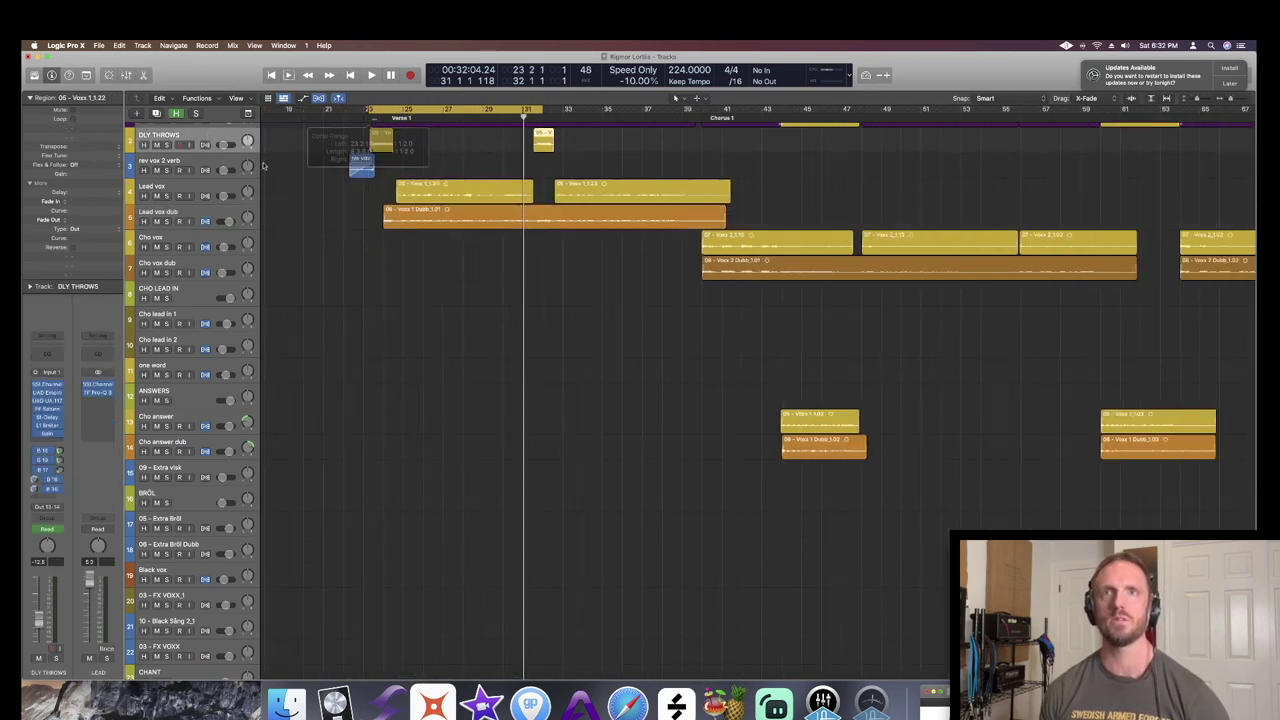
click(167, 145)
key(space)
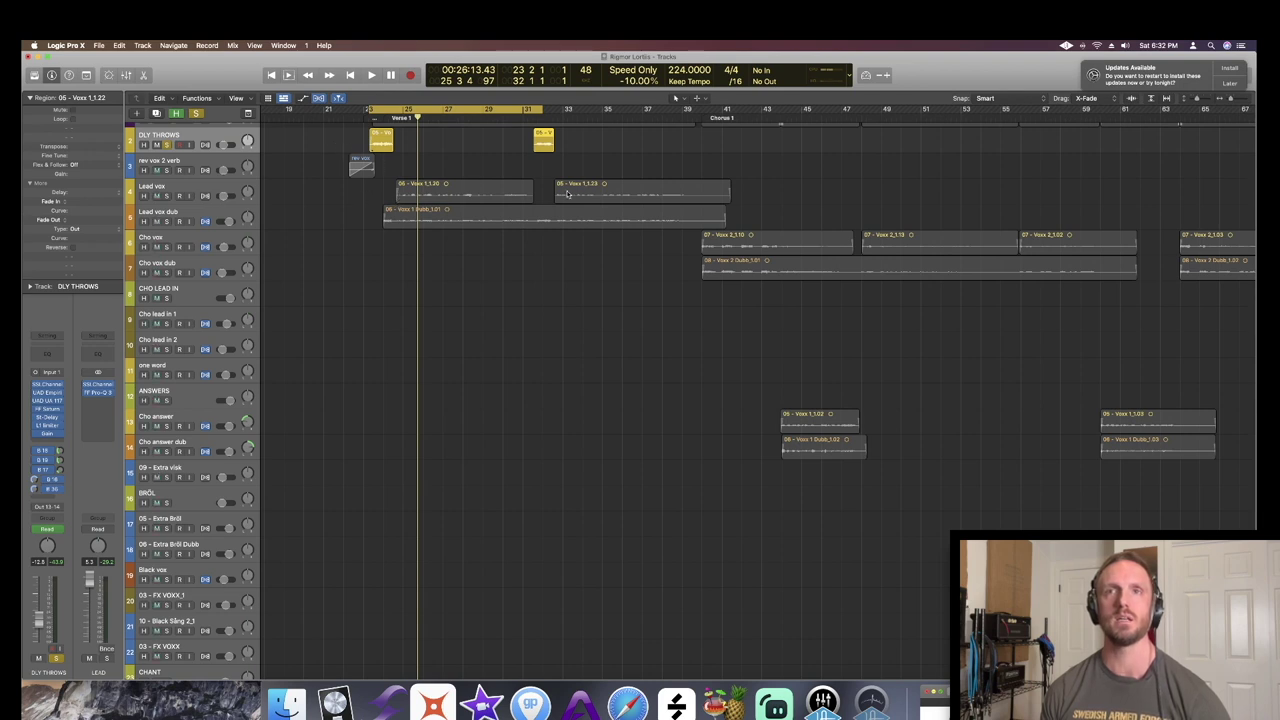
- Check the track automation lanes and hide them, unsolo DLY THROWS, and play its throws in the full mix
key(super+Down)
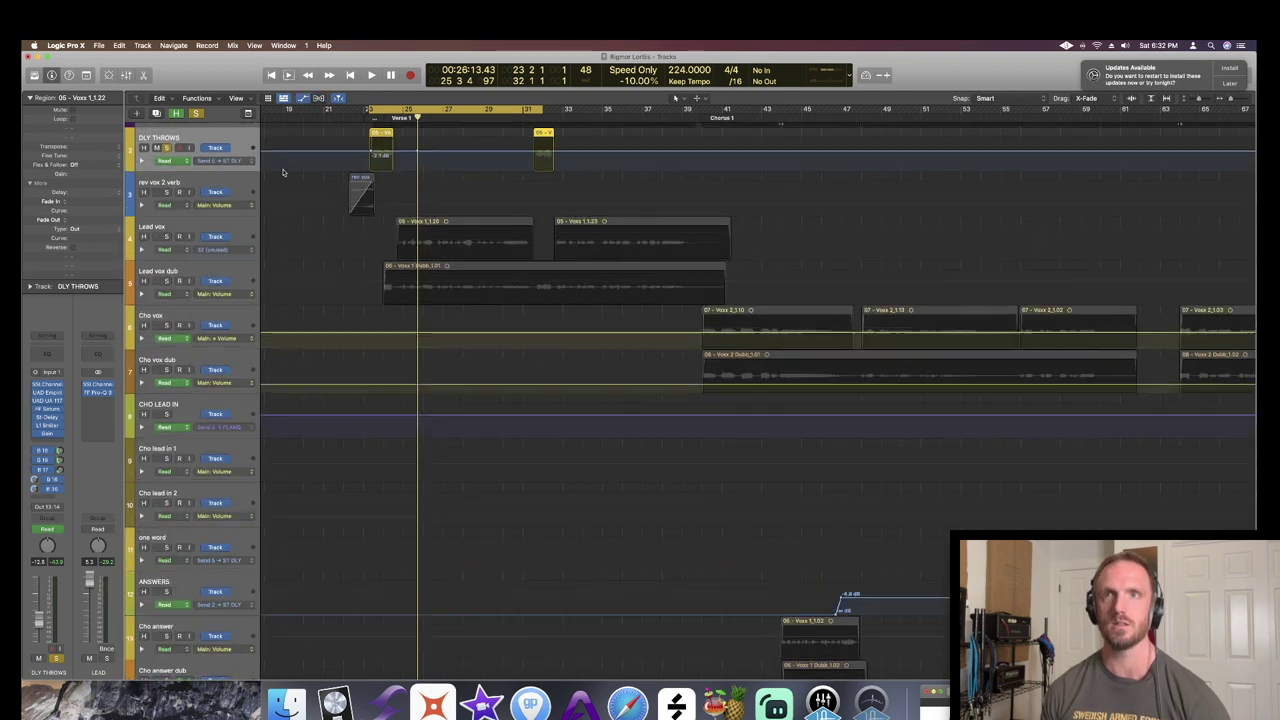
key(super+Up)
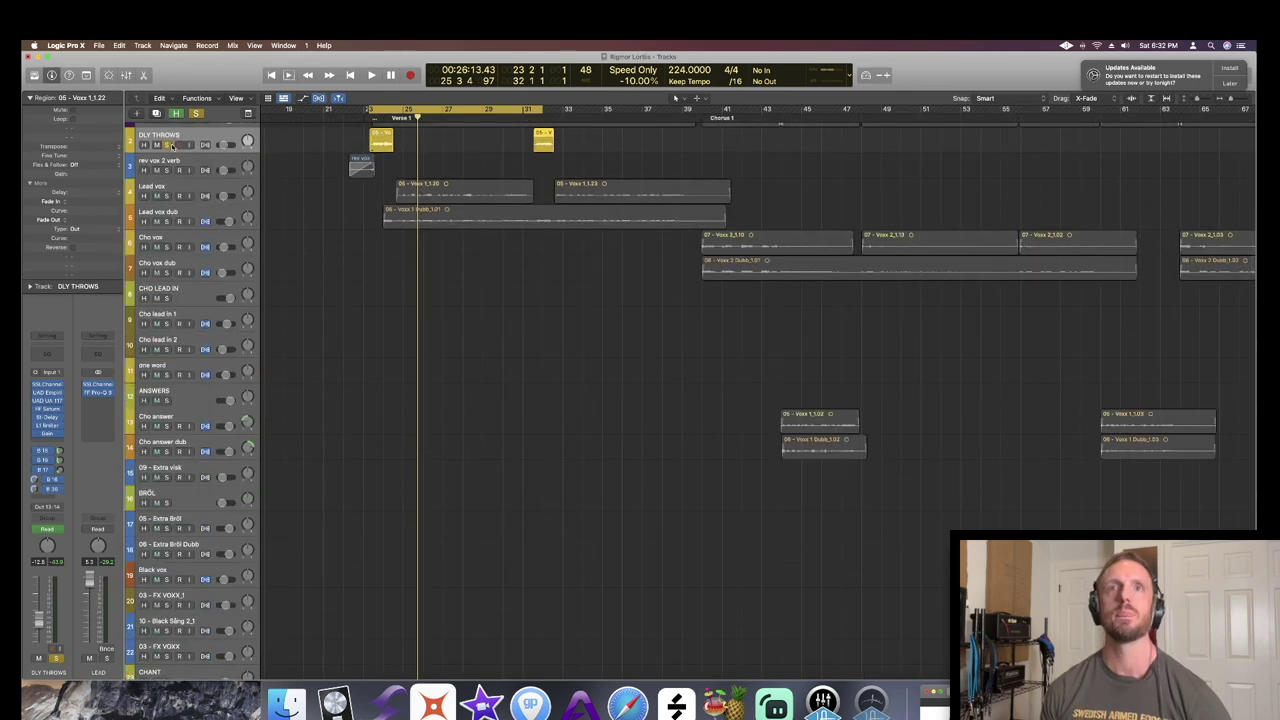
click(167, 145)
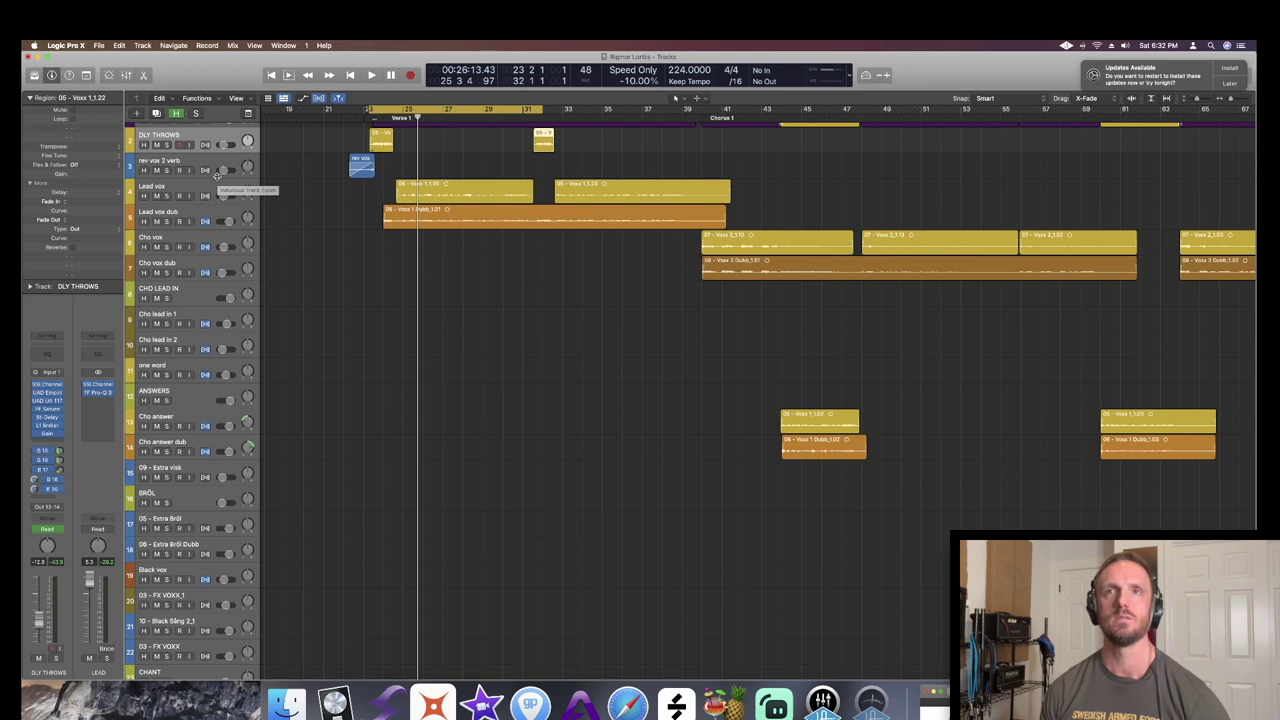
key(space)
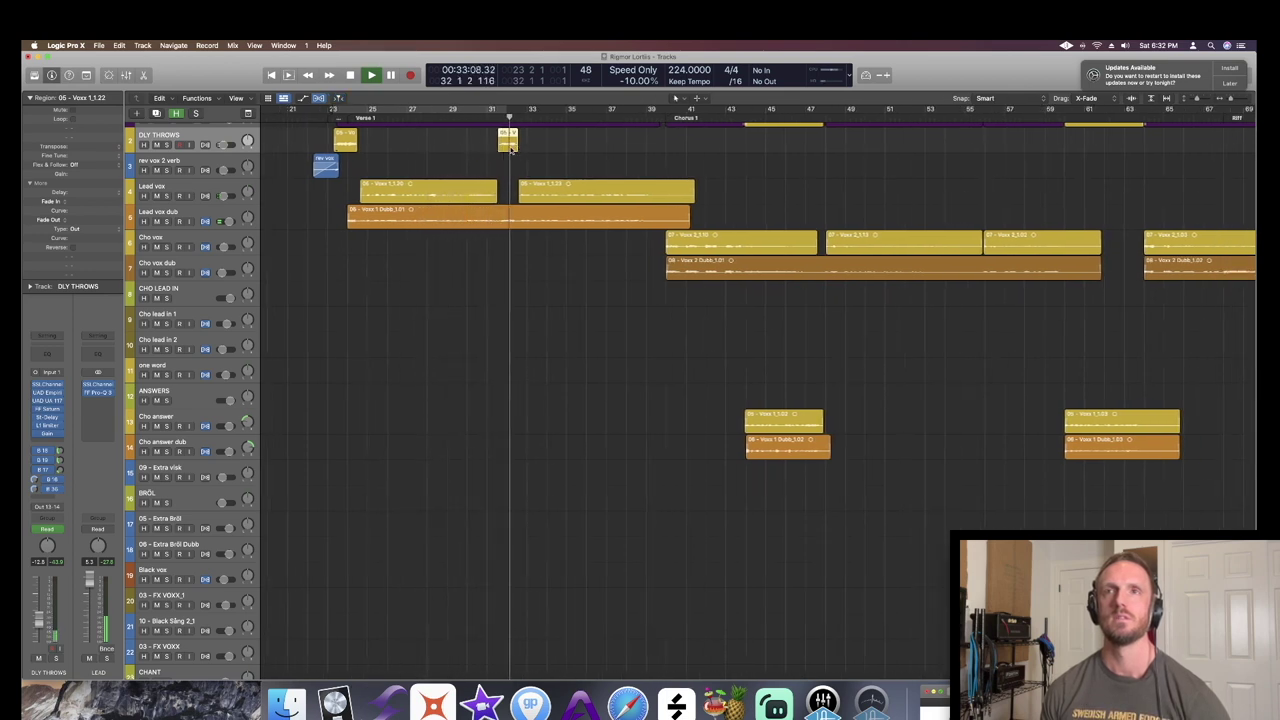
key(space)
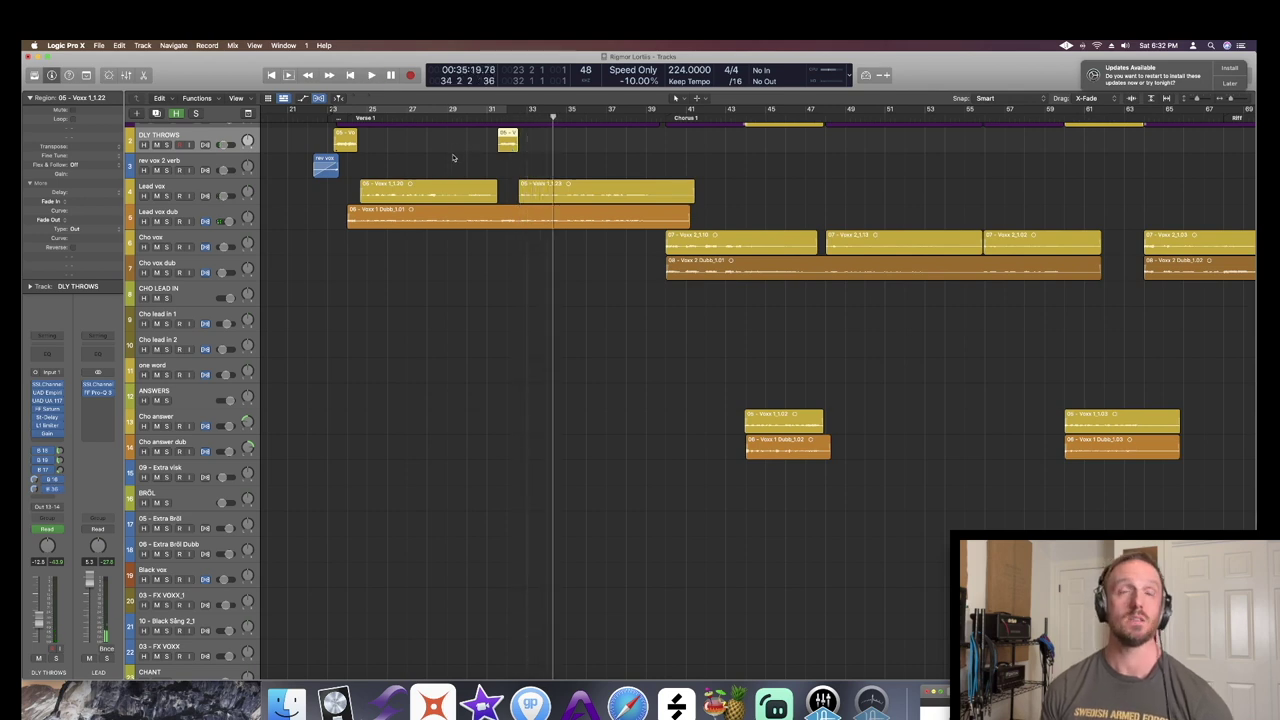
- Examine the VOX SIDECHAIN track's regions across the whole song and compare them with the Lead vox regions
scroll(362, 145, right, 15)
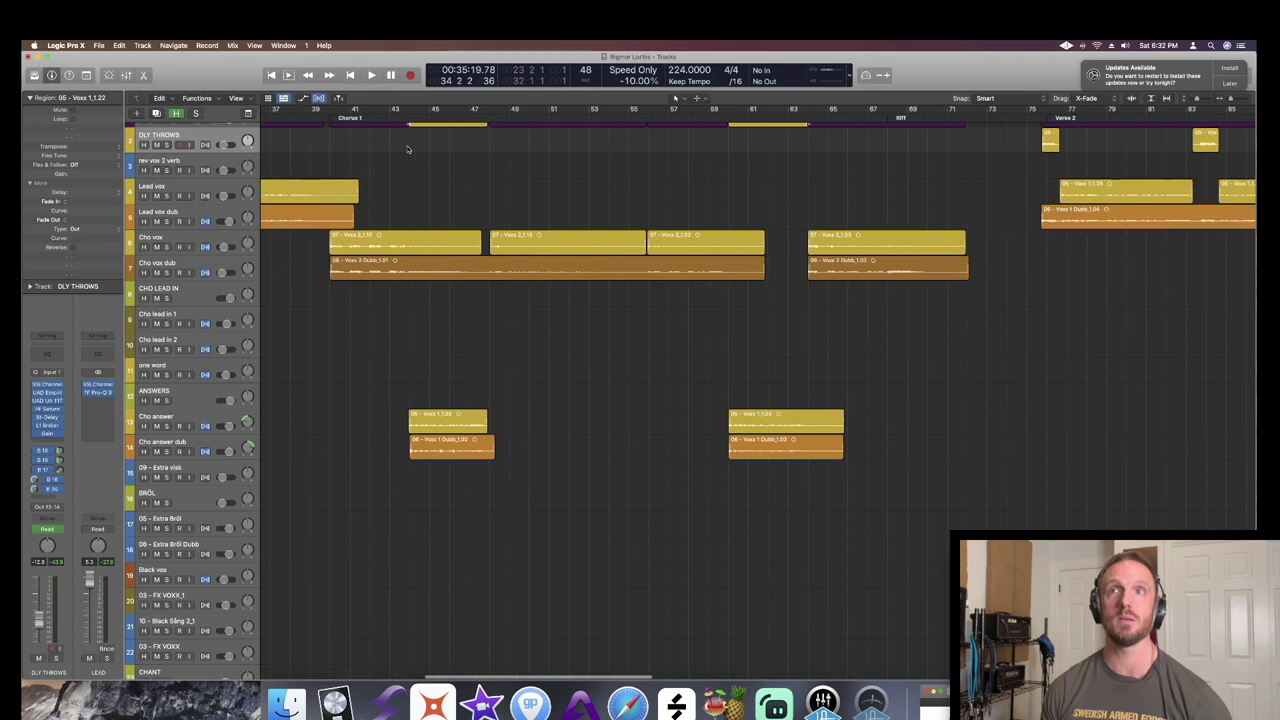
scroll(407, 149, left, 8)
scroll(340, 145, up, 1)
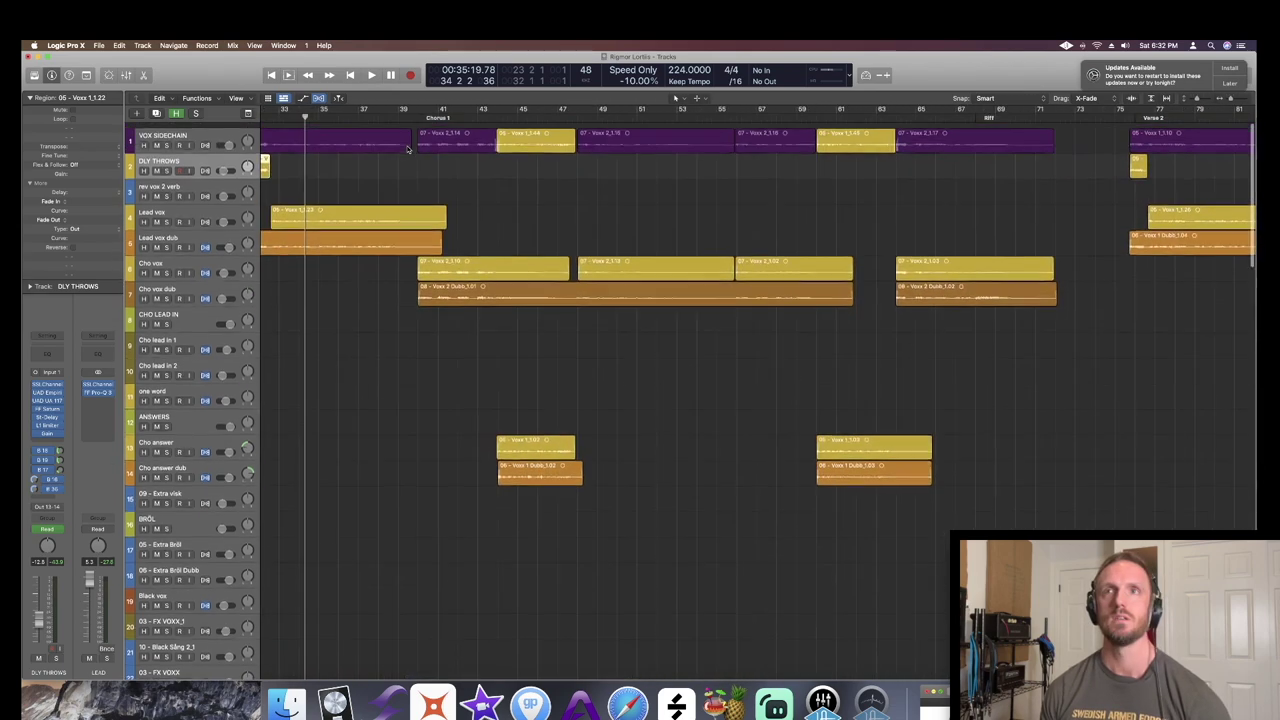
click(204, 131)
key(super+Left)
key(super+Left)
key(super+Left)
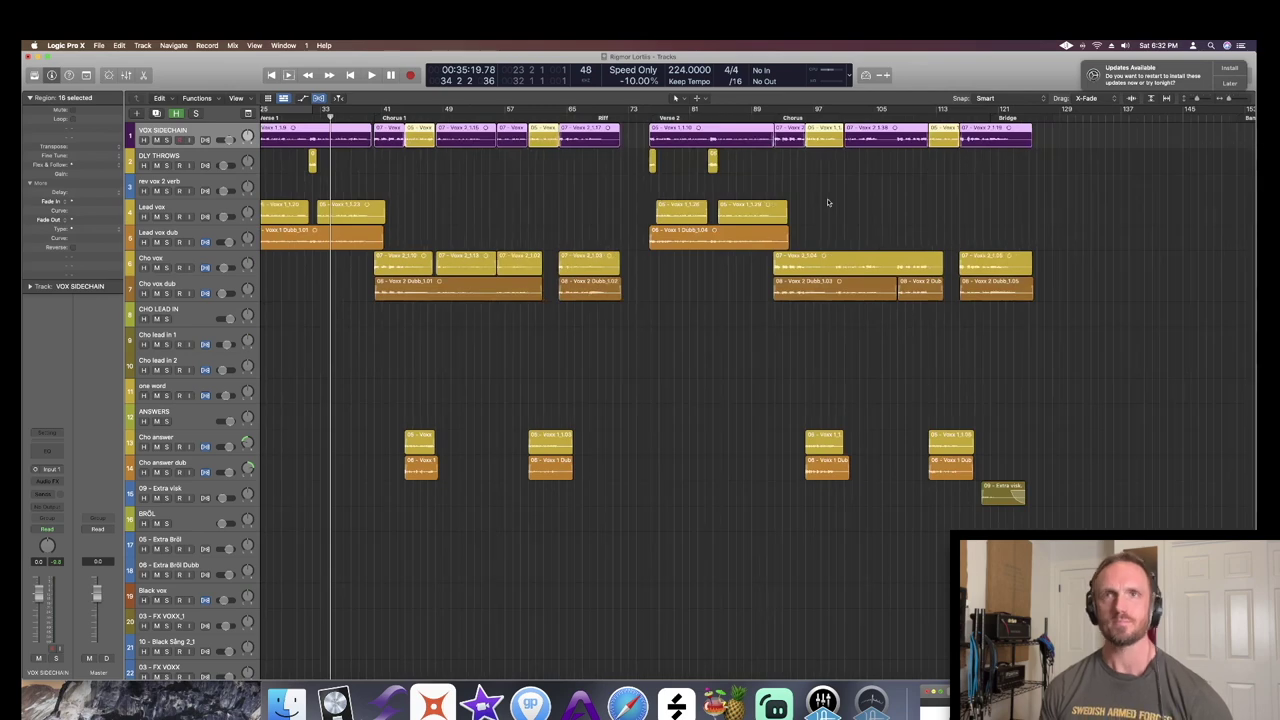
scroll(325, 148, left, 4)
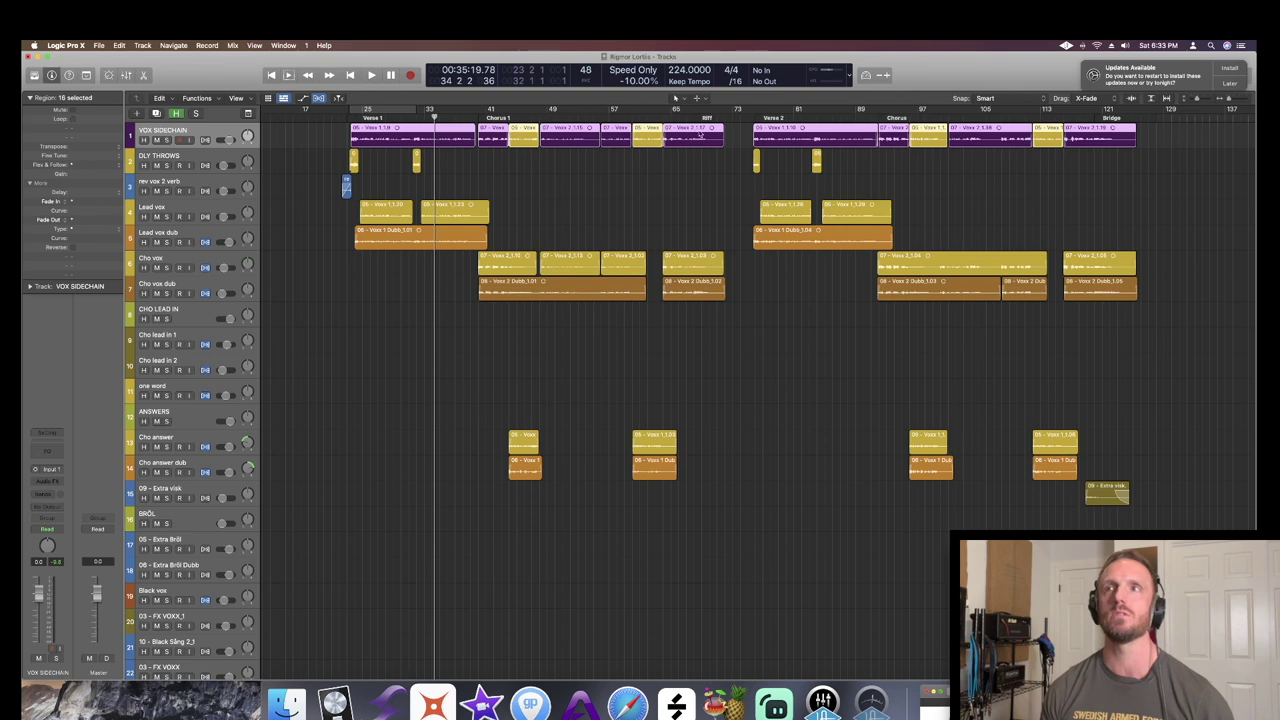
click(198, 208)
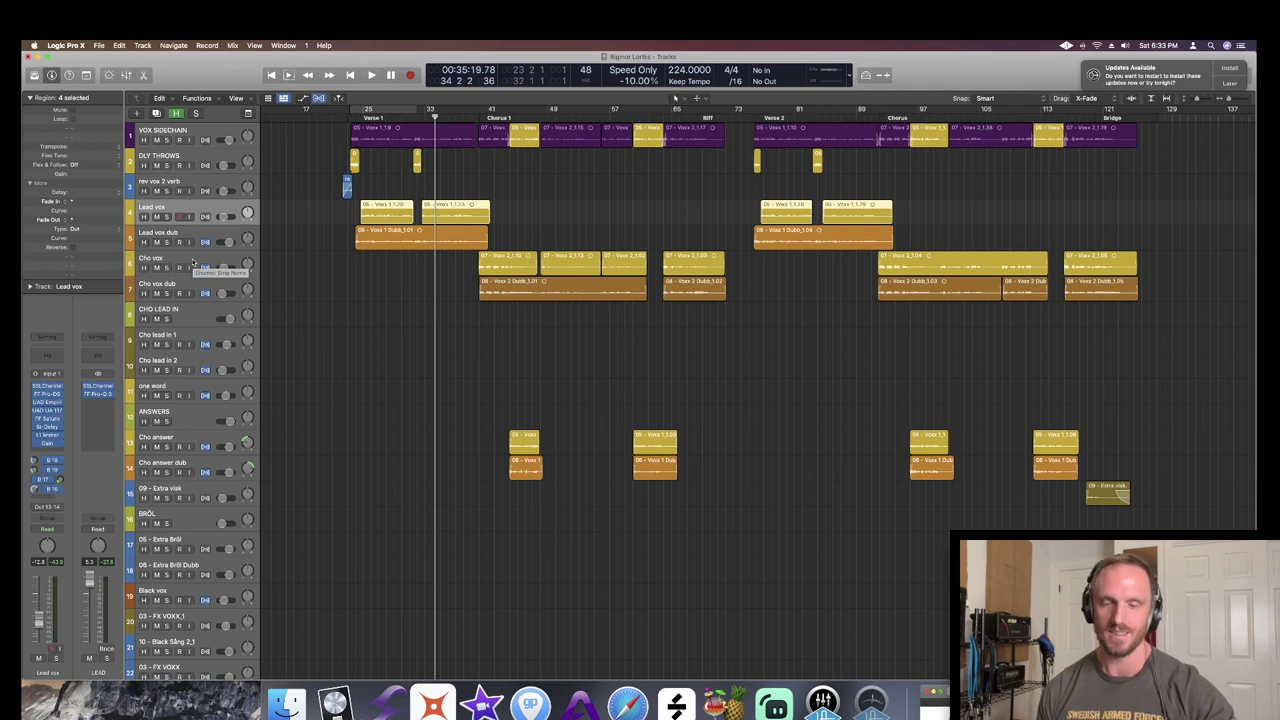
click(172, 136)
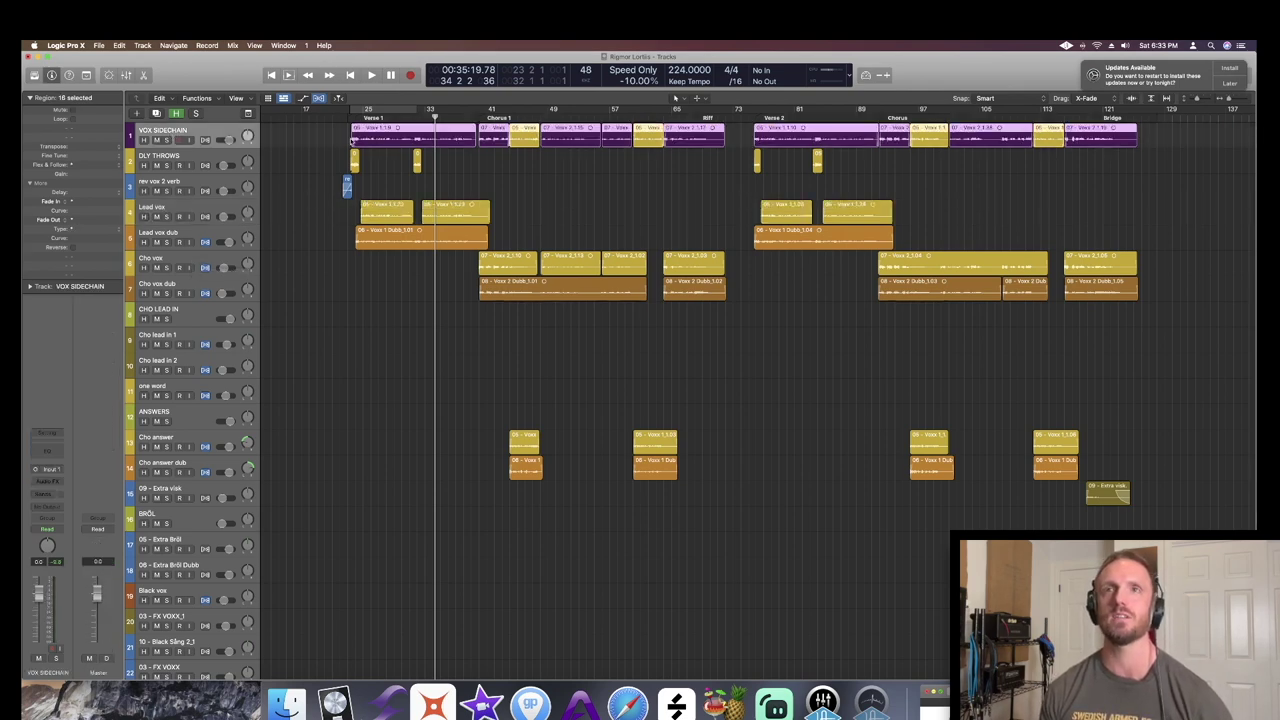
- Solo the ANSWERS track stack and move the playhead to bar 43 in Chorus 1
scroll(370, 232, down, 2)
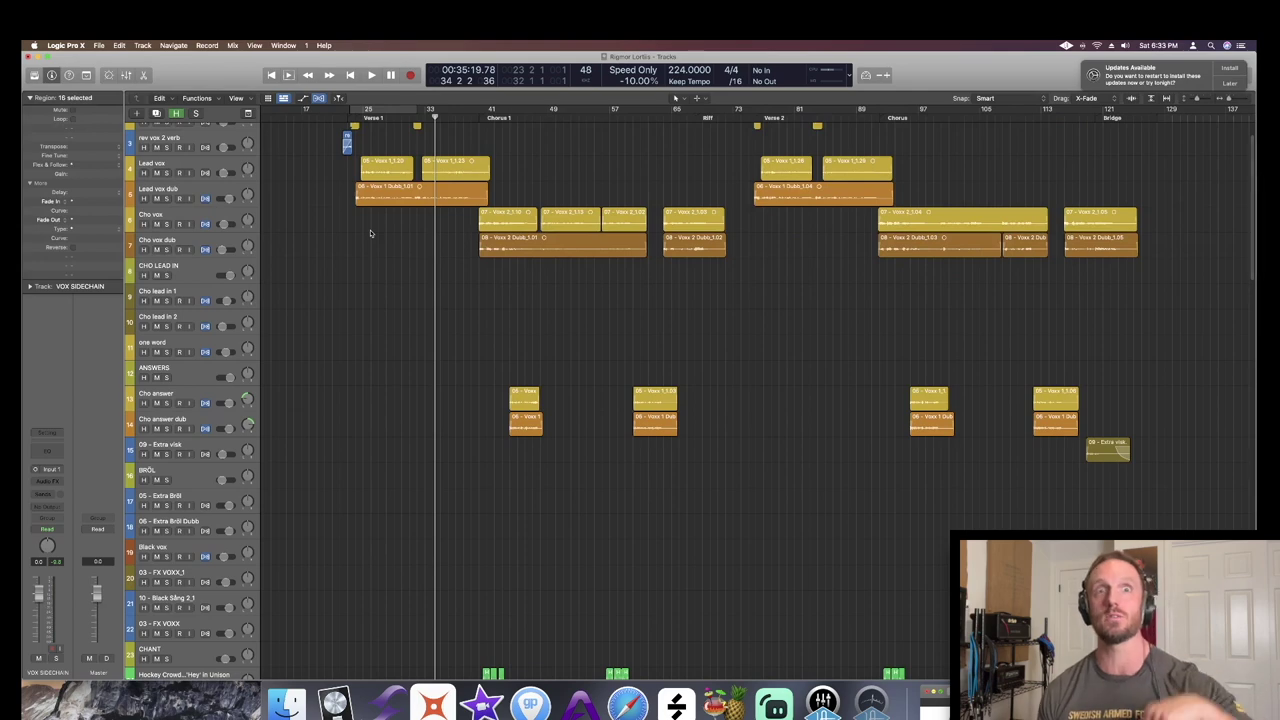
scroll(370, 240, down, 3)
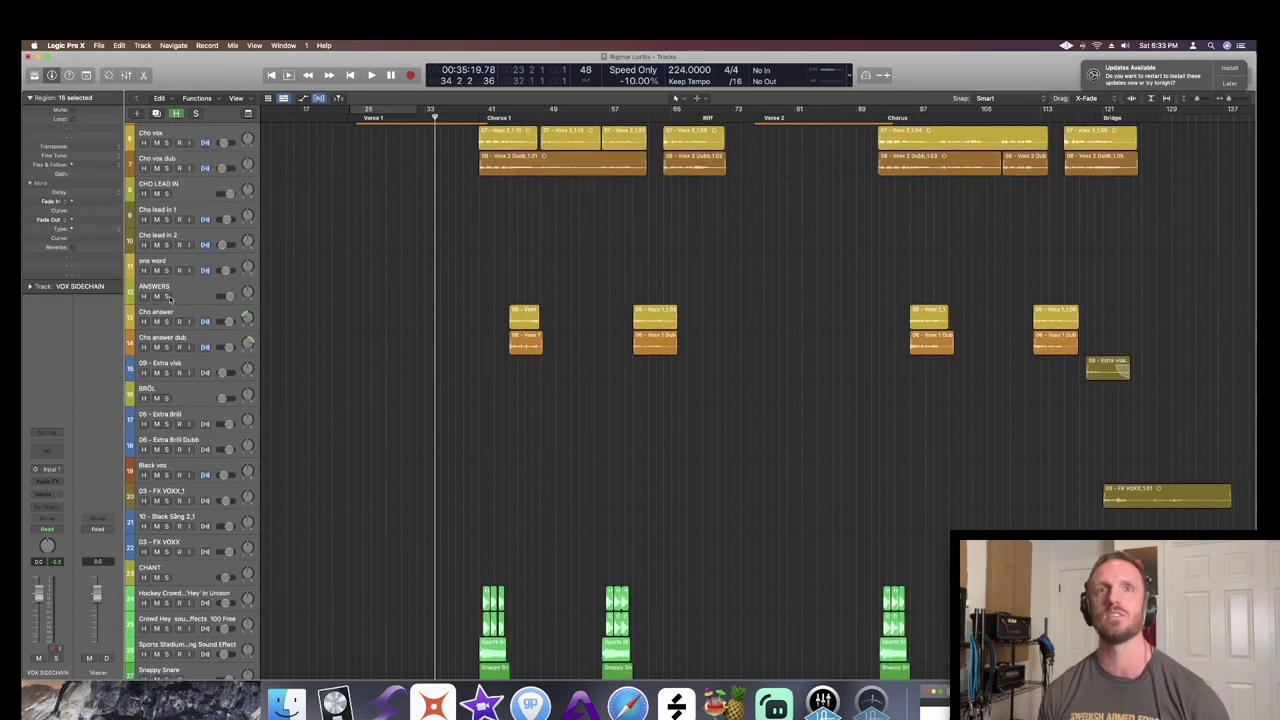
click(500, 118)
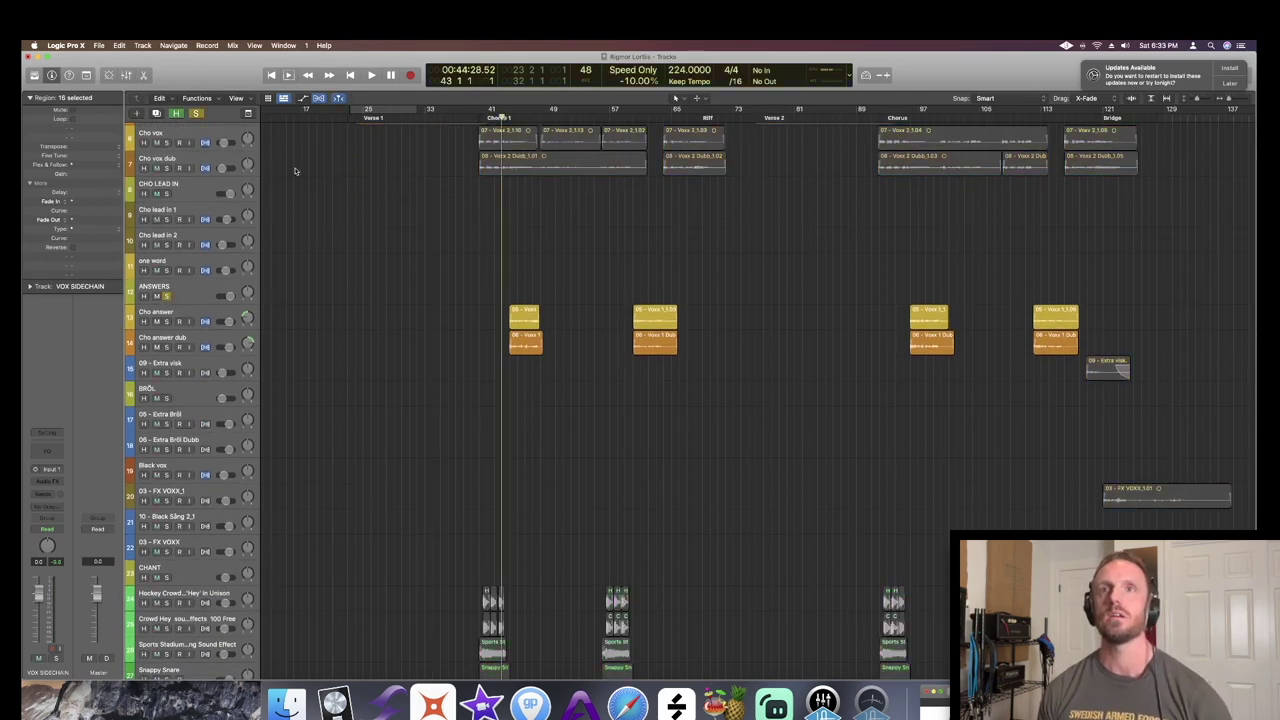
- Switch the solo to Cho vox, audition it in Chorus 1, and show the mixer
scroll(180, 145, up, 1)
click(180, 145)
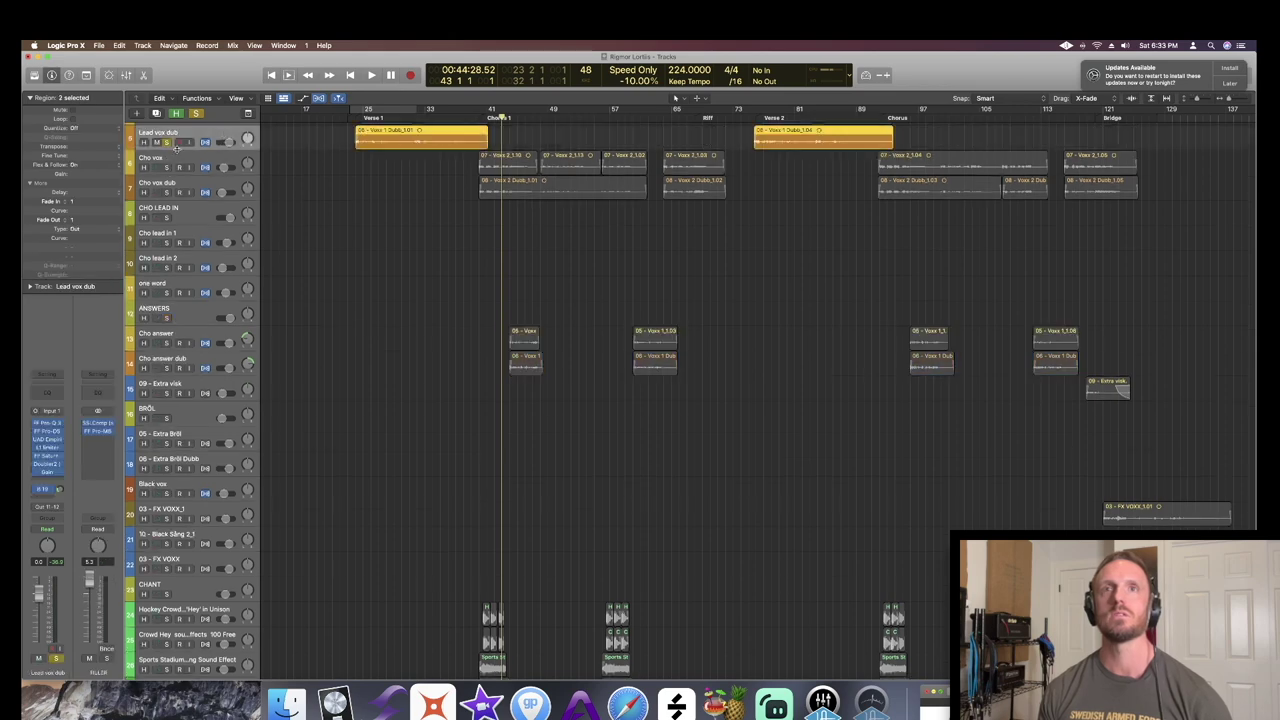
click(224, 158)
key(space)
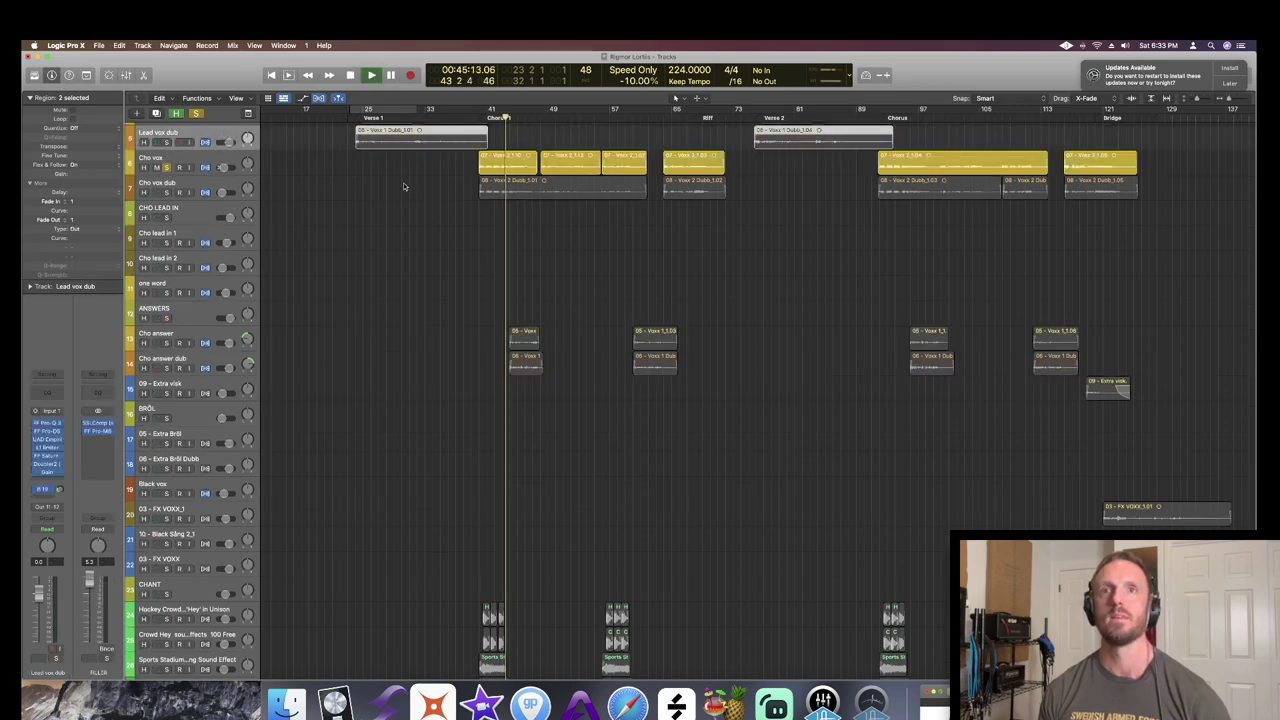
key(x)
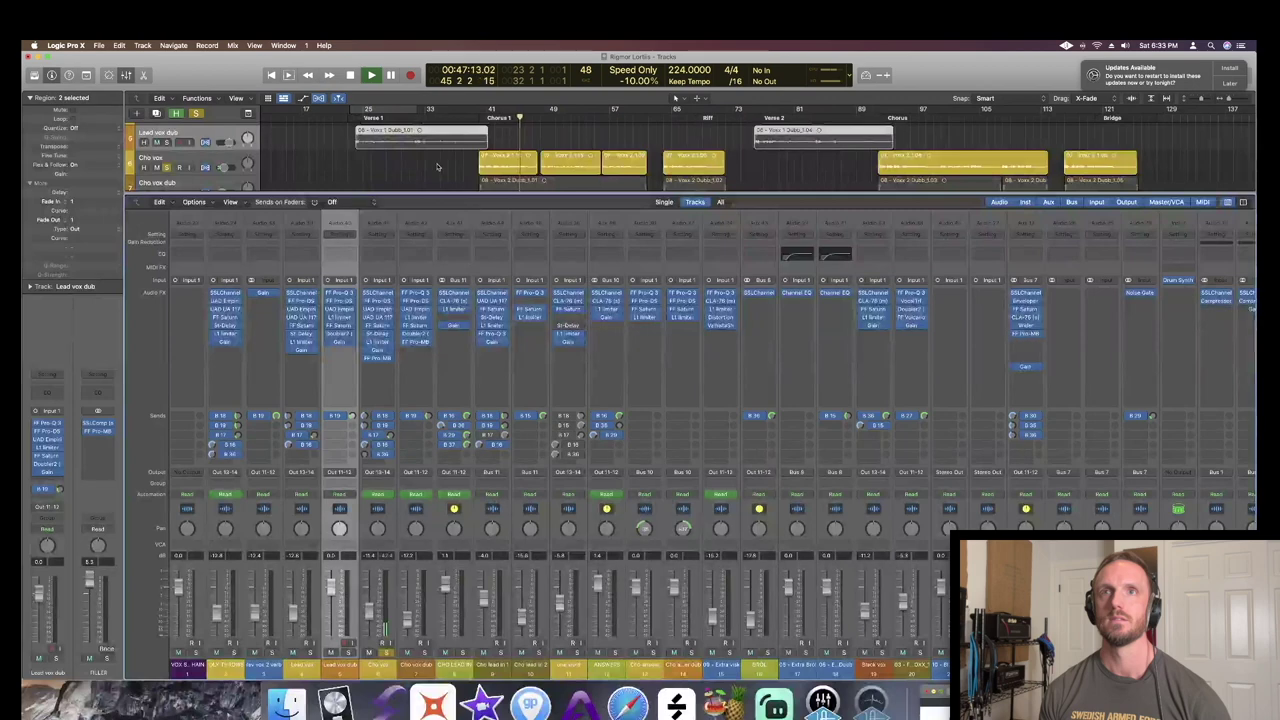
key(space)
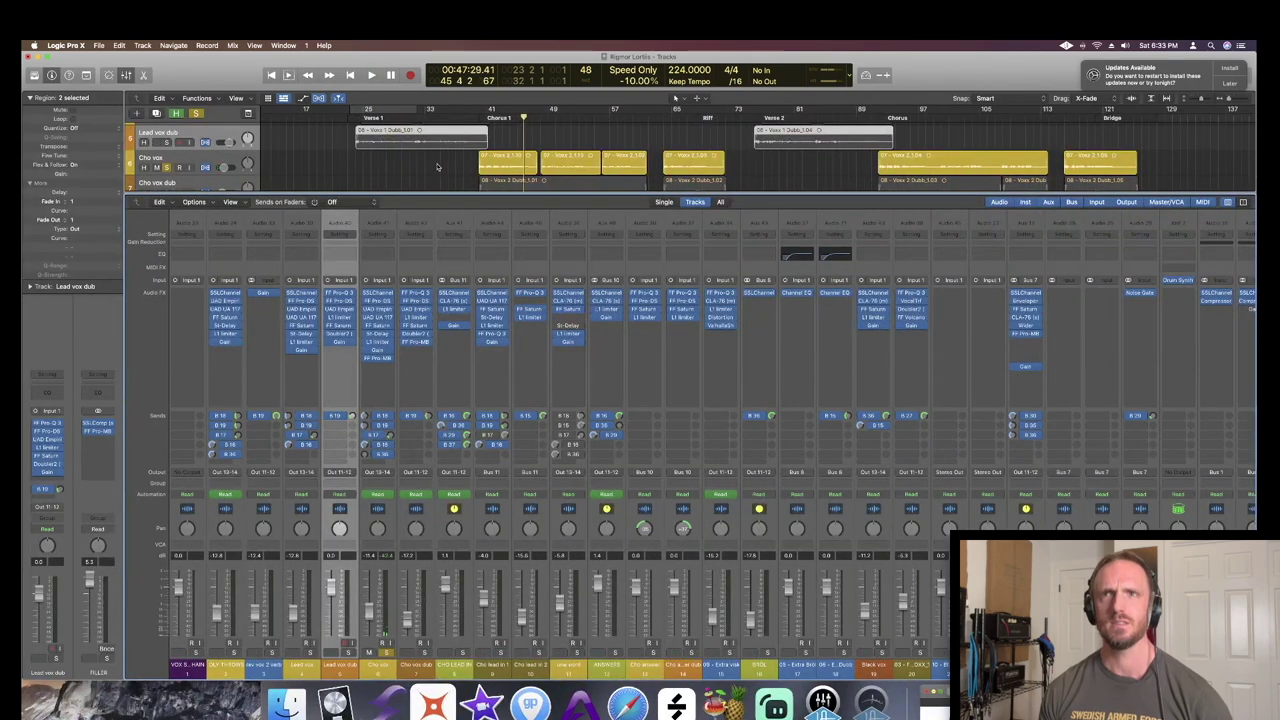
scroll(437, 167, left, 3)
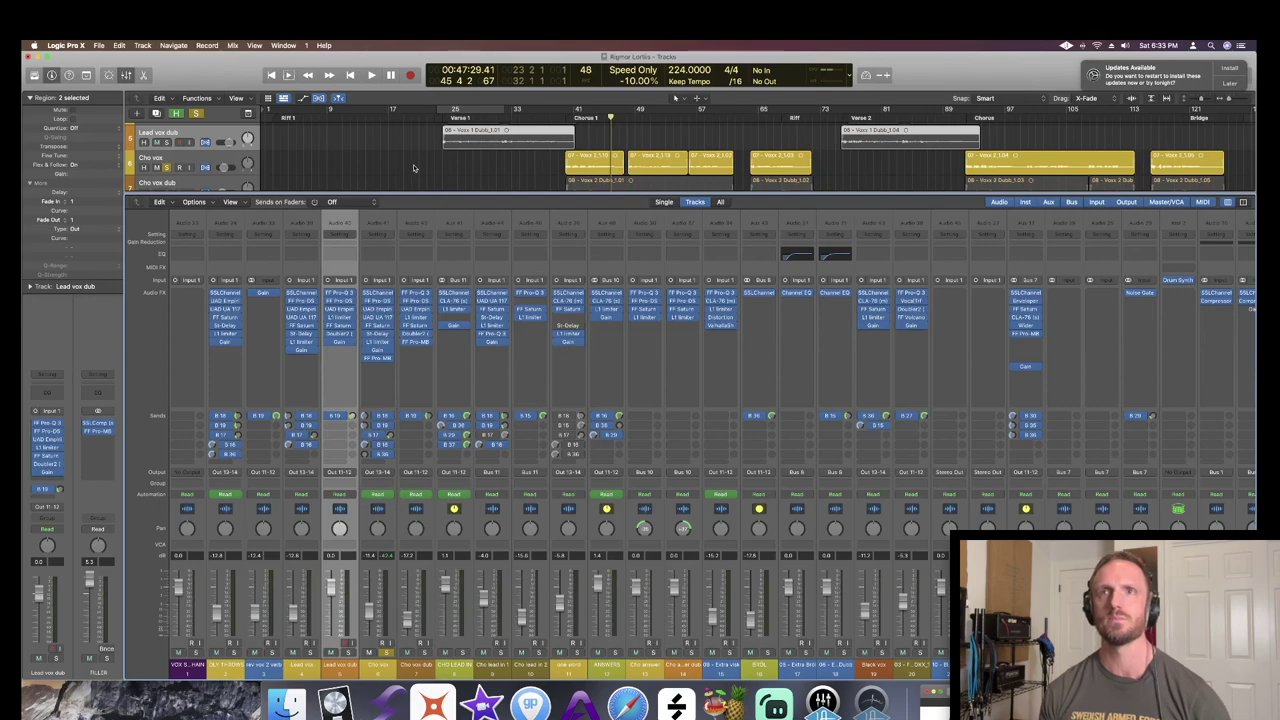
- Hide the mixer, solo Cho vox together with its dub track, and play them at the start of Chorus 1
key(x)
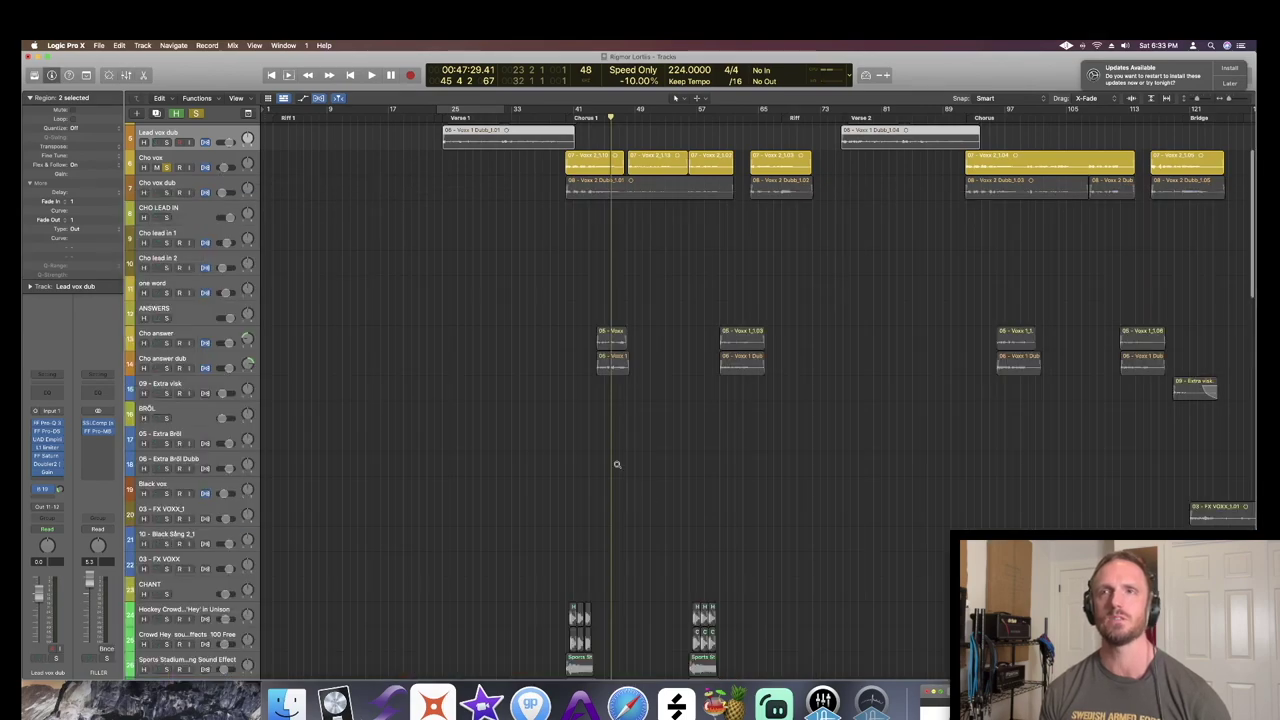
scroll(617, 464, down, 10)
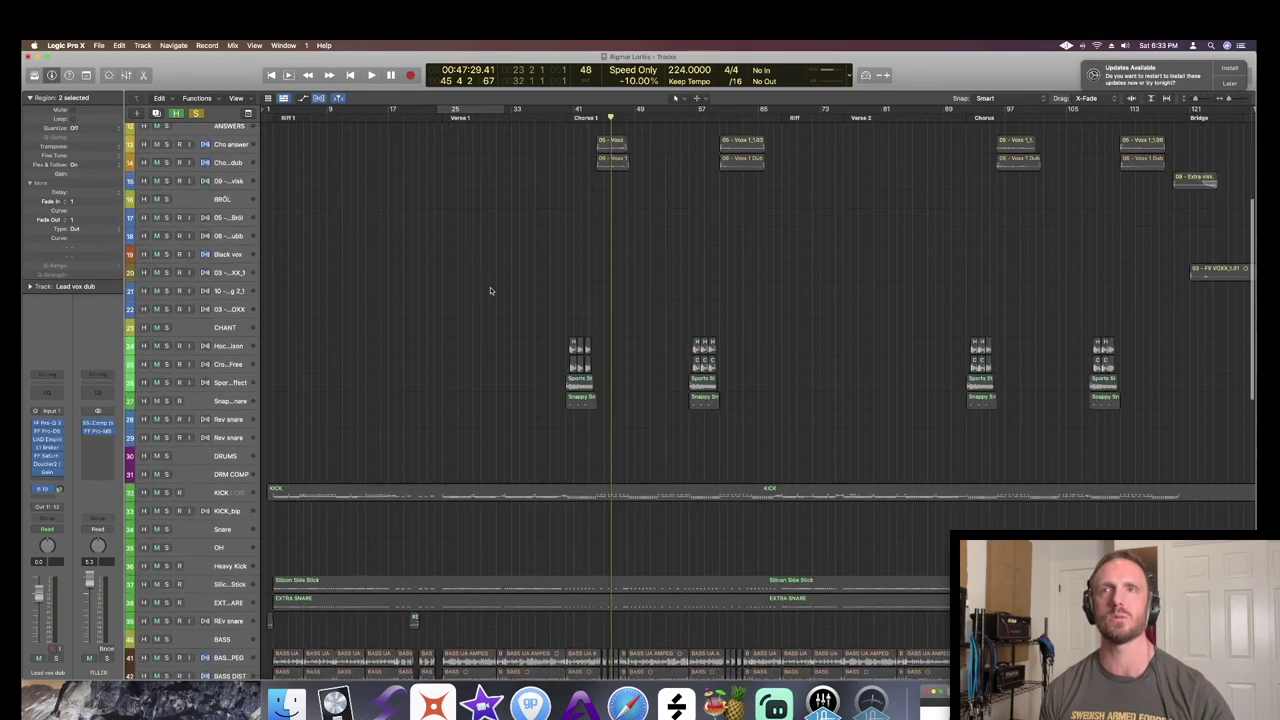
scroll(490, 291, up, 10)
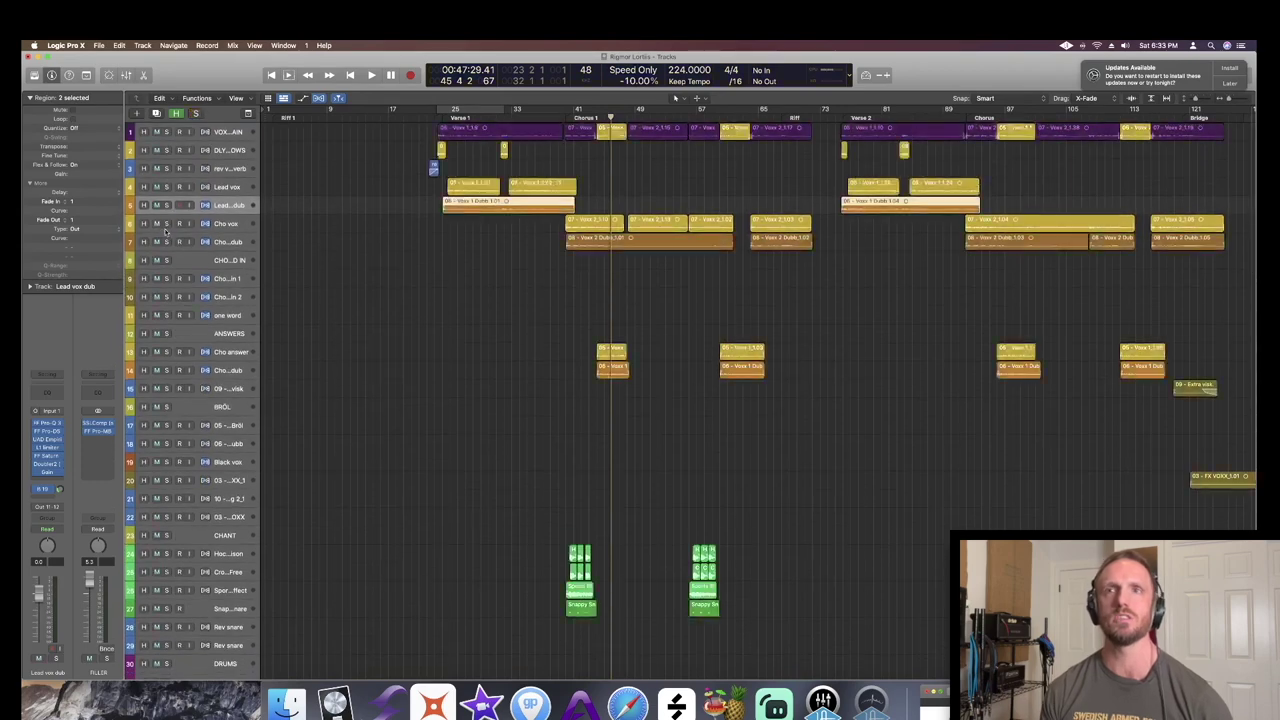
drag(167, 242, 167, 223)
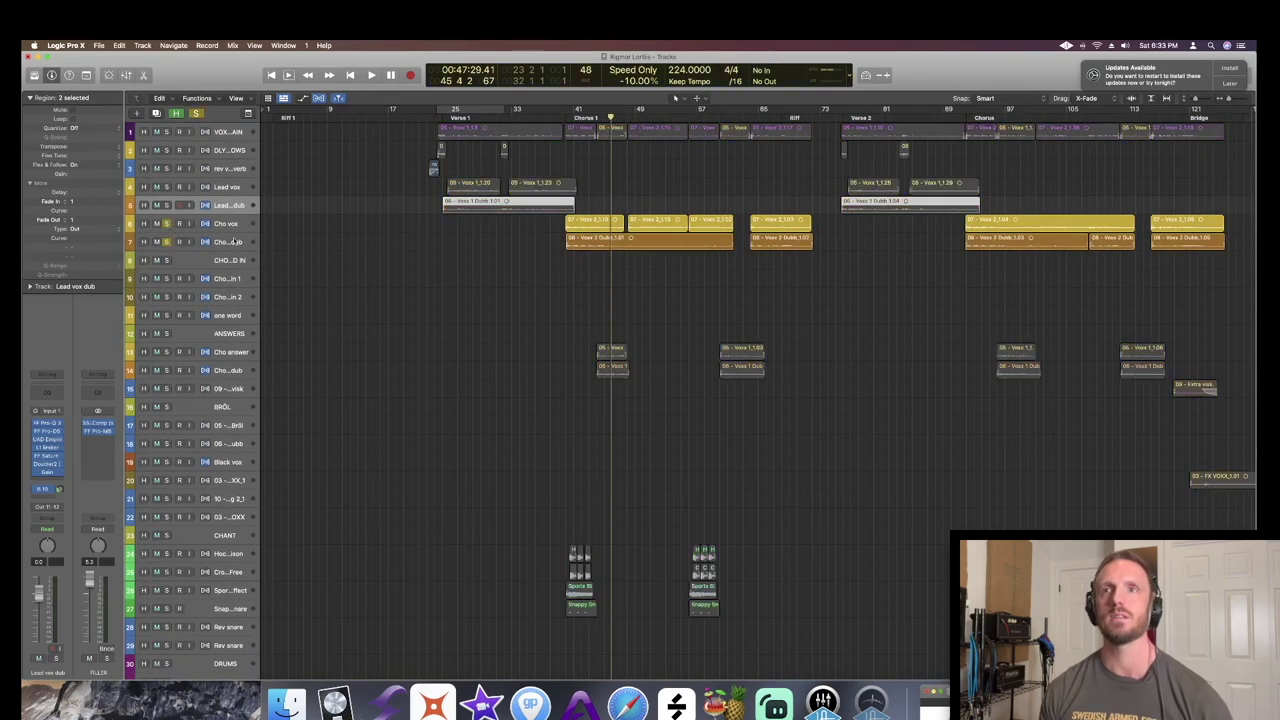
key(space)
key(space)
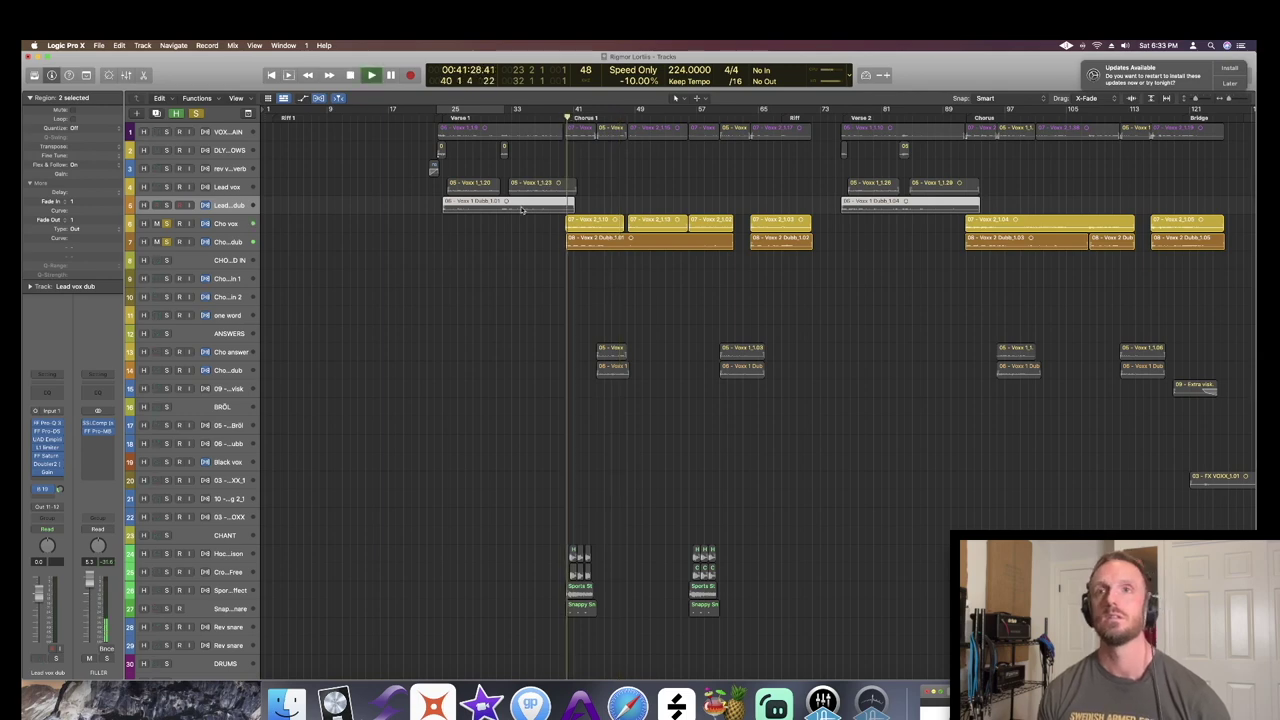
key(space)
- Switch the solo to the ANSWERS track stack and play its regions in Chorus 1
click(166, 333)
click(240, 334)
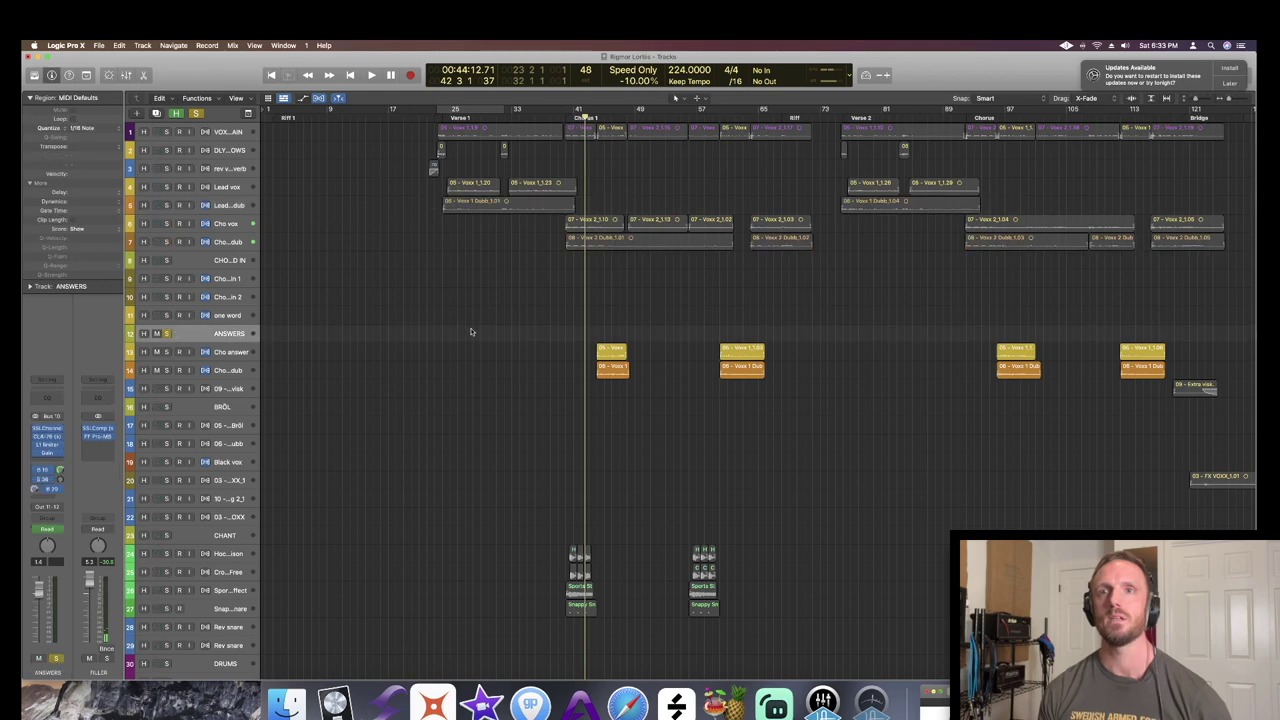
key(space)
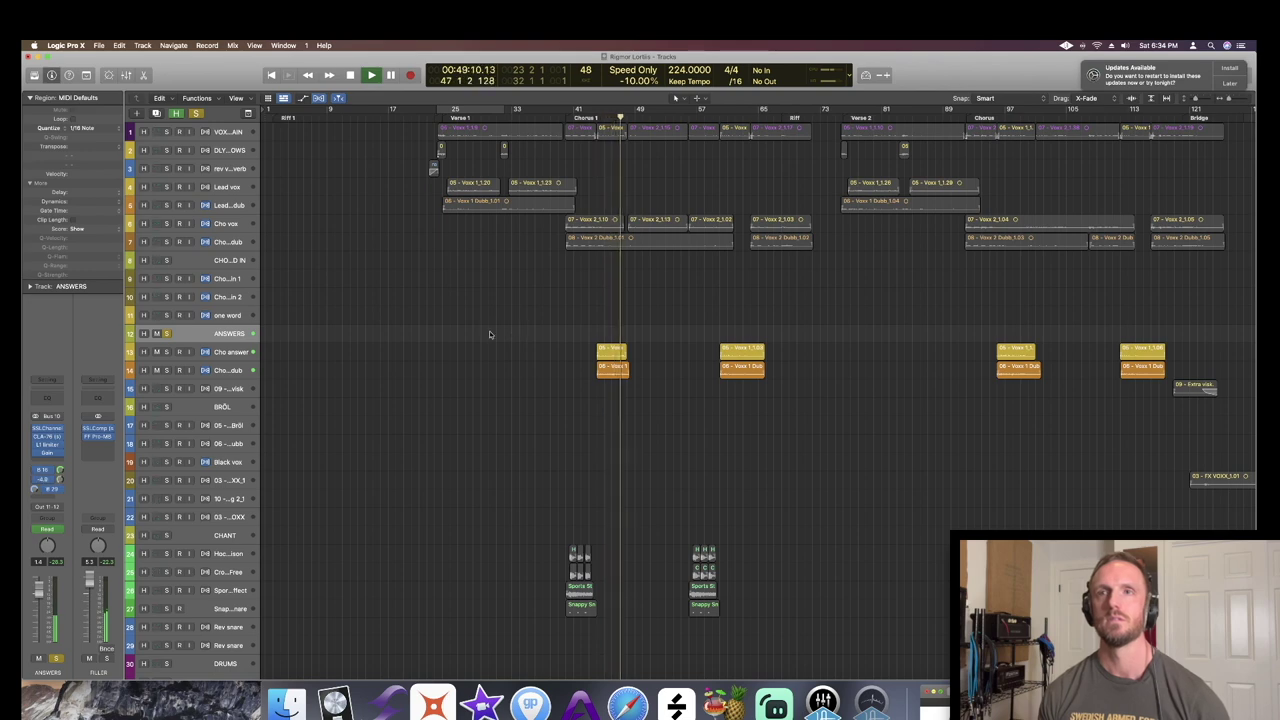
key(space)
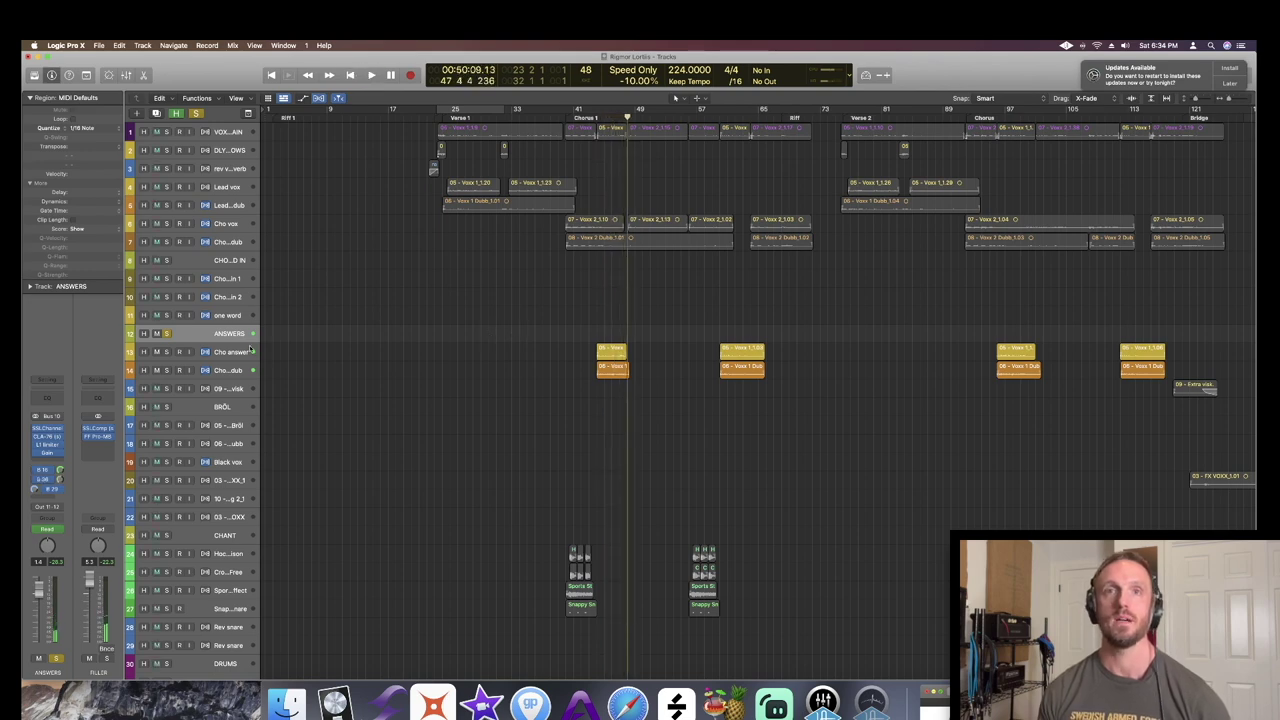
- Show the mixer and inspect the VOX PCOMP, ST DLY and DIST aux channels fed by the ANSWERS sends
key(x)
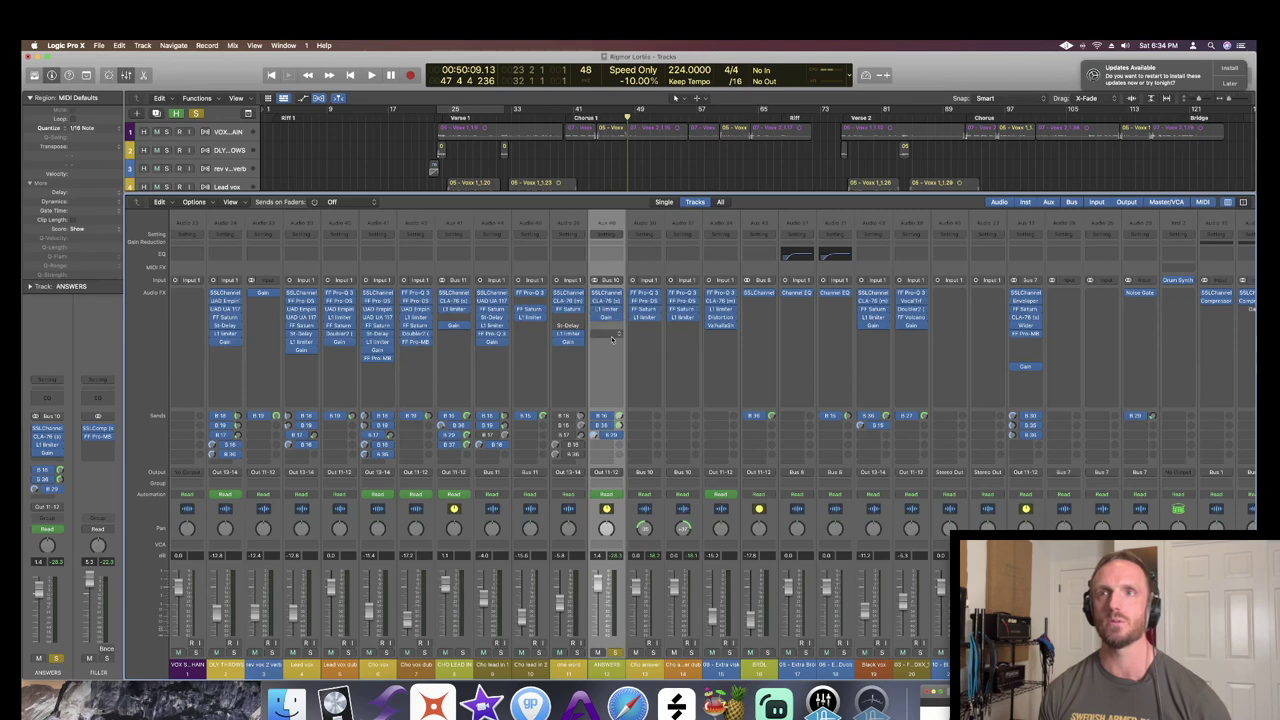
click(618, 424)
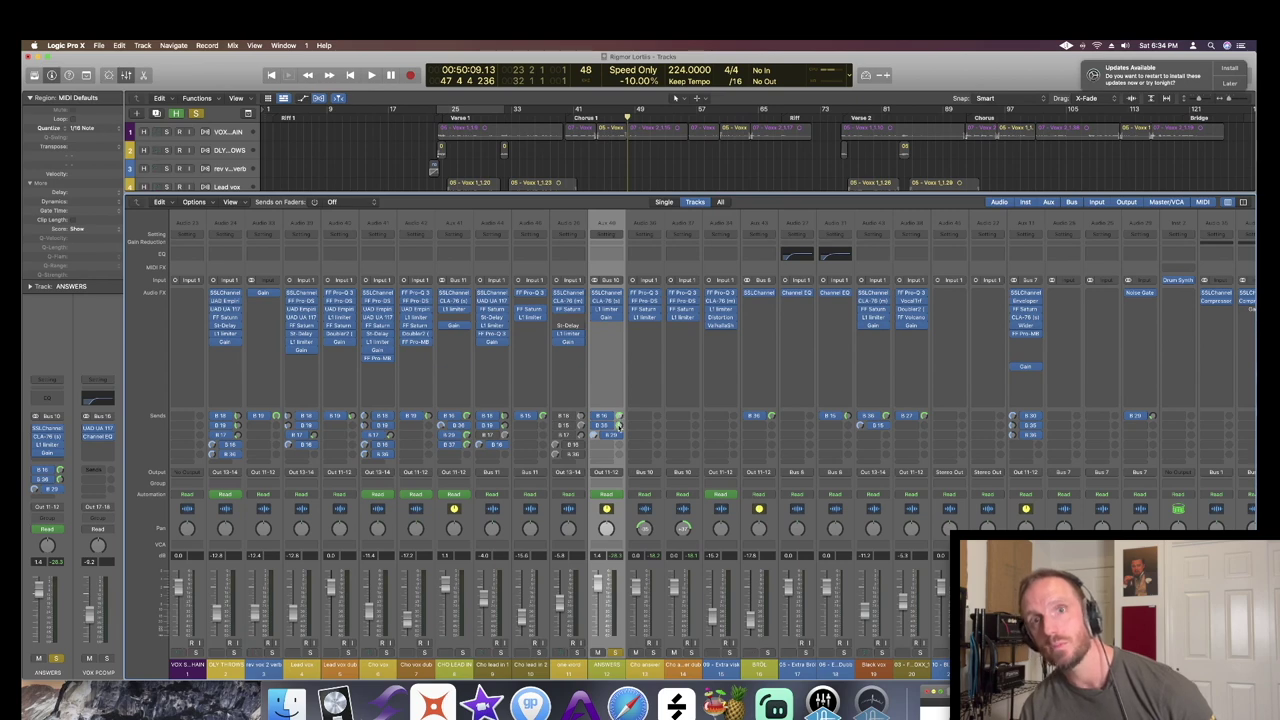
click(618, 424)
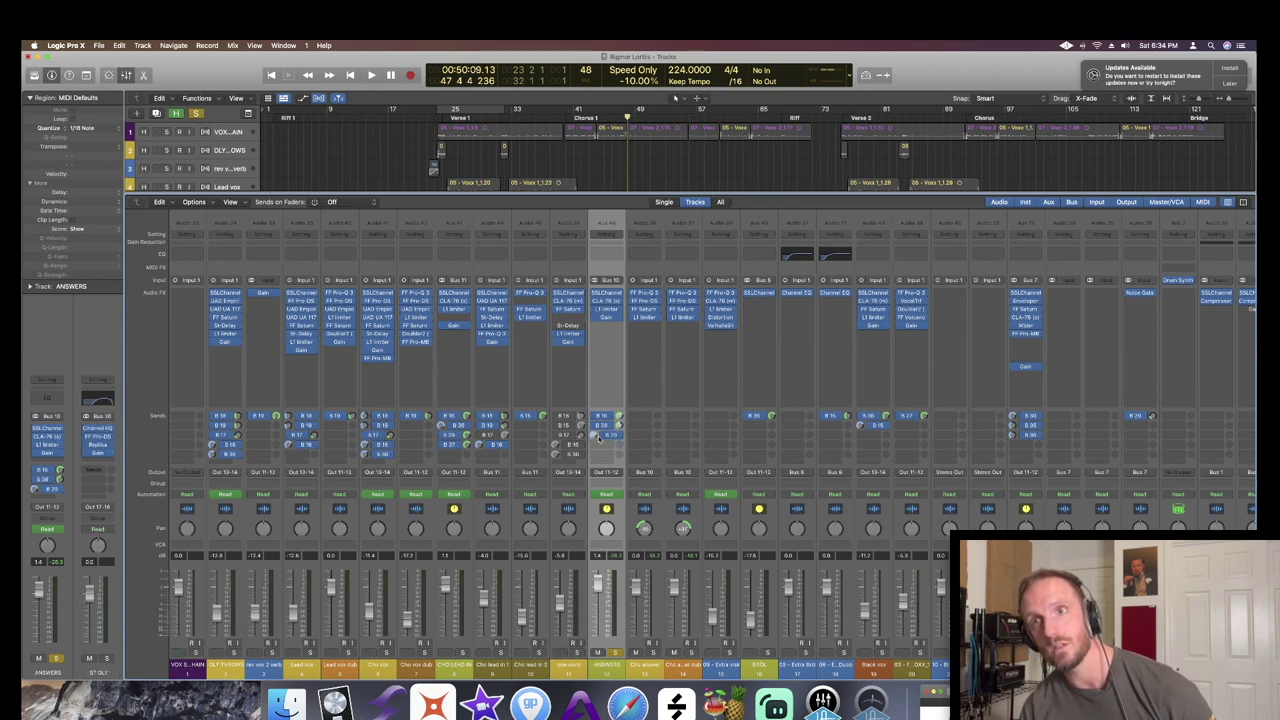
click(595, 437)
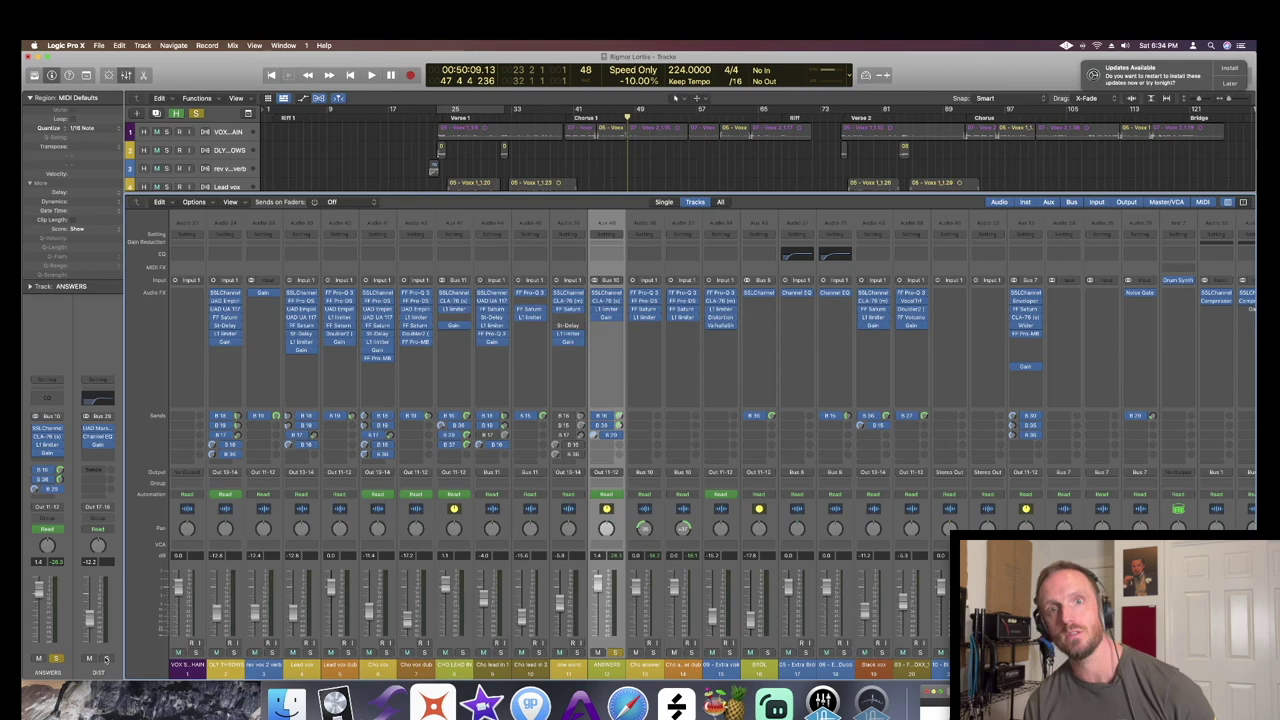
- Unsolo ANSWERS, hide the mixer, and play the Chorus 1 answers in the full mix
click(616, 653)
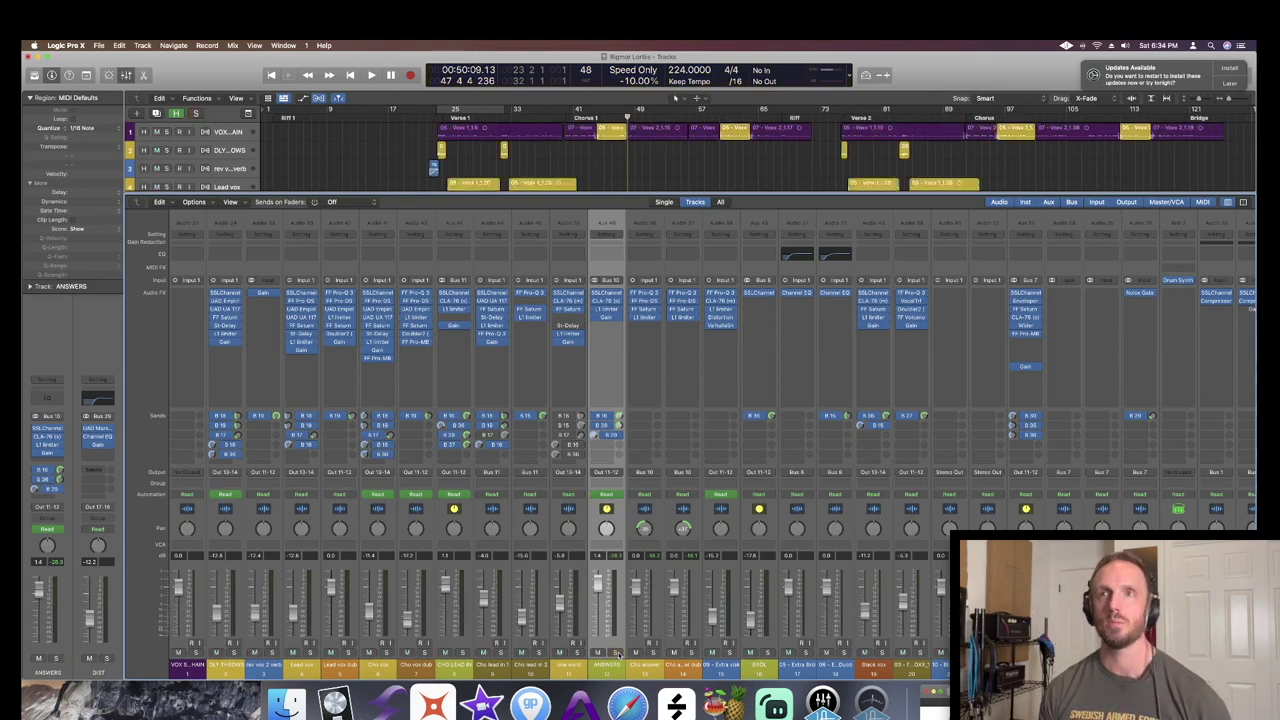
key(c)
key(x)
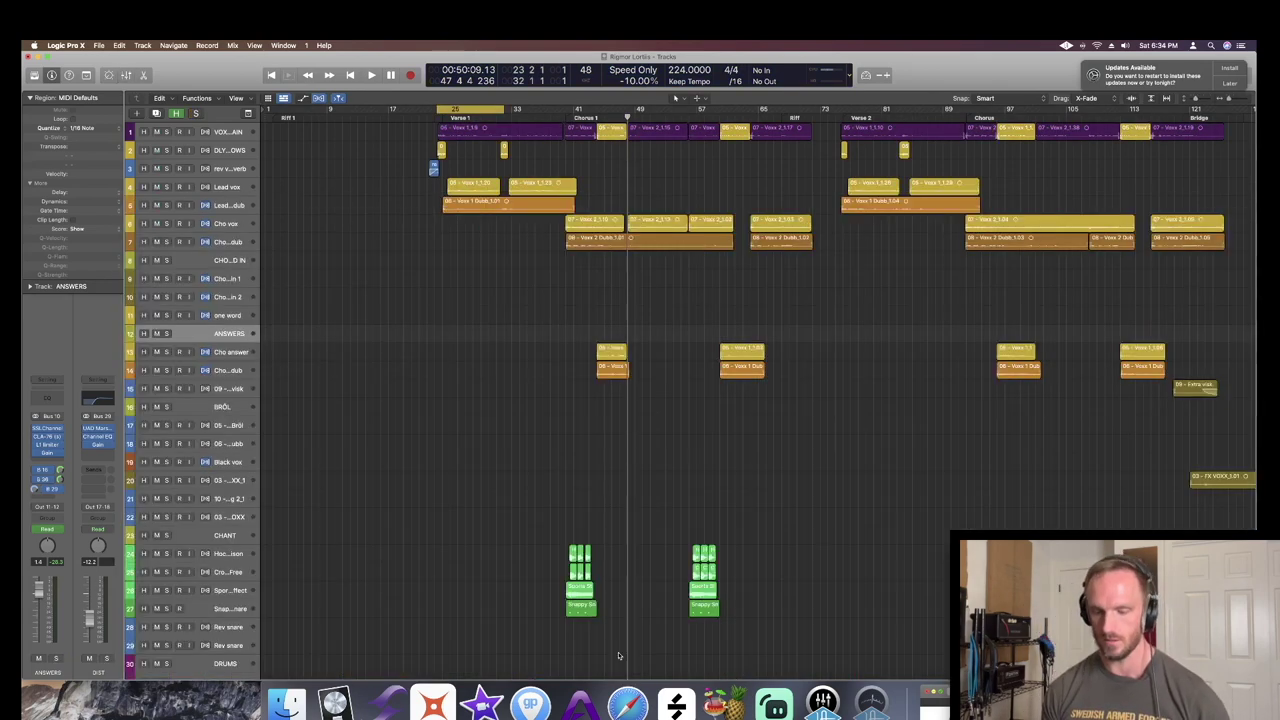
key(x)
key(x)
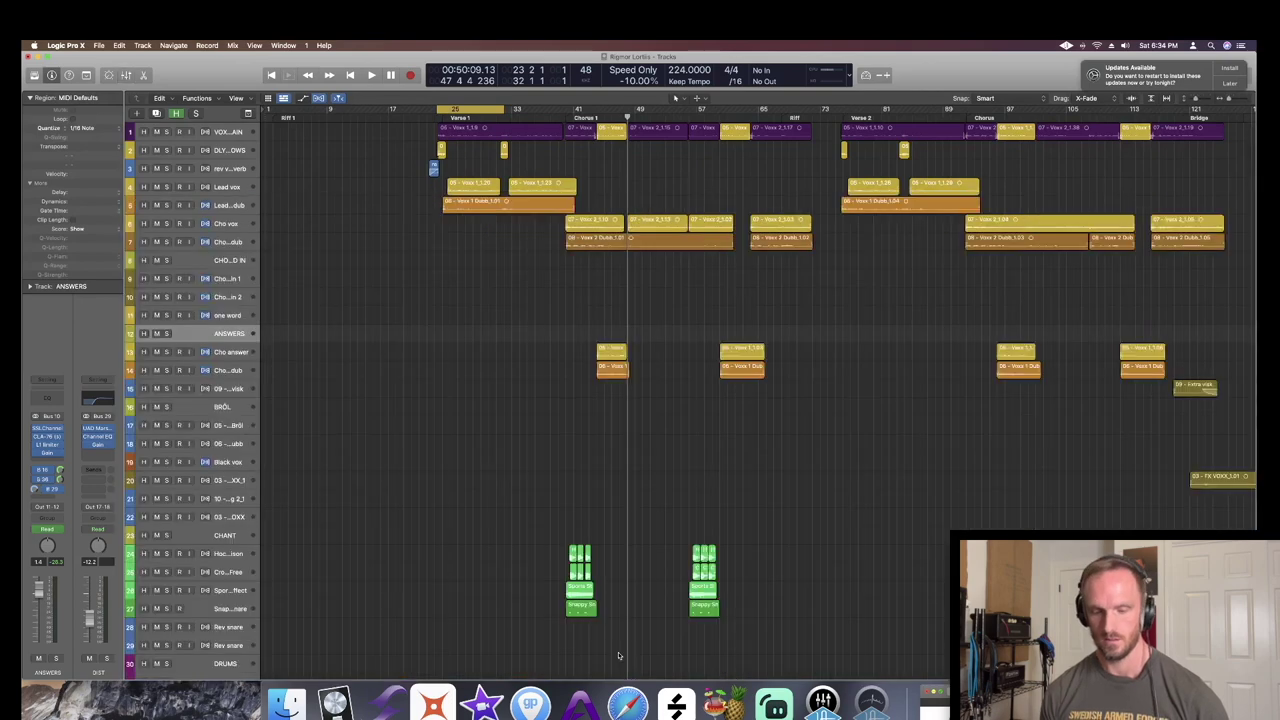
key(comma)
key(comma)
key(comma)
key(comma)
key(comma)
key(comma)
key(space)
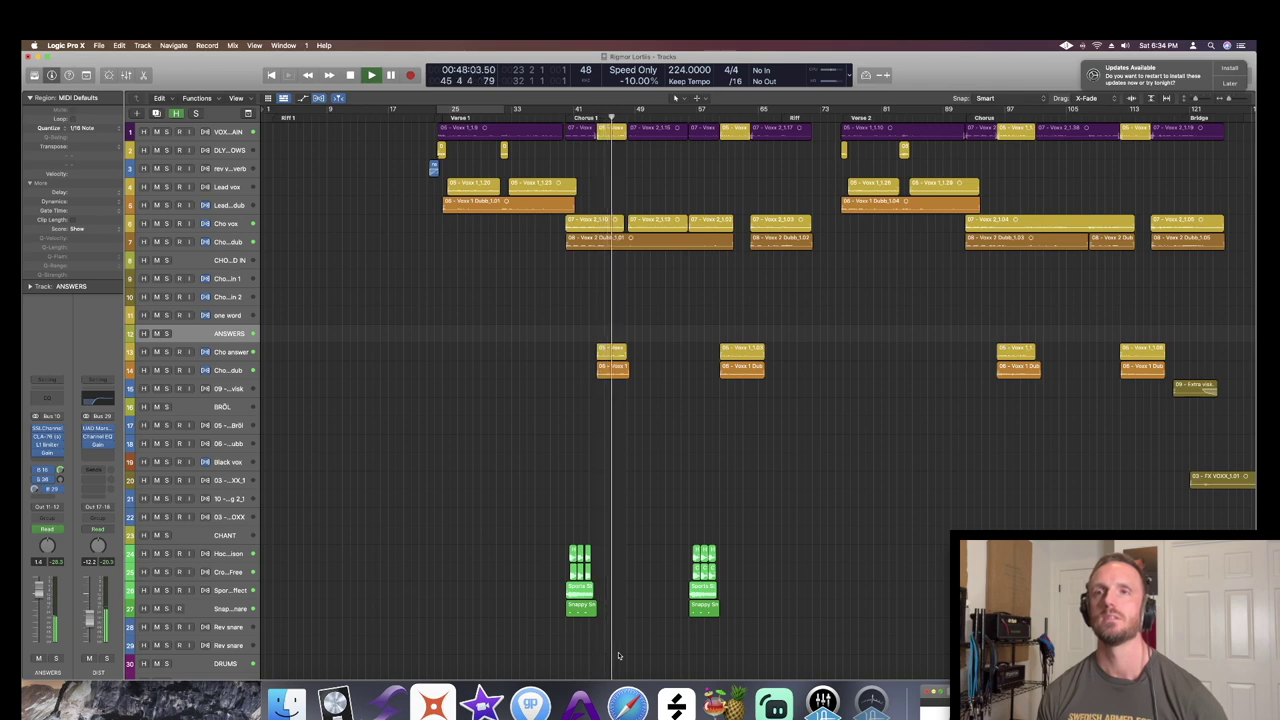
key(space)
key(alt+comma)
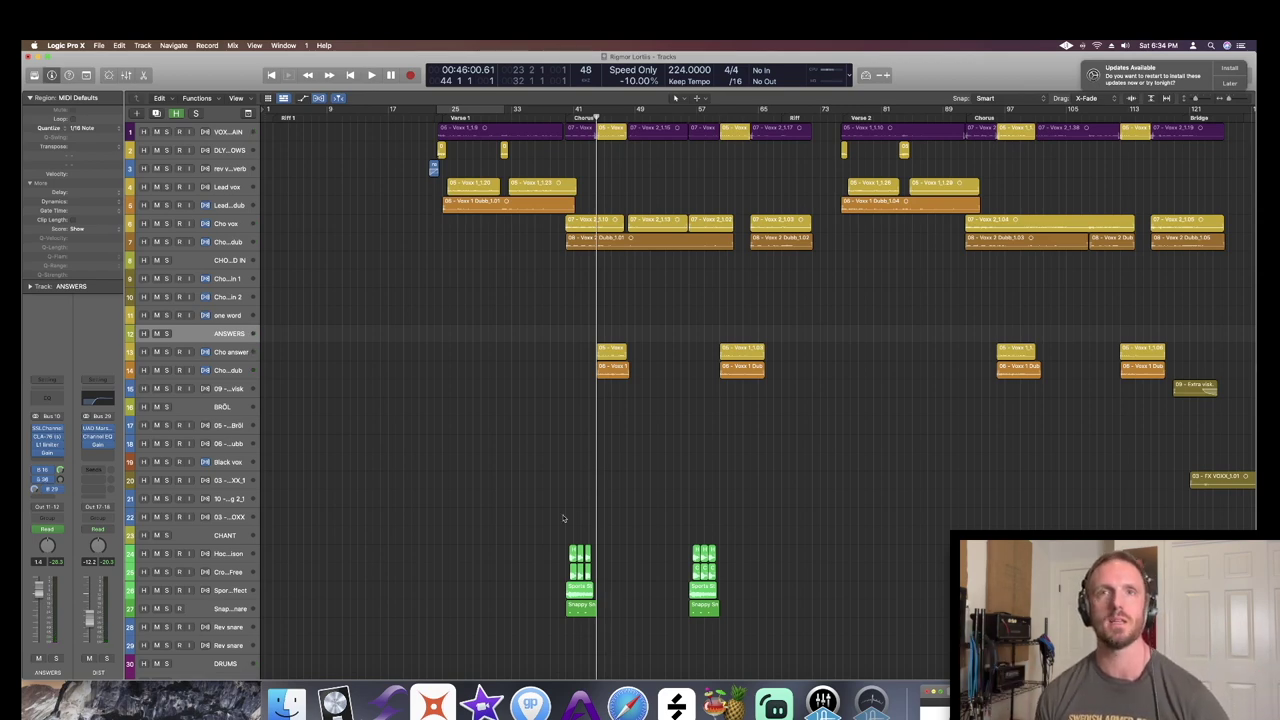
- Solo Cho answer and its dub track, play them from bar 44, and show their channels in the mixer
key(x)
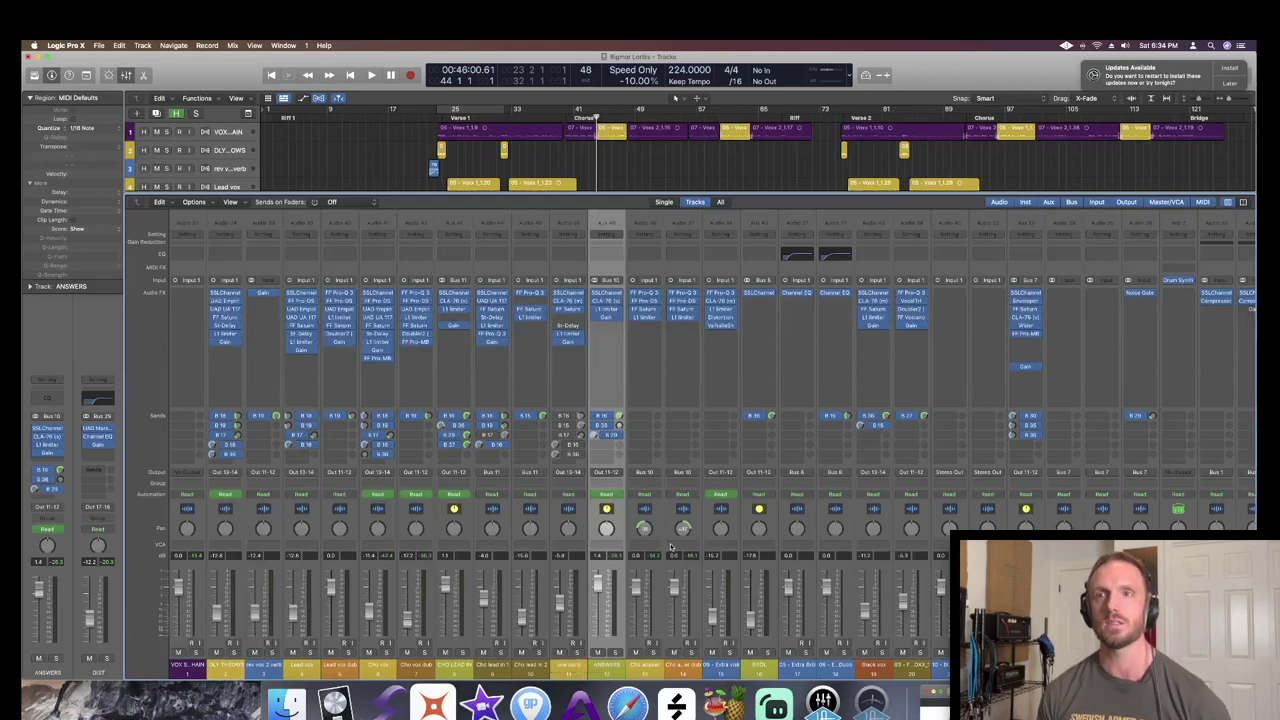
click(645, 668)
key(Down)
click(645, 670)
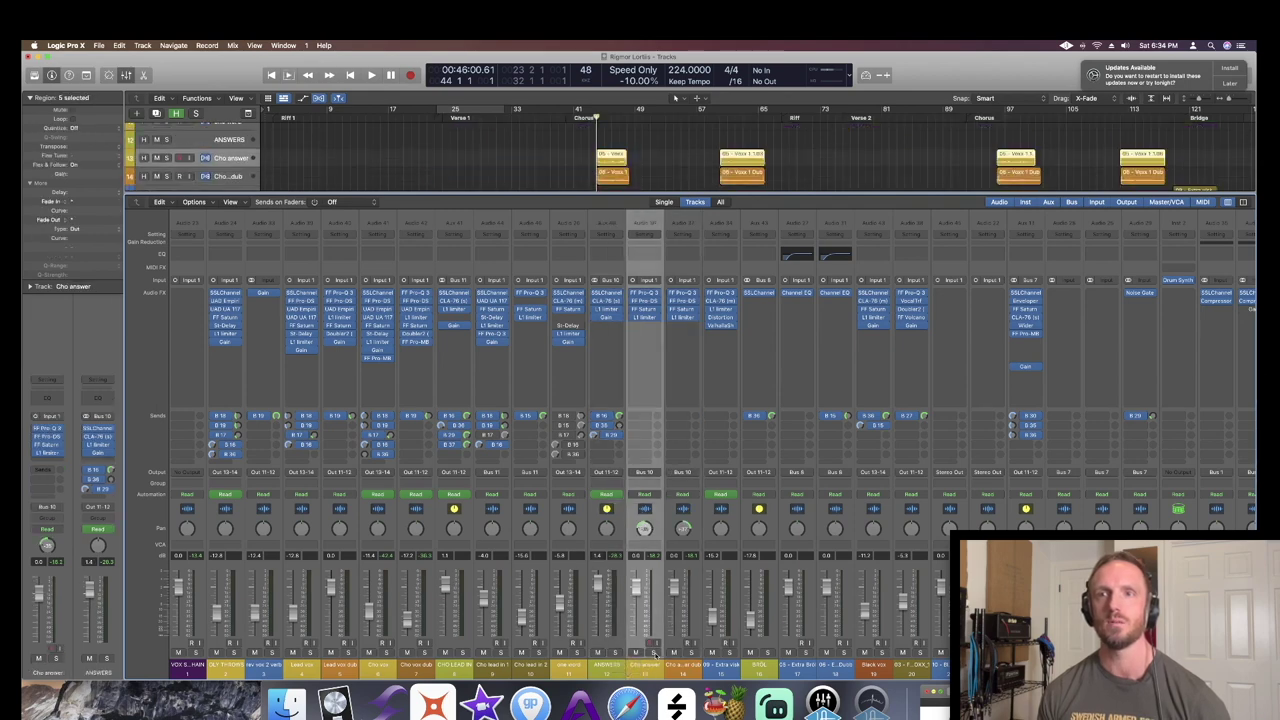
click(653, 652)
key(x)
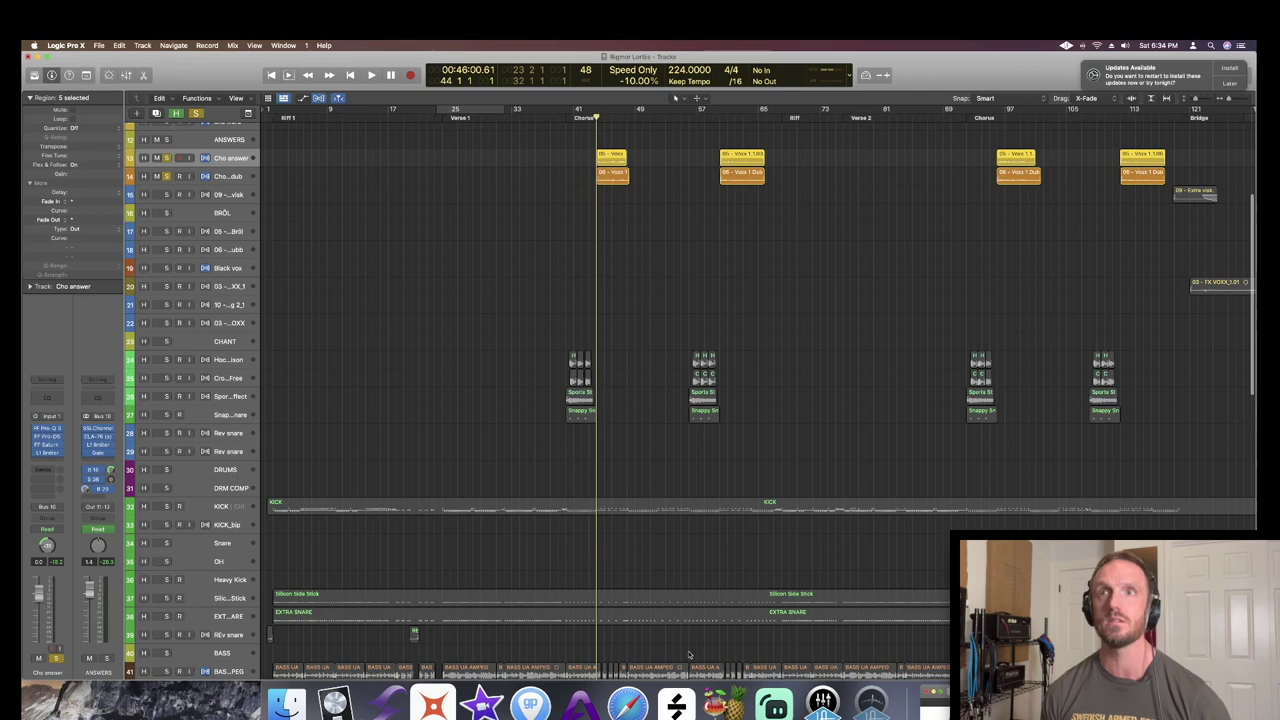
key(space)
key(x)
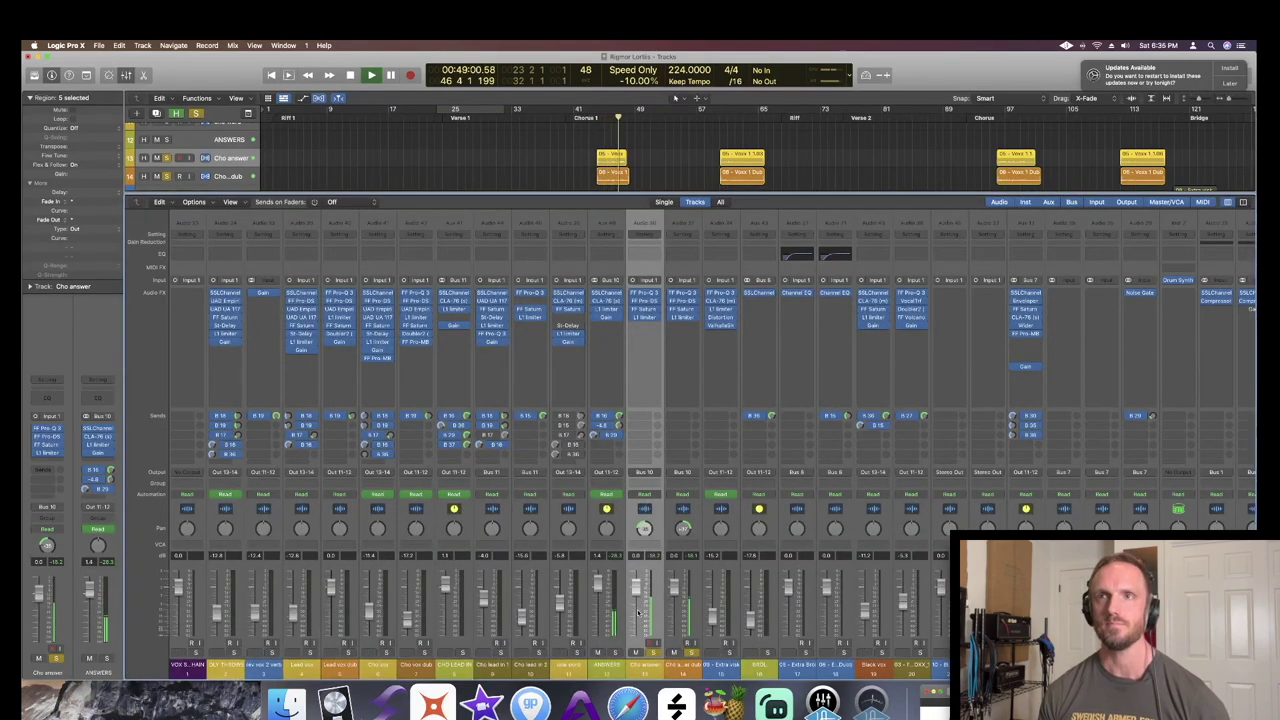
key(space)
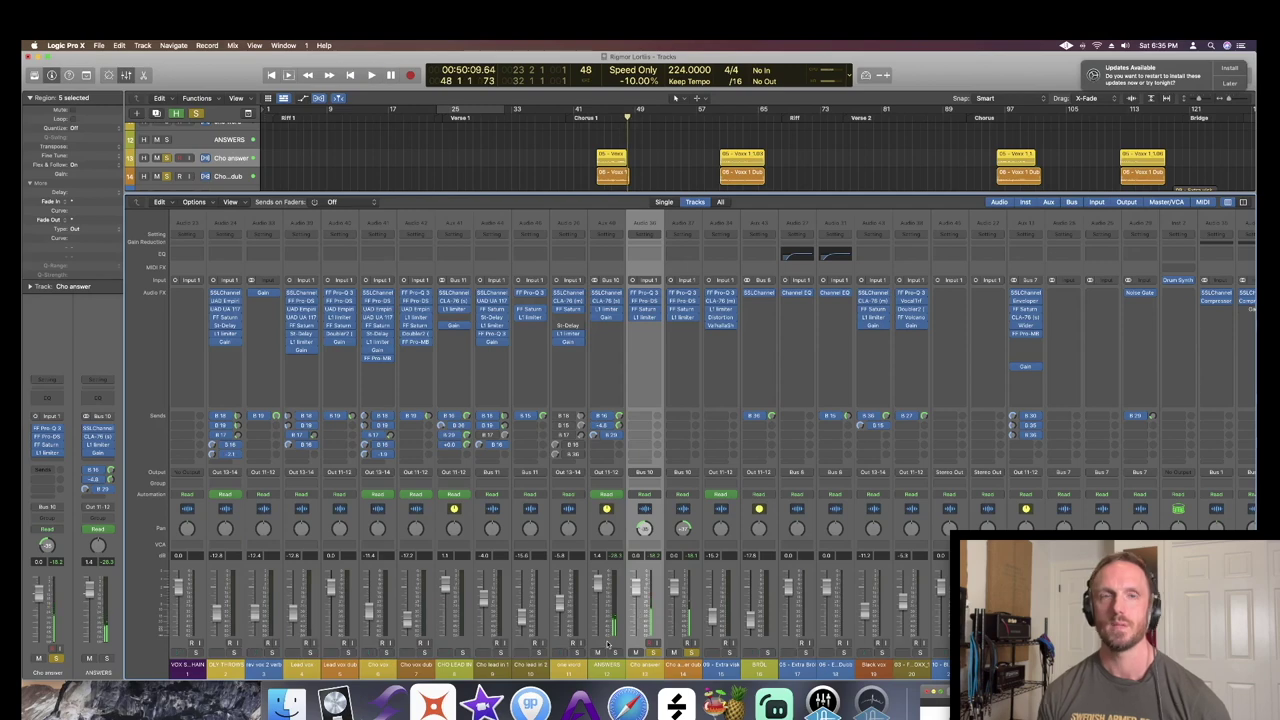
- Clear the answer vocal solos and play the full mix from bar 44 with the mixer open
click(614, 652)
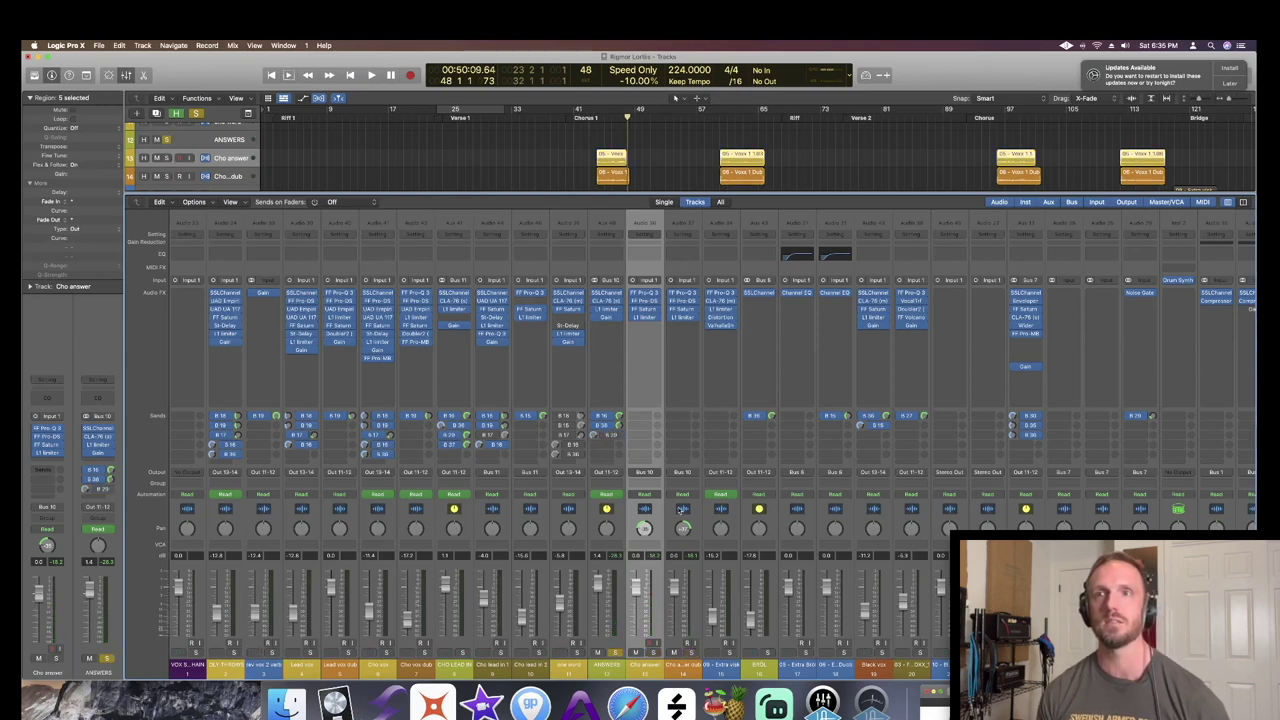
key(comma)
key(comma)
key(comma)
key(comma)
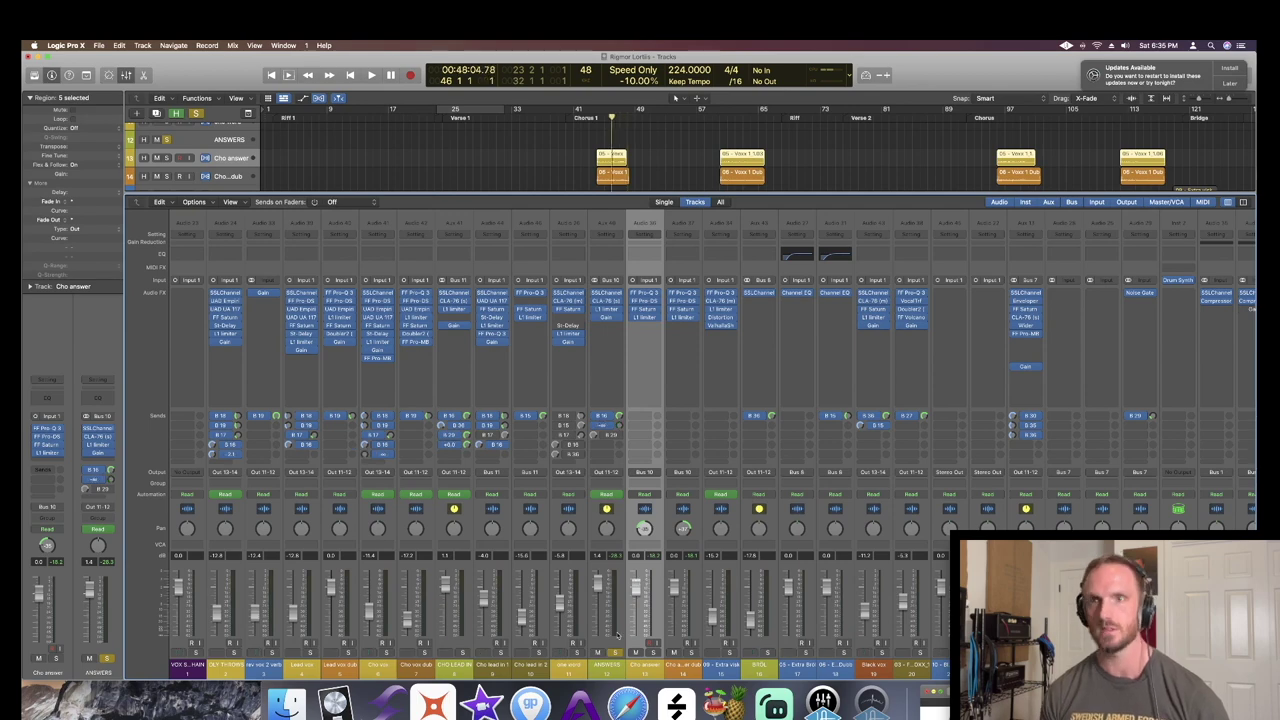
click(618, 654)
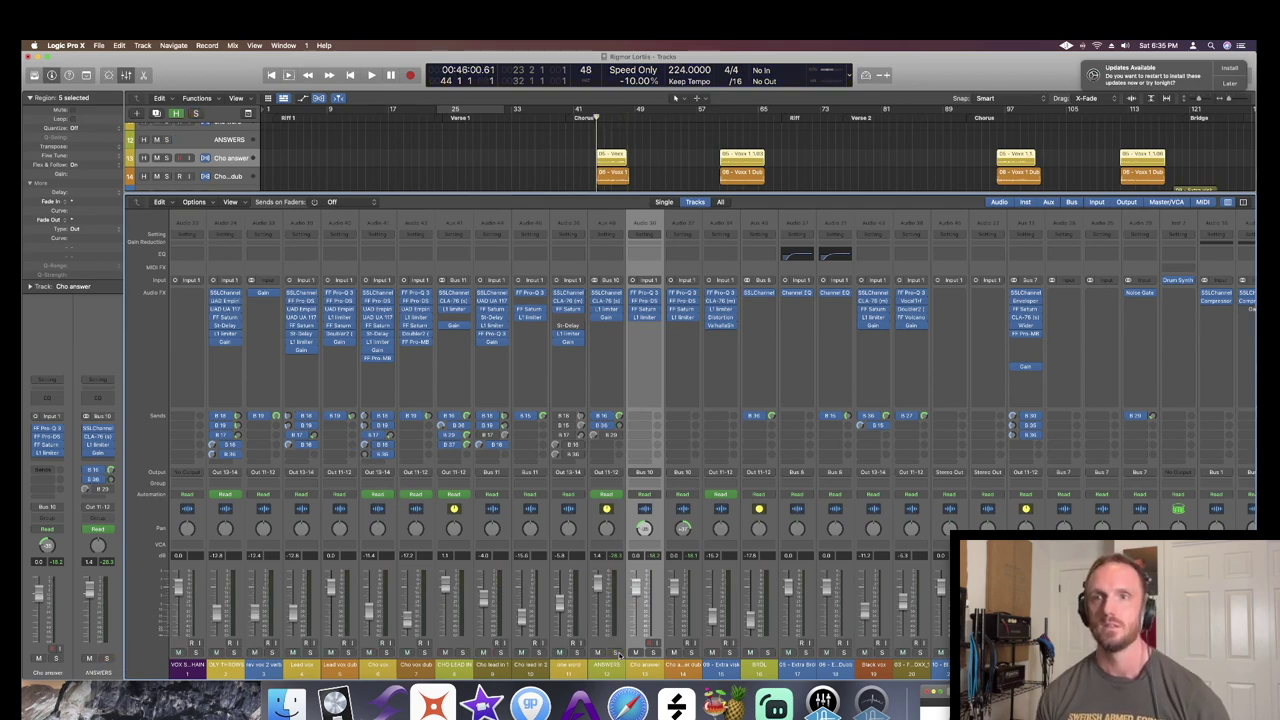
key(space)
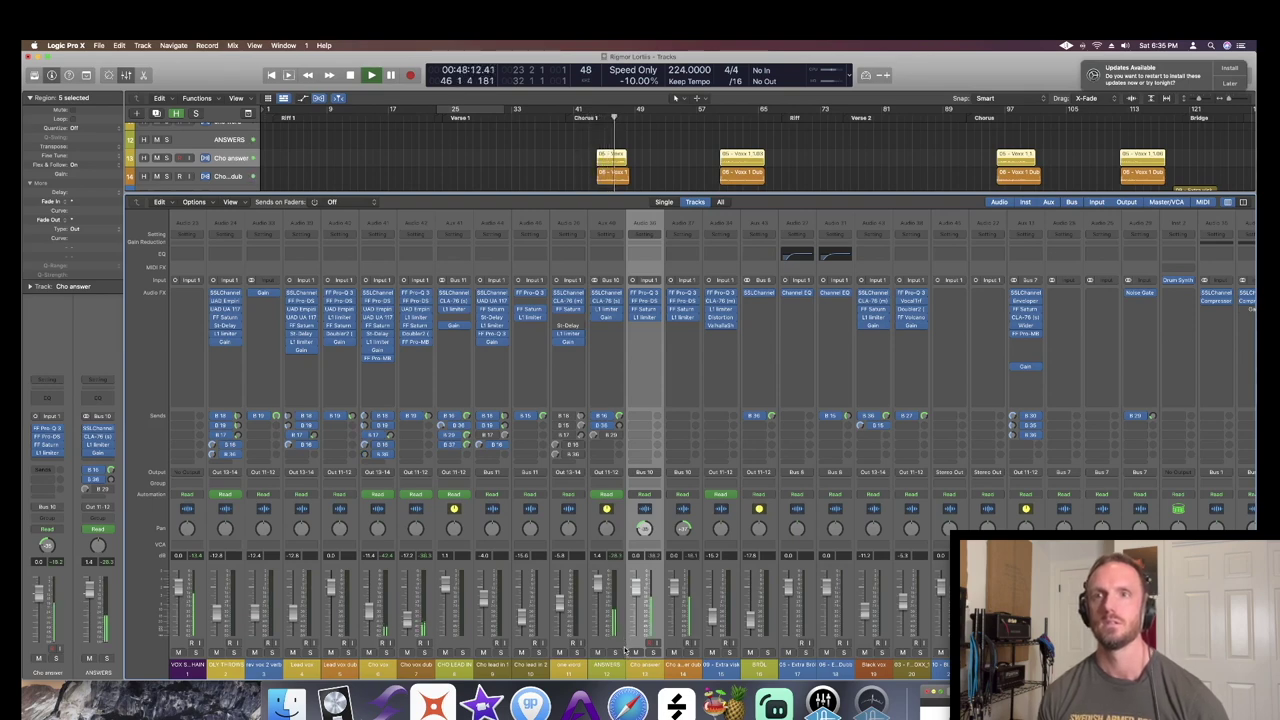
key(space)
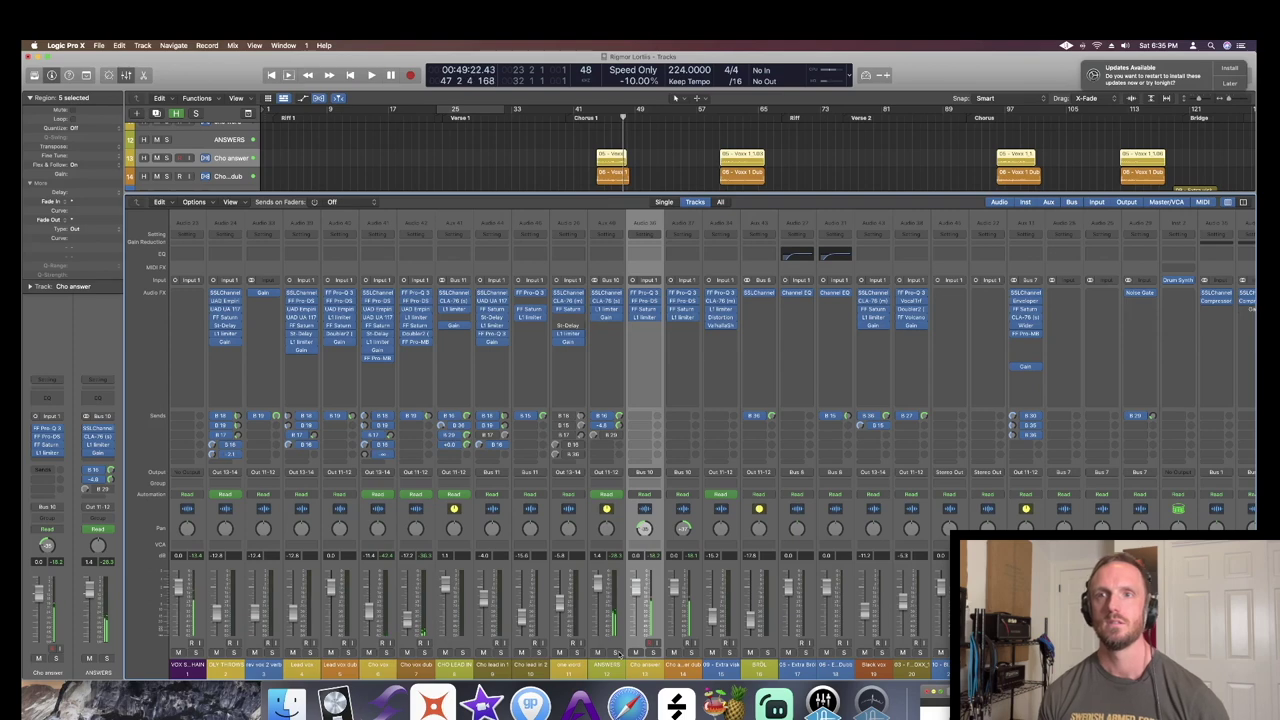
- Solo the DIST aux fed by the ANSWERS Bus 29 send and play it from bar 44
key(comma)
key(comma)
key(comma)
key(comma)
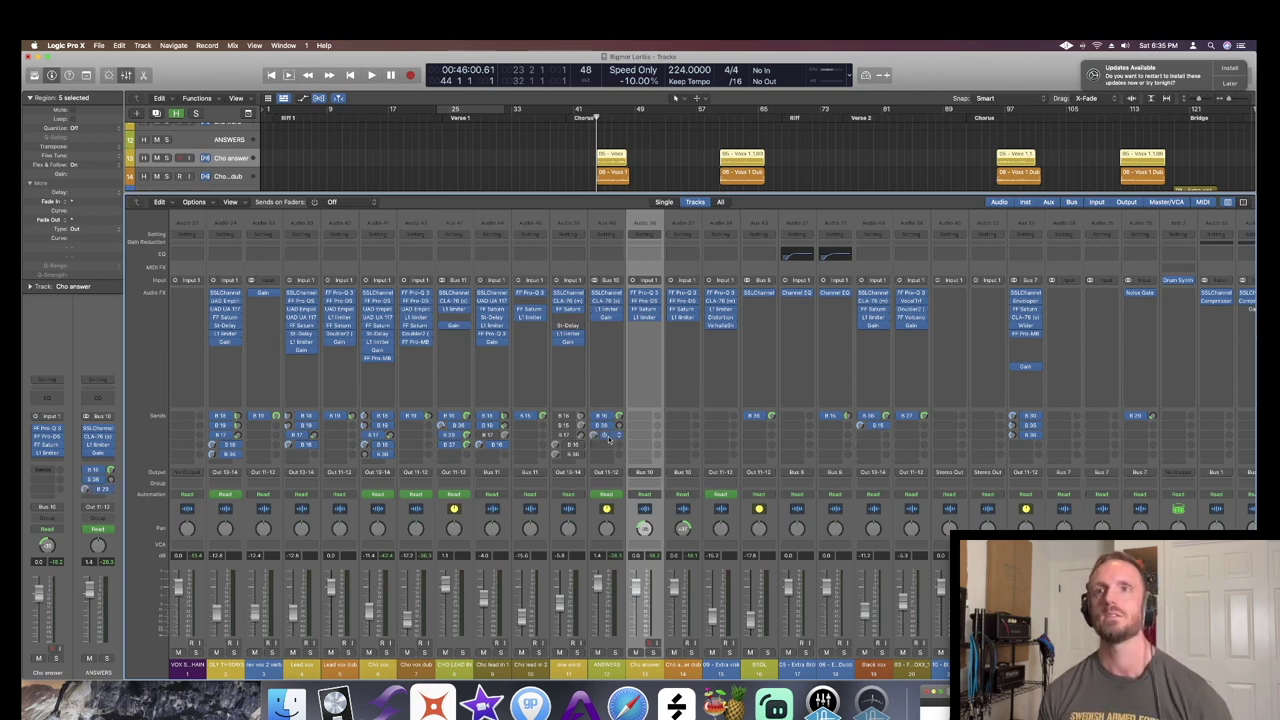
click(603, 667)
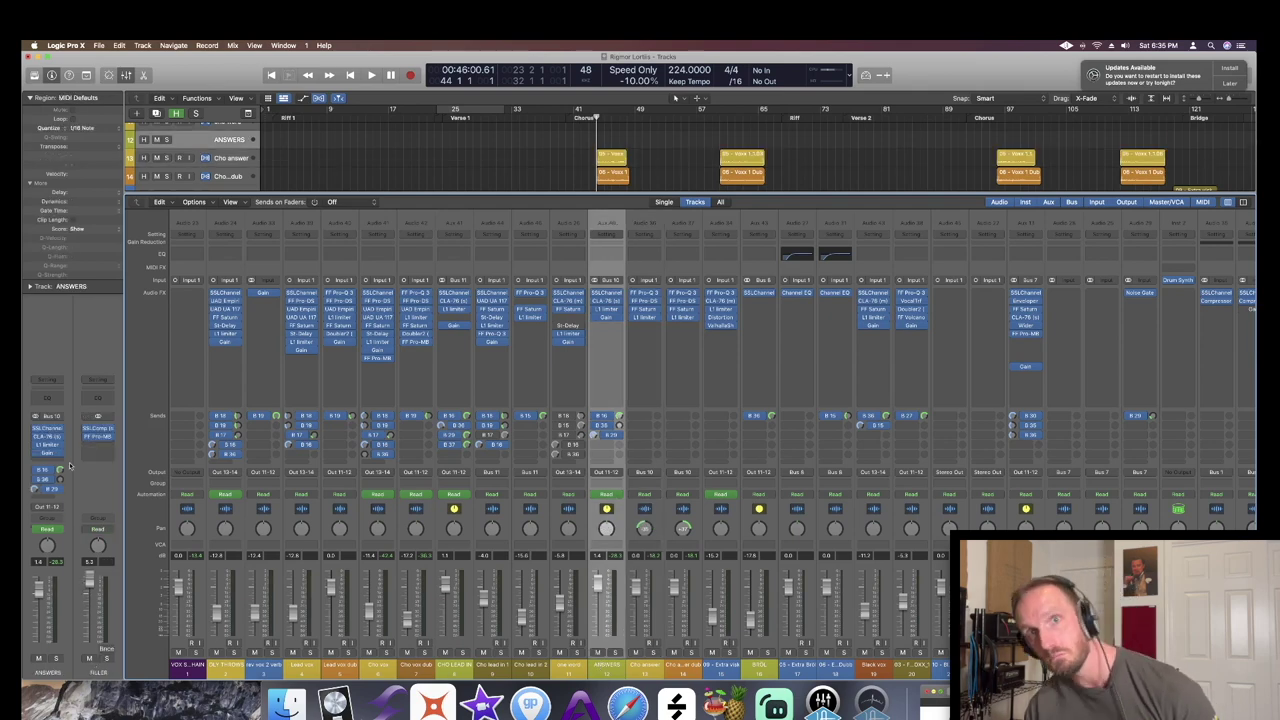
click(37, 489)
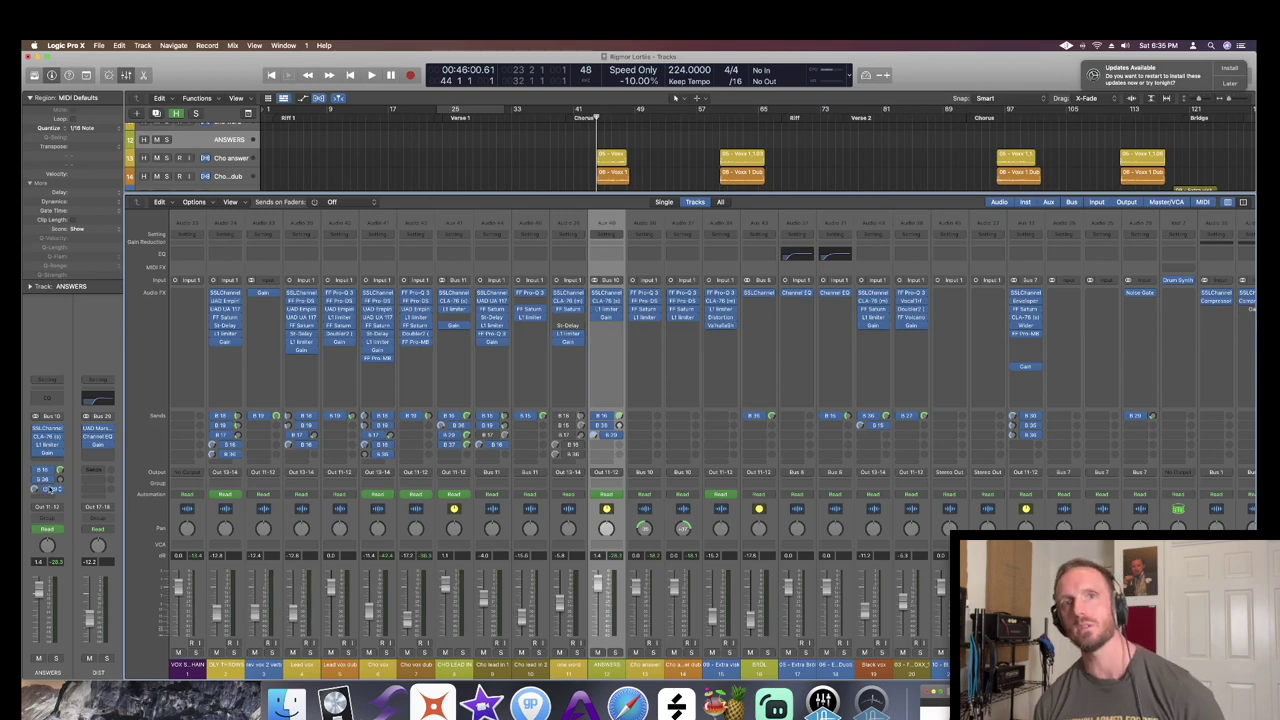
click(106, 659)
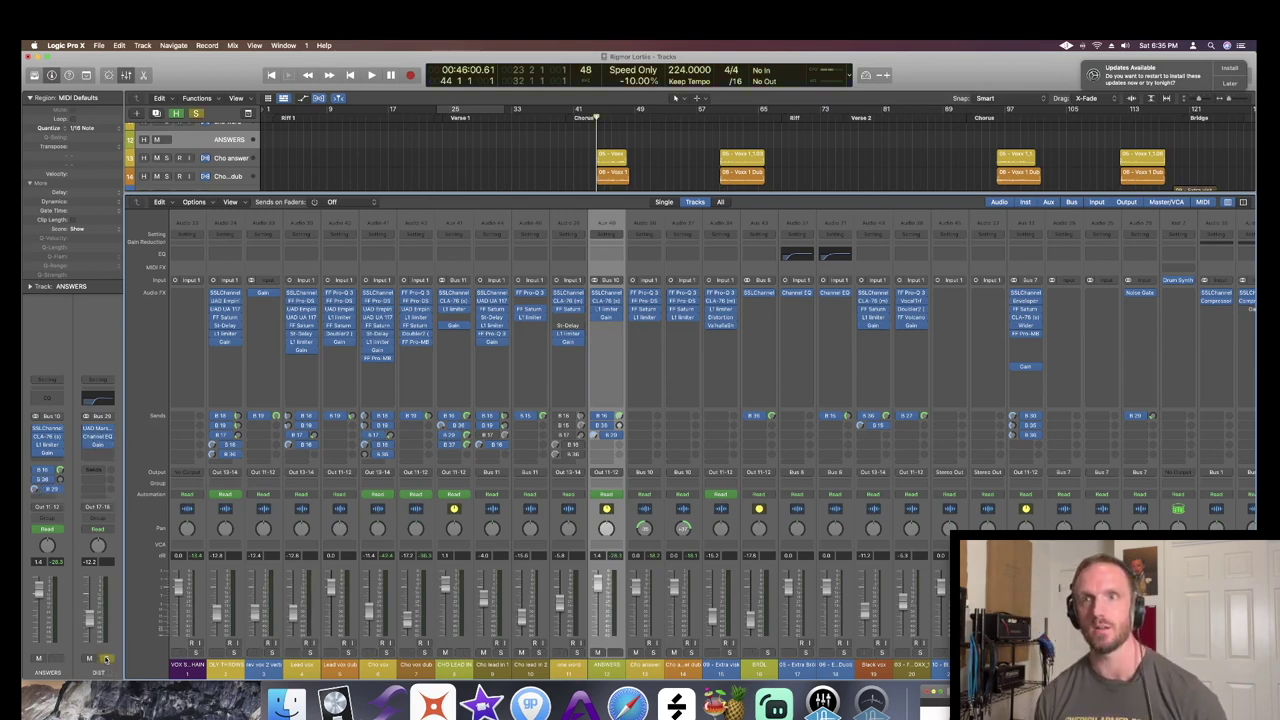
key(space)
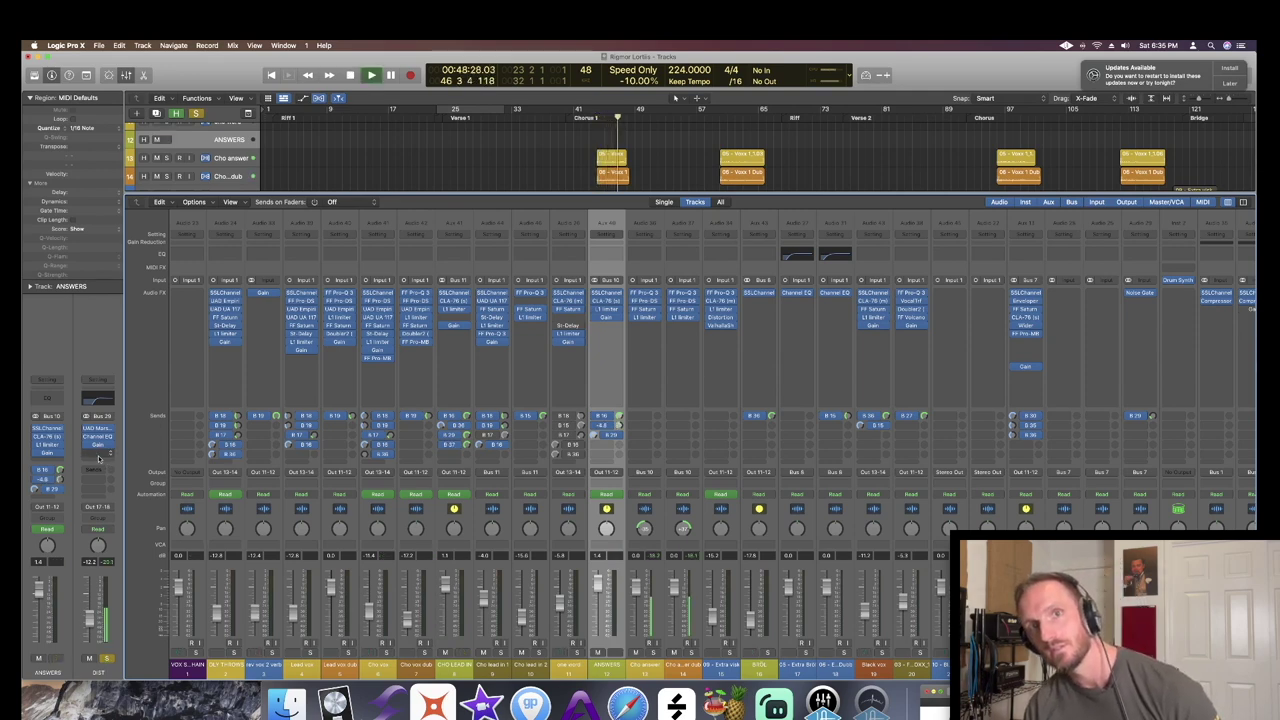
key(space)
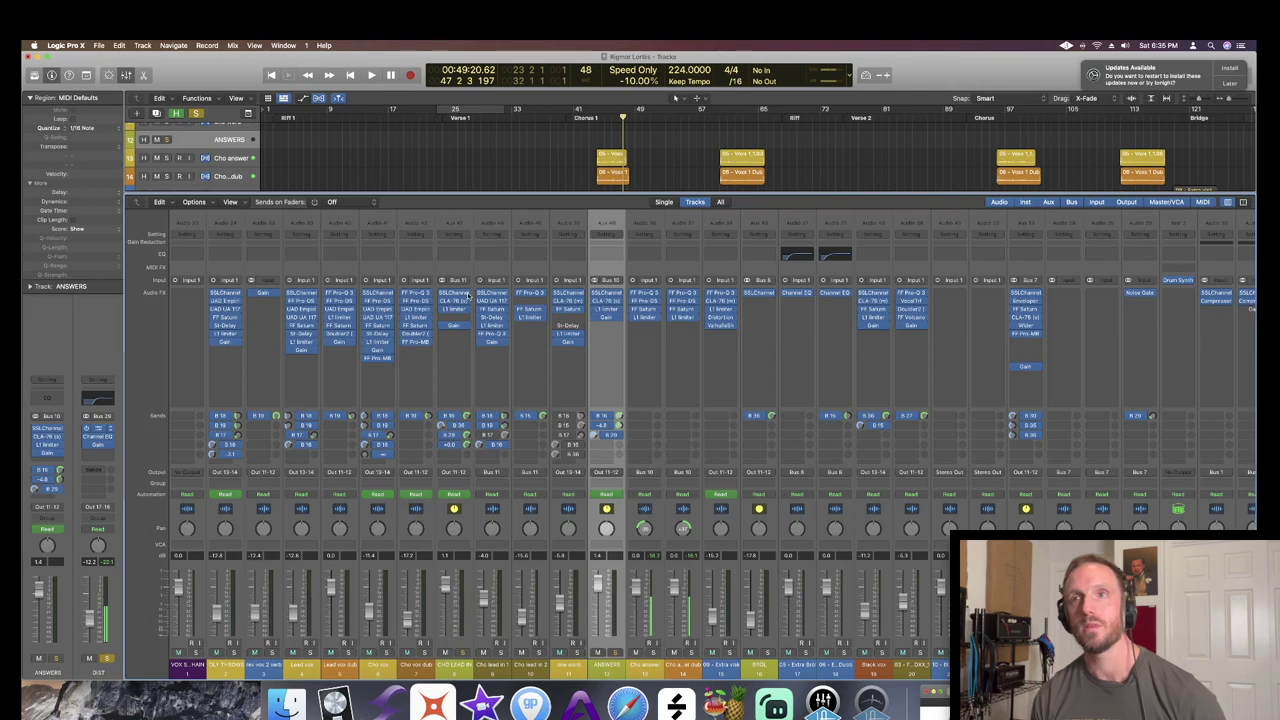
- Open the UAD Marshall Plexi Classic plug-in on the DIST aux, reposition its window, and move the playhead to bar 46
click(467, 294)
drag(685, 190, 843, 115)
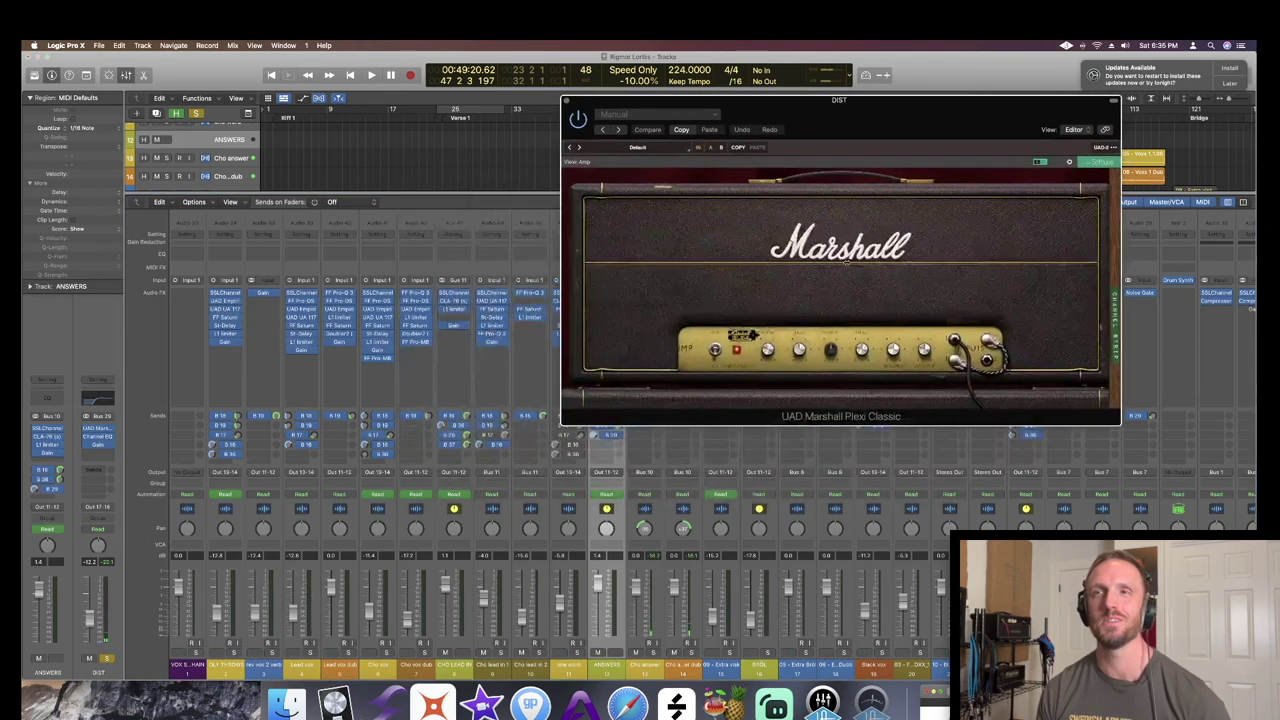
key(comma)
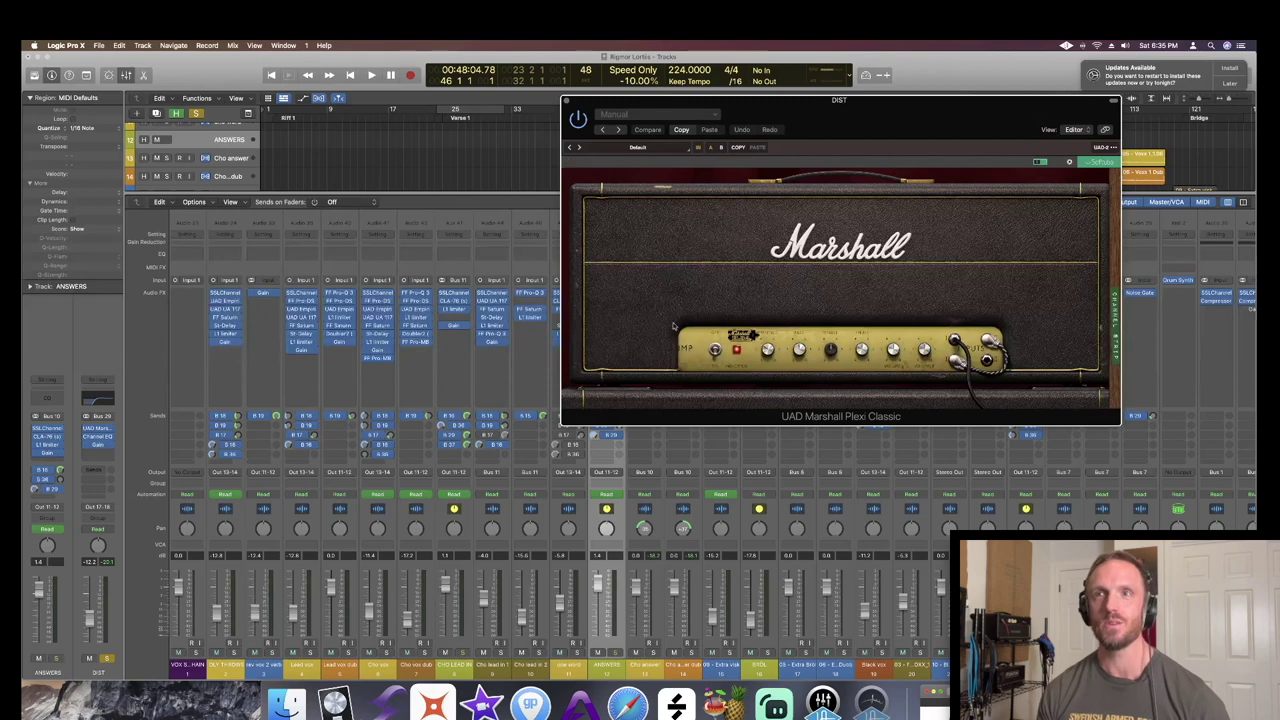
- Solo ANSWERS together with the DIST aux, close the Marshall Plexi Classic plug-in, and play them from bar 46
scroll(566, 643, right, 1)
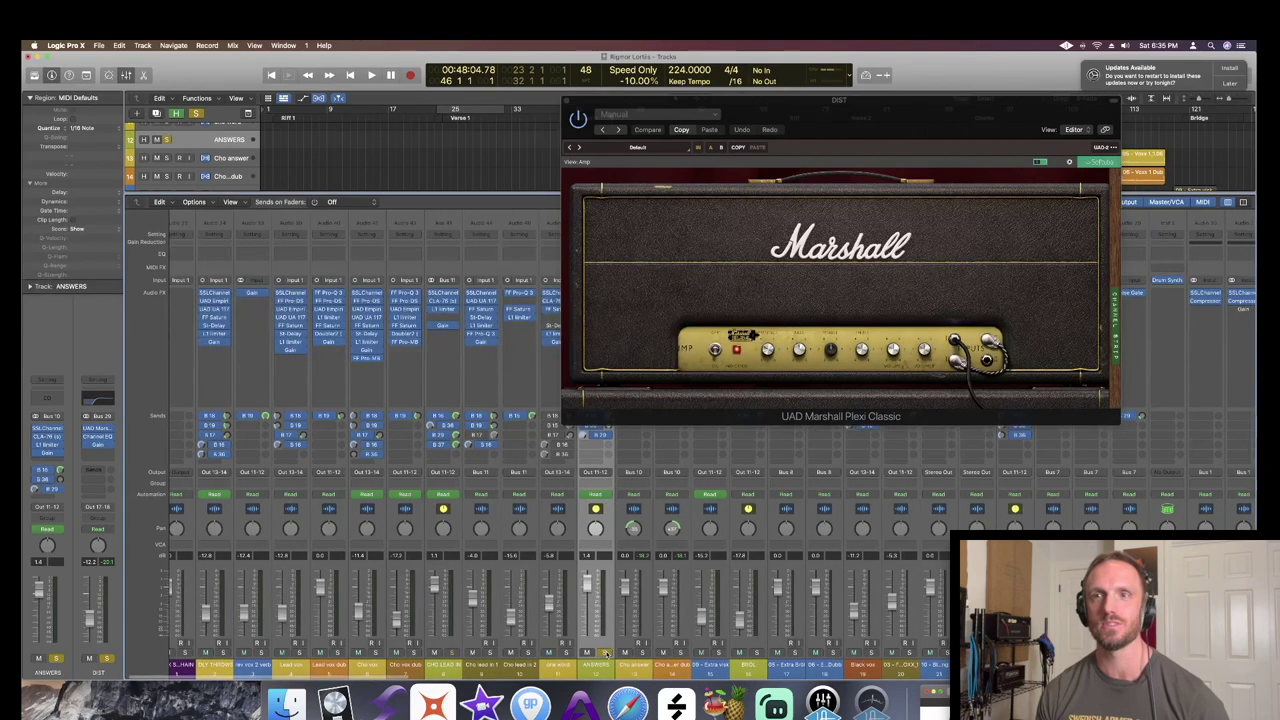
key(space)
click(567, 101)
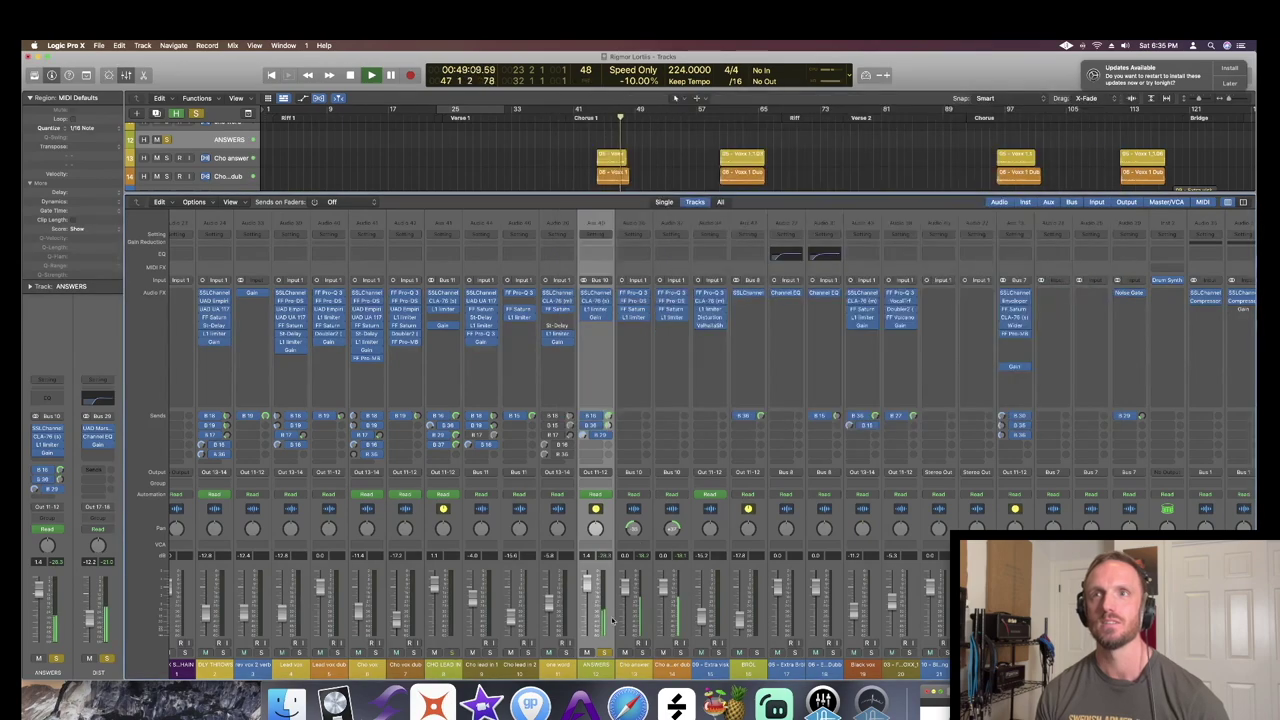
key(space)
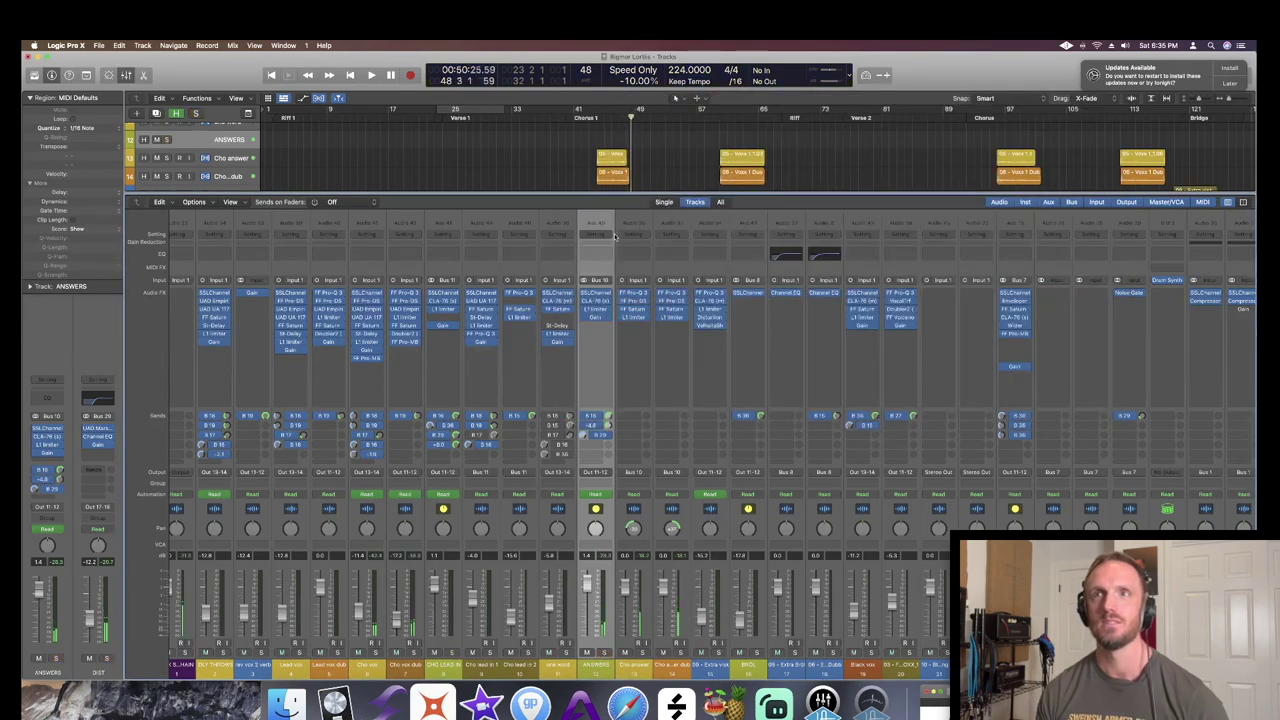
- Rewind to the answer vocals in Chorus 1 and play the full mix without solos
key(comma)
key(comma)
key(comma)
key(comma)
key(comma)
key(comma)
key(comma)
key(space)
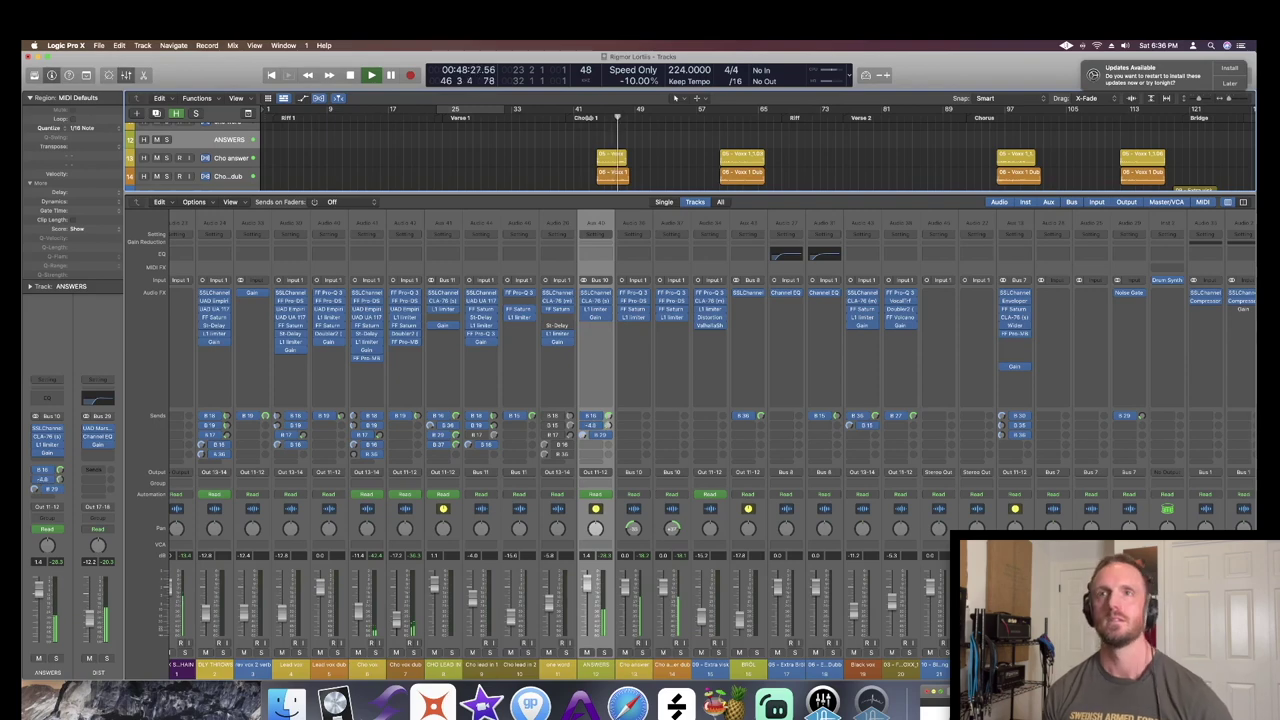
key(space)
- Hide the mixer, solo the CHANT track, and bring its chorus regions into close view
key(x)
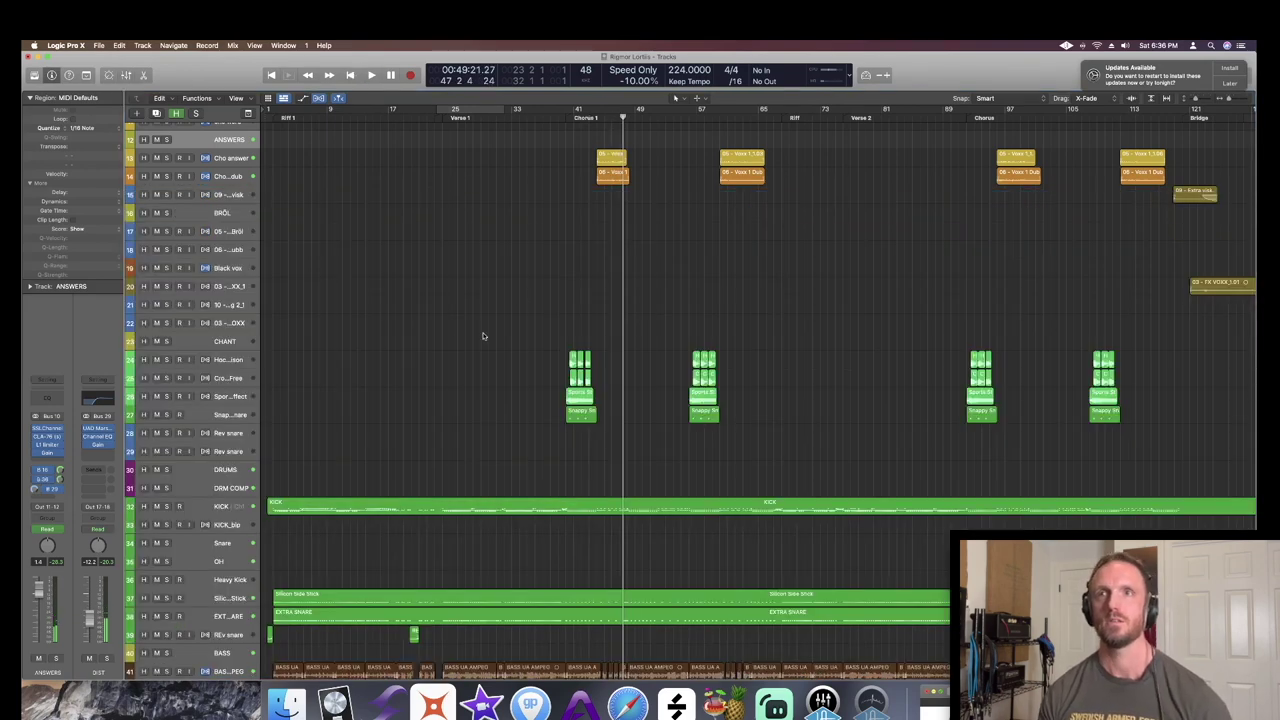
click(166, 341)
click(214, 341)
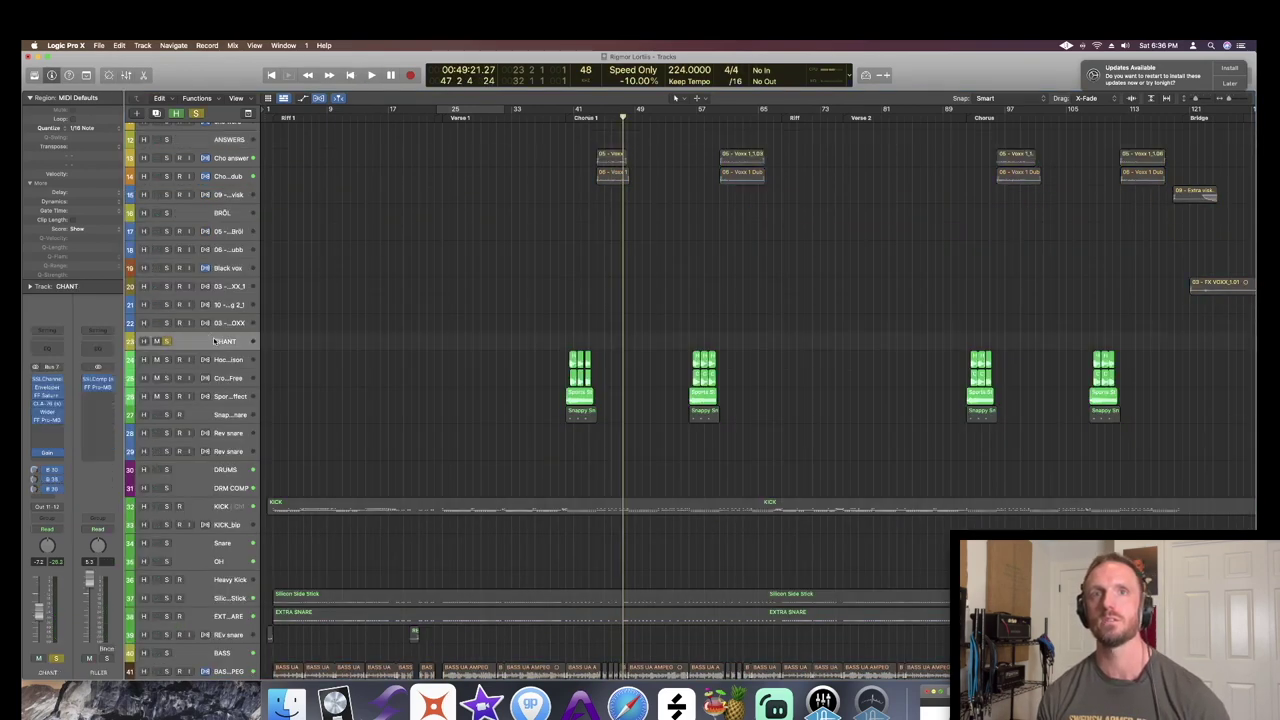
drag(509, 266, 870, 631)
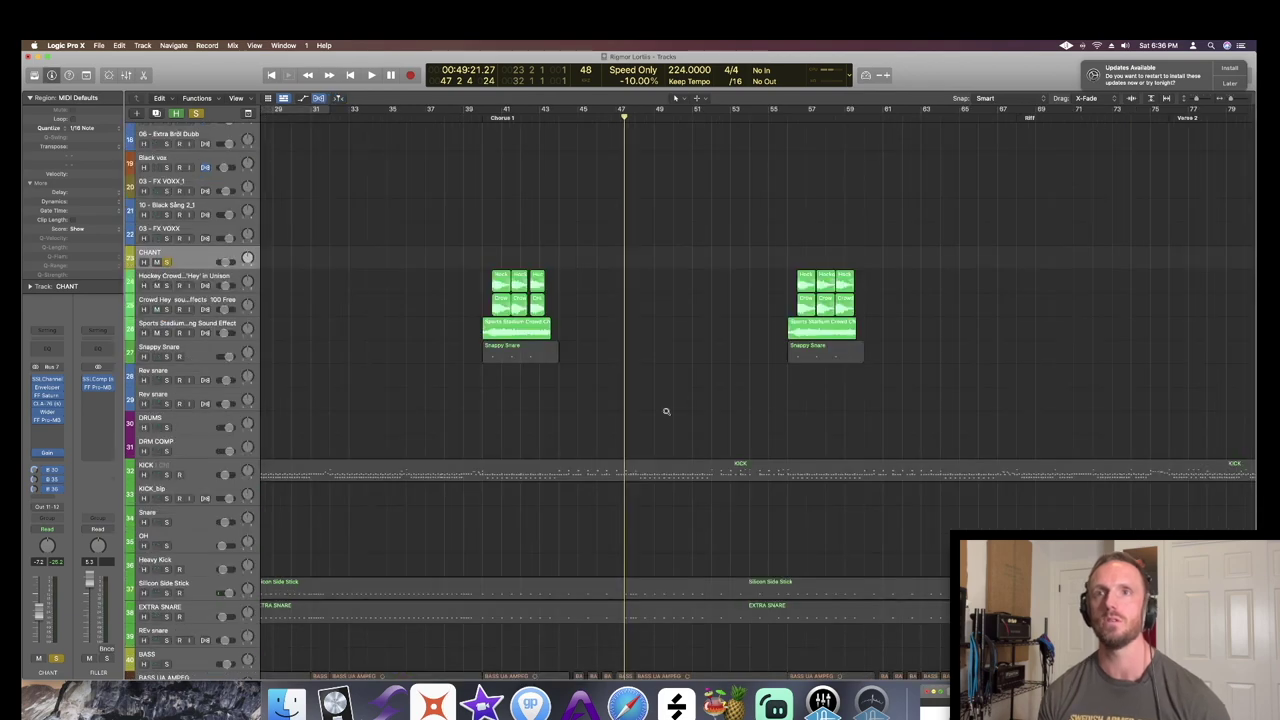
- Set the cycle range from bar 40 to bar 45 and play the soloed CHANT parts
key(super+Right)
drag(375, 113, 530, 142)
key(space)
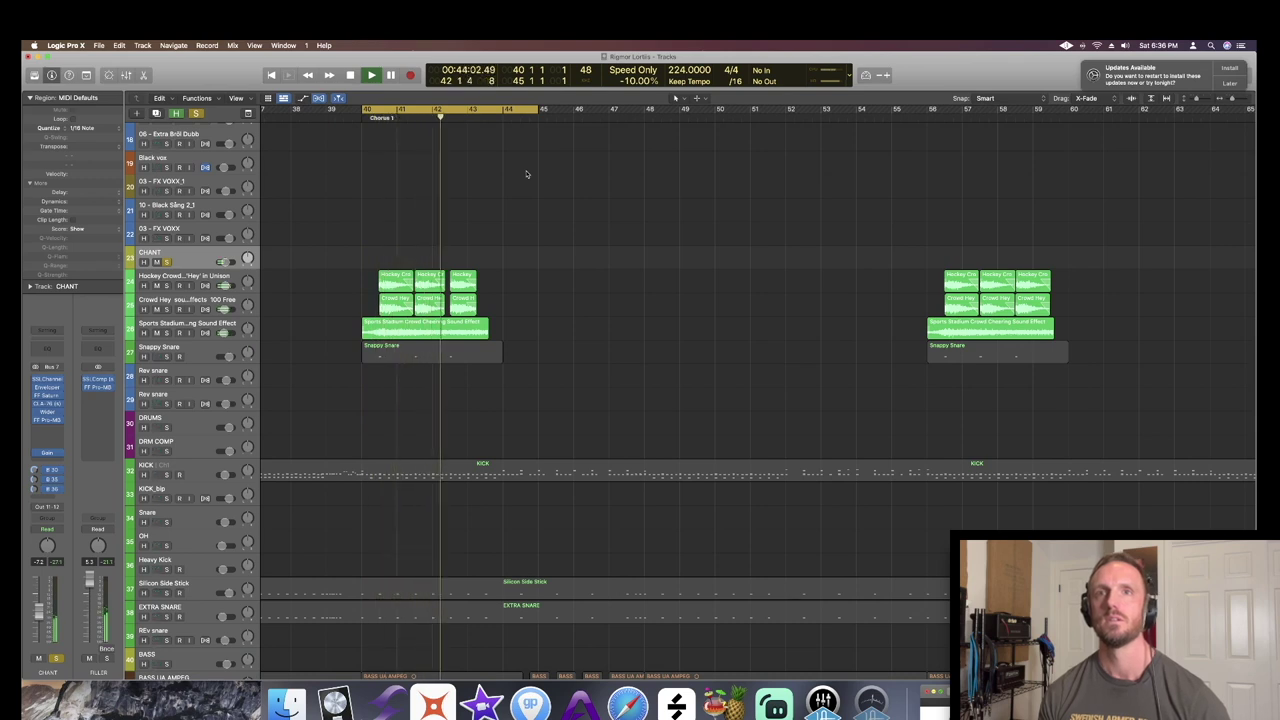
key(space)
scroll(413, 203, left, 3)
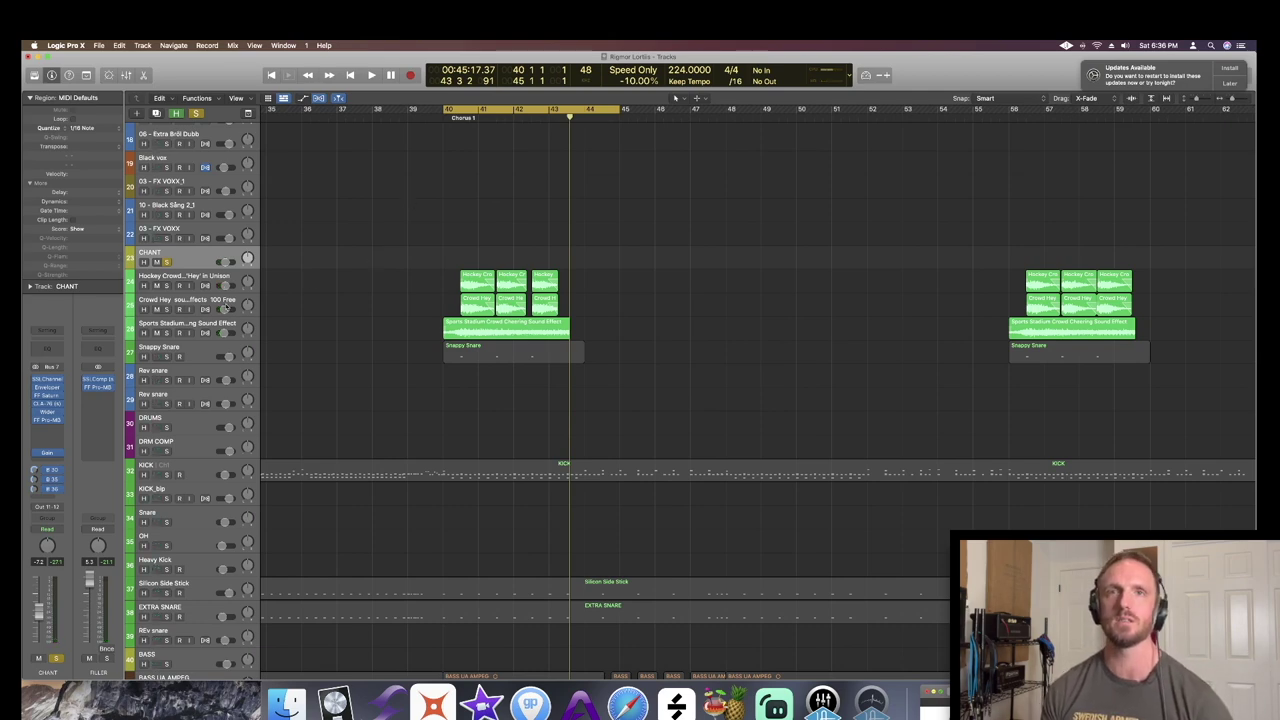
- Show the CHANT channel in the mixer and inspect the LONG REV, DIST VERB and ST DLY auxes fed by its sends
key(x)
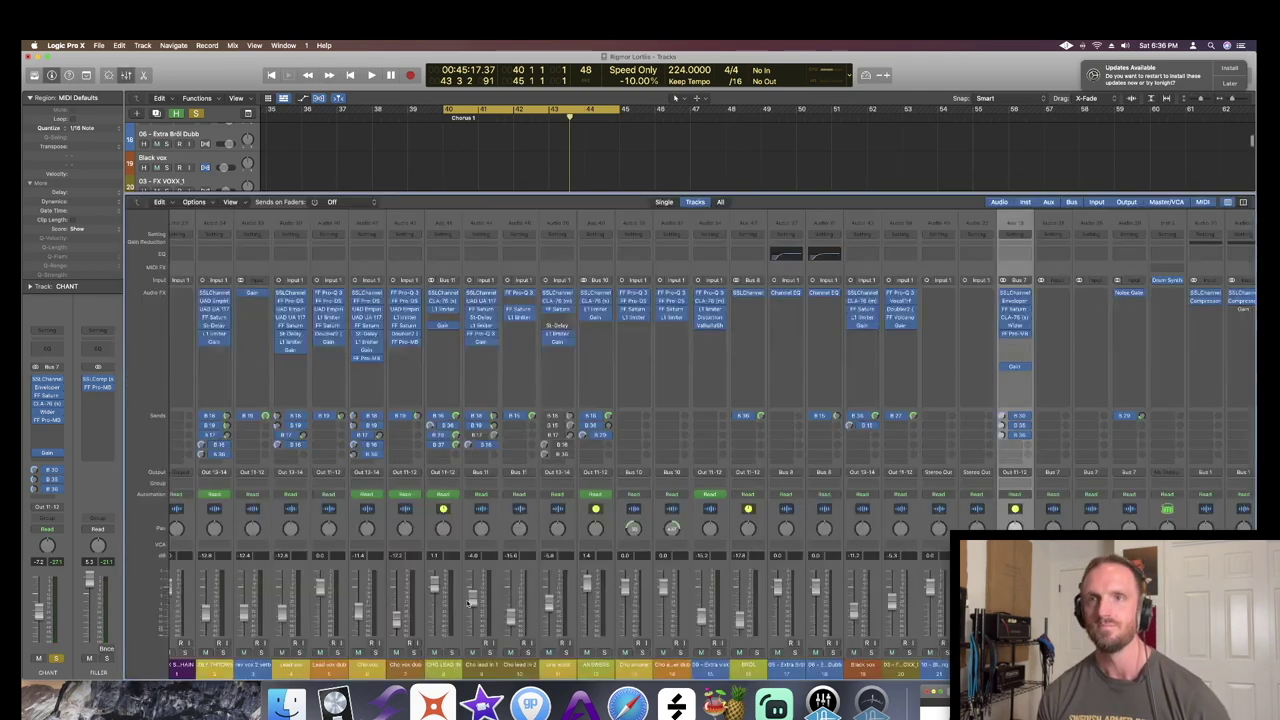
scroll(931, 424, right, 3)
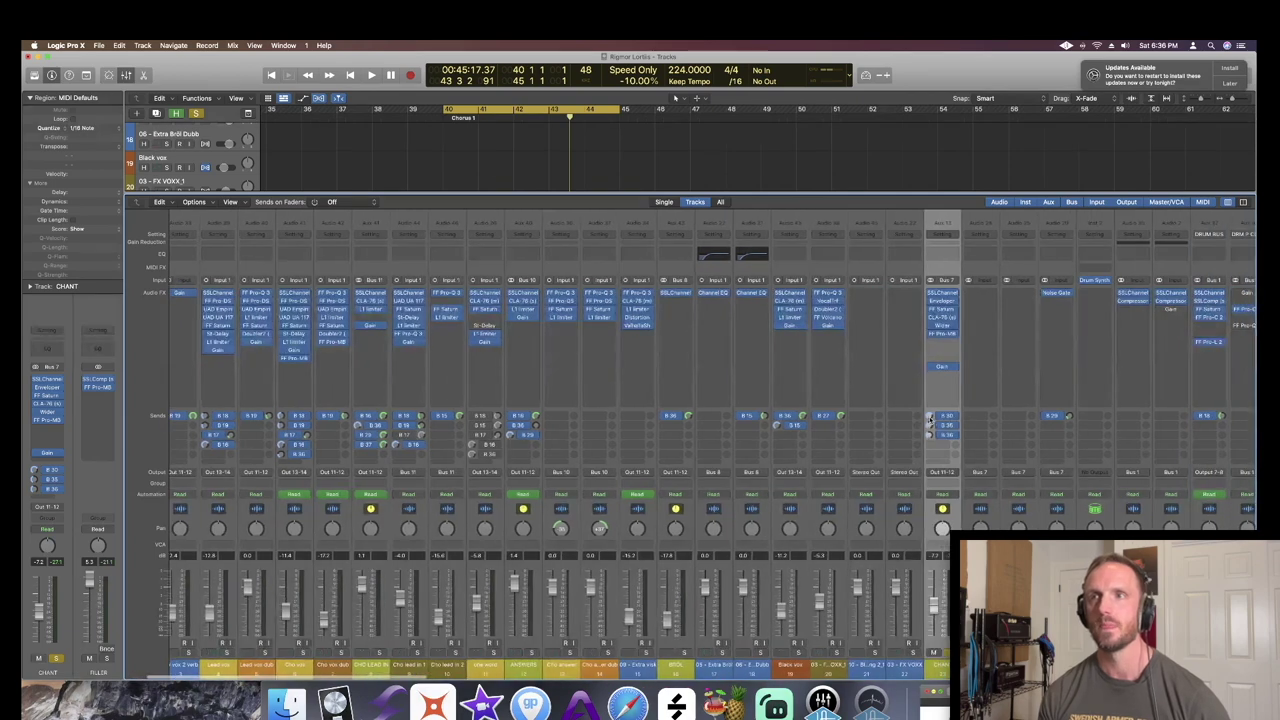
click(931, 418)
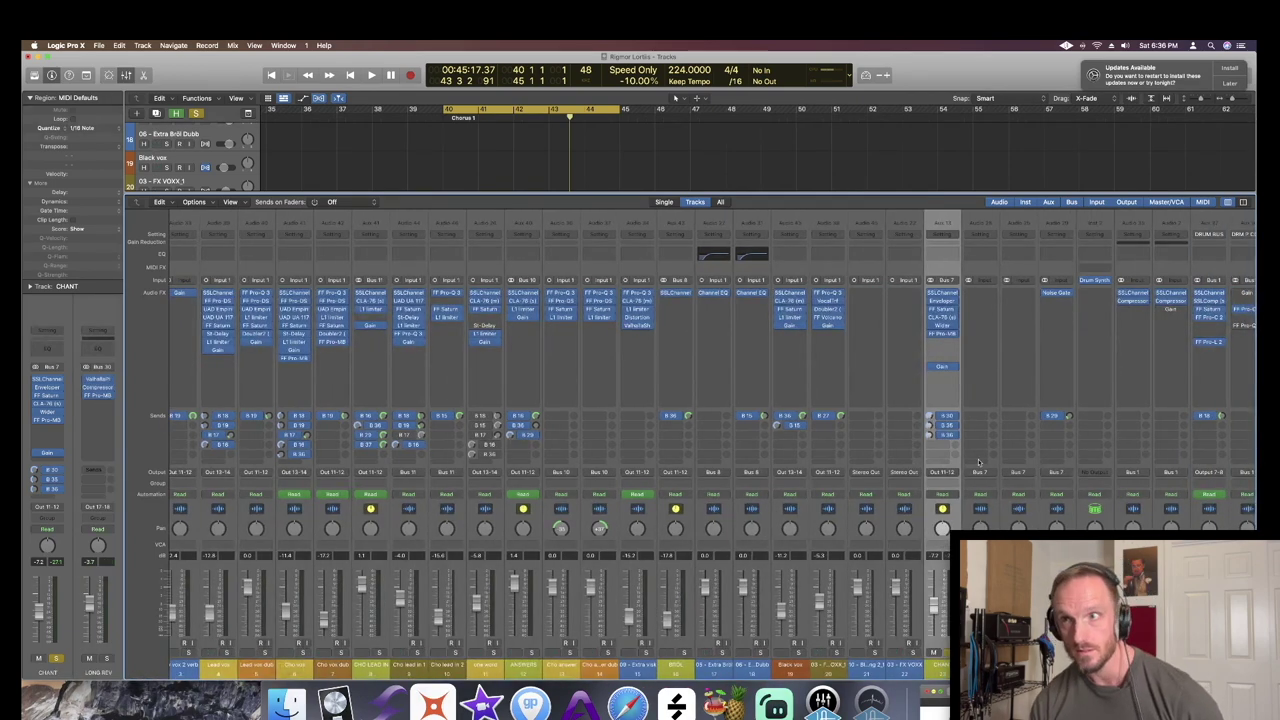
click(930, 426)
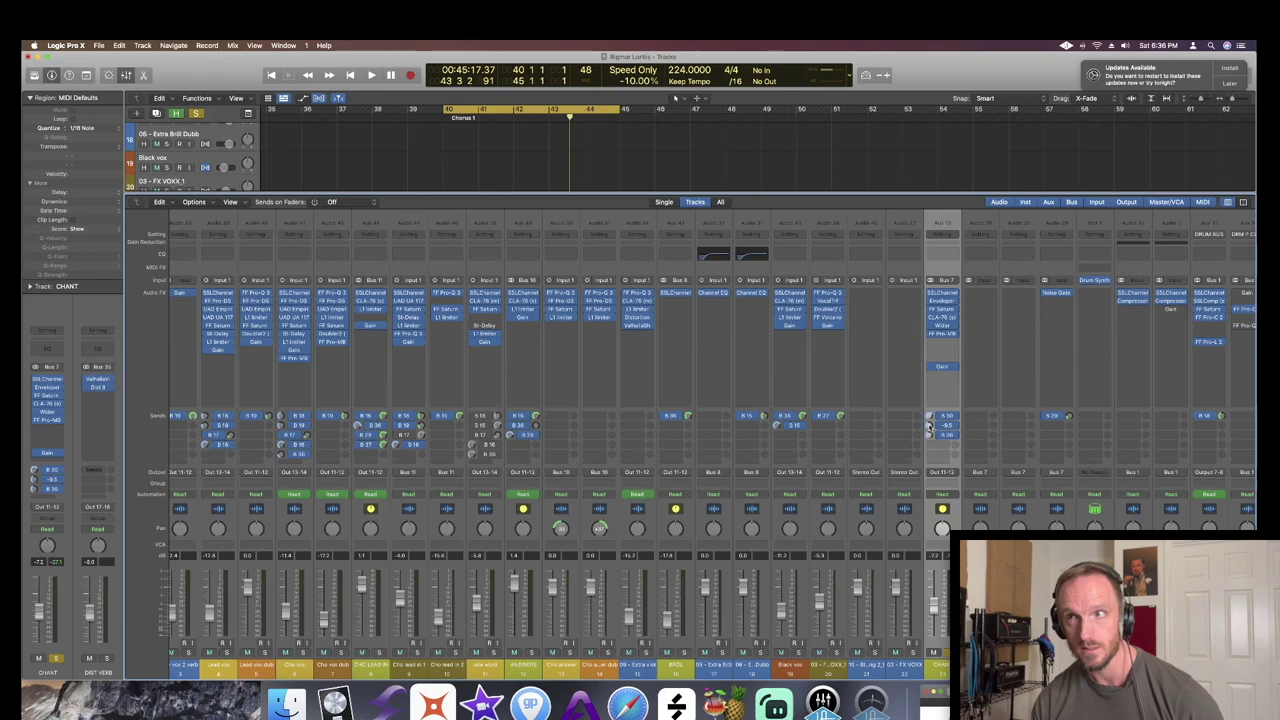
click(930, 436)
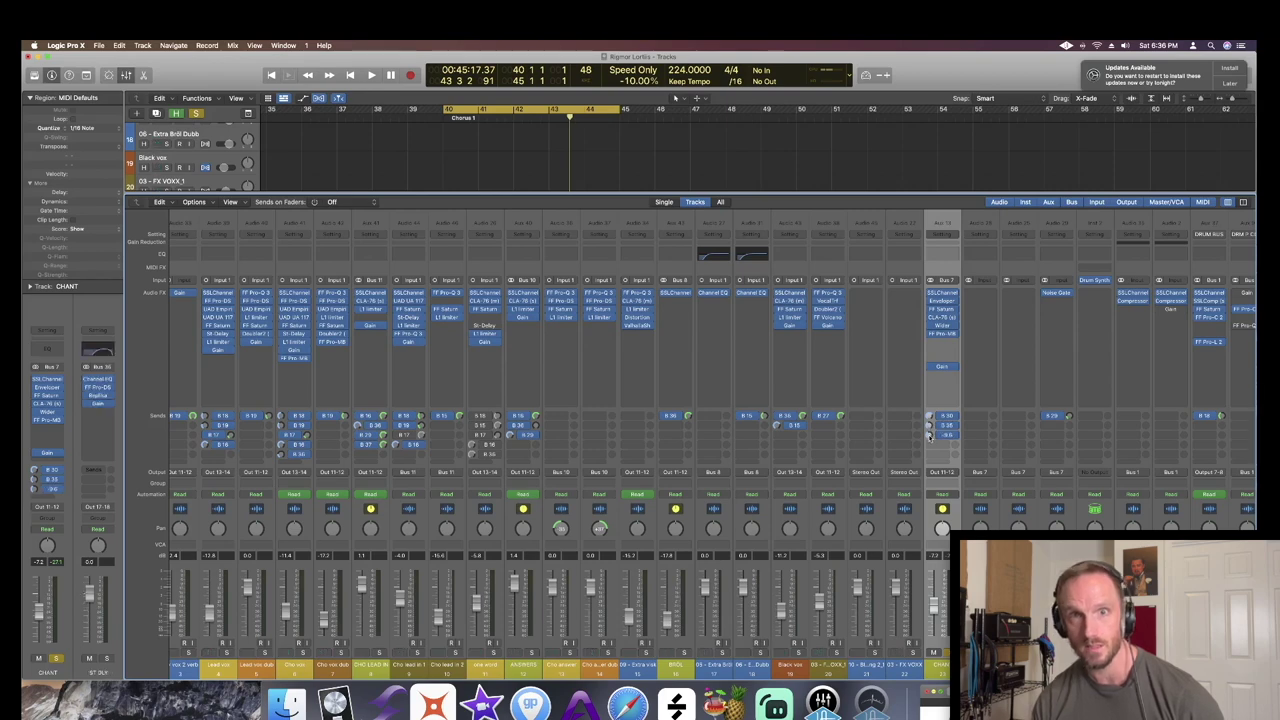
- Open FF Pro-MB on the CHANT channel, play the chants through it, check its VOX SIDECHAIN source, and close it
click(942, 334)
key(space)
click(795, 189)
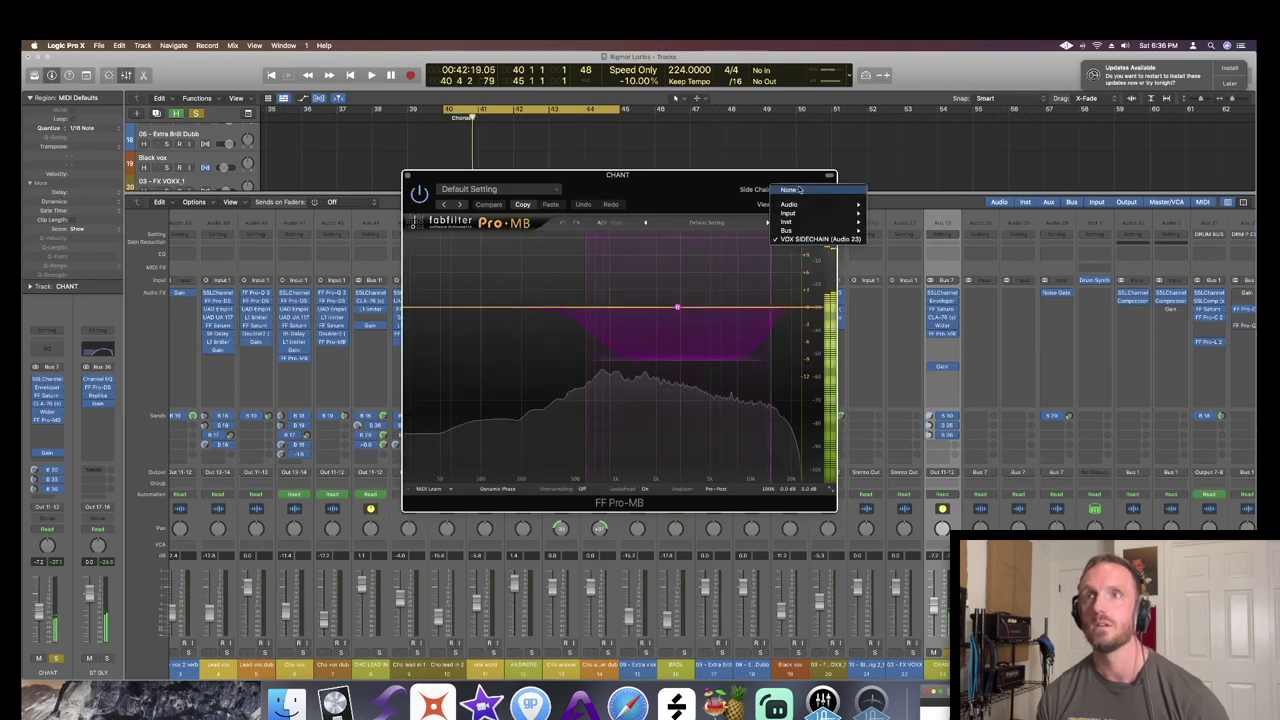
click(818, 239)
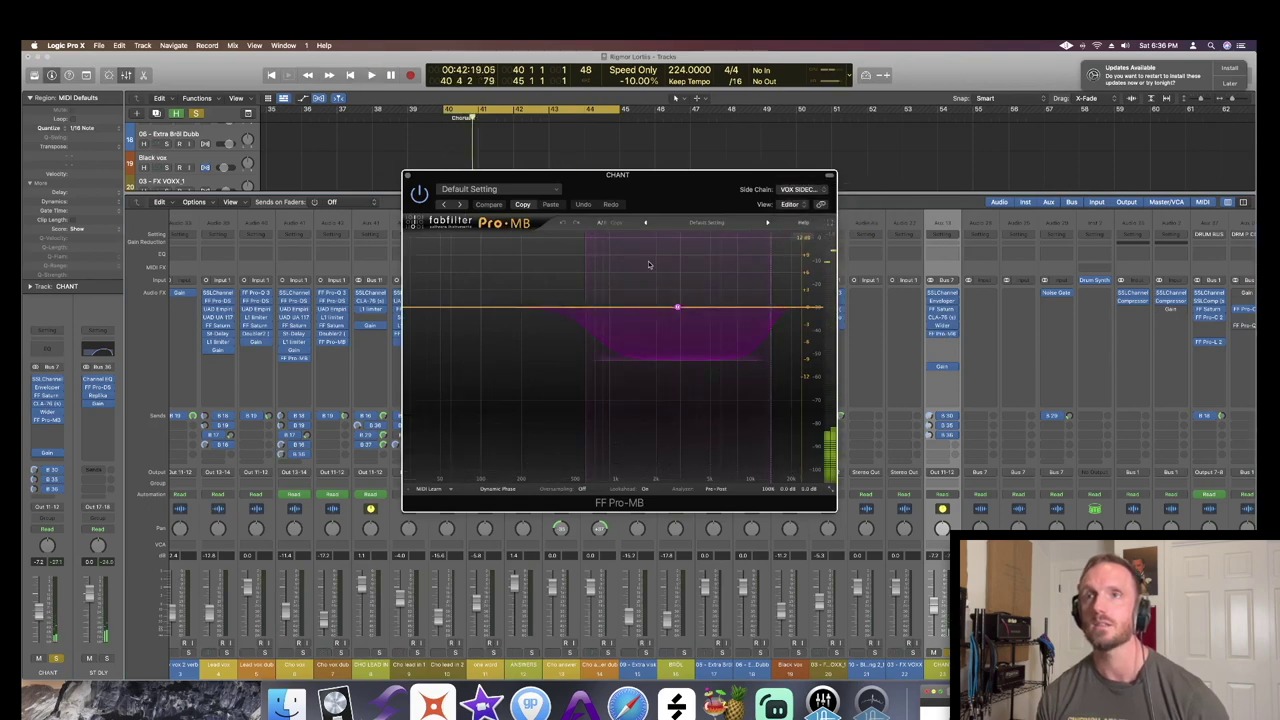
click(406, 176)
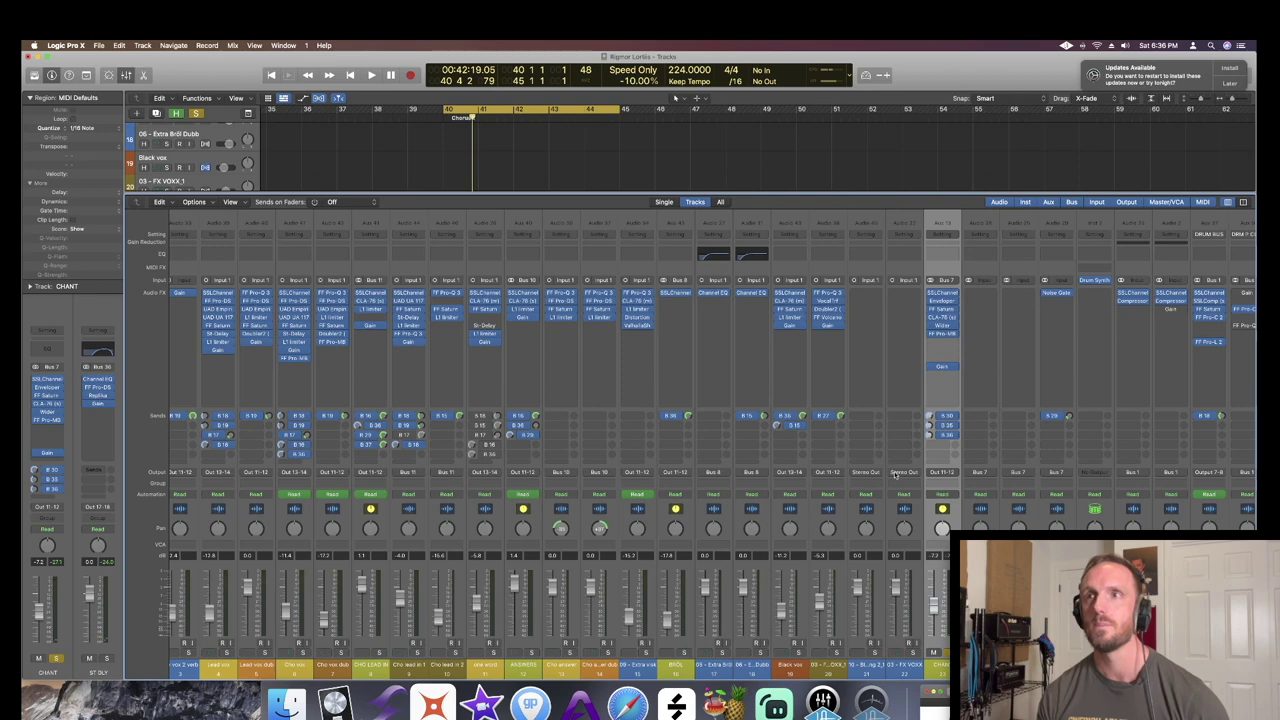
- Inspect the Enveloper plug-in on the CHANT channel, close it, and play the chants again while returning to the full Tracks view
click(943, 301)
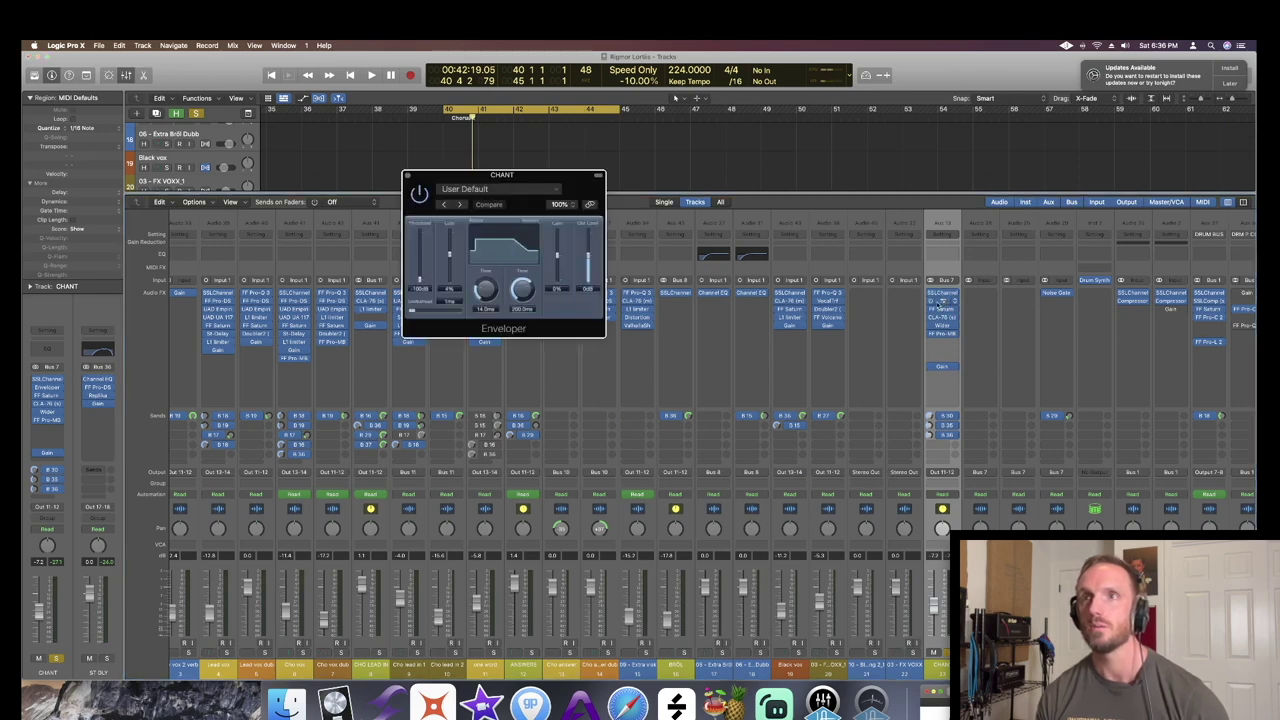
click(407, 177)
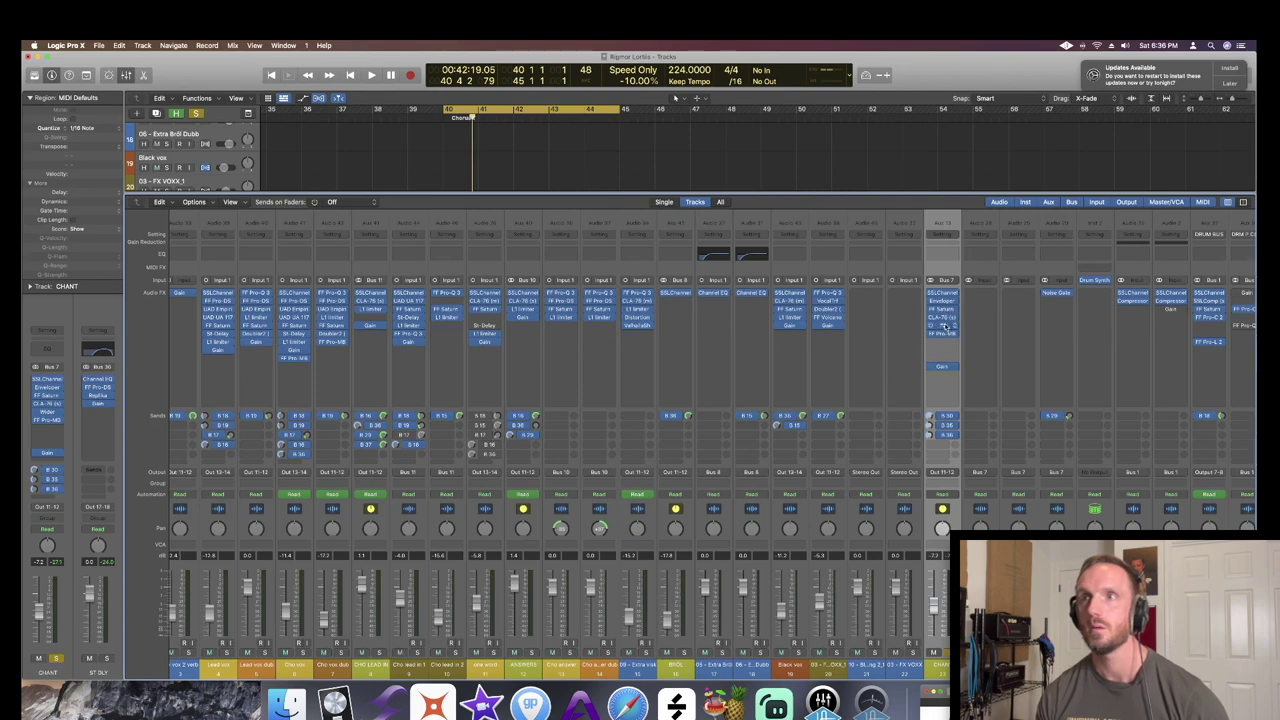
key(space)
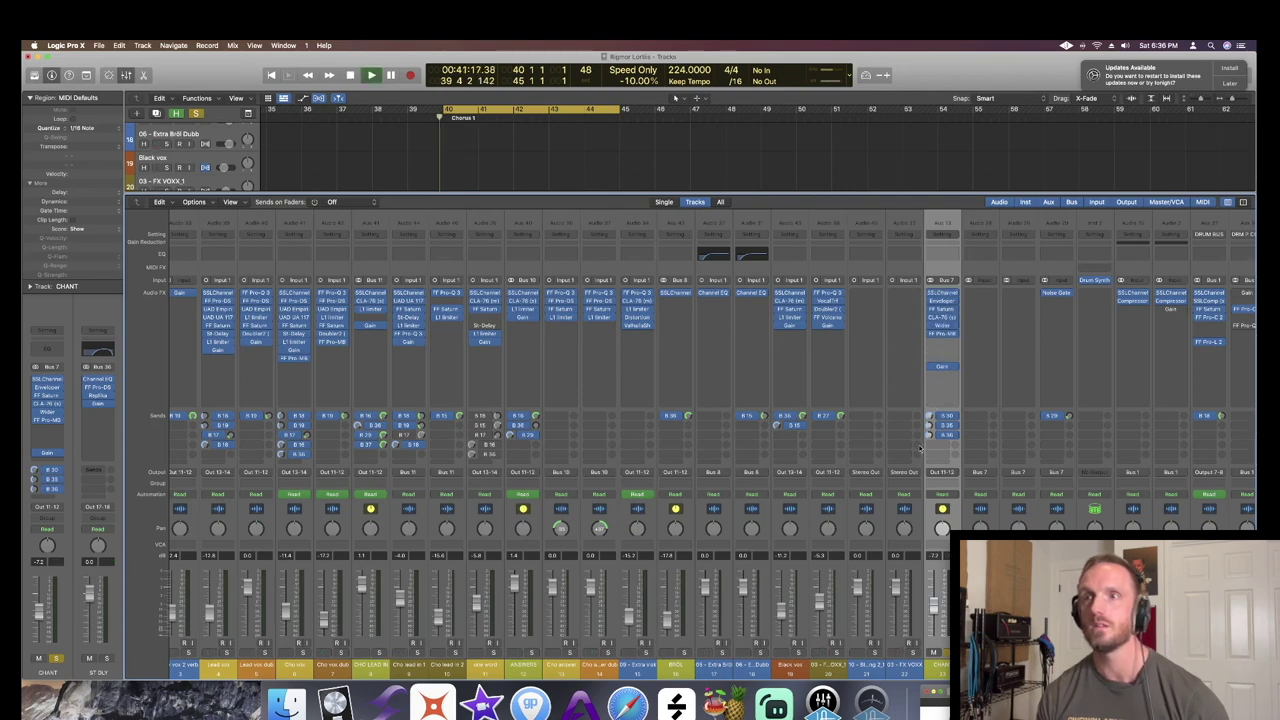
key(x)
key(space)
- Solo the Sports Stadium crowd cheering track instead of CHANT, select its first region, and play it from bar 40
click(201, 347)
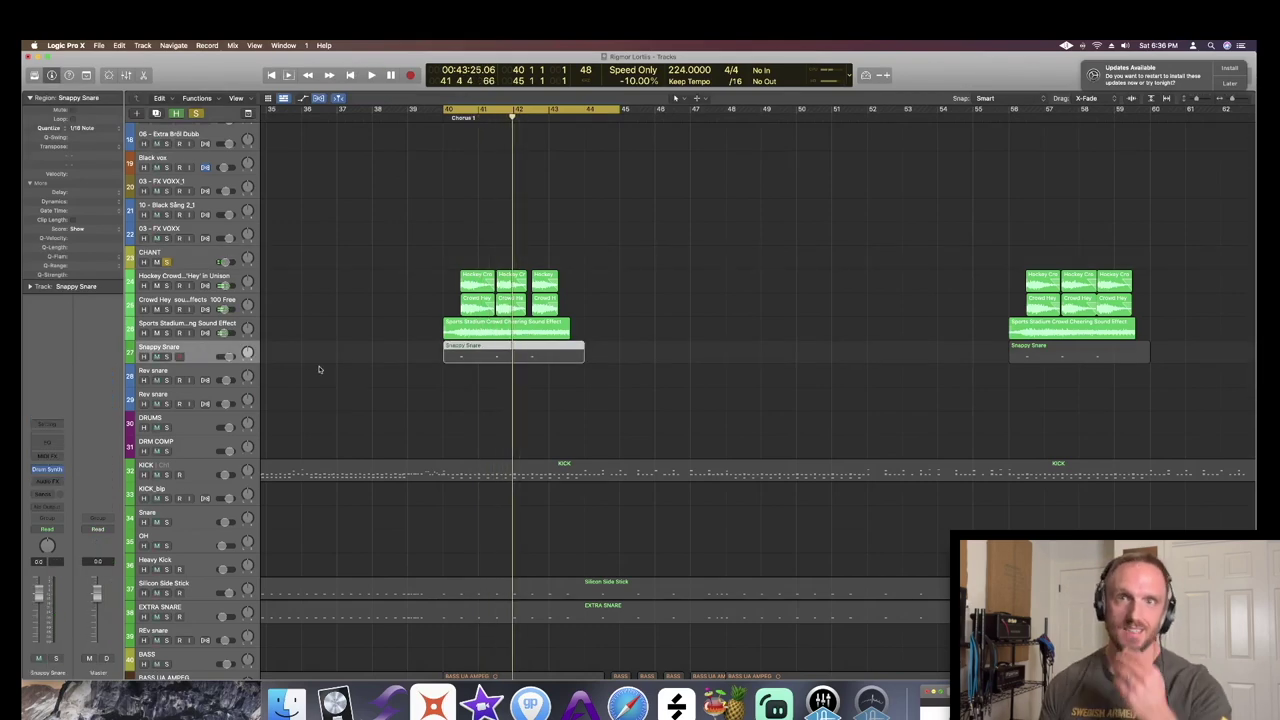
click(167, 333)
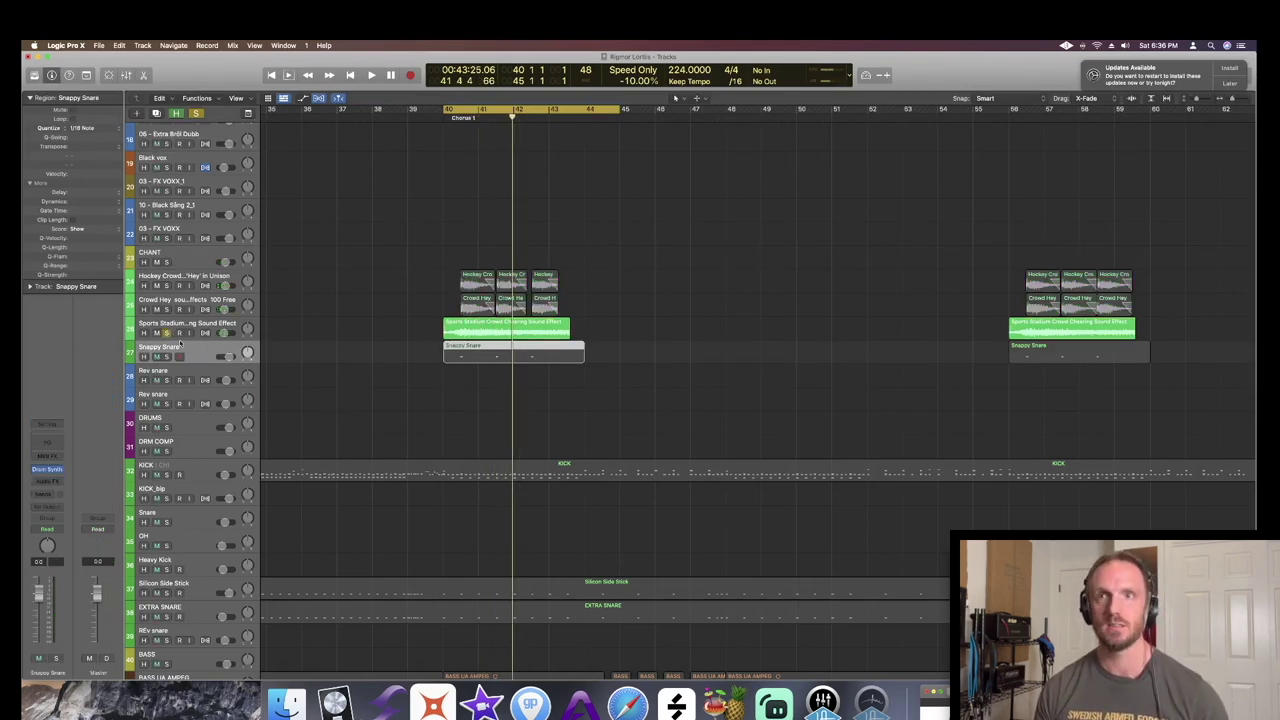
click(339, 330)
click(468, 330)
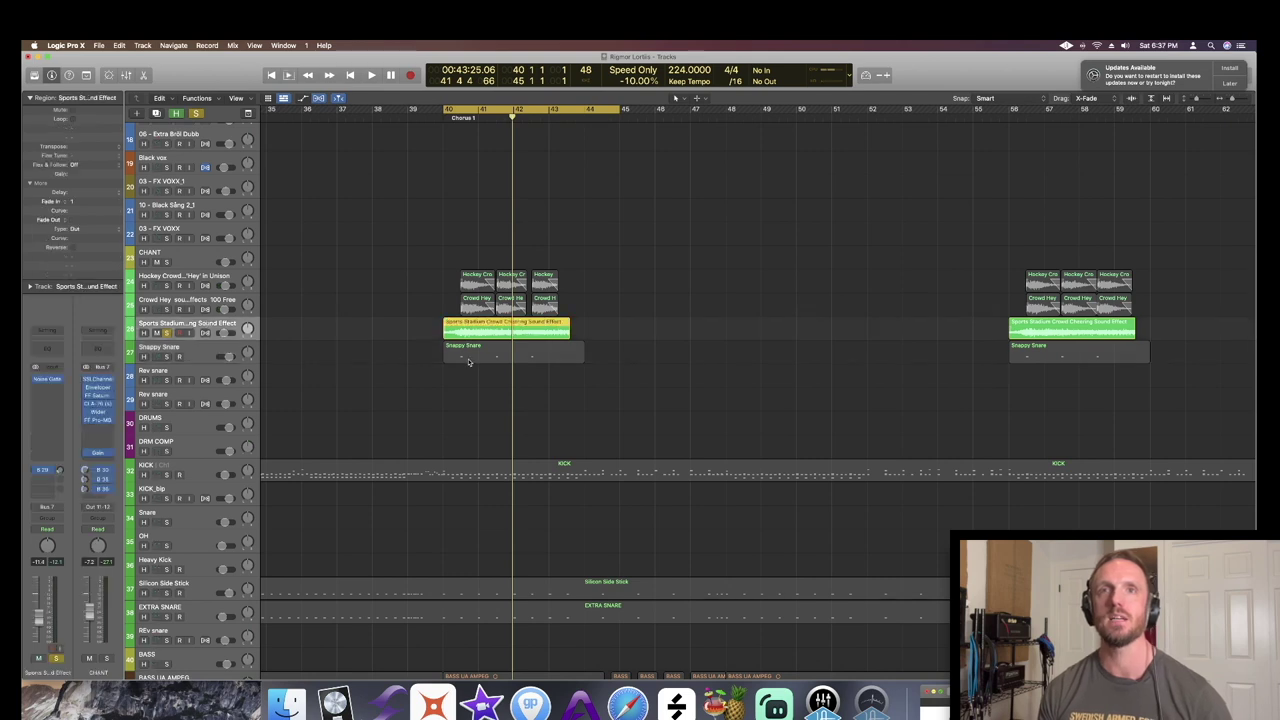
key(space)
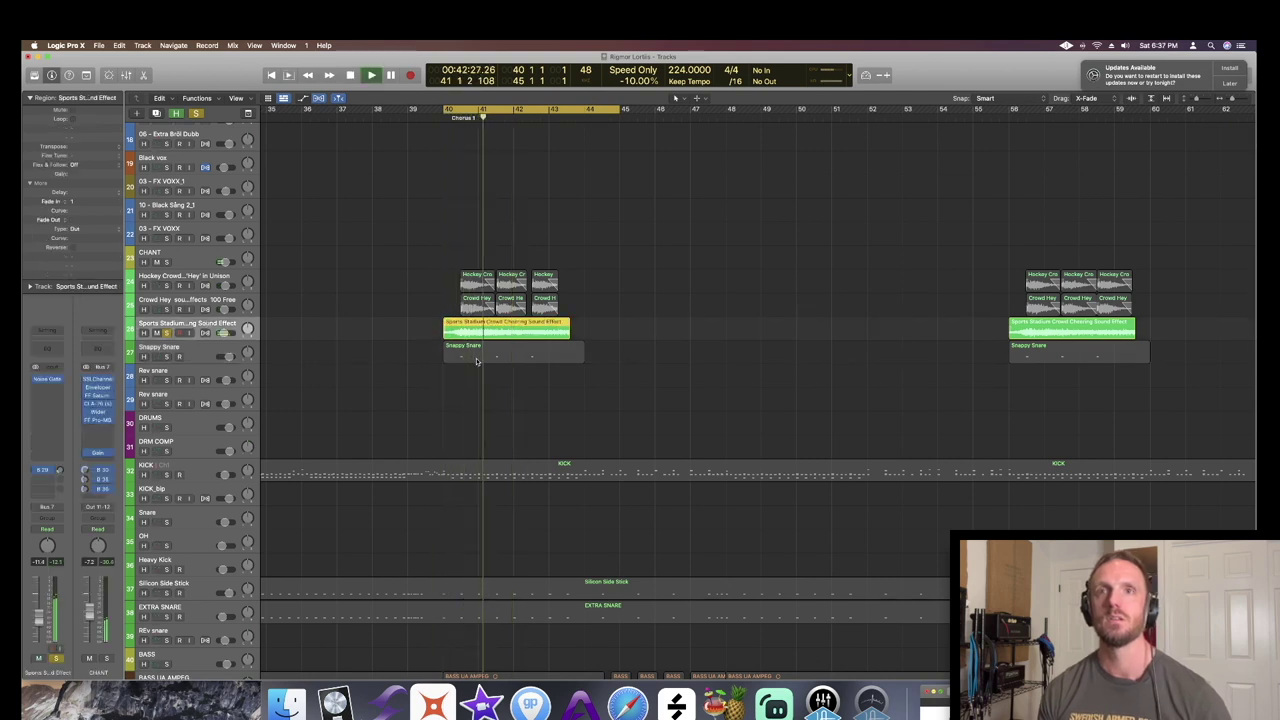
- Toggle the Snappy Snare track's mute, play the soloed crowd cheering effect for comparison, and restore the mute setting
click(155, 357)
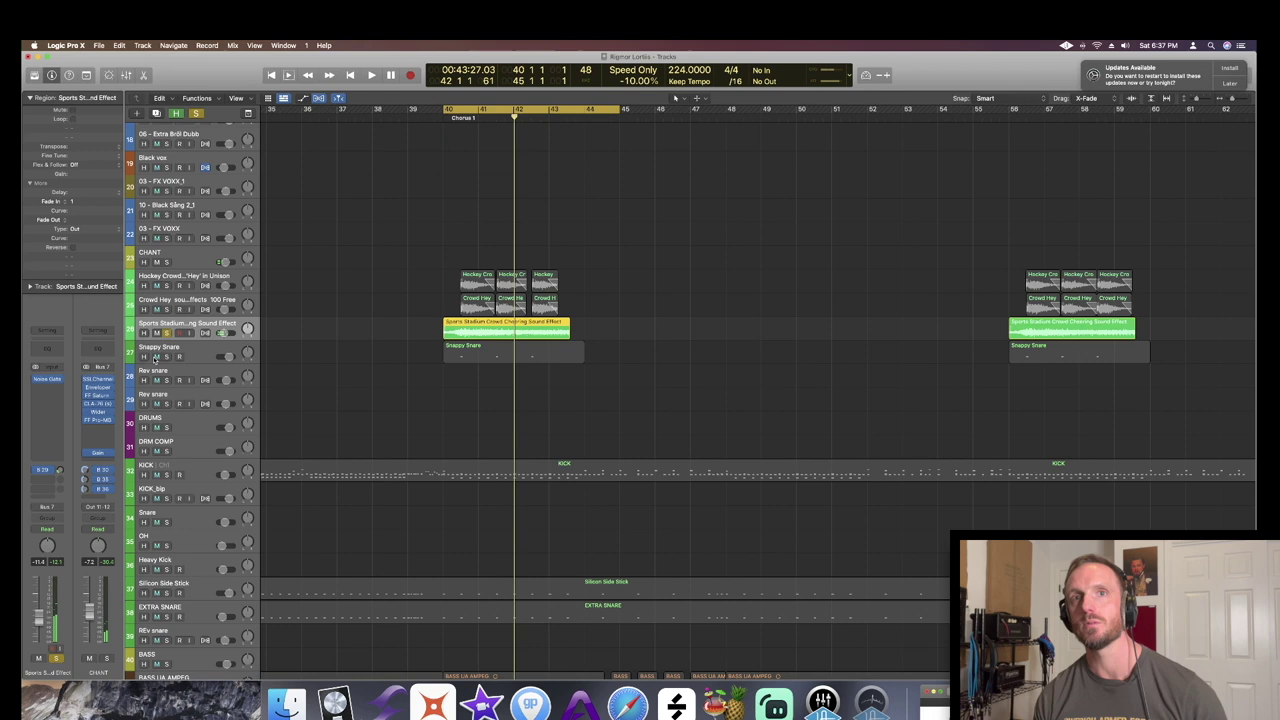
key(space)
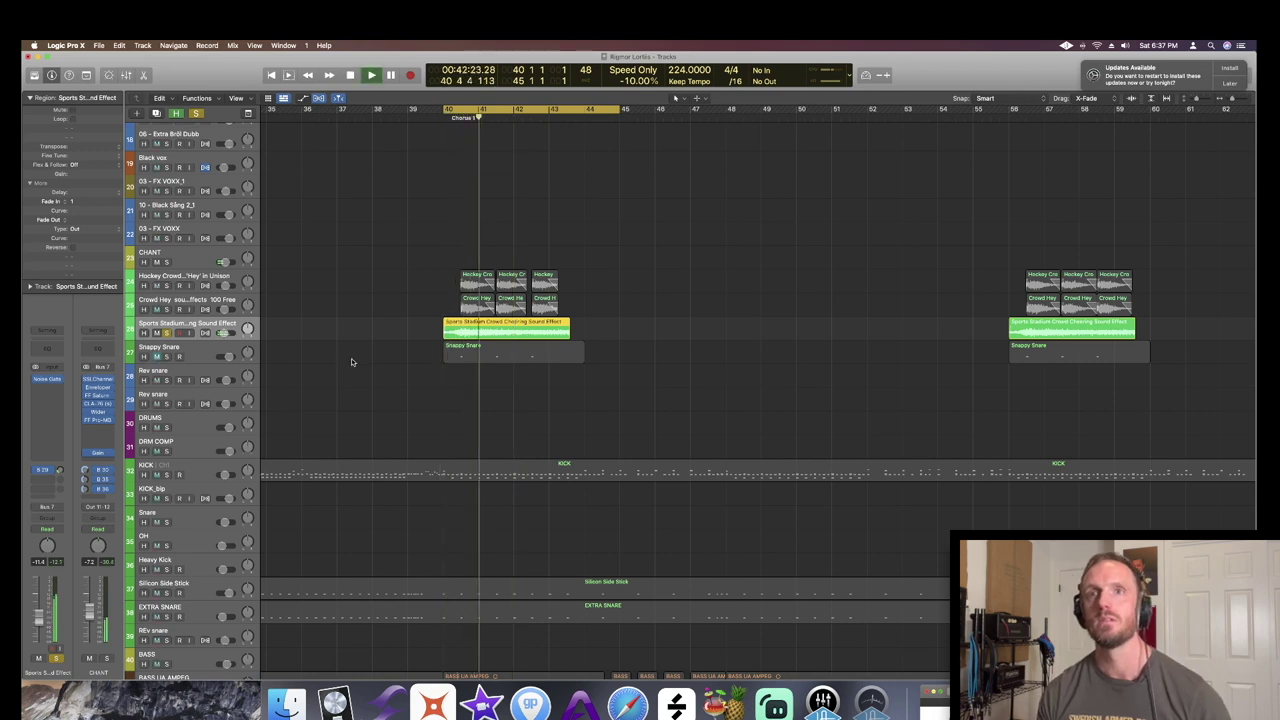
key(space)
click(155, 357)
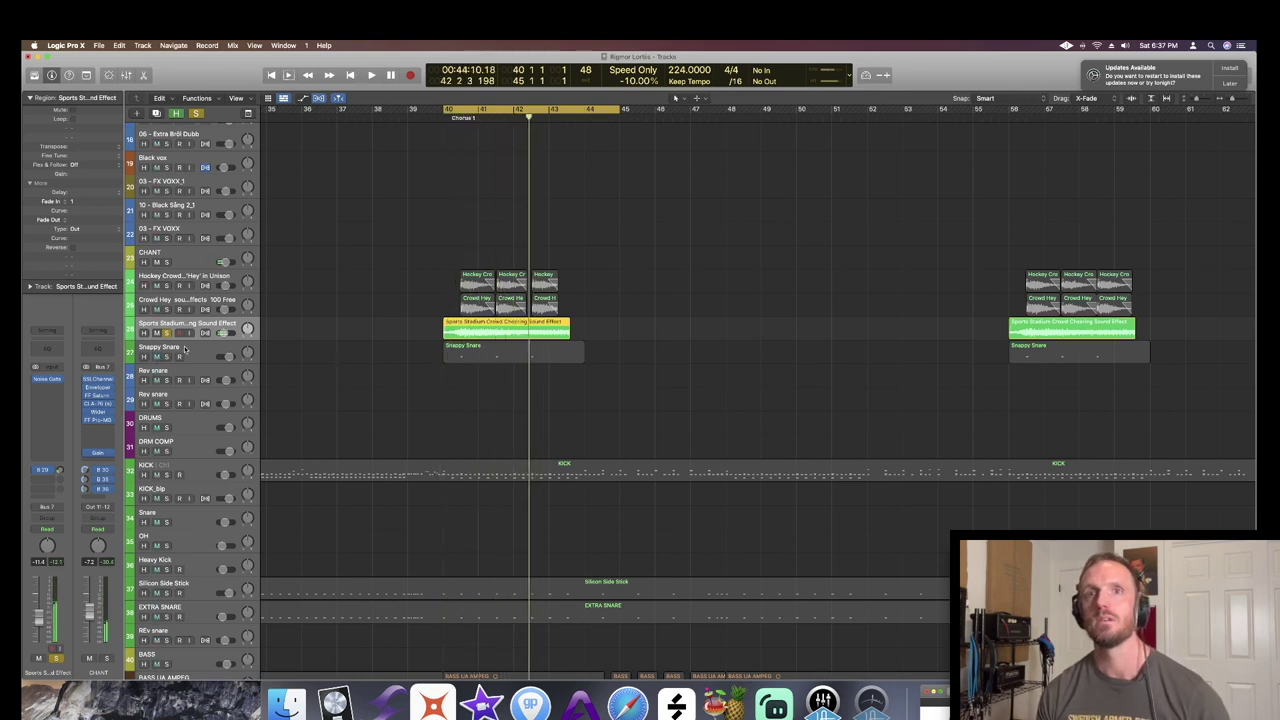
- Show the crowd cheering channel in the mixer, play it with its Noise Gate bypassed, and re-enable the gate
click(227, 354)
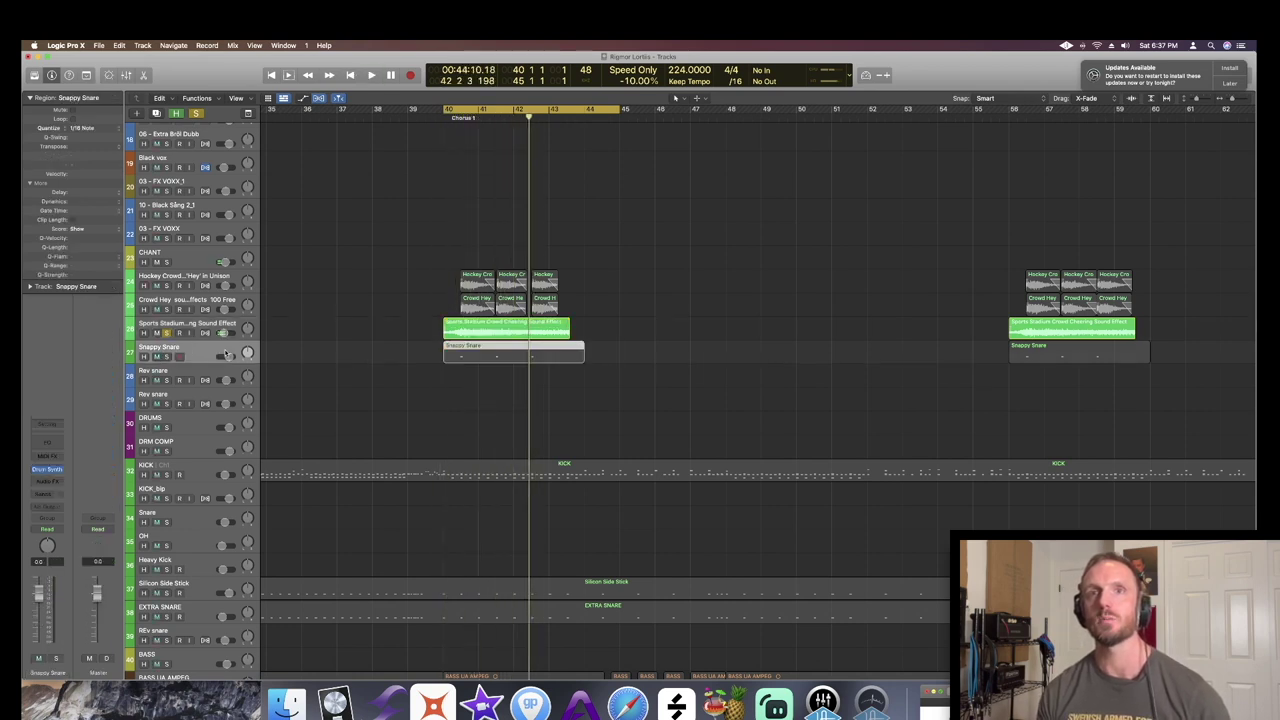
click(196, 325)
key(x)
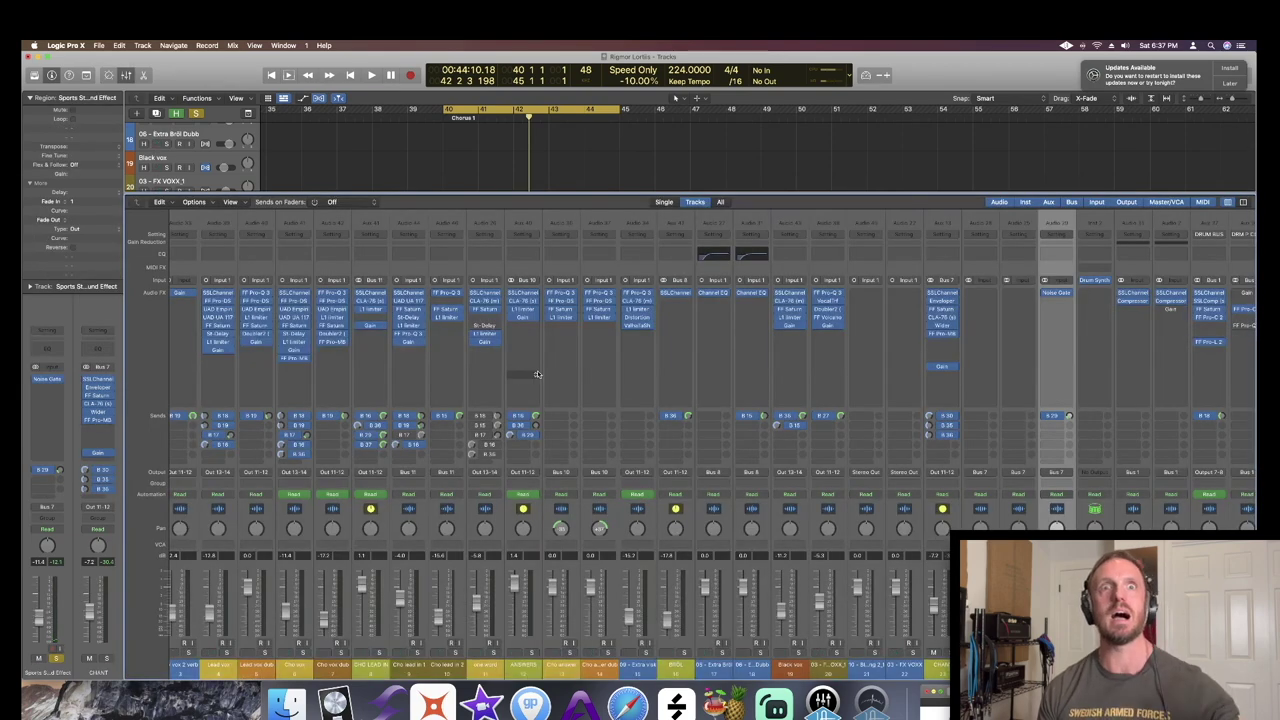
scroll(750, 378, right, 4)
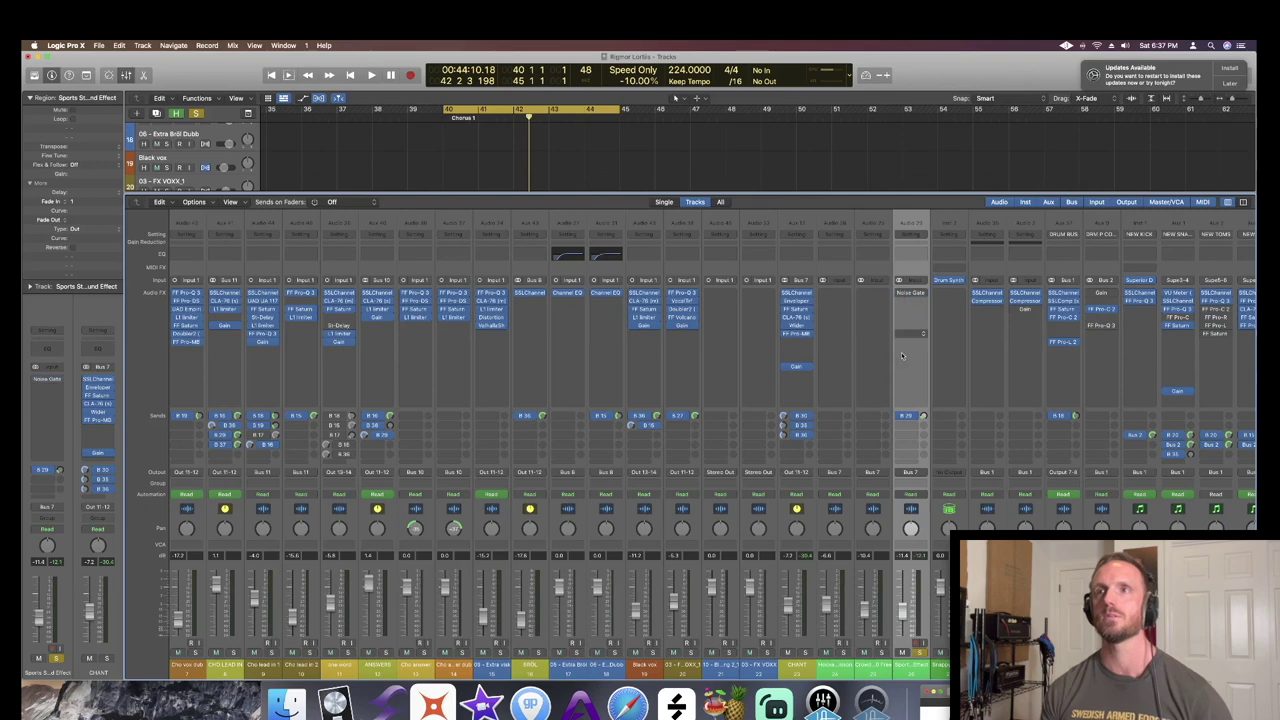
key(space)
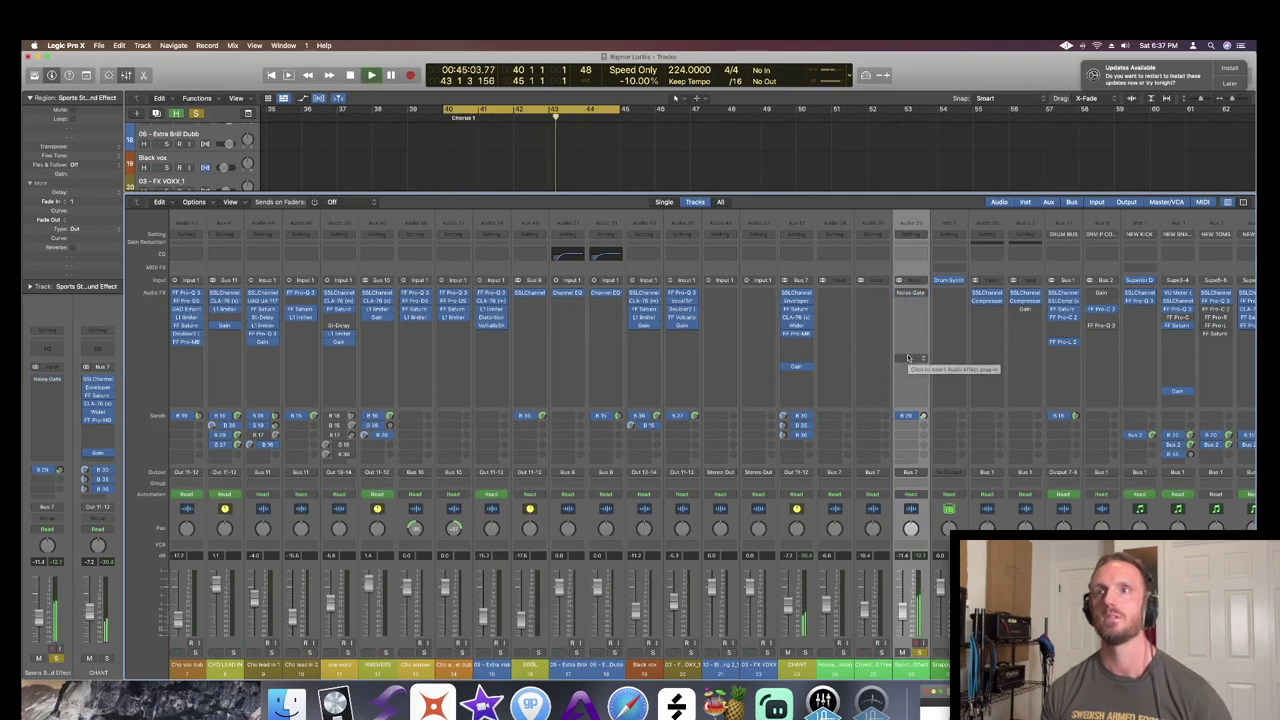
key(space)
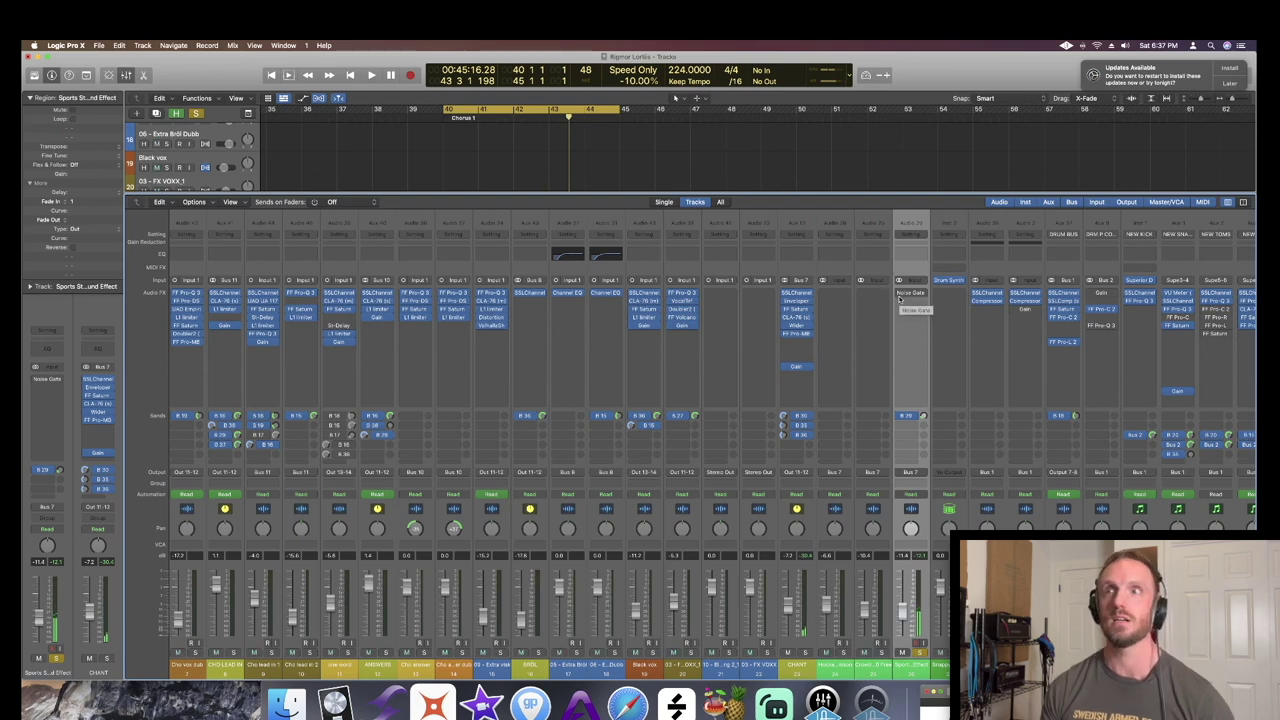
click(899, 292)
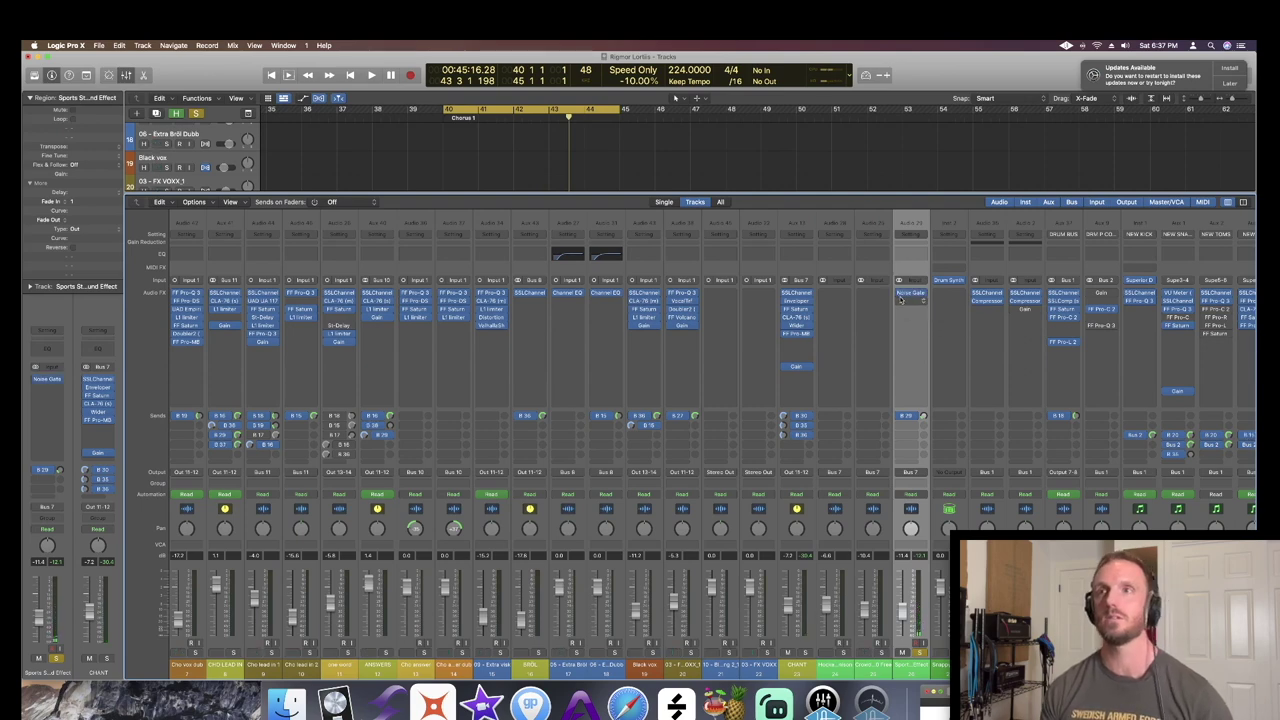
- Check the crowd cheering Noise Gate's side-chain source, keep it on Snappy Snare (Inst 2), close the plug-in and select the Snappy Snare track
click(910, 292)
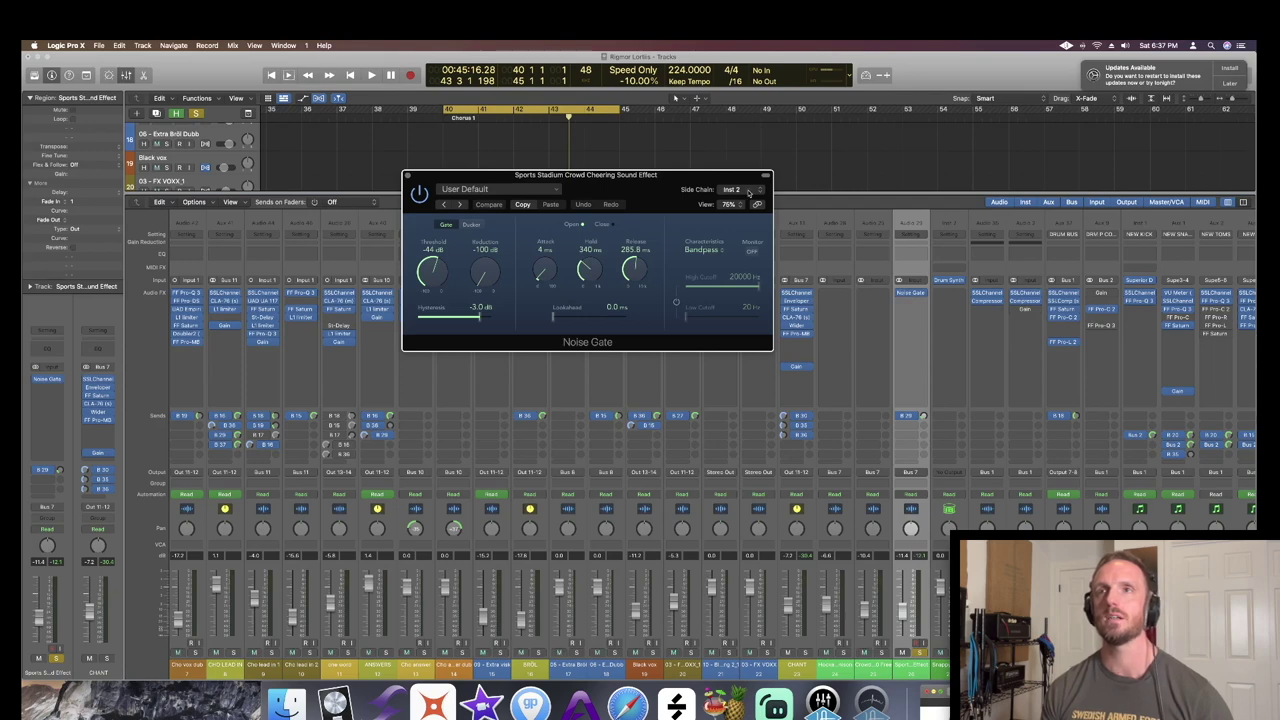
click(749, 193)
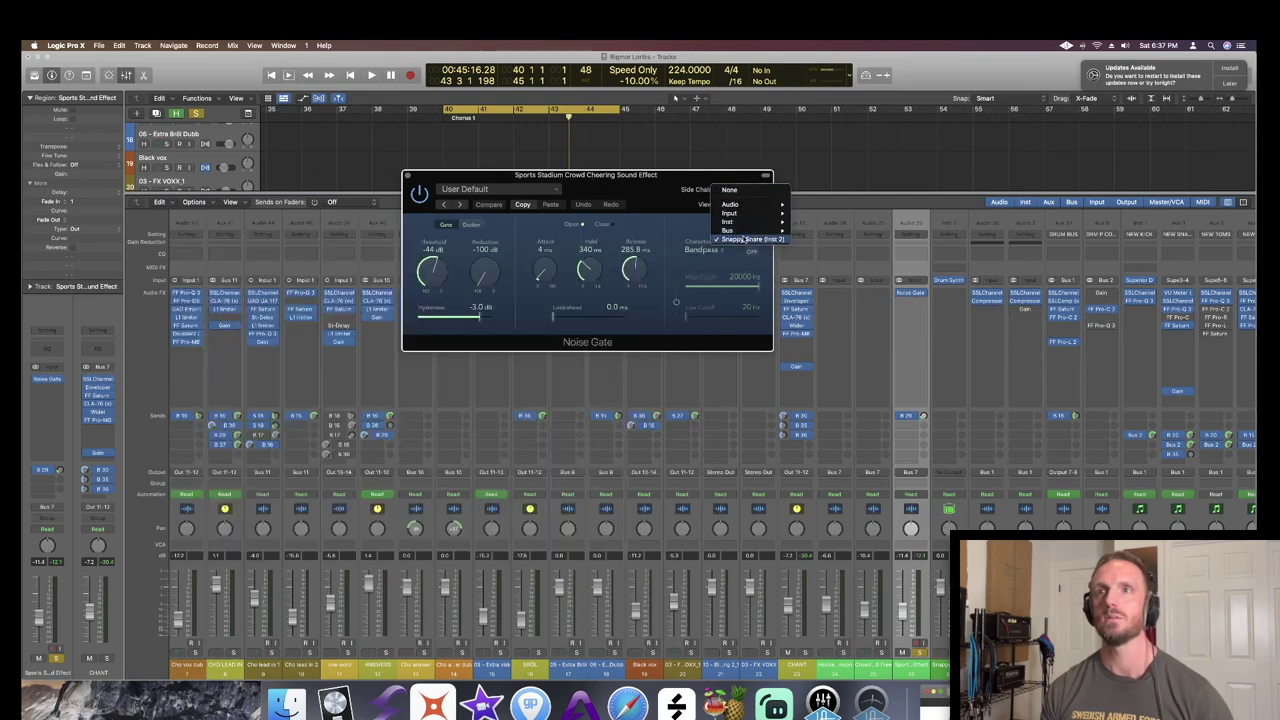
click(746, 240)
key(x)
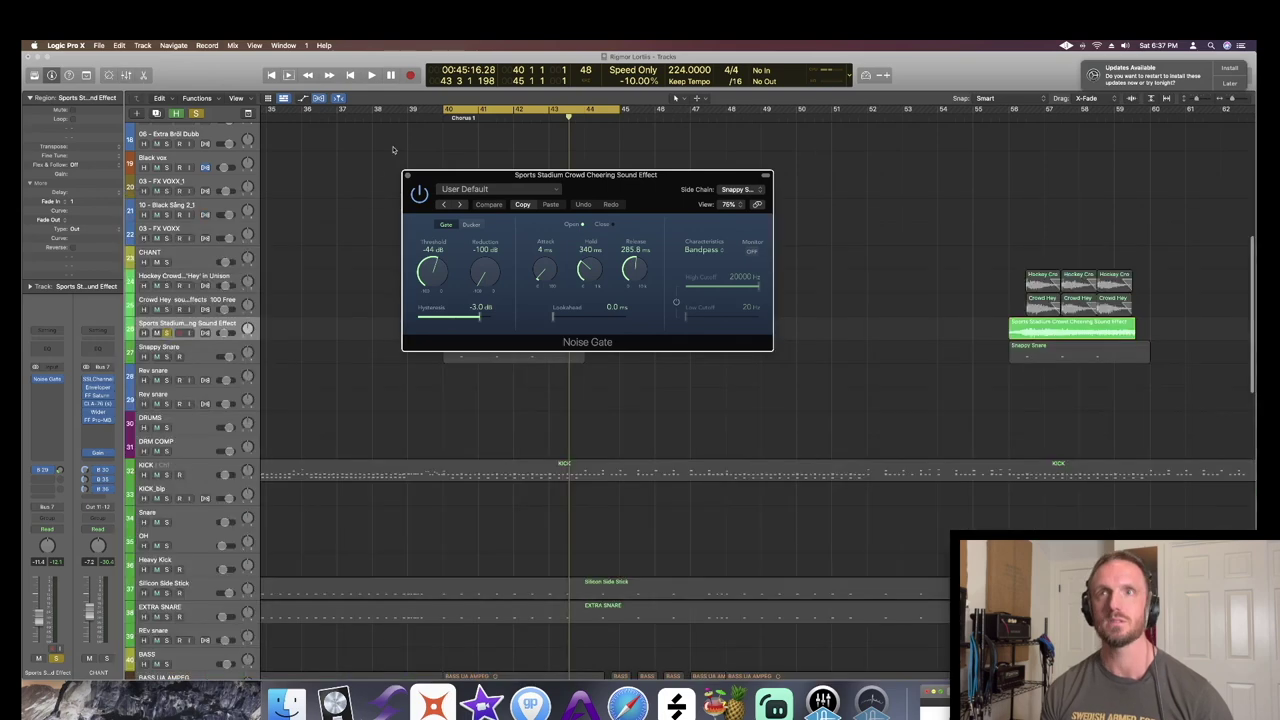
click(407, 175)
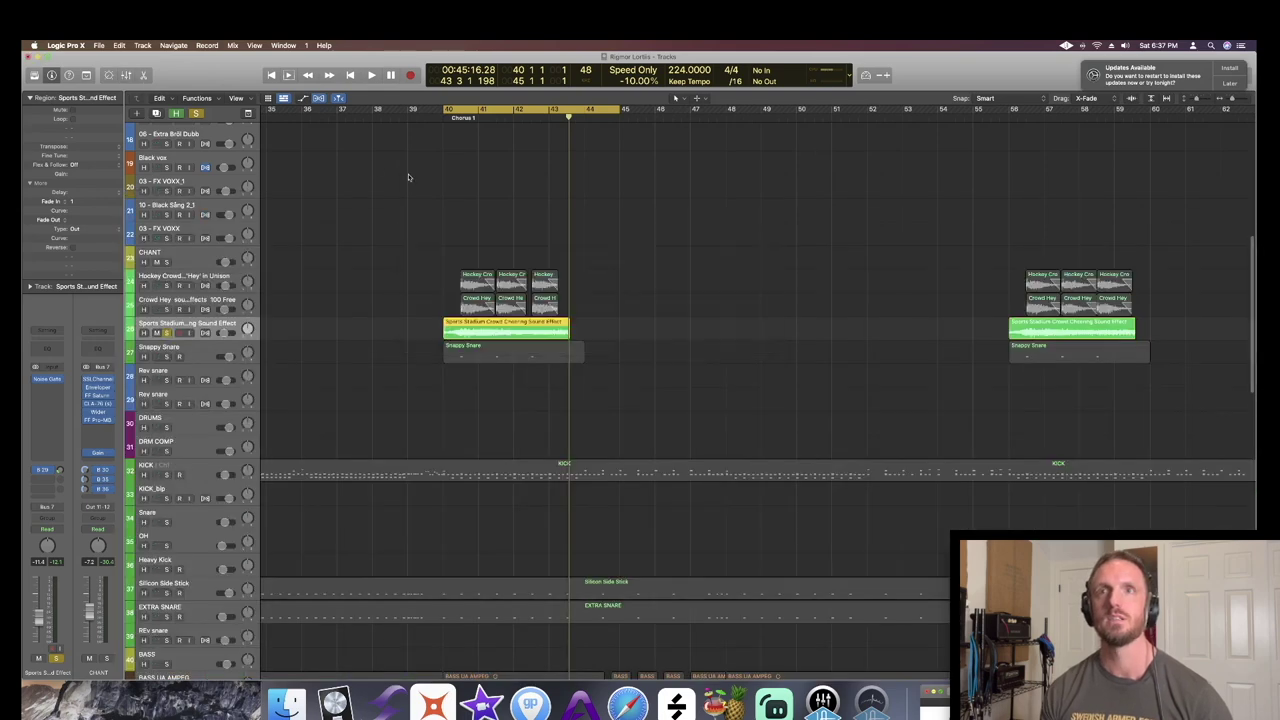
click(216, 353)
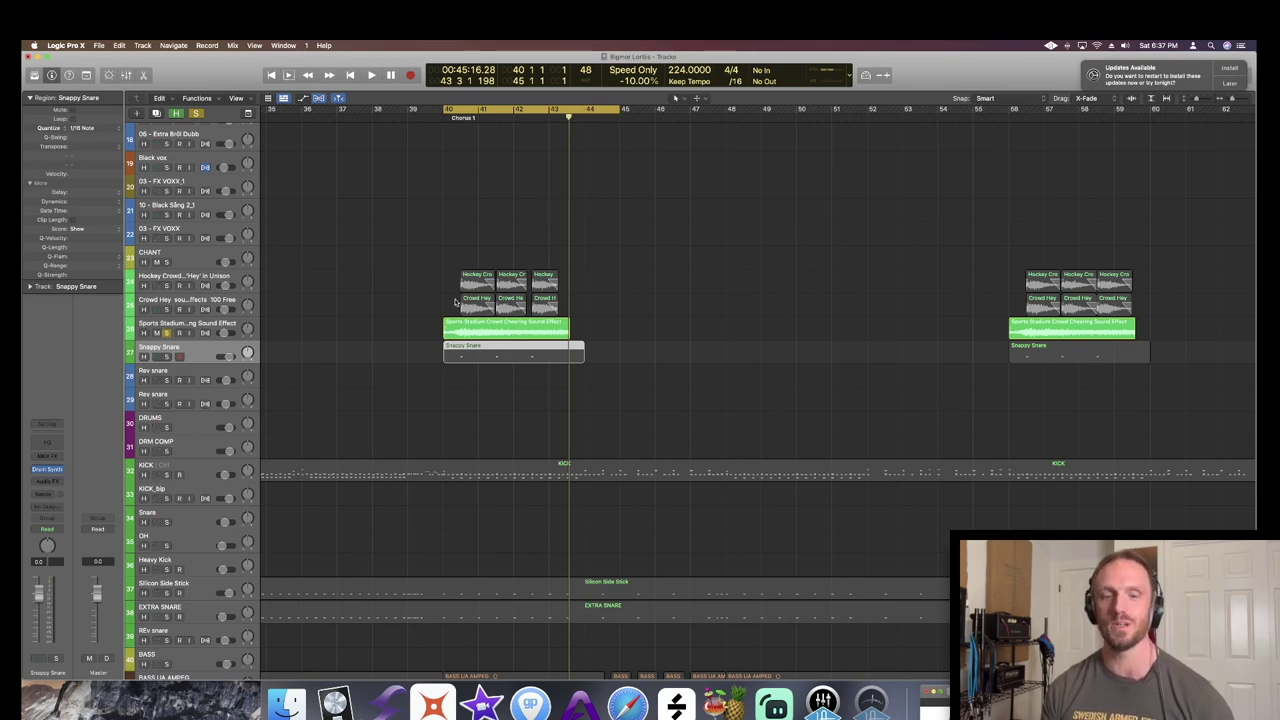
- Reopen the crowd cheering channel's Noise Gate from the mixer and play the soloed effect to watch the gate respond
key(x)
click(912, 292)
click(912, 292)
click(911, 292)
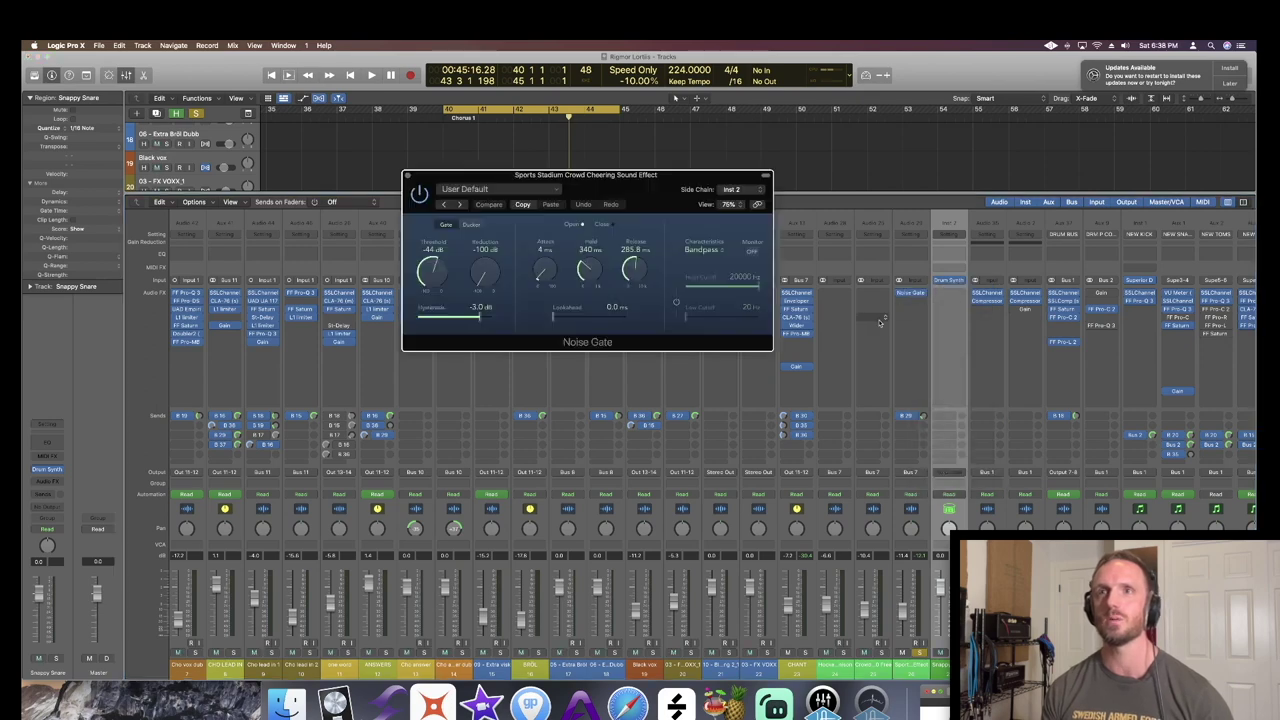
key(space)
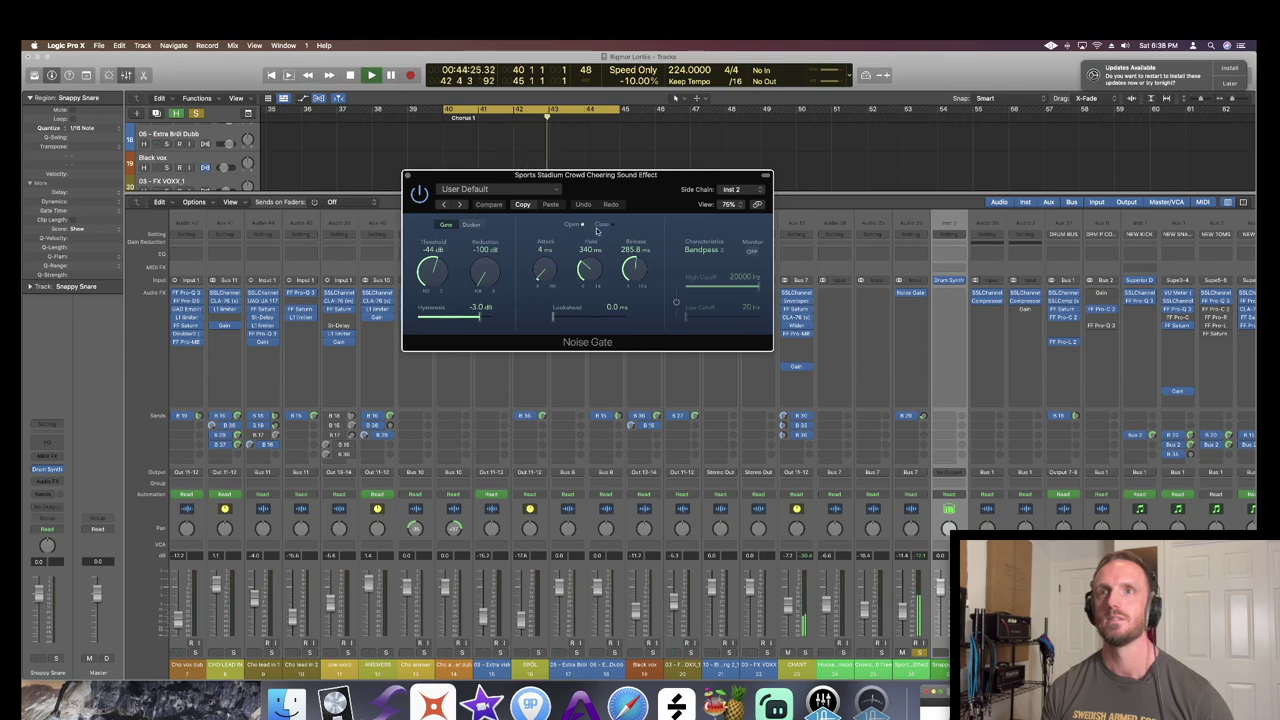
key(space)
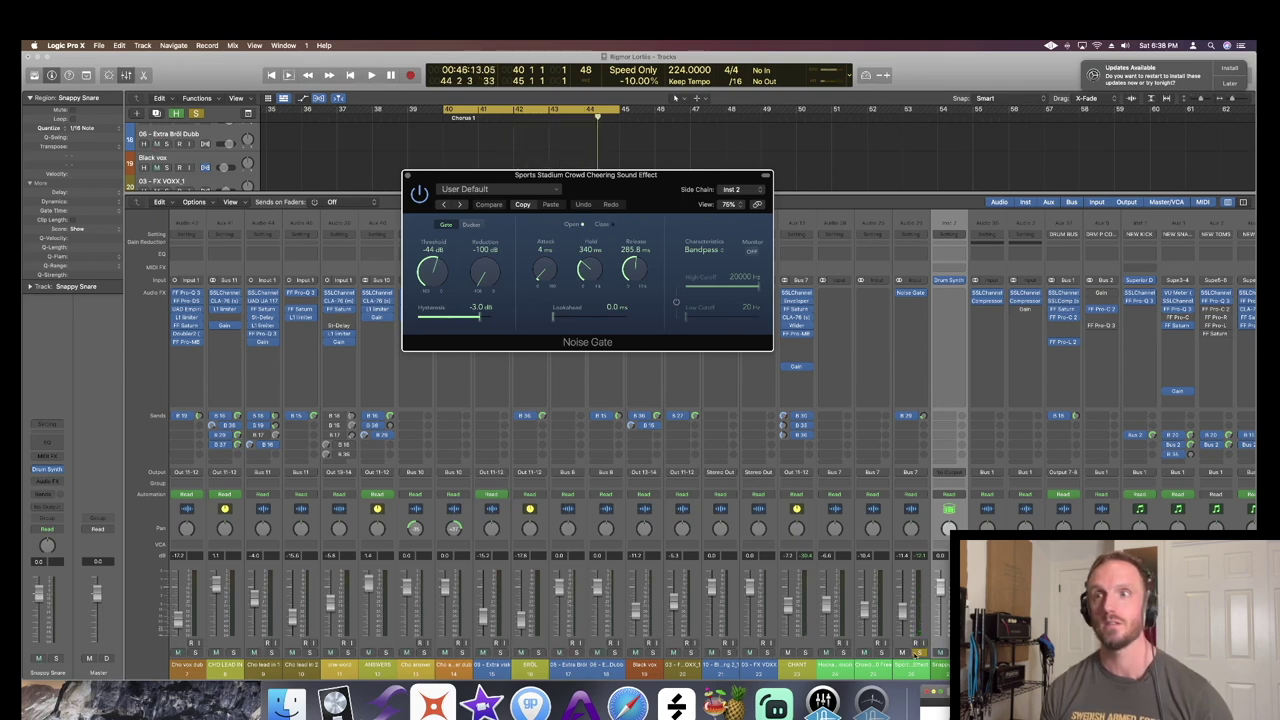
- Unsolo the crowd cheering channel, play it in the full mix with the Noise Gate showing, and close the plug-in
click(920, 653)
key(space)
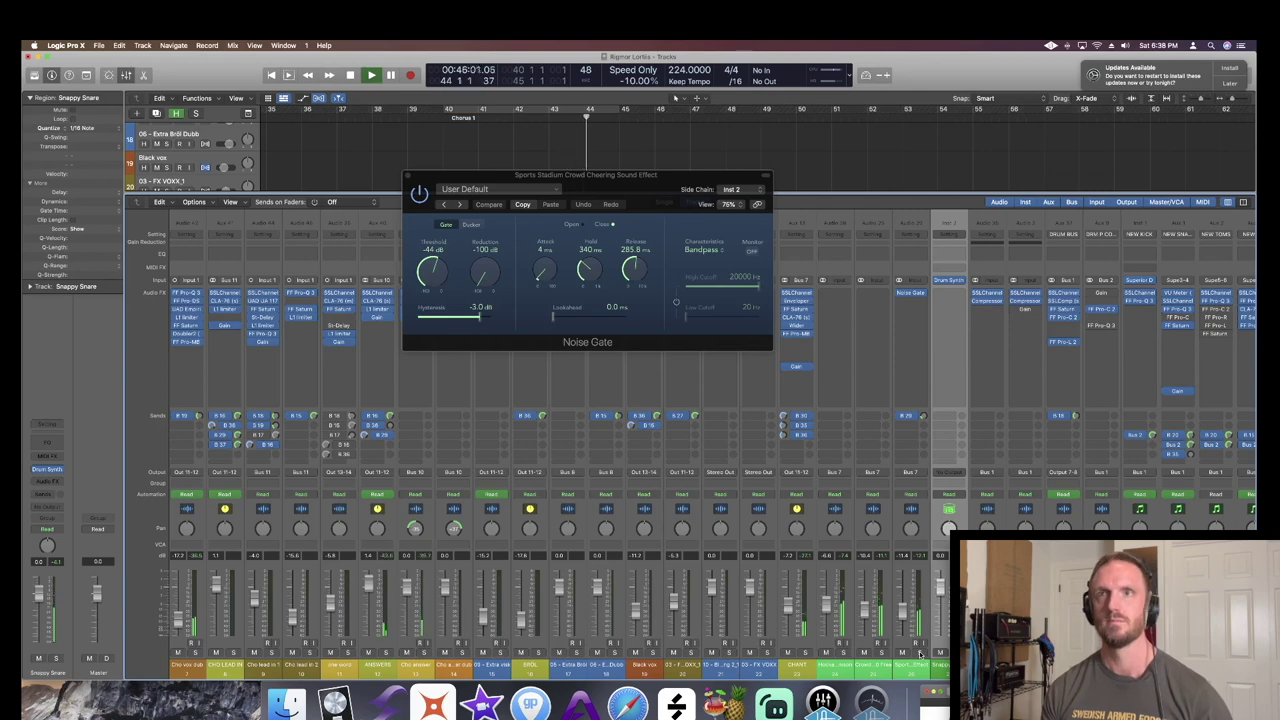
key(space)
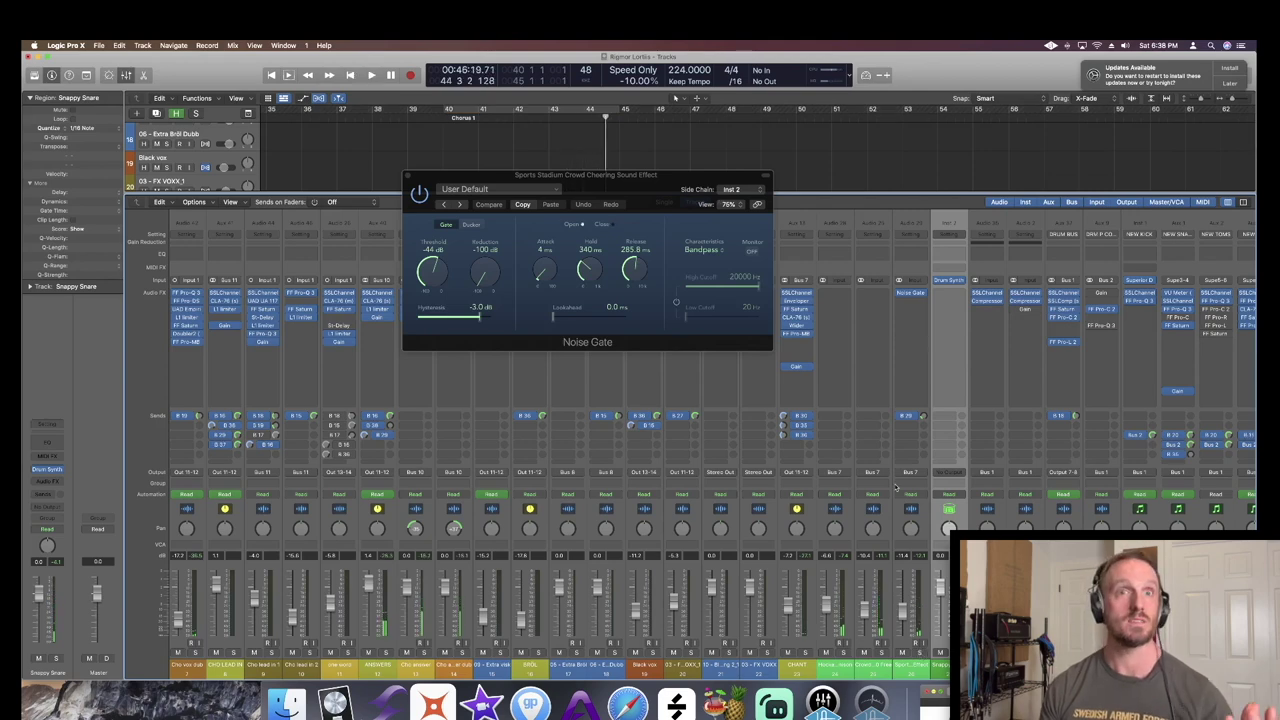
key(x)
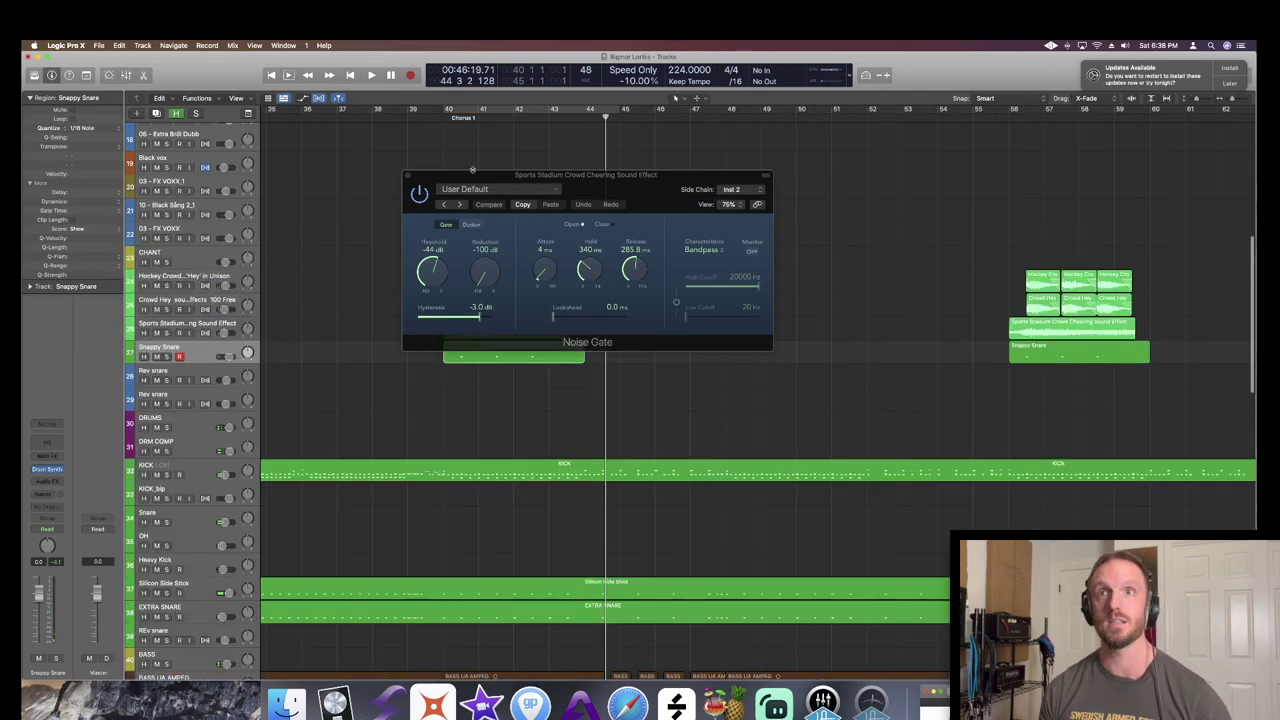
click(408, 175)
- Select the crowd cheering channel in the mixer, solo its DIST aux, play from bar 40, and turn the solo off
key(x)
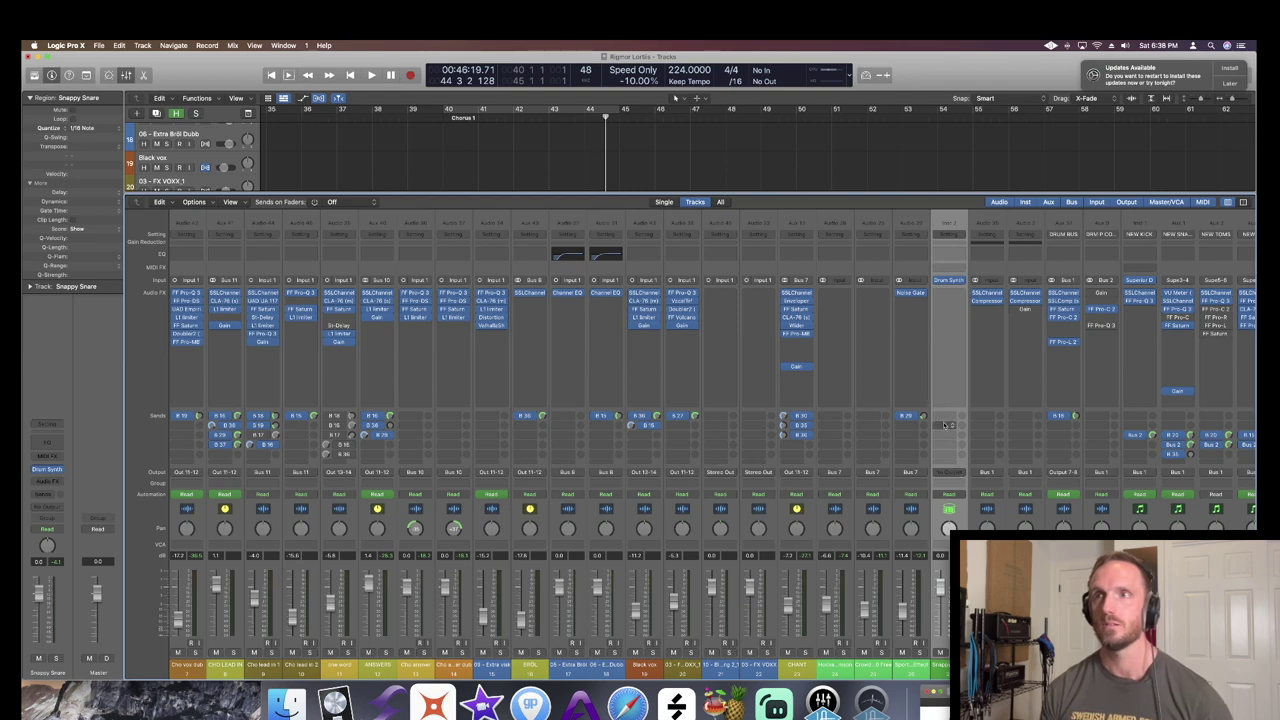
click(910, 667)
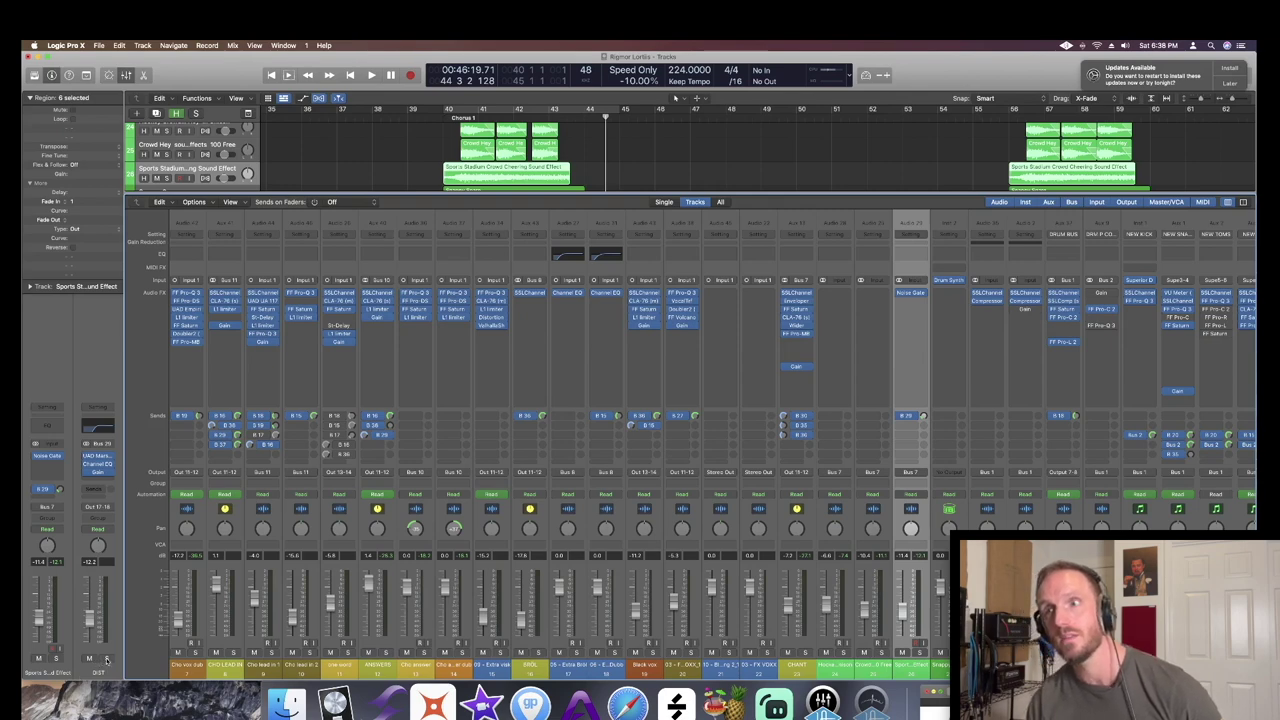
click(106, 659)
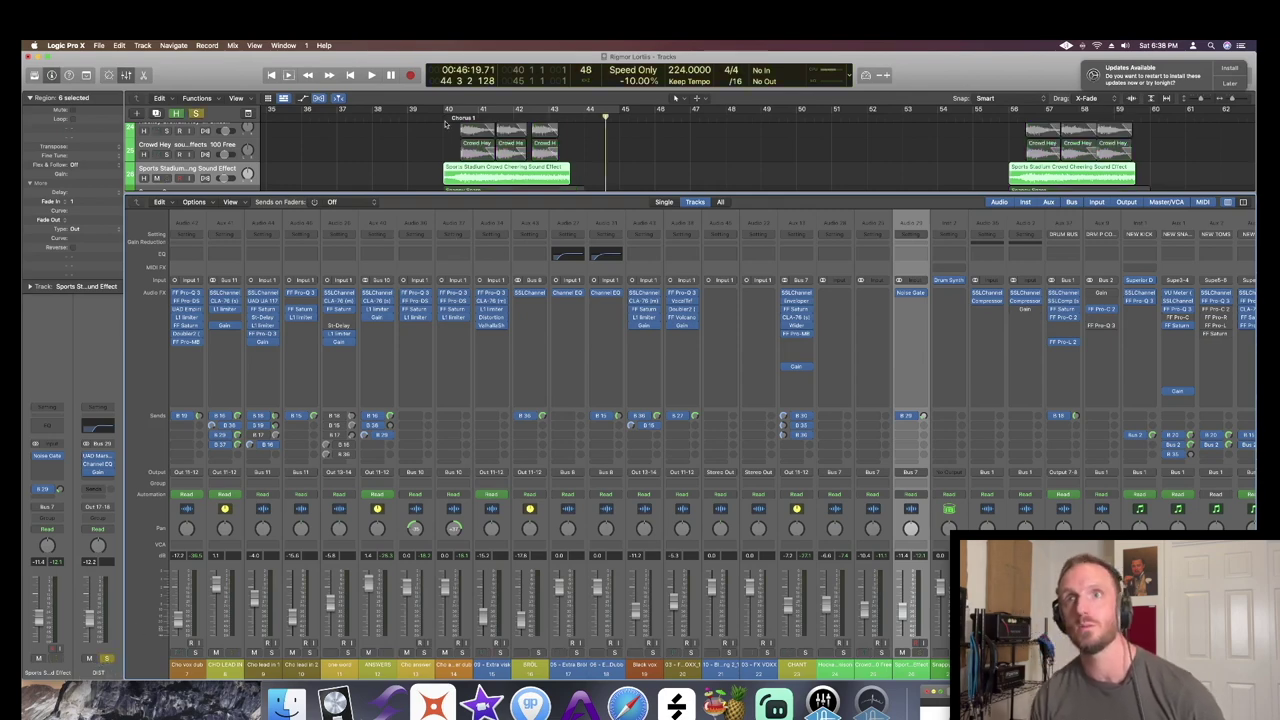
double_click(445, 114)
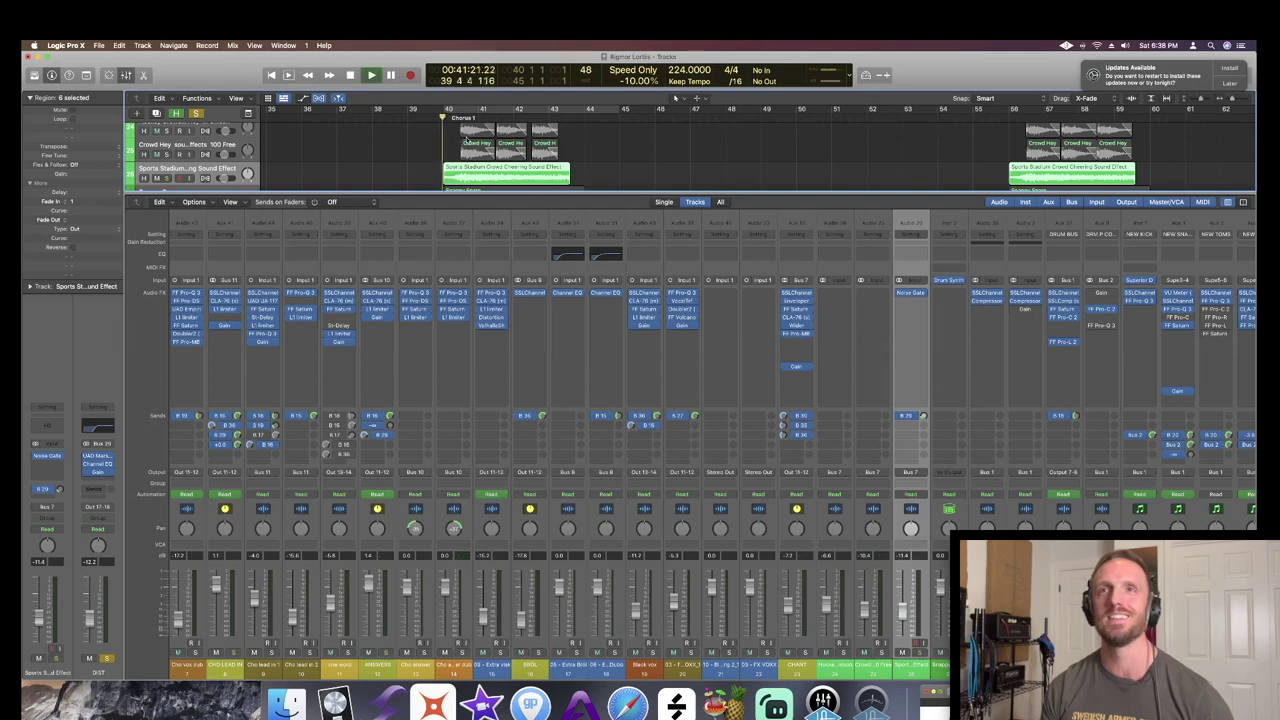
key(space)
click(107, 658)
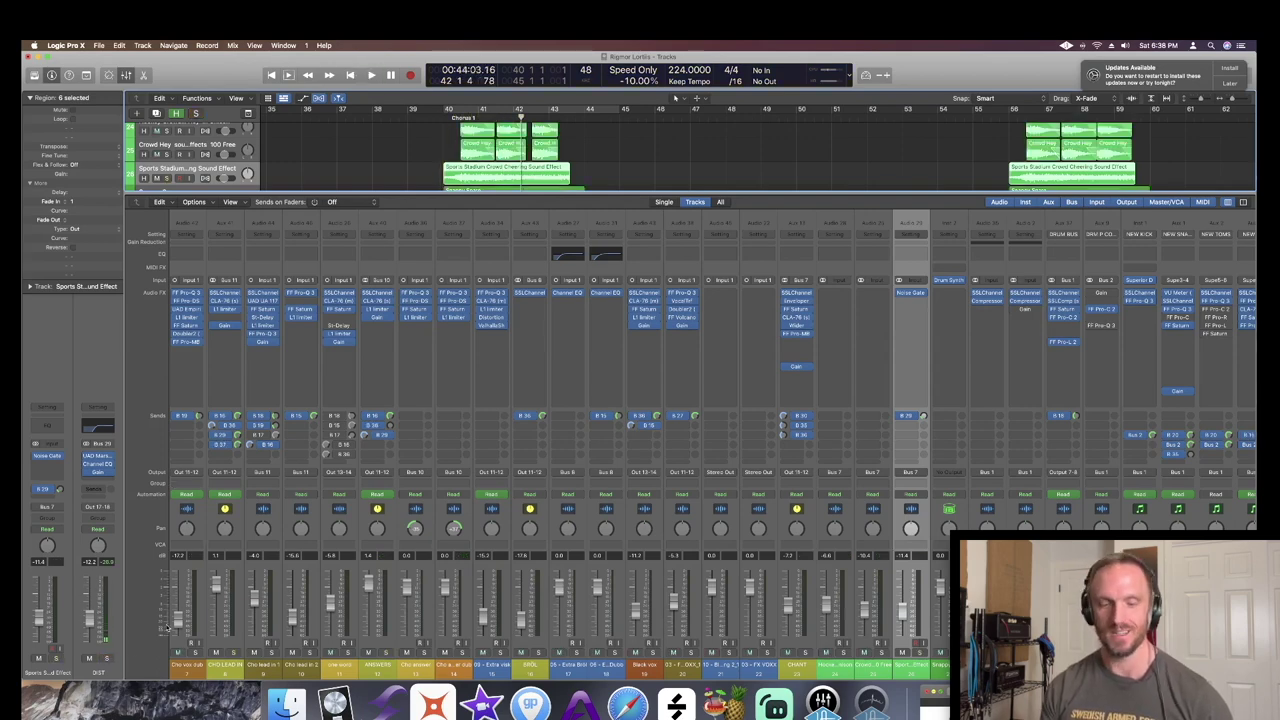
- Fit the whole arrangement in view, select the DRUMS track, and examine the drum and bass channels' output routing in the mixer
key(x)
key(z)
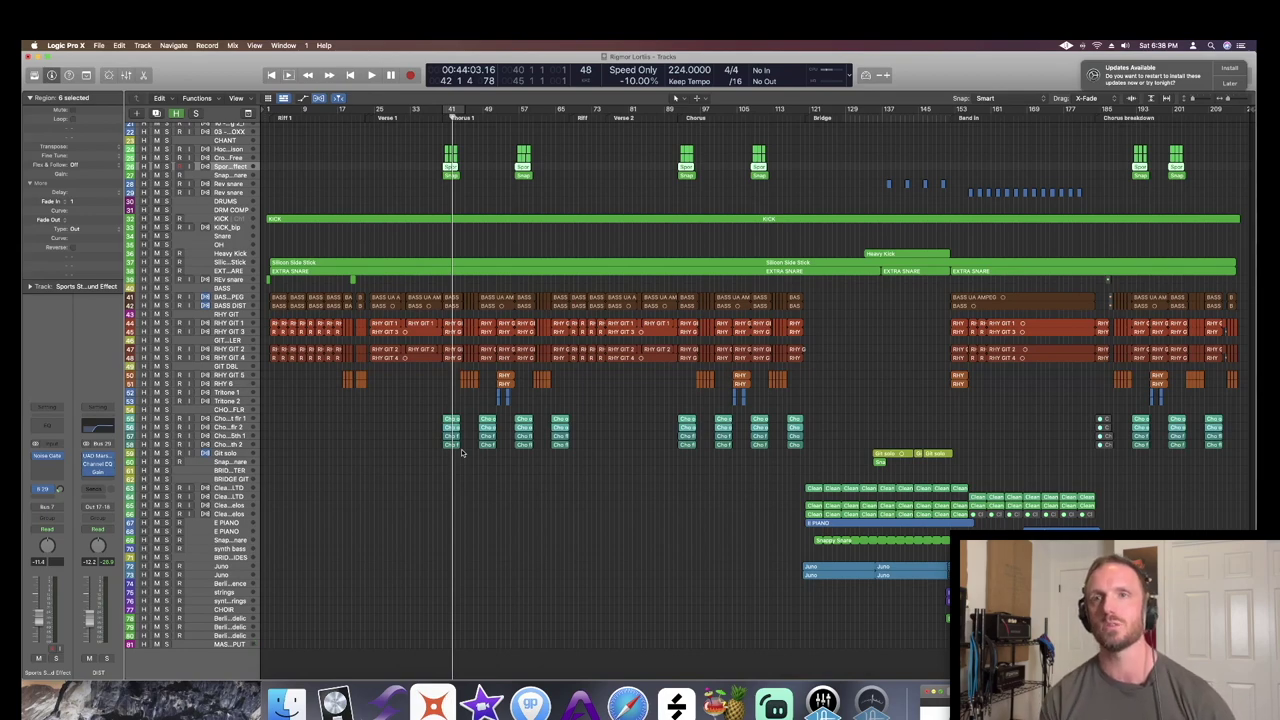
key(x)
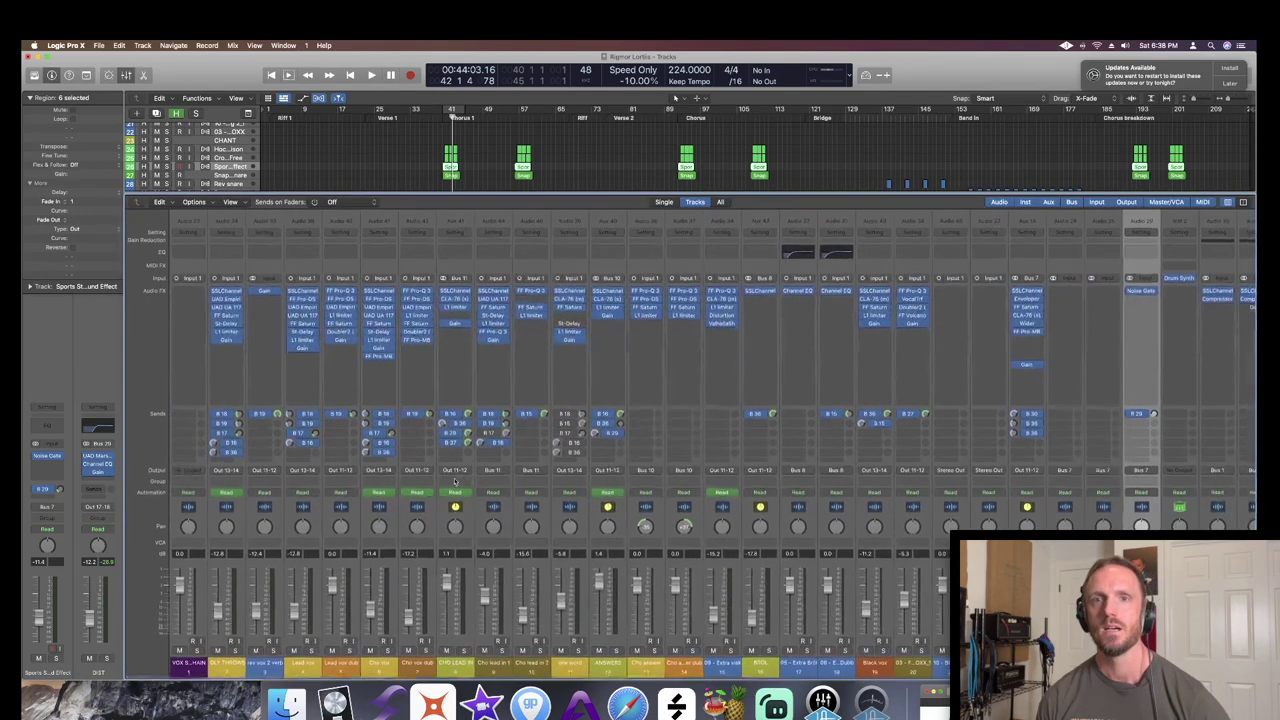
key(x)
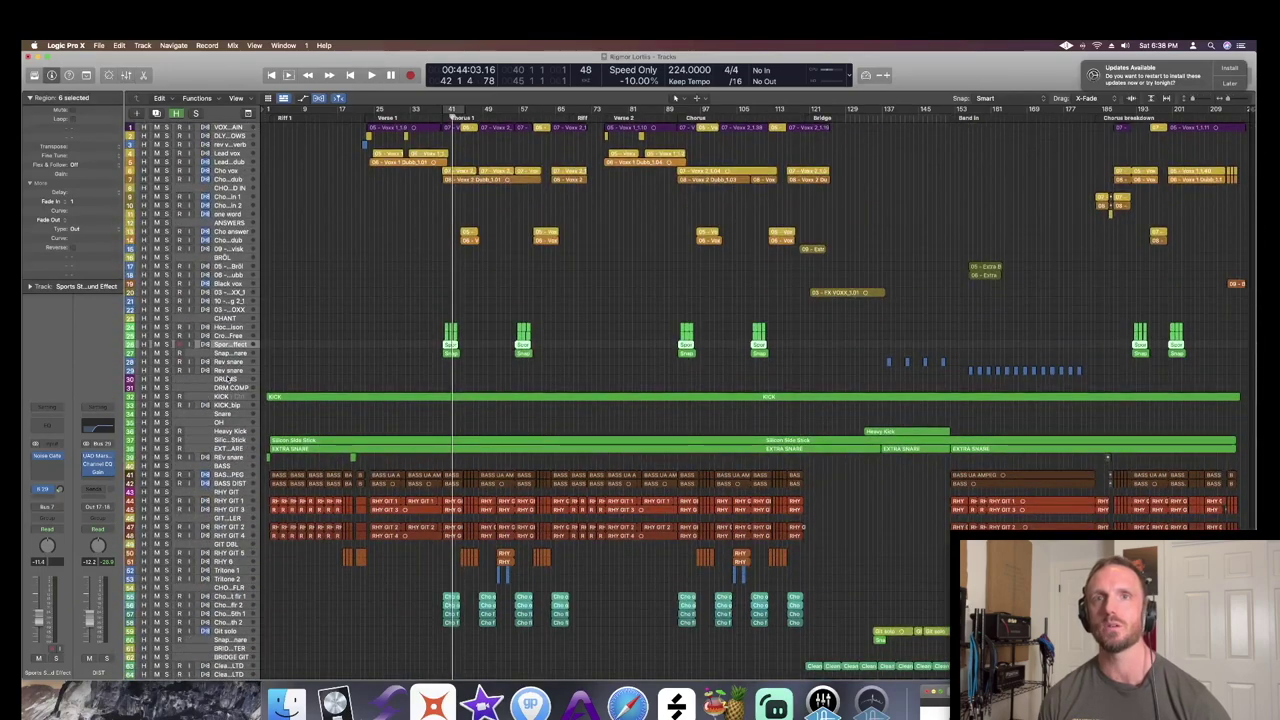
click(229, 379)
key(x)
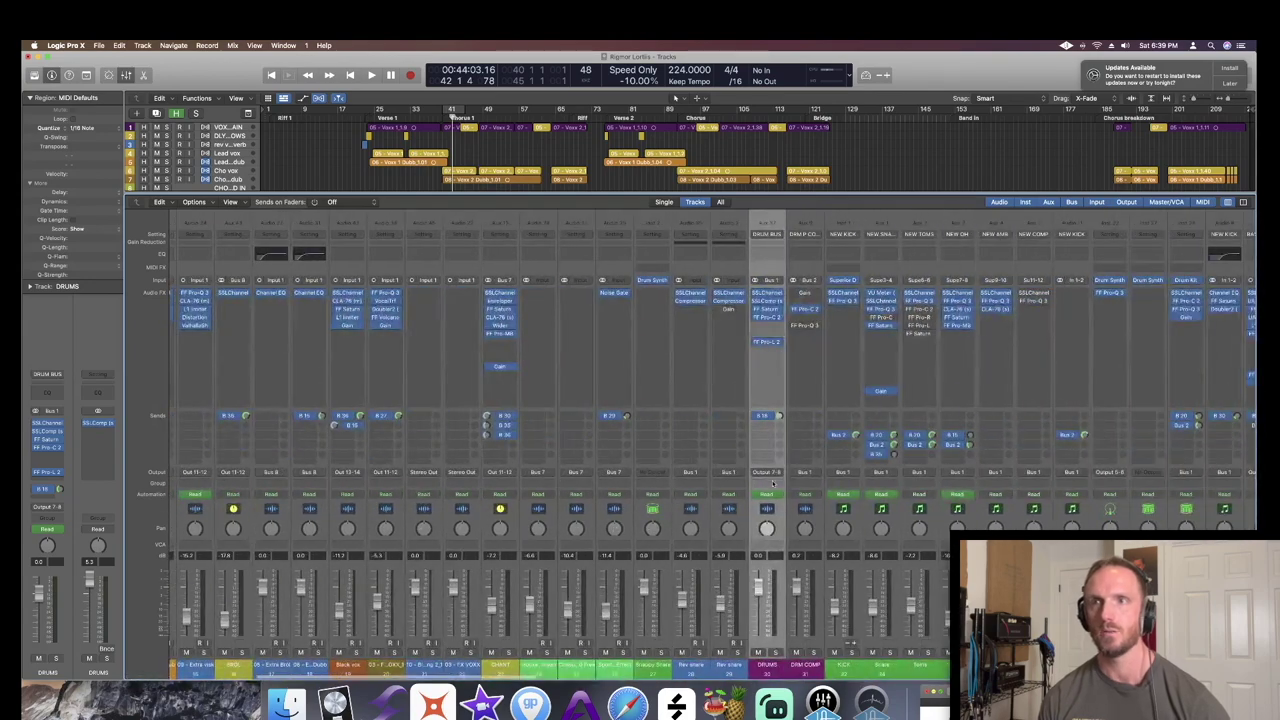
scroll(771, 474, right, 5)
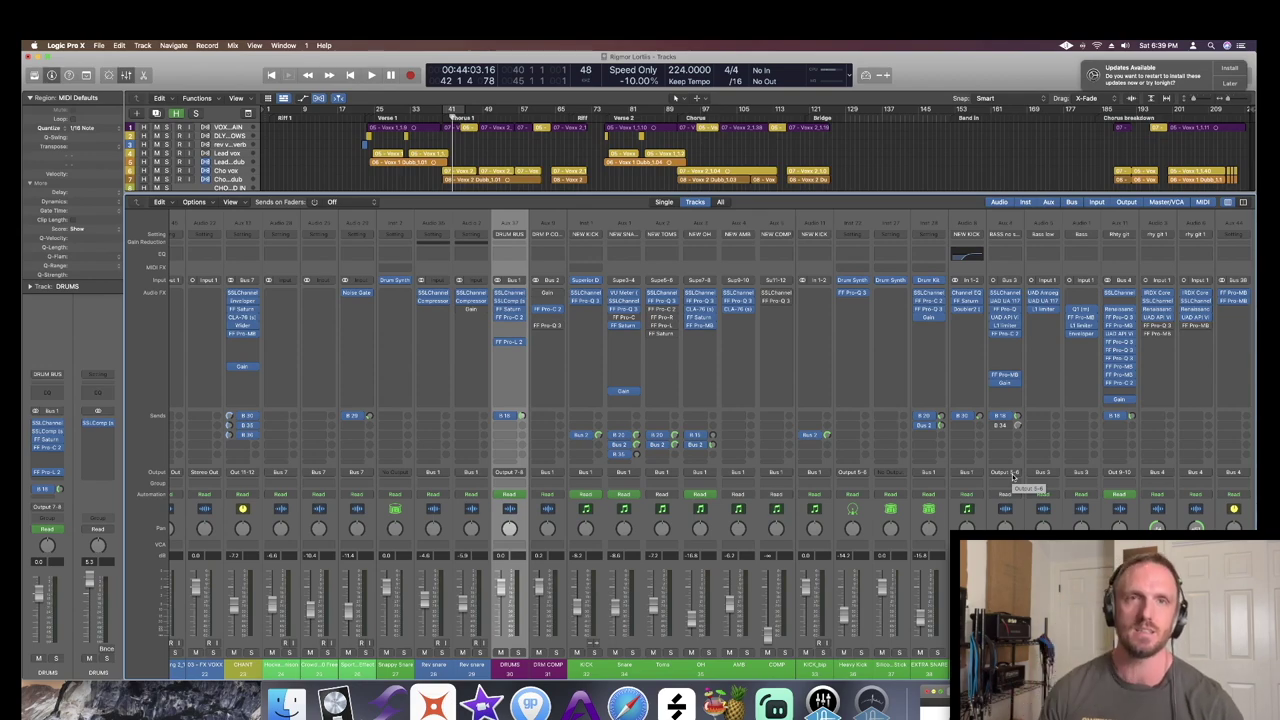
scroll(966, 490, right, 5)
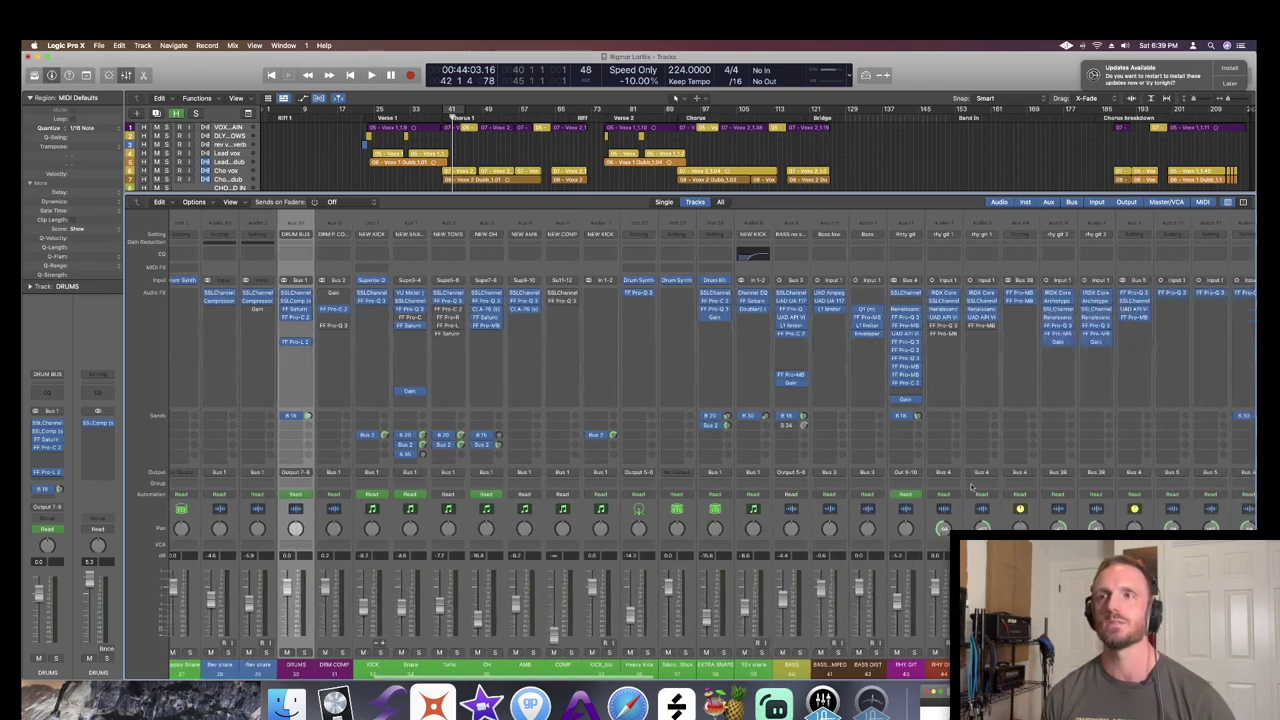
- Select the BASS and CHO GIT FLR channels in turn and review the bass and guitar output assignments
click(752, 664)
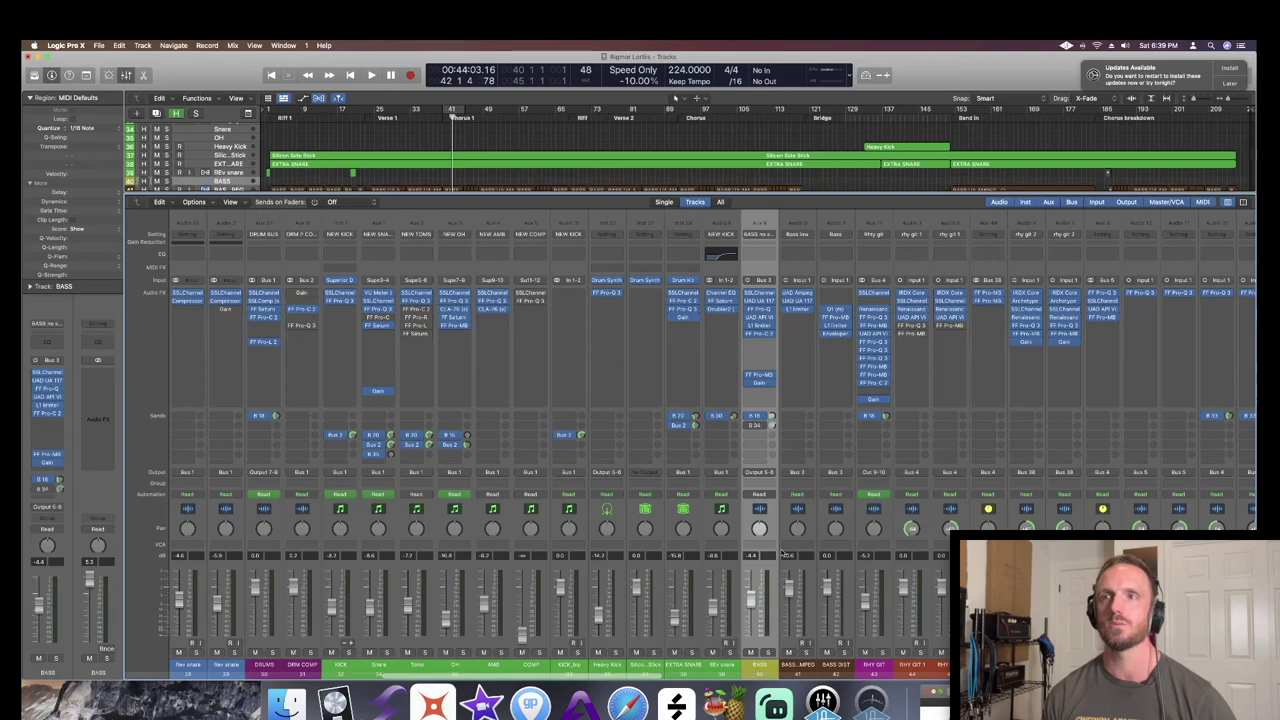
scroll(700, 640, right, 5)
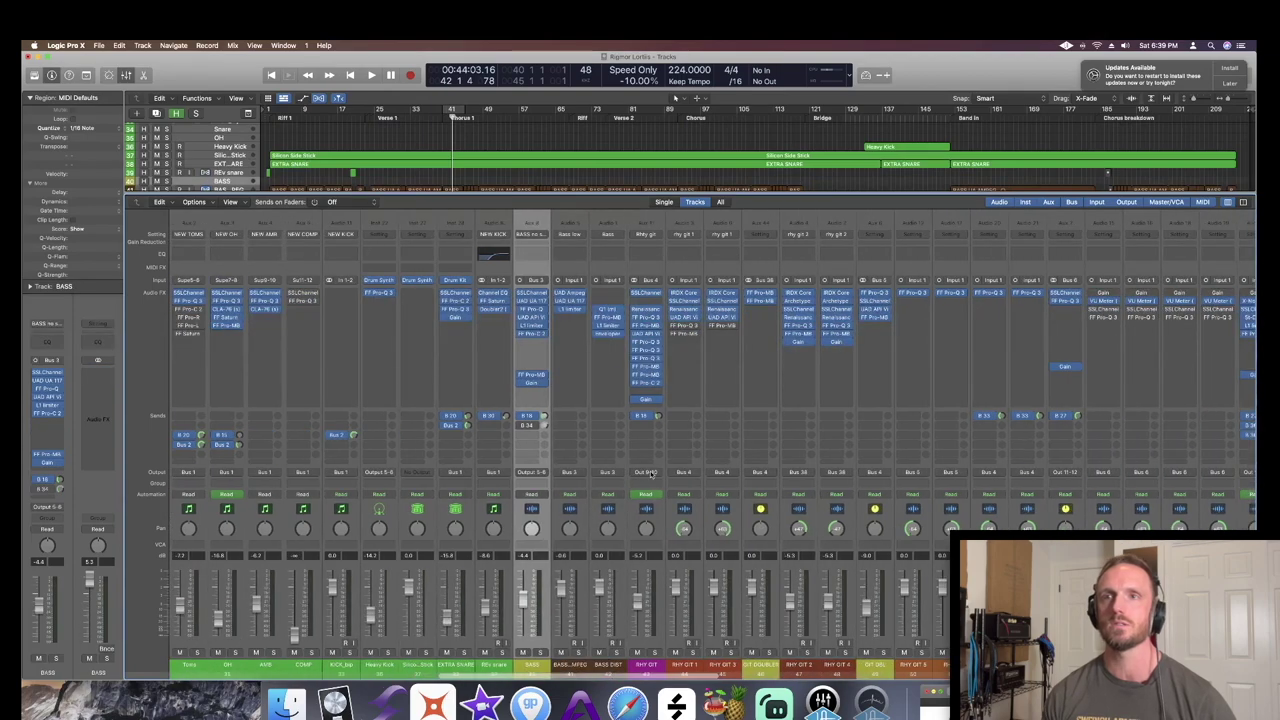
scroll(684, 529, right, 8)
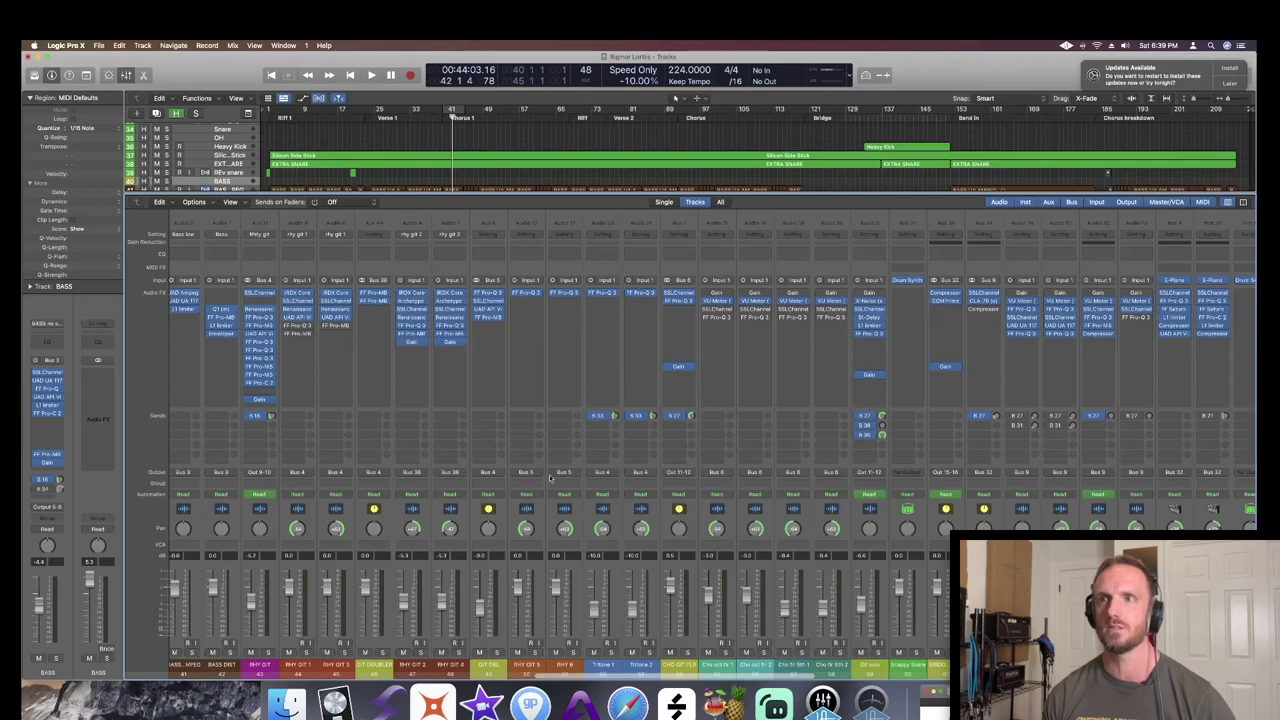
click(676, 667)
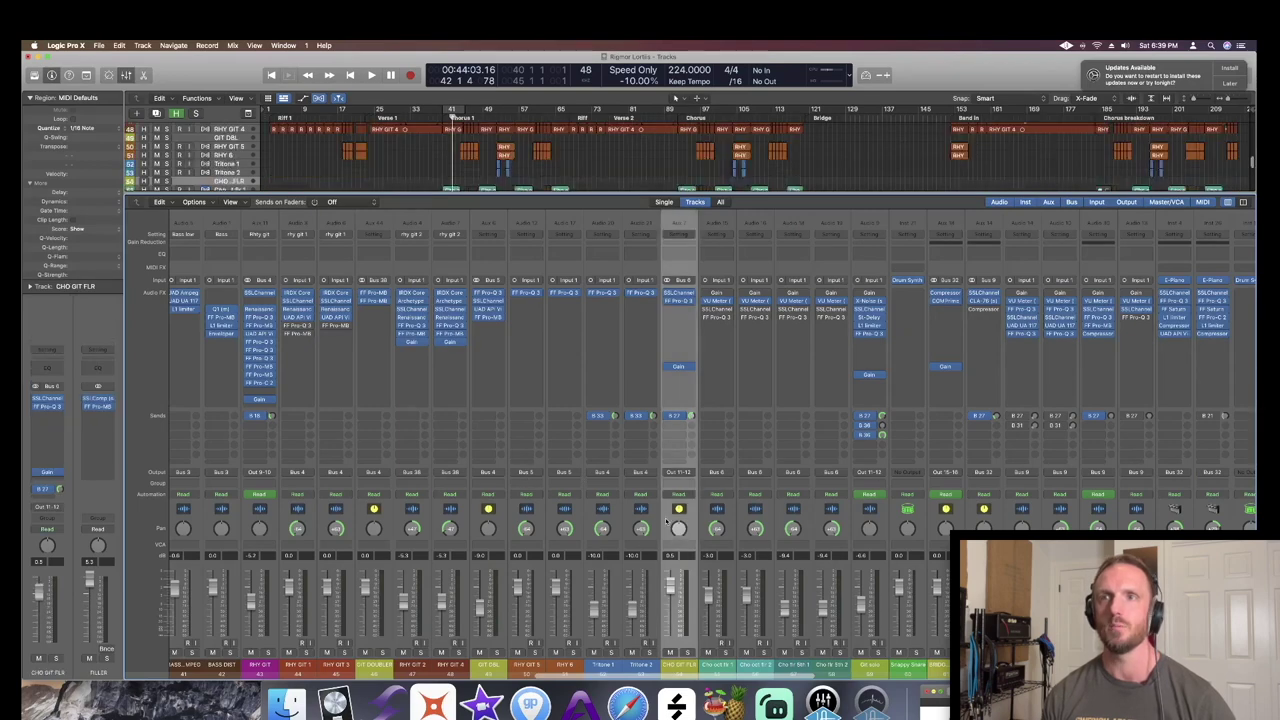
scroll(895, 484, right, 2)
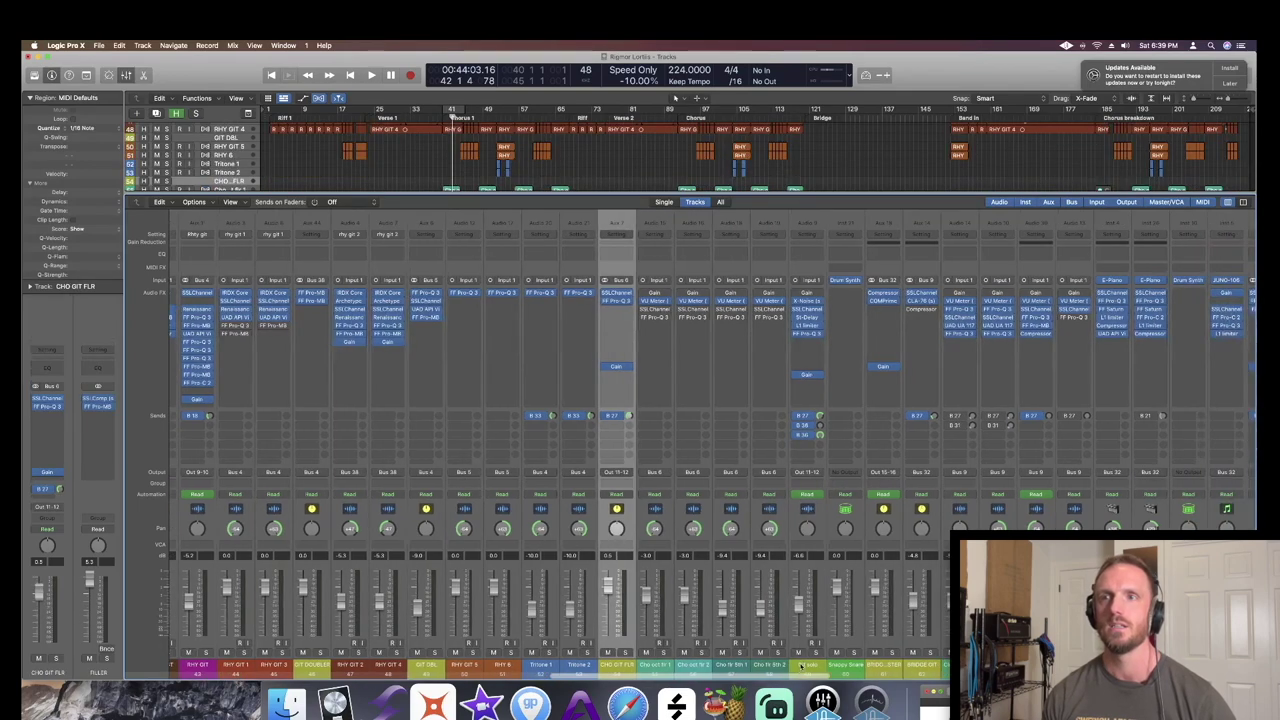
- Review the guitar solo, bridge and synth channels' routing, and show the effect auxes and stem output channels in the mixer
scroll(811, 478, right, 3)
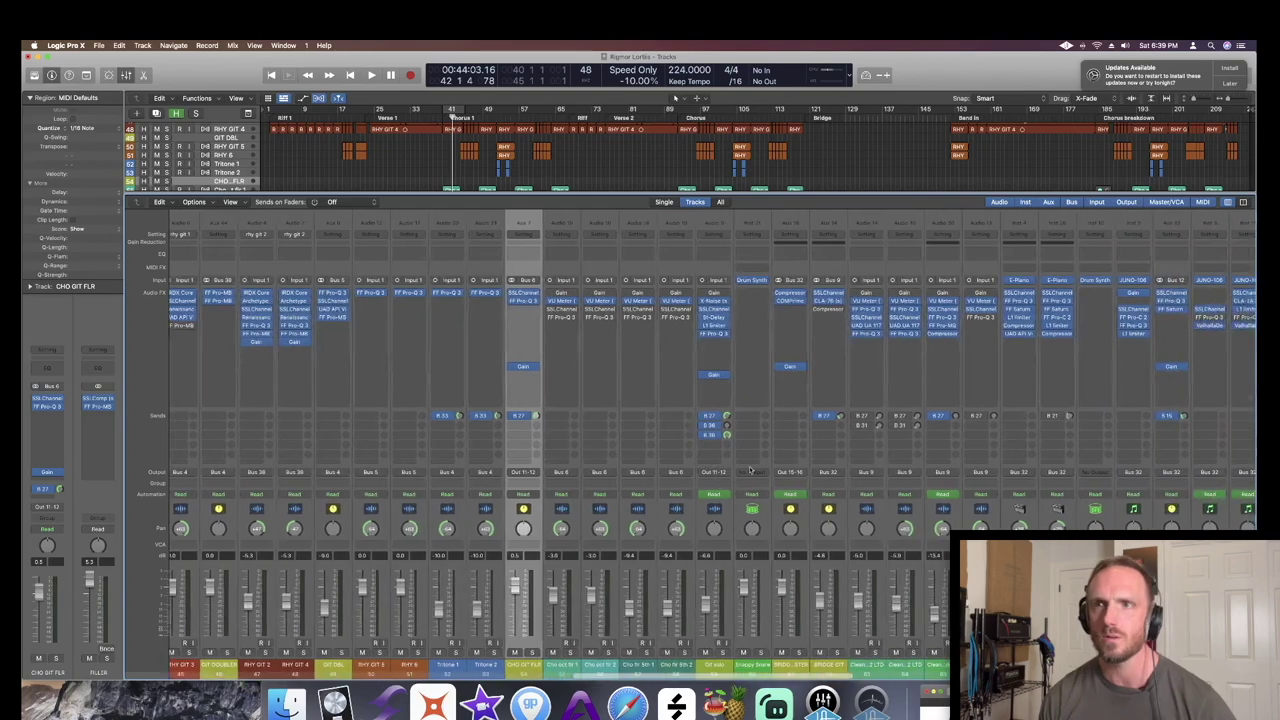
scroll(714, 476, right, 1)
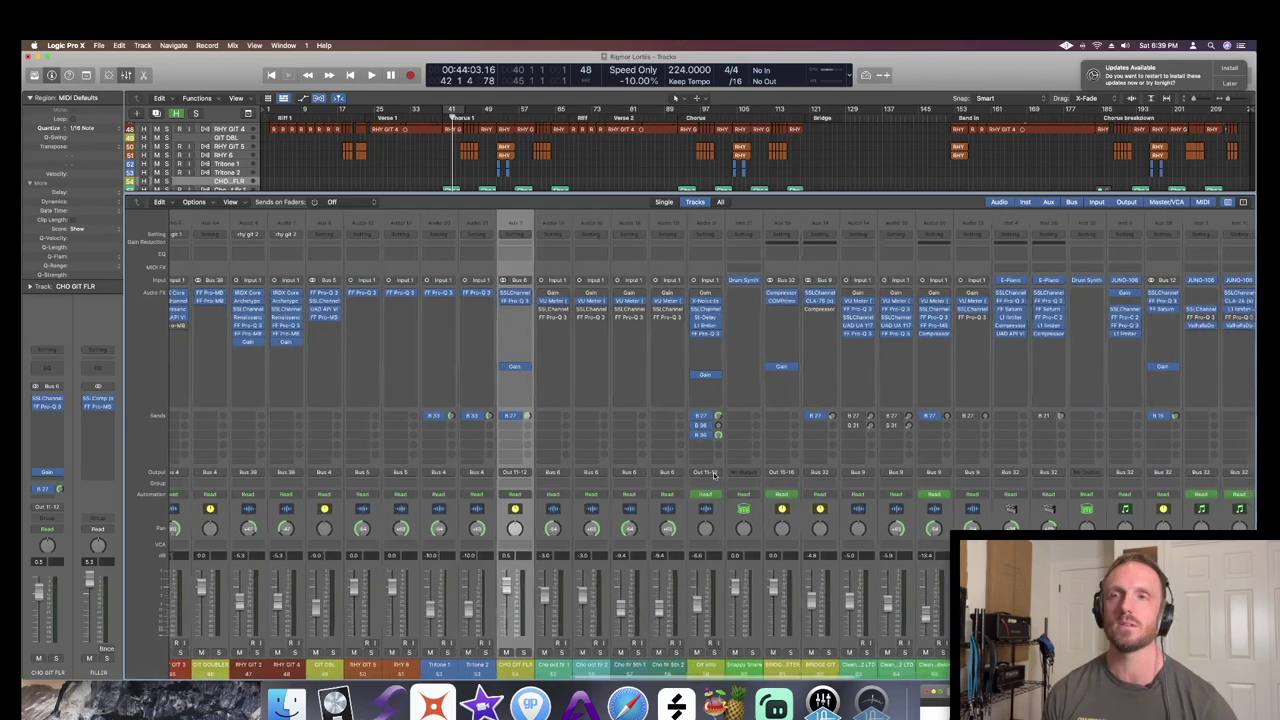
scroll(691, 326, right, 1)
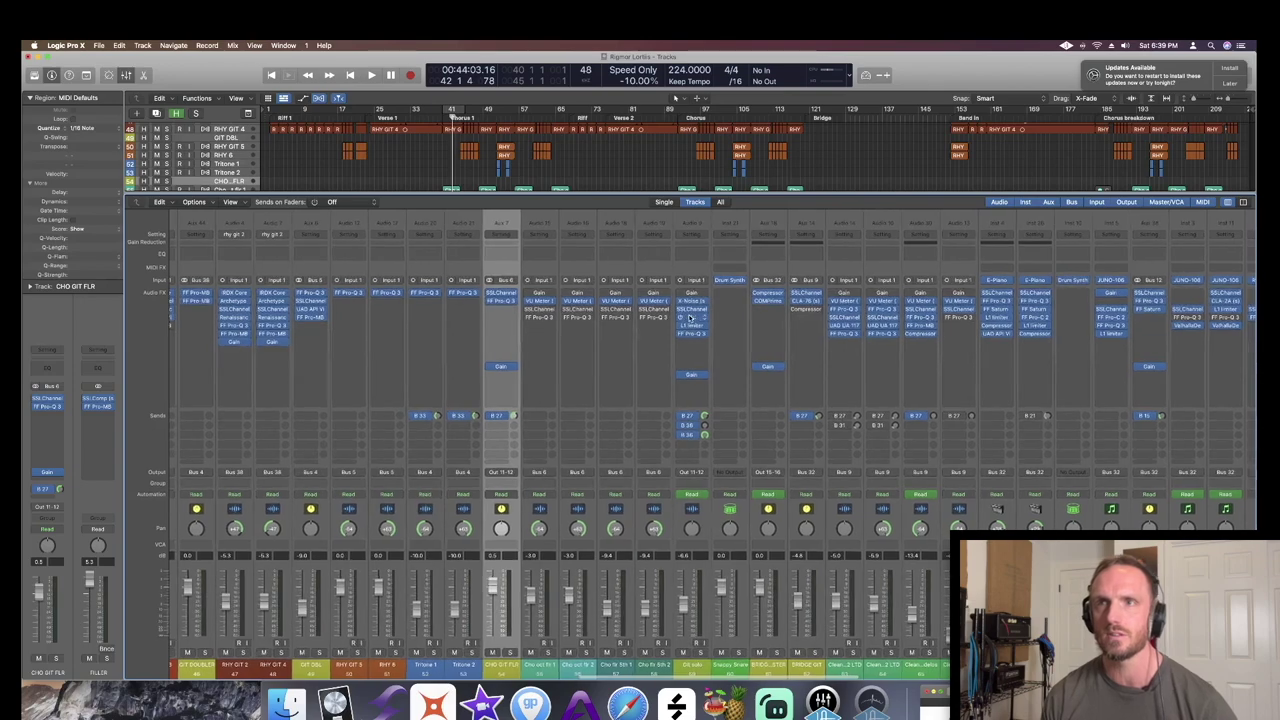
scroll(642, 648, right, 4)
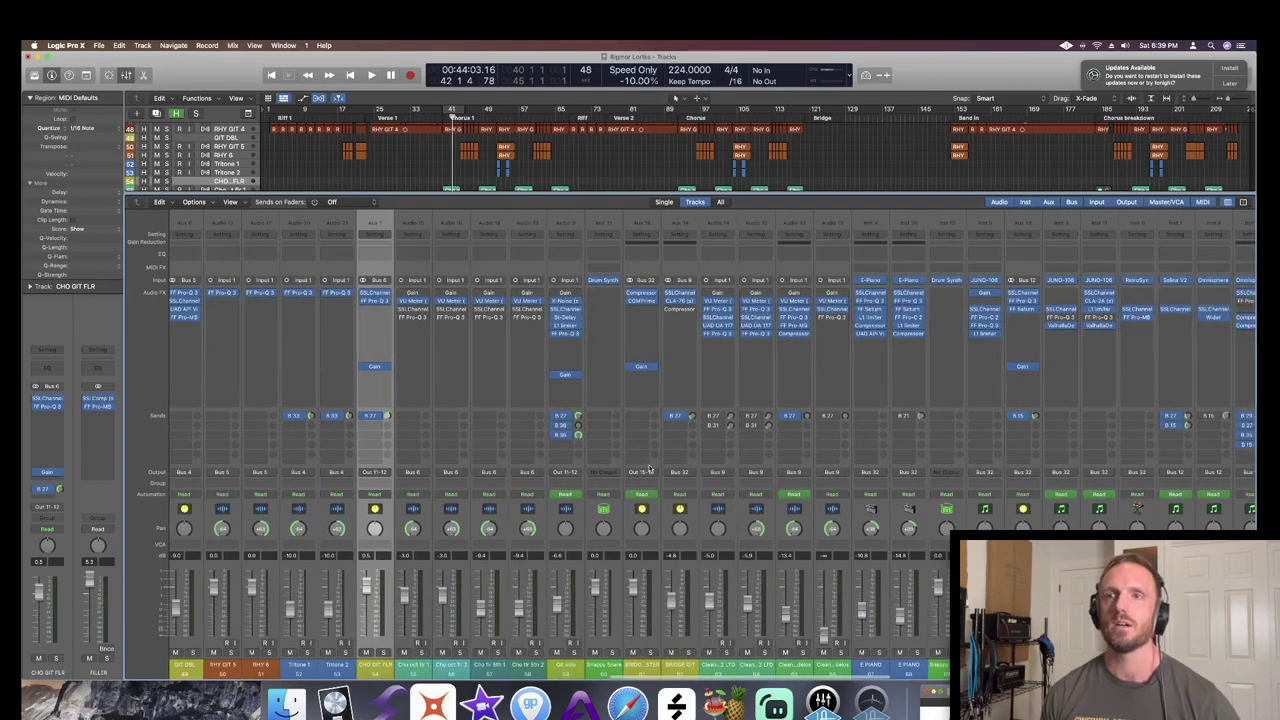
scroll(641, 480, right, 15)
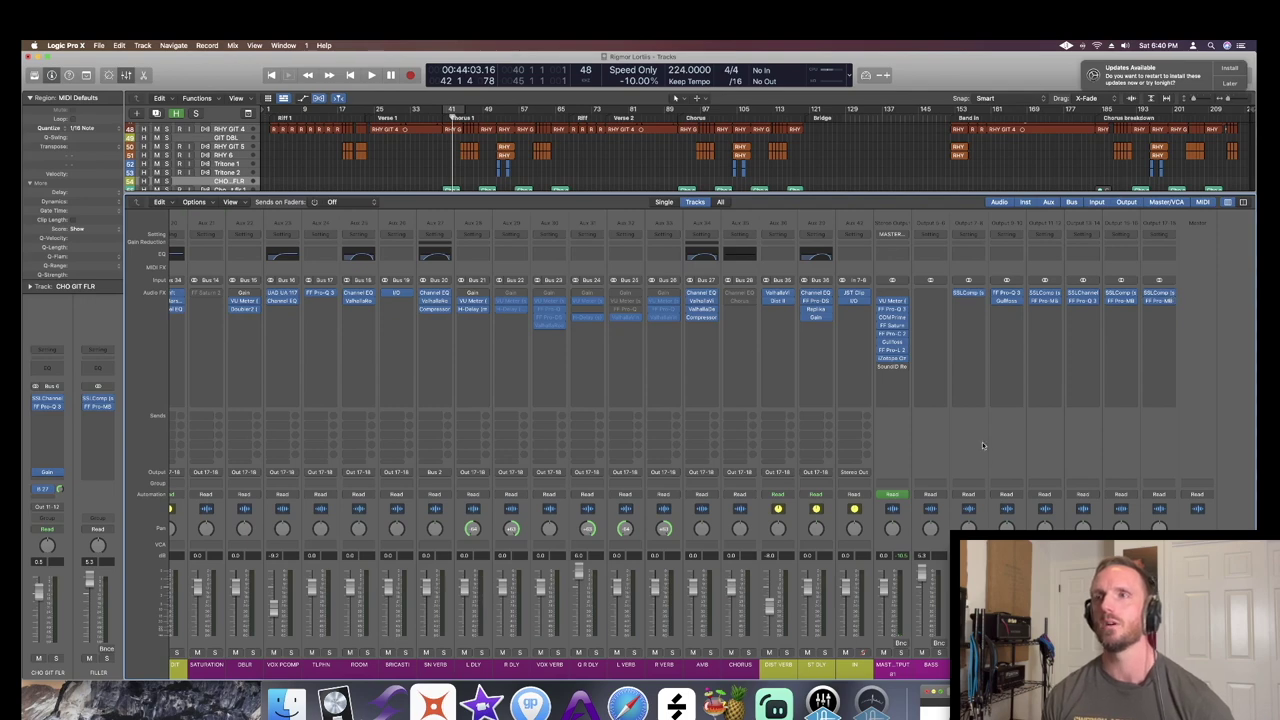
- Inspect the SSLComp plug-in on the DRUMS output channel while playing the full mix
click(968, 293)
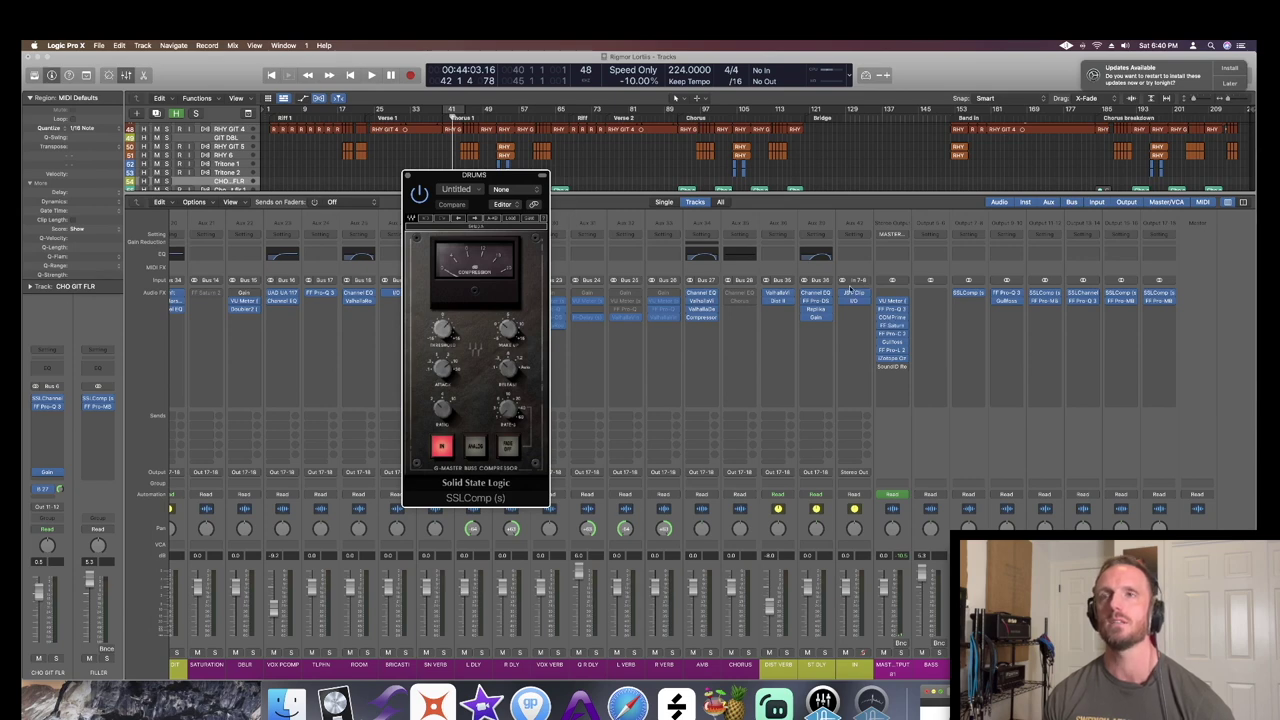
key(space)
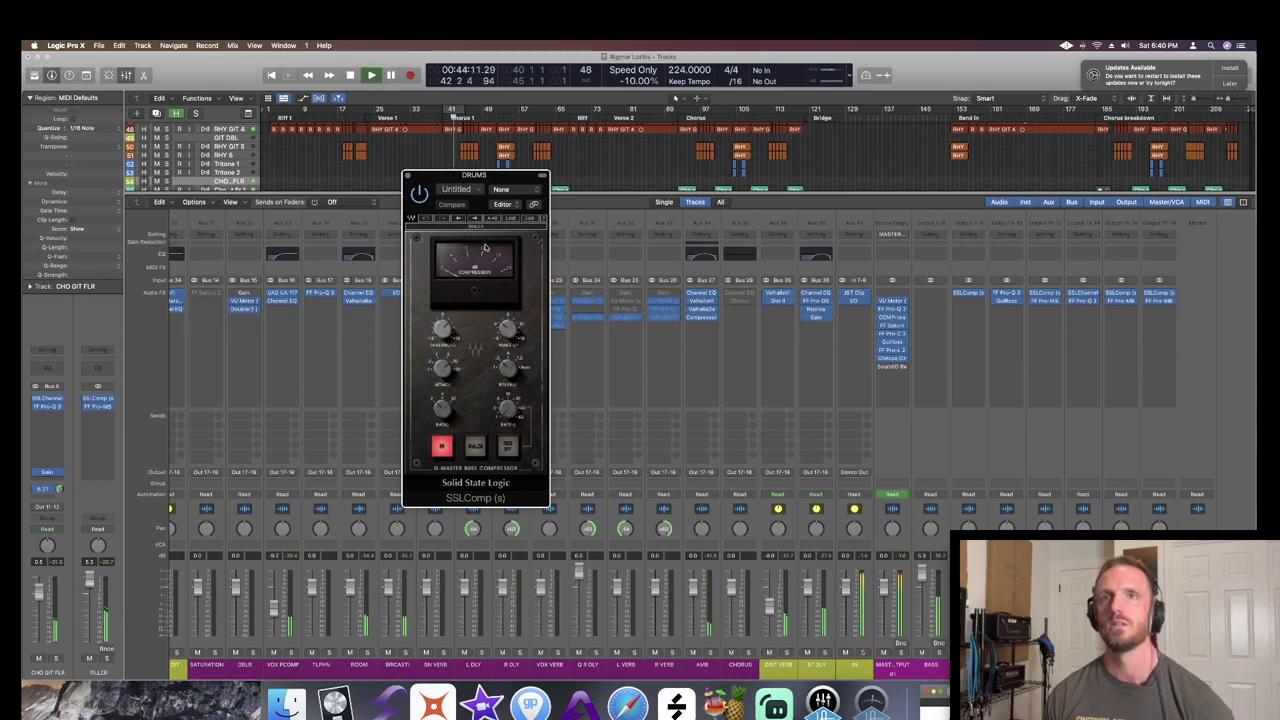
key(space)
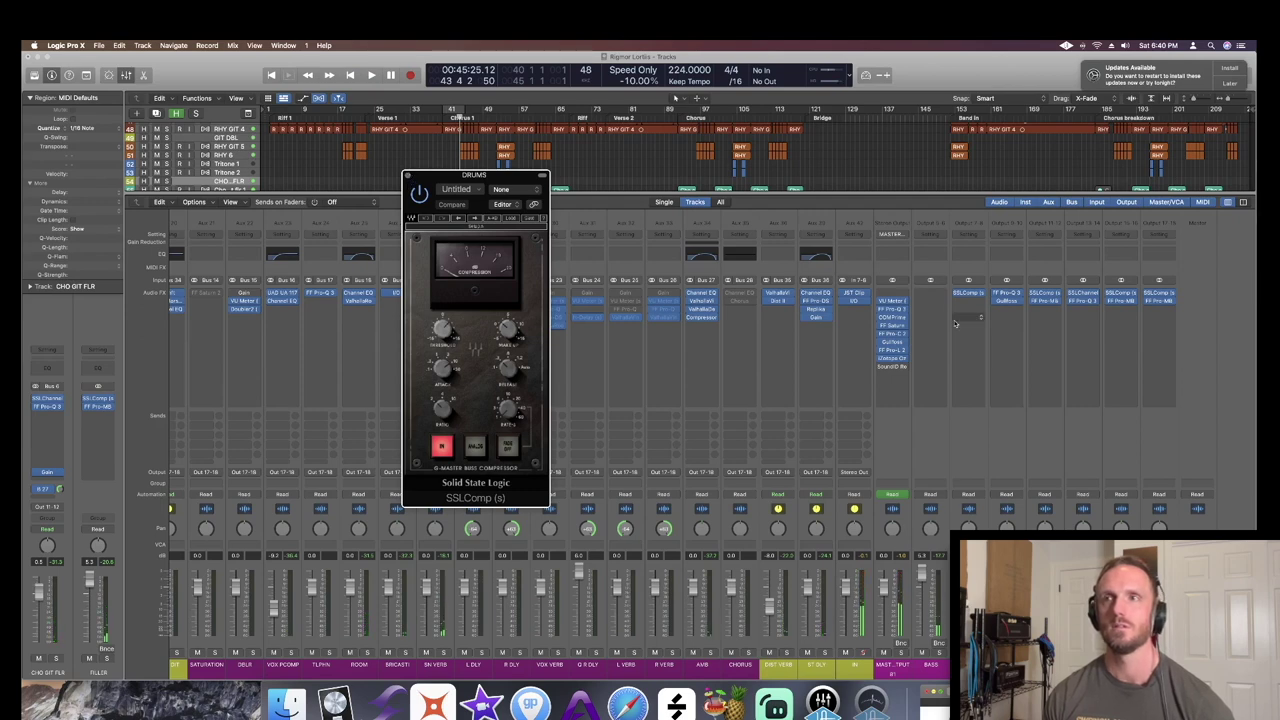
- Play the mix, close the DRUMS compressor, and inspect the SSLComp plug-in on the FILLER output channel
key(space)
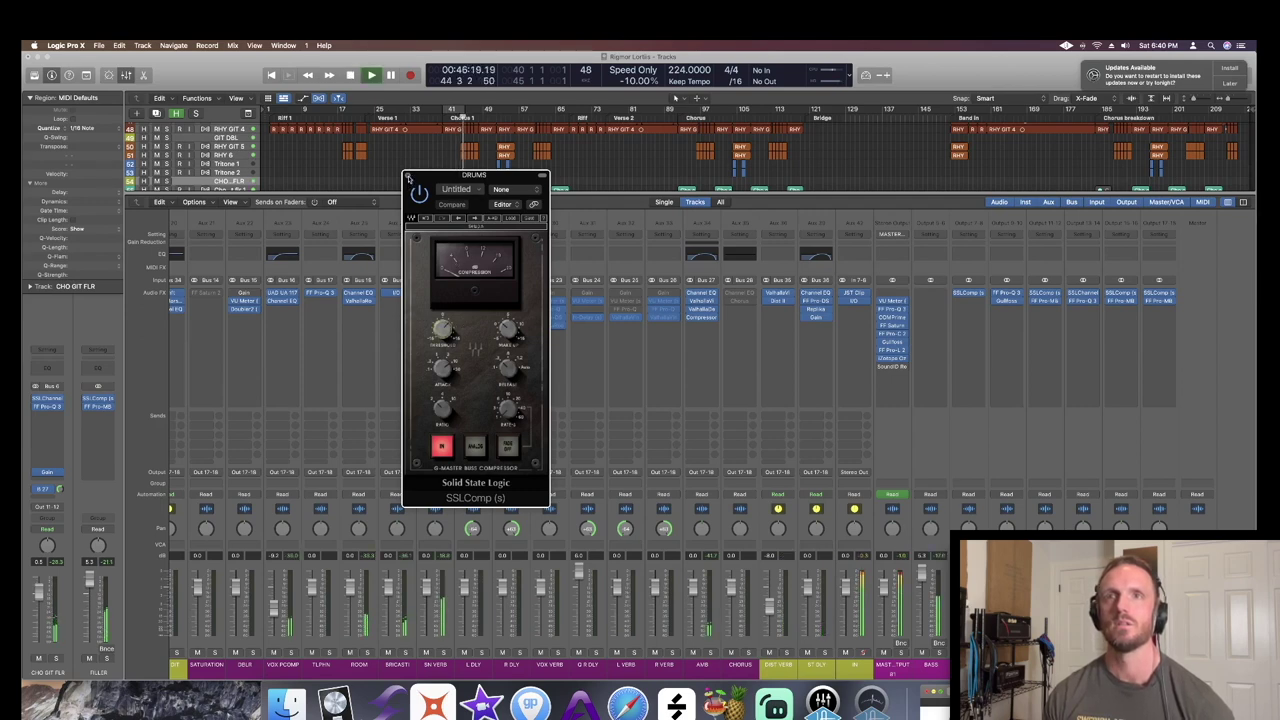
key(super+w)
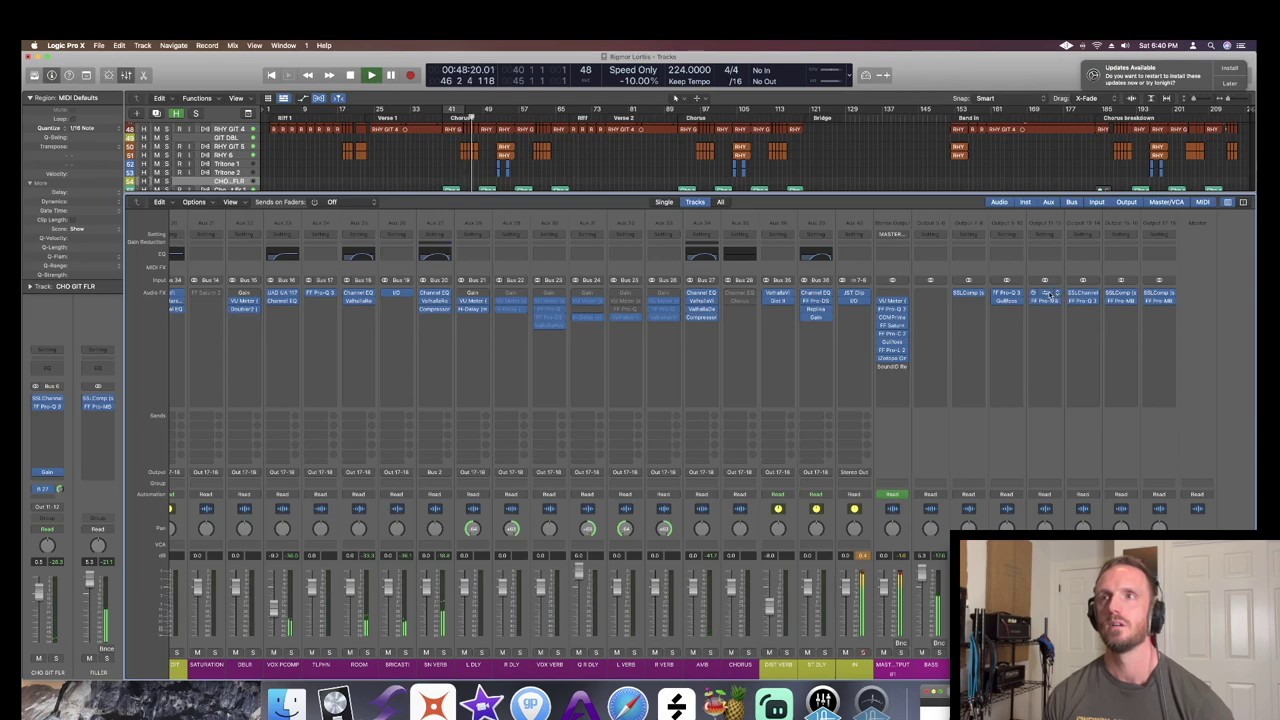
key(v)
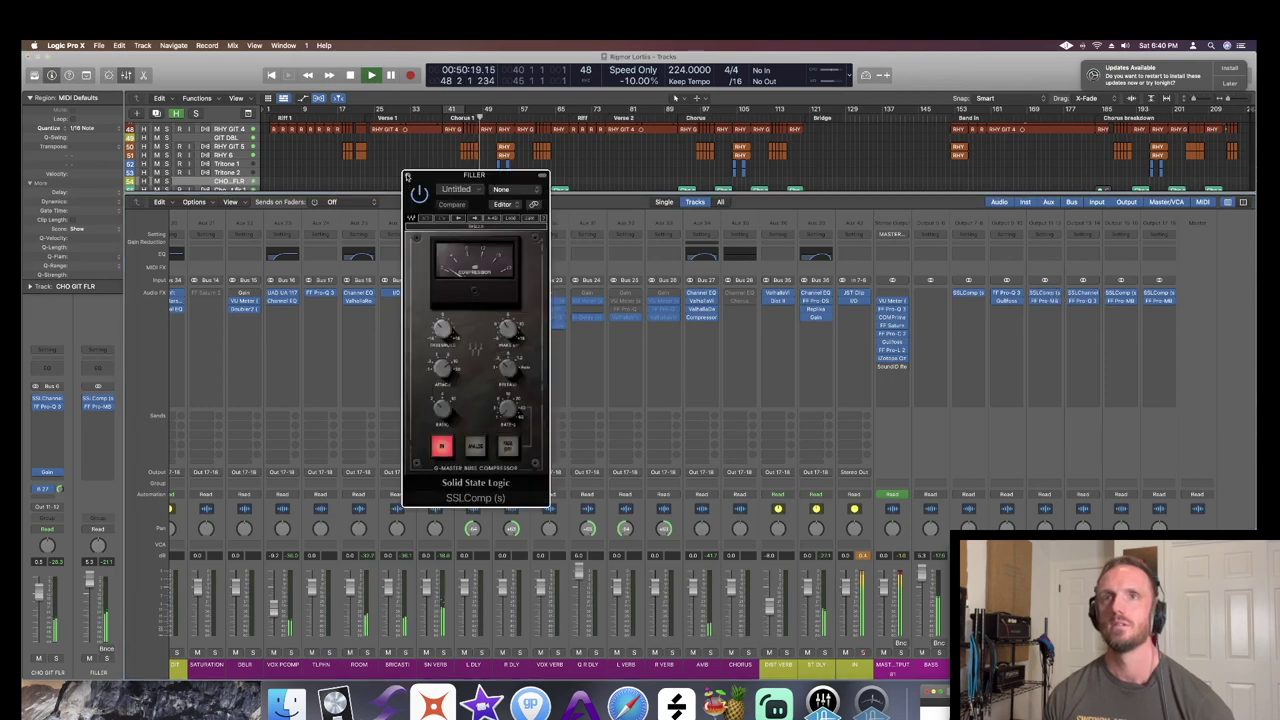
key(v)
key(space)
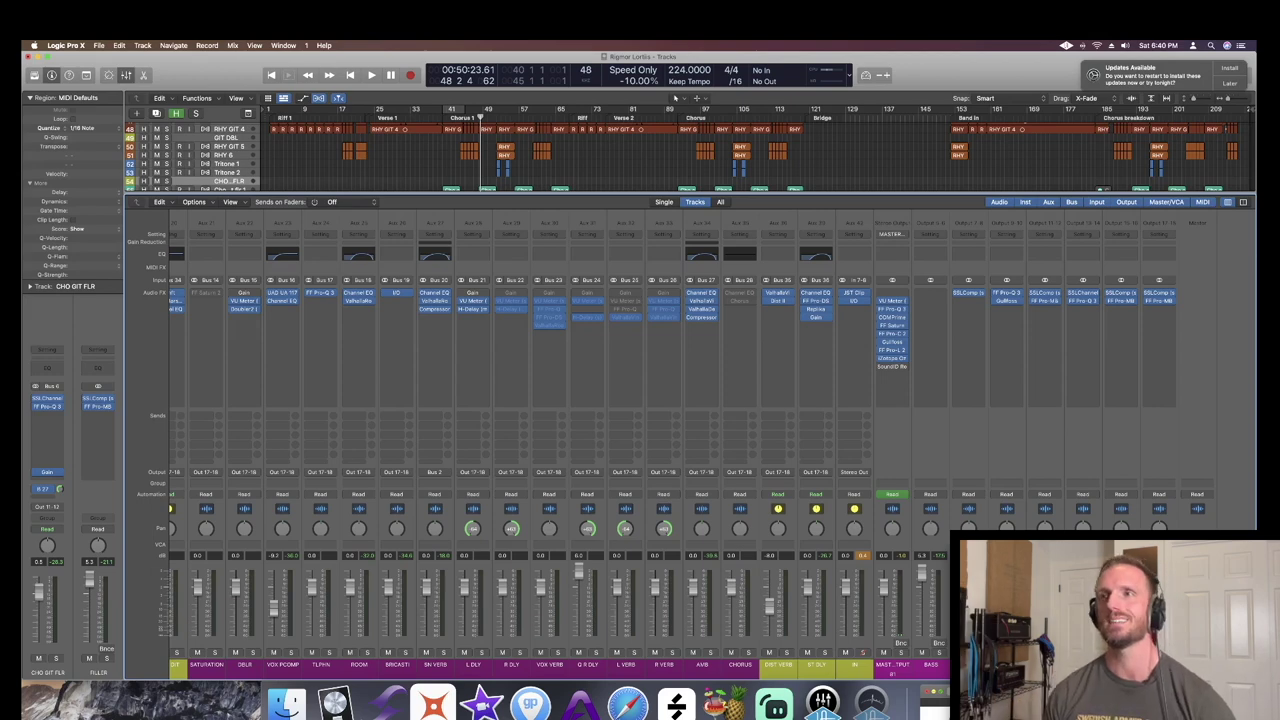
- Inspect the FF Pro-MB on the FILLER output channel, checking its side-chain source and compression band
click(1121, 300)
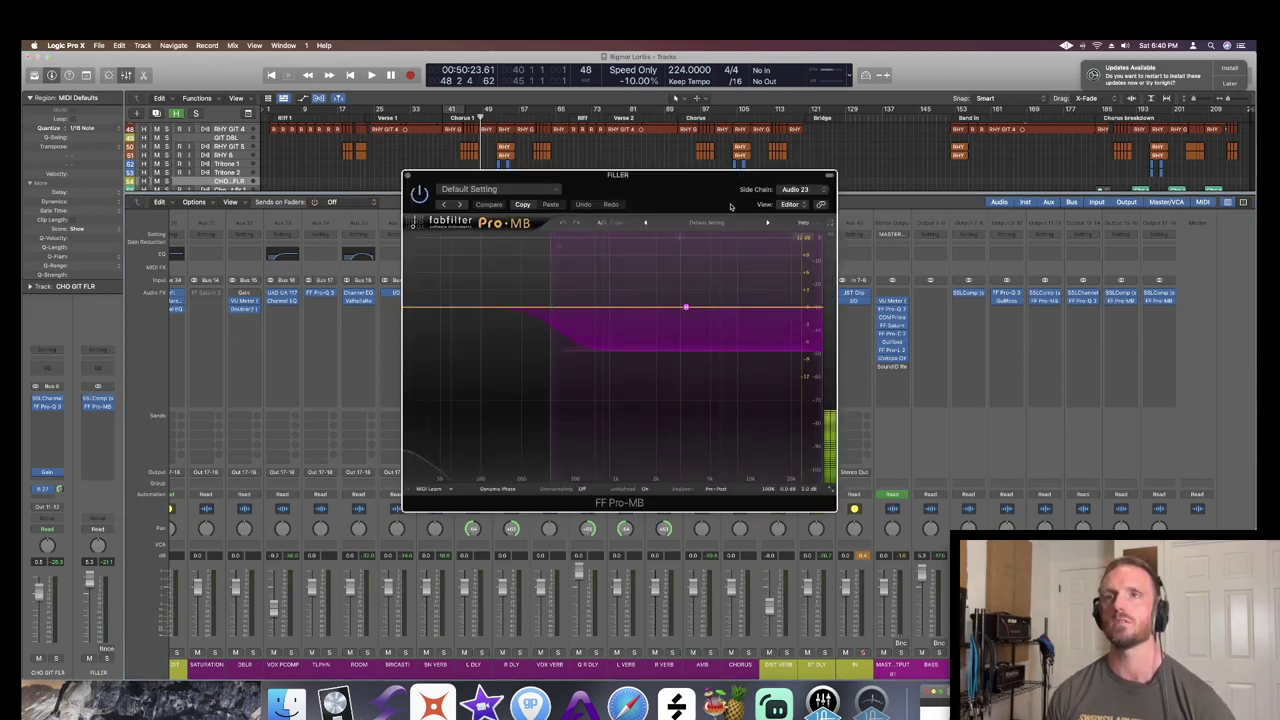
click(820, 190)
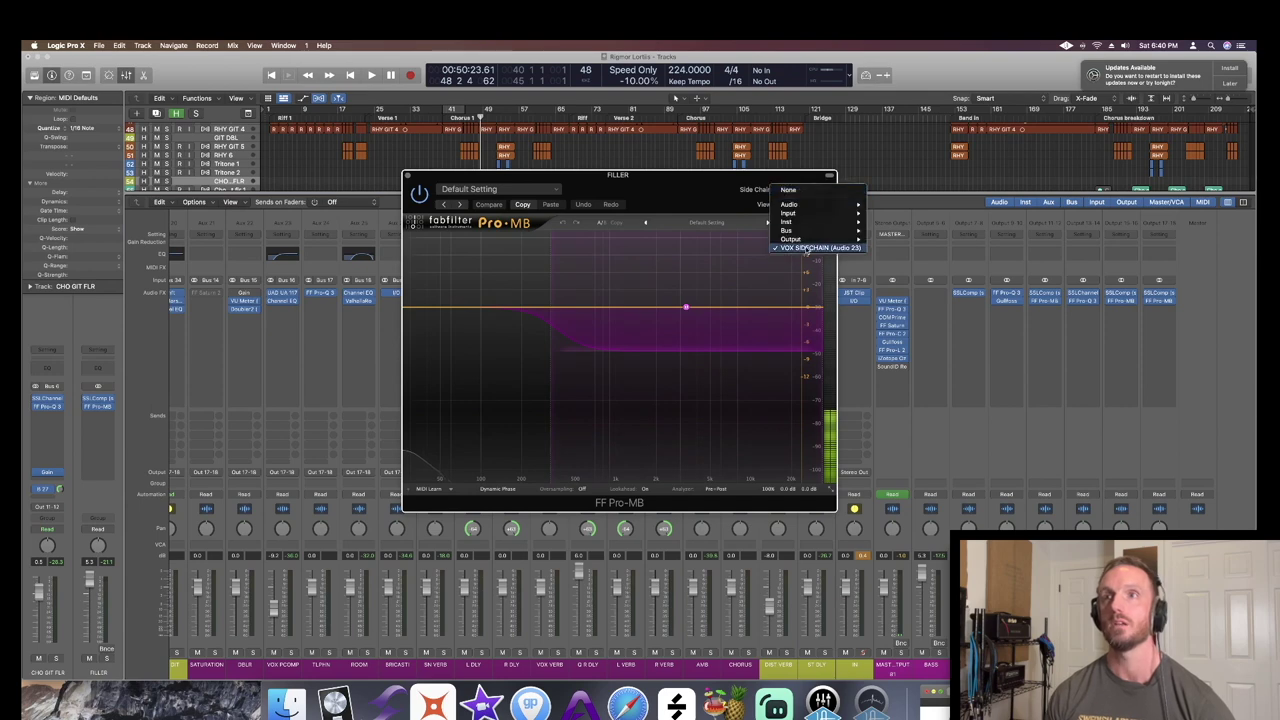
click(652, 178)
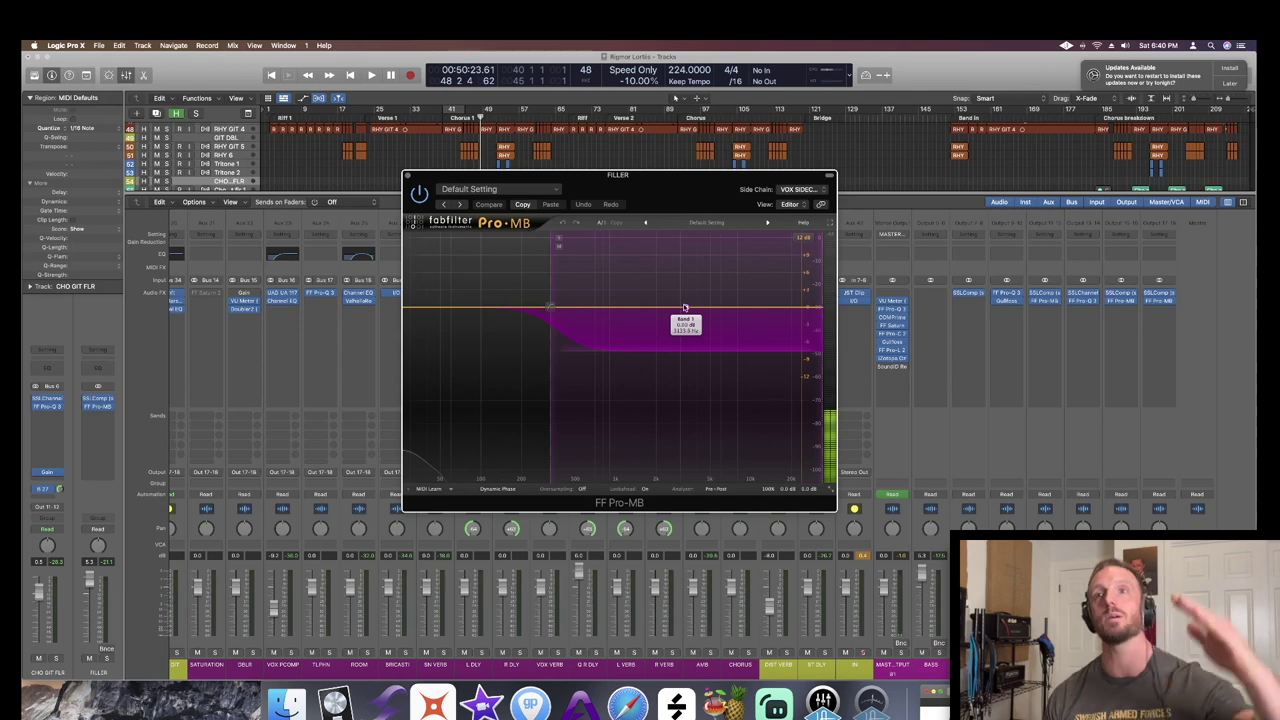
click(407, 177)
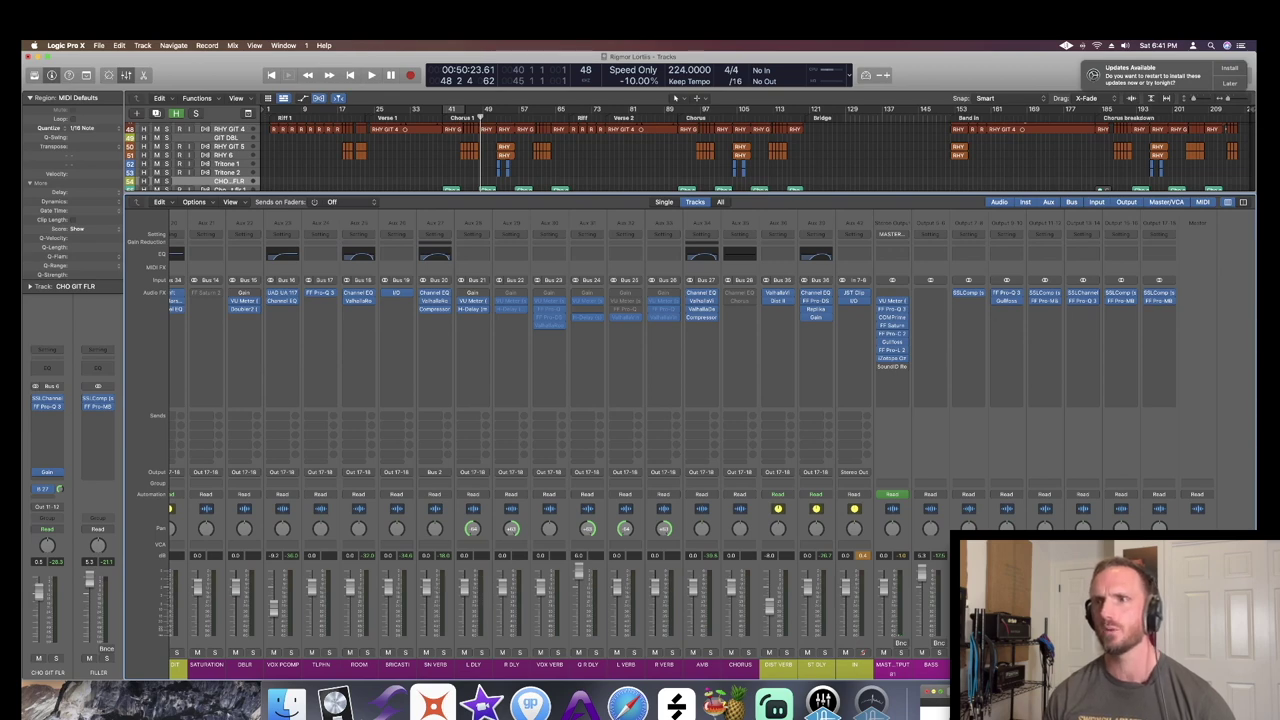
- Examine the dynamic midrange band of the GUITAR output's FF Pro-Q 3, choosing VOX SIDECHAIN (Audio 23) as its side-chain source
click(1006, 298)
mouse_move(623, 286)
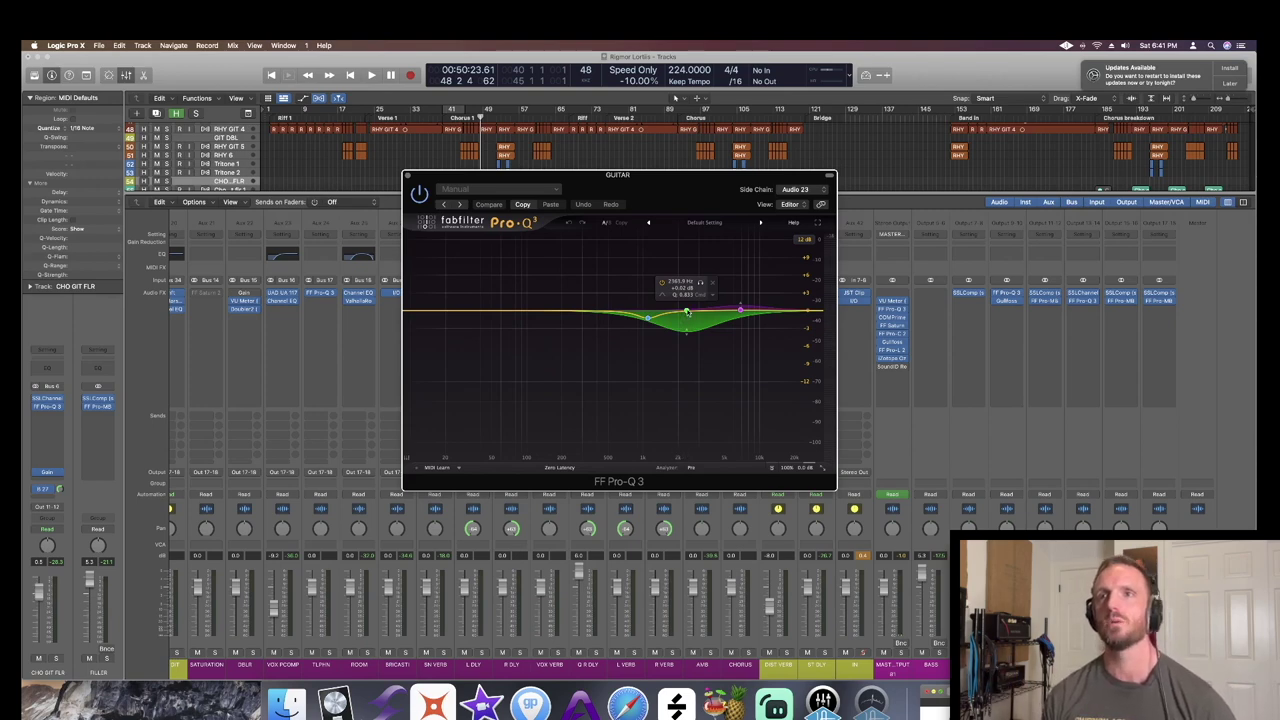
click(686, 312)
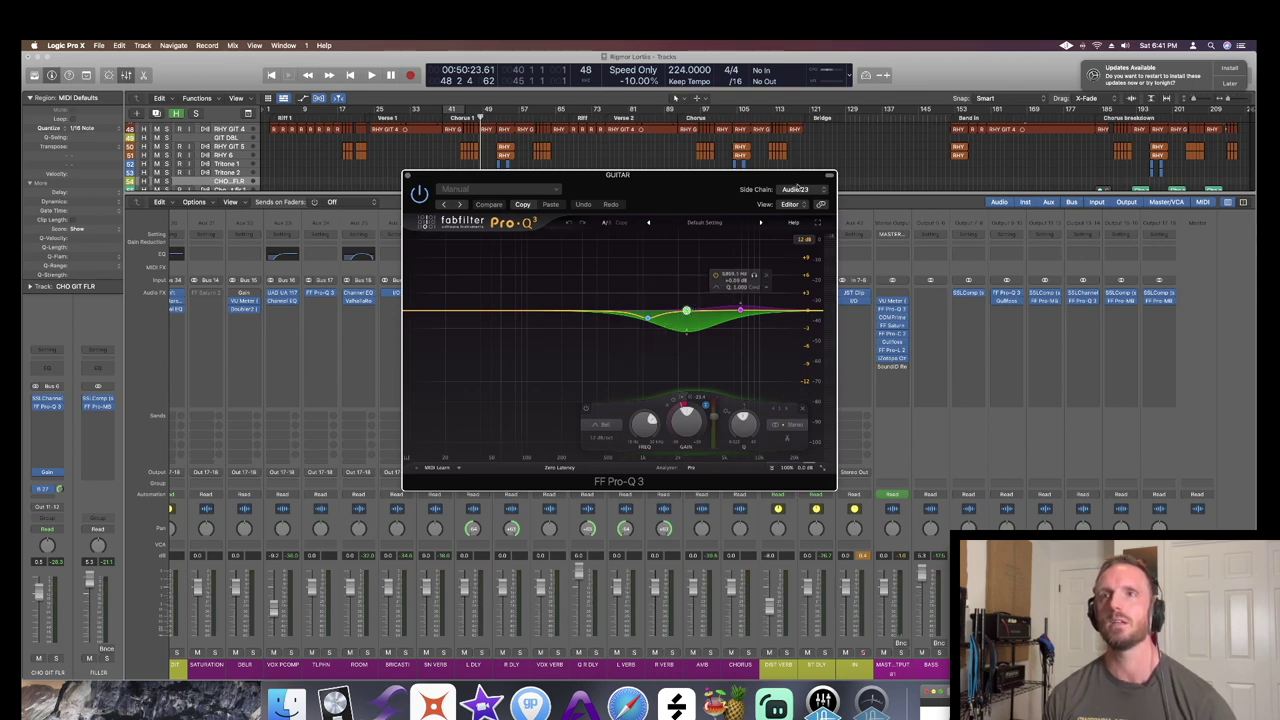
click(796, 189)
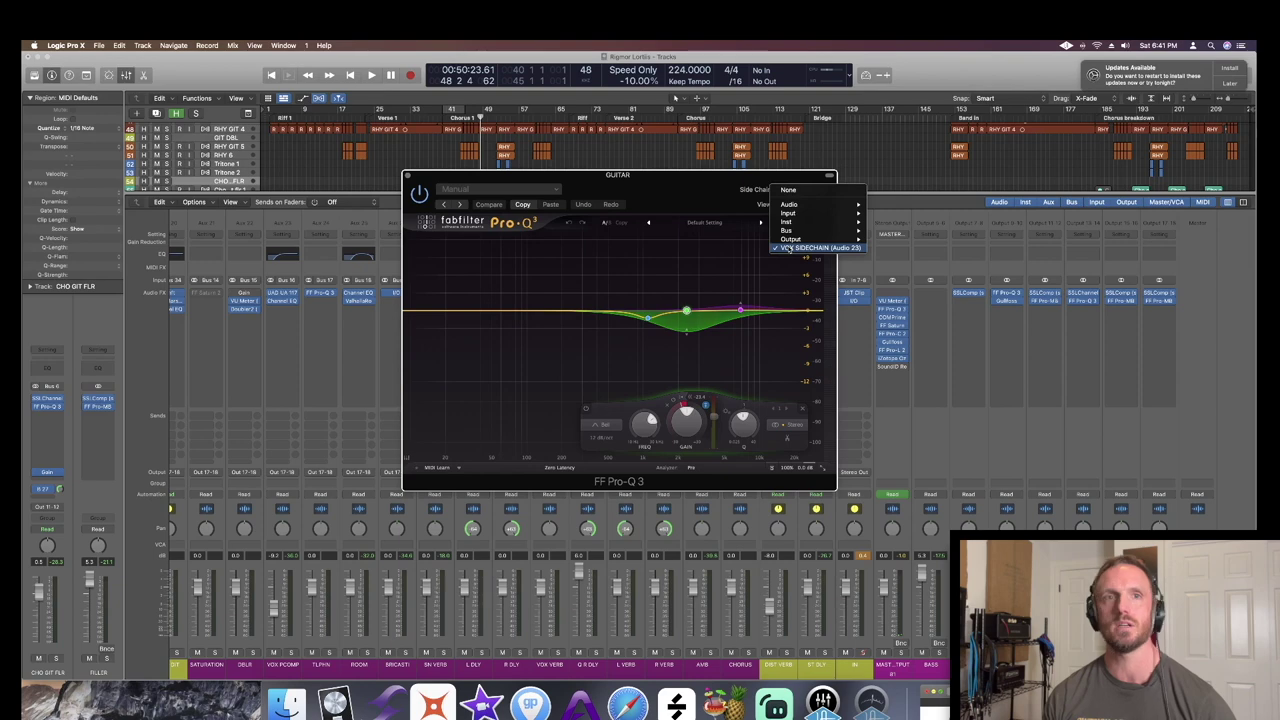
click(790, 247)
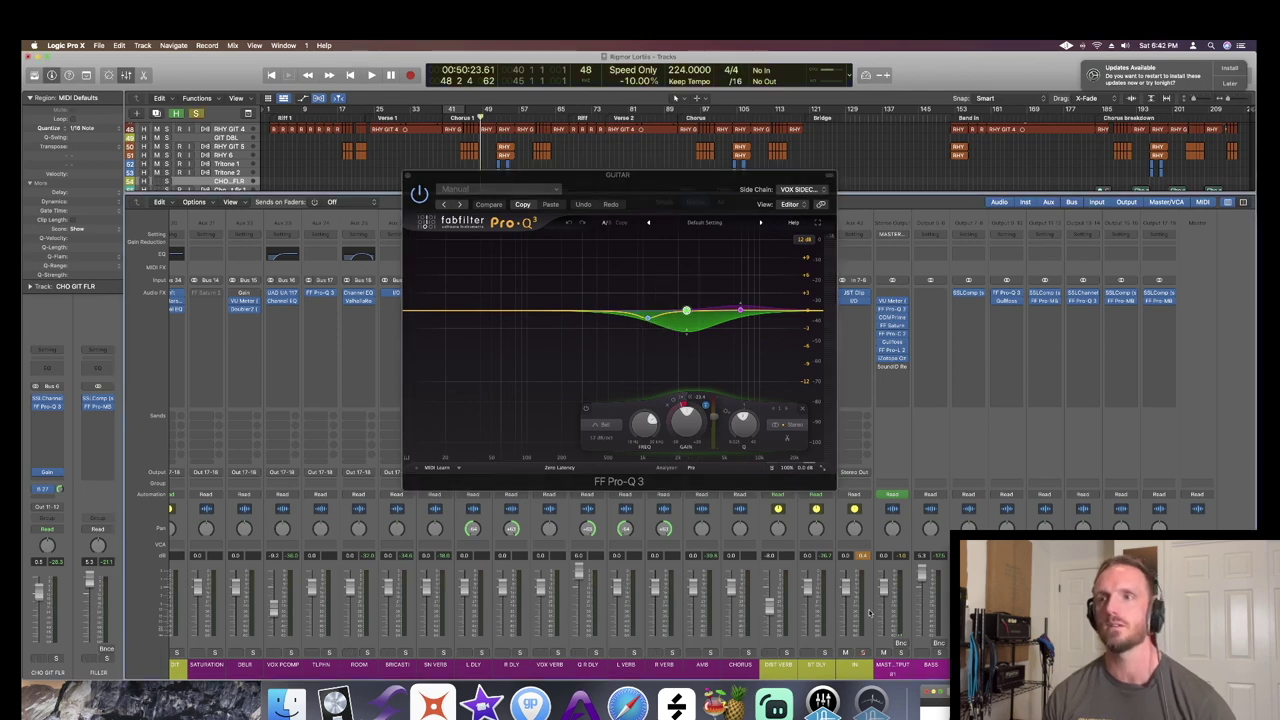
- Play the song, audition the guitar Pro-Q 3's dynamic midrange band in isolation, and nudge that band slightly higher in frequency
key(space)
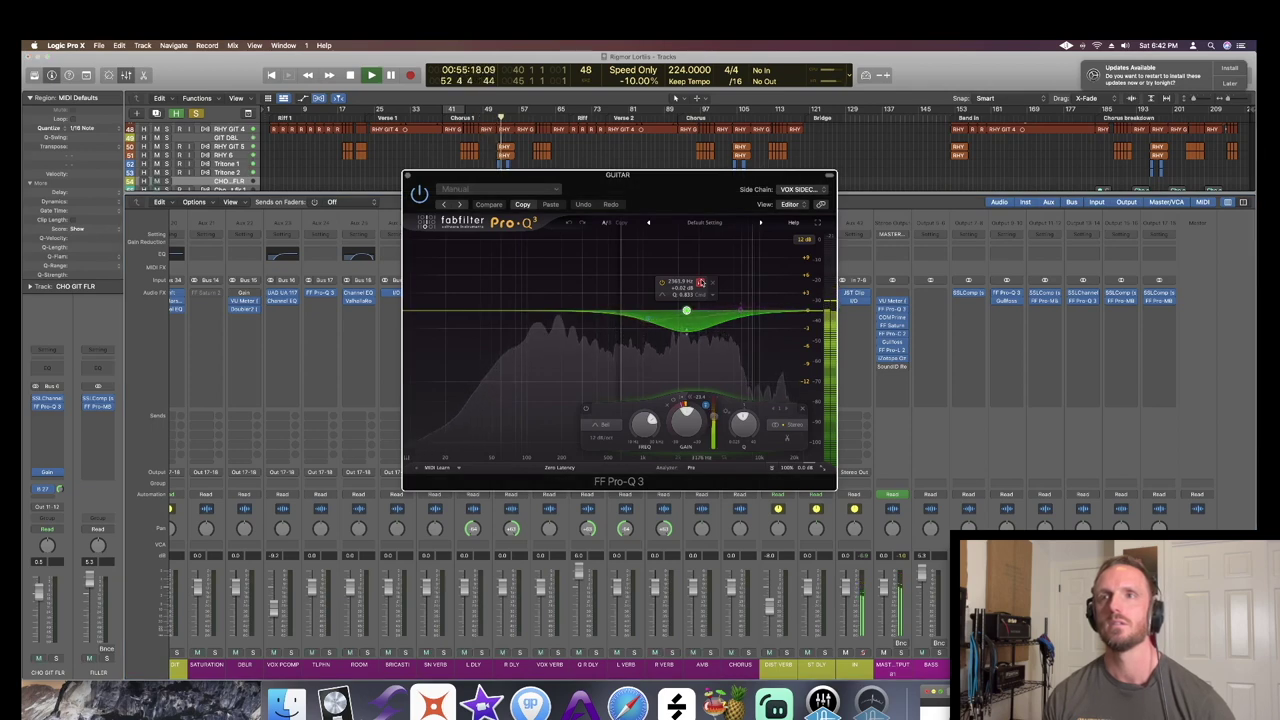
click(700, 282)
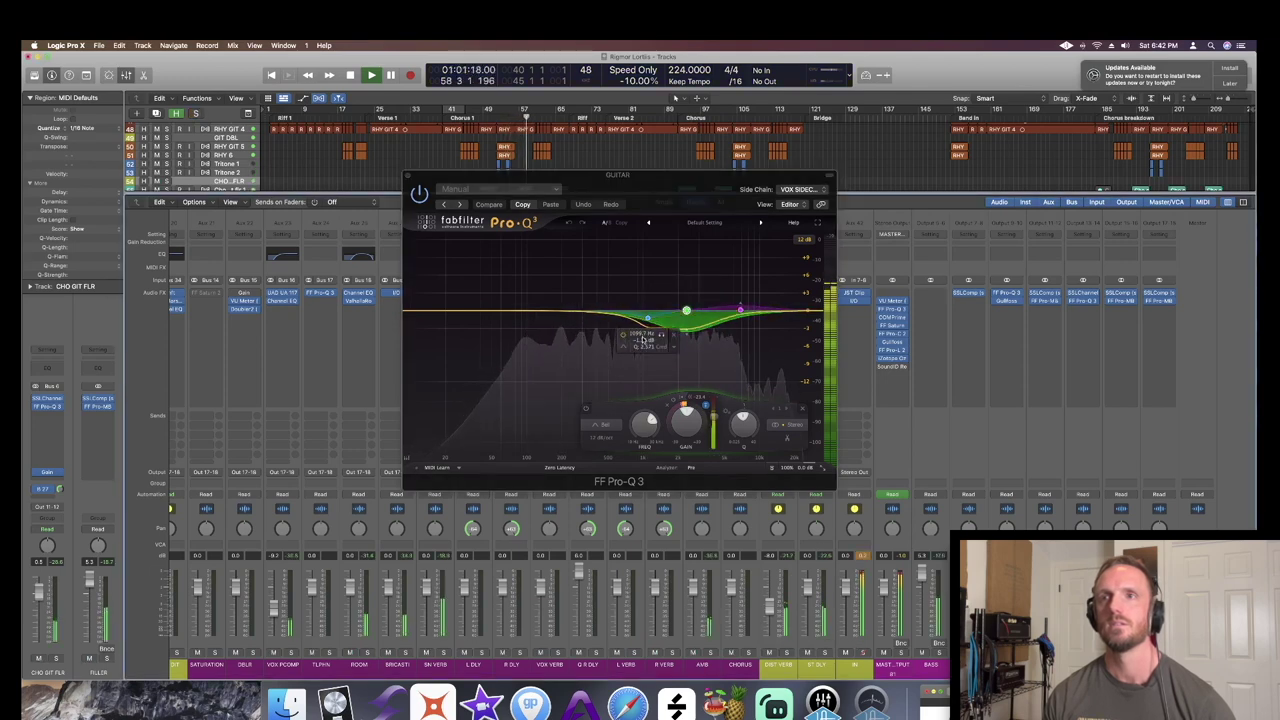
click(687, 311)
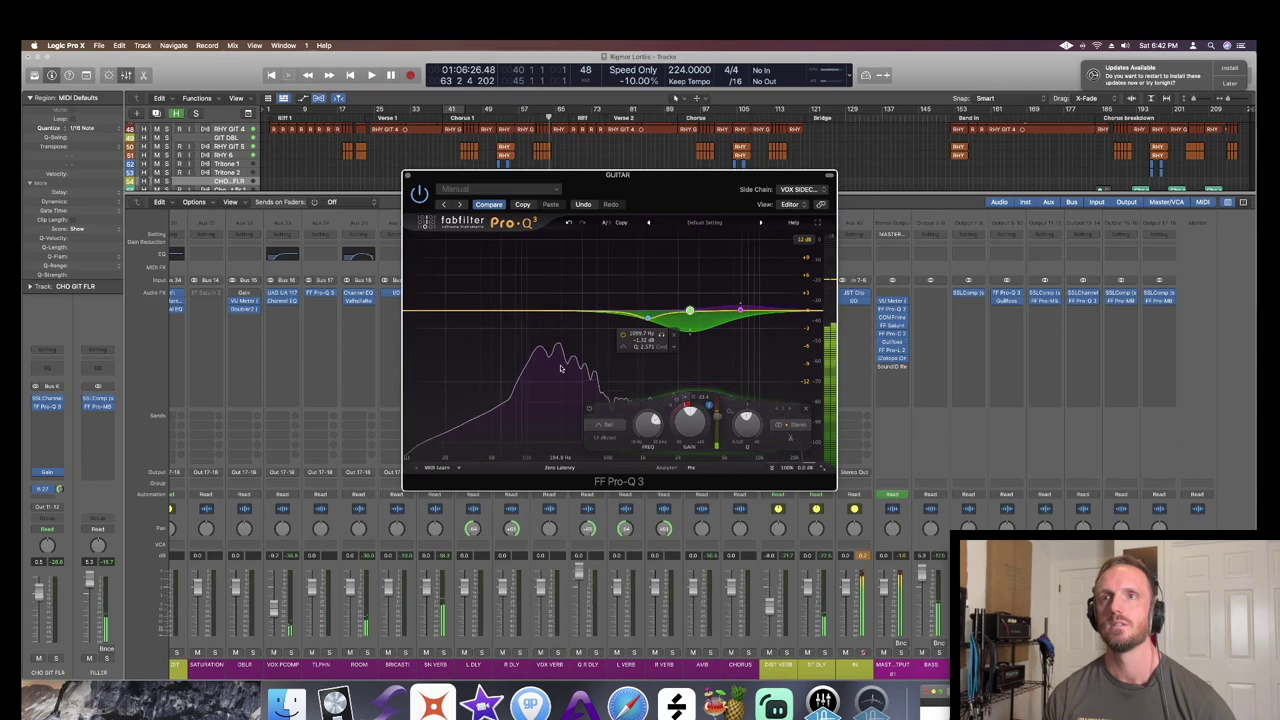
key(space)
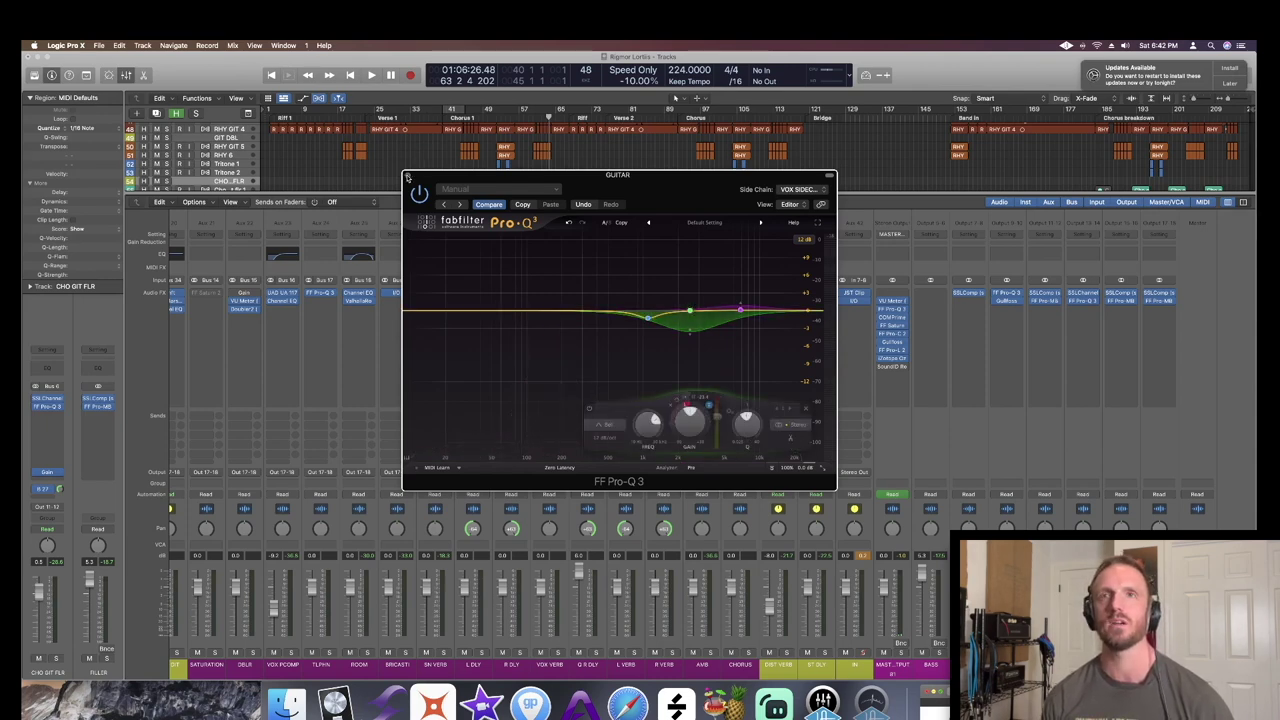
click(407, 177)
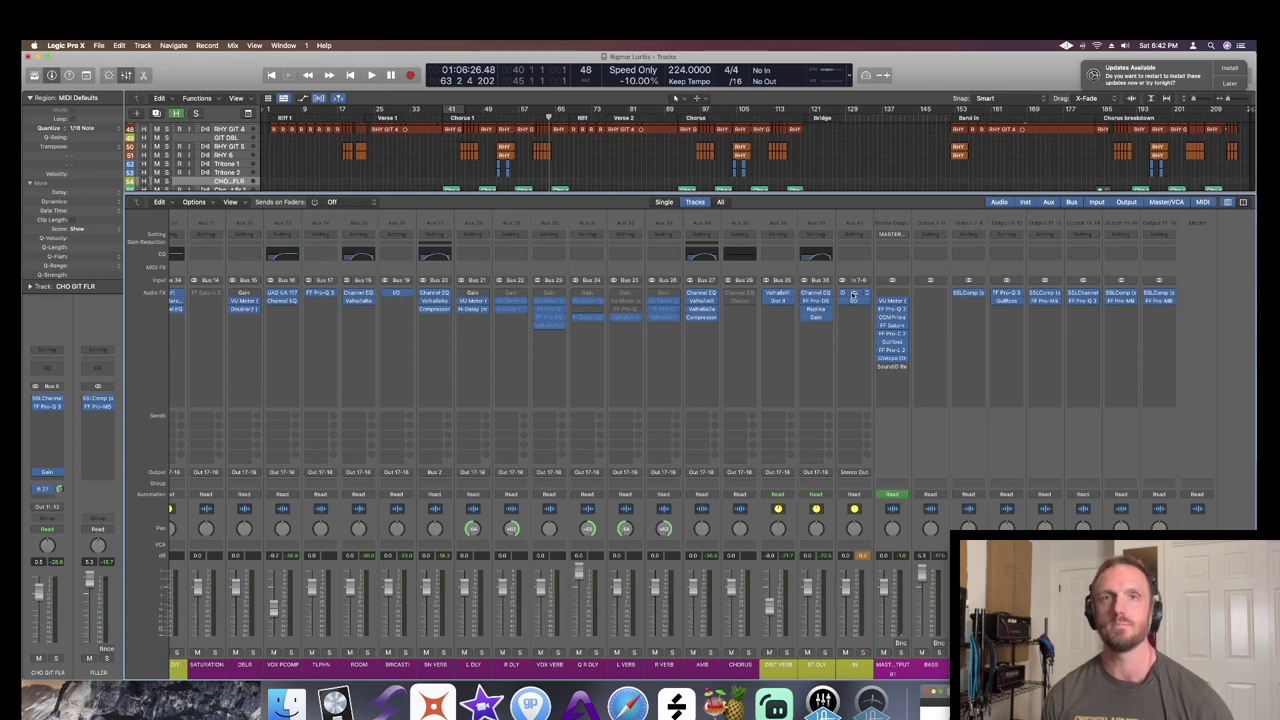
- Set the clip amount of the JST Clip plug-in on the IN aux channel to 3.0 dB
click(848, 292)
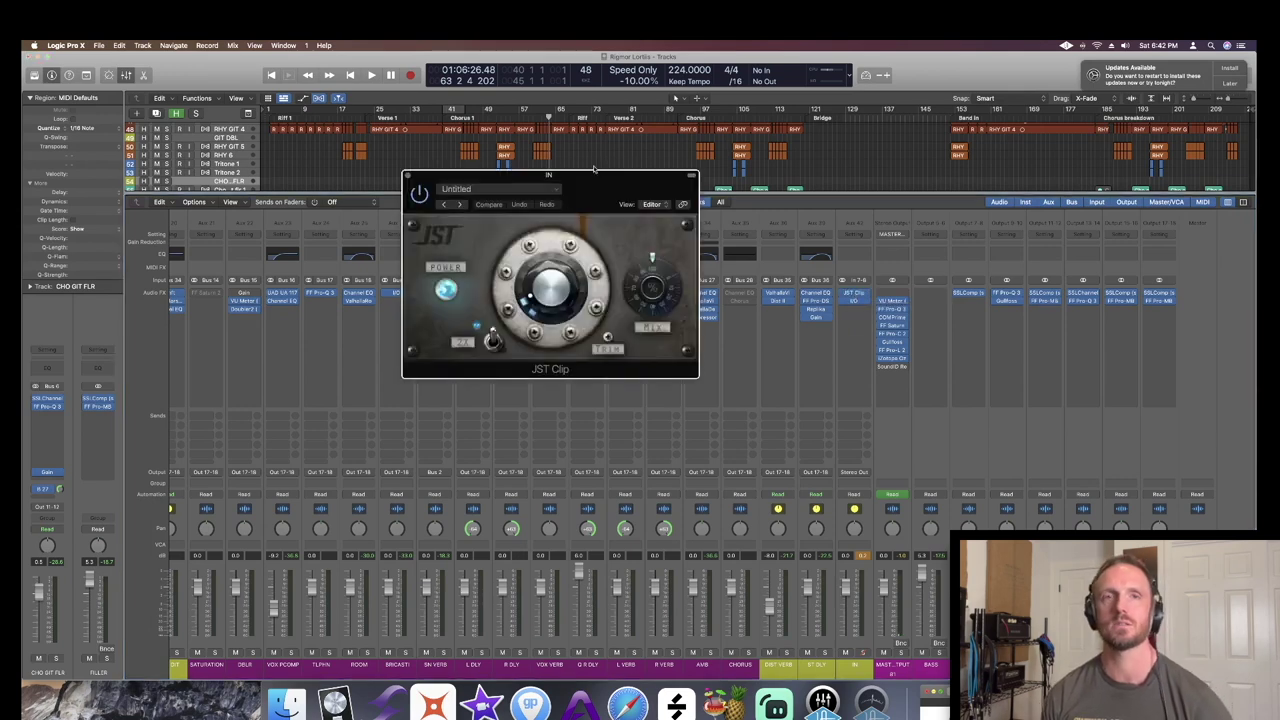
mouse_move(519, 326)
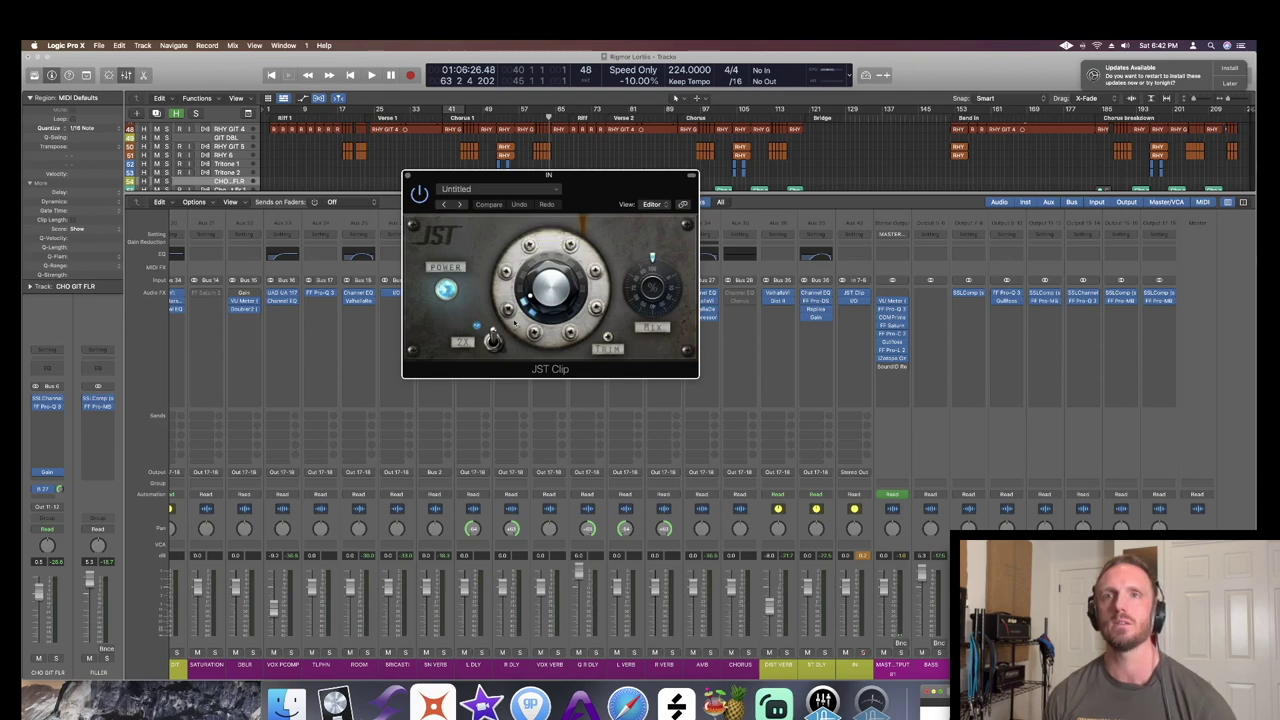
drag(550, 287, 553, 295)
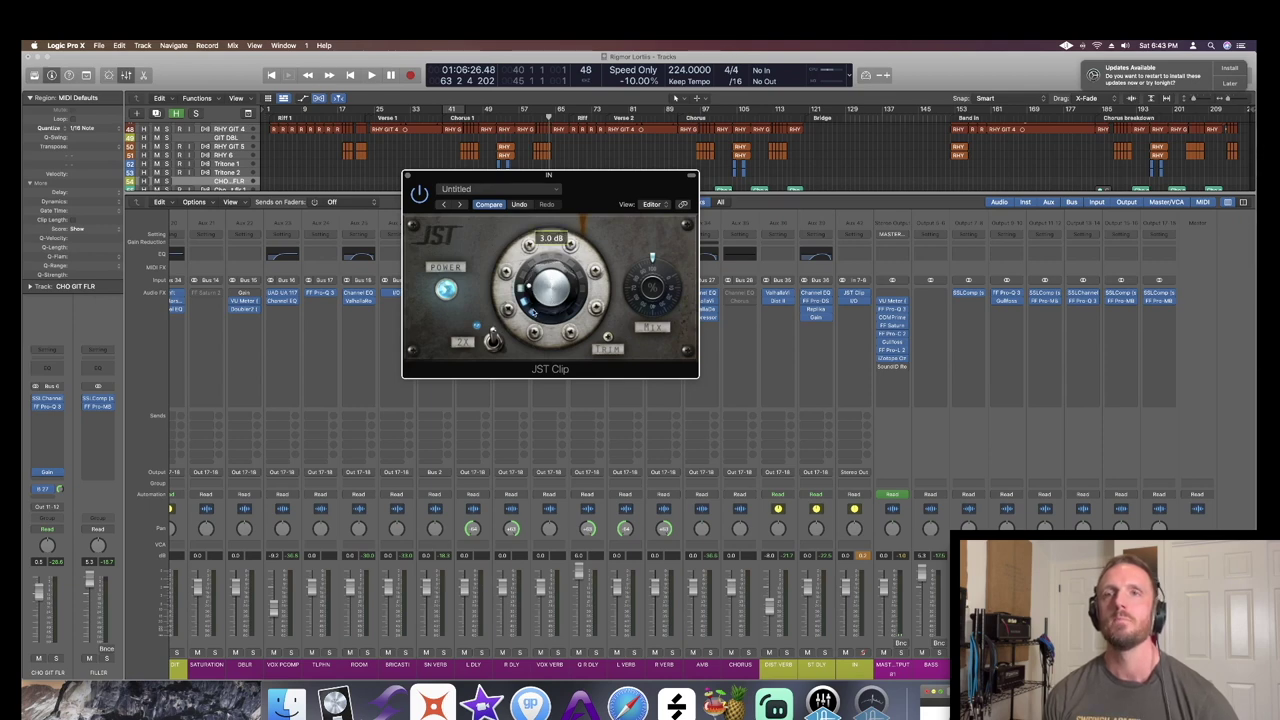
mouse_move(606, 338)
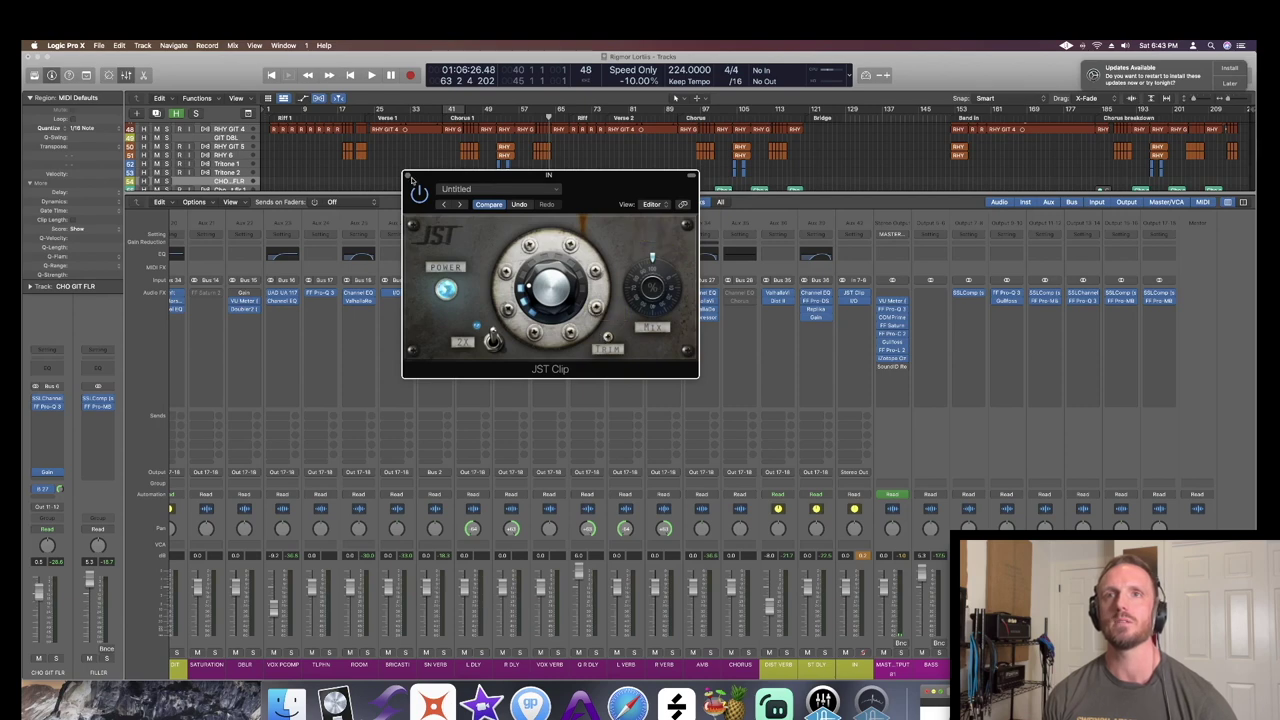
click(407, 177)
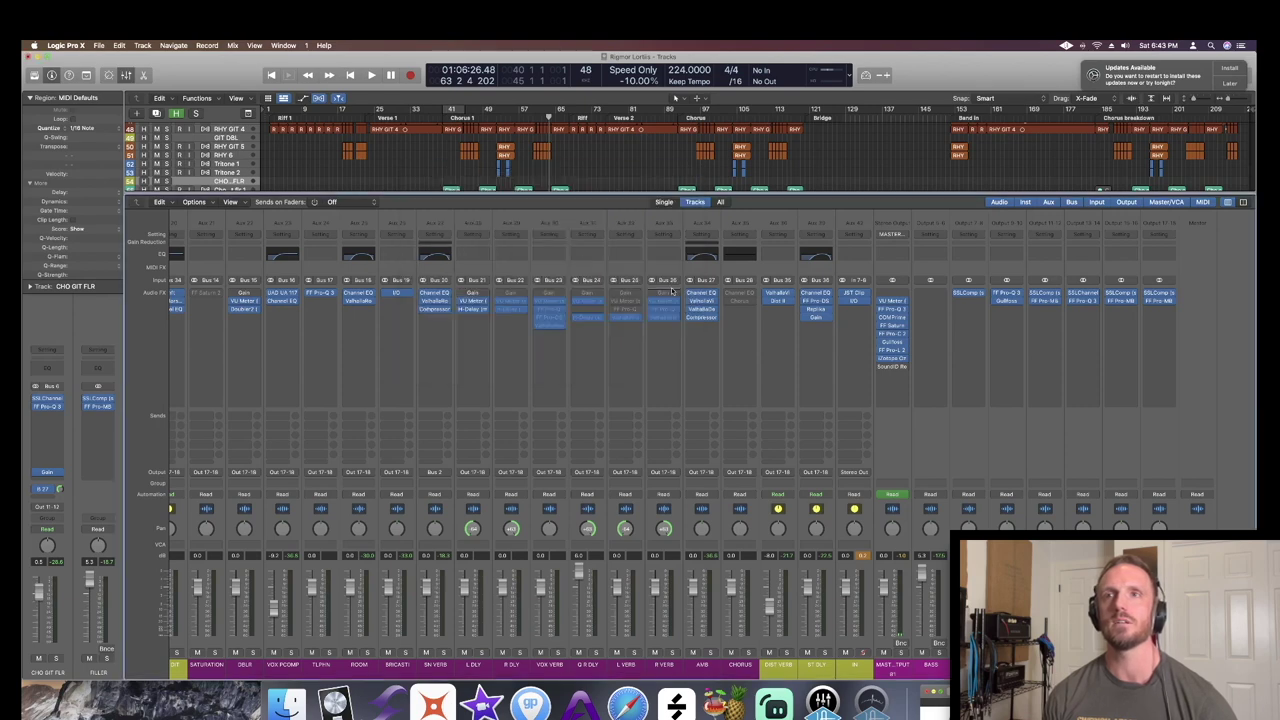
- Inspect the IN channel's I/O plug-in and set its JST Clip amount to 2.0 dB while the mix plays
click(856, 302)
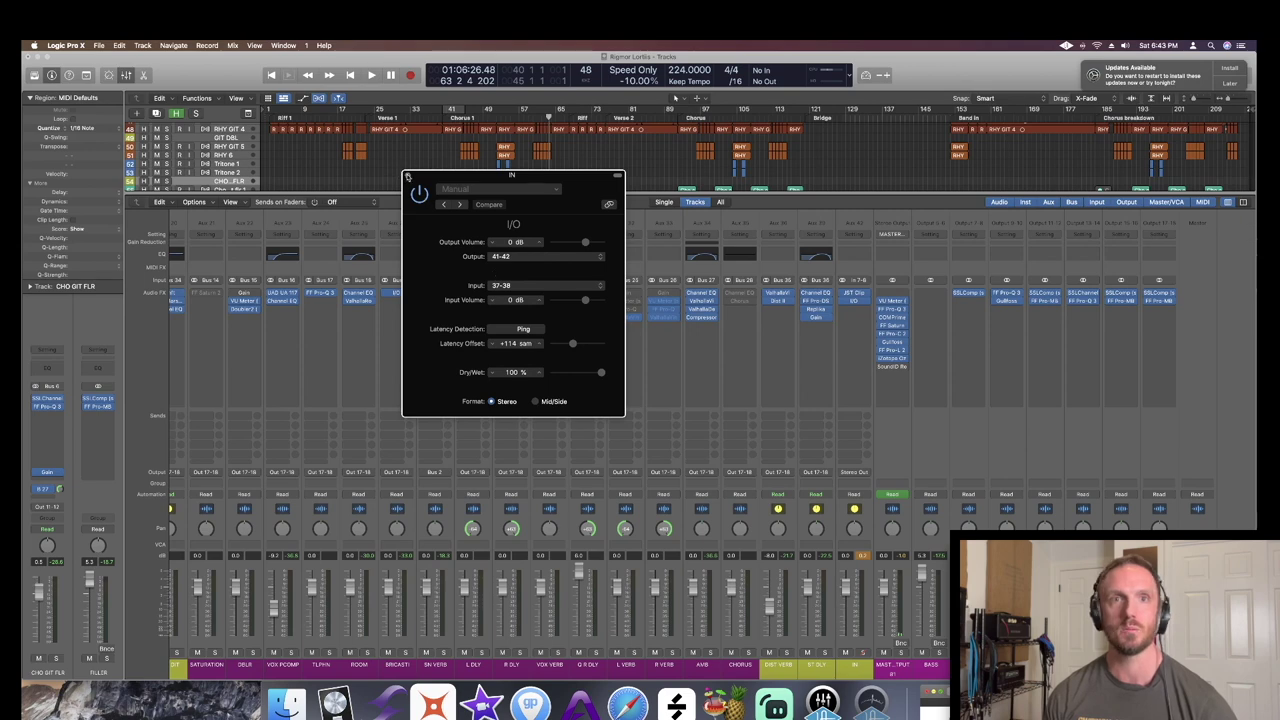
click(407, 176)
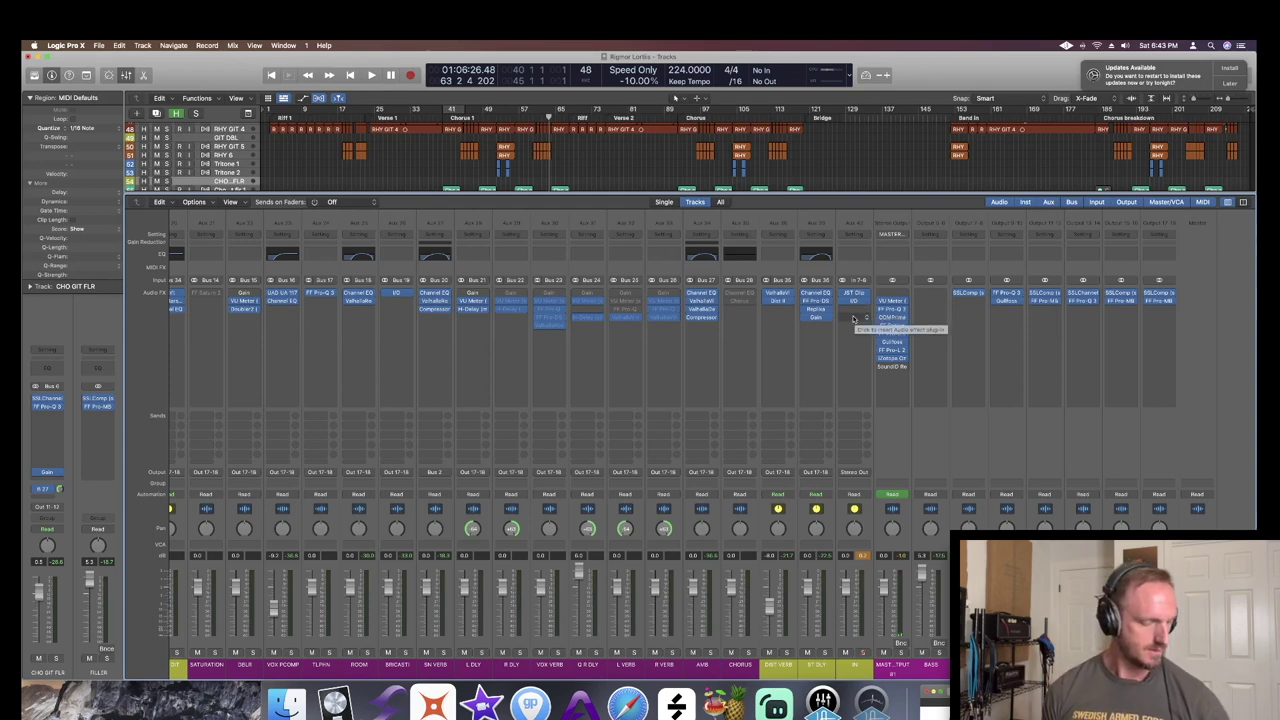
key(space)
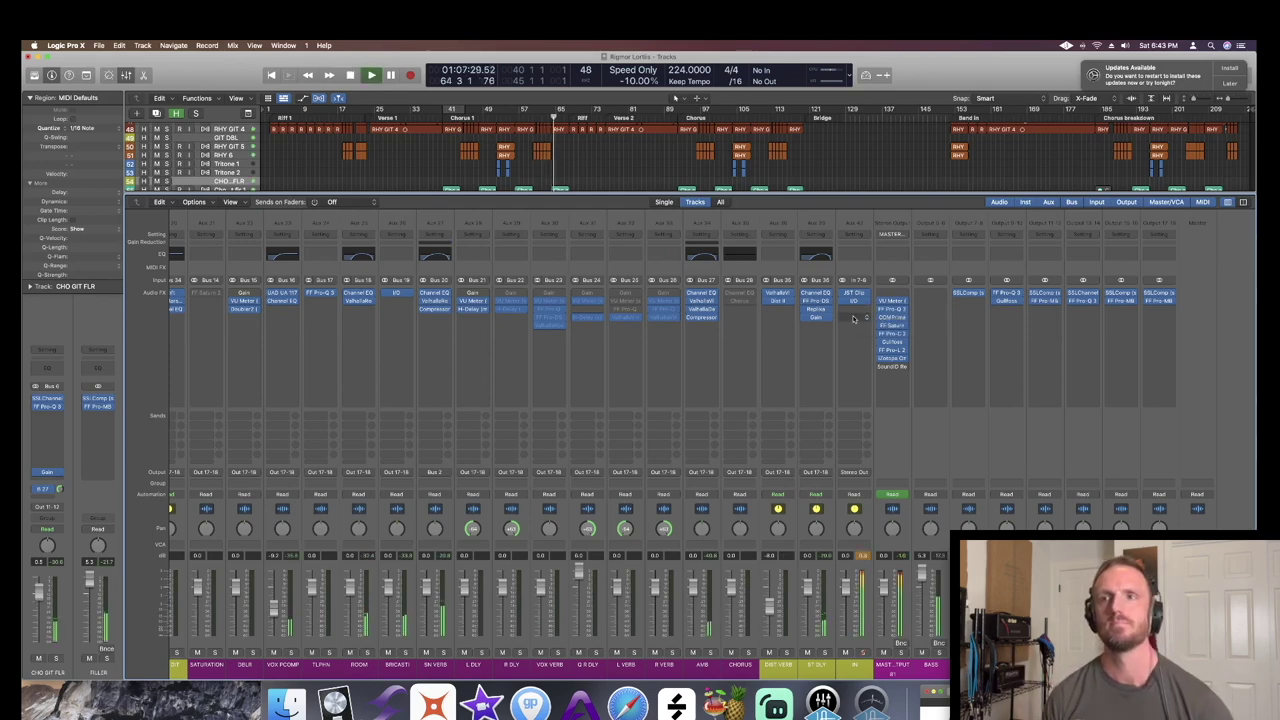
click(853, 293)
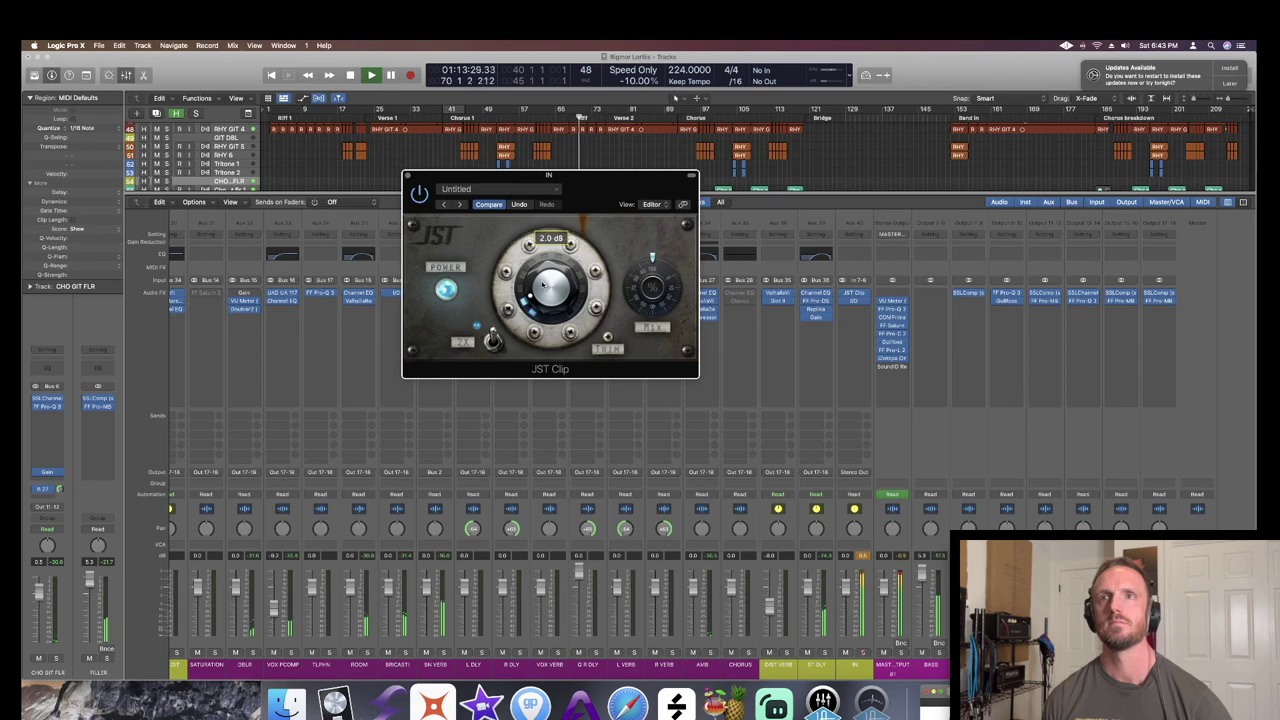
click(407, 176)
key(space)
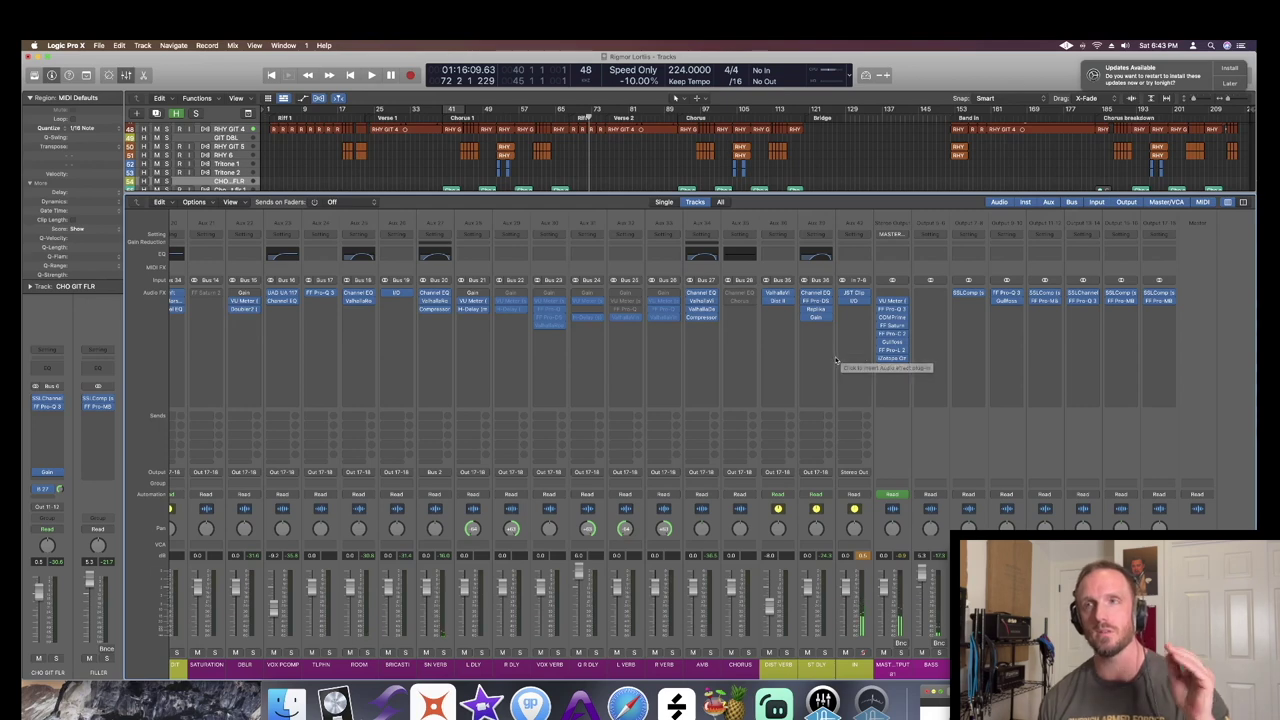
- Inspect the low cut and EQ bands of the FF Pro-Q 3 on the MASTER OUTPUT channel while playing the mix
click(892, 309)
drag(603, 182, 463, 136)
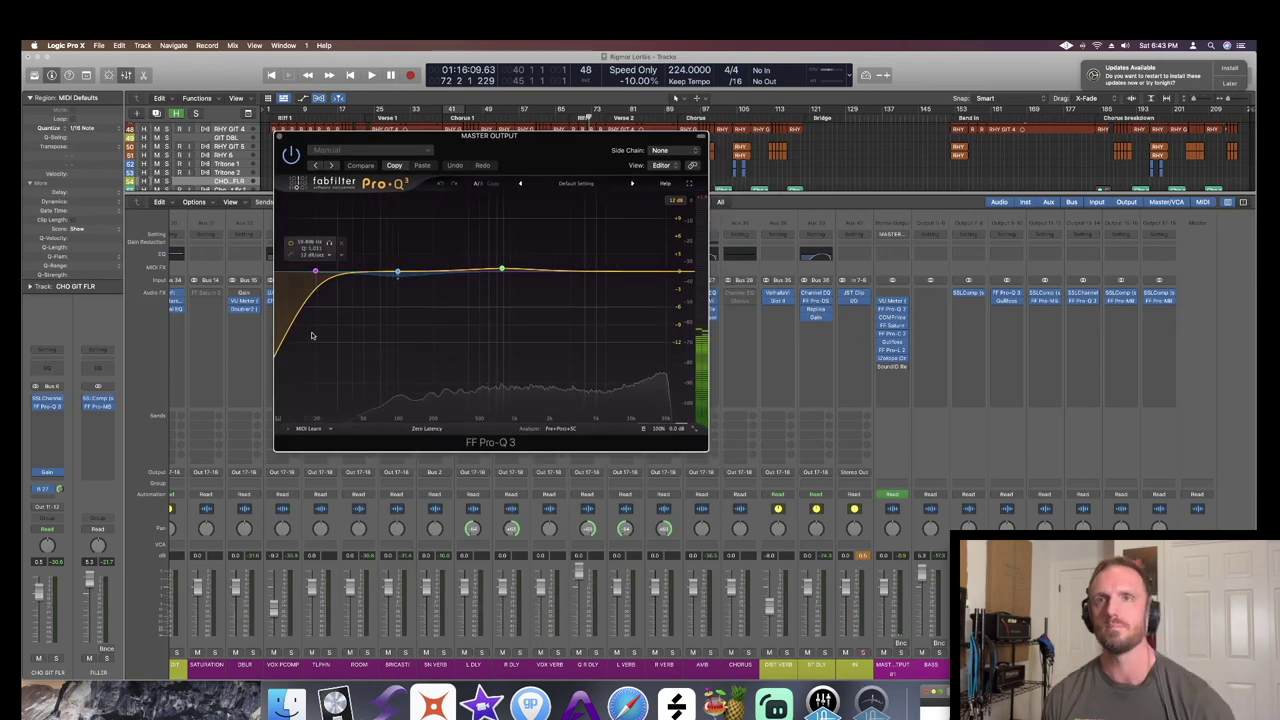
key(space)
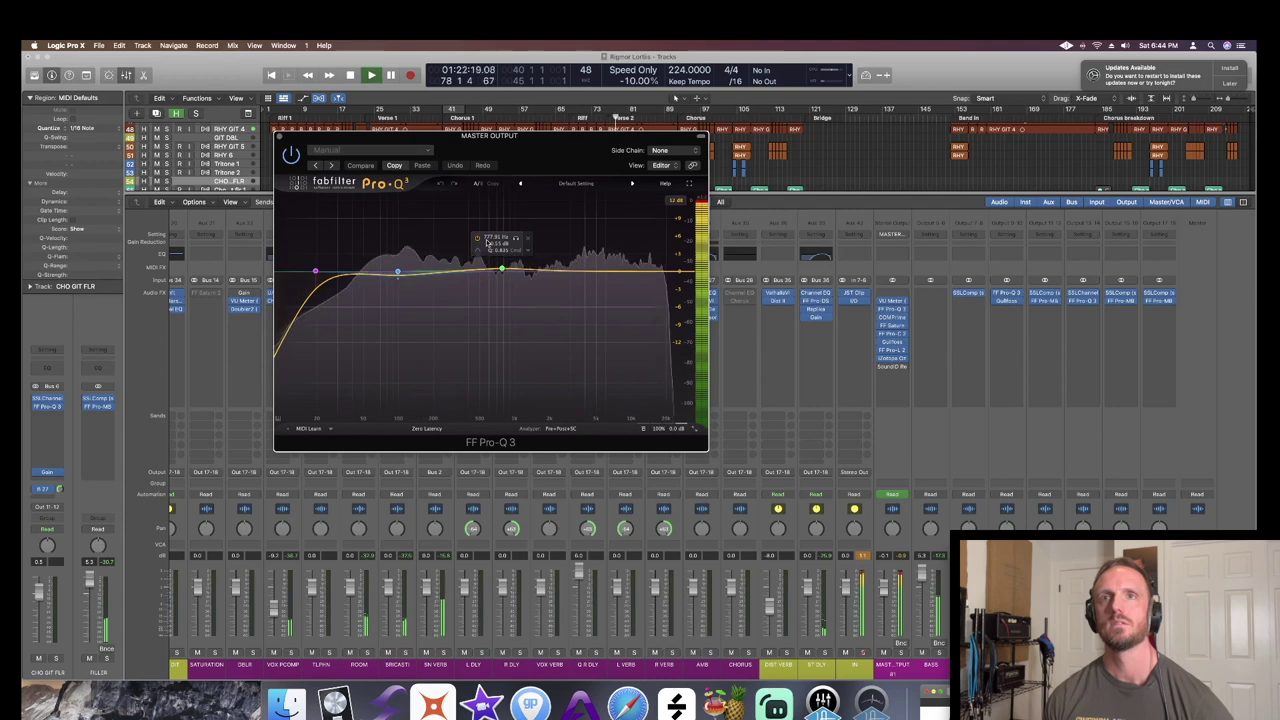
key(space)
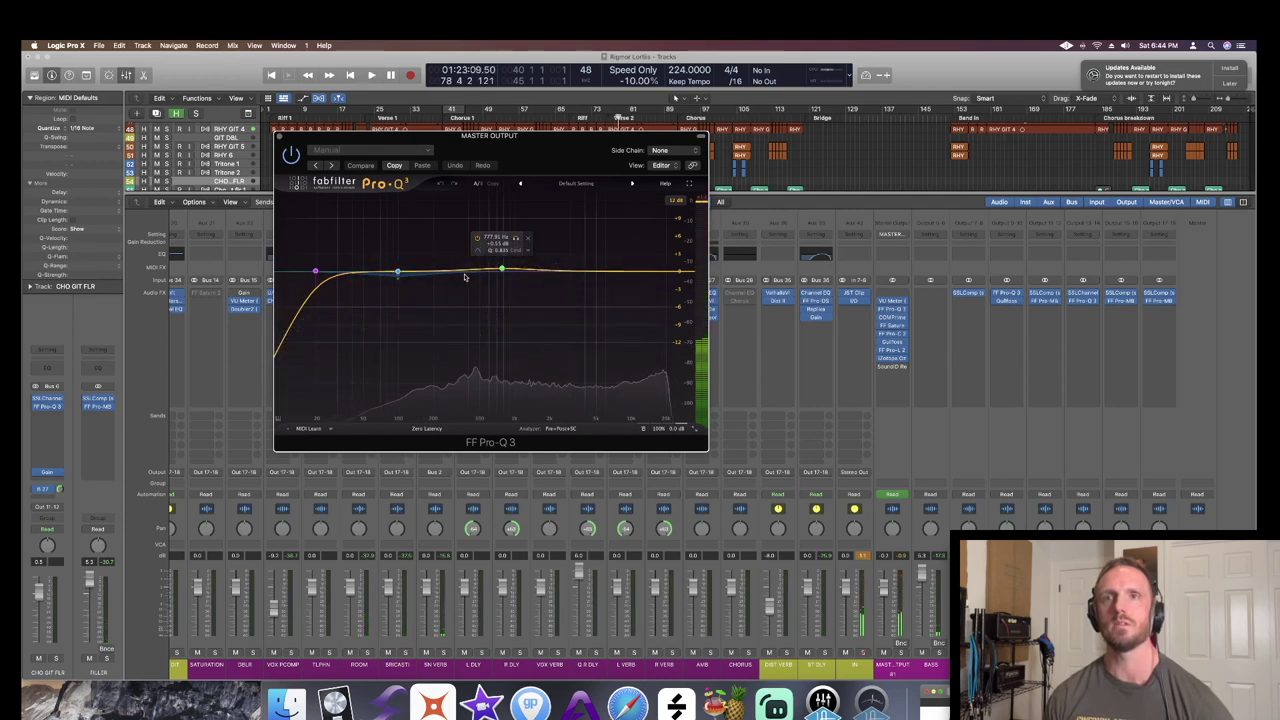
click(283, 140)
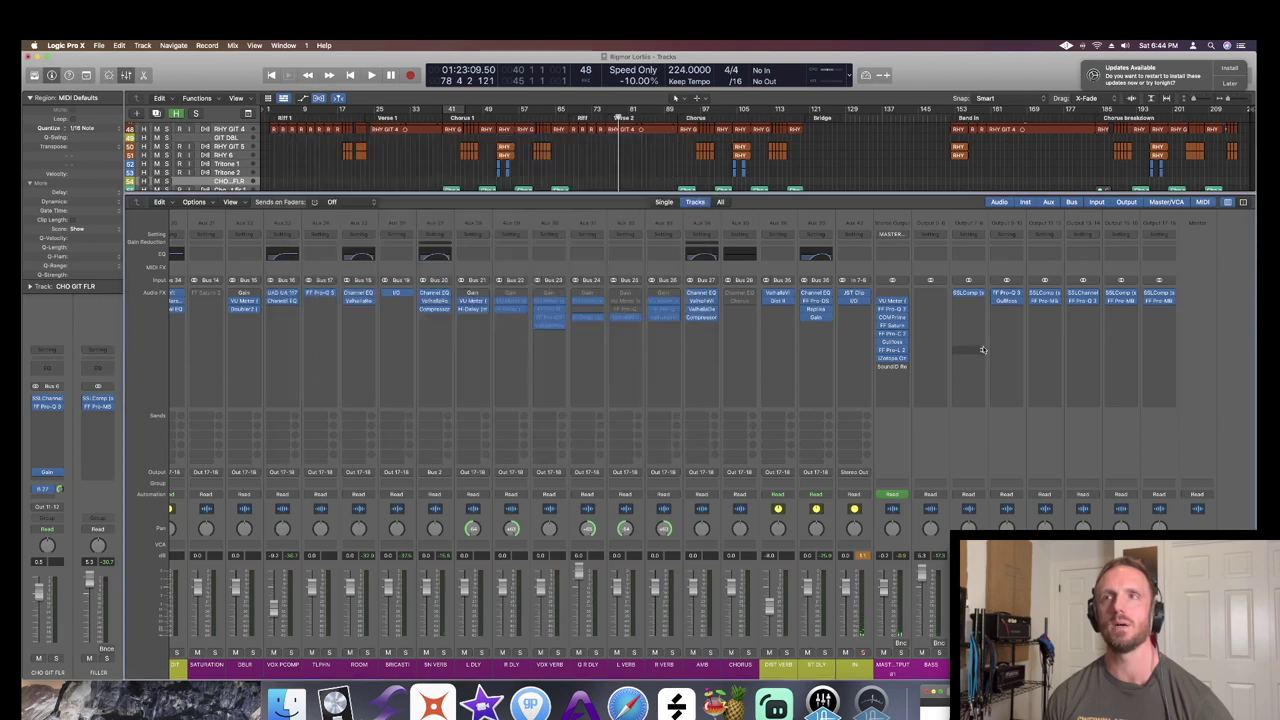
- Inspect the COMPrime compressor's settings and gain reduction meter on the MASTER OUTPUT channel during playback
click(892, 313)
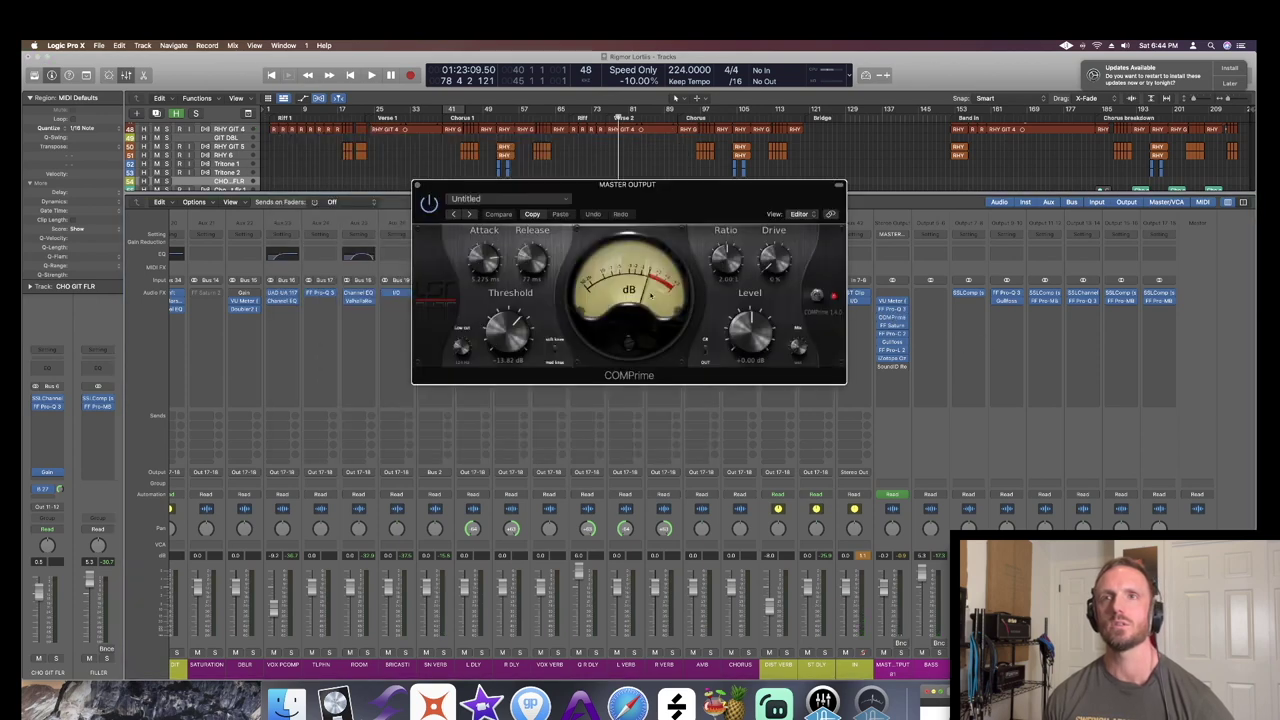
key(space)
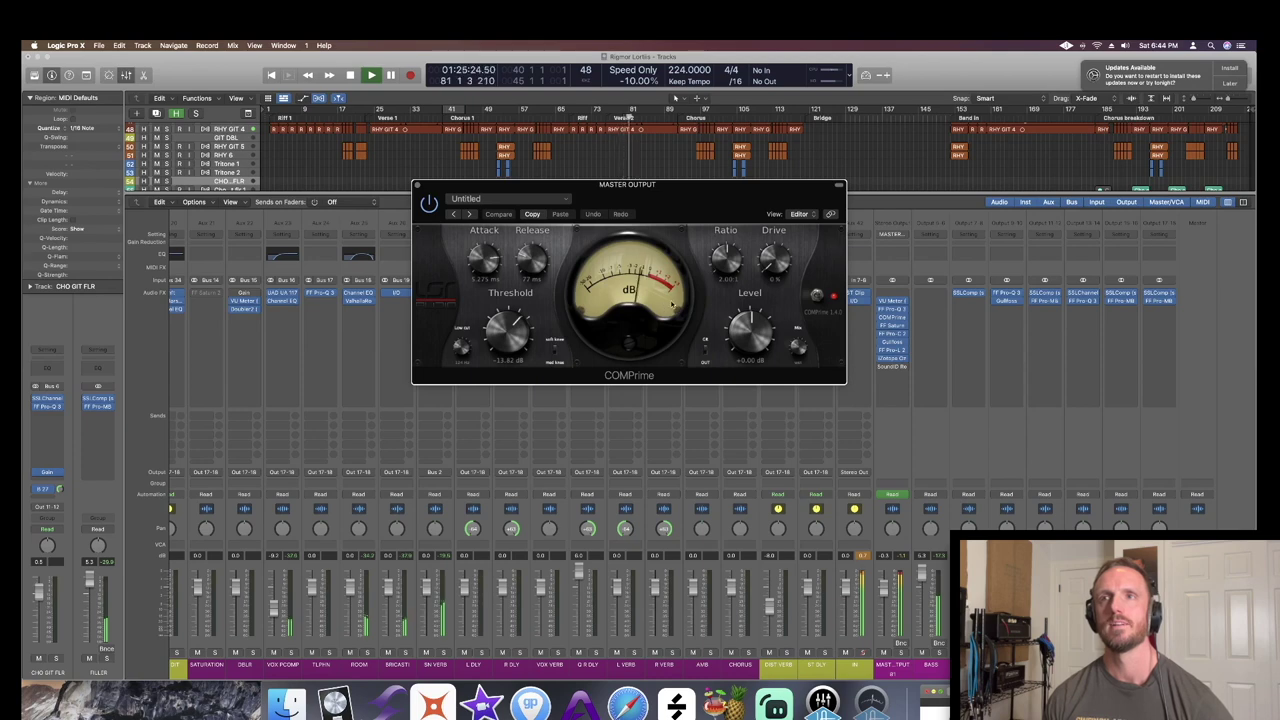
key(space)
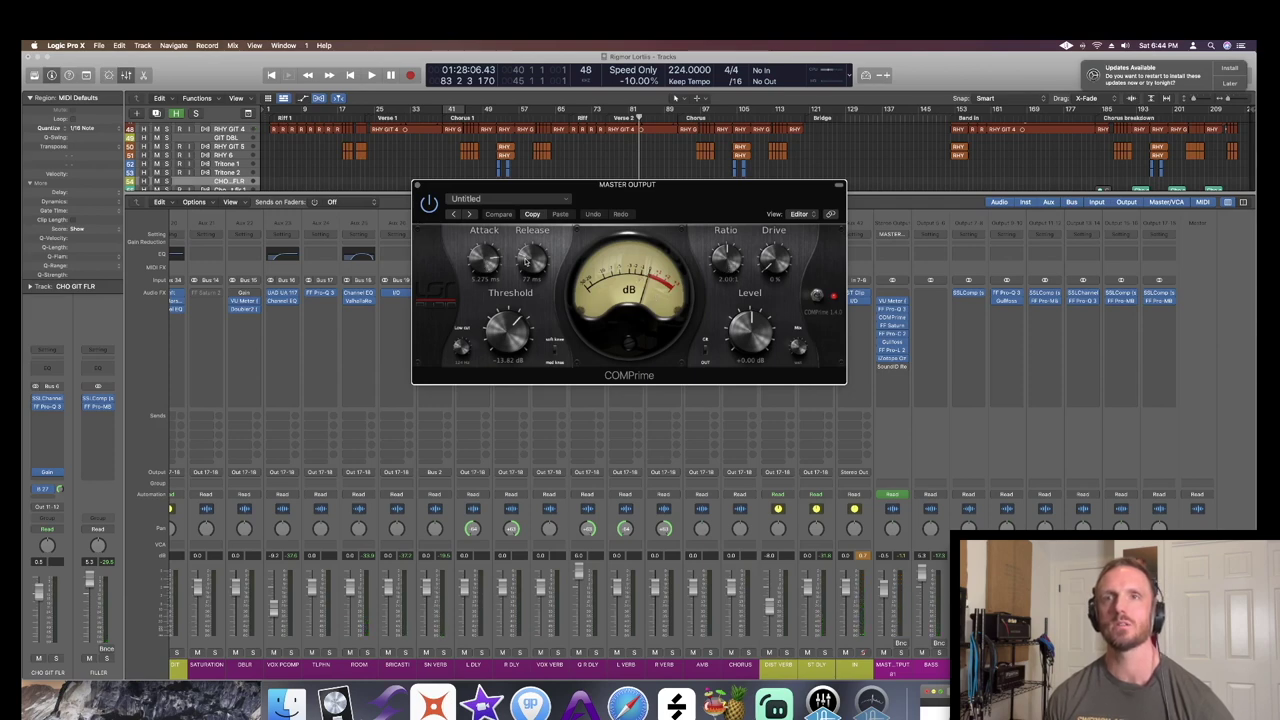
click(418, 186)
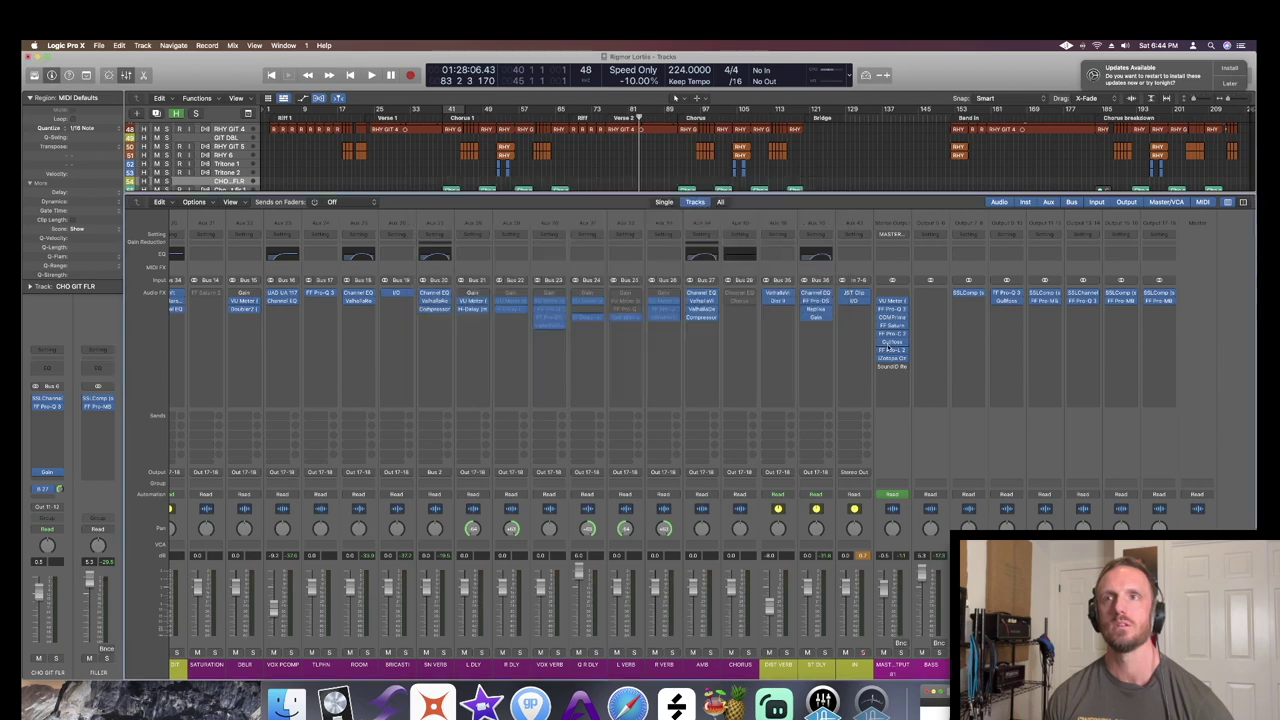
- Inspect the Magic Mastering preset and the mix amount of the FF Saturn plug-in on the MASTER OUTPUT channel
click(891, 327)
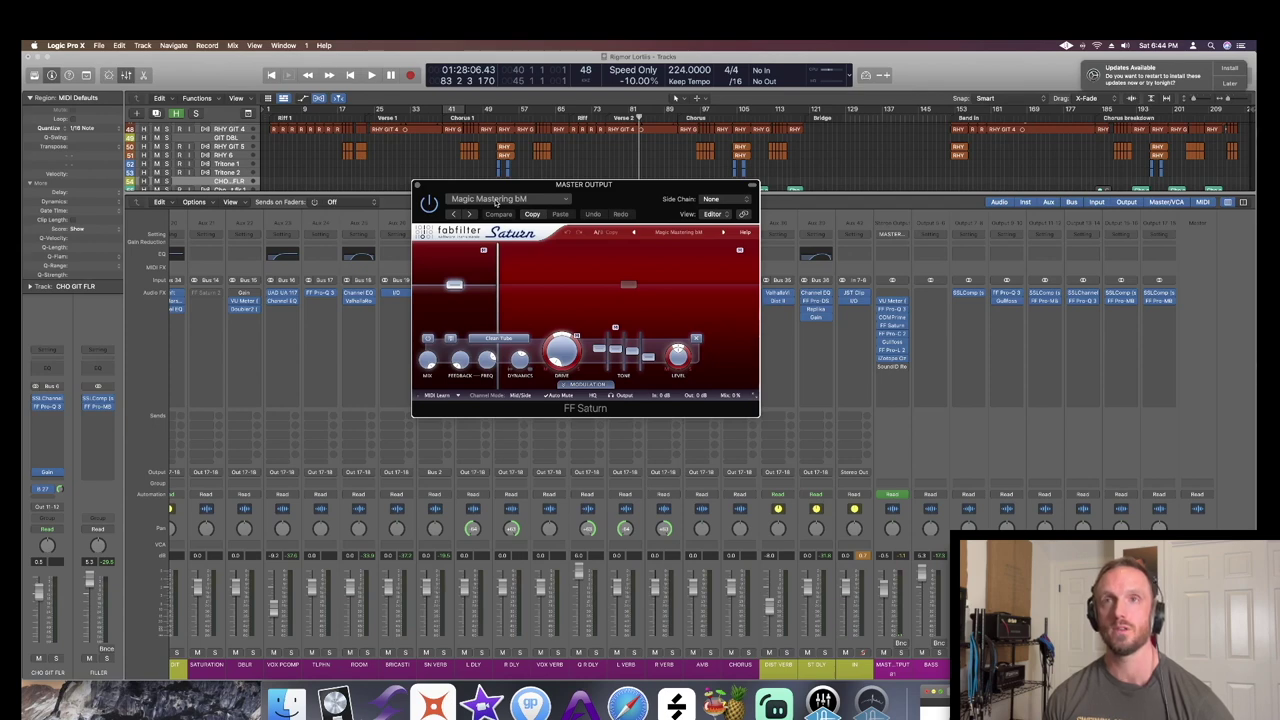
mouse_move(735, 398)
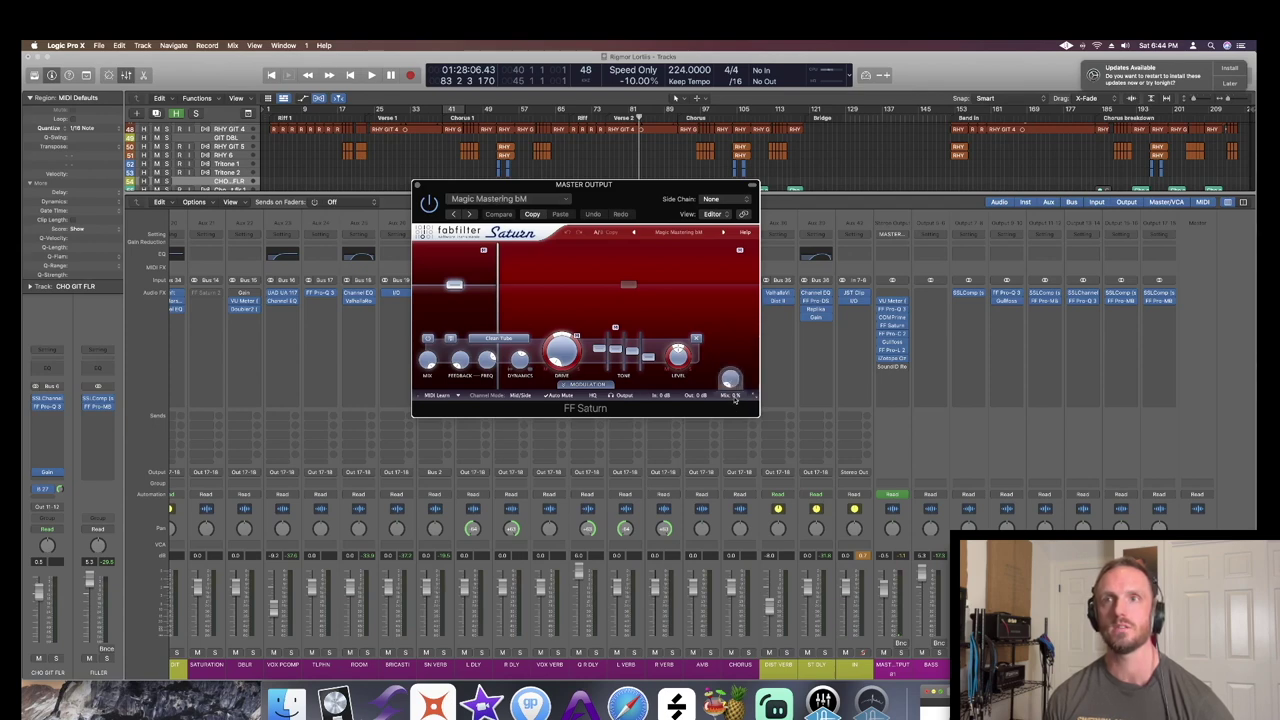
click(418, 186)
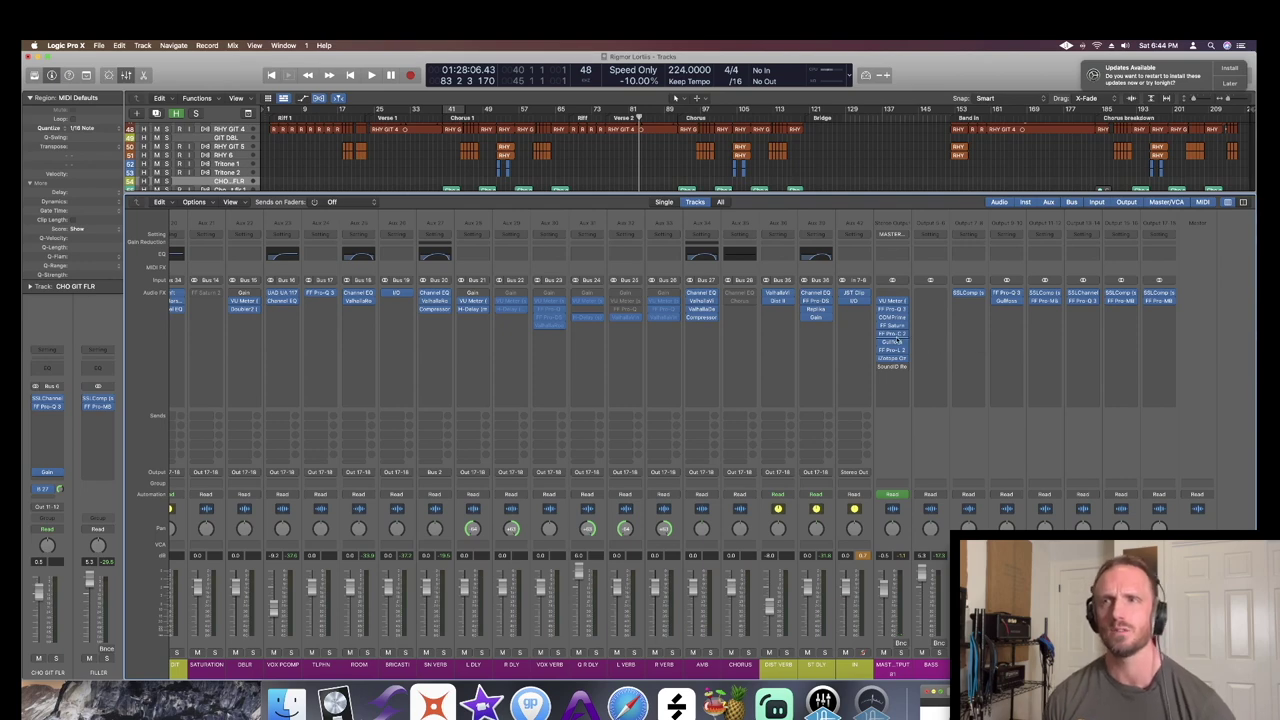
- Inspect the FF Pro-C 2 compressor's threshold, dry gain and wet gain on the MASTER OUTPUT channel, and its gain reduction during playback
click(890, 334)
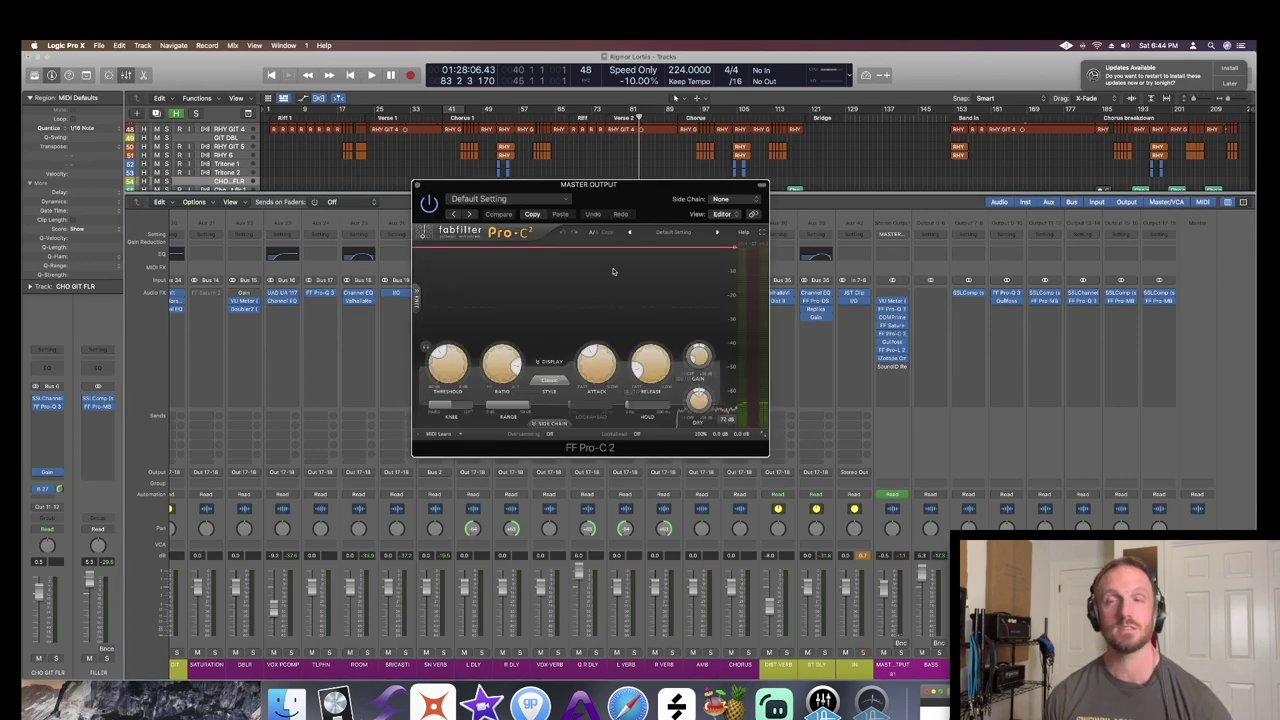
mouse_move(467, 370)
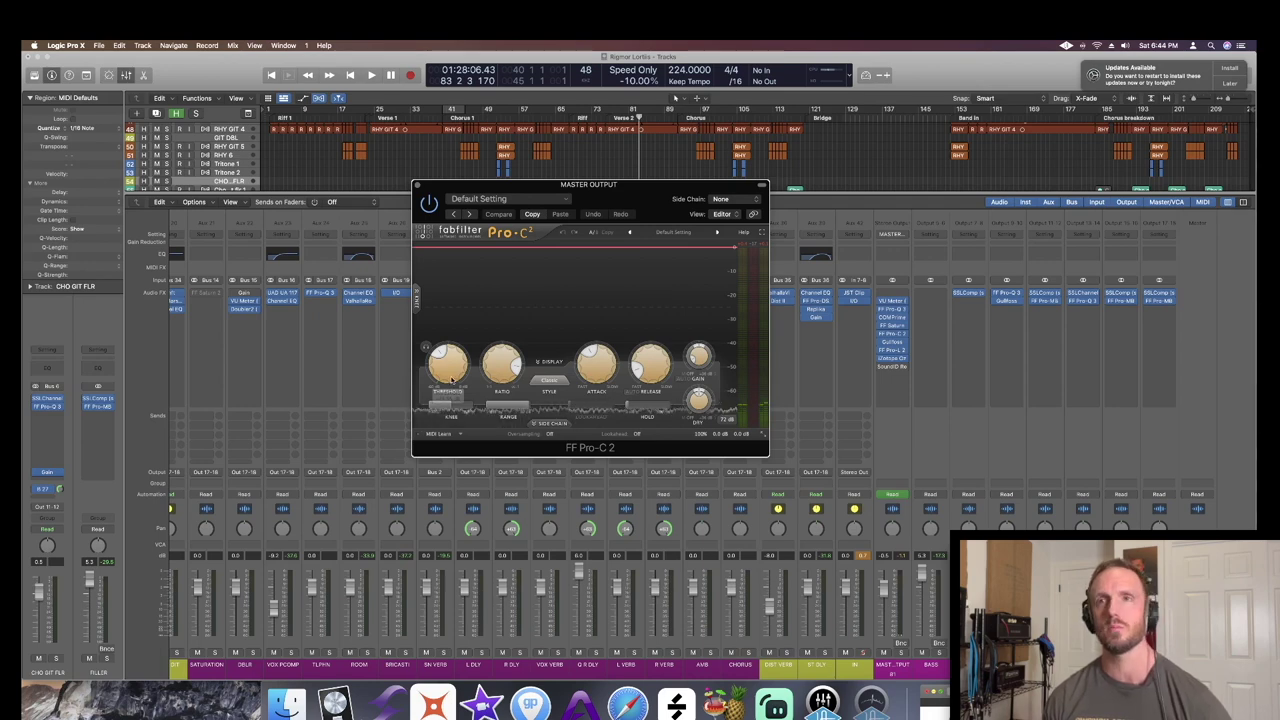
mouse_move(698, 400)
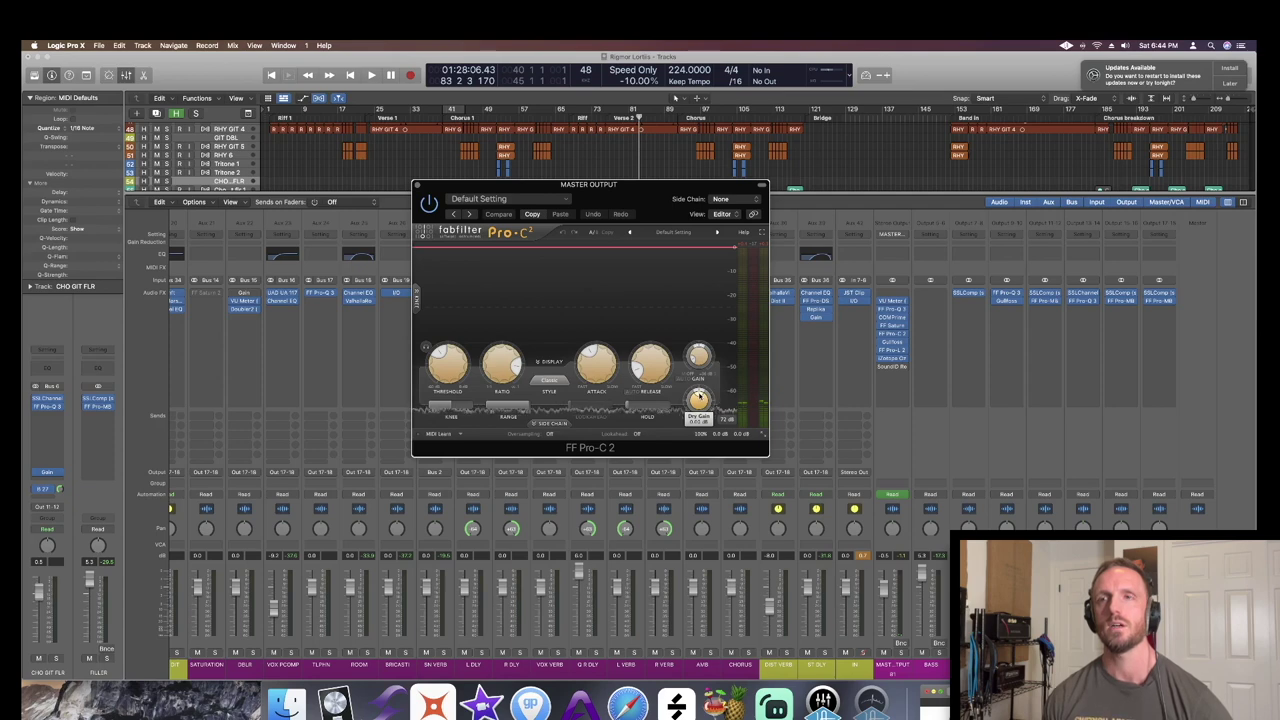
mouse_move(700, 355)
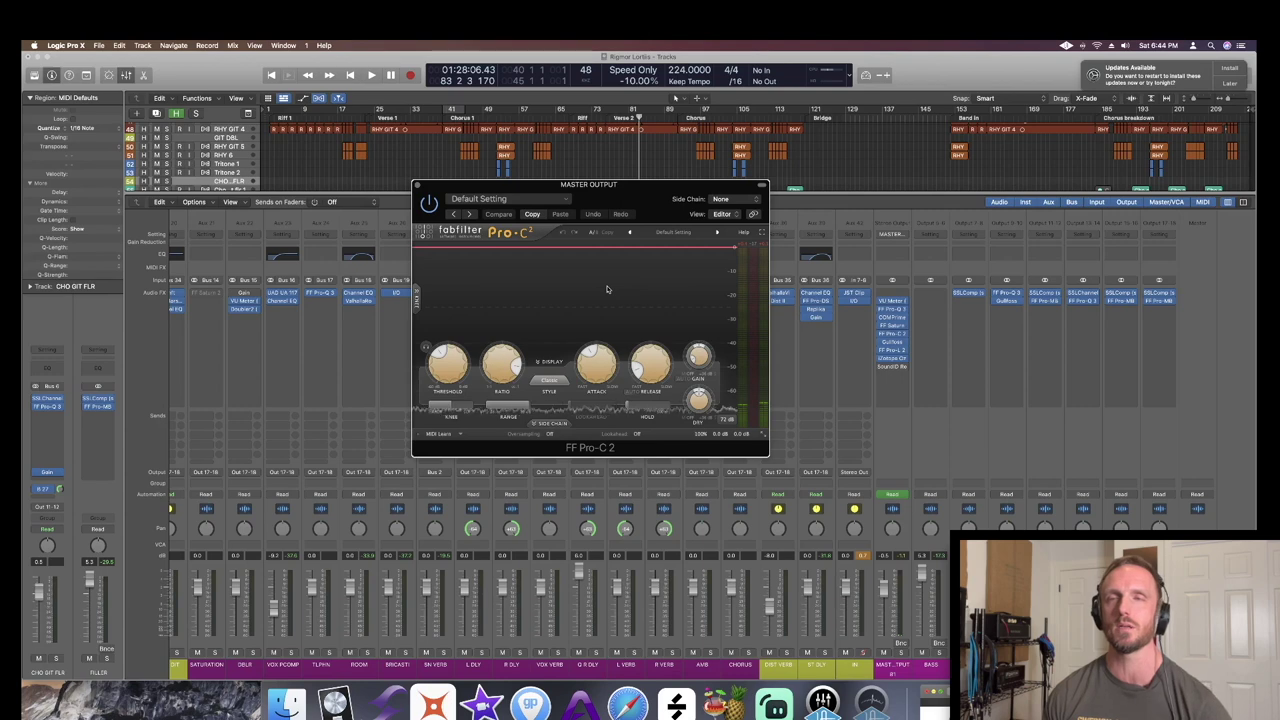
key(space)
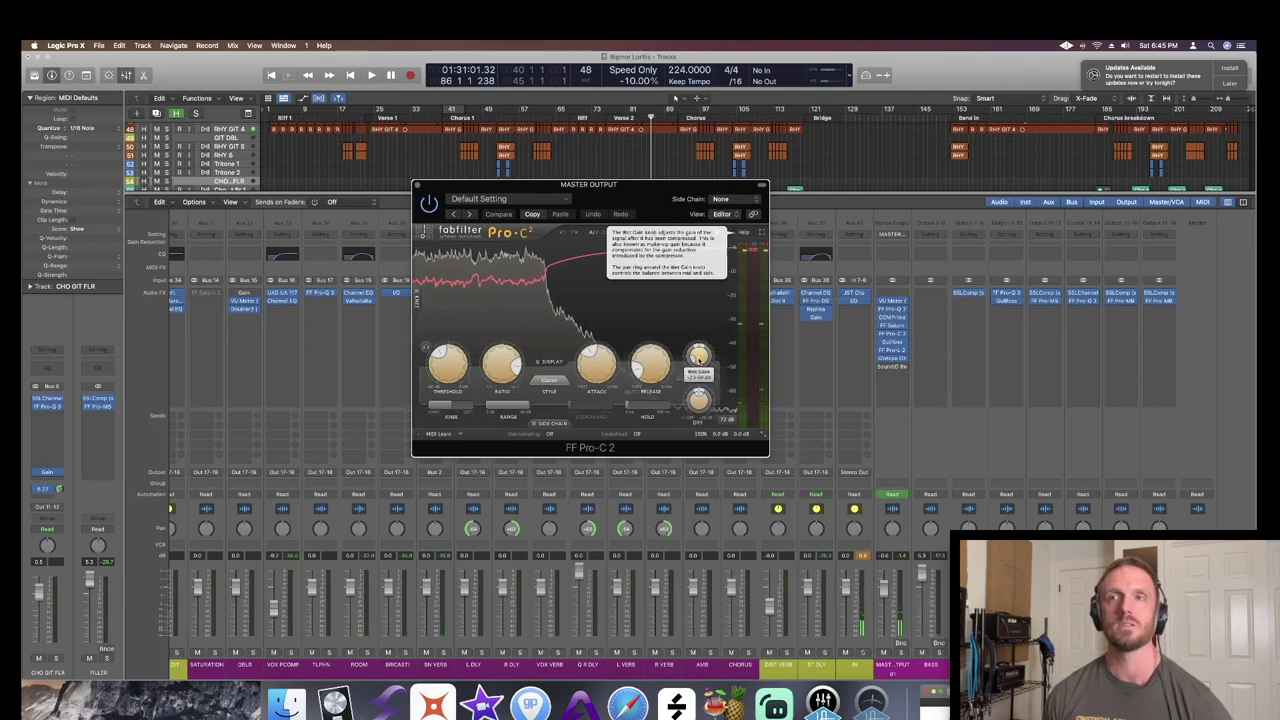
key(space)
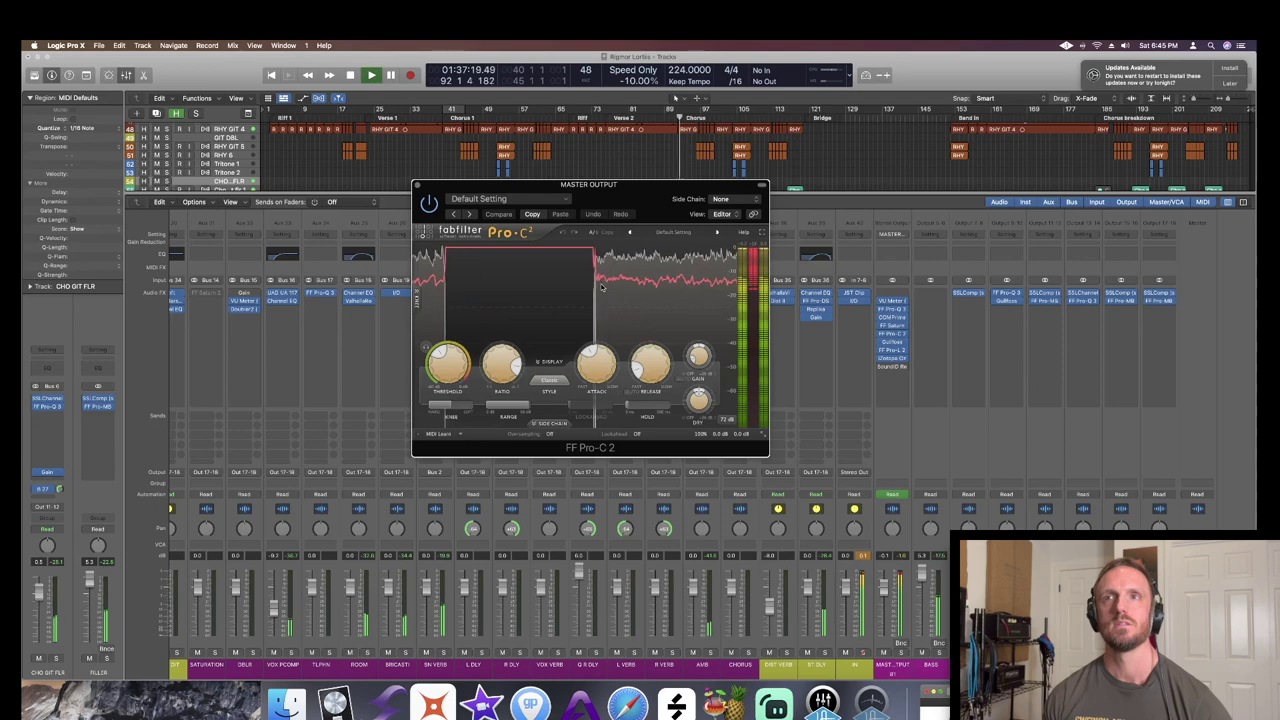
key(space)
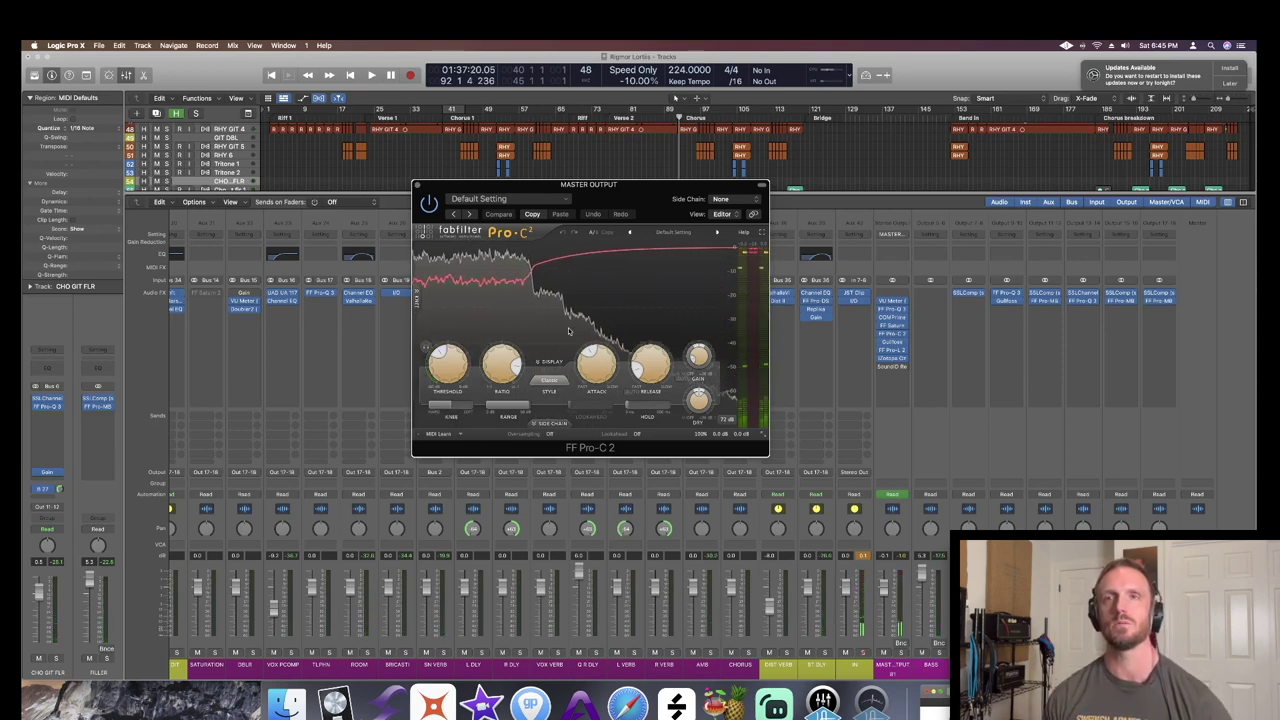
mouse_move(590, 372)
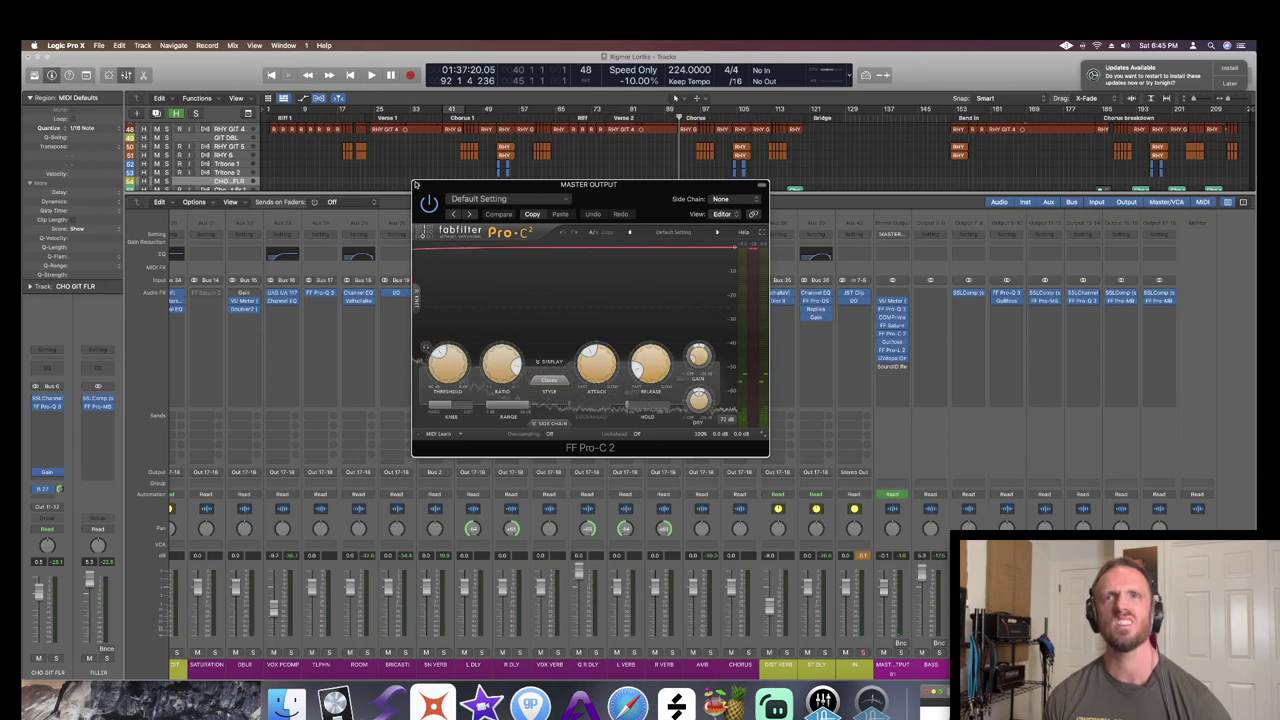
click(416, 185)
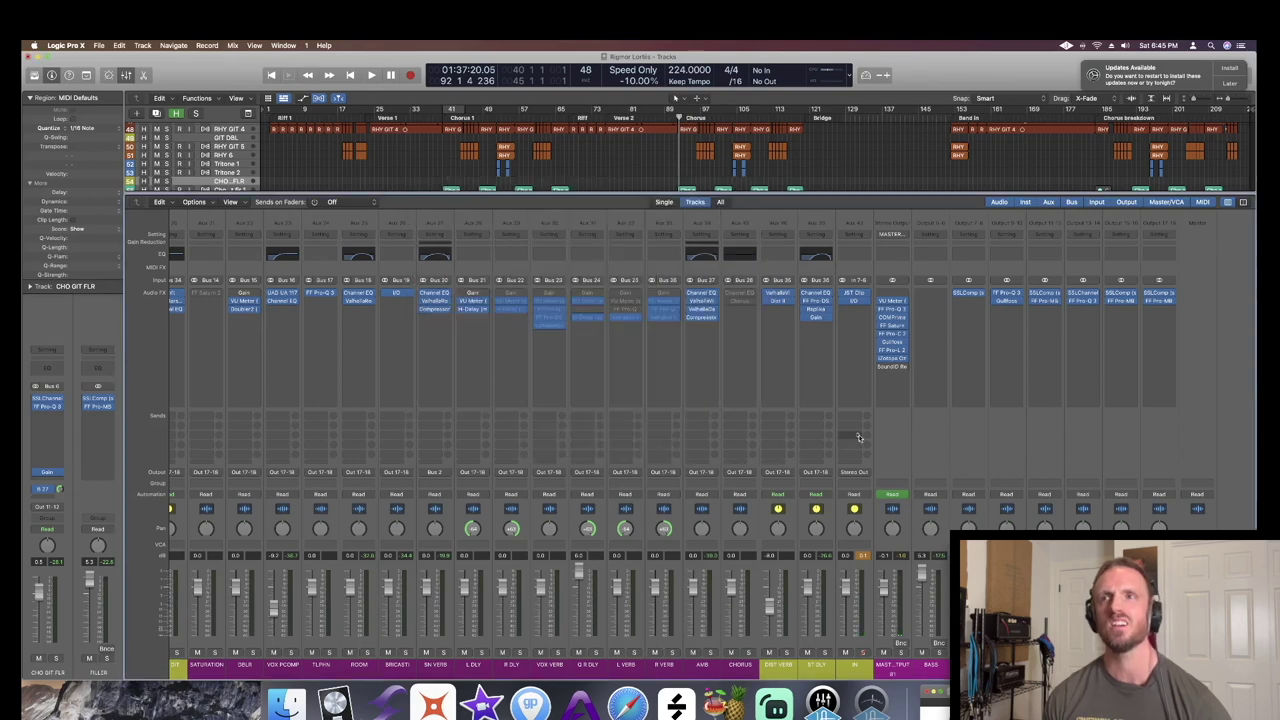
- Inspect the Gullfoss plug-in's settings and EQ curve on the MASTER OUTPUT channel while playing the mix
click(893, 343)
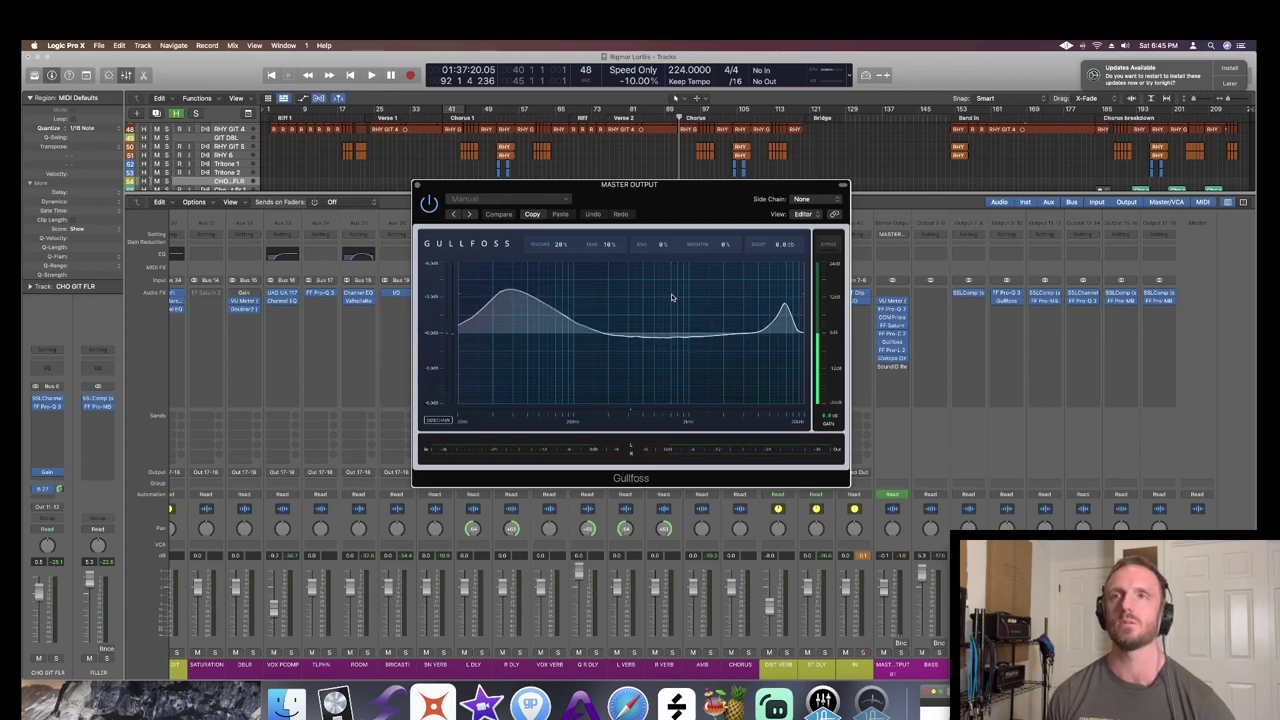
key(space)
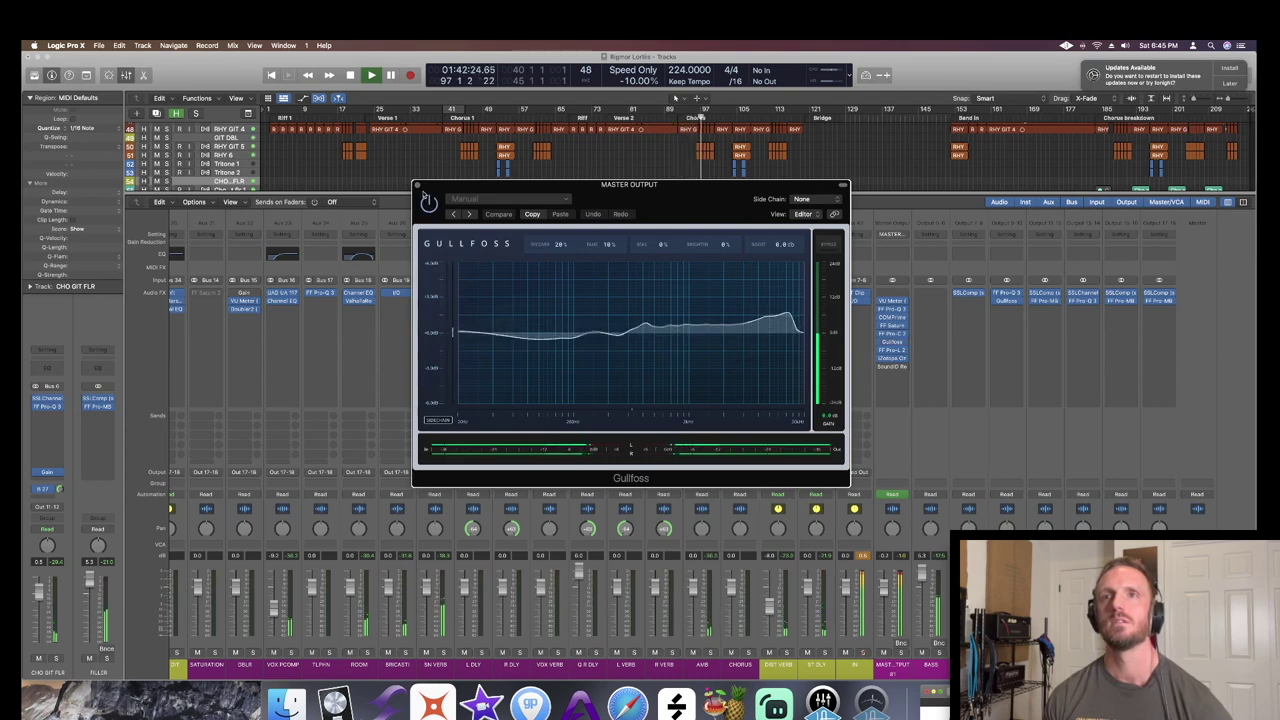
key(space)
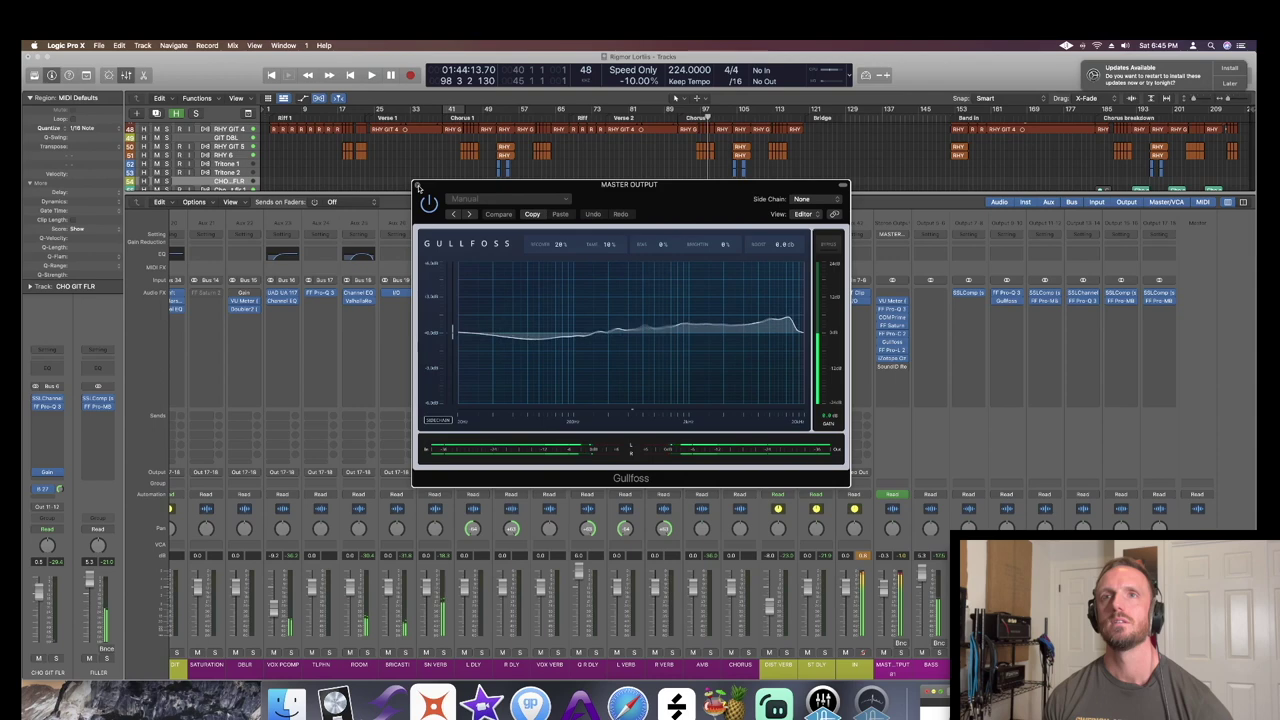
click(418, 186)
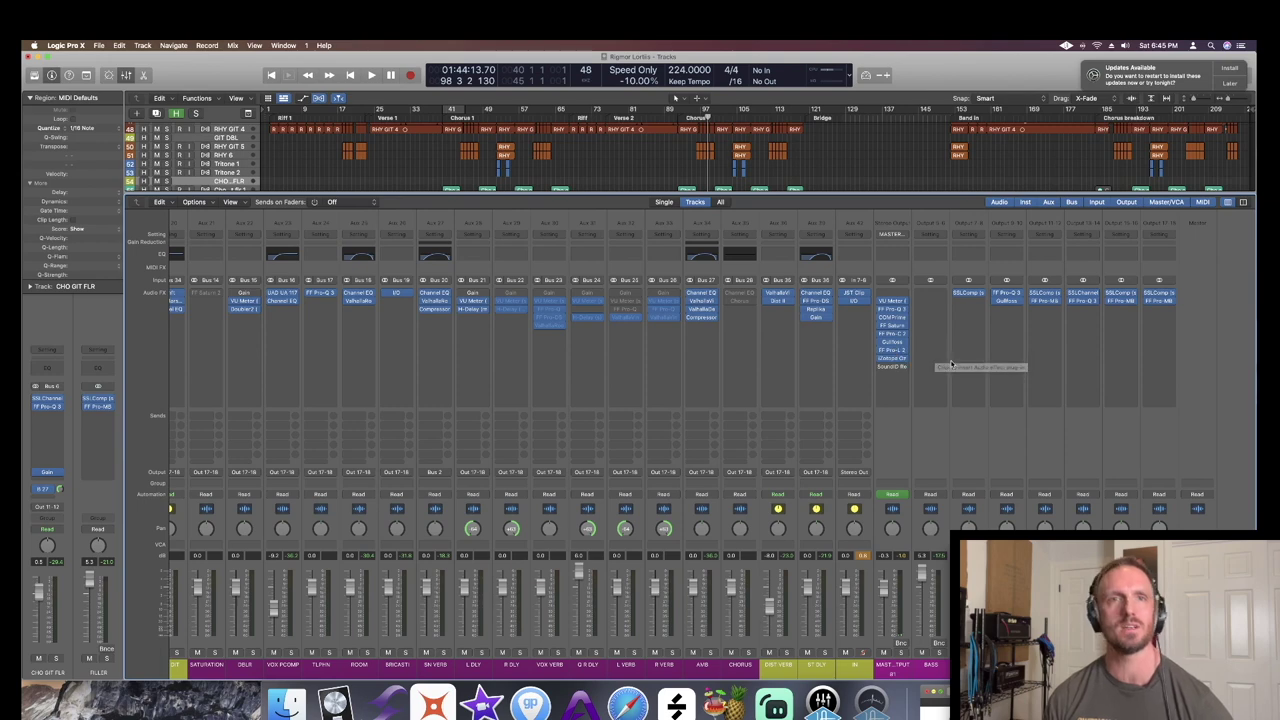
- Show the MASTER OUTPUT channel's FF Pro-L 2 and iZotope Ozone 7 Vintage Limiter side by side while the mix plays
drag(888, 365, 893, 351)
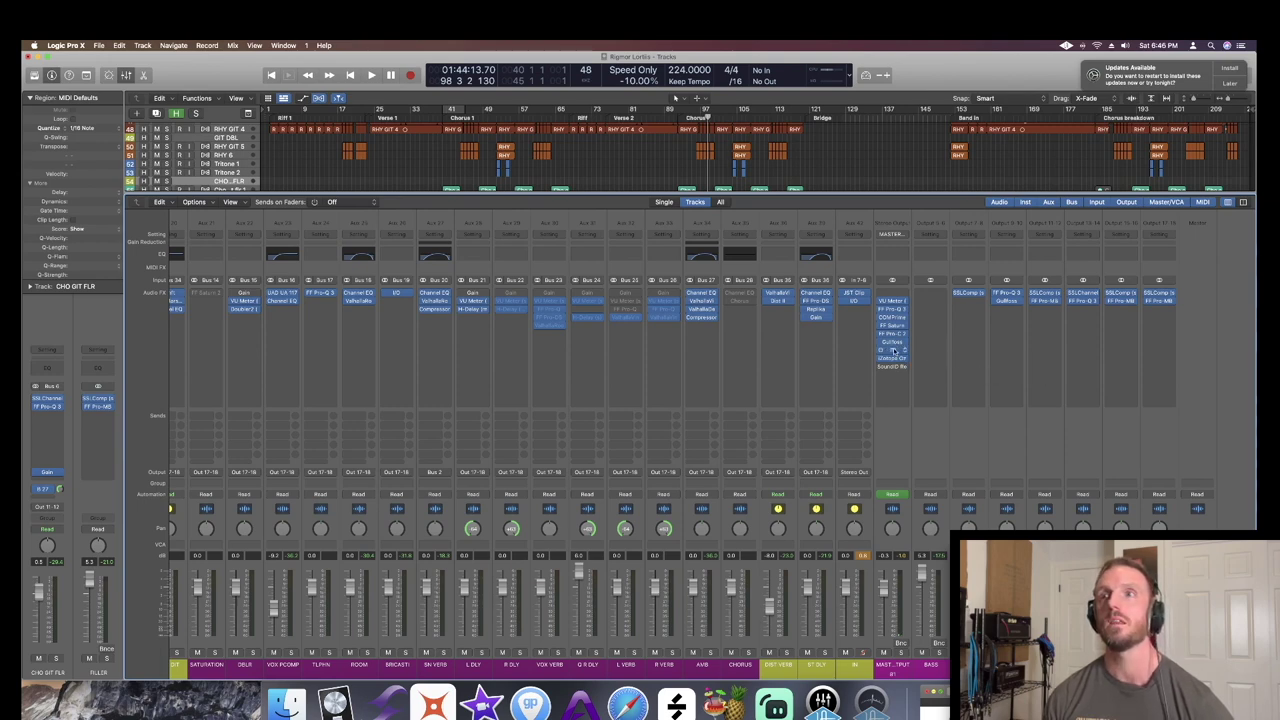
click(893, 351)
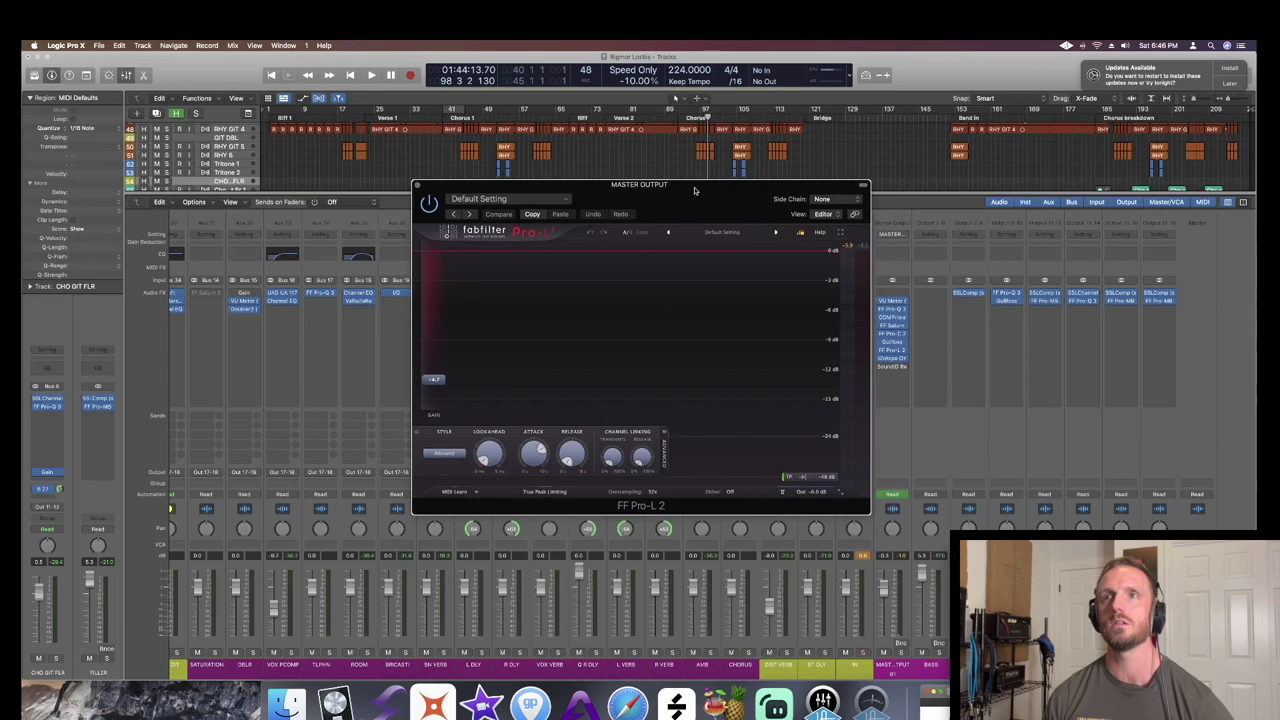
drag(695, 190, 525, 168)
key(space)
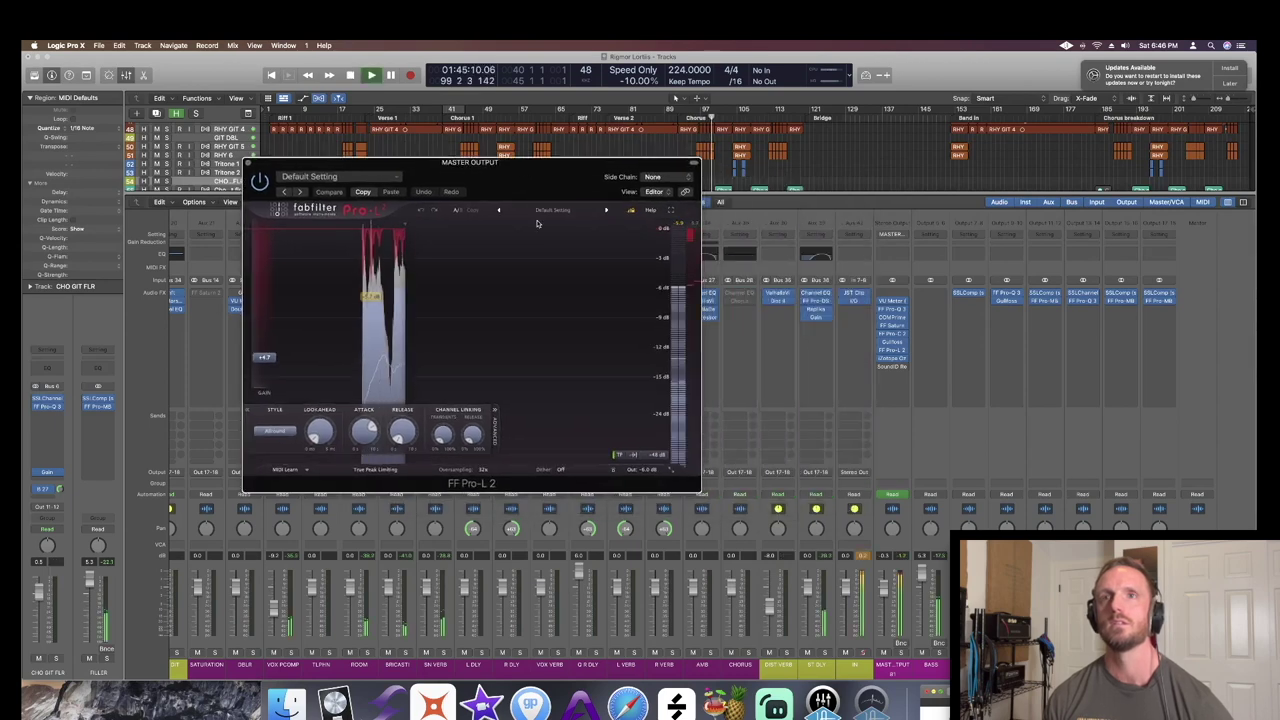
click(896, 360)
drag(690, 185, 968, 167)
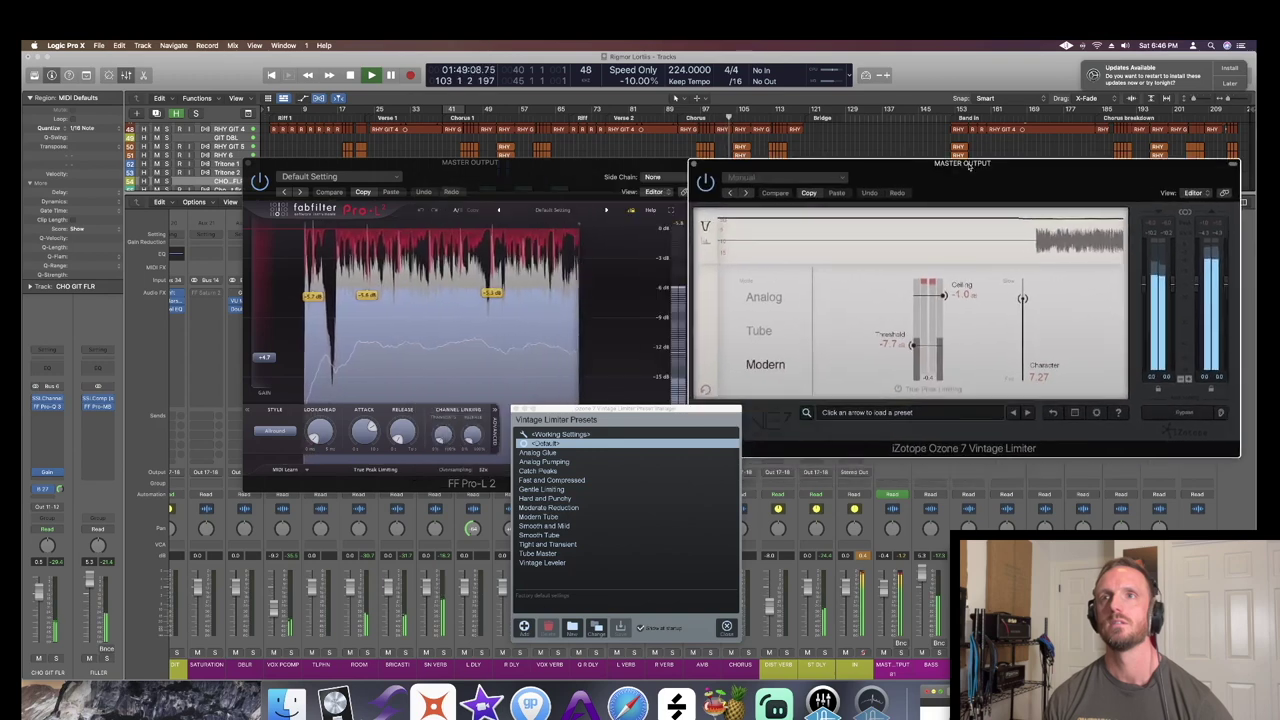
- Examine the FF Pro-L 2's gain and limiting beside the Vintage Limiter, and close both plug-ins and the mixer
click(646, 233)
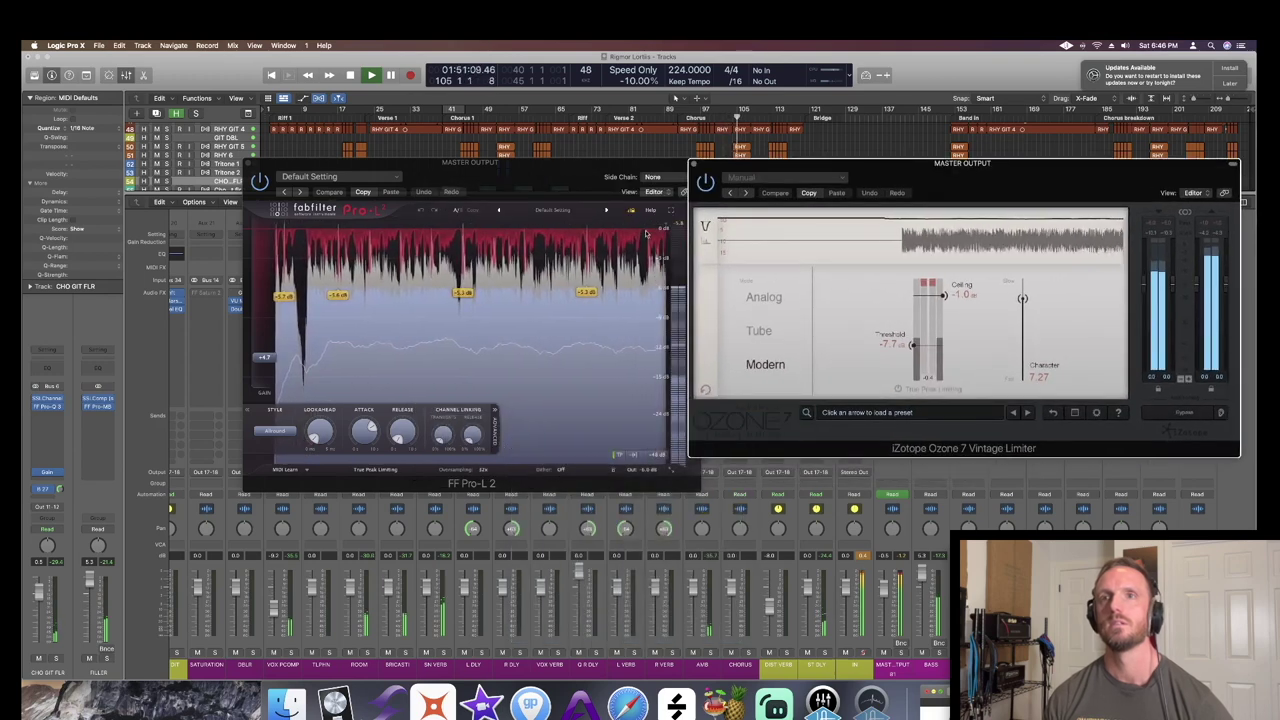
drag(480, 163, 430, 141)
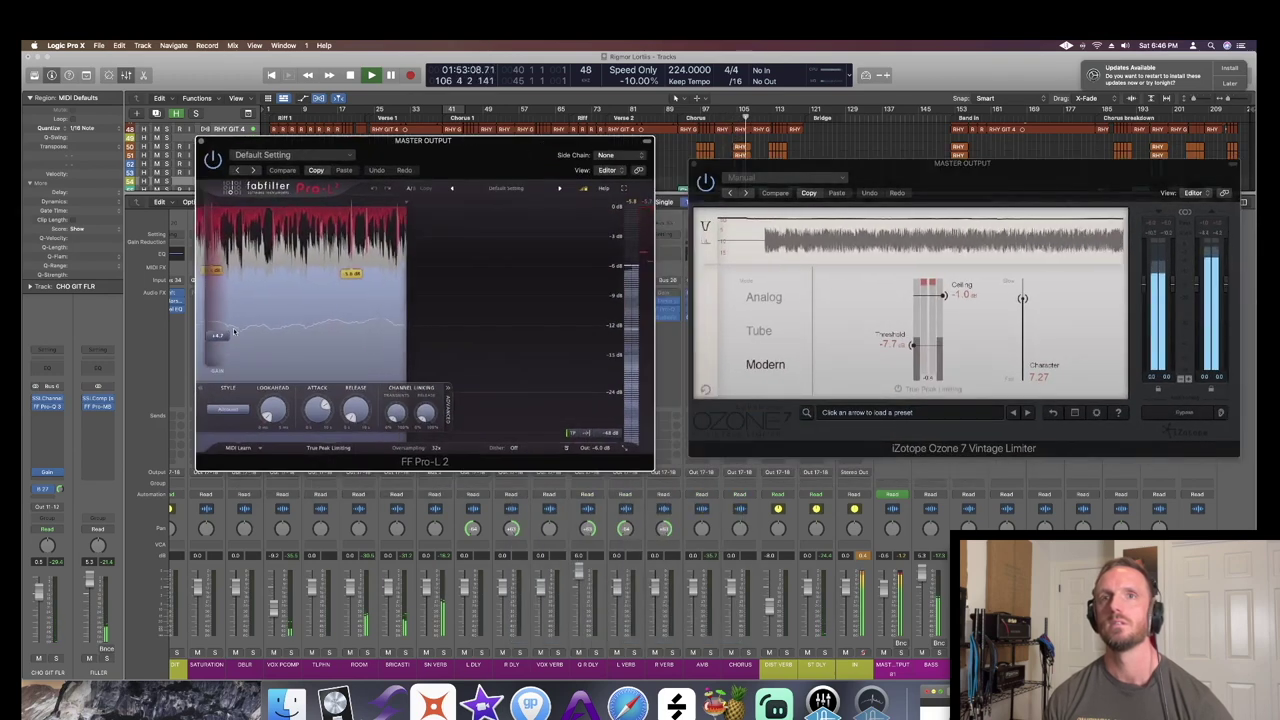
mouse_move(217, 336)
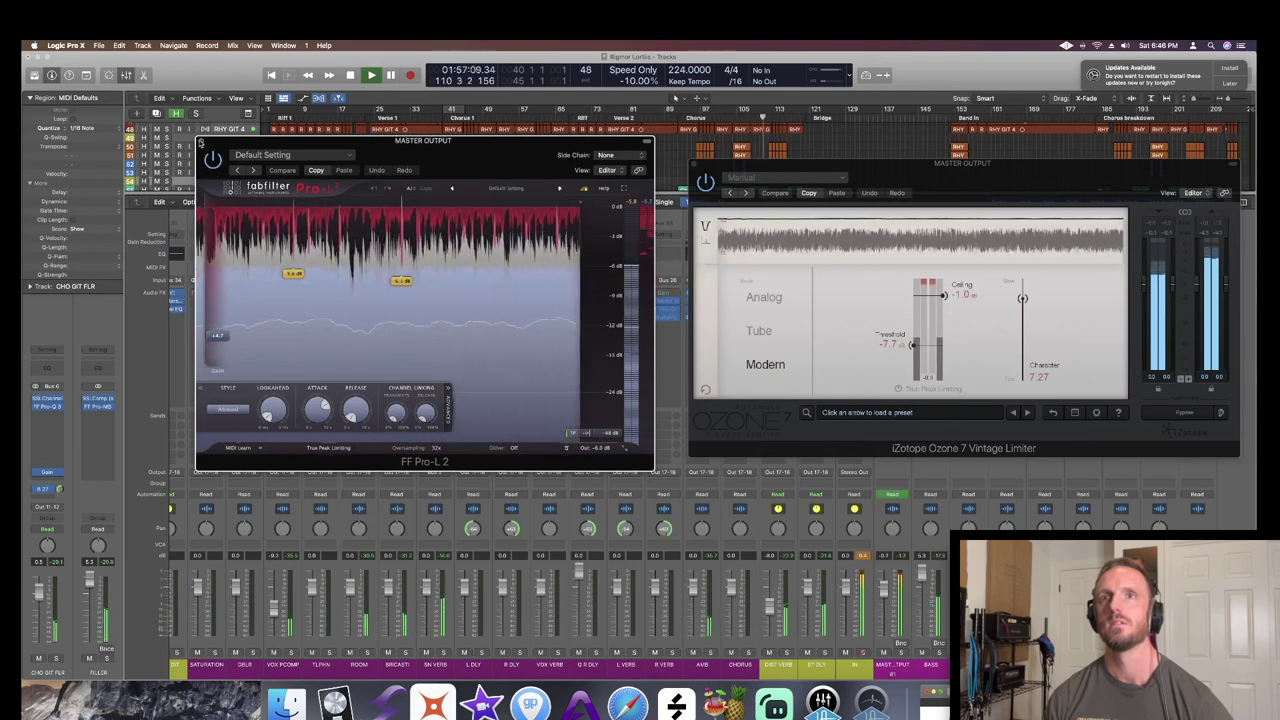
key(space)
click(200, 143)
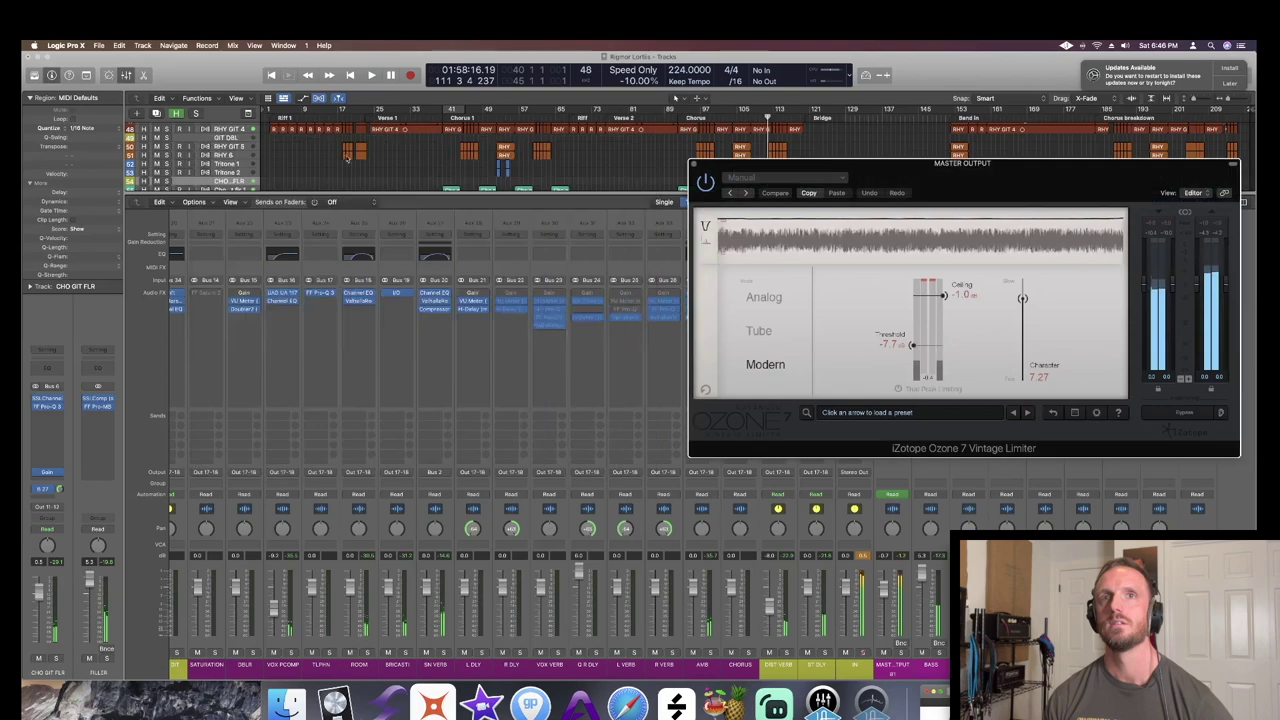
click(695, 164)
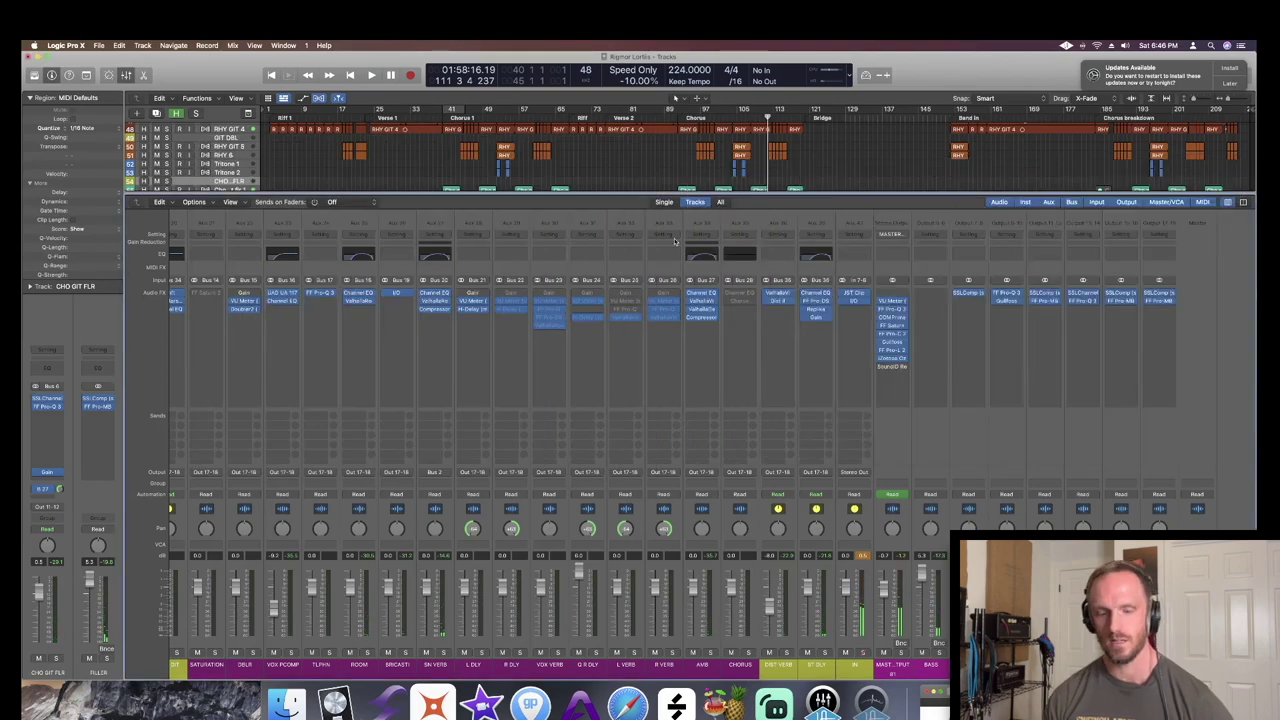
key(x)
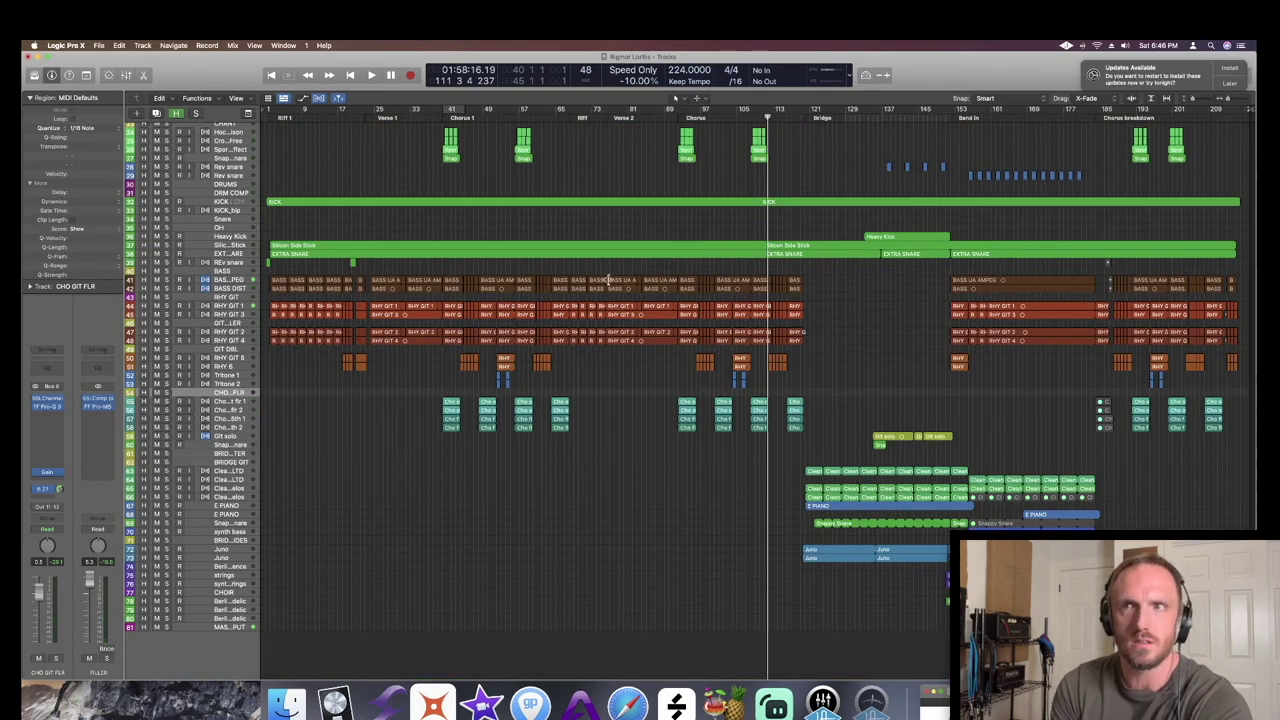